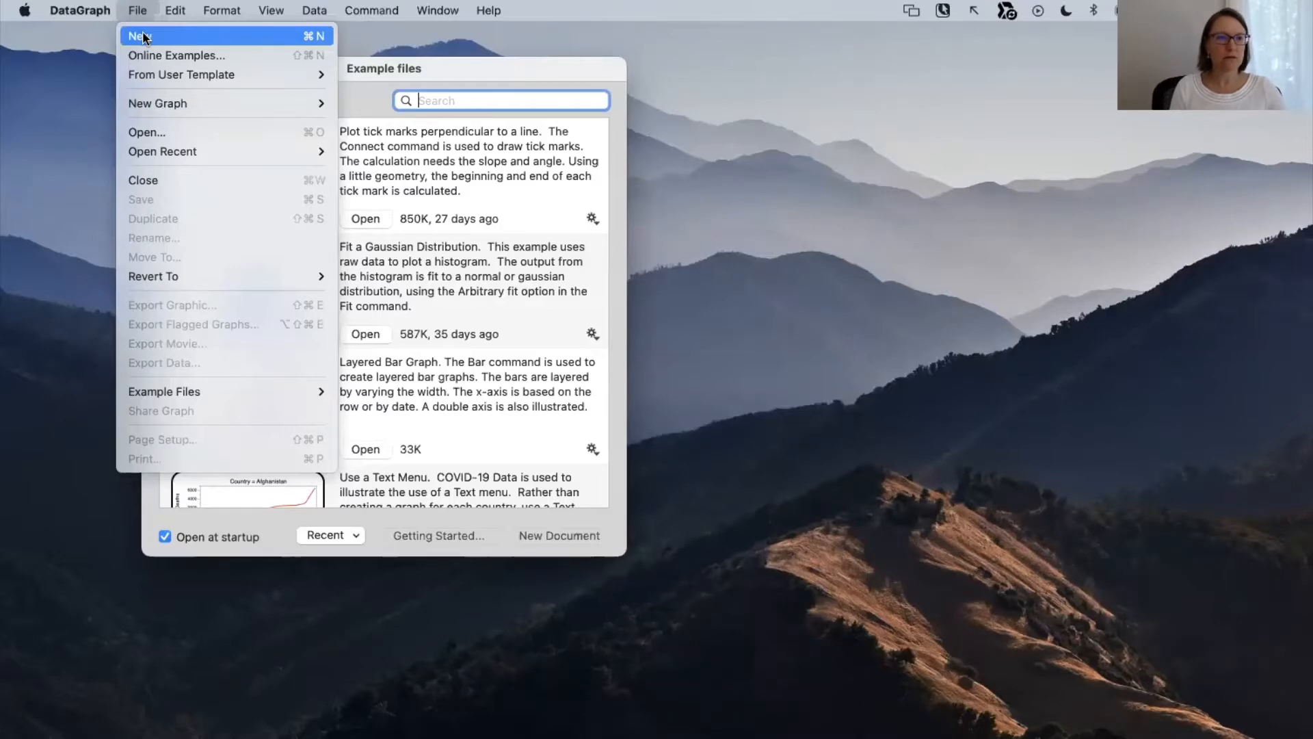
Create a new blank document.
left_click(143, 38)
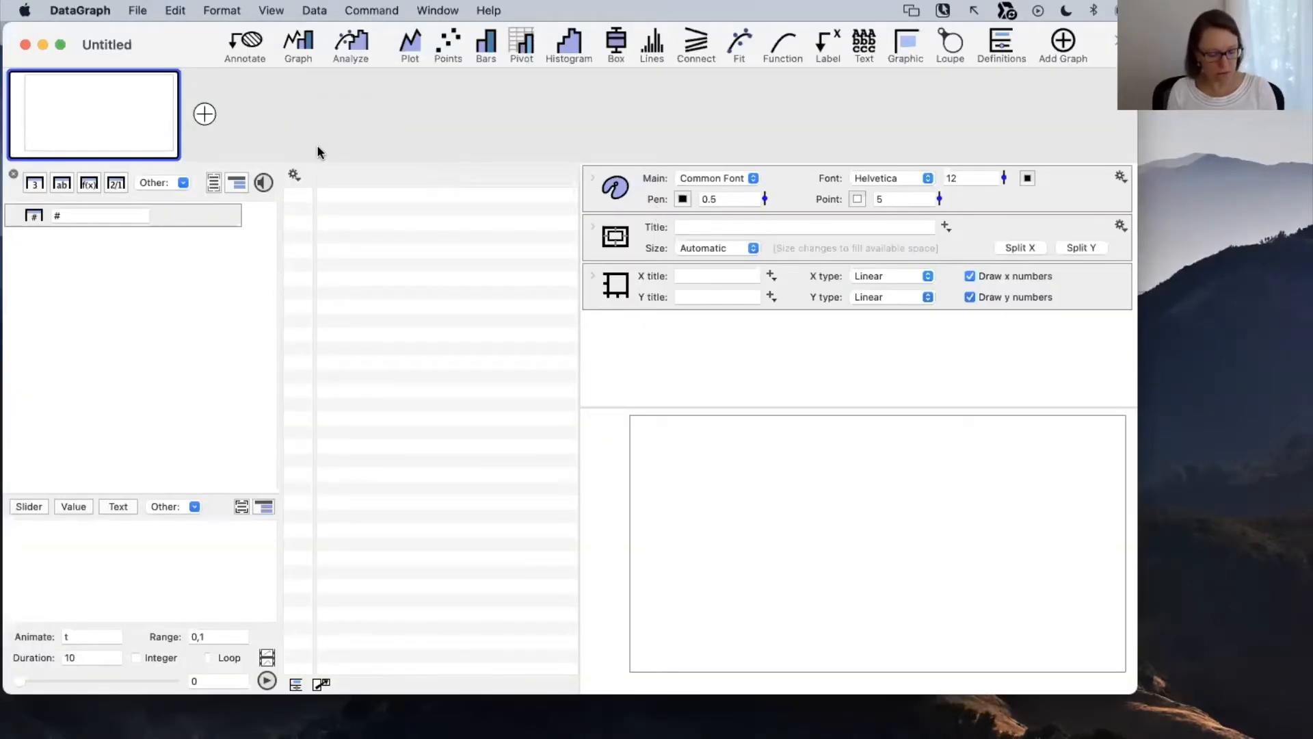
Browse the commands offered in the Annotate, Graph and Analyze groups of the toolbar.
left_click(943, 10)
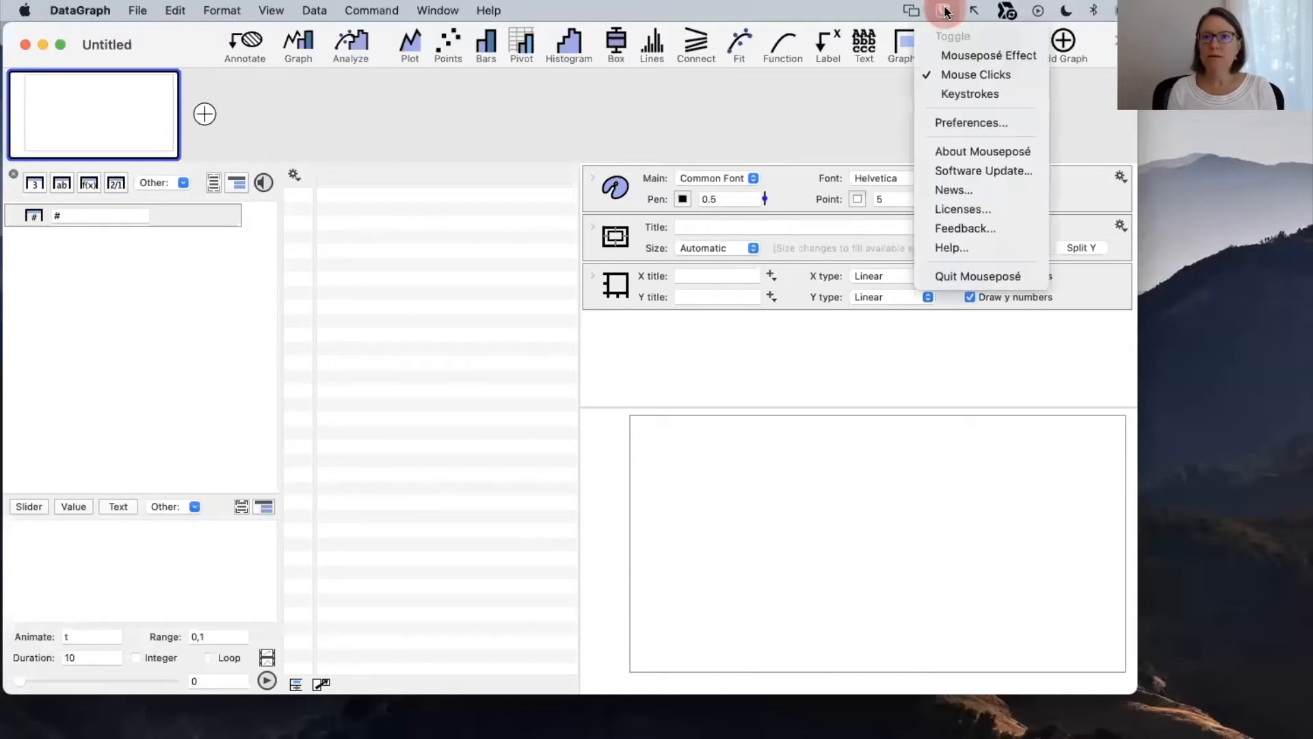
left_click(963, 55)
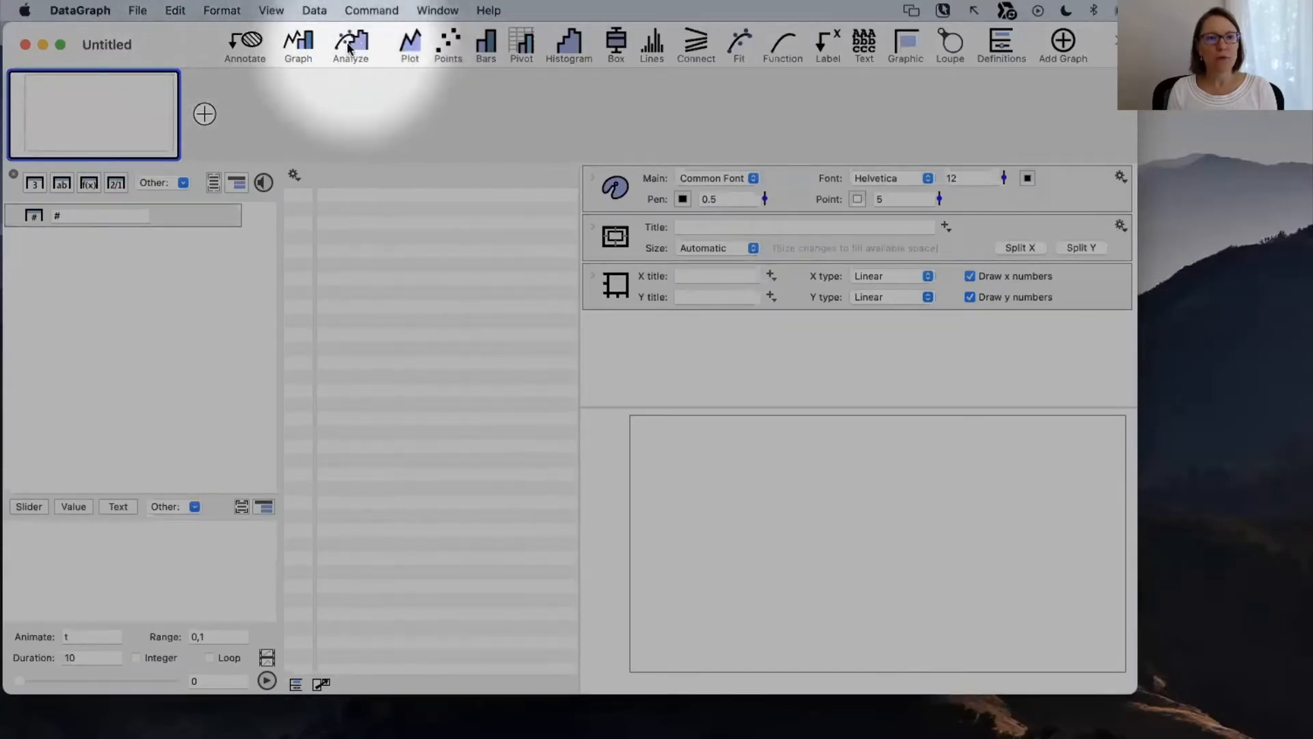
left_click(249, 51)
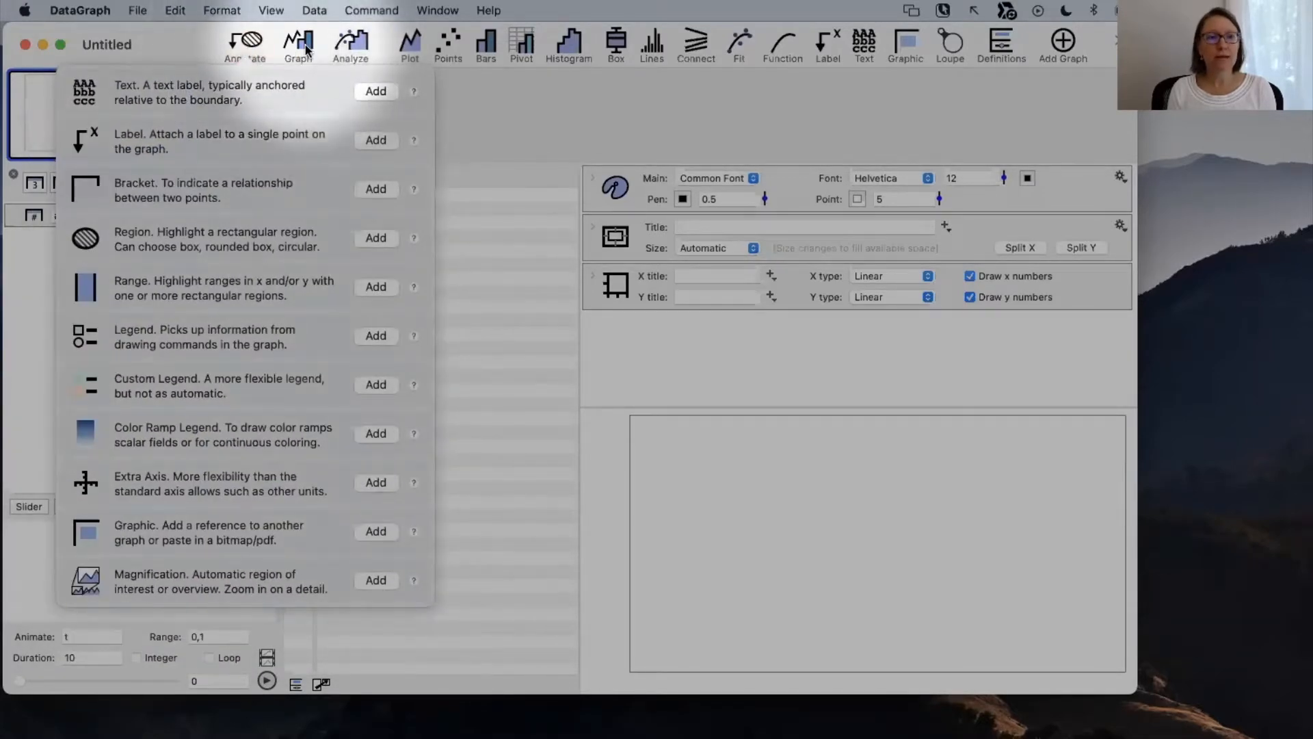
left_click(302, 47)
left_click(357, 45)
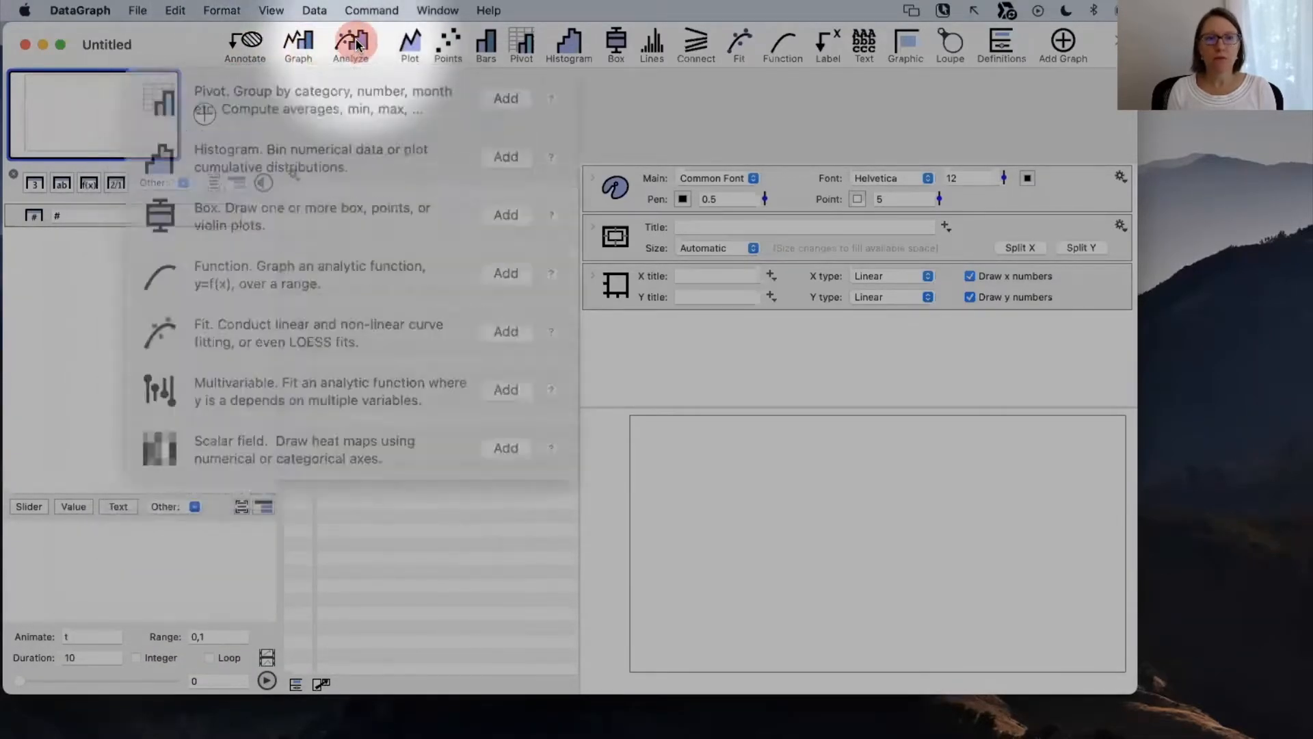
left_click(949, 11)
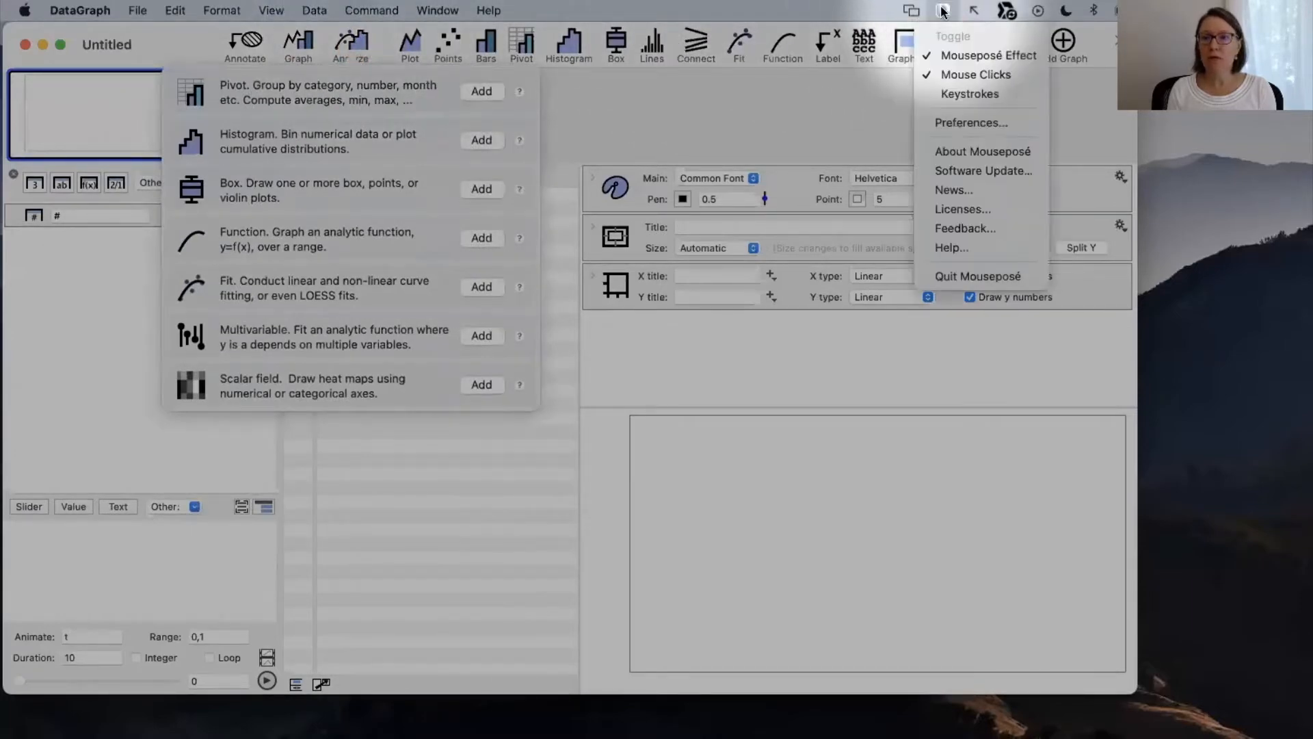
left_click(978, 56)
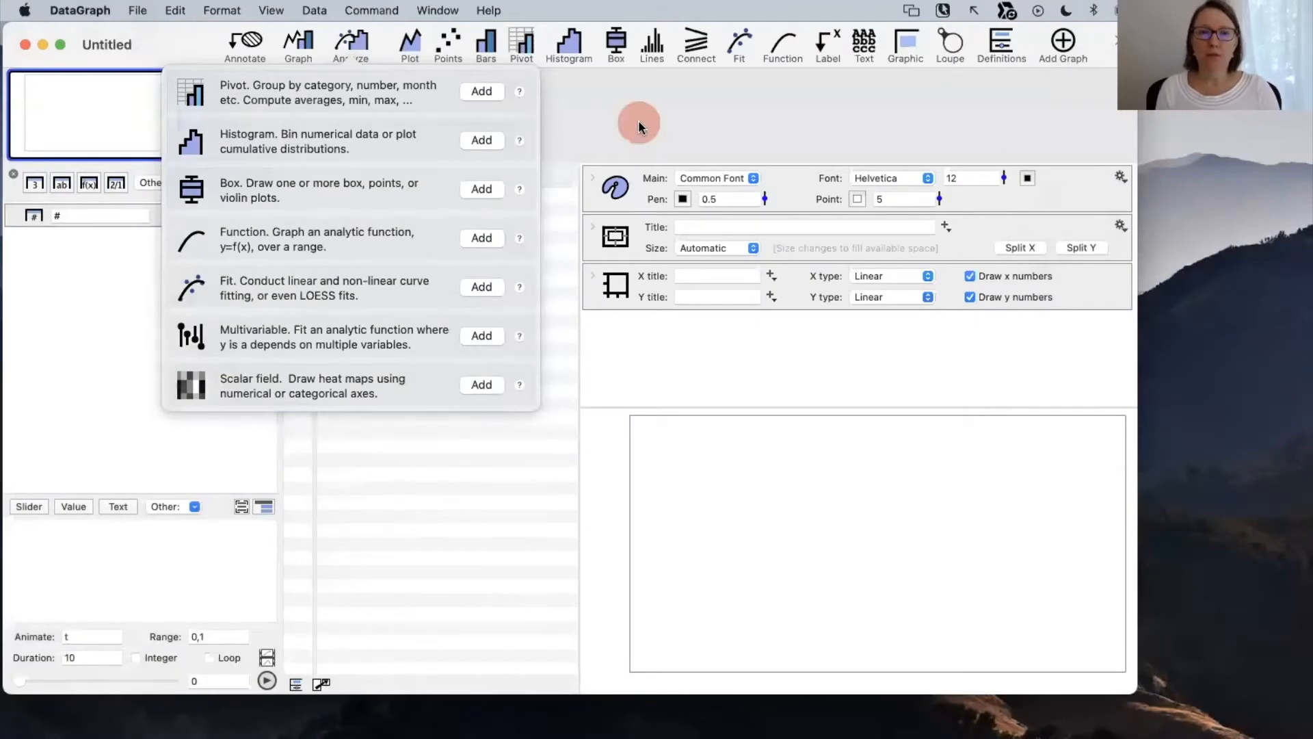
left_click(638, 121)
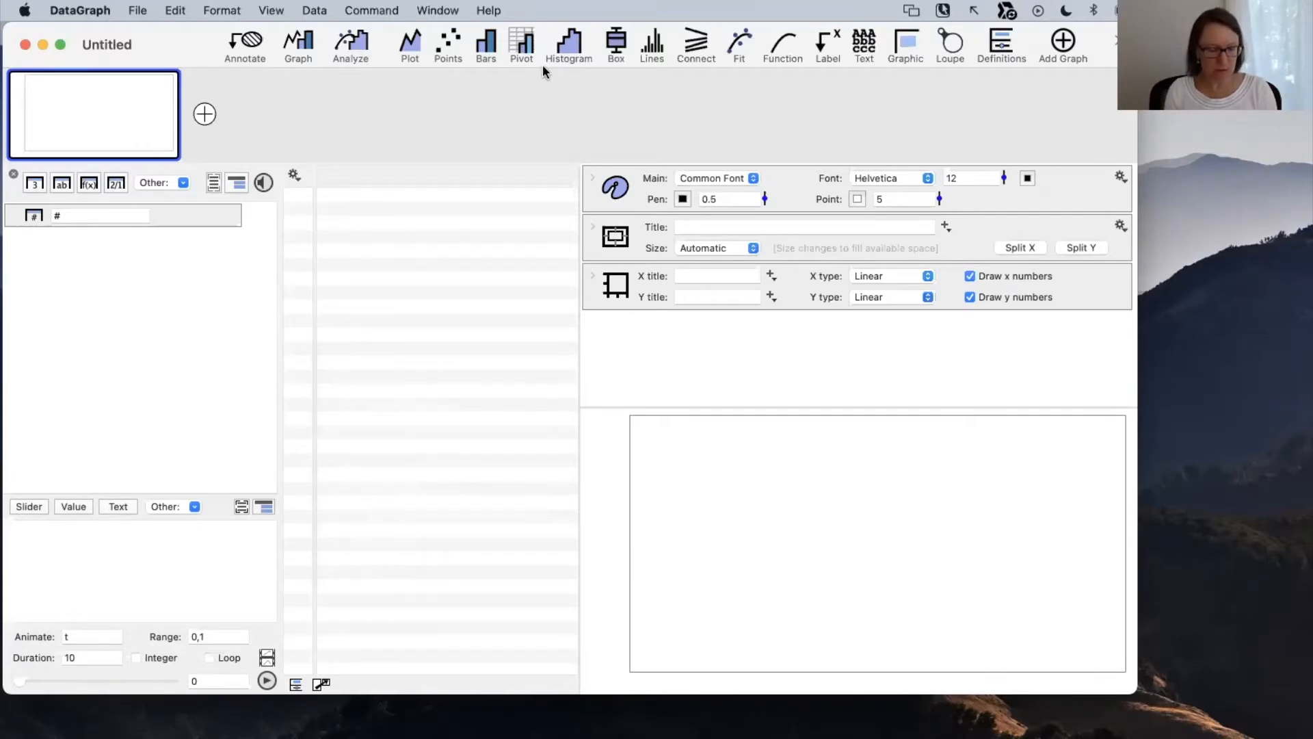
Review the full list of drawing commands and the descriptions of the Annotate commands.
left_click(370, 11)
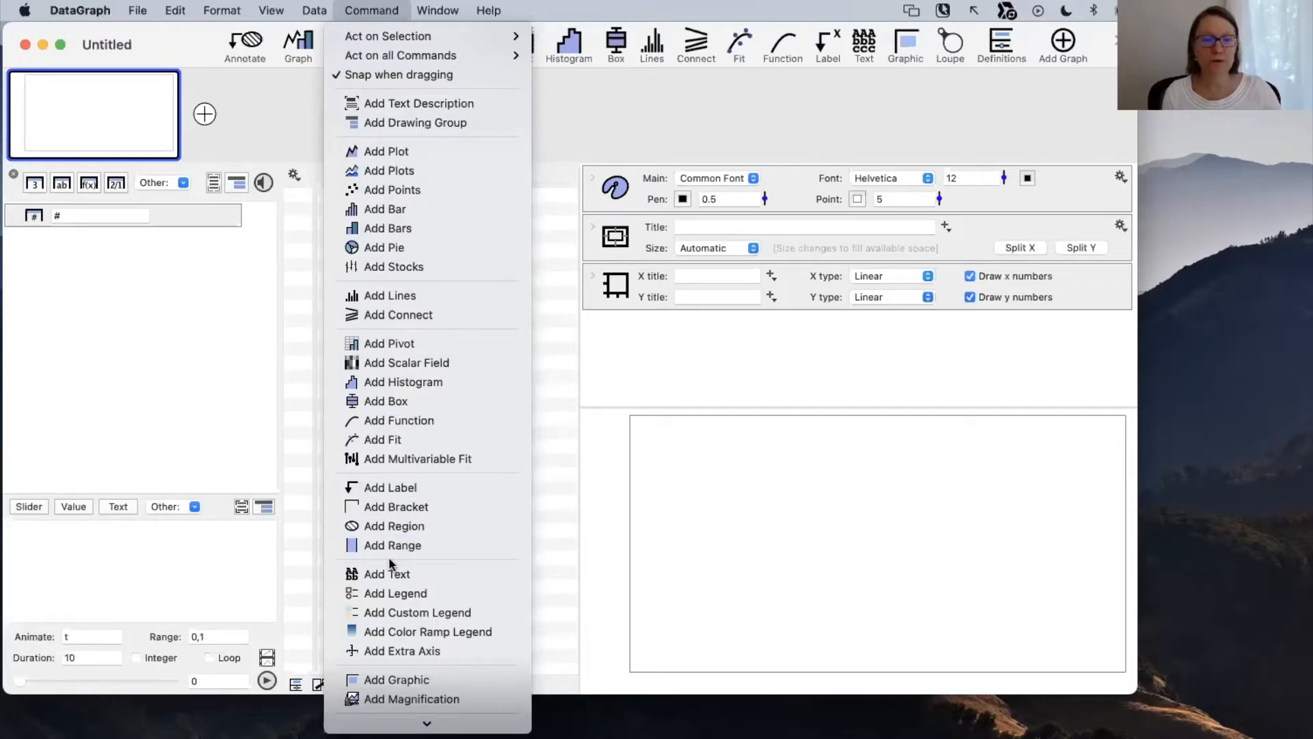
left_click(205, 402)
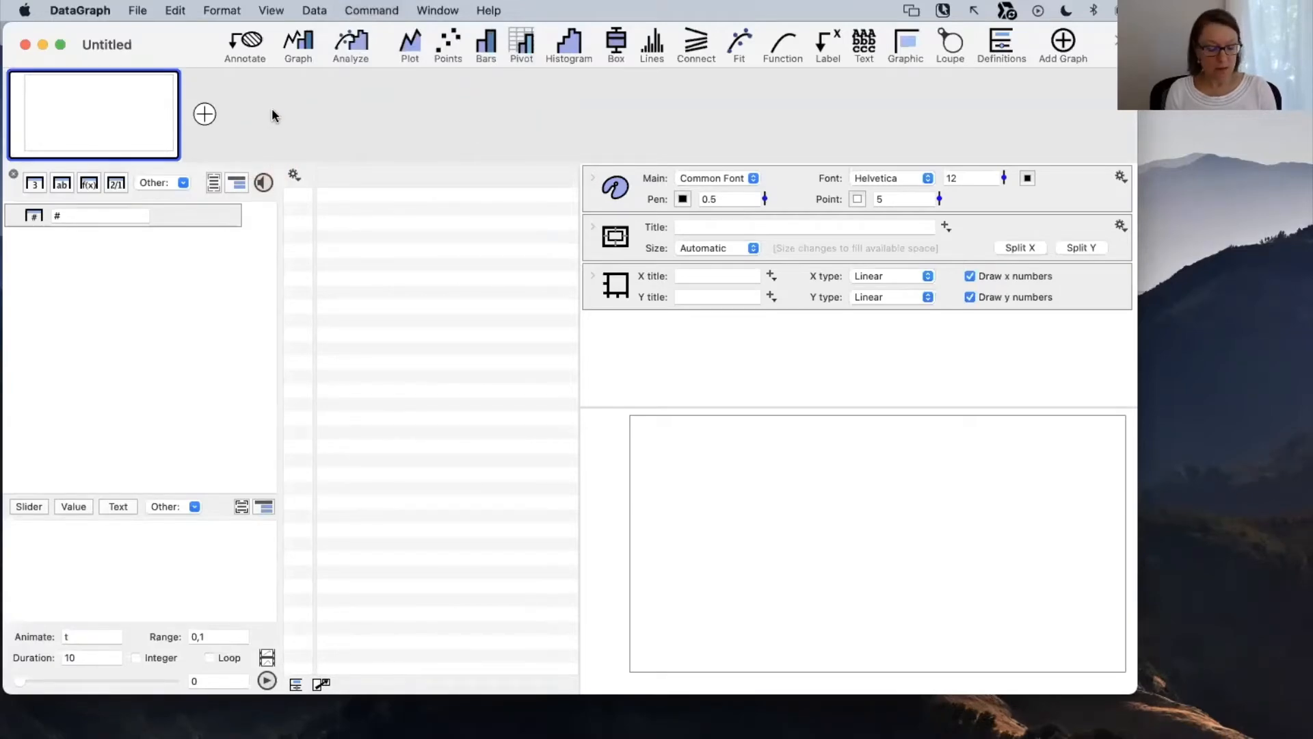
left_click_drag(194, 26, 393, 69)
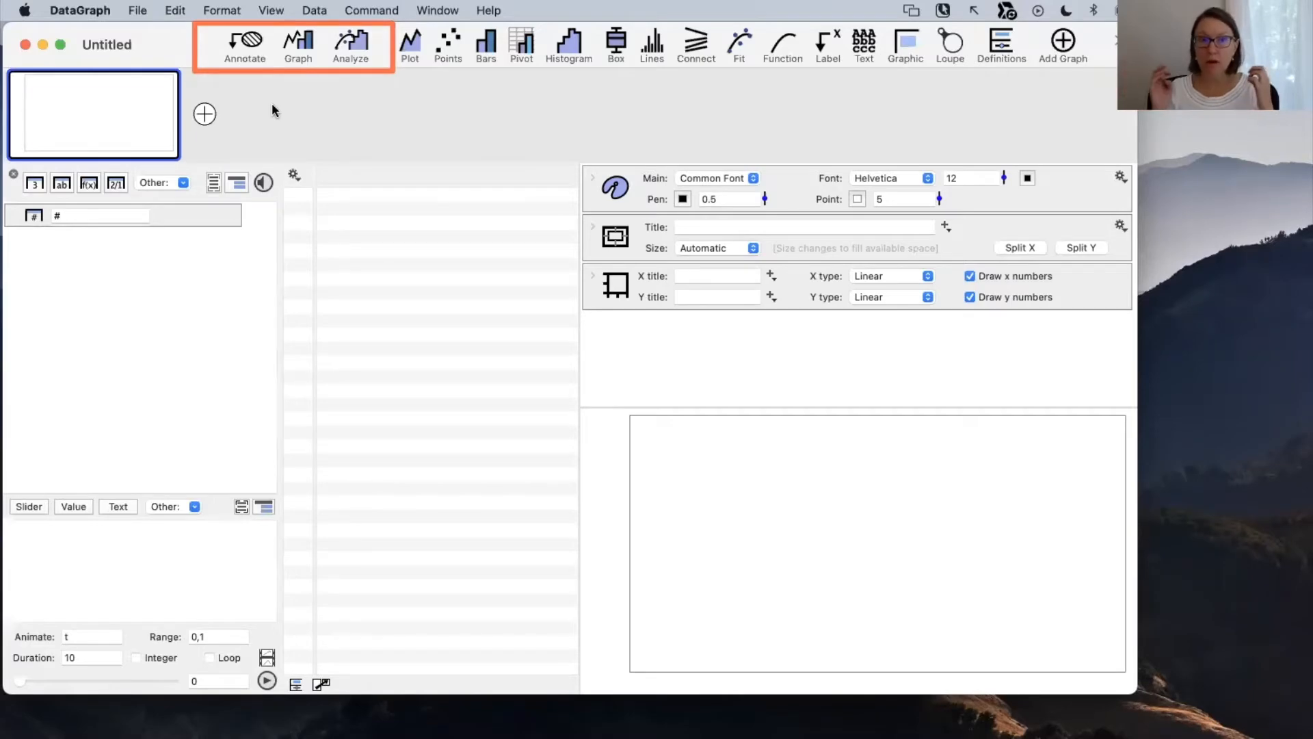
left_click(243, 55)
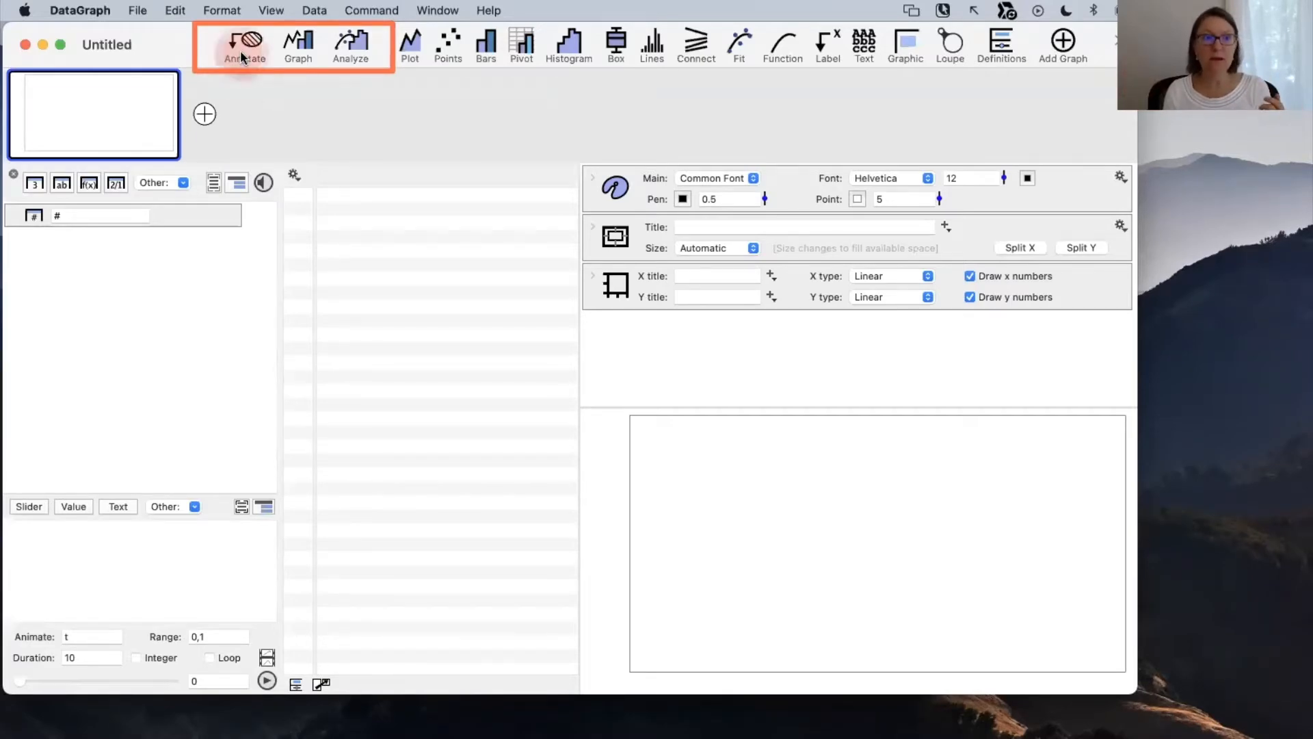
left_click(245, 51)
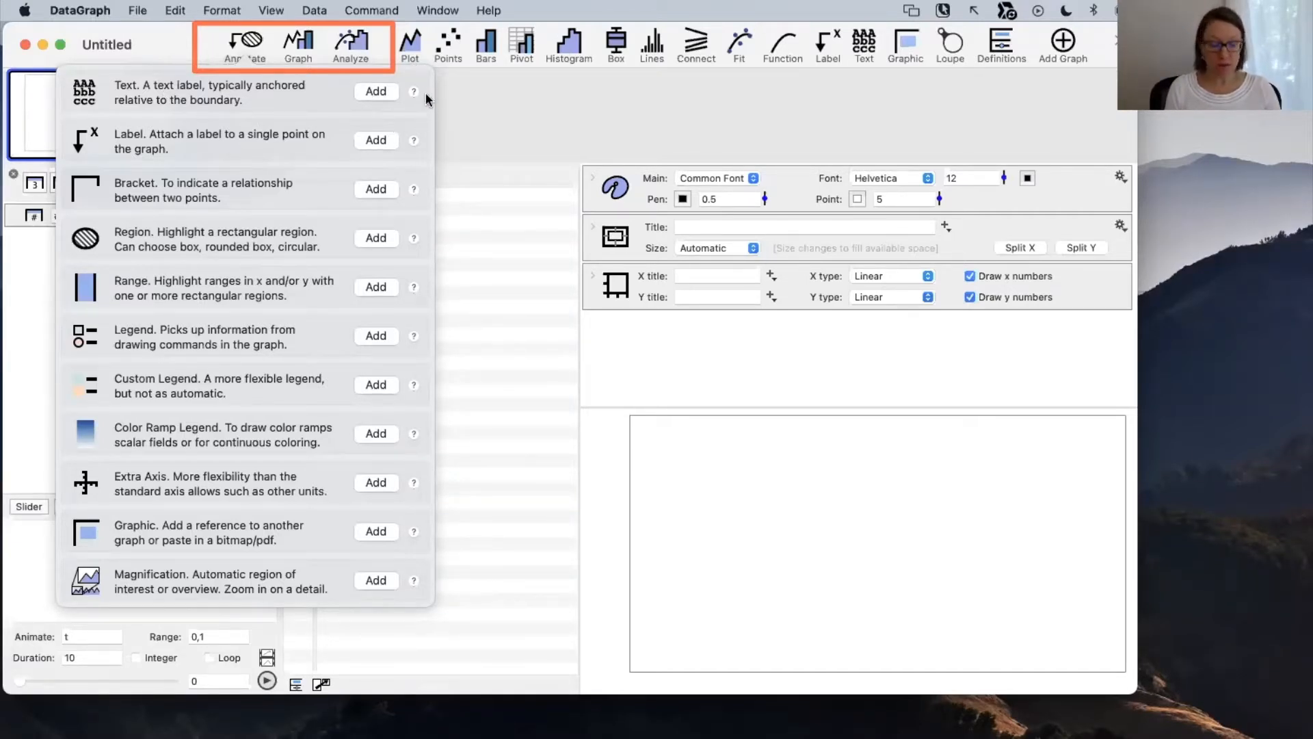
left_click_drag(593, 108, 421, 93)
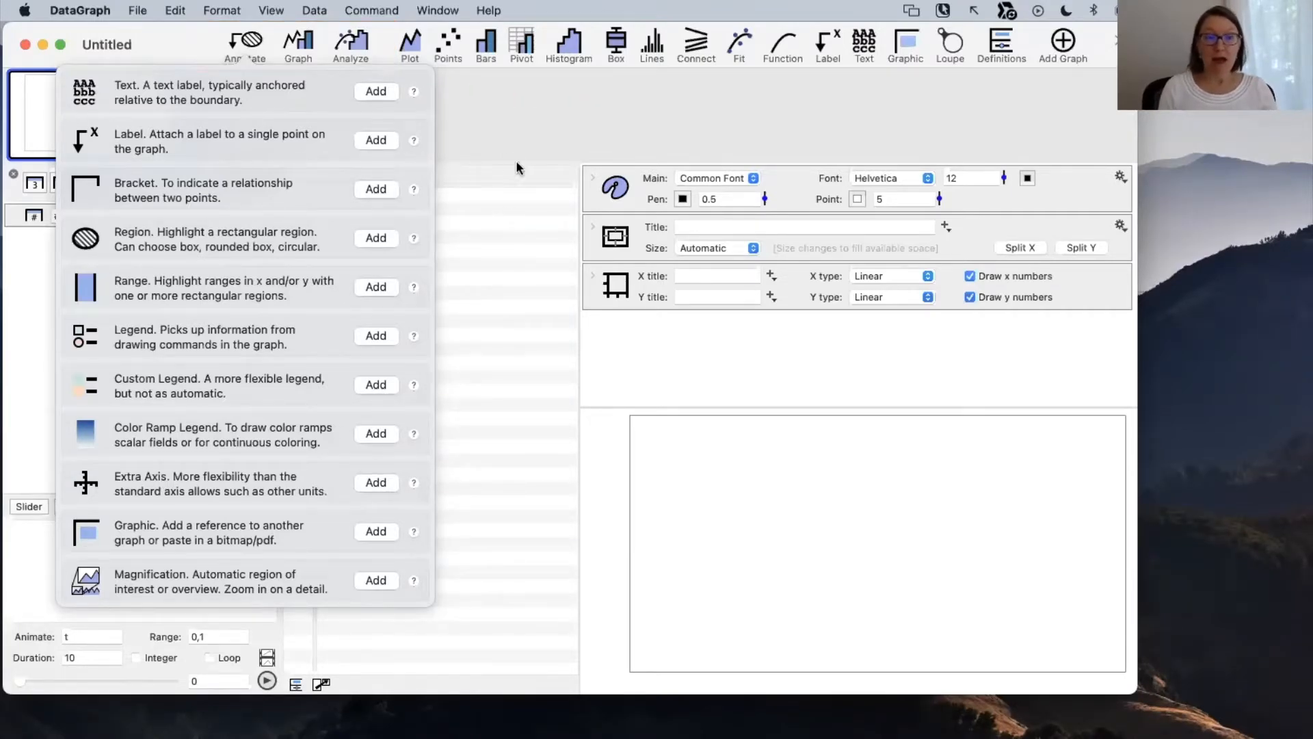
left_click(476, 130)
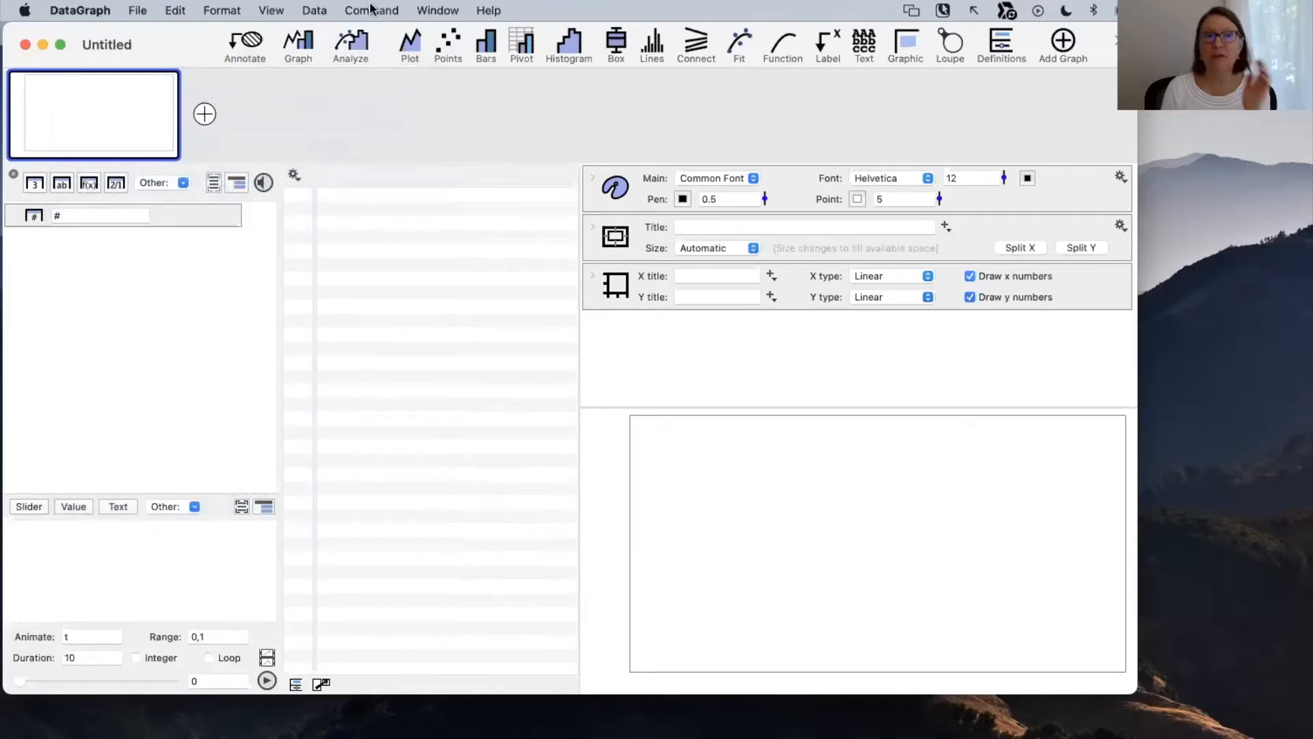
Compare the complete command list with the descriptions of the Analyze commands.
left_click(370, 10)
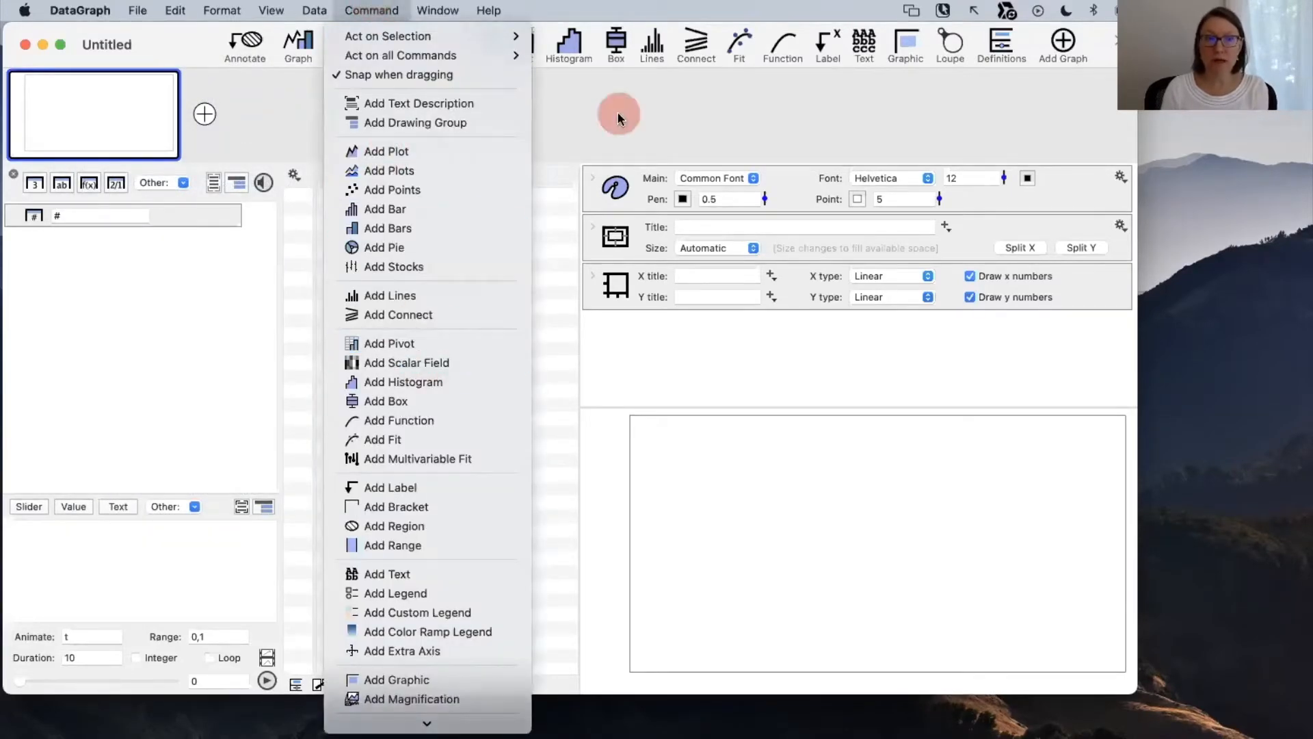
left_click(393, 63)
left_click(351, 46)
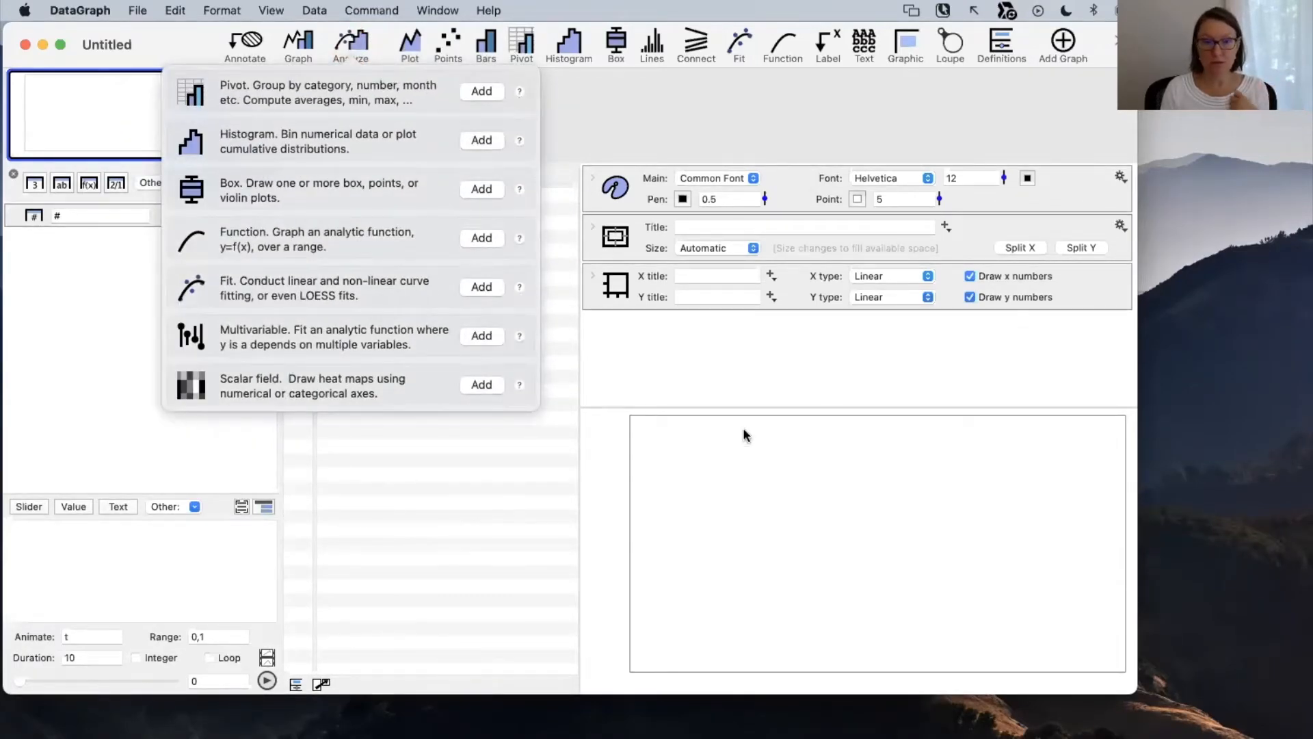
left_click(493, 482)
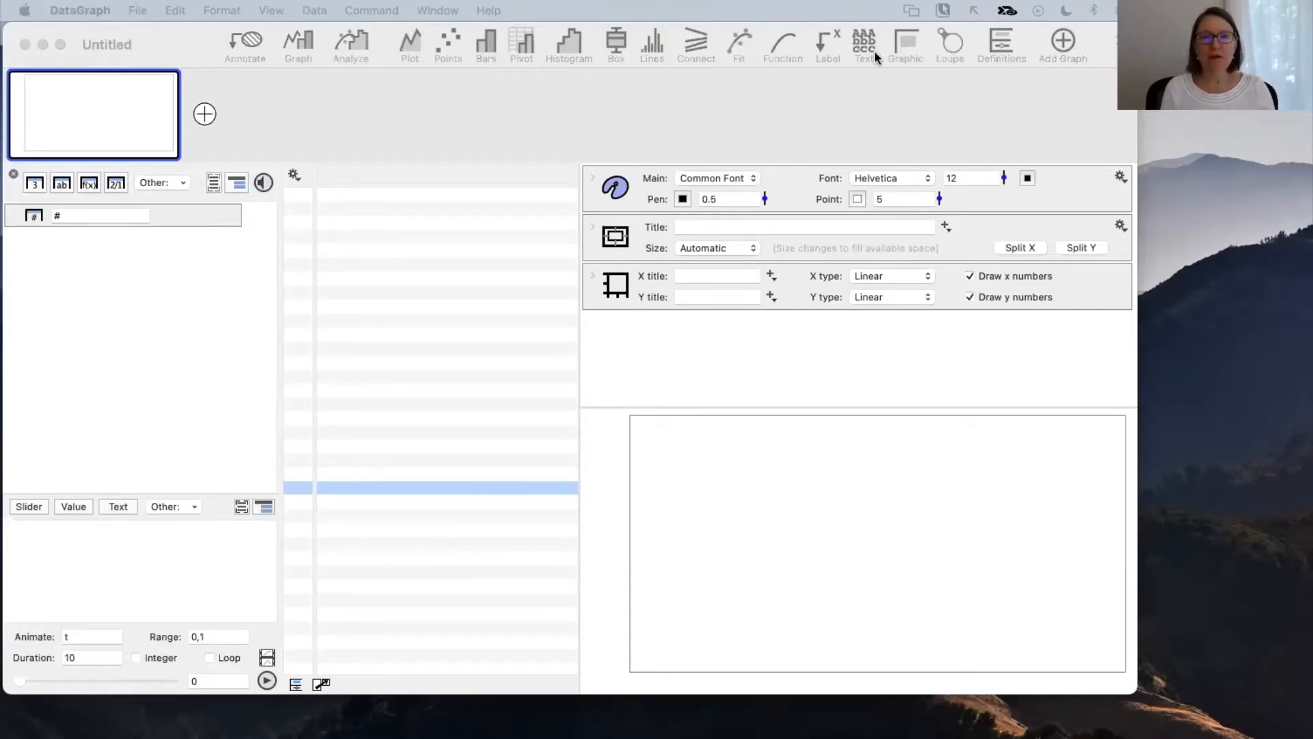
left_click(615, 88)
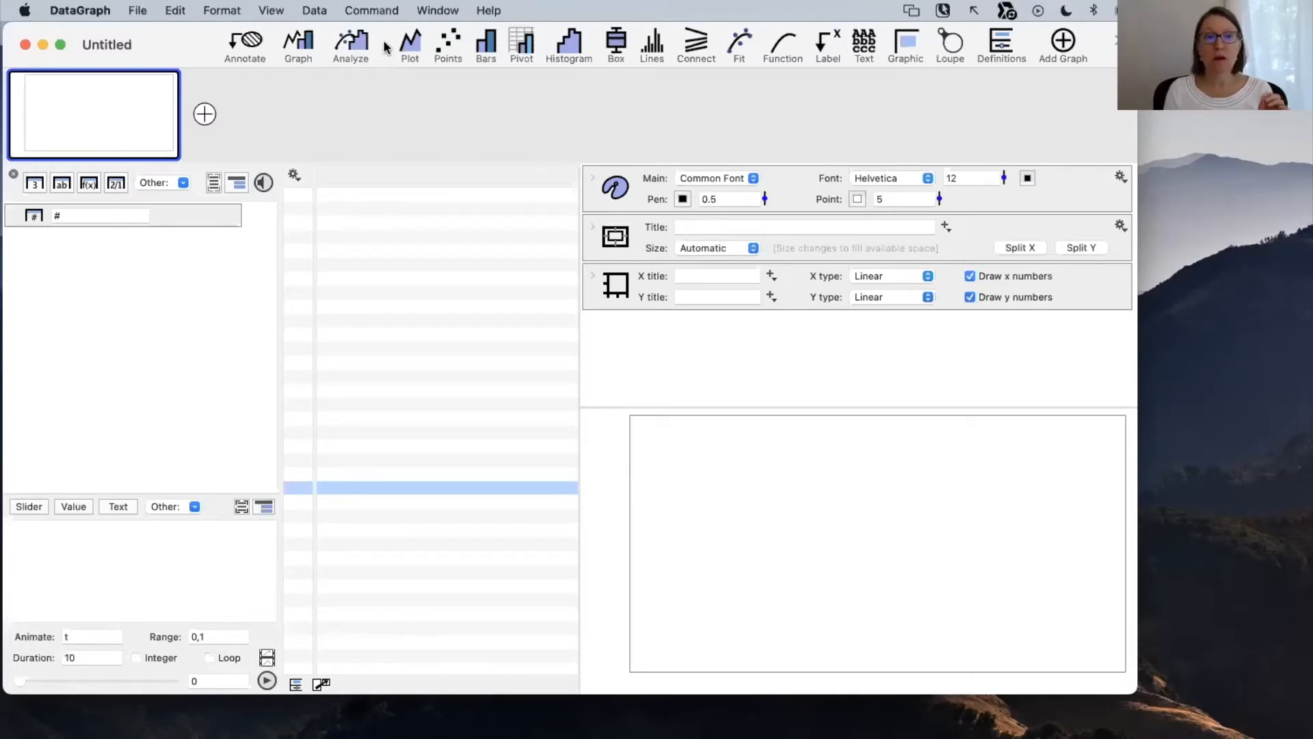
Start customizing the toolbar and add the Pie command just before Plot.
left_click(273, 11)
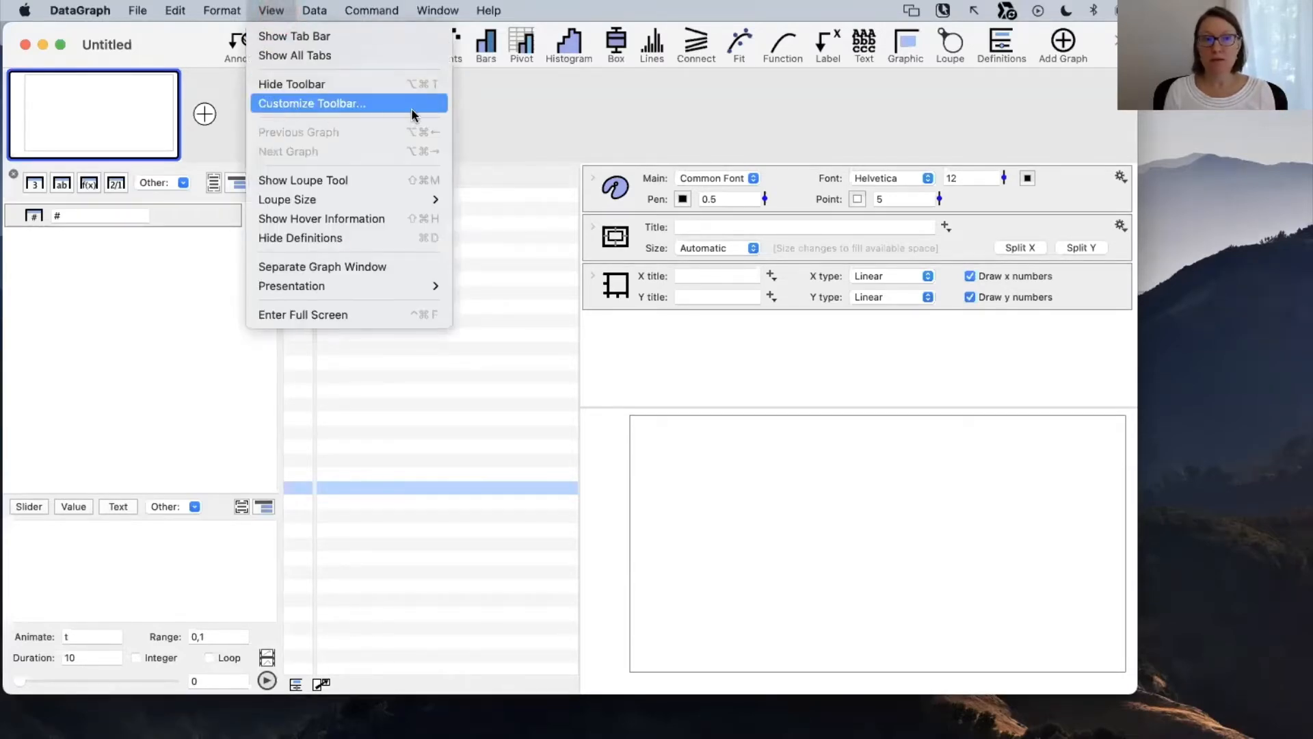
left_click(508, 121)
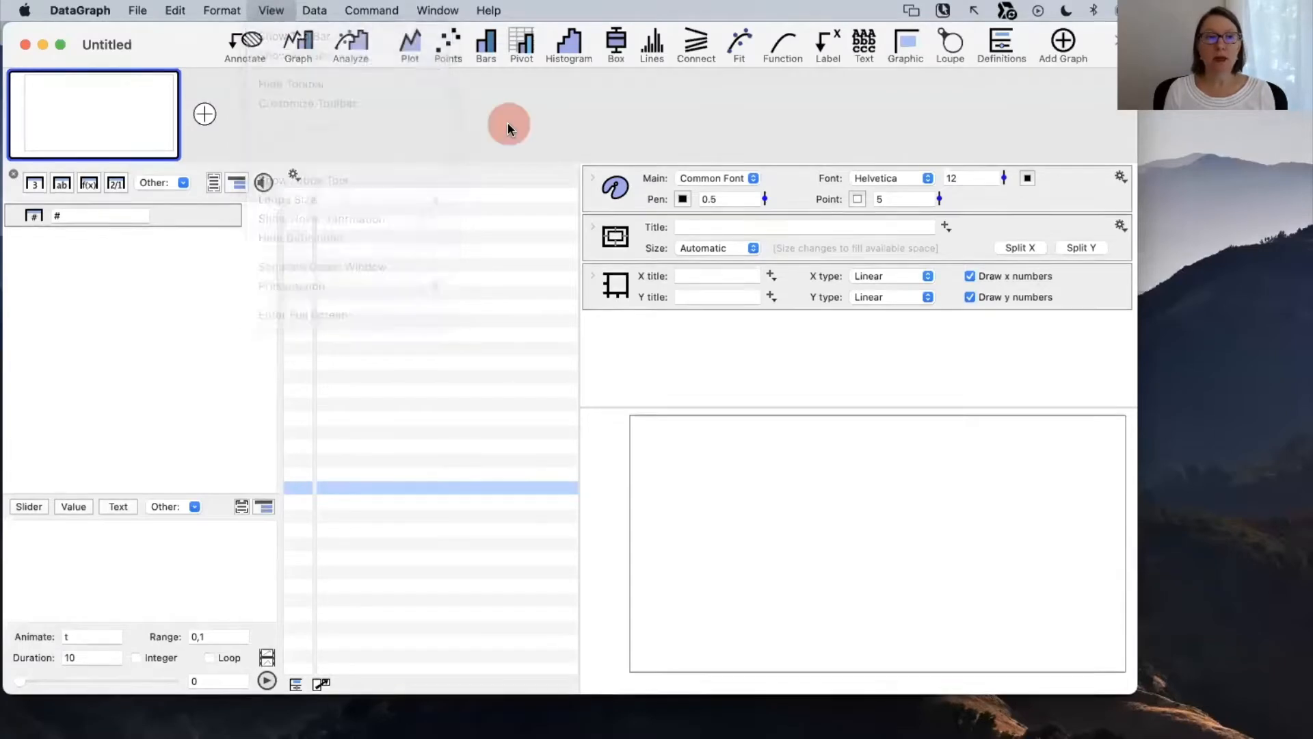
right_click(196, 38)
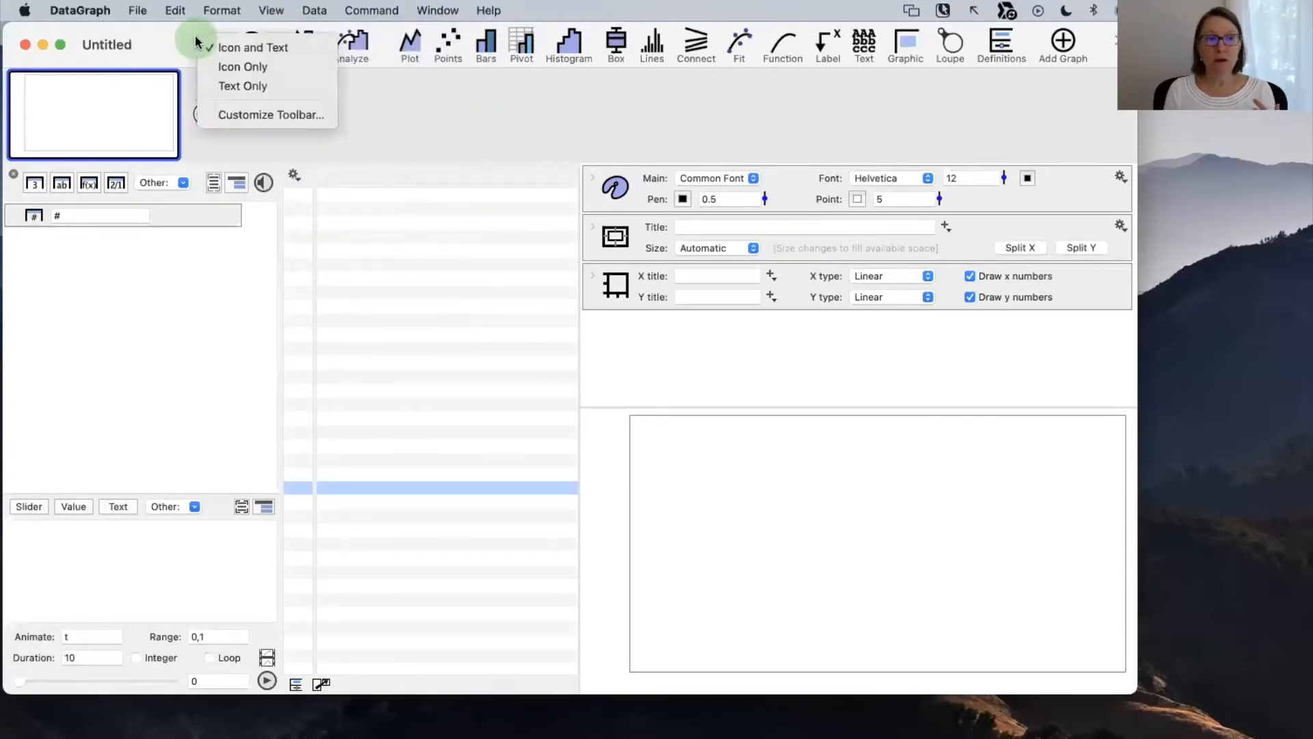
left_click(299, 113)
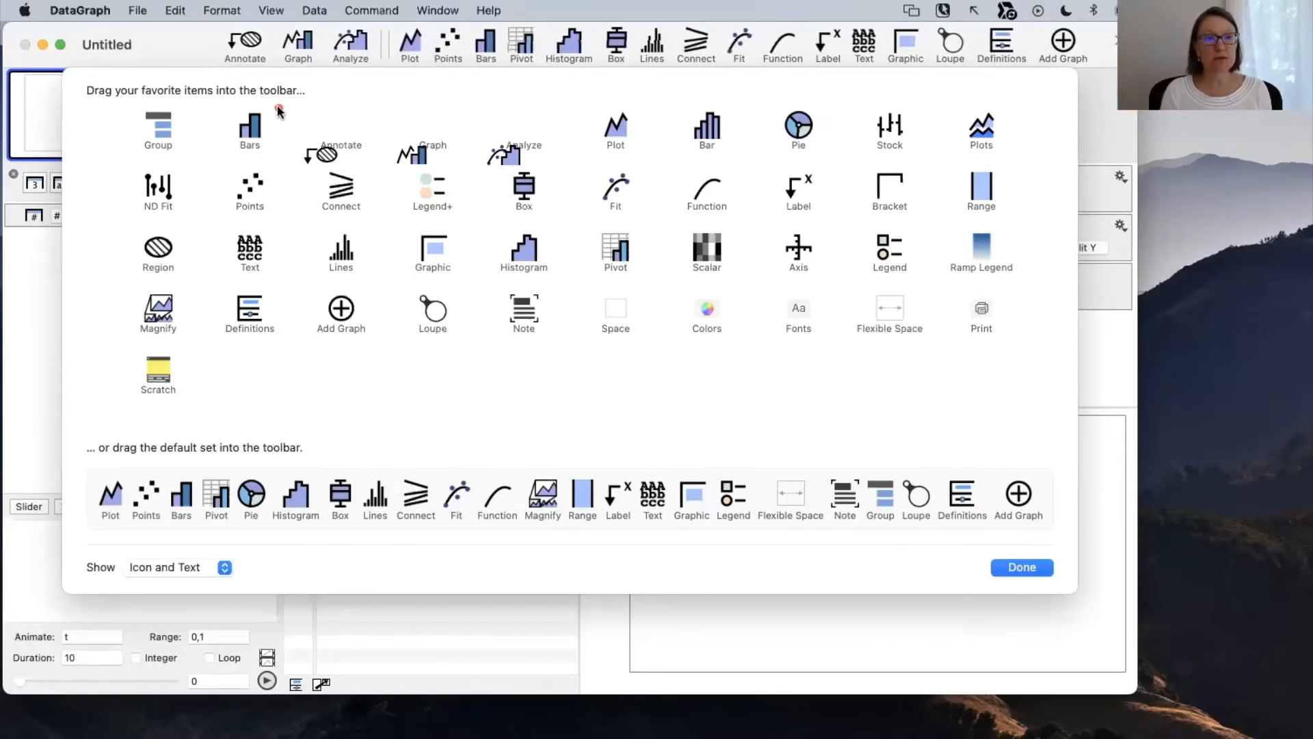
mouse_move(278, 107)
left_mouse_down()
mouse_move(404, 138)
mouse_move(492, 135)
mouse_move(577, 173)
left_mouse_up()
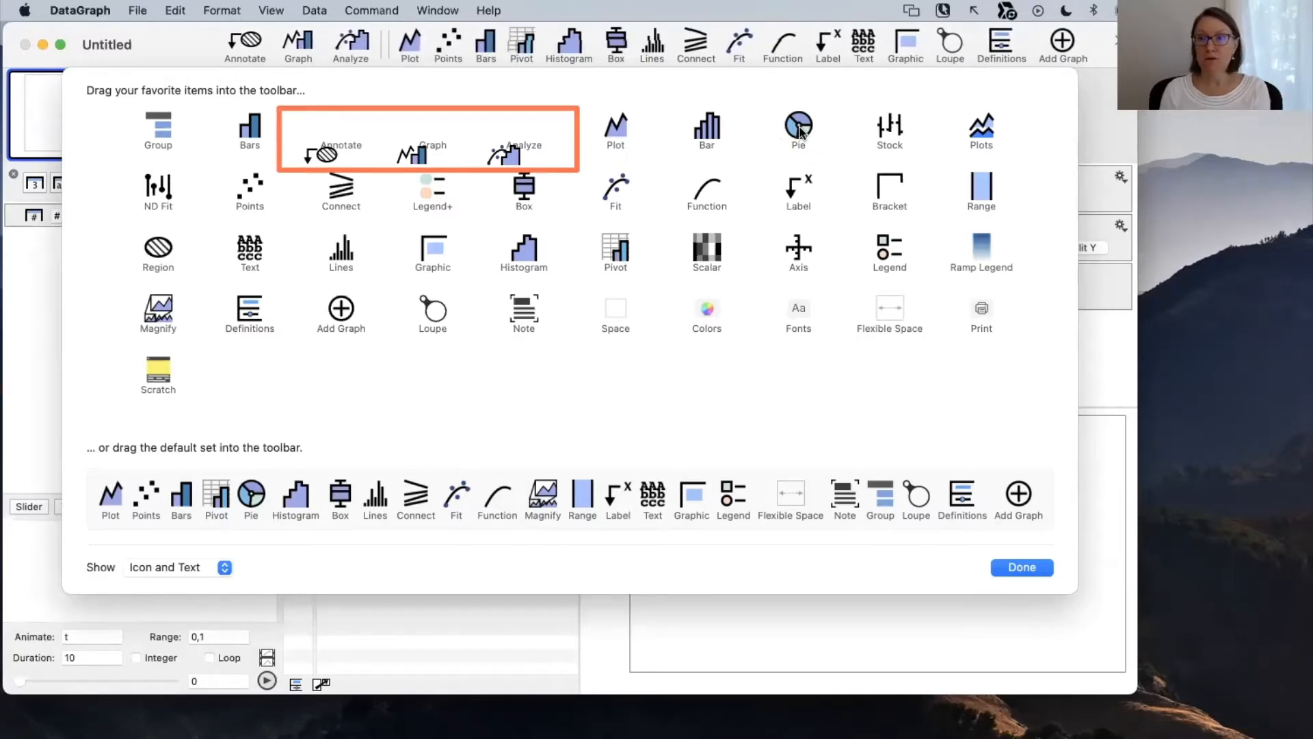
left_click_drag(799, 128, 413, 43)
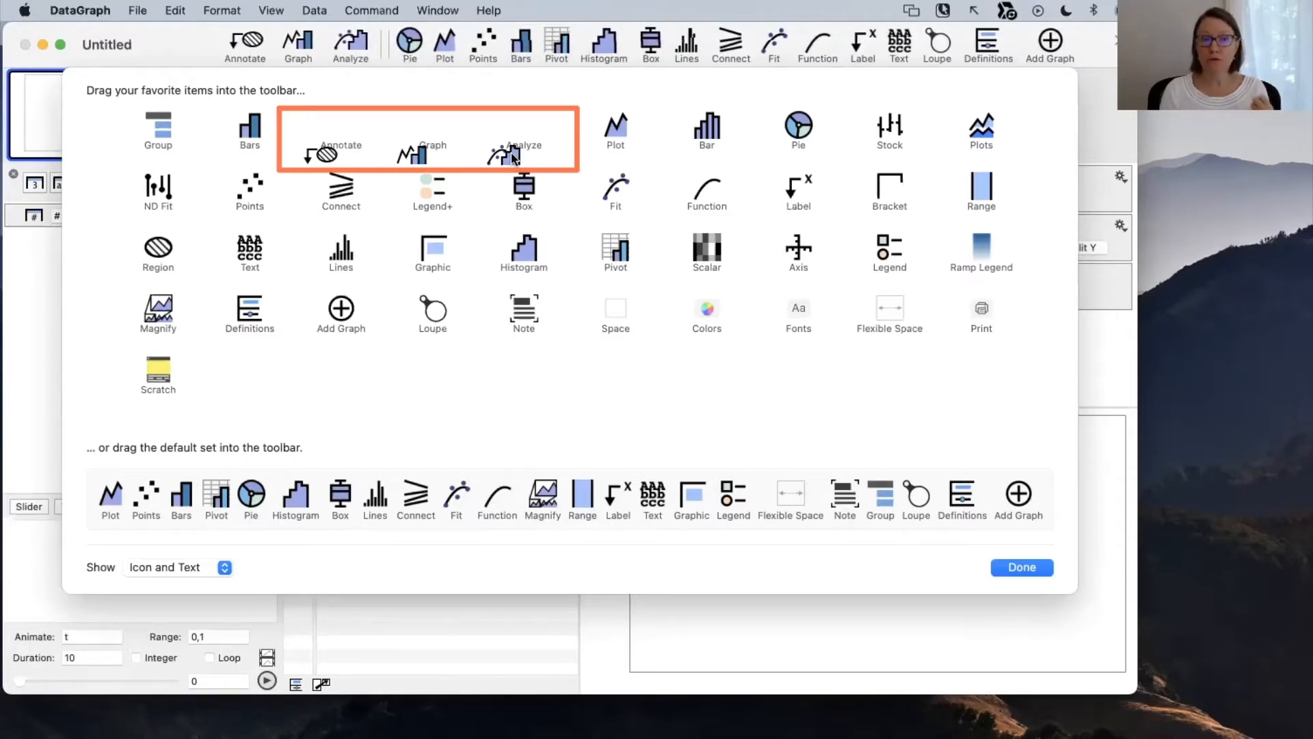
Try to remove the Fit command from the toolbar, and end the toolbar customization.
left_click_drag(513, 155, 552, 198)
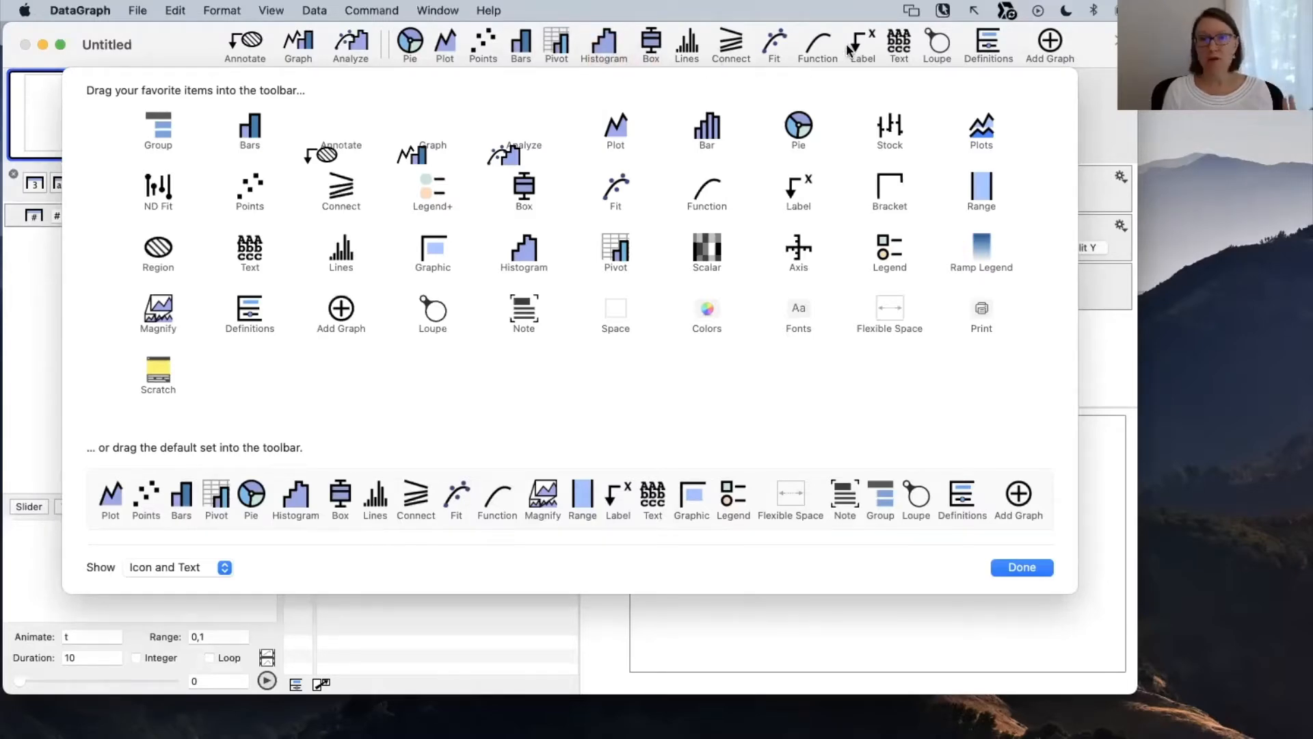
left_click_drag(771, 43, 768, 130)
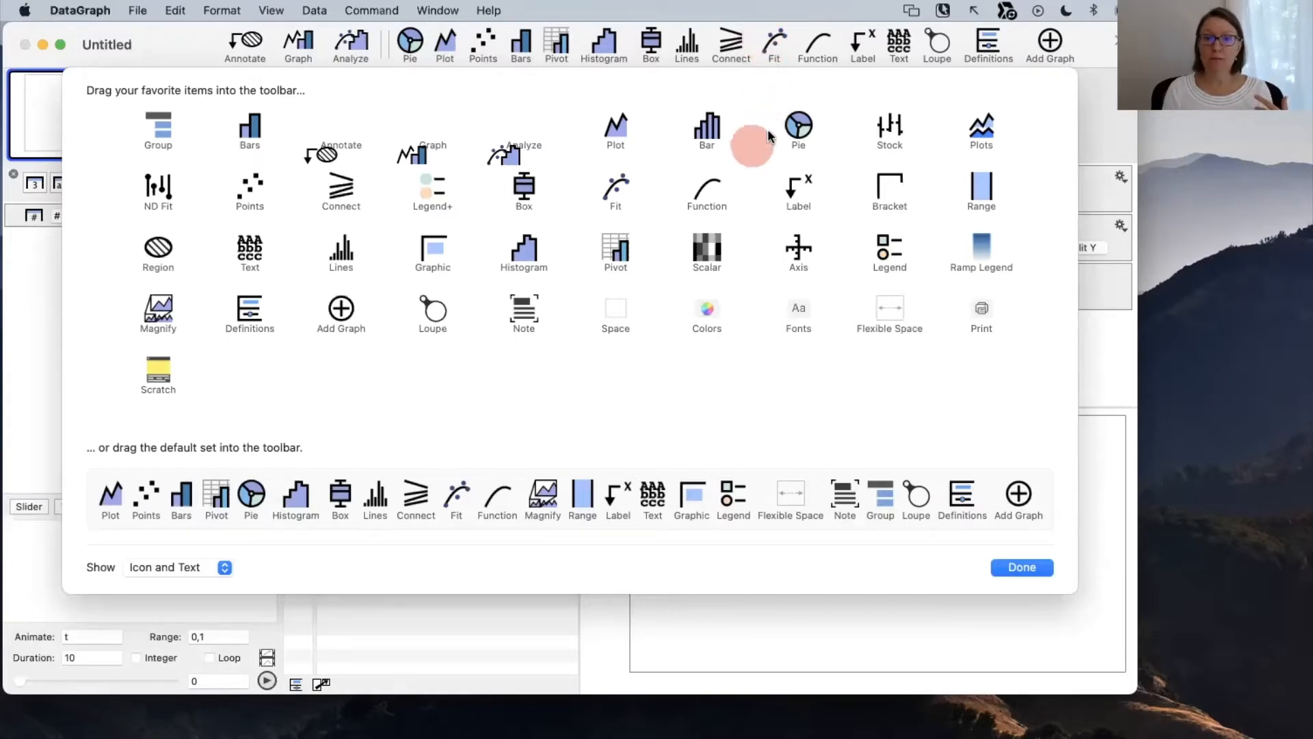
left_click_drag(769, 45, 788, 431)
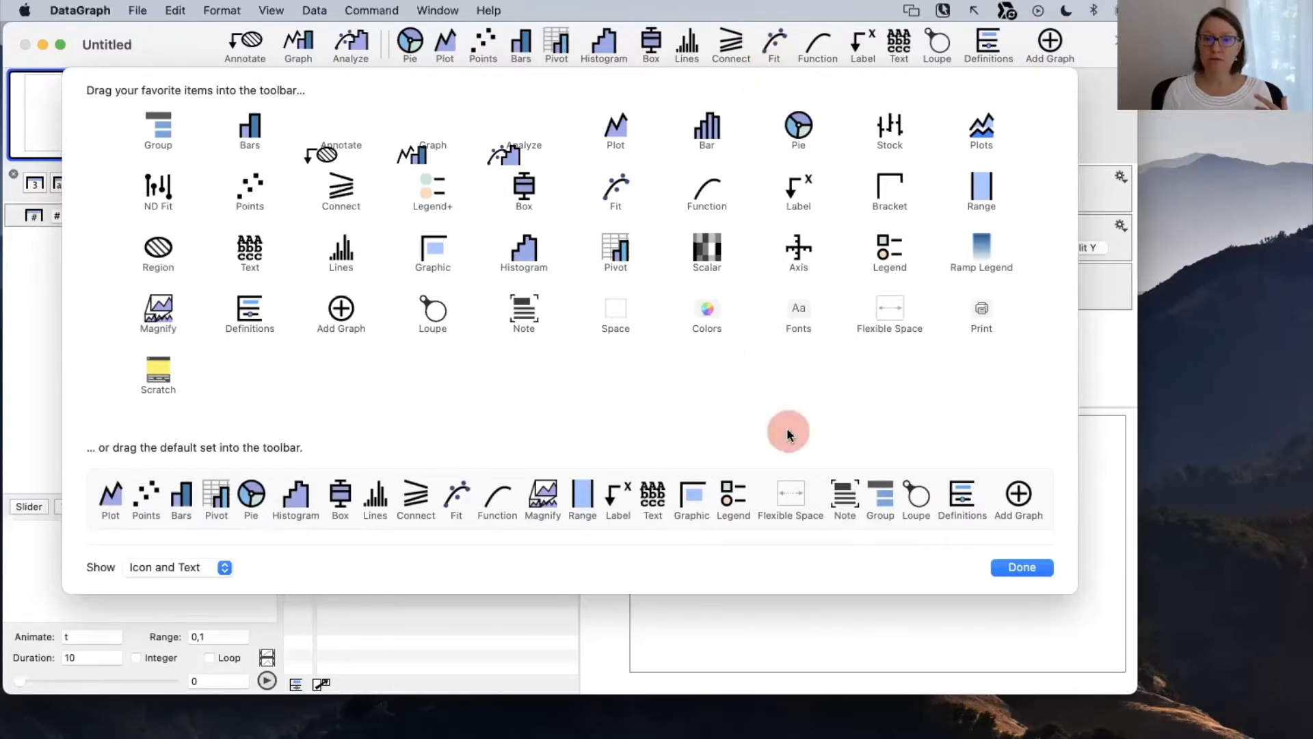
left_click(1022, 568)
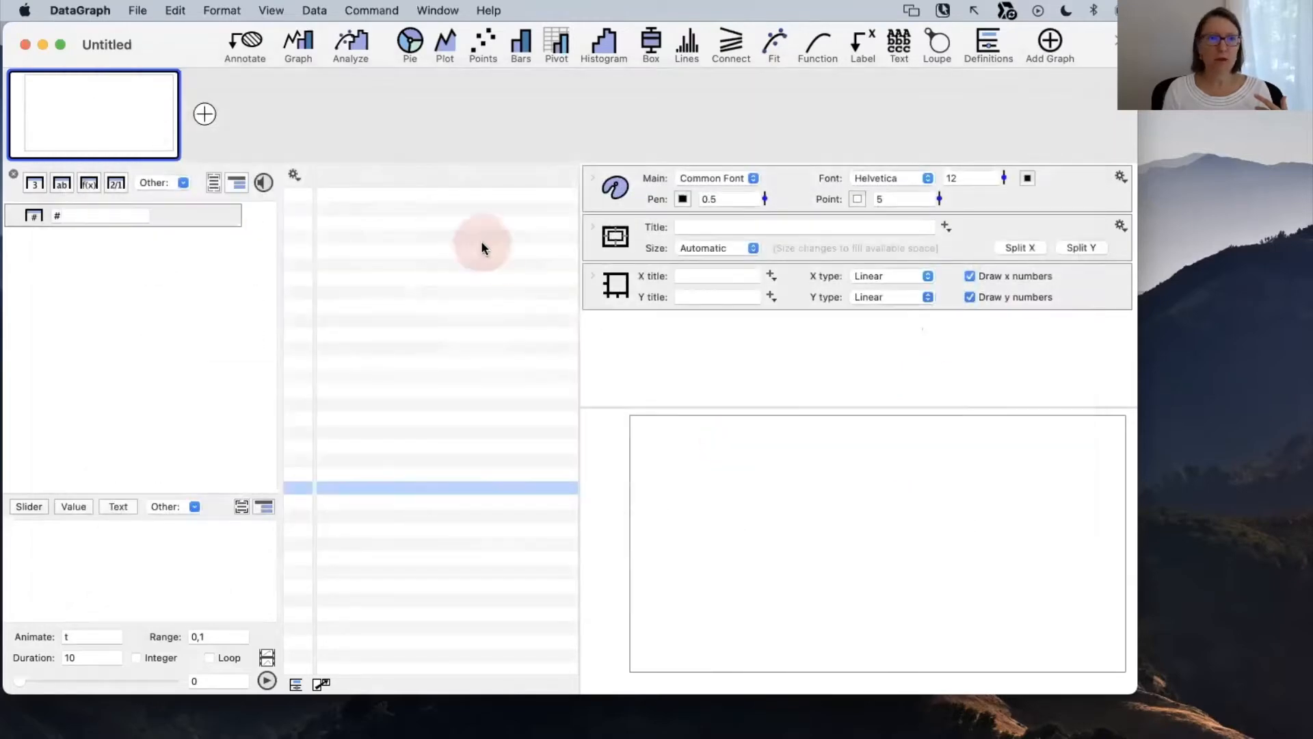
Customize the toolbar again by removing the Fit and Histogram commands.
left_click(277, 14)
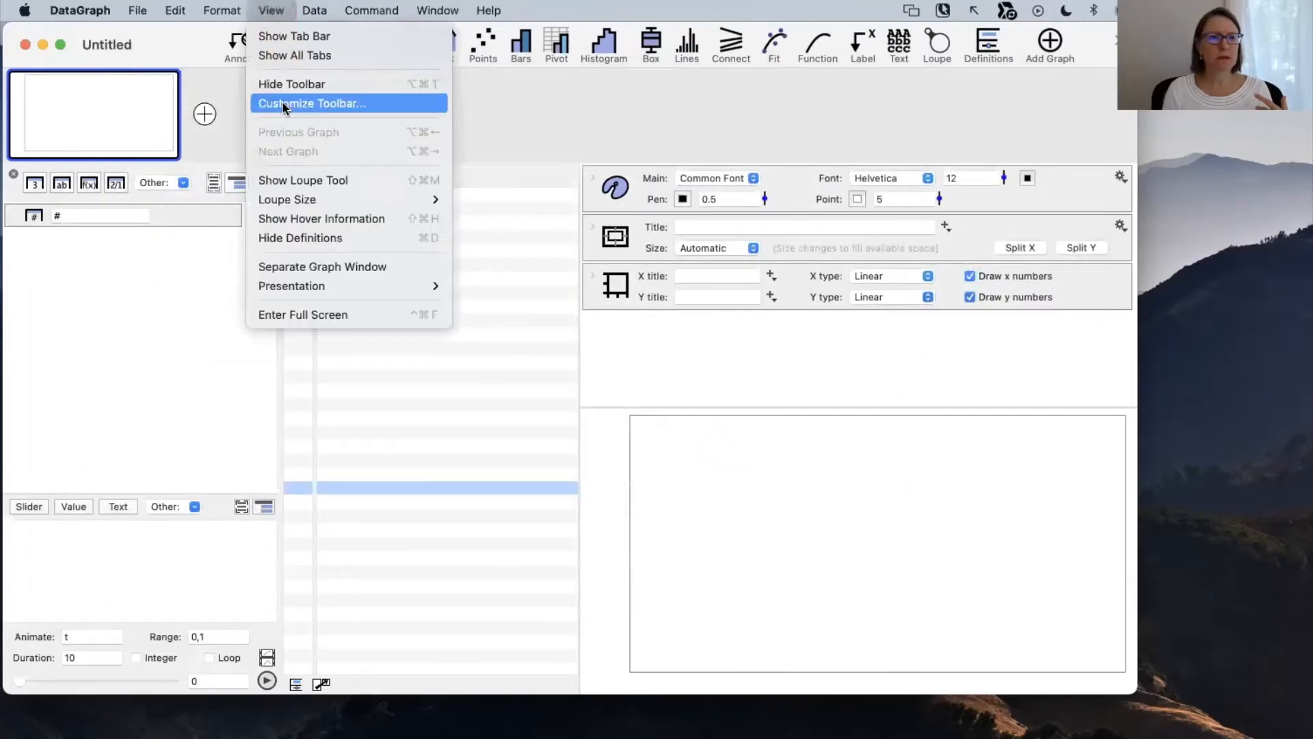
left_click(376, 103)
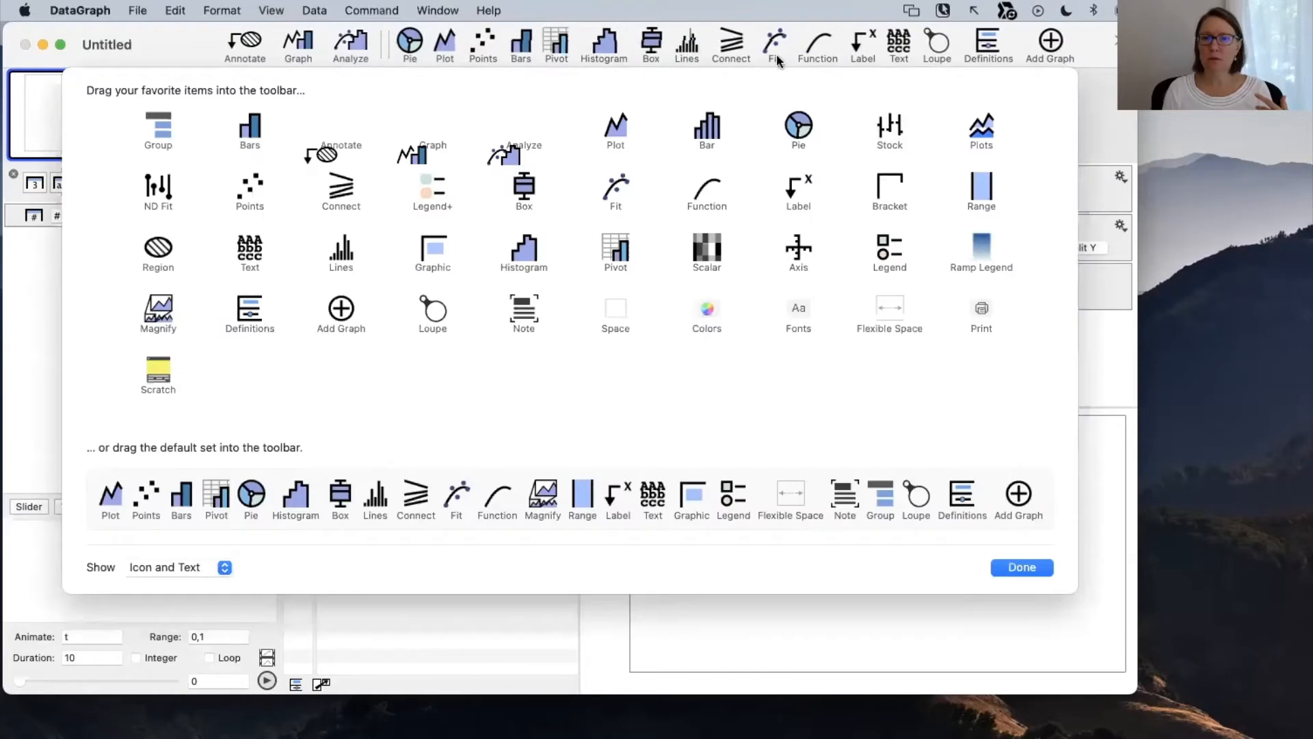
left_click_drag(773, 55, 744, 384)
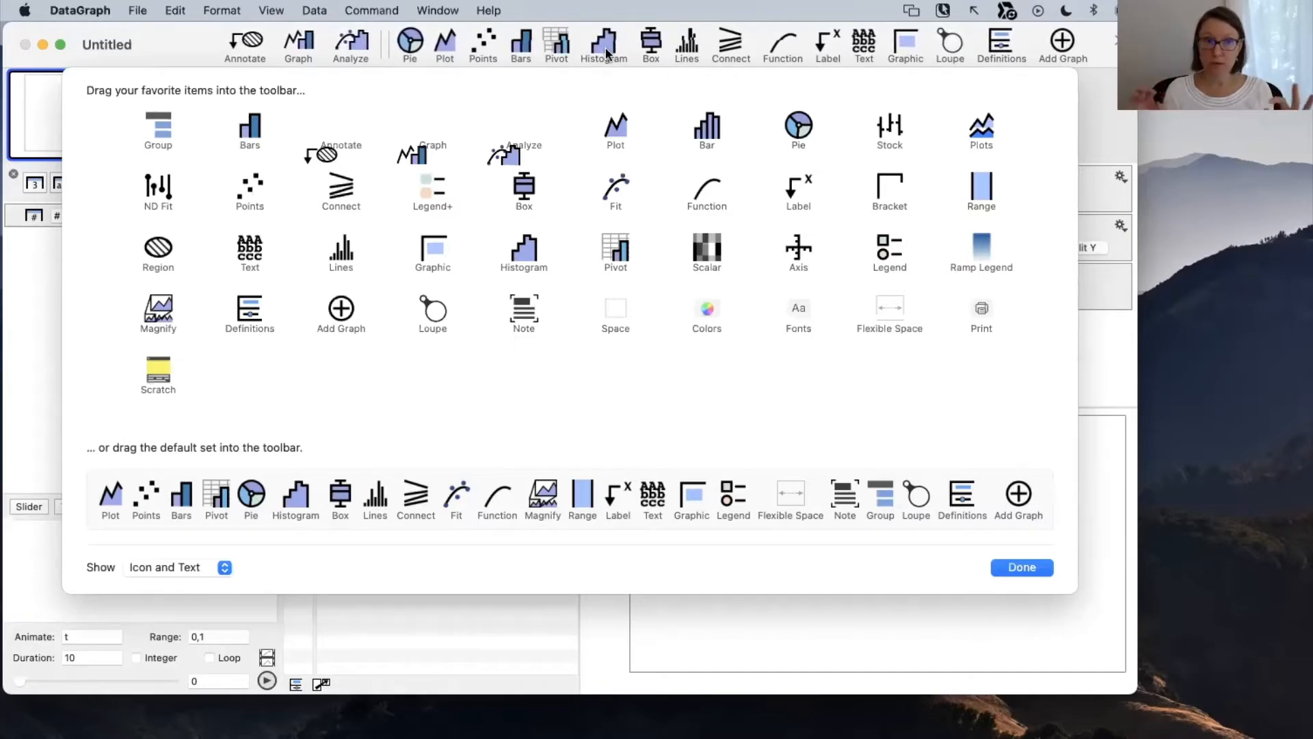
left_click_drag(606, 53, 595, 130)
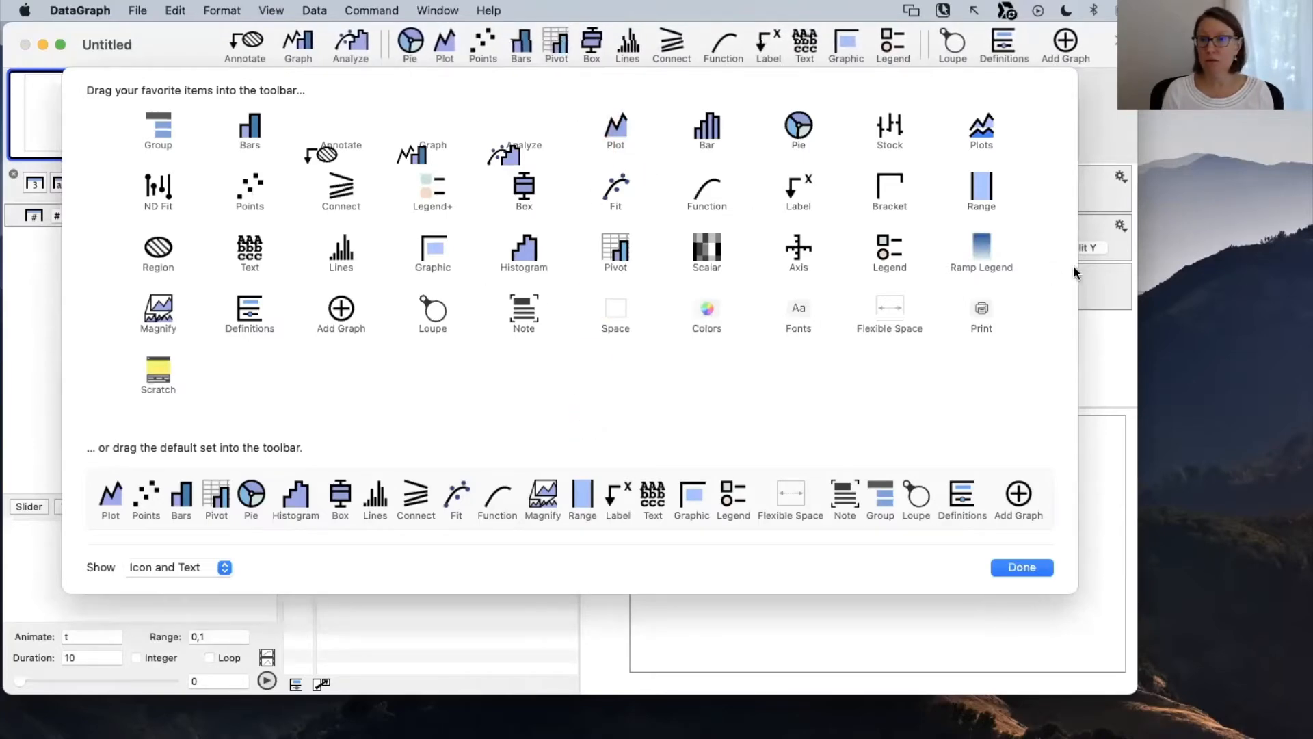
left_click(1022, 568)
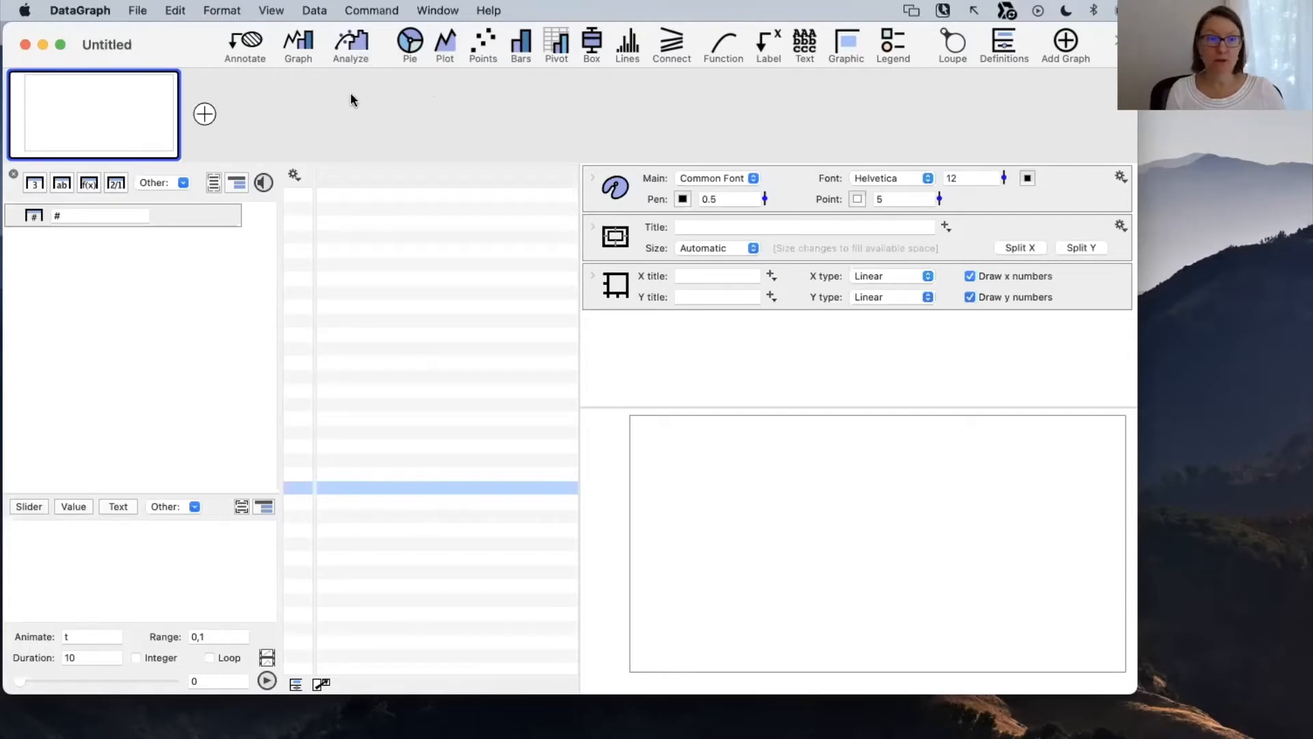
Look over the Annotate, Graph and Analyze groups among the available toolbar items, and end the customization unchanged.
right_click(381, 46)
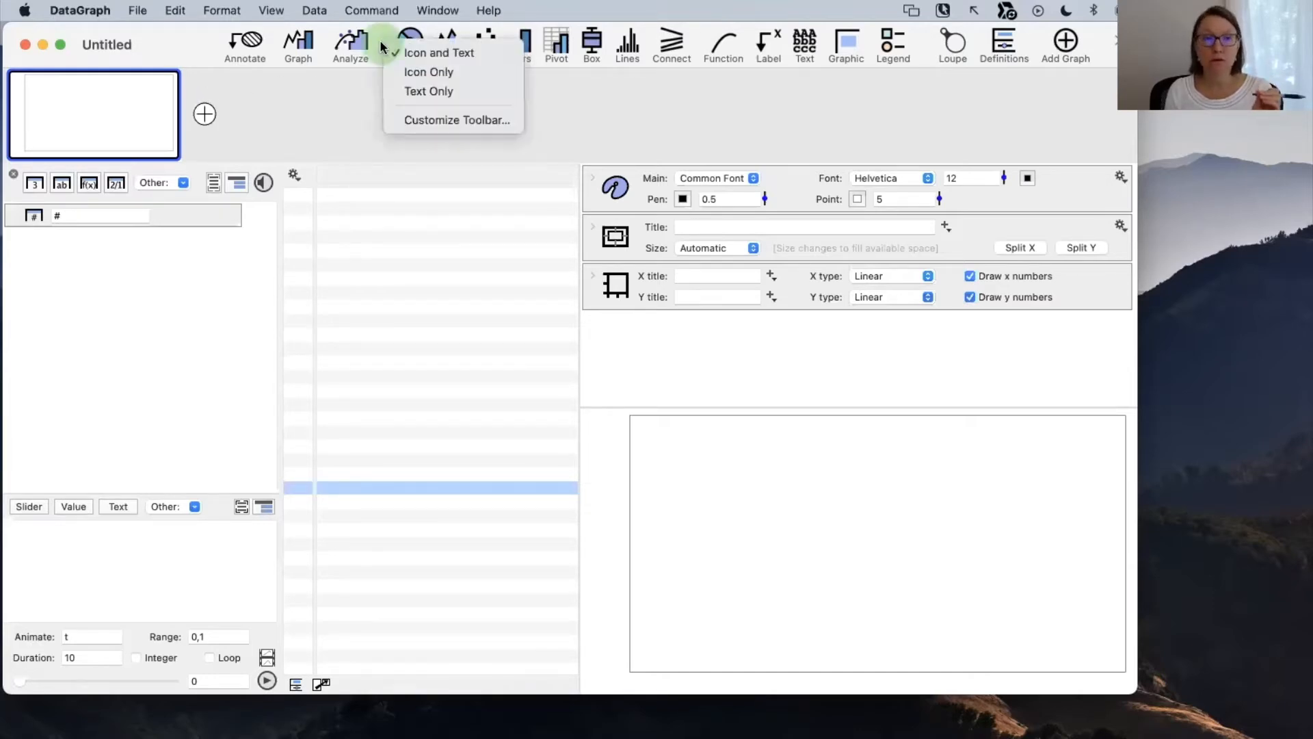
left_click(431, 121)
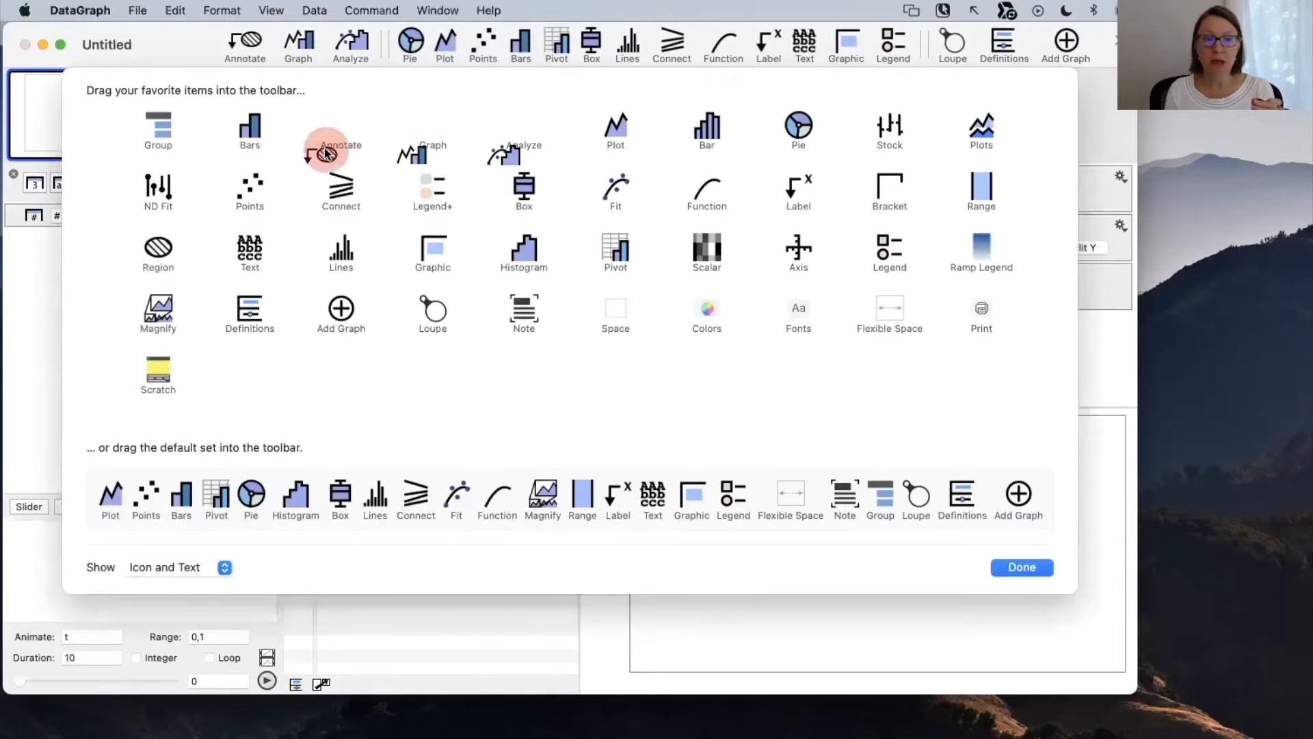
left_click(423, 150)
left_click(558, 151)
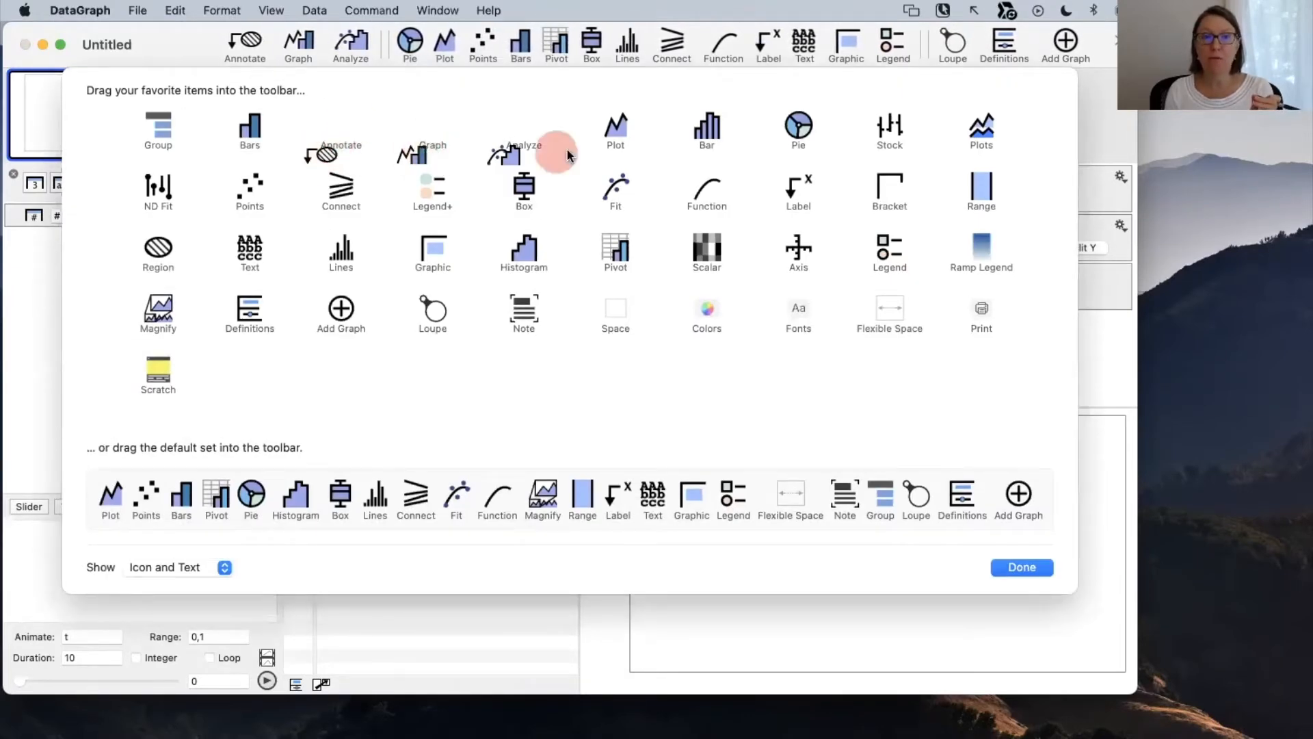
left_click_drag(513, 155, 460, 104)
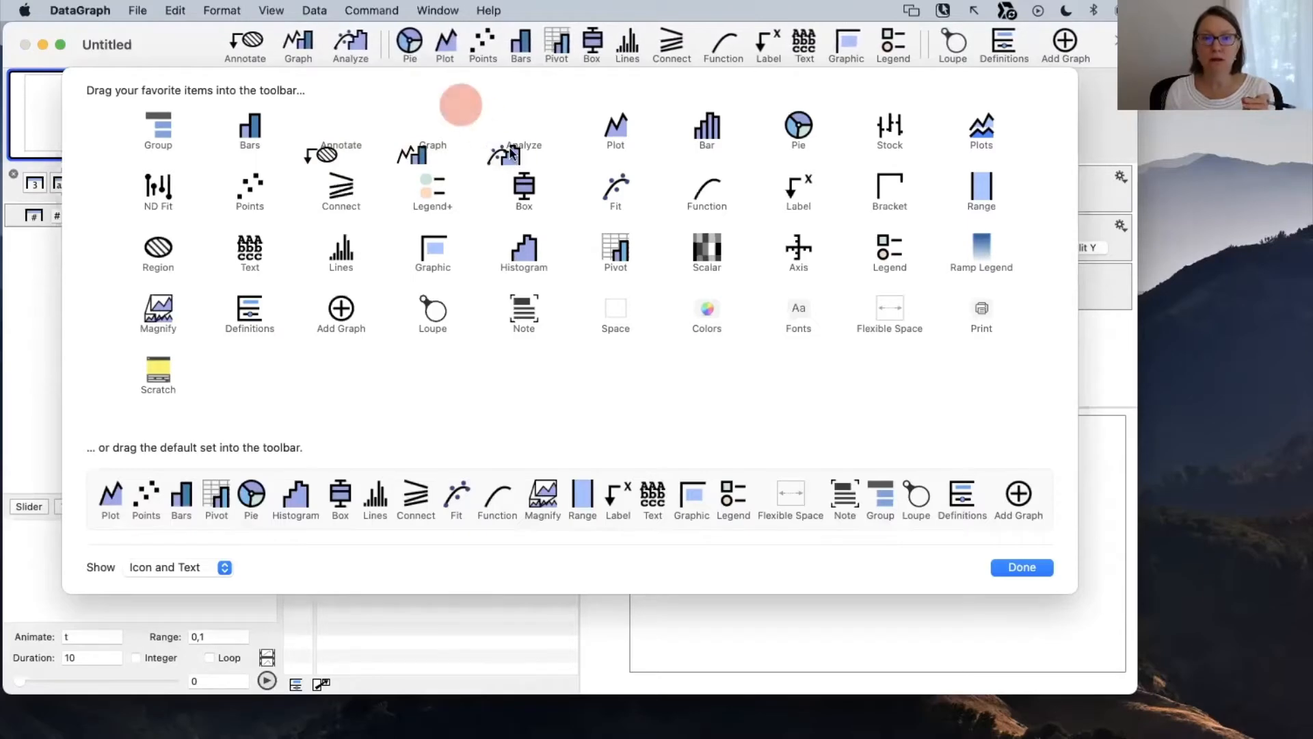
left_click(1028, 567)
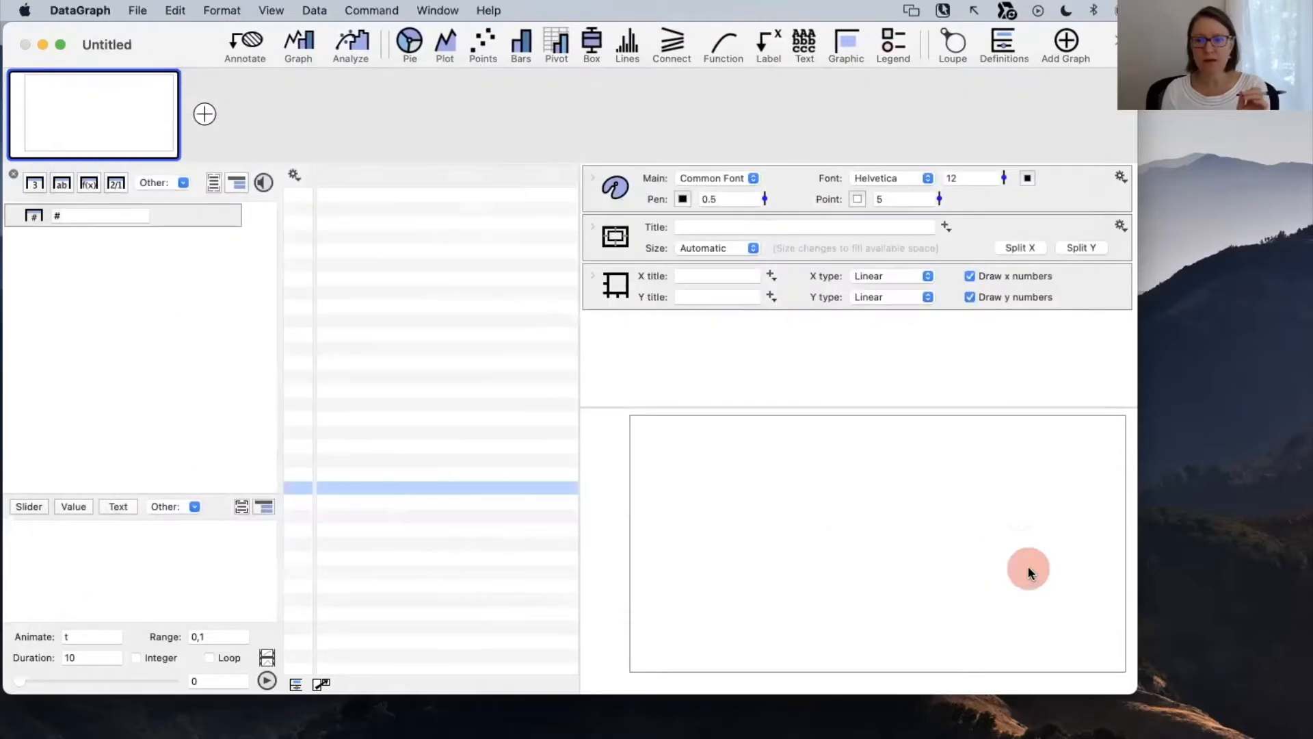
left_click(476, 320)
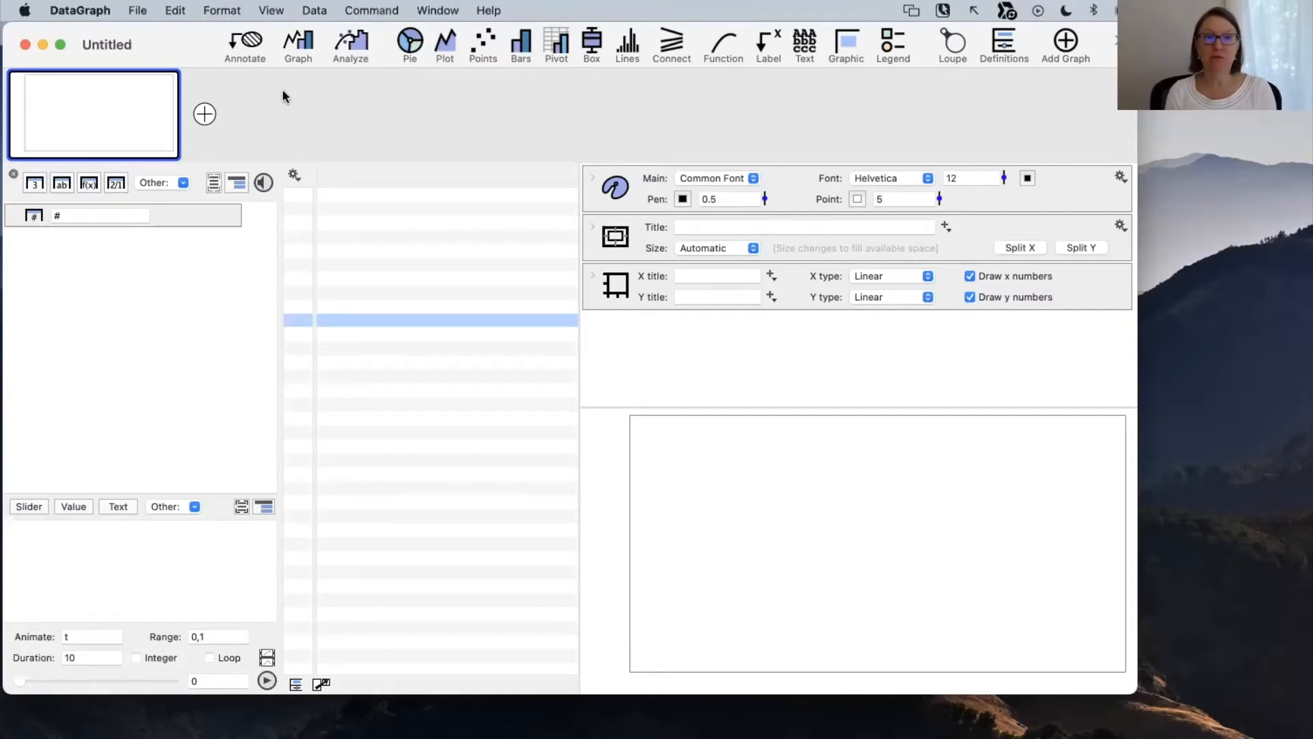
Review the descriptions of the Annotate commands, and close the list.
left_click(250, 41)
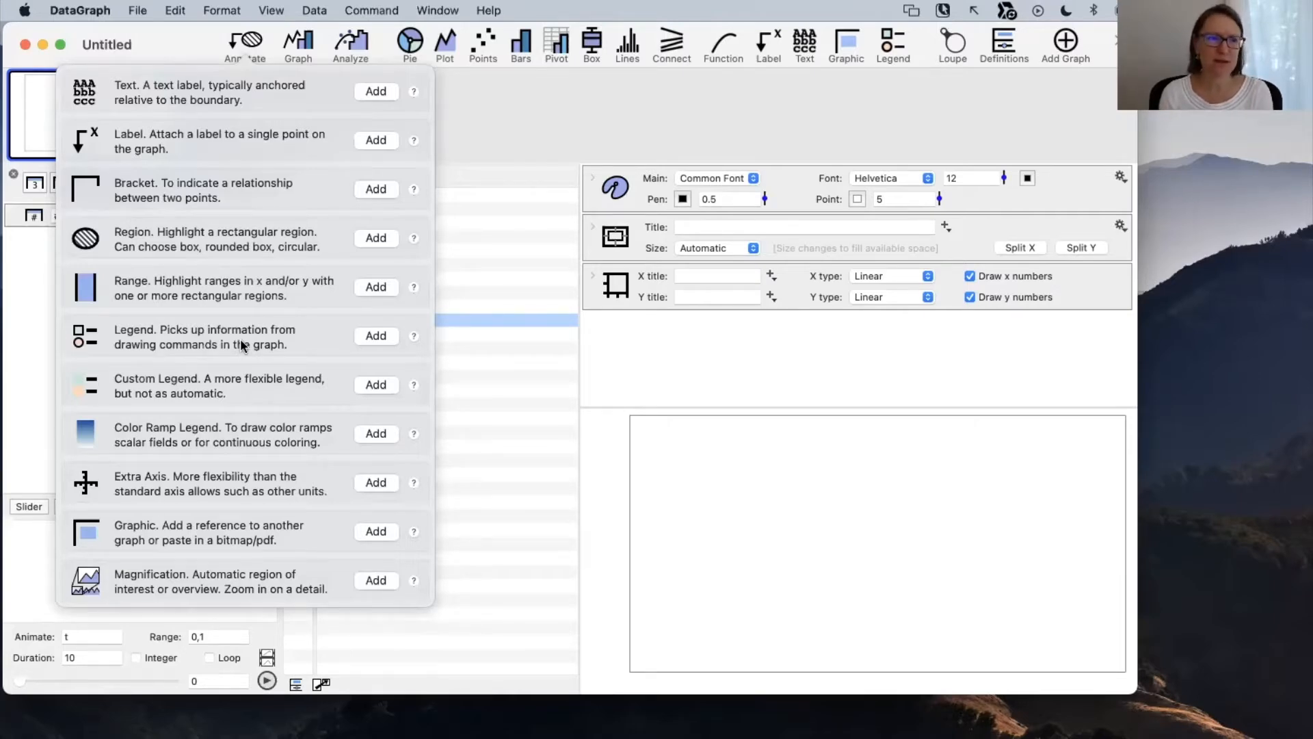
left_click(506, 253)
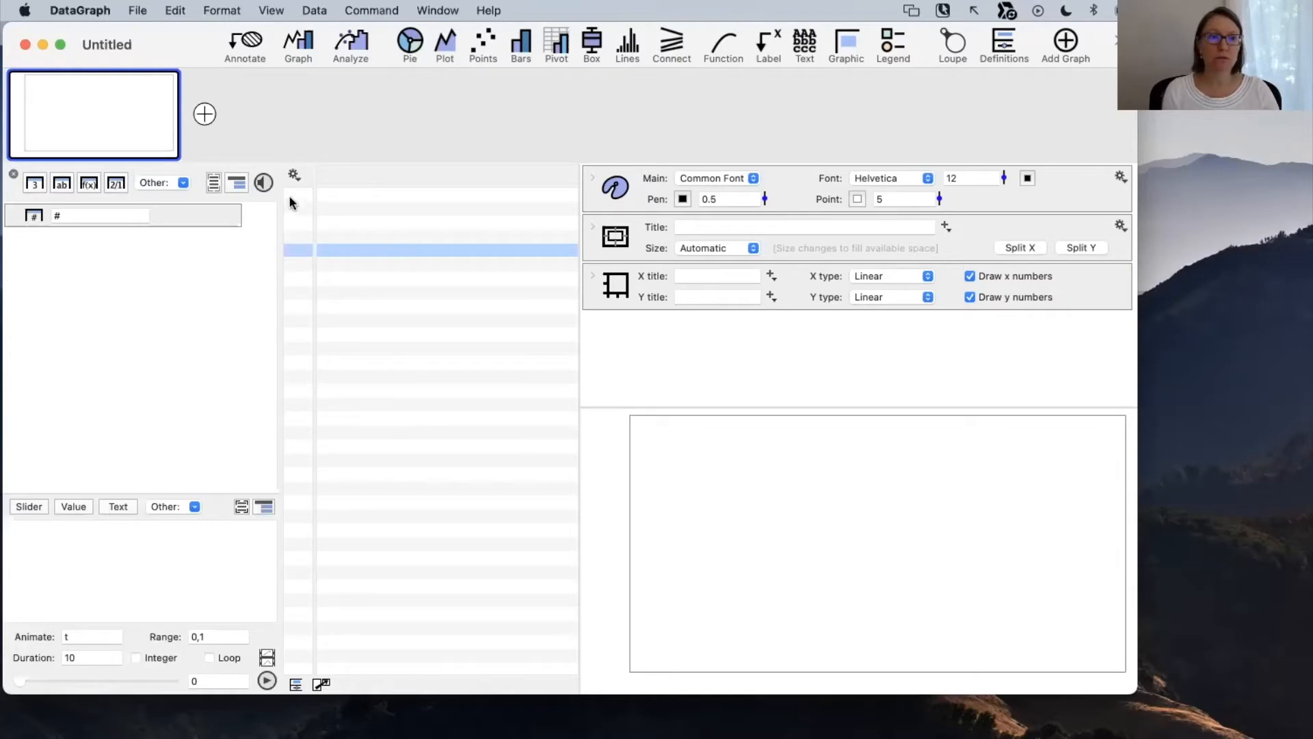
left_click(367, 188)
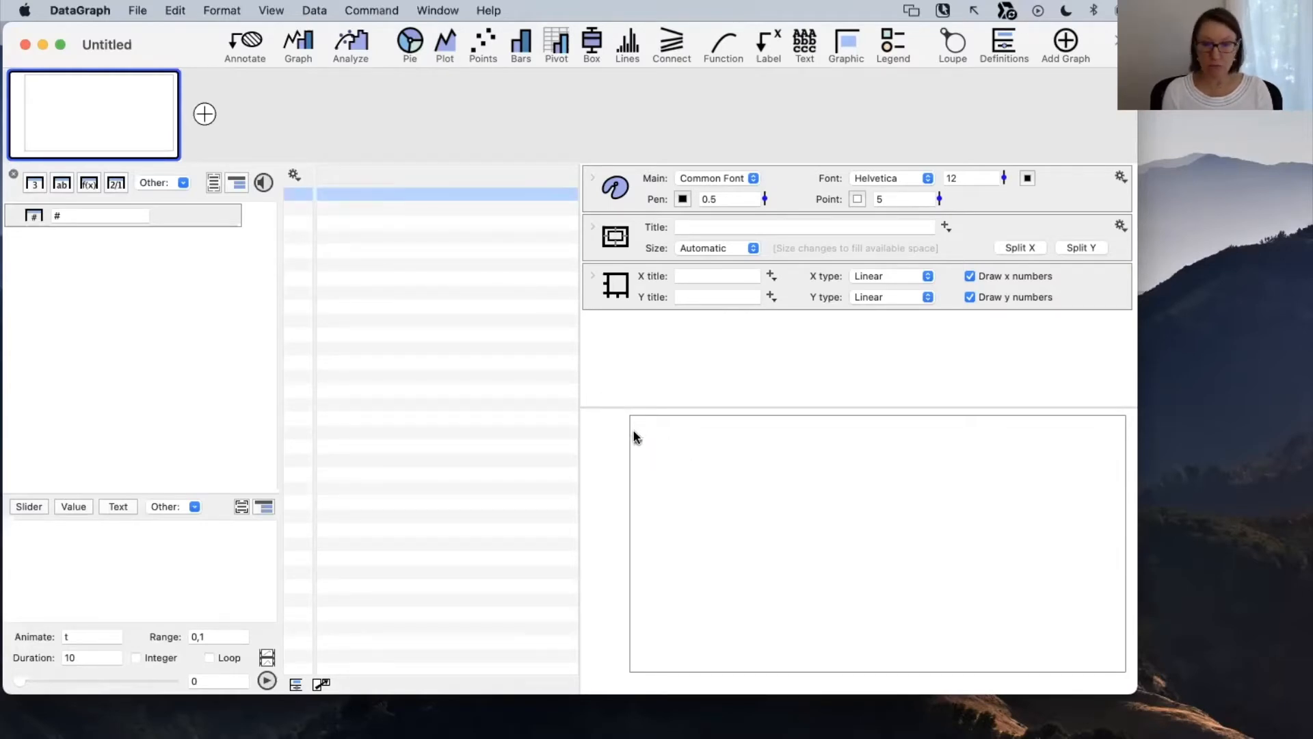
left_click_drag(632, 419, 1123, 665)
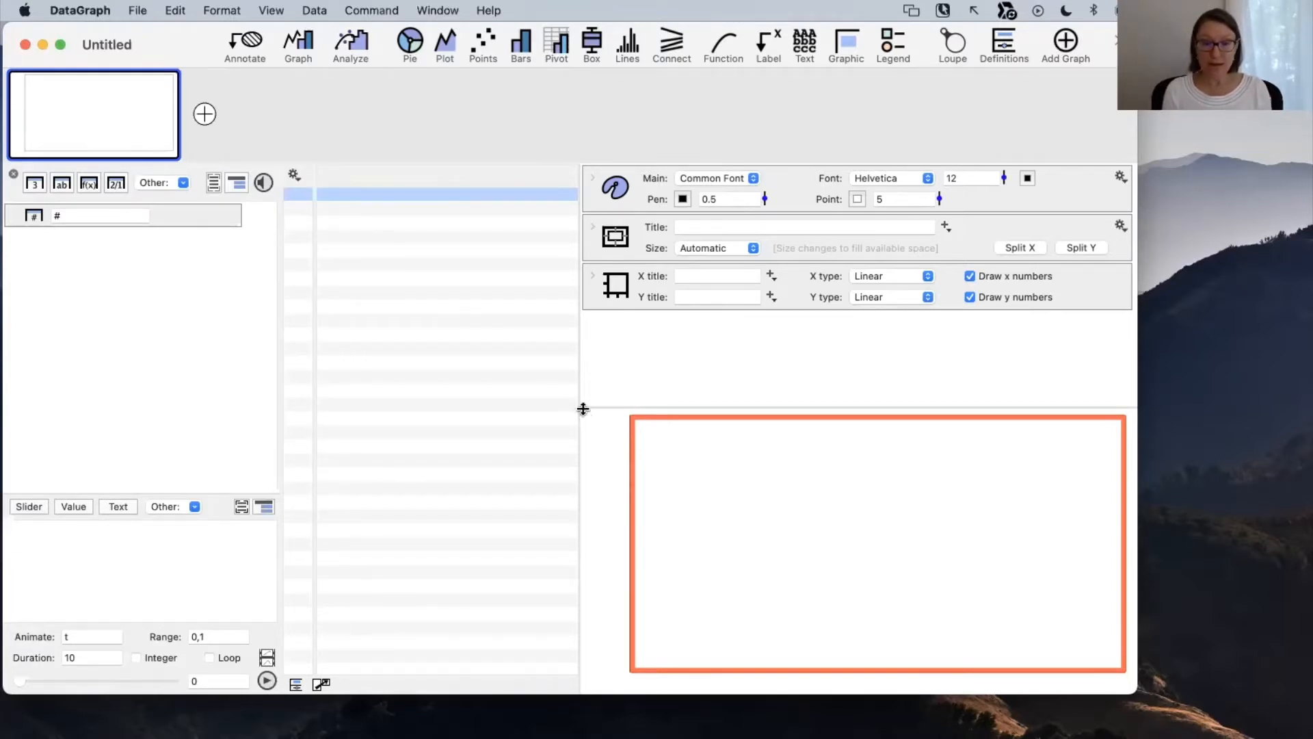
left_click_drag(580, 409, 1137, 693)
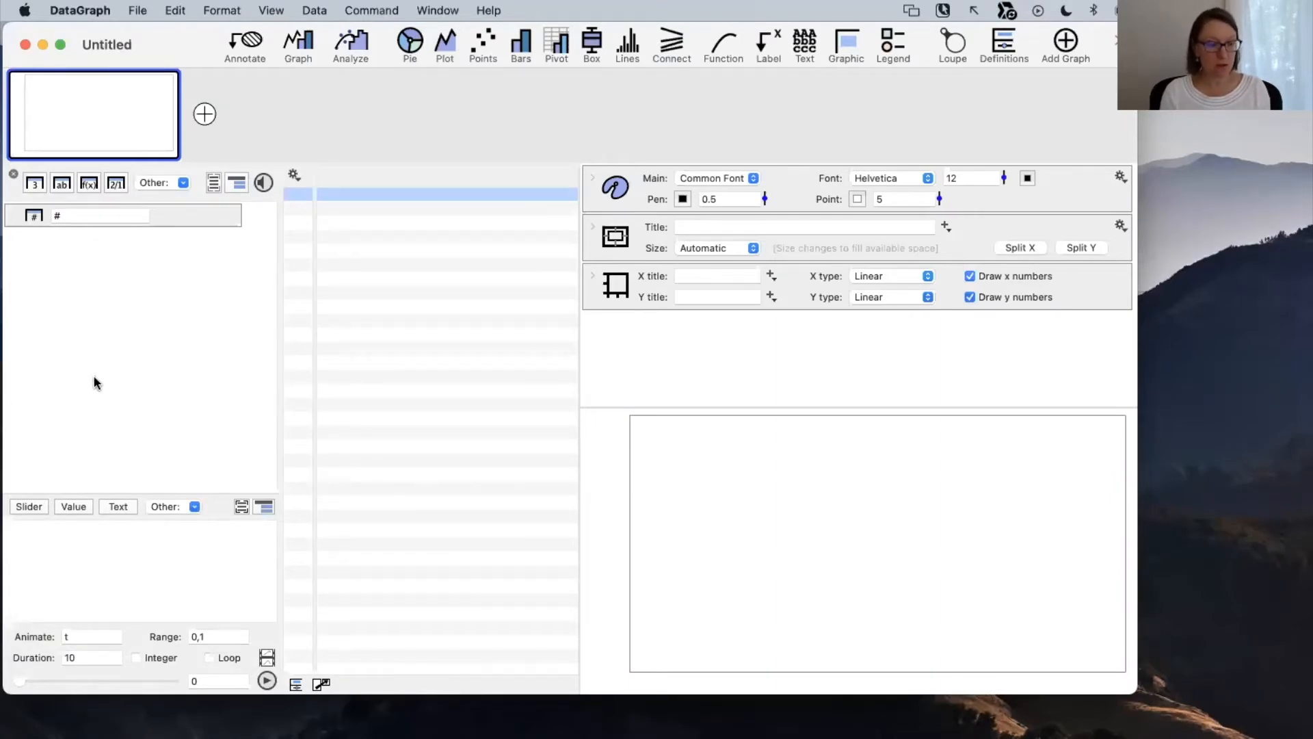
Add an expression column with the expression rand(0,2) + #.
left_click(89, 184)
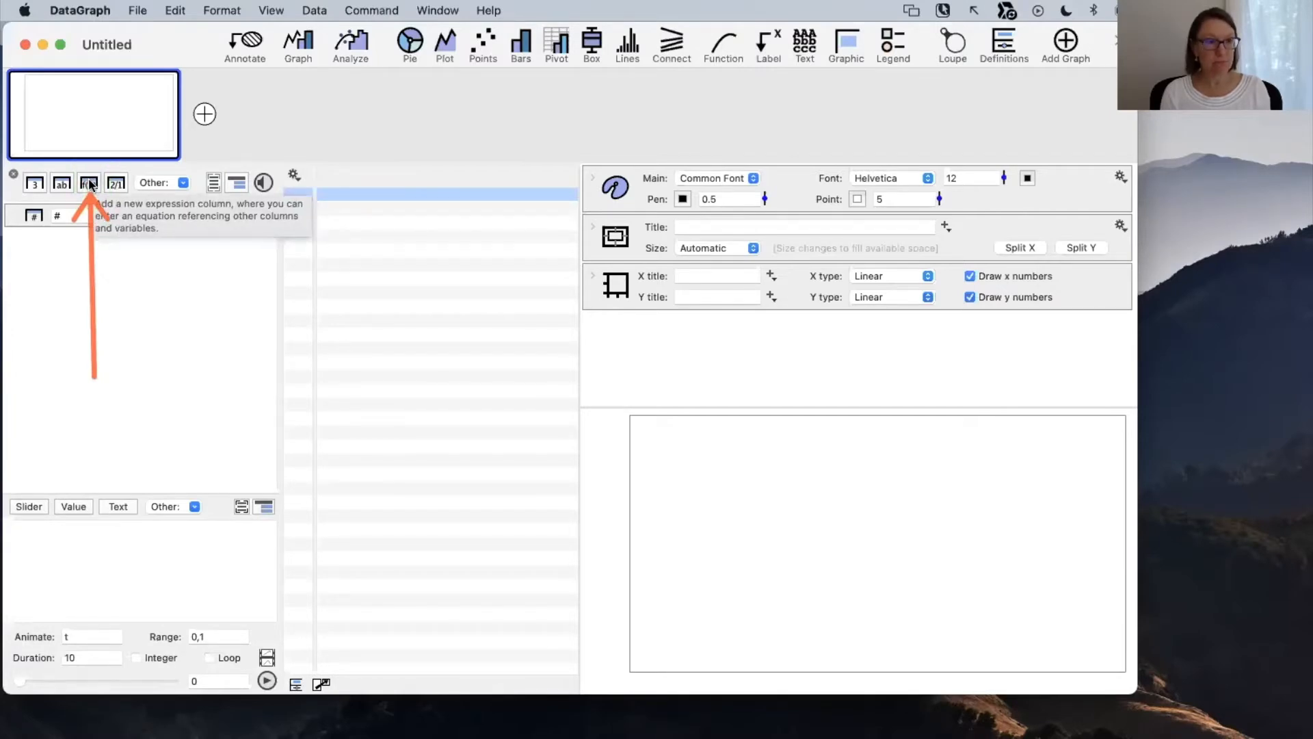
left_click(89, 184)
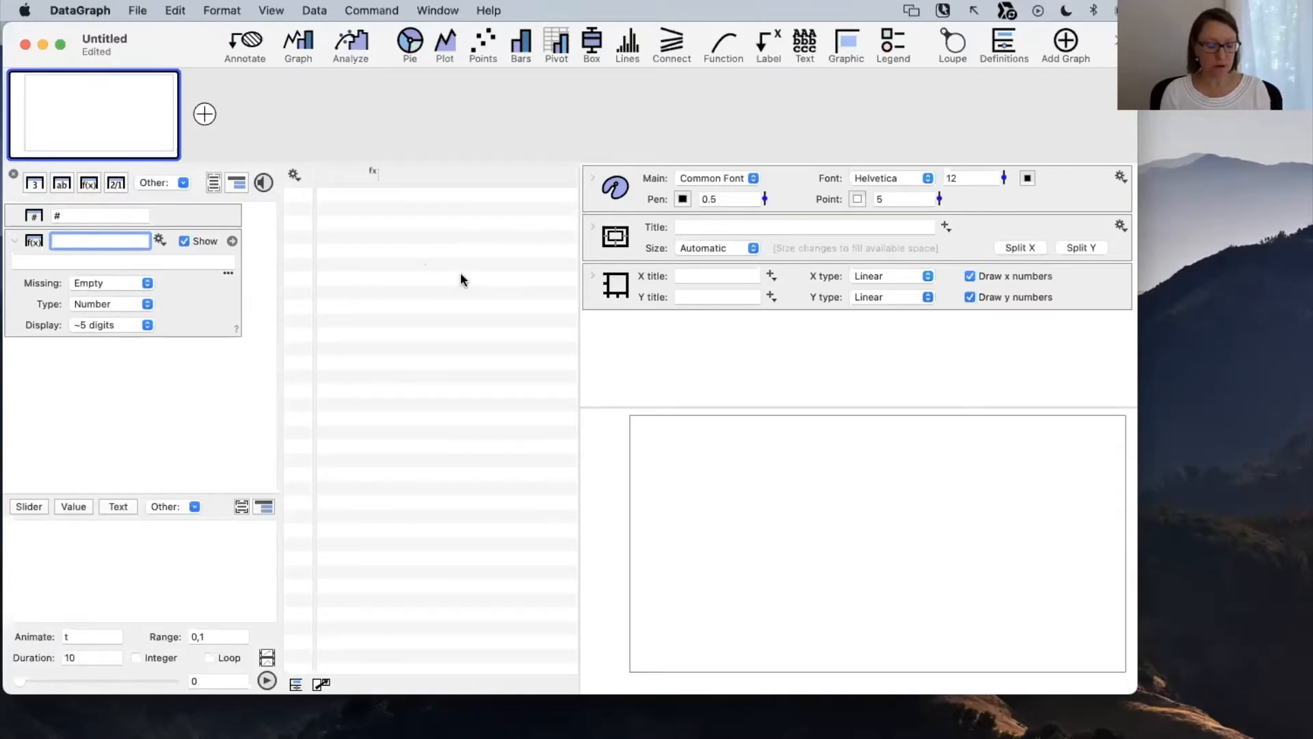
left_click(226, 274)
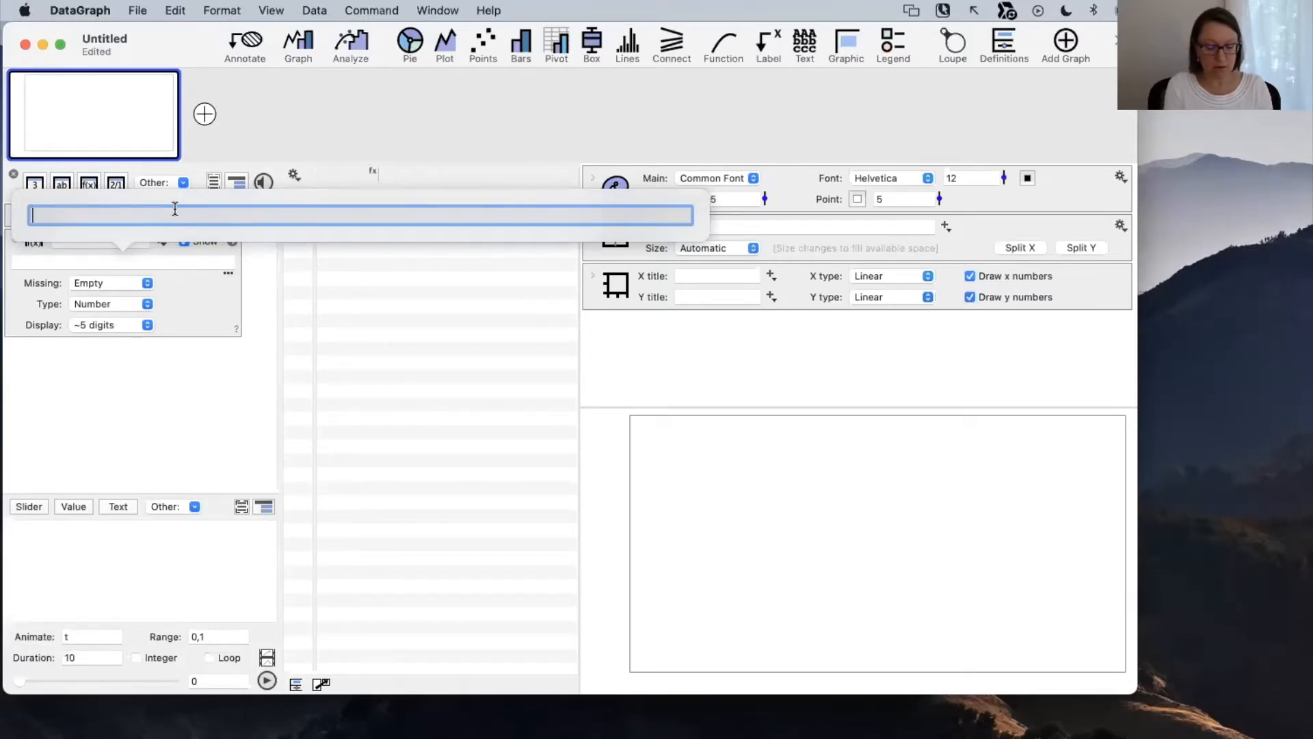
type("rand(0,")
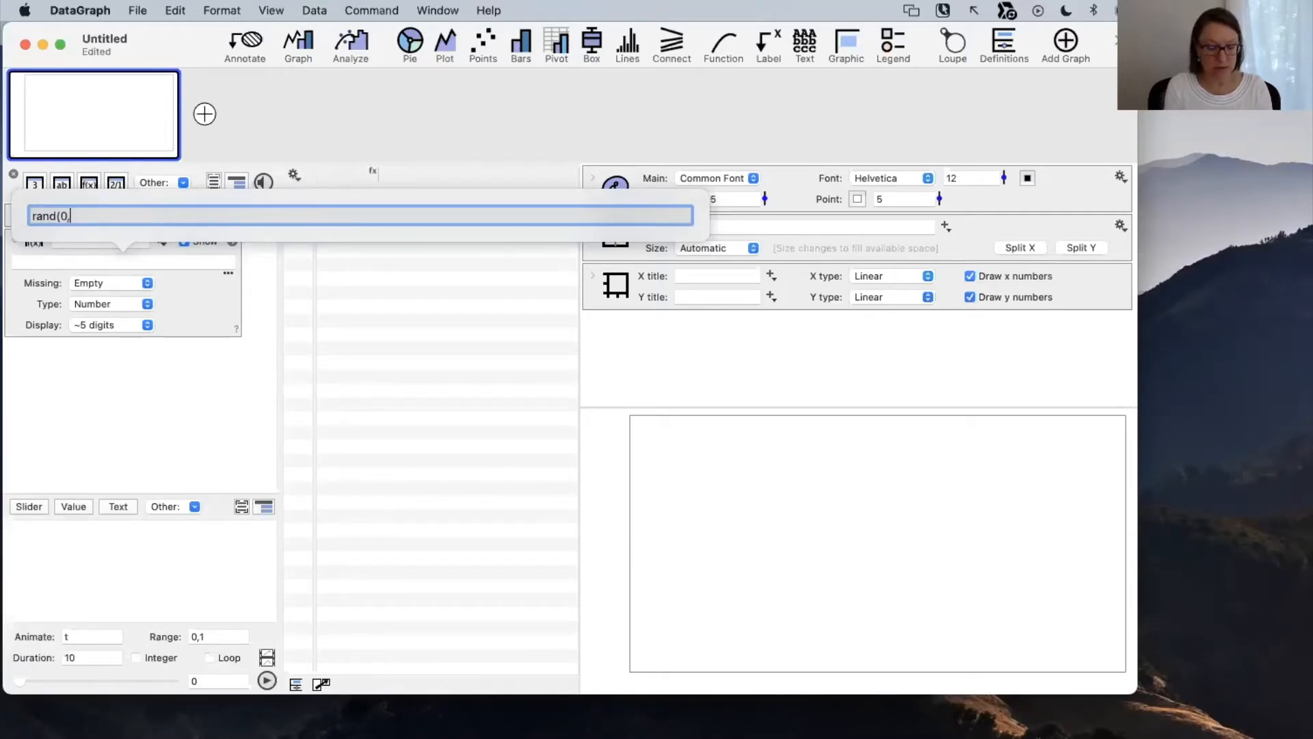
type("2")
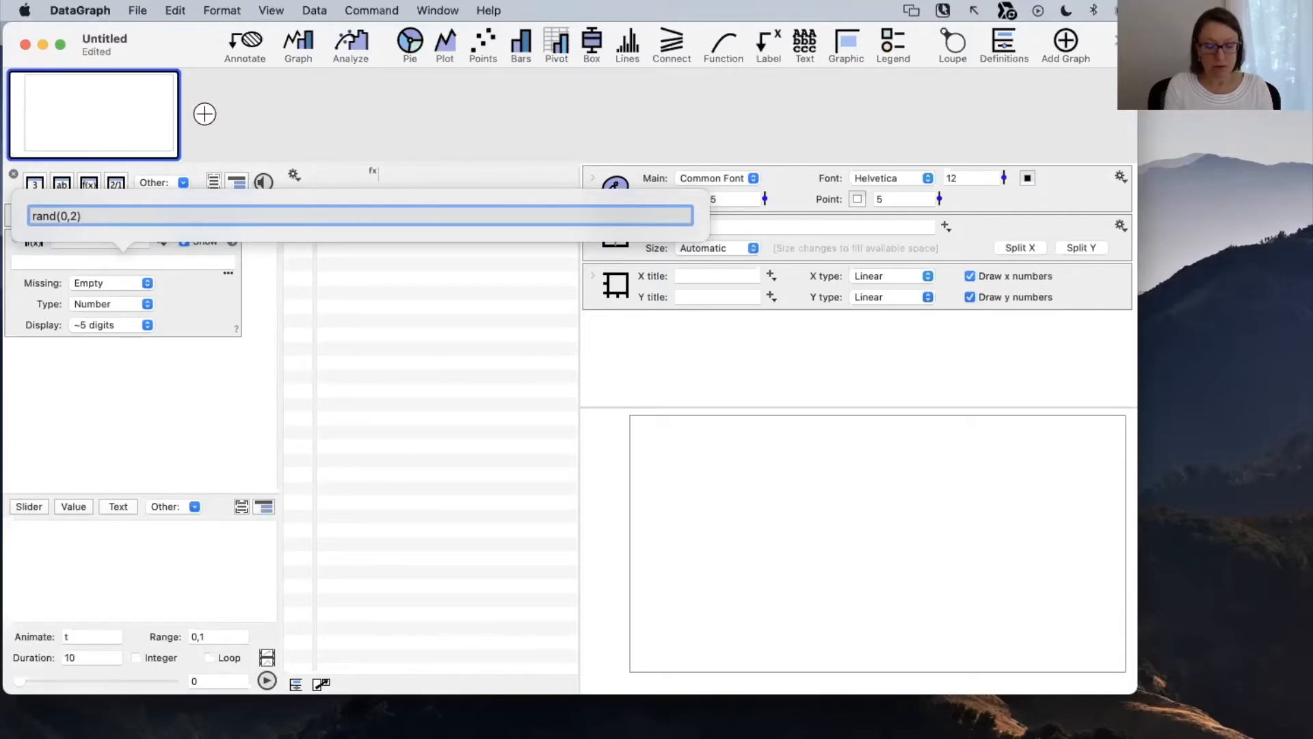
type(") + ")
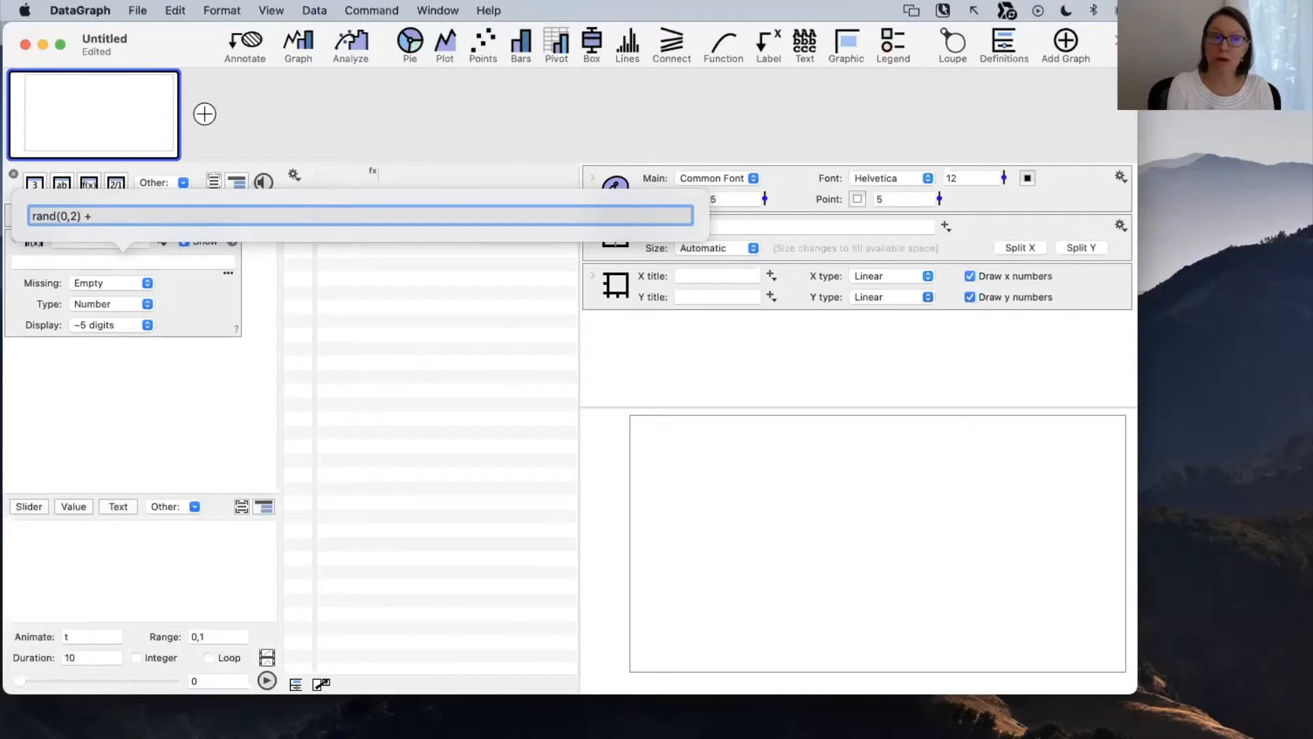
type("#")
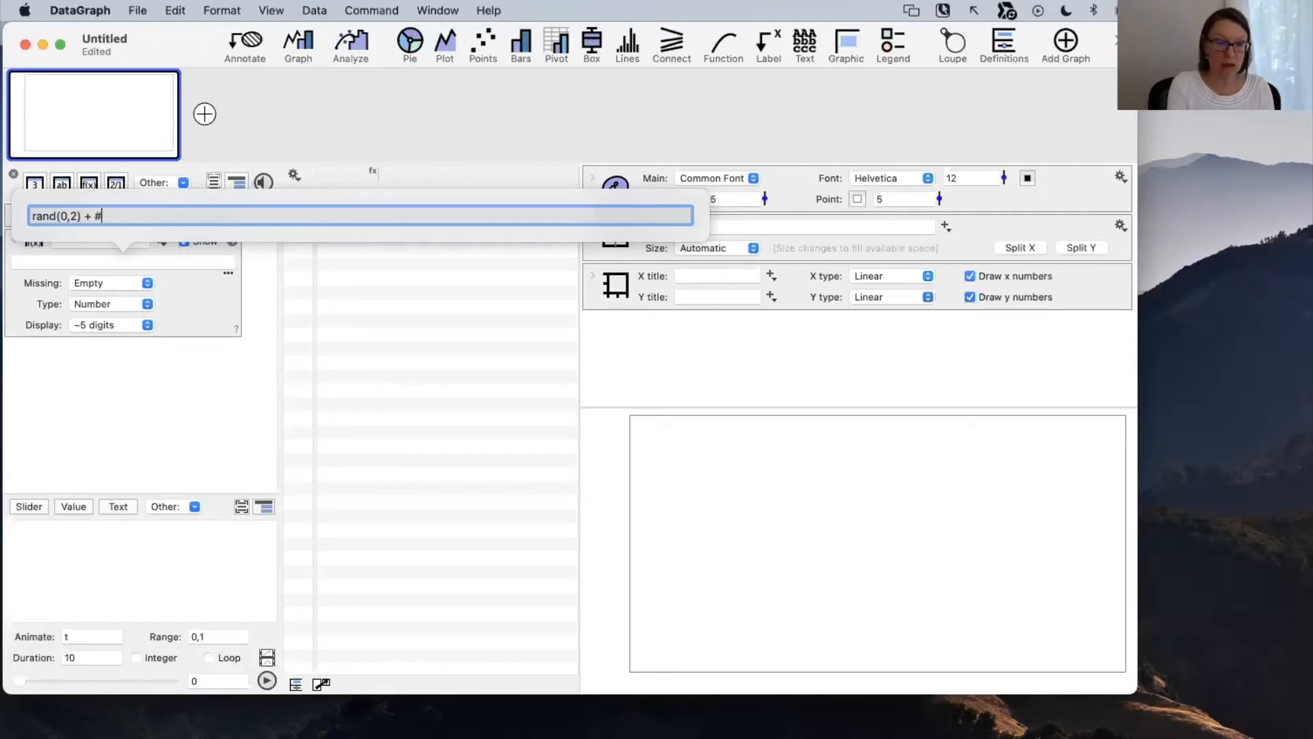
key("Return")
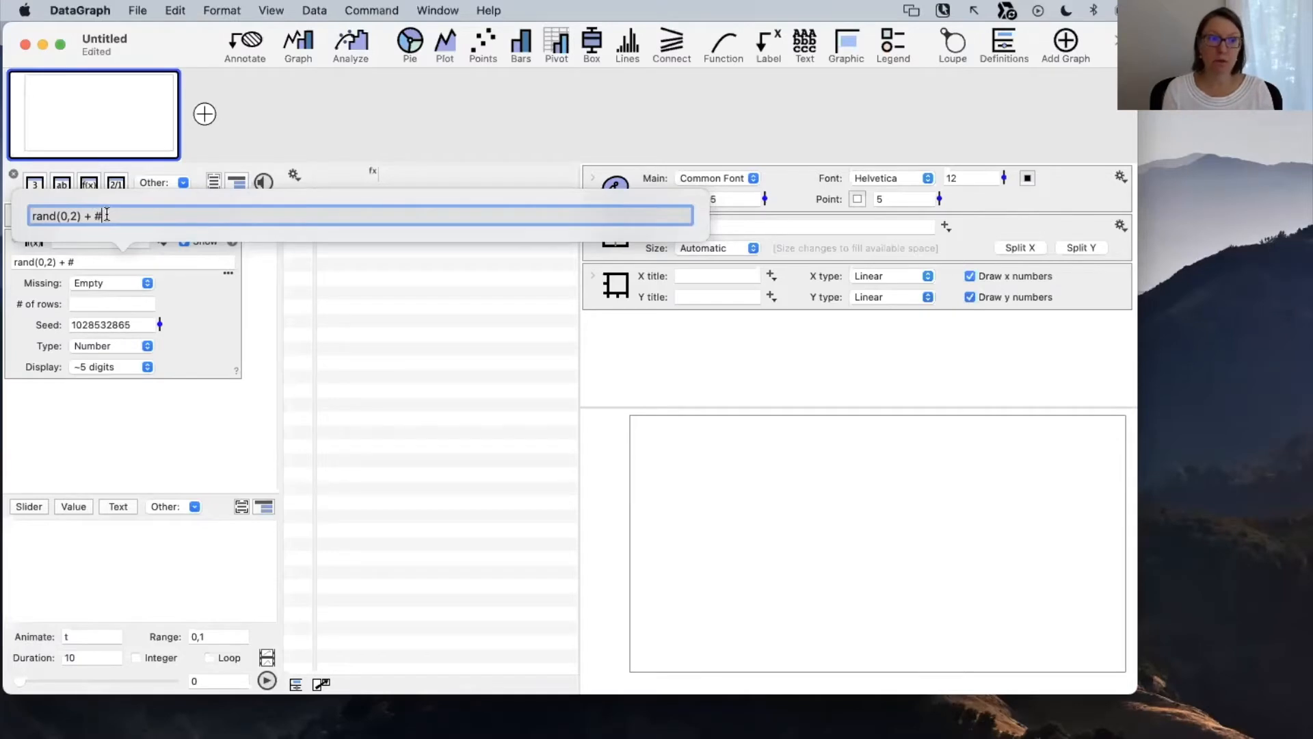
left_click_drag(84, 216, 135, 213)
left_click(181, 352)
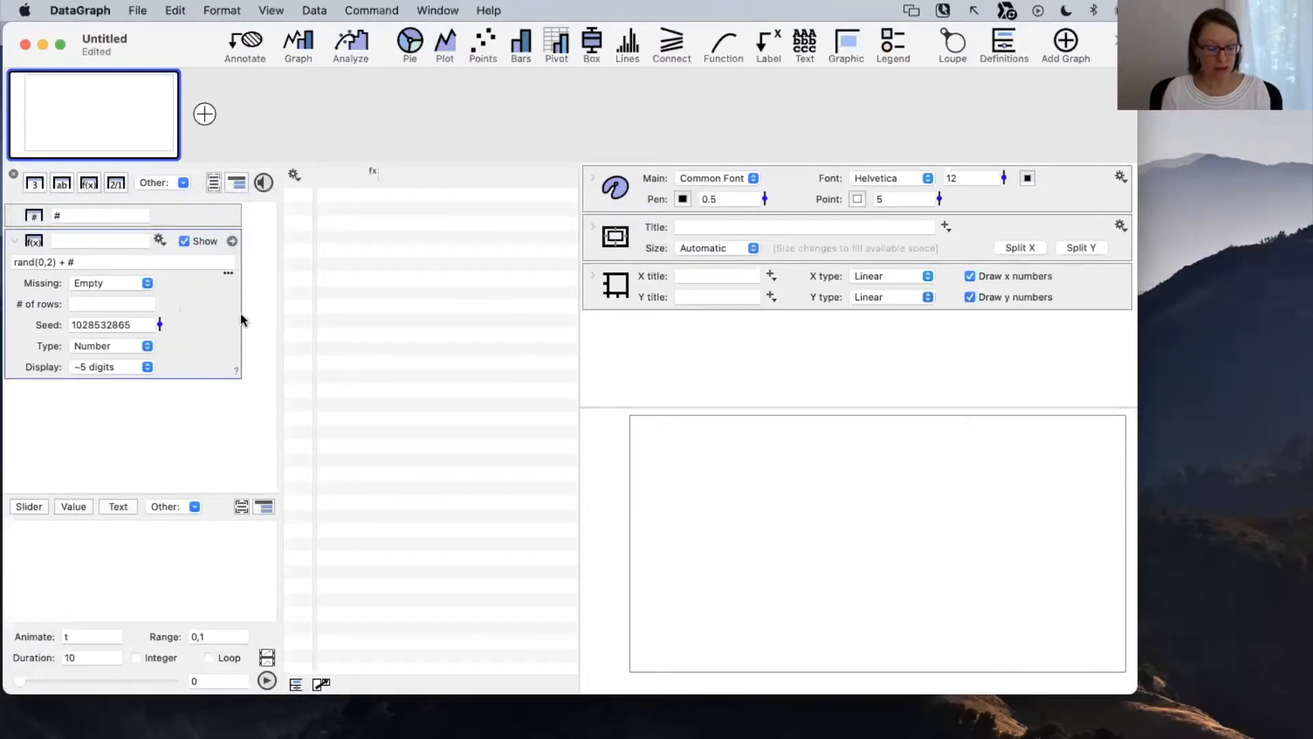
Set the expression column's number of rows to 10.
mouse_move(305, 329)
left_mouse_down()
mouse_move(72, 304)
mouse_move(129, 307)
left_mouse_up()
left_click(96, 305)
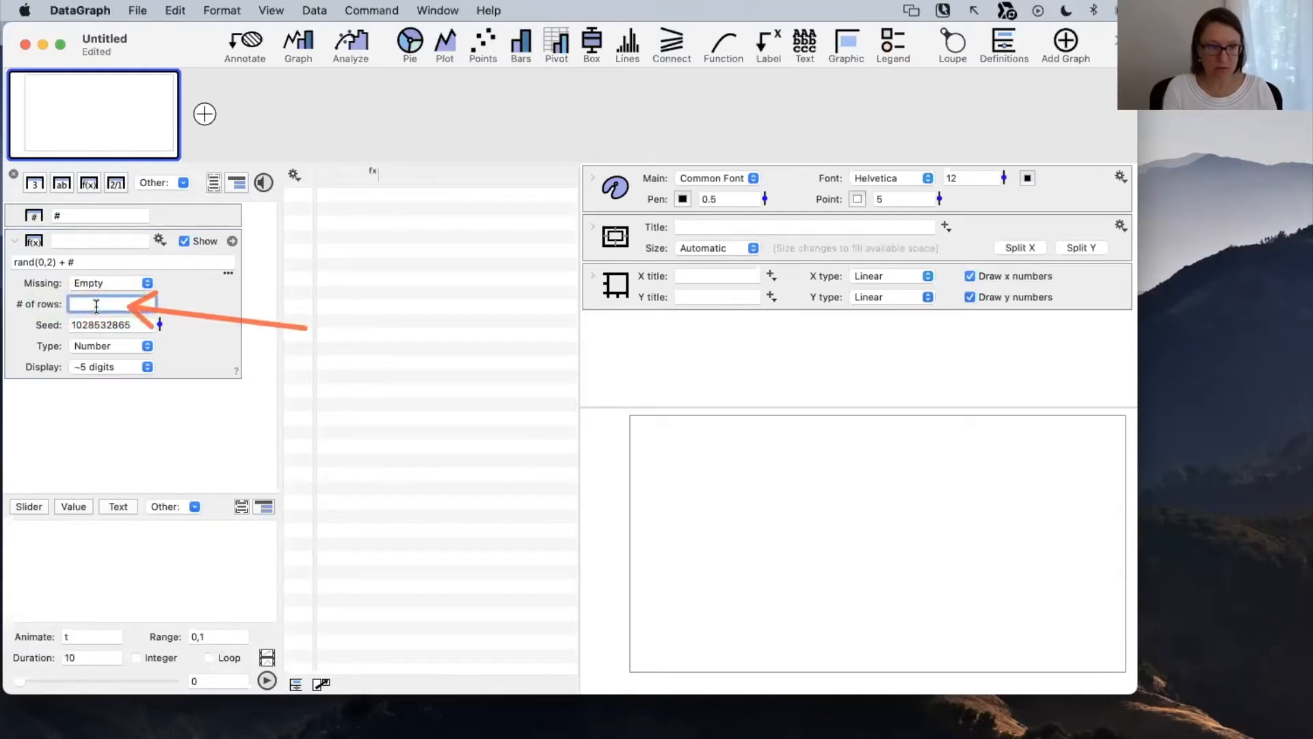
type("10")
key("Return")
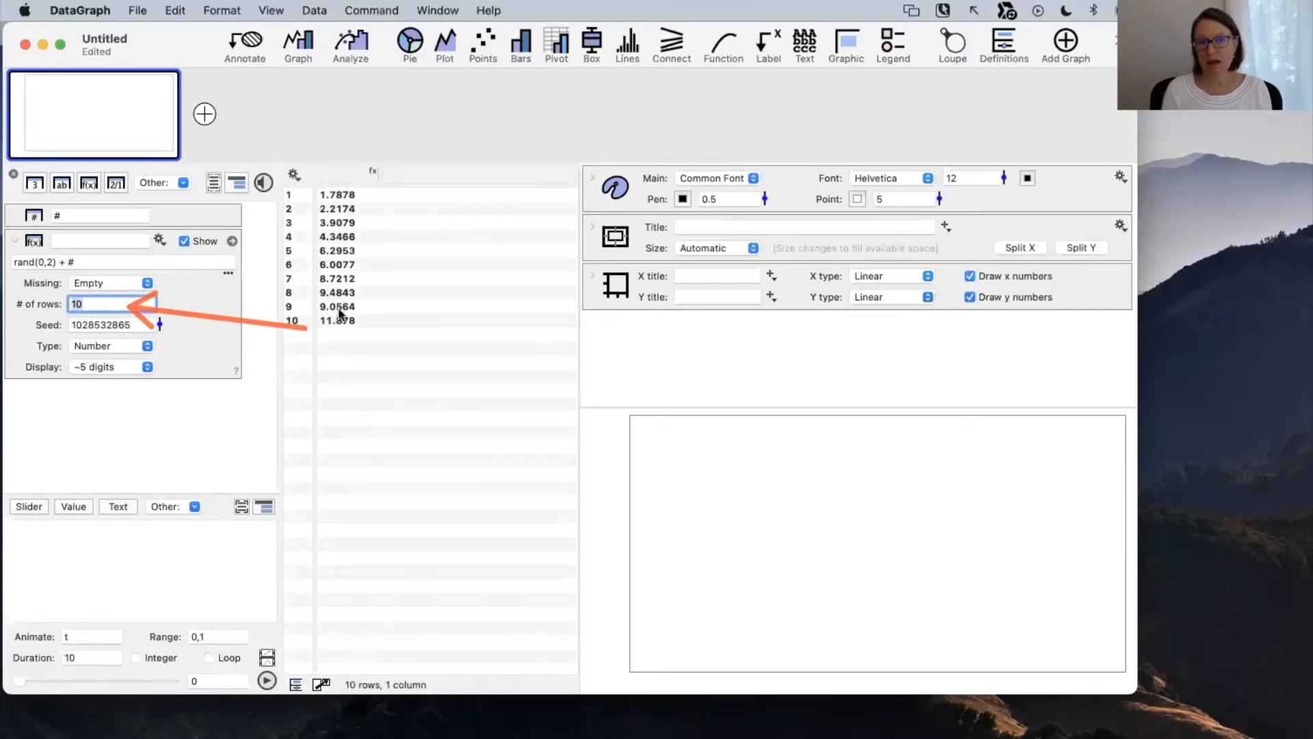
left_click(345, 176)
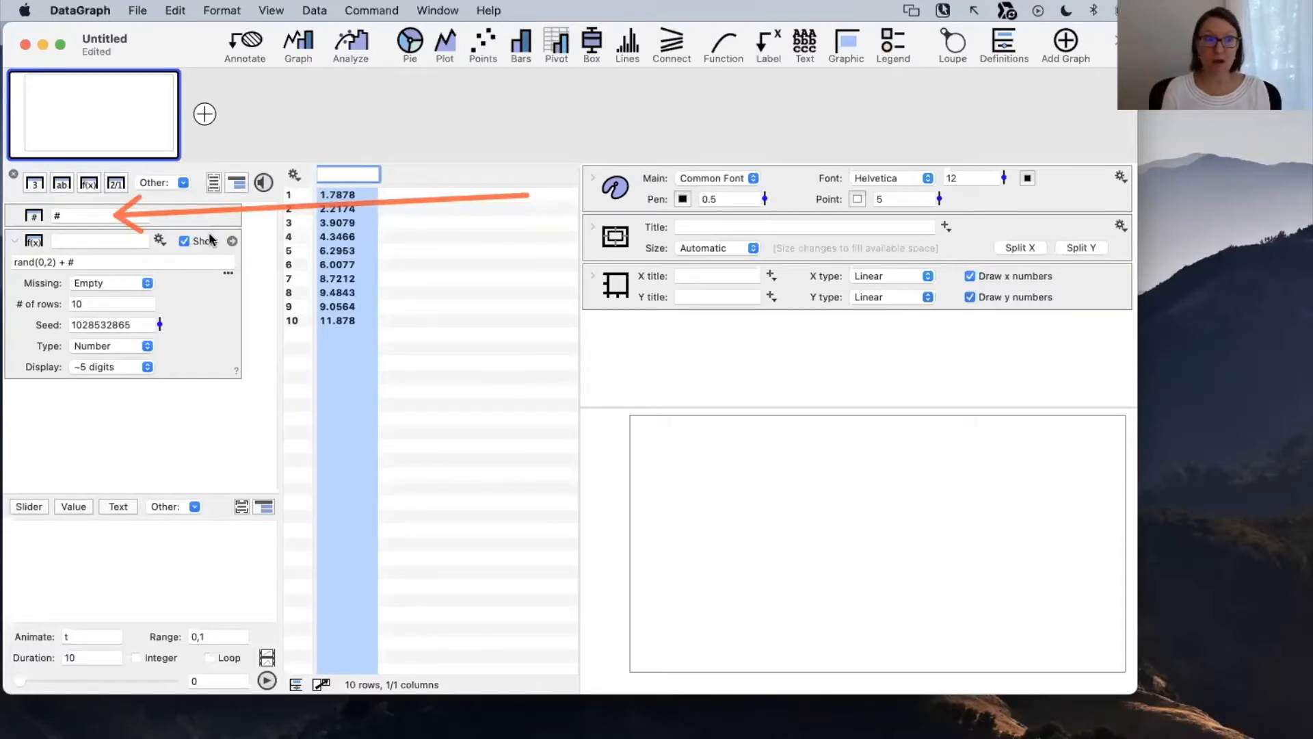
left_click(75, 218)
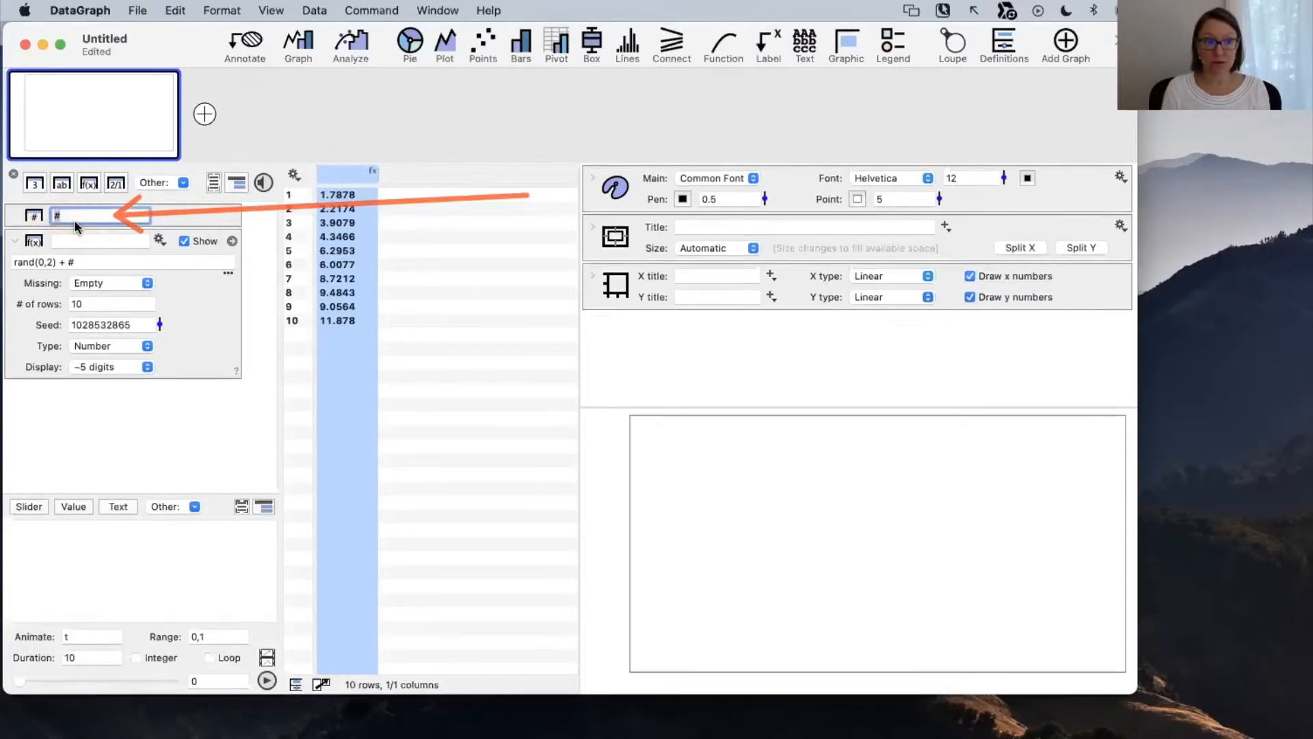
left_click(472, 378)
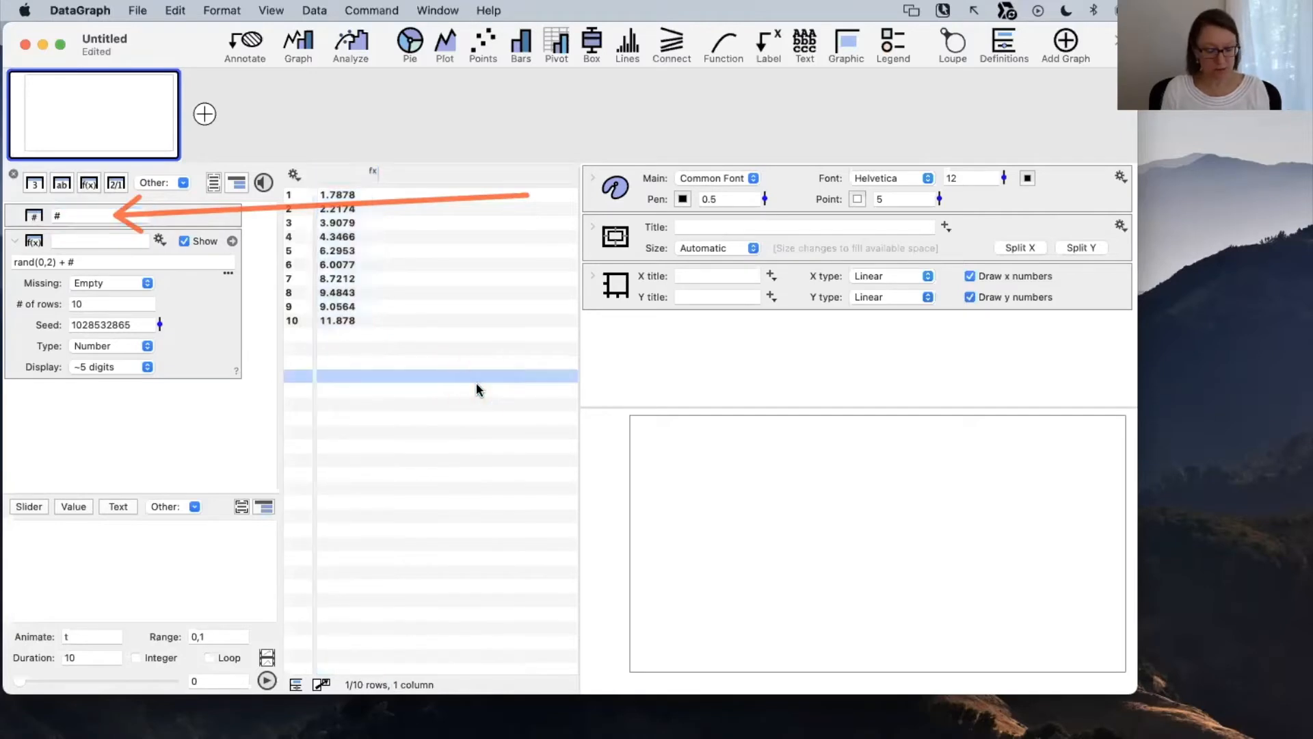
Name the expression column Numbers.
left_click(337, 176)
left_click(338, 176)
type("Num")
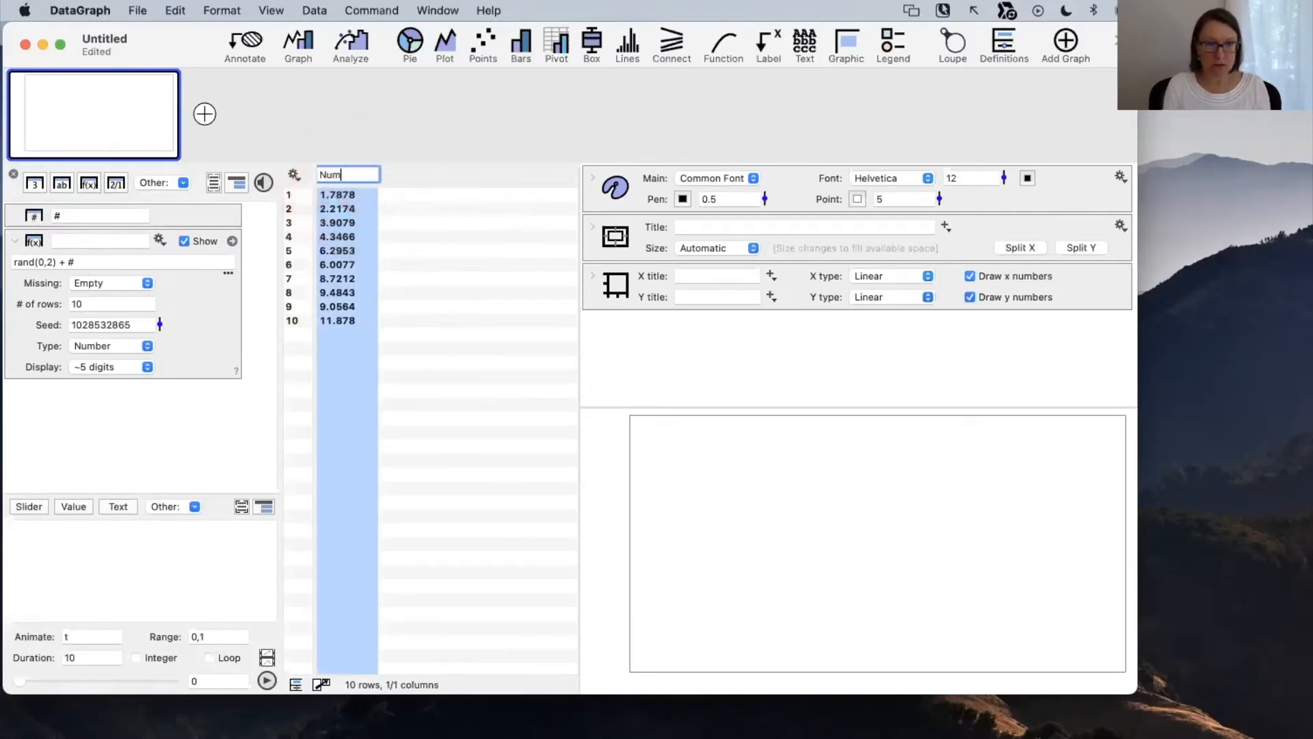
type("bers")
key("Return")
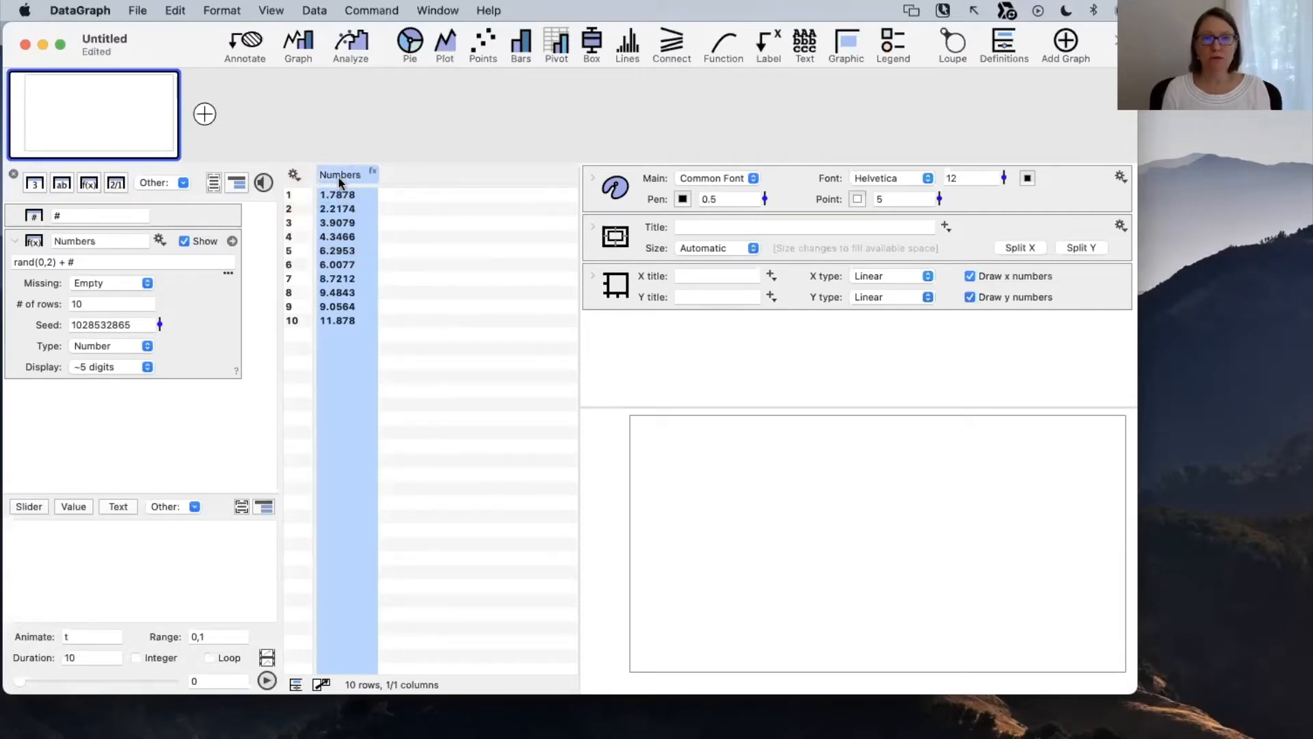
Draw the Numbers column with a Points command, using point size 15 and Line Color 1 as the fill.
left_click(482, 43)
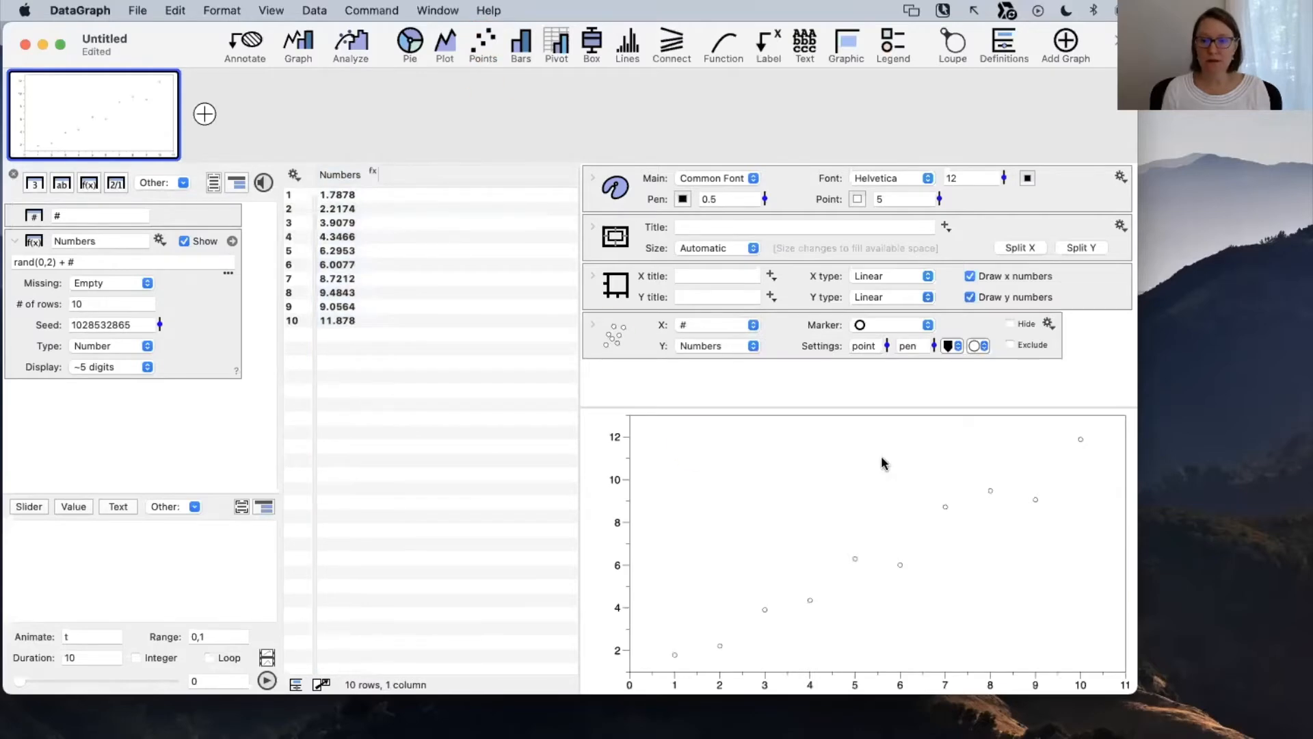
left_click_drag(886, 345, 883, 322)
left_click(998, 359)
left_click(985, 347)
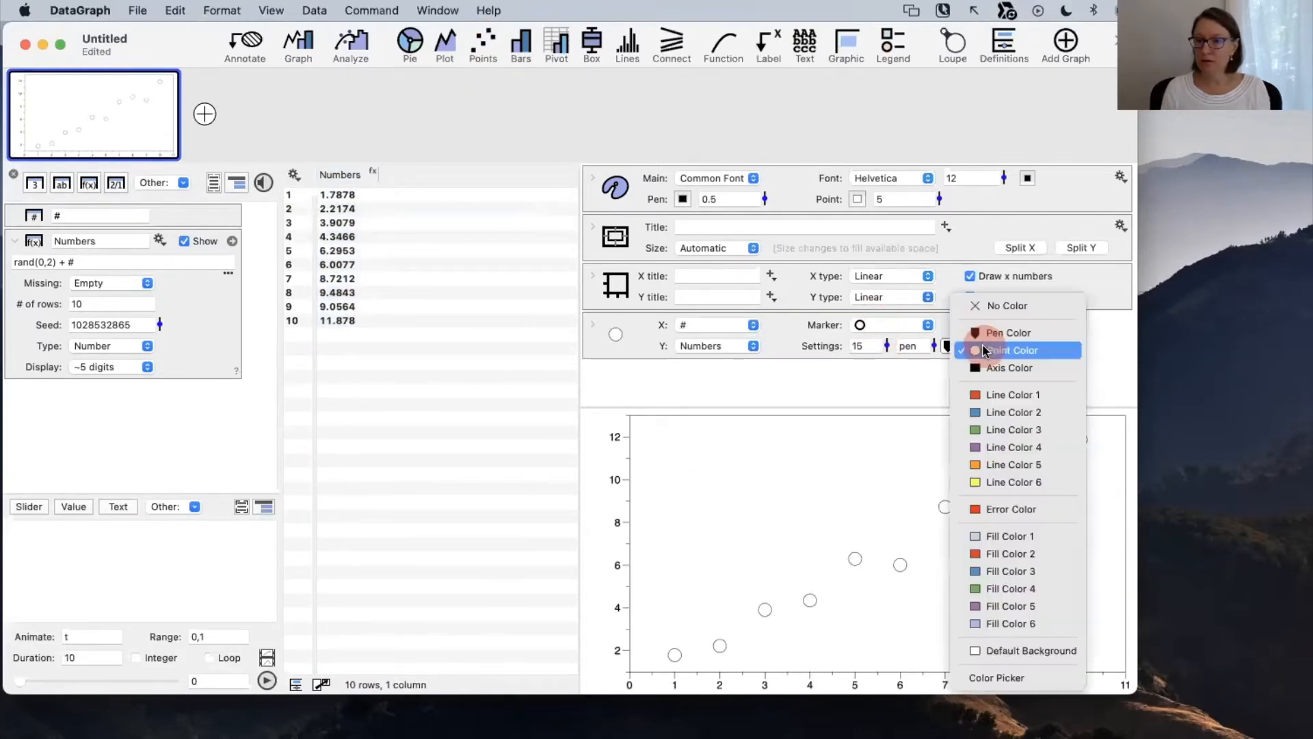
left_click(985, 391)
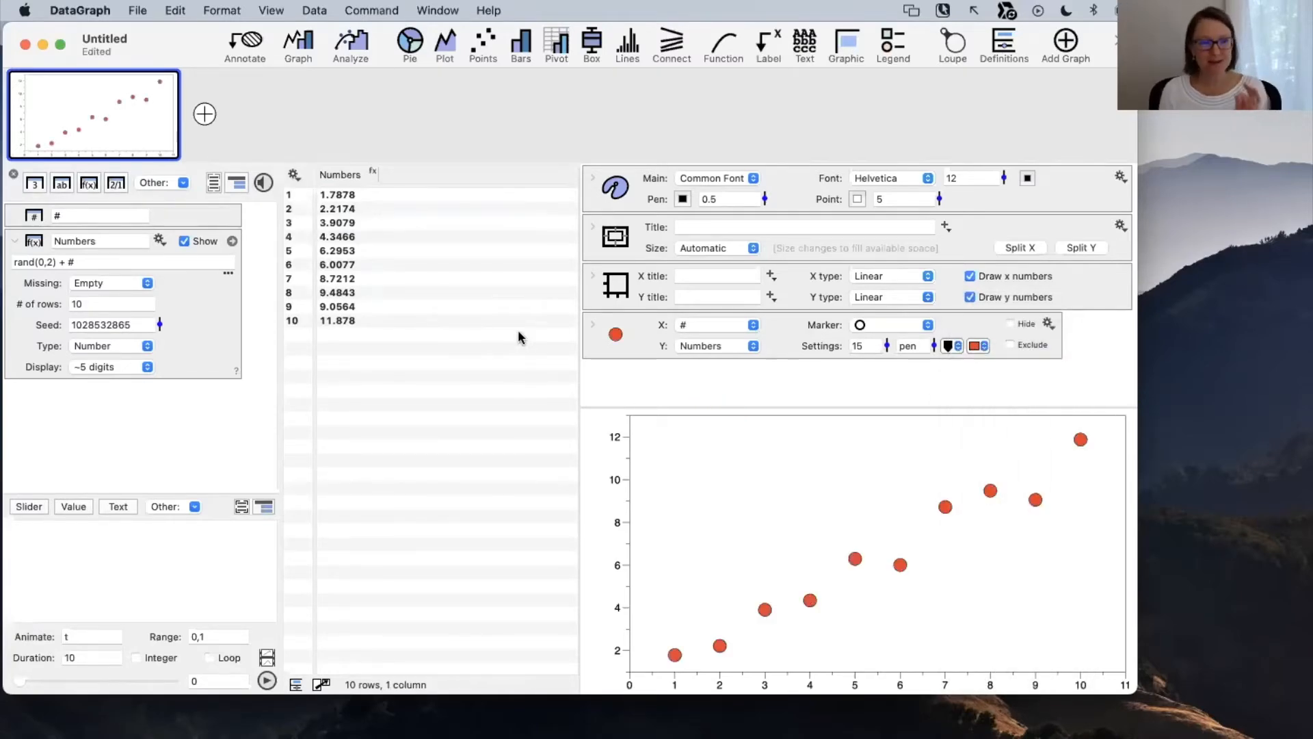
Add a Plot command for the Numbers column and move it before the Points command so the line draws behind the points.
left_click(347, 175)
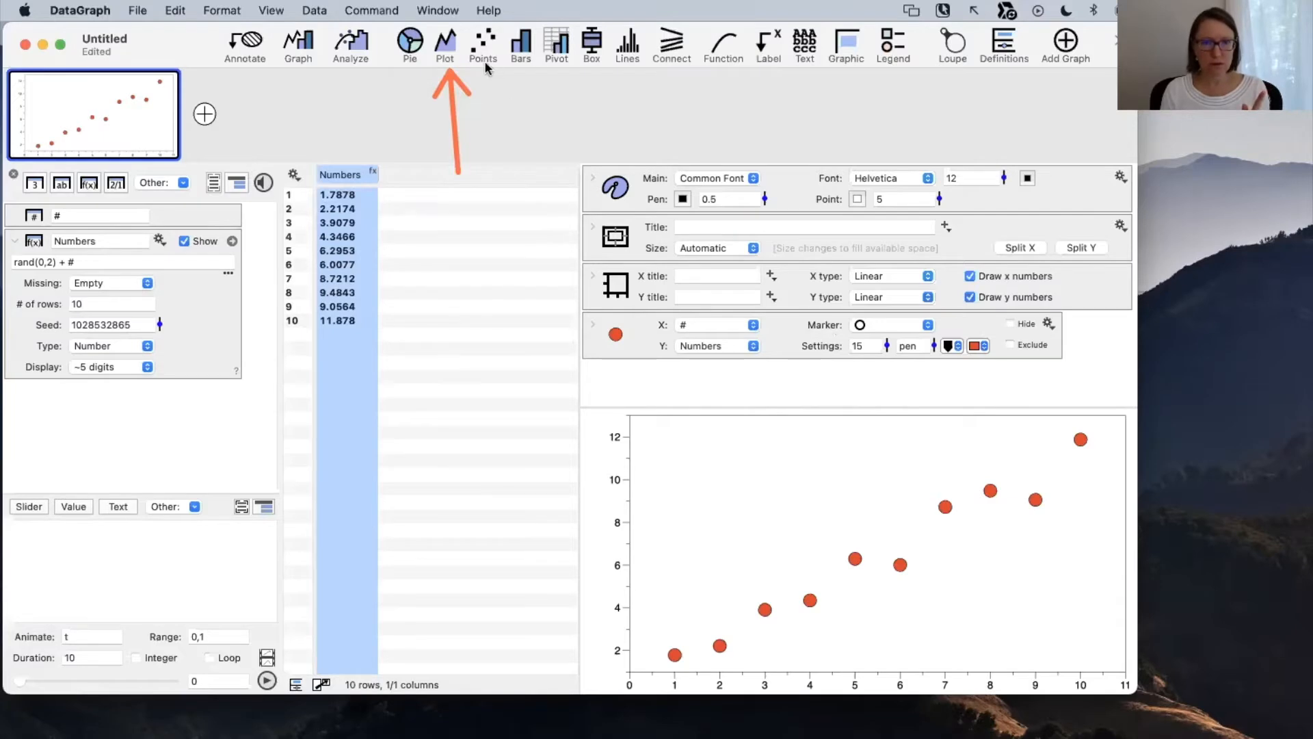
left_click(445, 45)
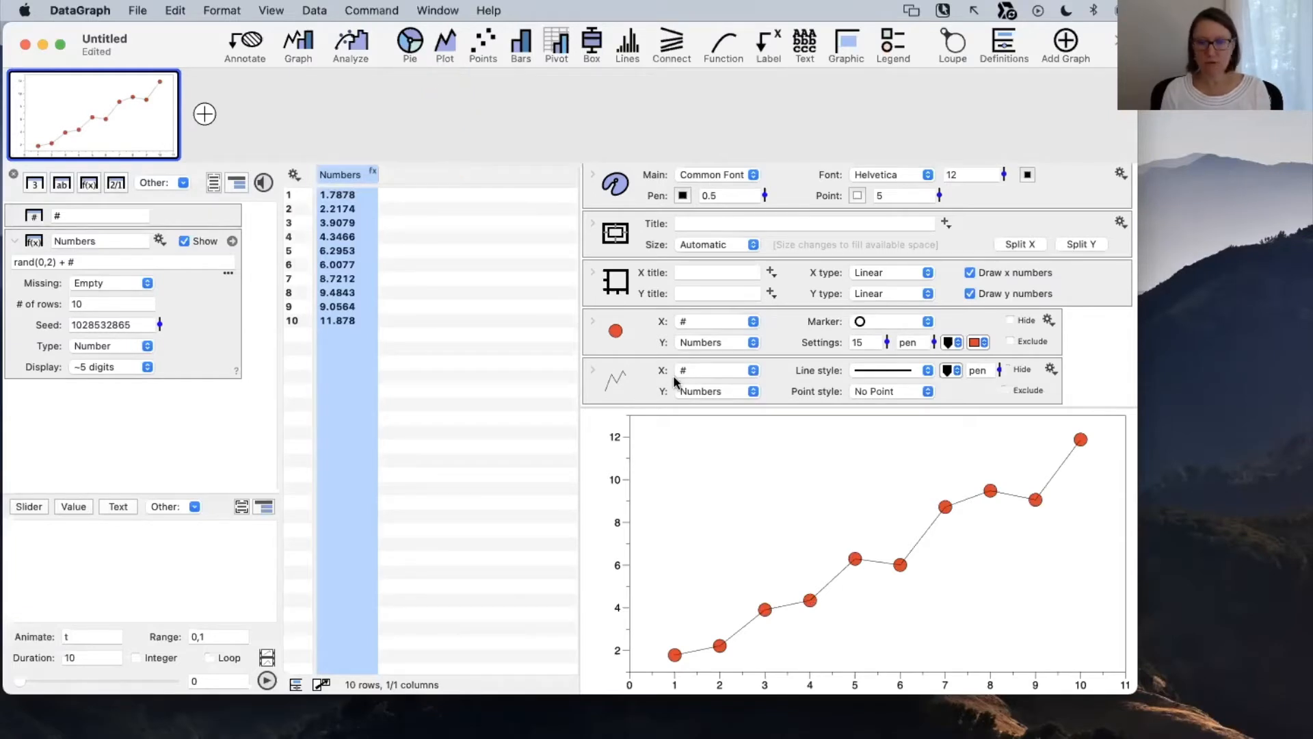
left_click_drag(673, 375, 657, 322)
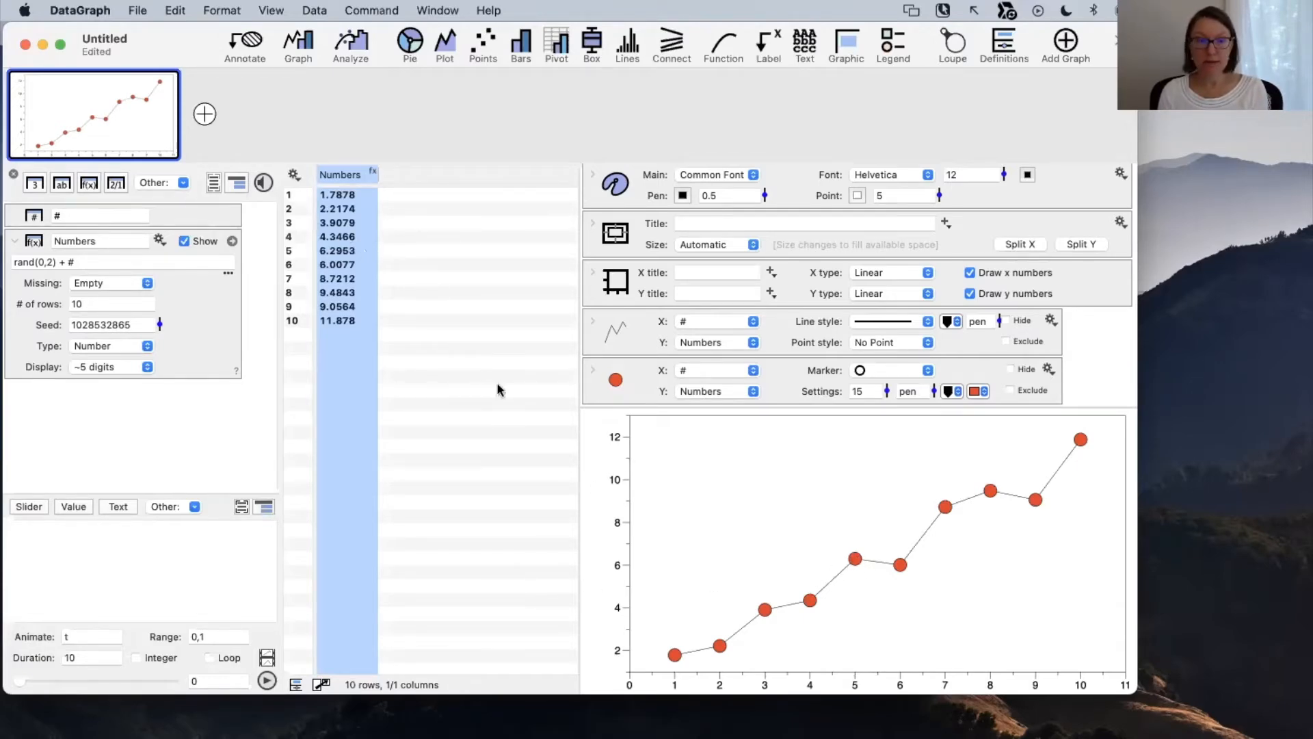
left_click(382, 263)
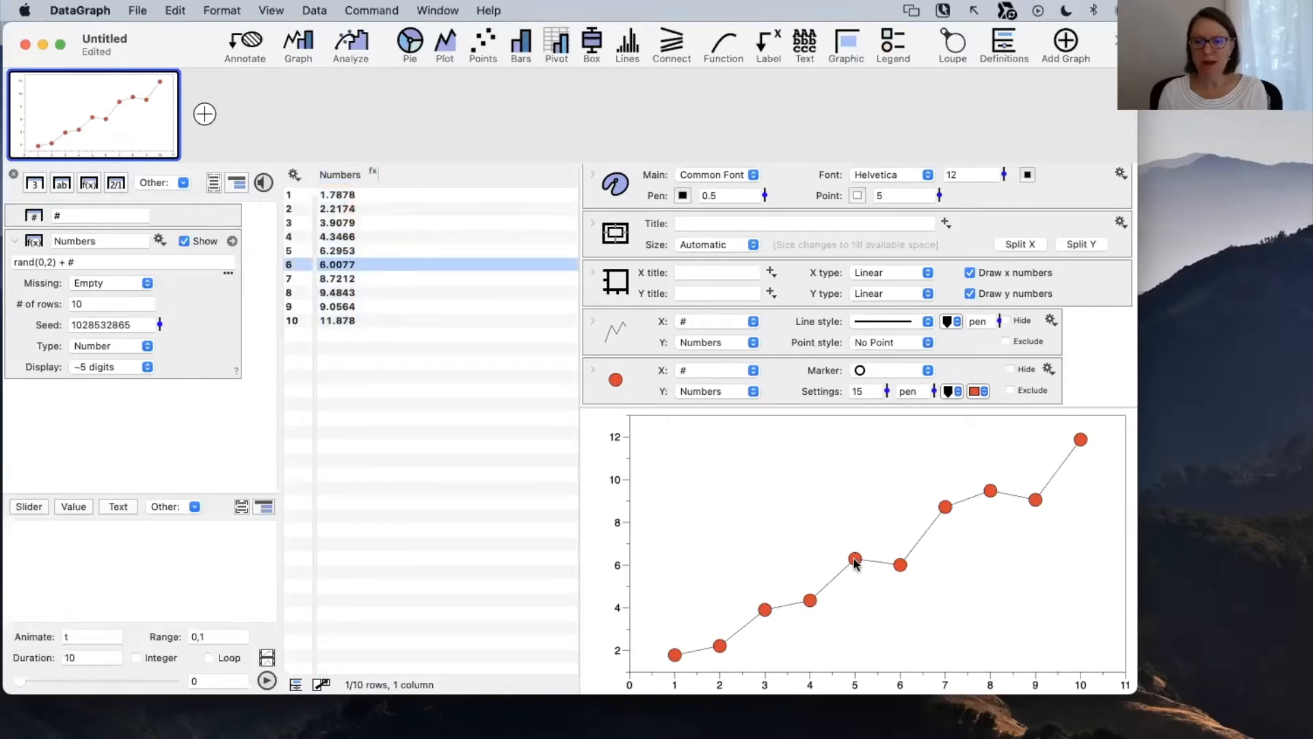
left_click_drag(856, 560, 879, 527)
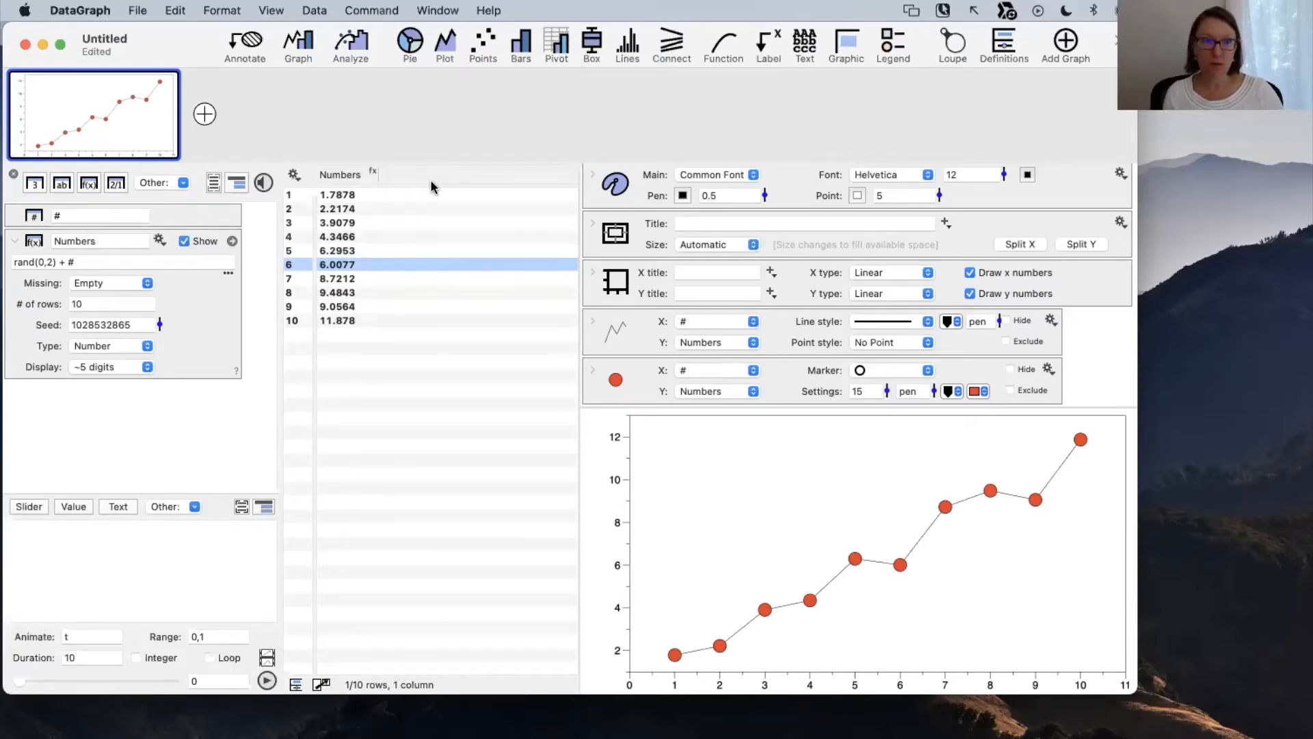
Add a Text annotation to the graph and select its command to see its settings.
left_click(252, 46)
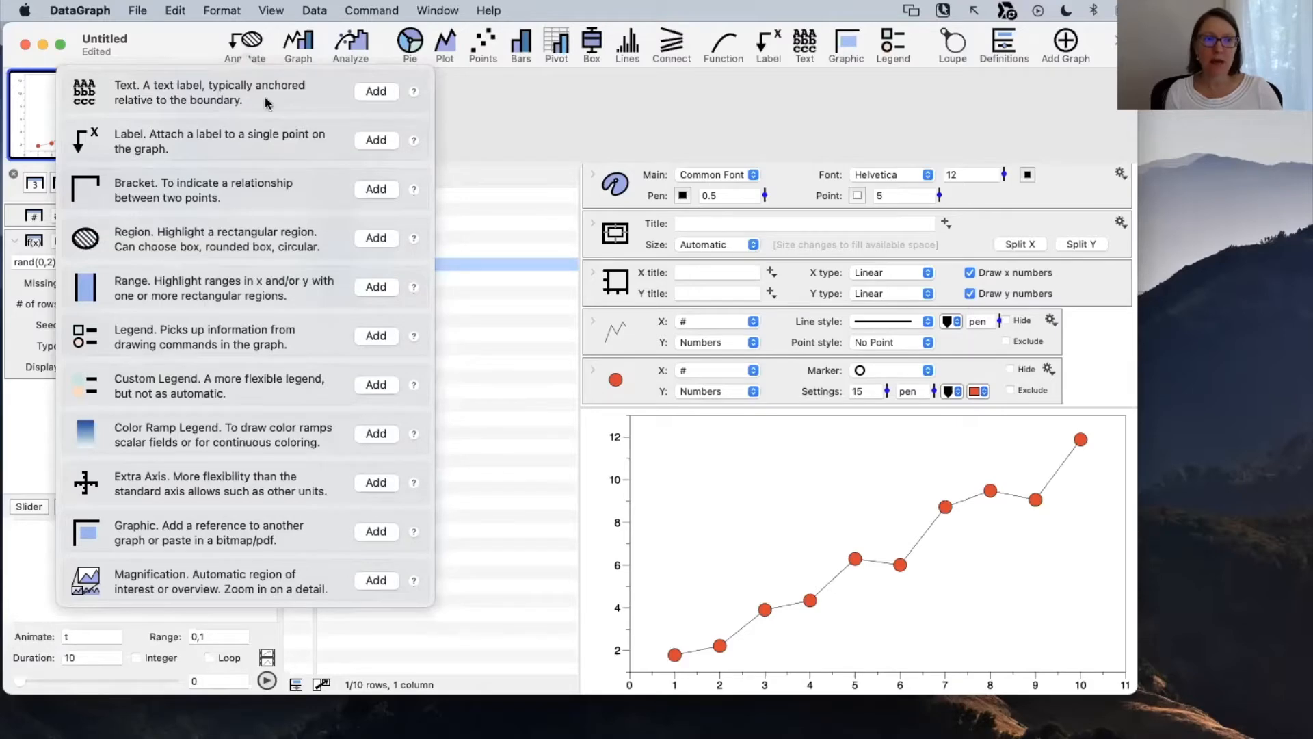
left_click(376, 91)
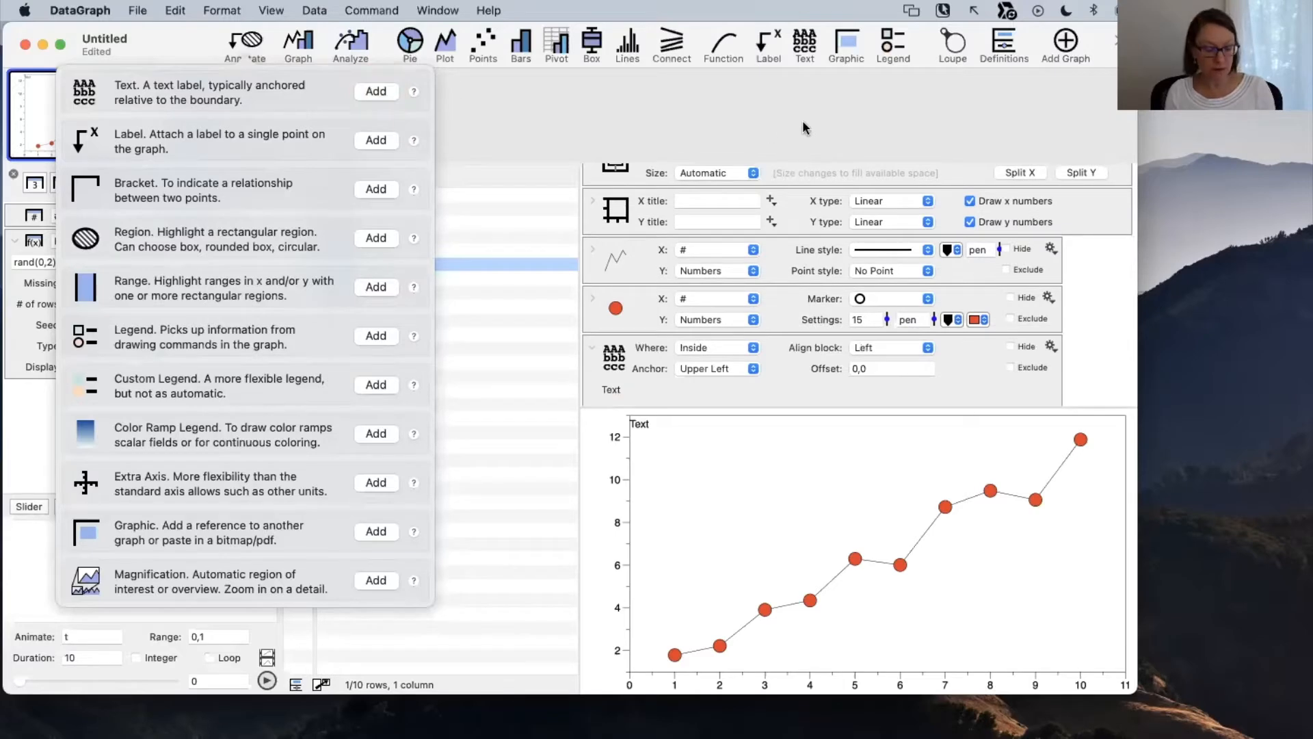
left_click_drag(819, 167, 810, 68)
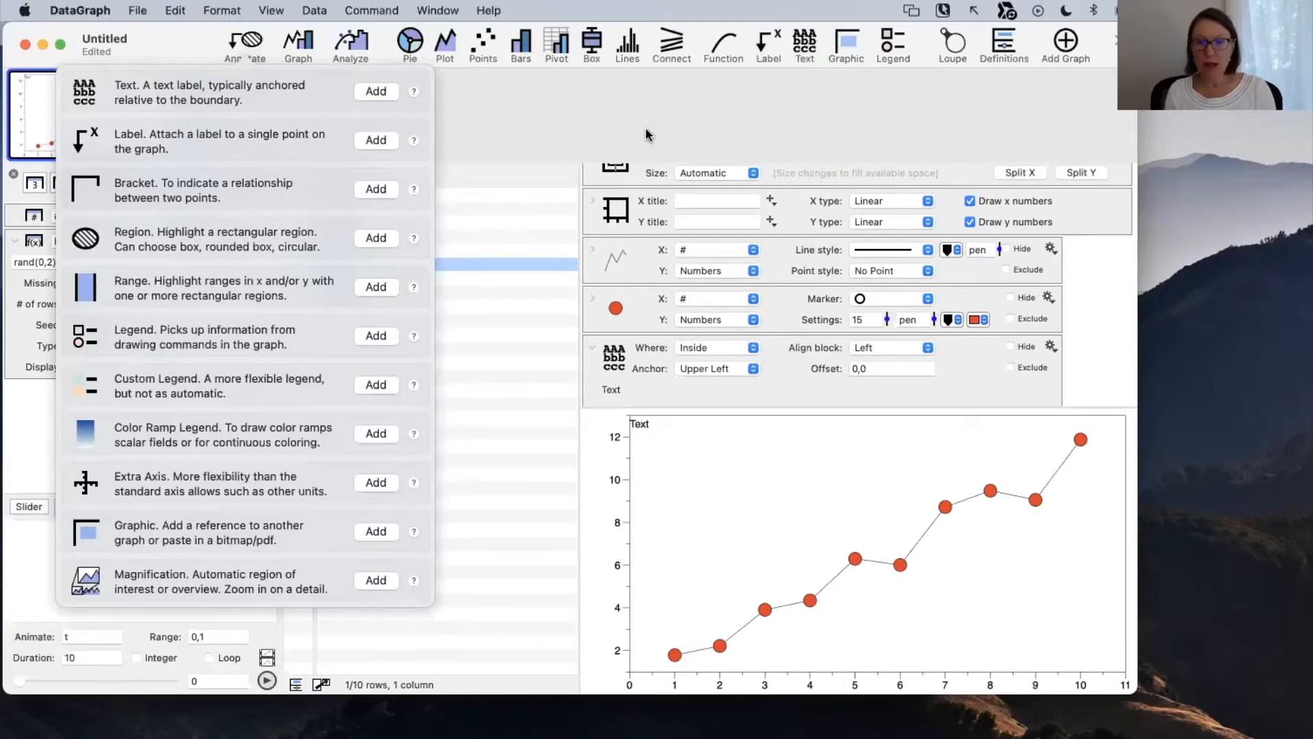
left_click(527, 192)
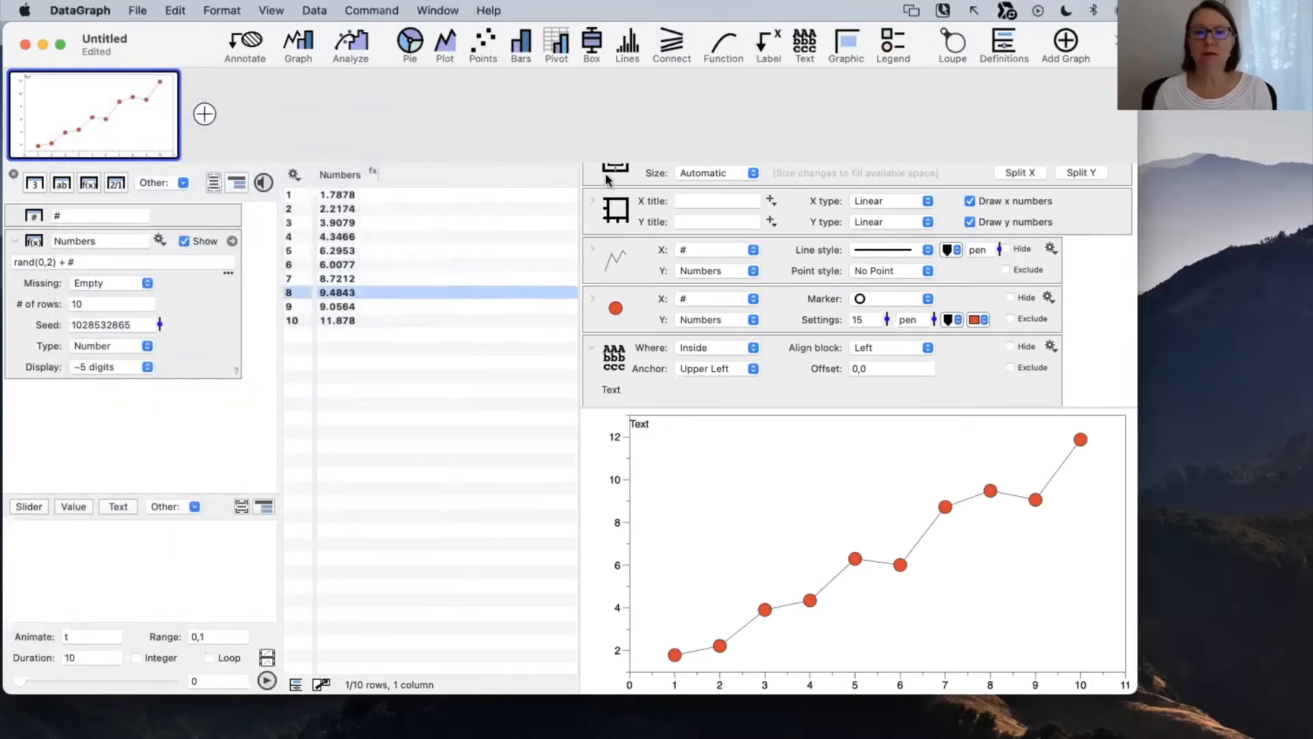
scroll(625, 275, "down", 5)
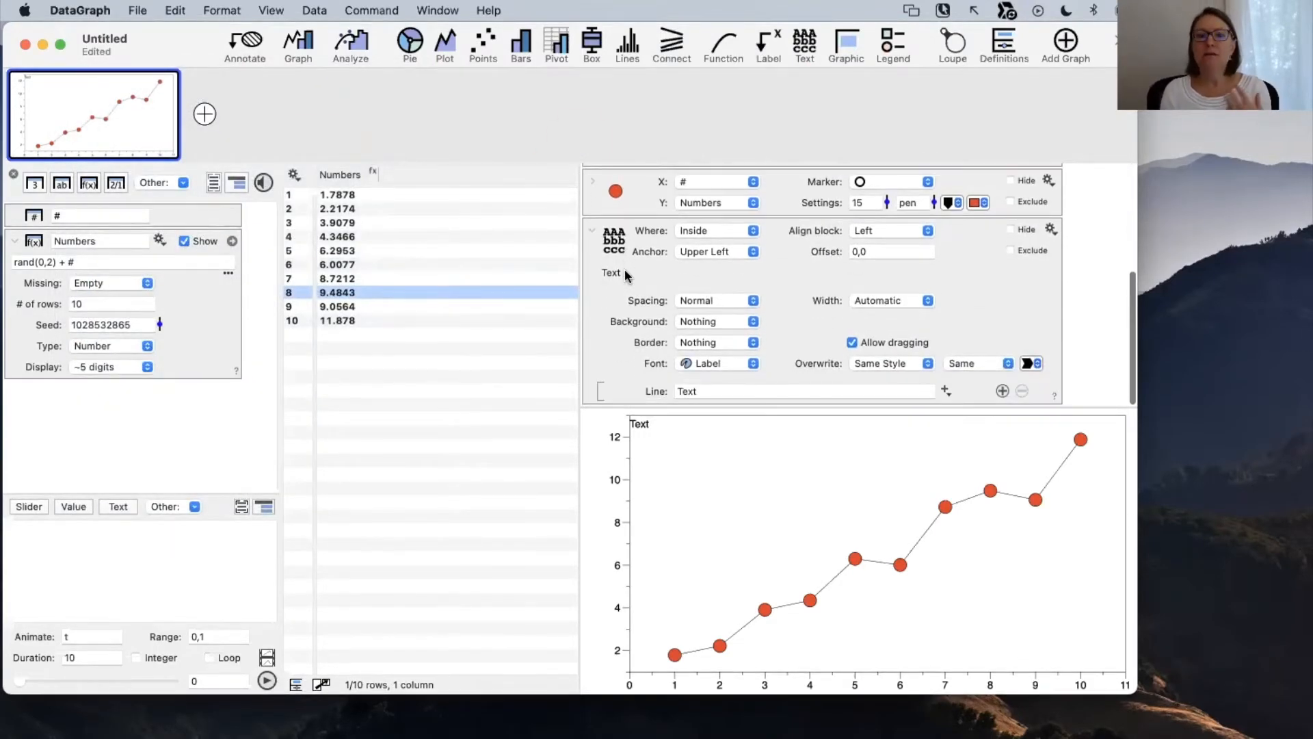
left_click(622, 277)
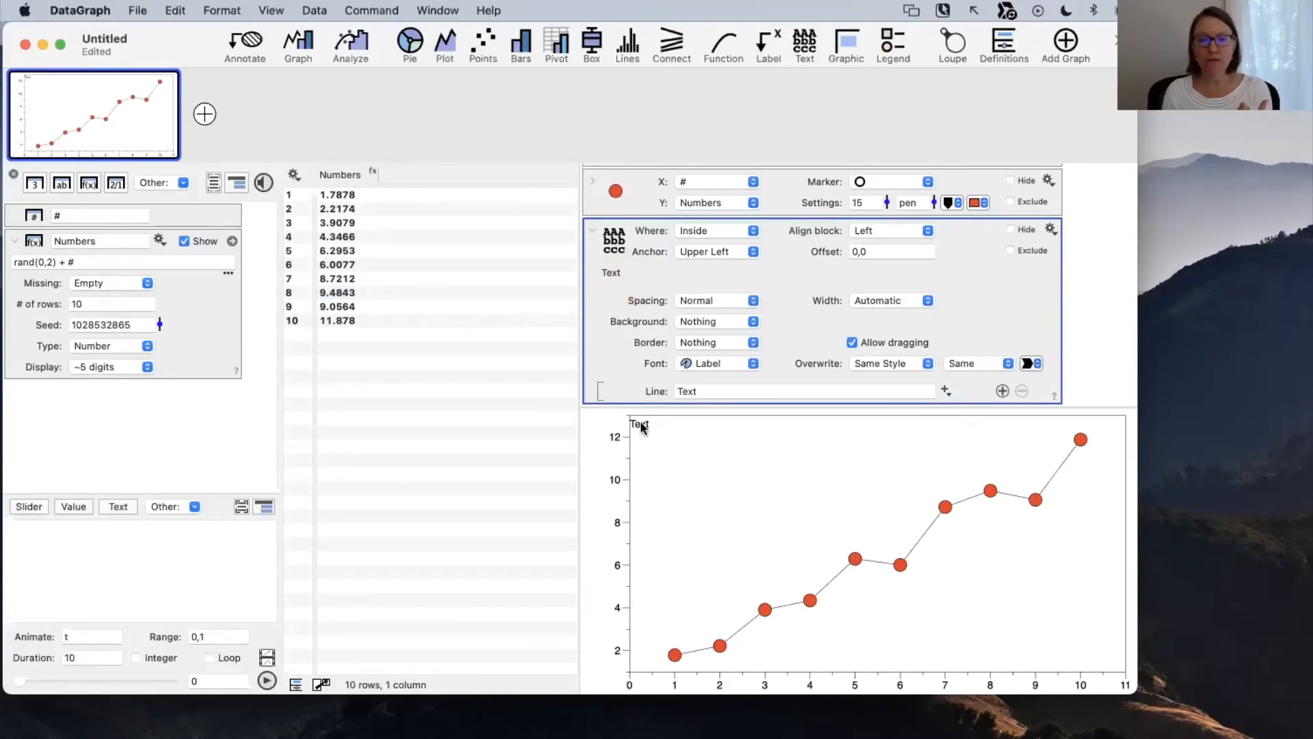
Move the text label inward from the graph's upper-left corner to an offset of about 34,28.
left_click_drag(642, 425, 690, 463)
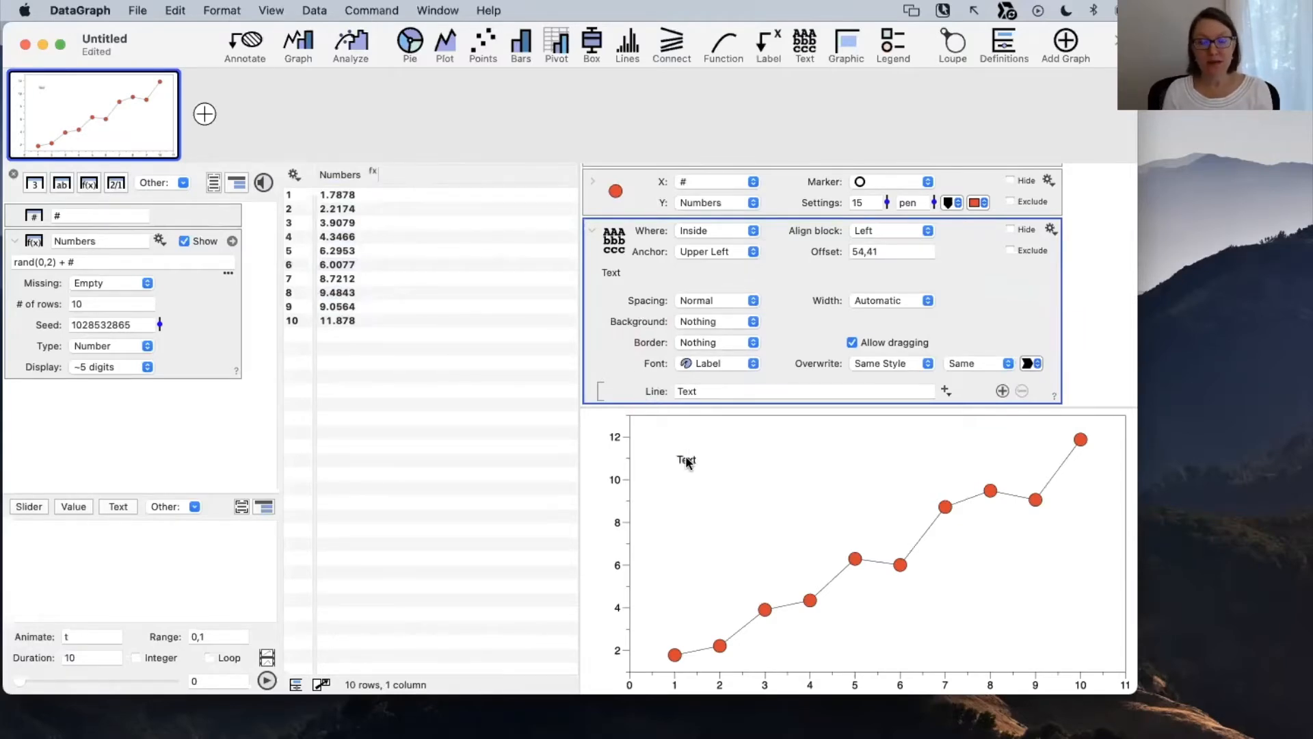
left_click_drag(689, 462, 680, 448)
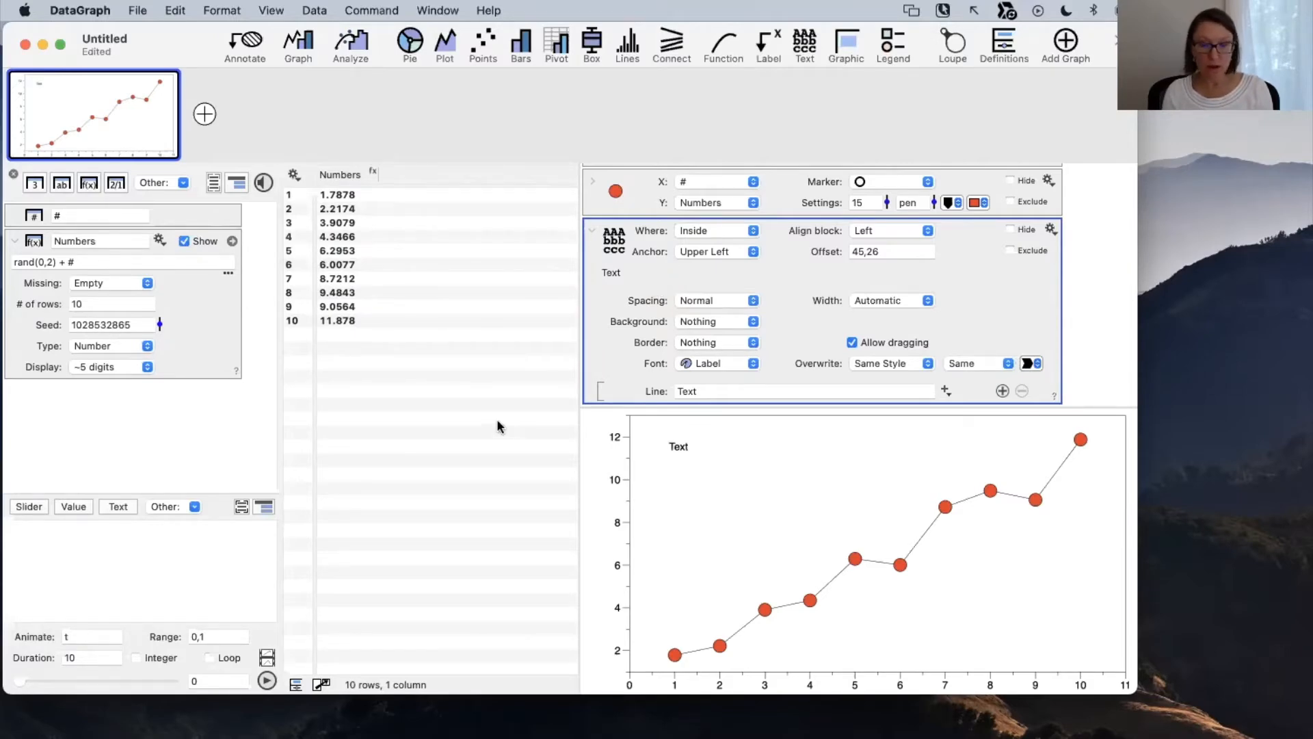
left_click_drag(420, 222, 636, 231)
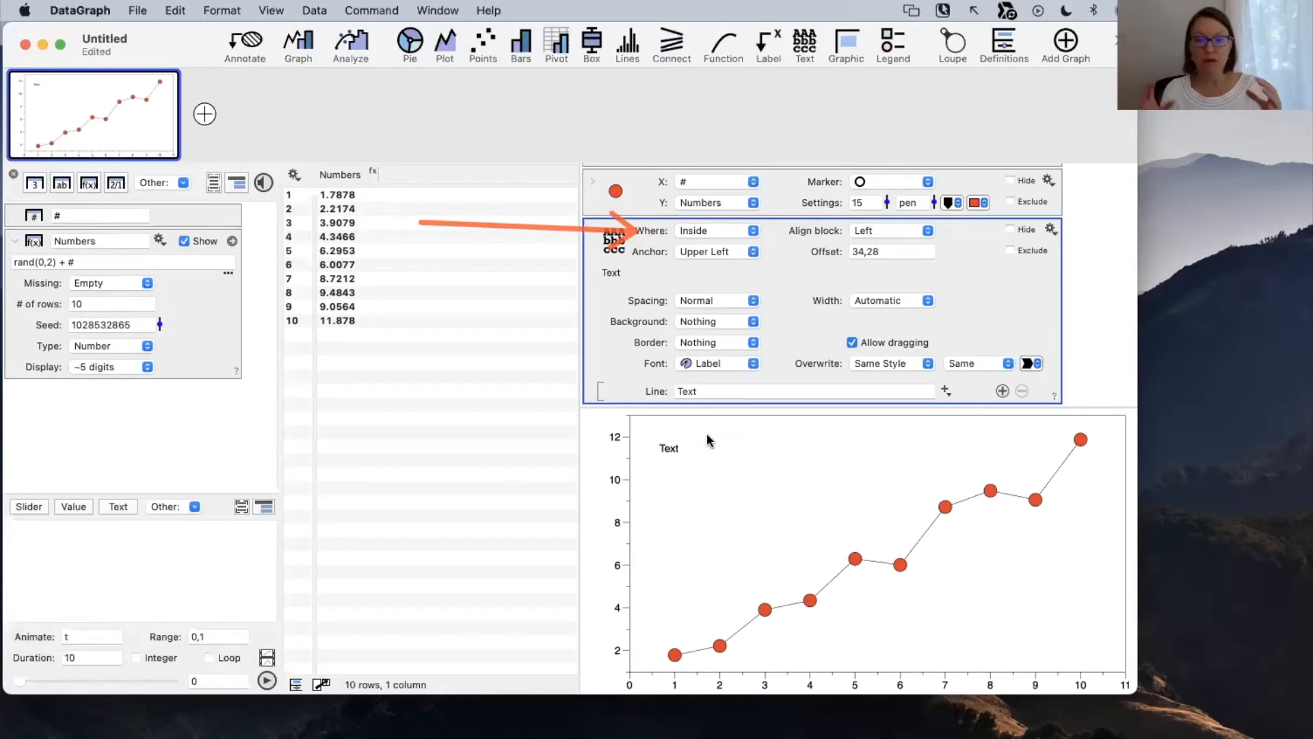
Place the text relative to the Figure and move the label to an offset of about 91,34.
left_click(728, 233)
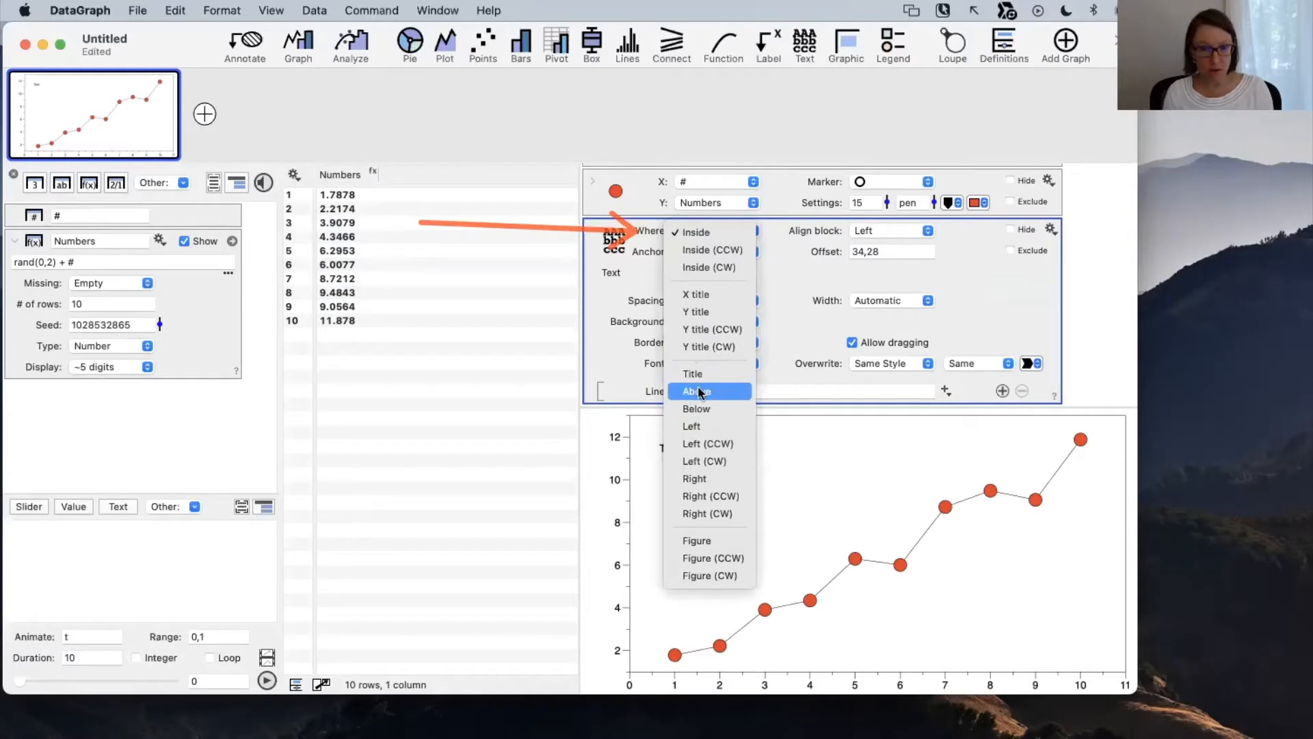
left_click(708, 539)
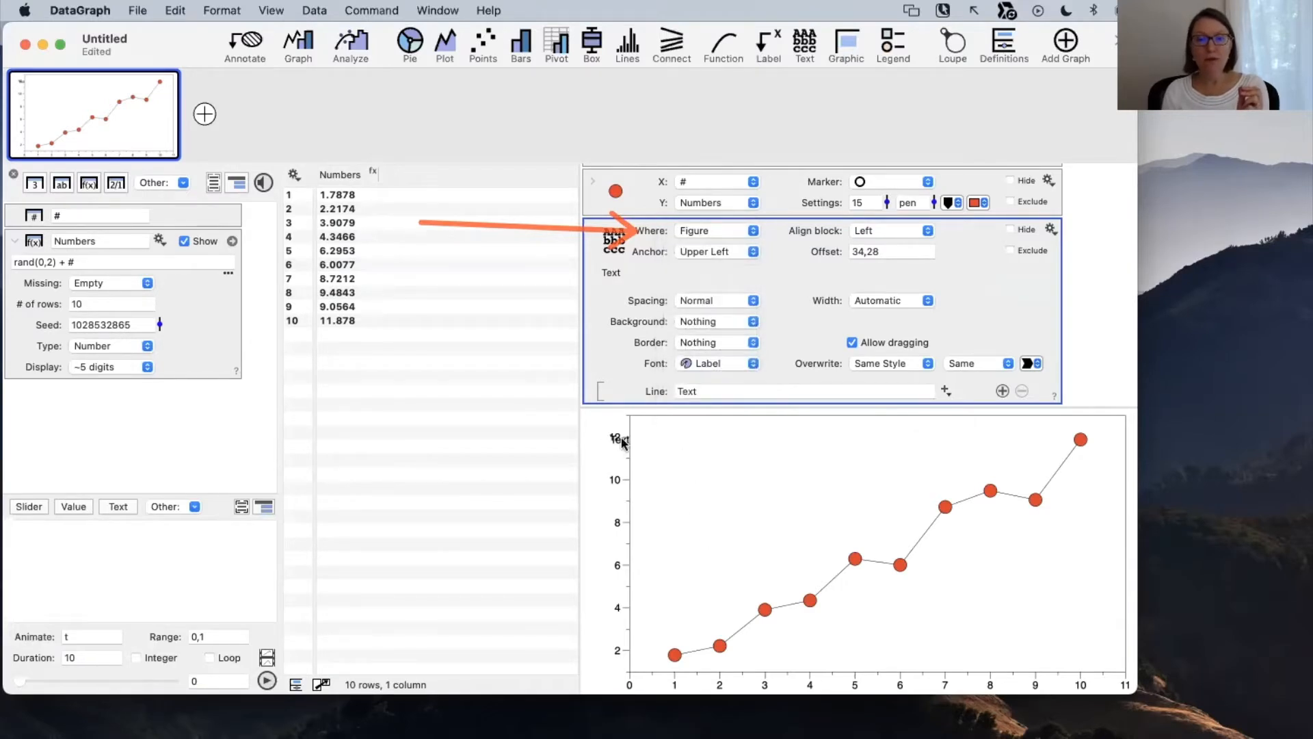
left_click_drag(622, 442, 597, 406)
left_click(537, 389)
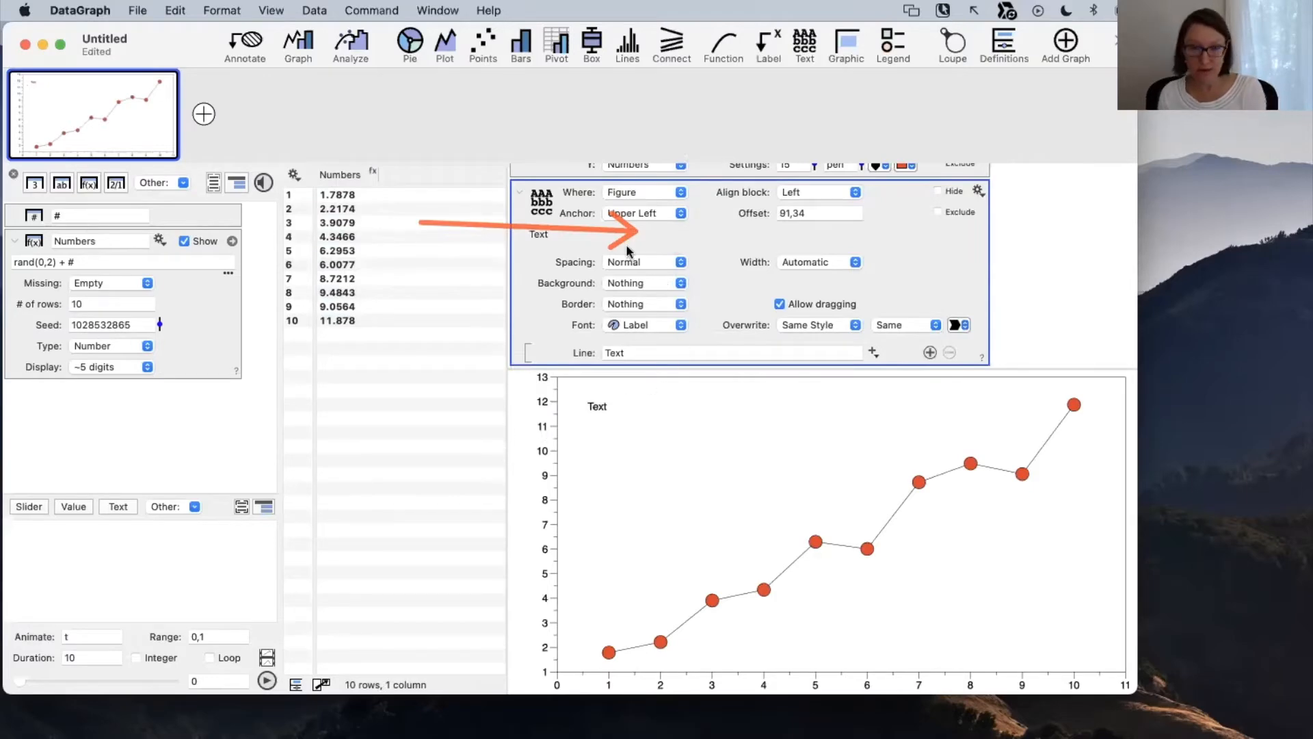
Set the text's Where option back to Inside and move the label to an offset of about 51,26.
left_click(642, 194)
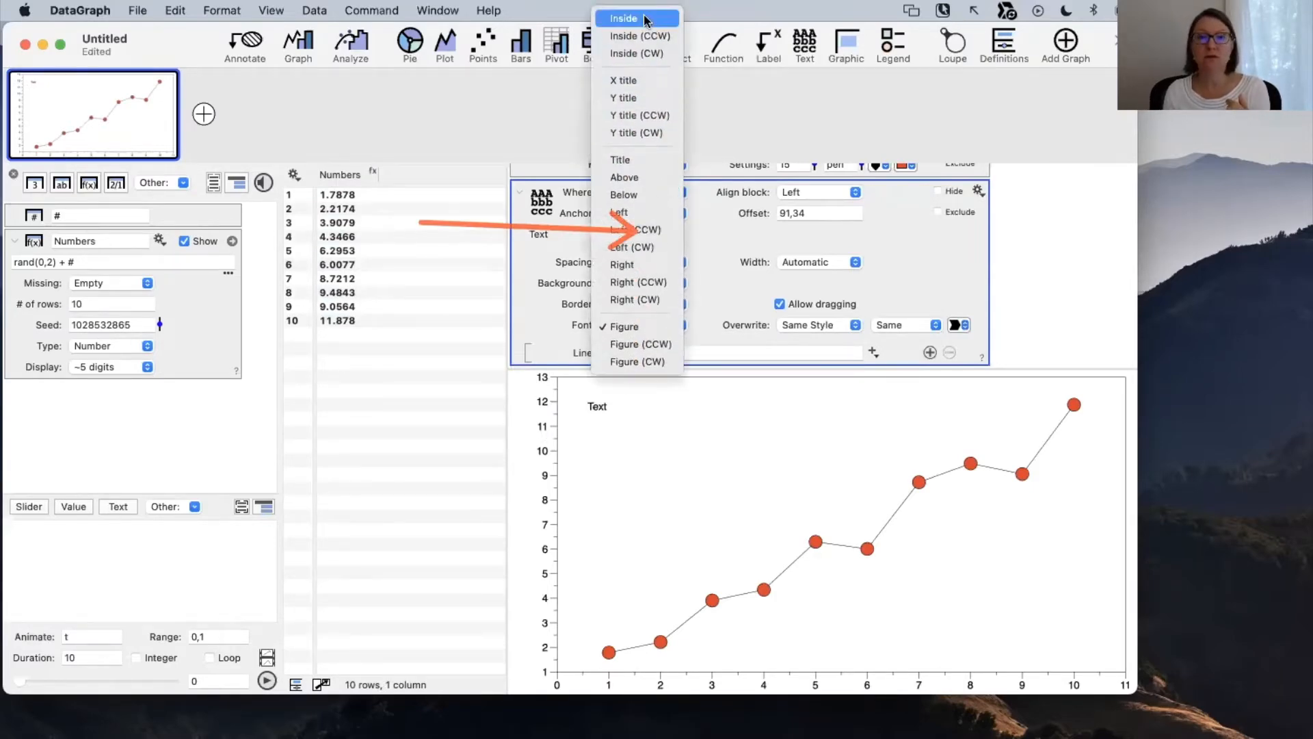
left_click(646, 19)
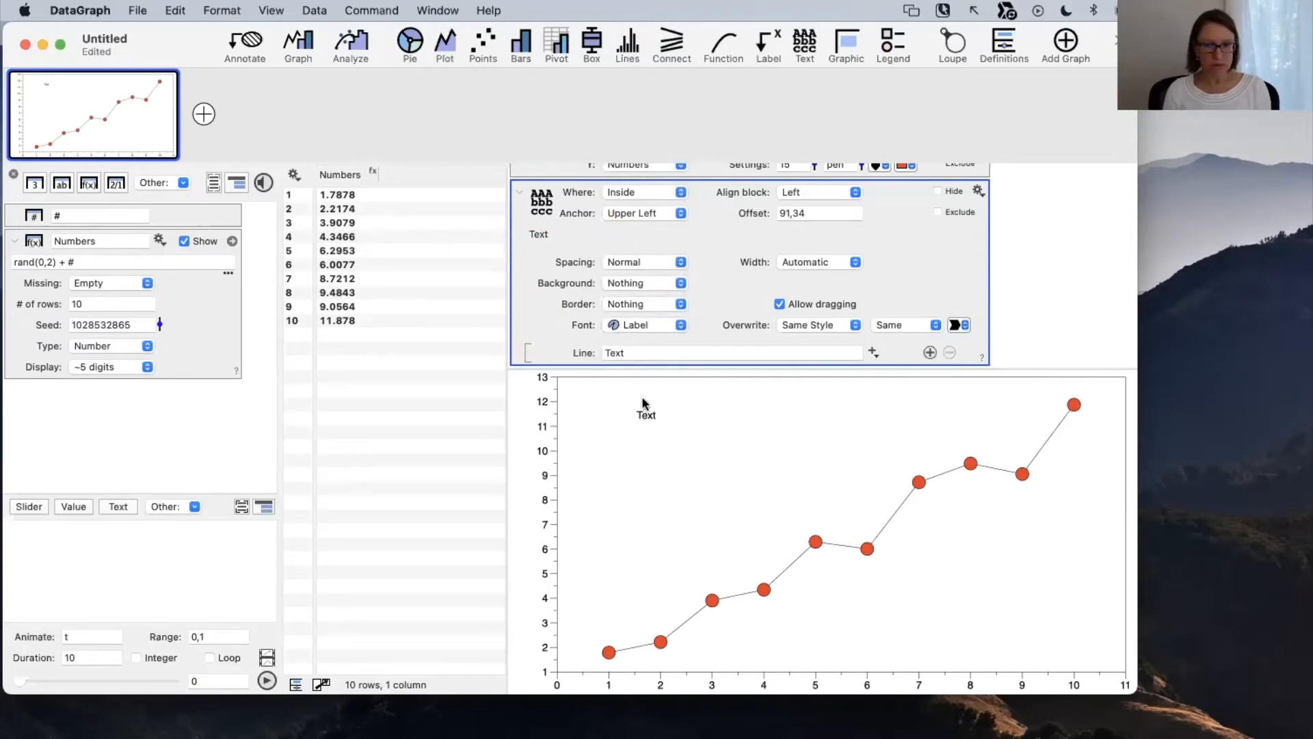
left_click_drag(643, 409, 607, 403)
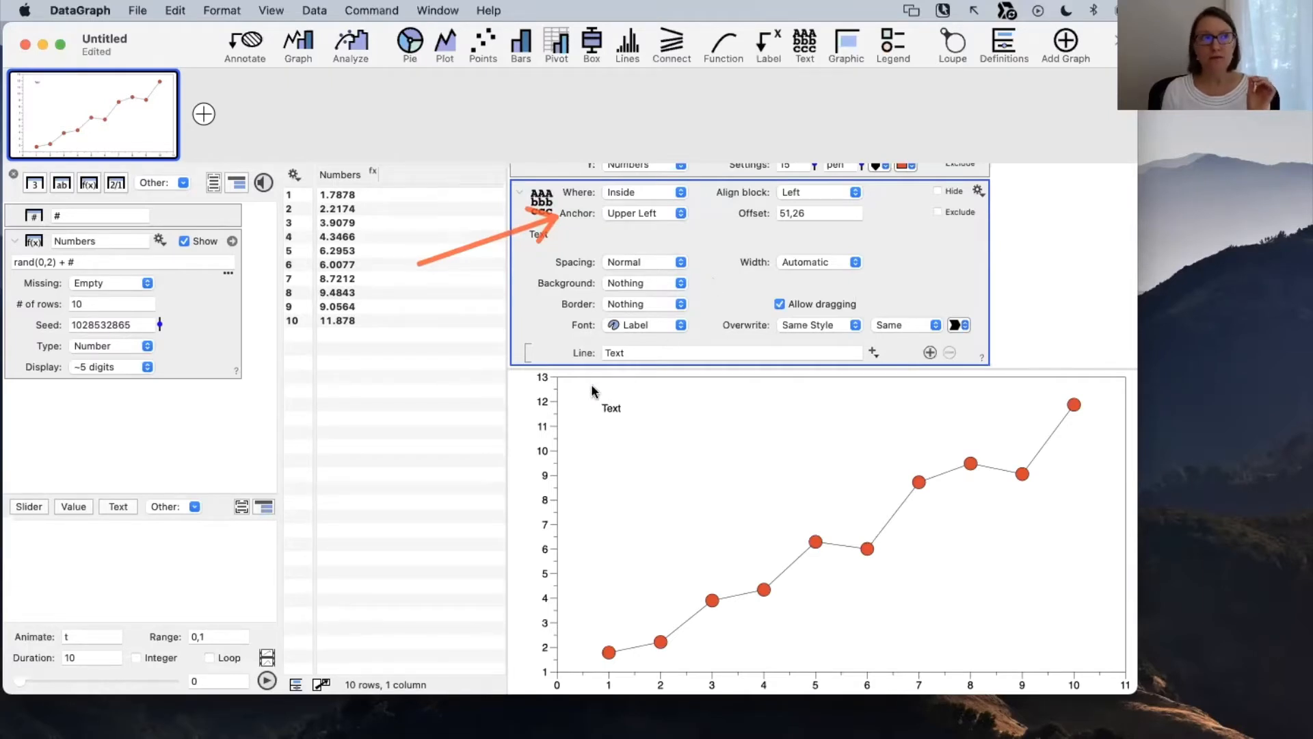
Set the text's offset to 0,0.
left_click(835, 213)
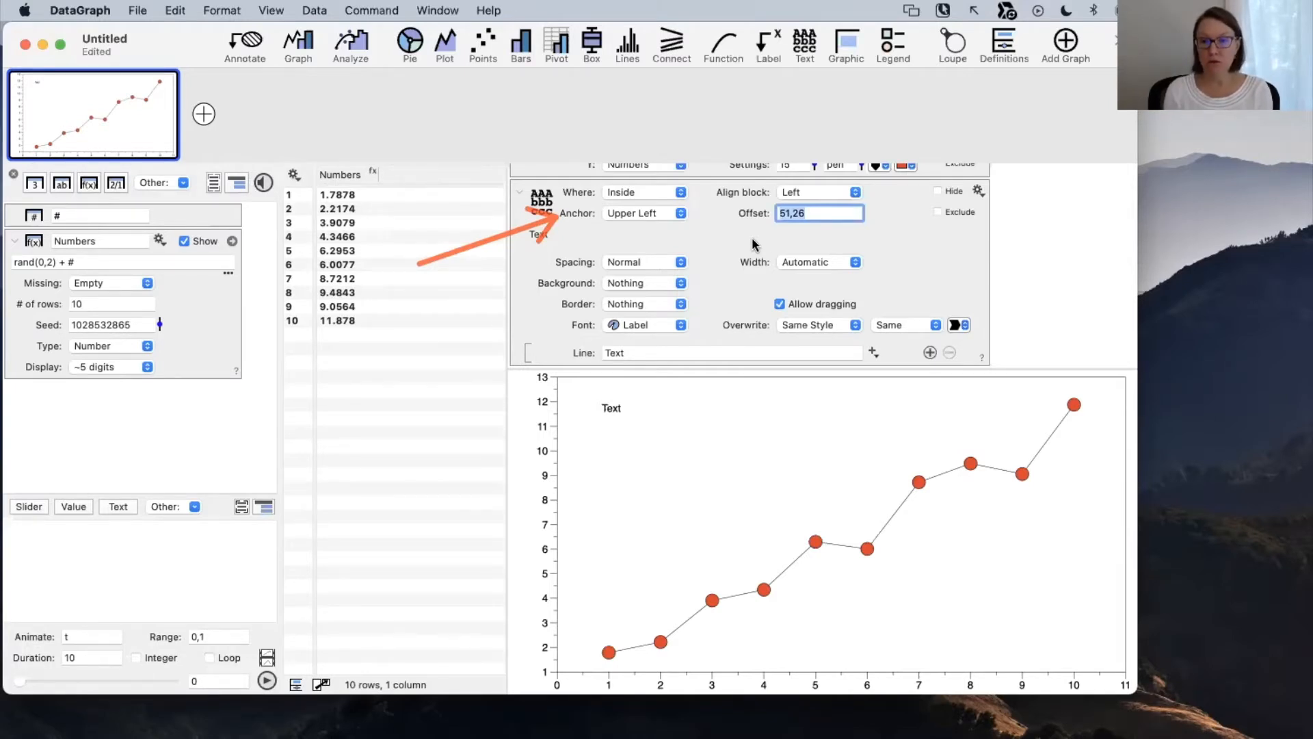
type("0,0")
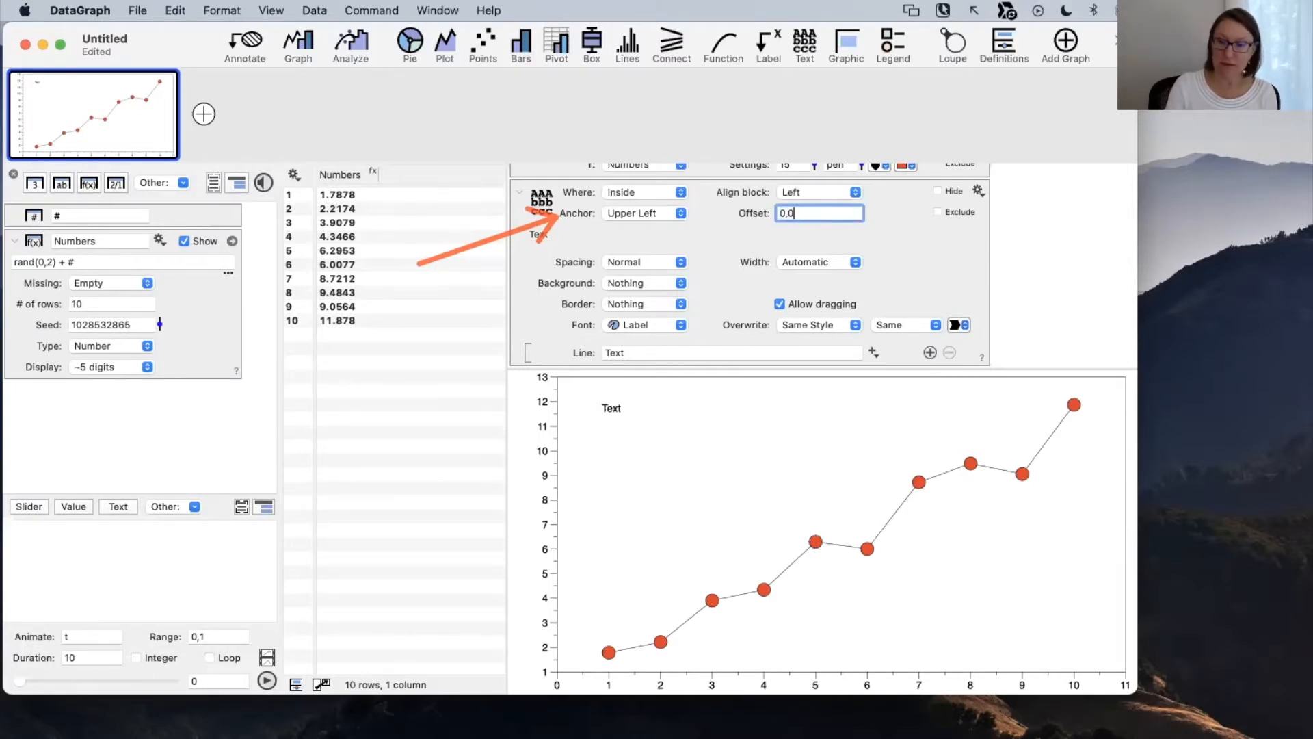
key("Return")
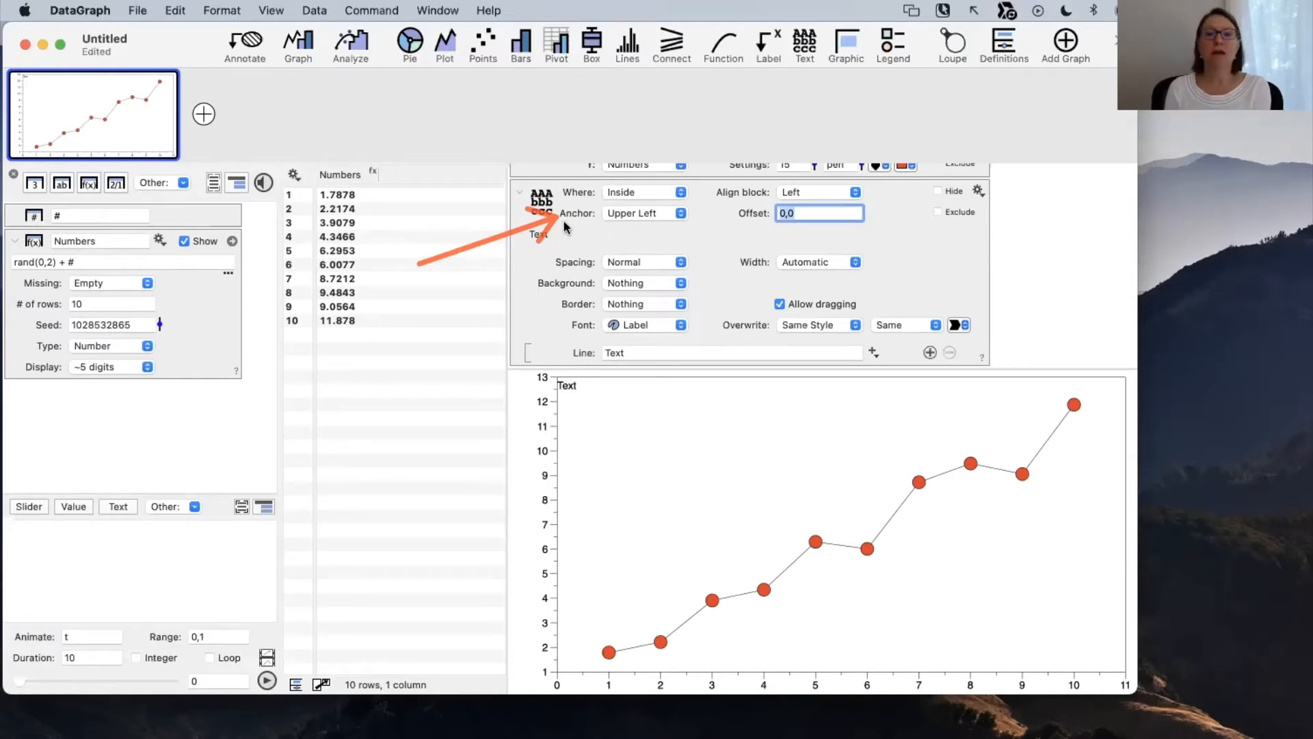
Anchor the text at Upper Right and move the label inward to an offset of about 52,21.
left_click(625, 218)
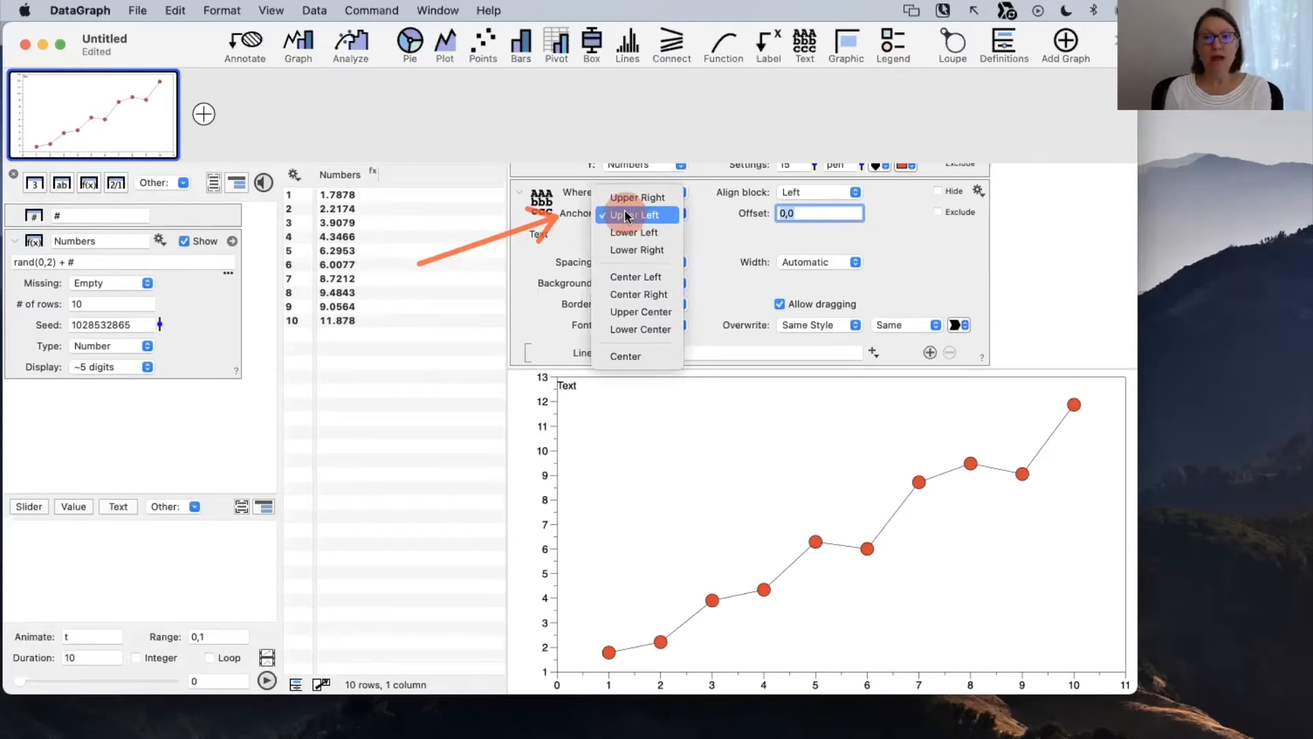
left_click(628, 197)
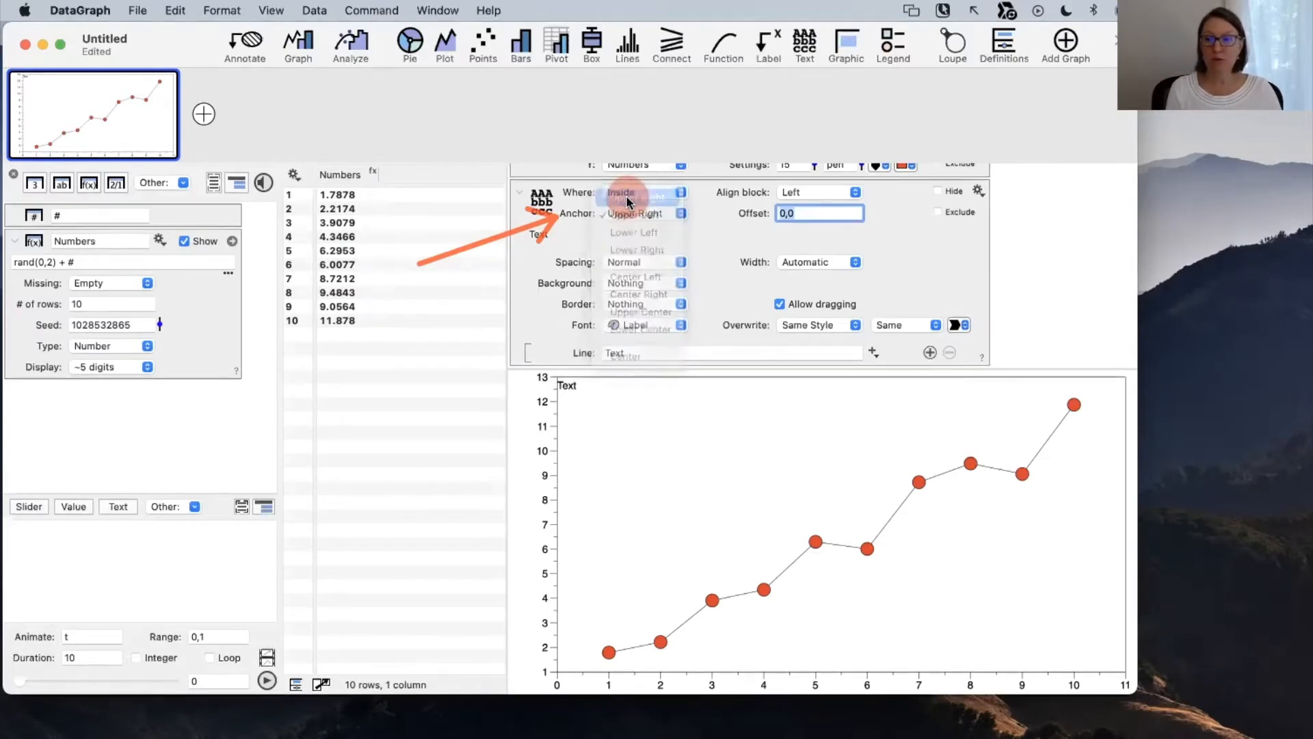
left_click(1132, 387)
left_click(1132, 387)
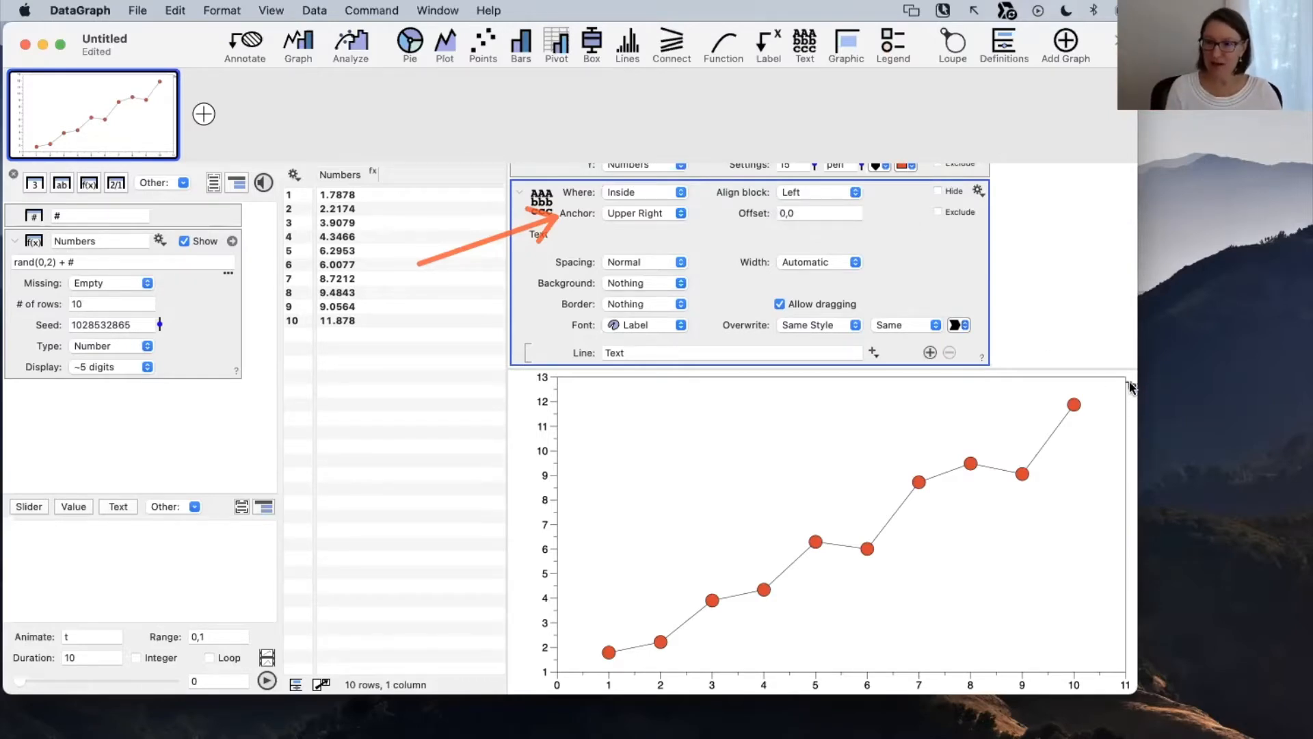
left_click_drag(1130, 387, 1092, 409)
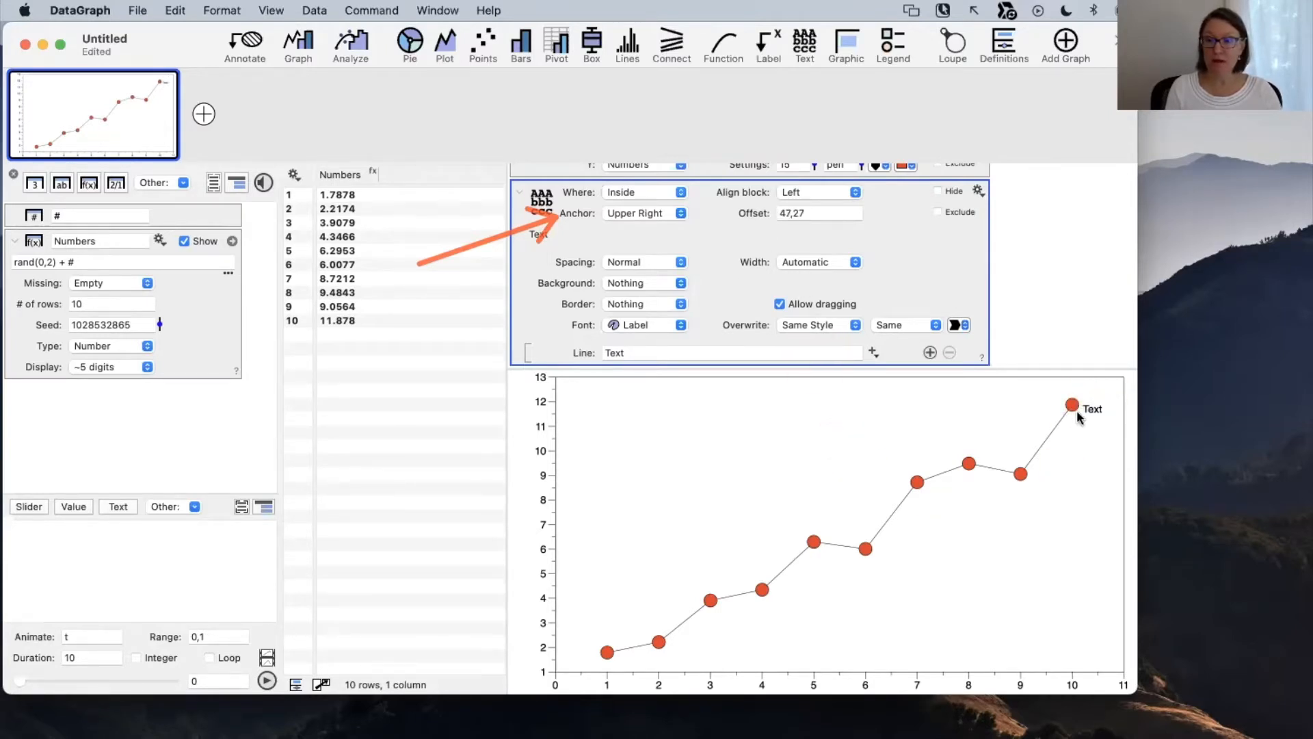
left_click_drag(1096, 406, 1093, 402)
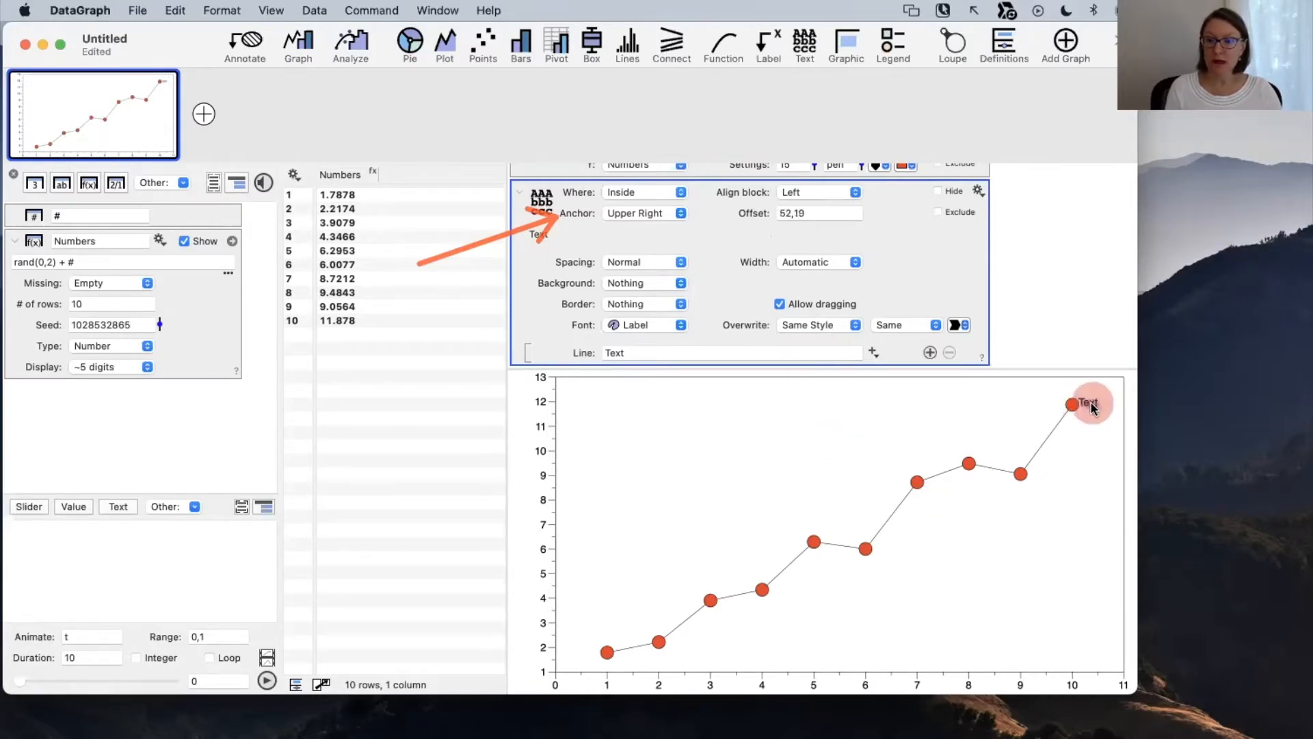
Try the Upper Left, Lower Left and Lower Right anchors for the text and finish with Center.
left_click(662, 214)
left_click(655, 227)
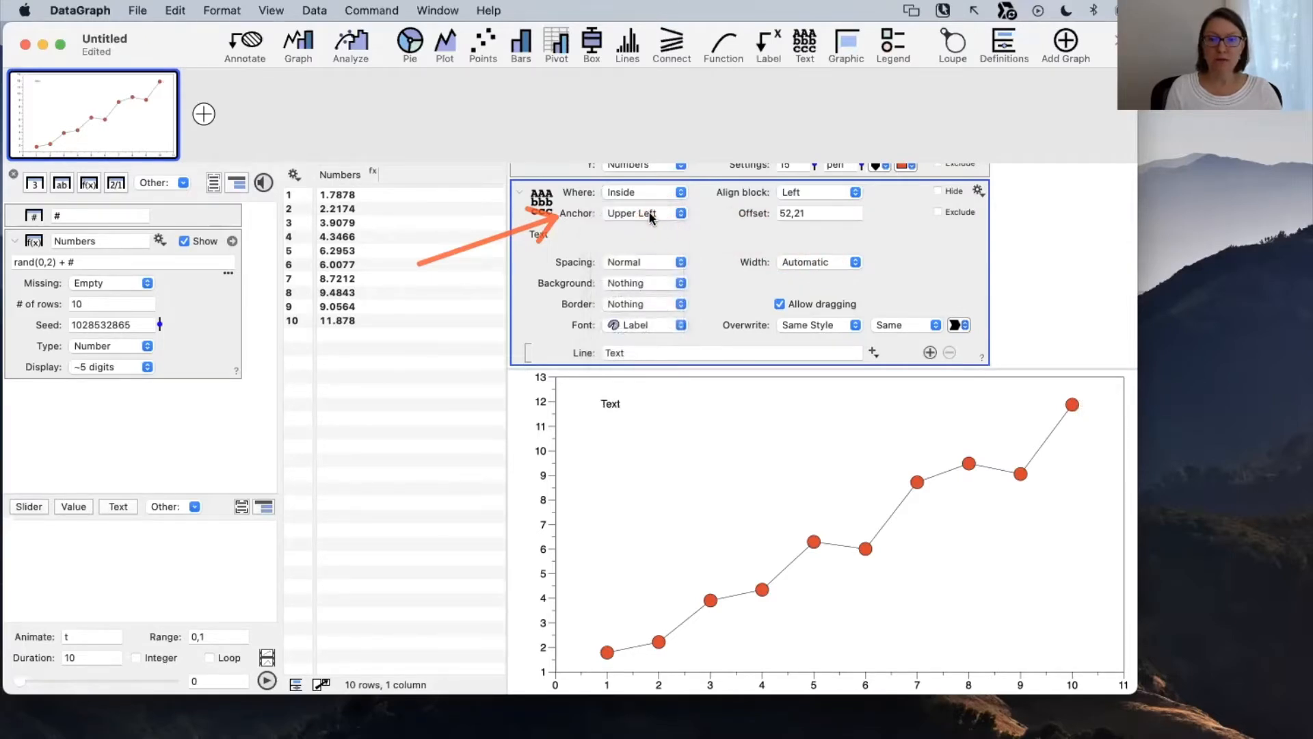
left_click(650, 217)
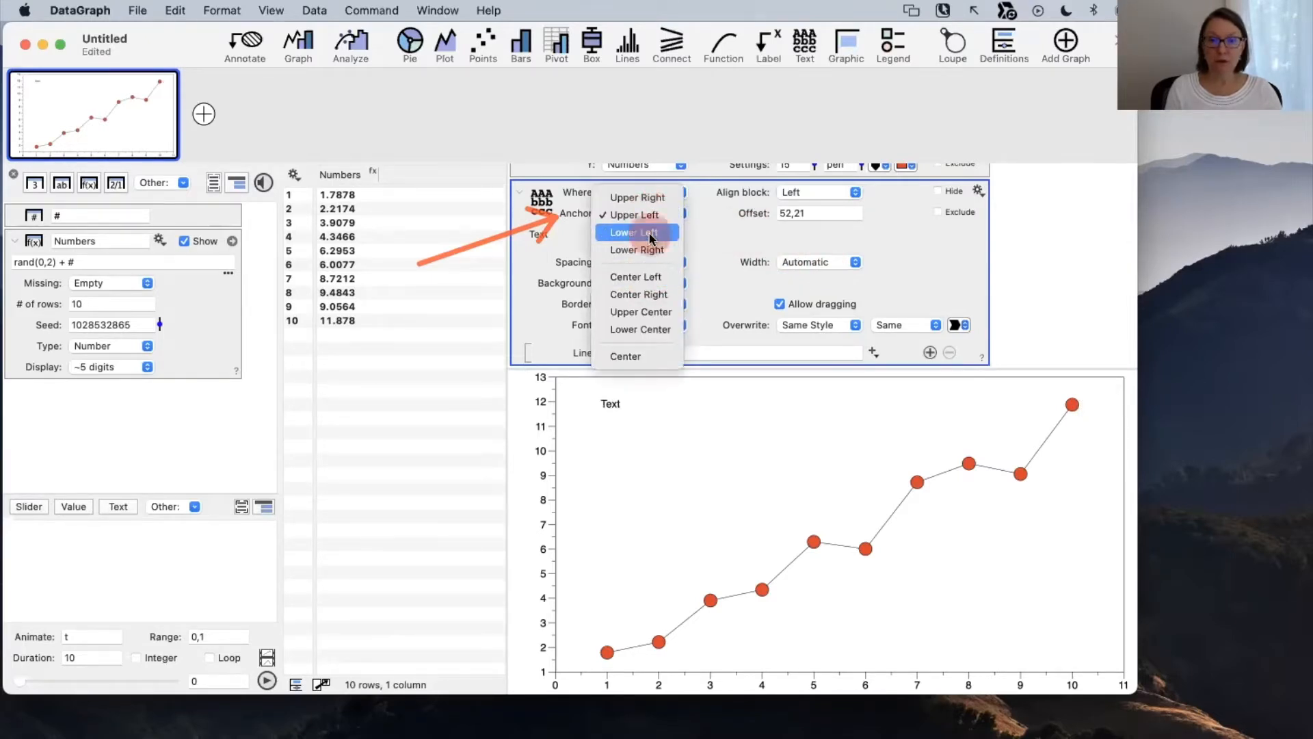
left_click(650, 233)
left_click(650, 216)
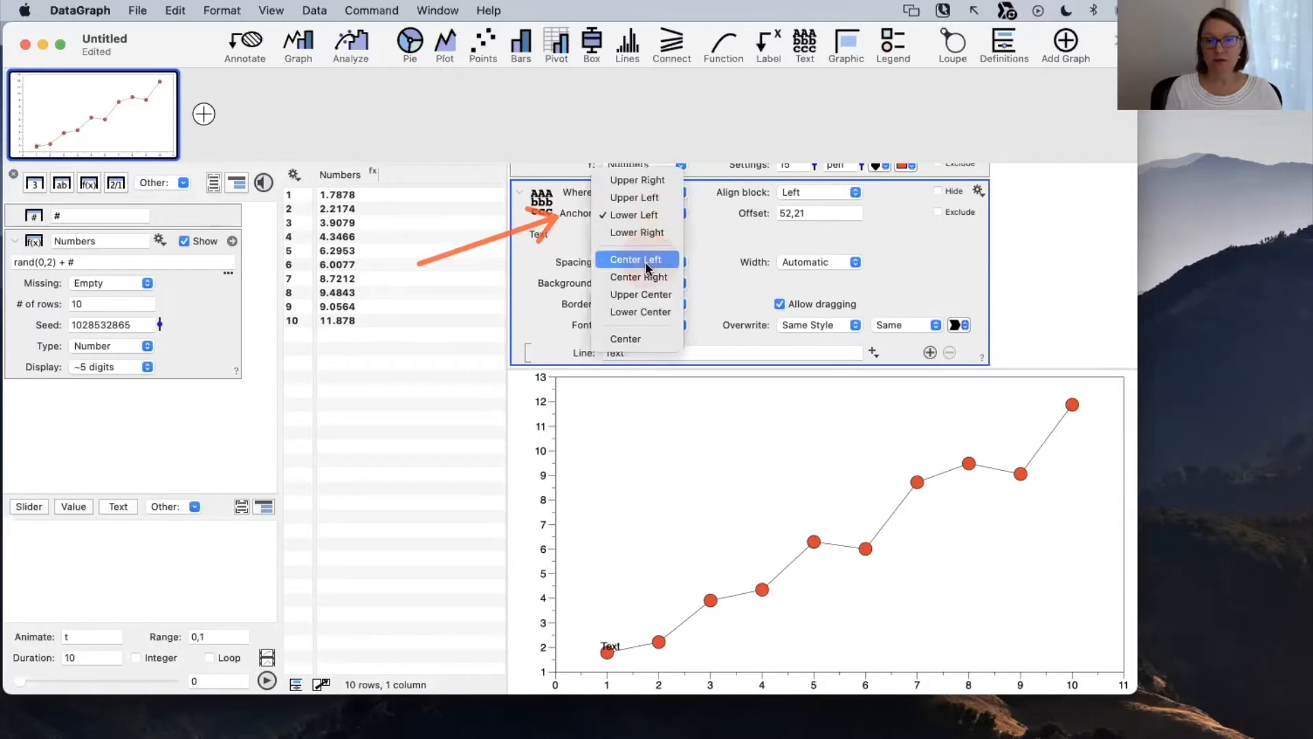
left_click(651, 232)
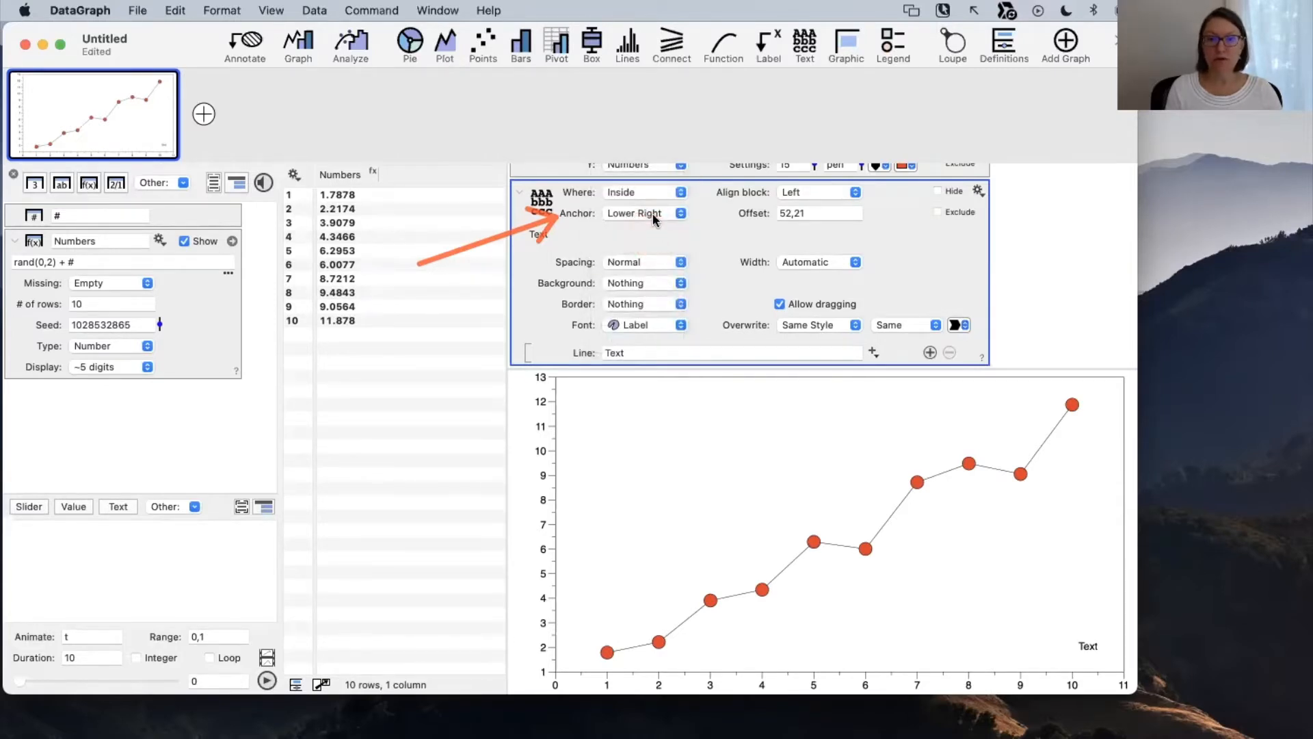
left_click(652, 214)
left_click(647, 316)
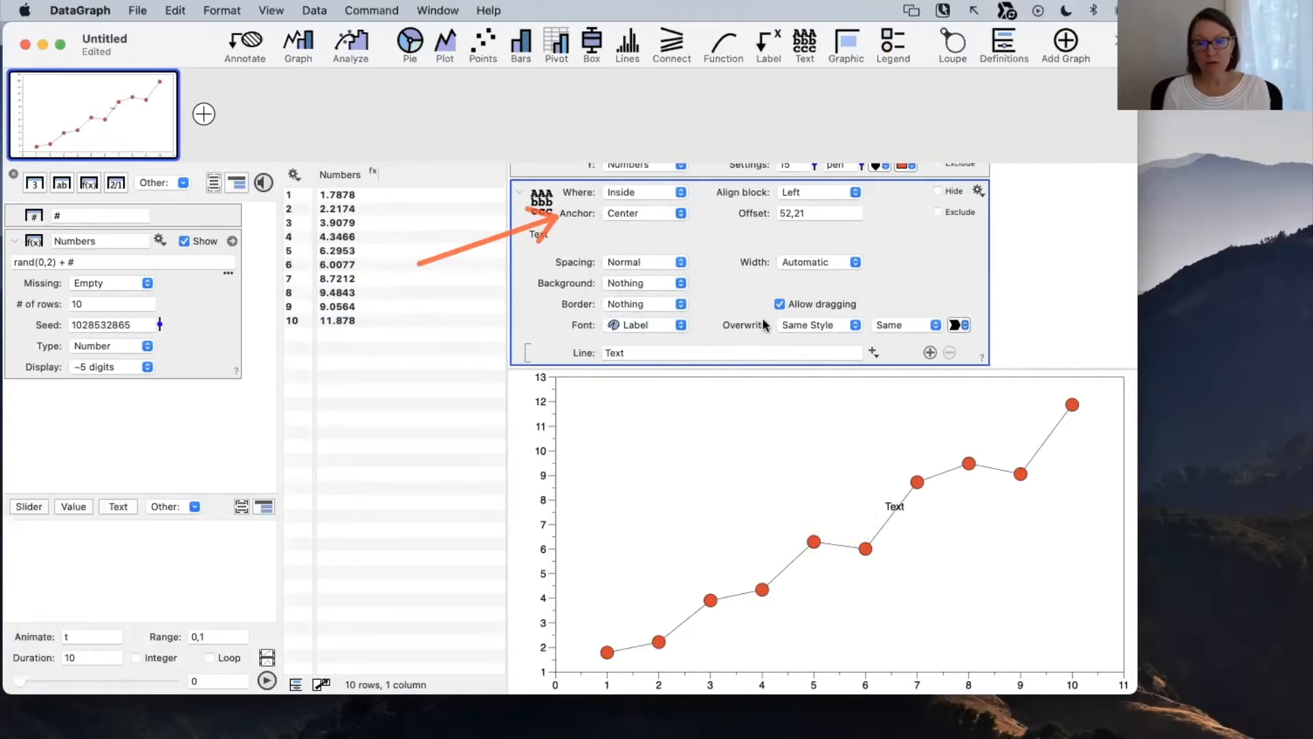
Increase the text's font size by 80% and color it Blueberry with the Color Picker.
left_click(907, 323)
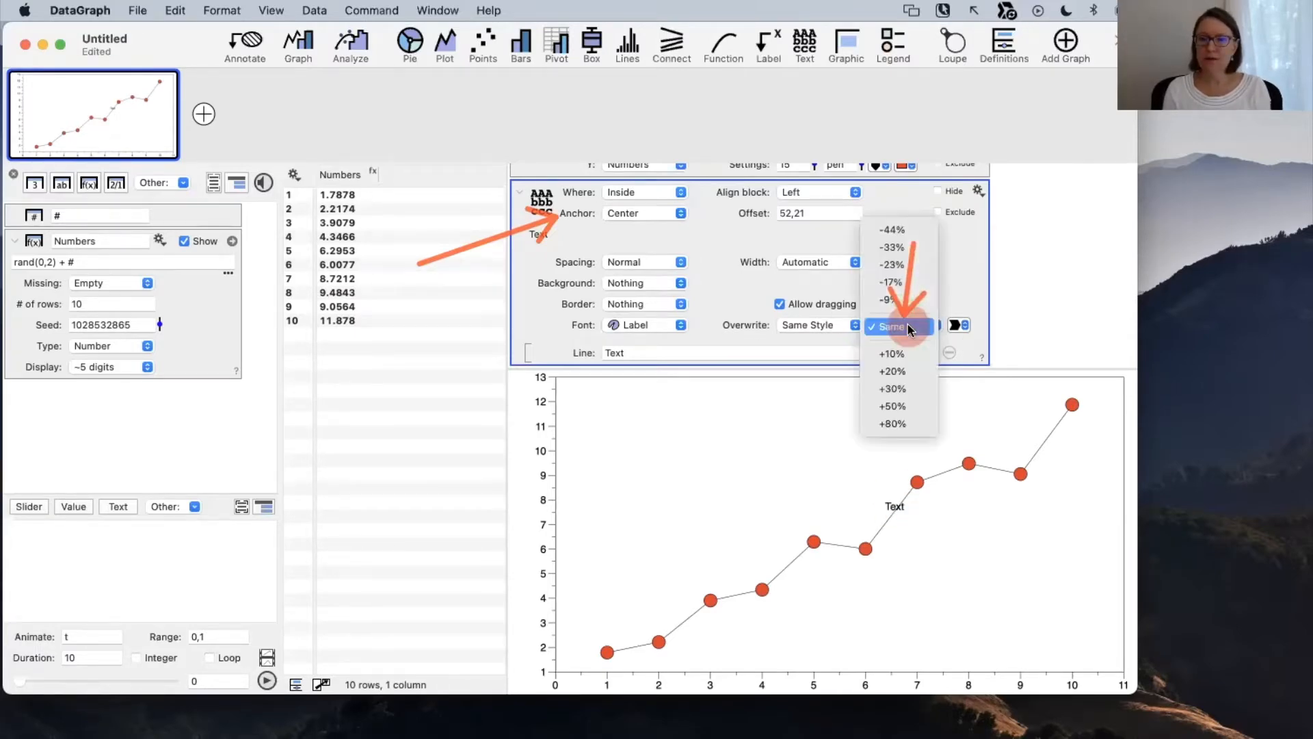
left_click(894, 423)
left_click(955, 324)
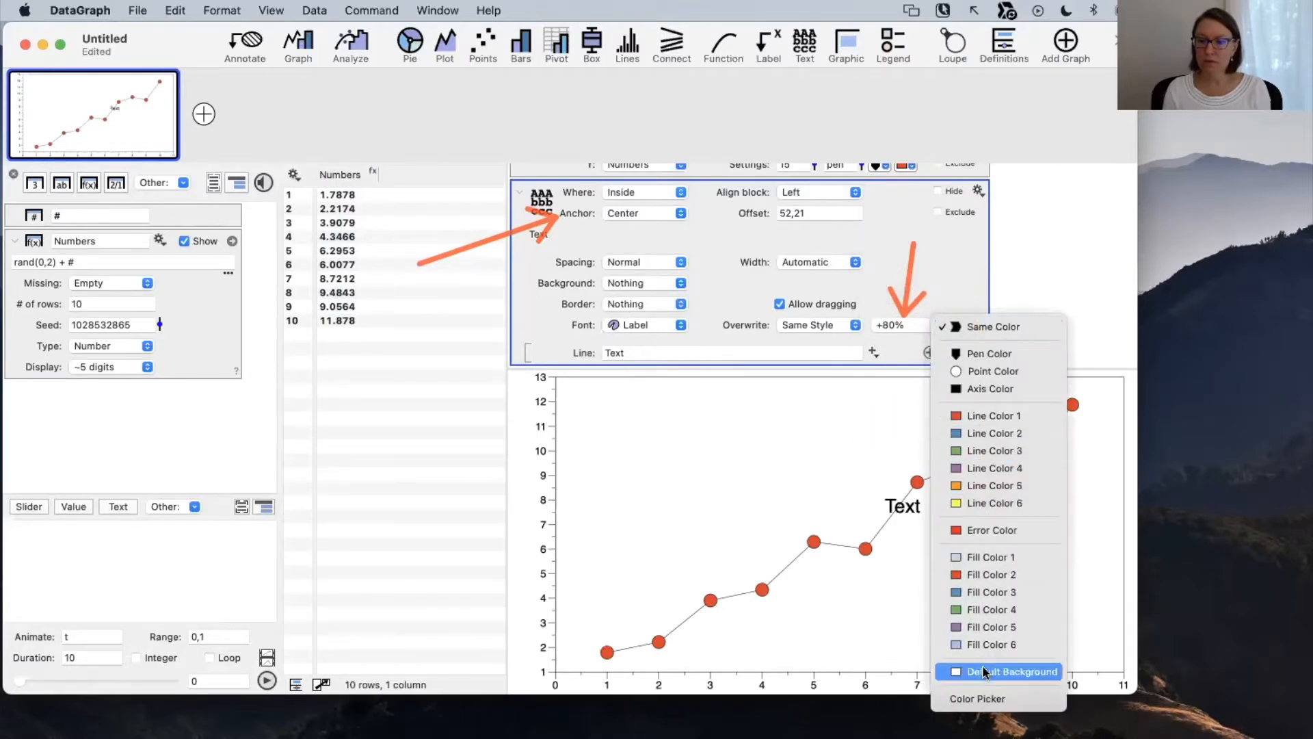
left_click(981, 698)
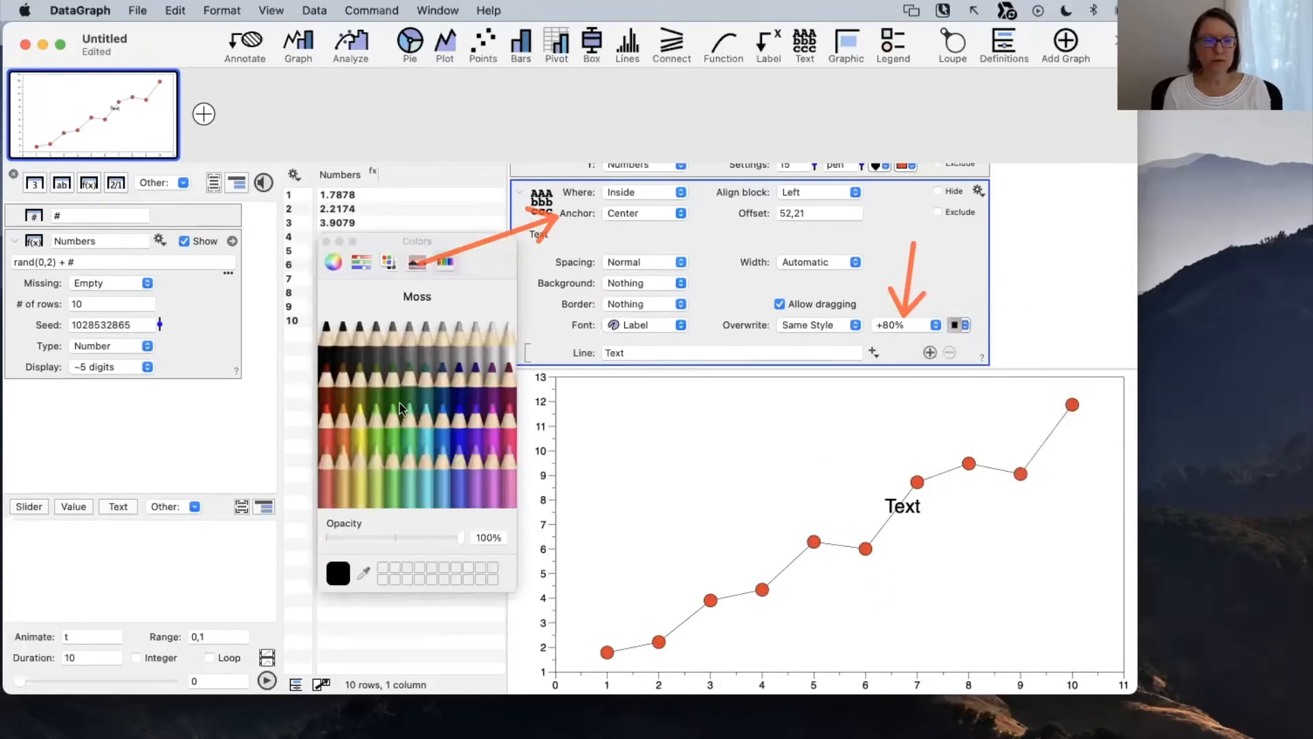
left_click(456, 431)
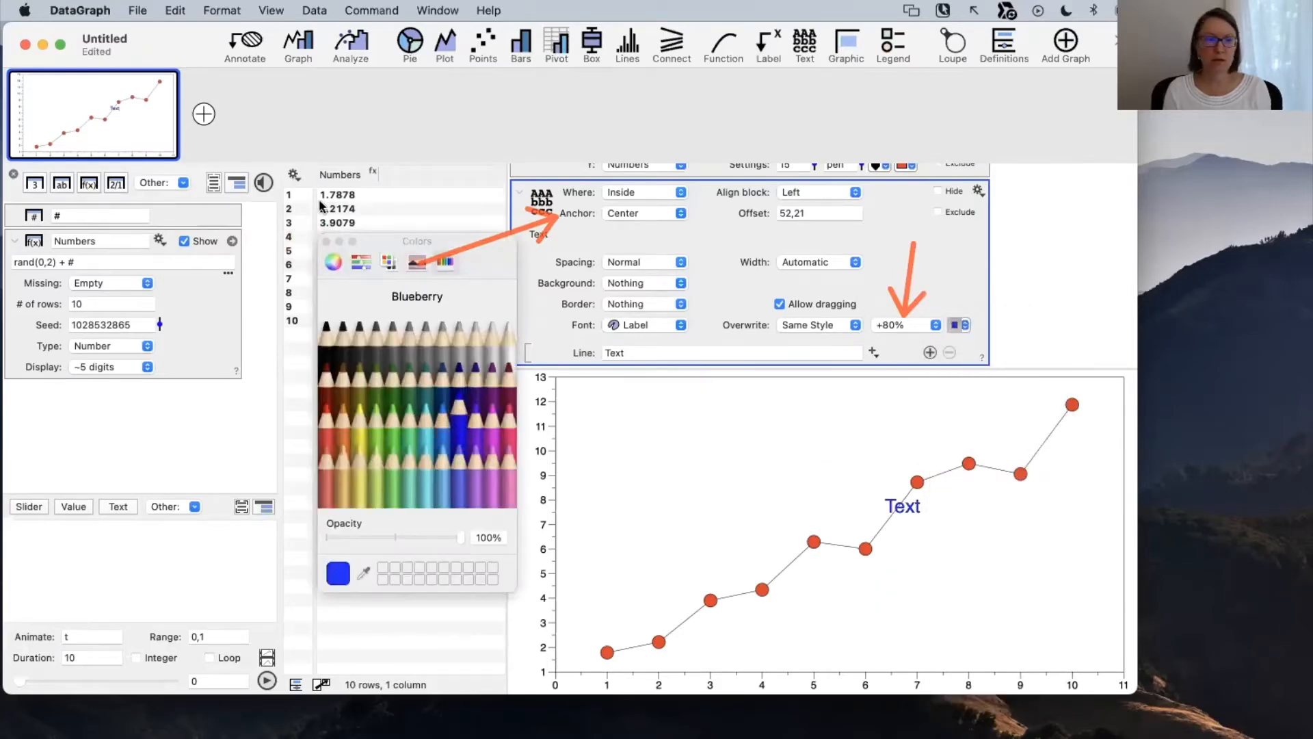
left_click(327, 241)
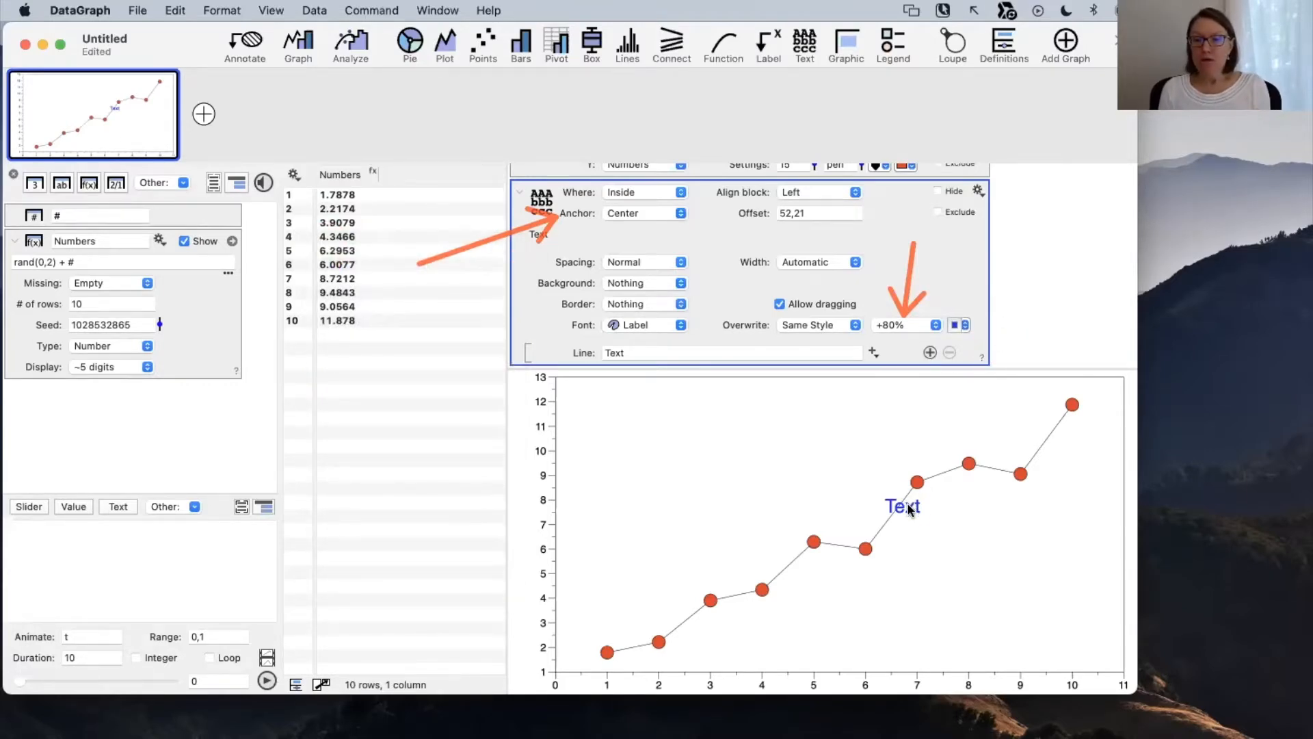
Reset the text's offset to 0,0 with its anchor kept at Center.
mouse_move(908, 506)
left_mouse_down()
mouse_move(973, 507)
mouse_move(915, 521)
left_mouse_up()
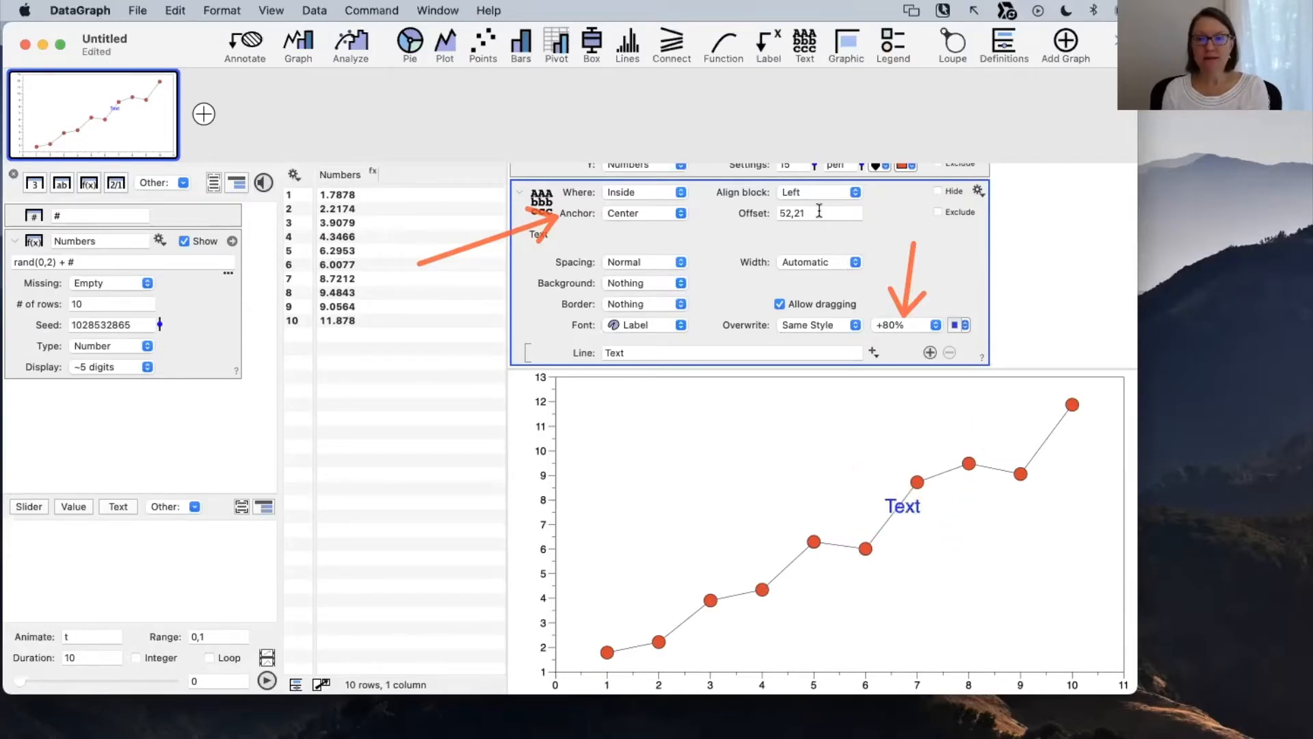
left_click(730, 214)
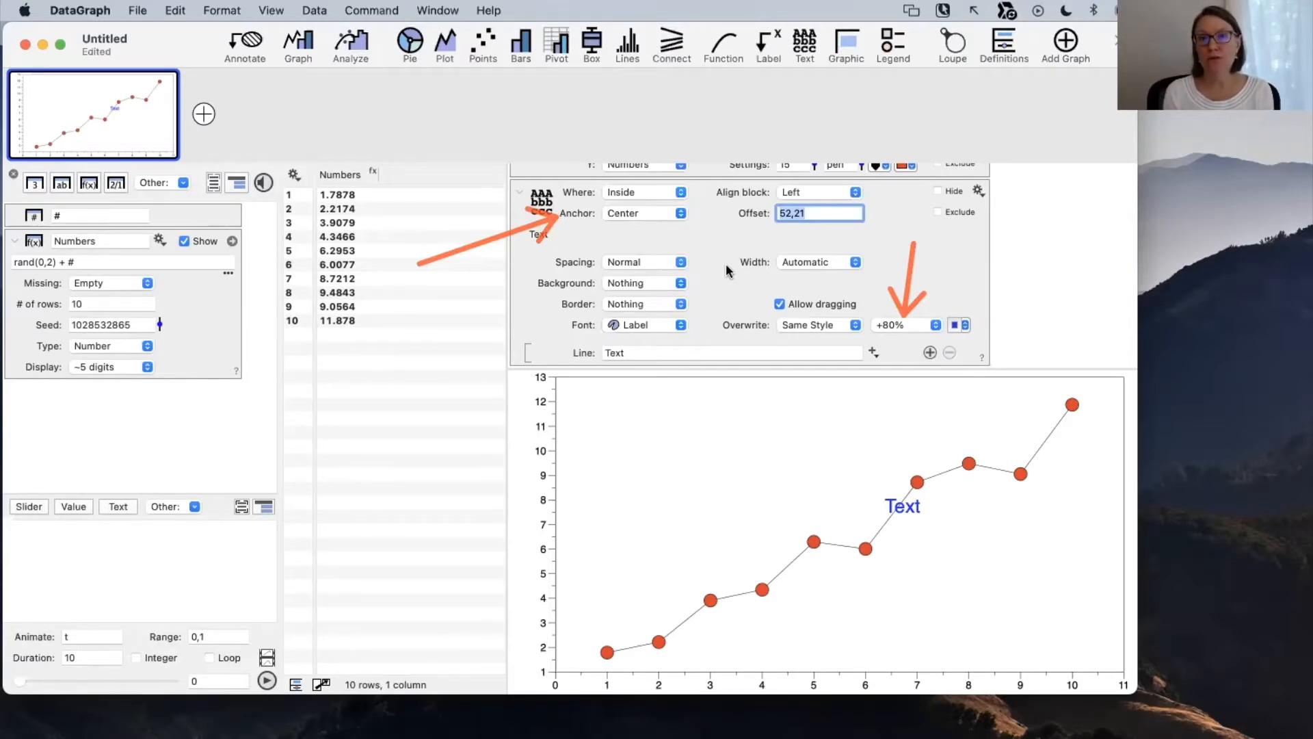
type("0,0")
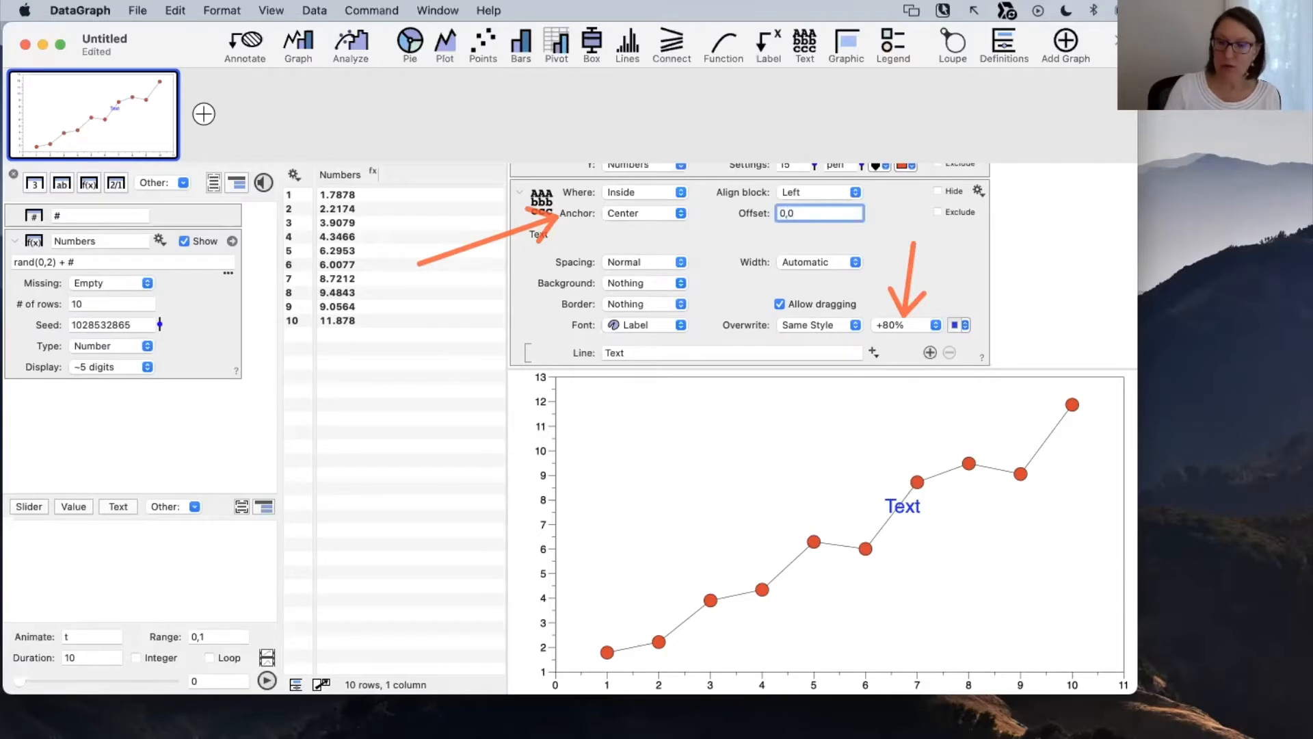
key("Return")
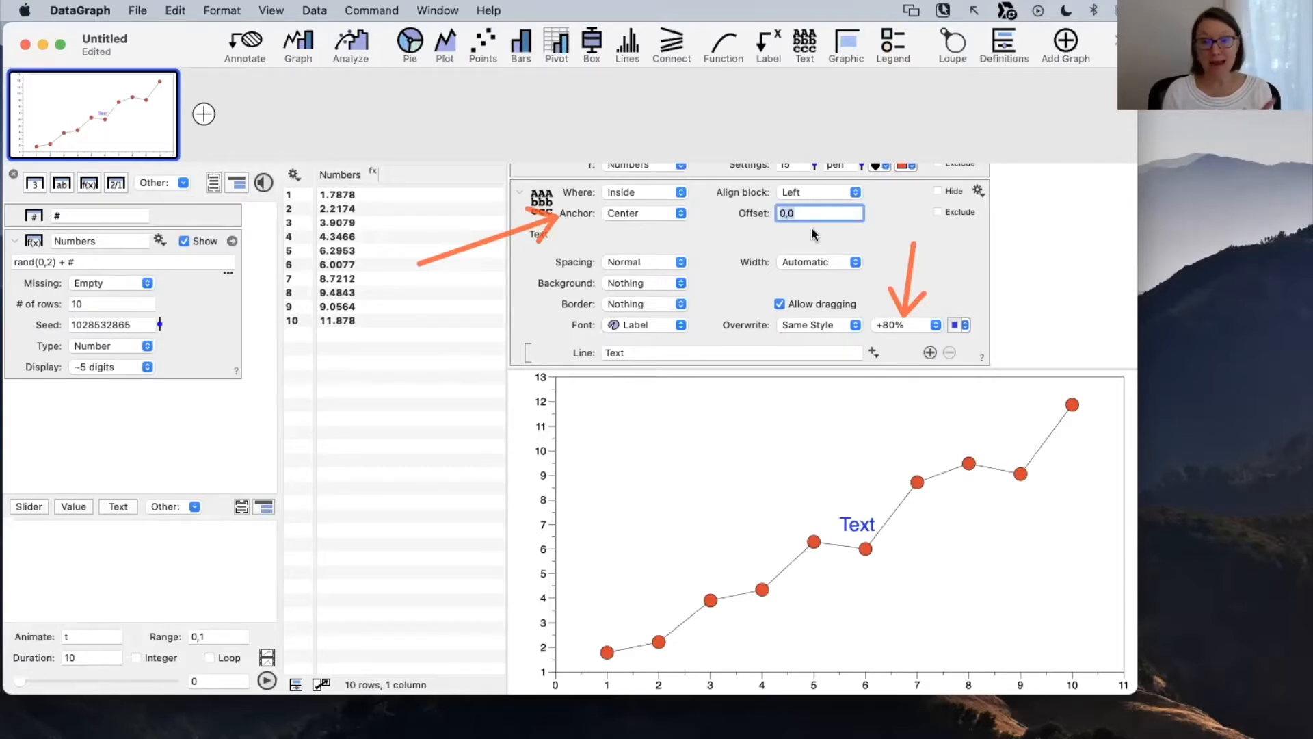
Set the text's block alignment to Center and select the label in the graph.
left_click(815, 192)
left_click(814, 209)
left_click(958, 558)
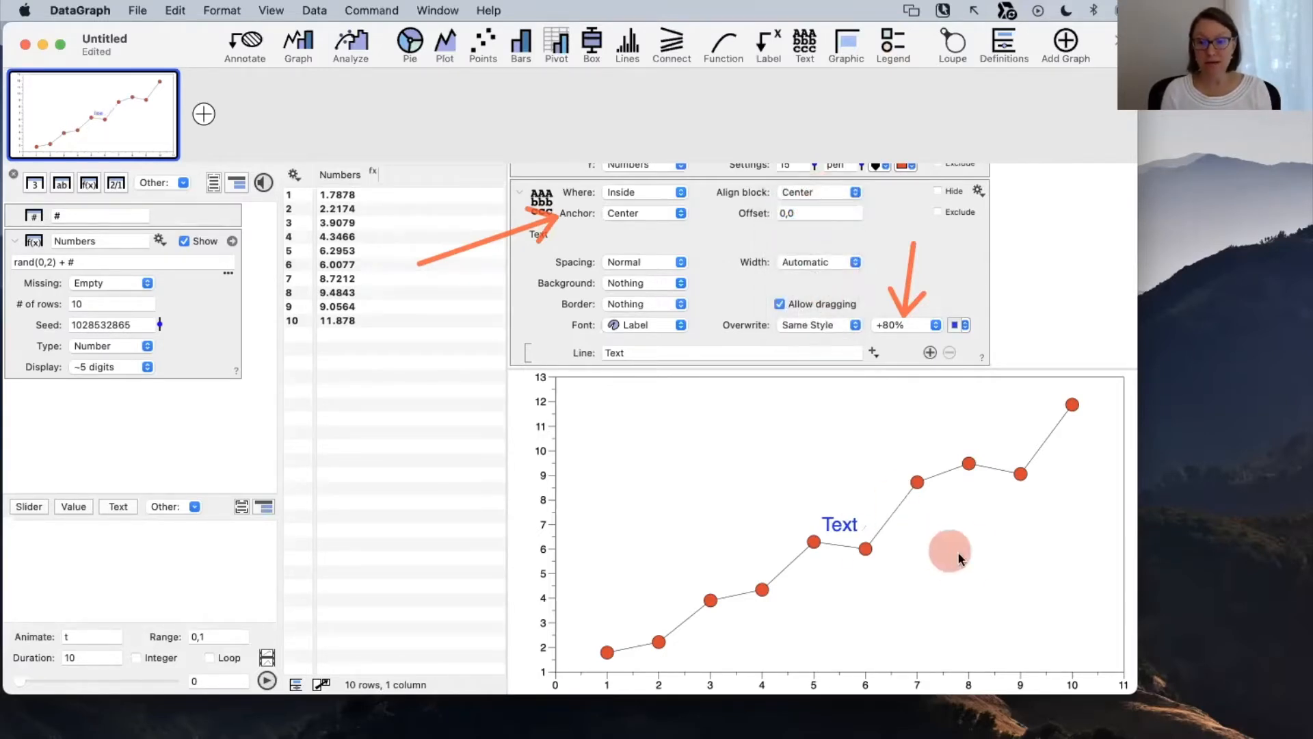
left_click(842, 525)
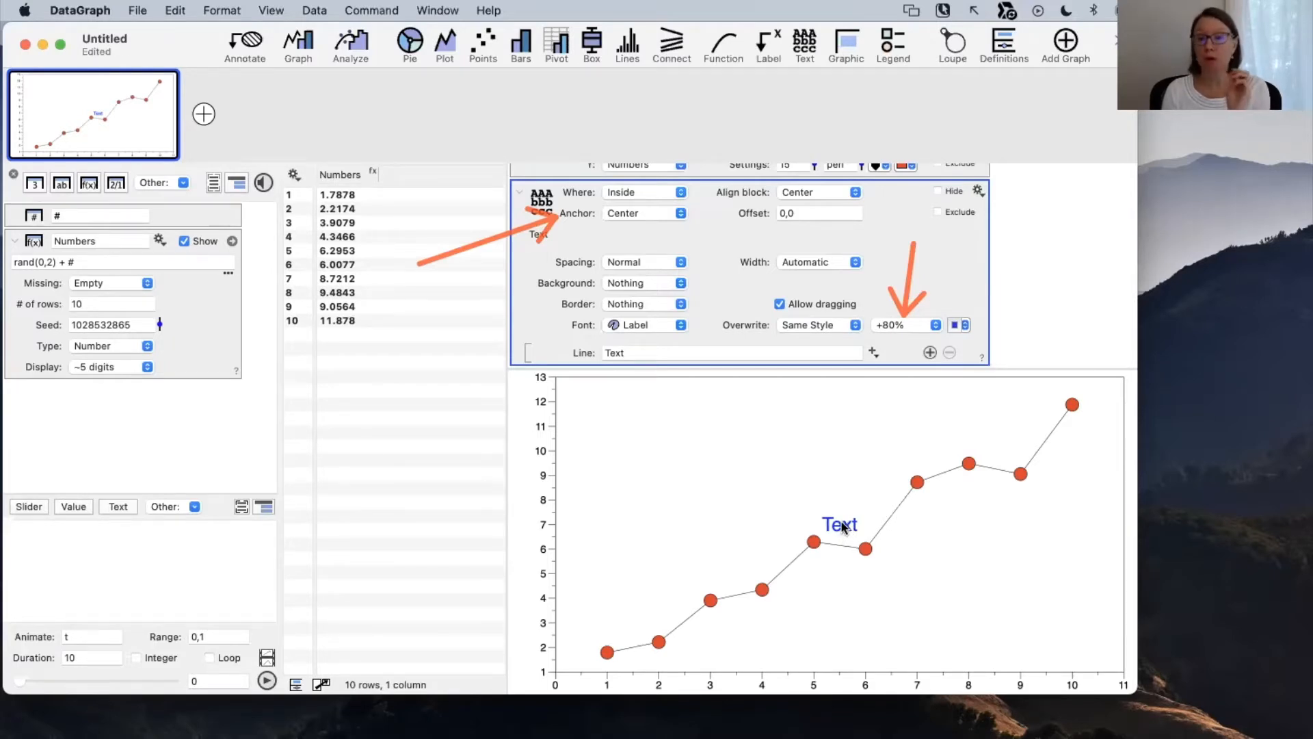
Nudge the text to an offset of about -6,2 and return the offset to 0,0.
mouse_move(844, 526)
left_mouse_down()
mouse_move(704, 518)
mouse_move(864, 524)
mouse_move(832, 521)
left_mouse_up()
left_click(734, 213)
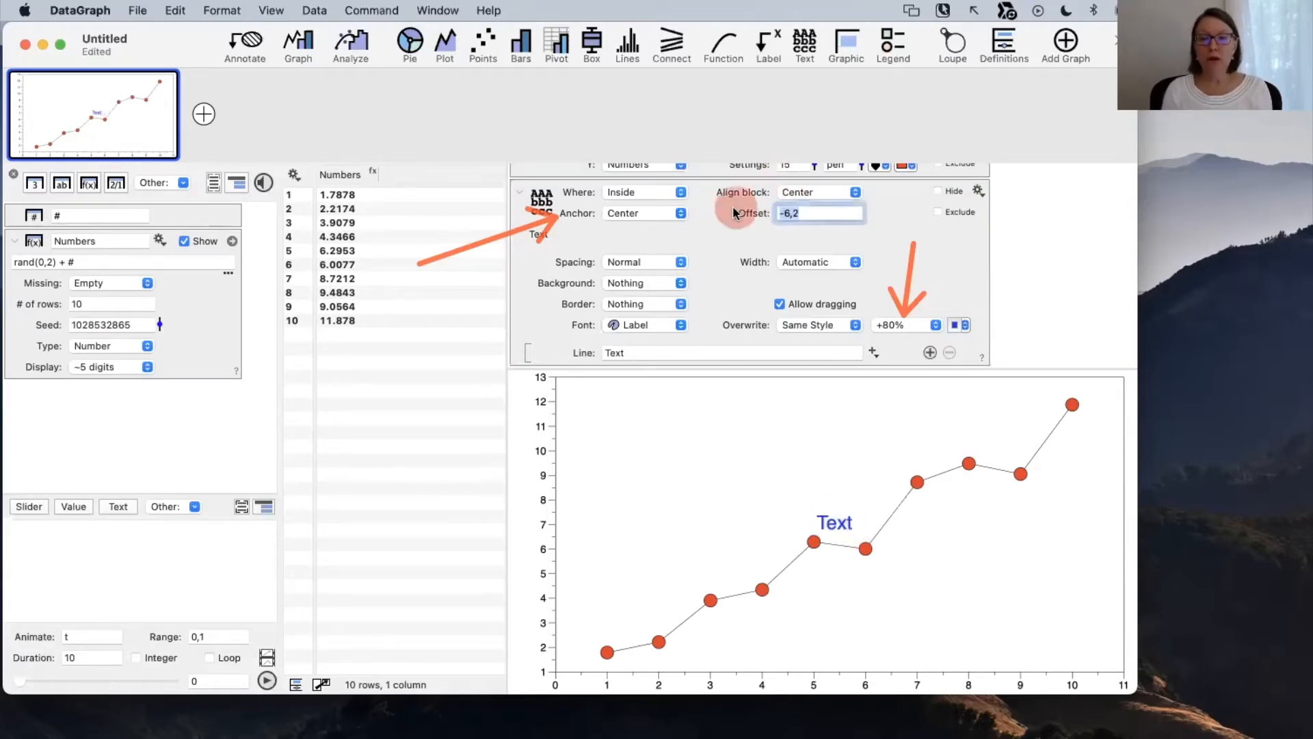
type("0,0")
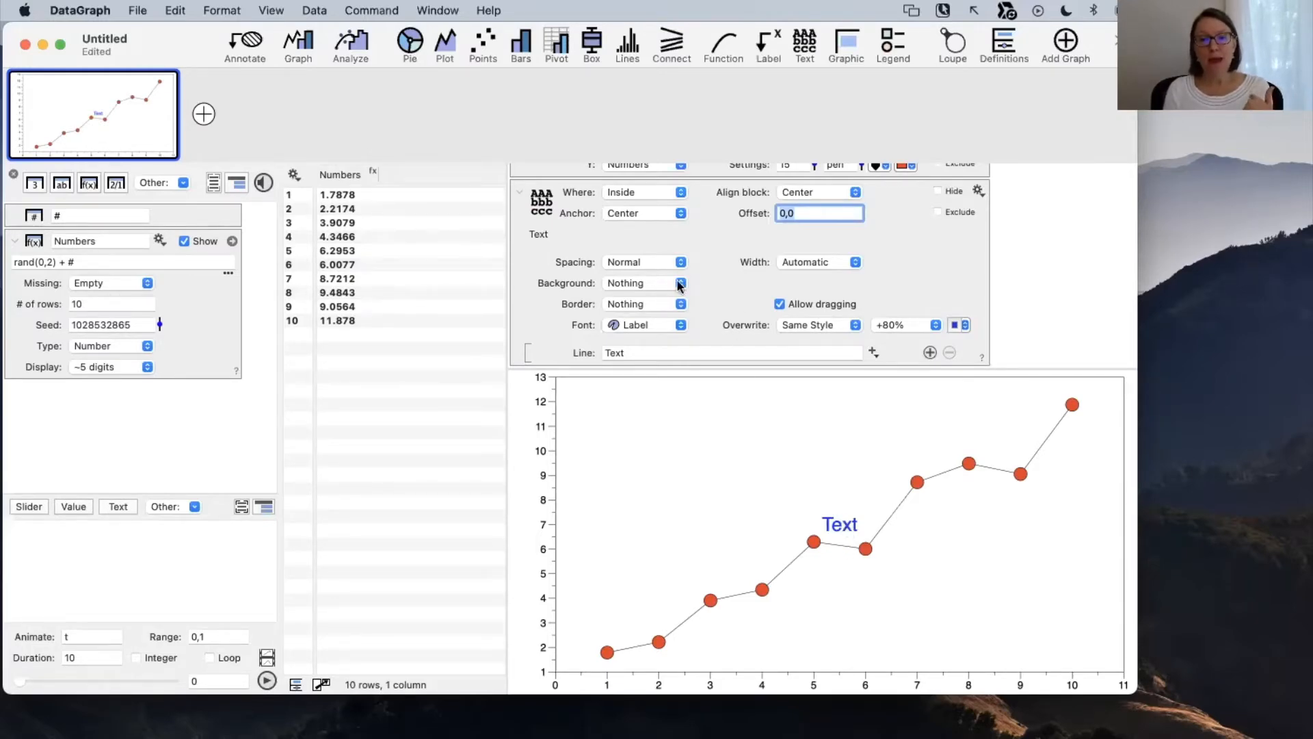
Anchor the text at Upper Left and move the label inward to an offset of about 39,12.
left_click(643, 211)
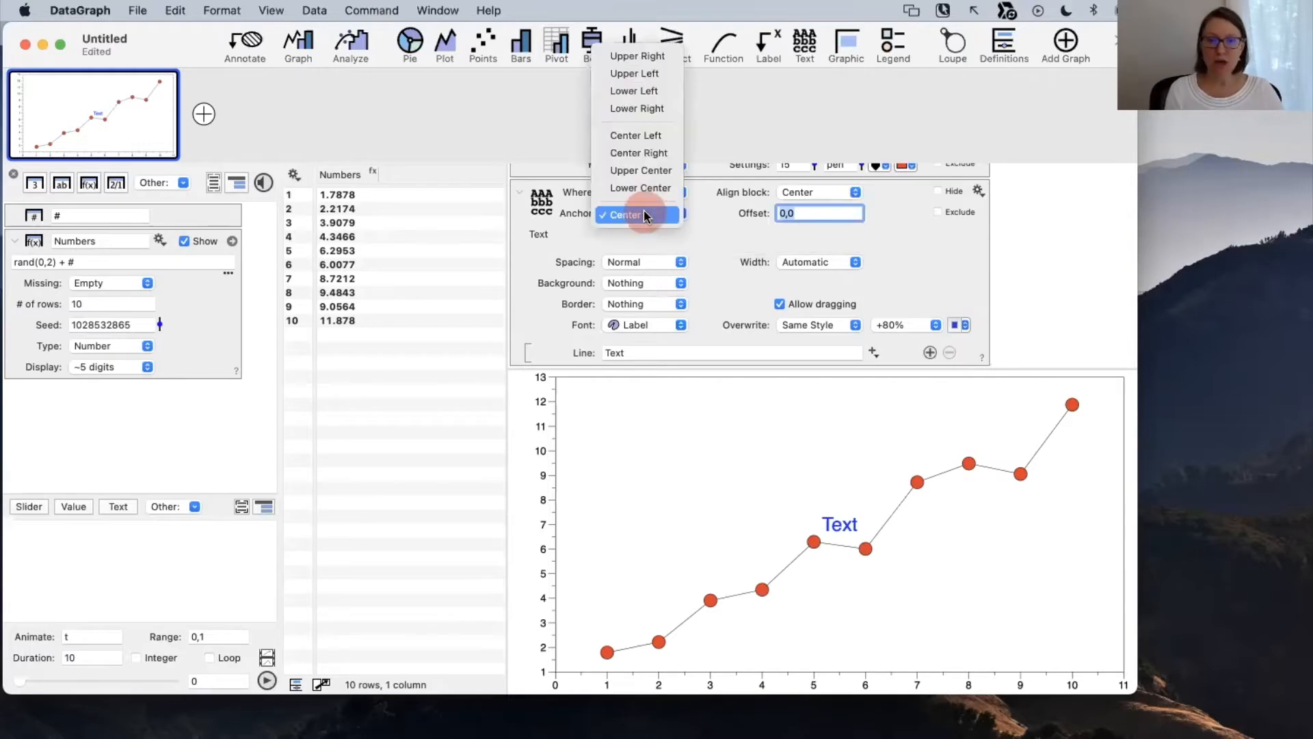
left_click(634, 74)
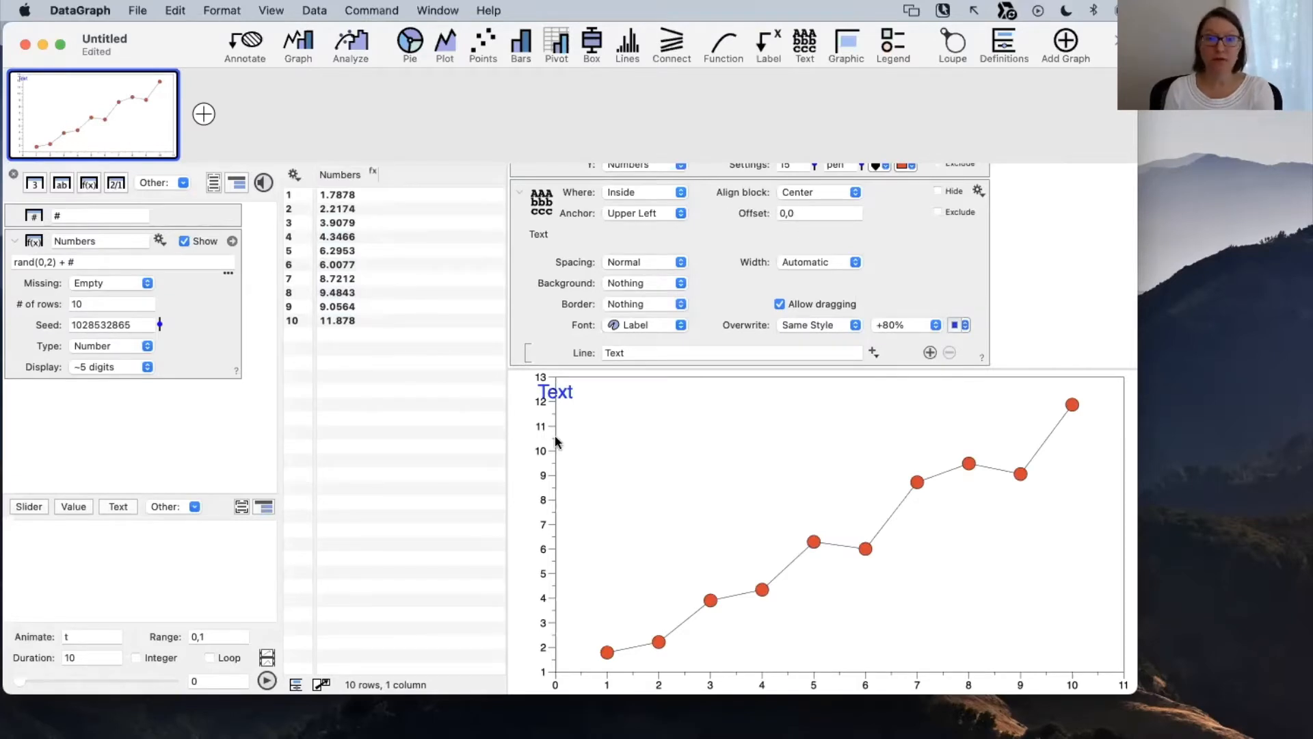
left_click(555, 395)
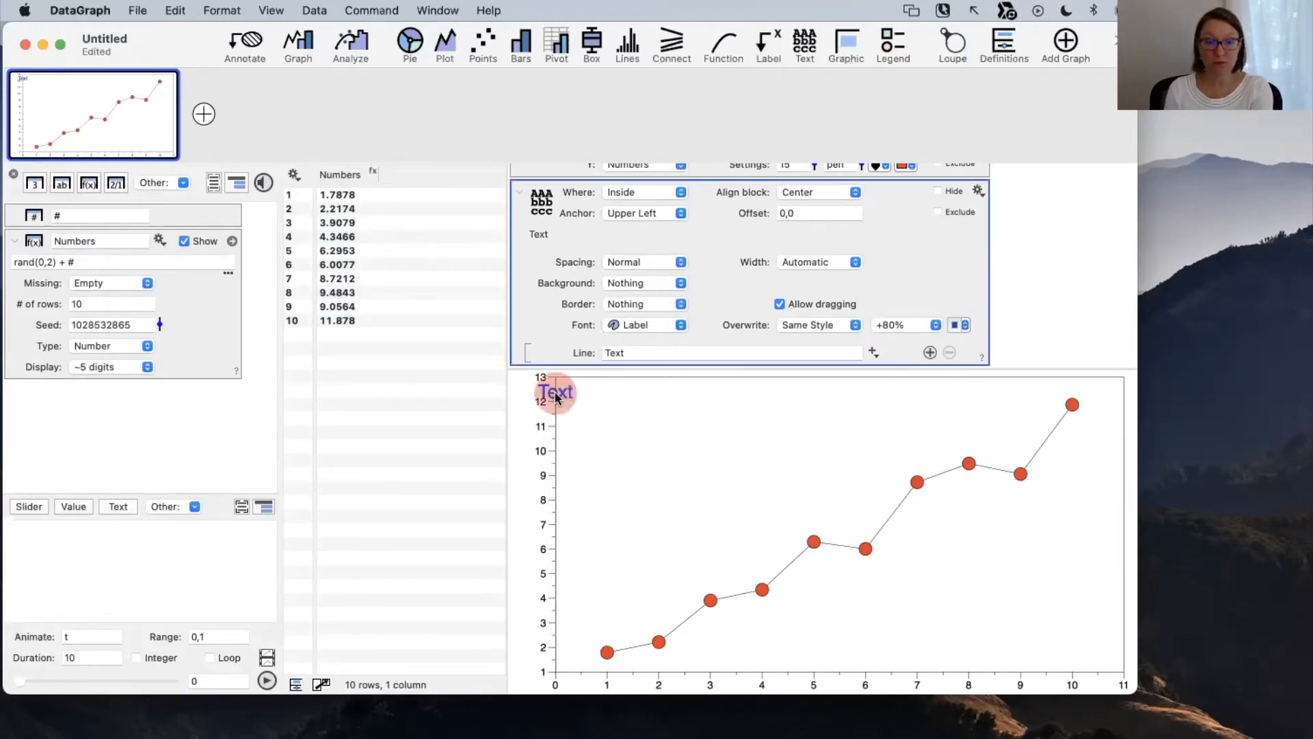
left_click_drag(555, 395, 589, 402)
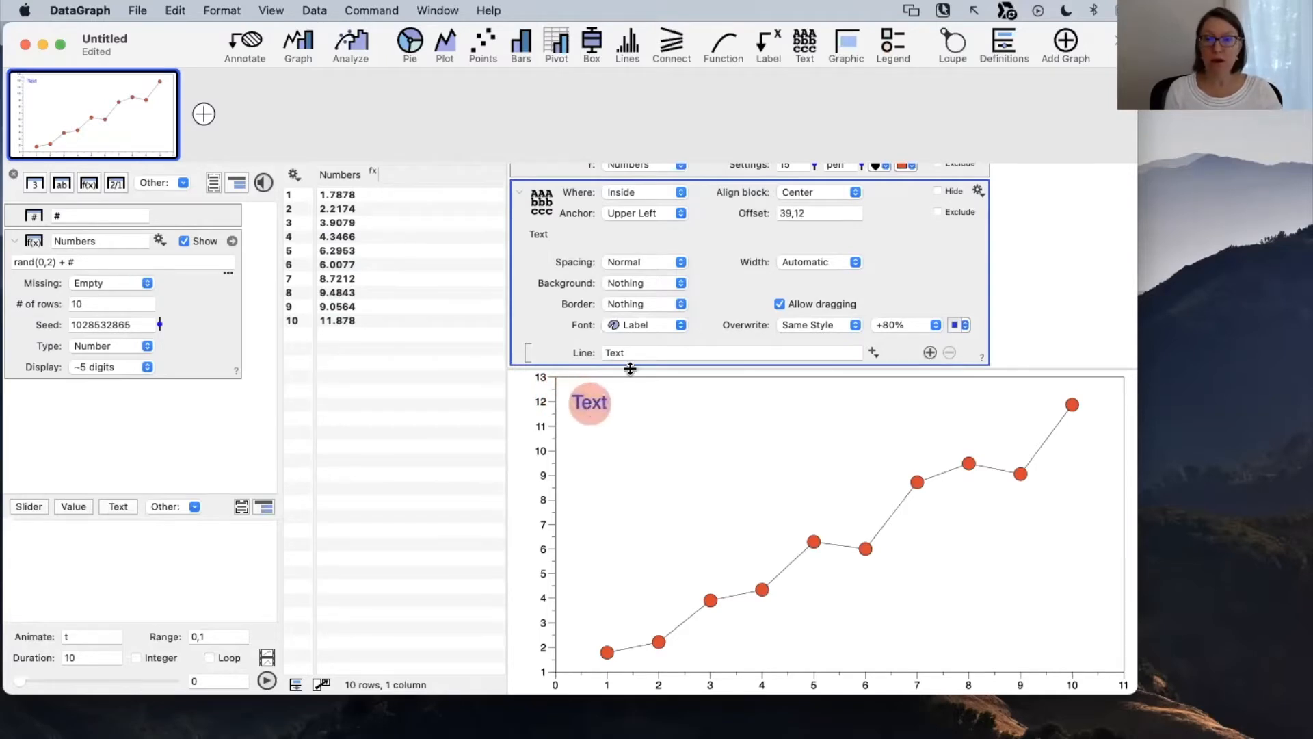
Set the offset of the Upper Left anchored text to 20,20.
left_click(860, 216)
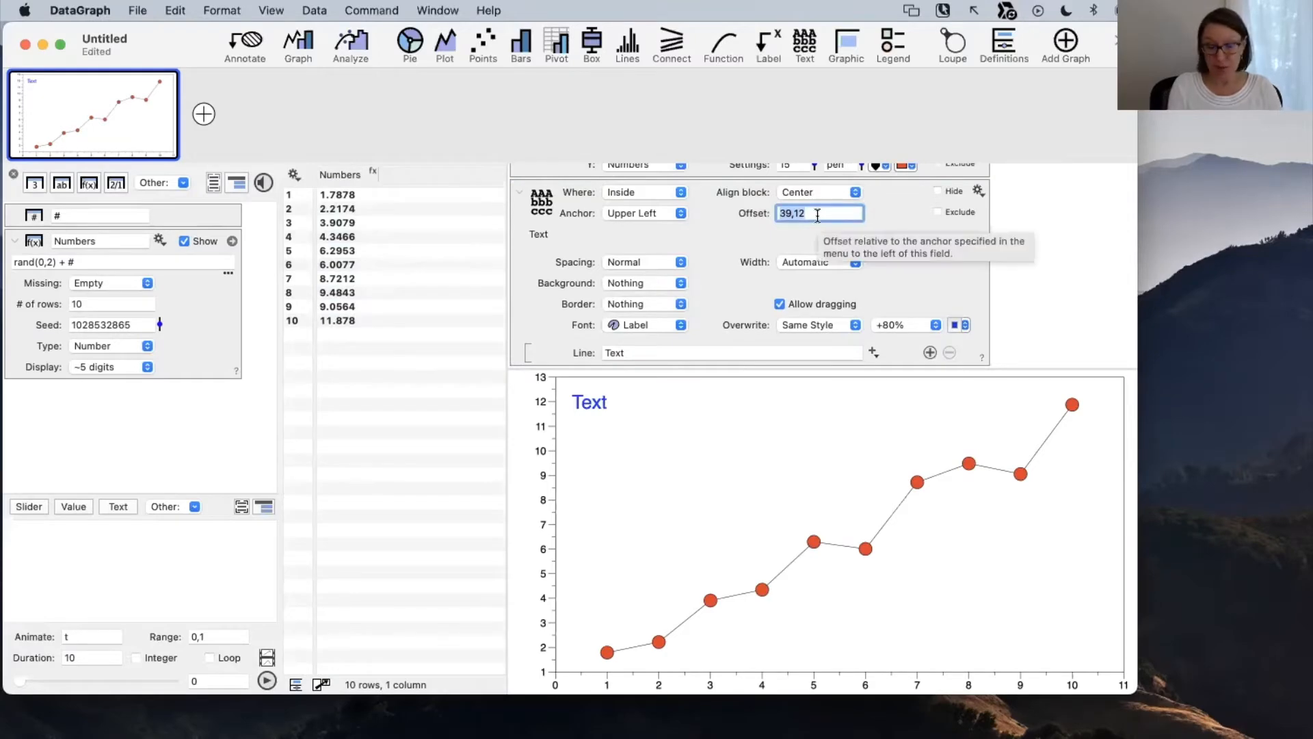
type("20,20")
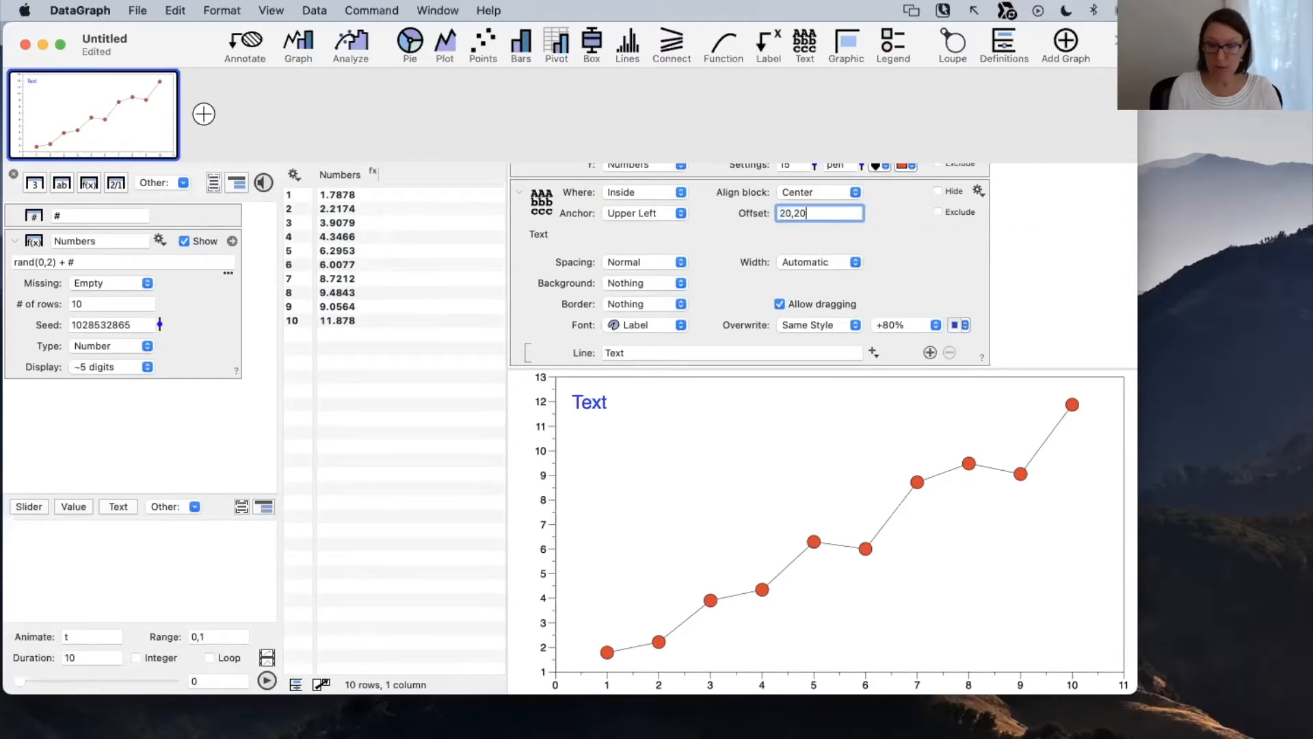
key("Return")
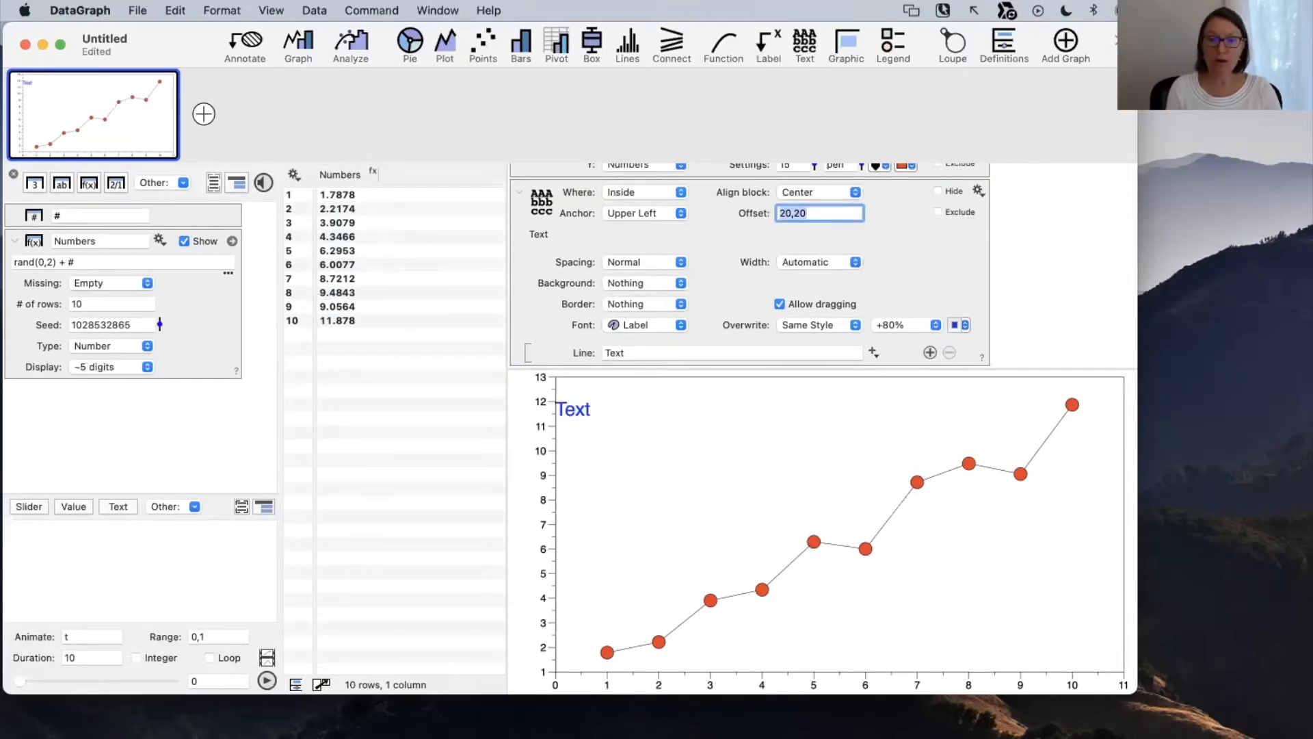
Set the text's block alignment to Left and widen the graph area slightly.
left_click(578, 411)
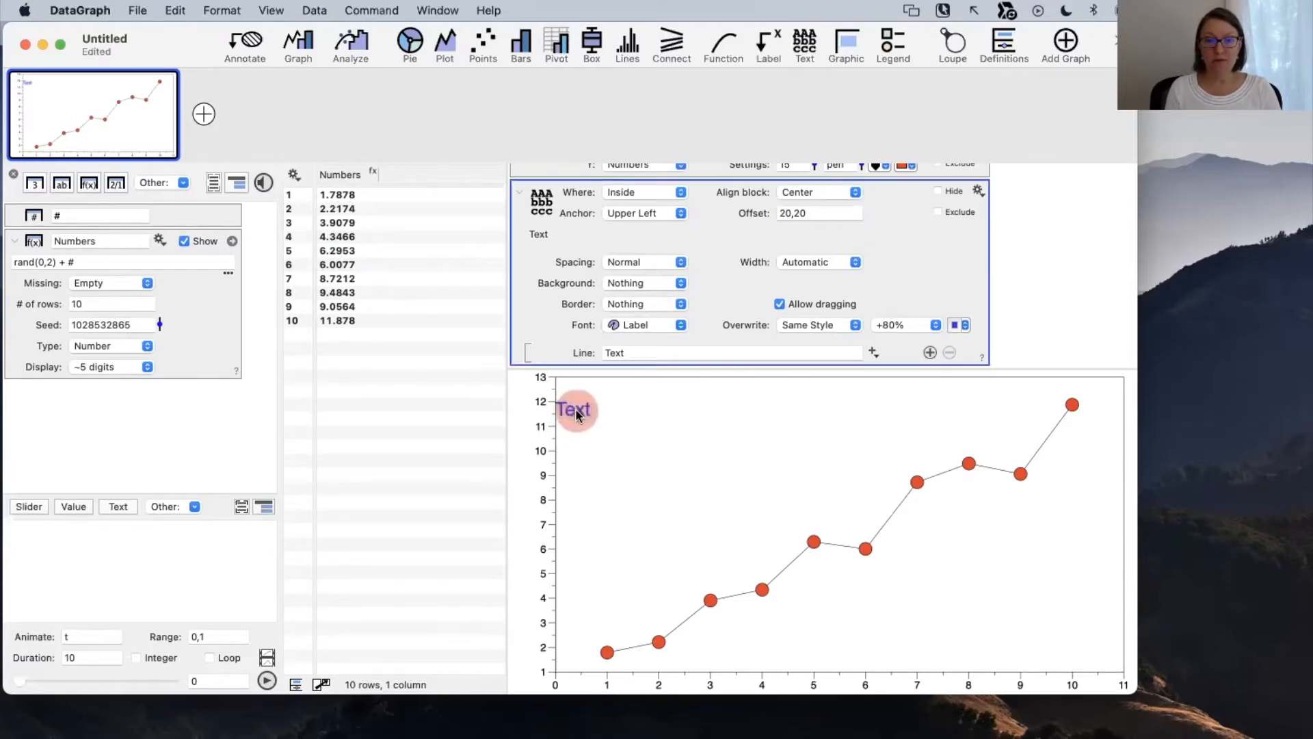
left_click(805, 195)
left_click(795, 178)
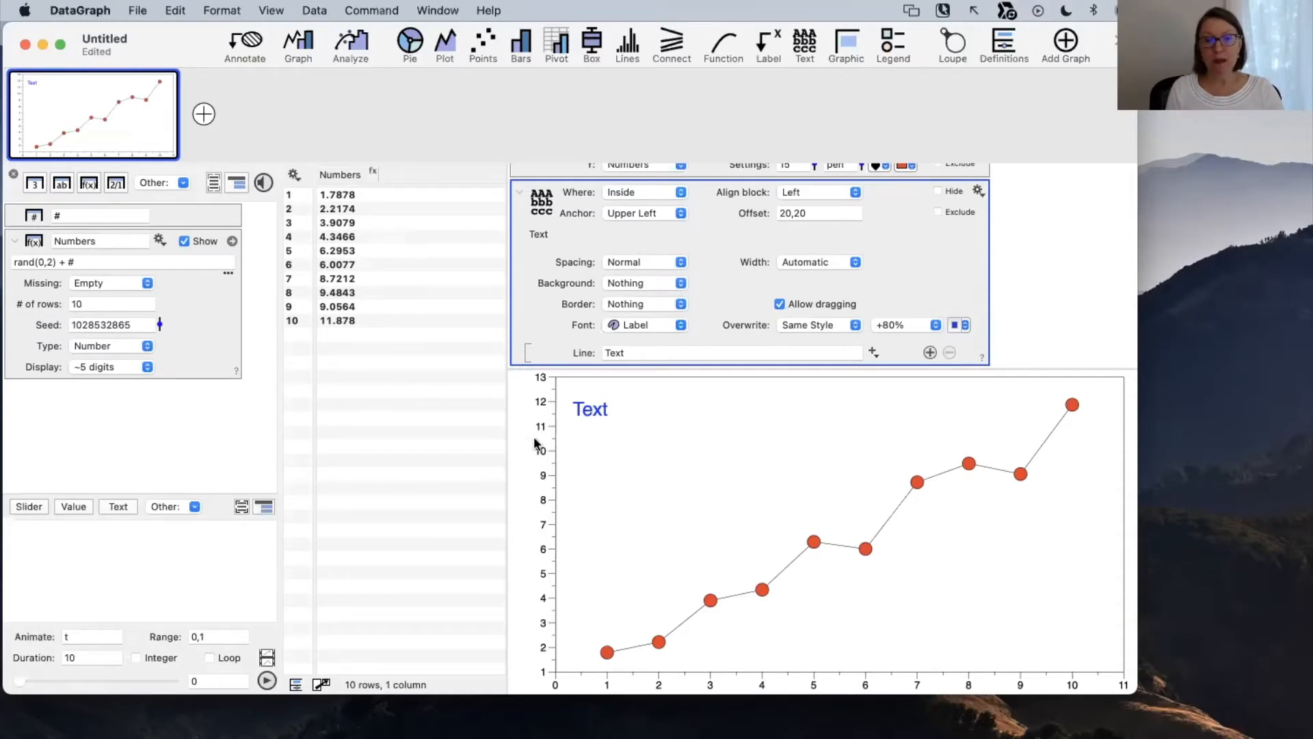
left_click_drag(506, 440, 493, 386)
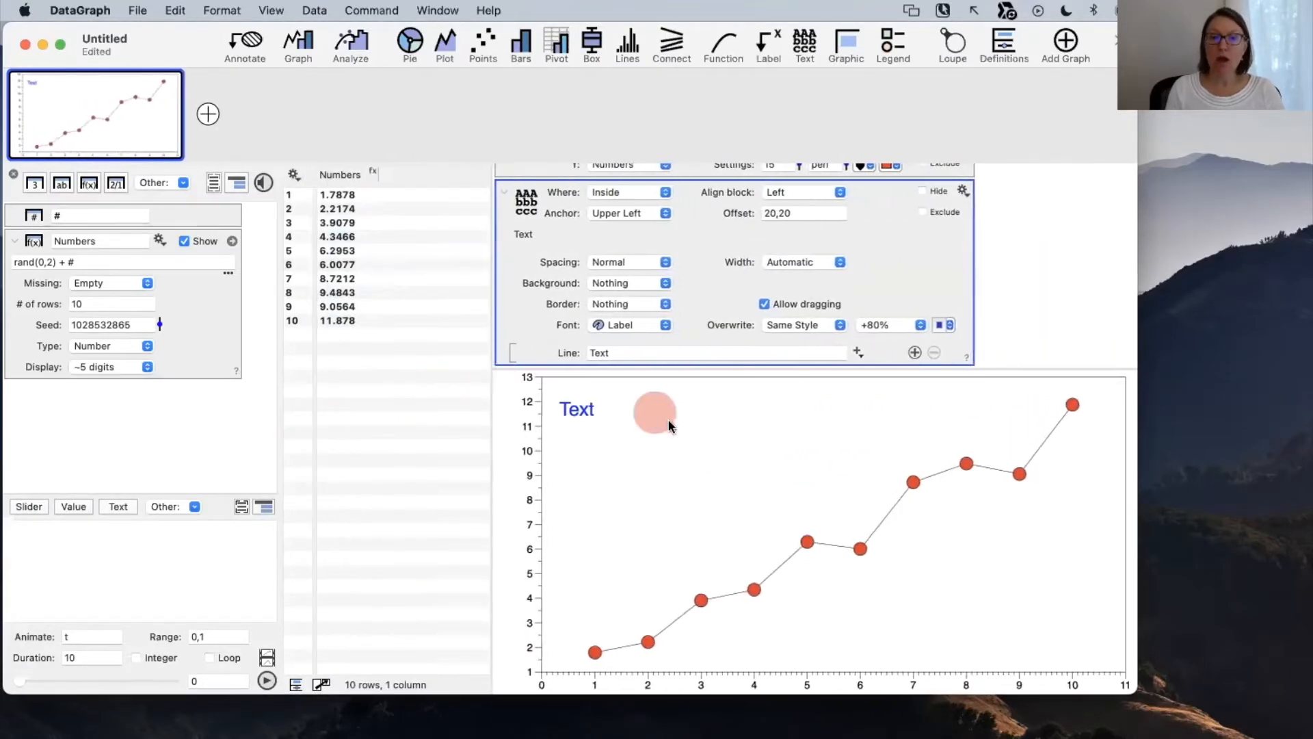
Anchor the text at Upper Right and move the label across to the graph's upper-left corner, an offset of about 644,20.
left_click(630, 212)
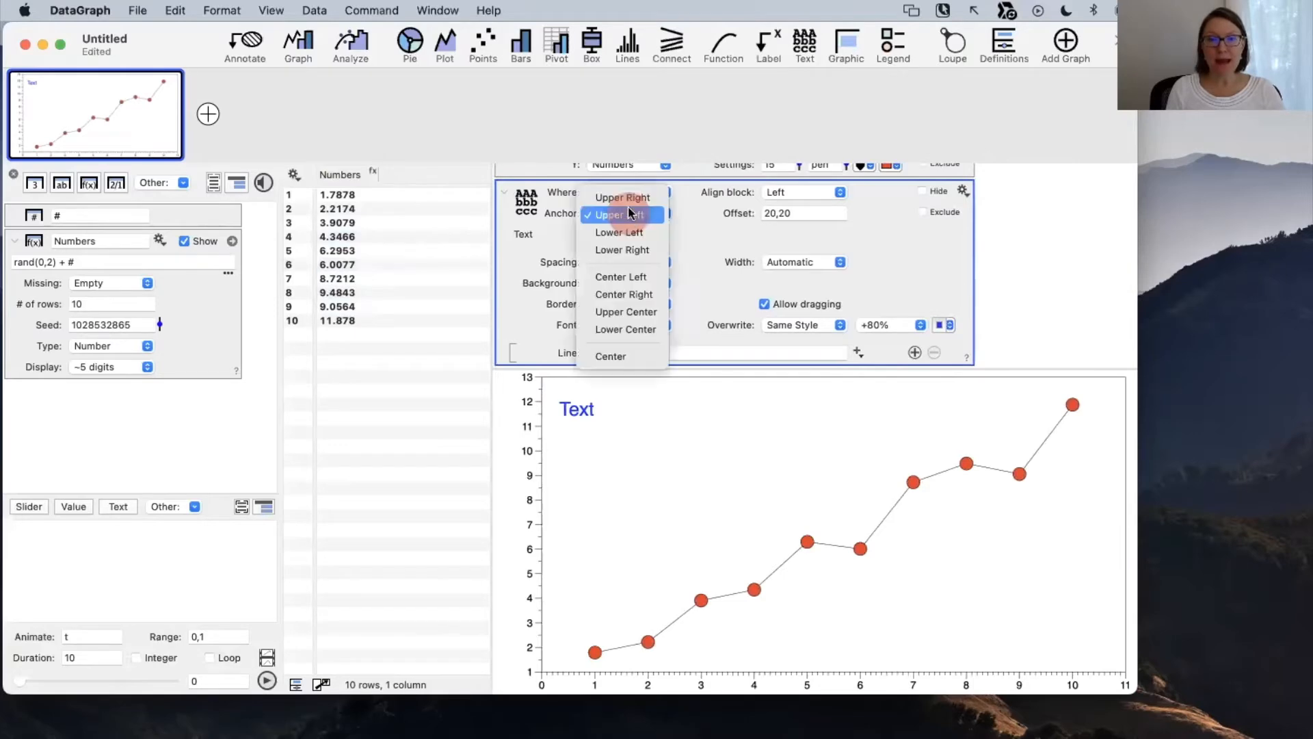
left_click(622, 197)
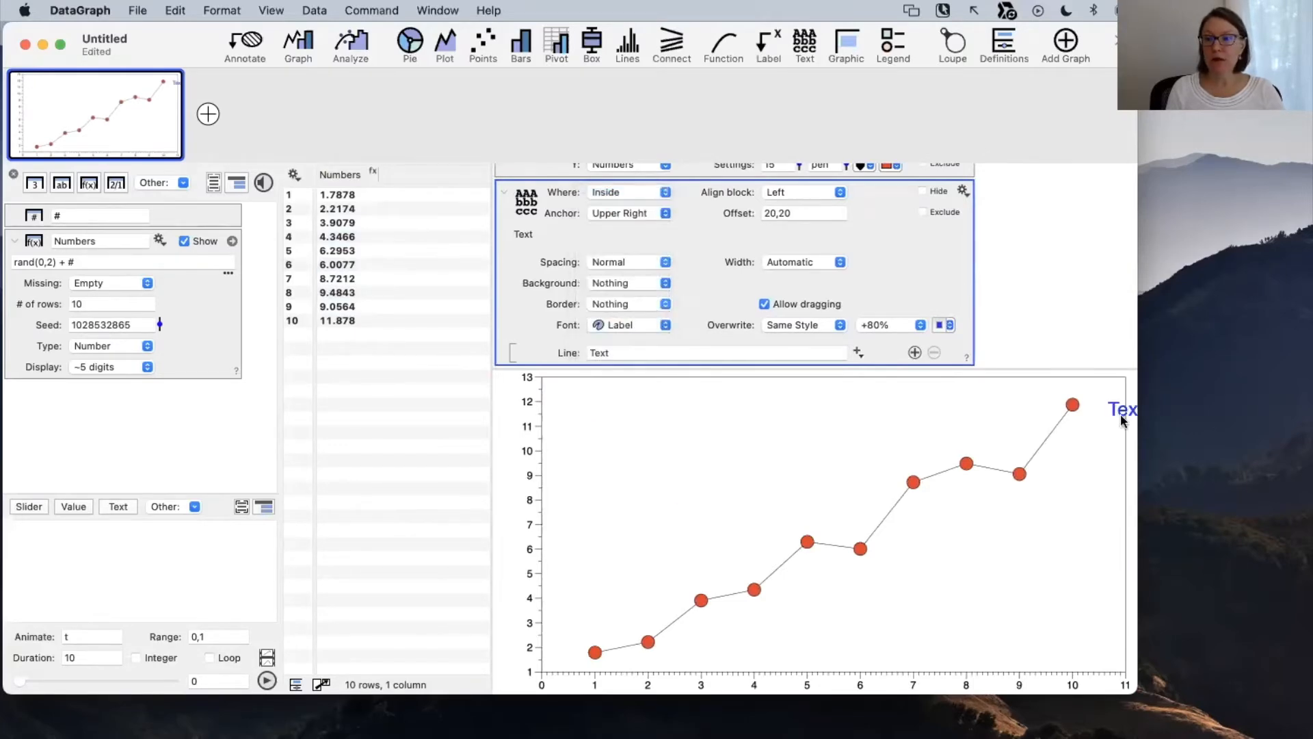
left_click_drag(1121, 420, 586, 409)
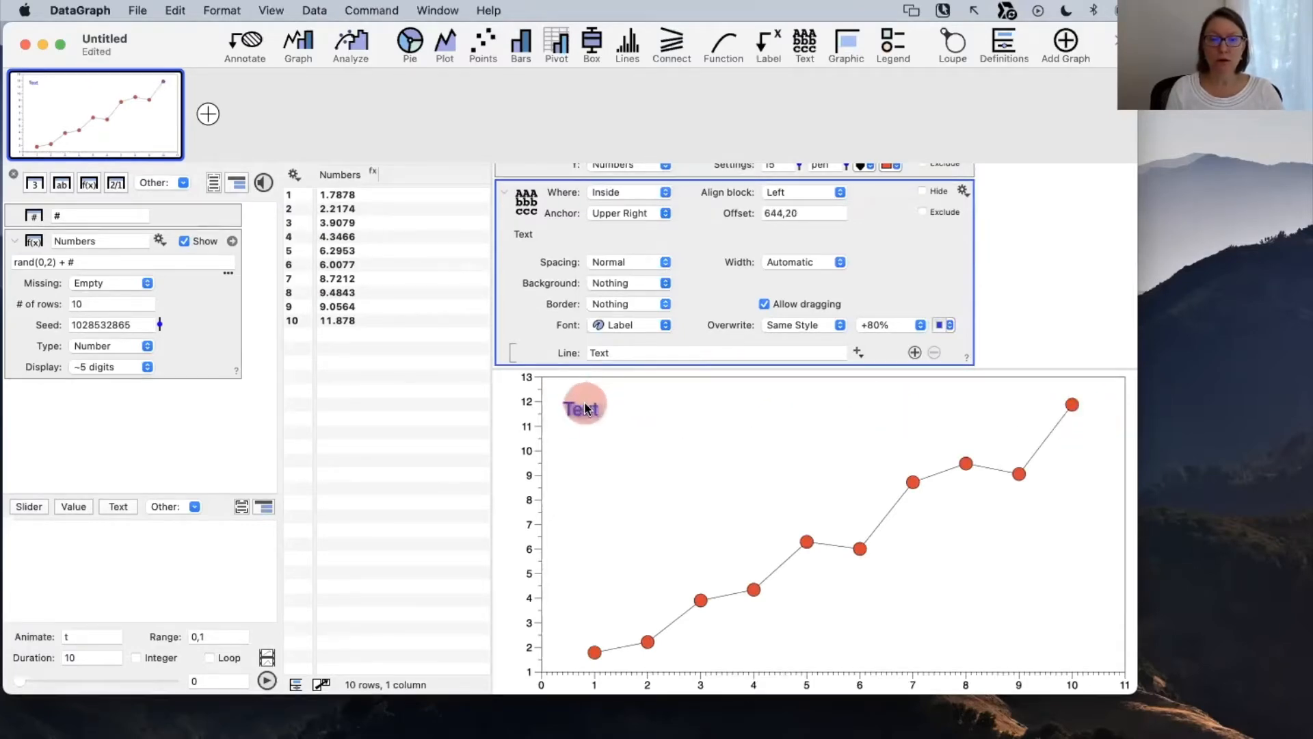
Widen the graph area further and move the text down to an offset of about 644,39.
left_click_drag(492, 440, 461, 393)
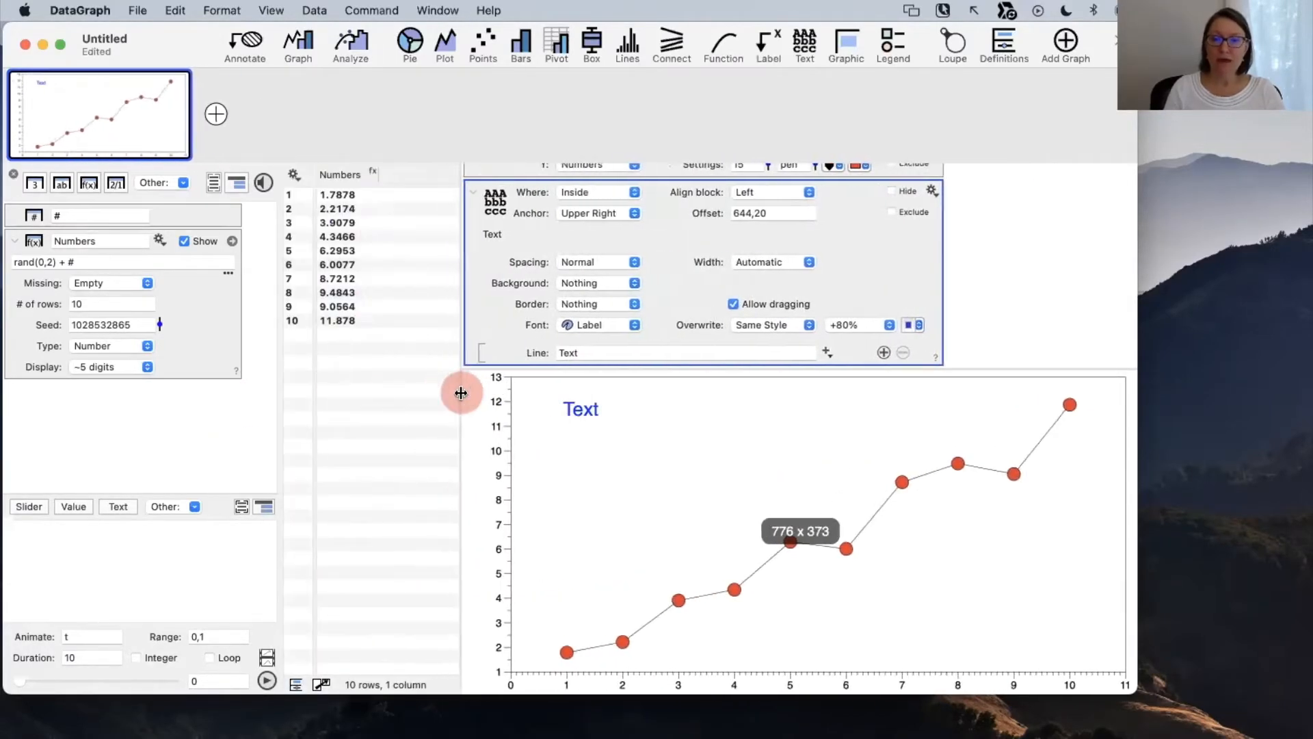
scroll(1113, 395, "up", 1)
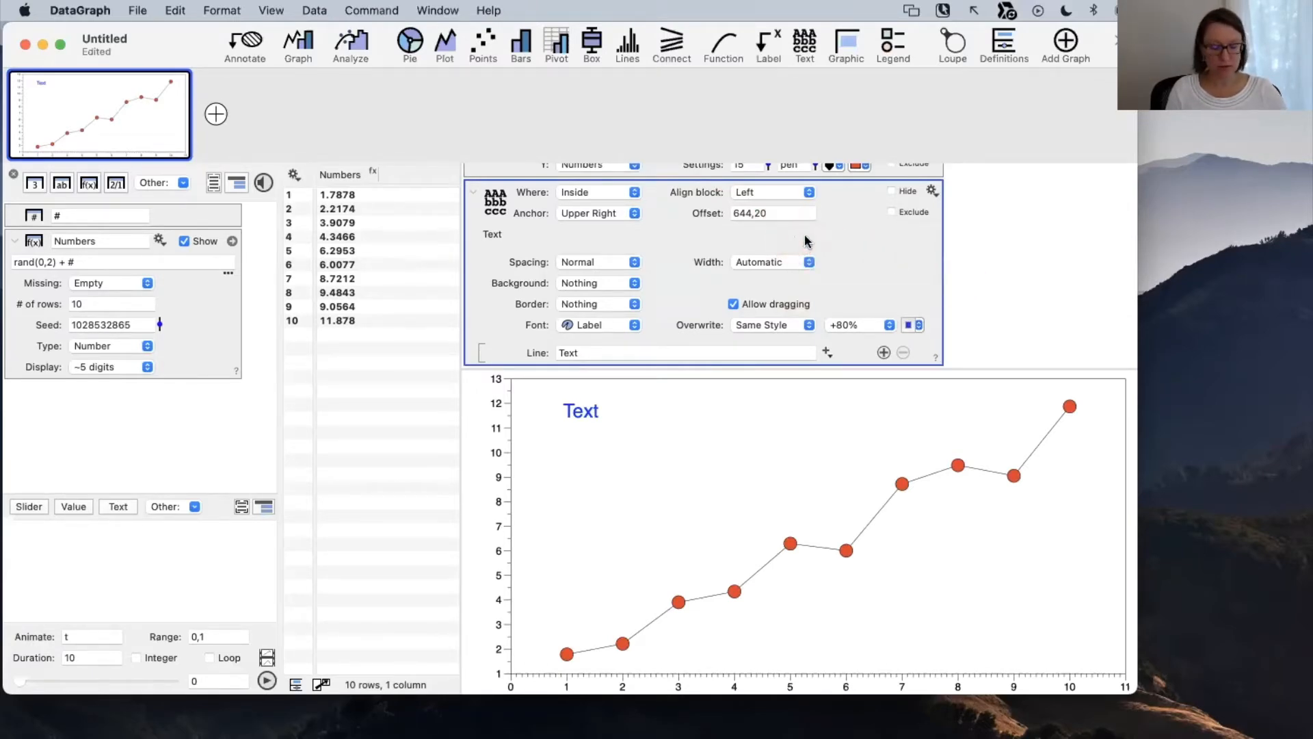
mouse_move(915, 268)
left_mouse_down()
mouse_move(759, 225)
mouse_move(779, 217)
left_mouse_up()
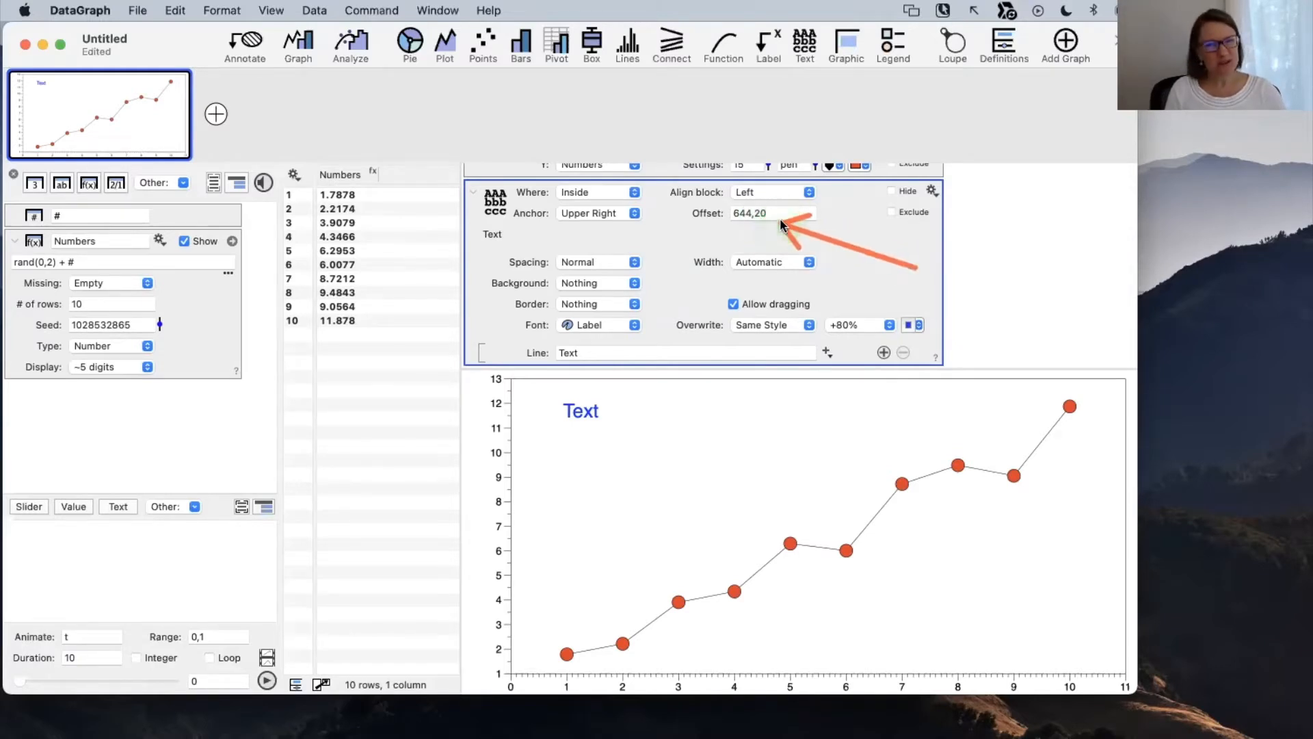
left_click_drag(582, 414, 581, 431)
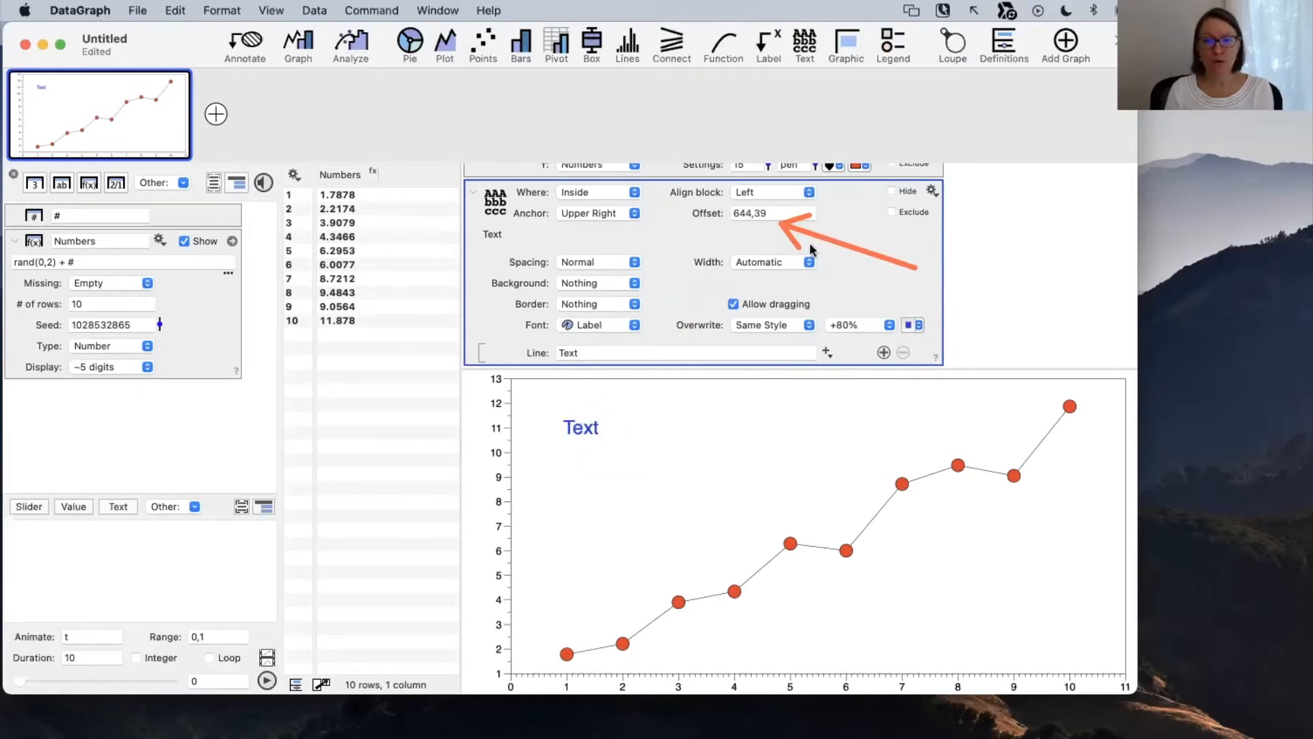
Set the text's offset to 20,20 and its anchor to Upper Left.
left_click_drag(777, 215, 683, 224)
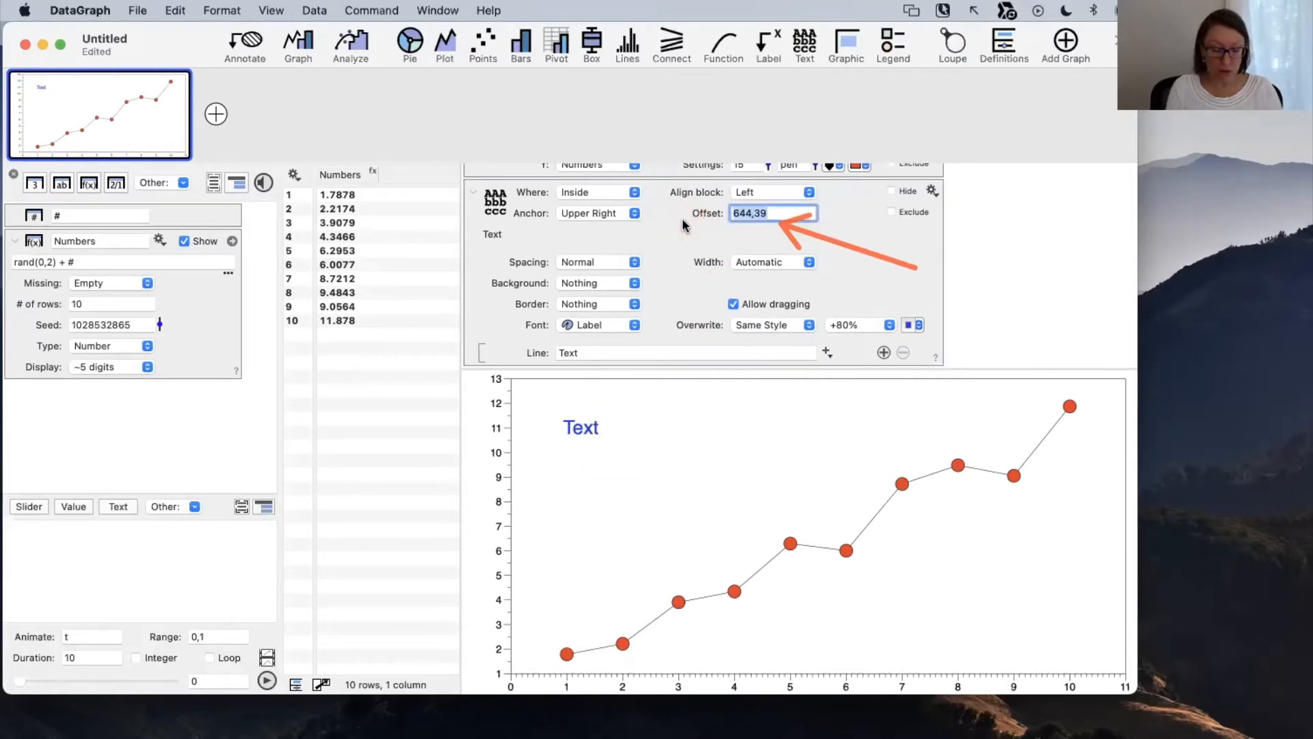
type("20,20")
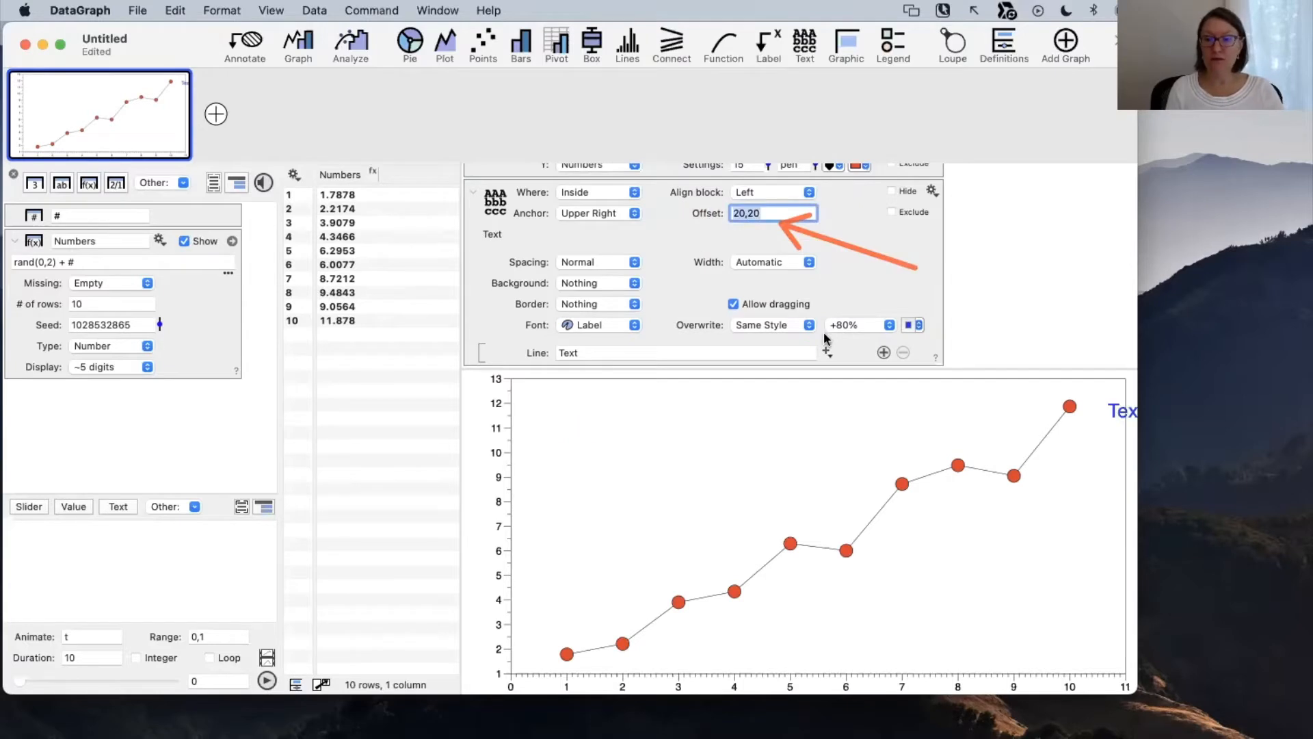
left_click(578, 217)
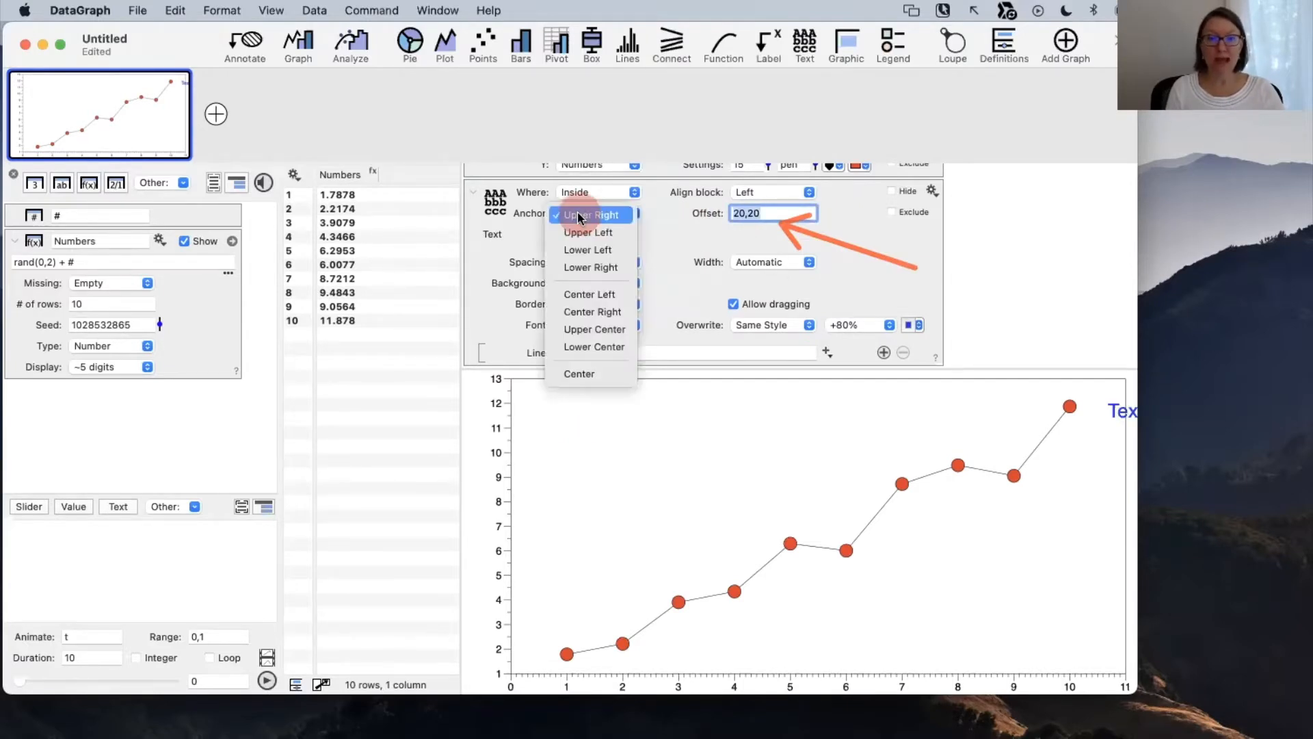
left_click(578, 232)
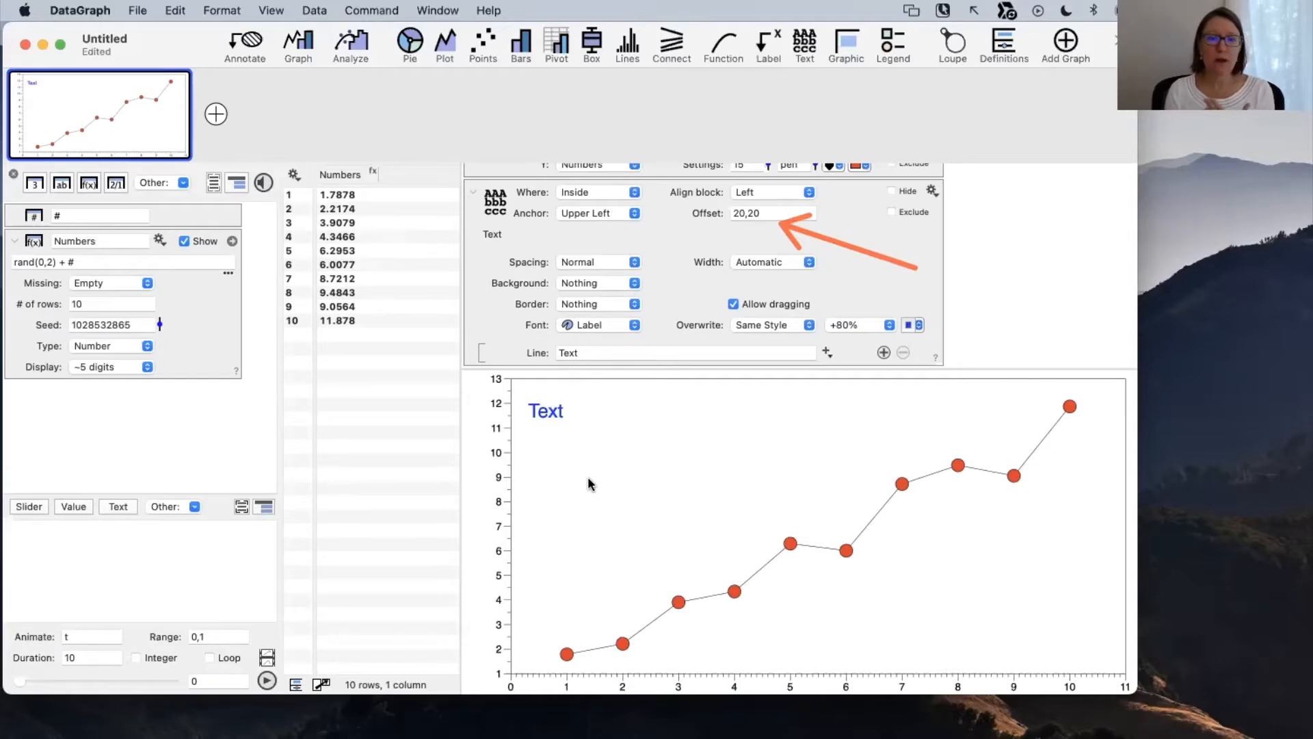
Narrow the graph area and nudge the text to an offset of about 22,18.
left_click_drag(459, 492, 602, 506)
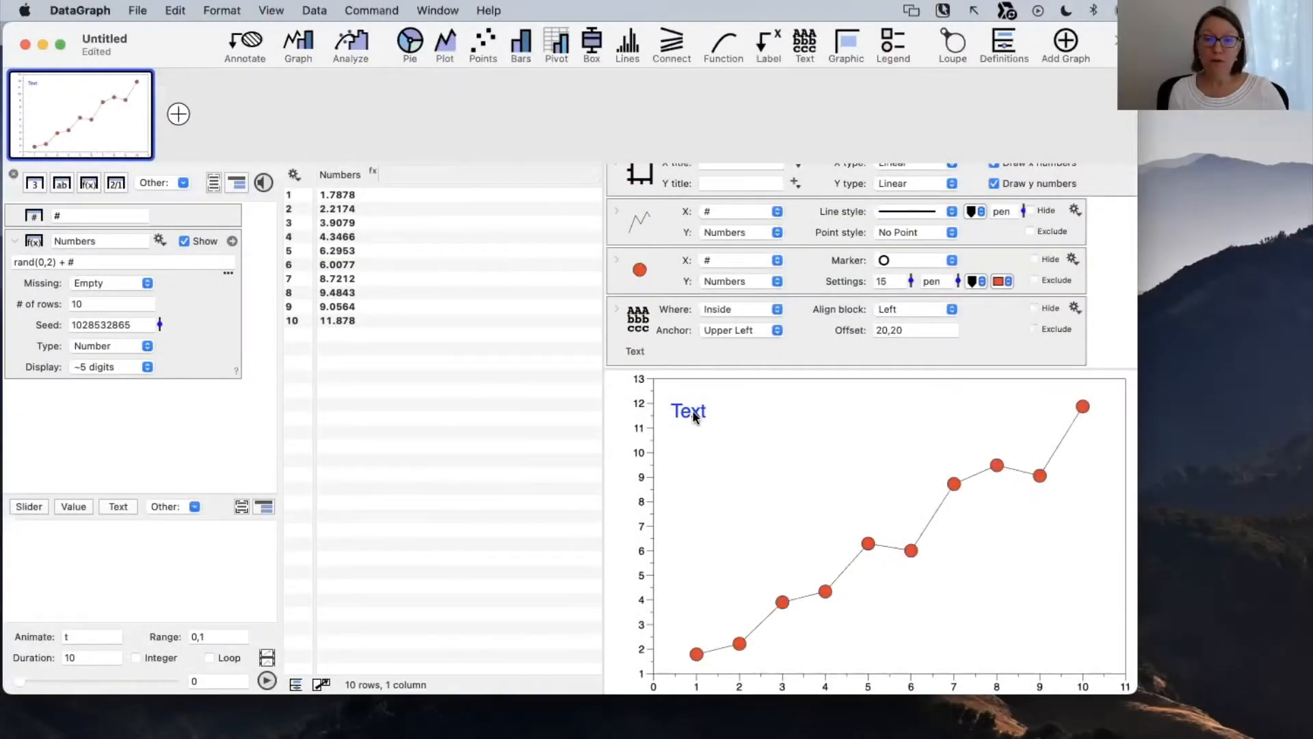
left_click(700, 414)
left_click_drag(700, 413, 694, 409)
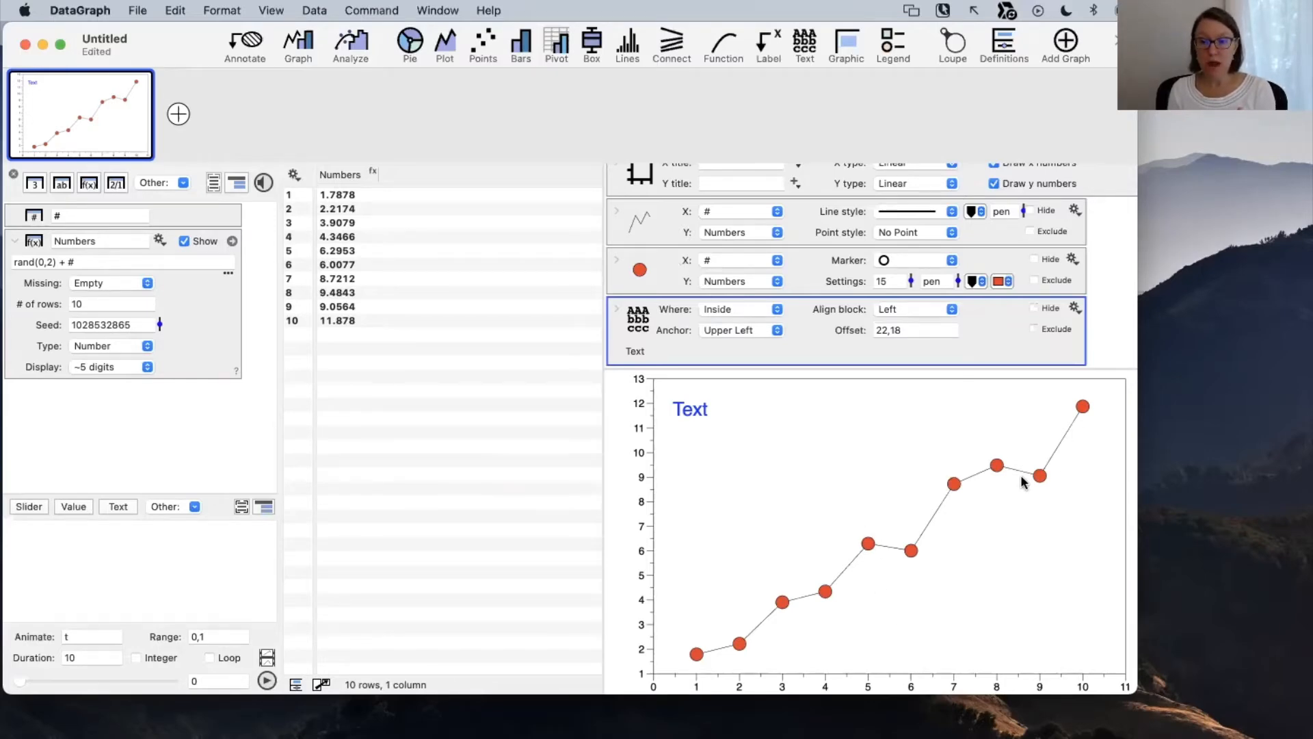
Expand the connected-line plot command's settings and enlarge the command area to examine its label options.
left_click(615, 211)
scroll(646, 308, "down", 2)
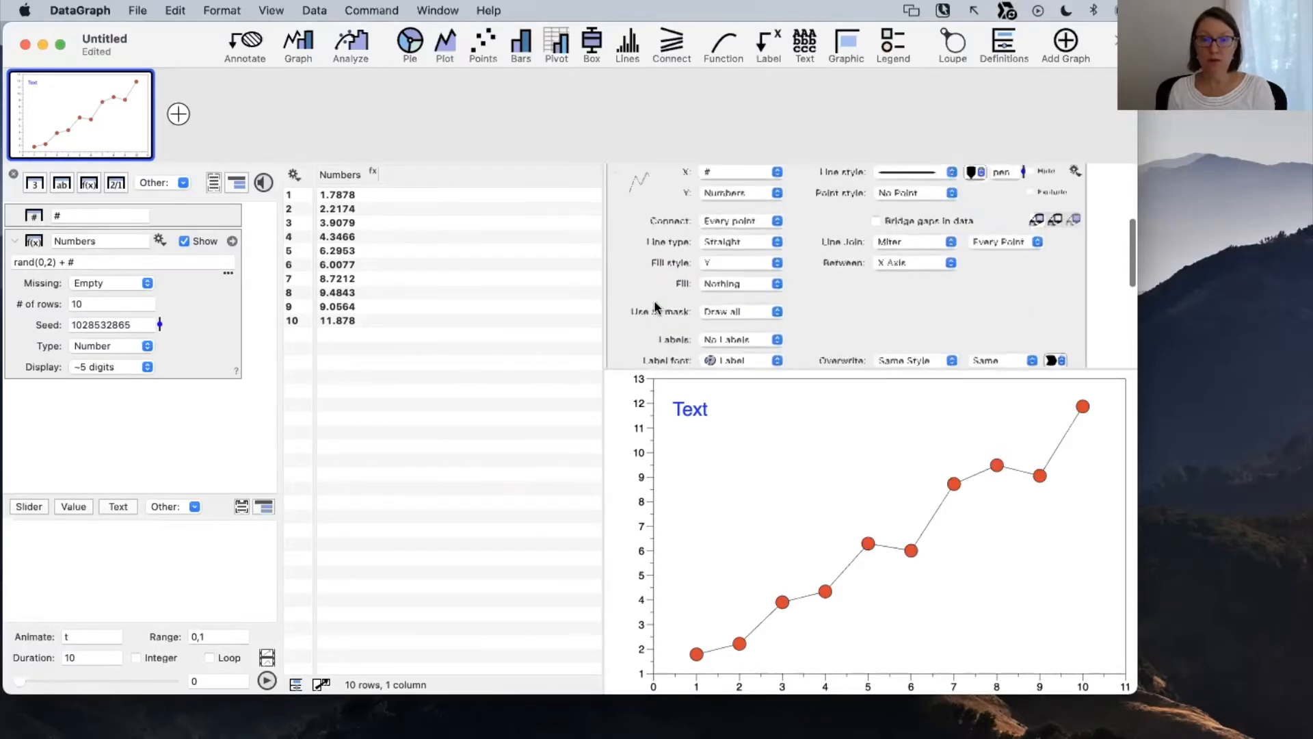
left_click_drag(638, 373, 636, 411)
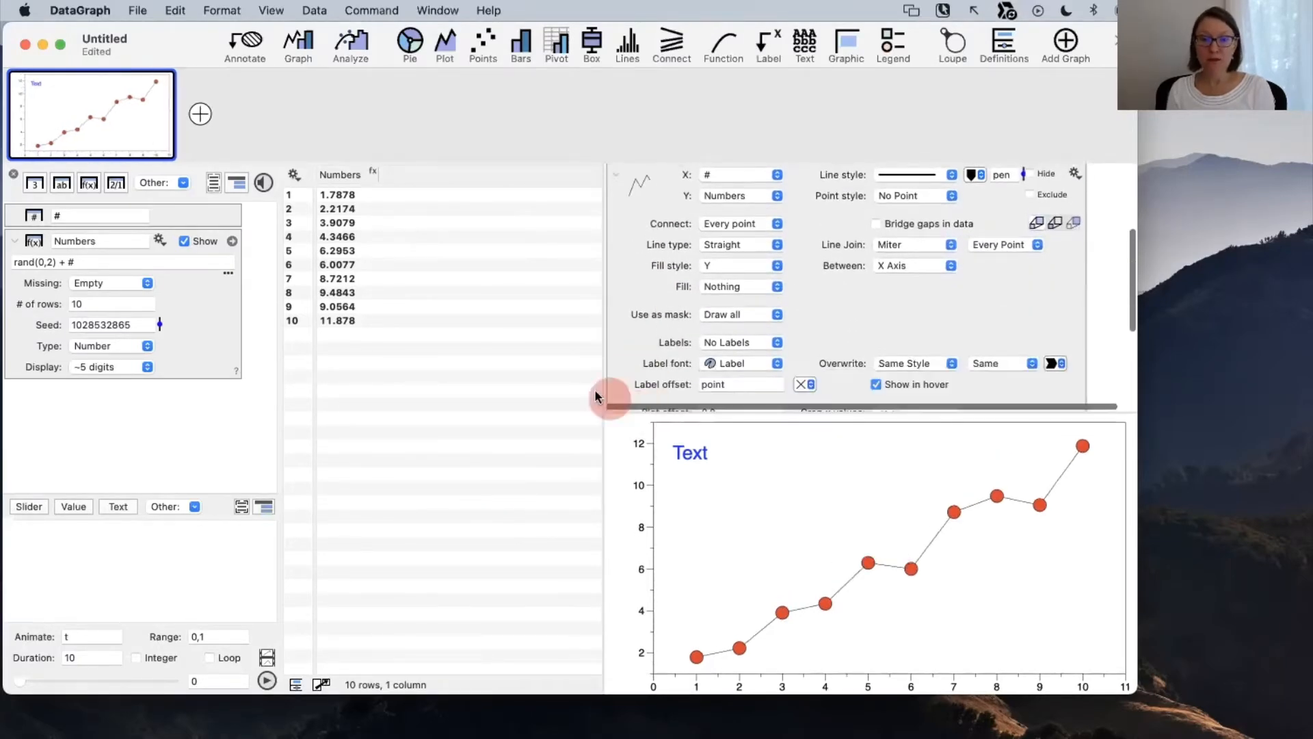
right_click(513, 351)
left_click(639, 356)
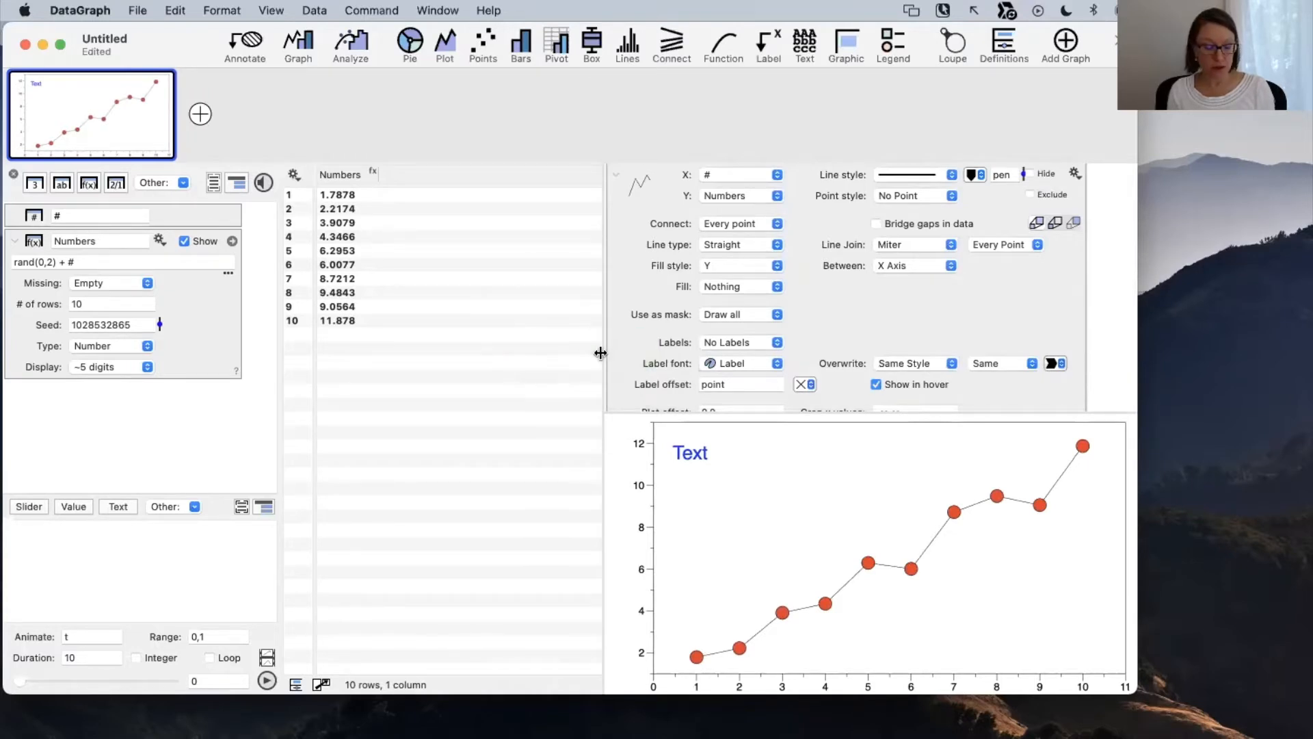
left_click_drag(608, 331, 1089, 399)
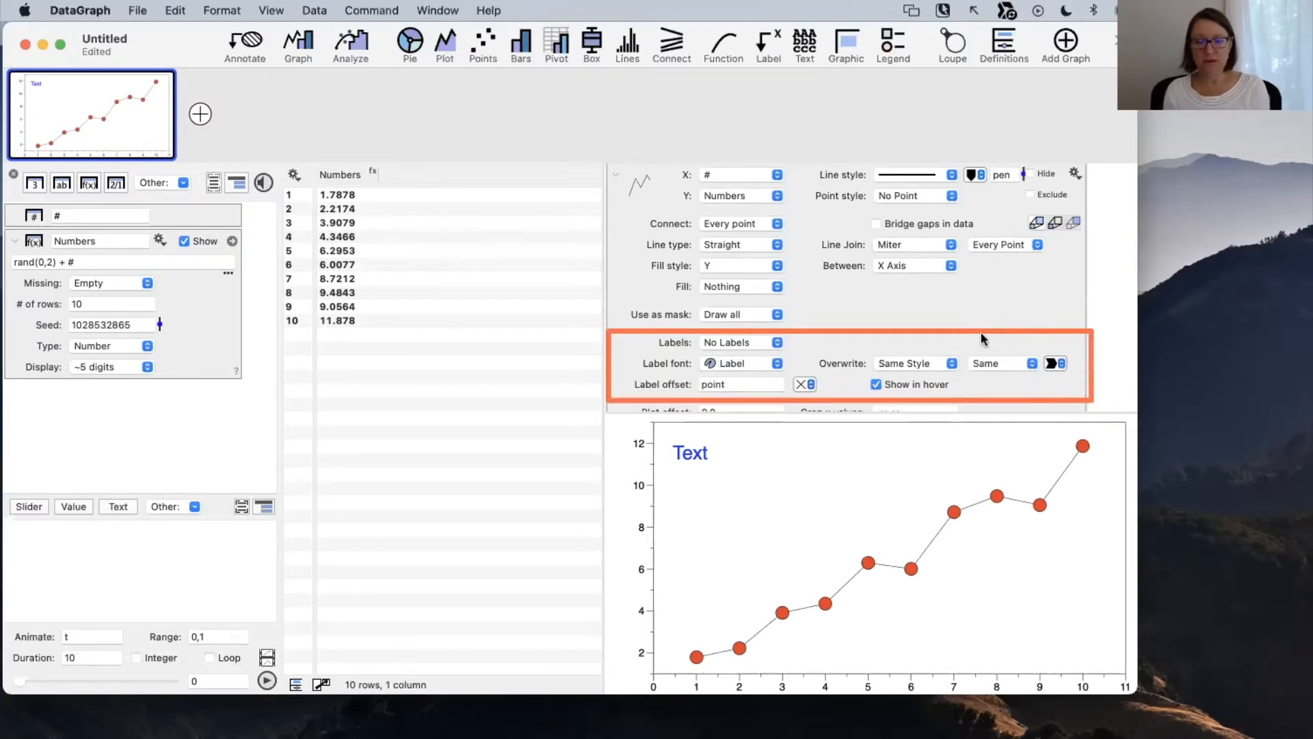
Label the connected-line plot's points with the Numbers column and set the graph's overall point size to 14.
key("Escape")
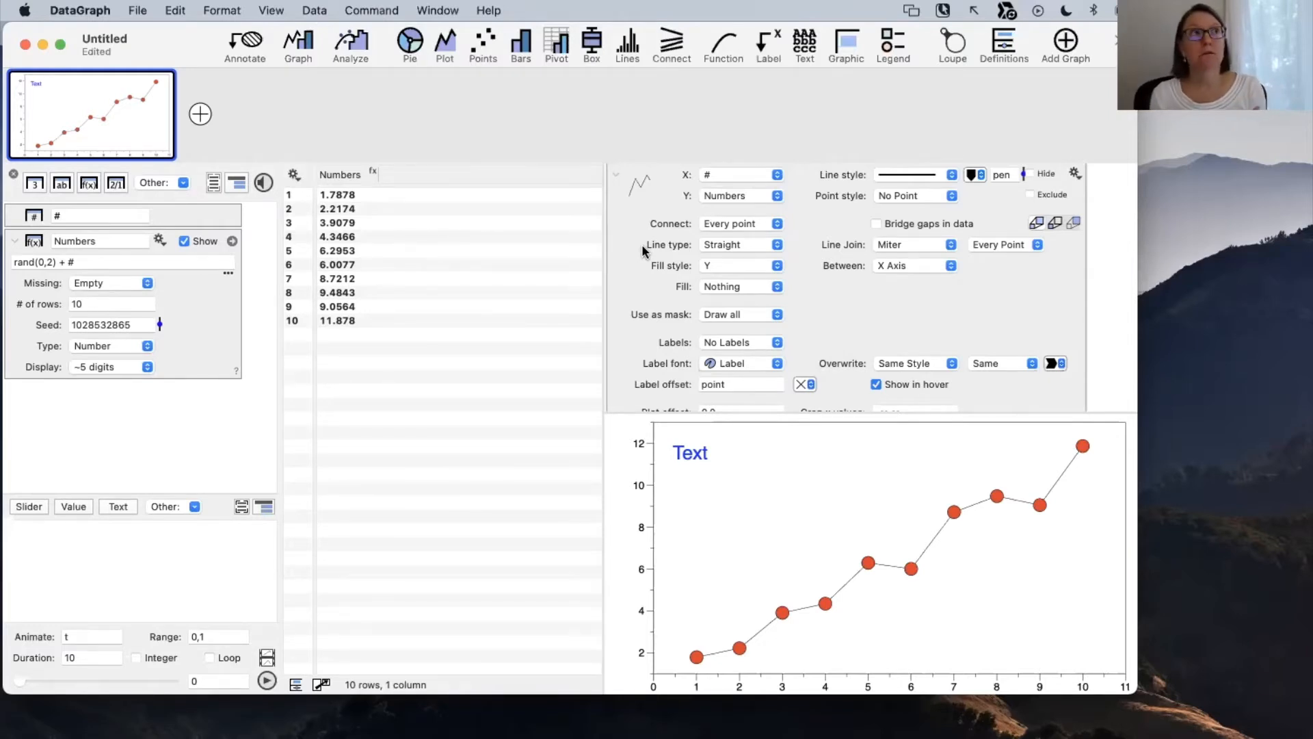
left_click(752, 343)
left_click(735, 387)
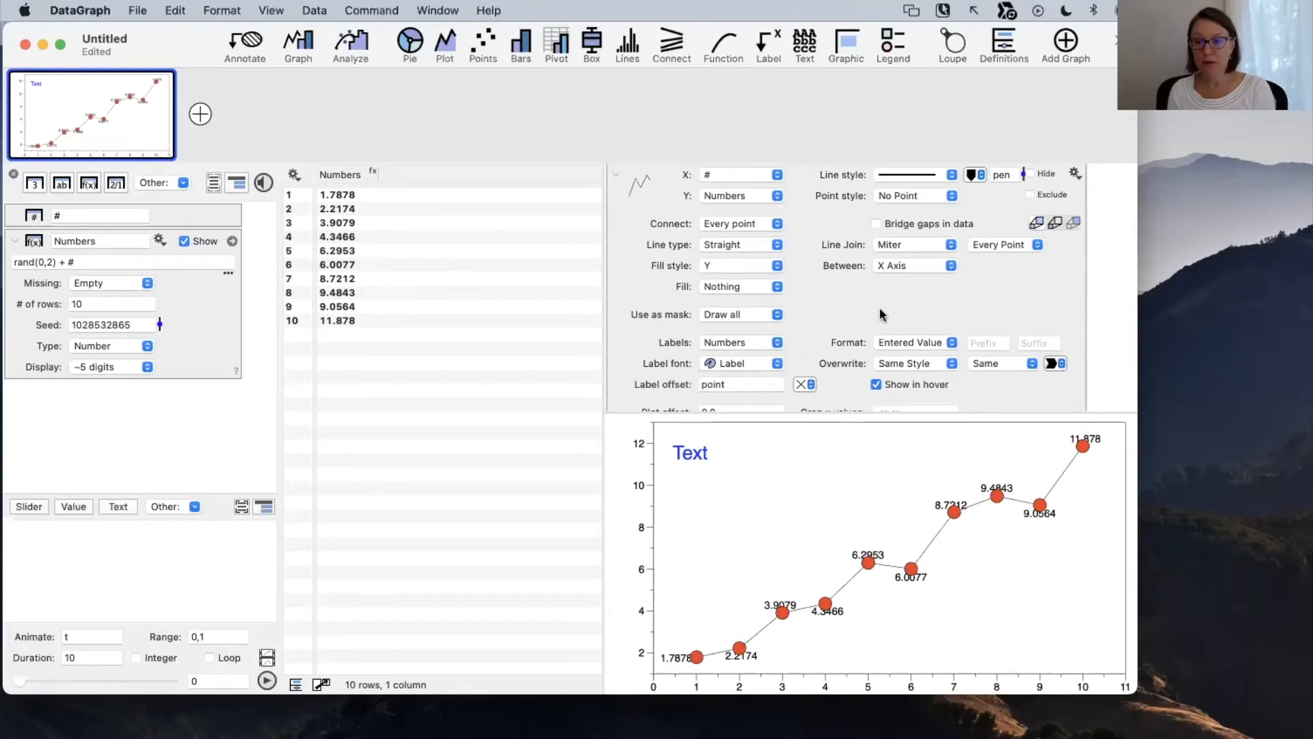
scroll(880, 306, "up", 5)
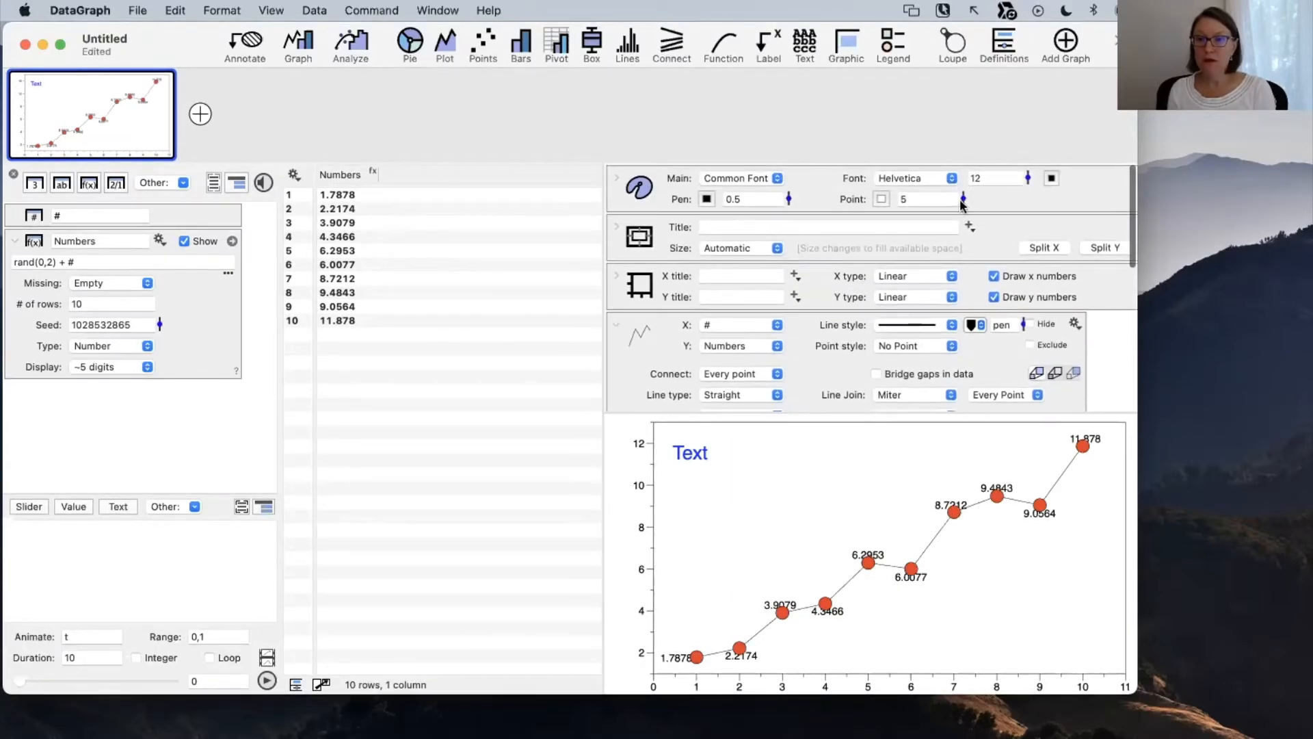
mouse_move(963, 202)
left_mouse_down()
mouse_move(966, 236)
mouse_move(962, 179)
left_mouse_up()
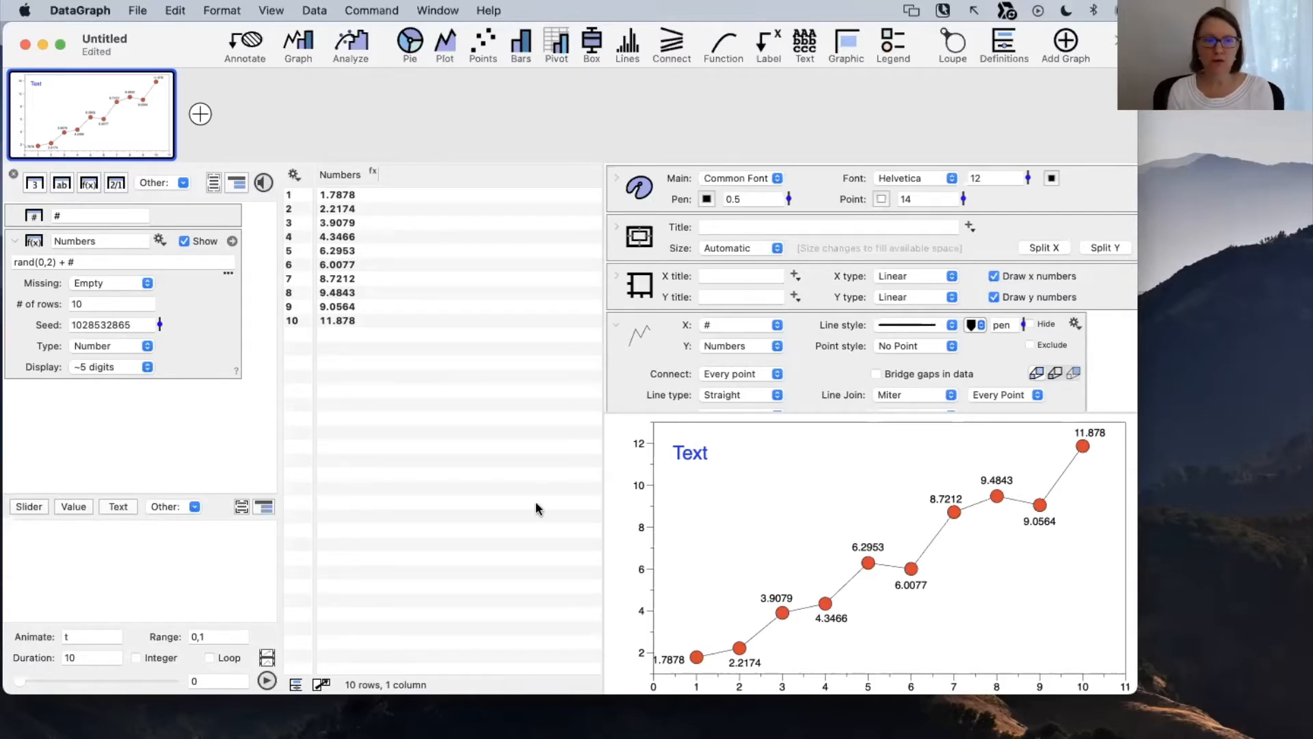
left_click(159, 326)
left_click_drag(159, 327, 158, 316)
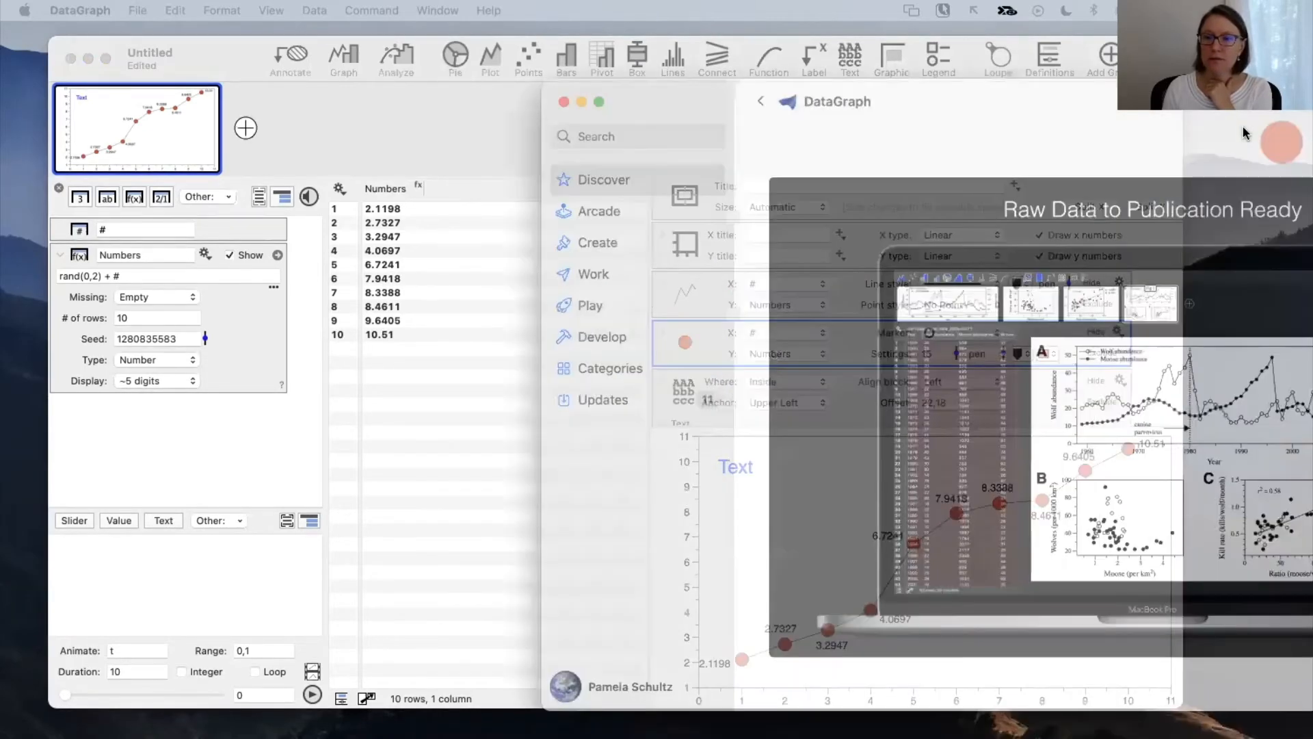
Look at DataGraph's App Store listing, switch to Safari and look over the Wolves & Moose of Isle Royale project overview.
left_click_drag(1243, 134, 855, 121)
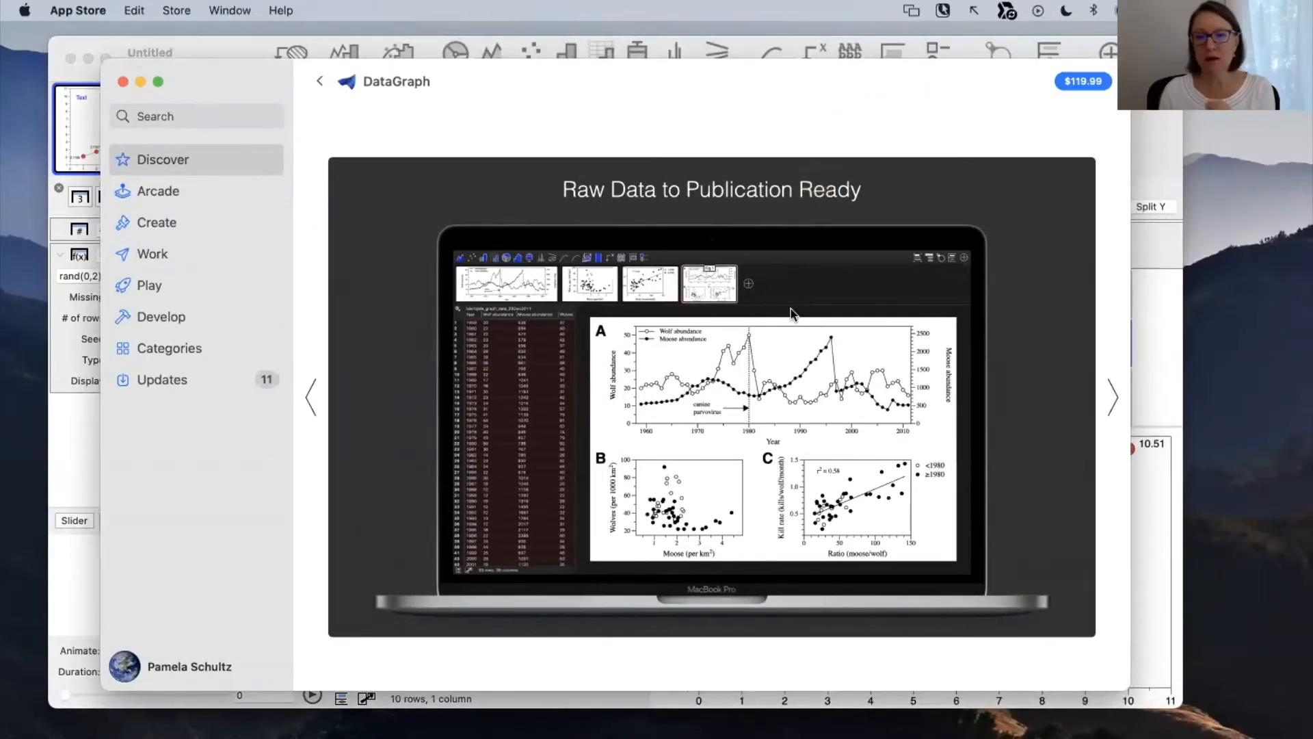
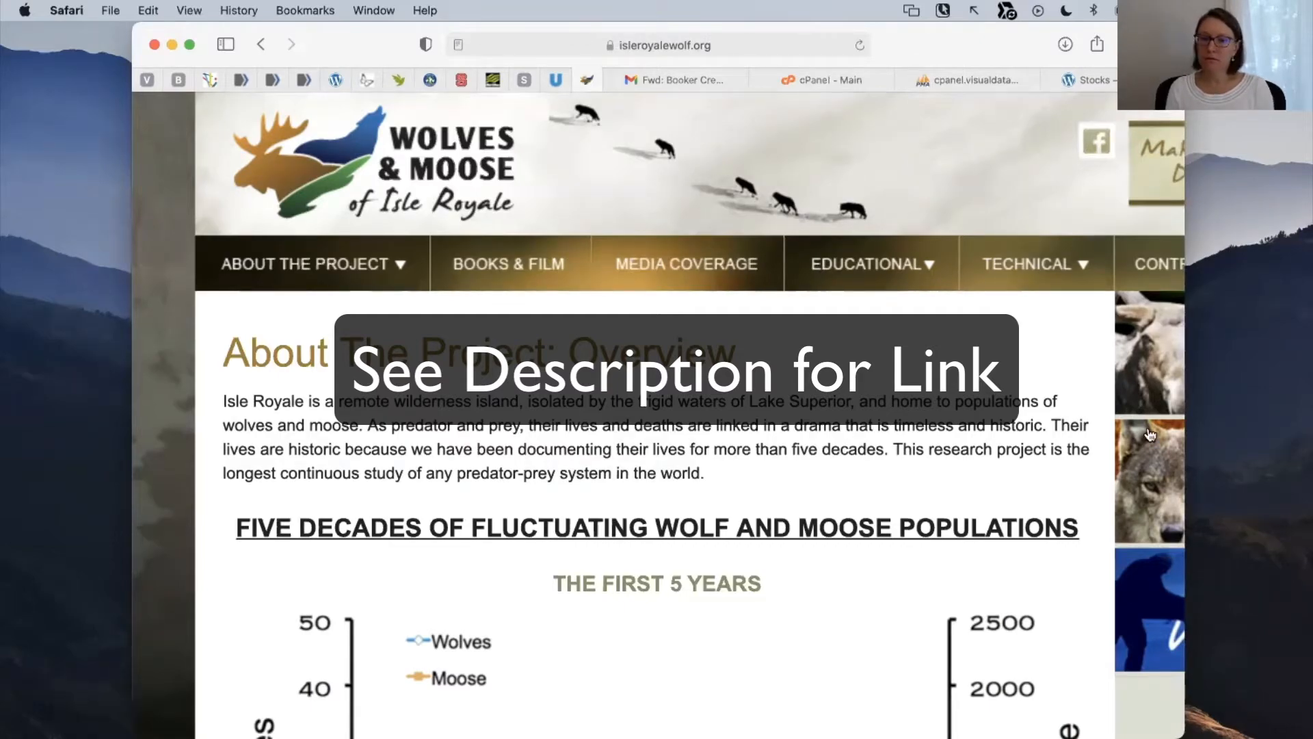
key("super+minus")
key("super+minus")
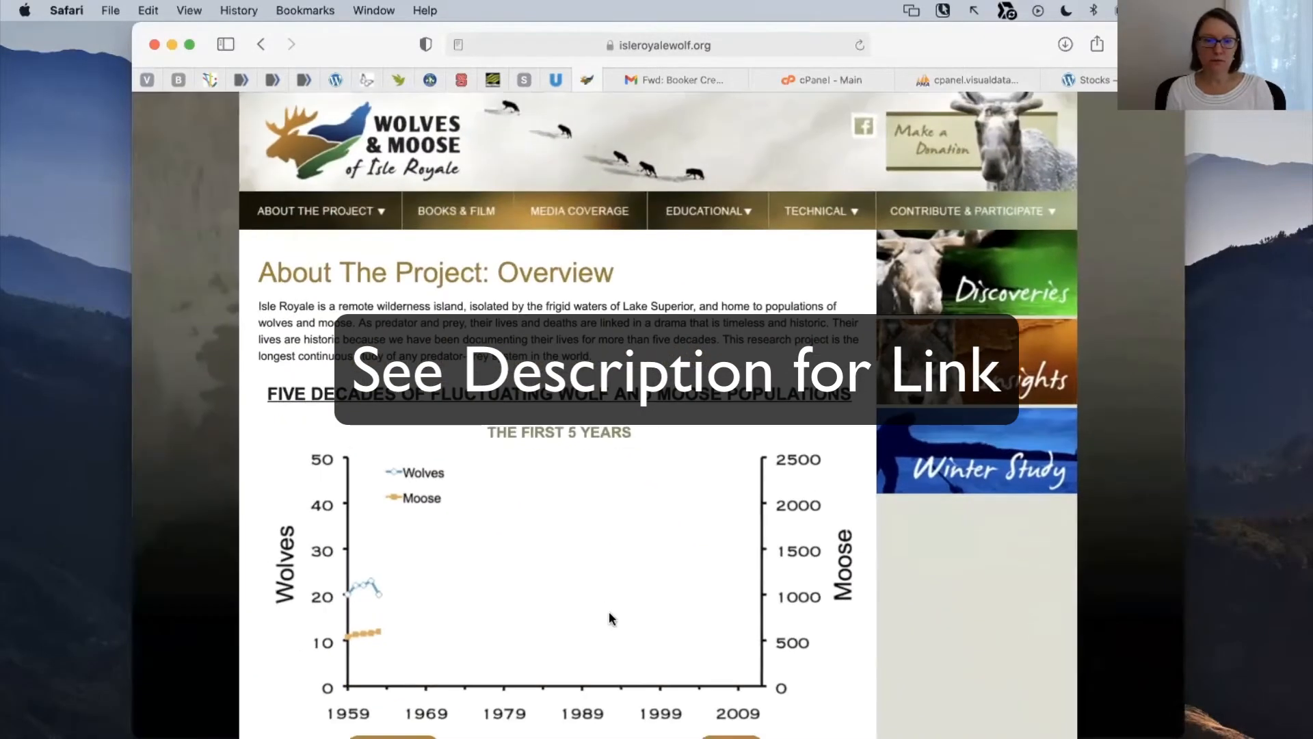
scroll(608, 610, "down", 10)
scroll(610, 548, "up", 12)
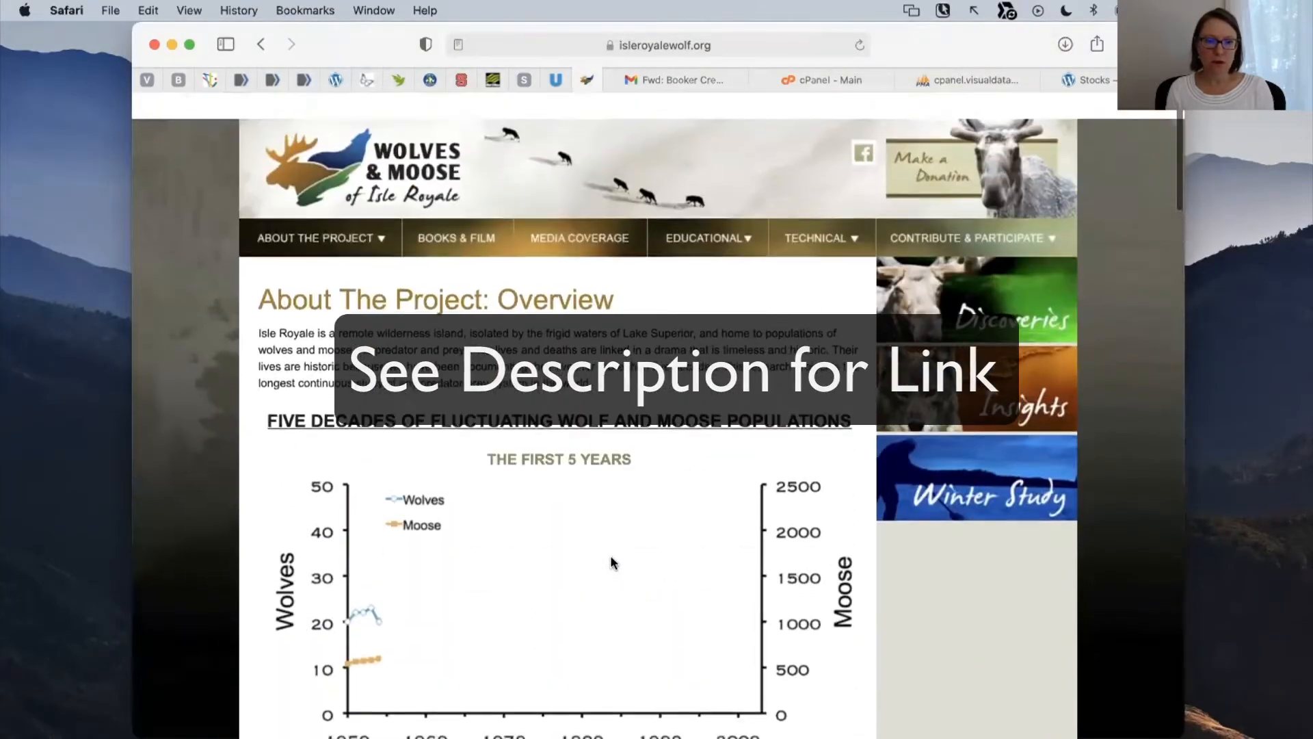
Open the website's technical Data & Interpretation page and download the Wolf-Moose data.
mouse_move(693, 205)
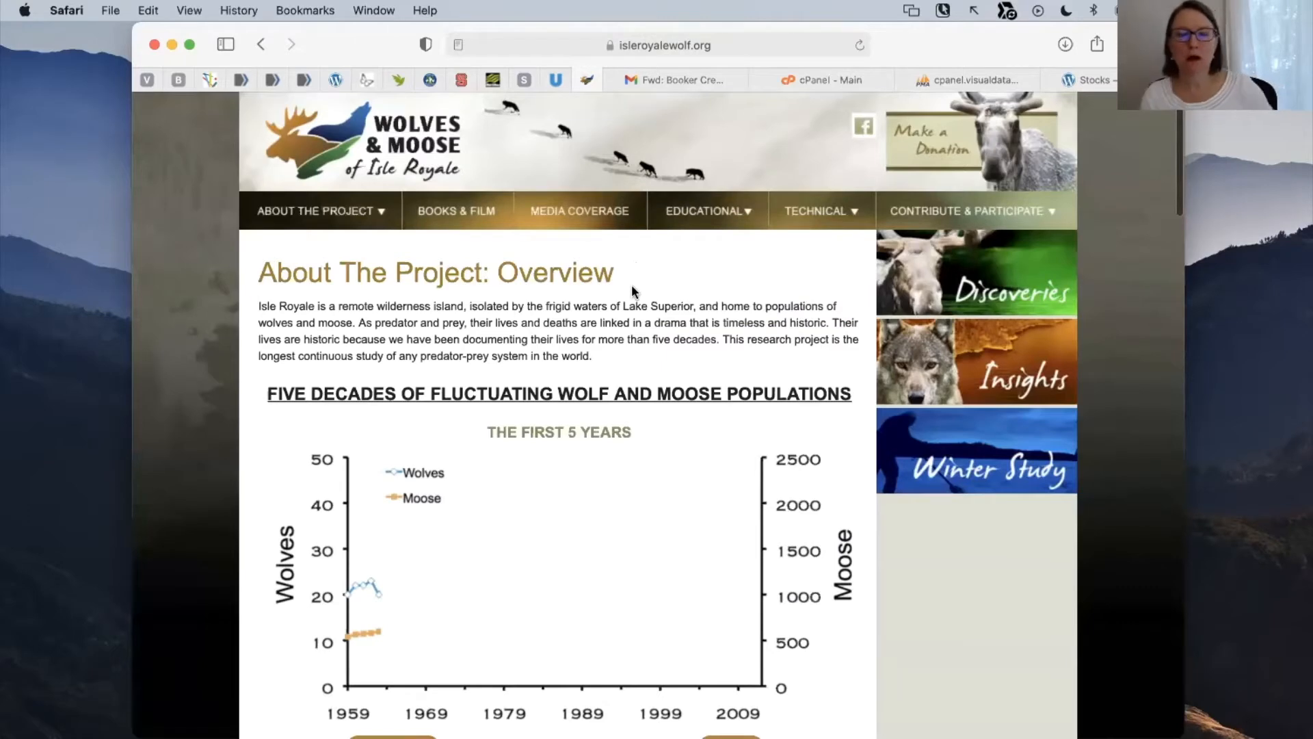
mouse_move(833, 191)
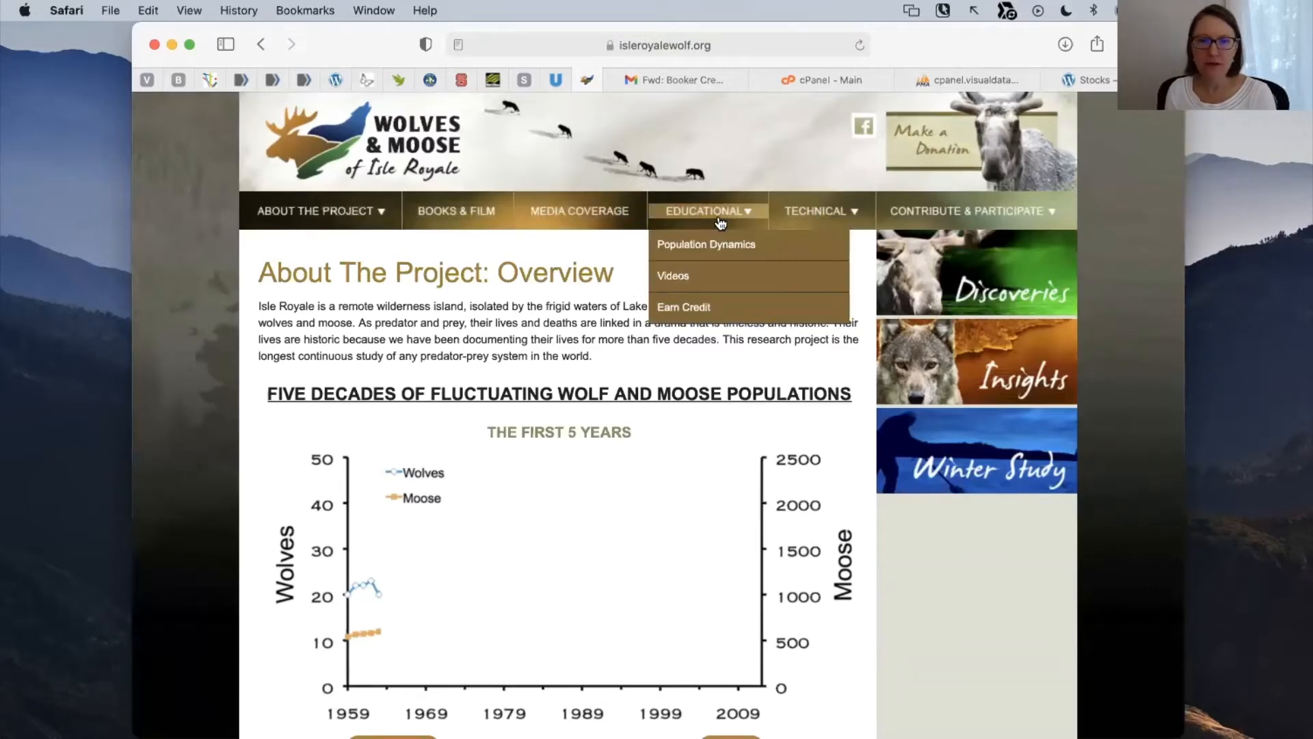
mouse_move(828, 218)
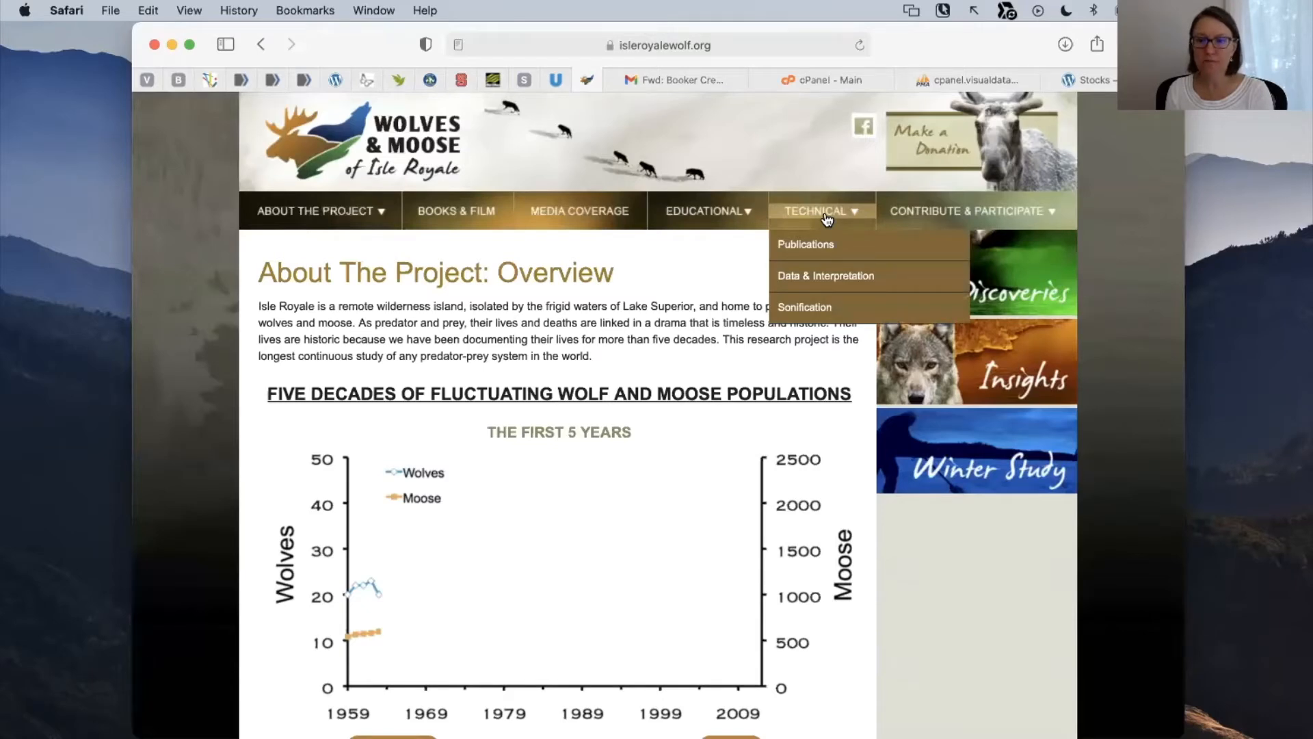
left_click(833, 277)
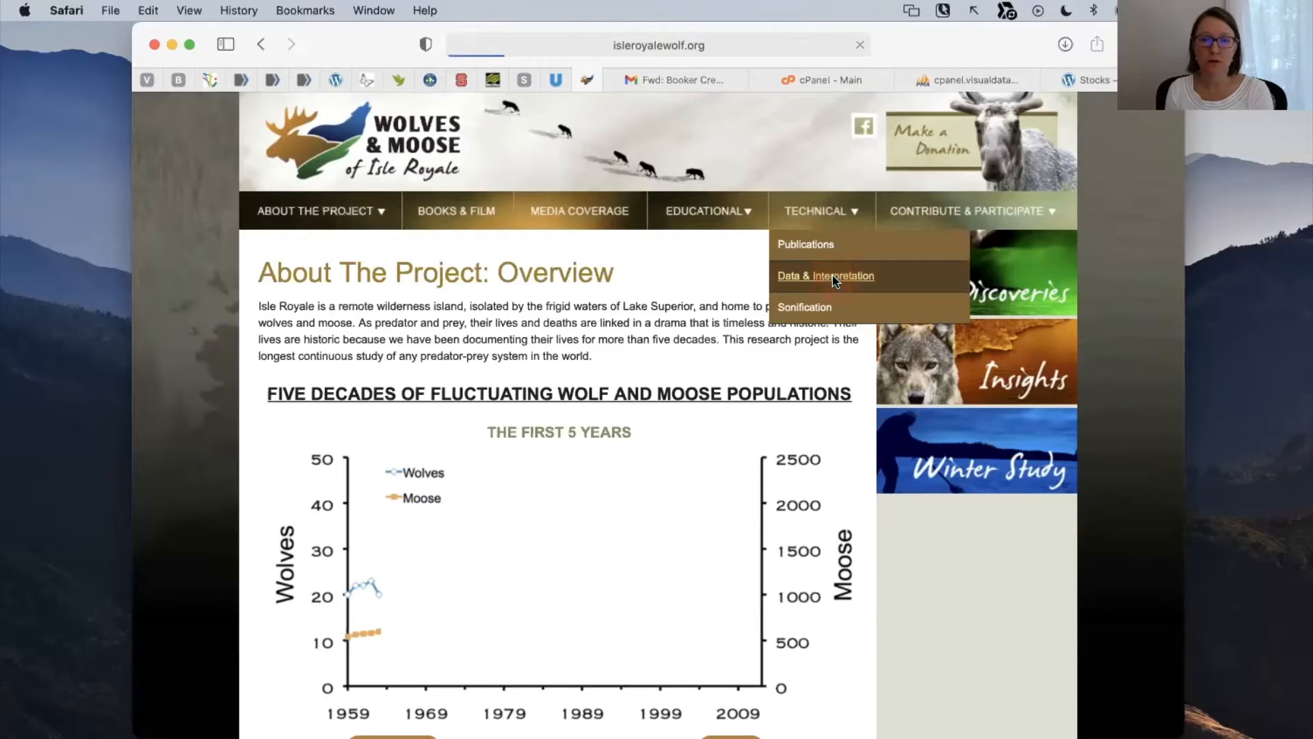
scroll(709, 565, "down", 2)
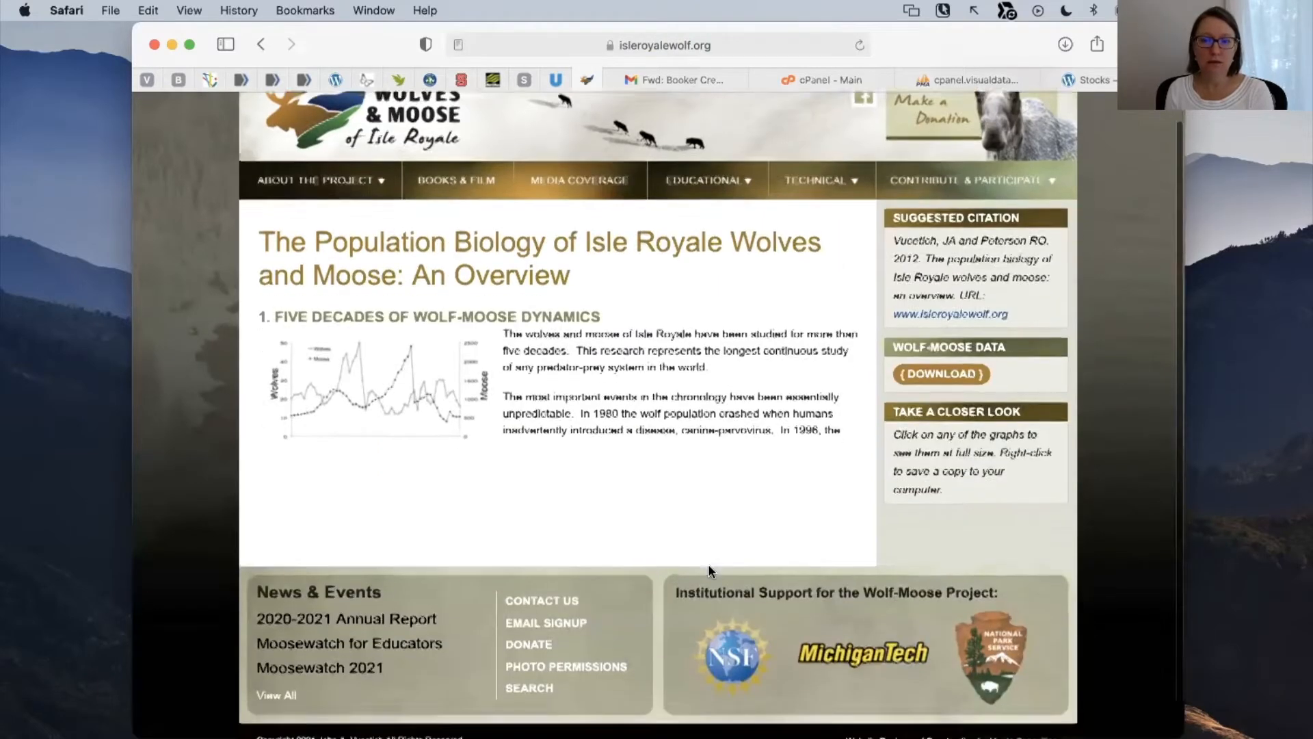
scroll(709, 565, "up", 2)
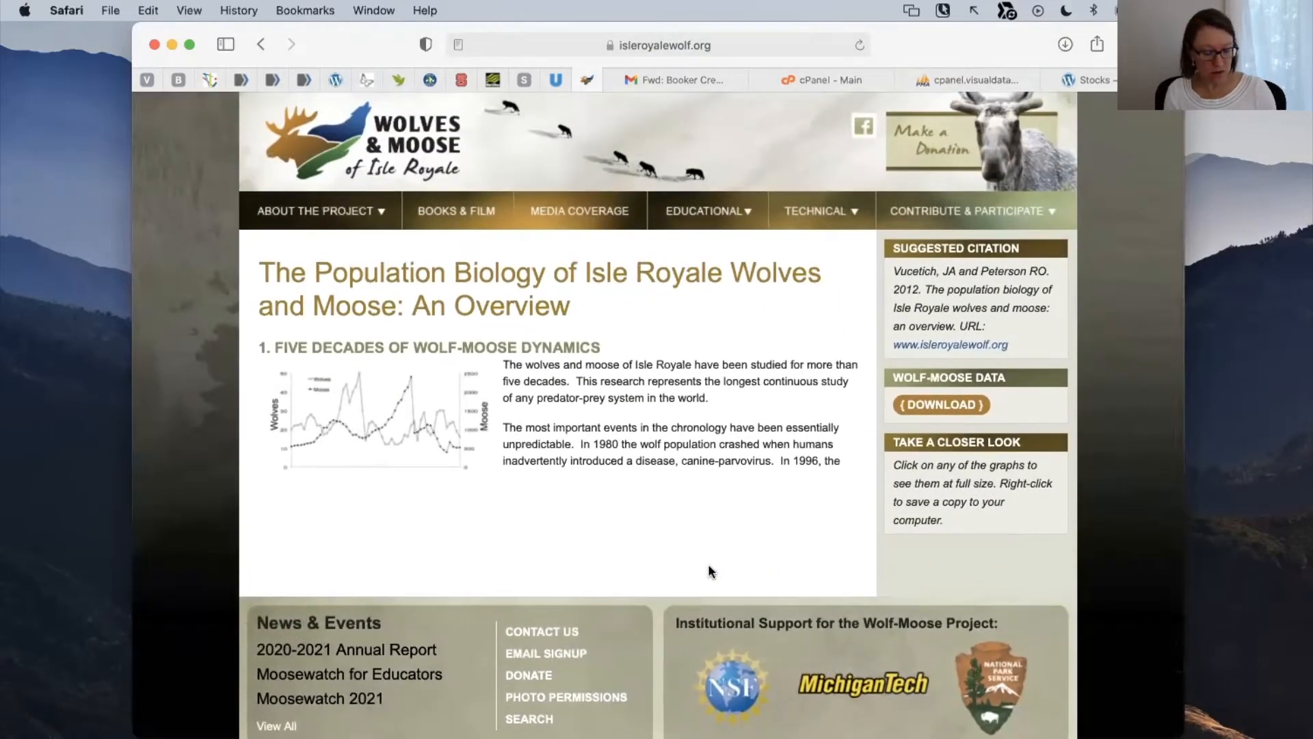
mouse_move(635, 551)
left_mouse_down()
mouse_move(817, 467)
mouse_move(912, 387)
mouse_move(889, 409)
left_mouse_up()
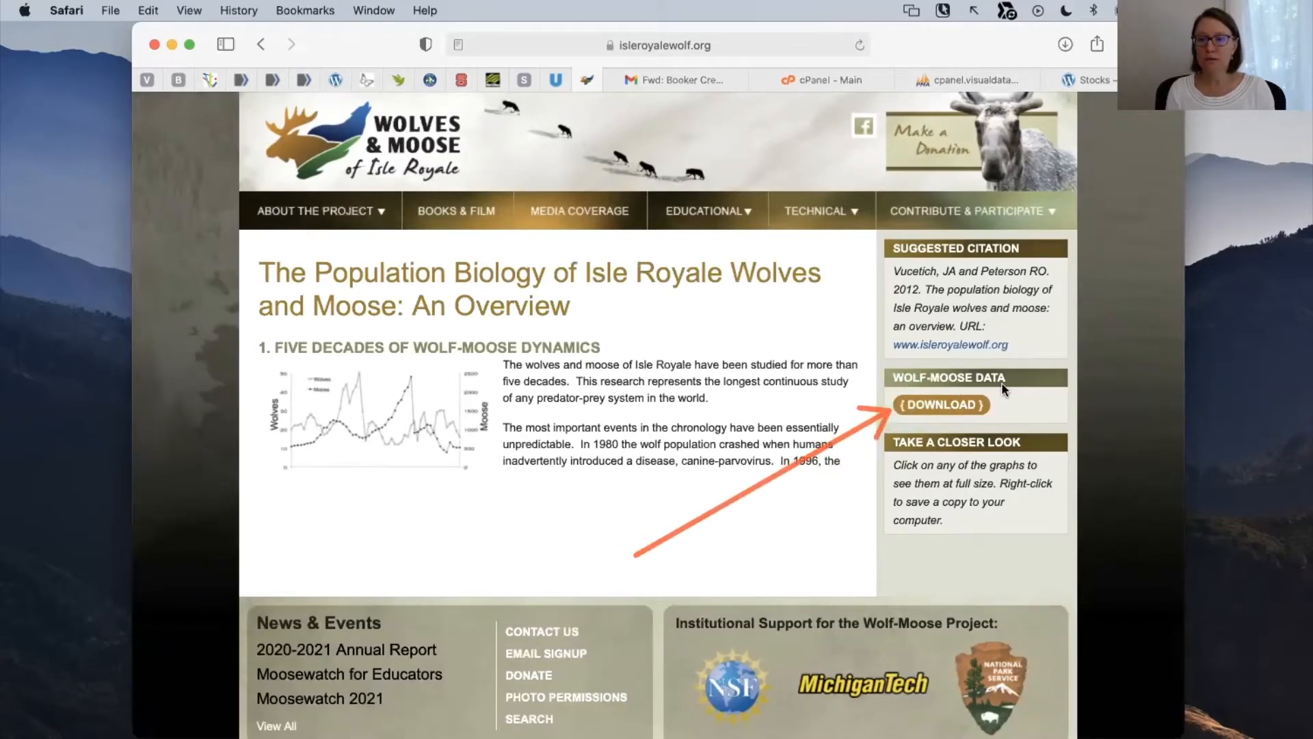
left_click(943, 407)
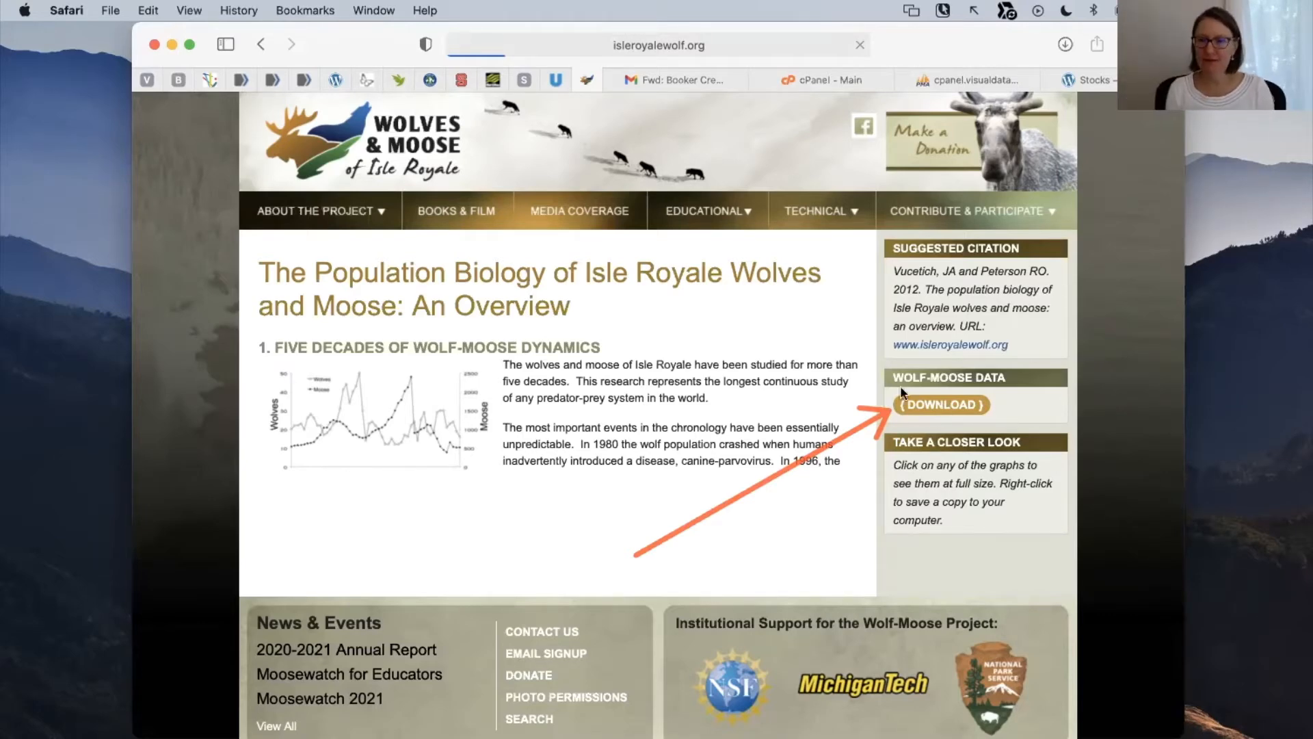
left_click(1065, 44)
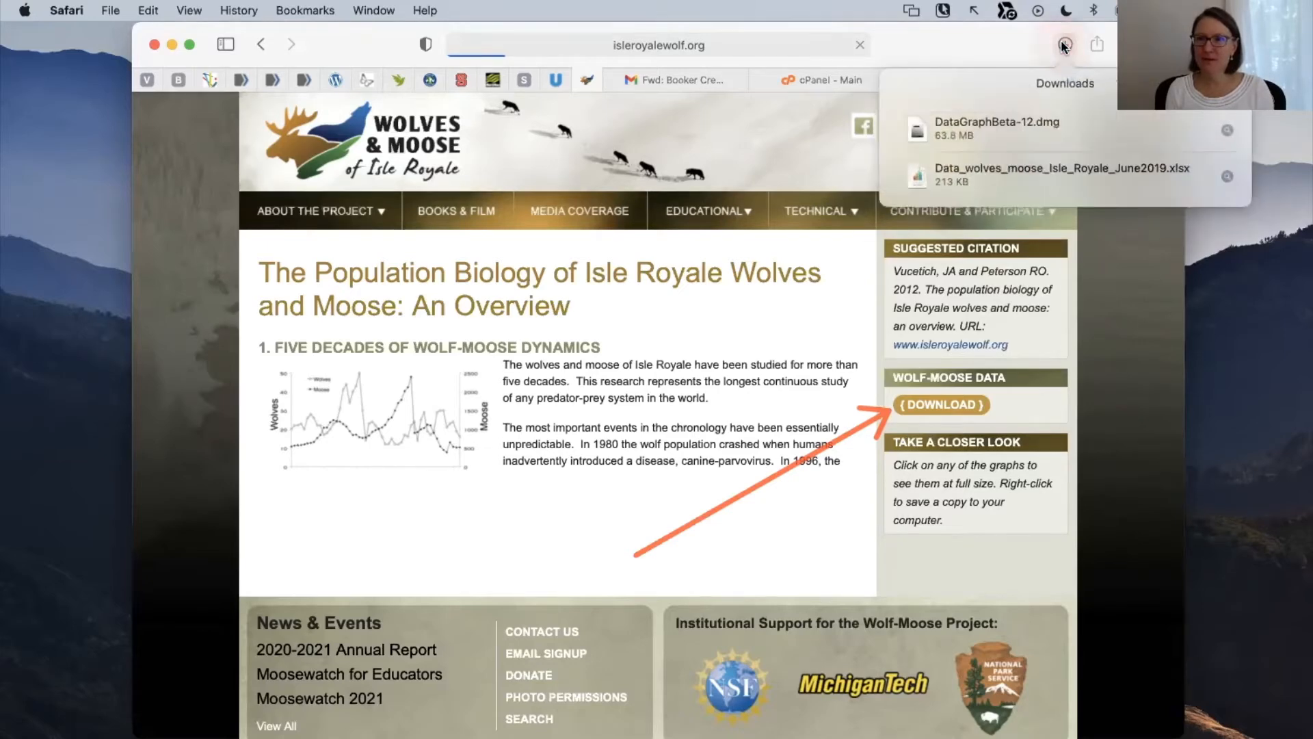
left_click(968, 170)
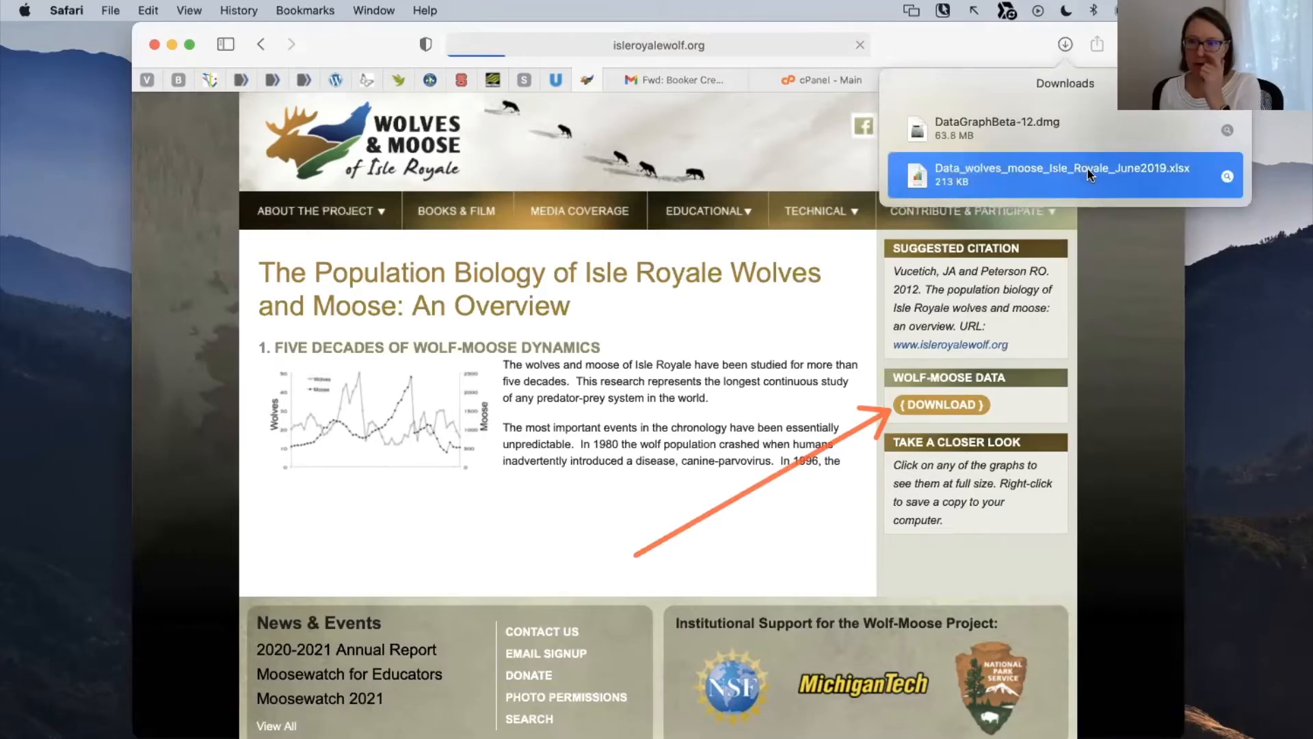
right_click(1126, 165)
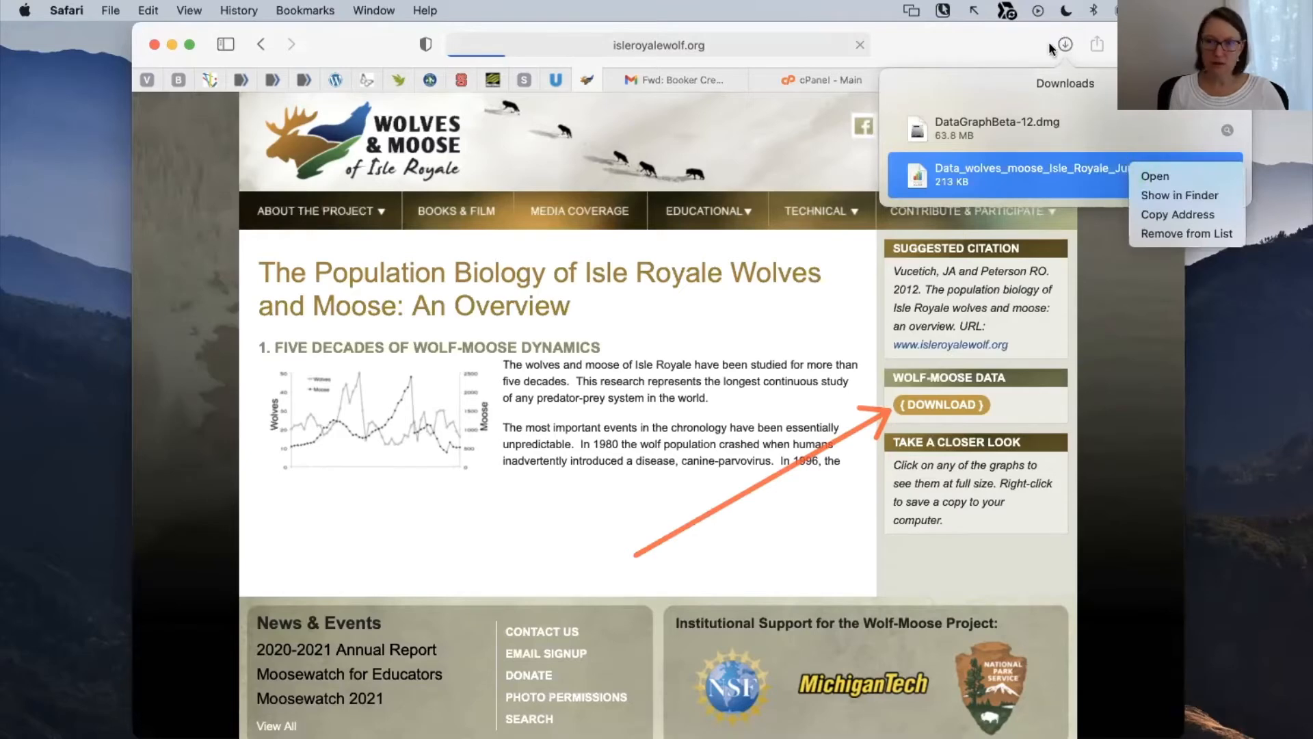
left_click(1012, 44)
left_click(985, 43)
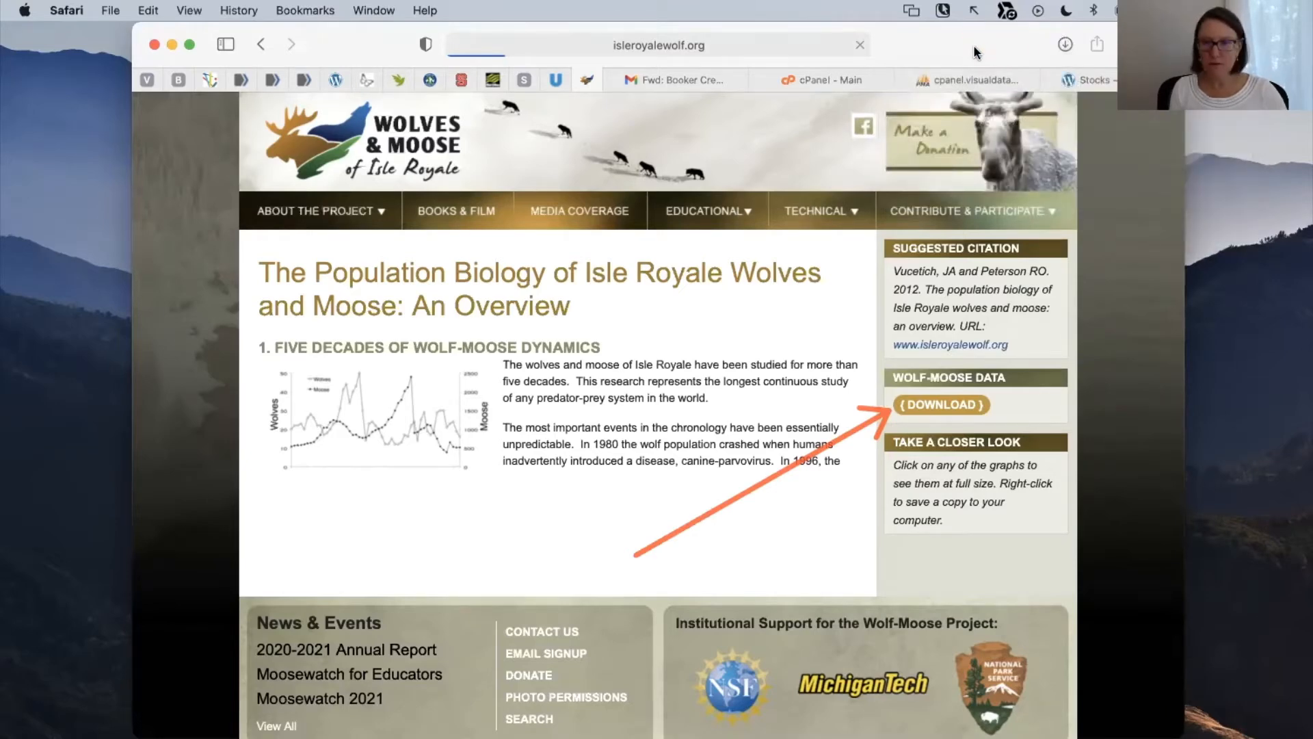
Show the downloaded file Data_wolves_moose_Isle_Royale_June2019.xlsx in Finder.
left_click(1061, 44)
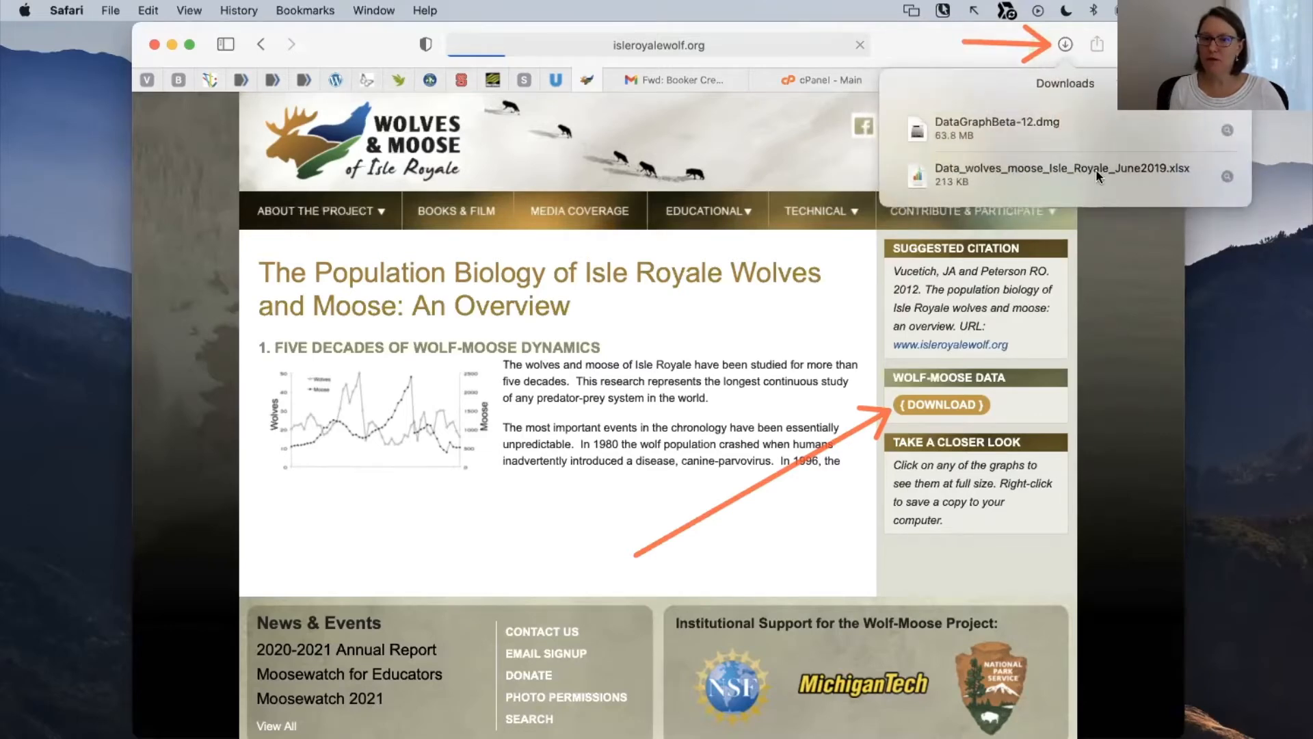
right_click(1120, 169)
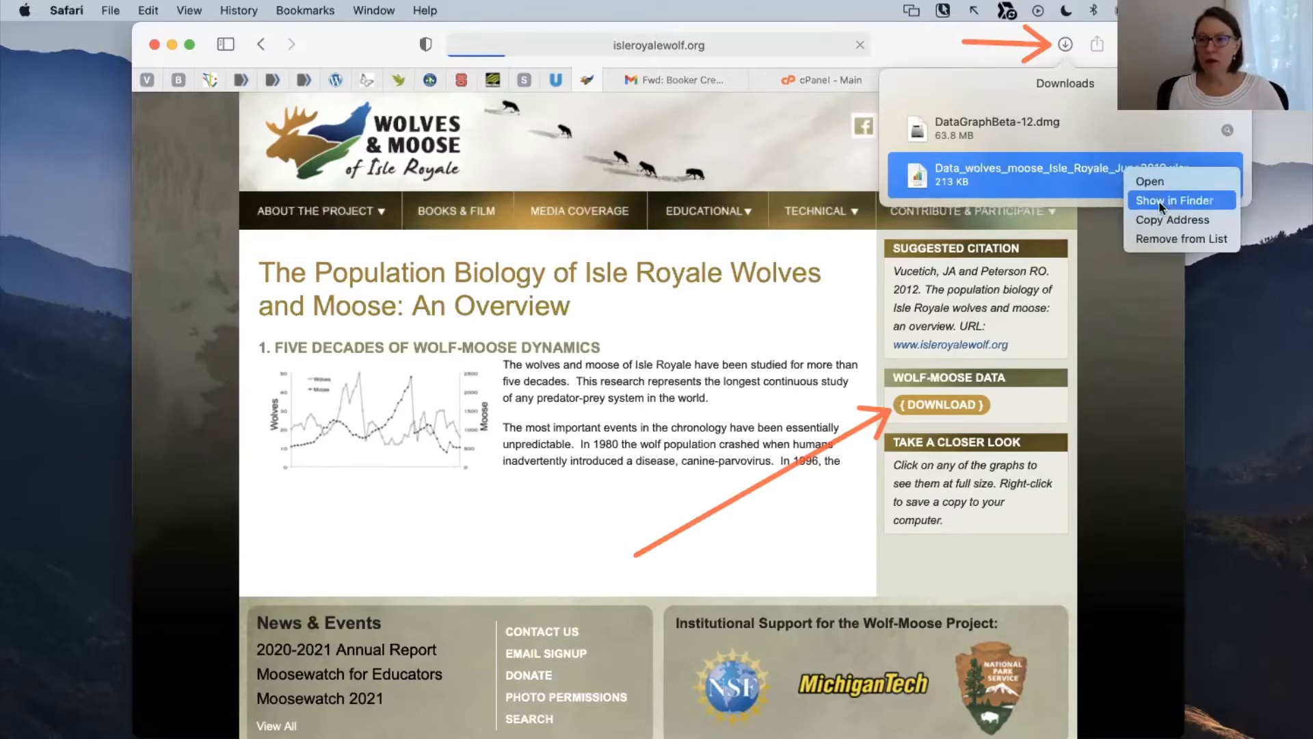
left_click(1181, 200)
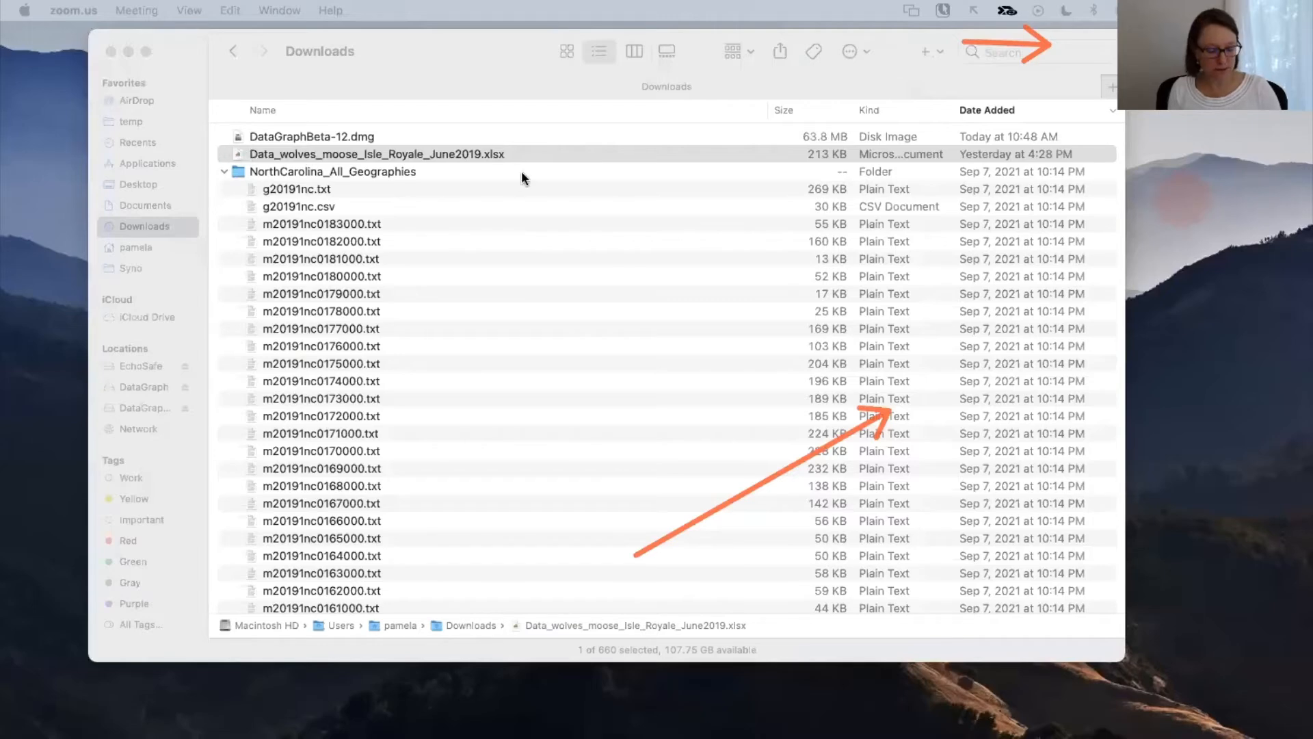
Open Data_wolves_moose_Isle_Royale_June2019.xlsx with DataGraph.app version 4.7.2.
right_click(458, 154)
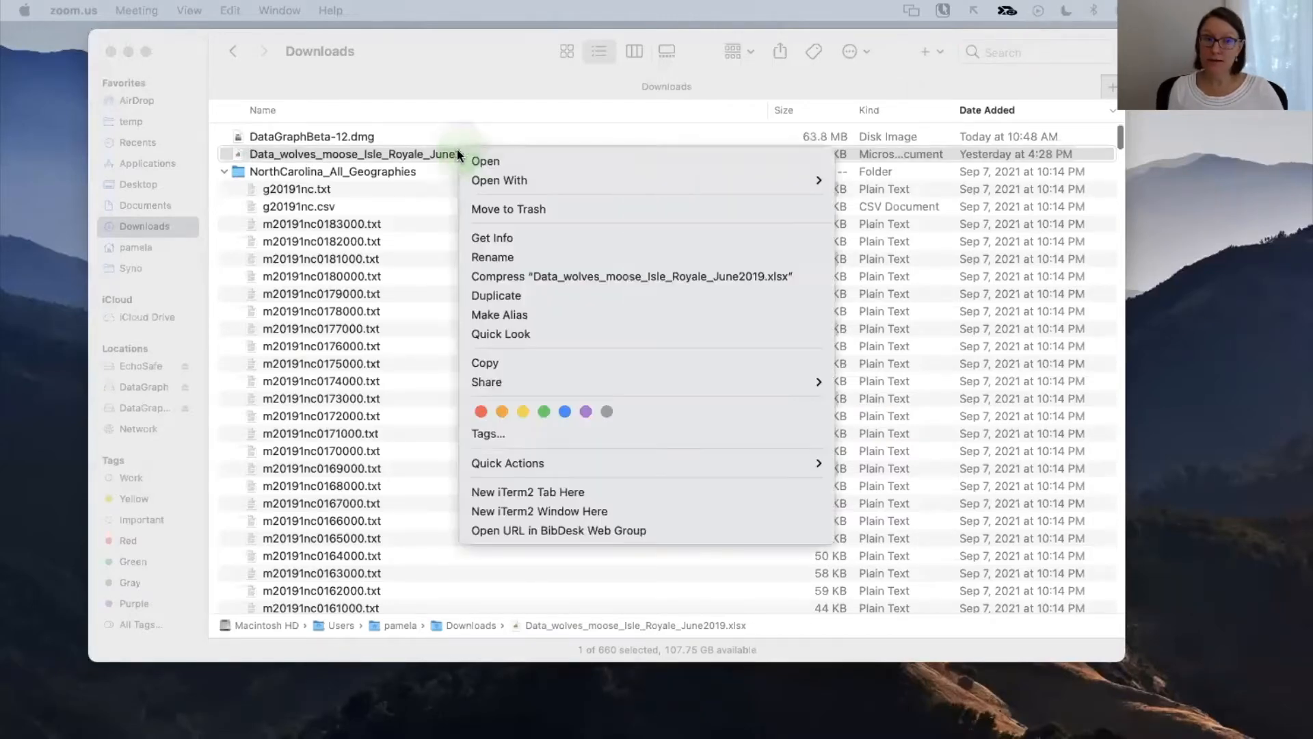
mouse_move(508, 181)
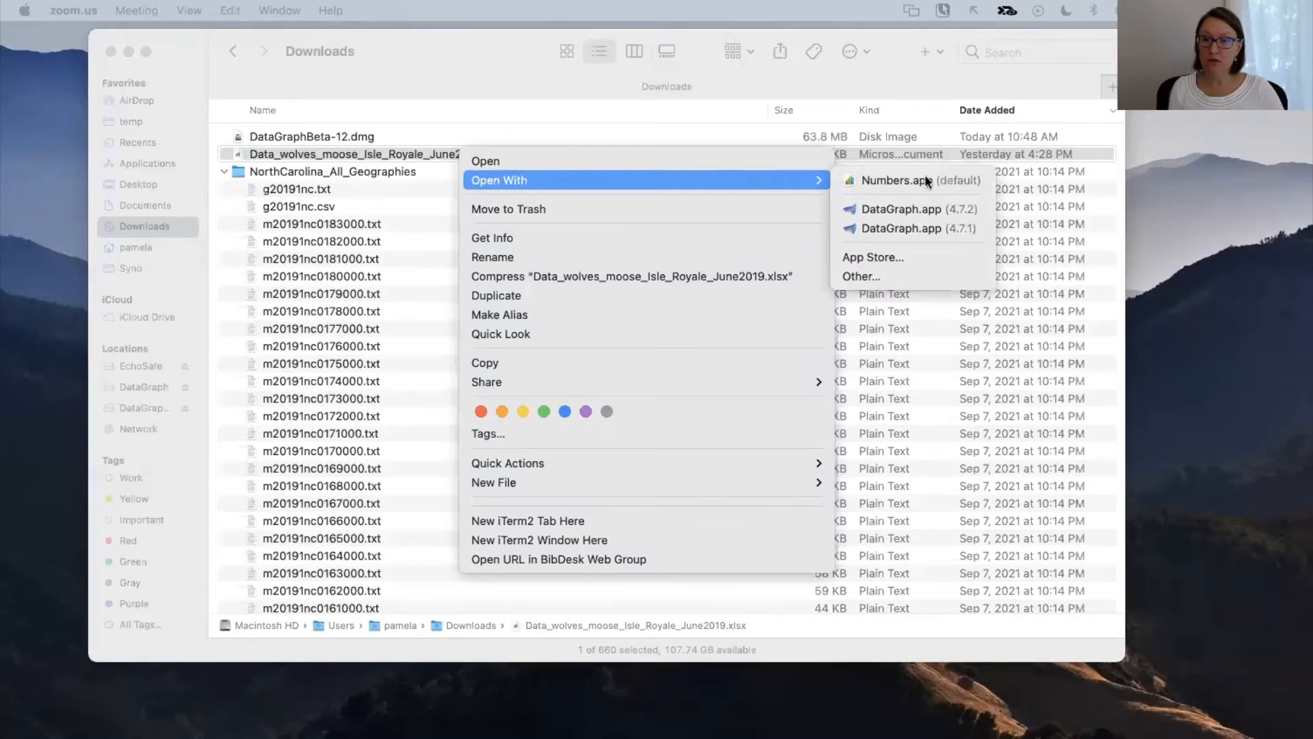
left_click(913, 207)
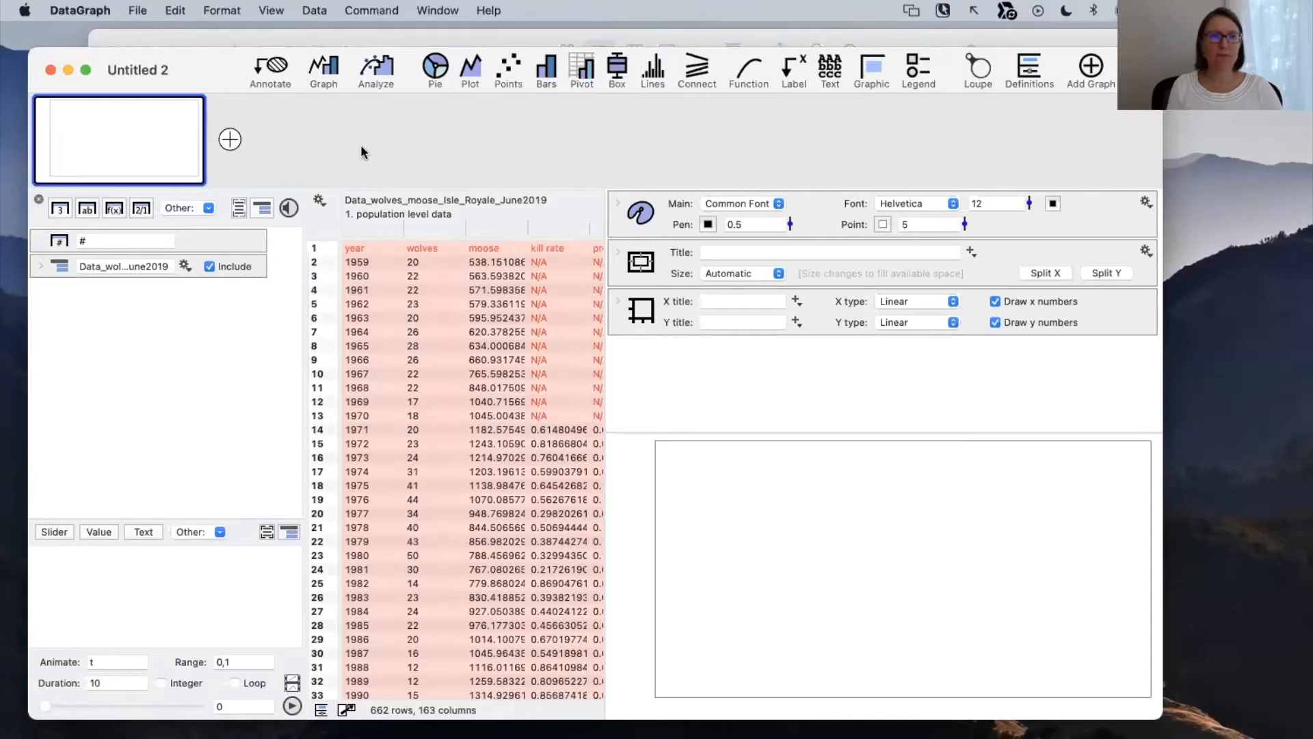
Enlarge the Untitled 2 window to fill the screen and look through the imported wolf and moose rows.
double_click(232, 69)
left_click(528, 308)
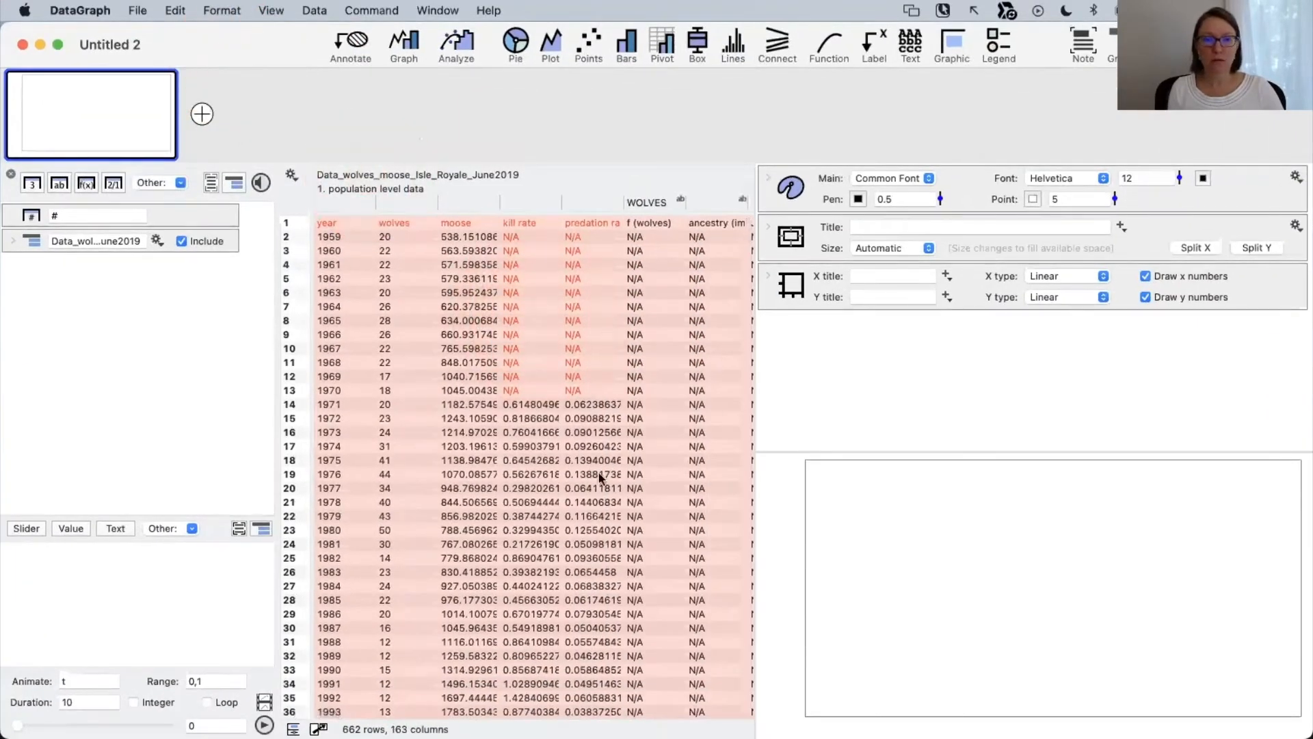
scroll(570, 476, "down", 3)
scroll(568, 469, "down", 5)
scroll(568, 469, "up", 10)
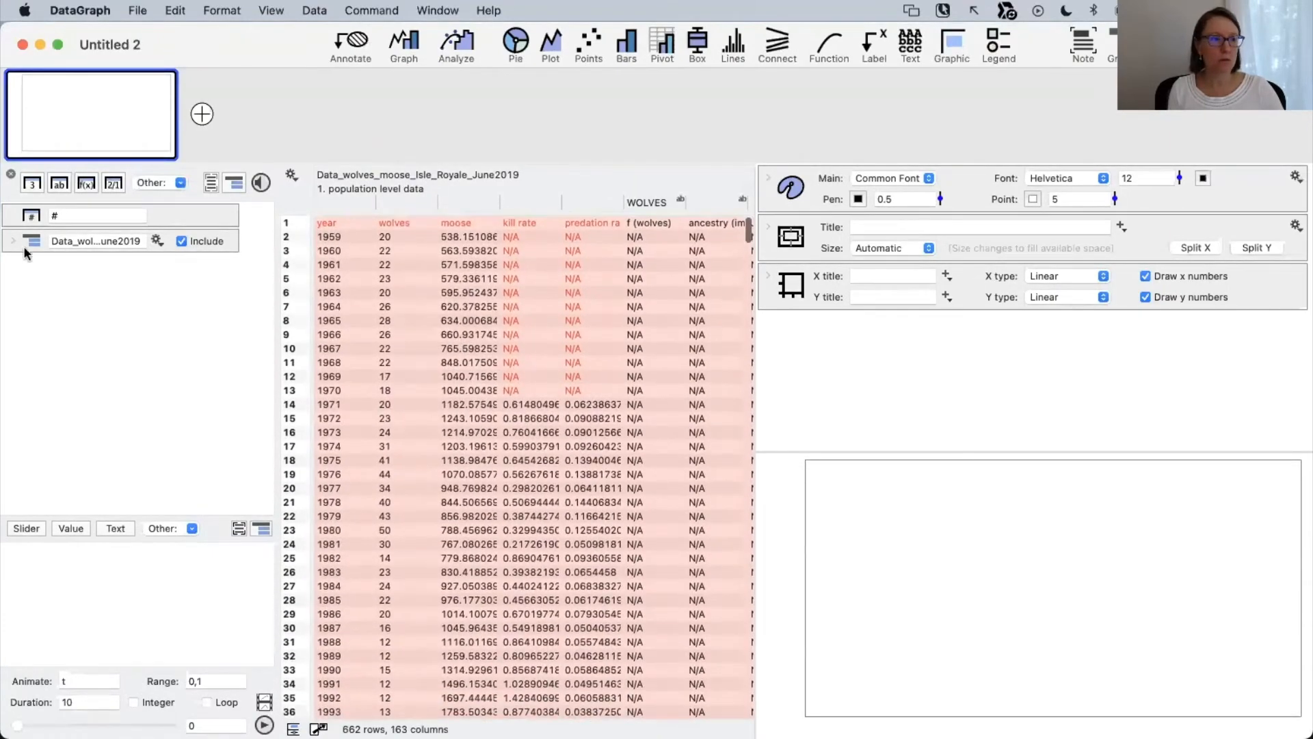
Expand the imported workbook group and exclude every sheet except "1. population level data".
left_click(13, 241)
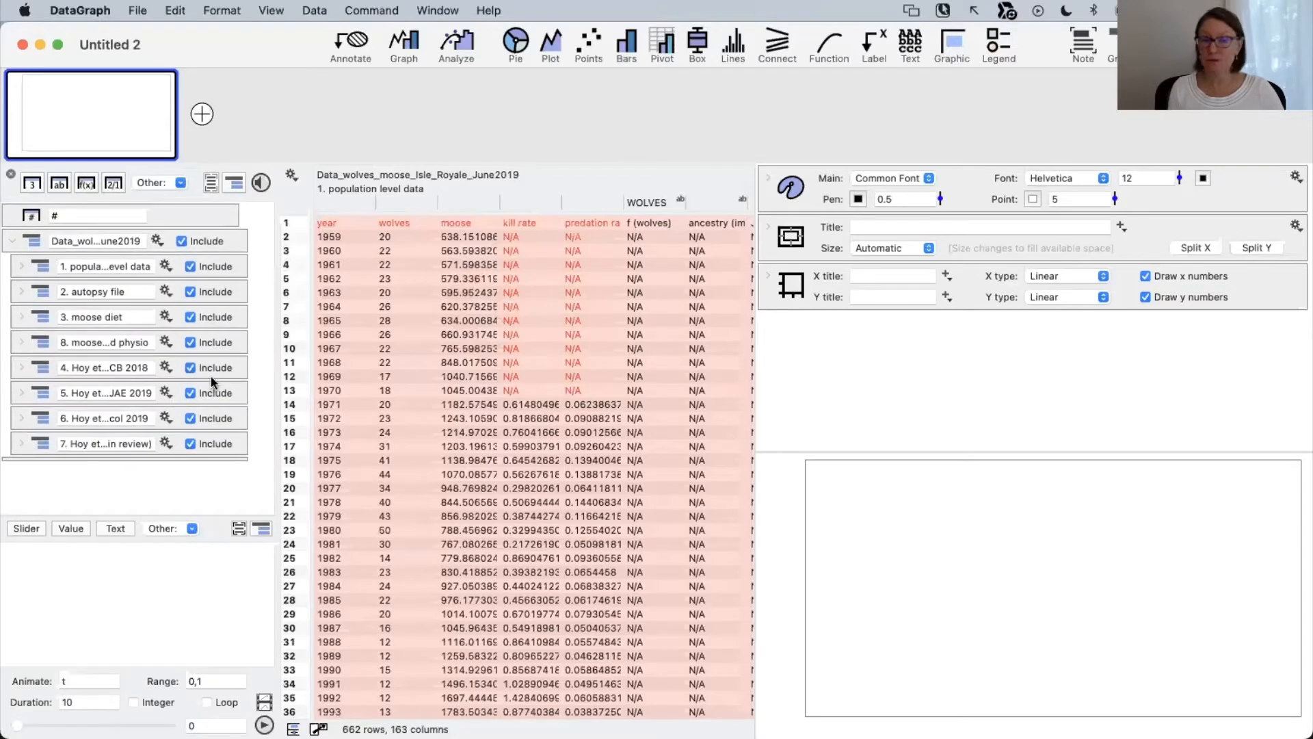
left_click(192, 291)
left_click(192, 317)
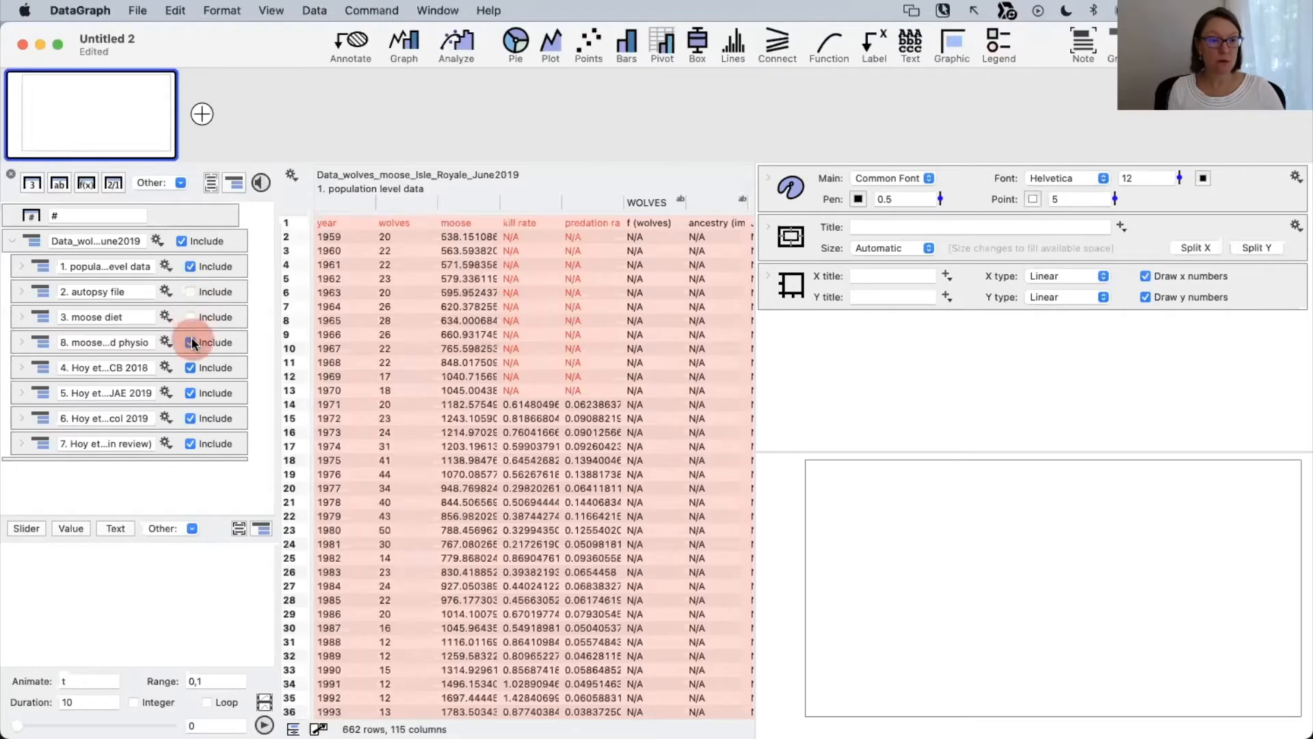
left_click(192, 342)
left_click(191, 368)
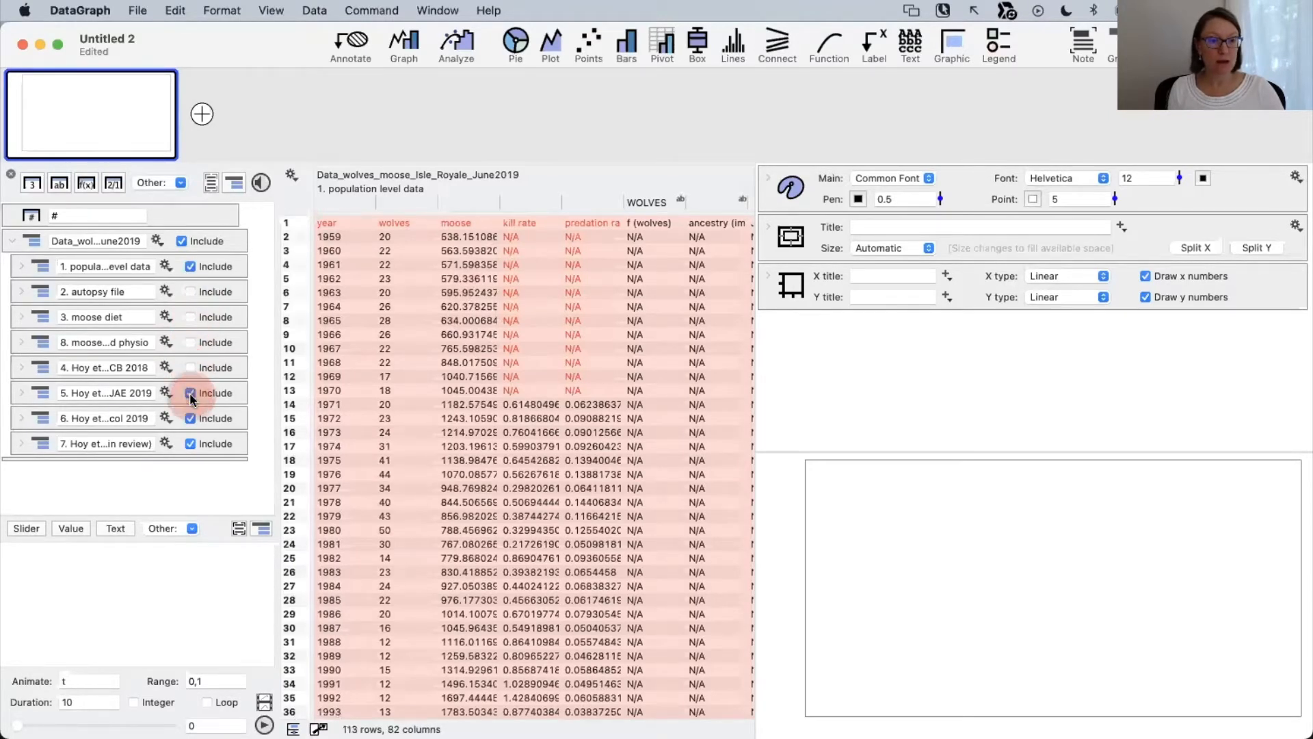
left_click(191, 394)
left_click(191, 418)
left_click(191, 444)
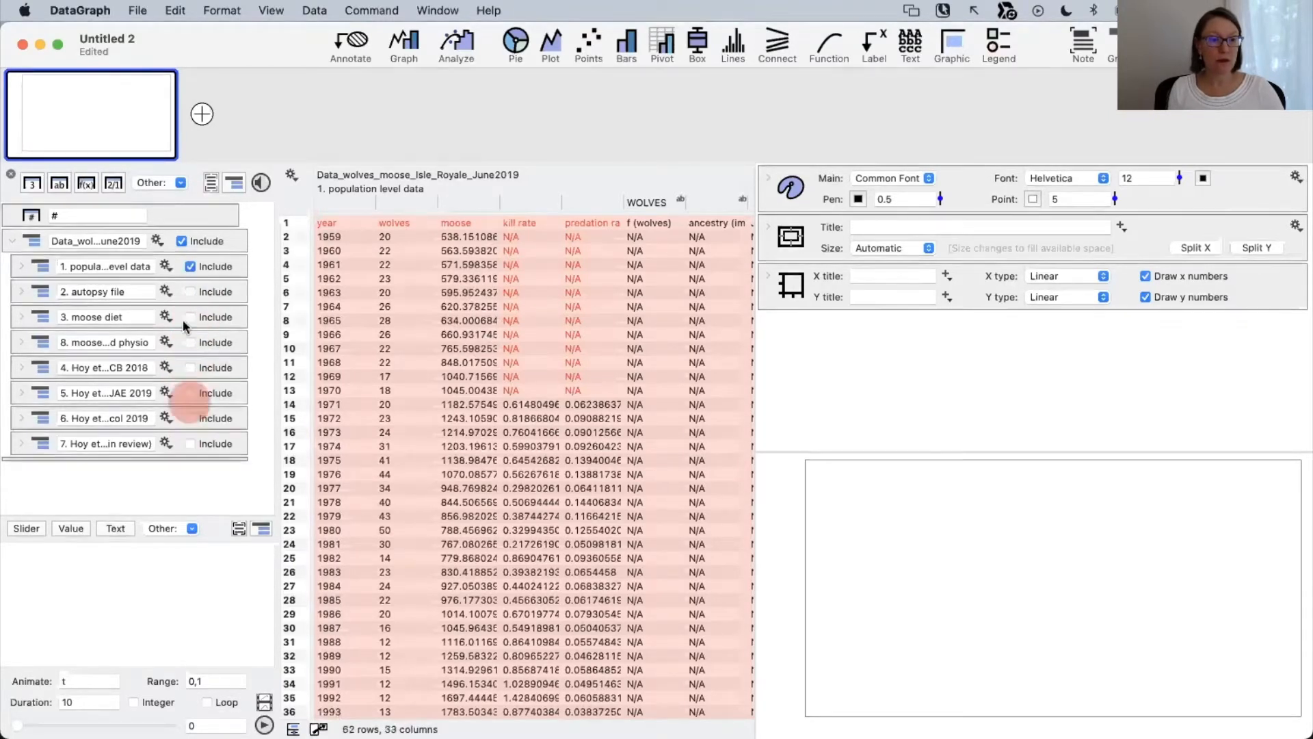
Select the "1. population level data" group and look across its columns.
left_click(41, 271)
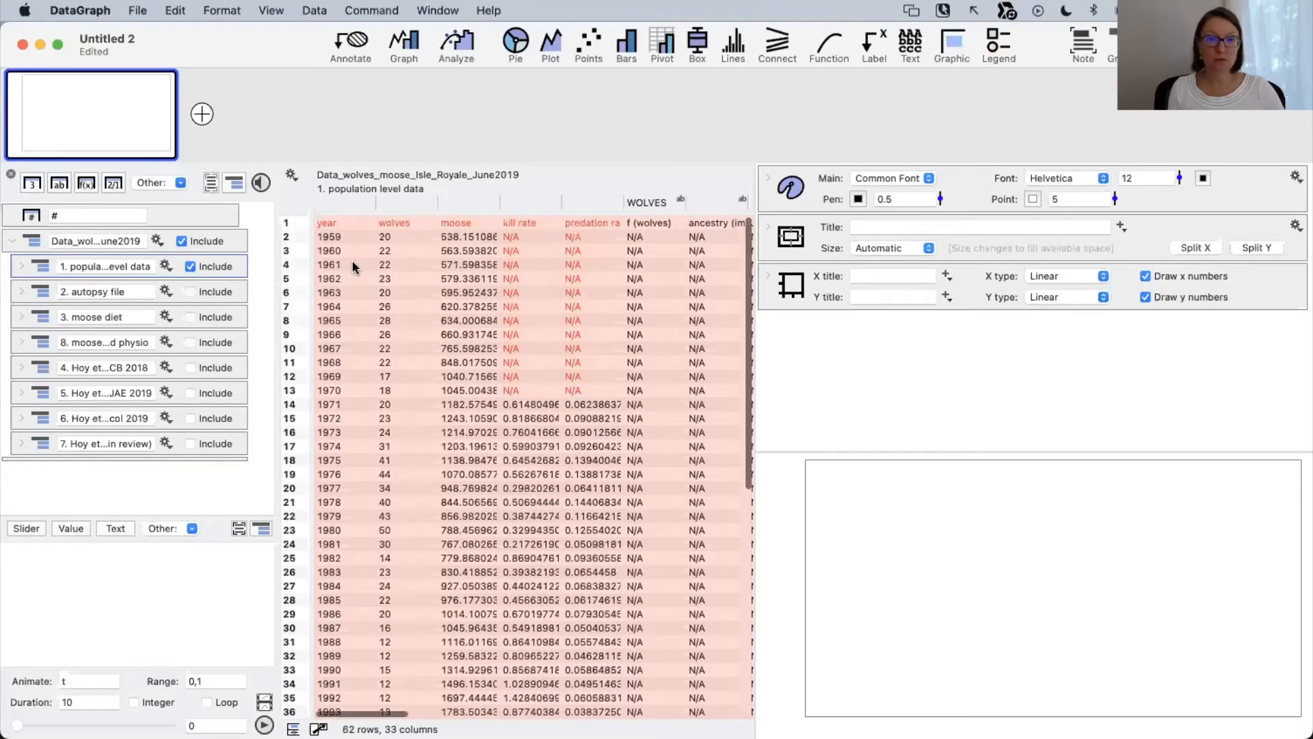
scroll(563, 331, "right", 5)
scroll(563, 332, "left", 5)
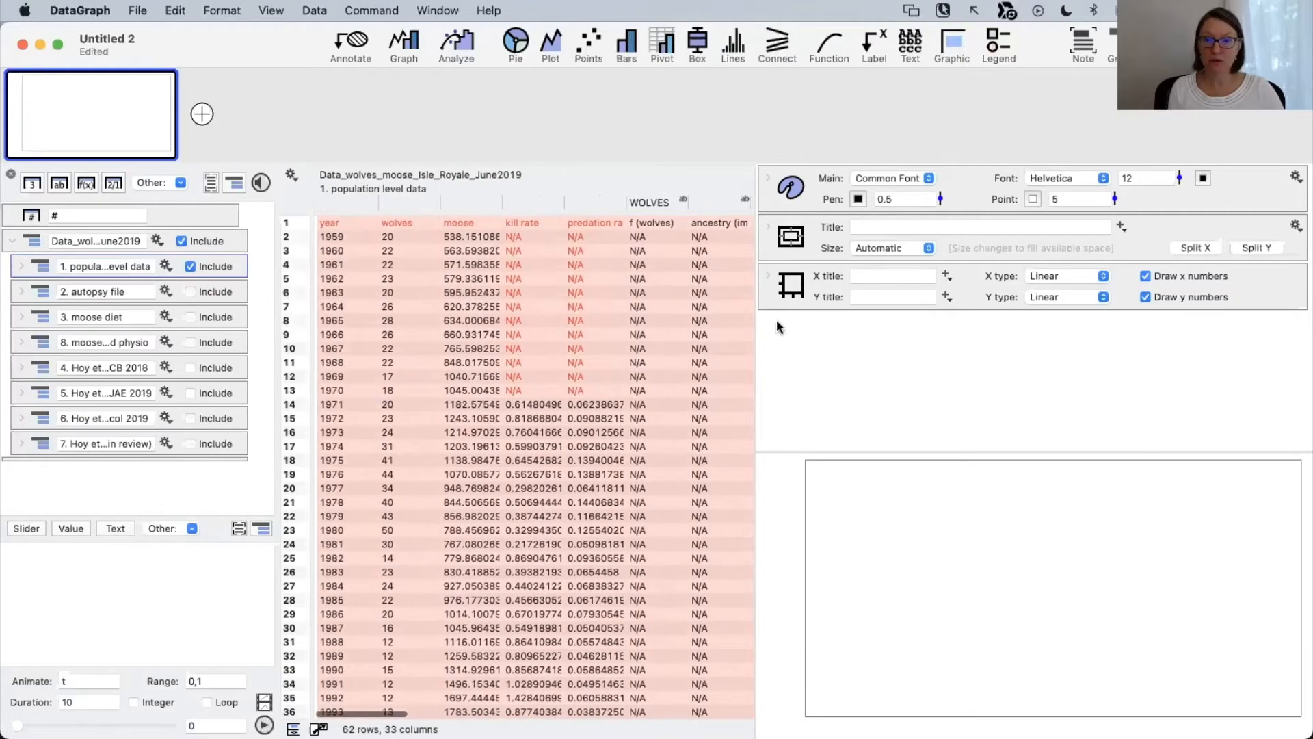
Widen the data table into the graph area and look across the population data columns to the climate ones.
left_click_drag(754, 334, 1177, 335)
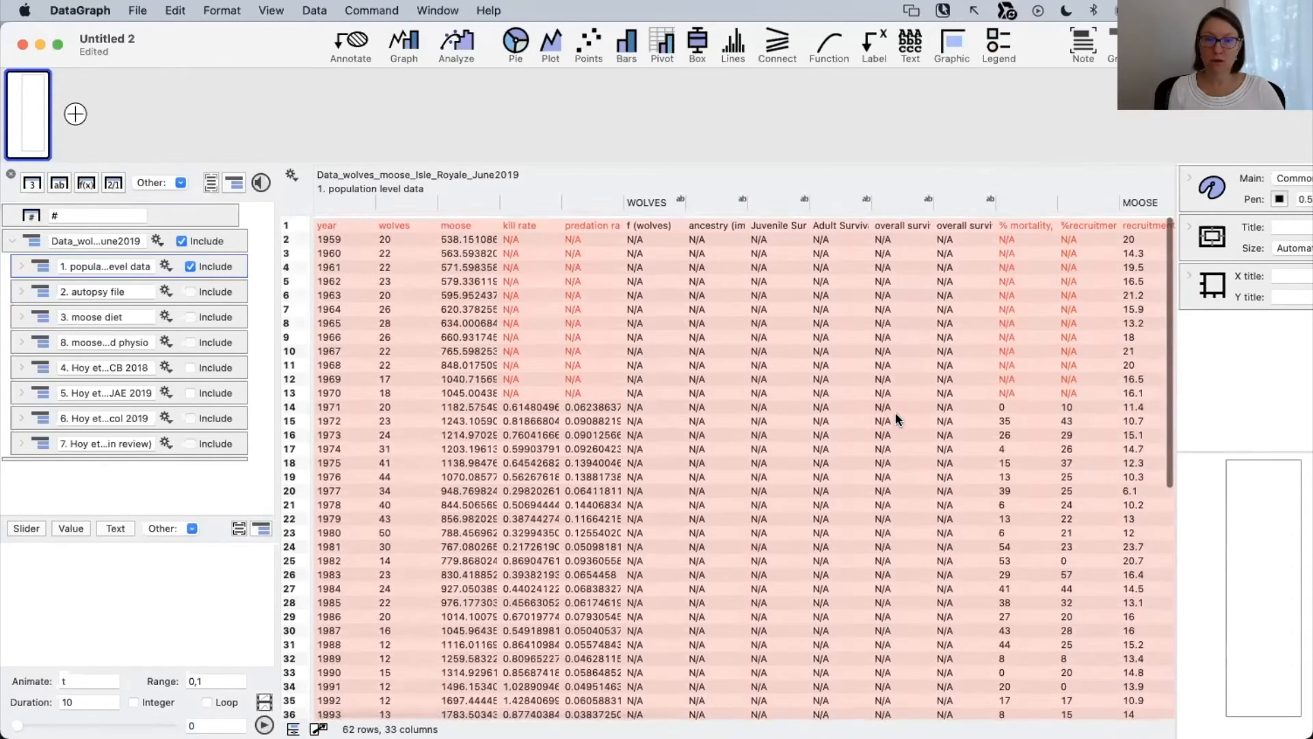
scroll(911, 415, "right", 10)
scroll(896, 415, "right", 5)
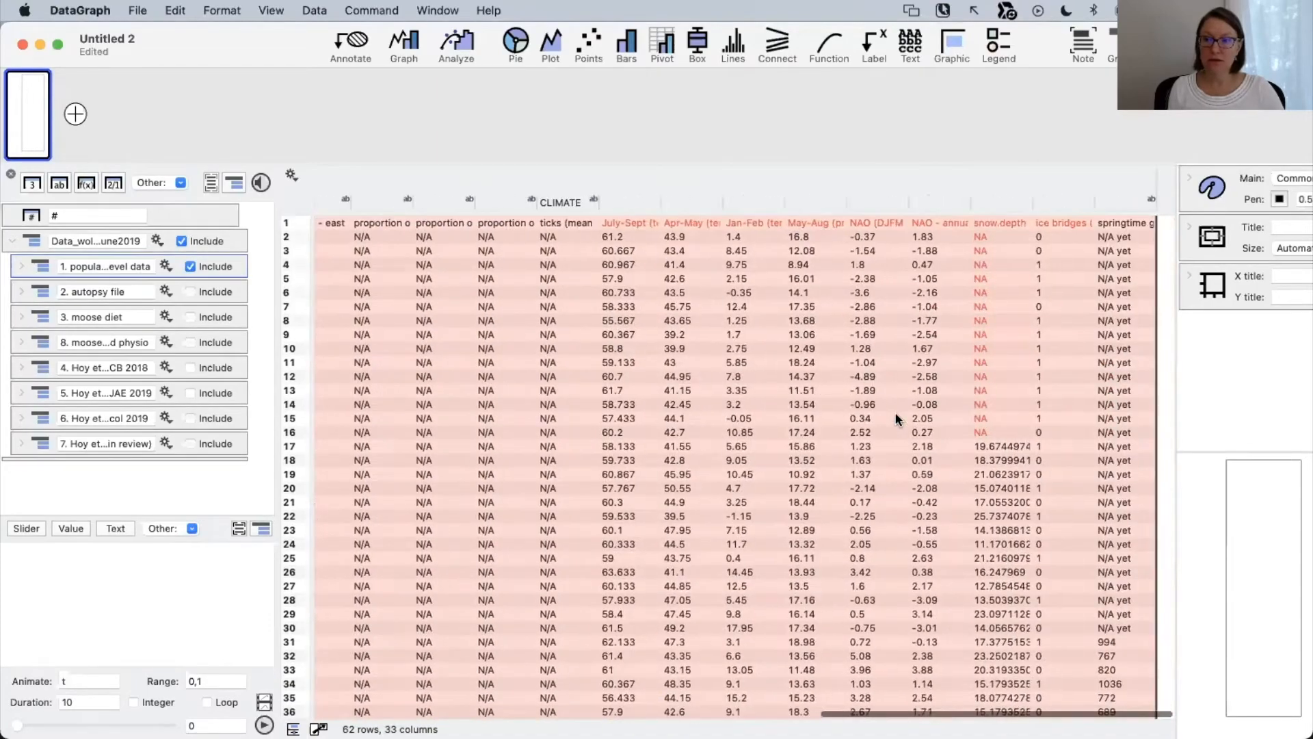
Expand the "1. population level data" group and look through its column list and the first-row headings in the table.
left_click(22, 267)
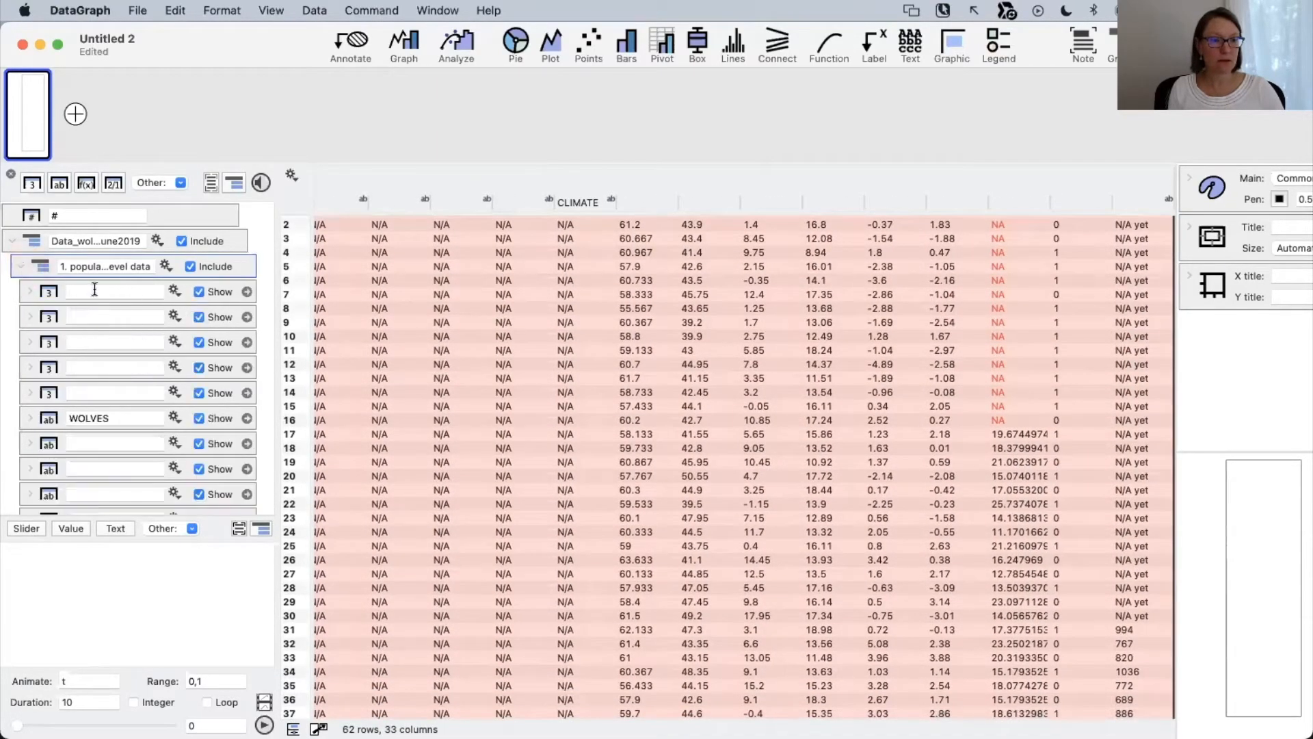
scroll(226, 455, "down", 2)
scroll(224, 453, "down", 15)
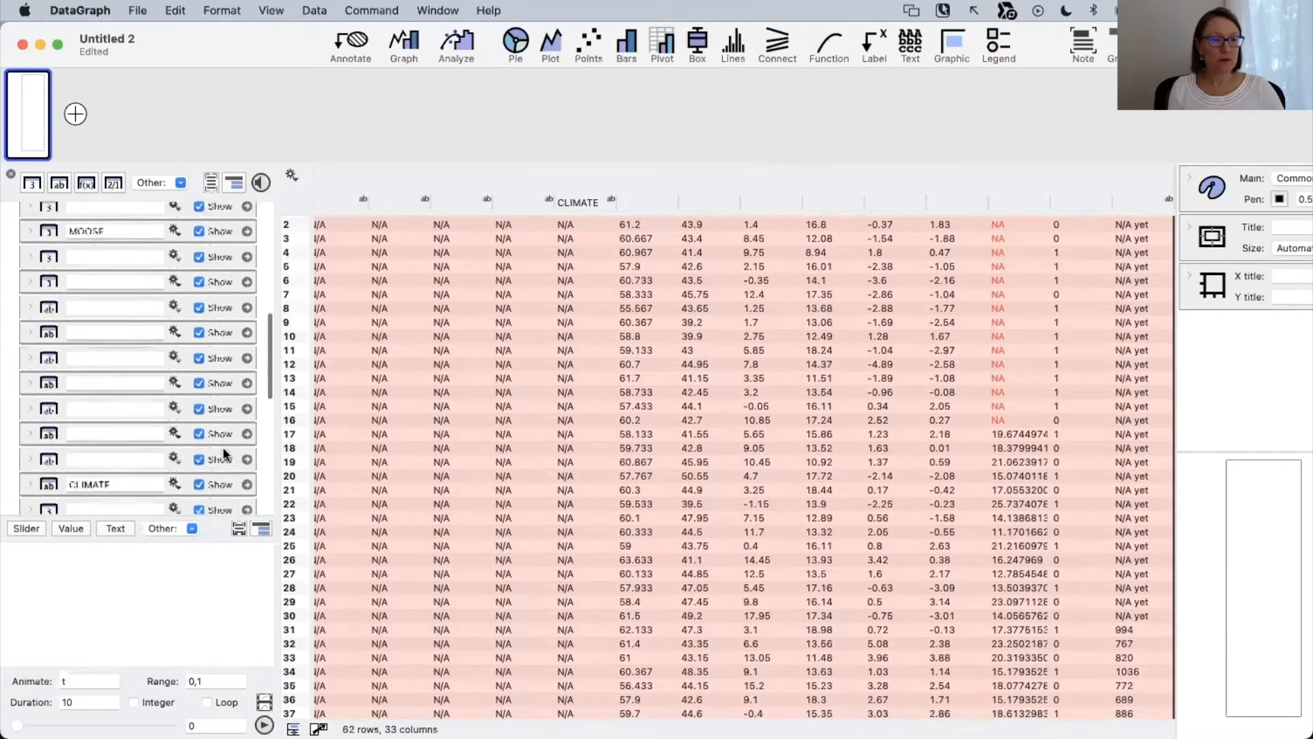
scroll(223, 447, "up", 8)
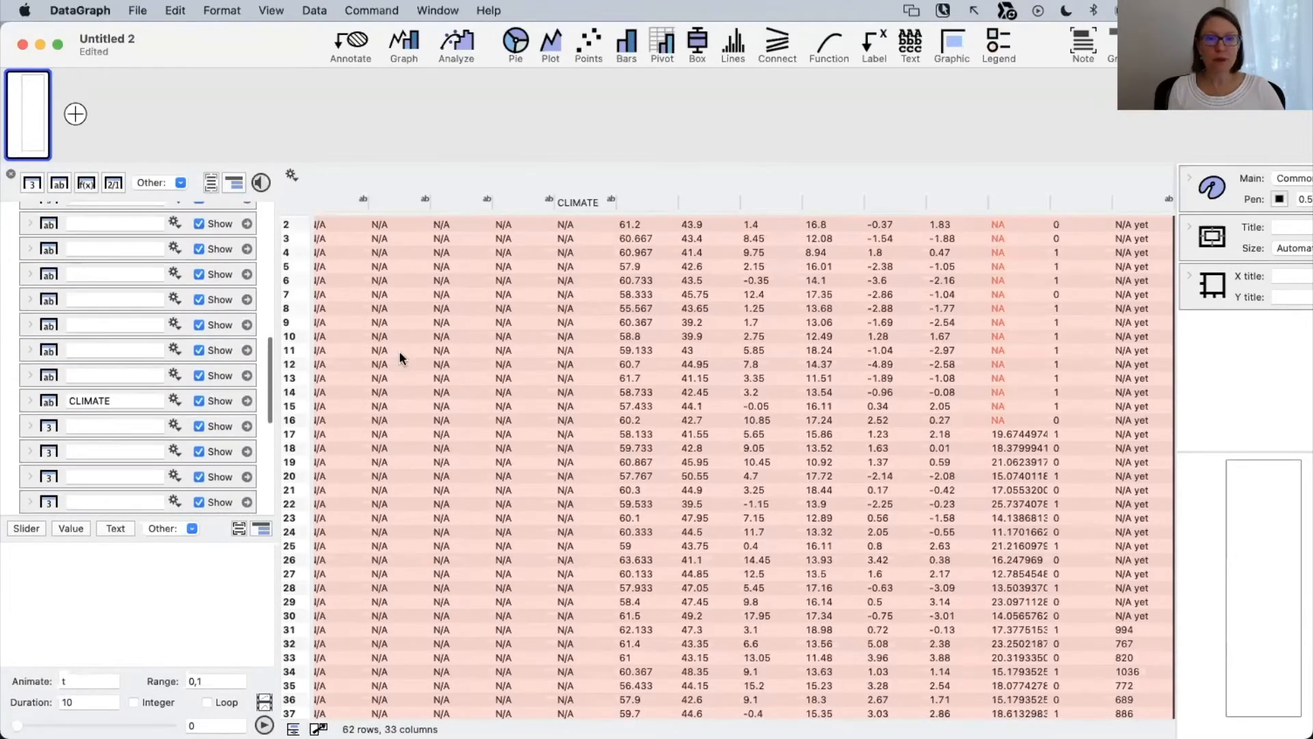
scroll(576, 327, "left", 5)
scroll(576, 329, "up", 1)
scroll(576, 330, "left", 2)
left_click(564, 221)
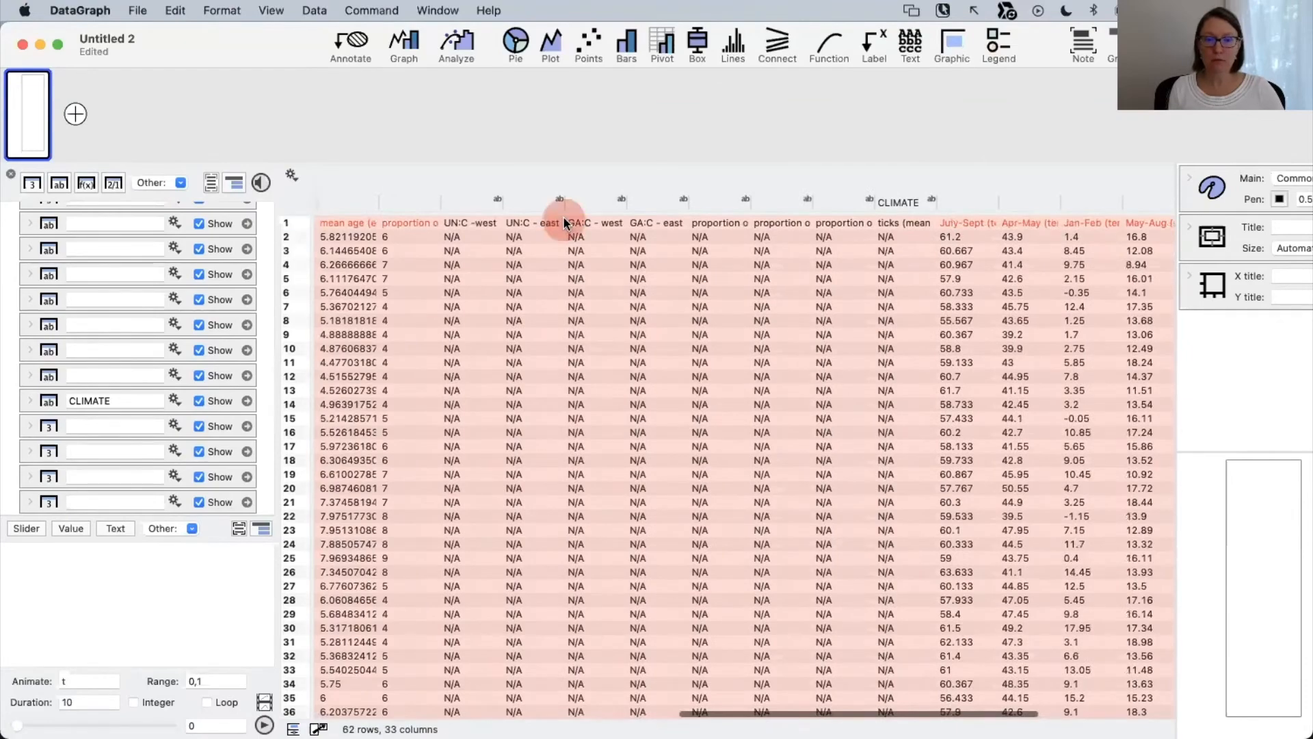
scroll(646, 335, "left", 8)
scroll(646, 334, "left", 8)
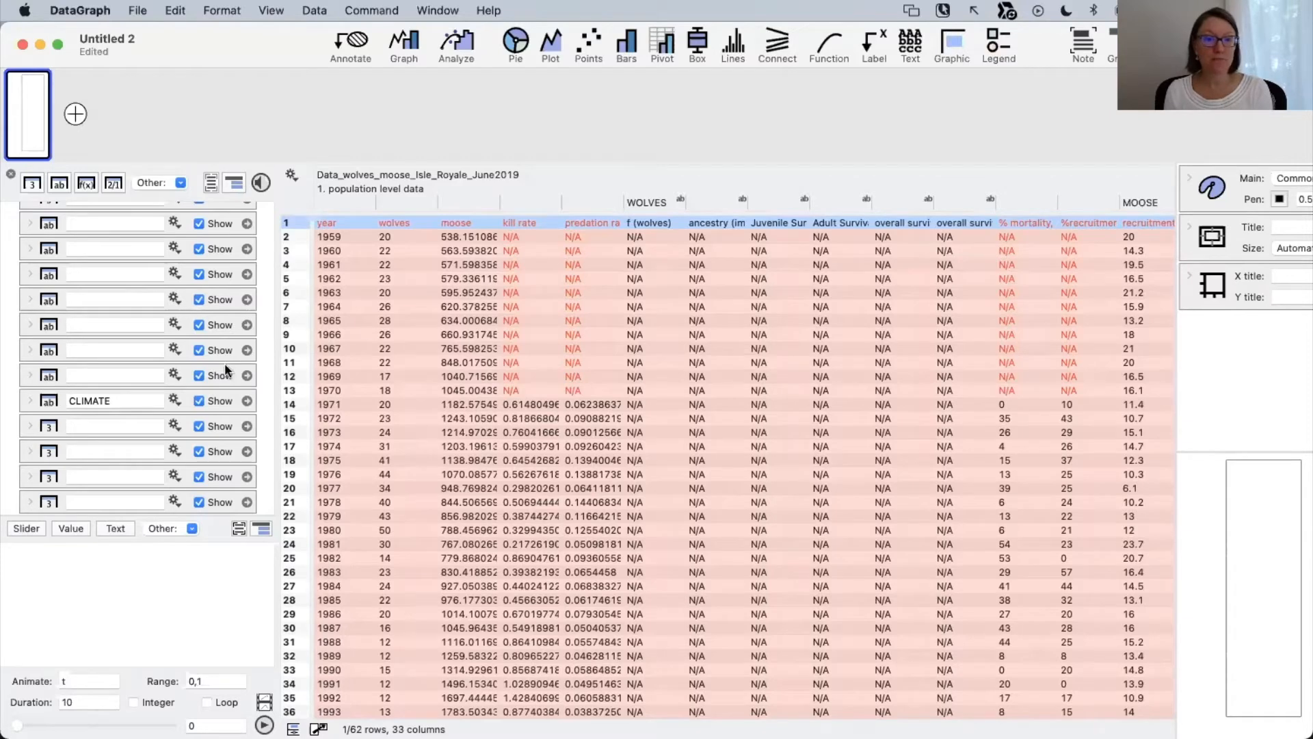
Group the columns from MOOSE through the last one before CLIMATE.
scroll(165, 345, "down", 10)
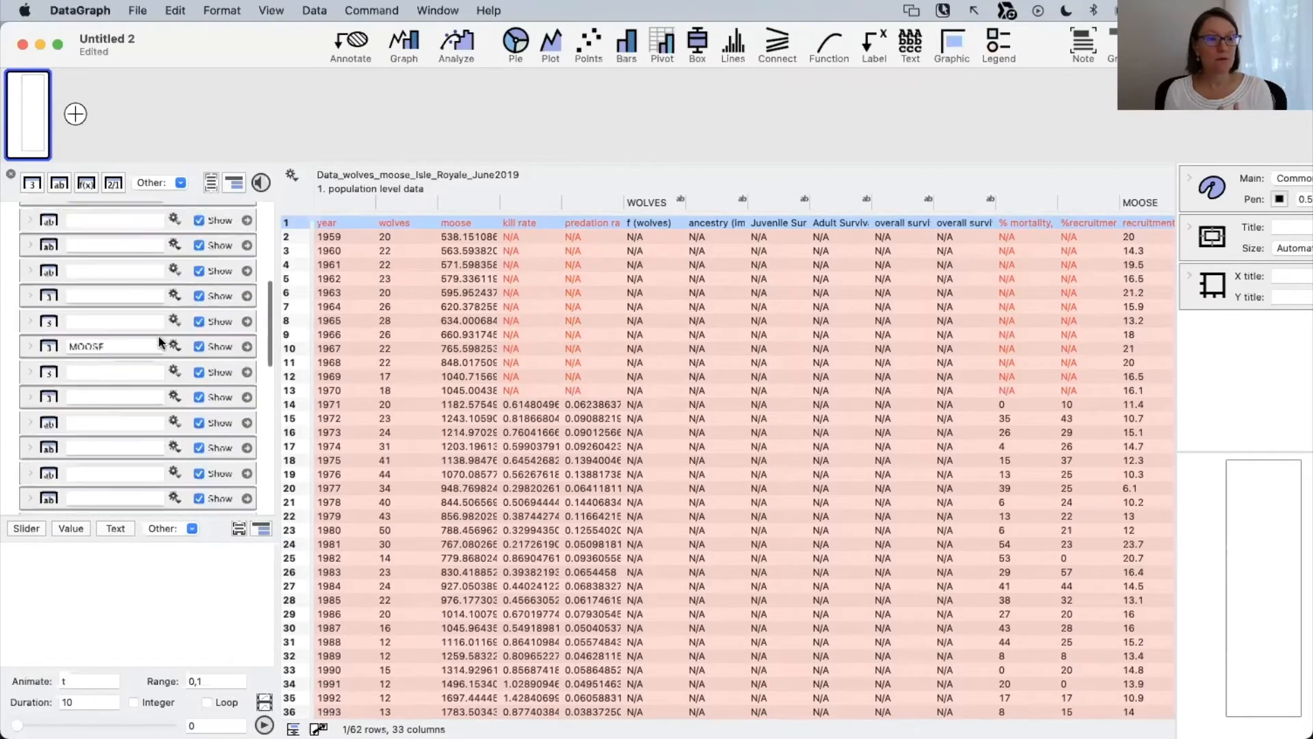
left_click_drag(13, 316, 133, 253)
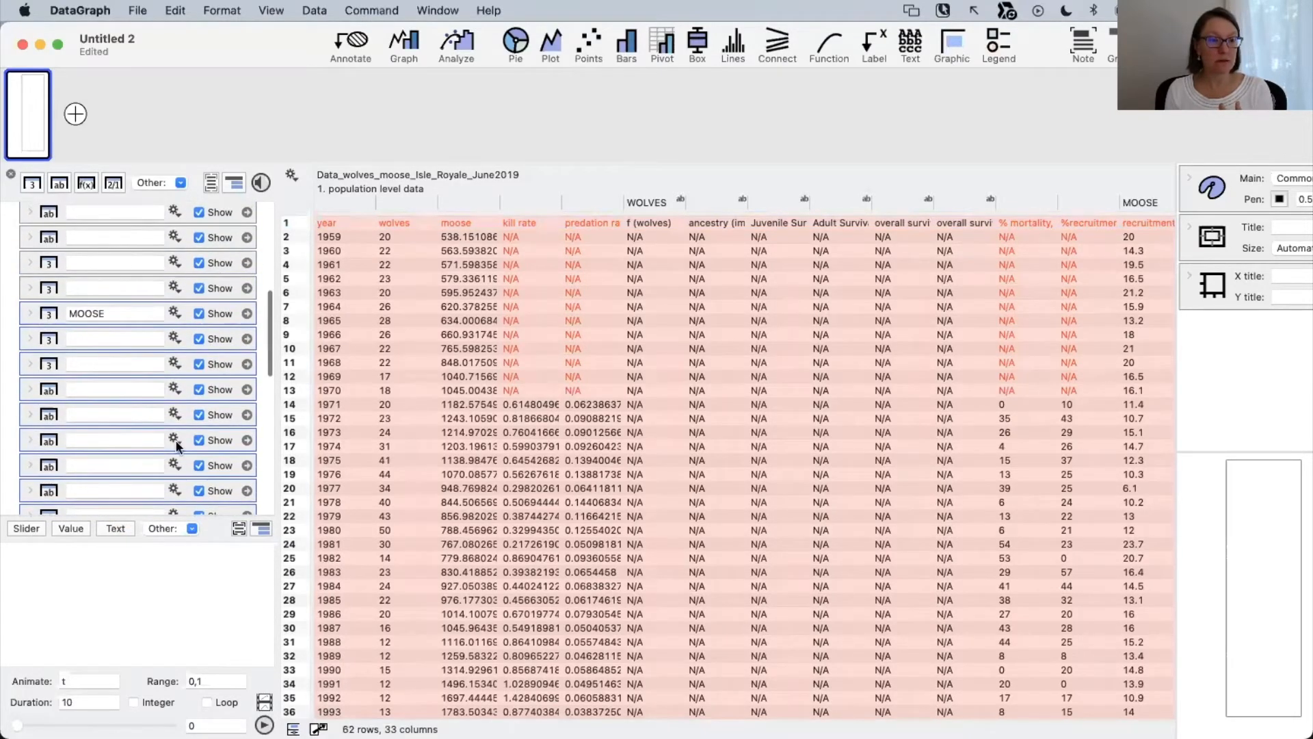
left_click(235, 184)
Group the columns from CLIMATE through the last one of the population sheet and check the group divisions in the table.
scroll(171, 370, "down", 5)
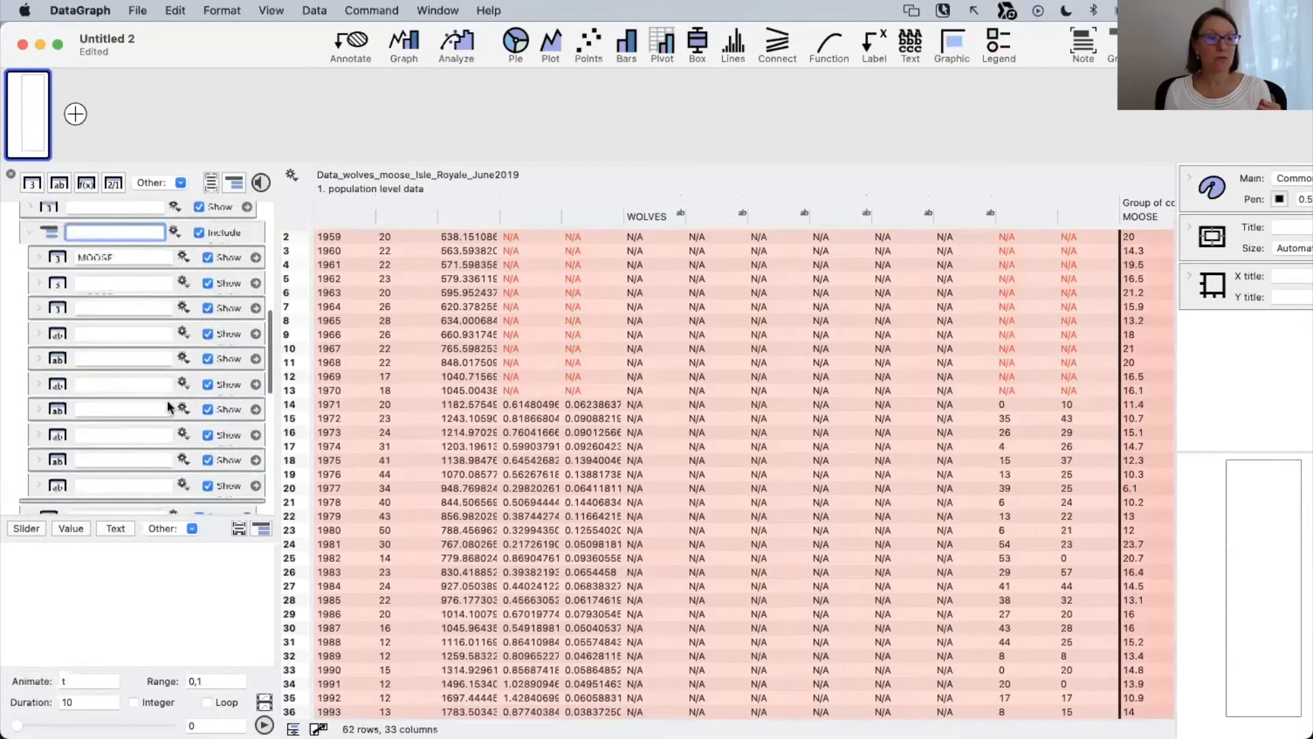
left_click_drag(10, 307, 53, 445)
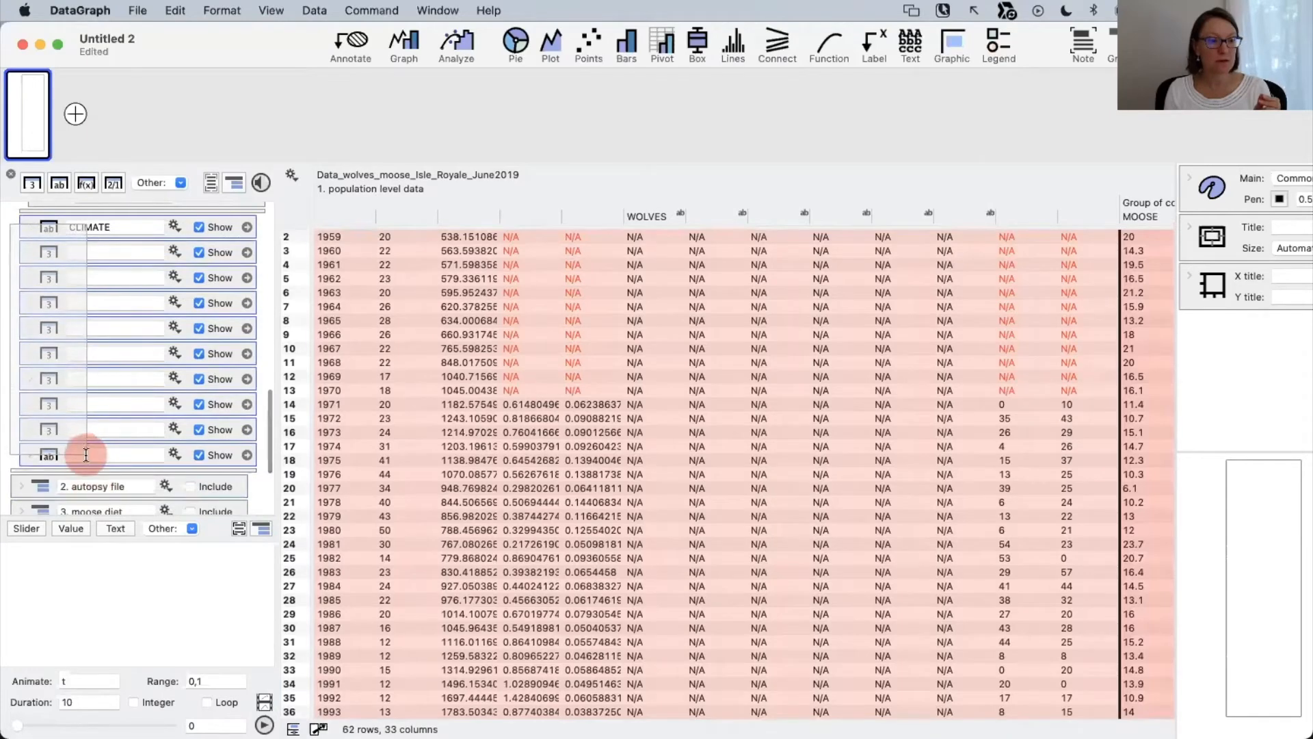
scroll(132, 335, "up", 3)
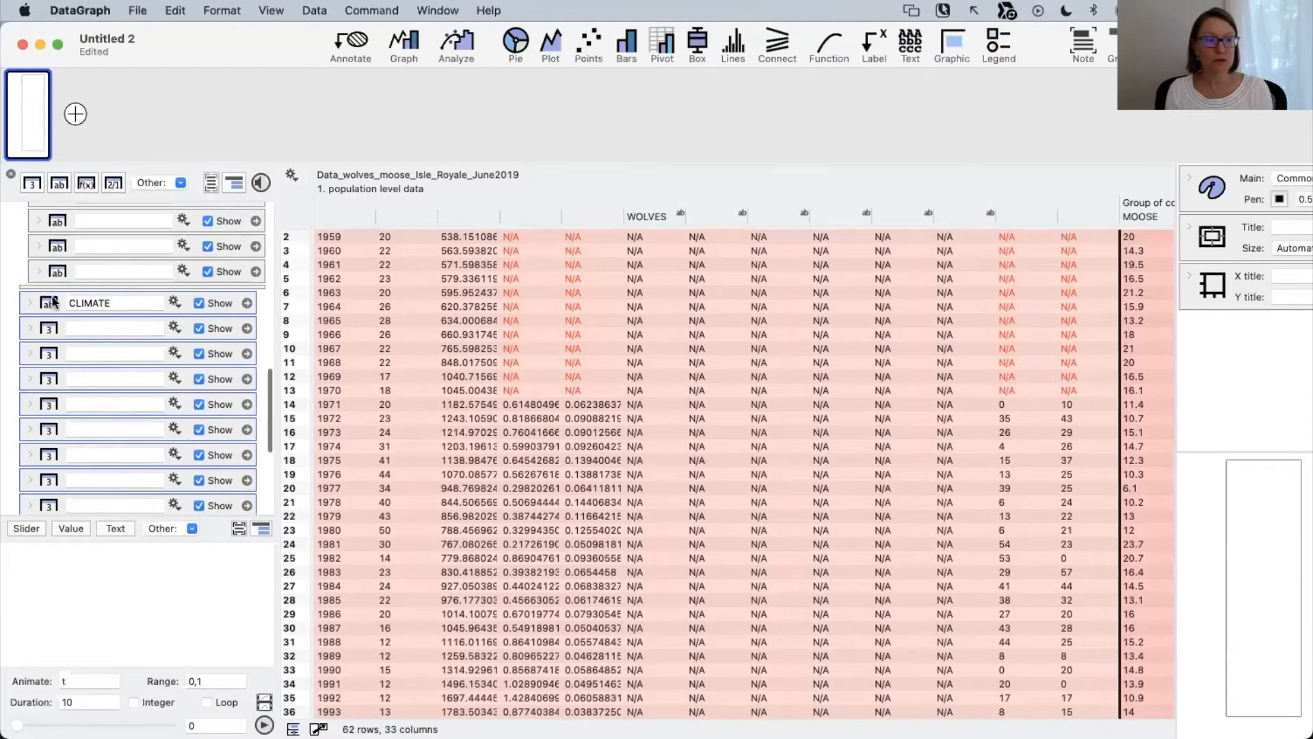
left_click(234, 183)
scroll(637, 404, "right", 15)
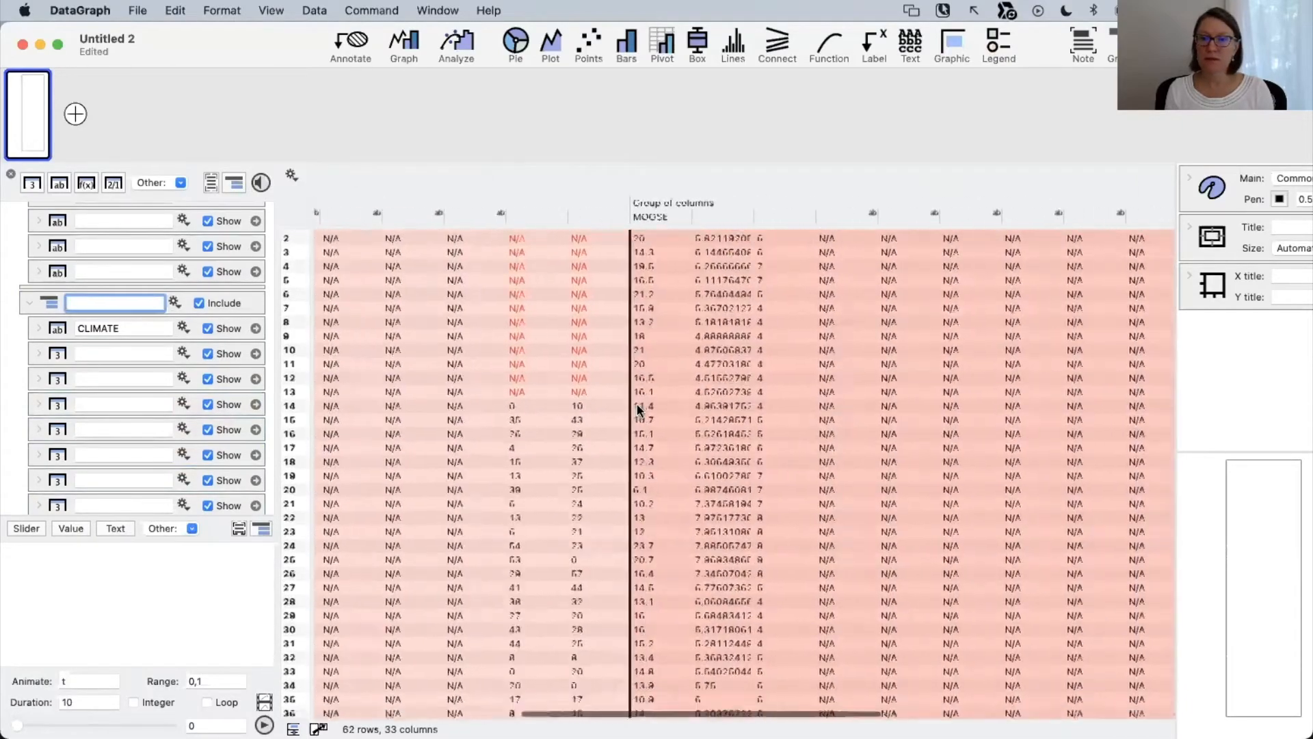
scroll(783, 323, "right", 10)
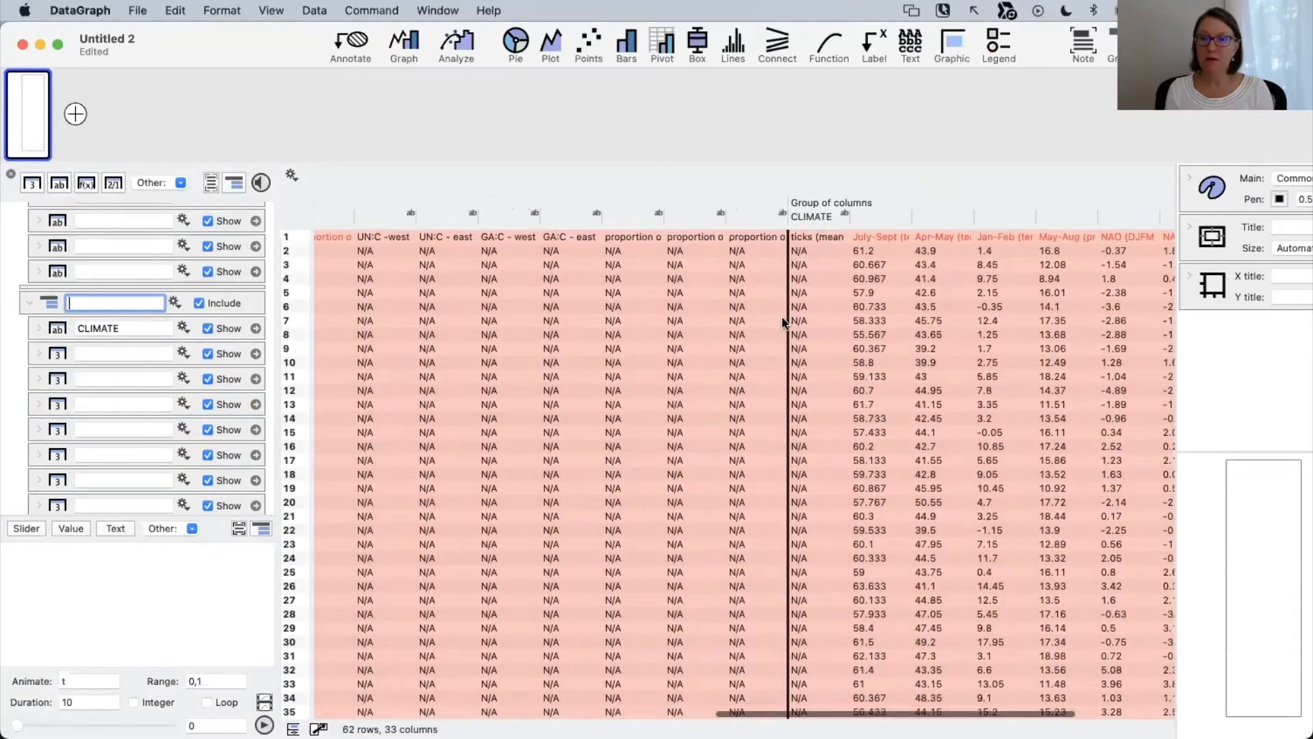
scroll(783, 323, "left", 20)
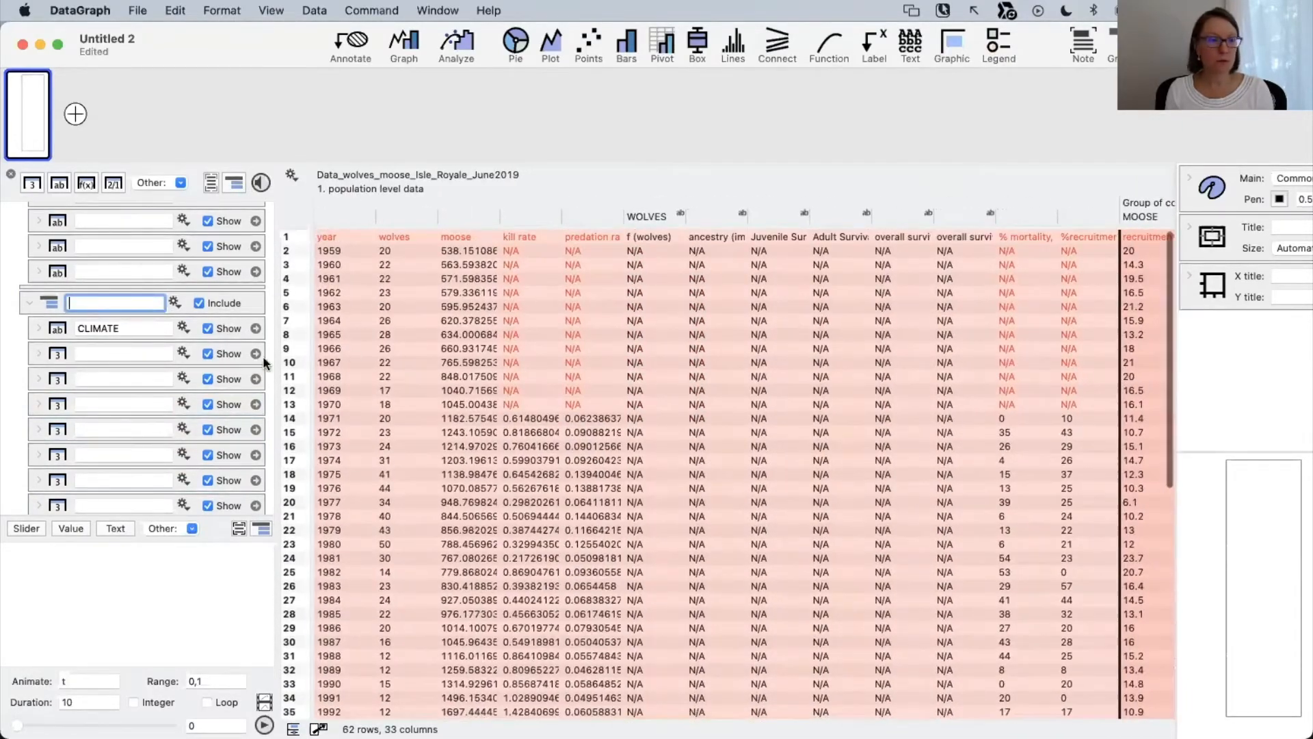
Group the columns from WOLVES through the last one before the moose group and look across all the column groups.
scroll(164, 372, "up", 15)
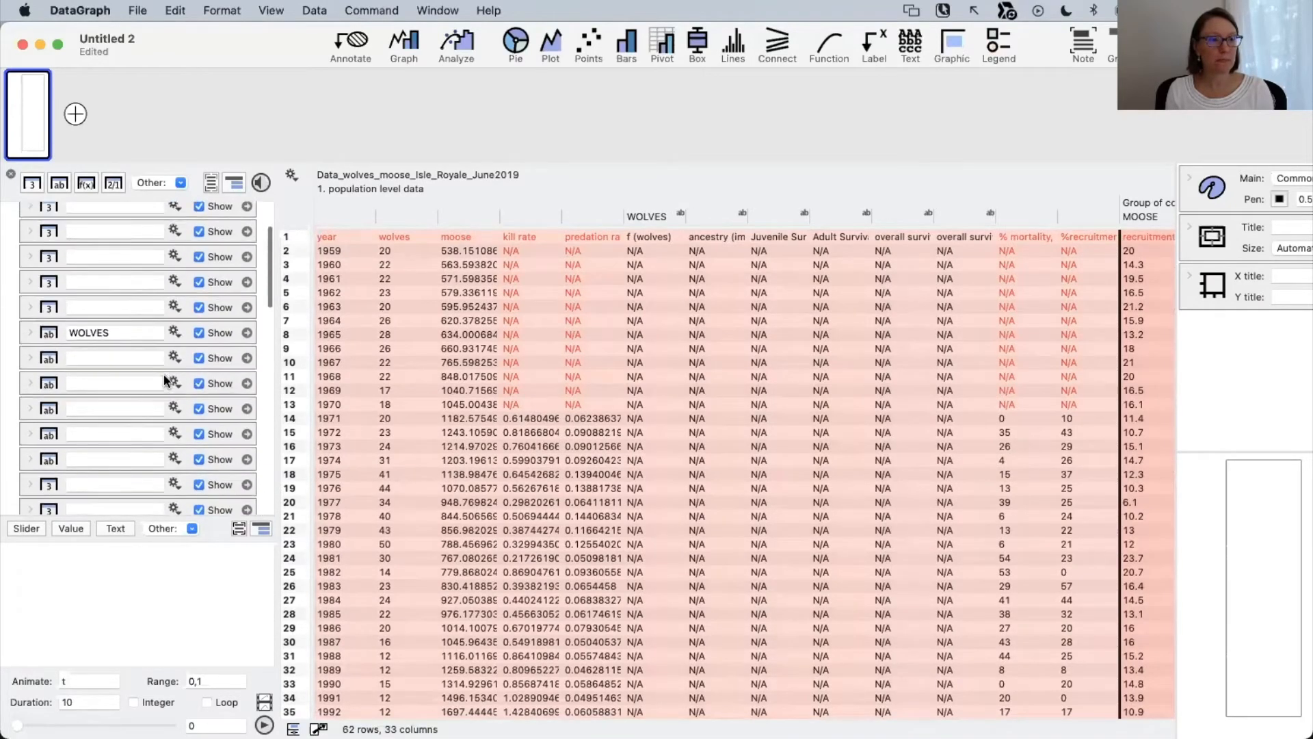
left_click_drag(10, 332, 159, 311)
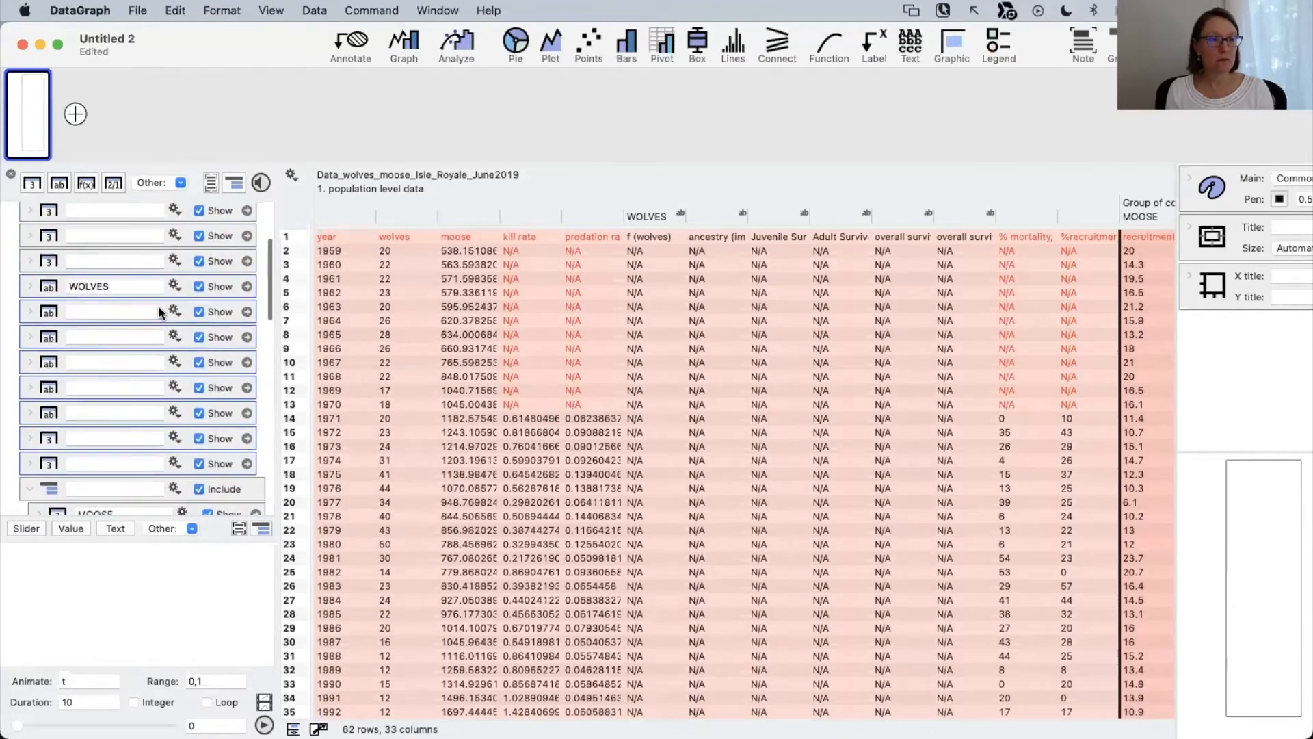
left_click(234, 182)
scroll(245, 327, "down", 10)
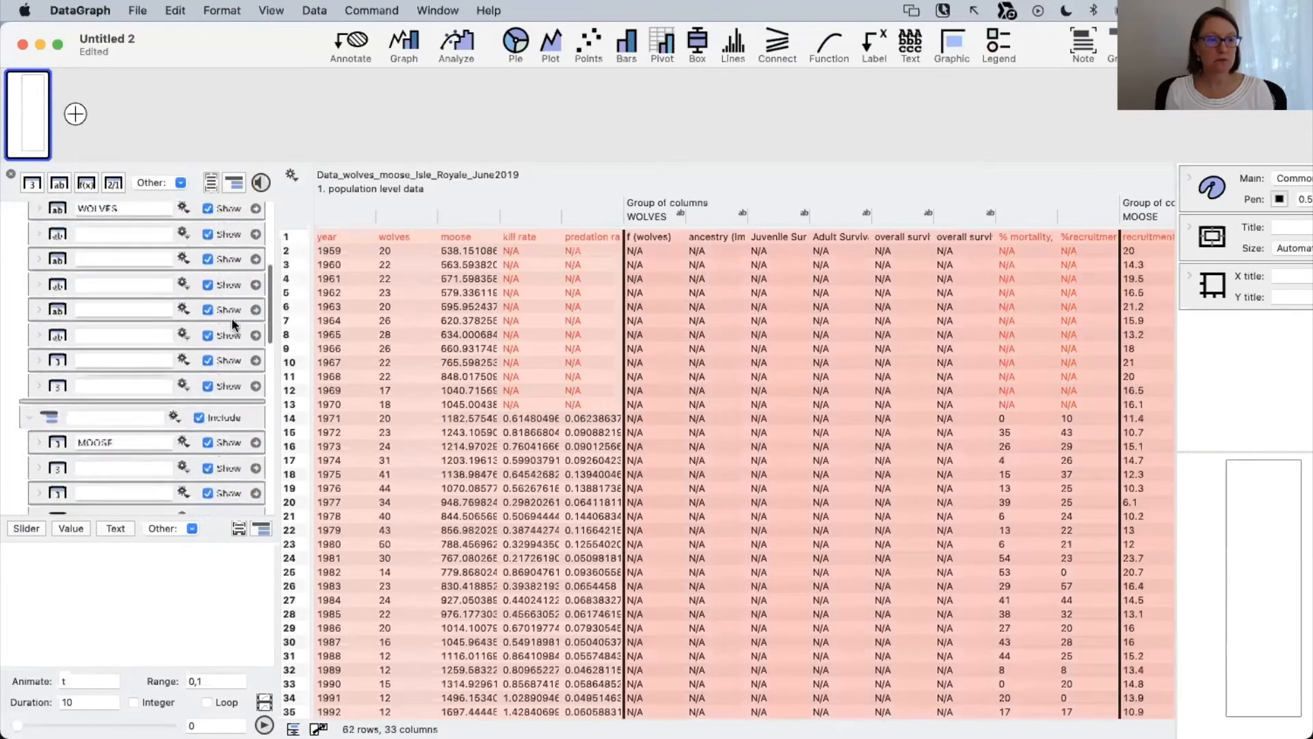
scroll(669, 302, "right", 15)
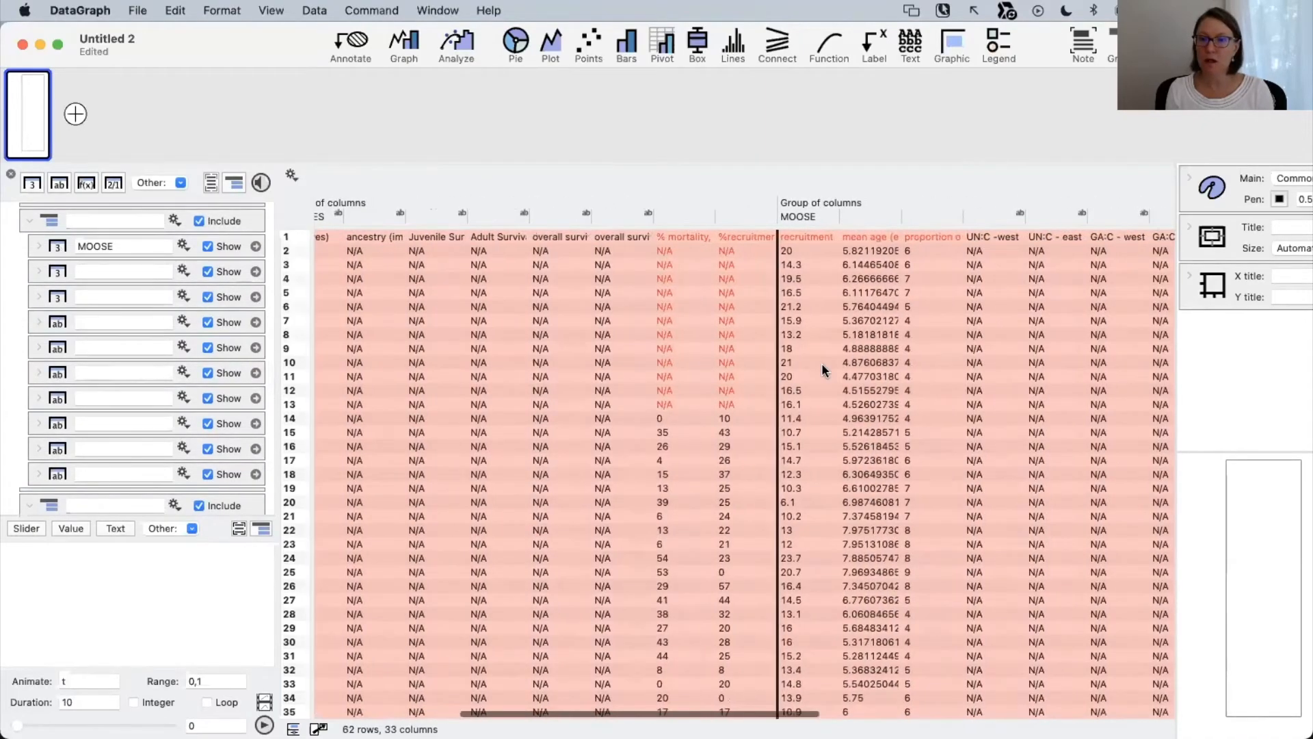
scroll(822, 363, "left", 20)
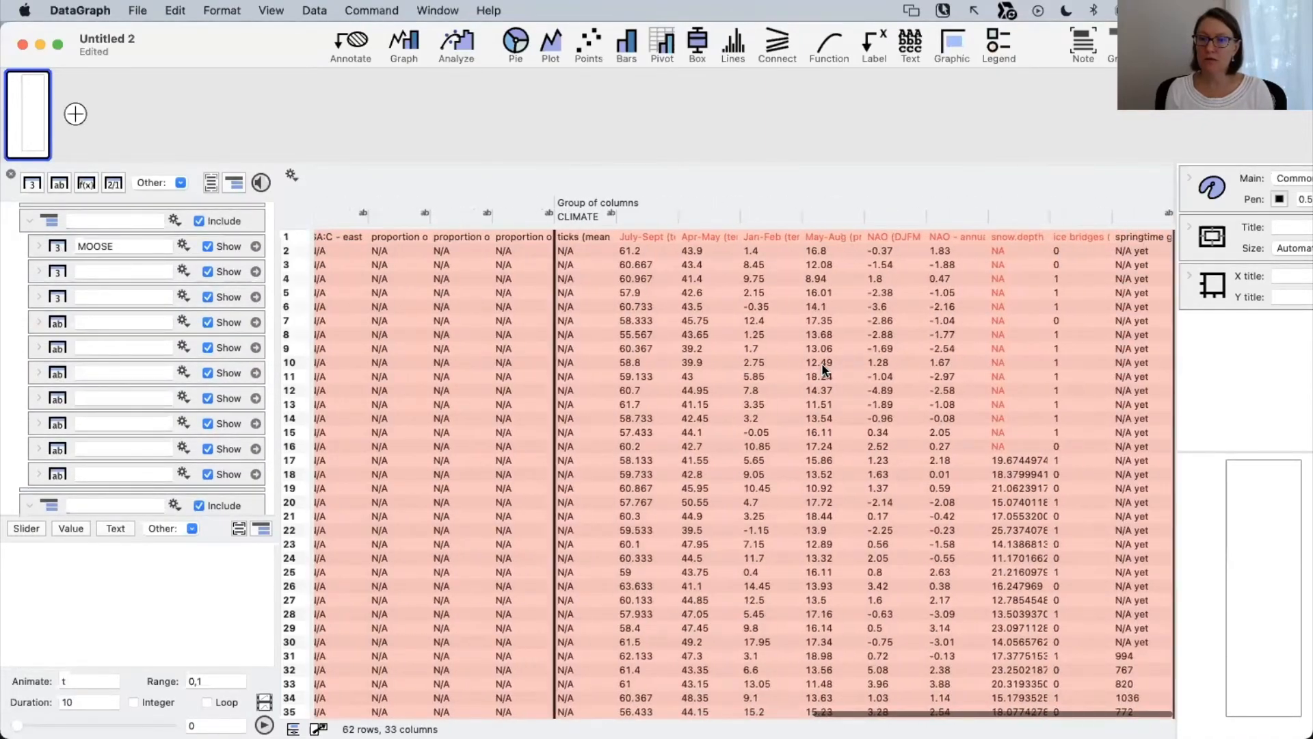
scroll(823, 362, "left", 5)
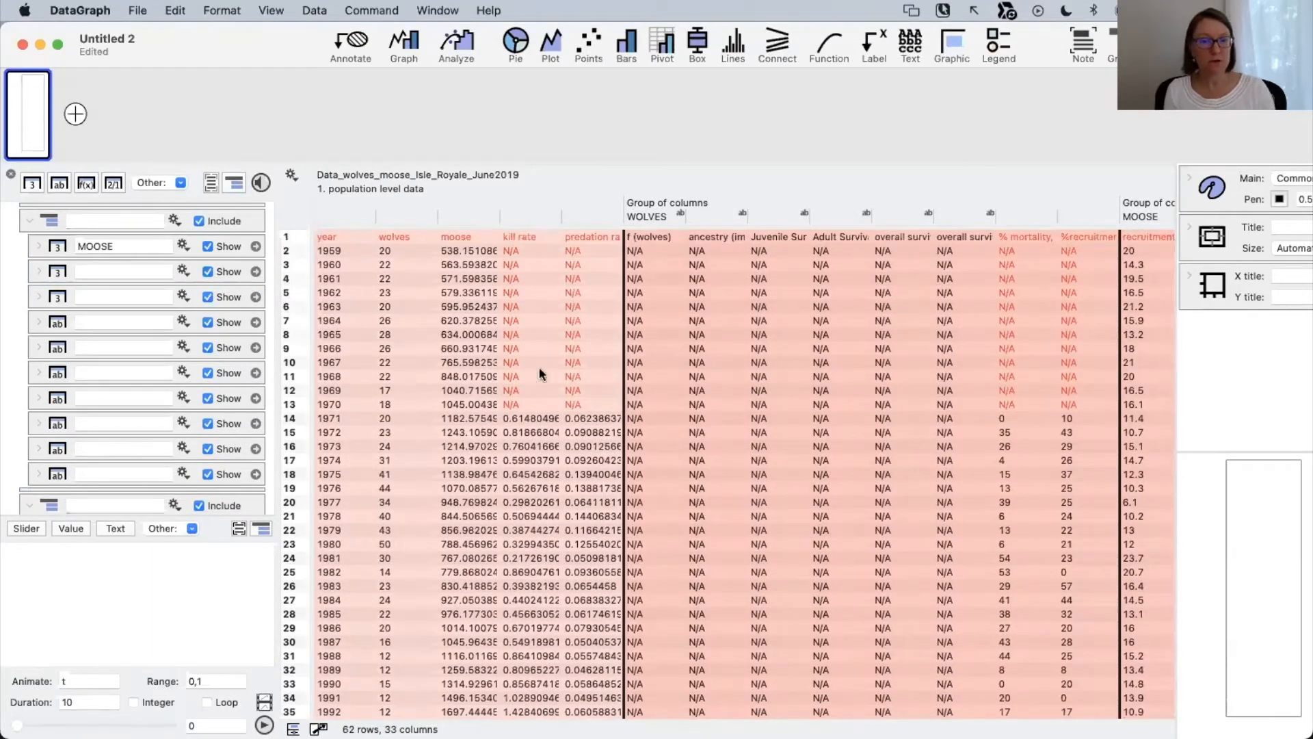
Move the name WOLVES from the first wolf column to its unnamed column group.
scroll(135, 312, "up", 10)
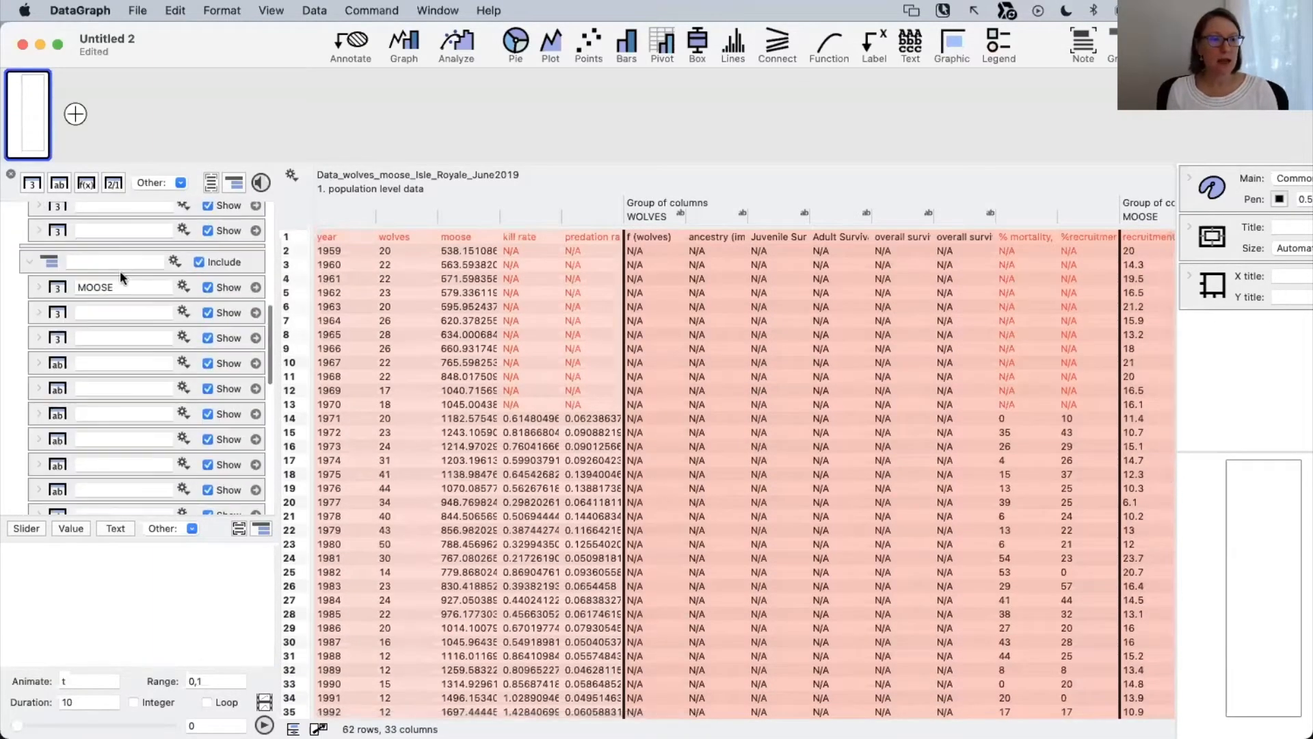
scroll(141, 253, "up", 2)
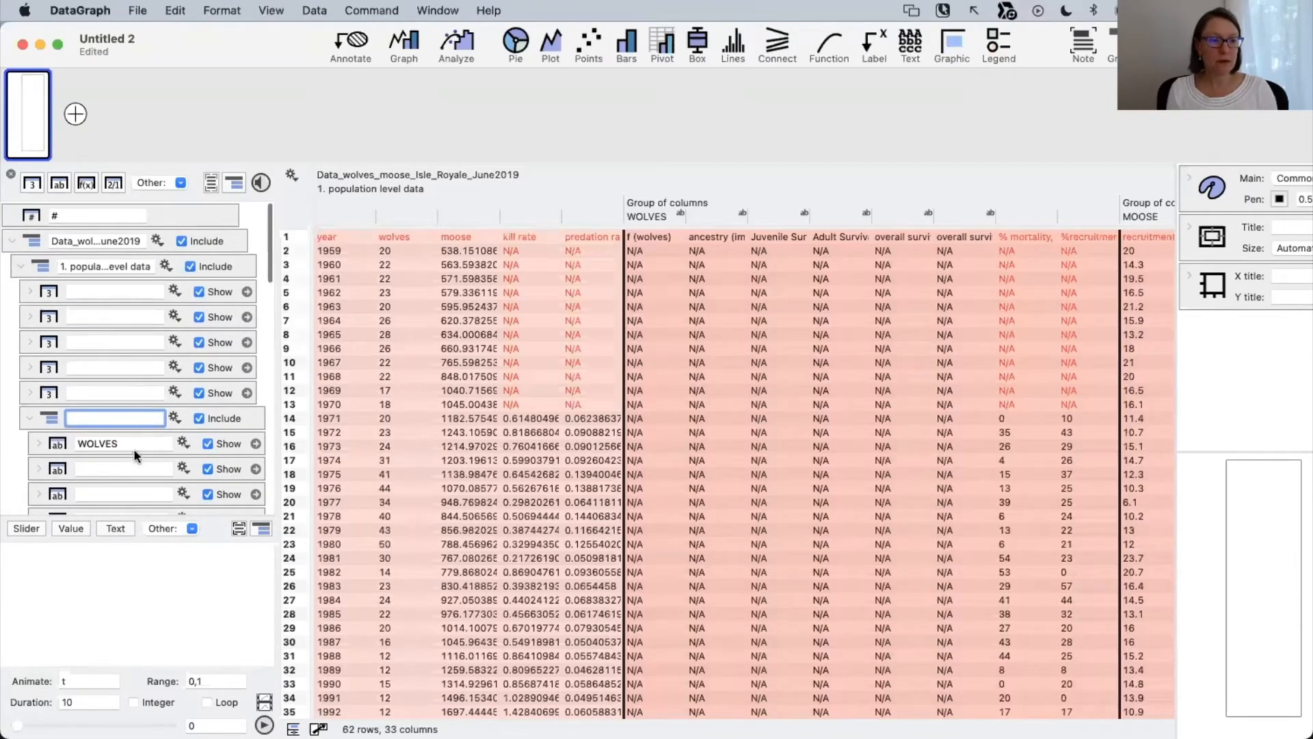
left_click_drag(132, 444, 39, 444)
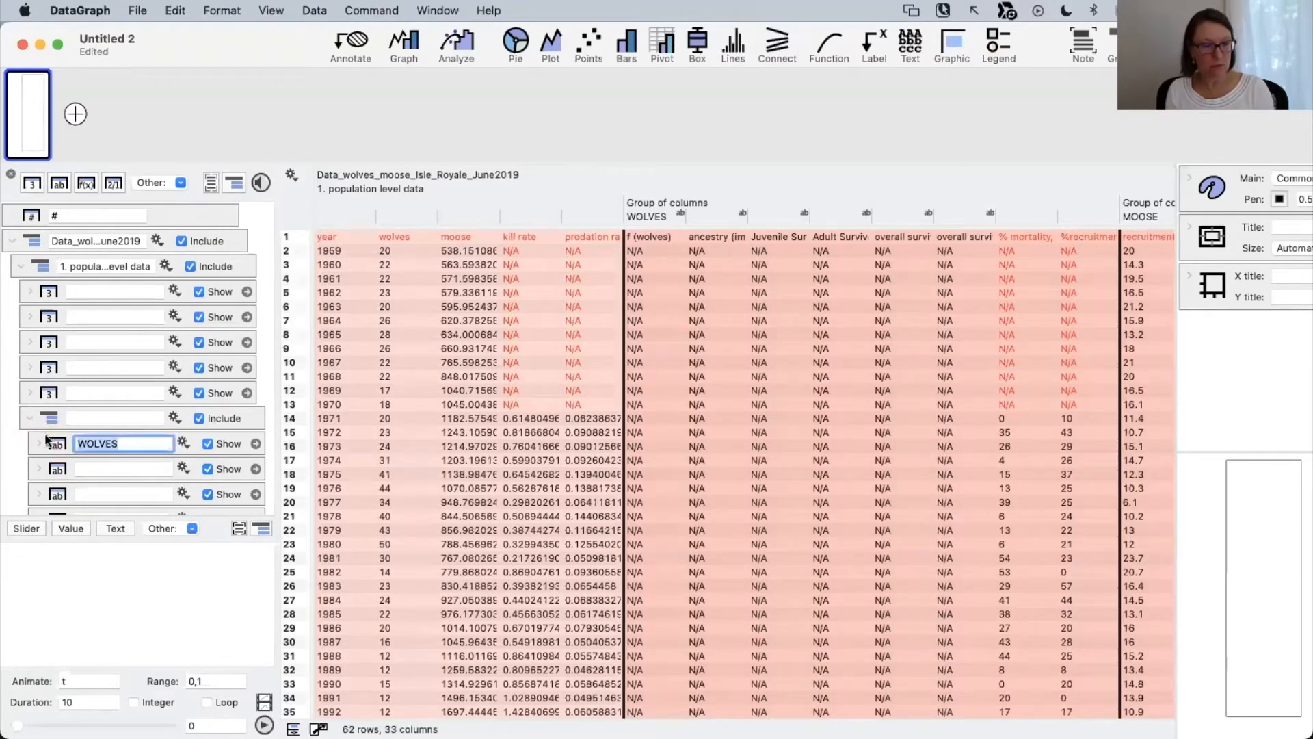
key("super+x")
left_click(79, 416)
key("super+v")
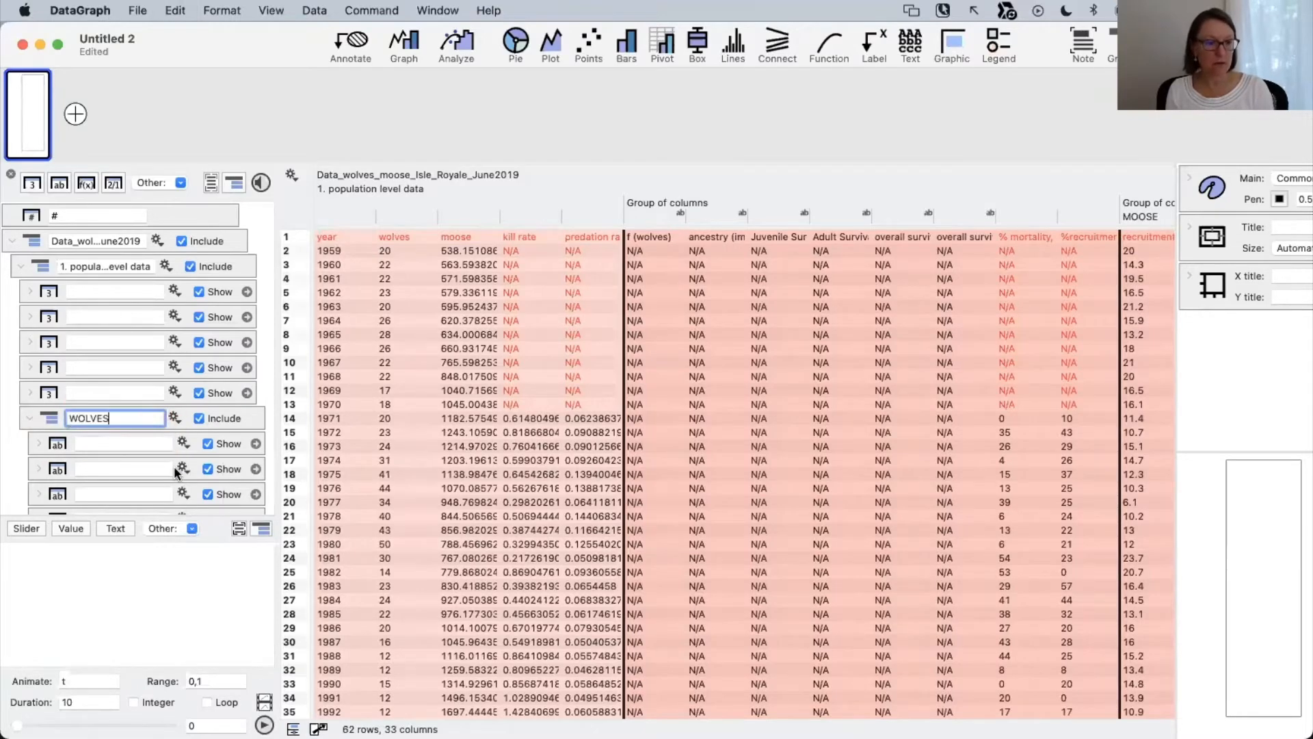
key("Return")
Move the name MOOSE from the first moose column to its unnamed column group.
scroll(218, 428, "down", 6)
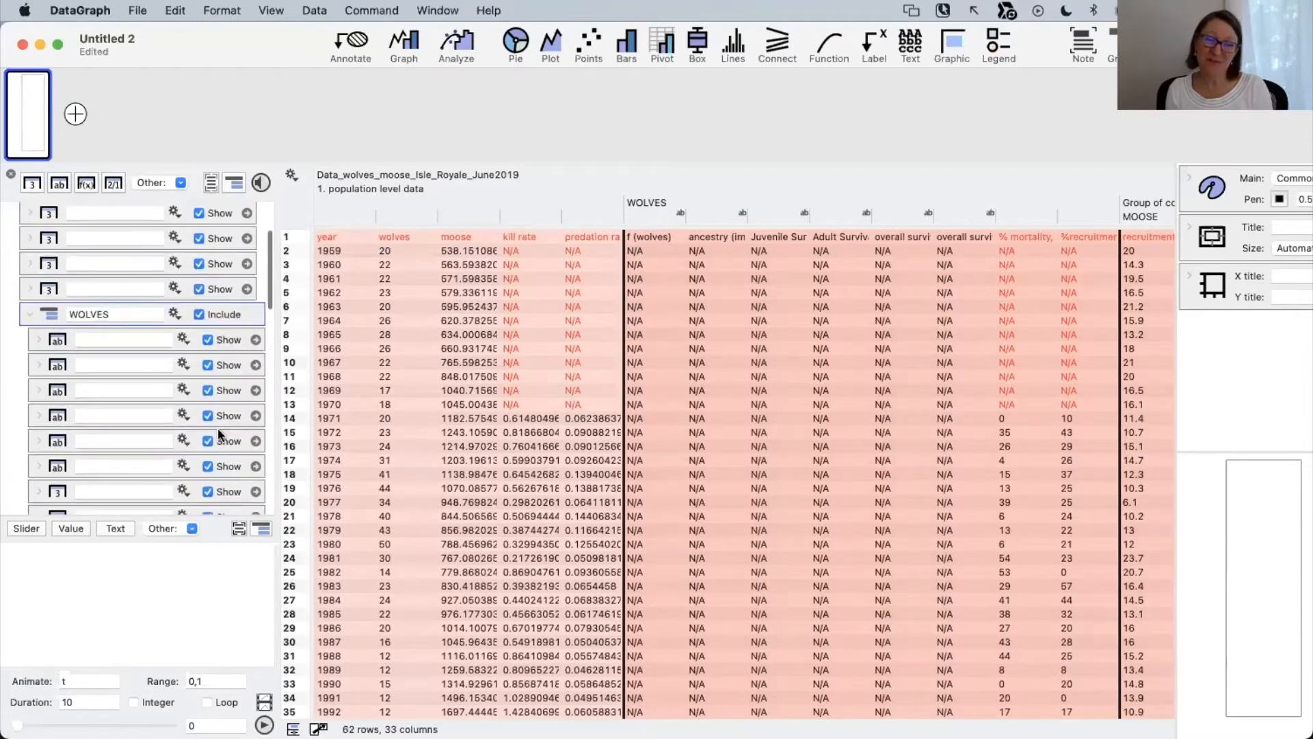
left_click_drag(137, 428, 53, 428)
key("super+x")
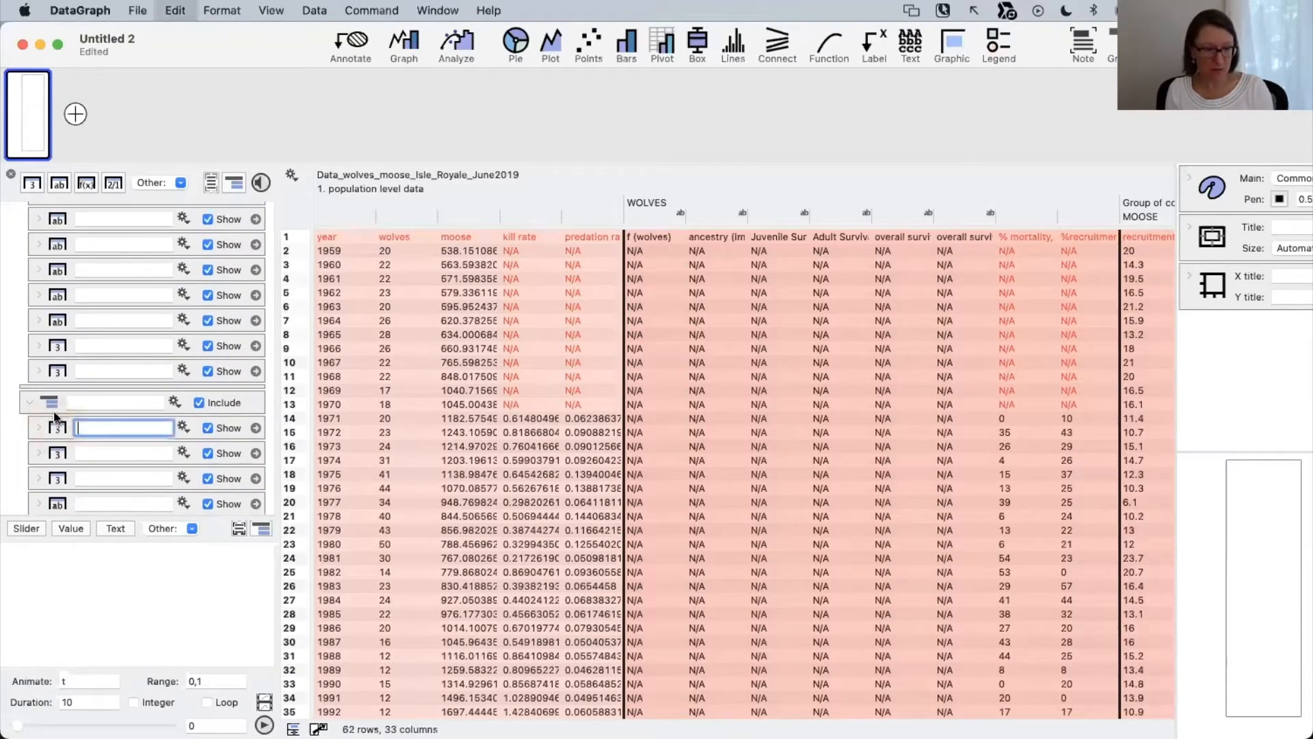
left_click(82, 402)
key("super+v")
left_click(108, 428)
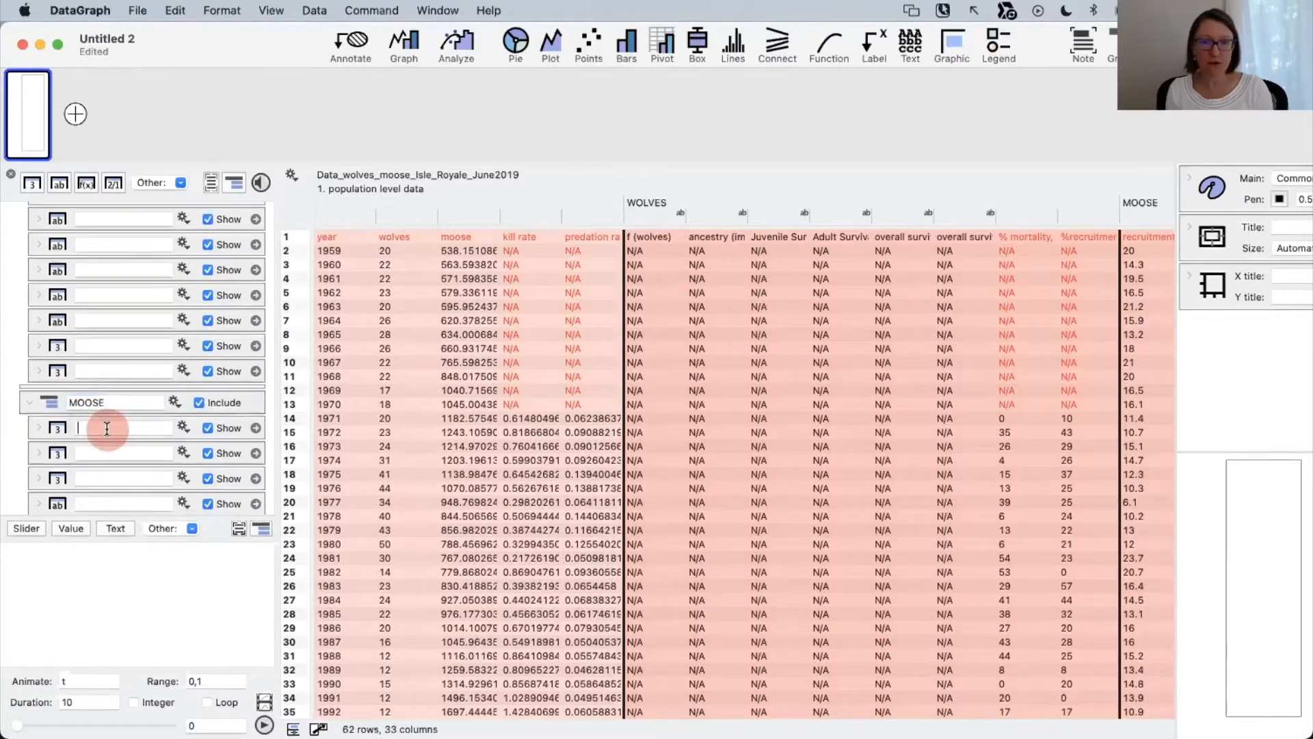
Move the name CLIMATE from the first climate column to its unnamed column group.
scroll(132, 454, "down", 3)
scroll(131, 454, "down", 3)
left_click_drag(123, 428, 26, 430)
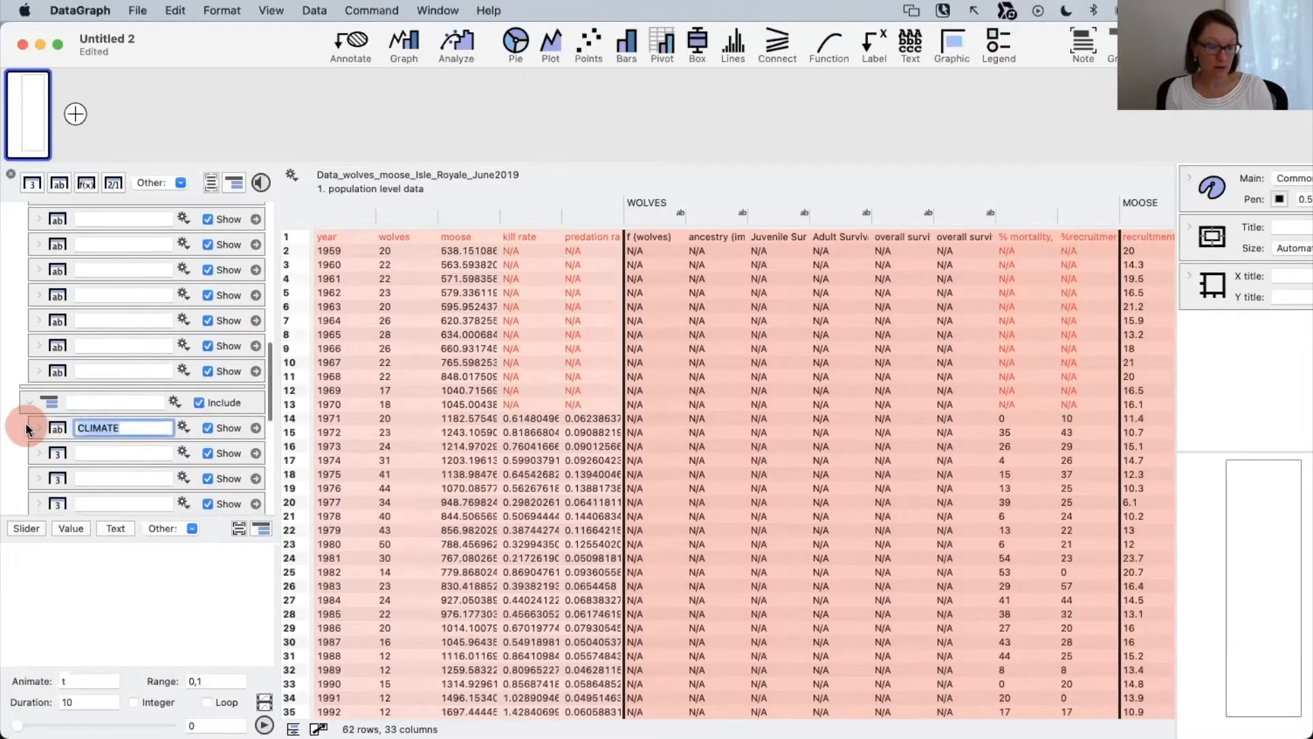
key("super+x")
left_click(80, 403)
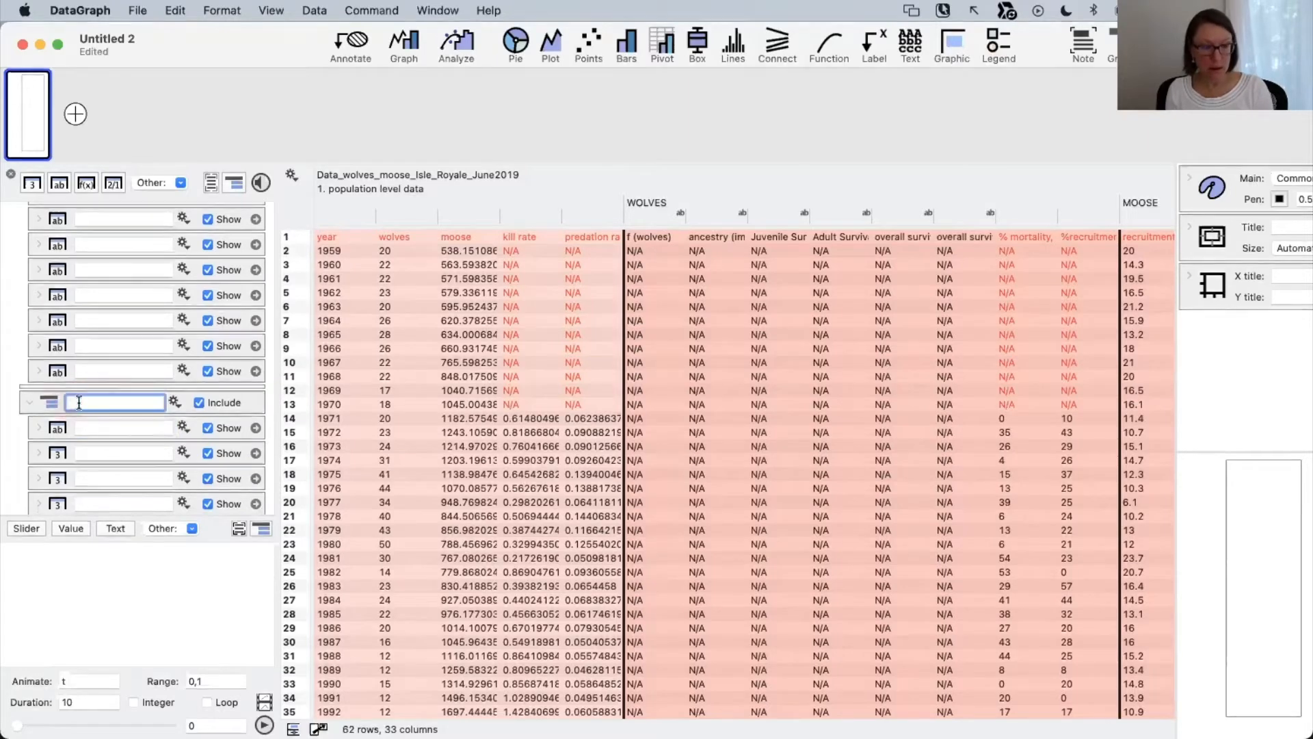
key("super+v")
left_click(122, 371)
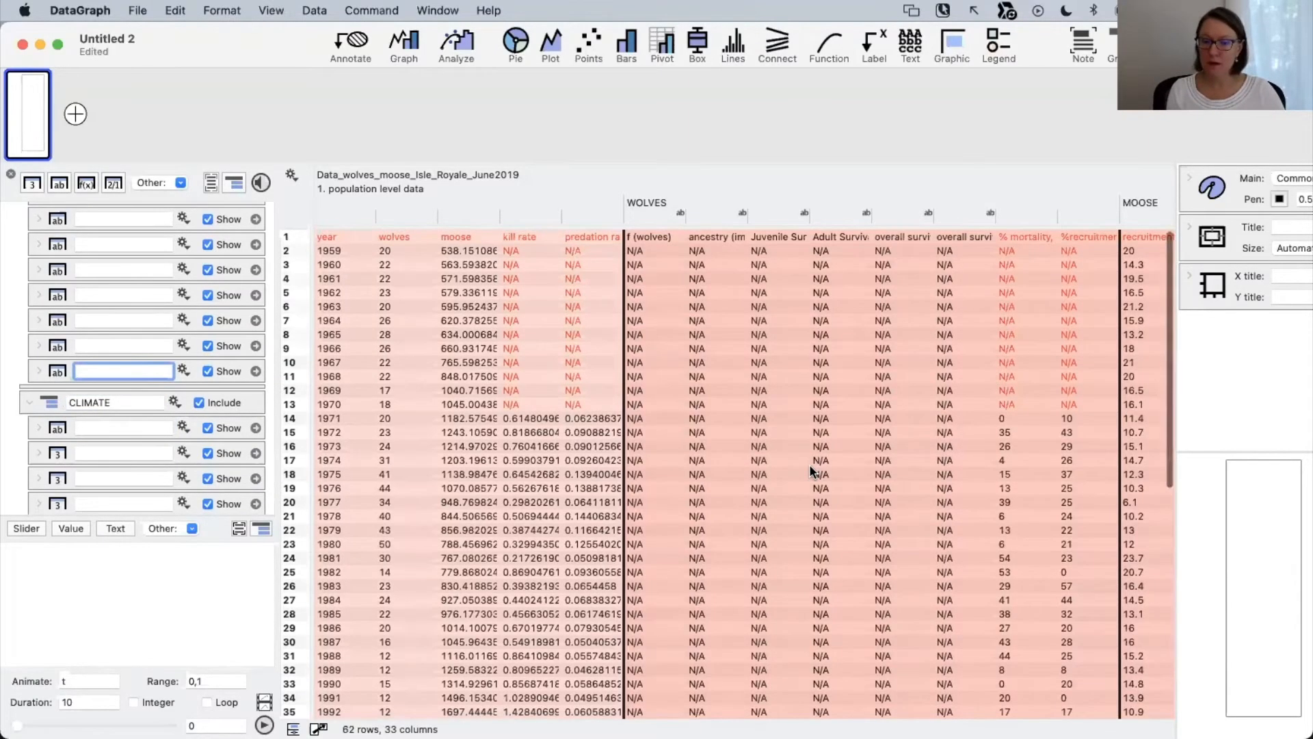
Look across the table to check the WOLVES, MOOSE and CLIMATE group headings above their columns.
scroll(811, 470, "right", 10)
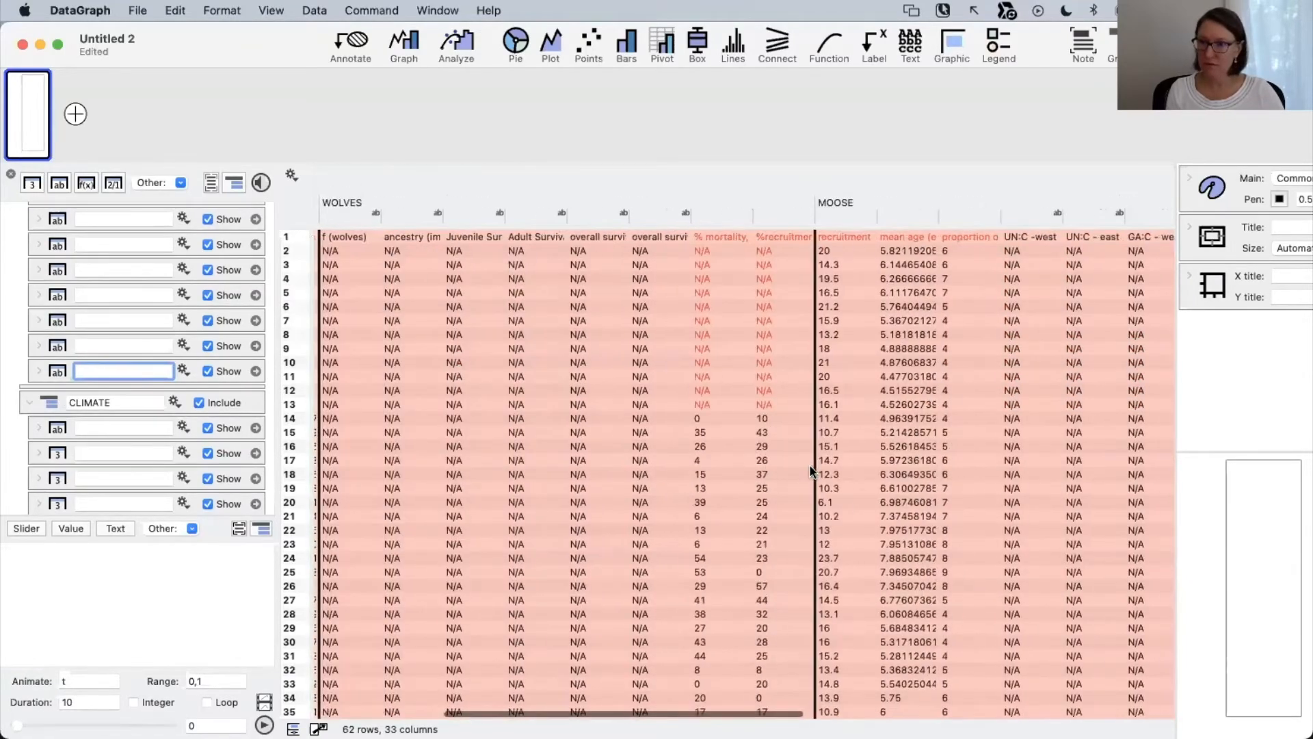
scroll(811, 470, "right", 8)
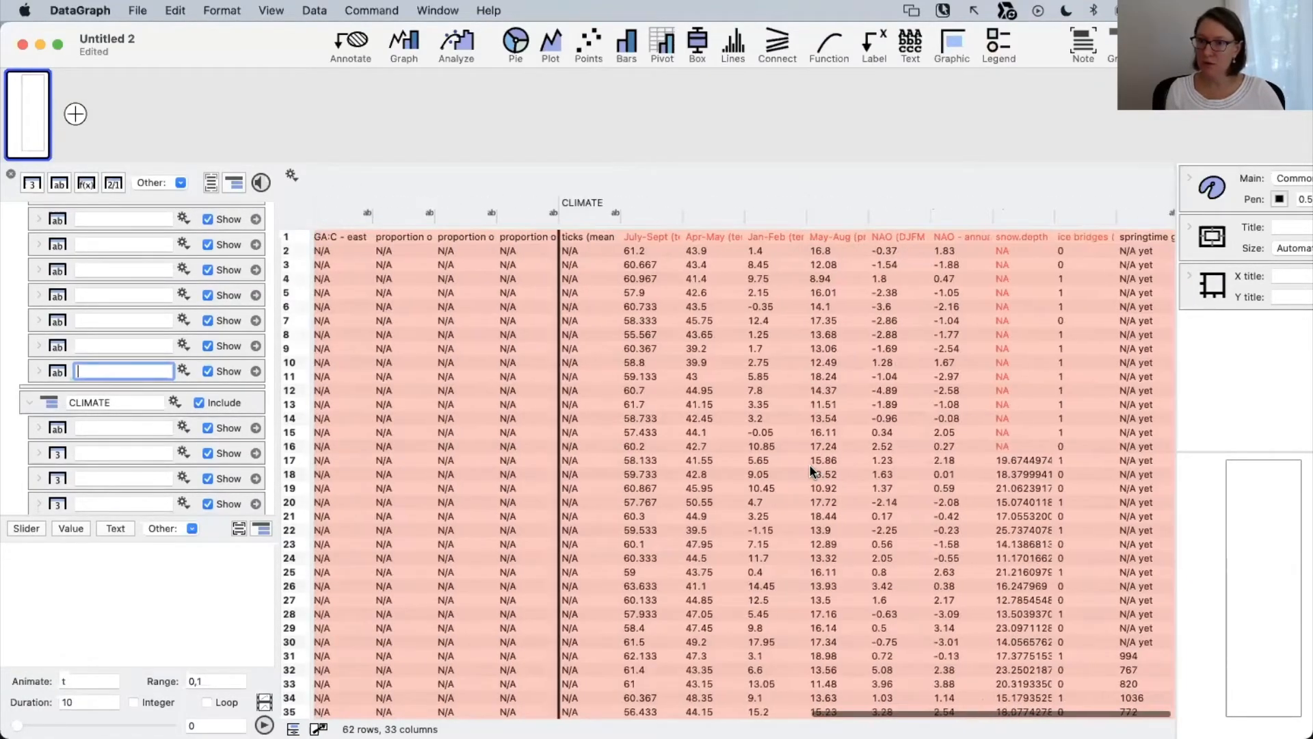
scroll(810, 471, "left", 10)
scroll(811, 471, "left", 10)
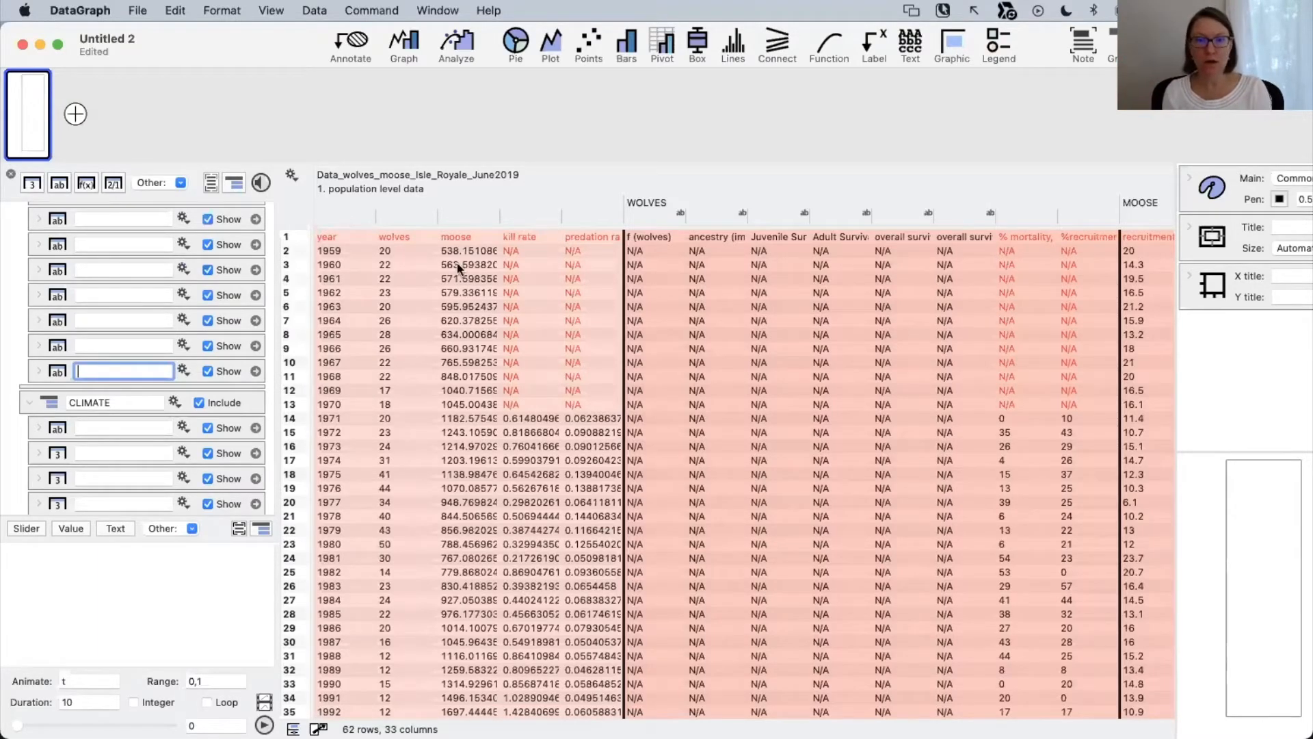
scroll(901, 398, "right", 5)
scroll(903, 404, "right", 10)
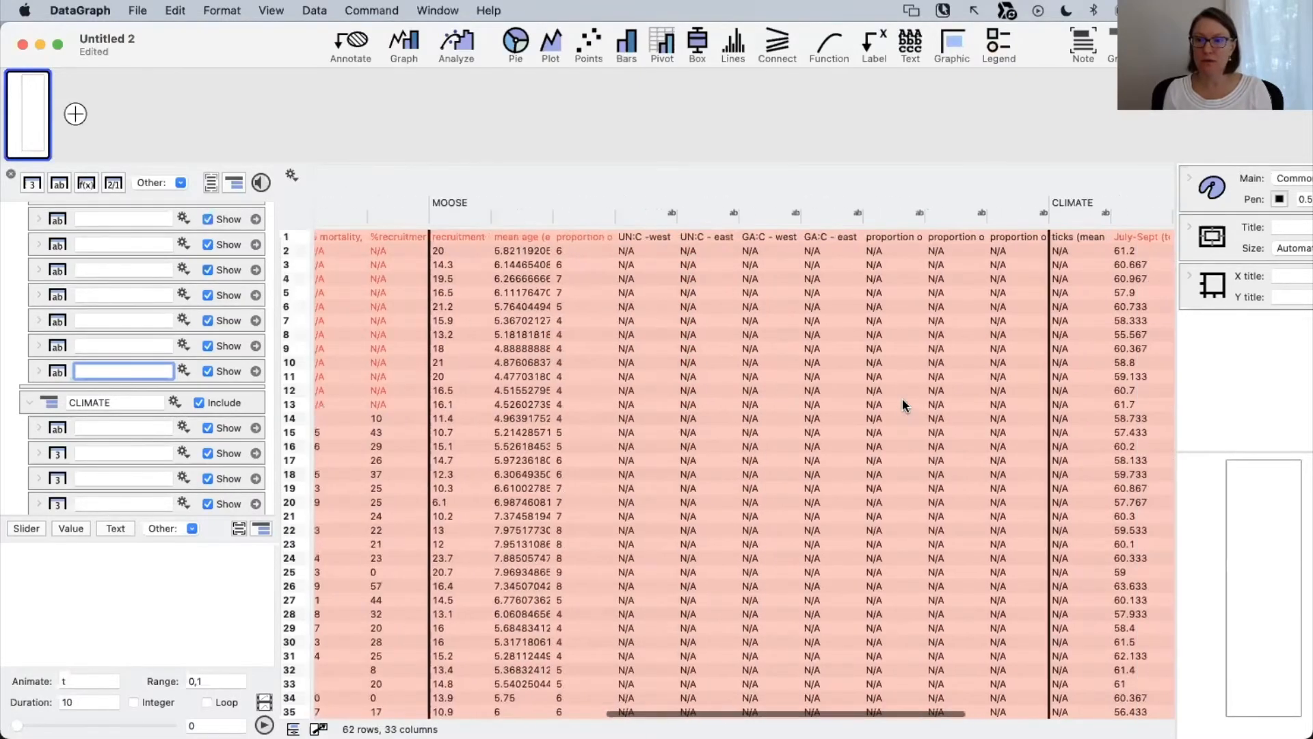
Use the header text in row 1 as the column titles for the population level data.
left_click(847, 233)
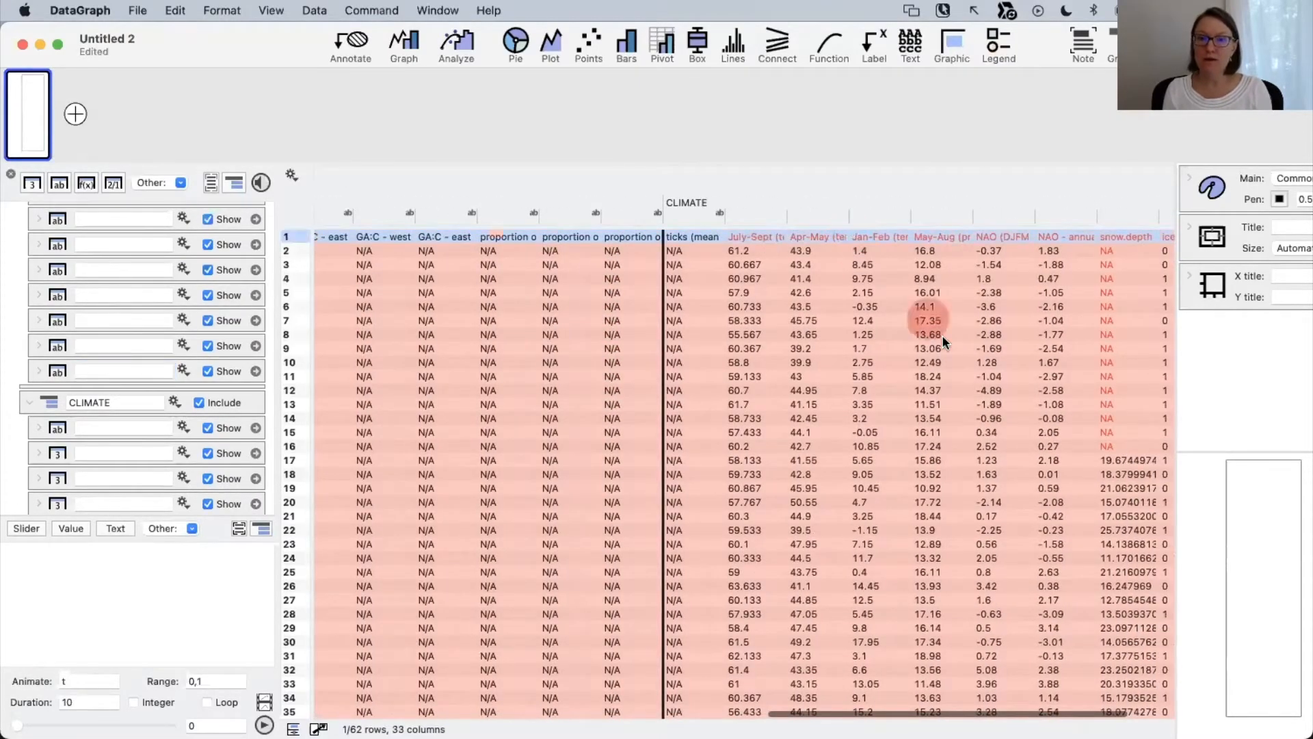
scroll(943, 334, "right", 2)
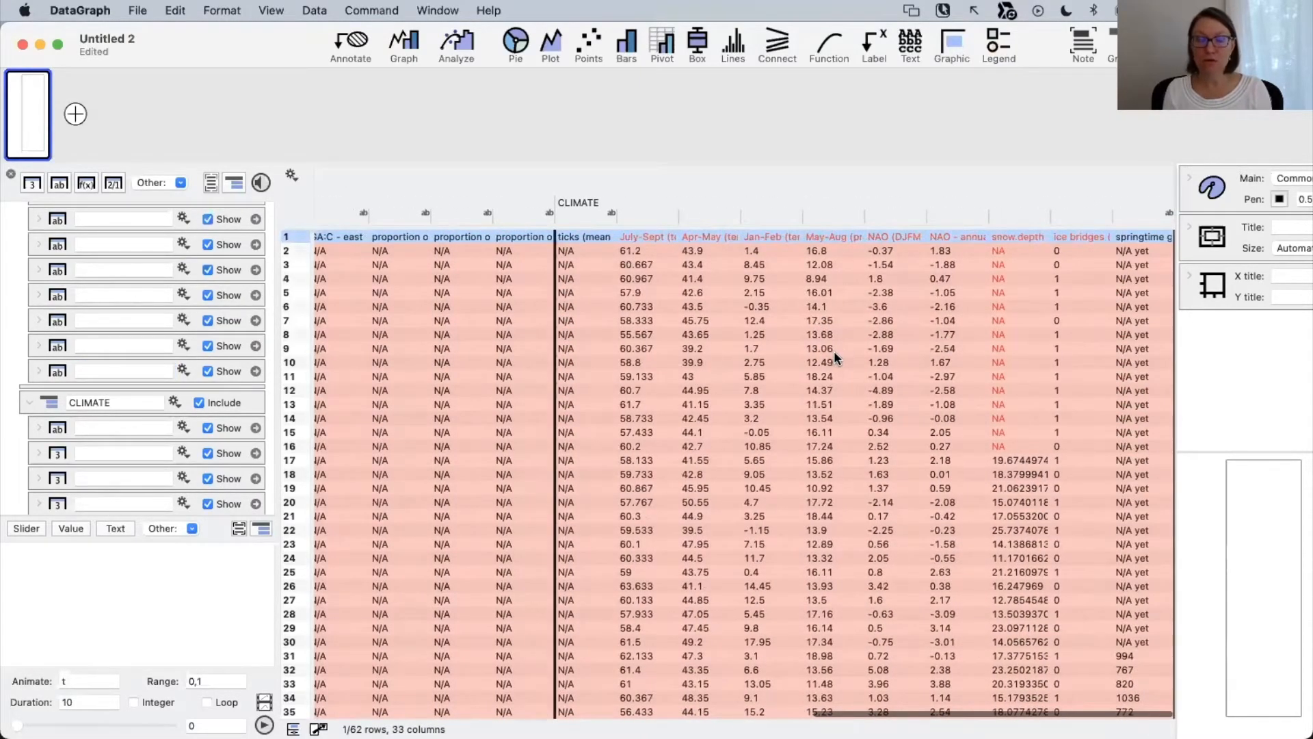
scroll(834, 350, "left", 10)
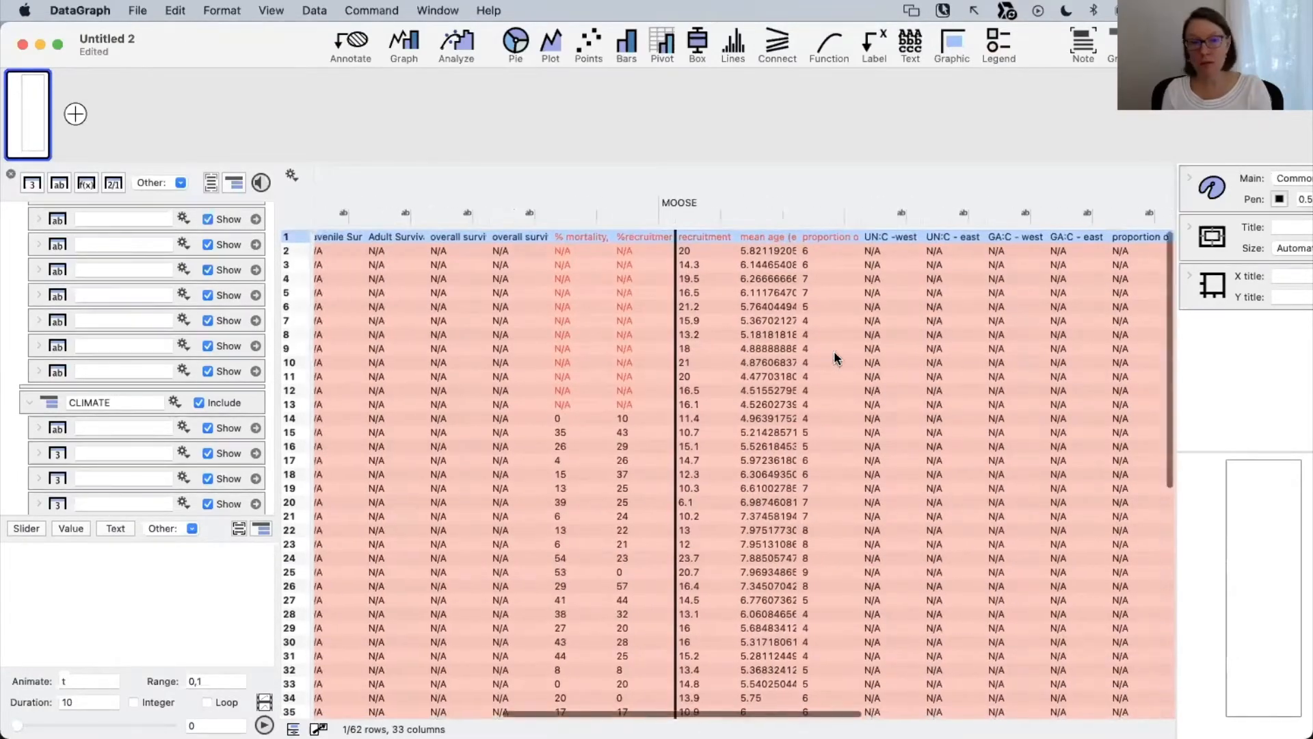
scroll(835, 351, "left", 6)
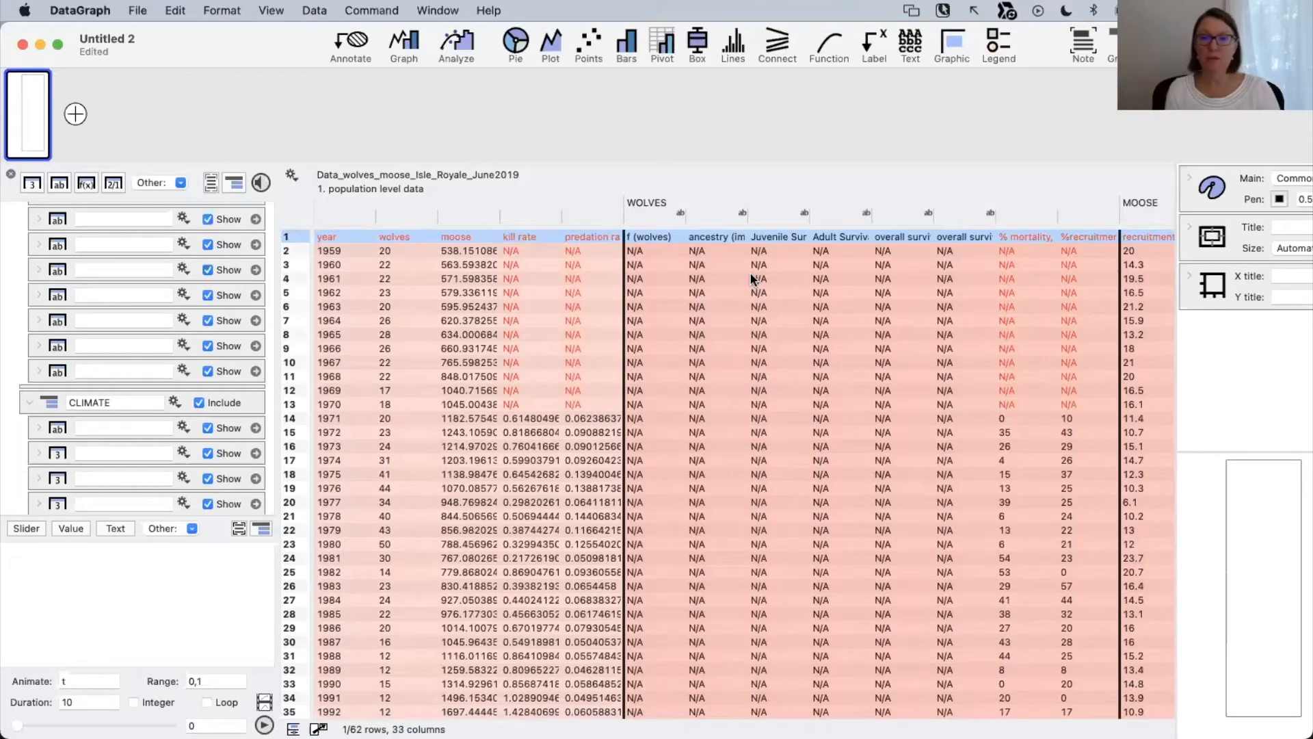
right_click(746, 239)
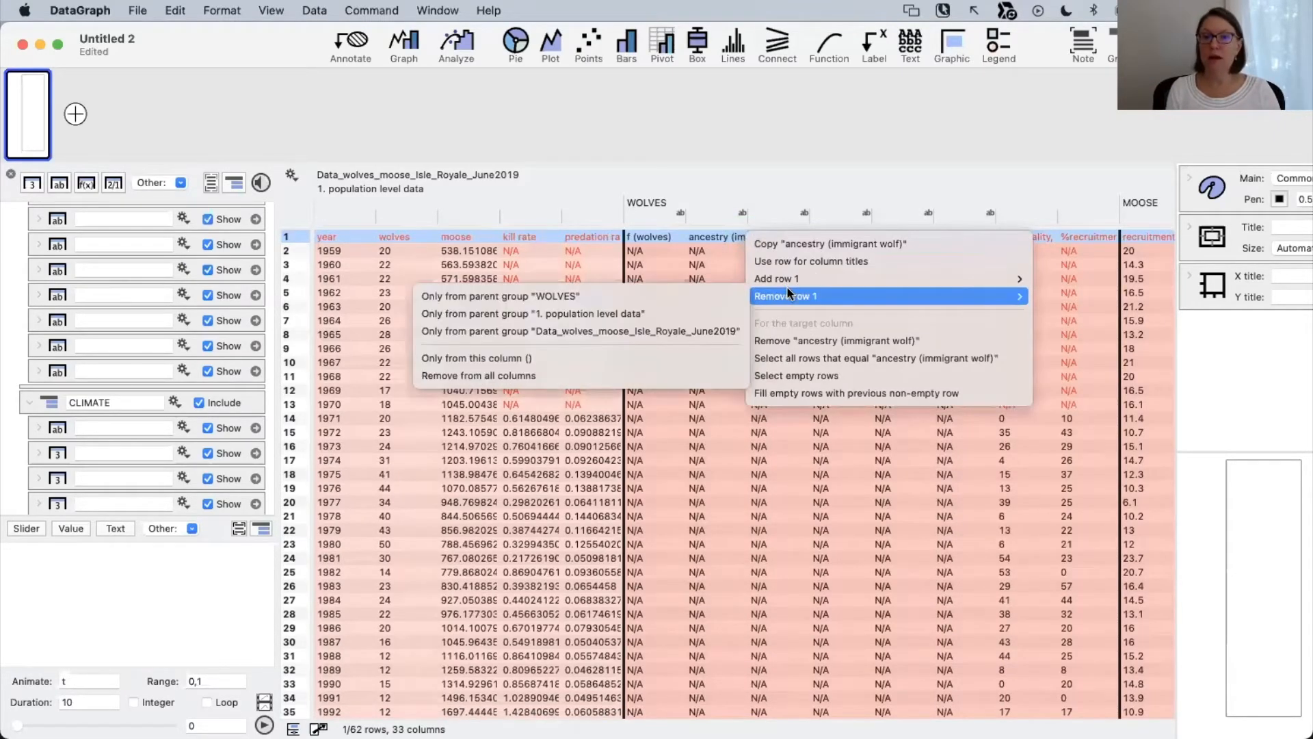
left_click(847, 261)
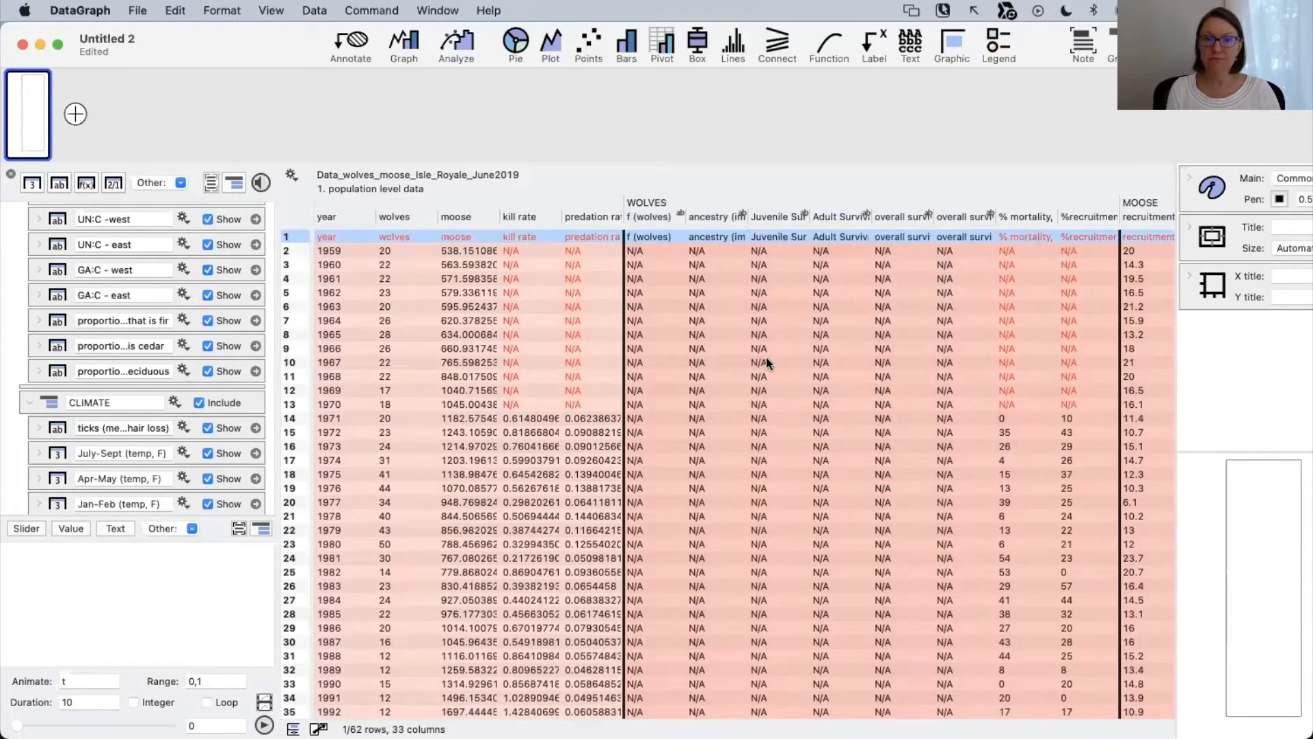
Delete the duplicate header row 1 from only the currently visible columns.
left_click(766, 360)
left_click(737, 237)
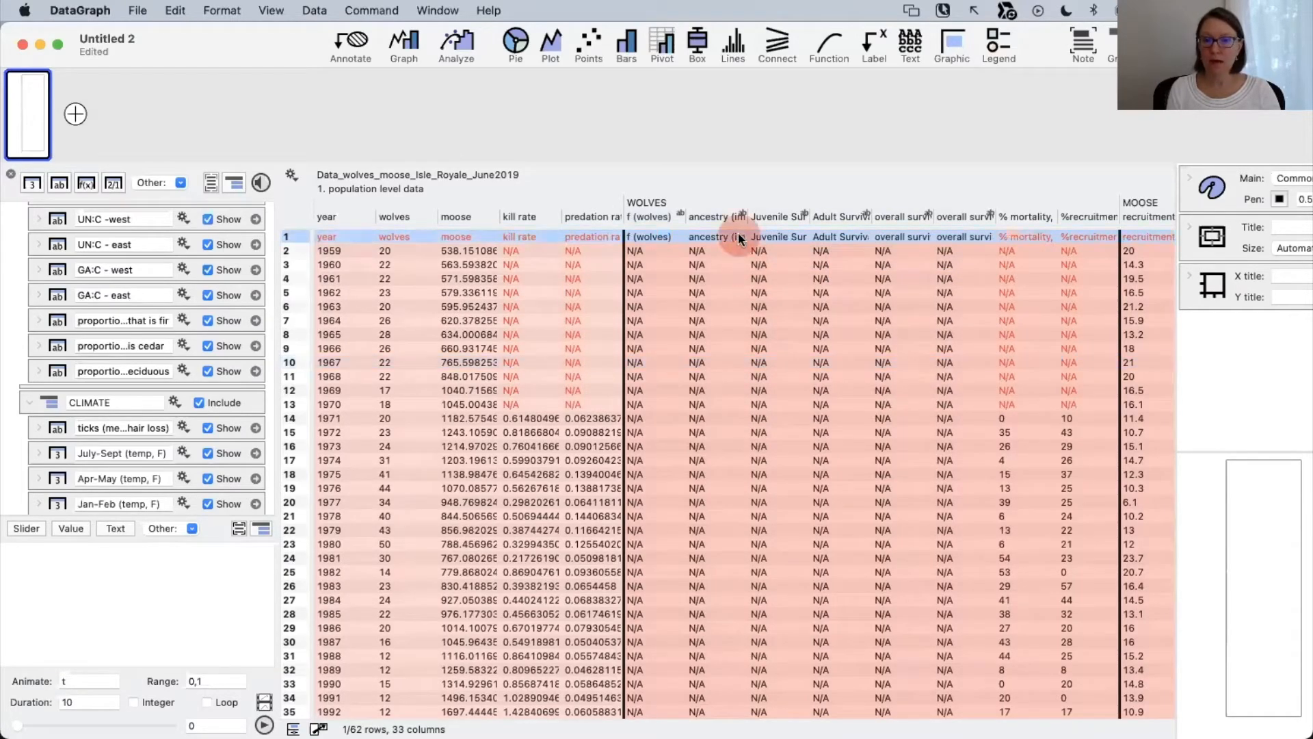
key("Delete")
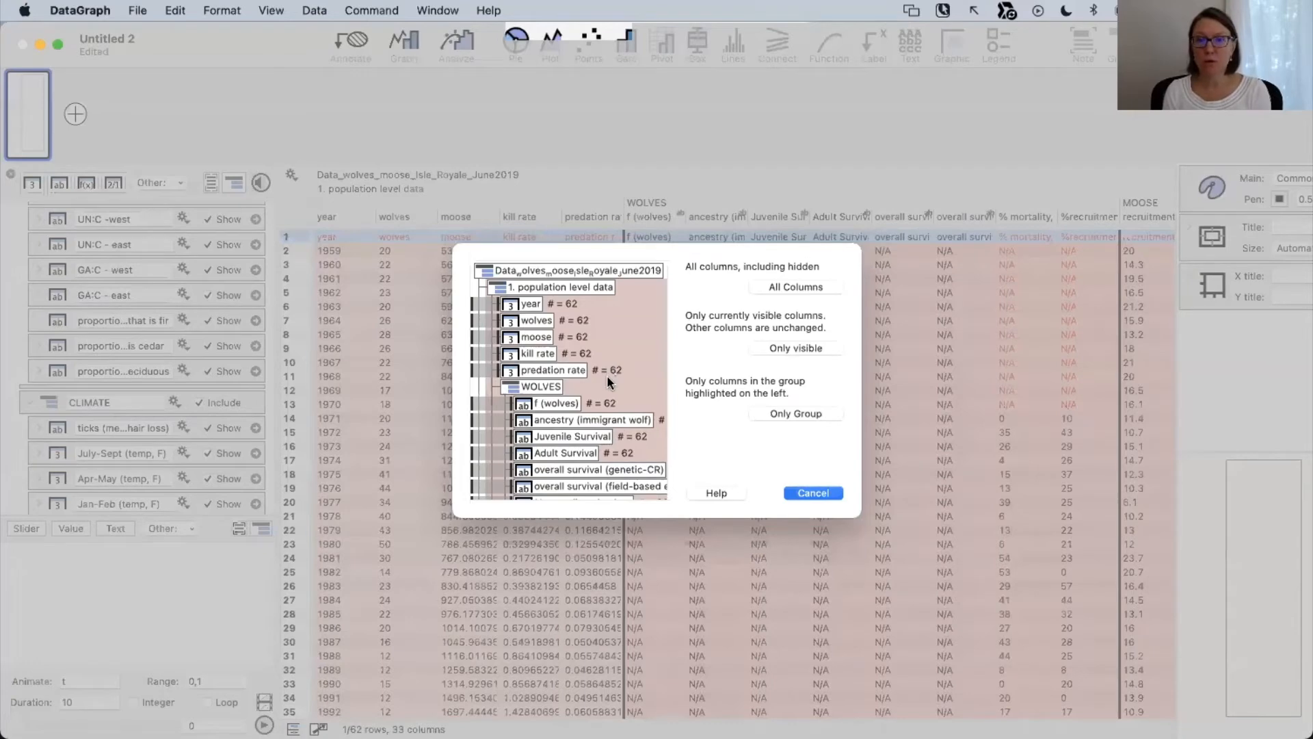
scroll(601, 372, "down", 3)
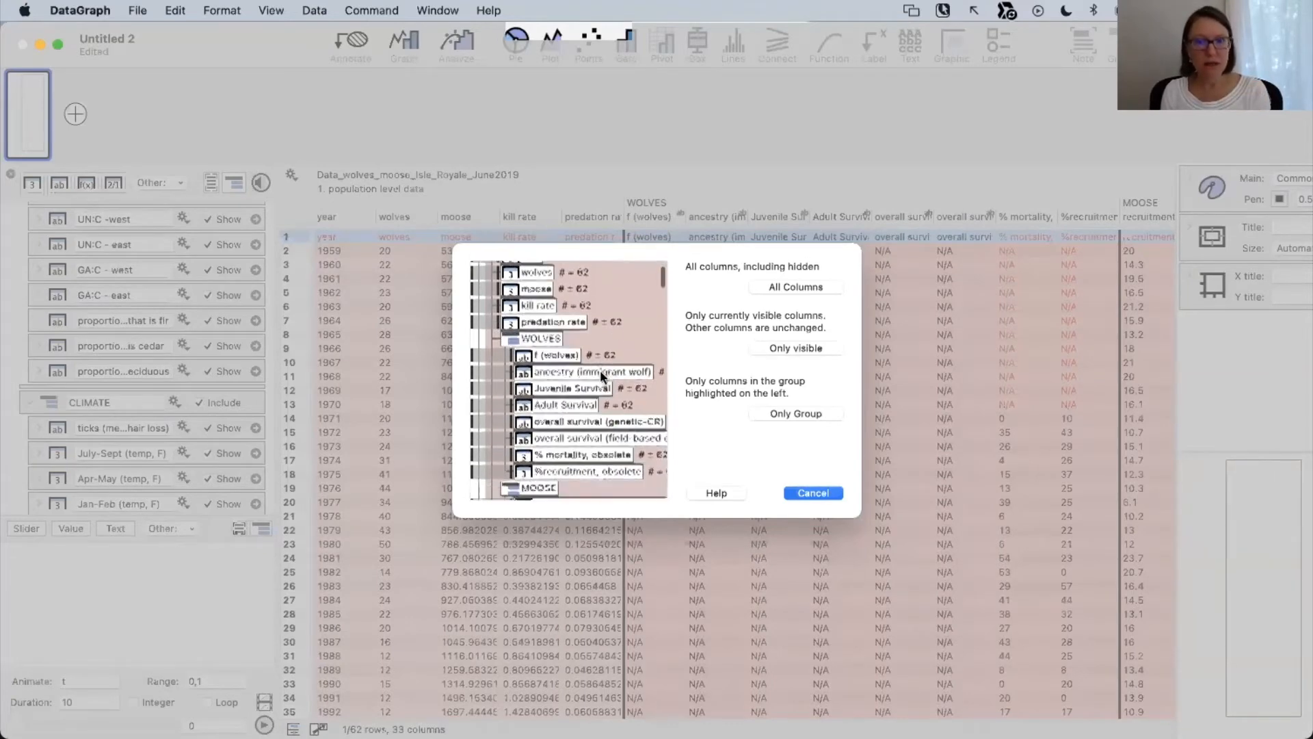
scroll(601, 371, "up", 3)
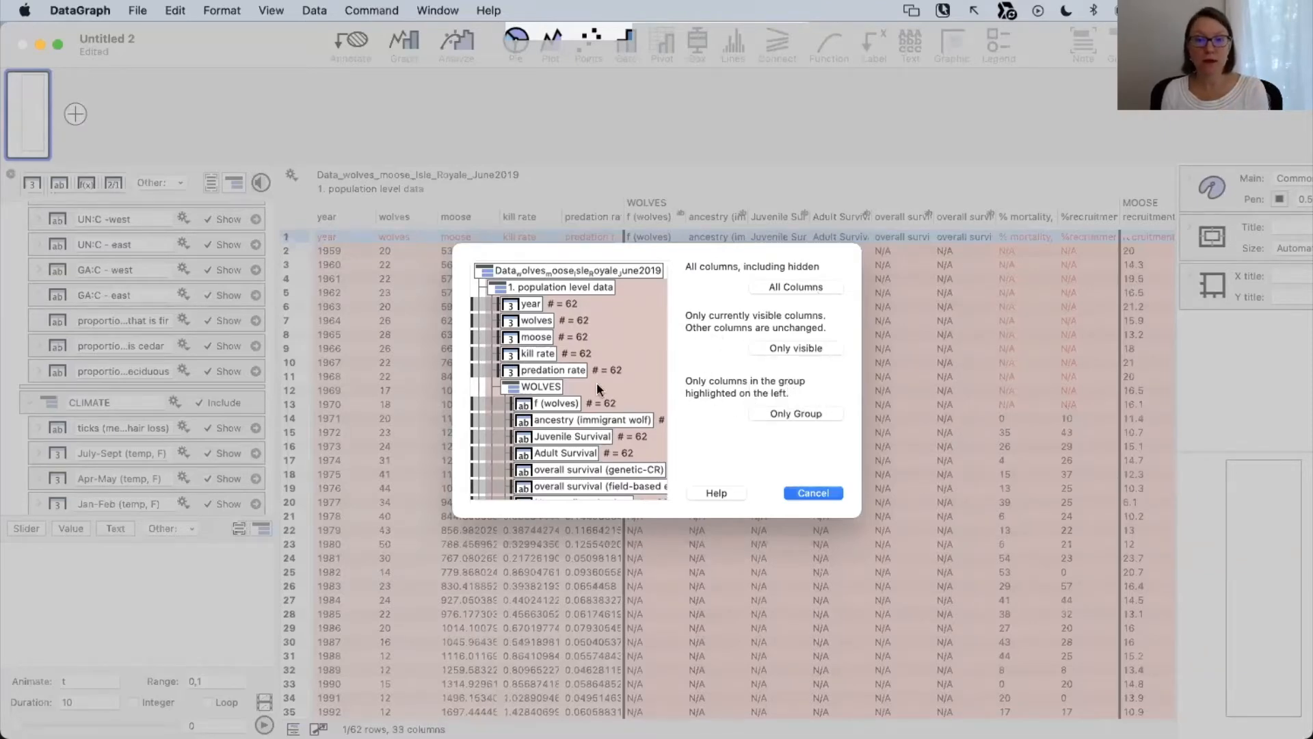
scroll(597, 442, "down", 15)
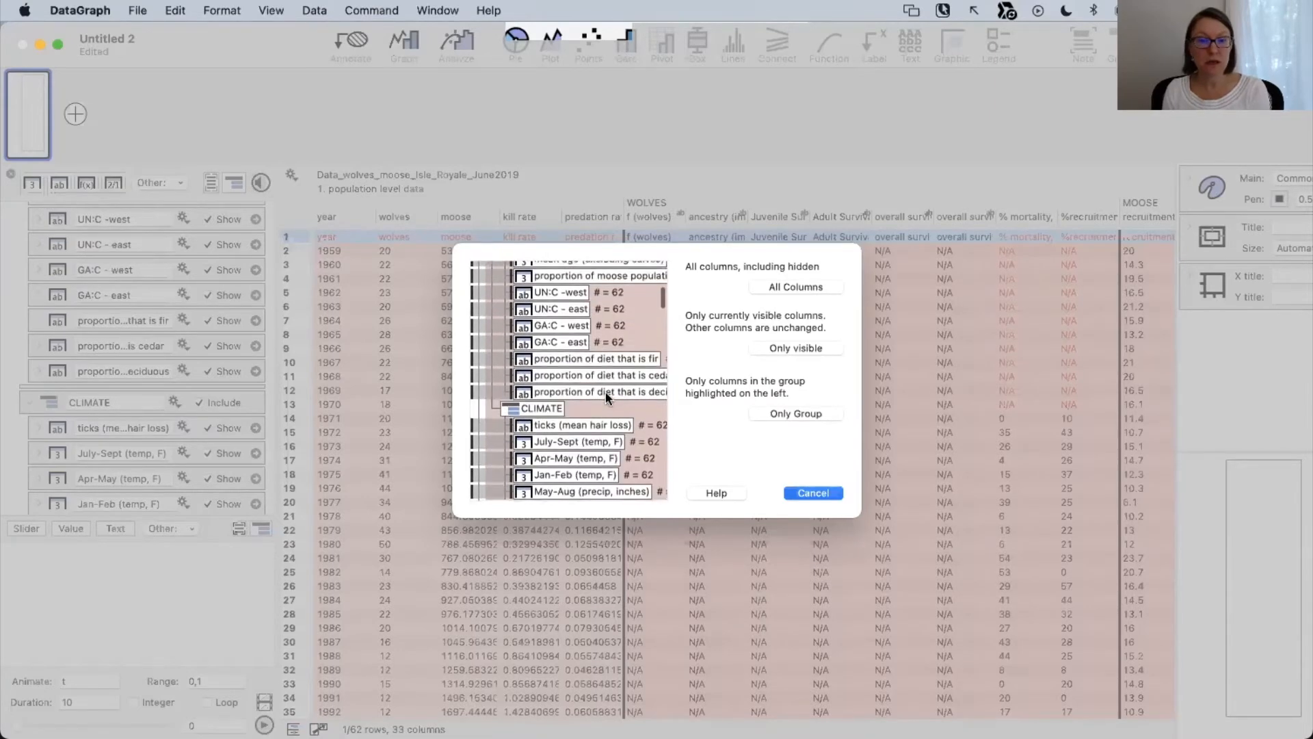
scroll(605, 390, "down", 15)
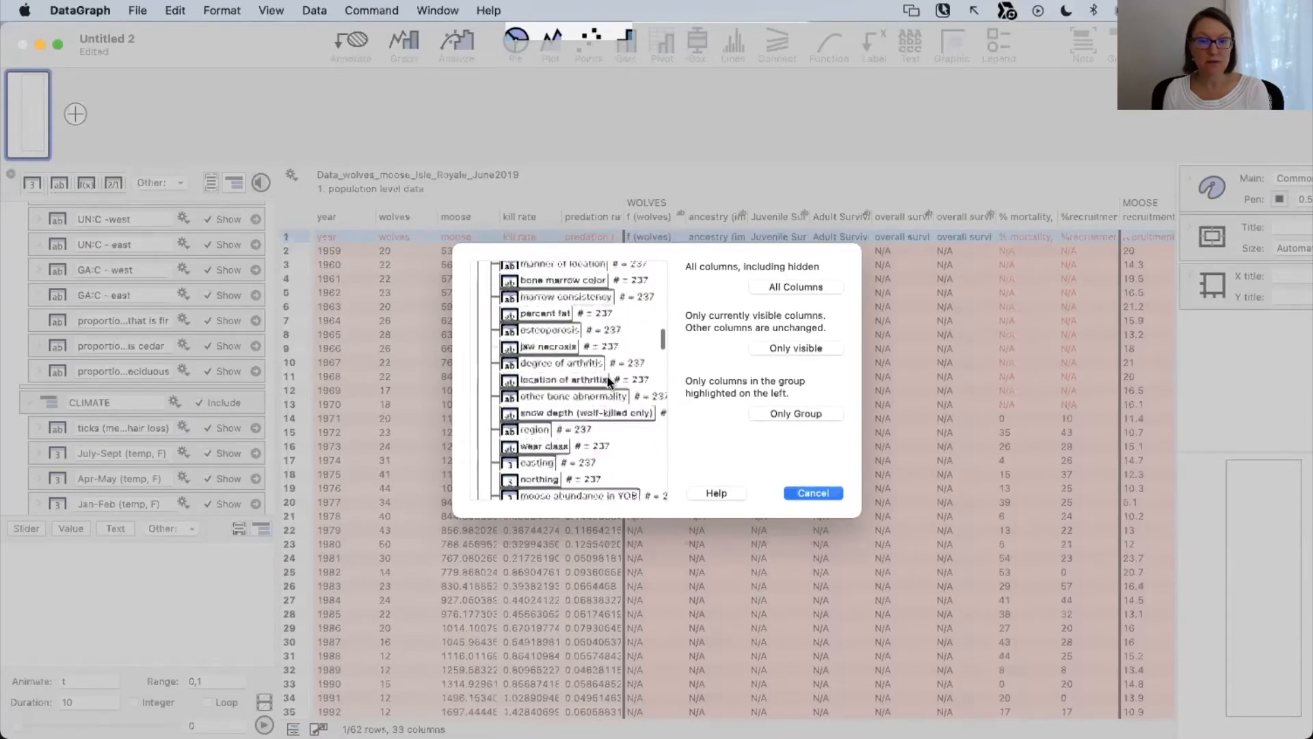
scroll(608, 380, "up", 10)
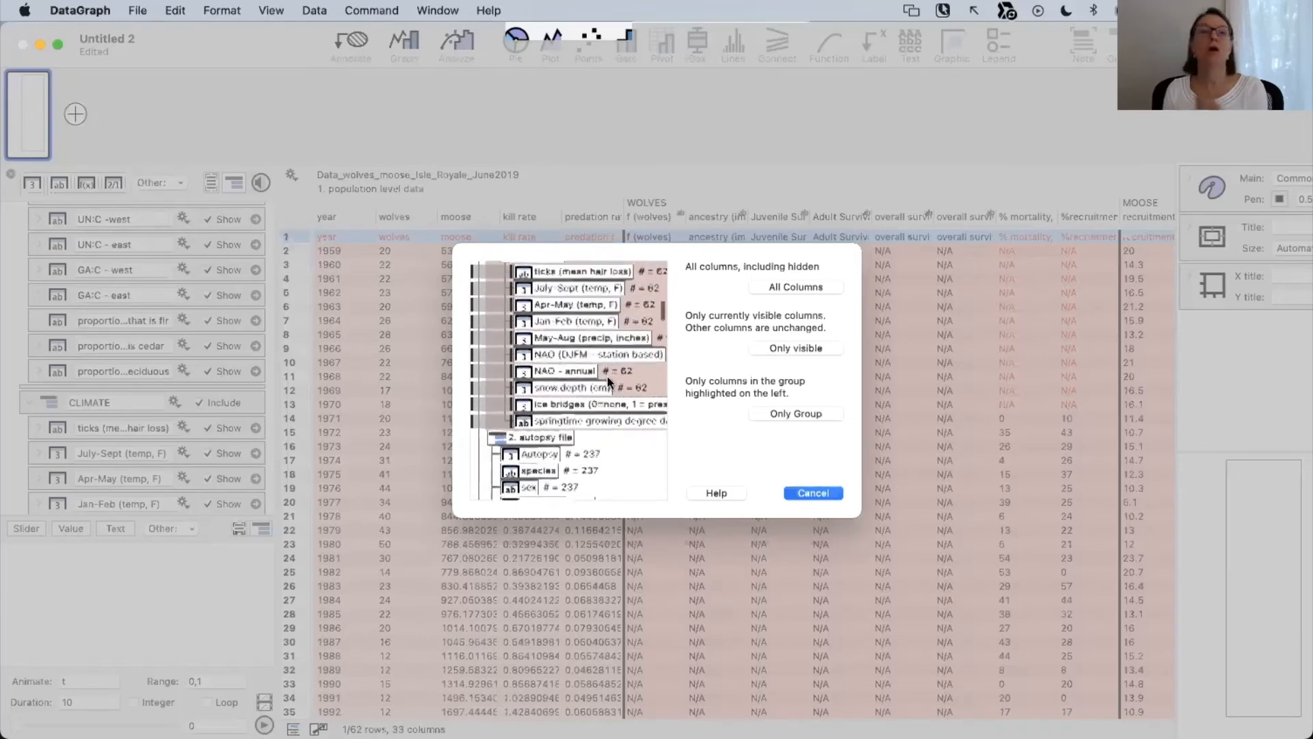
scroll(606, 375, "up", 15)
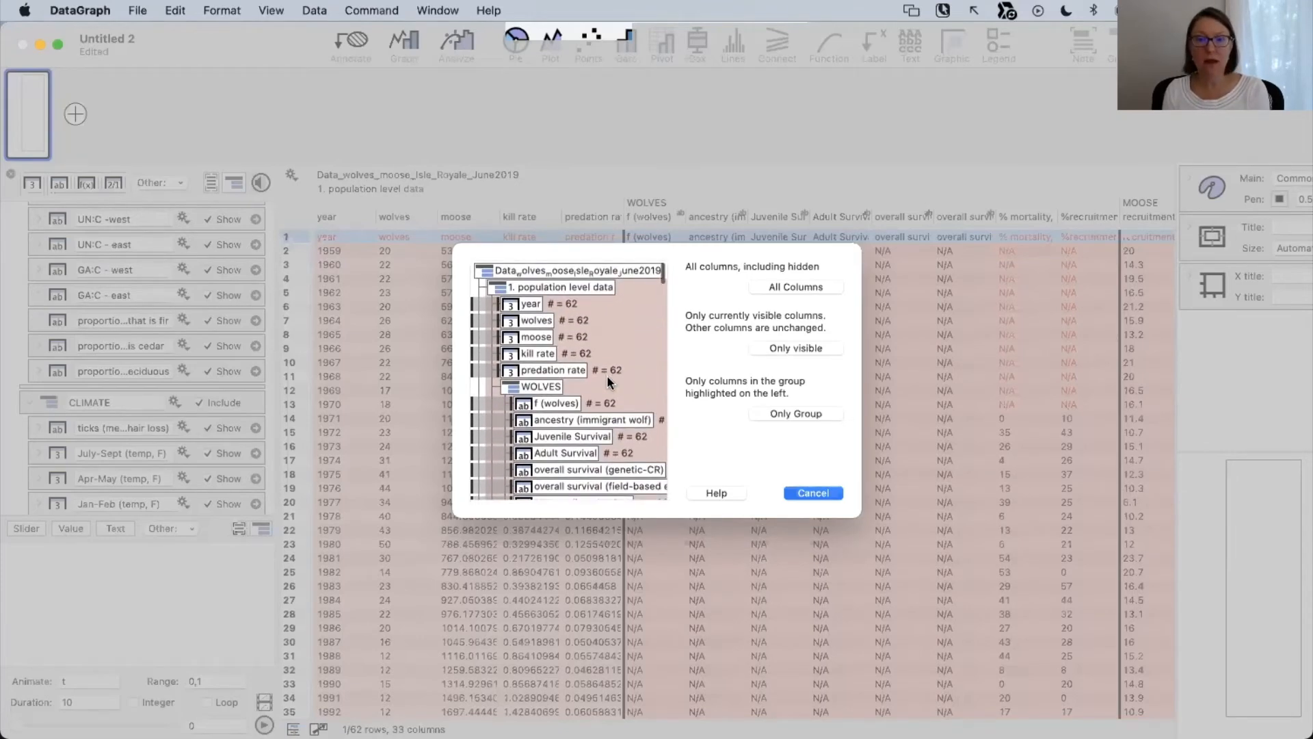
left_click(788, 348)
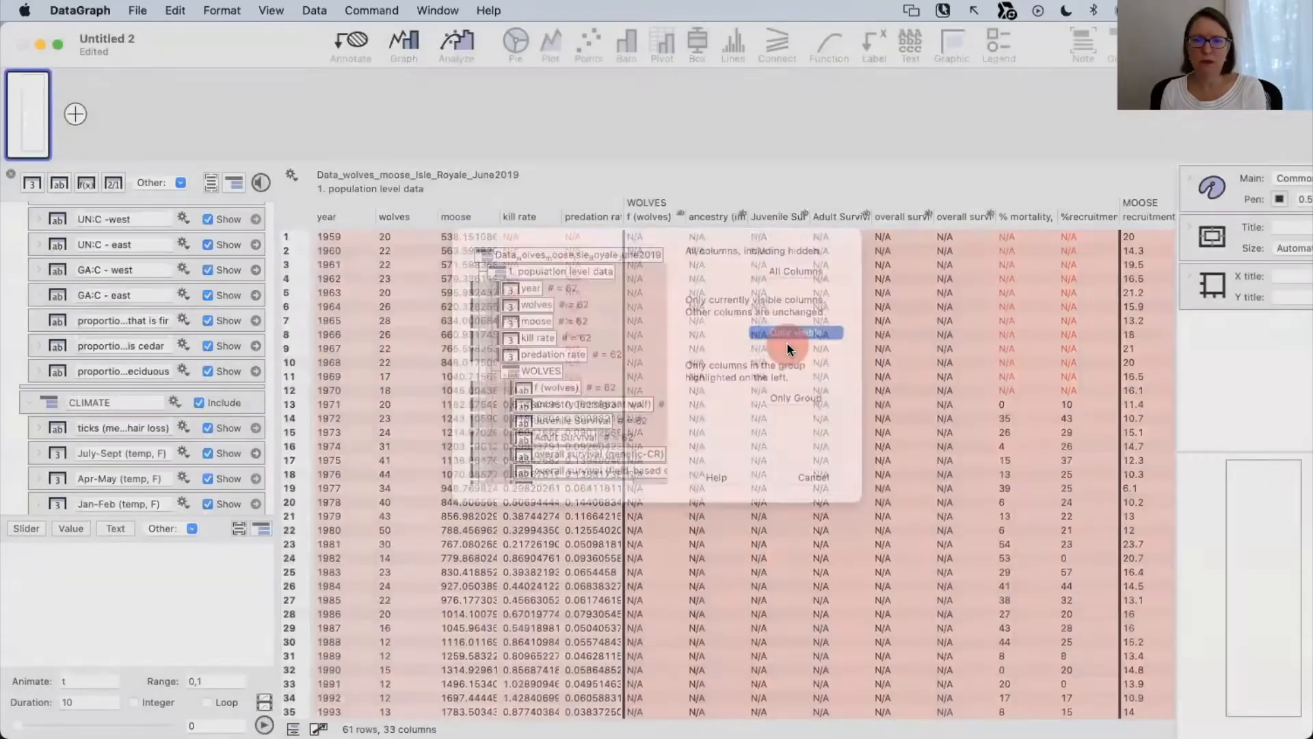
Collapse the WOLVES, MOOSE and CLIMATE groups in the column list.
left_click(787, 357)
scroll(787, 357, "right", 5)
scroll(787, 361, "right", 10)
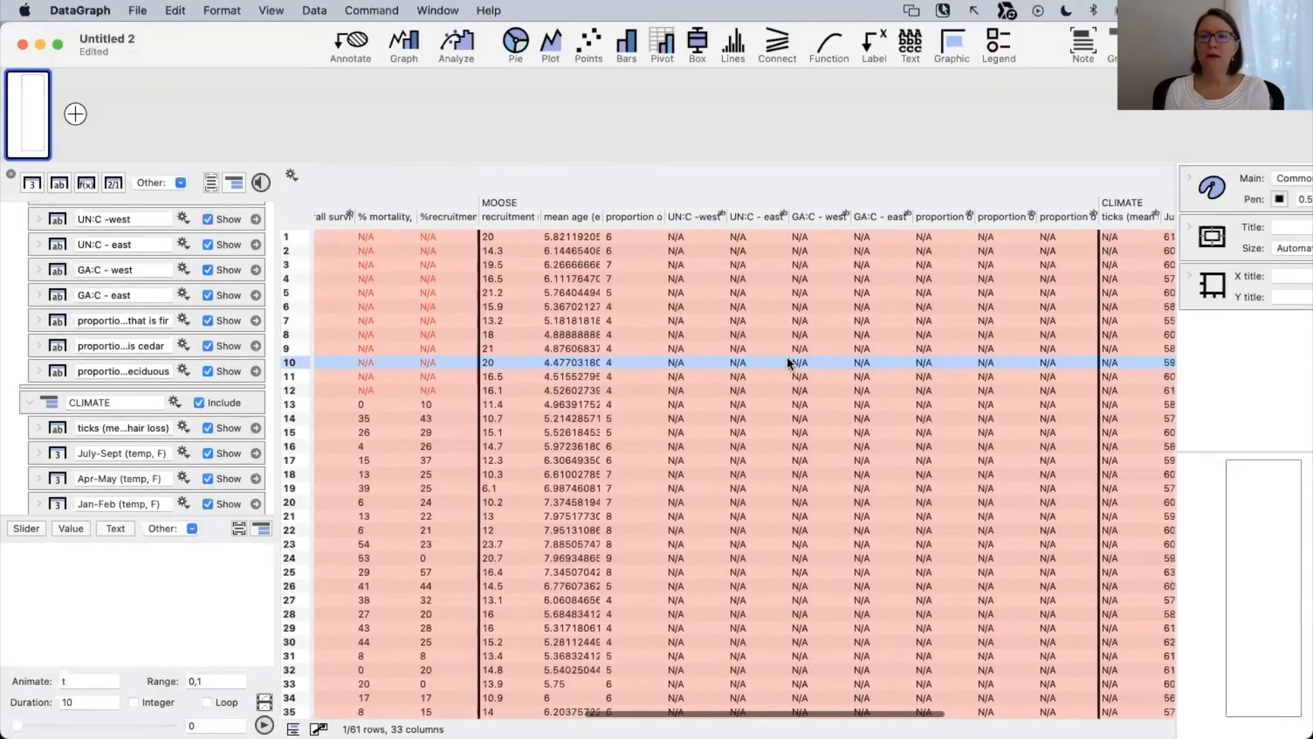
scroll(787, 361, "left", 20)
scroll(787, 362, "down", 2)
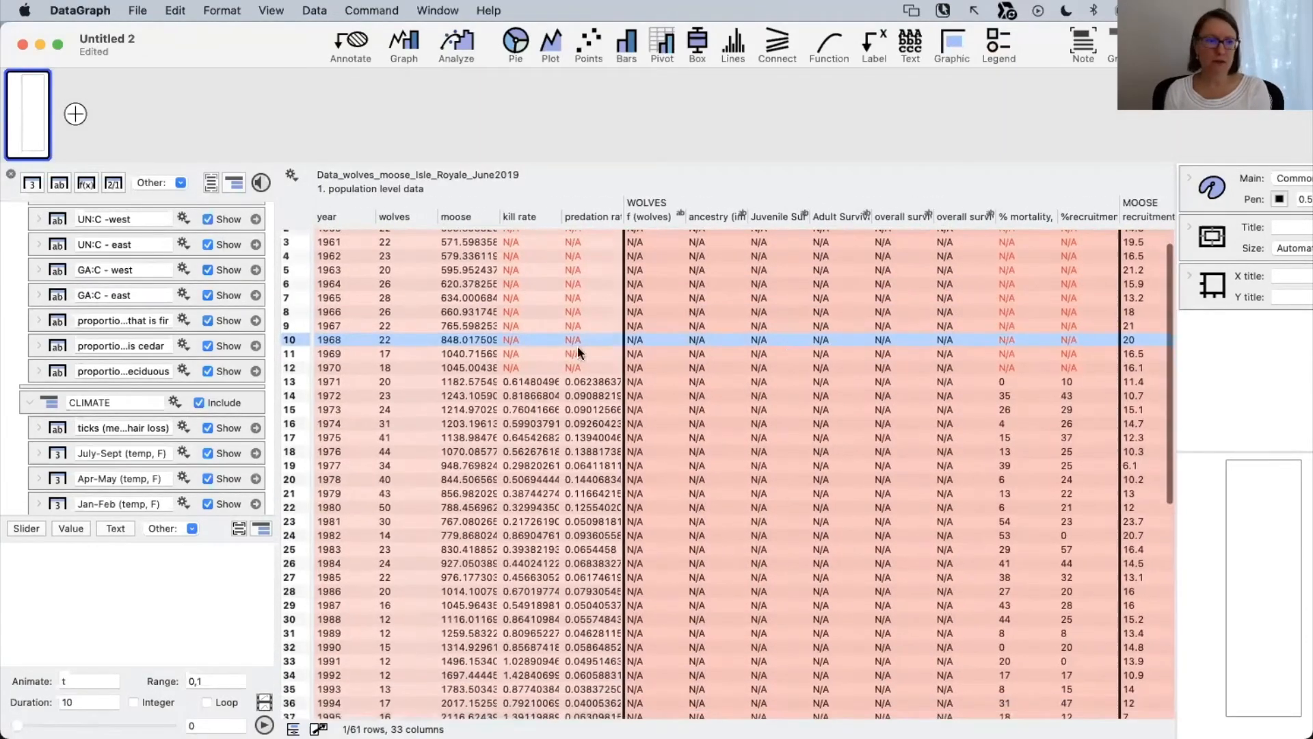
scroll(224, 349, "up", 5)
scroll(85, 326, "up", 5)
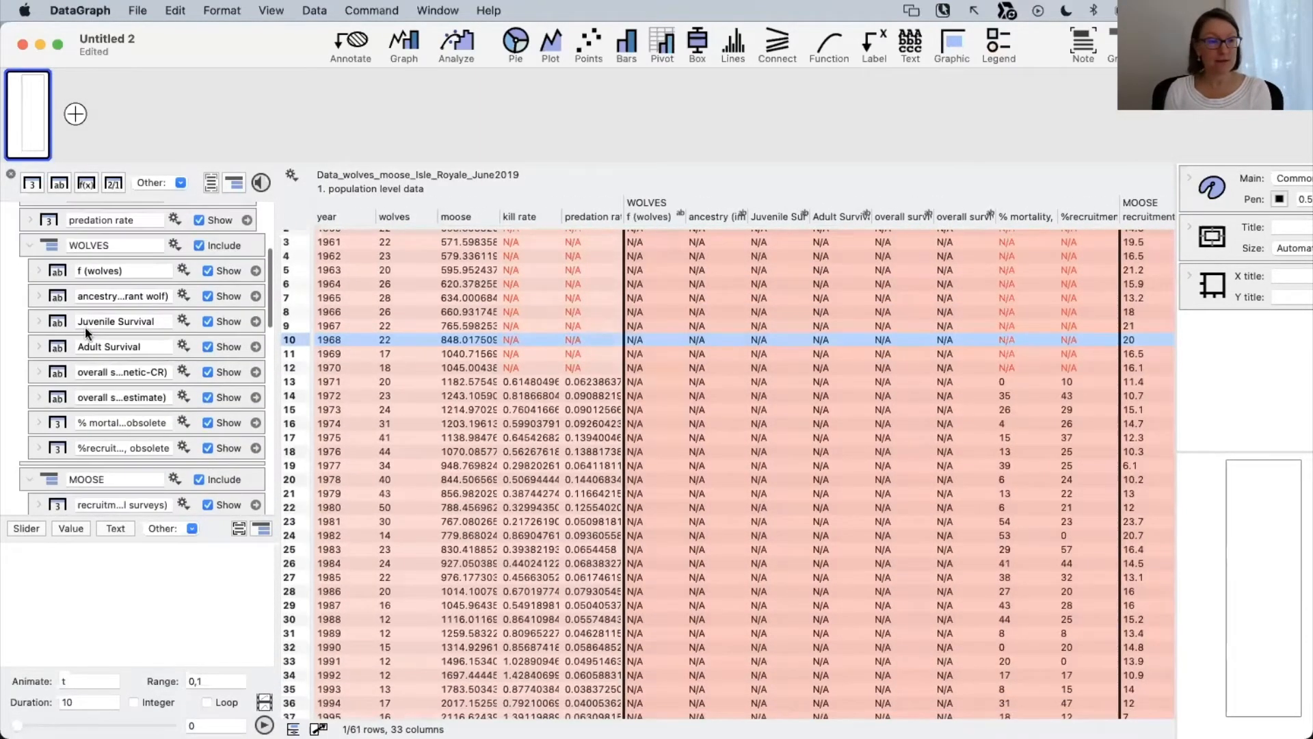
left_click(30, 306)
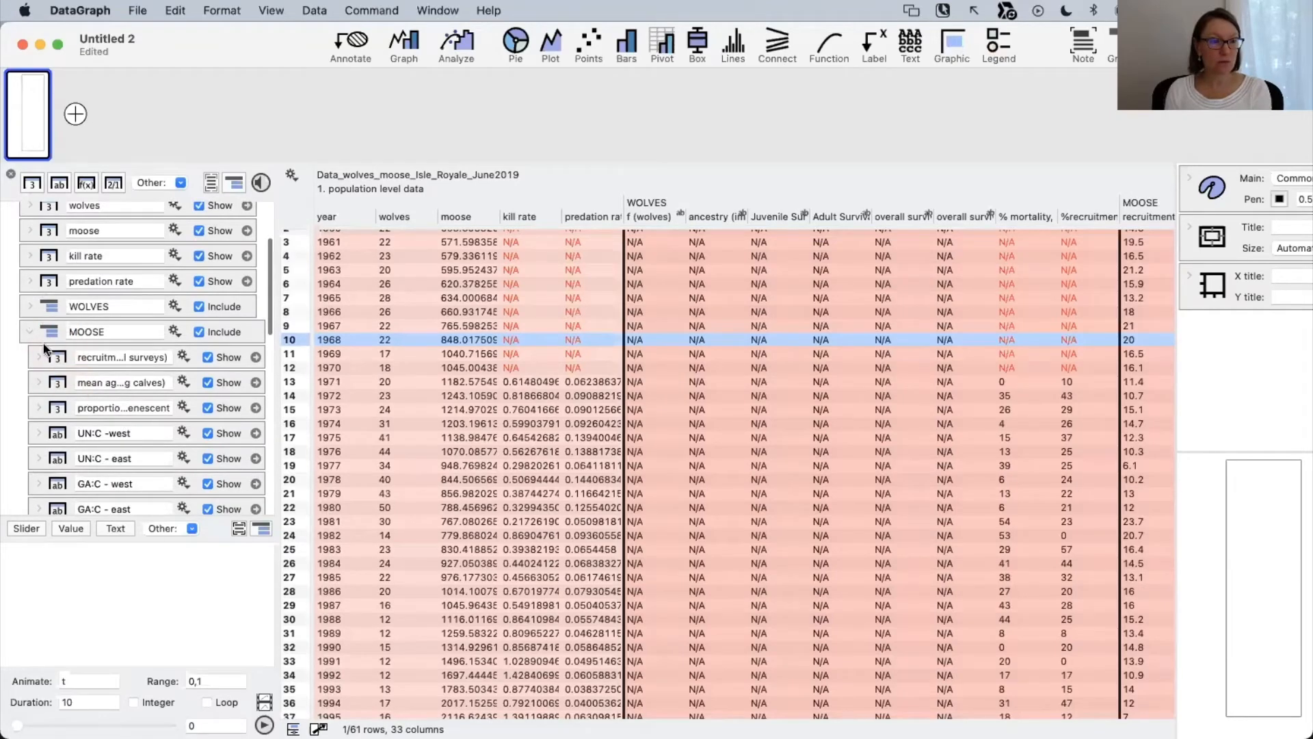
left_click(30, 332)
left_click(31, 357)
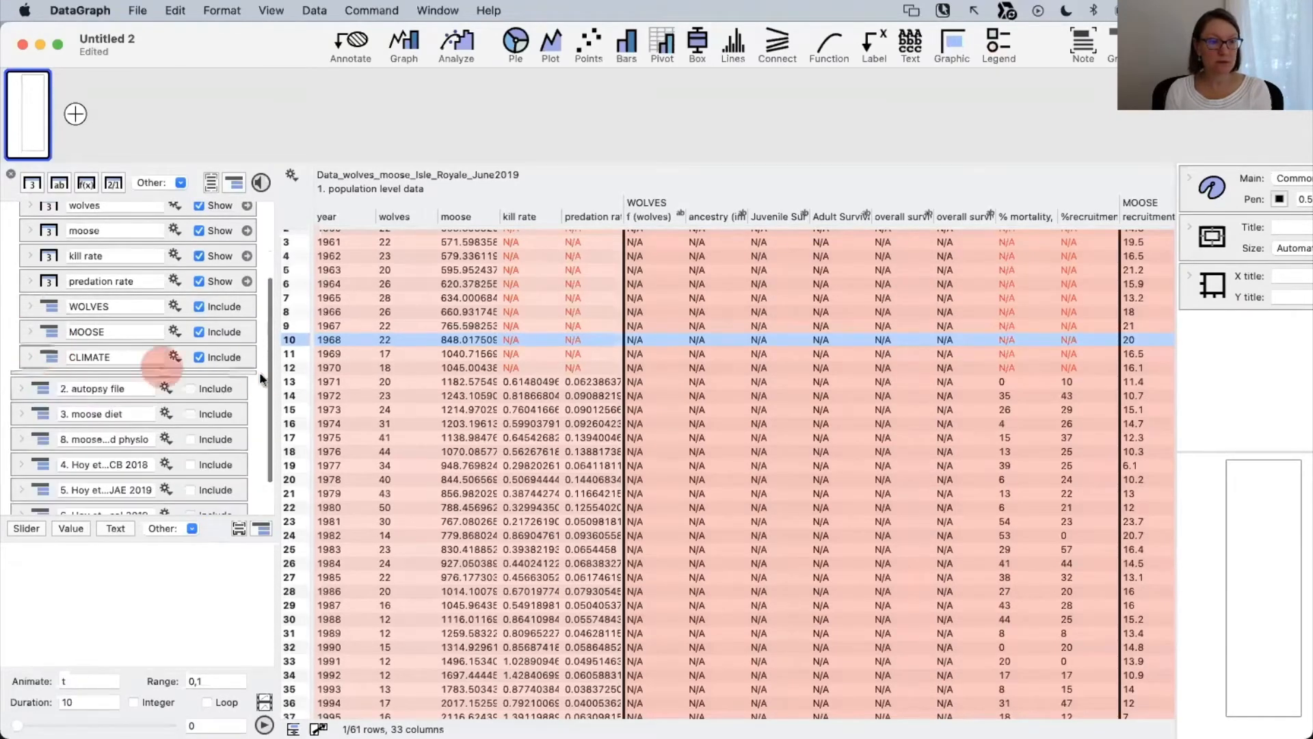
Examine the year, wolves and moose columns and how they sit inside the population level data group.
scroll(226, 356, "up", 3)
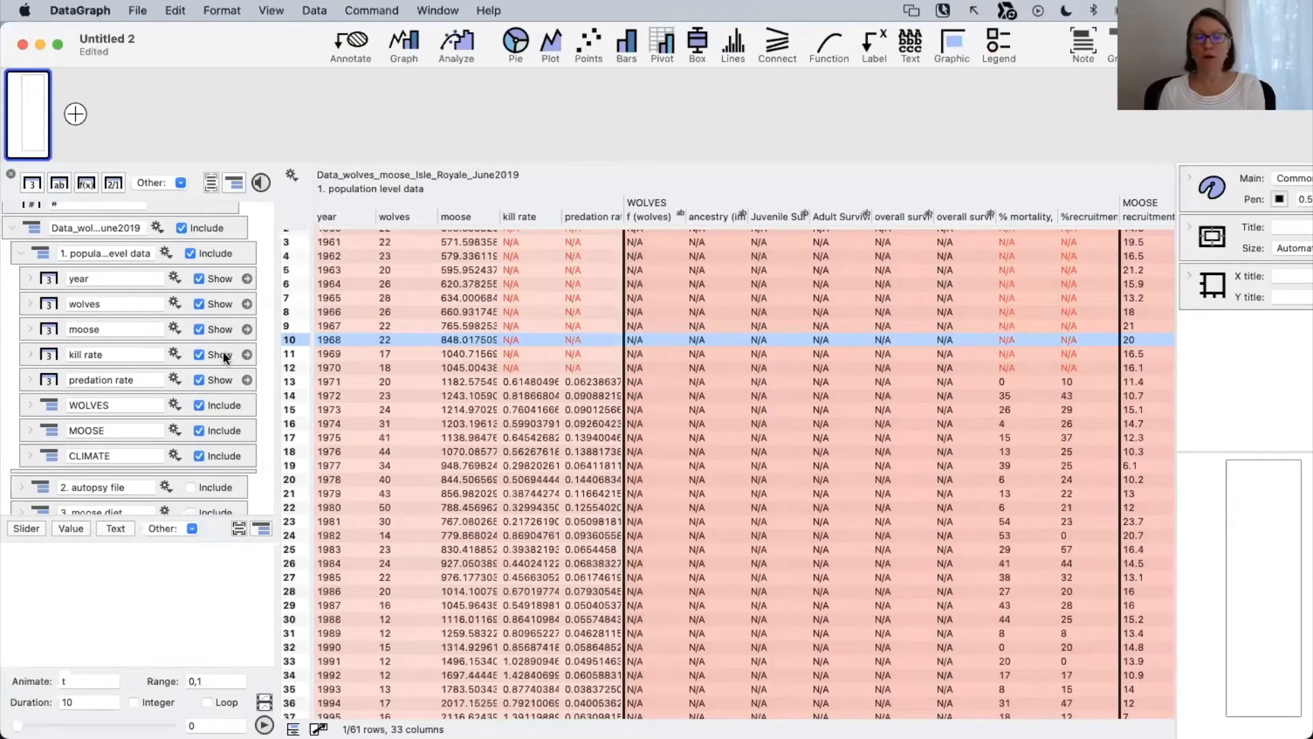
scroll(503, 373, "up", 2)
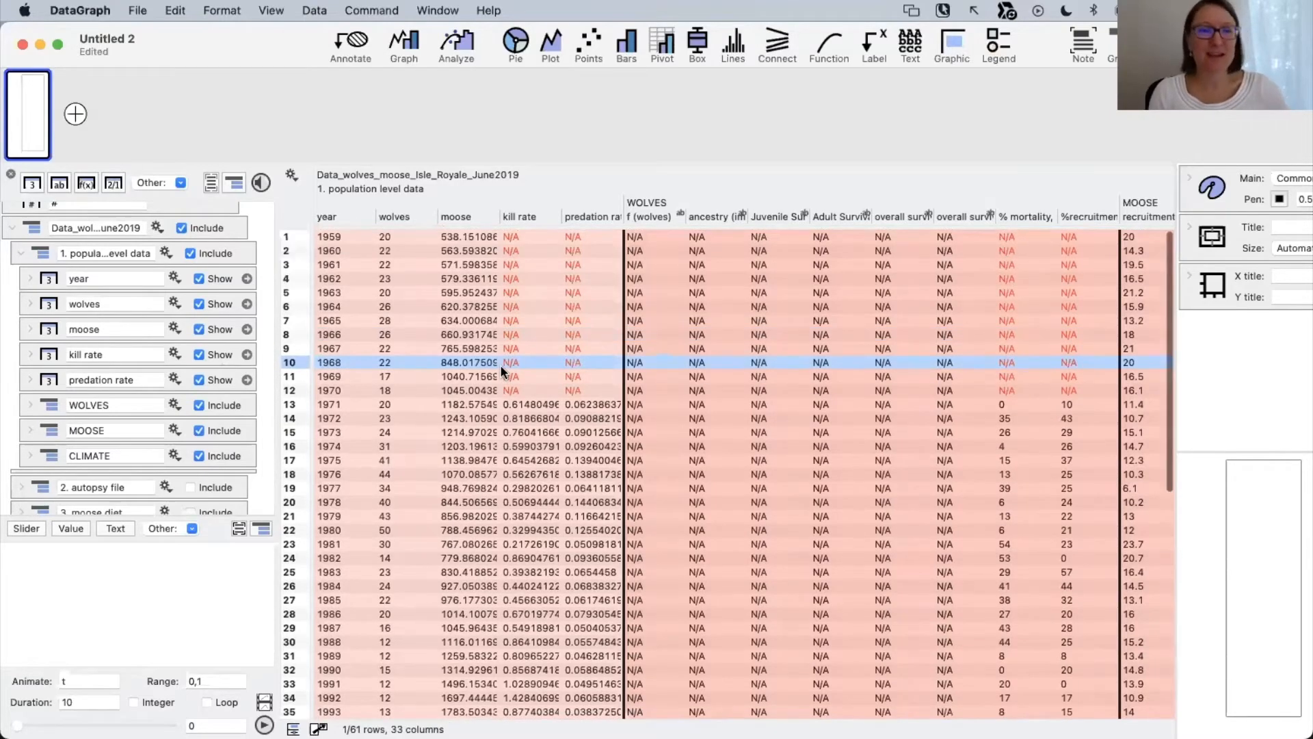
left_click(337, 219)
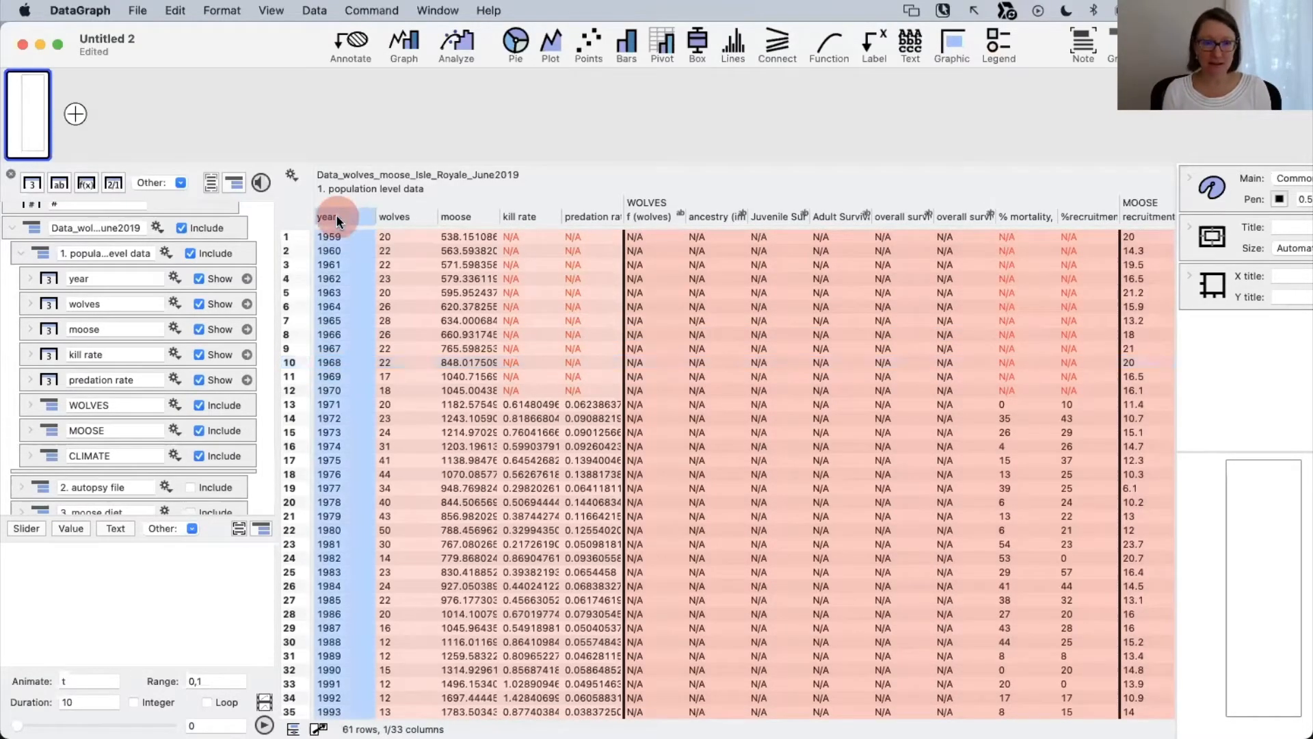
left_click(399, 216)
left_click(459, 216)
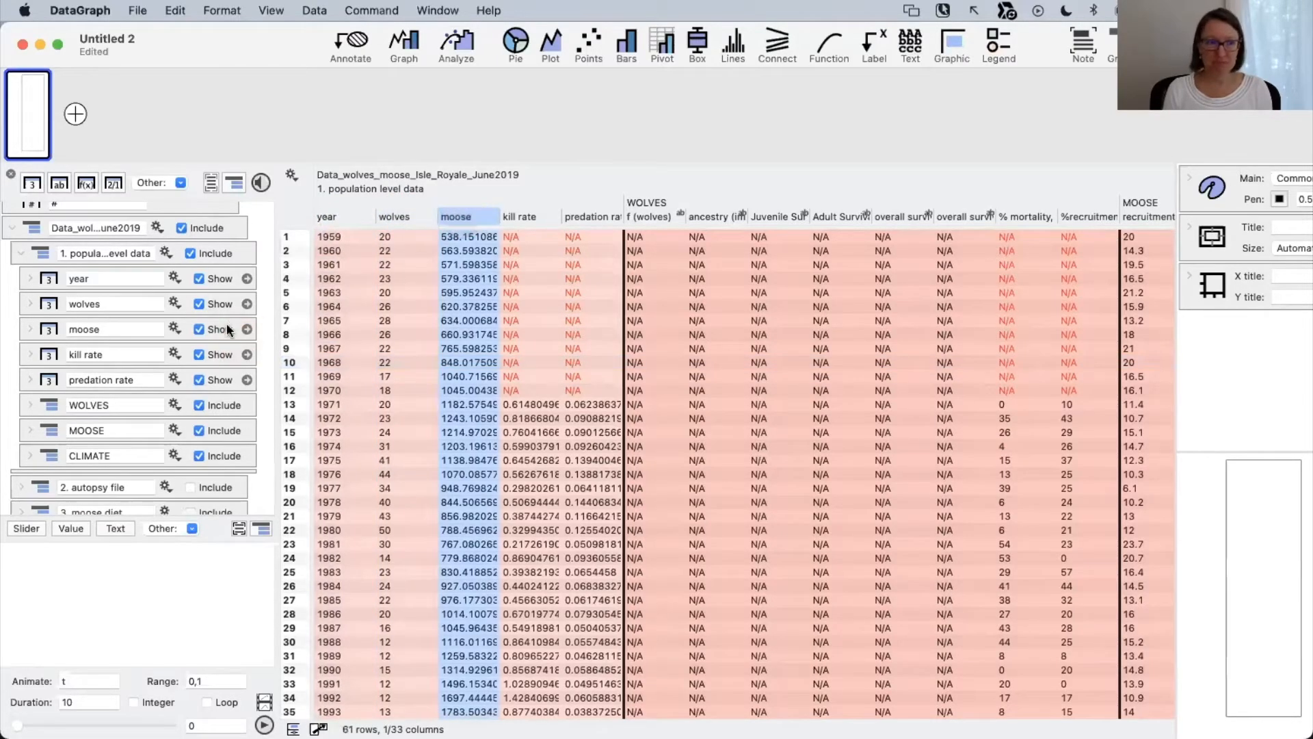
scroll(232, 342, "down", 3)
scroll(233, 345, "up", 4)
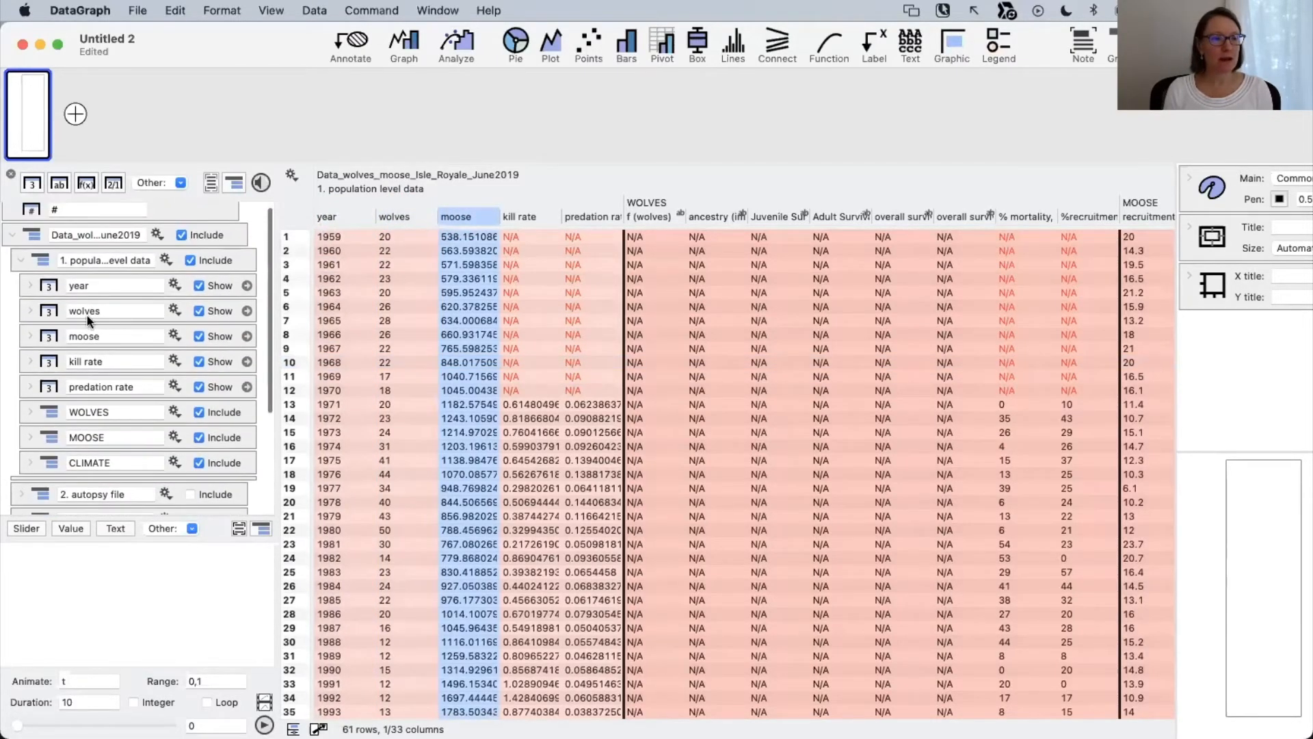
left_click(21, 259)
left_click(22, 266)
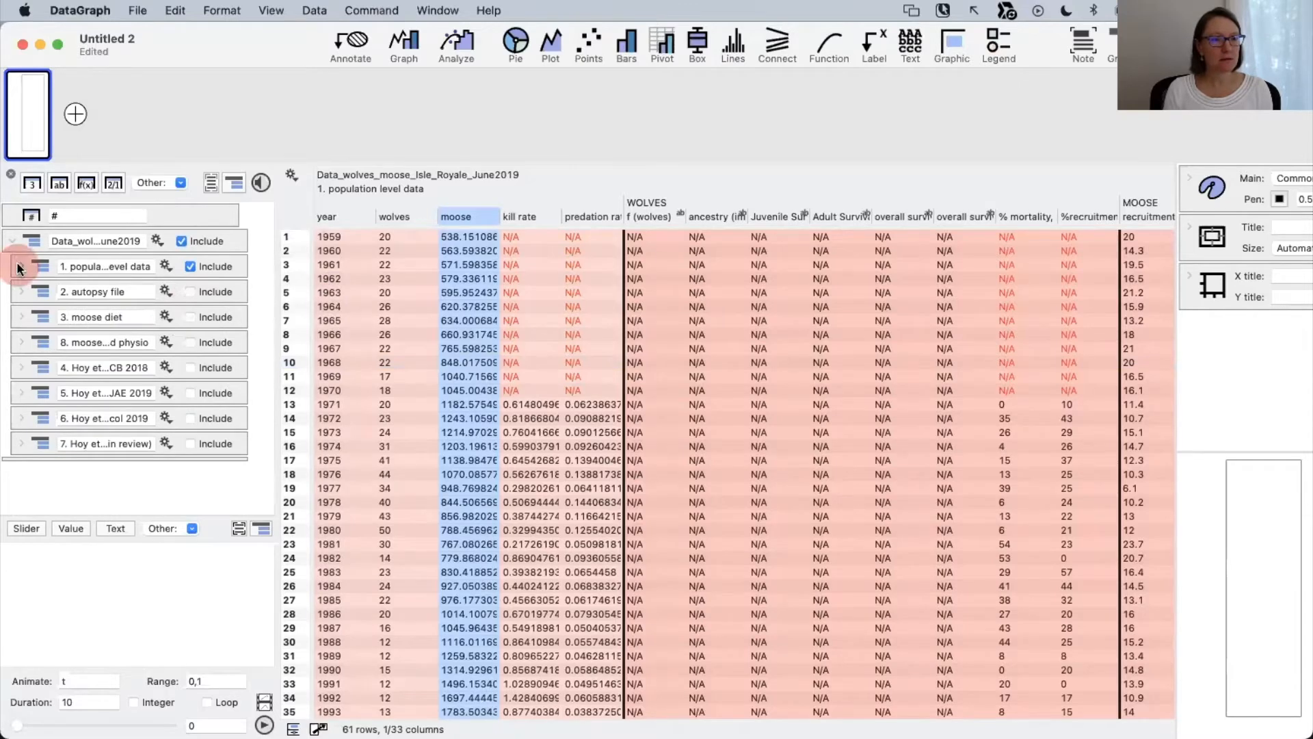
Exclude the WOLVES, MOOSE and CLIMATE groups from the data table.
scroll(226, 368, "down", 1)
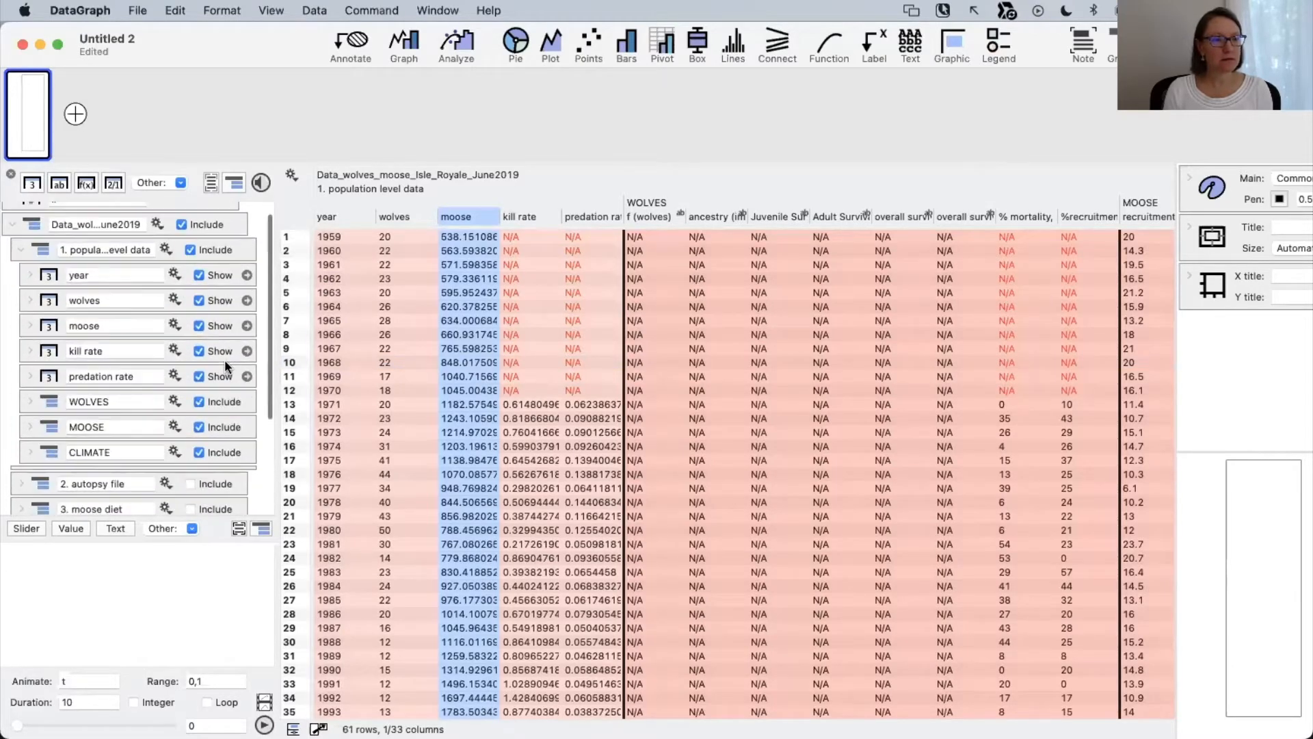
left_click(208, 403)
left_click(207, 428)
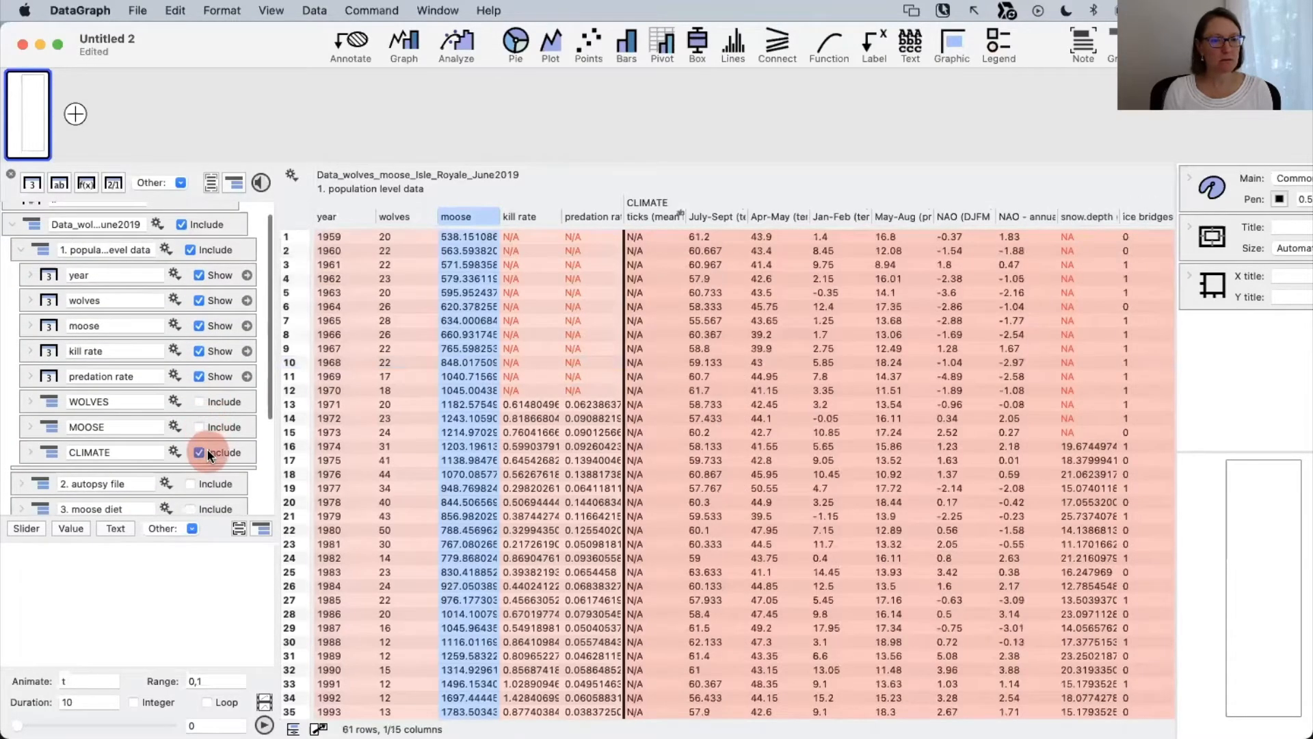
left_click(208, 452)
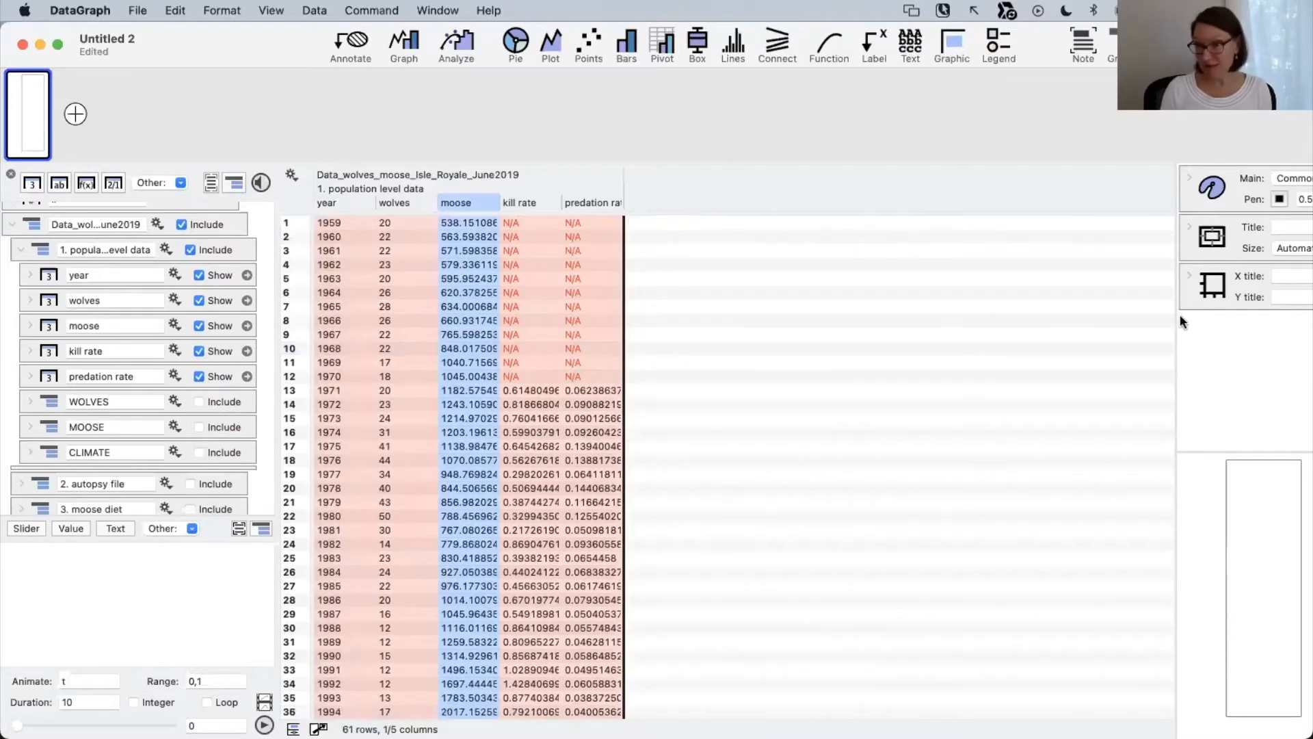
Widen the graph area and add two line plots against year, one for wolves and one for moose.
left_click_drag(1174, 314, 746, 320)
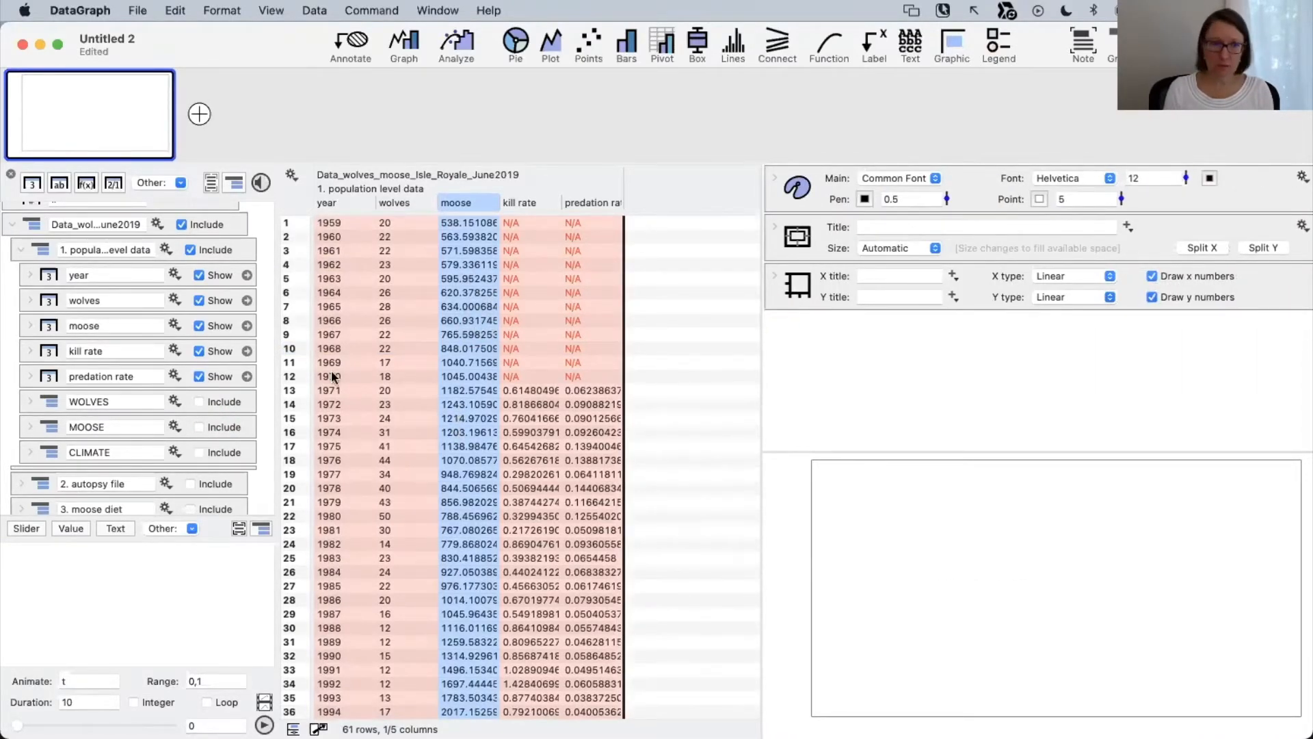
left_click(347, 203)
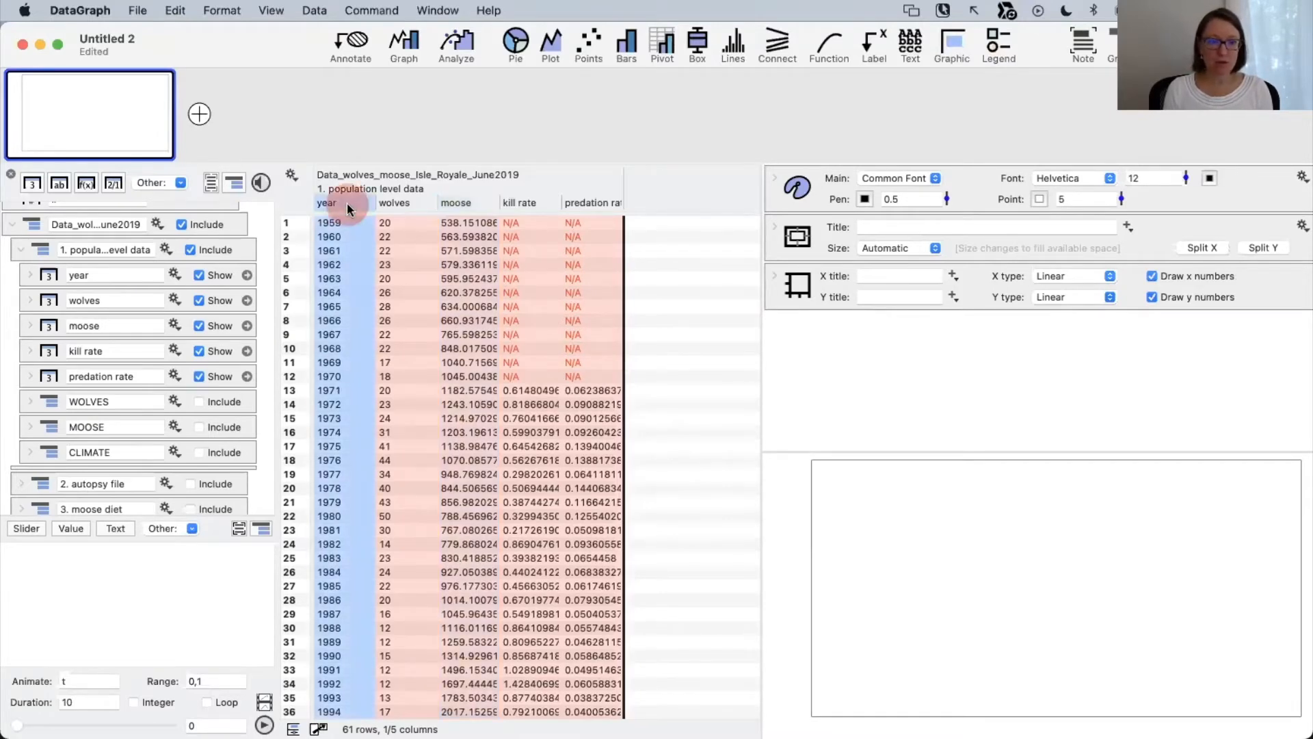
left_click(402, 203, "super")
left_click(467, 202, "super")
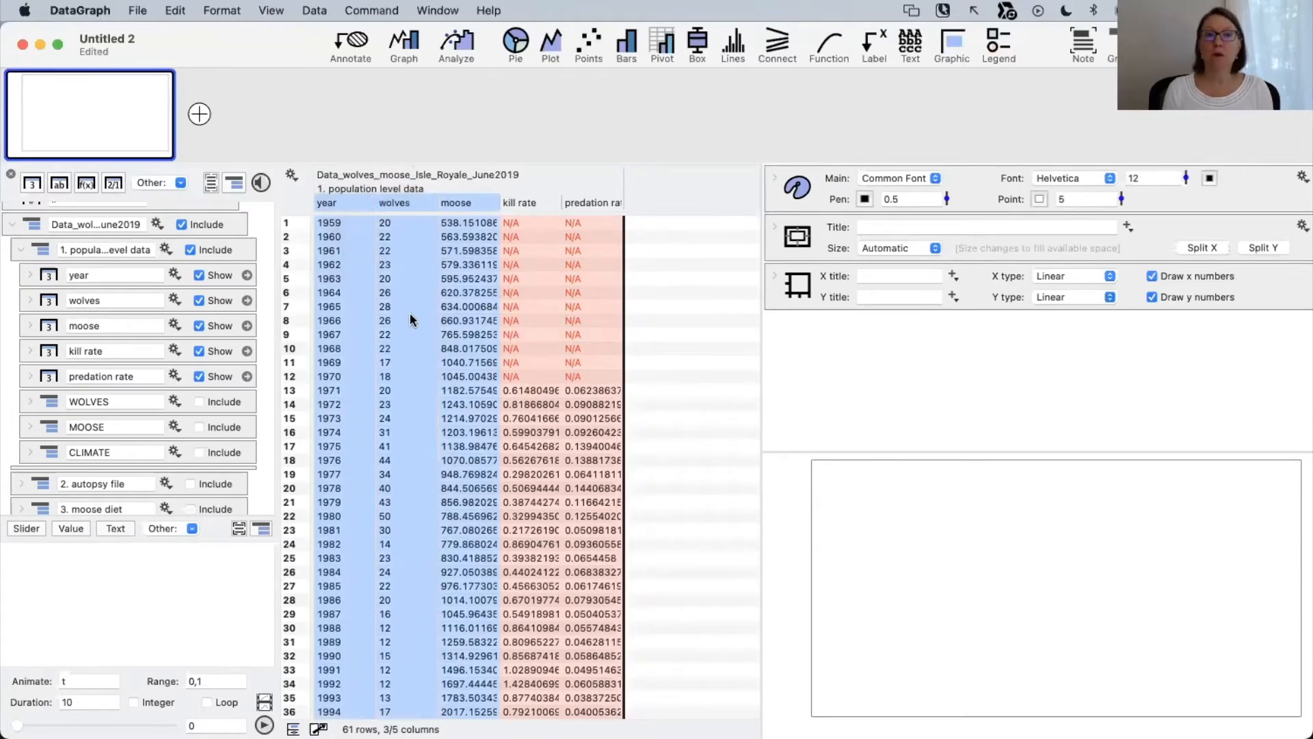
left_click(554, 53)
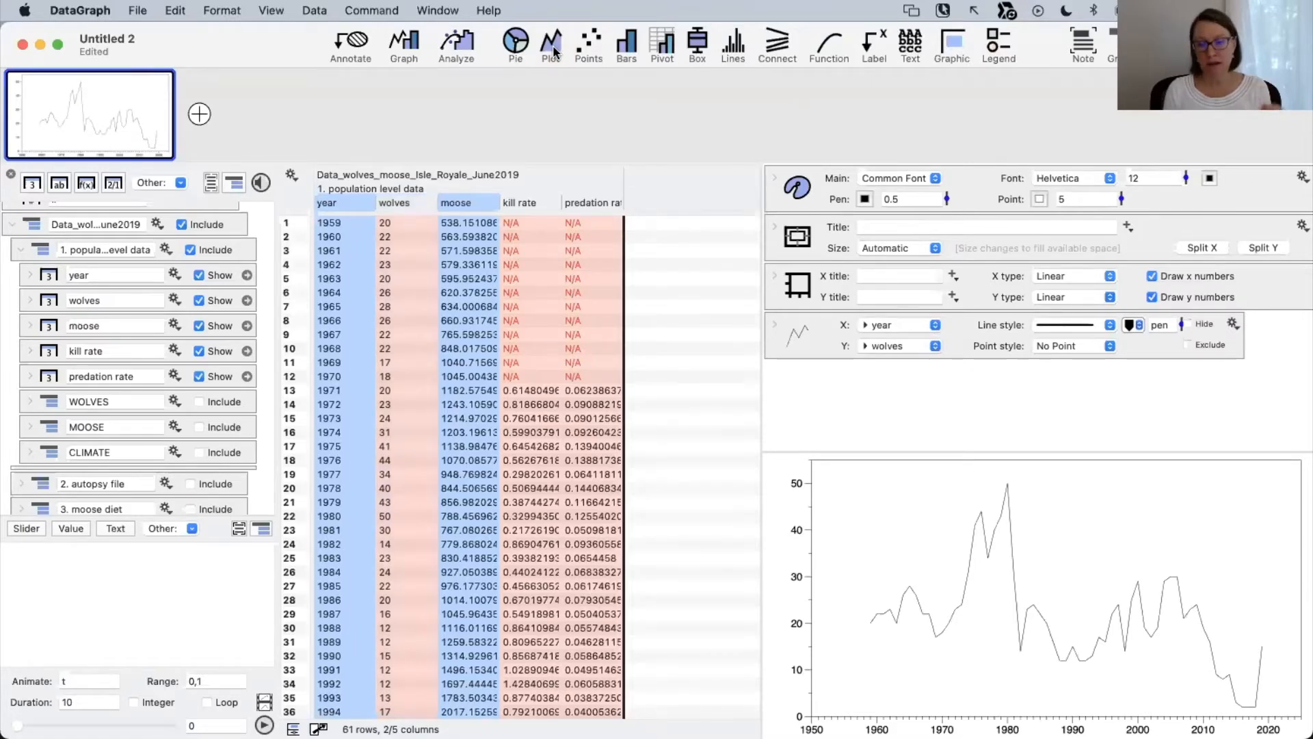
left_click(554, 53)
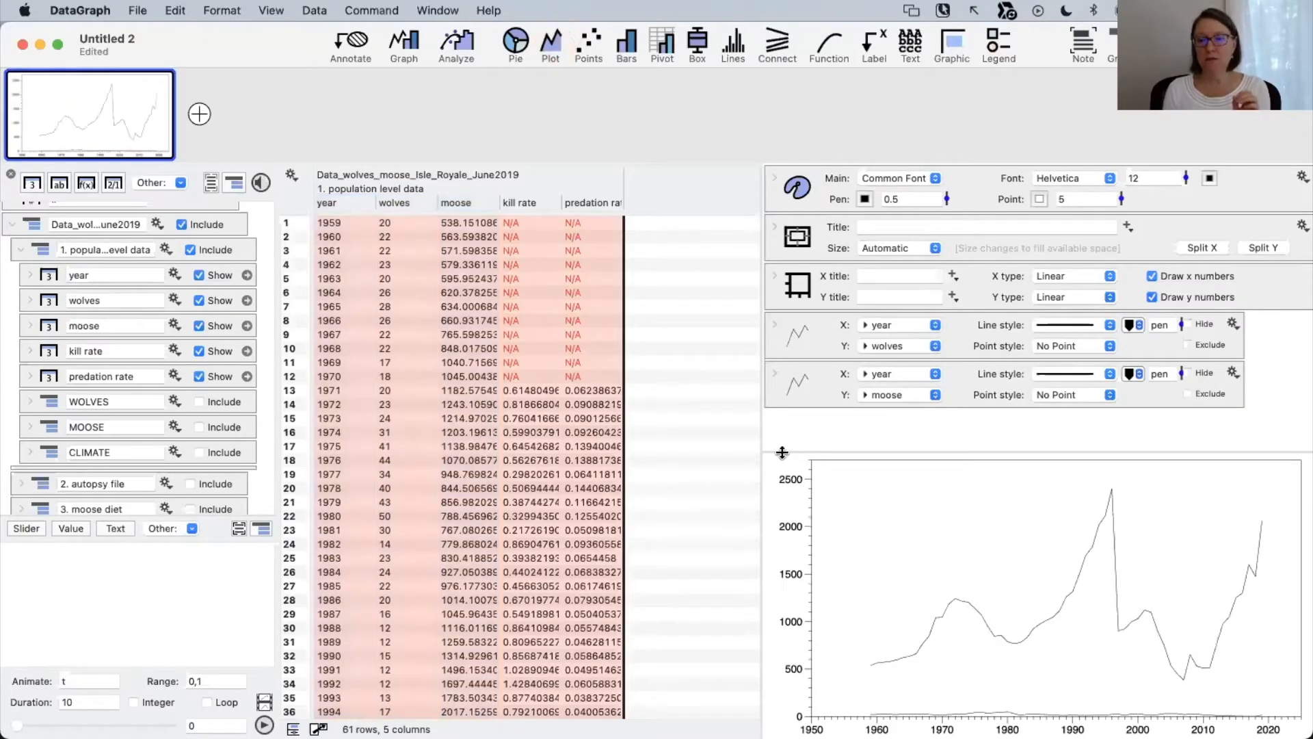
left_click_drag(766, 433, 691, 471)
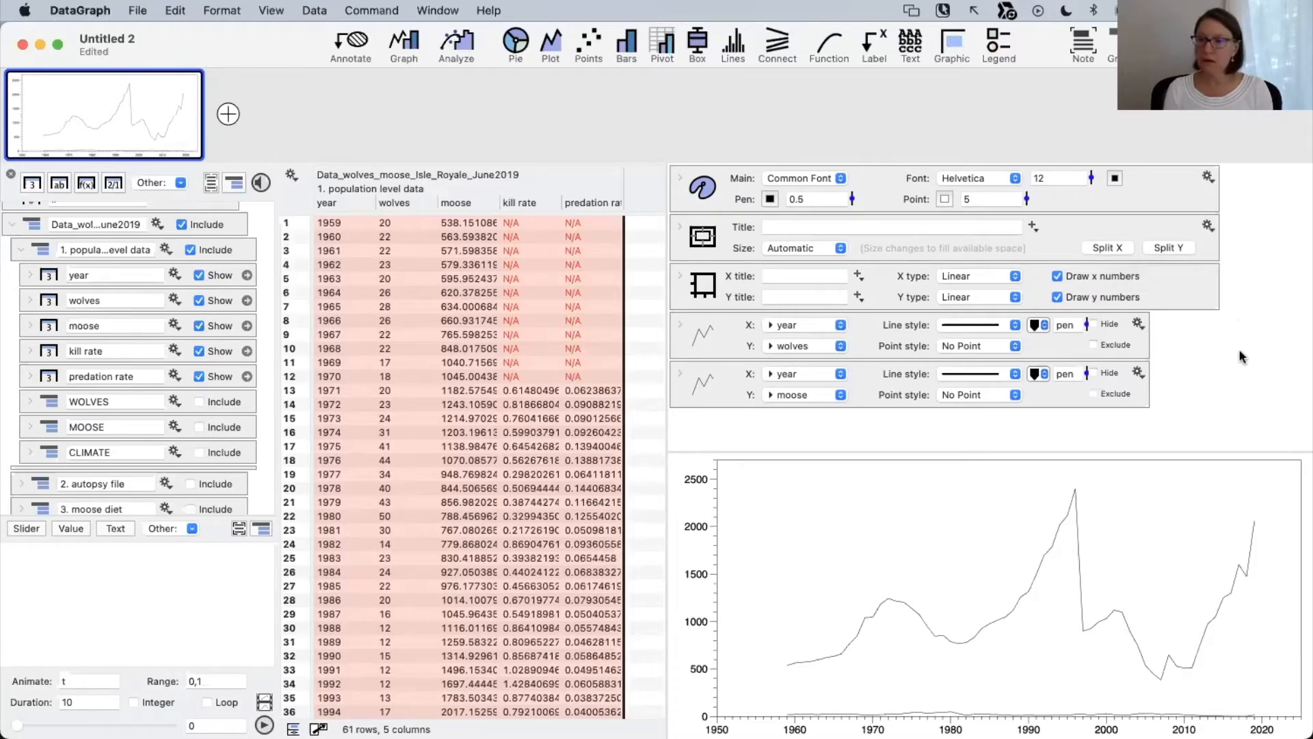
Split the graph's Y axis in two and assign the moose line plot to the upper Y axis.
left_click_drag(1232, 404, 1185, 256)
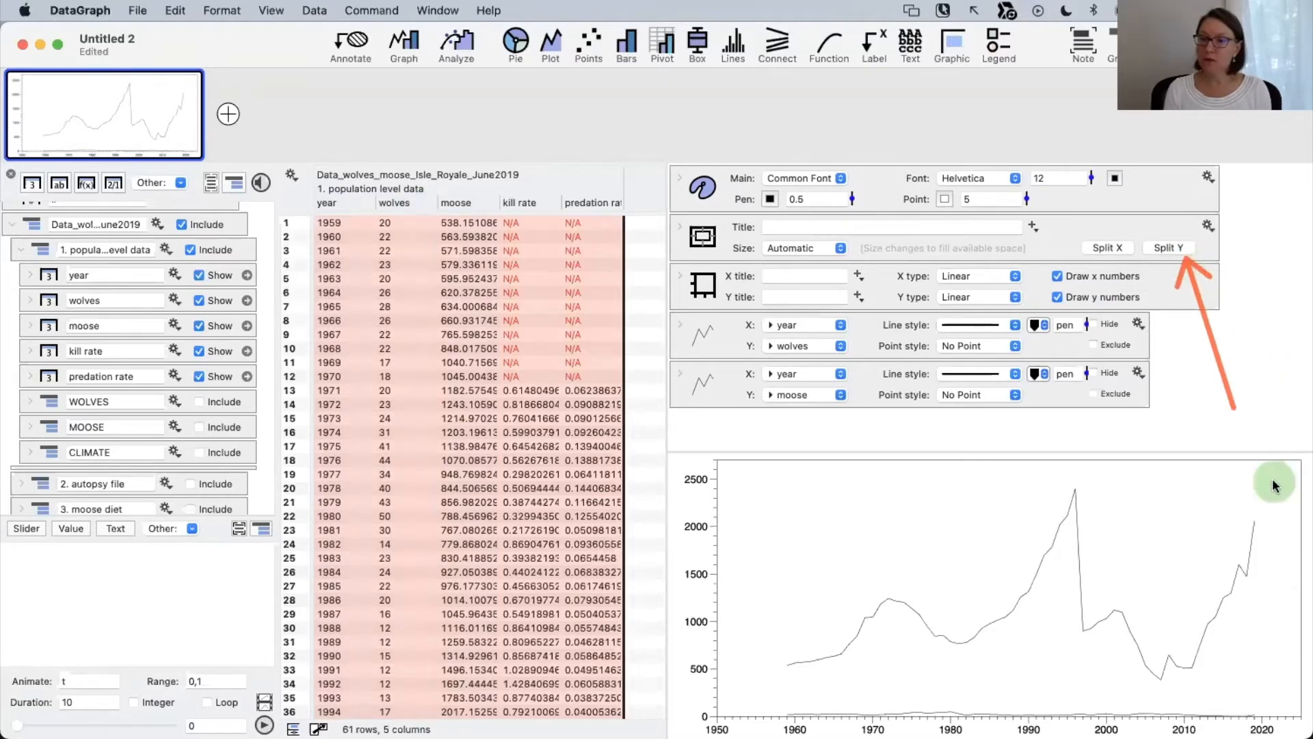
left_click(1176, 250)
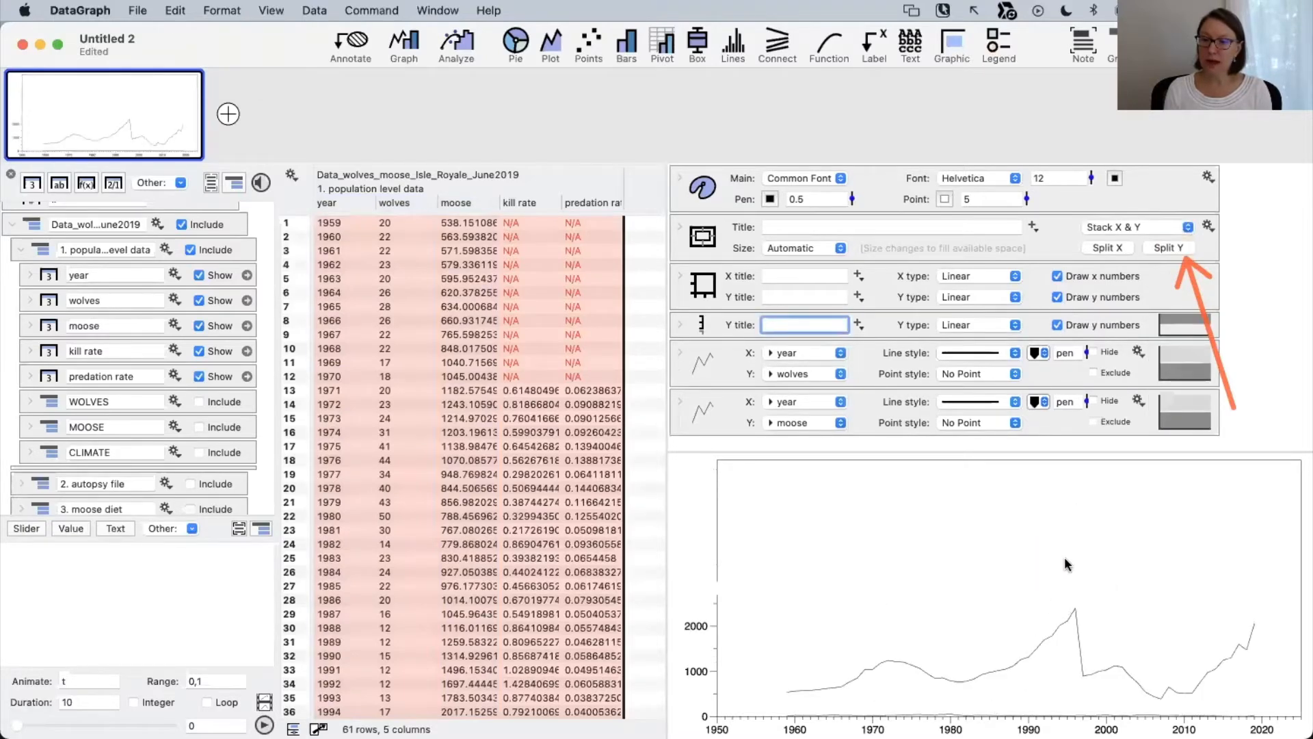
left_click(1196, 409)
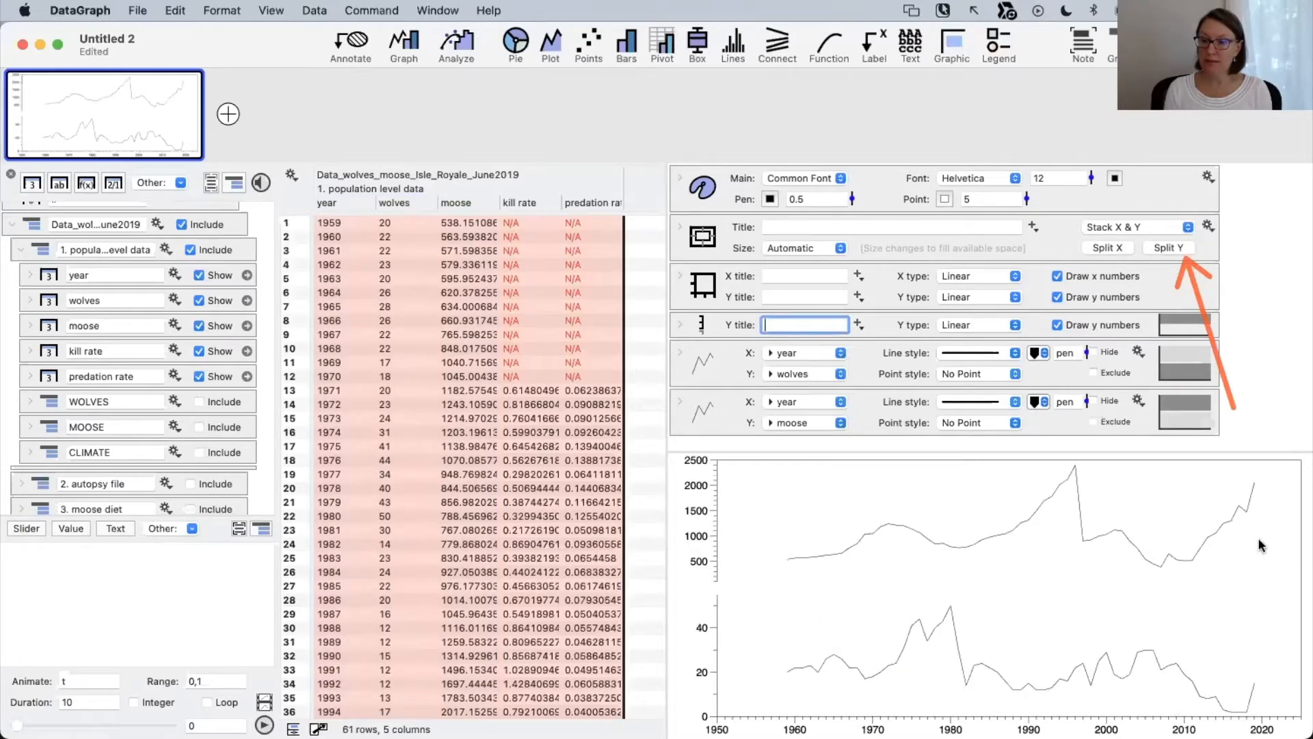
Change the layout of the split axes to Join Y so wolves and moose overlay in one plot area.
left_click(1067, 227)
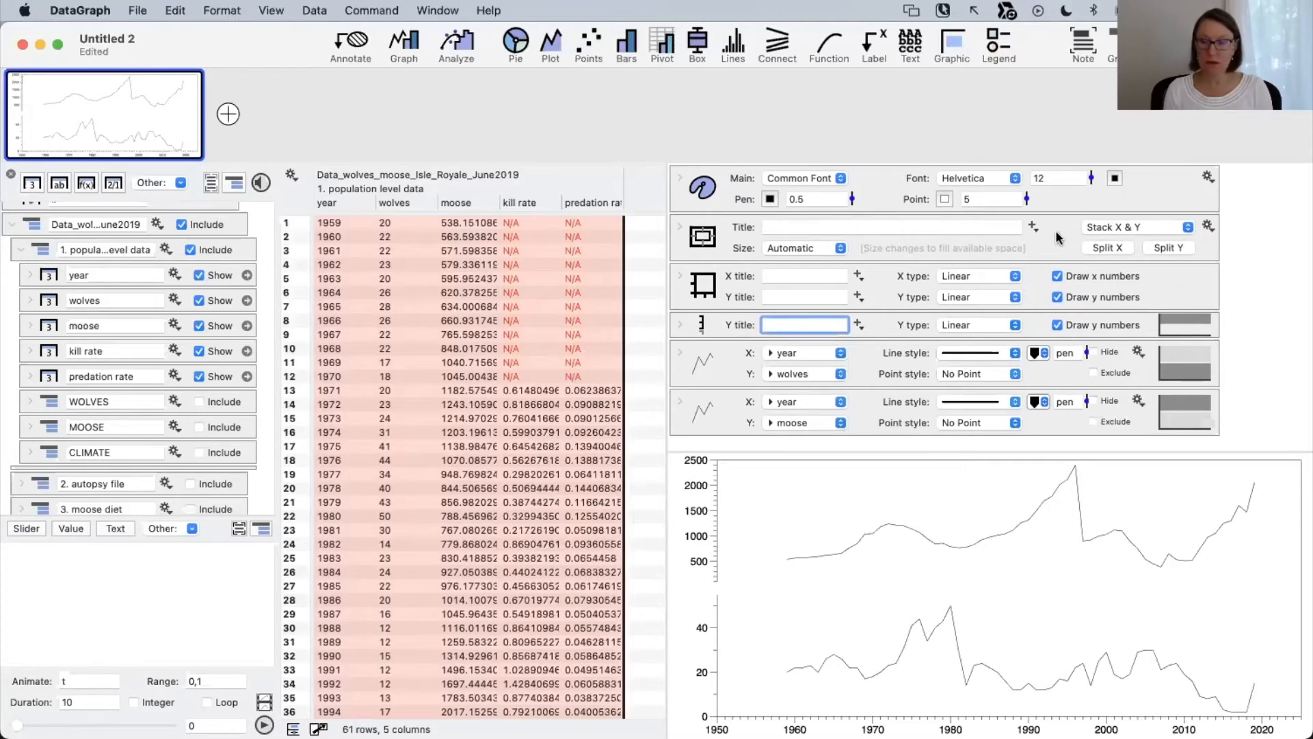
left_click(1291, 227)
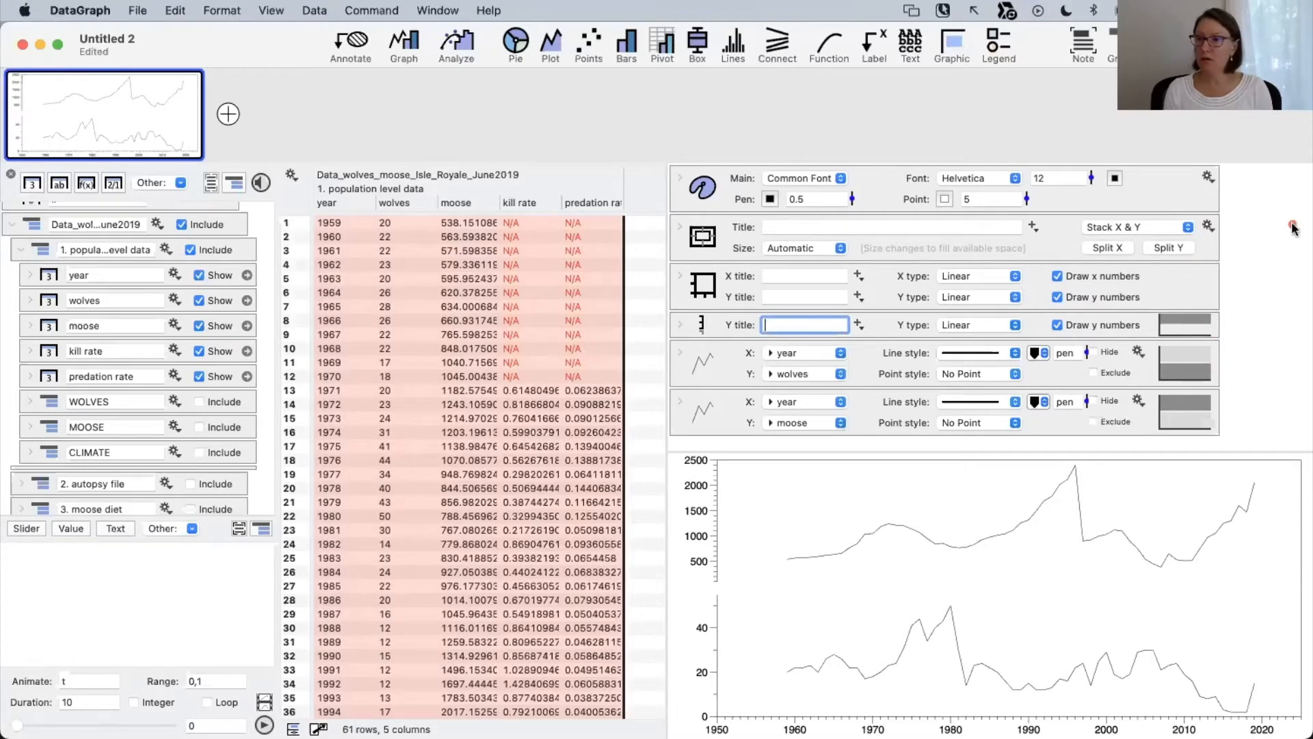
left_click(1136, 229)
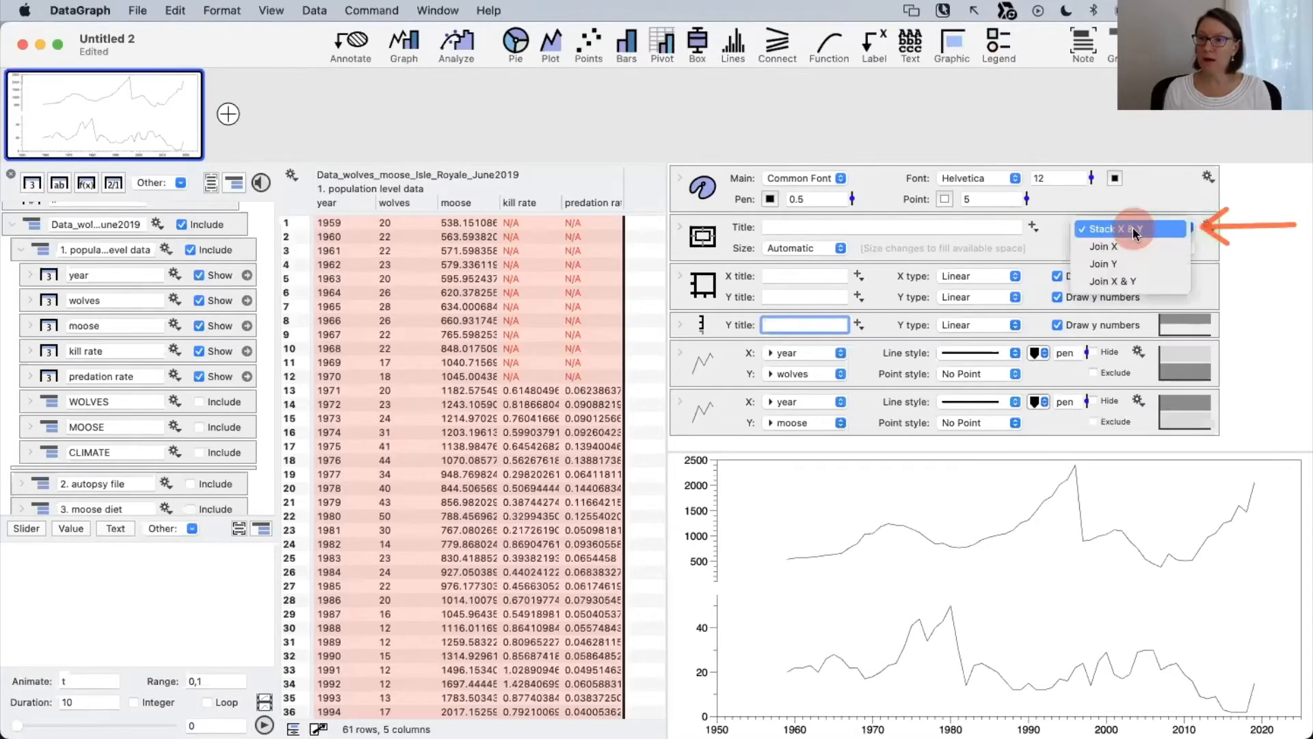
left_click(1132, 264)
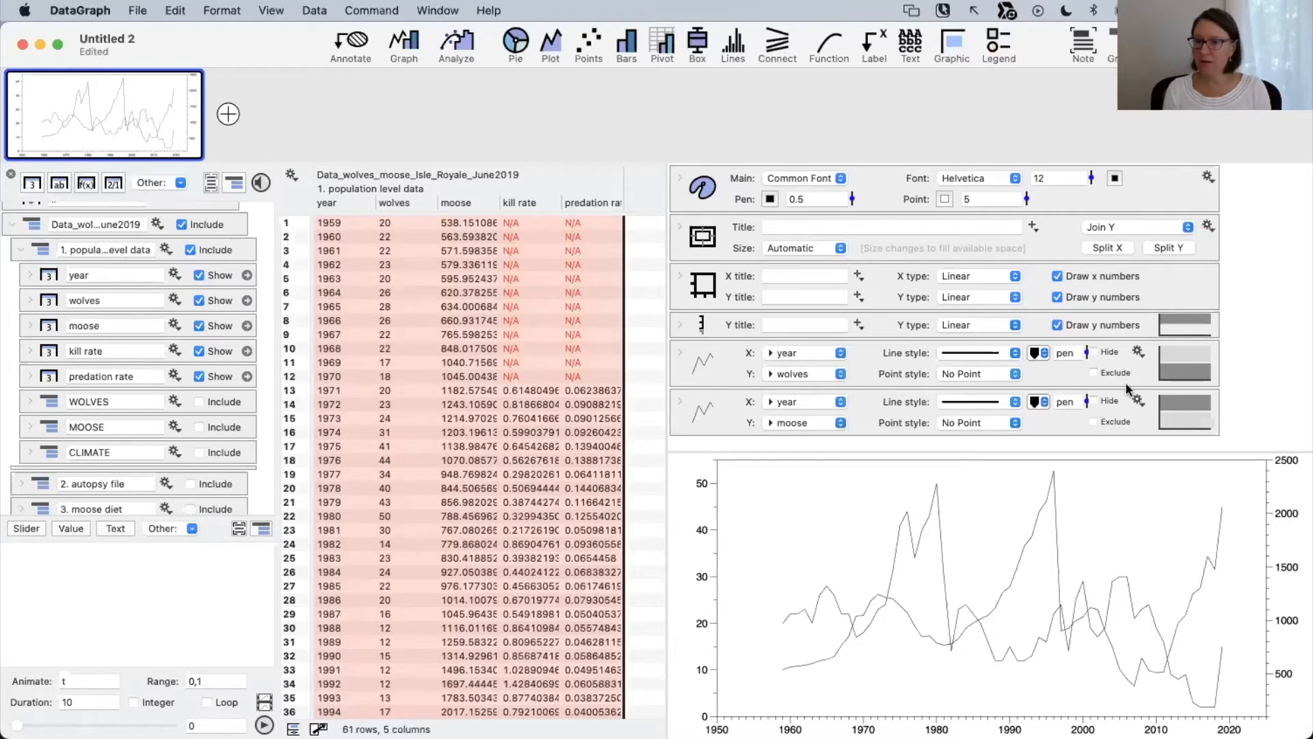
Give the moose line Line Color 1 and filled triangle points, and the wolves line filled circle points.
left_click(1041, 403)
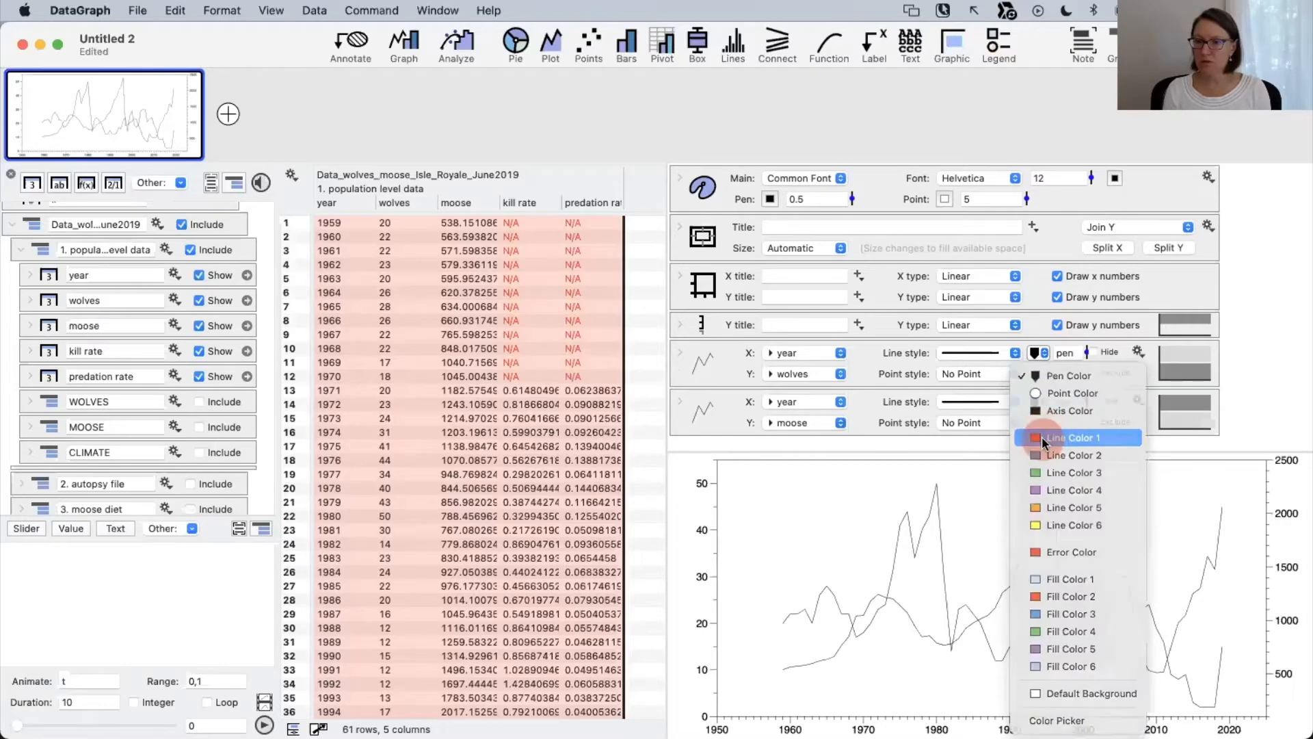
left_click(1043, 436)
left_click(1007, 424)
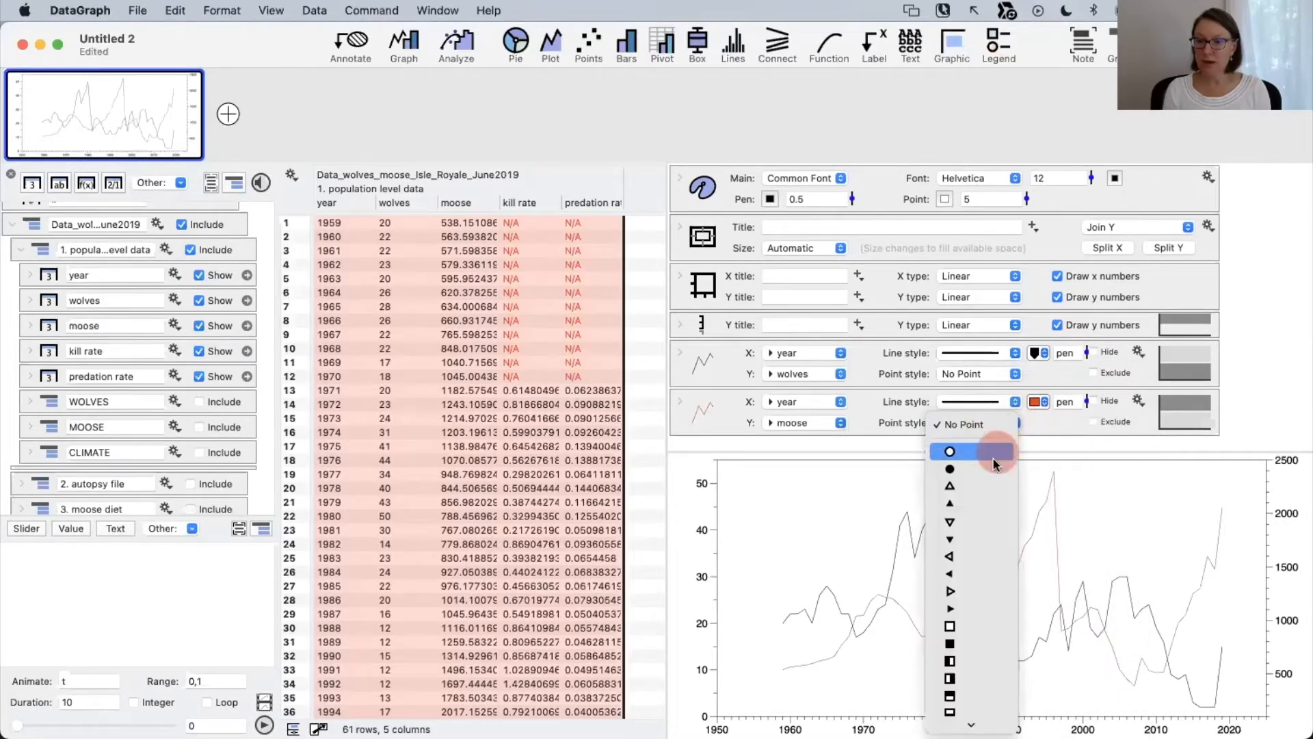
left_click(991, 507)
left_click(984, 372)
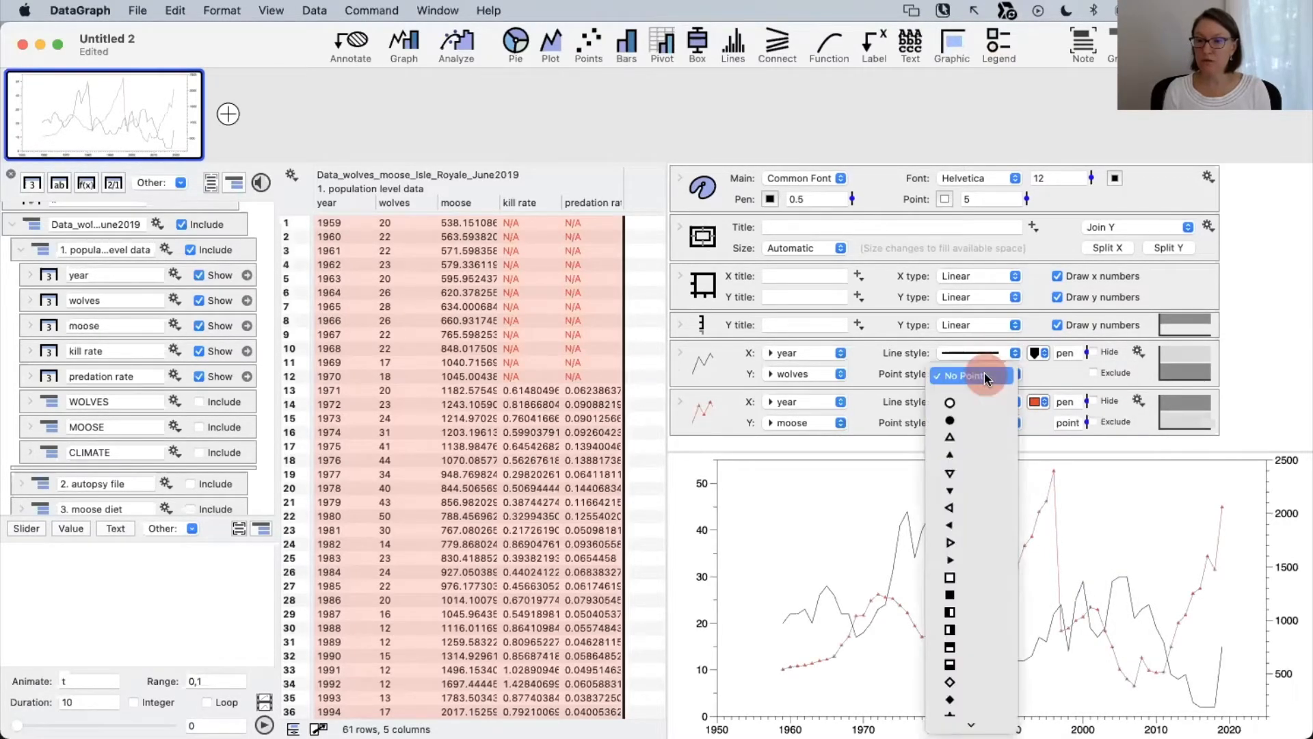
left_click(971, 413)
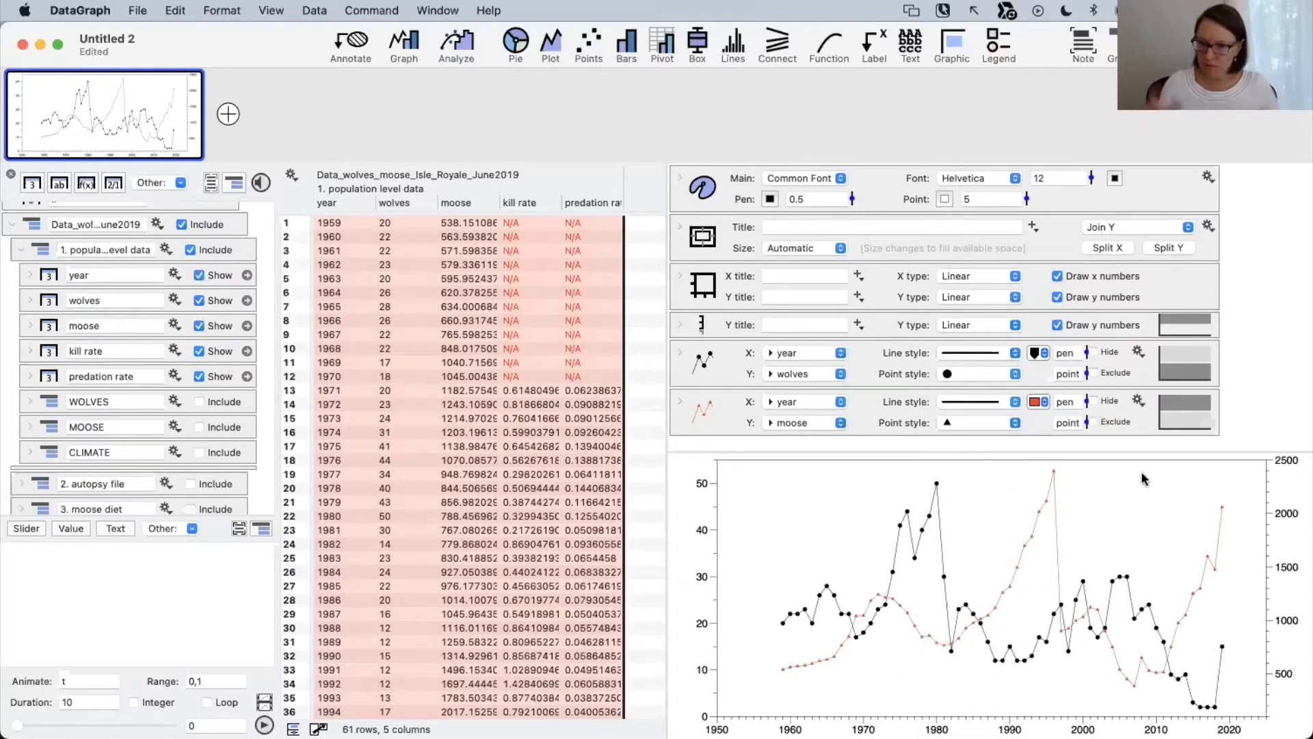
Enlarge the moose line's point markers to 1.5 times the standard point size.
left_click(1060, 423)
type("1.5")
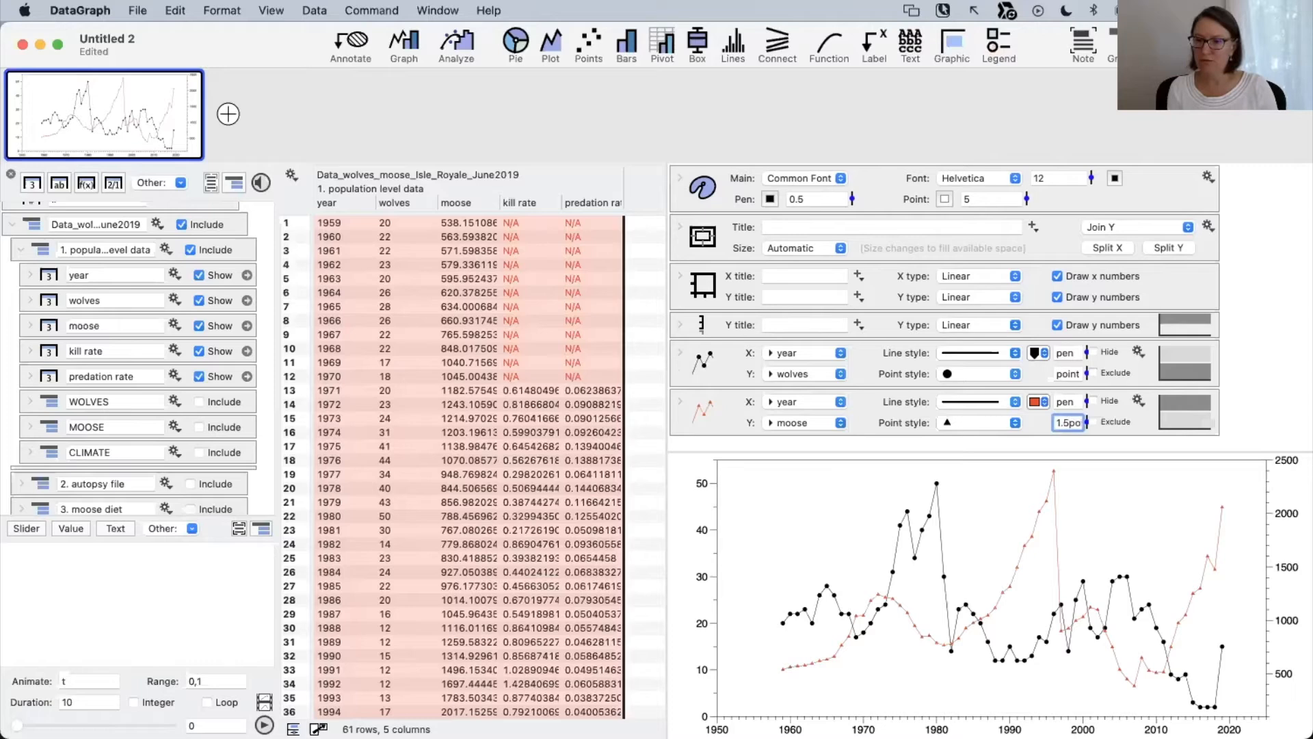
key("Return")
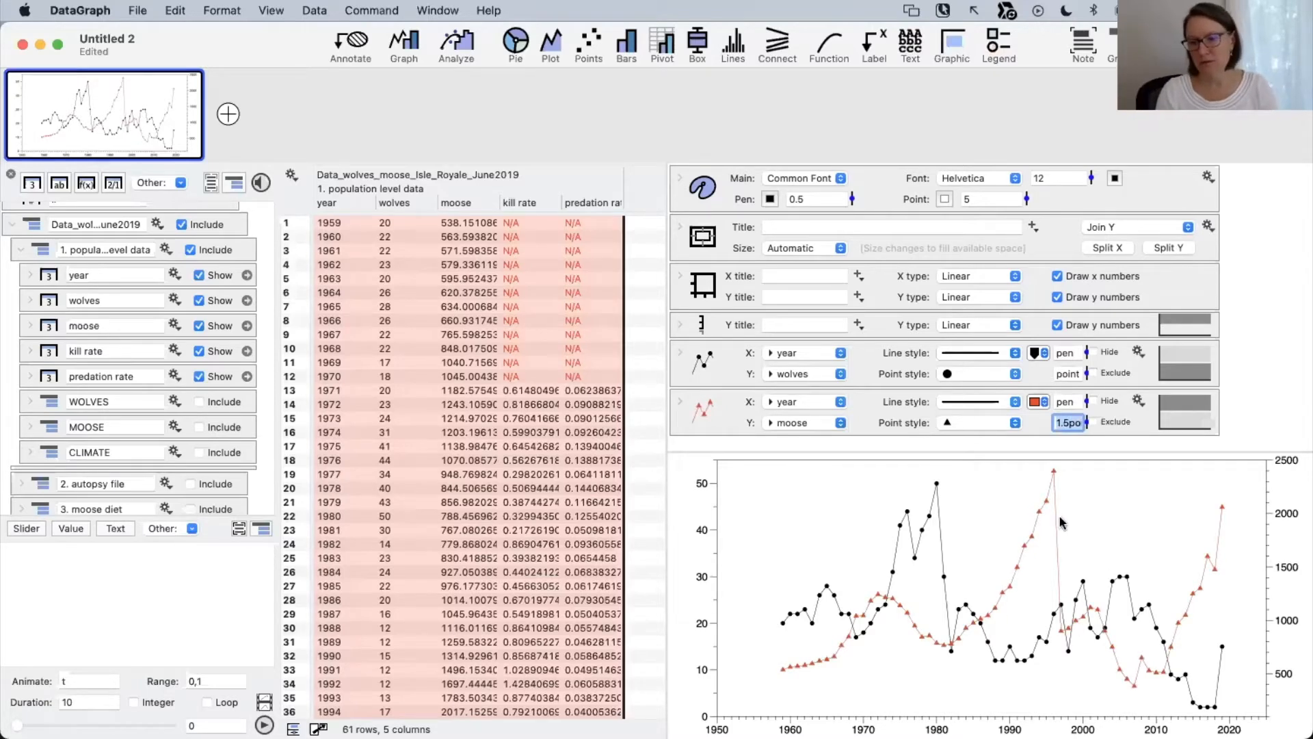
Add a legend for the wolves and moose lines to the graph.
left_click(1076, 484)
left_click_drag(1075, 483, 1088, 580)
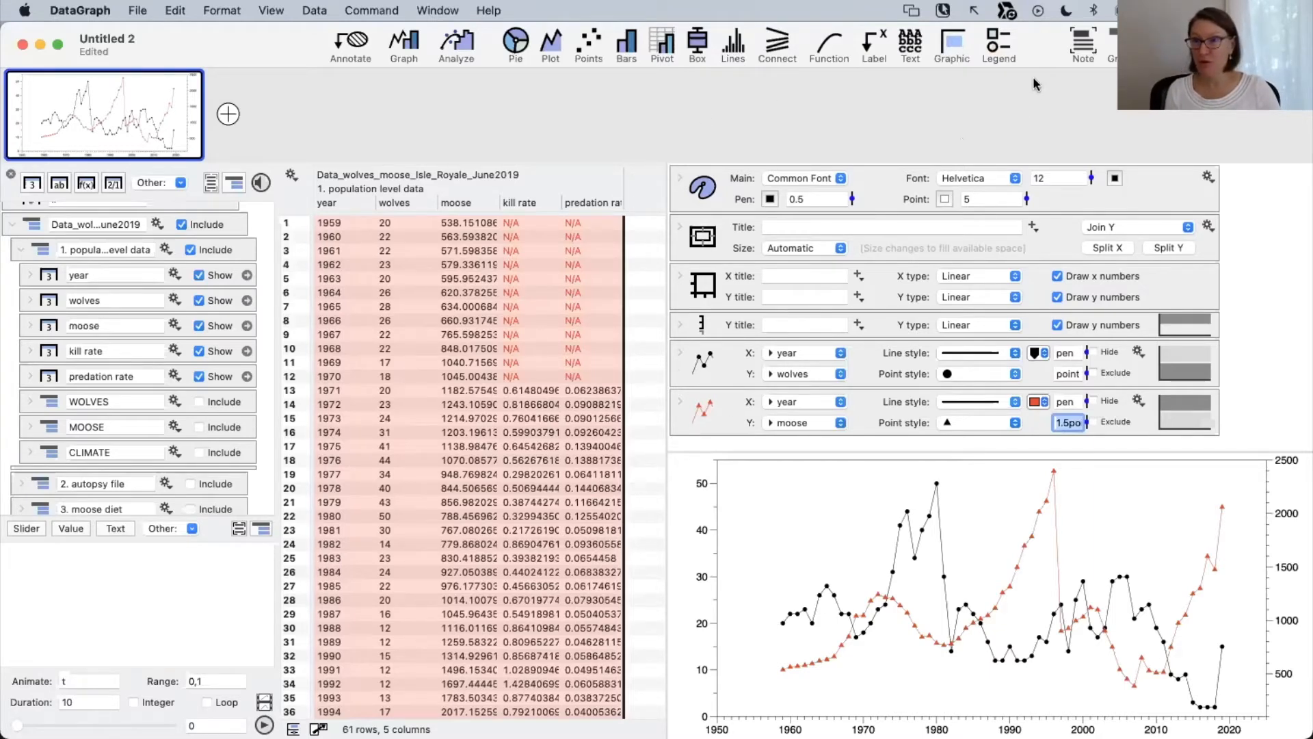
left_click(1000, 47)
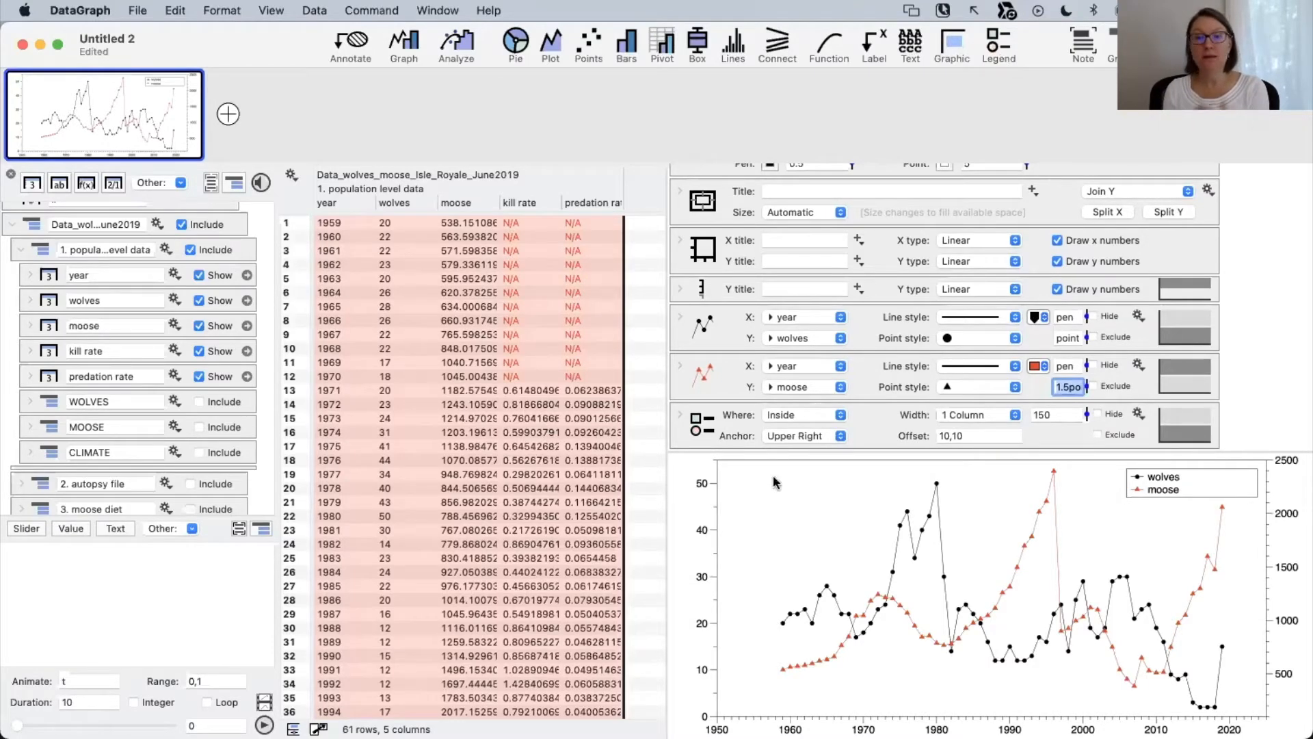
left_click(715, 430)
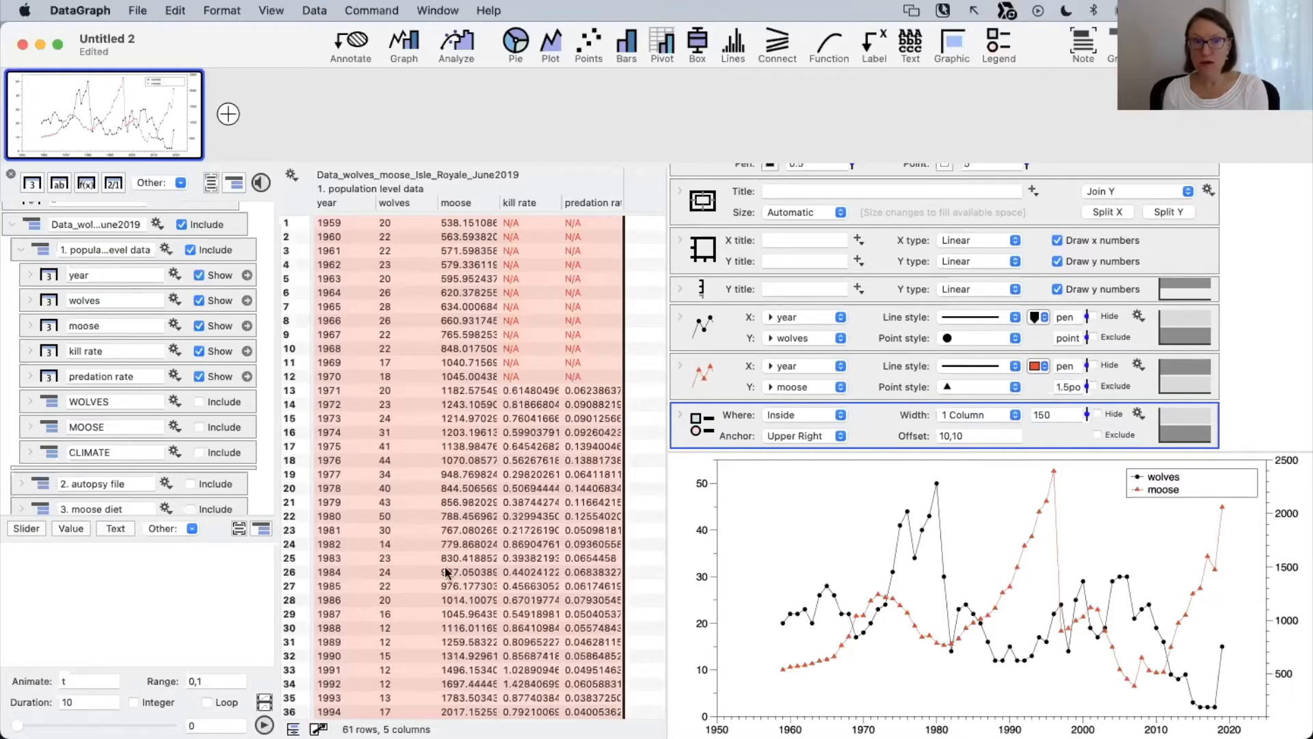
Capitalize the wolves and moose column names in the data table as Wolves and Moose.
left_click(404, 204)
left_click(482, 207)
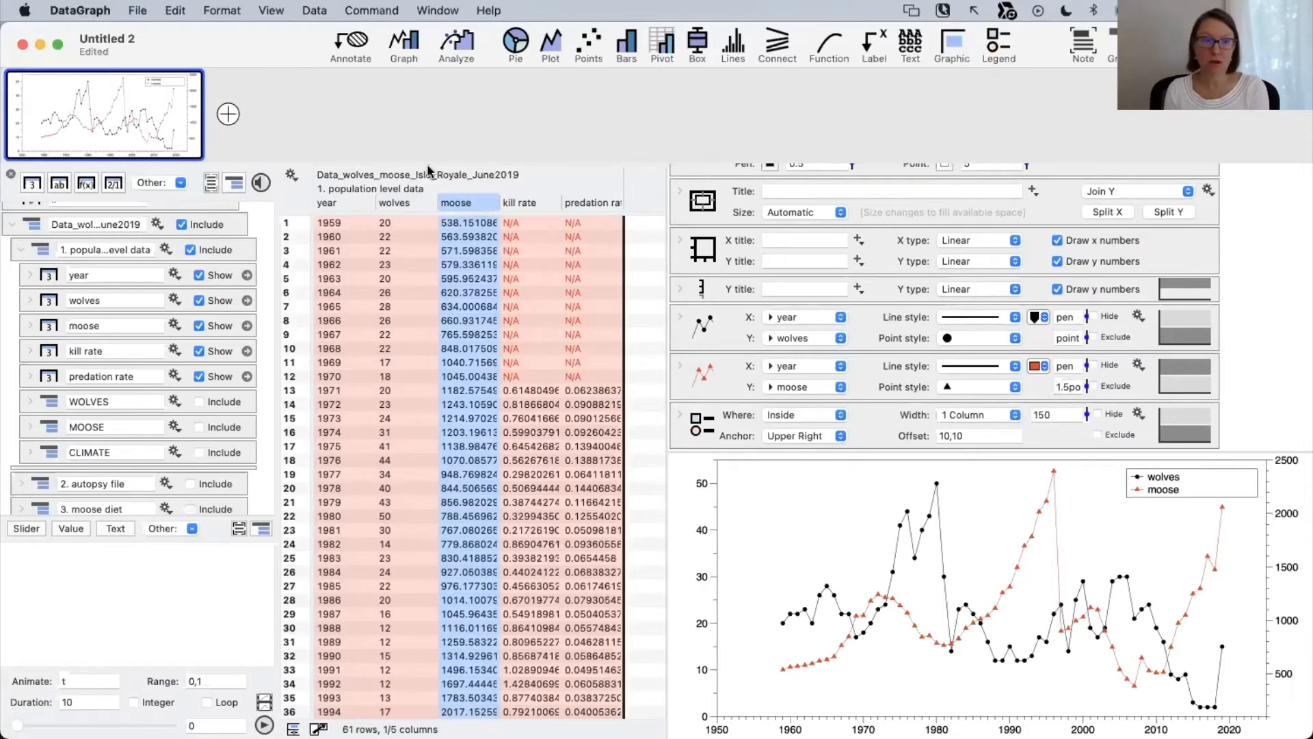
double_click(383, 203)
type("Wolves")
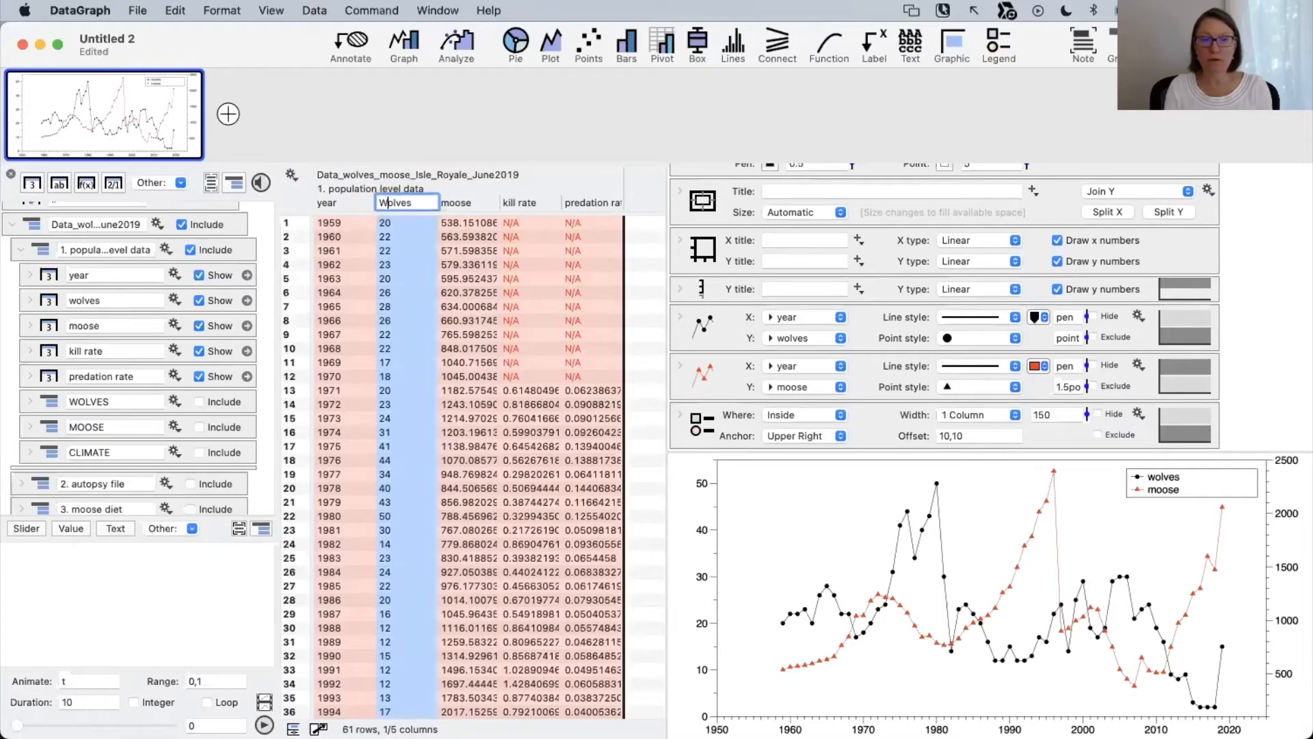
key("Return")
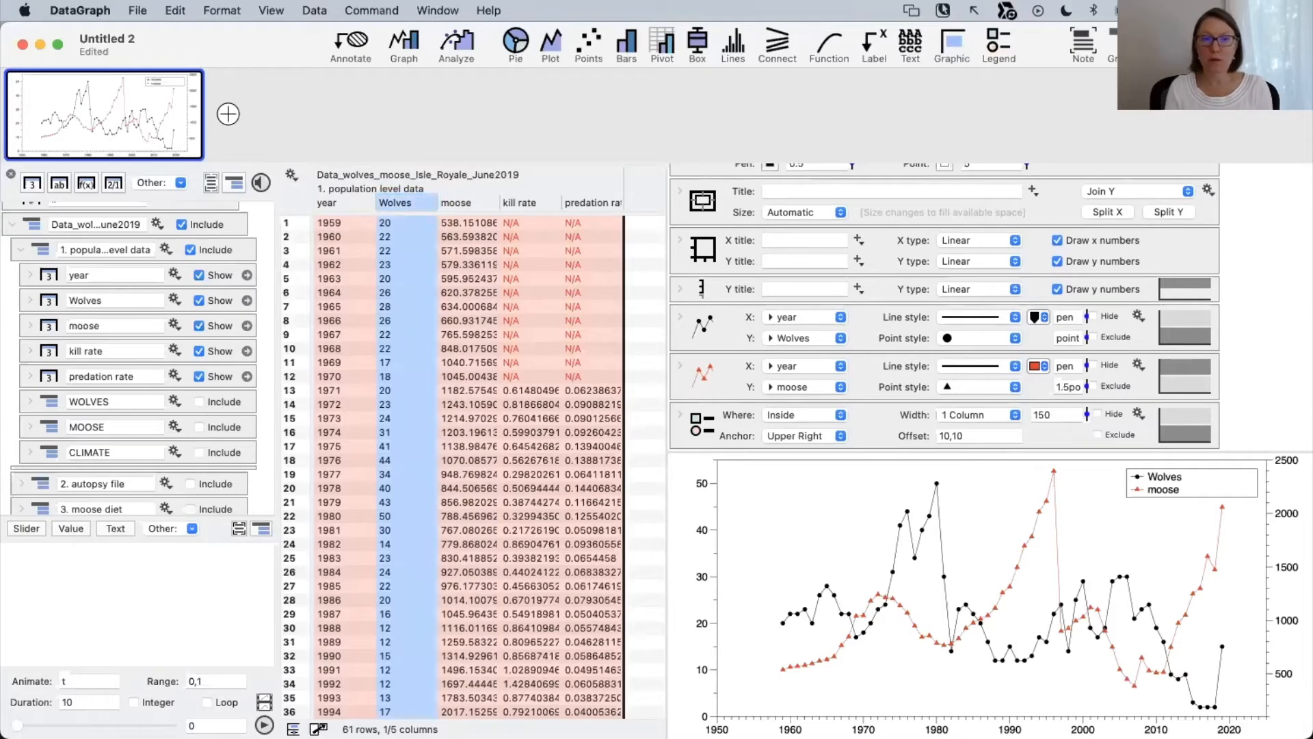
double_click(453, 201)
left_click(449, 202)
key("BackSpace")
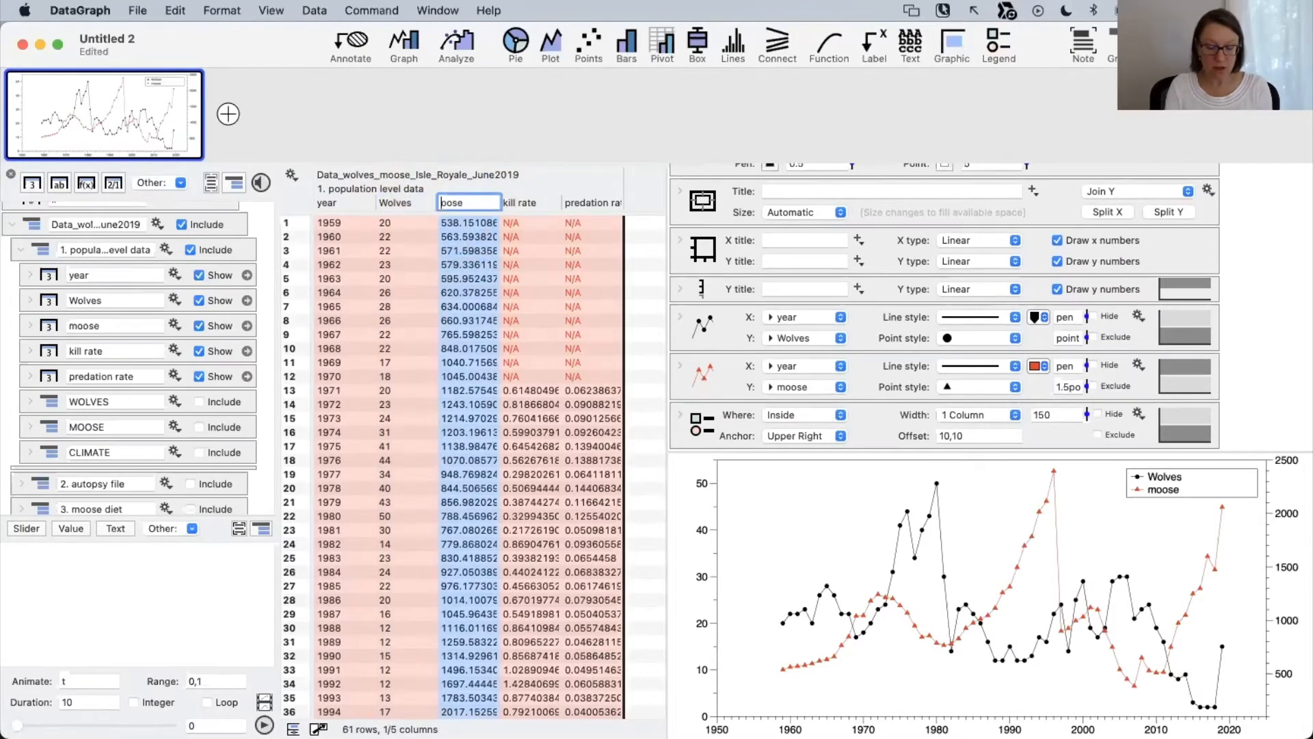
type("M")
key("Return")
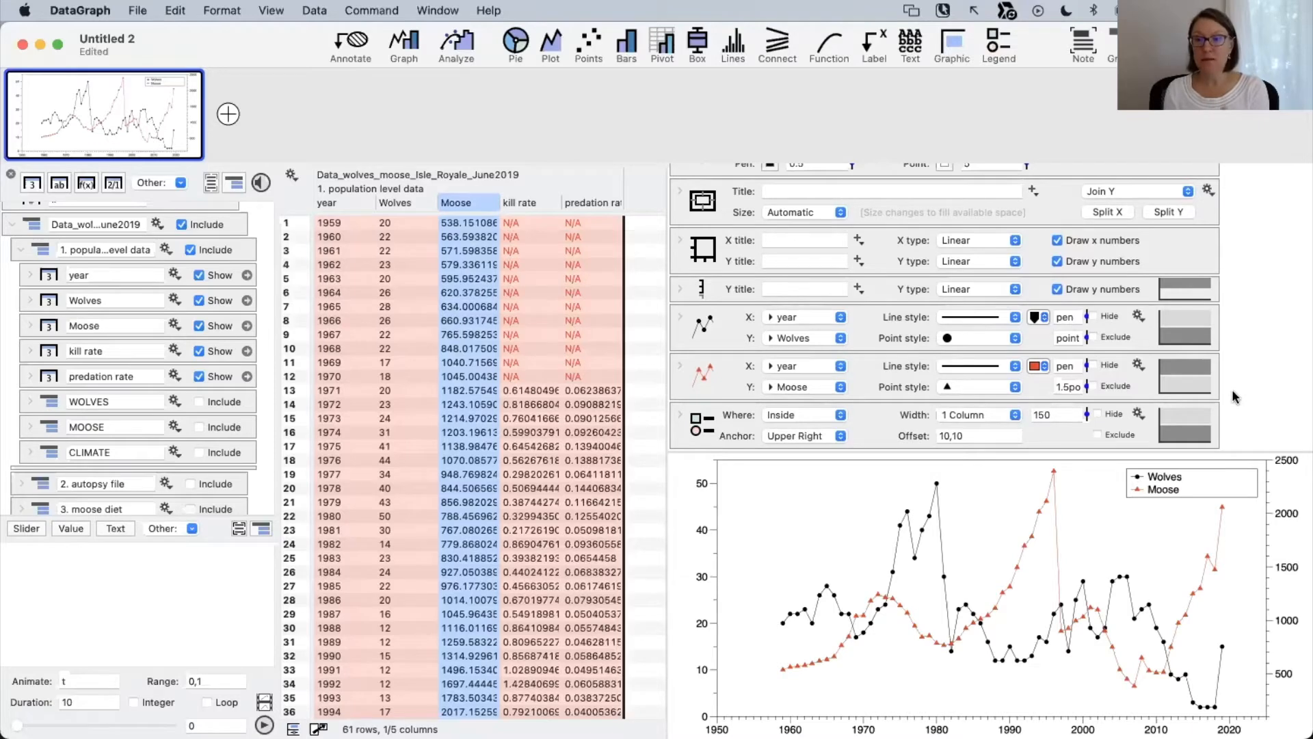
Examine the Y Label token behind the Wolves legend entry and close its text editor without changes.
left_click(1165, 479)
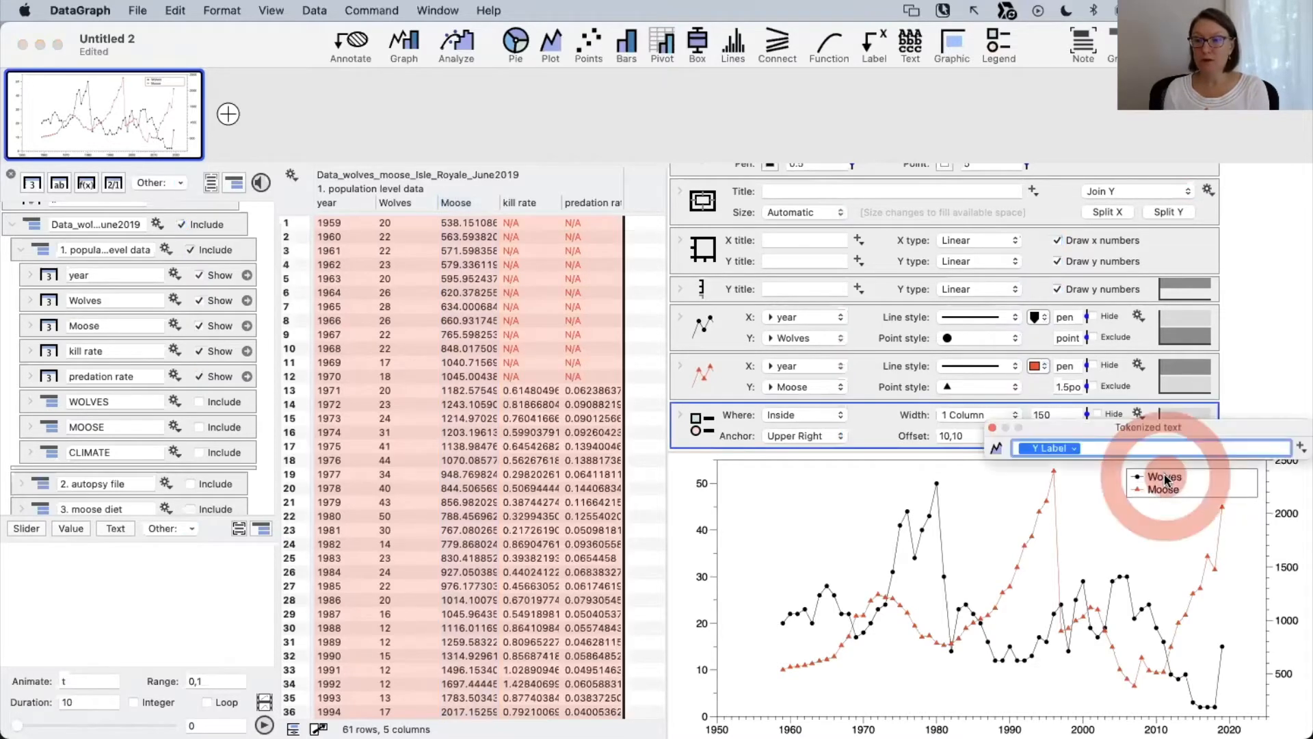
left_click(1109, 448)
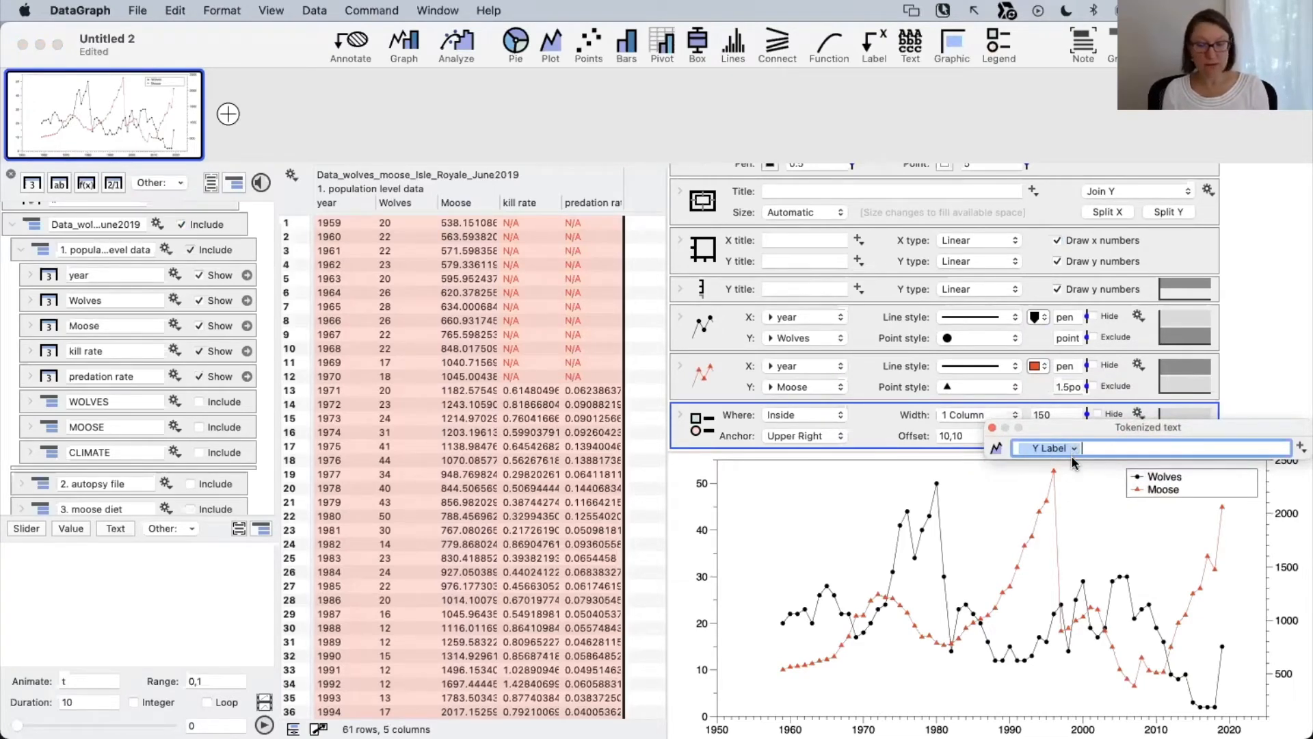
mouse_move(1086, 491)
left_mouse_down()
mouse_move(421, 210)
mouse_move(473, 212)
left_mouse_up()
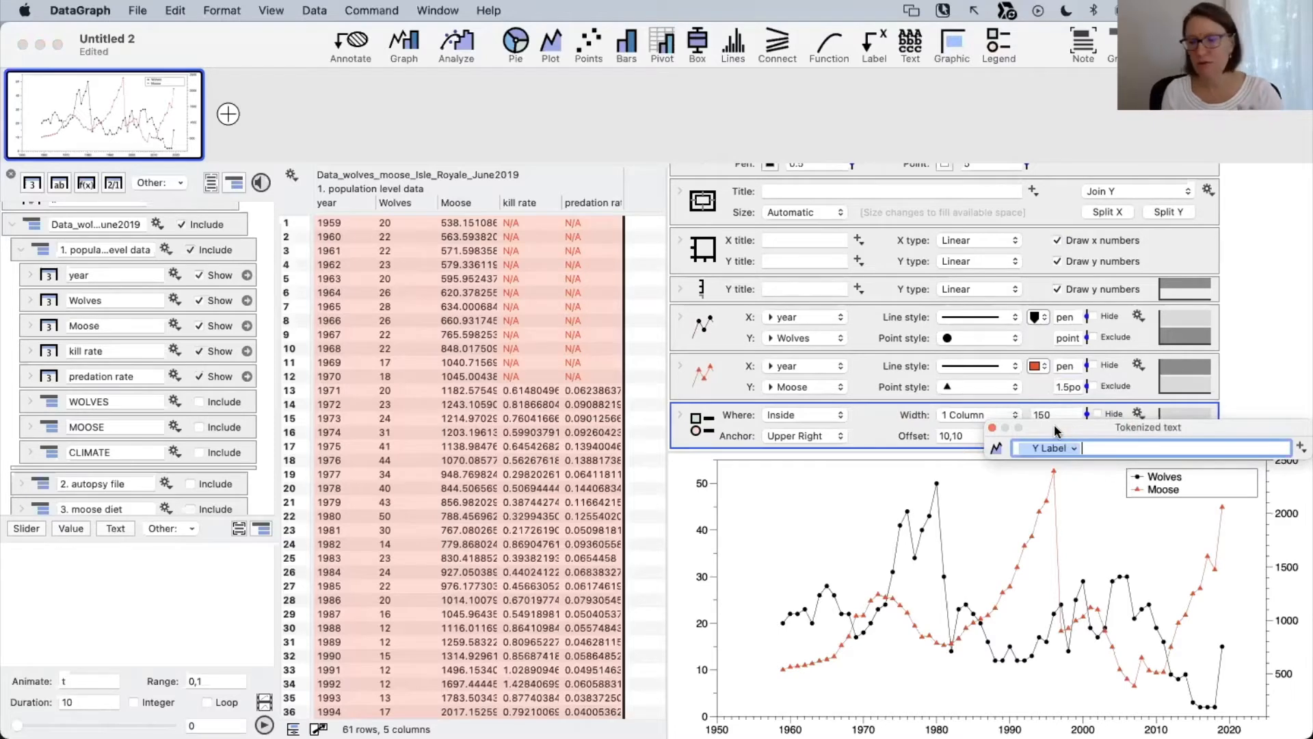
left_click_drag(1100, 448, 1067, 480)
left_click(1114, 446)
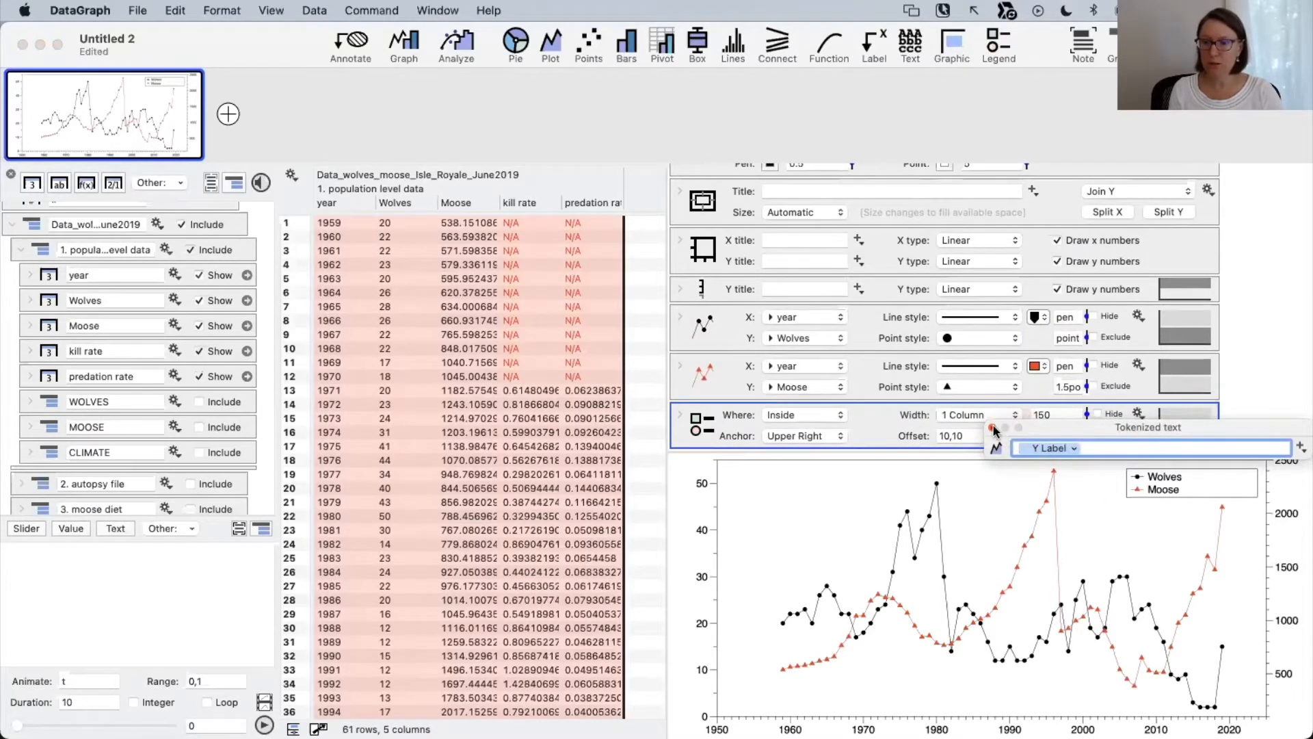
left_click(1227, 334)
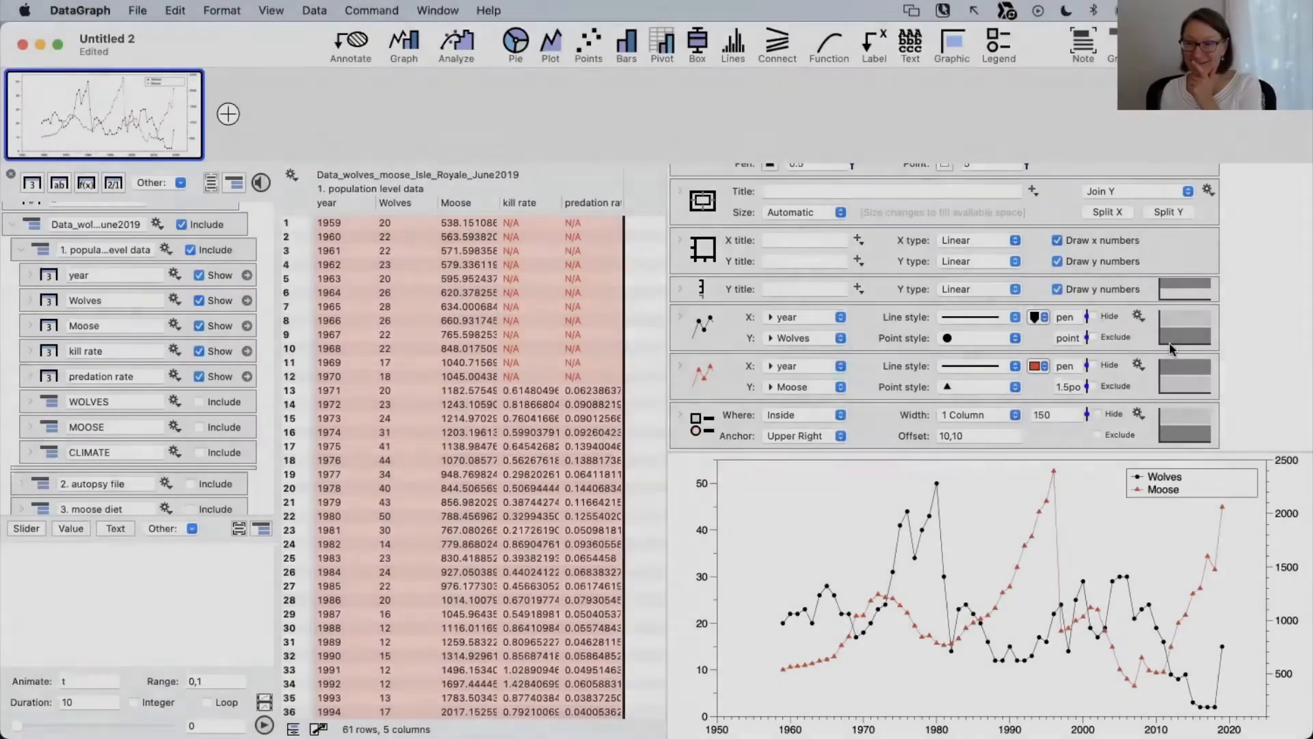
Duplicate the wolves and moose graph and make the copy the active graph.
scroll(1122, 349, "up", 2)
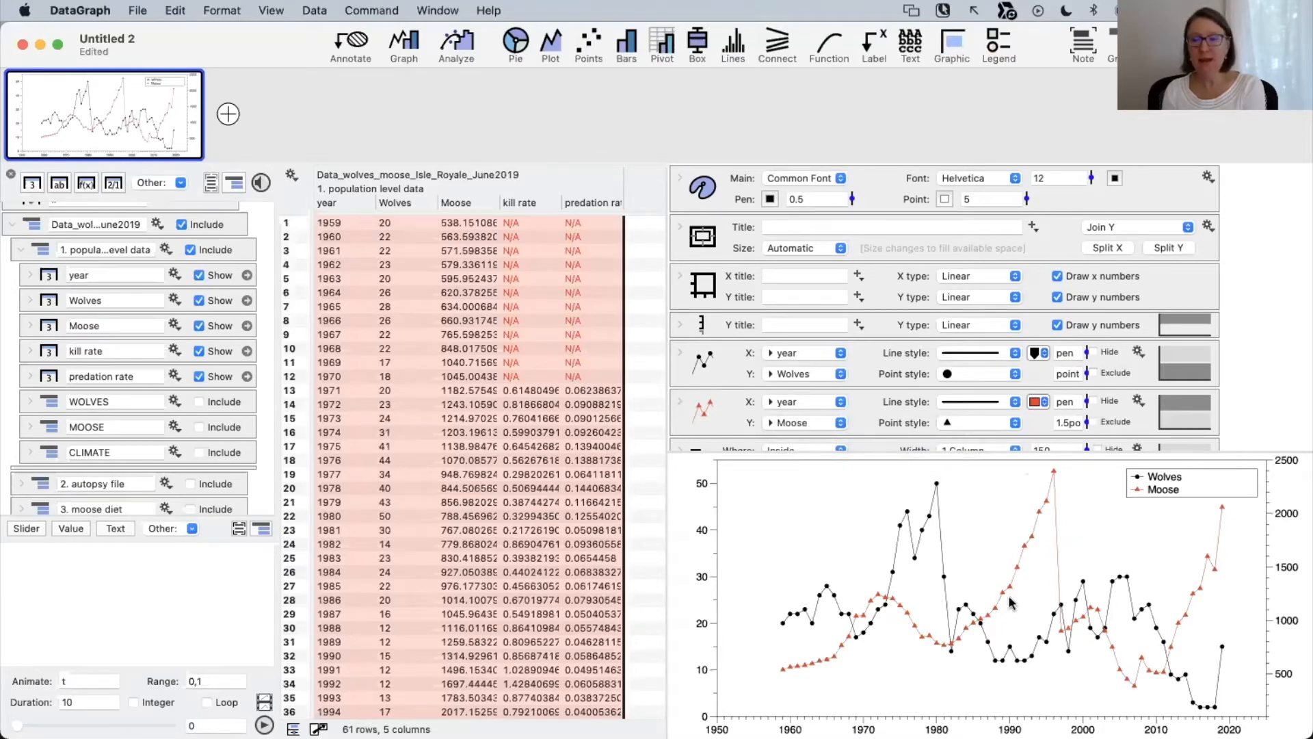
mouse_move(10, 135)
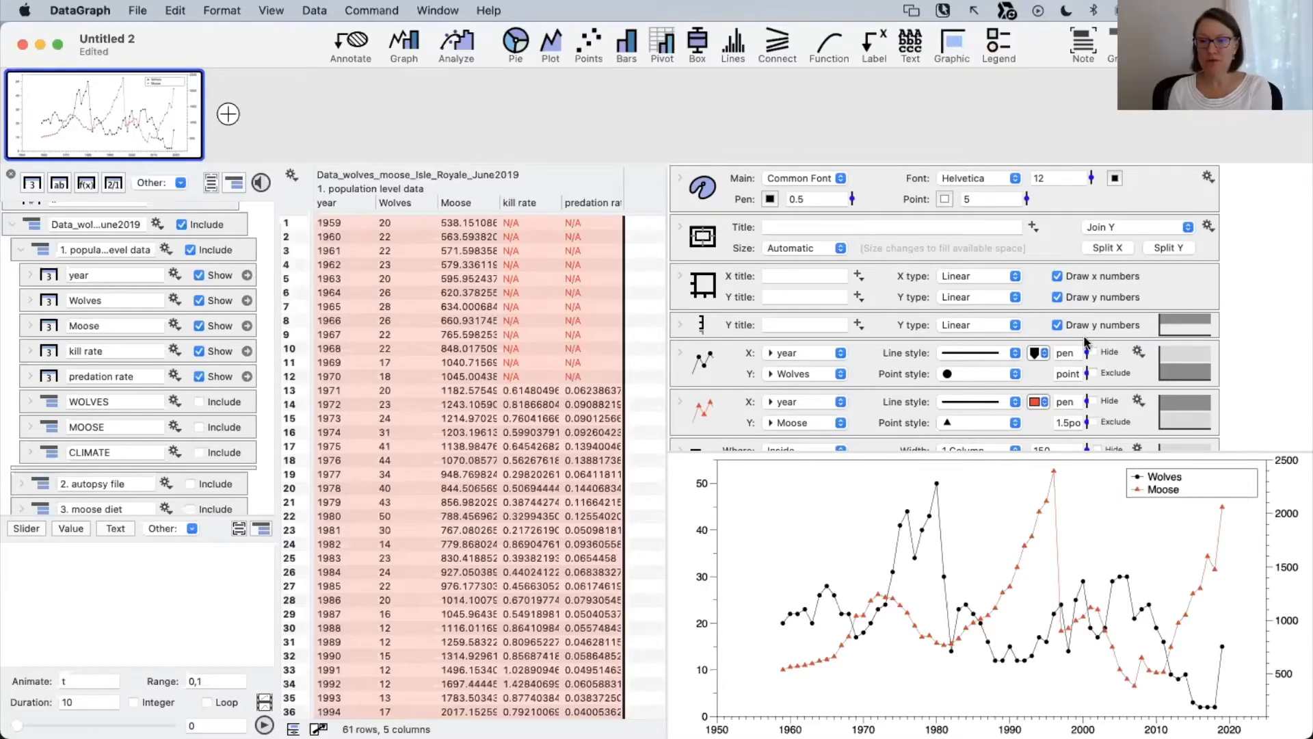
scroll(1088, 344, "down", 3)
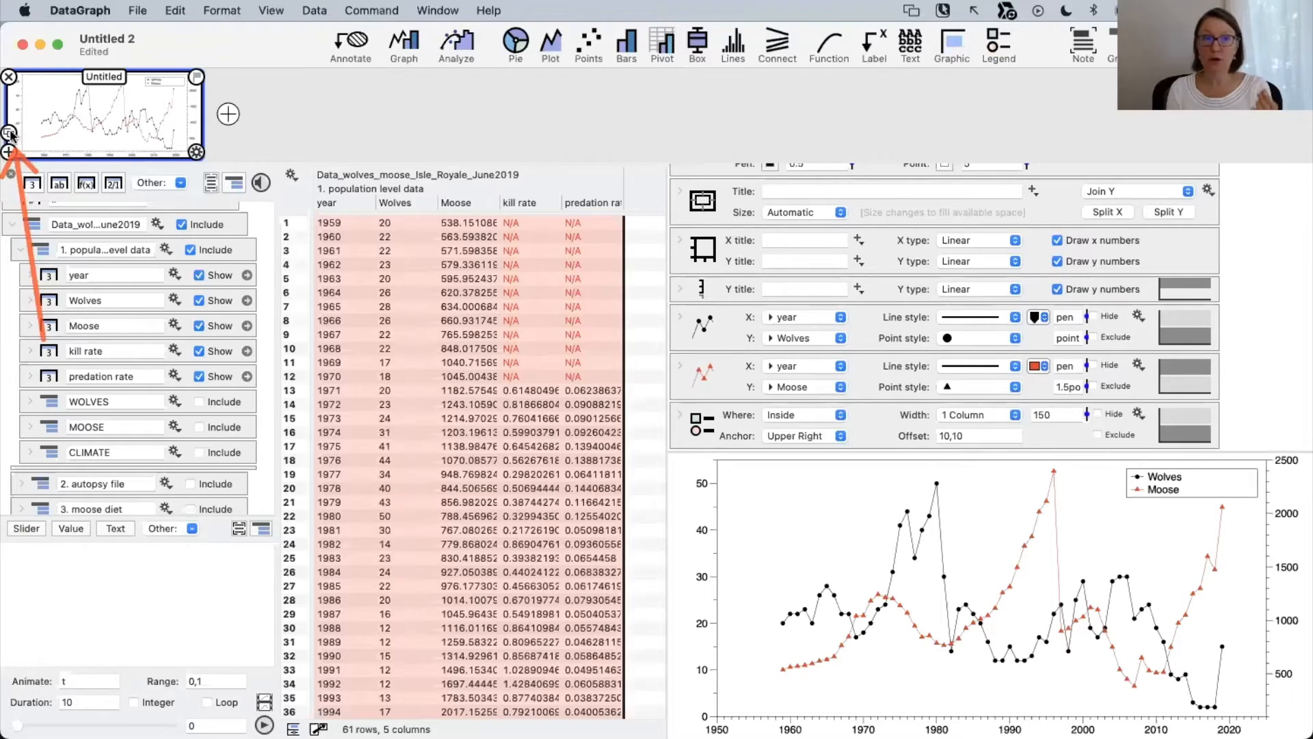
left_click(10, 134)
left_click(304, 115)
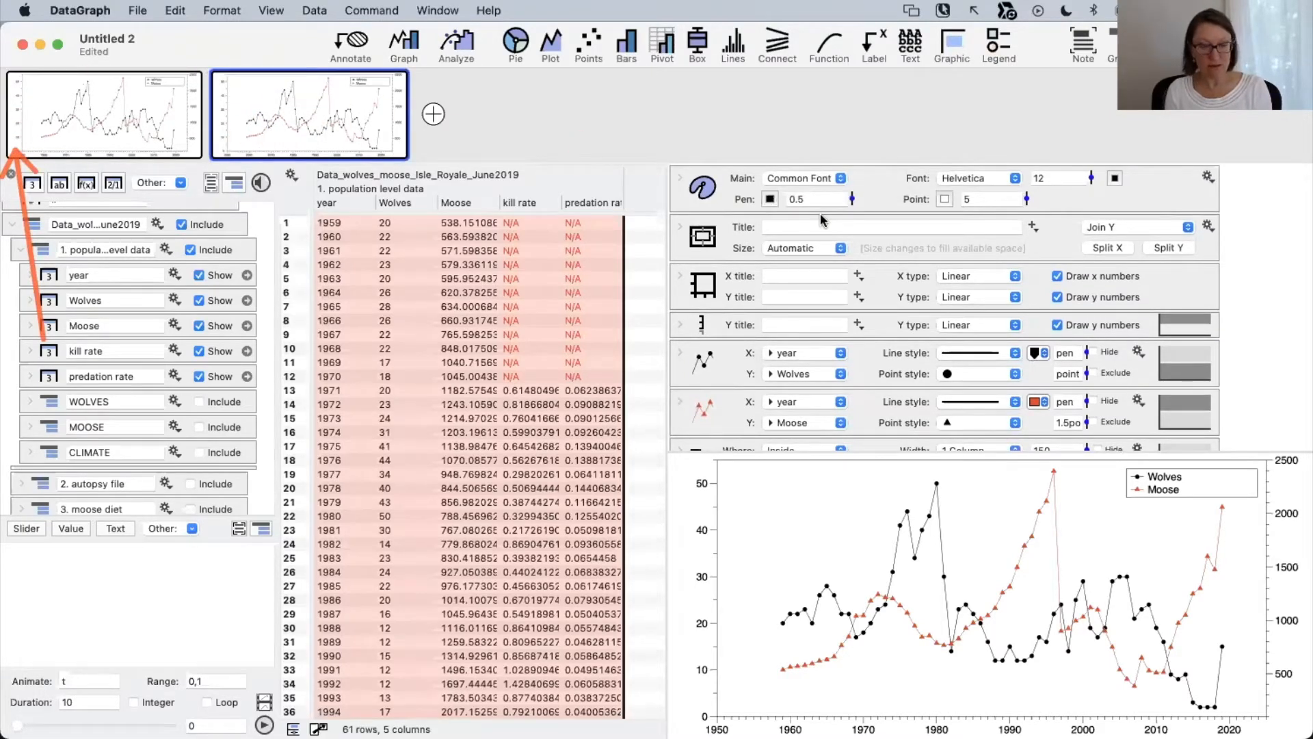
Name the original graph Legend and the duplicate graph Labels.
left_click(110, 78)
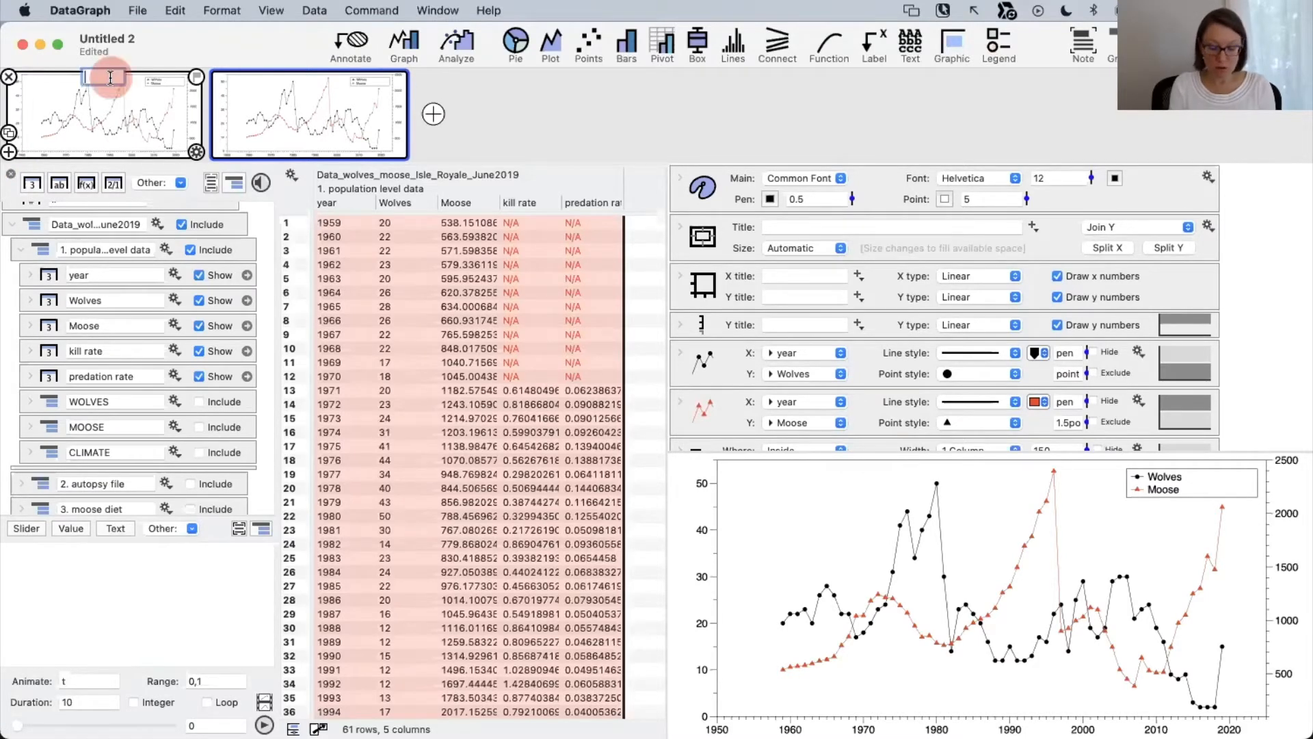
type("Legend")
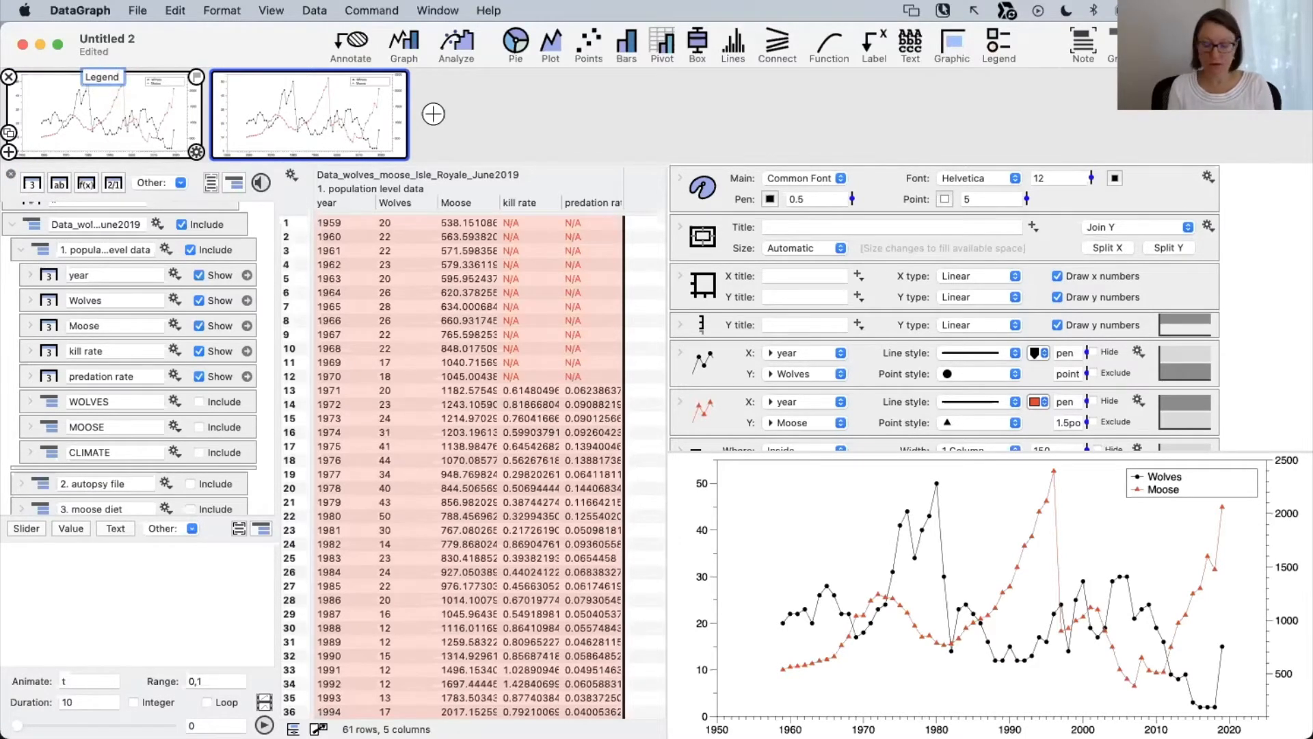
left_click(309, 75)
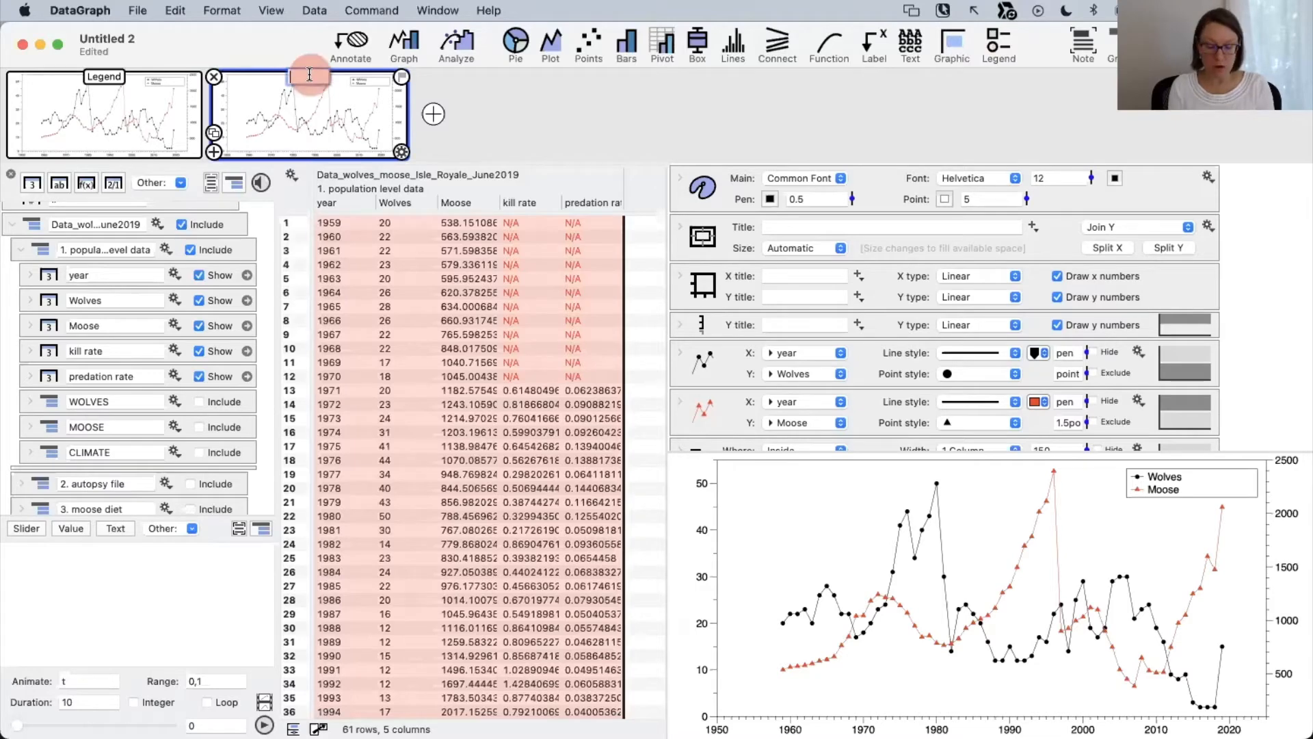
type("Label")
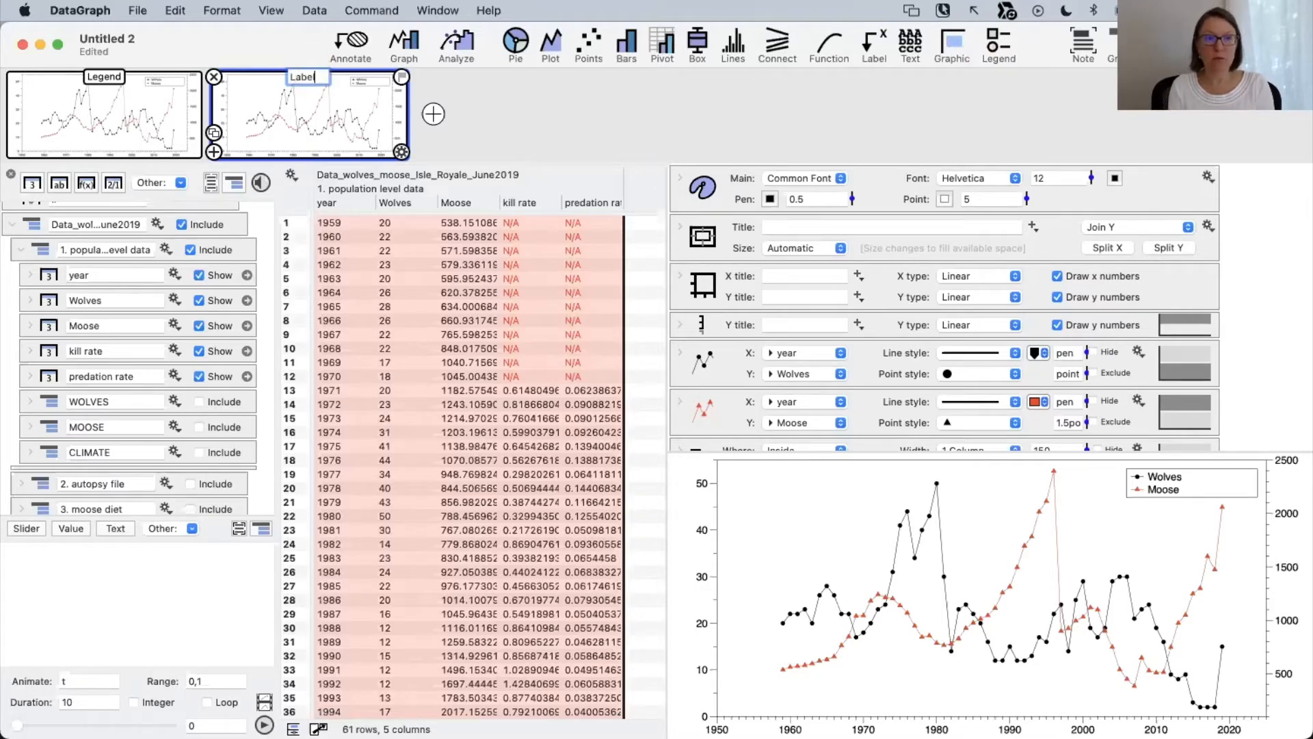
type("s")
key("Return")
scroll(789, 358, "down", 3)
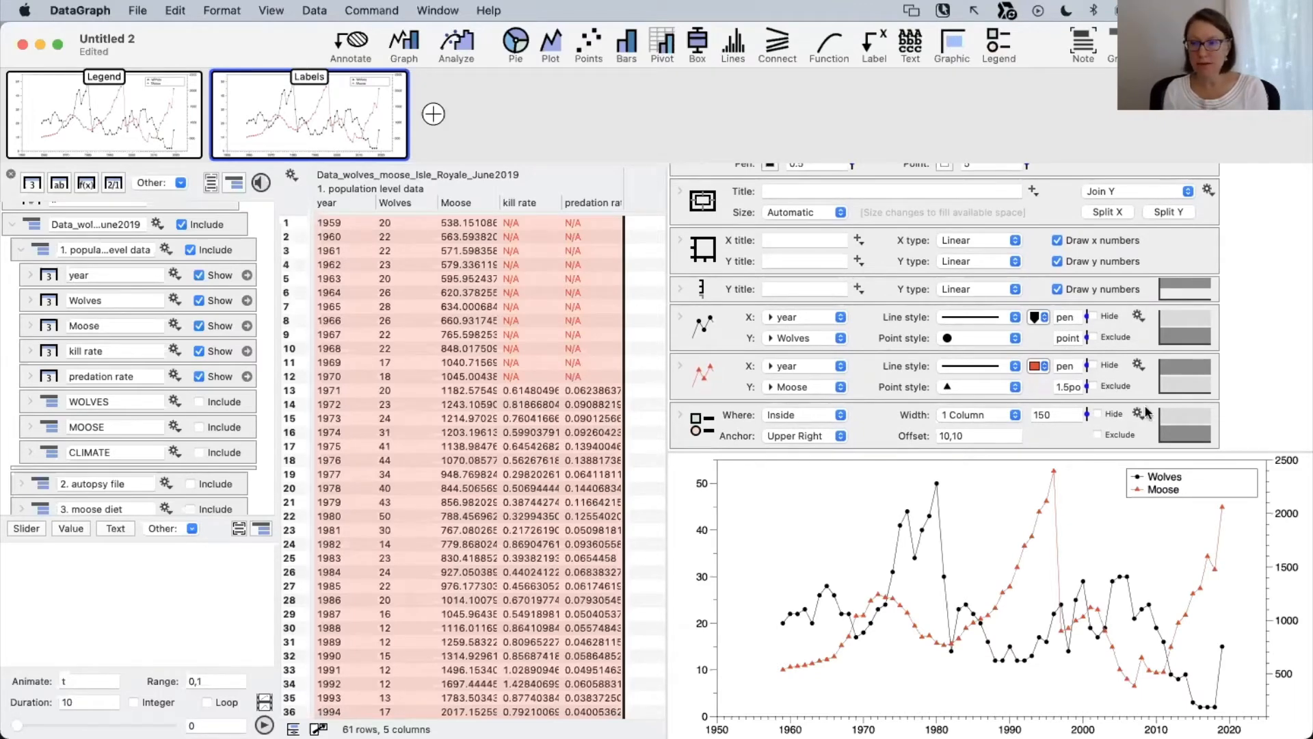
Hide the column list, switch the layout to stack the data table above the graph, and widen the drawing command area.
left_click_drag(1241, 389, 791, 309)
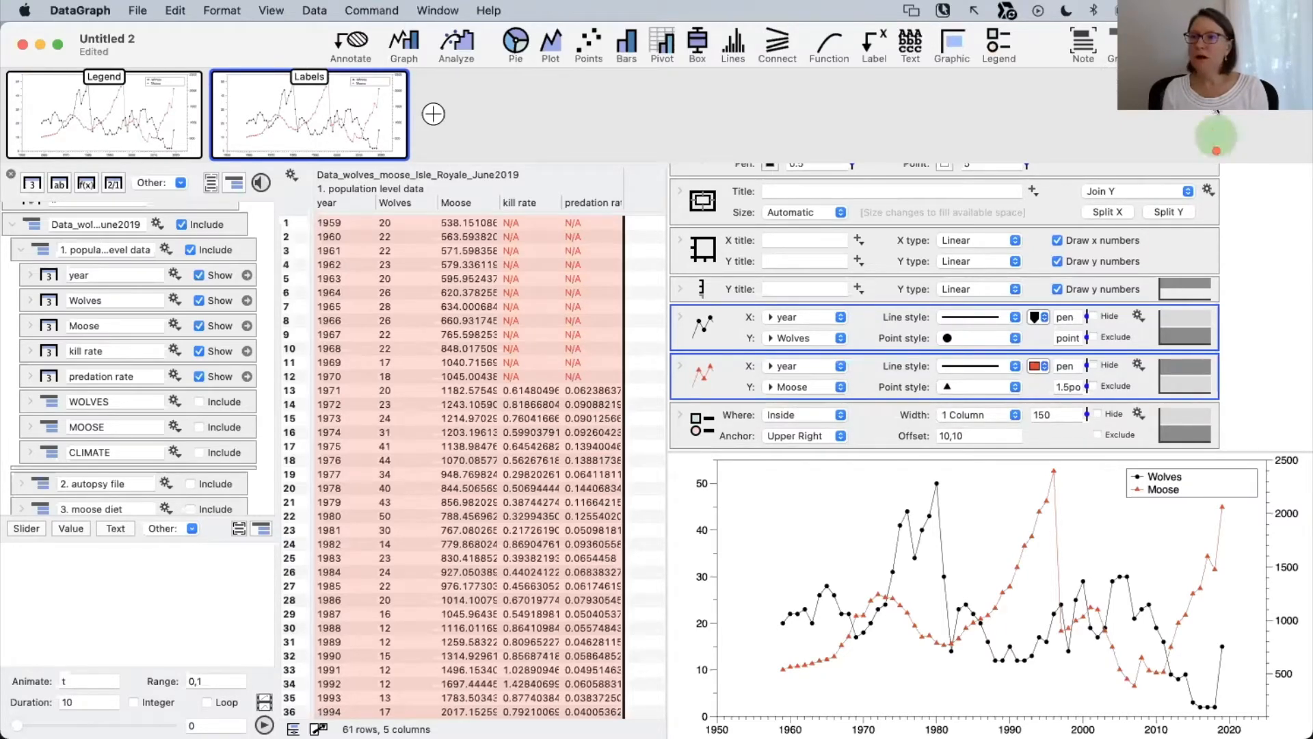
left_click(1231, 45)
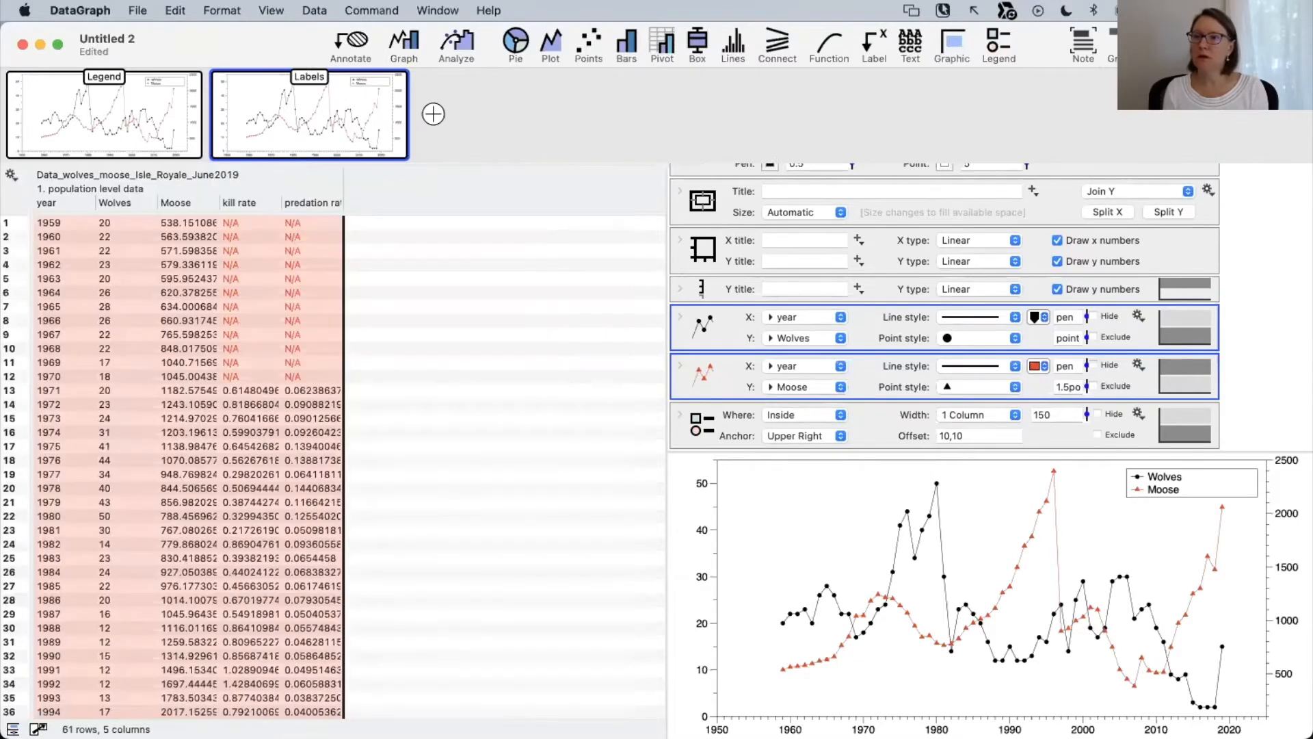
left_click_drag(667, 287, 527, 290)
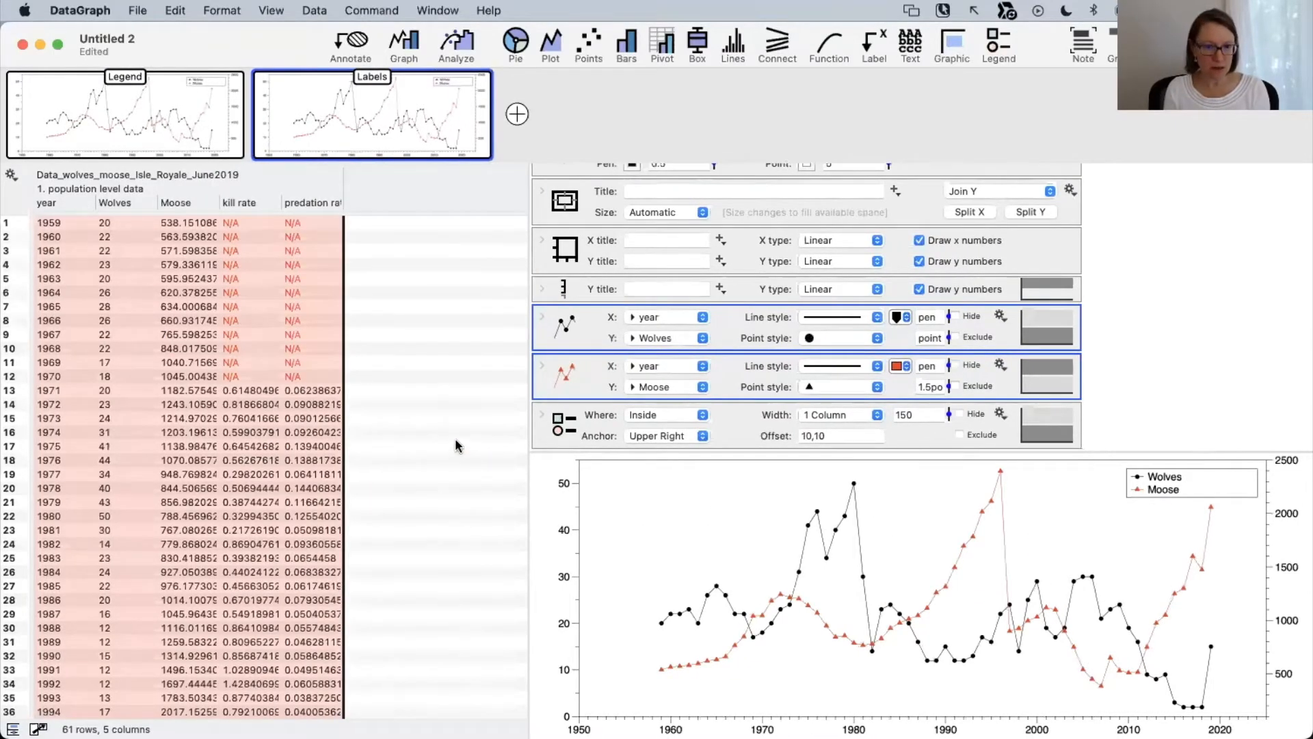
mouse_move(457, 446)
left_mouse_down()
mouse_move(161, 622)
mouse_move(37, 725)
left_mouse_up()
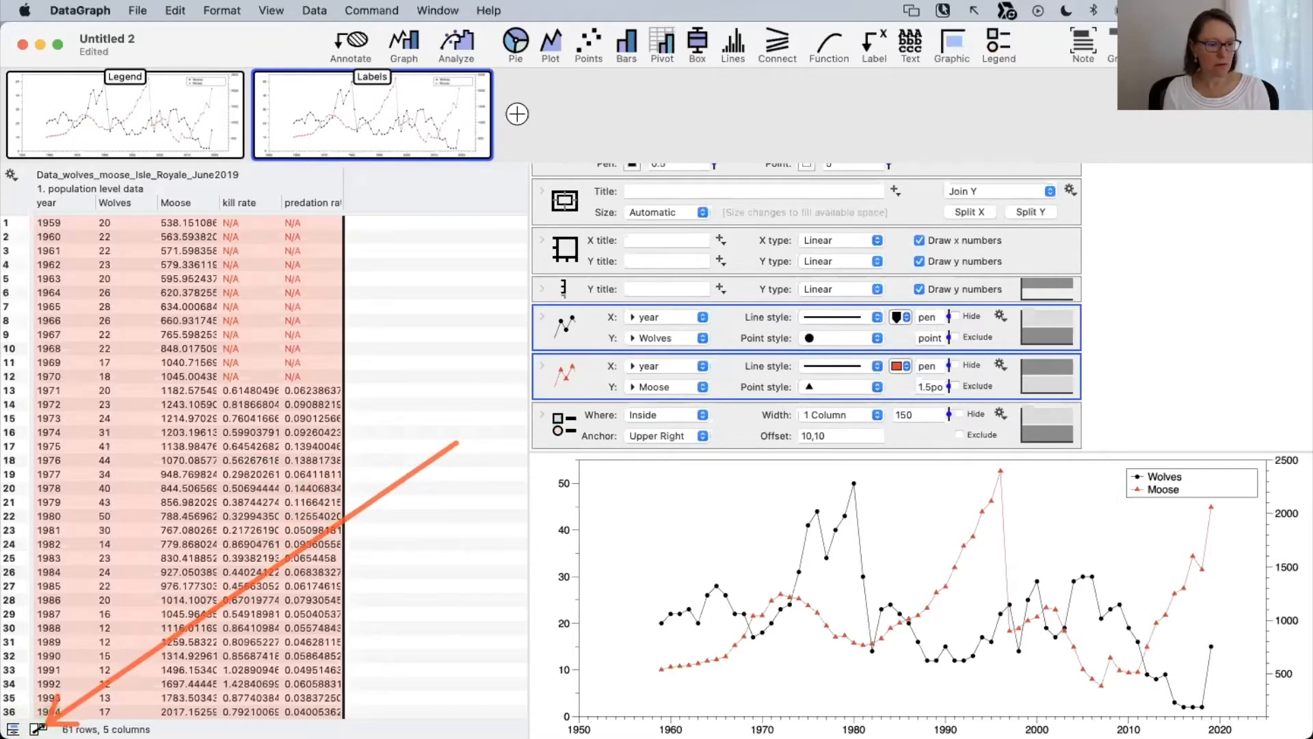
left_click(38, 728)
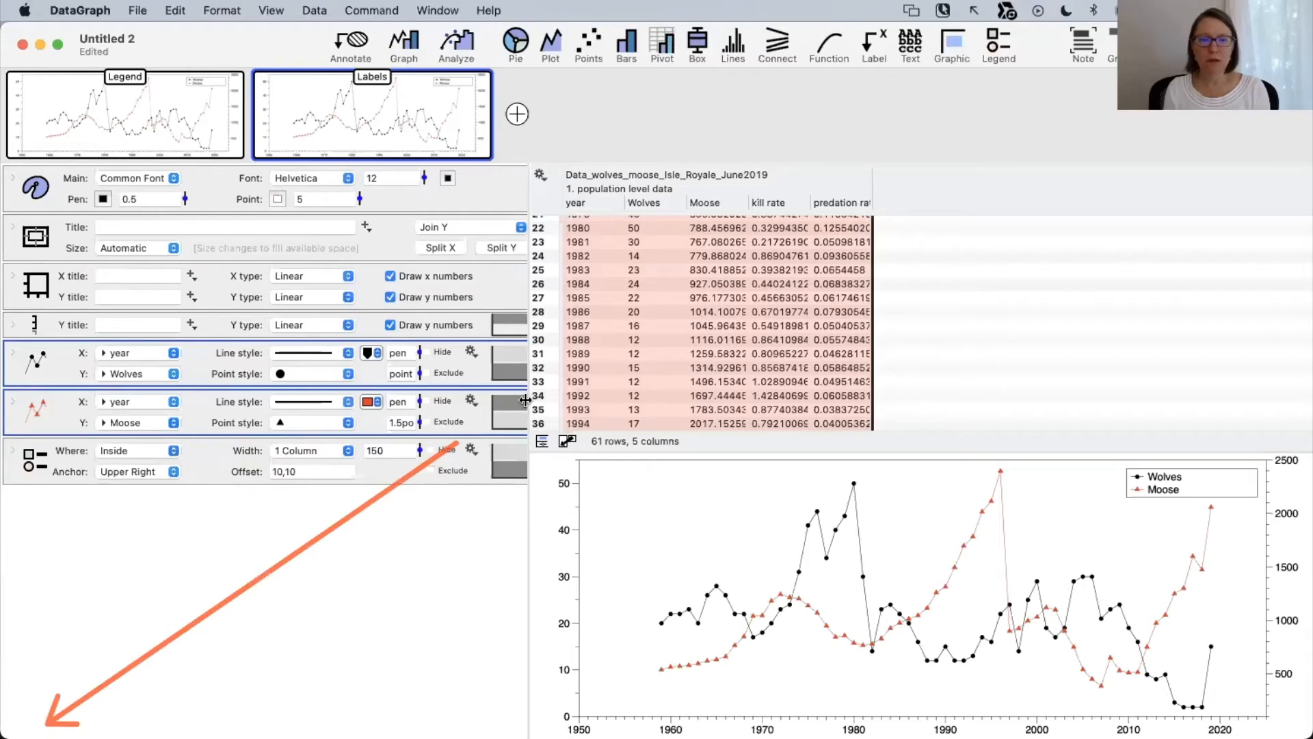
left_click_drag(525, 400, 651, 400)
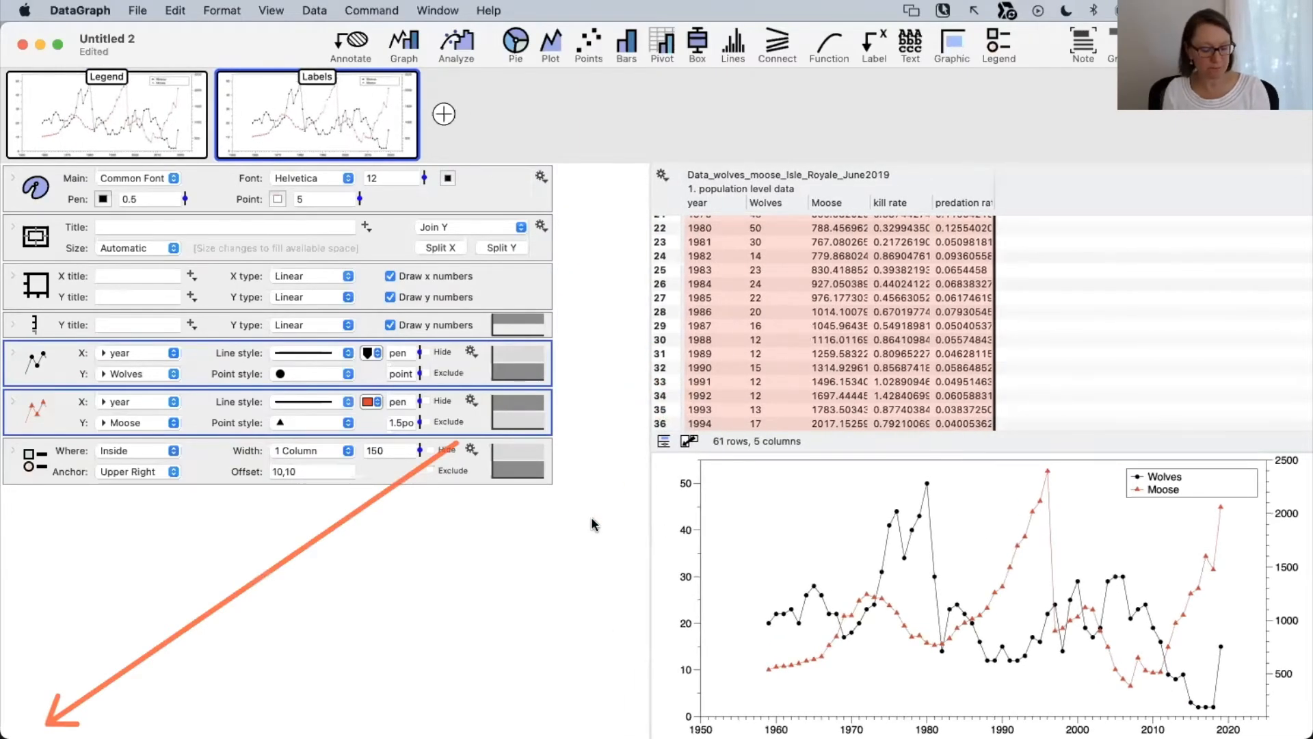
left_click(498, 370)
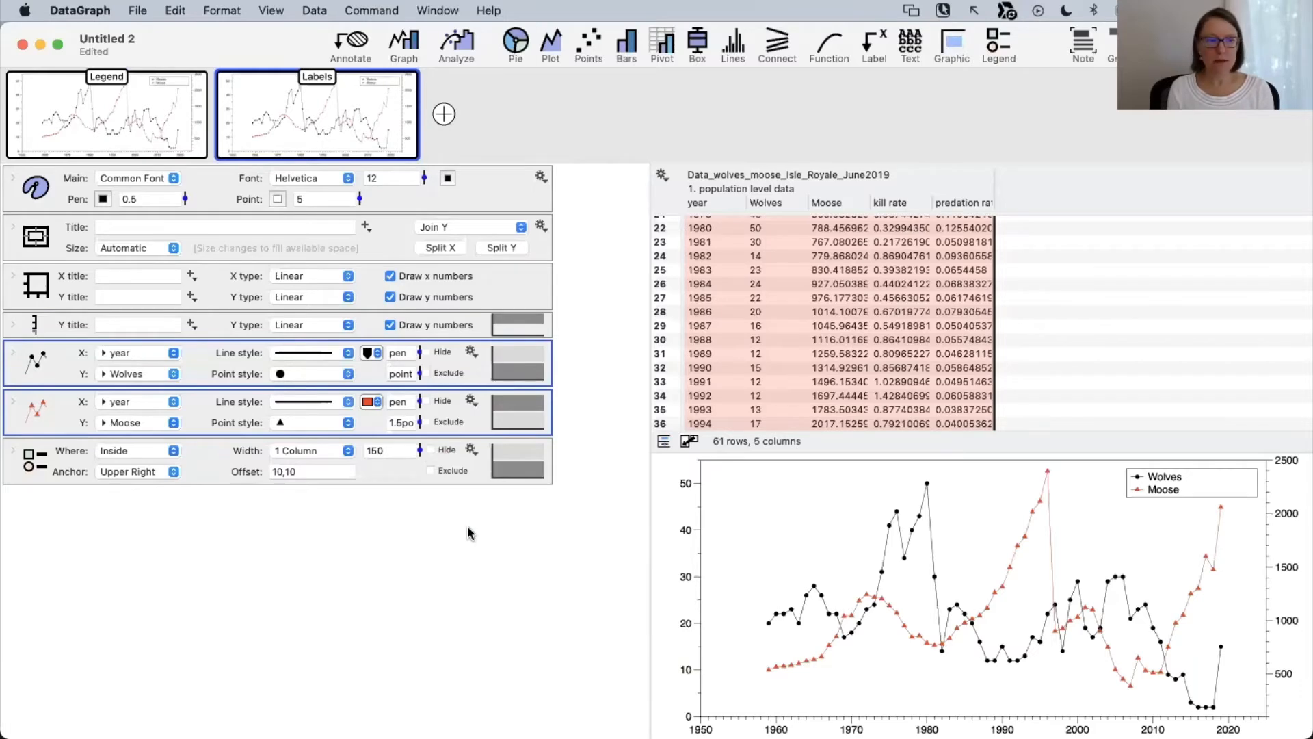
Expand the detailed settings of both the Wolves and Moose plot commands together.
key("Right")
scroll(576, 525, "down", 6)
scroll(575, 525, "up", 5)
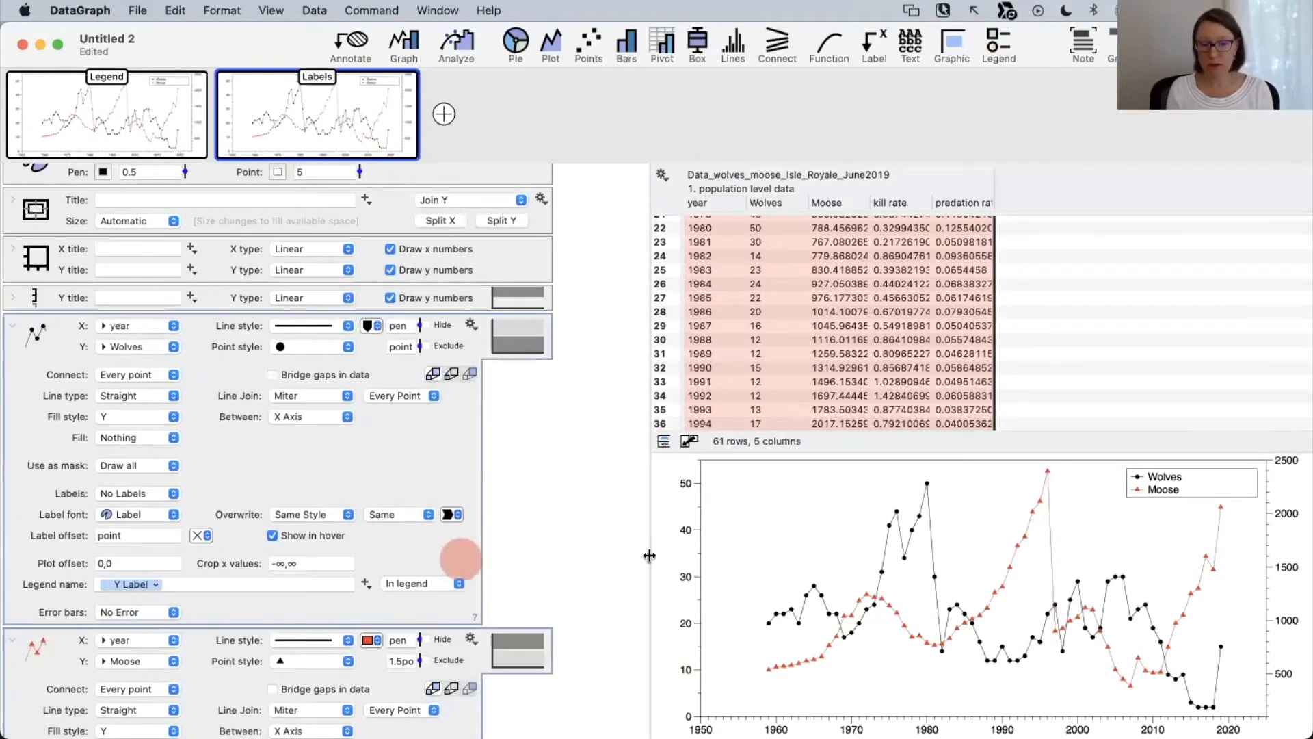
key("Left")
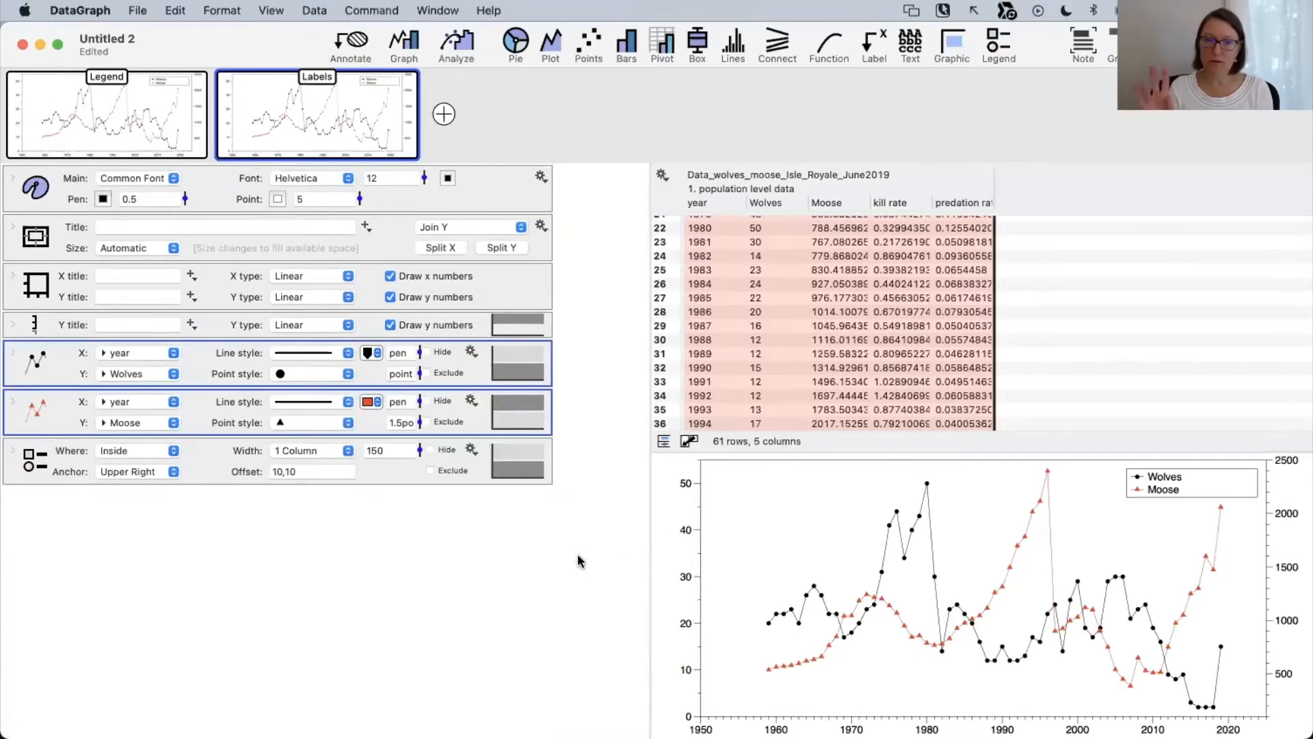
key("Right")
key("Left")
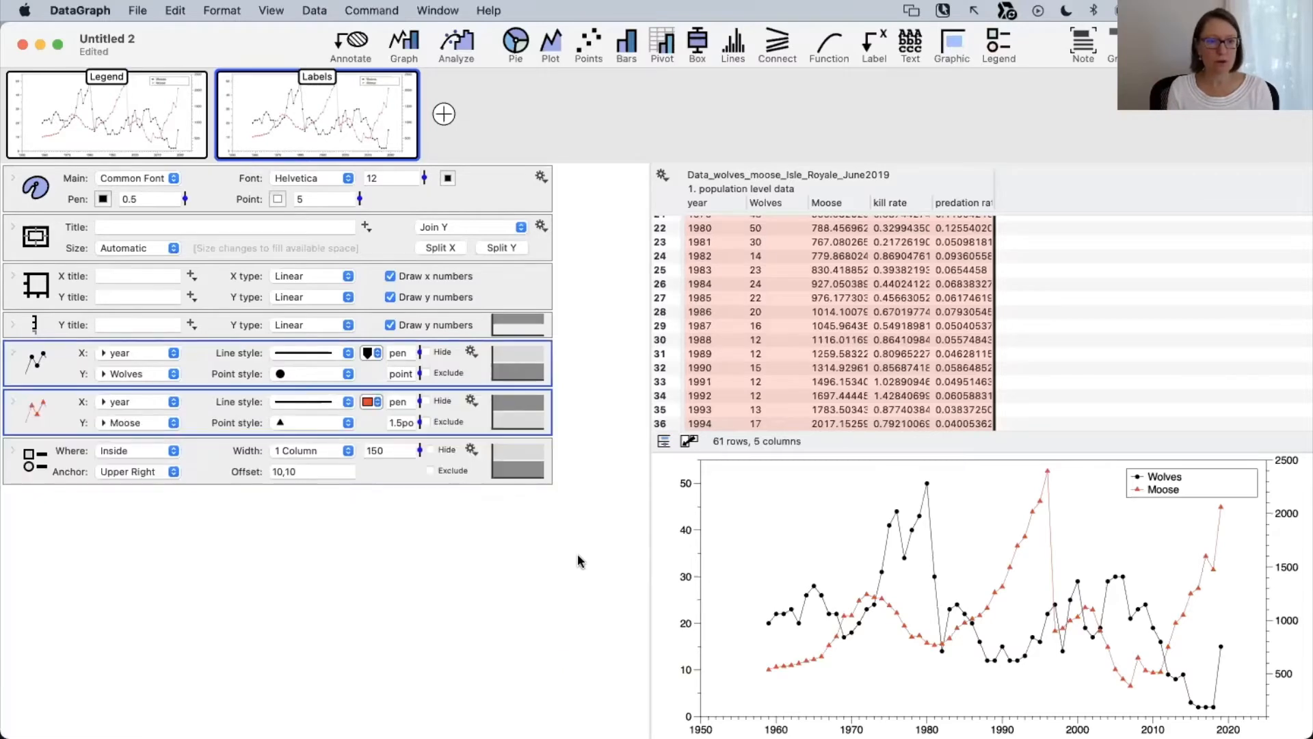
key("Right")
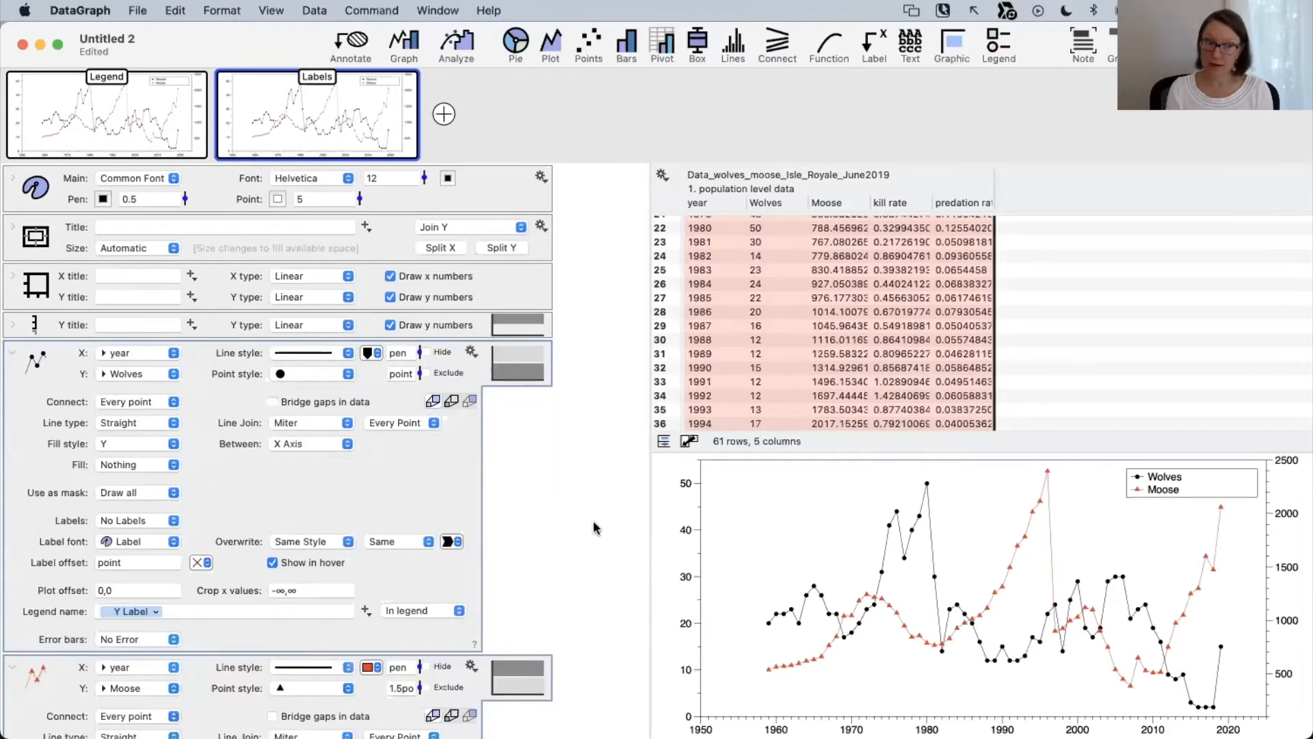
scroll(594, 479, "down", 3)
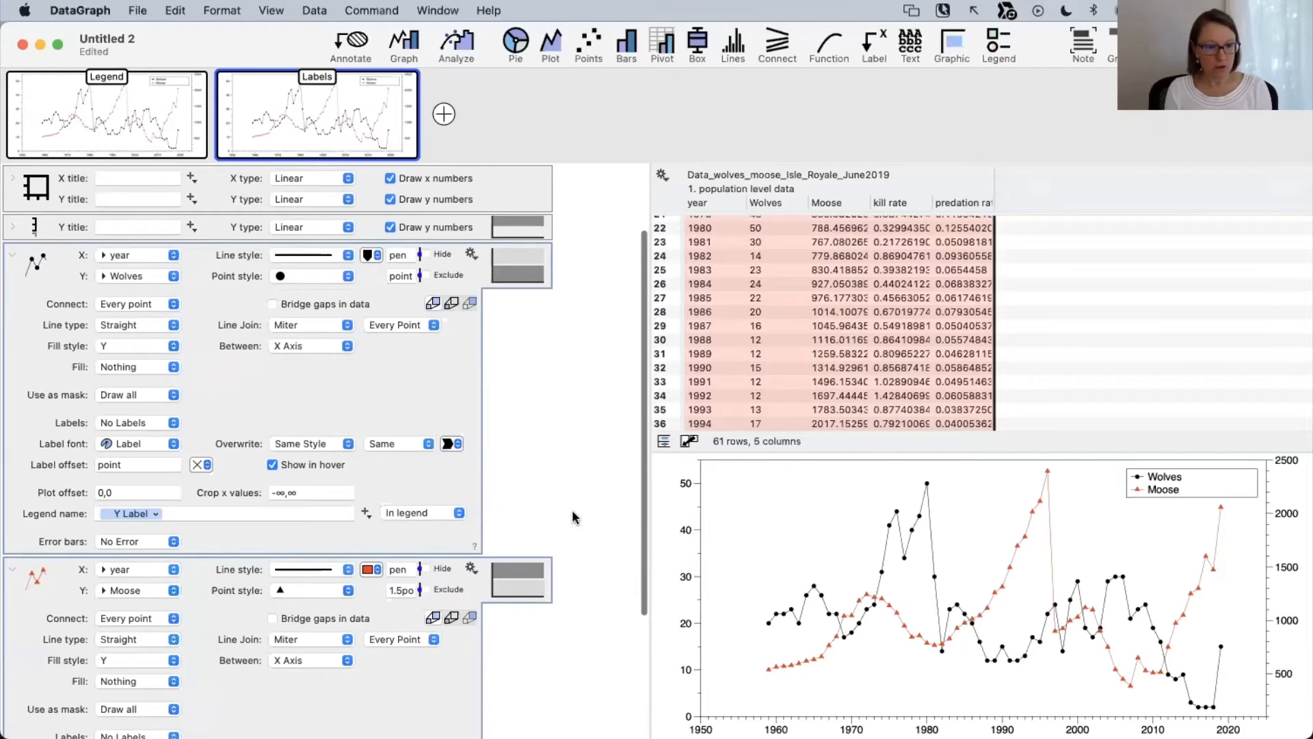
scroll(573, 518, "down", 2)
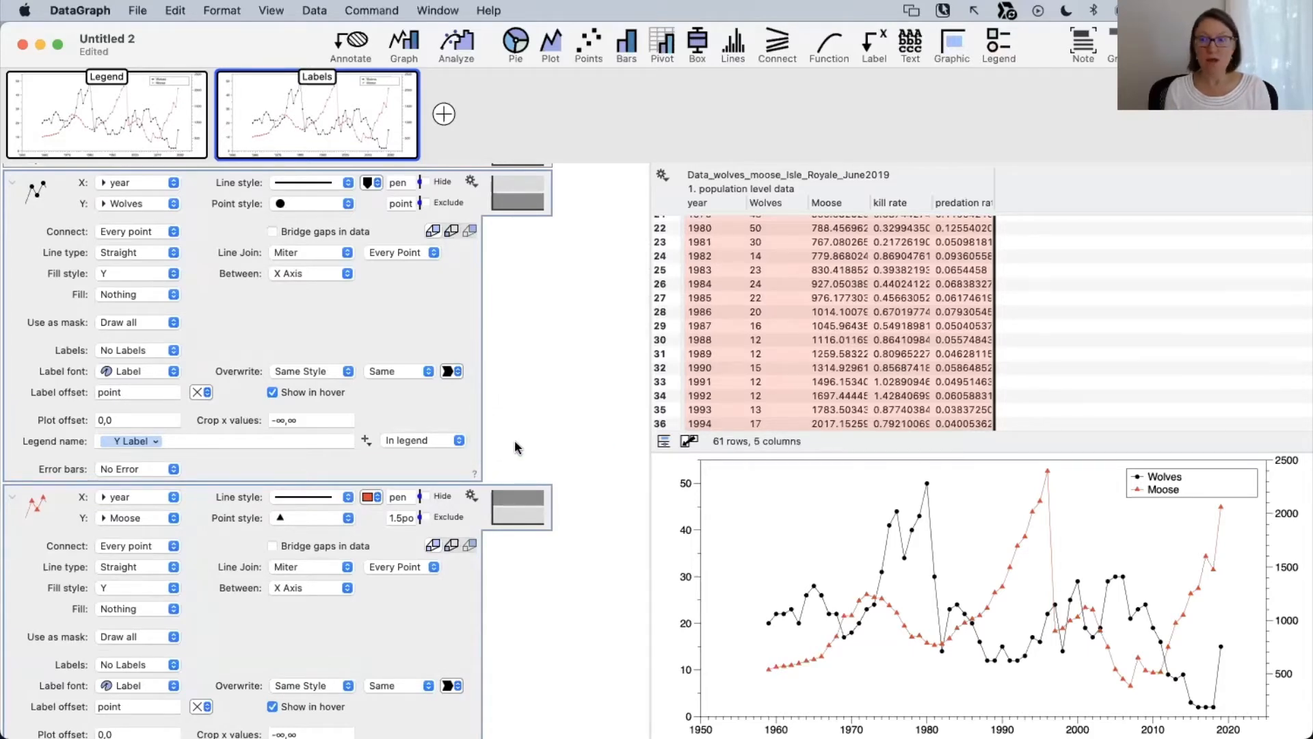
Examine the legend entry's tokenized text and the matching Legend name setting in the Wolves plot command.
left_click(1159, 478)
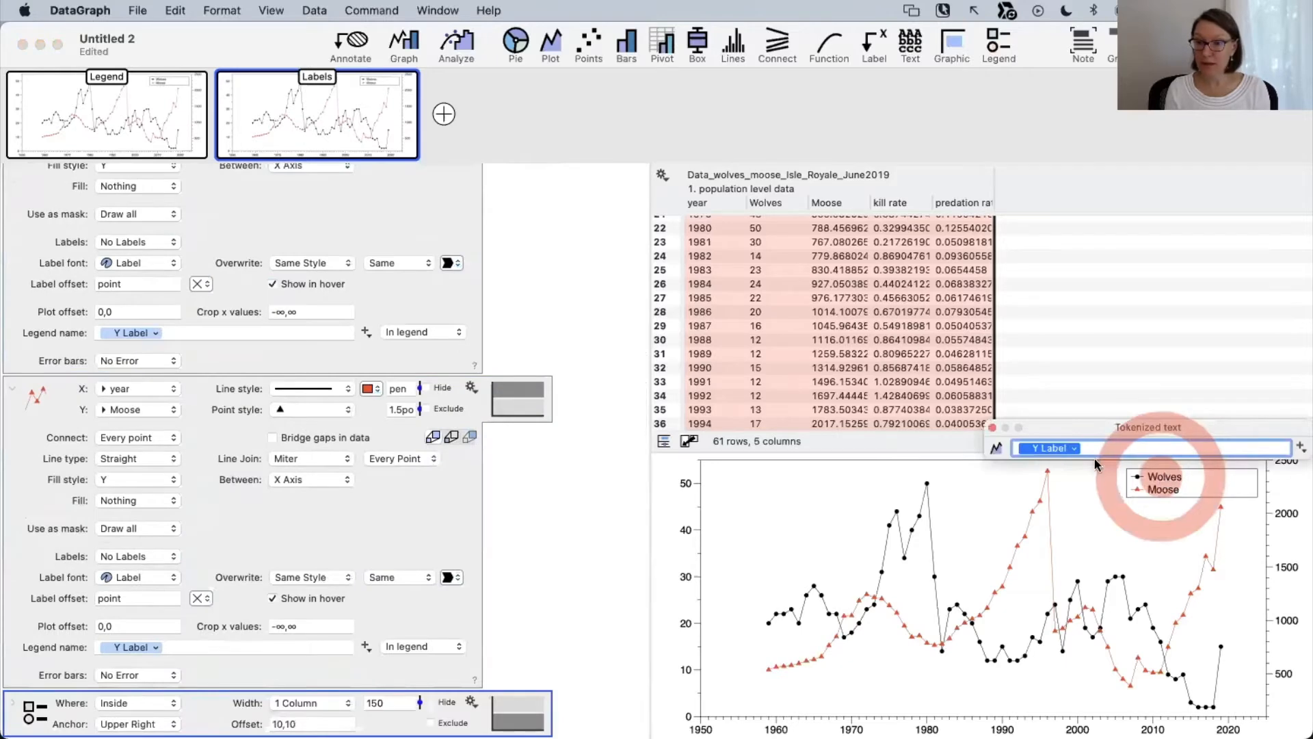
left_click(992, 428)
scroll(355, 490, "down", 3)
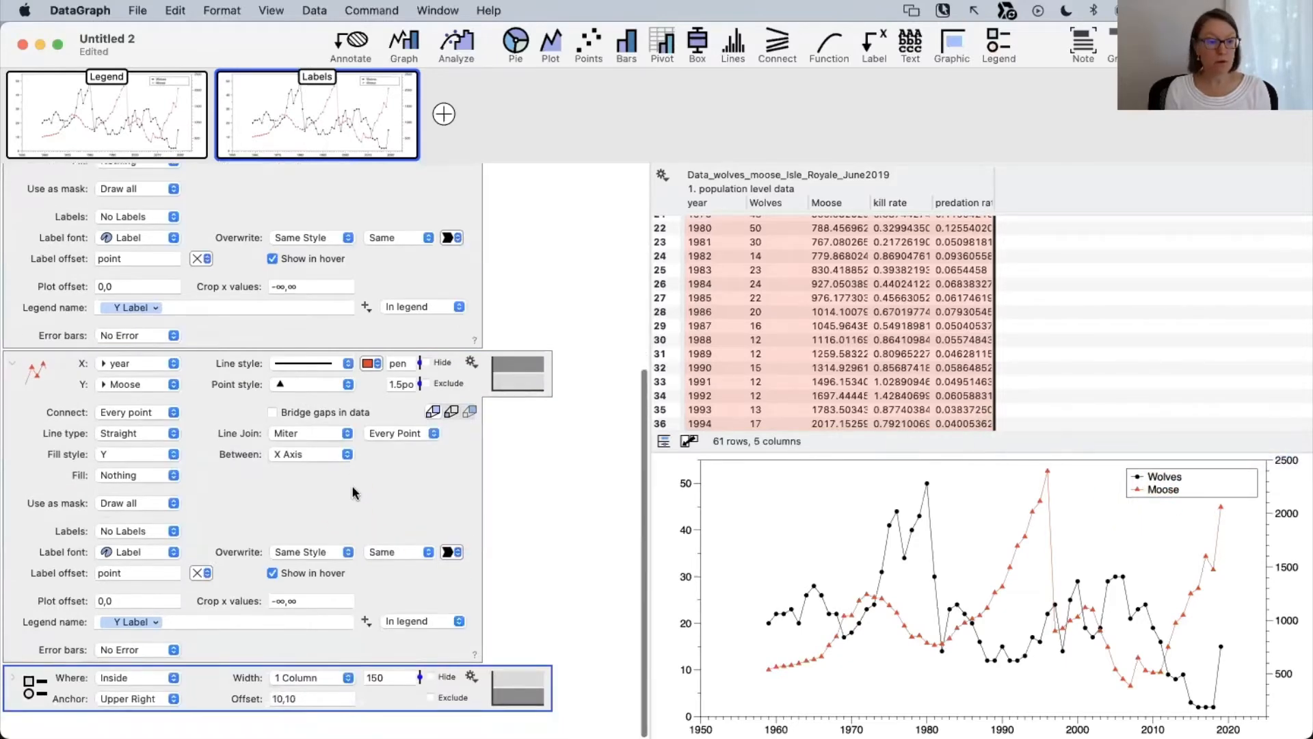
left_click(202, 332)
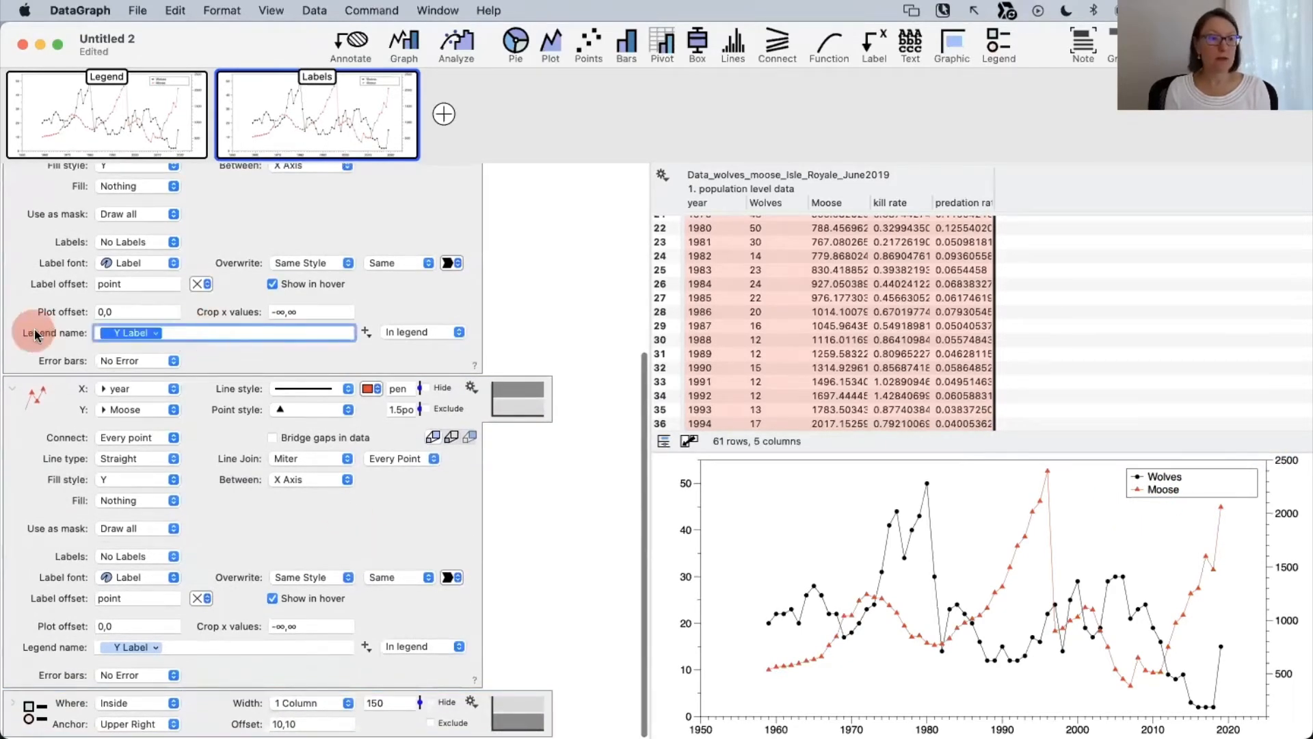
scroll(308, 438, "up", 2)
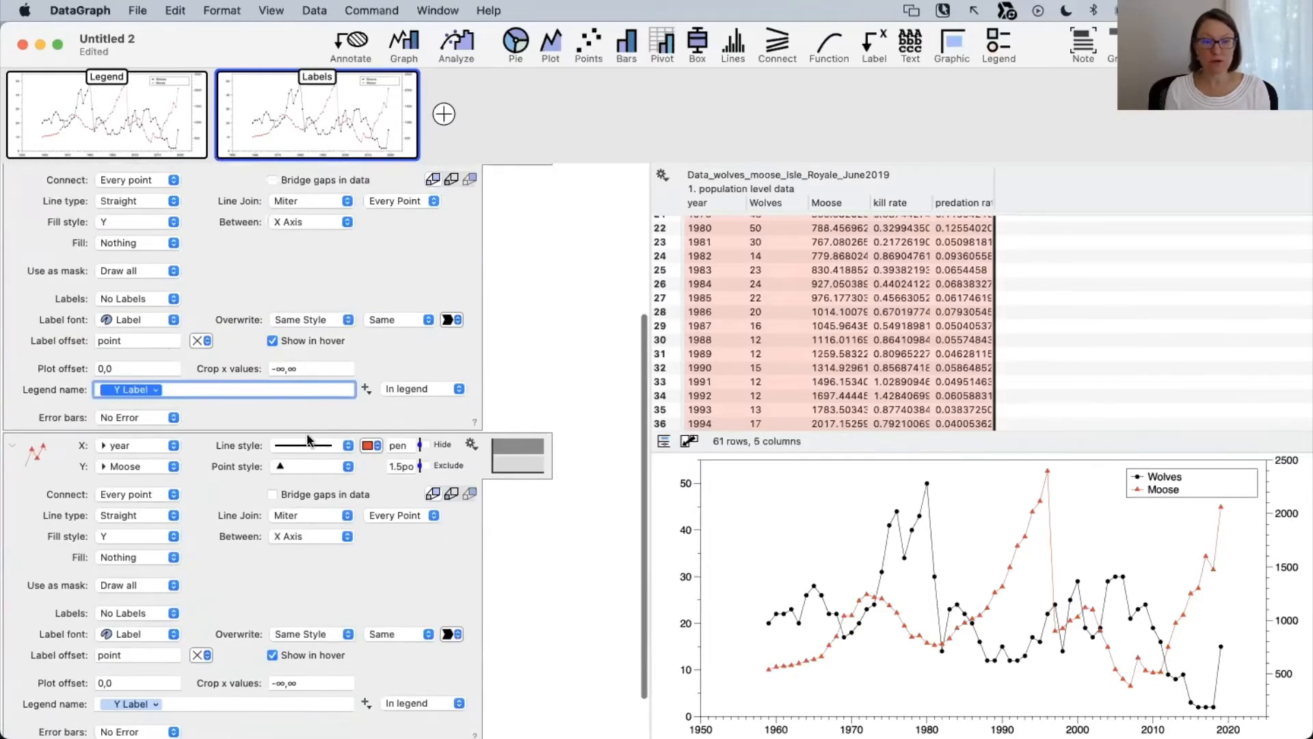
Set the legend name placement to At the end for both the Wolves and Moose plots.
left_click(419, 389)
left_click(416, 409)
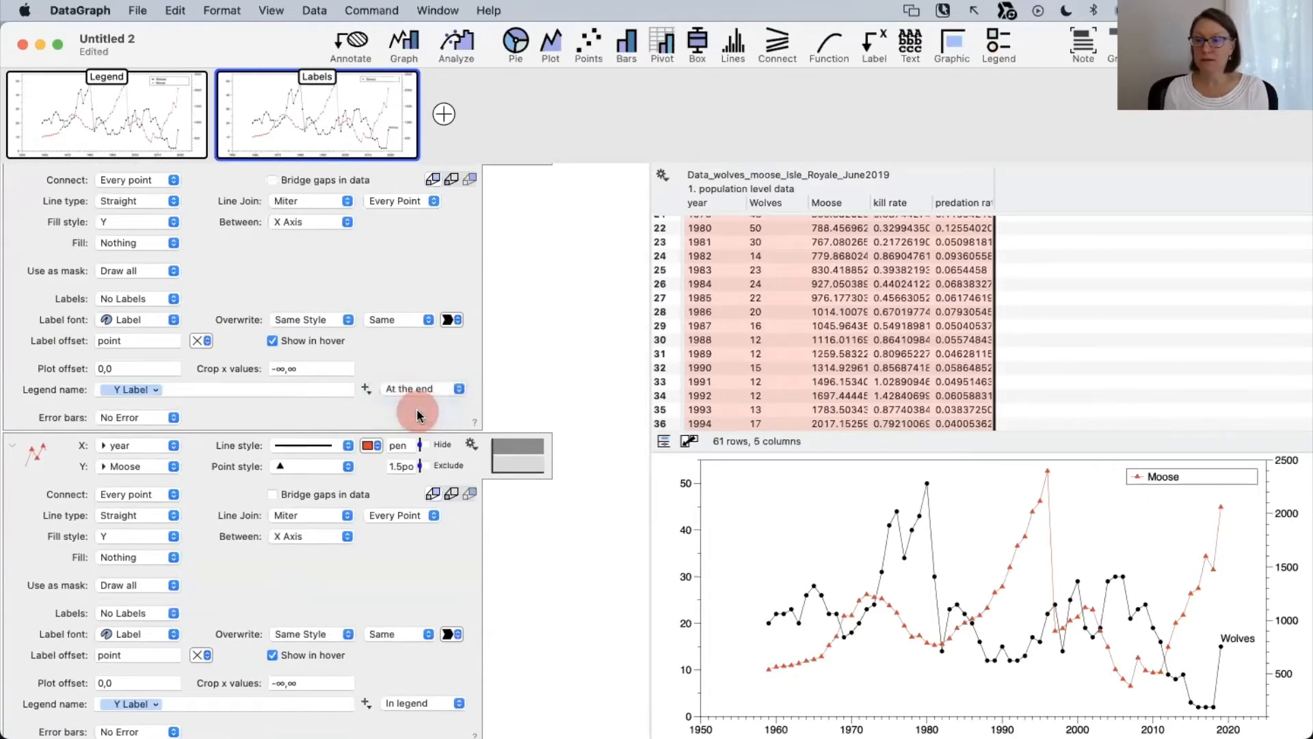
scroll(419, 598, "down", 3)
scroll(420, 605, "up", 1)
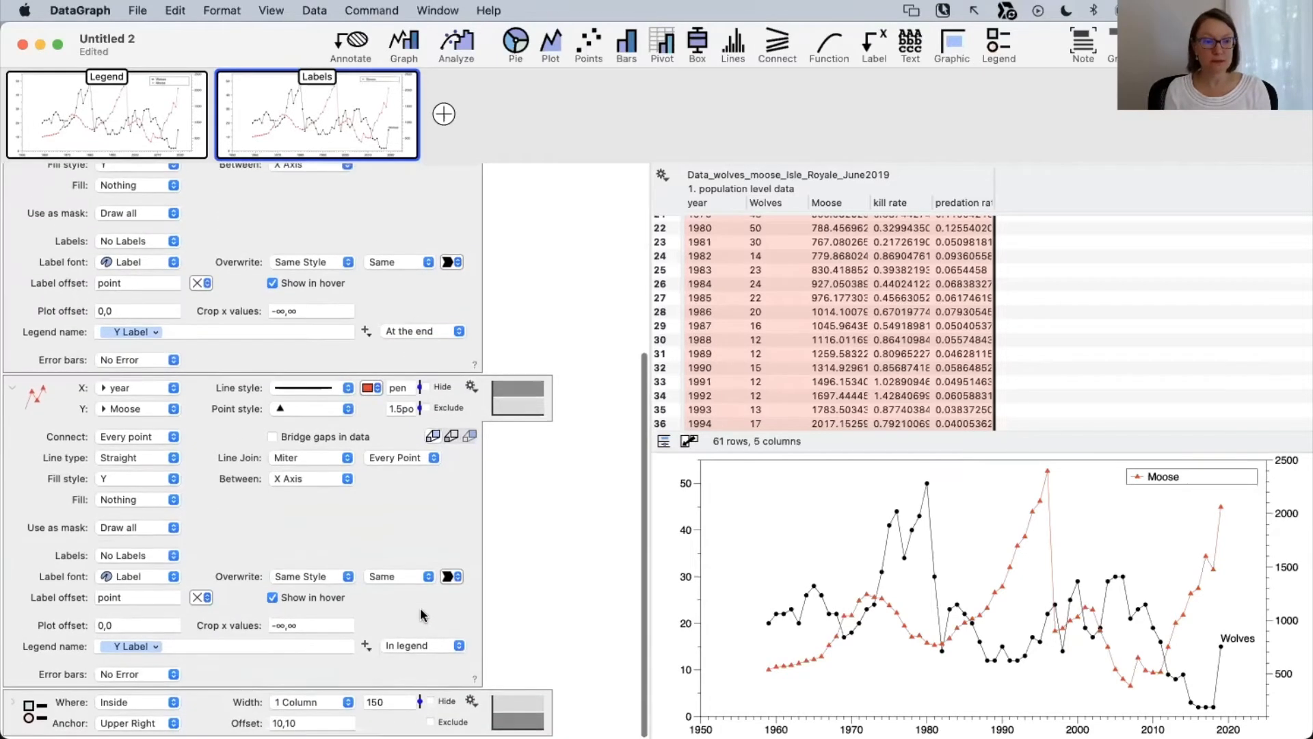
left_click(429, 644)
left_click(425, 667)
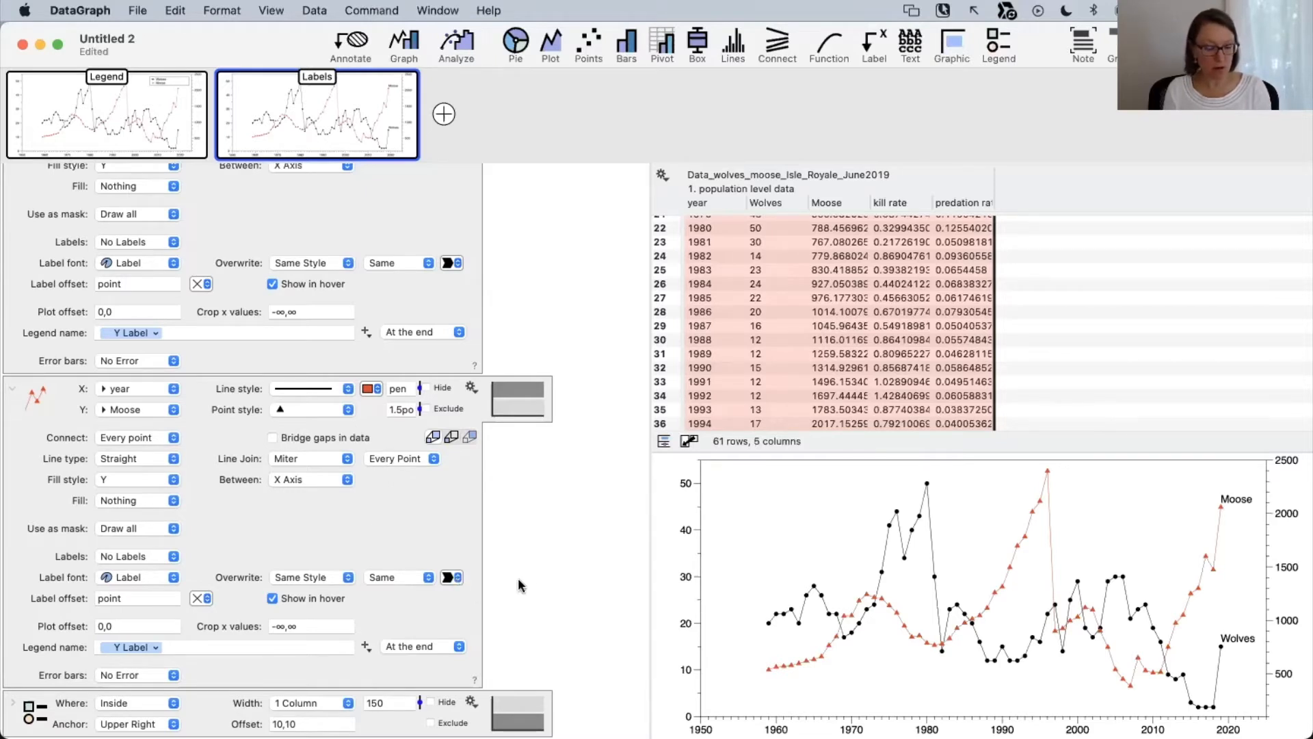
Set the Moose label color to Line Color 1 to match the color of the Moose line.
left_click(456, 579)
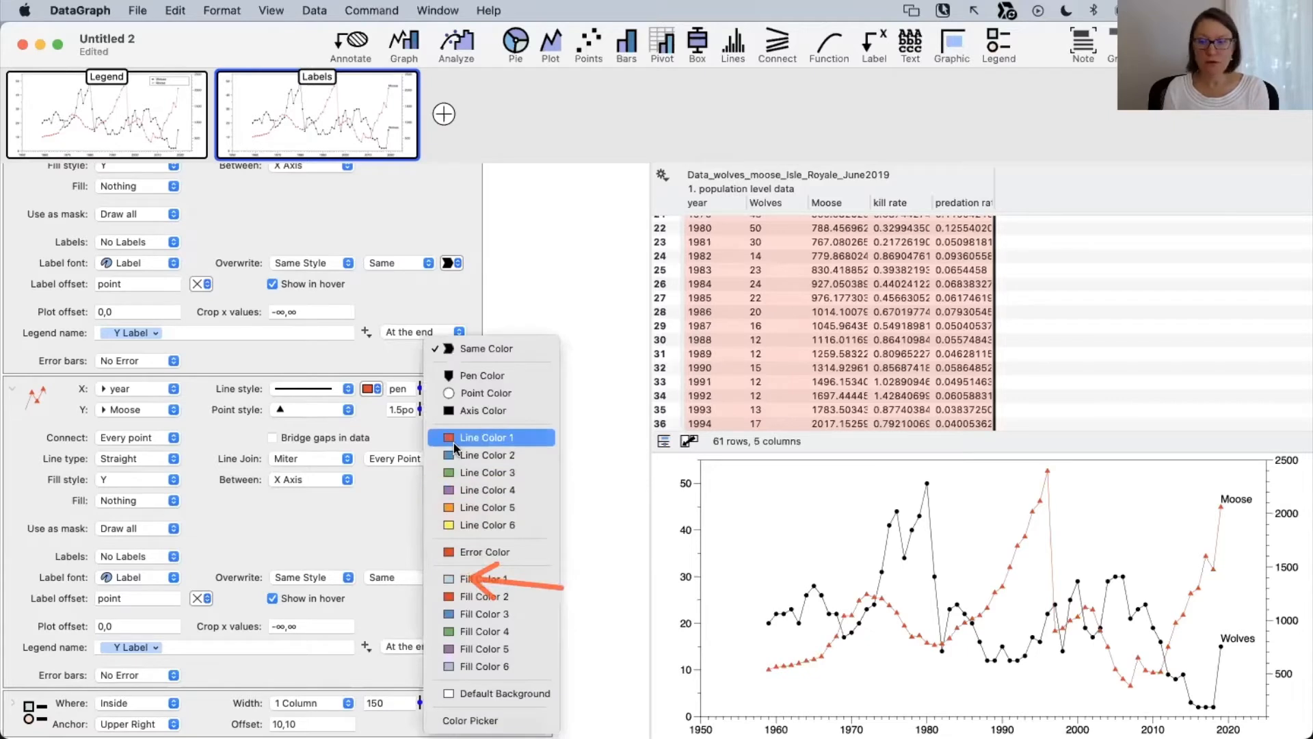
left_click(465, 434)
left_click(742, 522)
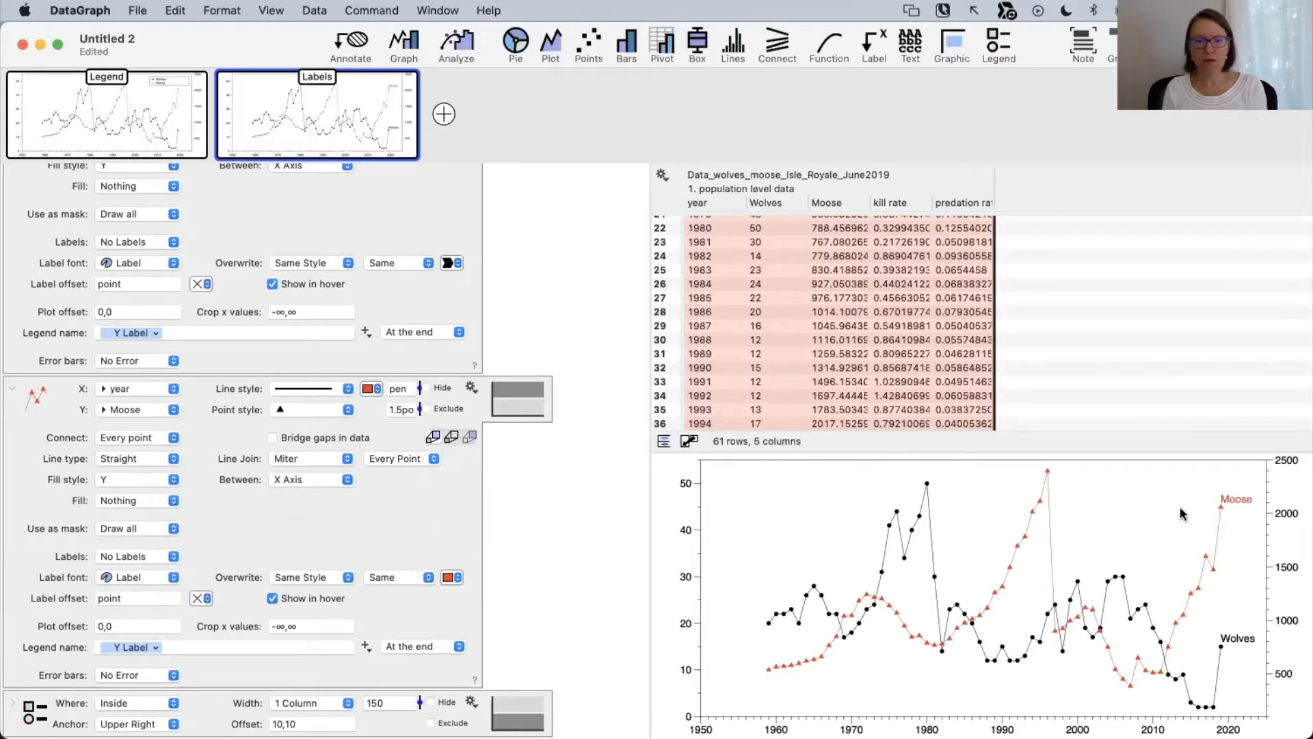
left_click(372, 388)
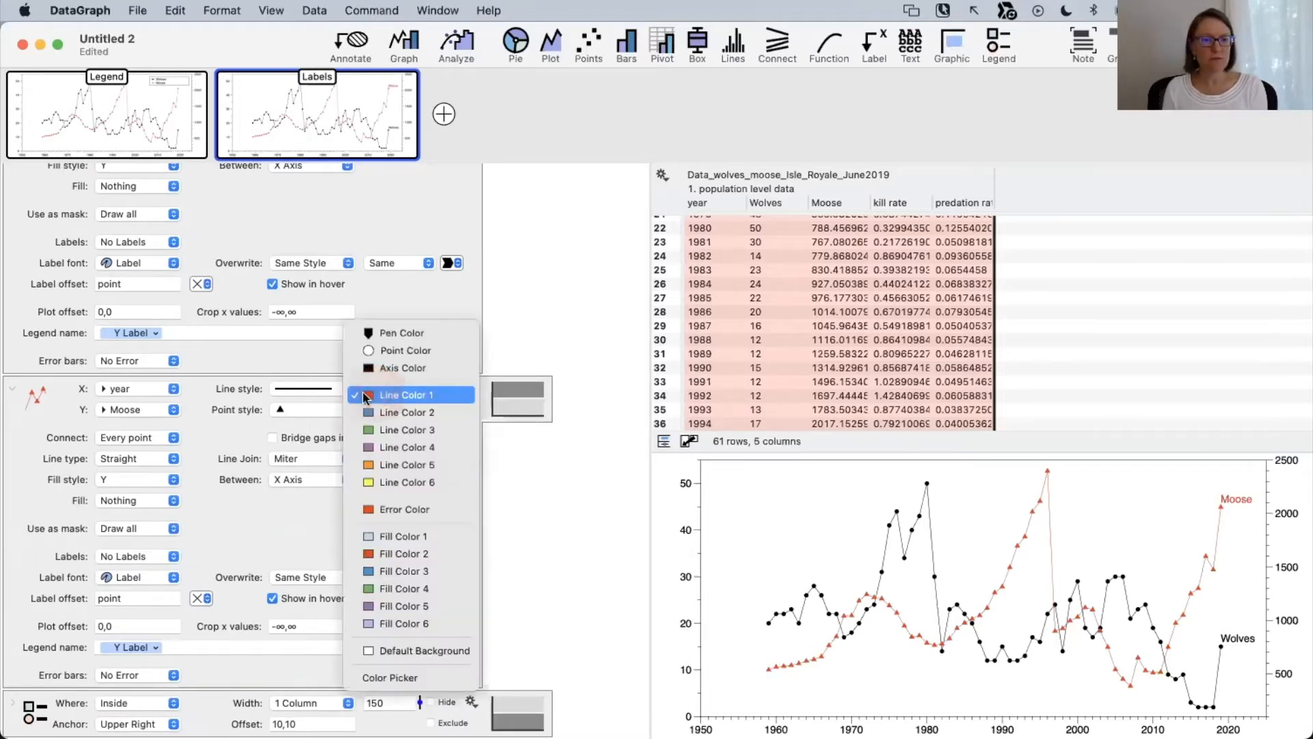
left_click(461, 559)
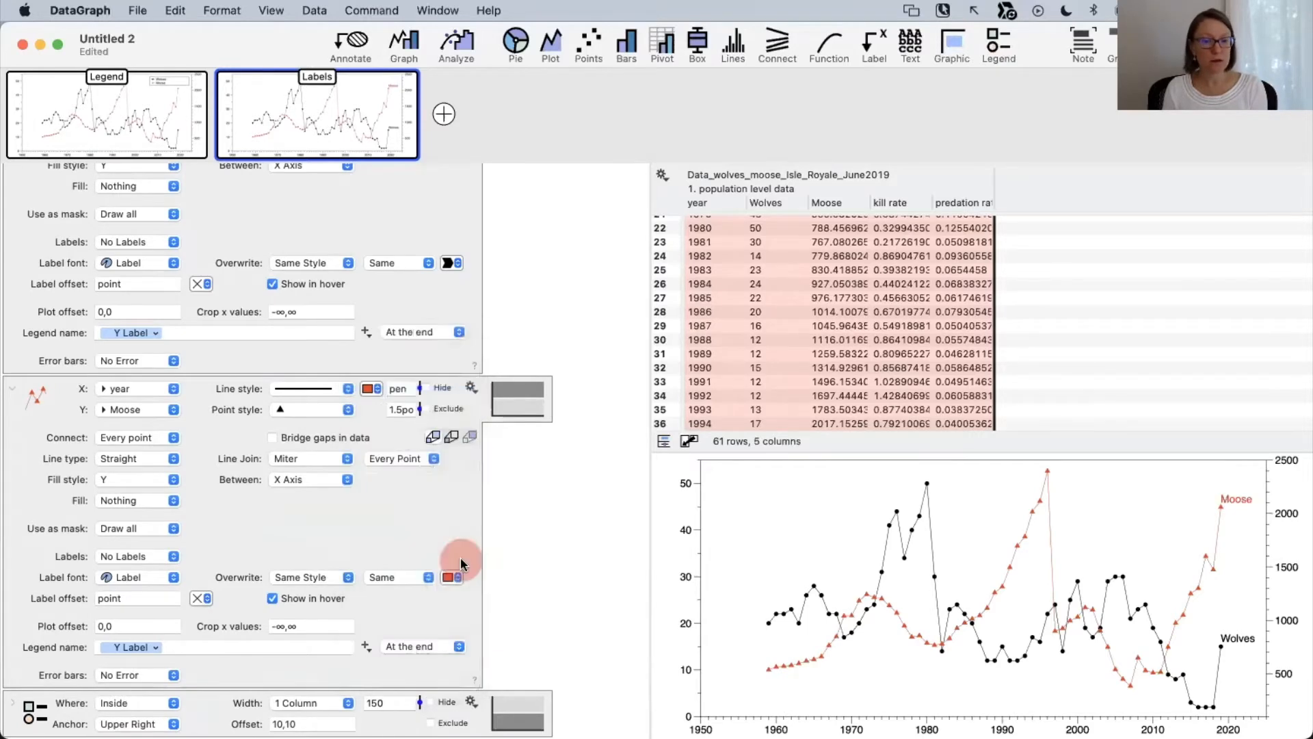
left_click(457, 578)
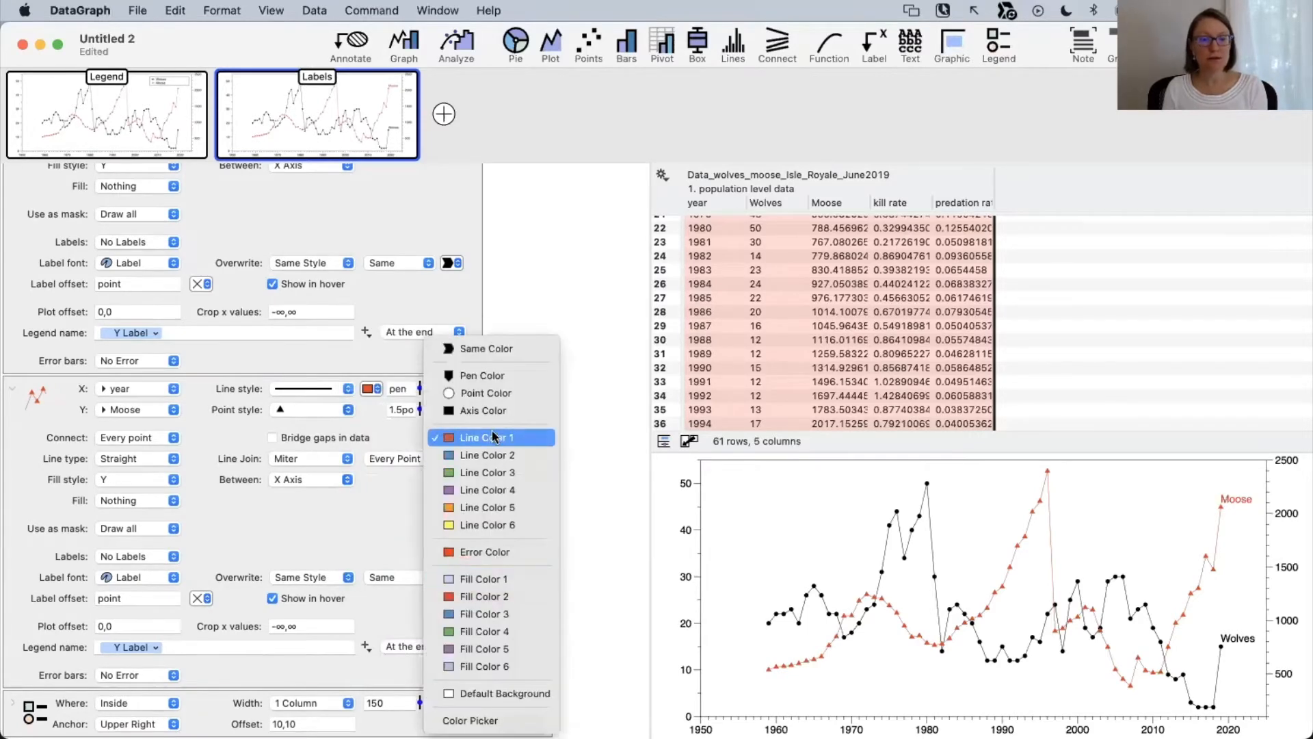
left_click(515, 444)
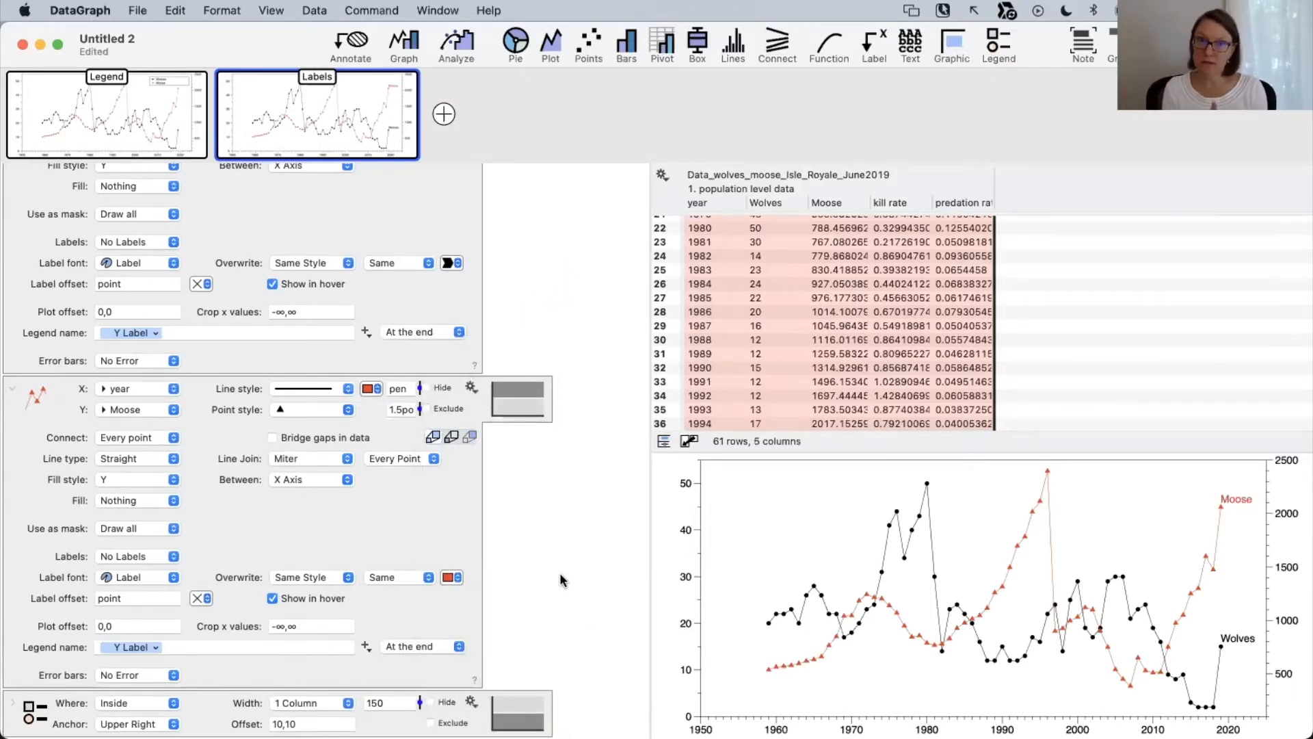
Collapse the detailed settings of the Moose and Wolves plot commands.
left_click_drag(580, 712, 382, 598)
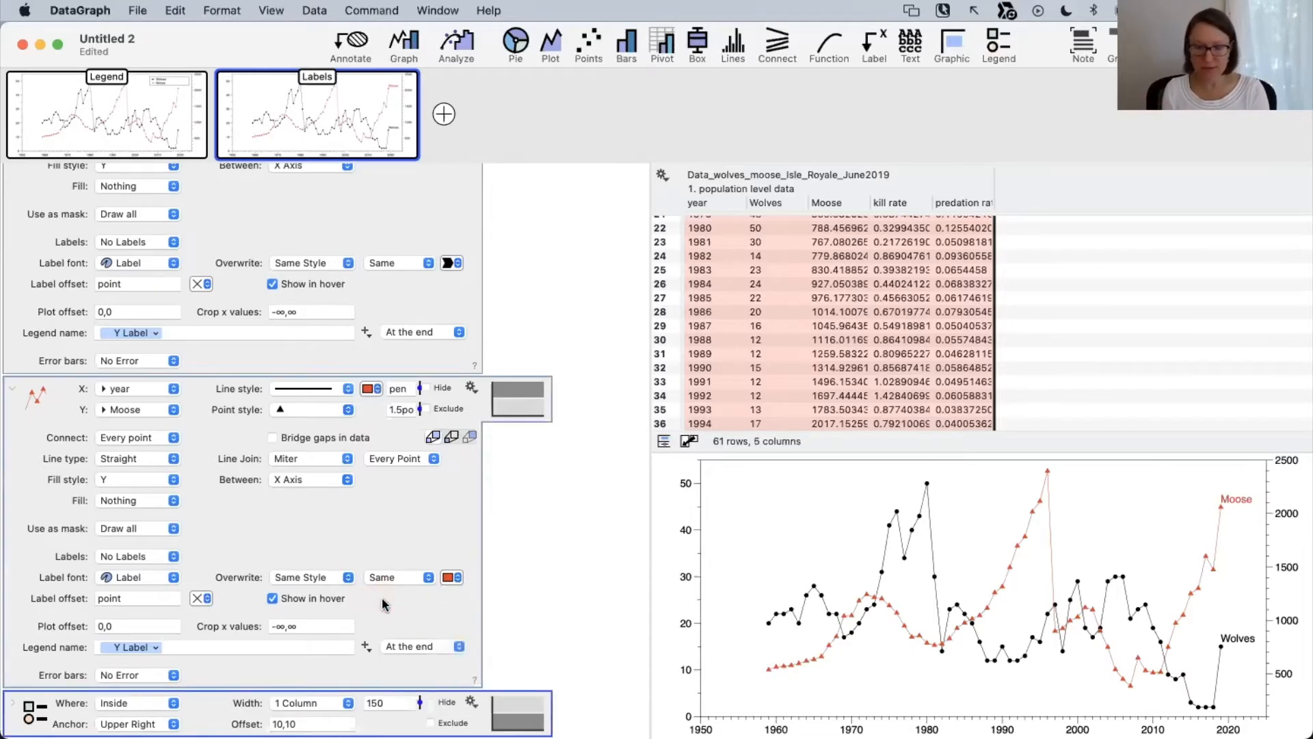
key("Left")
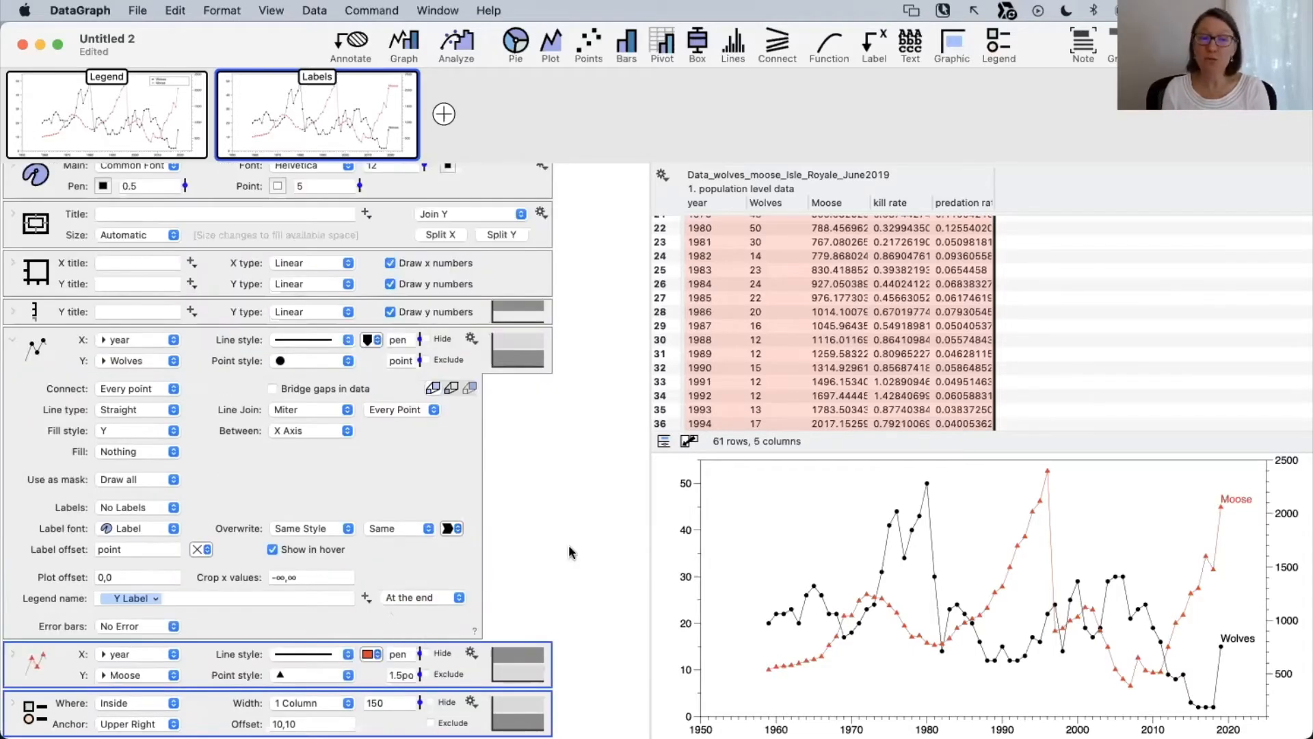
left_click(12, 339)
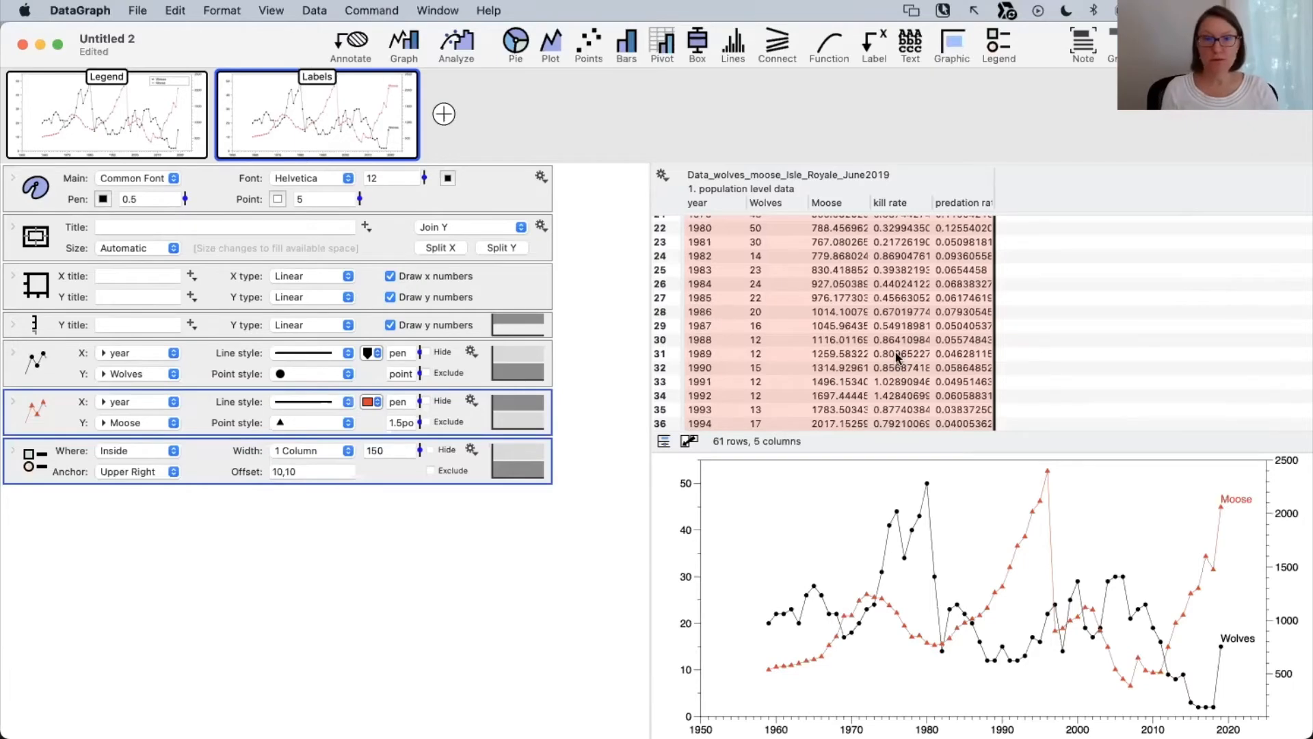
left_click(734, 59)
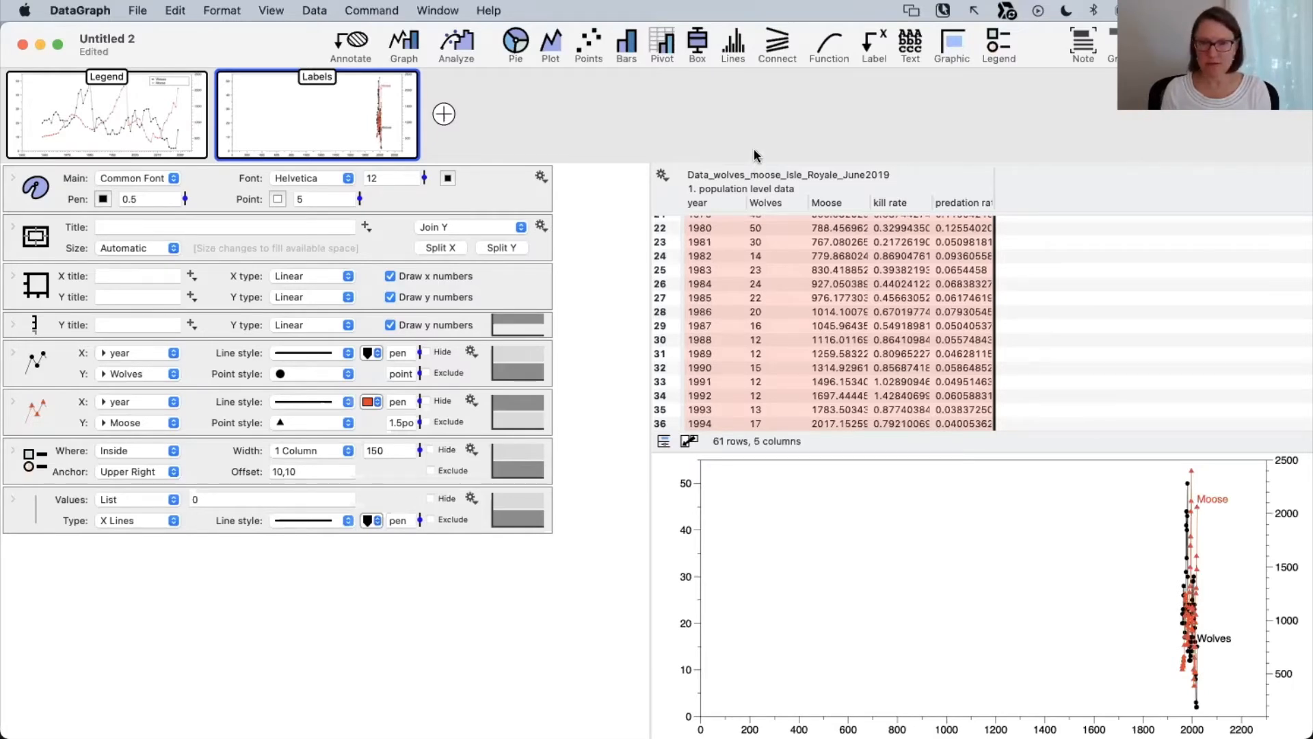
key("super+z")
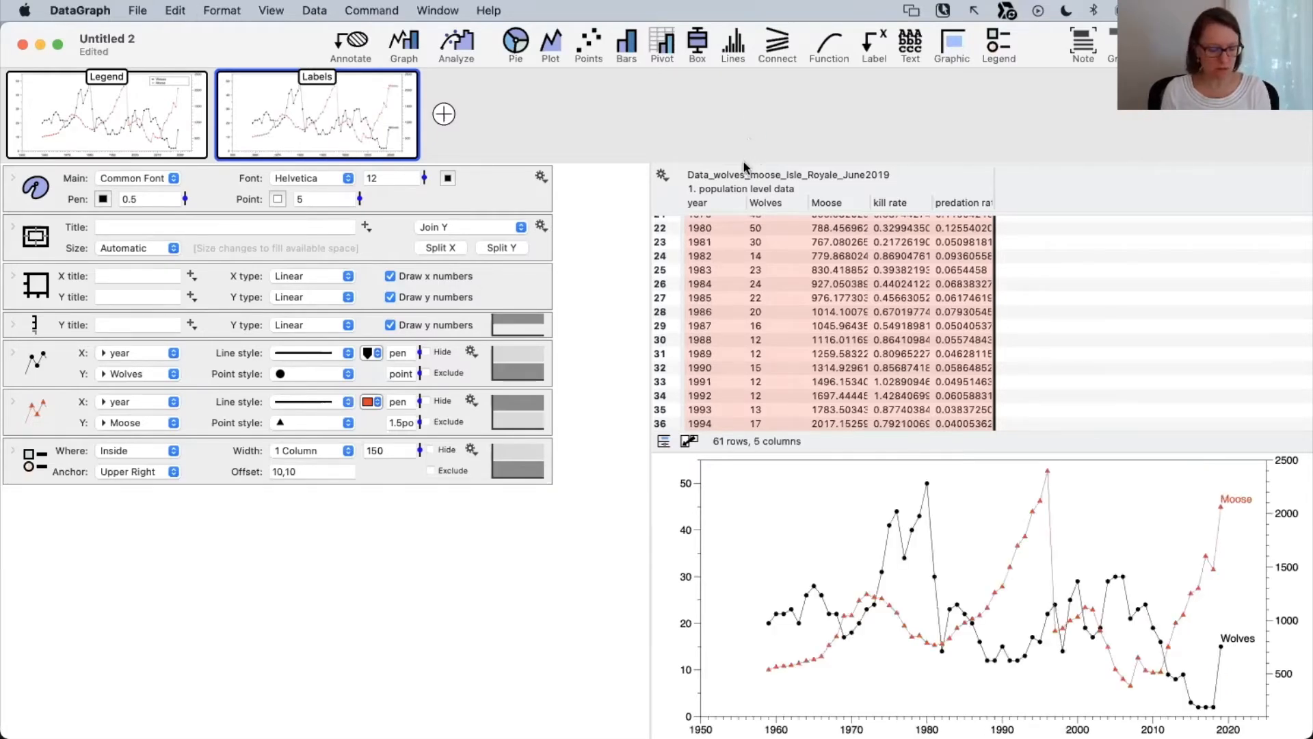
left_click_drag(737, 262, 736, 82)
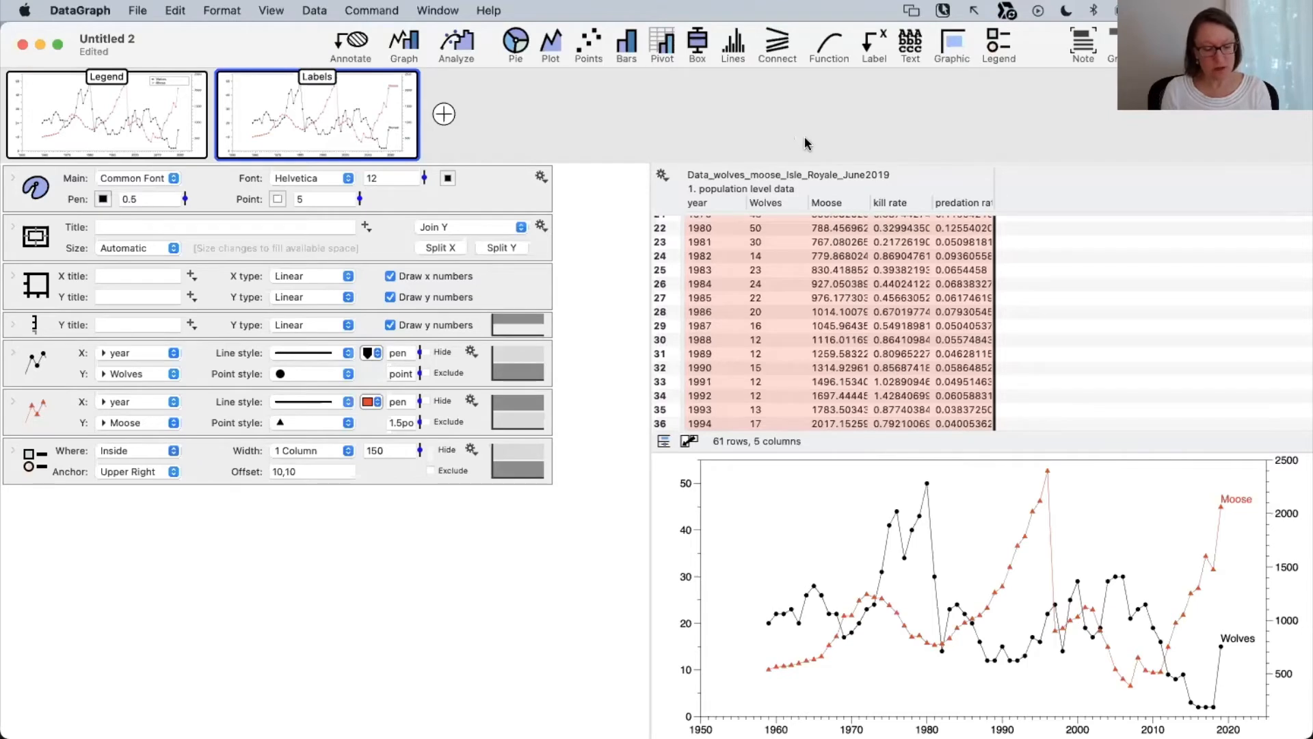
Add a Lines command to the Labels graph that draws a vertical X line at 1980.
left_click(737, 50)
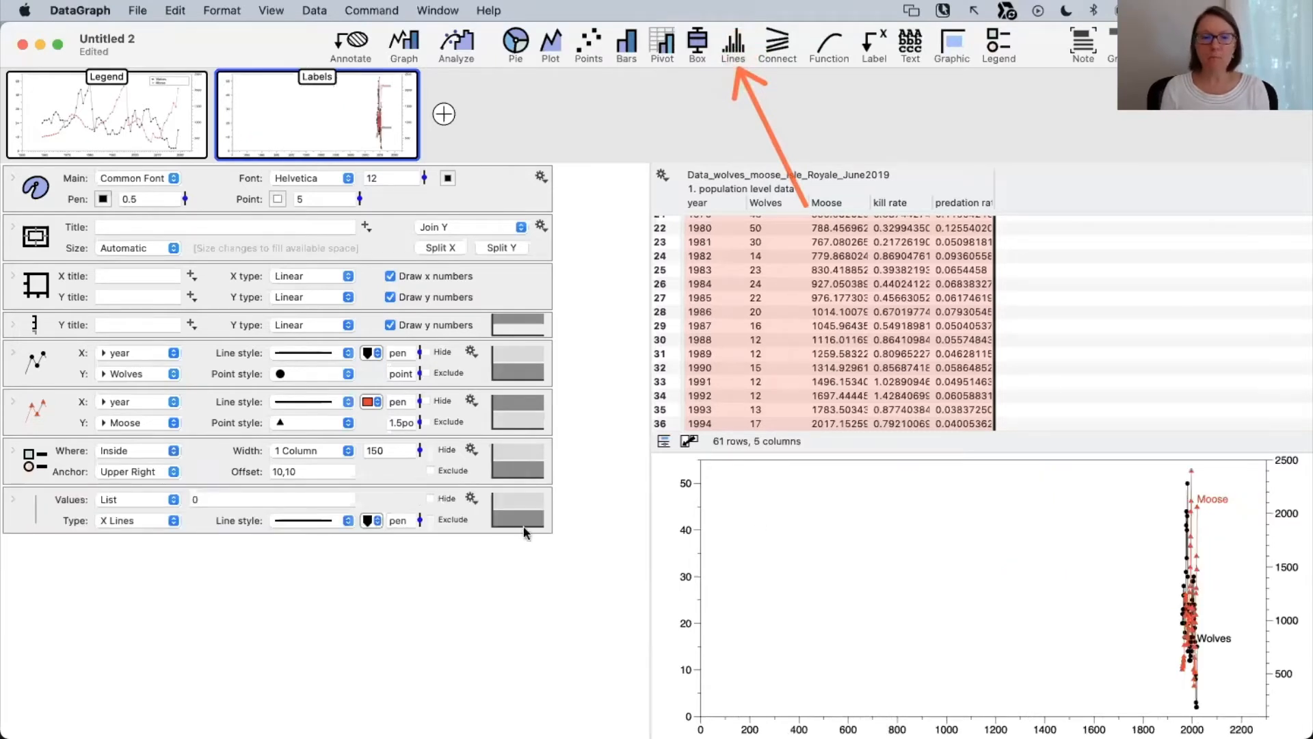
left_click(50, 503)
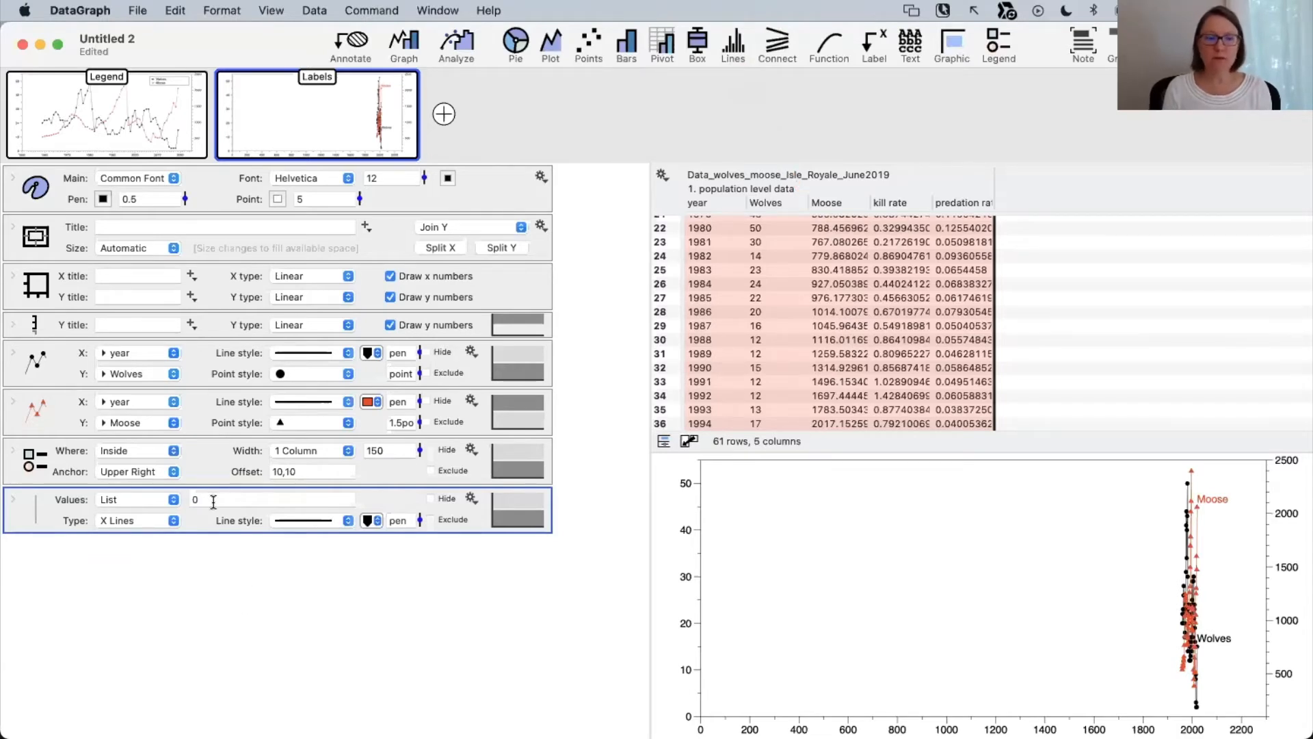
left_click(147, 499)
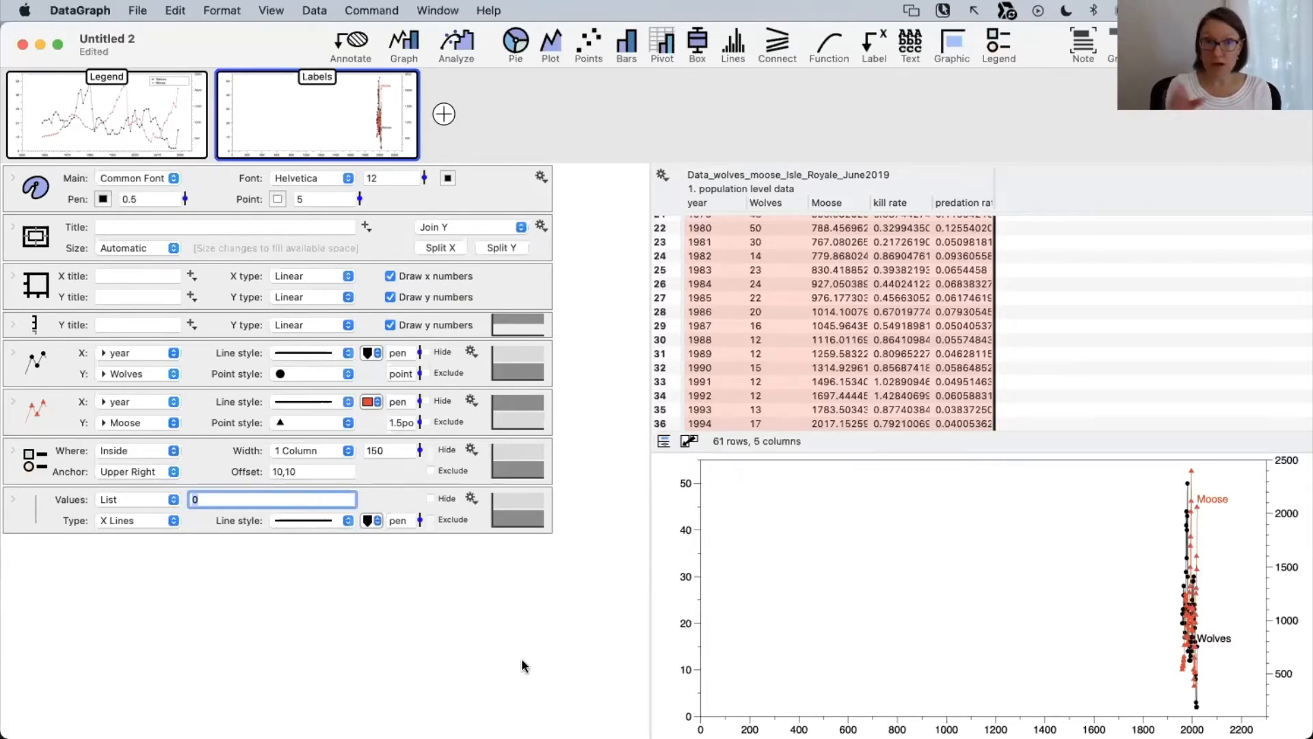
type("1980")
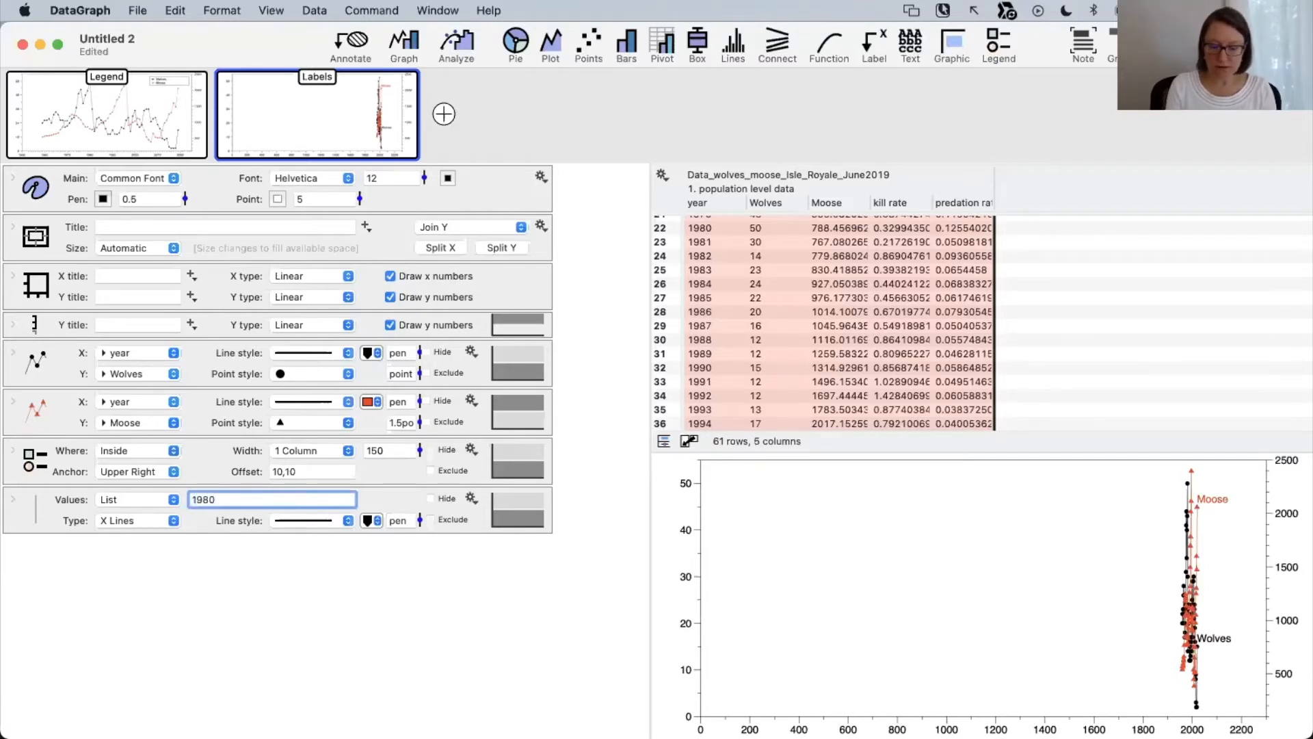
key("Return")
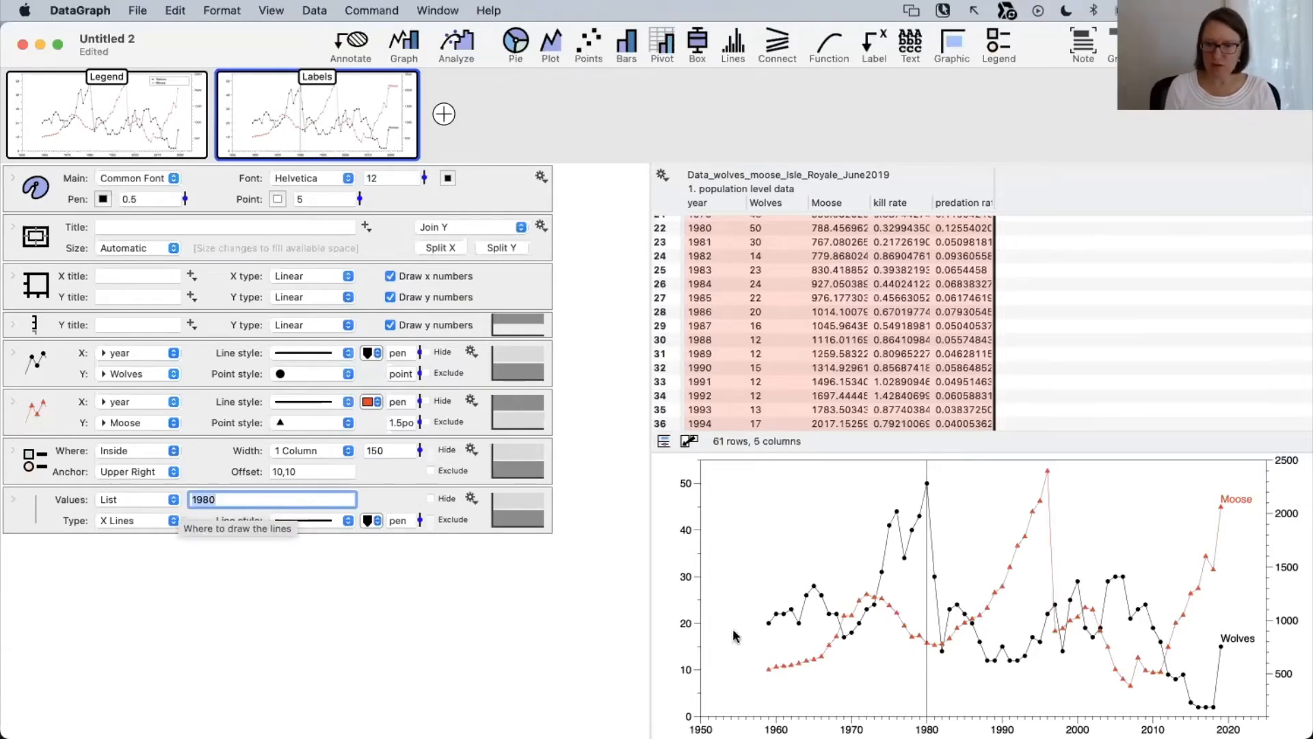
Style the 1980 line as dashed with a line width of 2.
left_click(305, 522)
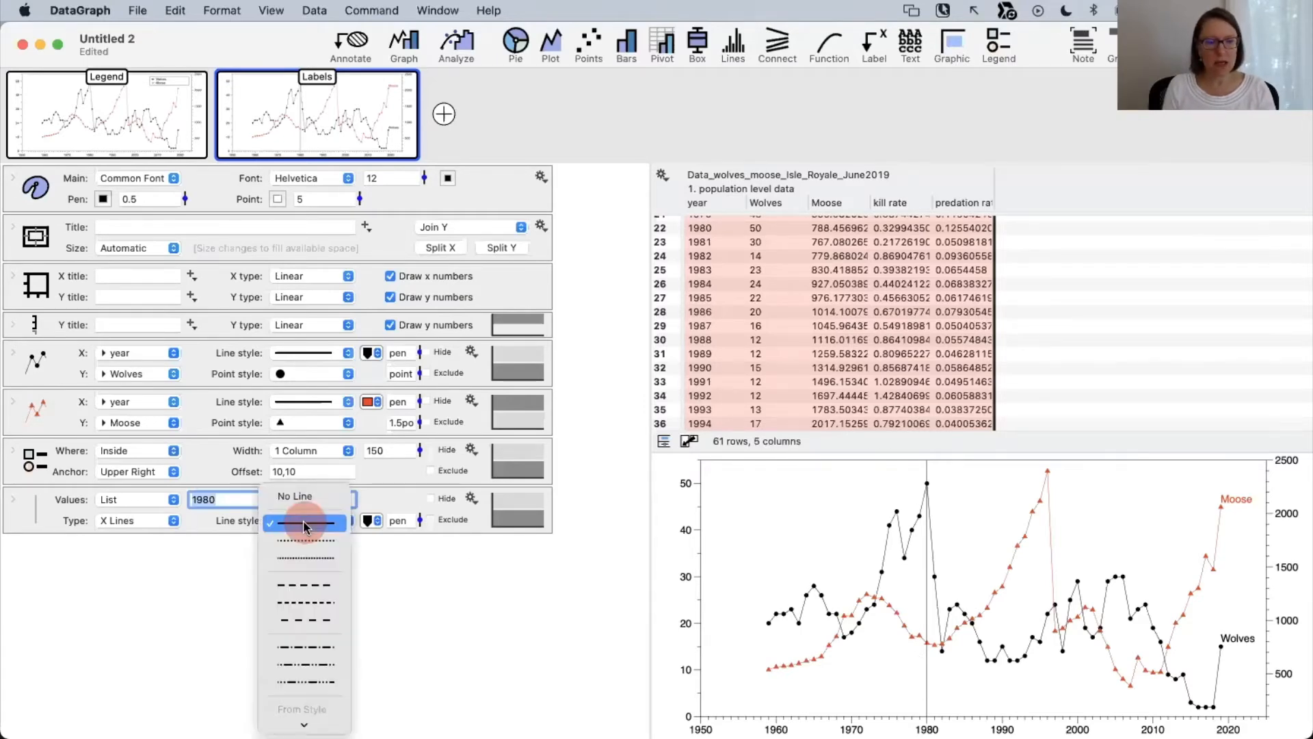
left_click(304, 559)
mouse_move(420, 523)
left_mouse_down()
mouse_move(412, 478)
mouse_move(413, 516)
left_mouse_up()
left_click(348, 521)
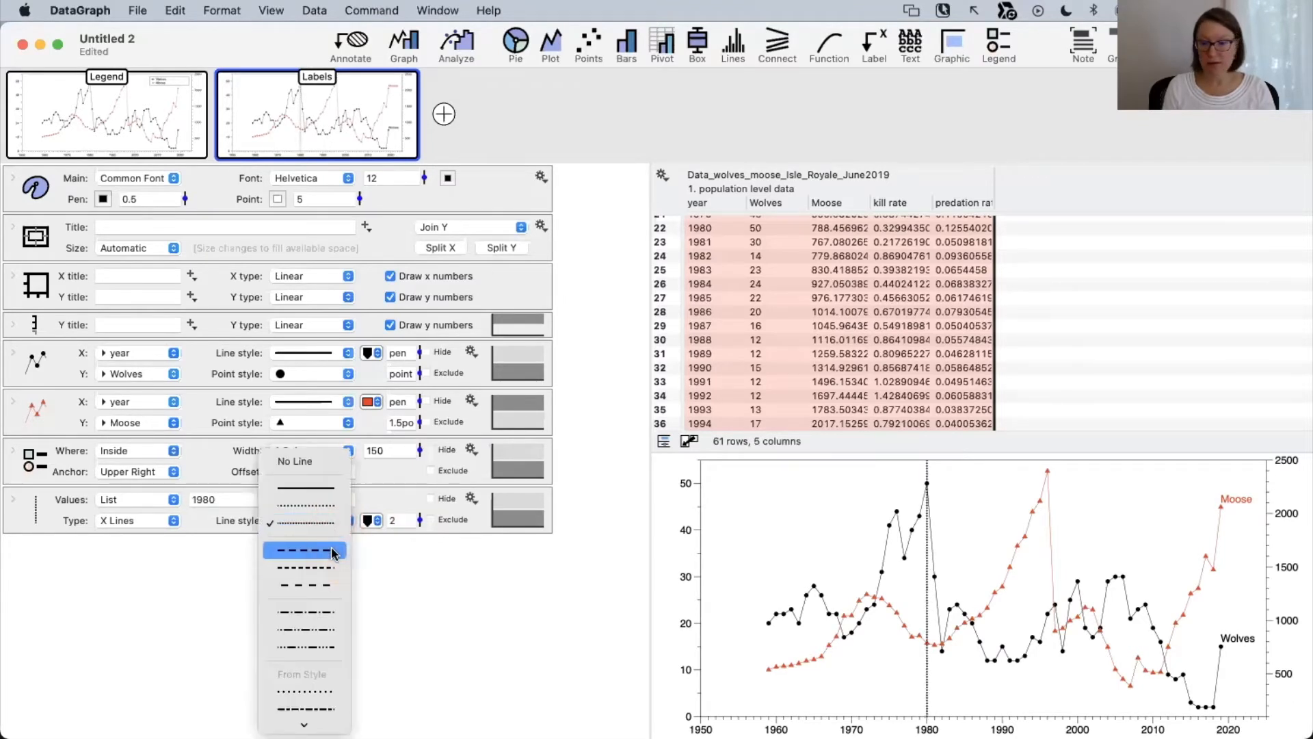
left_click(333, 551)
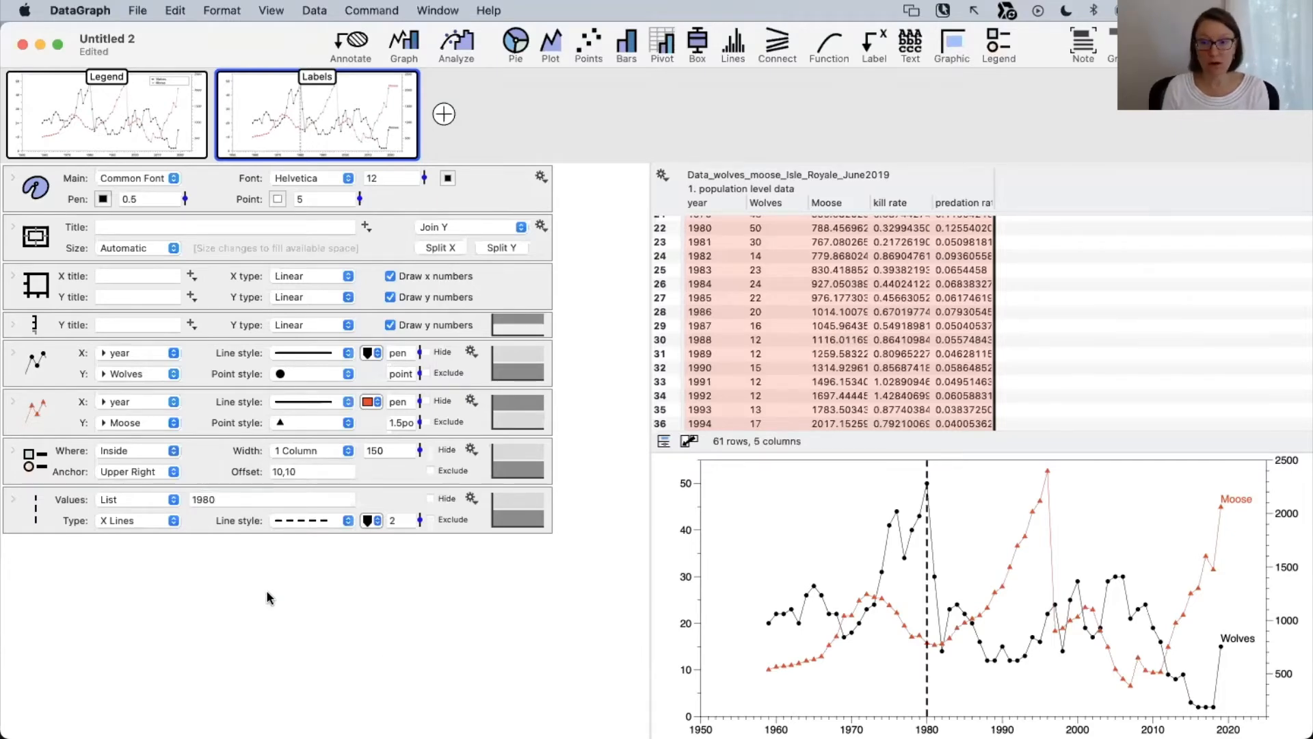
Set the 1980 line's legend name to "Virus introduced" and collapse its detailed settings.
left_click(12, 499)
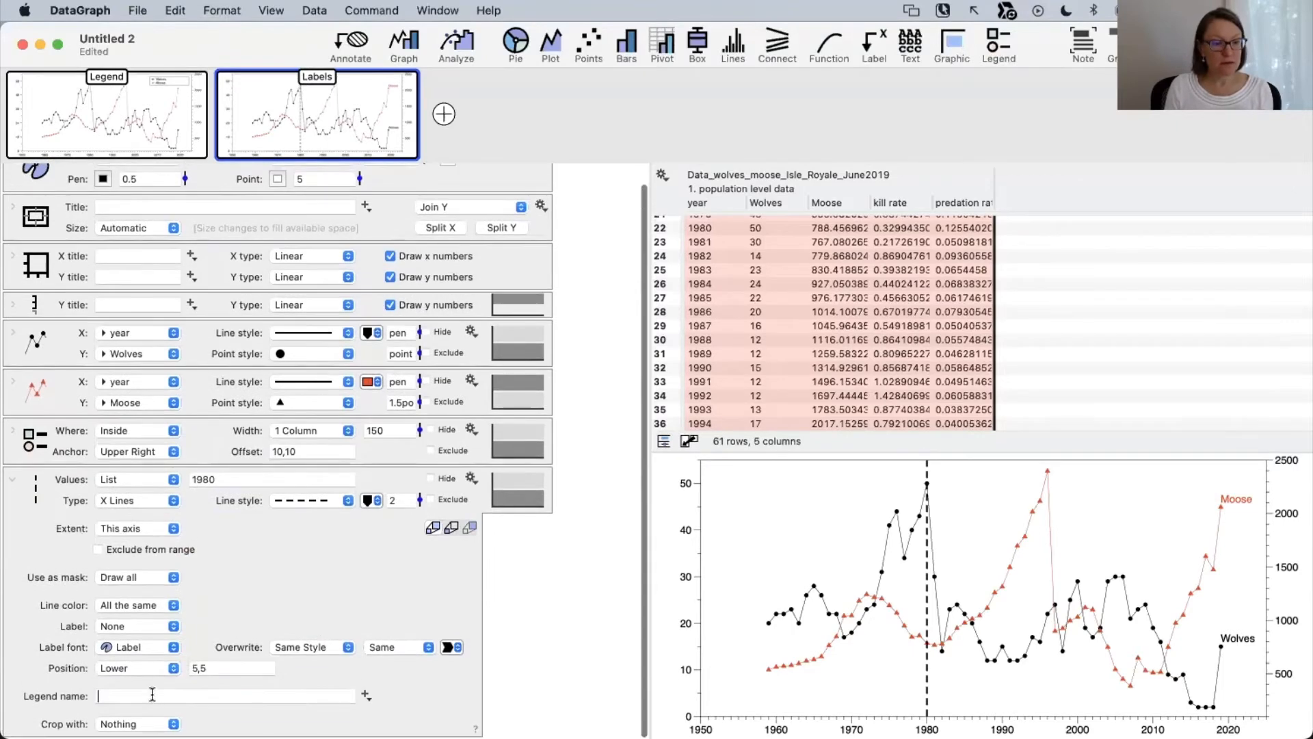
left_click(229, 694)
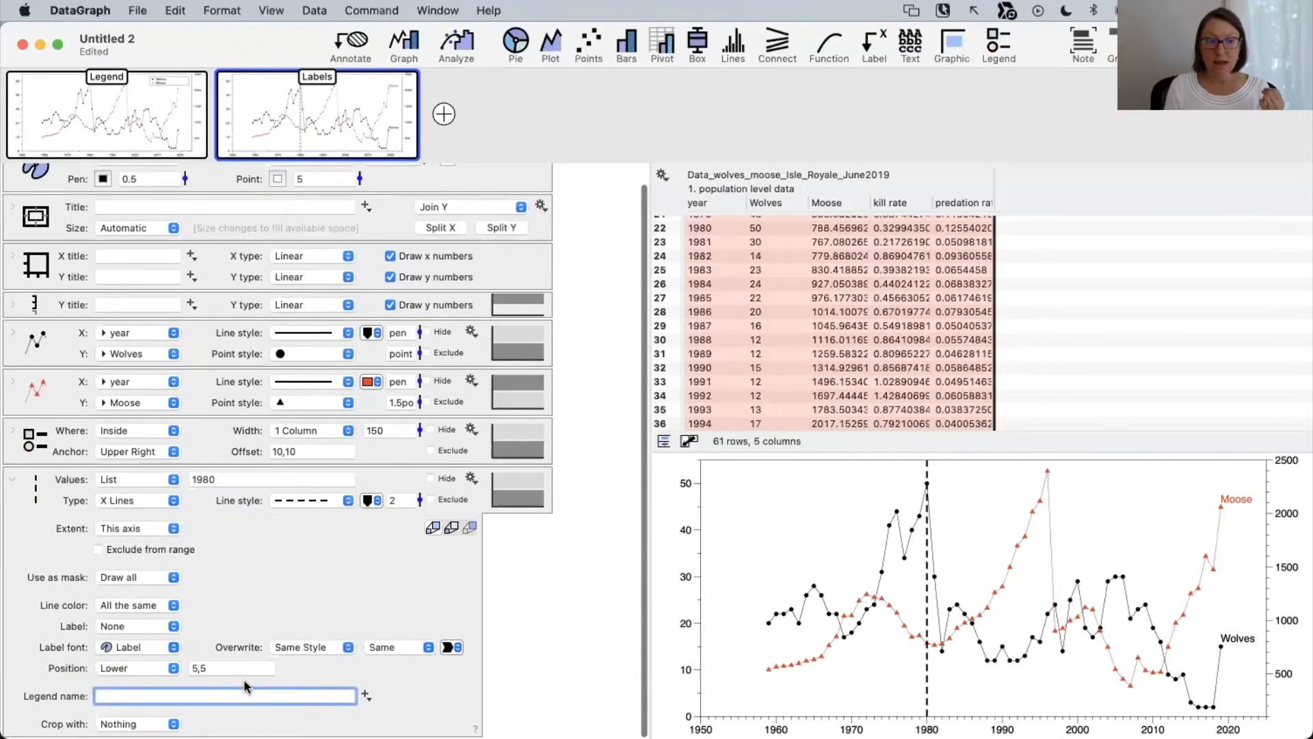
left_click(154, 628)
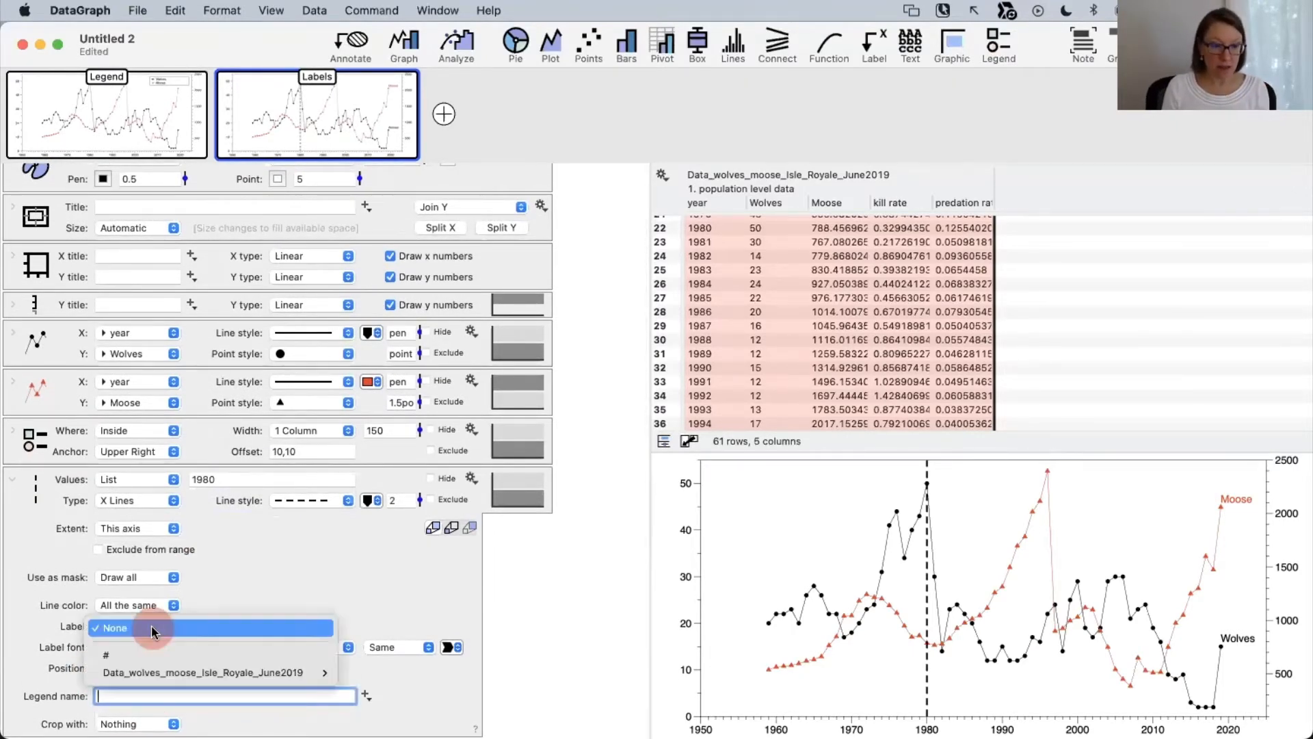
left_click(241, 585)
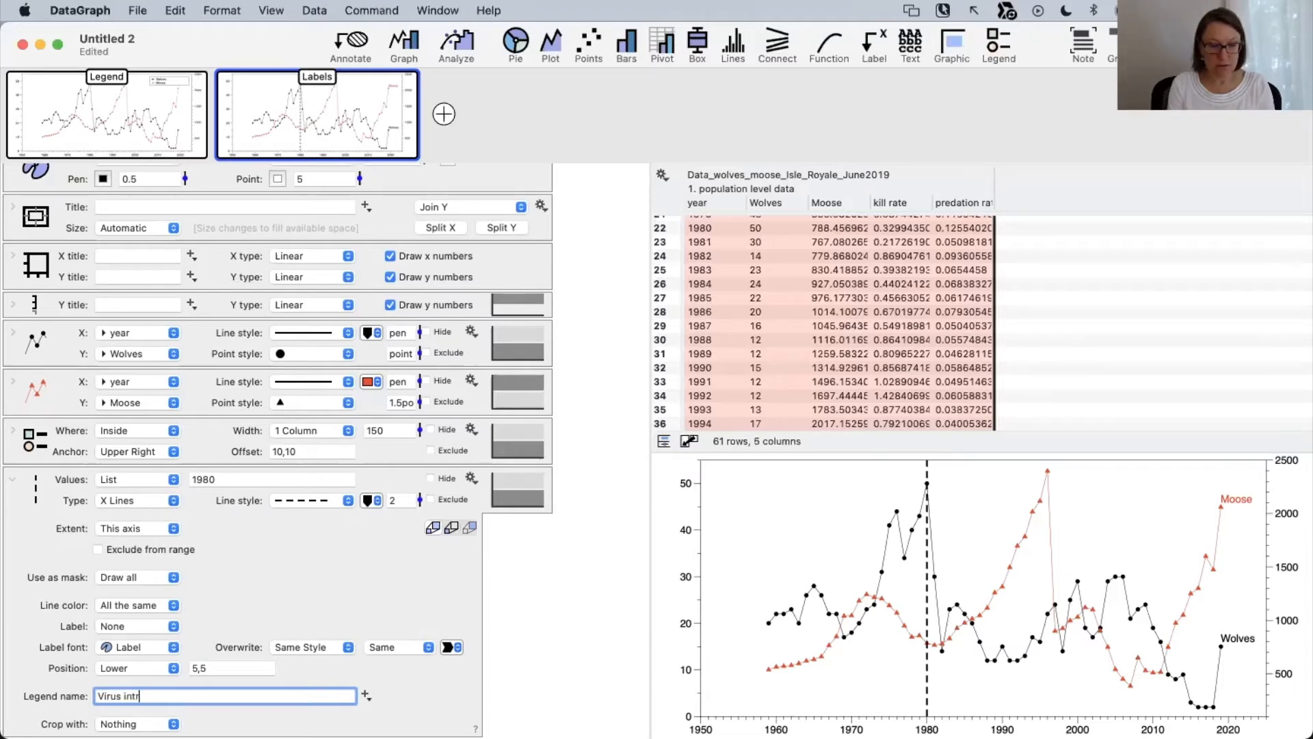
type("duce")
key("Return")
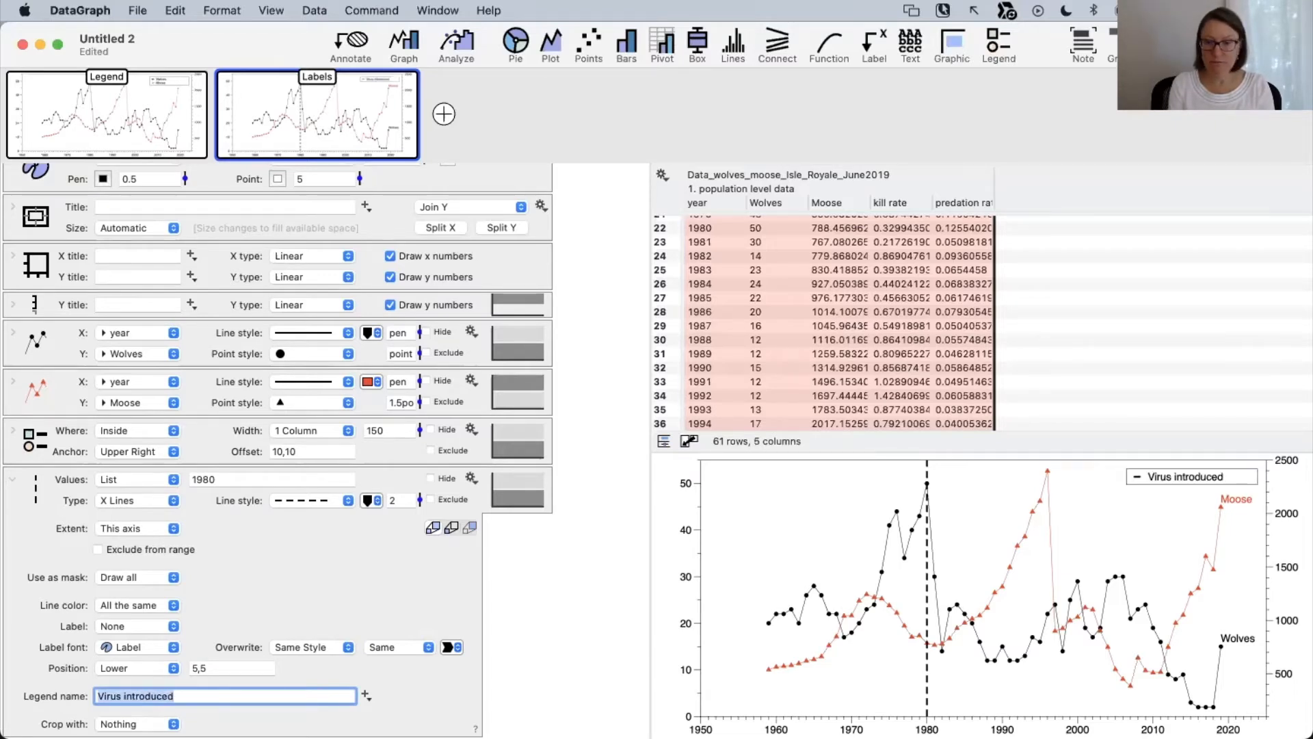
left_click(1138, 476)
left_click(753, 534)
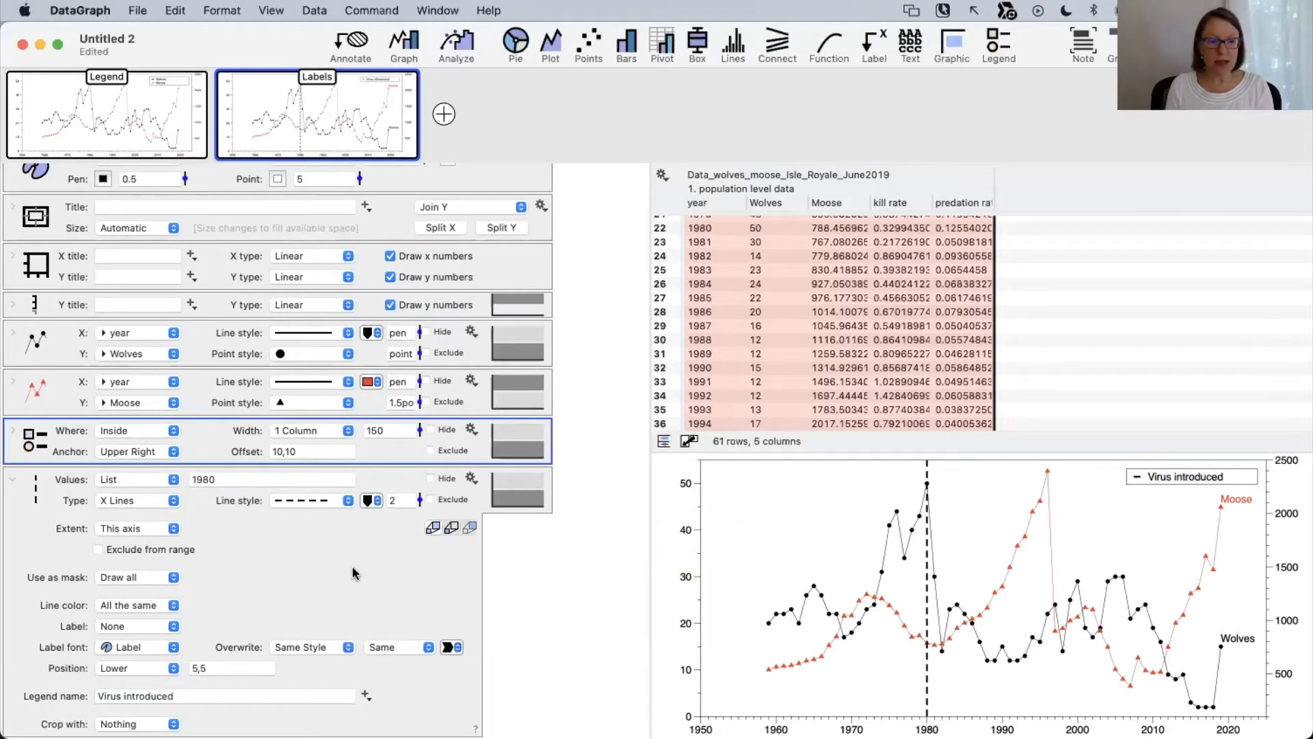
left_click(11, 481)
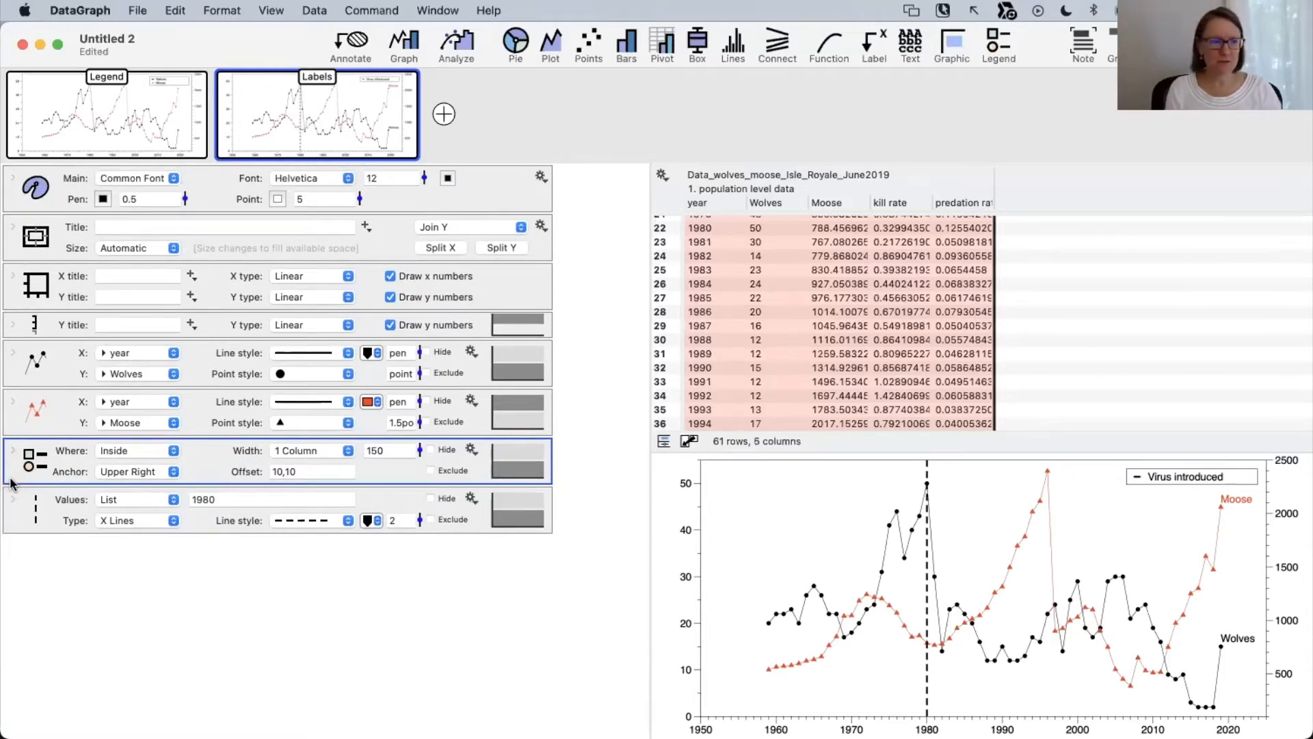
Set the Labels graph's legend size to Wide and anchor the legend at Upper Left.
left_click(12, 452)
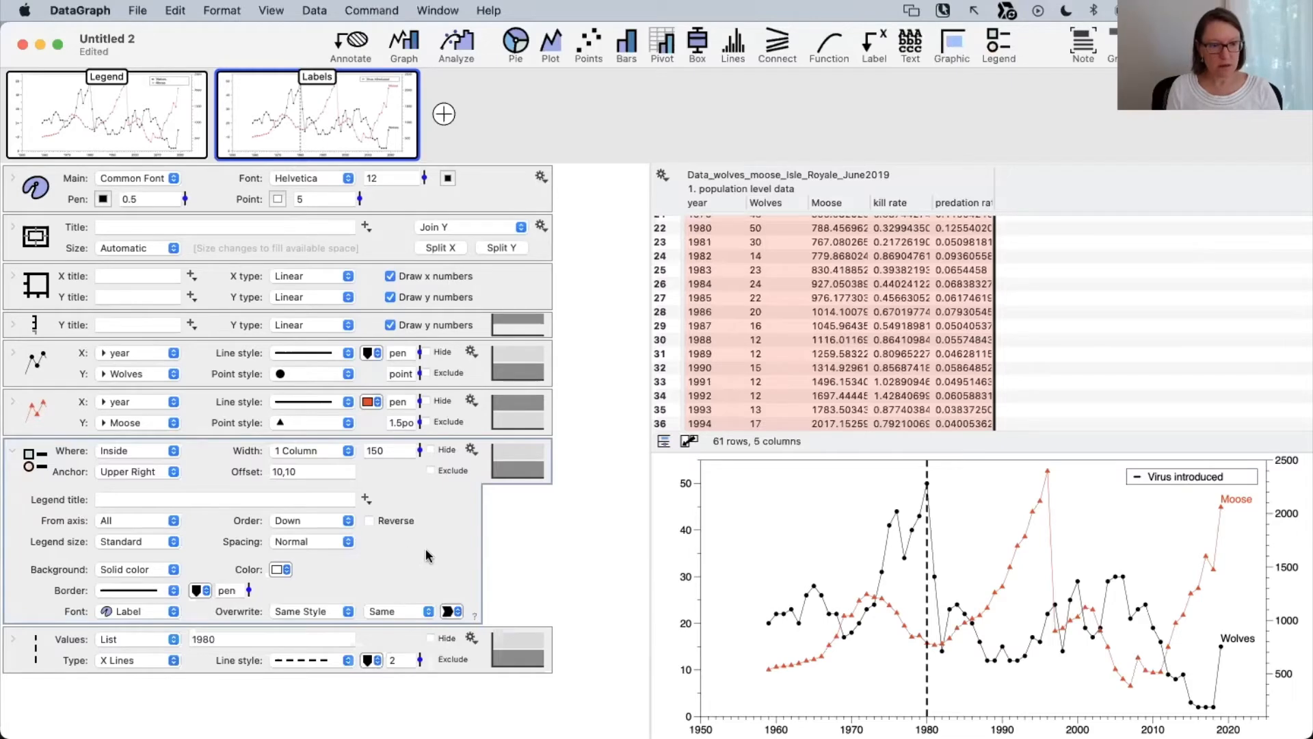
left_click(117, 543)
left_click(115, 561)
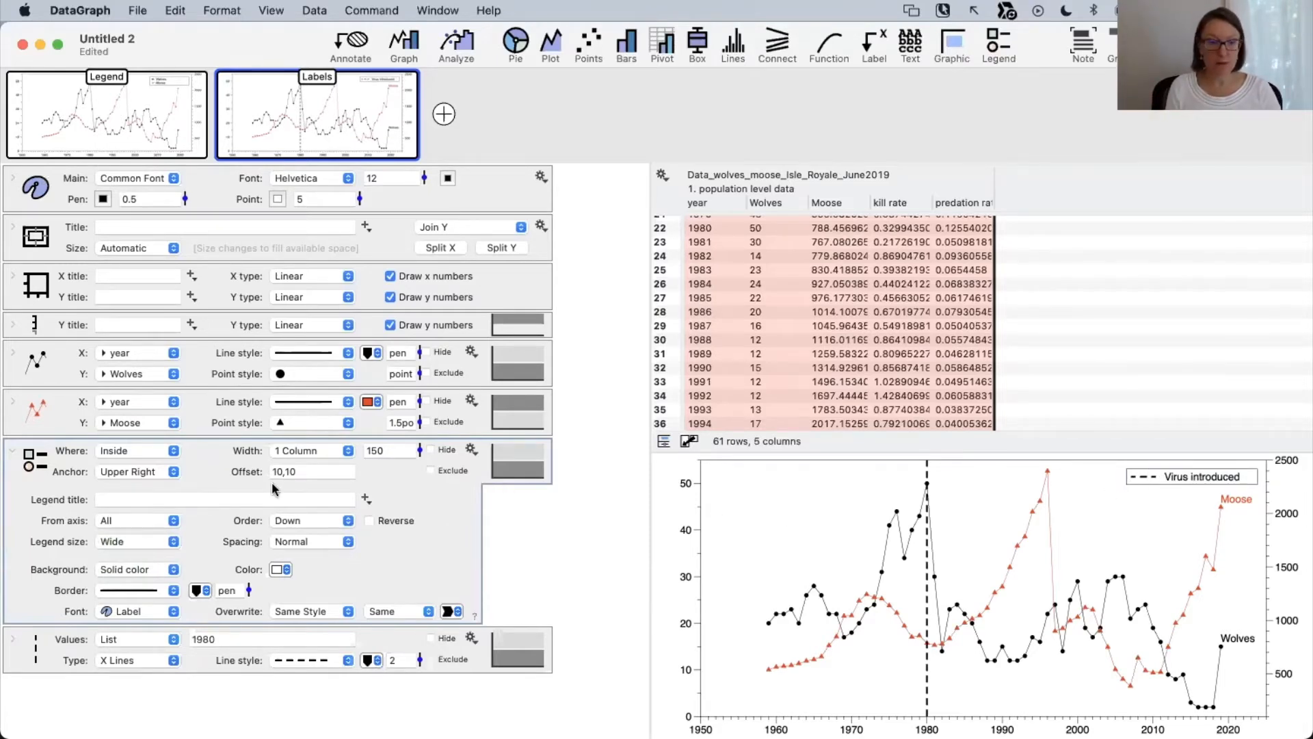
left_click(120, 474)
left_click(124, 492)
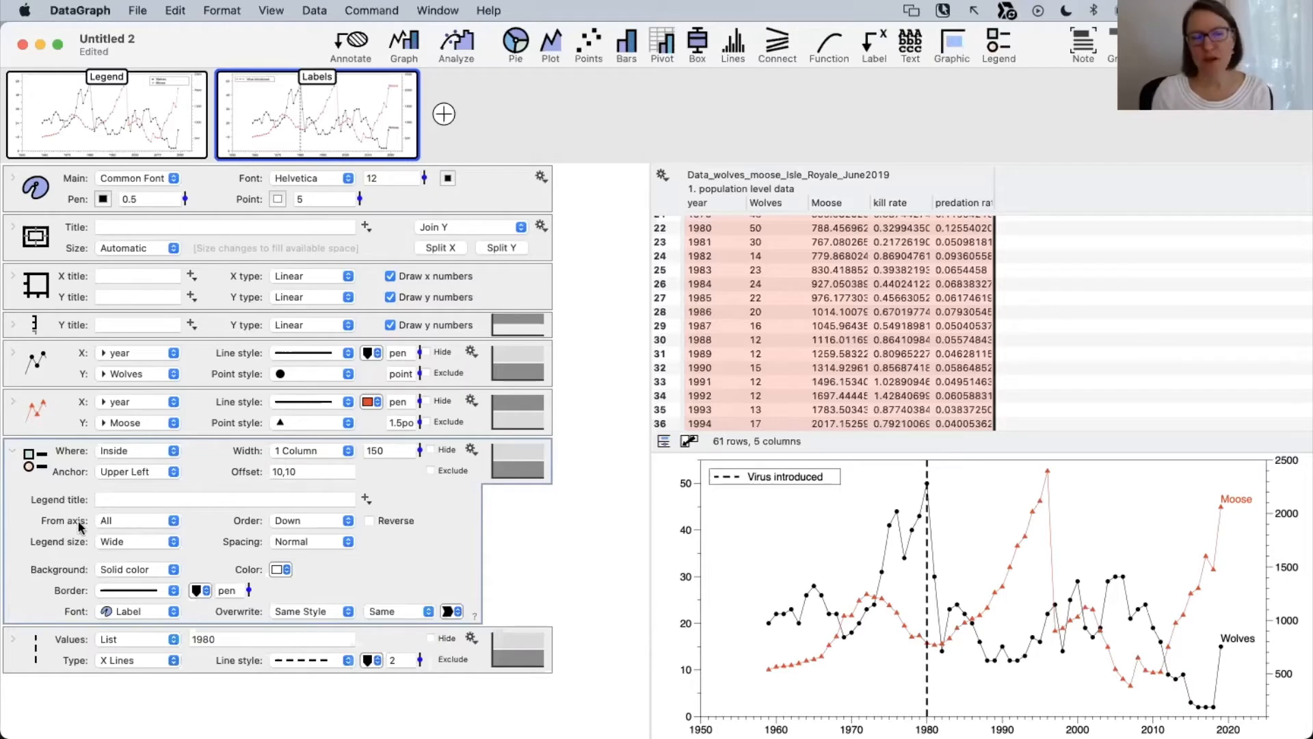
left_click(11, 451)
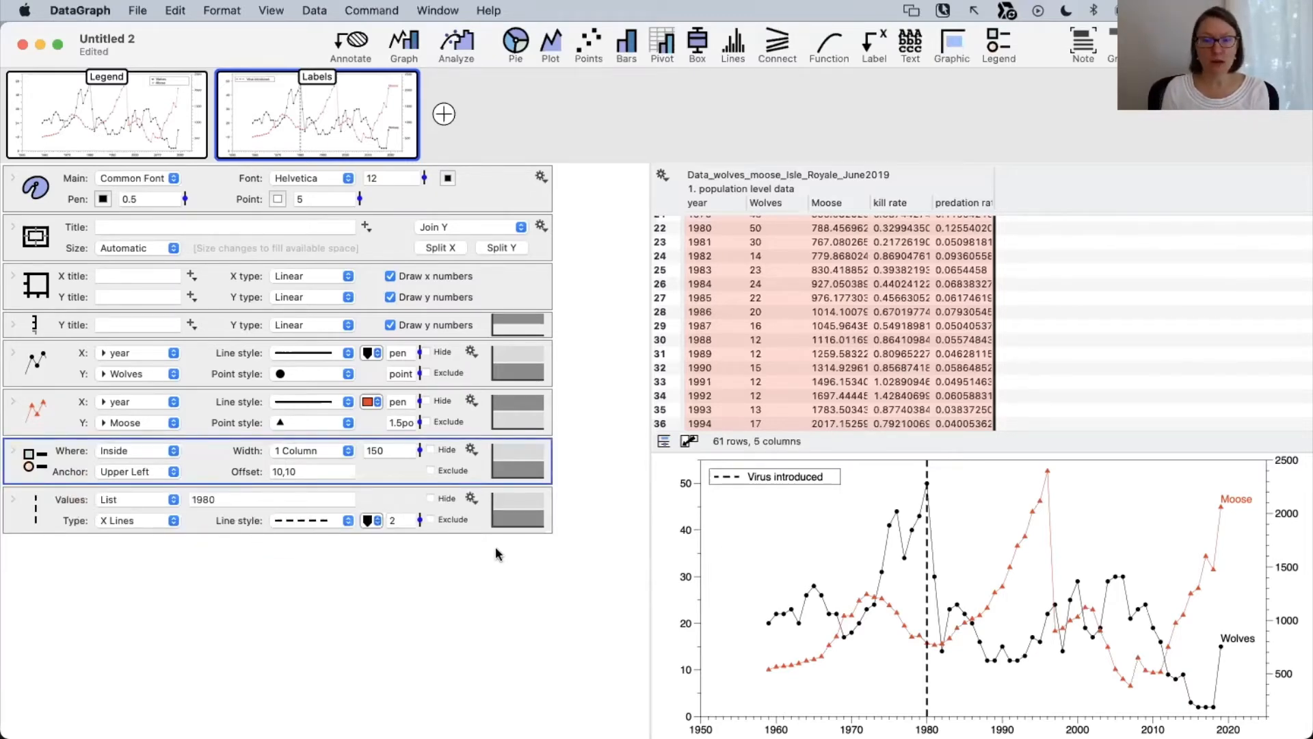
Copy the dashed 1980 line command from the Labels graph into the Legend graph.
left_click(66, 520)
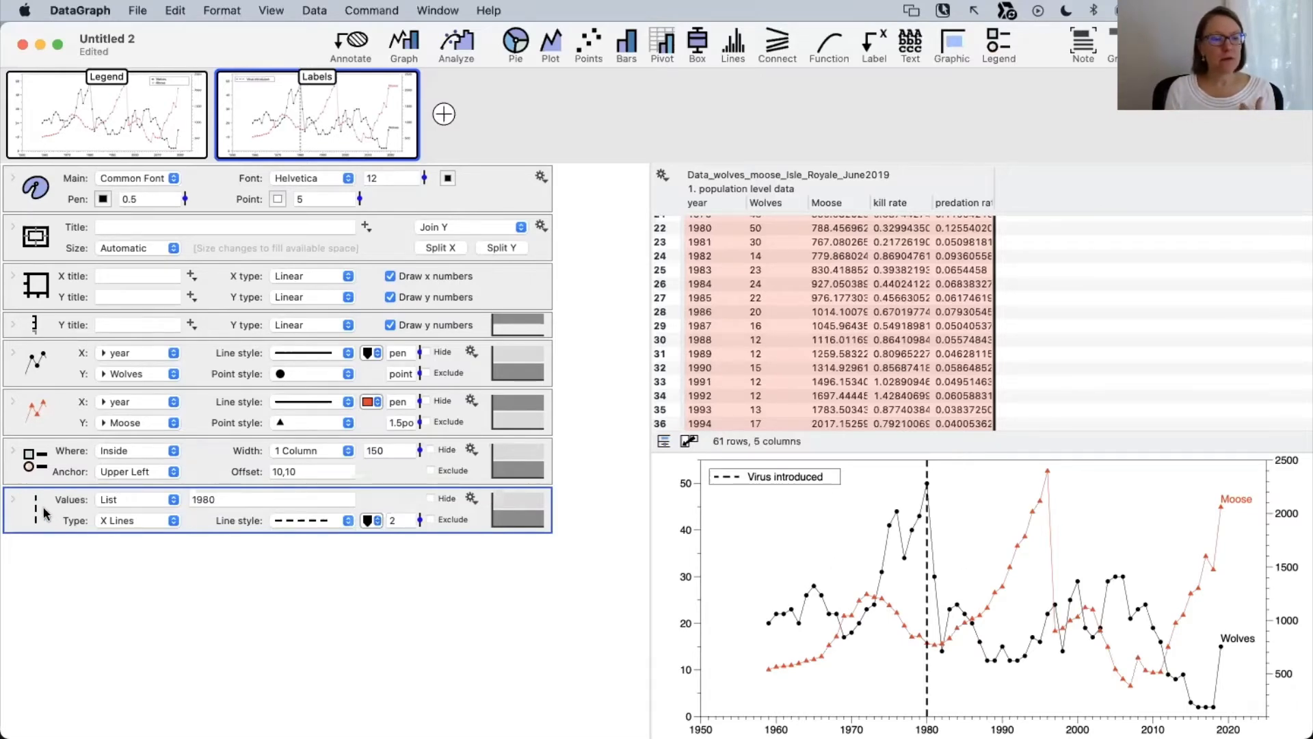
mouse_move(56, 514)
left_mouse_down()
mouse_move(56, 497)
mouse_move(55, 515)
left_mouse_up()
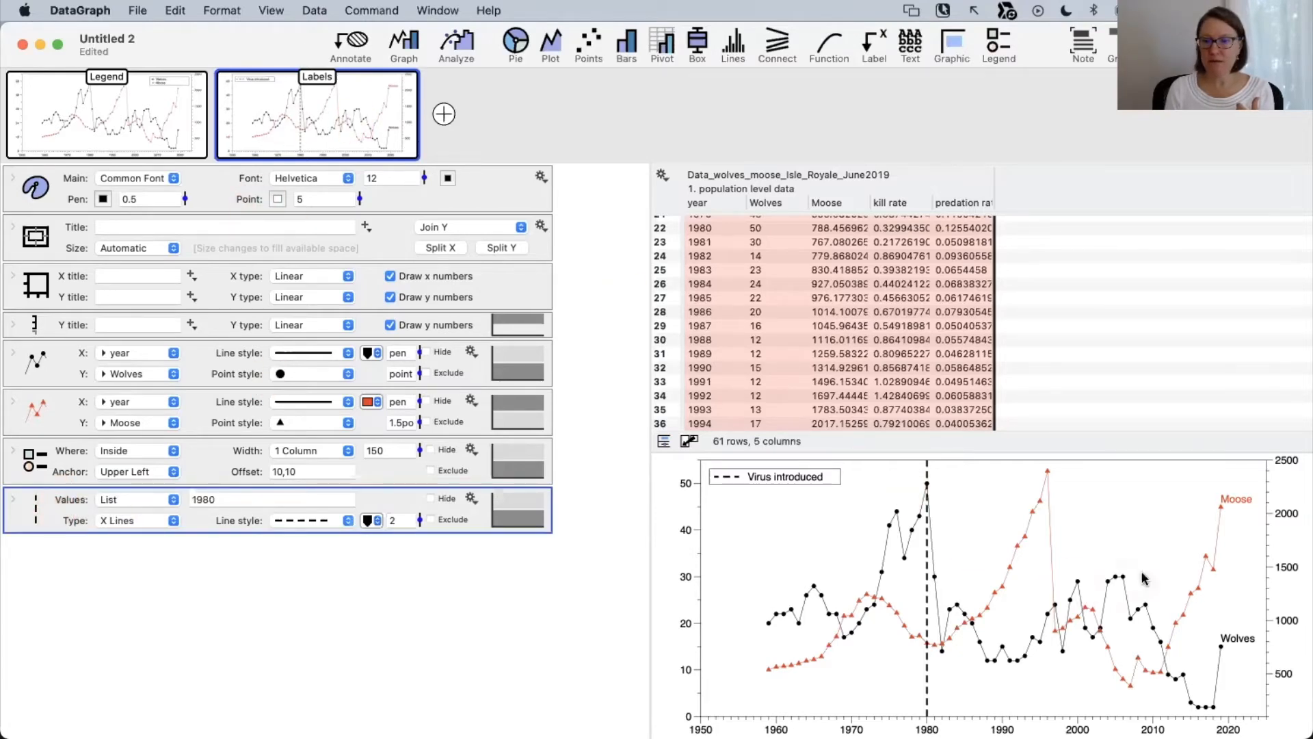
left_click(60, 515)
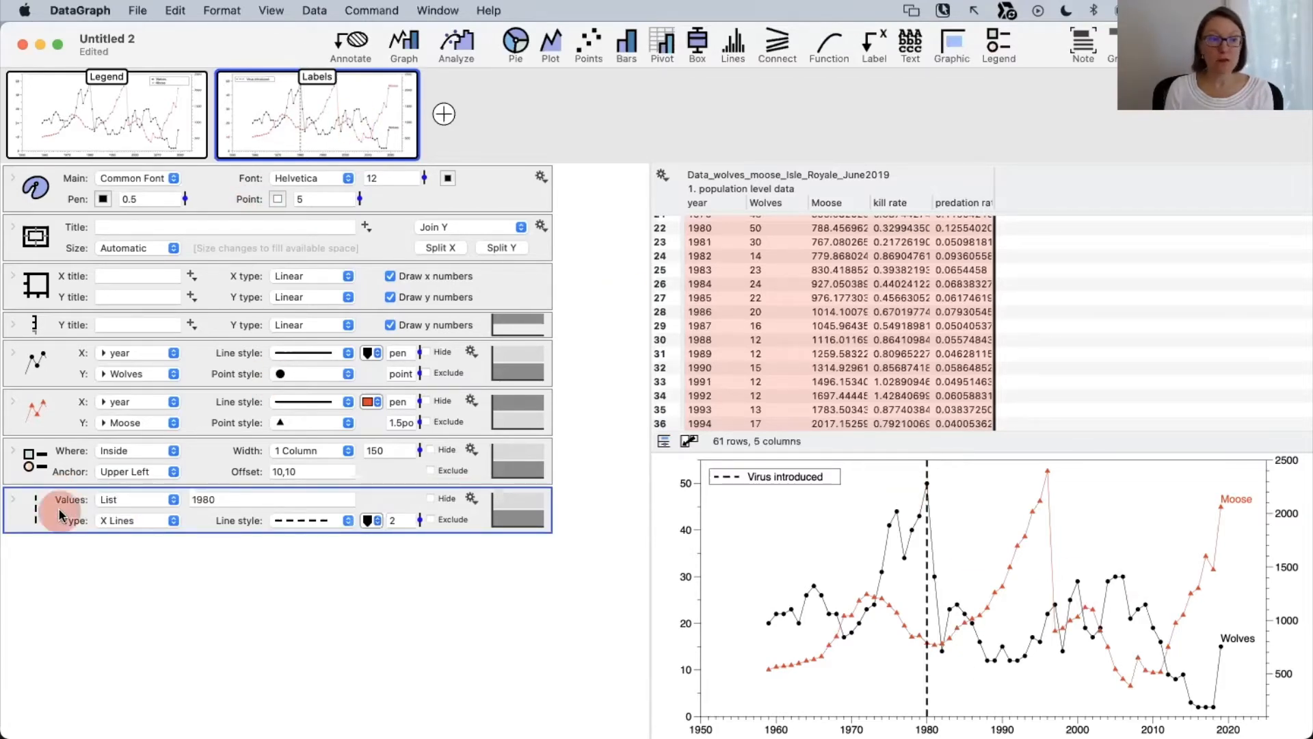
left_click_drag(60, 514, 92, 117)
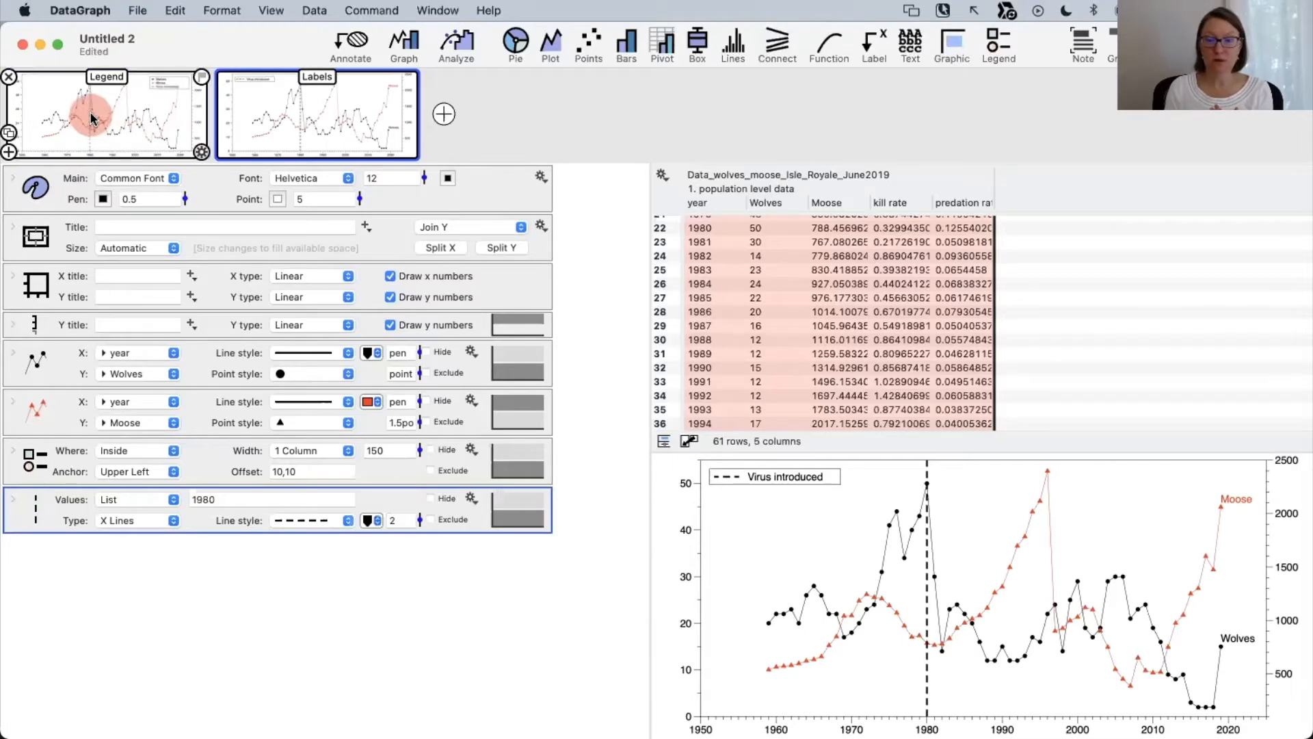
In the Legend graph, set the legend size to Wide and its anchor to Upper Left.
left_click(147, 117)
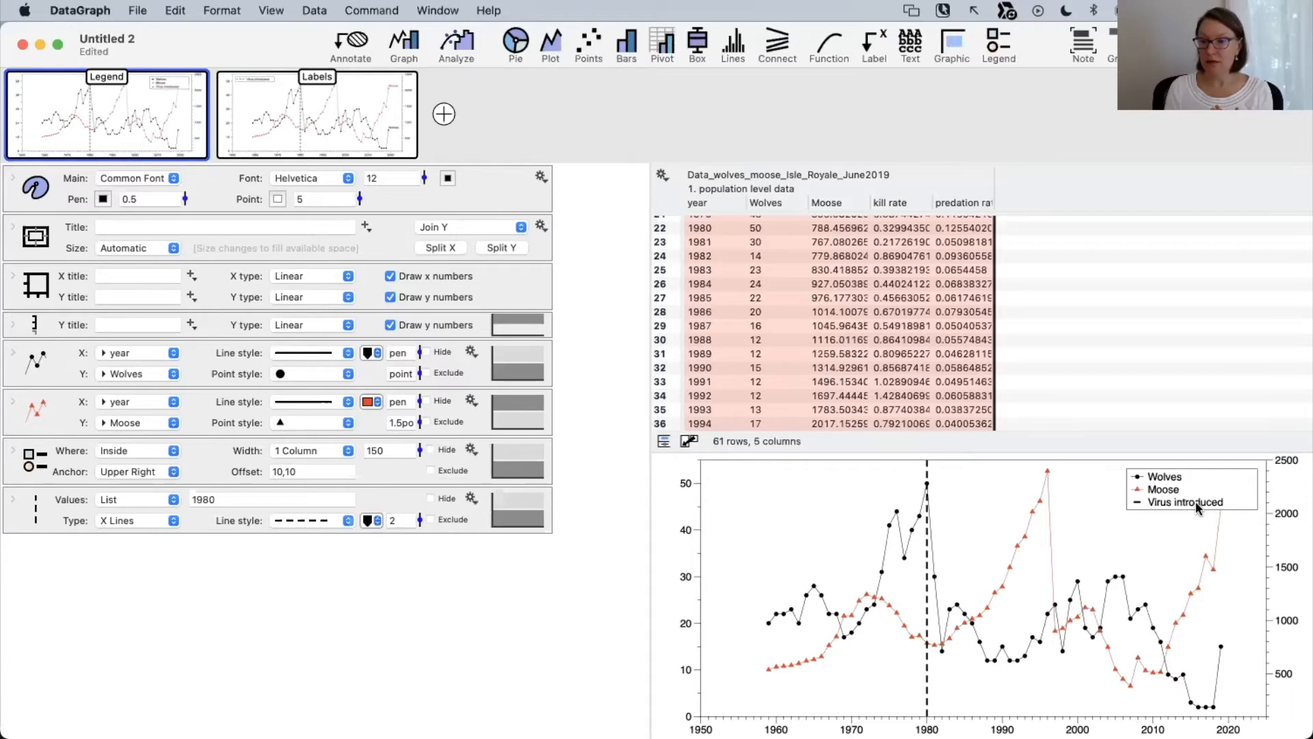
left_click(14, 451)
left_click_drag(140, 541, 137, 561)
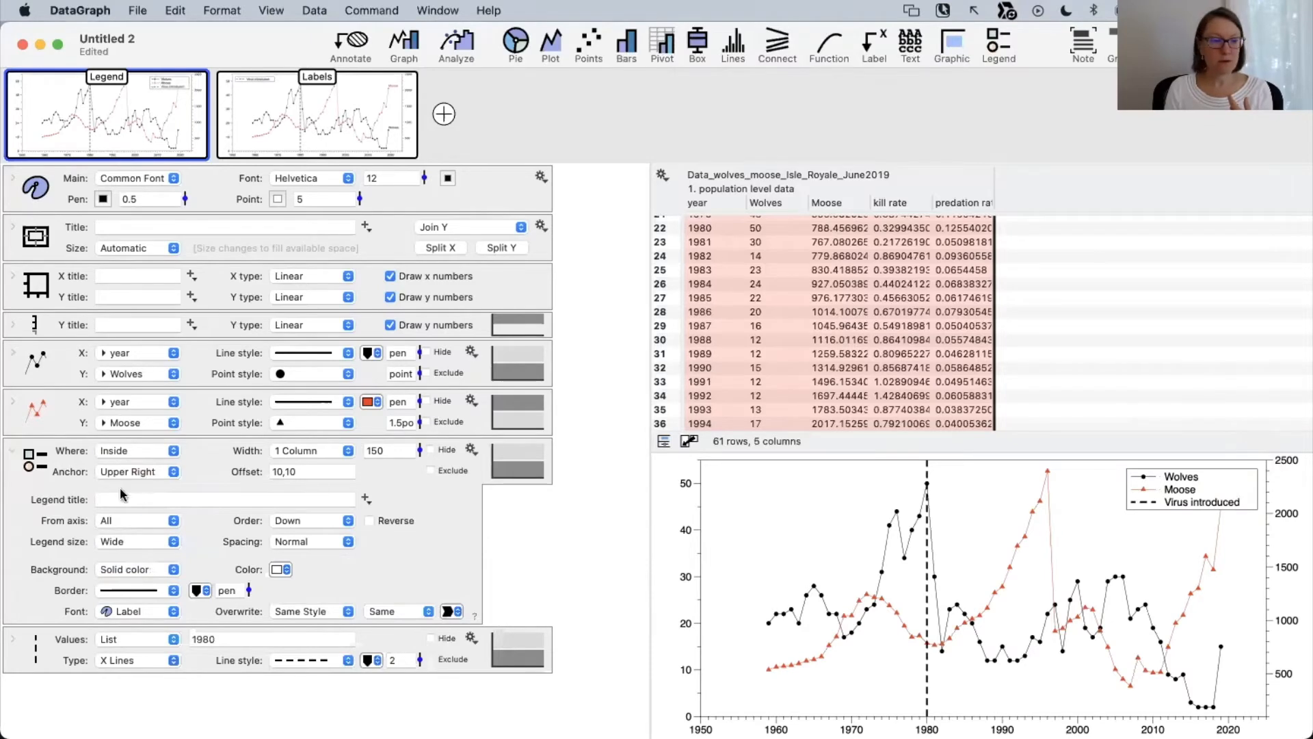
left_click_drag(136, 473, 134, 489)
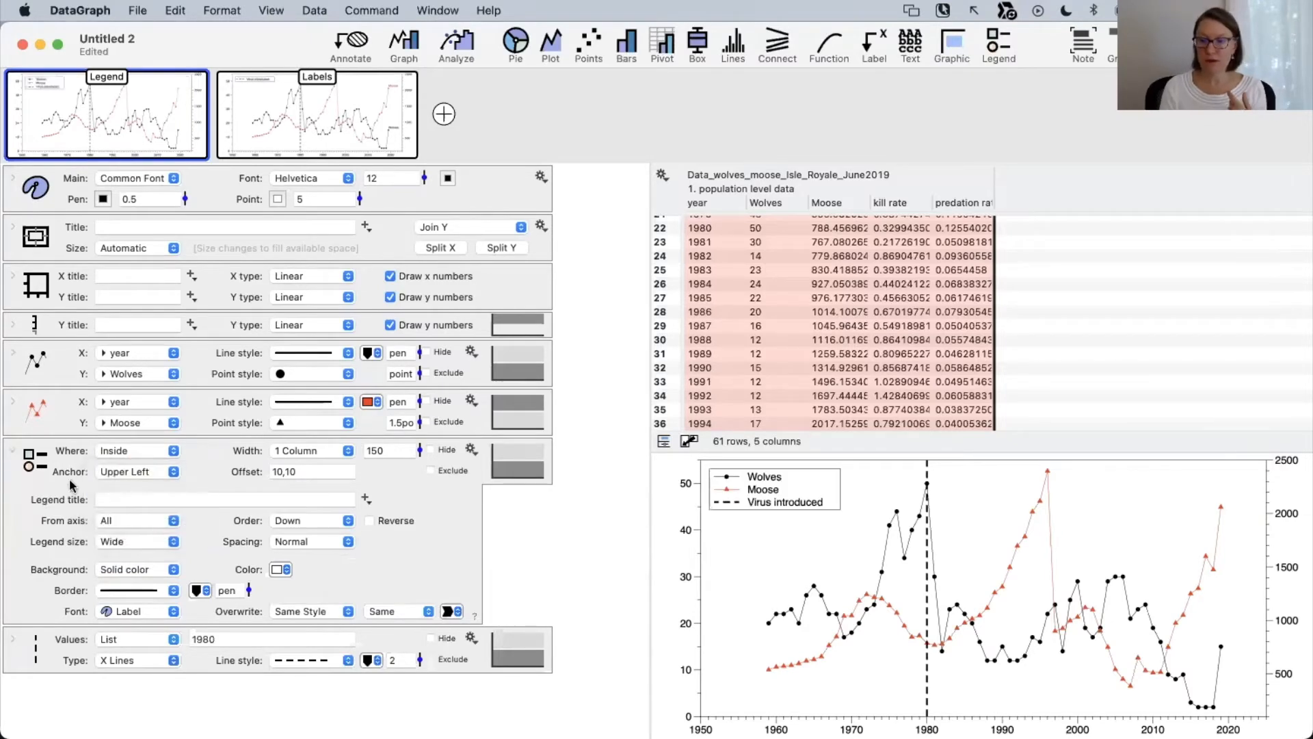
left_click(13, 452)
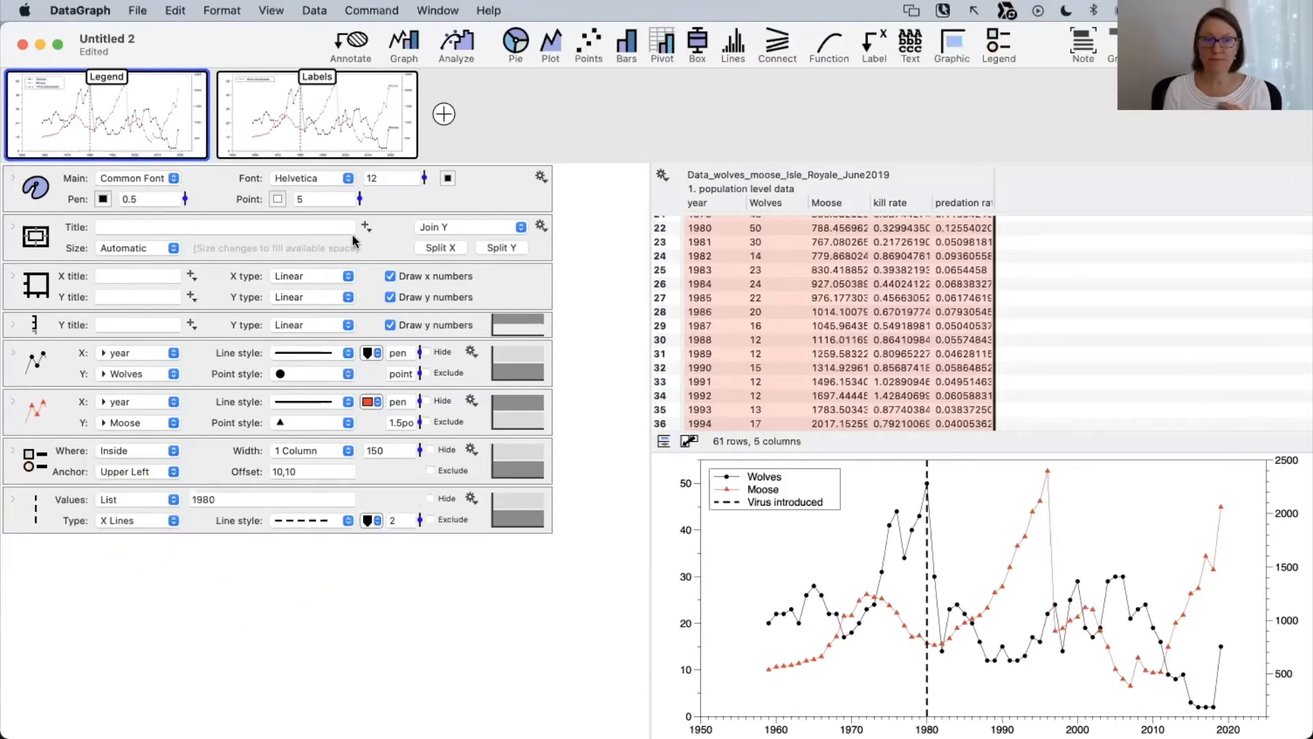
Delete the legend command from the Labels graph and leave the 1980 line's settings collapsed.
mouse_move(367, 114)
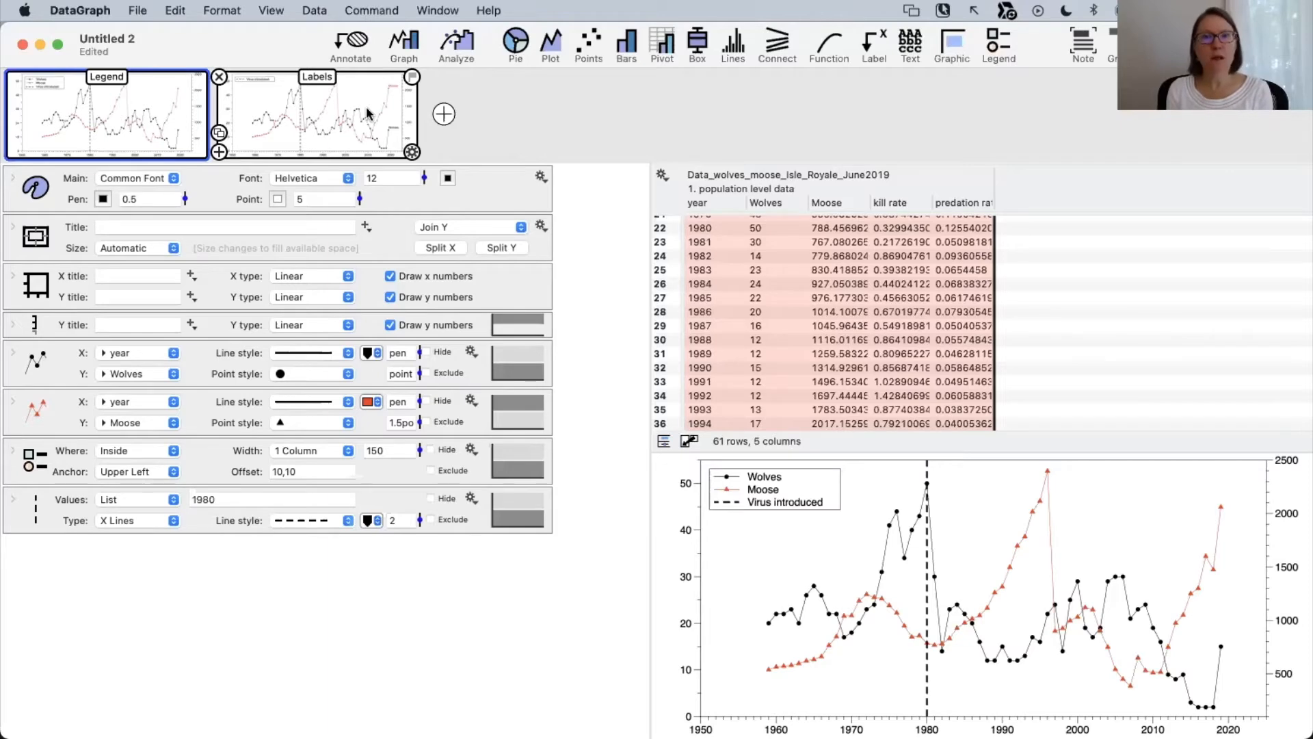
left_click(367, 113)
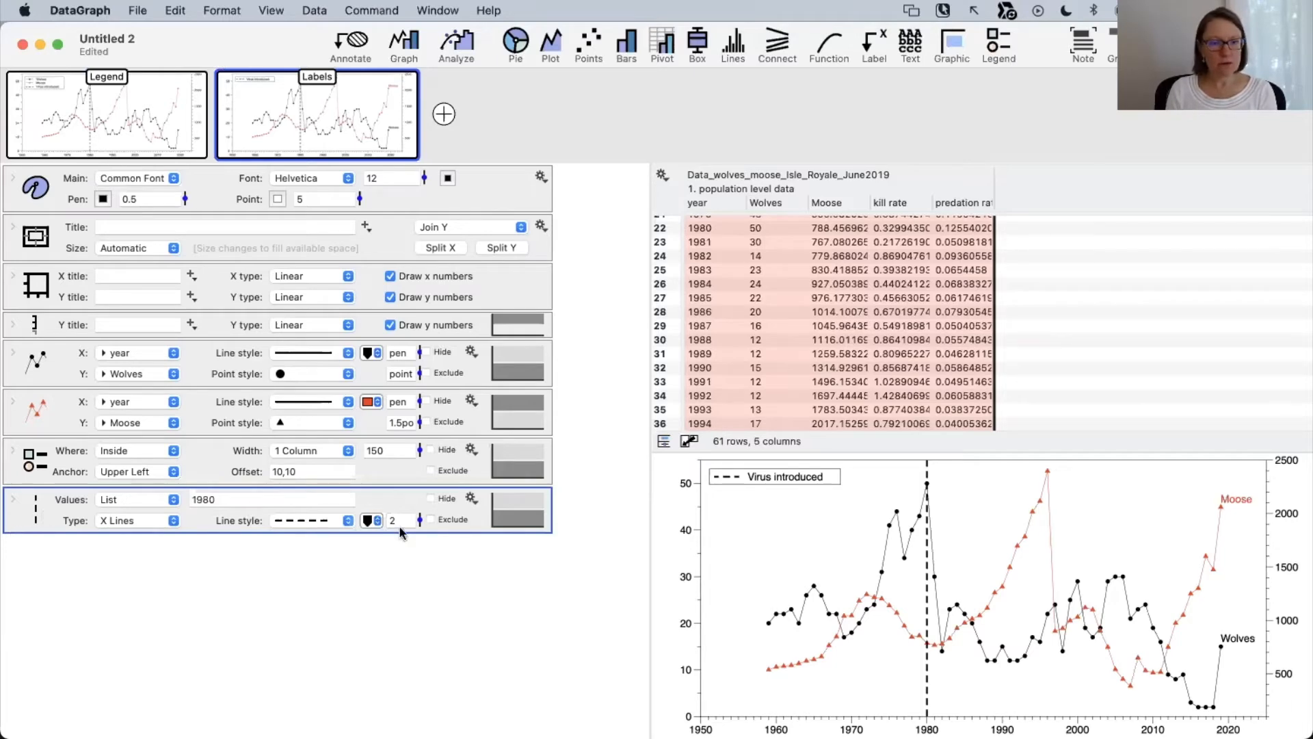
left_click(13, 500)
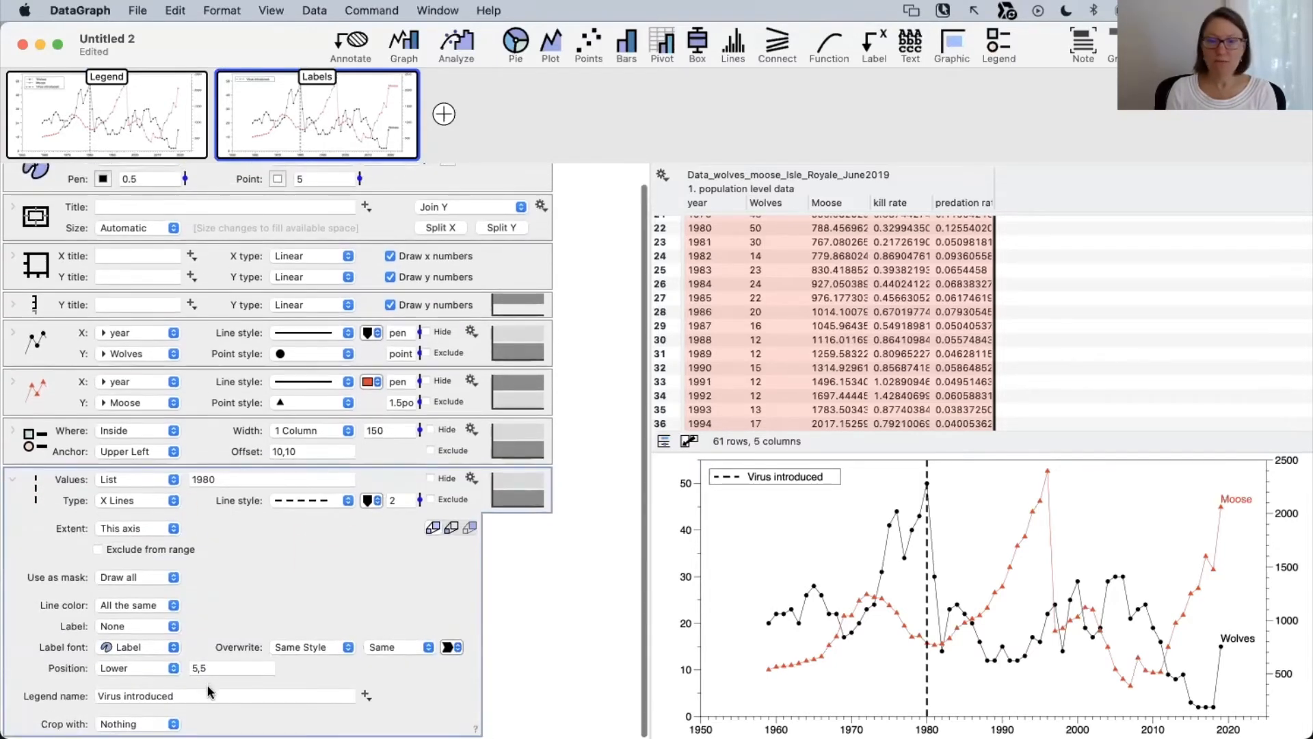
left_click(57, 441)
key("BackSpace")
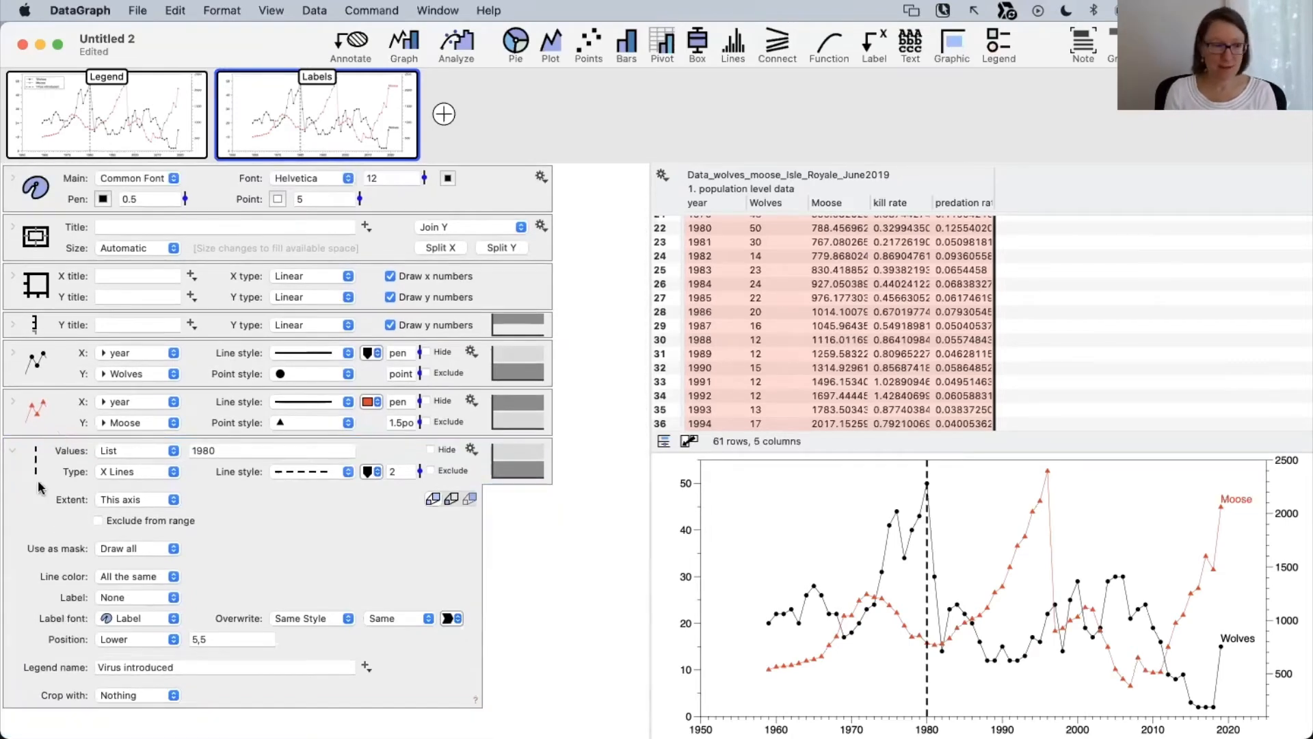
left_click(12, 450)
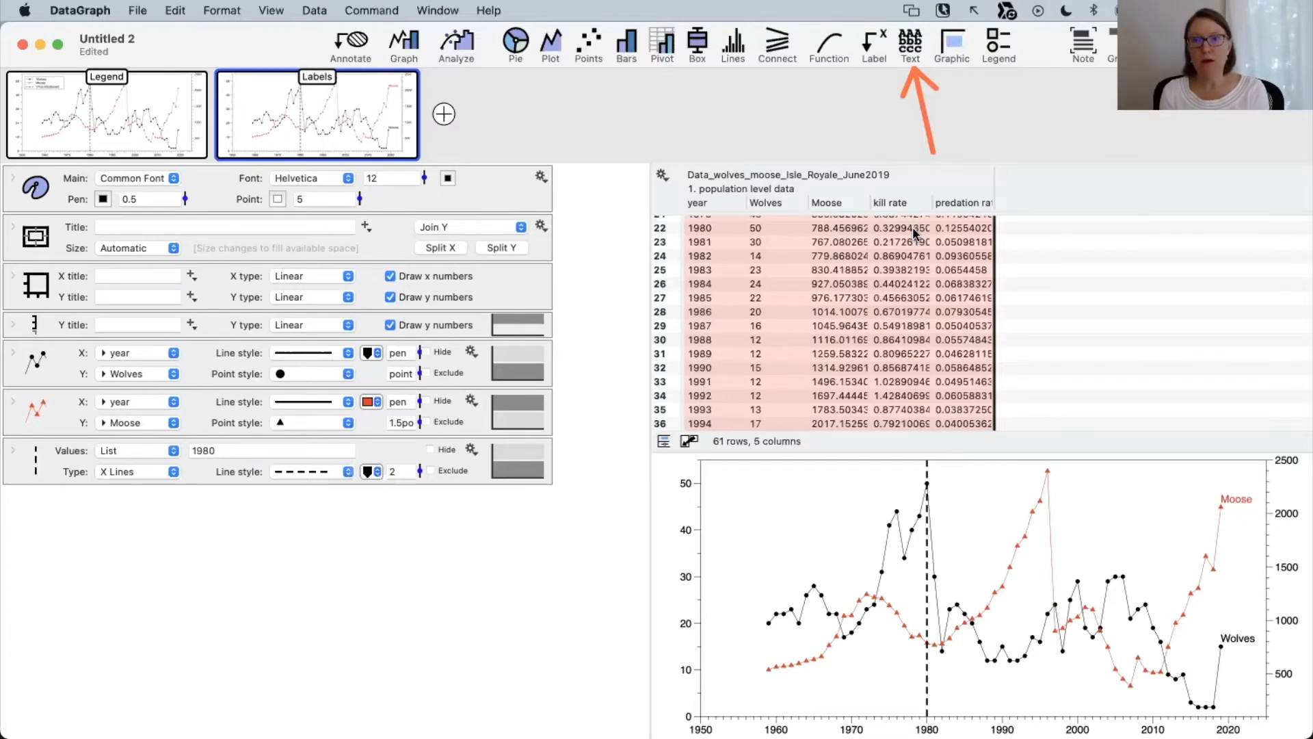
Add a Label command and place its horizontal arrow before the 1980 line, pointing towards it, at about 1968, 48 with offset -53,0.
left_click(871, 49)
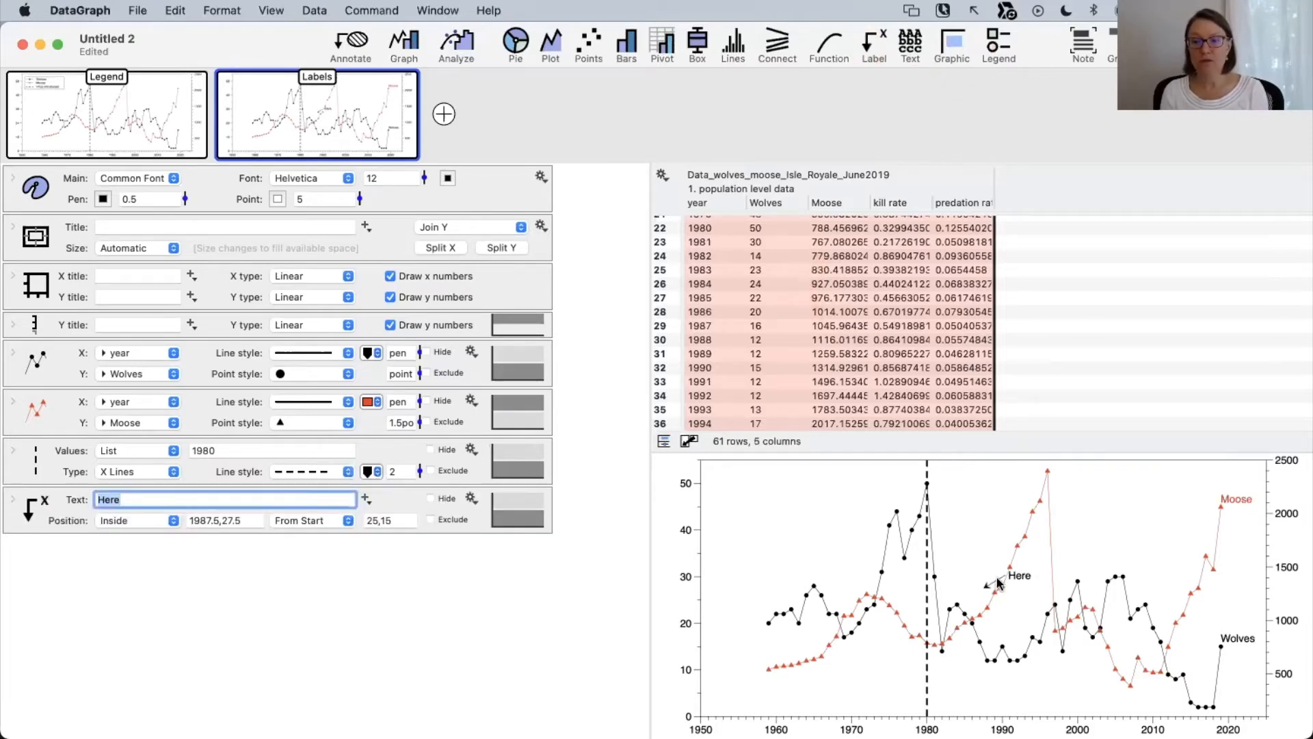
left_click_drag(1000, 585, 768, 490)
left_click(808, 526)
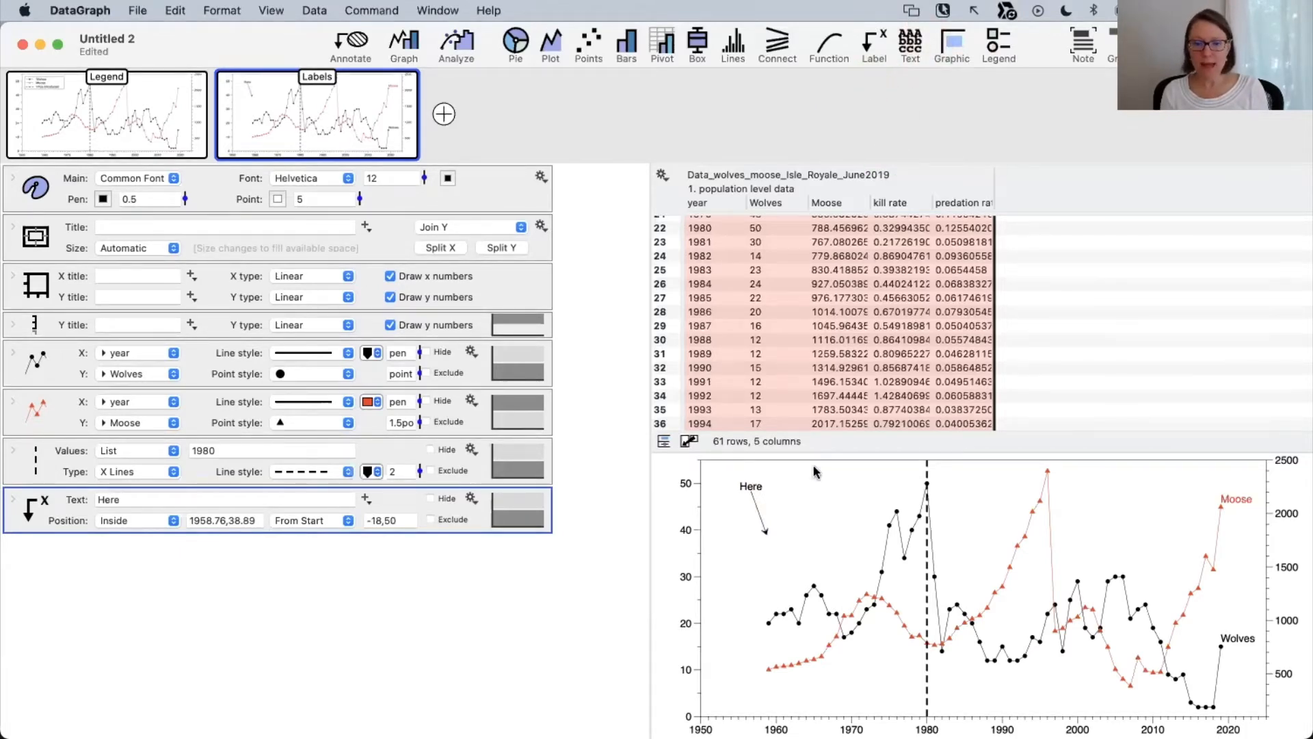
left_click(767, 521)
left_click_drag(768, 521, 816, 494)
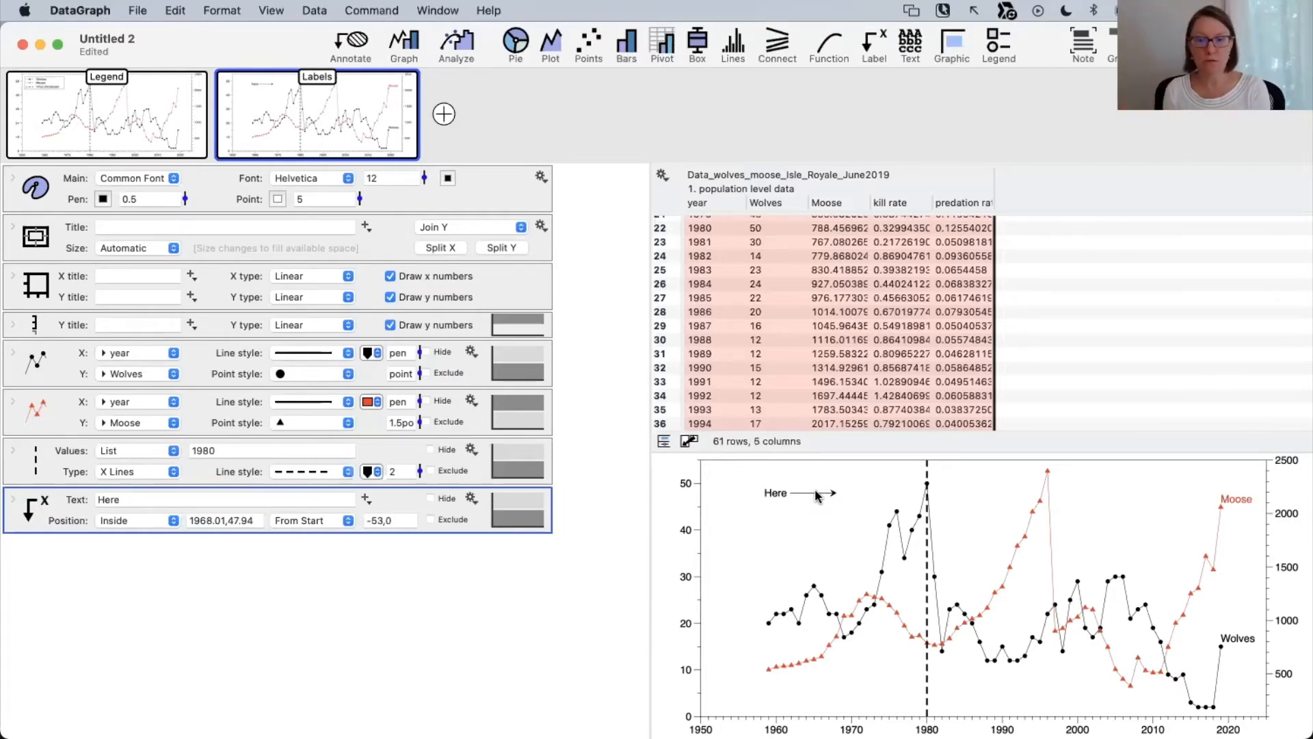
Move the "Here" label so its arrow tip meets the 1980 line at 1980,7.83 with offset -62,0, and open its text.
left_click_drag(776, 493, 865, 680)
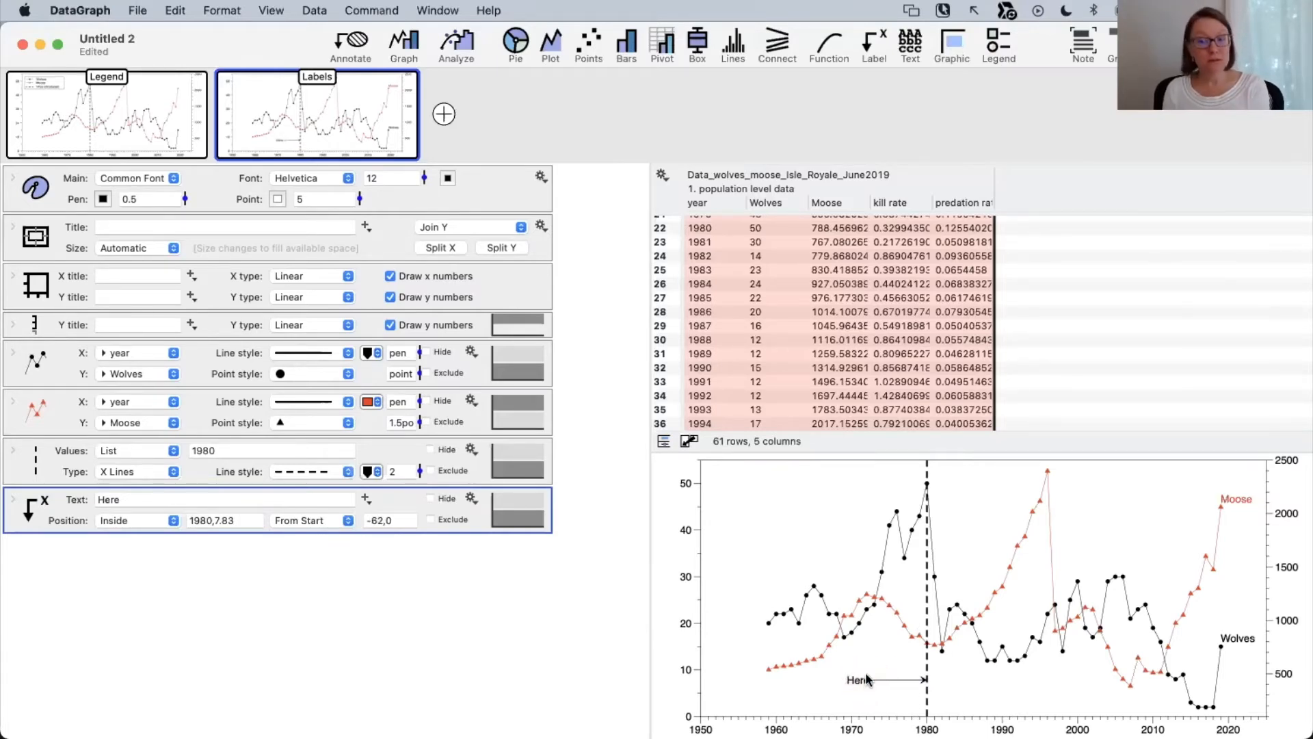
double_click(860, 680)
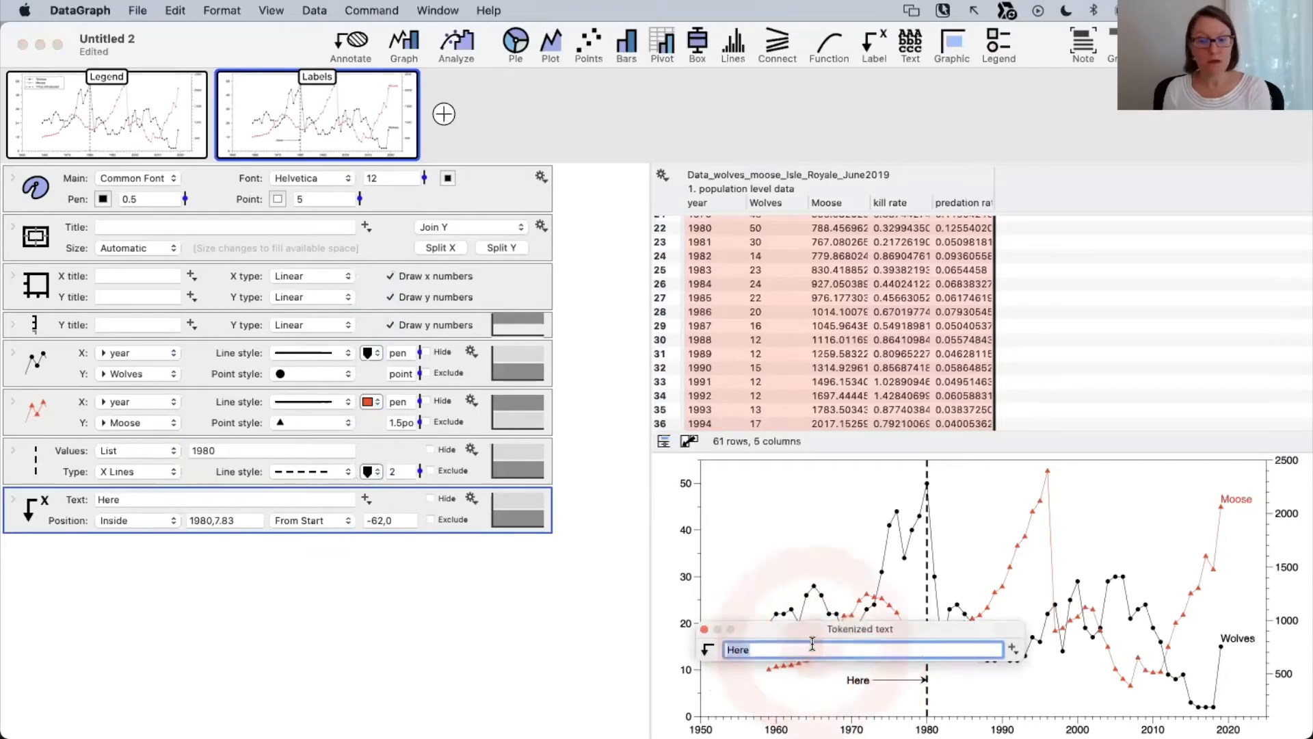
left_click(652, 641)
left_click_drag(651, 639, 755, 663)
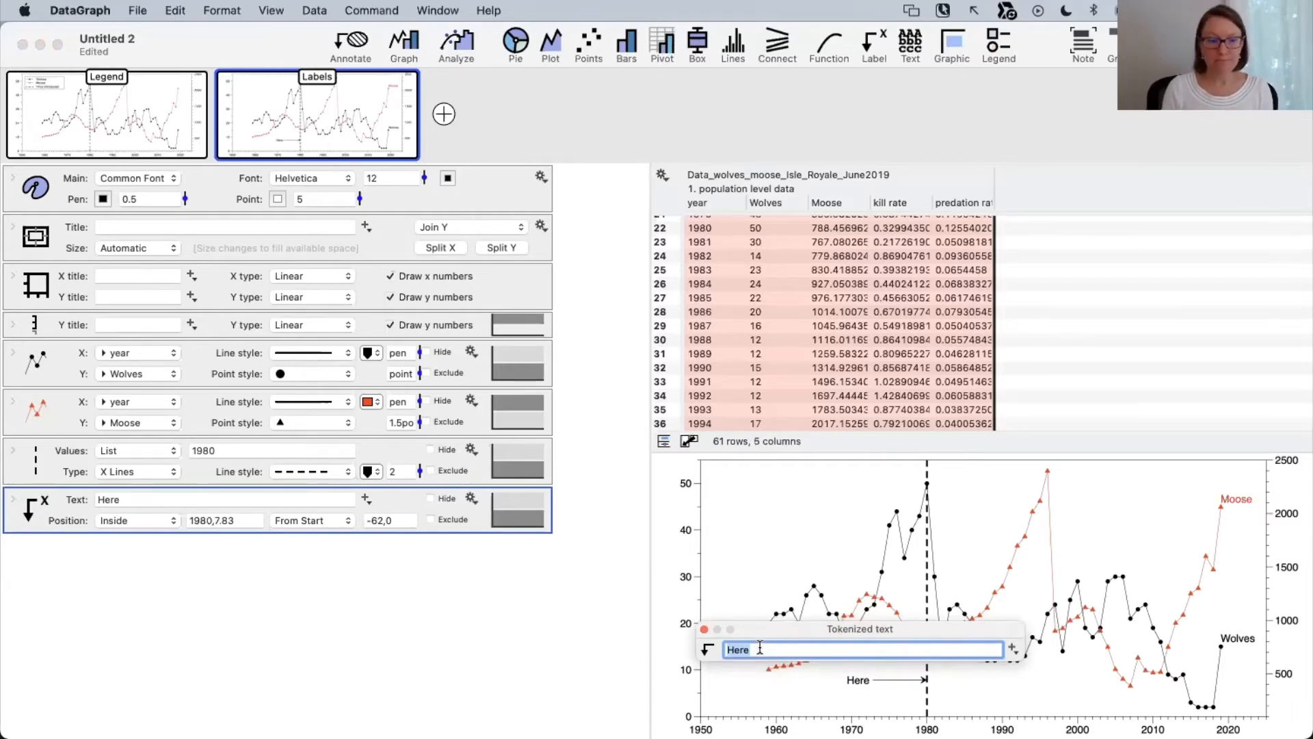
left_click(444, 649)
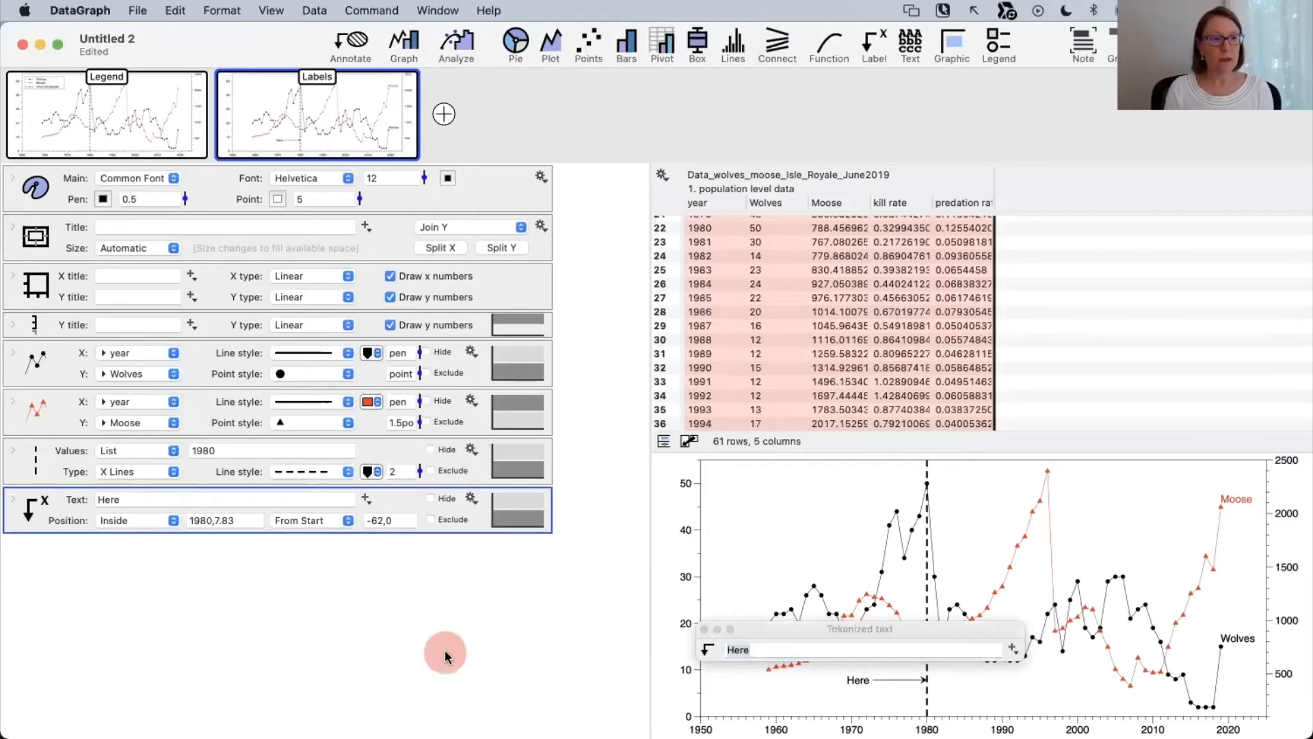
Copy the "Virus introduced" text from the 1980 line's legend entry in the Legend graph.
left_click(116, 96)
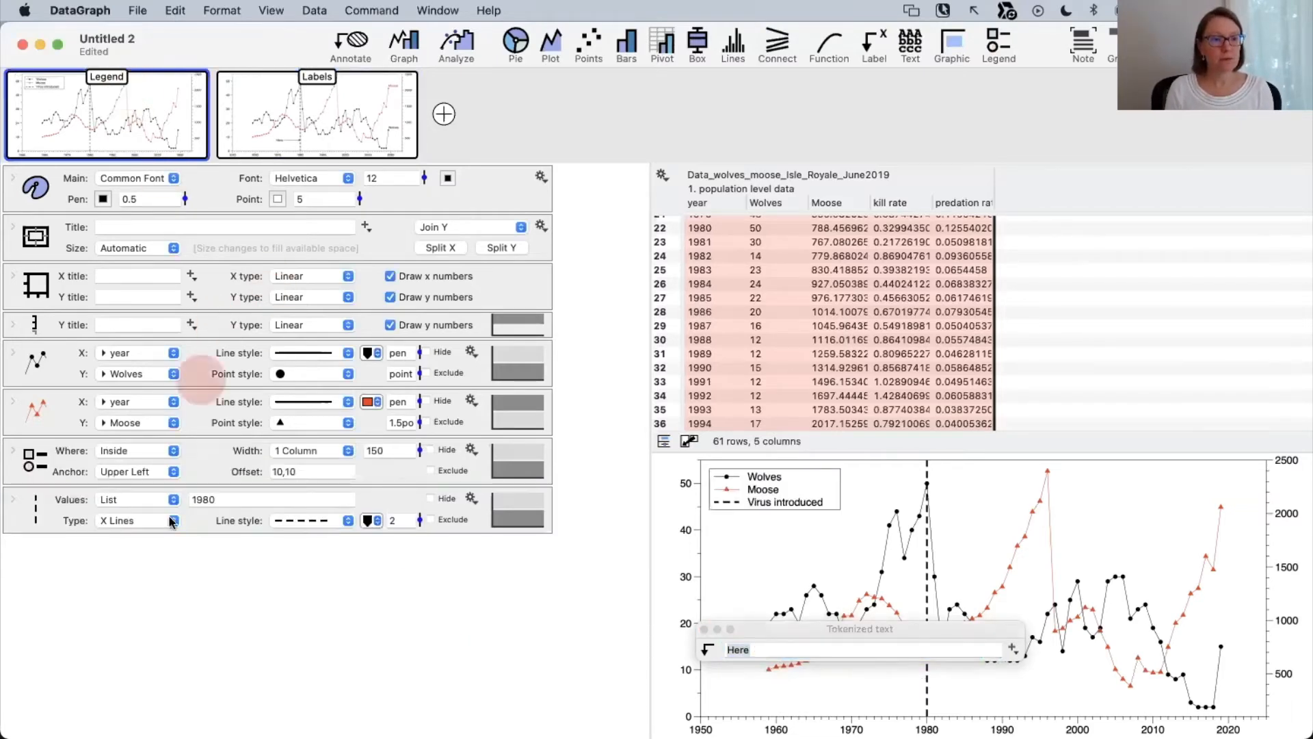
left_click(779, 504)
key("super+c")
left_click(716, 472)
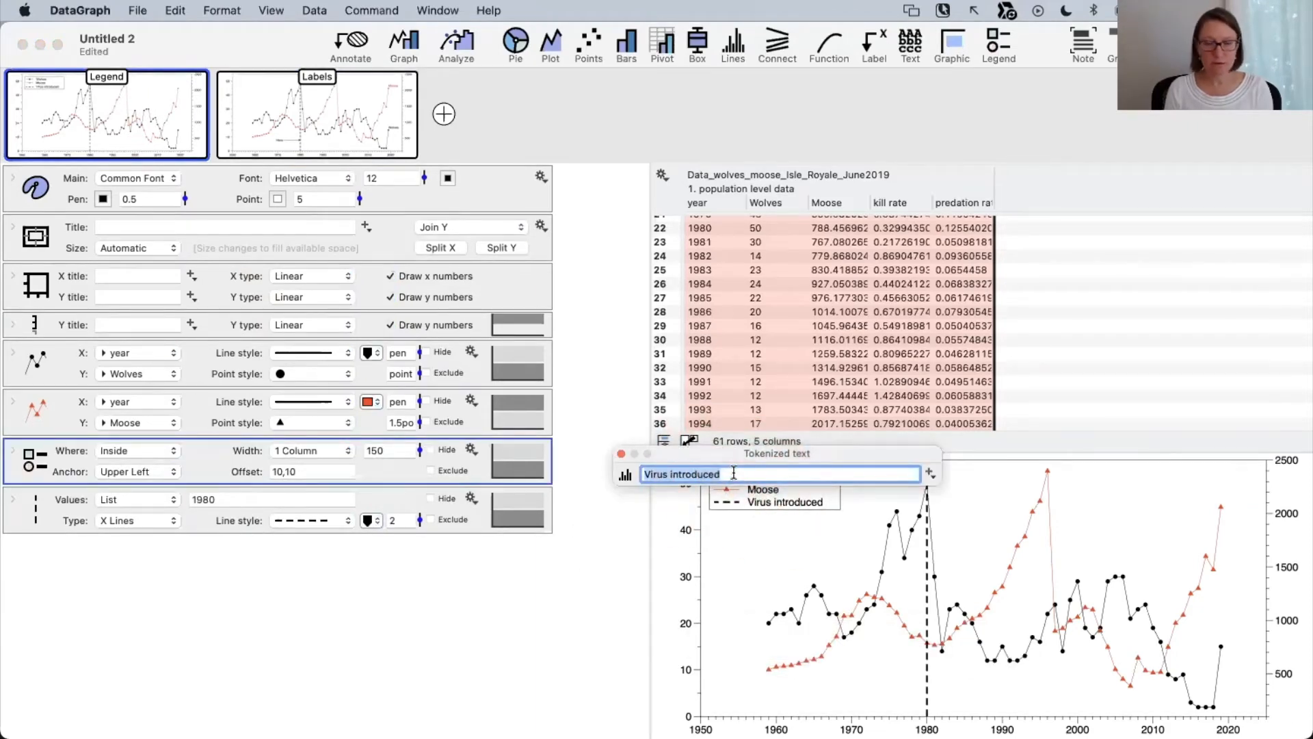
left_click(471, 223)
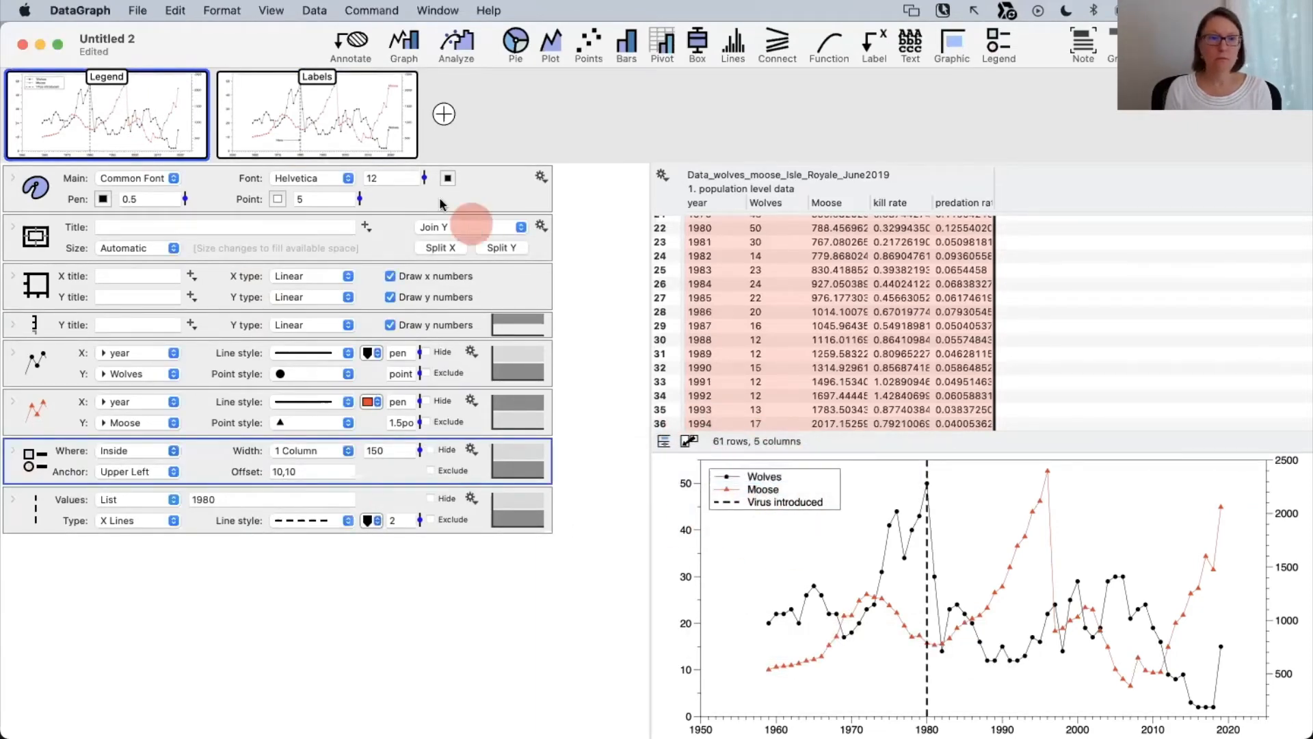
In the Labels graph, replace the arrow label's text with the copied "Virus introduced" and close the text editor.
left_click(347, 99)
left_click(859, 679)
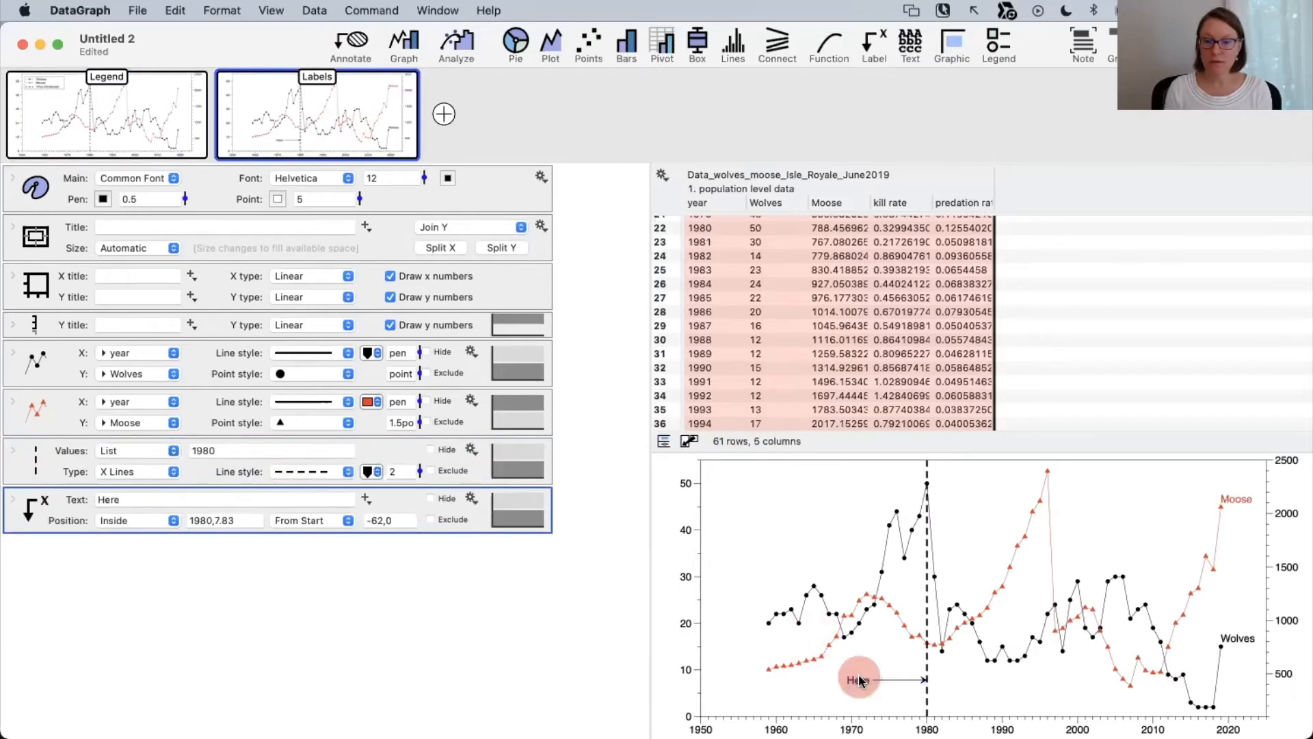
double_click(859, 680)
key("super+v")
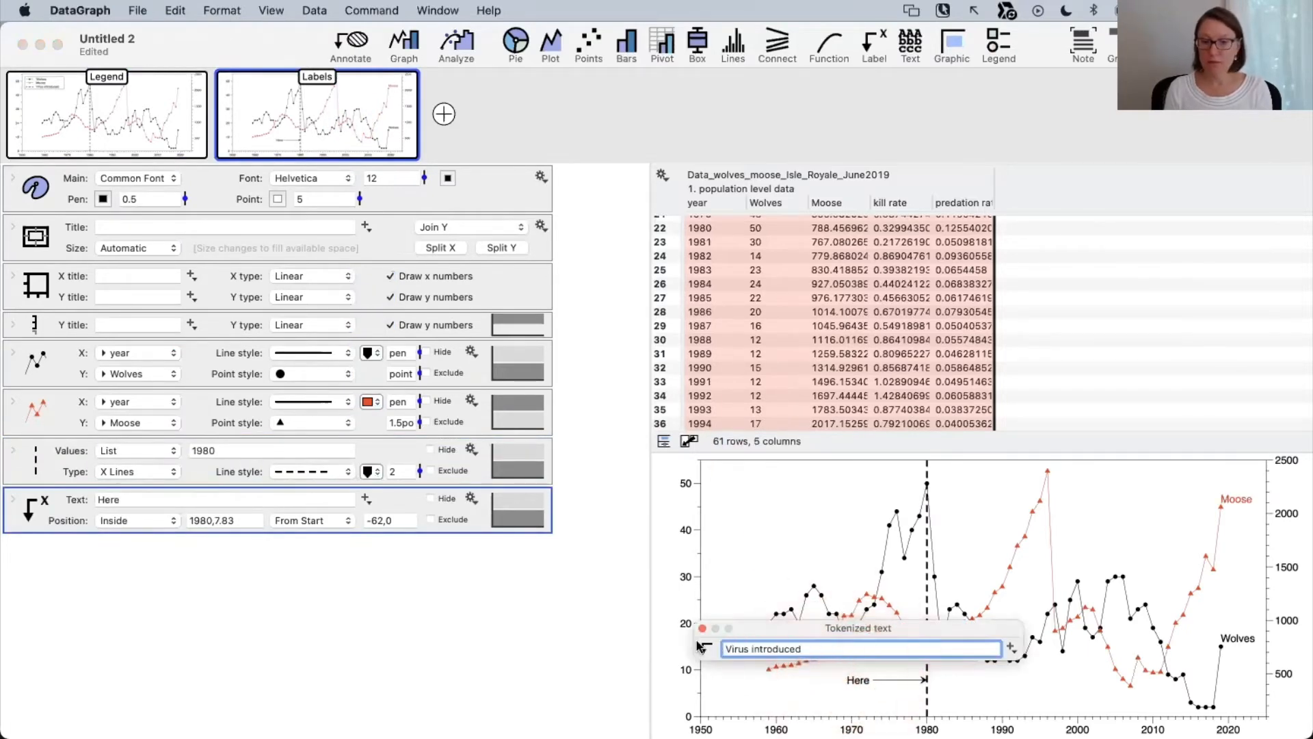
key("Return")
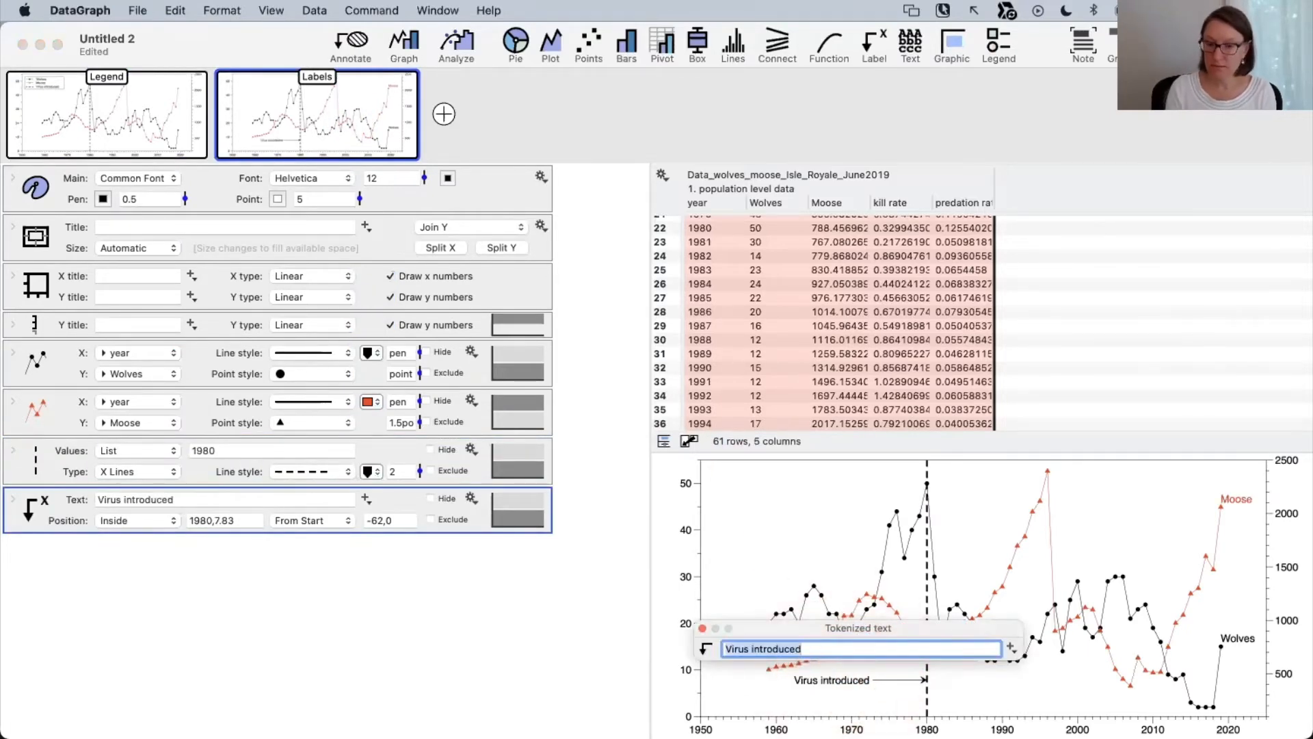
left_click(704, 628)
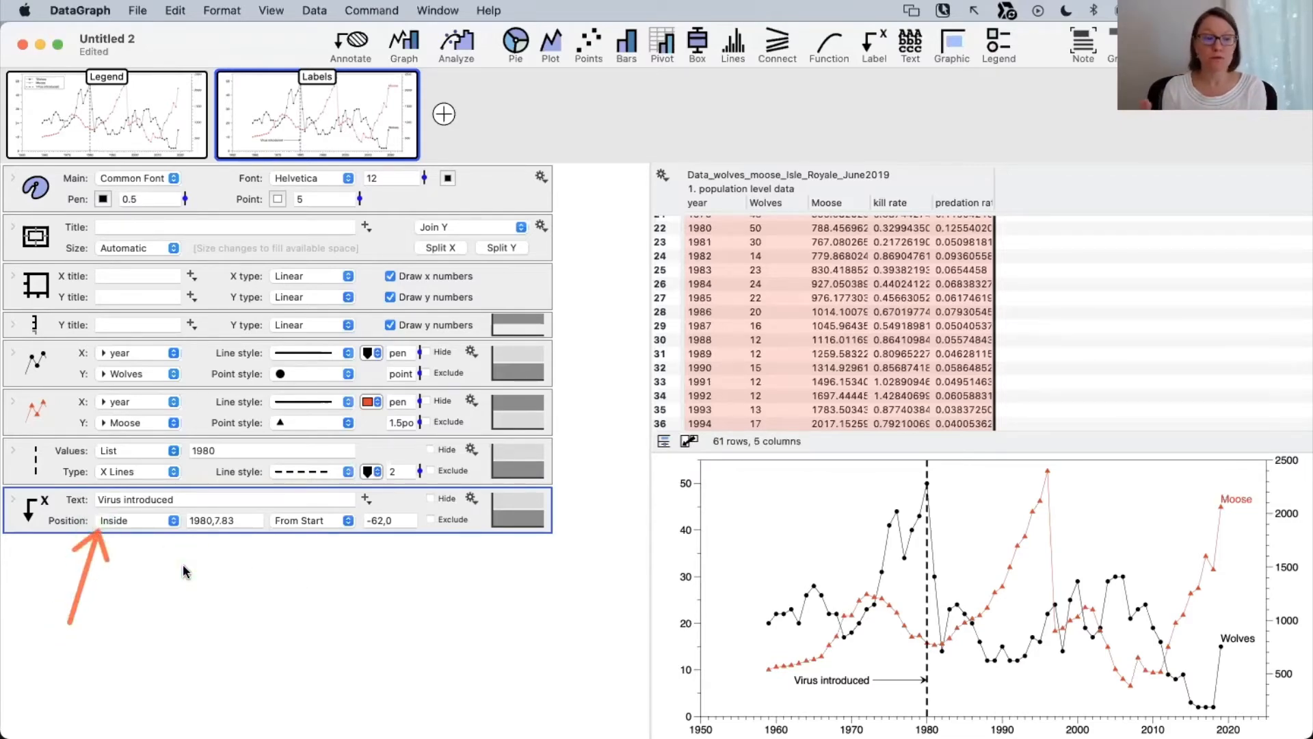
Try the X axis position for the "Virus introduced" label, and set its position to Above.
left_click(147, 520)
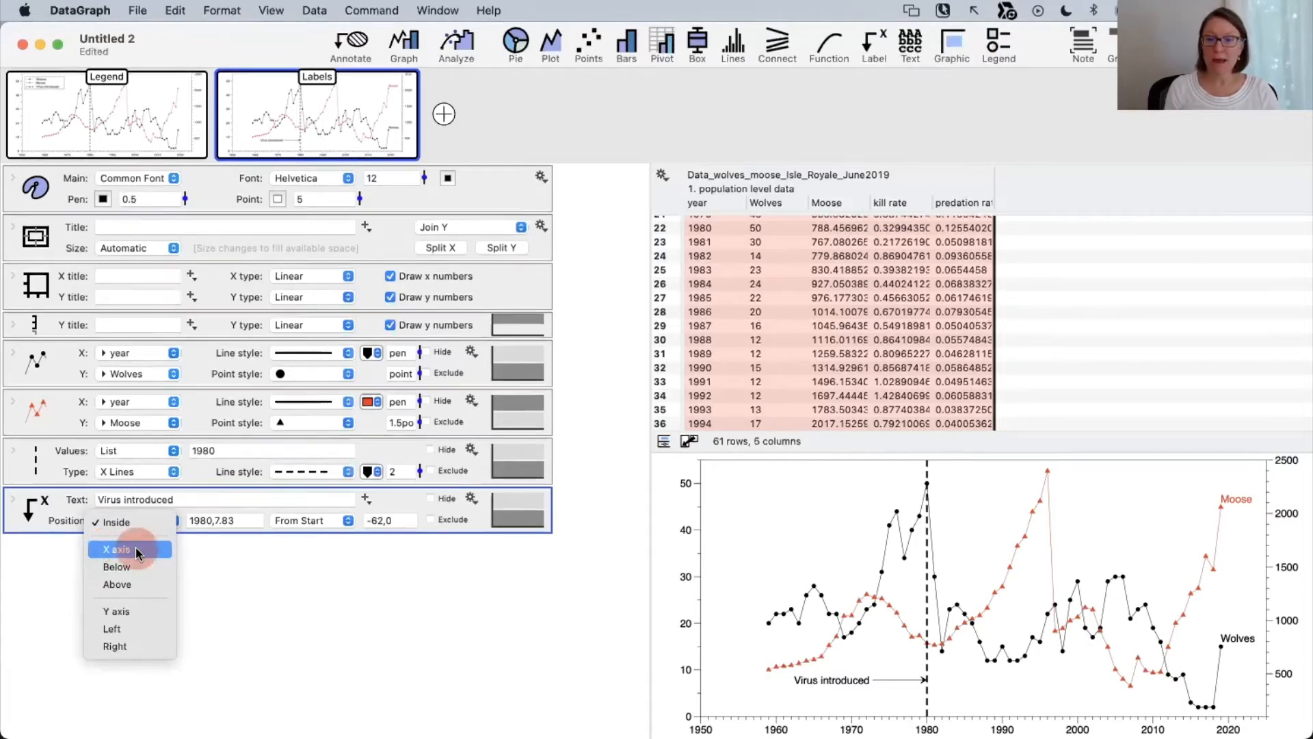
left_click(136, 551)
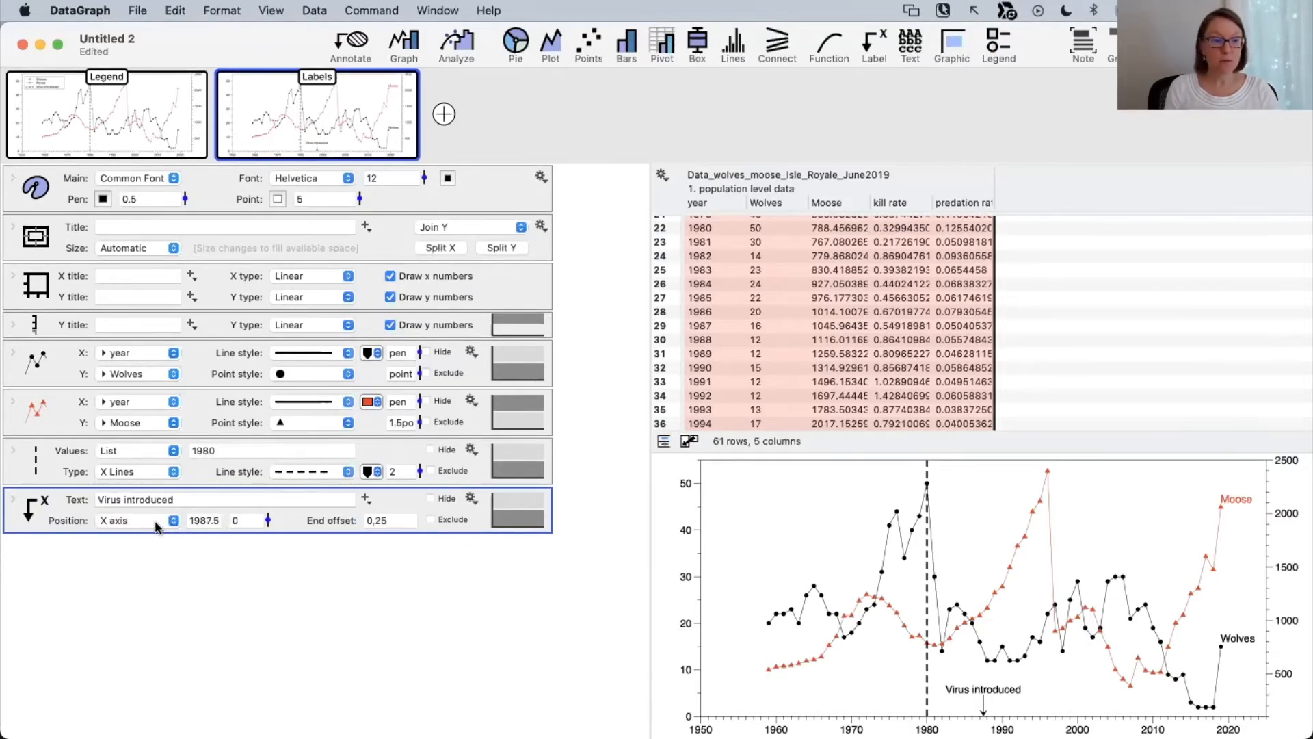
left_click(149, 520)
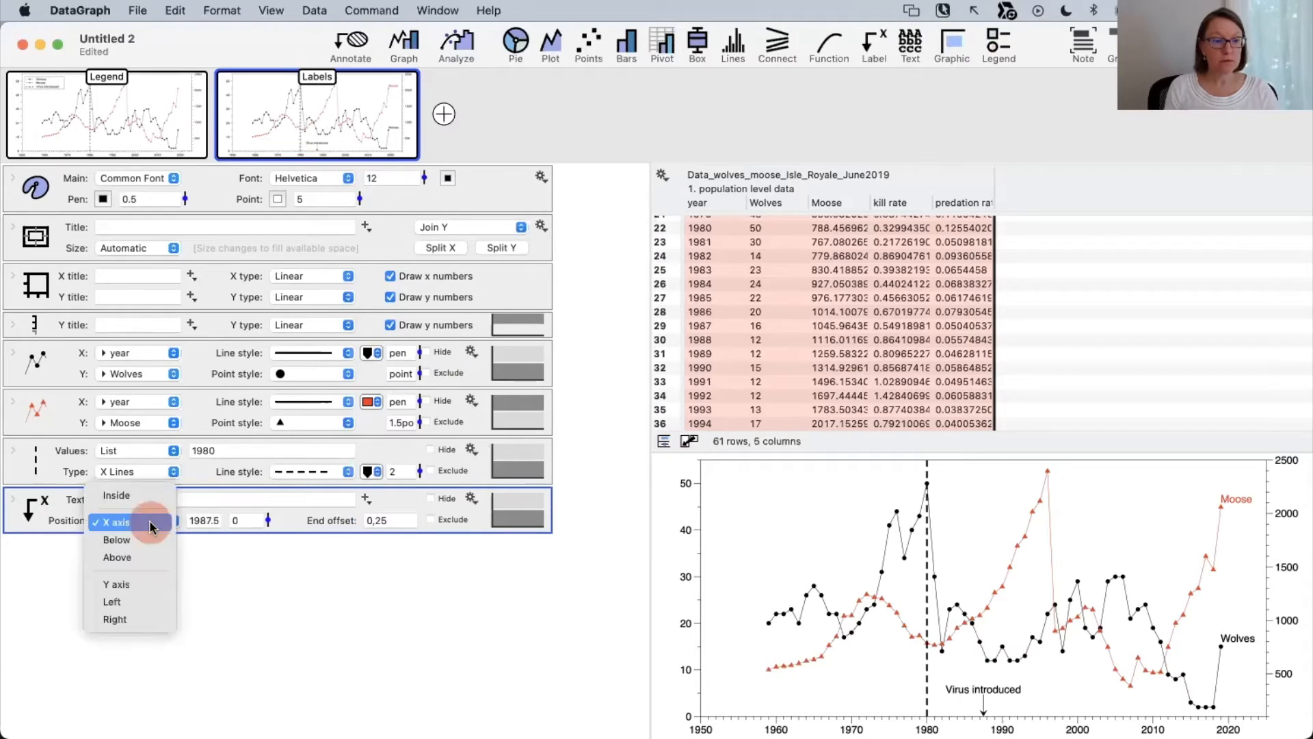
left_click(140, 558)
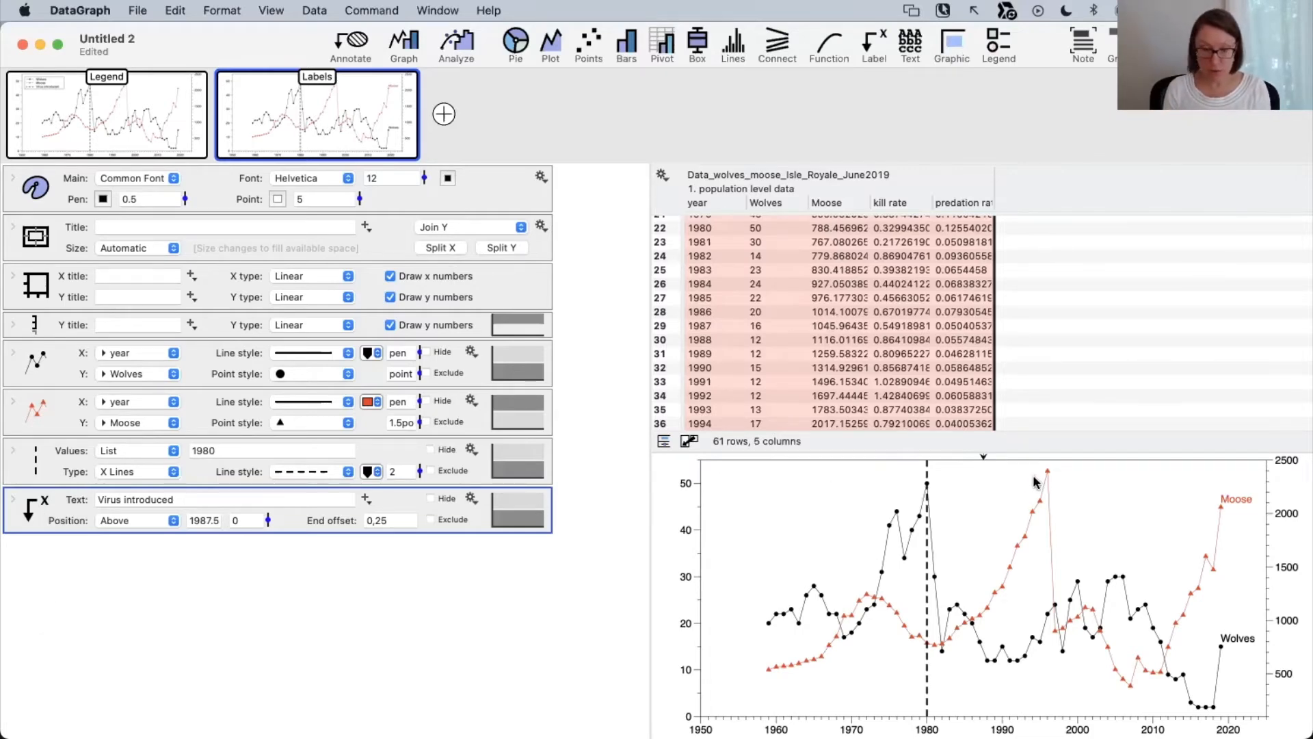
mouse_move(1152, 470)
left_mouse_down()
mouse_move(977, 462)
mouse_move(987, 459)
left_mouse_up()
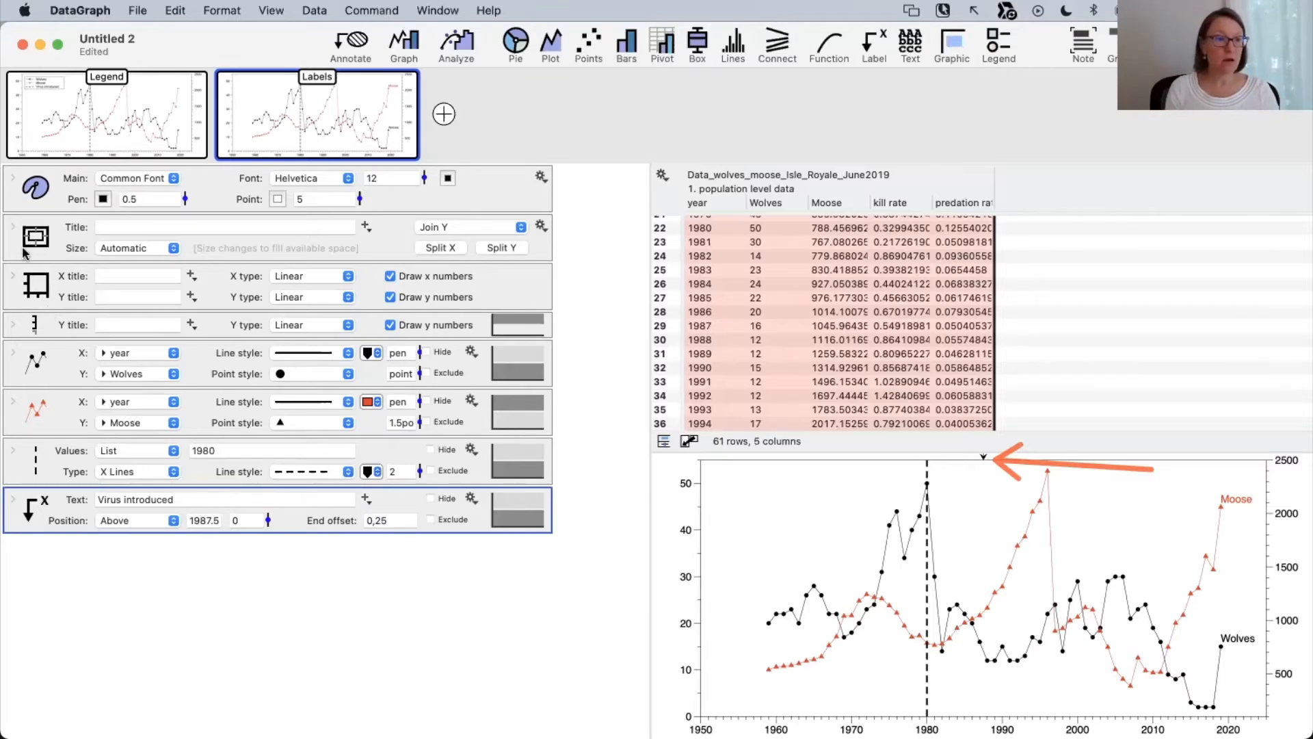
Expand the Labels graph's layout settings and set the margin above to 50.
left_click(15, 228)
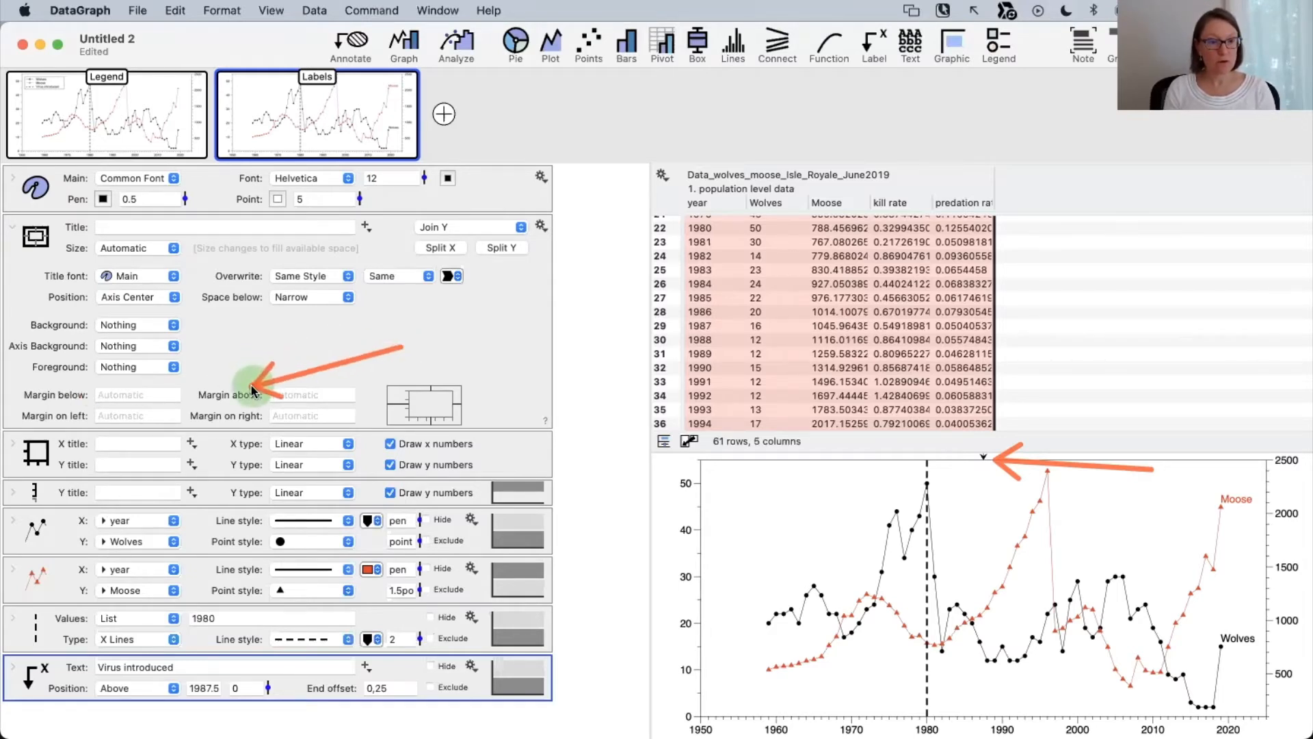
left_click(327, 395)
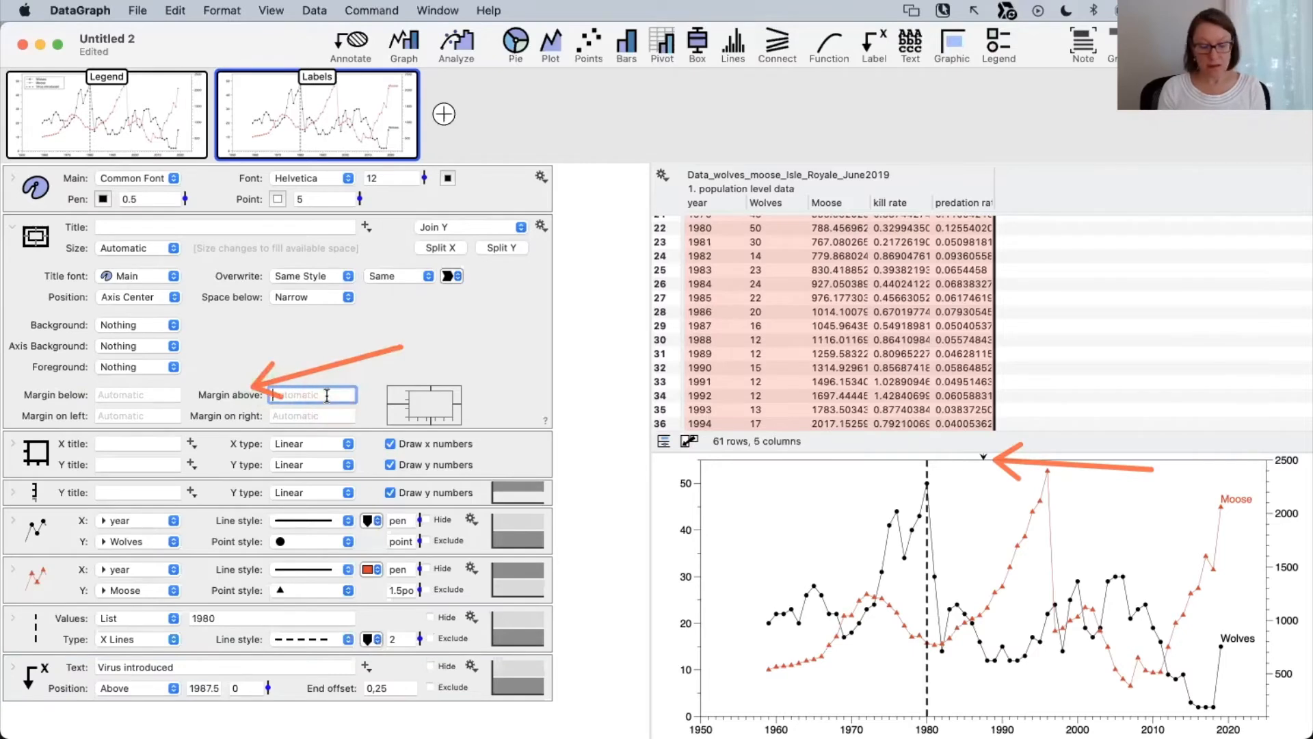
type("50")
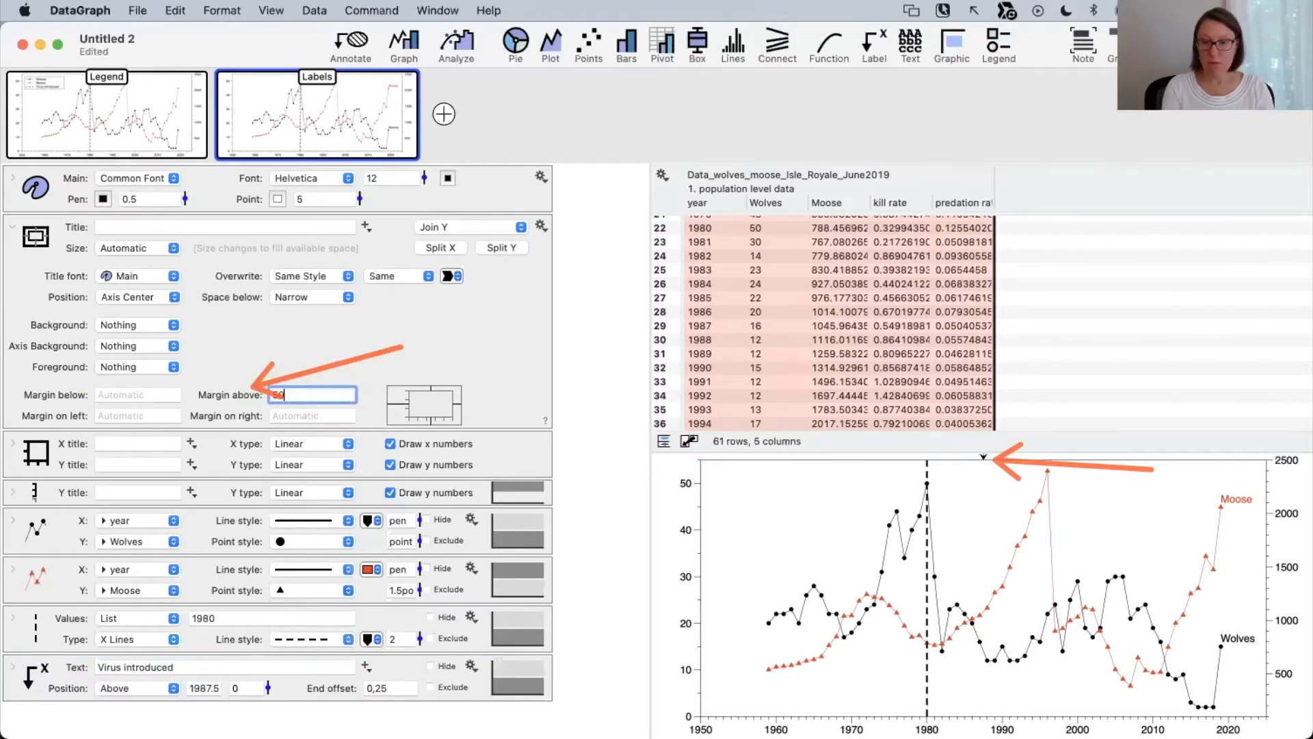
key("Return")
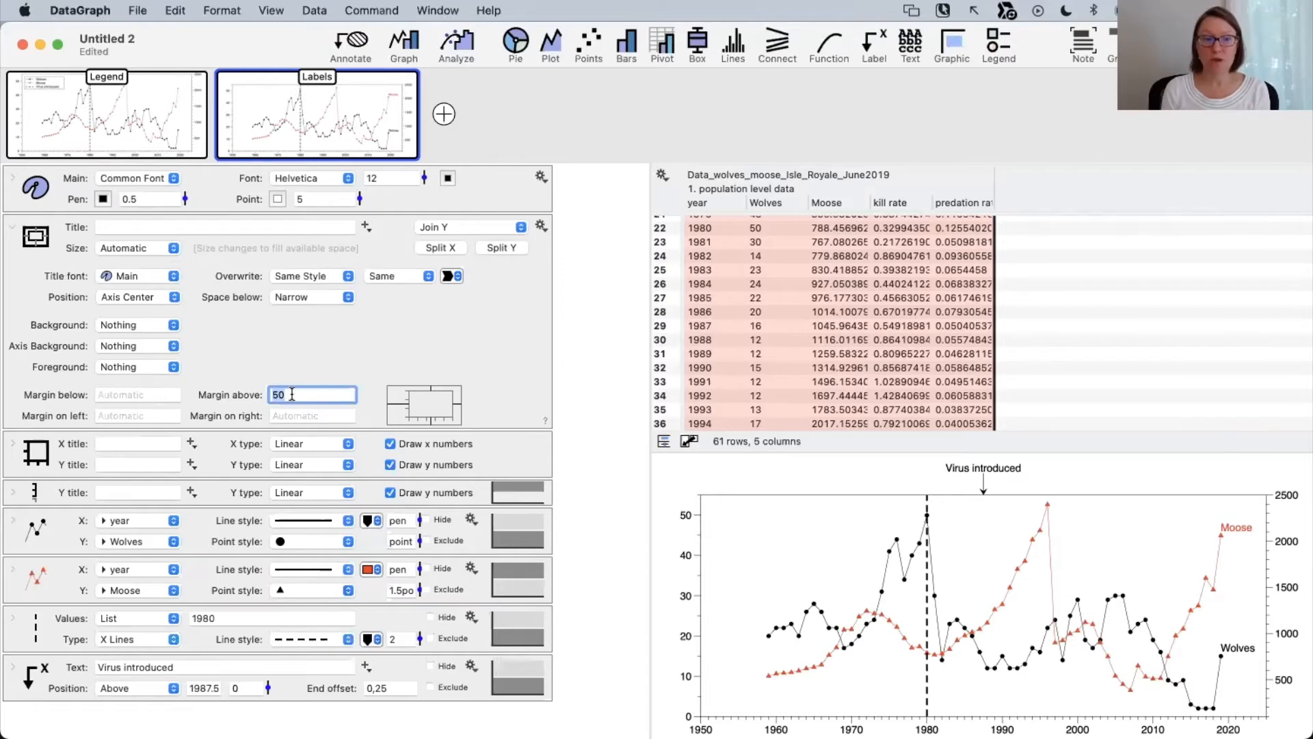
Try a margin above the graph of 1cm, and set it to 2cm.
left_click_drag(291, 395, 229, 395)
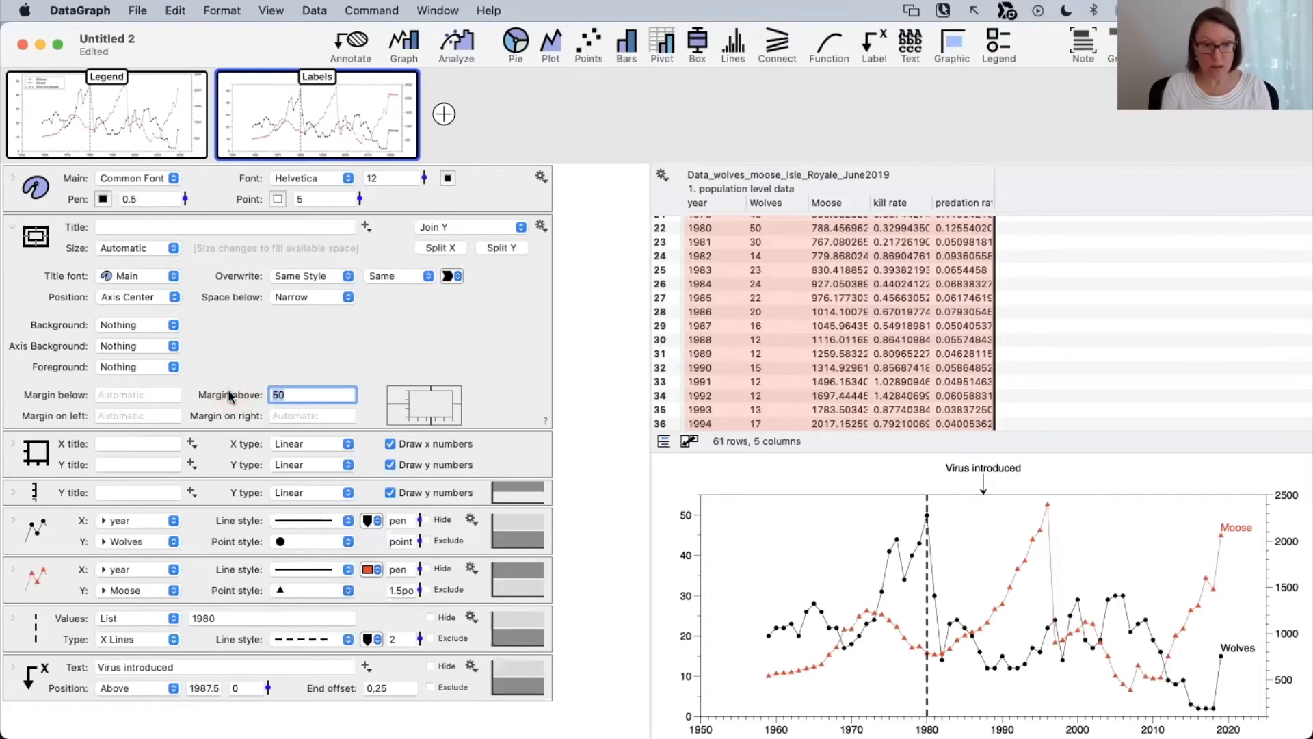
type("1")
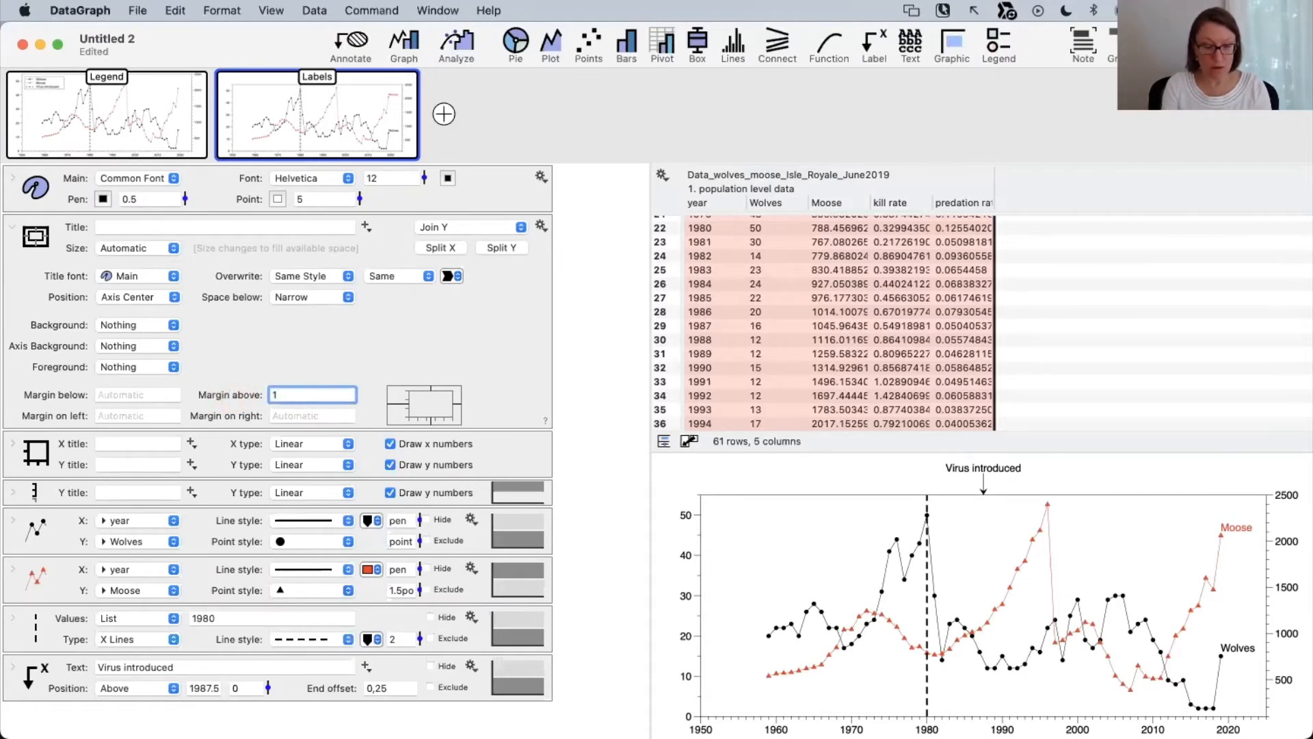
type("cm")
key("Return")
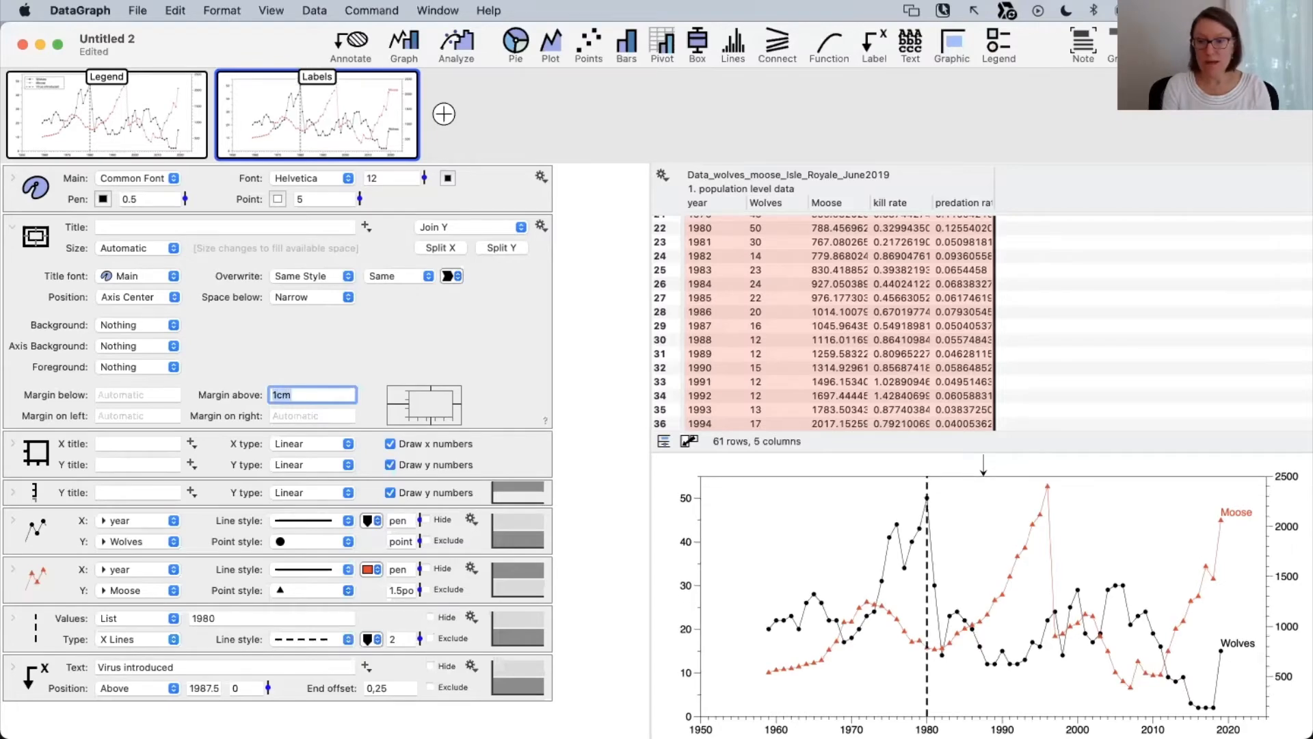
type("2cm")
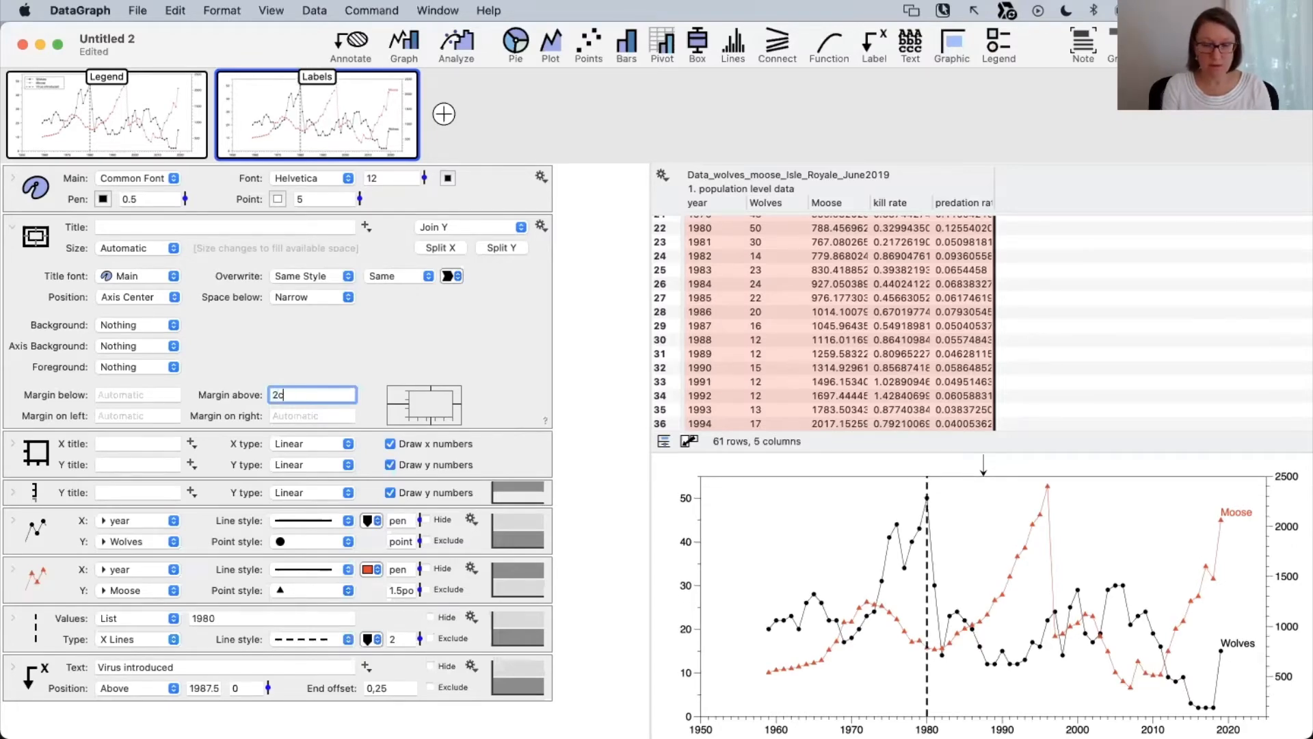
key("Return")
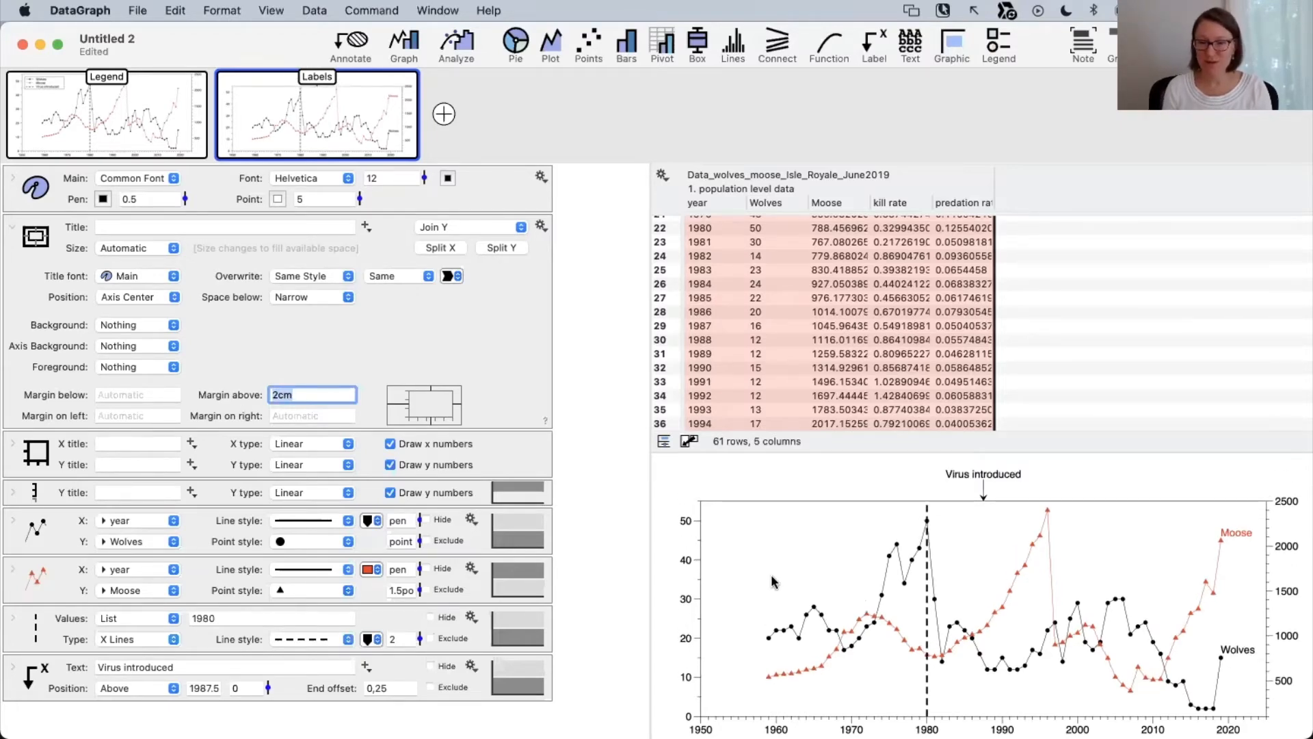
left_click(297, 397)
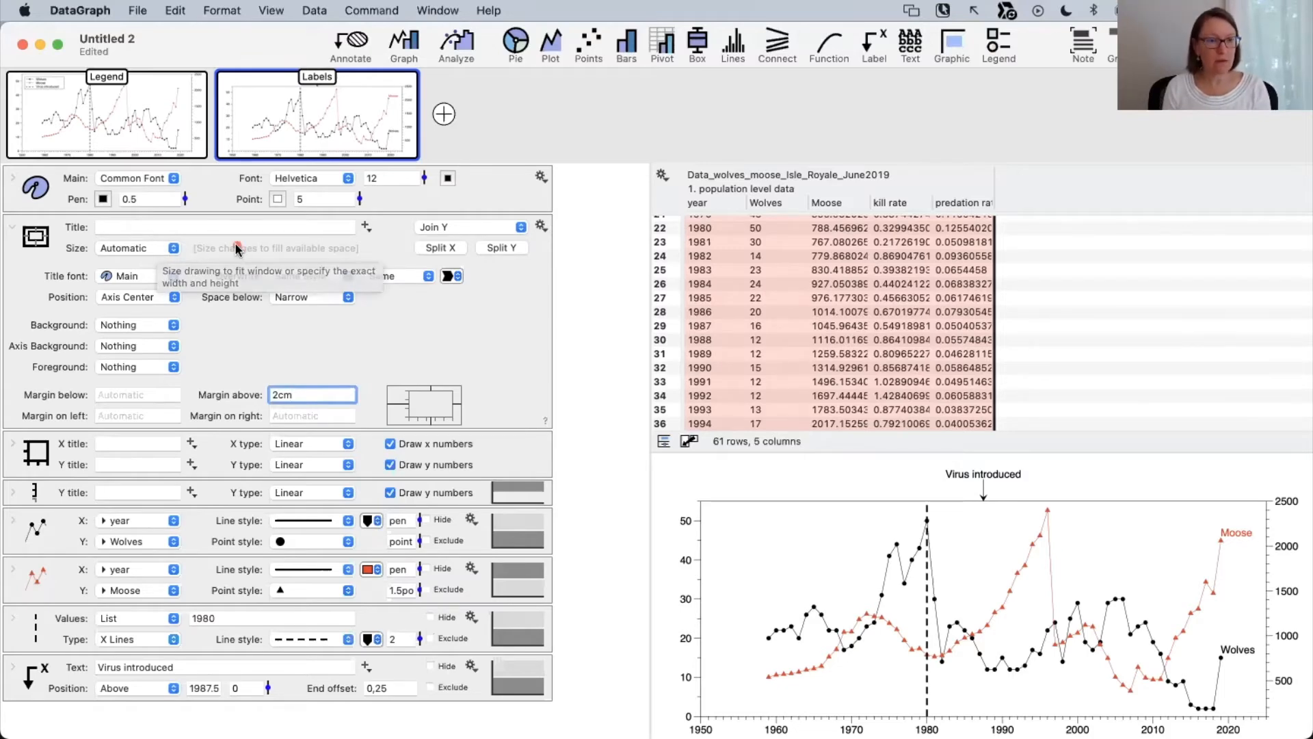
Switch the Labels graph's size from Automatic to Specified and set its width to 6in.
left_click(148, 244)
left_click(141, 264)
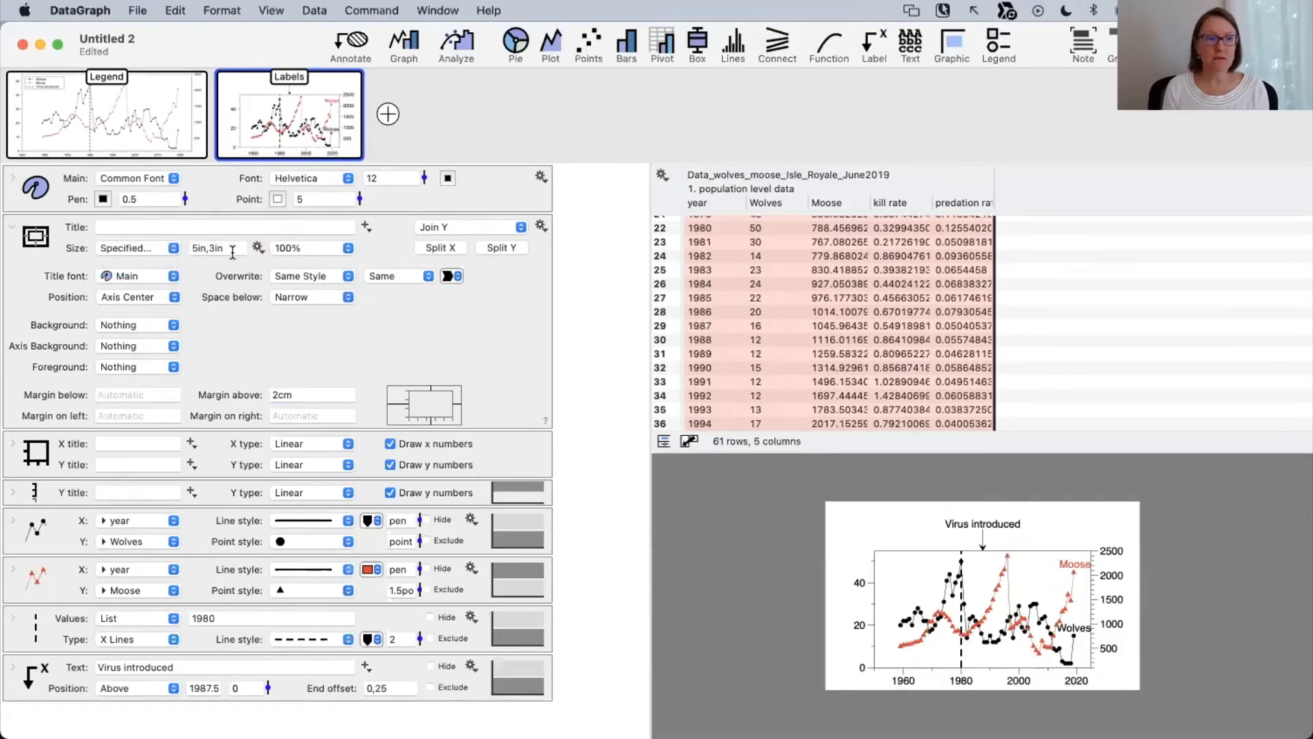
left_click(233, 253)
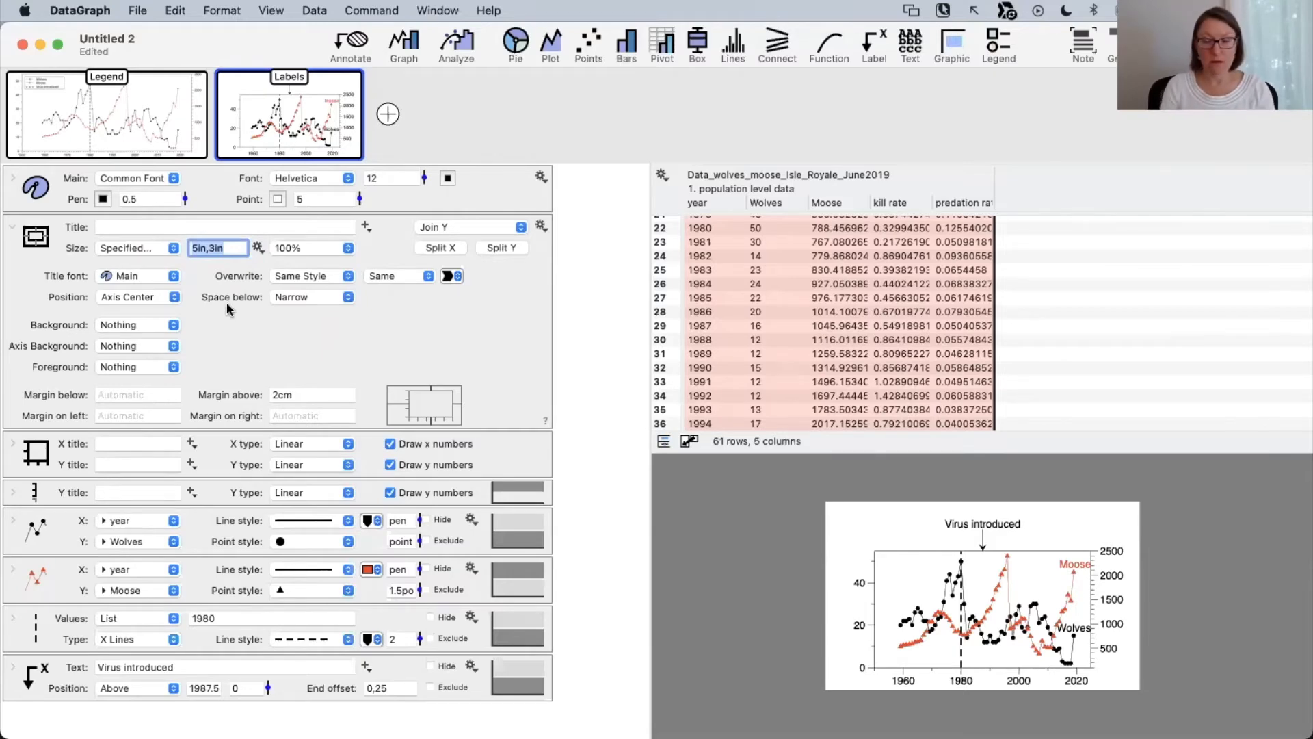
left_click(203, 252)
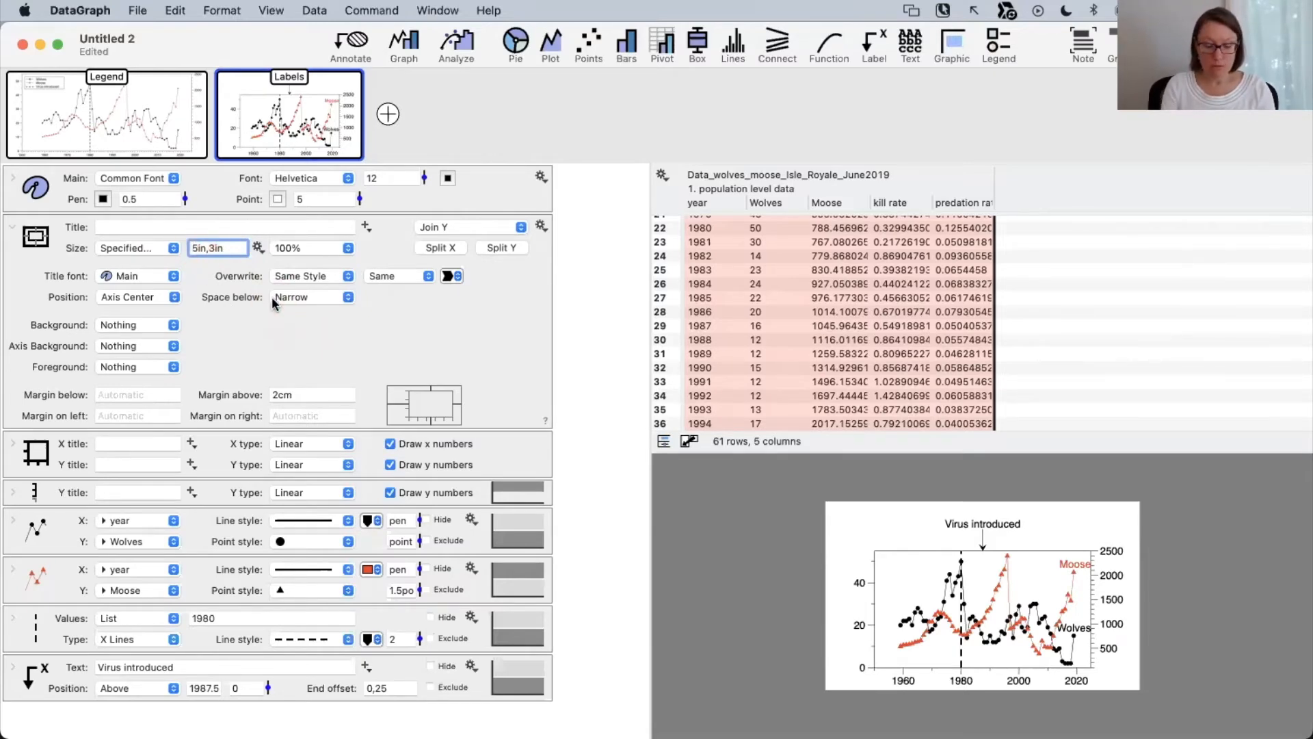
key("BackSpace")
type("6")
key("Return")
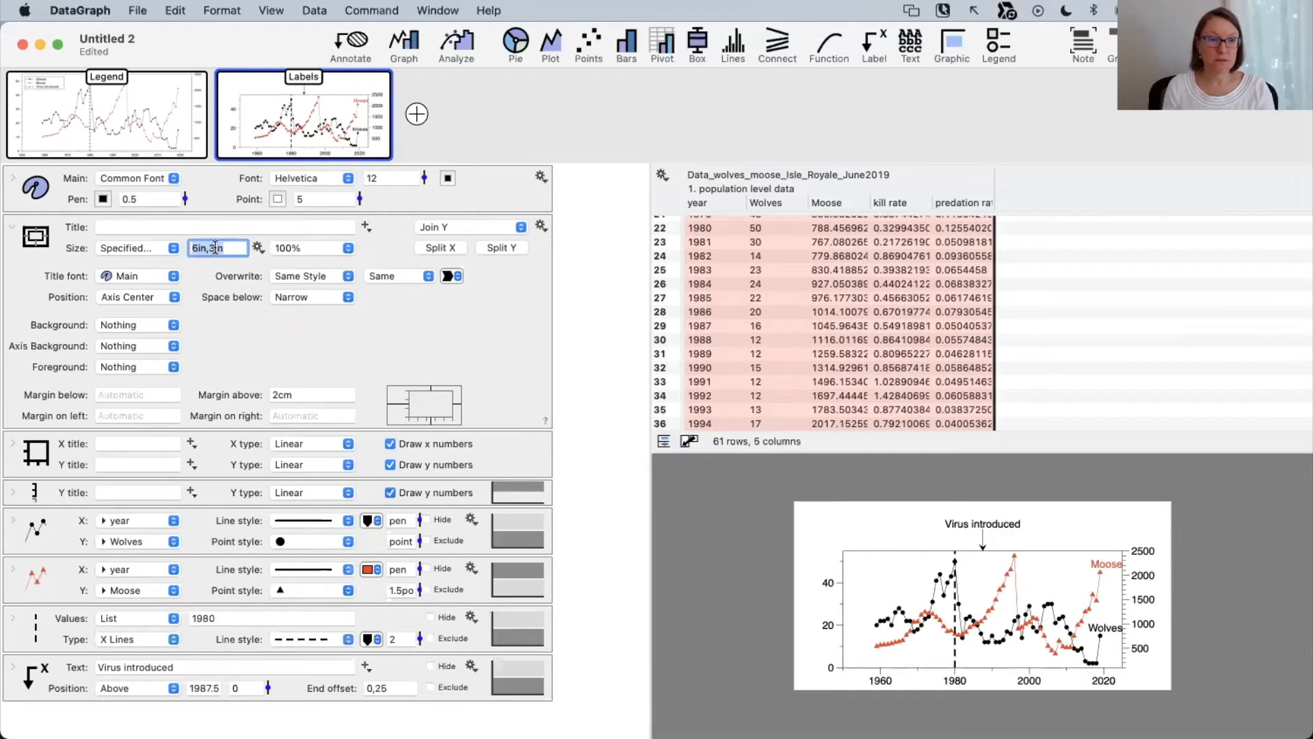
Set the Labels graph's height to 4in and its width to 8in.
left_click(215, 247)
key("BackSpace")
type("4")
key("Return")
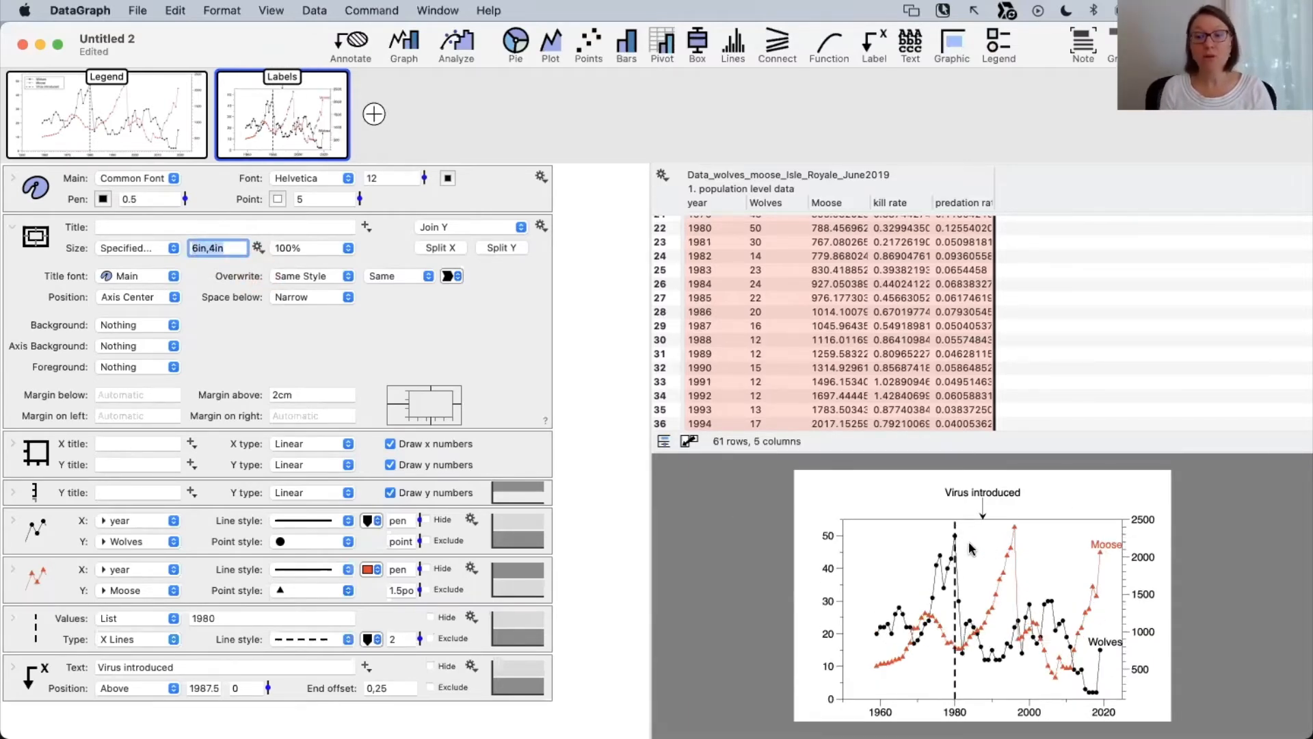
left_click(197, 248)
key("BackSpace")
type("8")
key("Return")
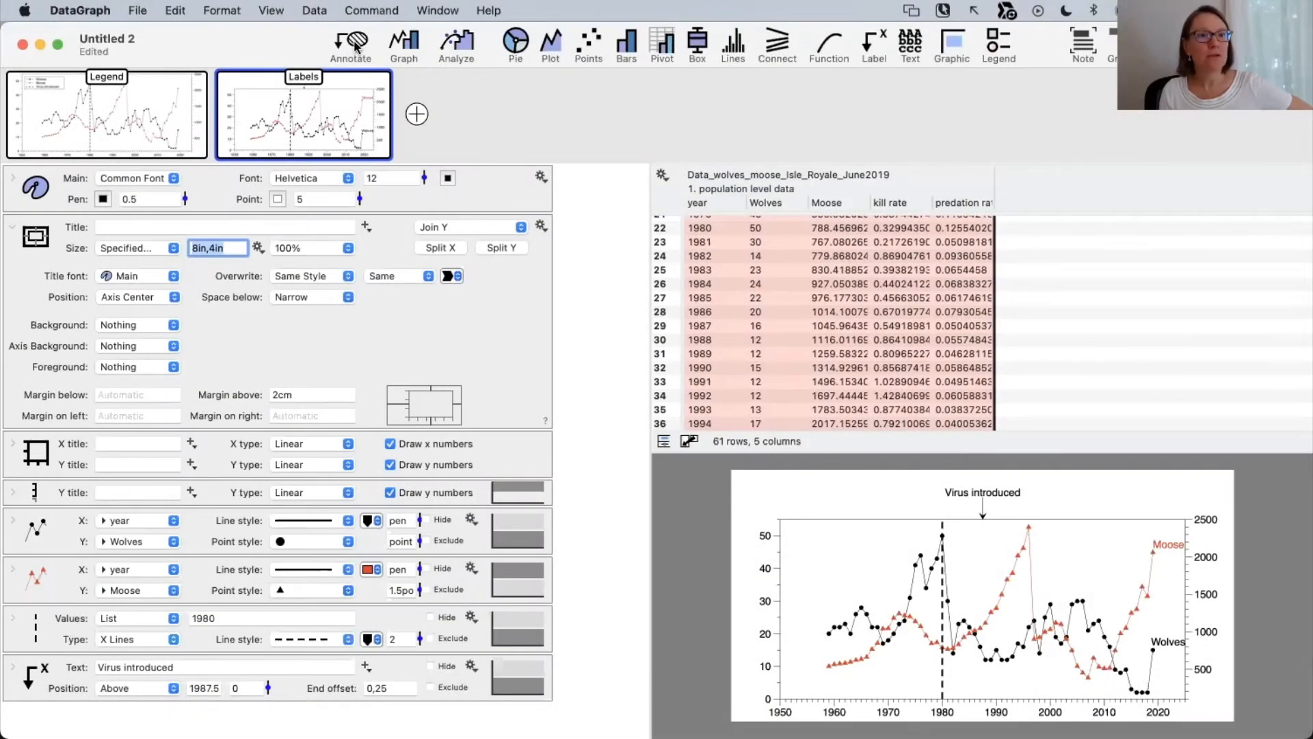
Look over the available annotation commands, and duplicate the Labels graph.
left_click(359, 42)
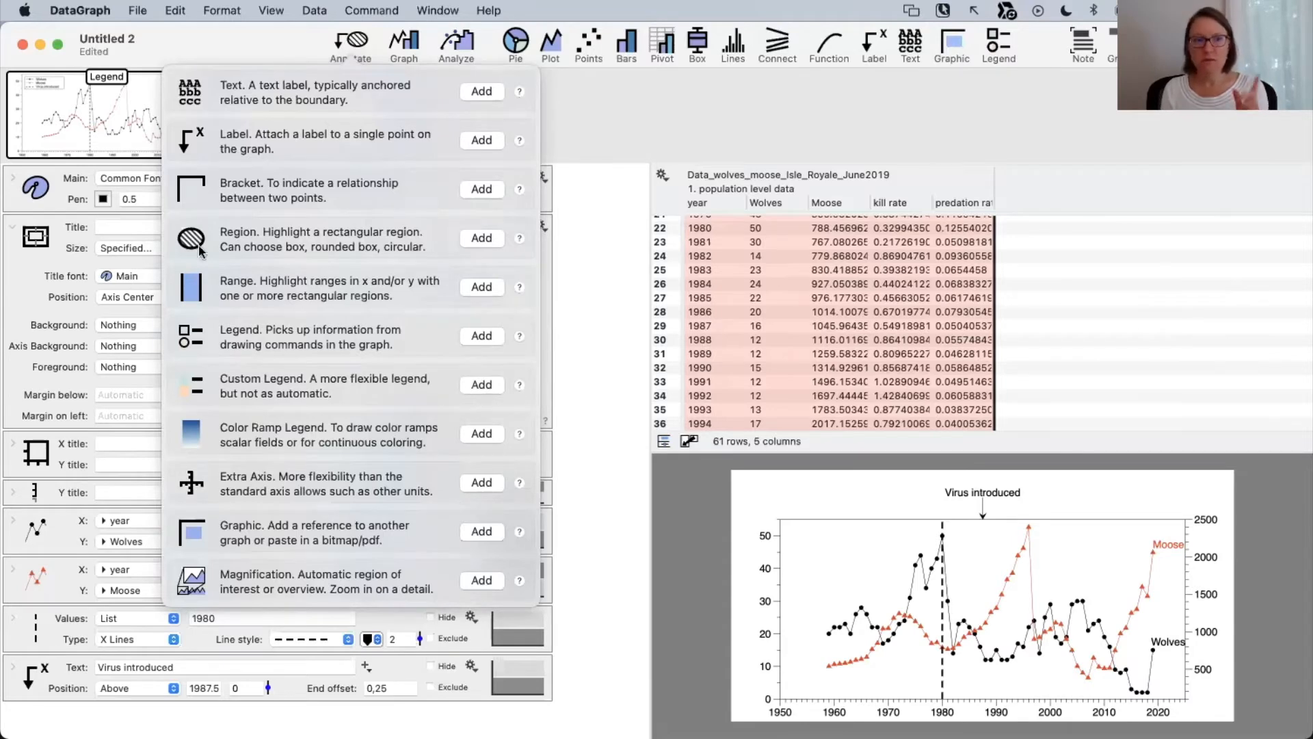
left_click(585, 262)
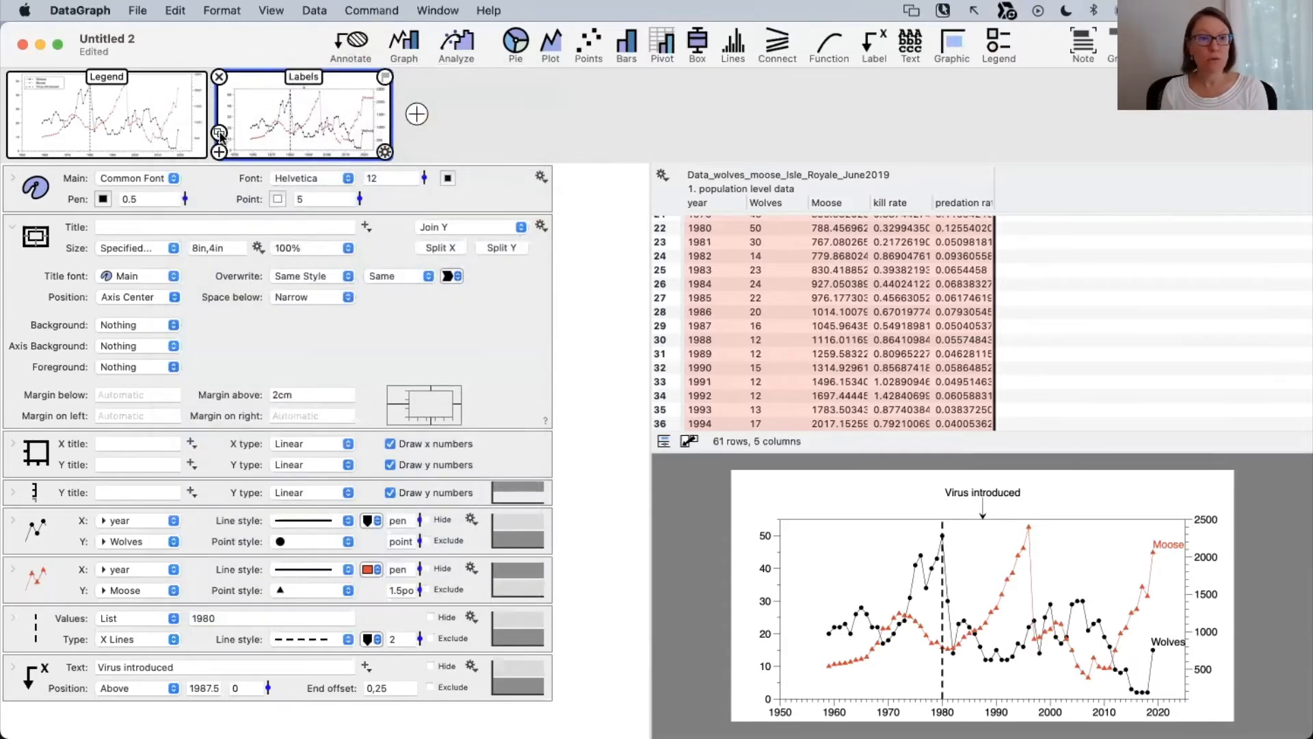
left_click(219, 133)
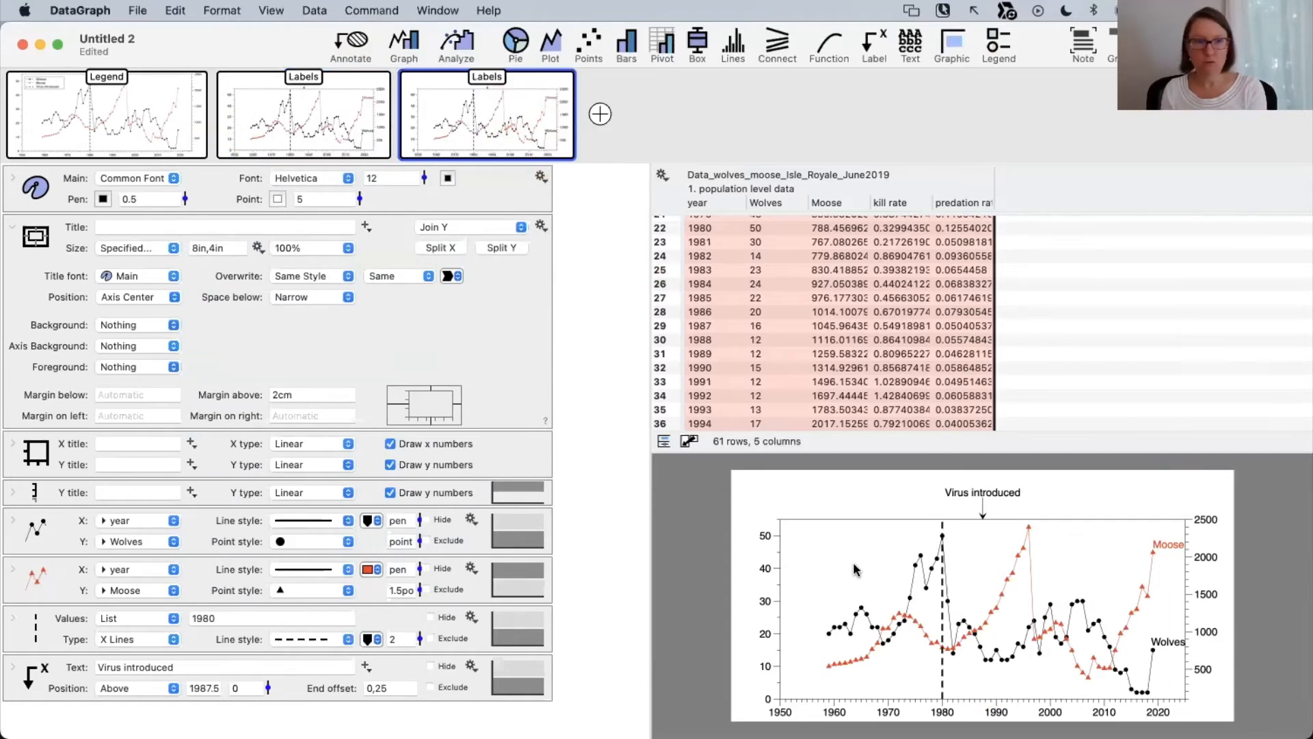
Add a bracket annotation to the wolves and moose graph and collapse the layout settings.
mouse_move(542, 114)
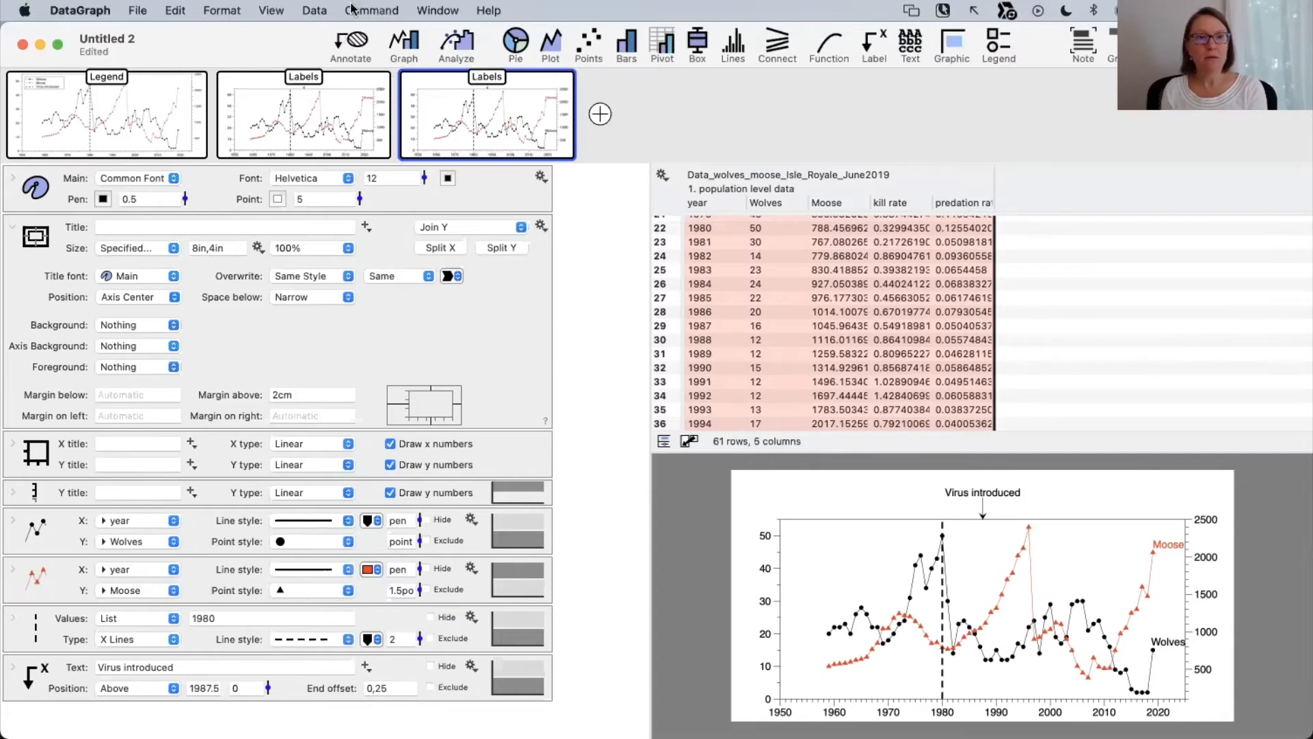
left_click(355, 42)
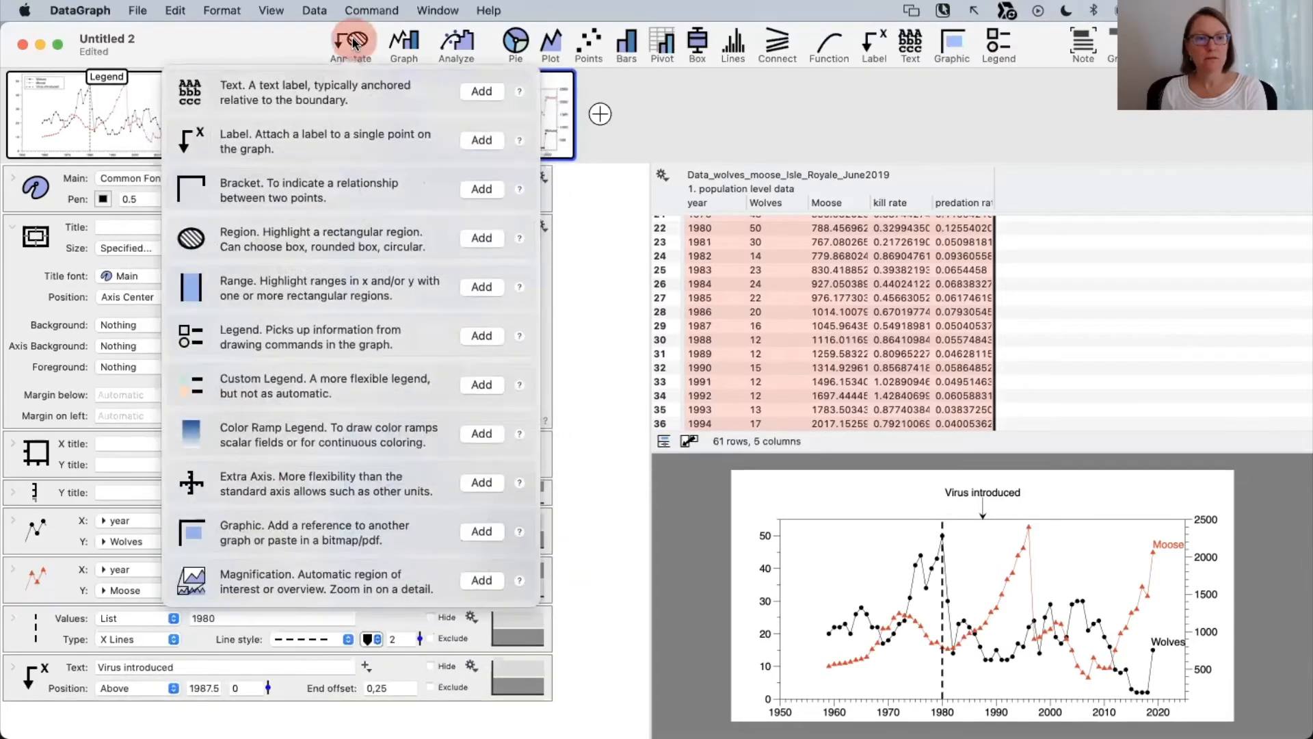
left_click(481, 188)
left_click(613, 351)
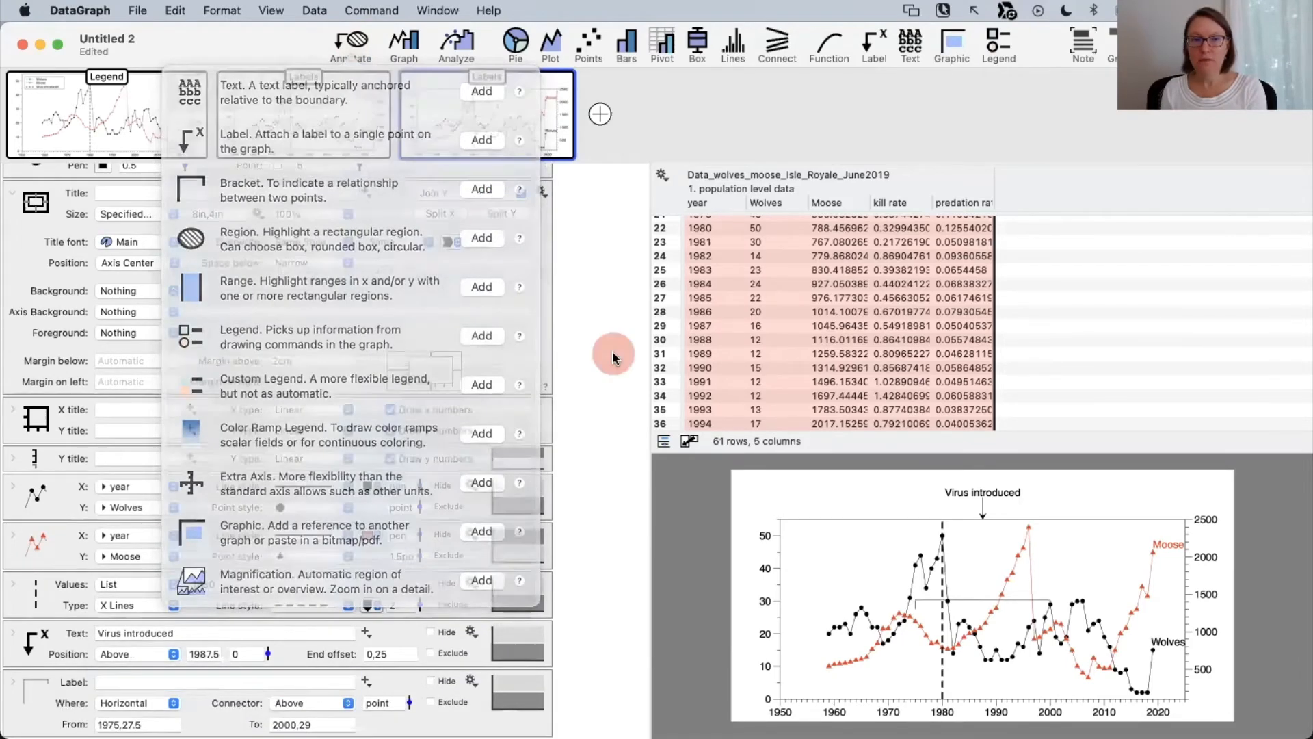
left_click(999, 598)
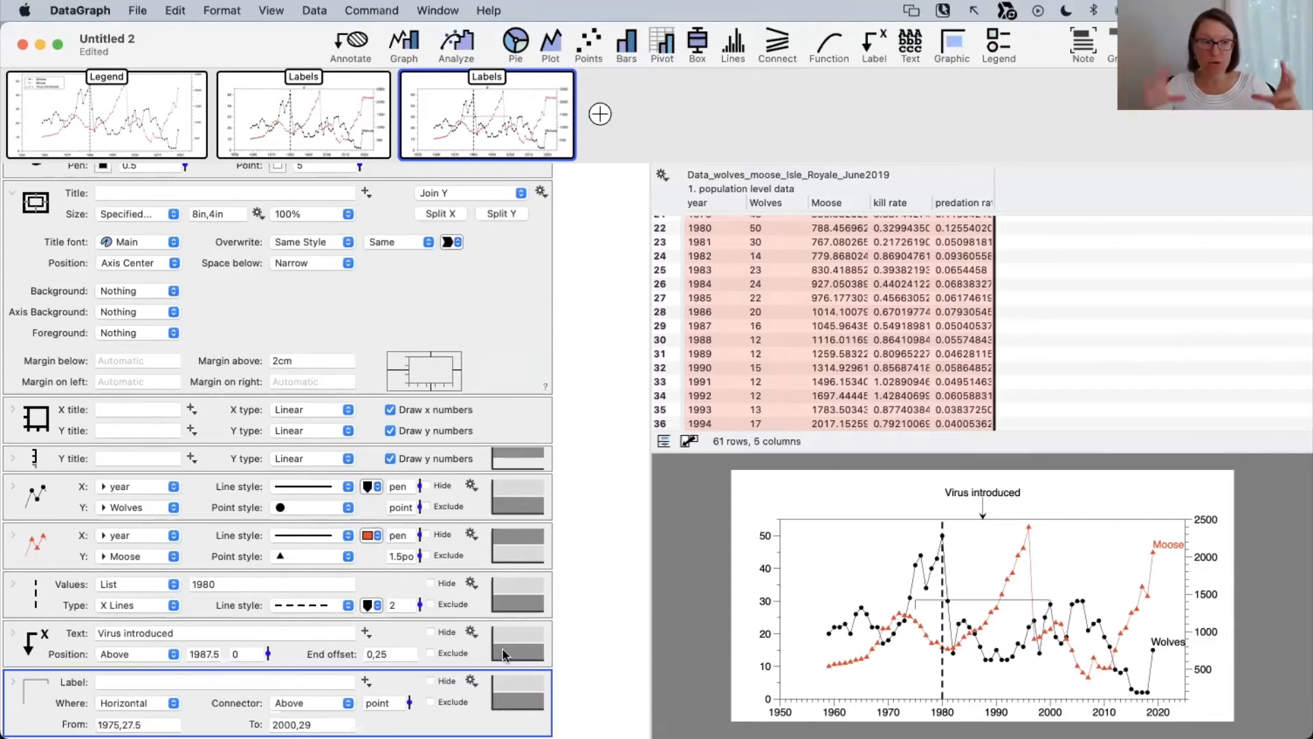
double_click(436, 292)
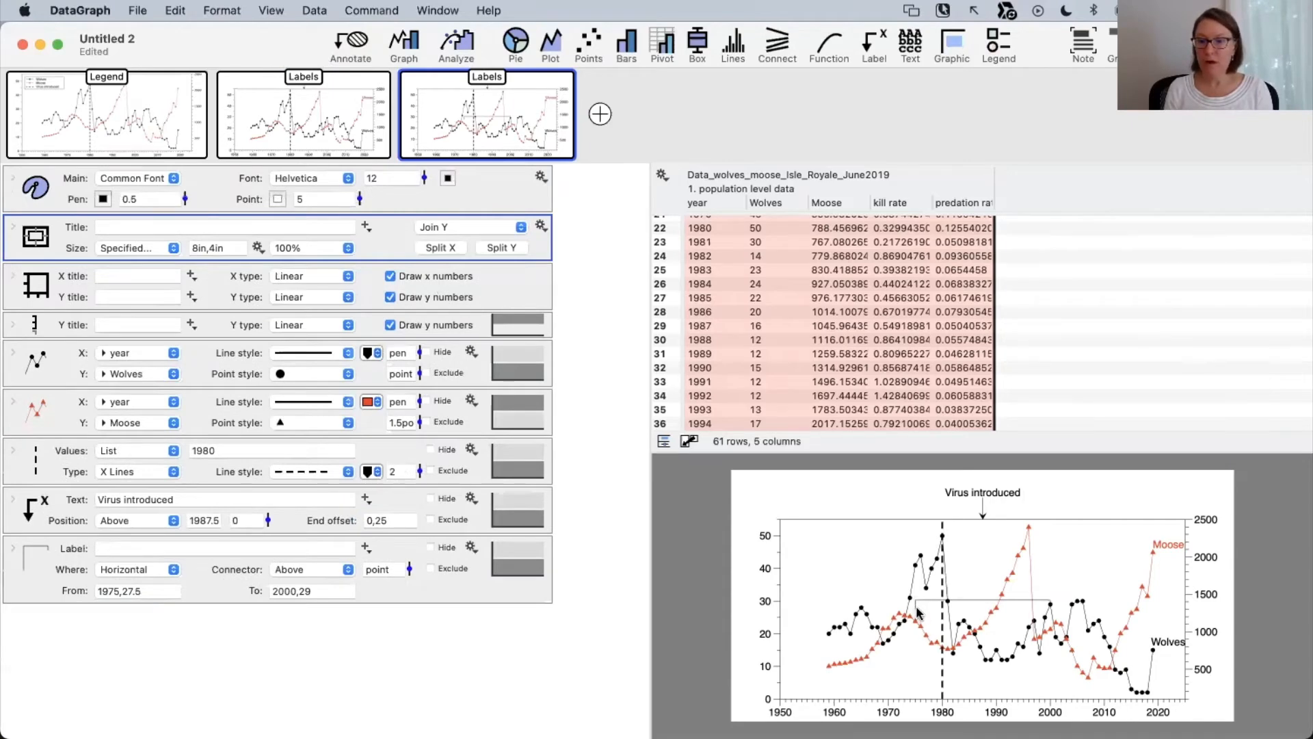
Stretch the bracket from 1977,34 to about 2003.89,40.96, then expand its settings and set the line width to 6.
mouse_move(916, 609)
left_mouse_down()
mouse_move(859, 586)
mouse_move(985, 566)
mouse_move(923, 587)
left_mouse_up()
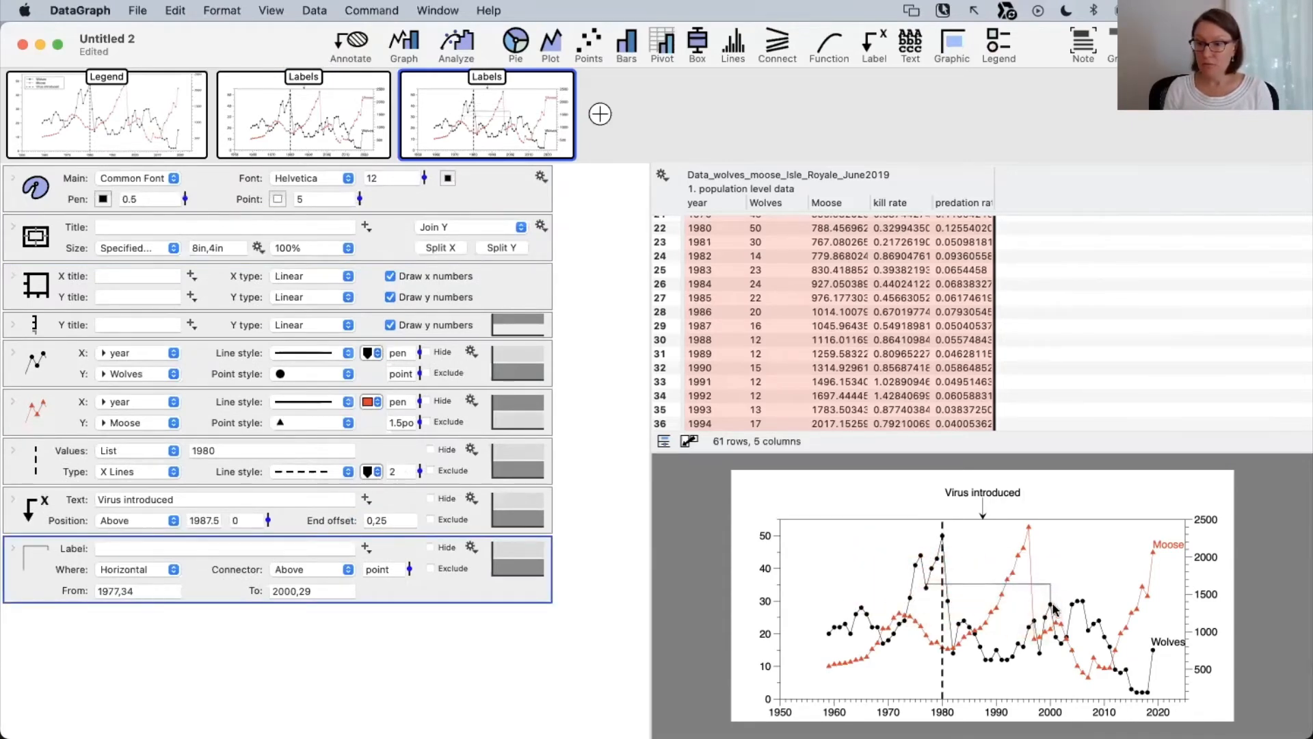
left_click_drag(1051, 601, 1072, 561)
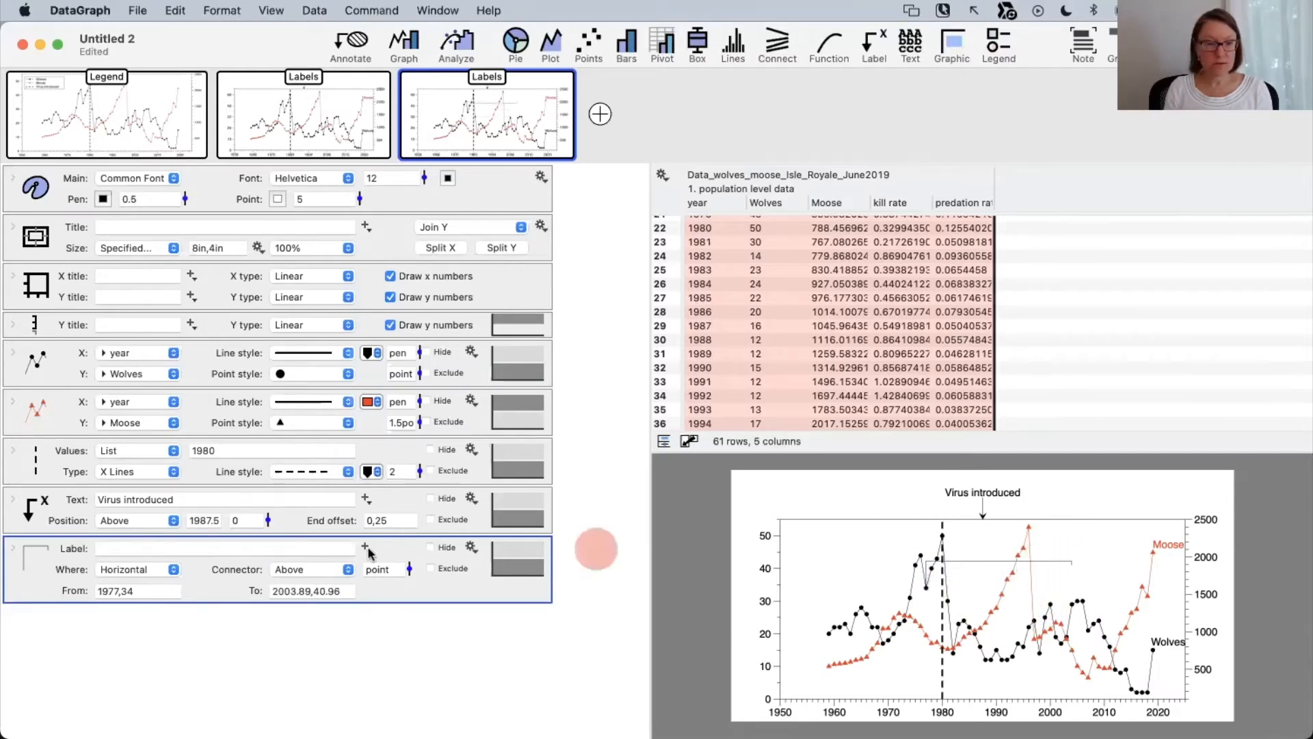
left_click(12, 549)
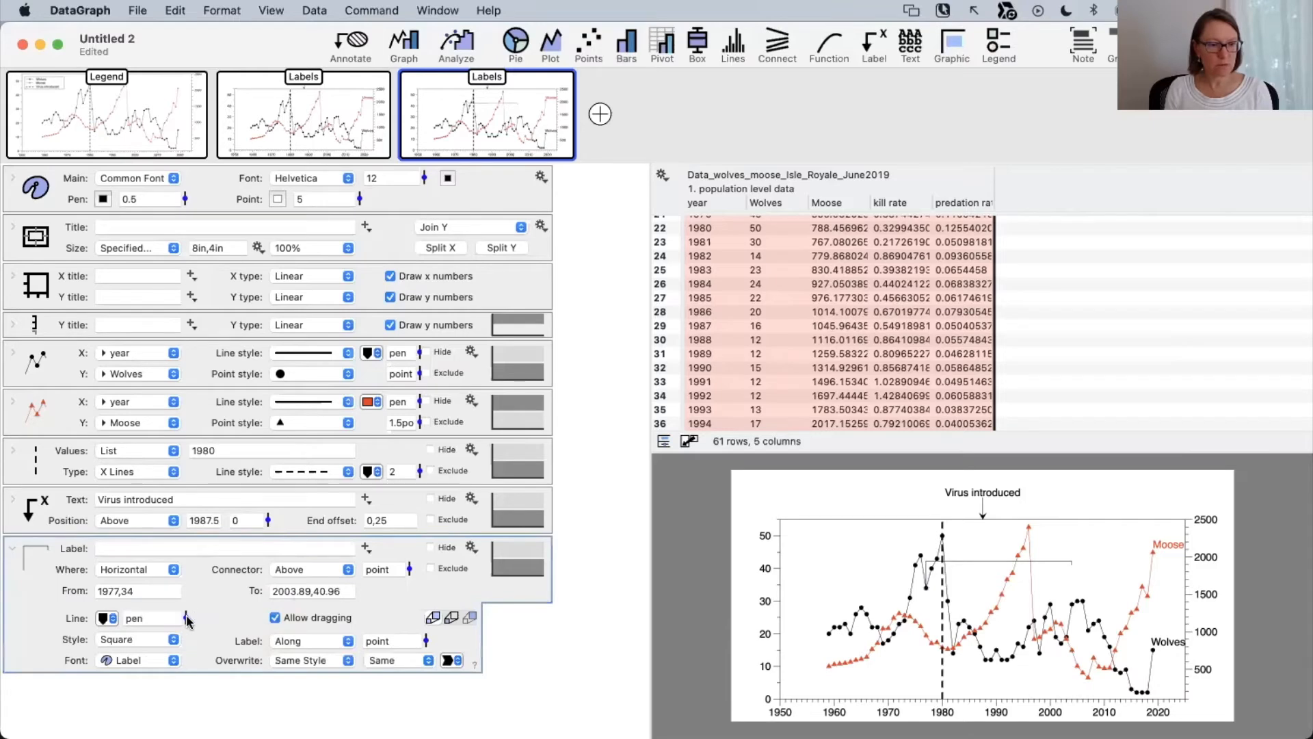
left_click_drag(186, 619, 433, 576)
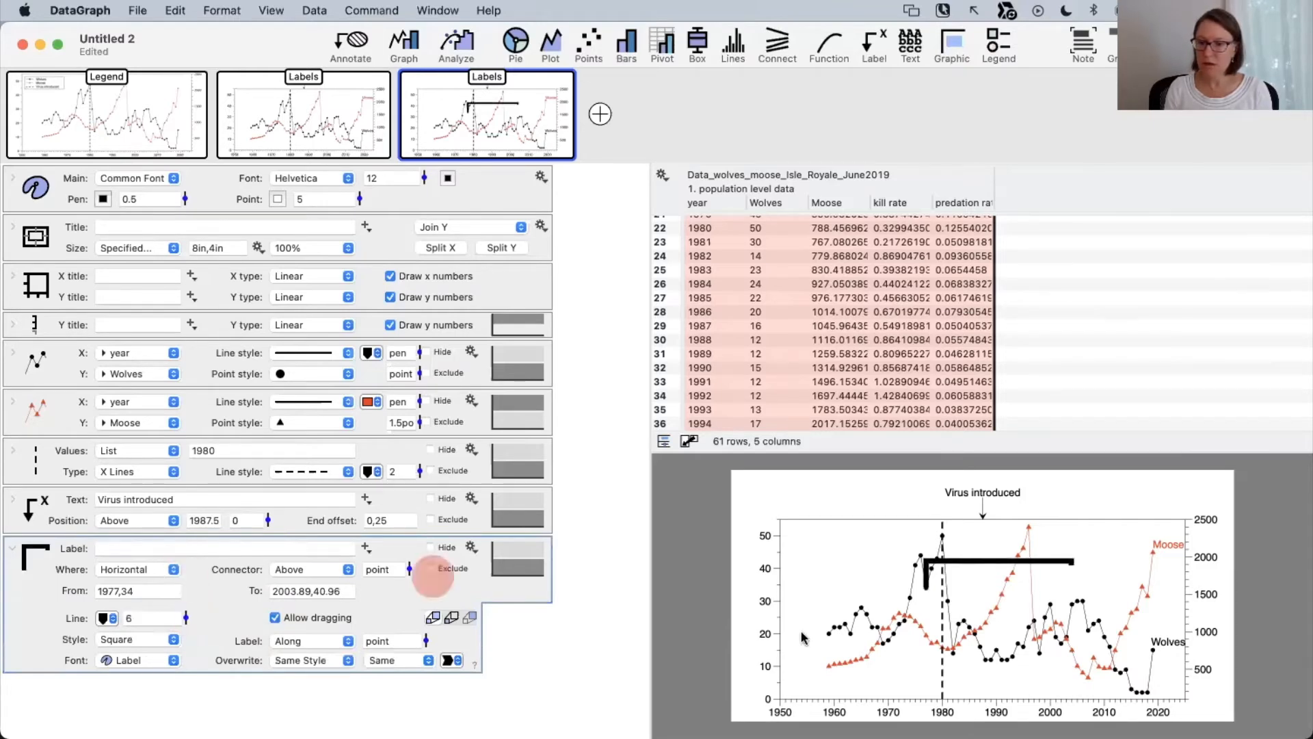
Reposition the bracket to run from about 1968.18,39.91 to 1996.96,48.04 and set its line width to 5.
left_click_drag(927, 587, 927, 628)
left_click(1057, 565)
left_click_drag(1074, 567, 974, 557)
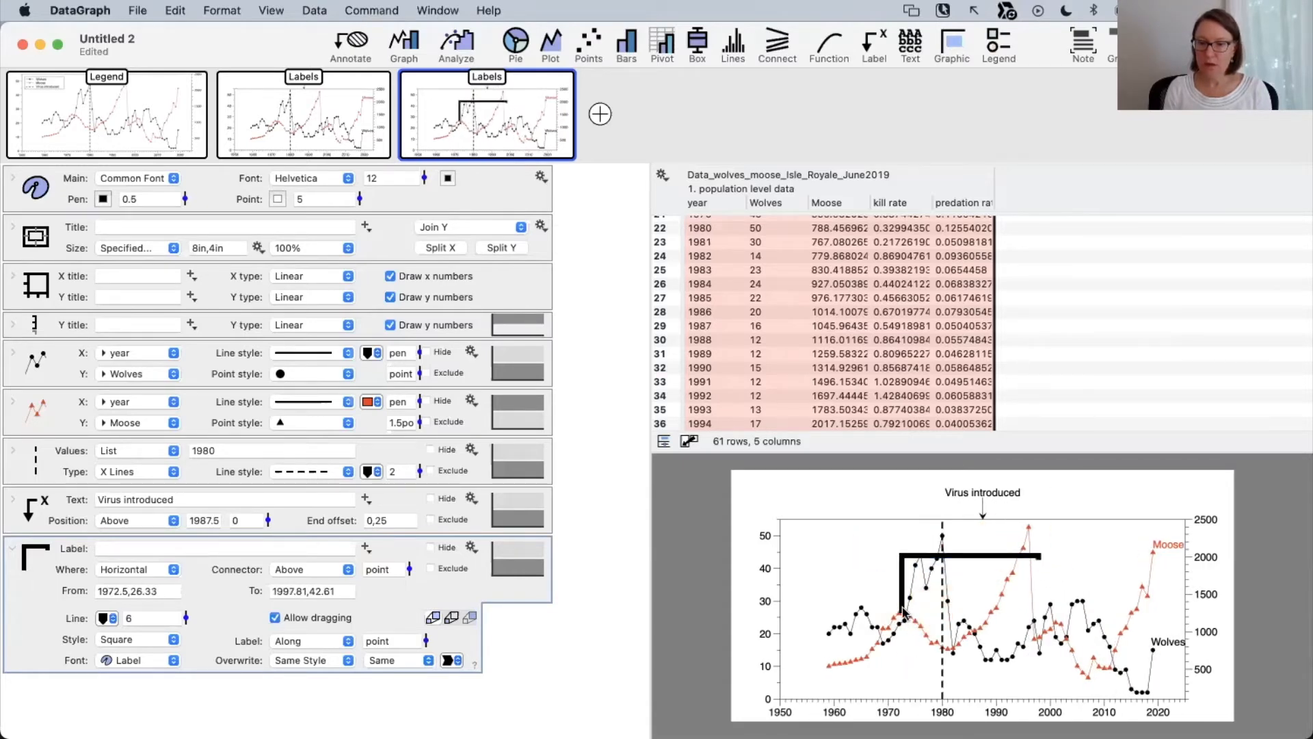
left_click_drag(909, 613, 1033, 538)
left_click(985, 616)
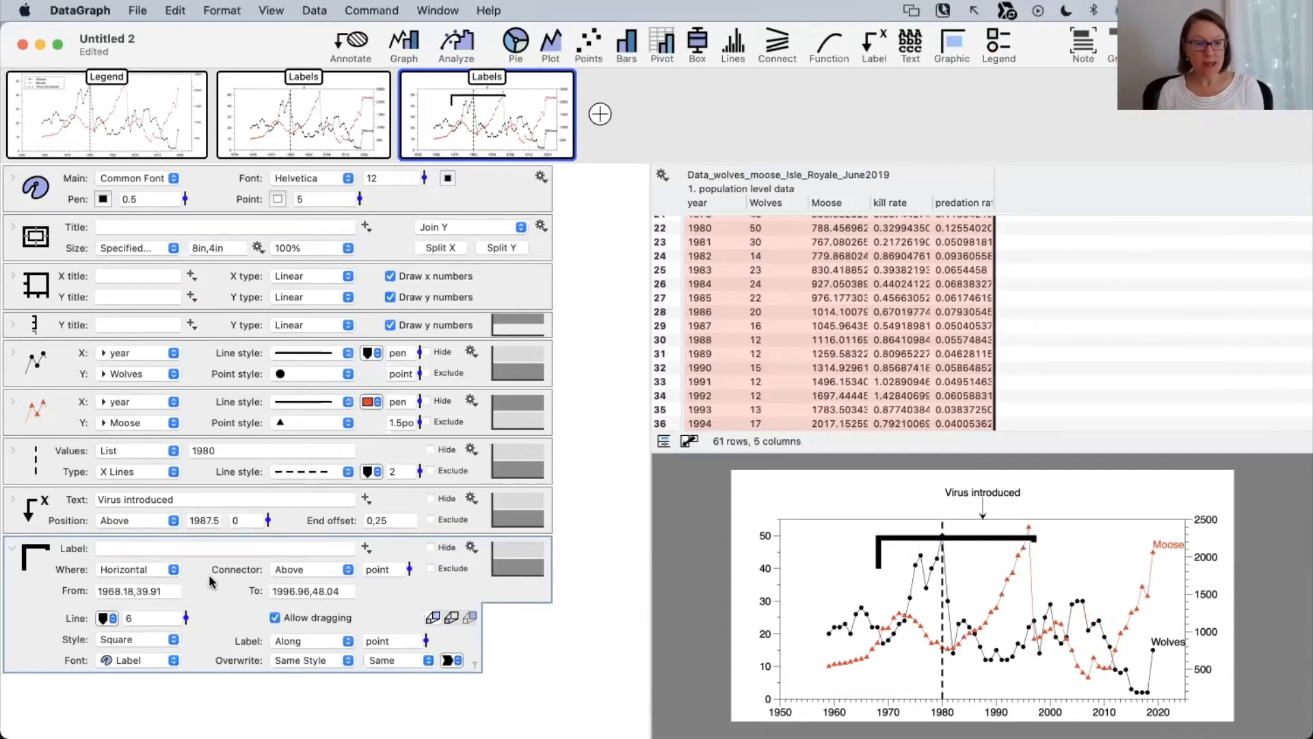
left_click_drag(187, 619, 186, 632)
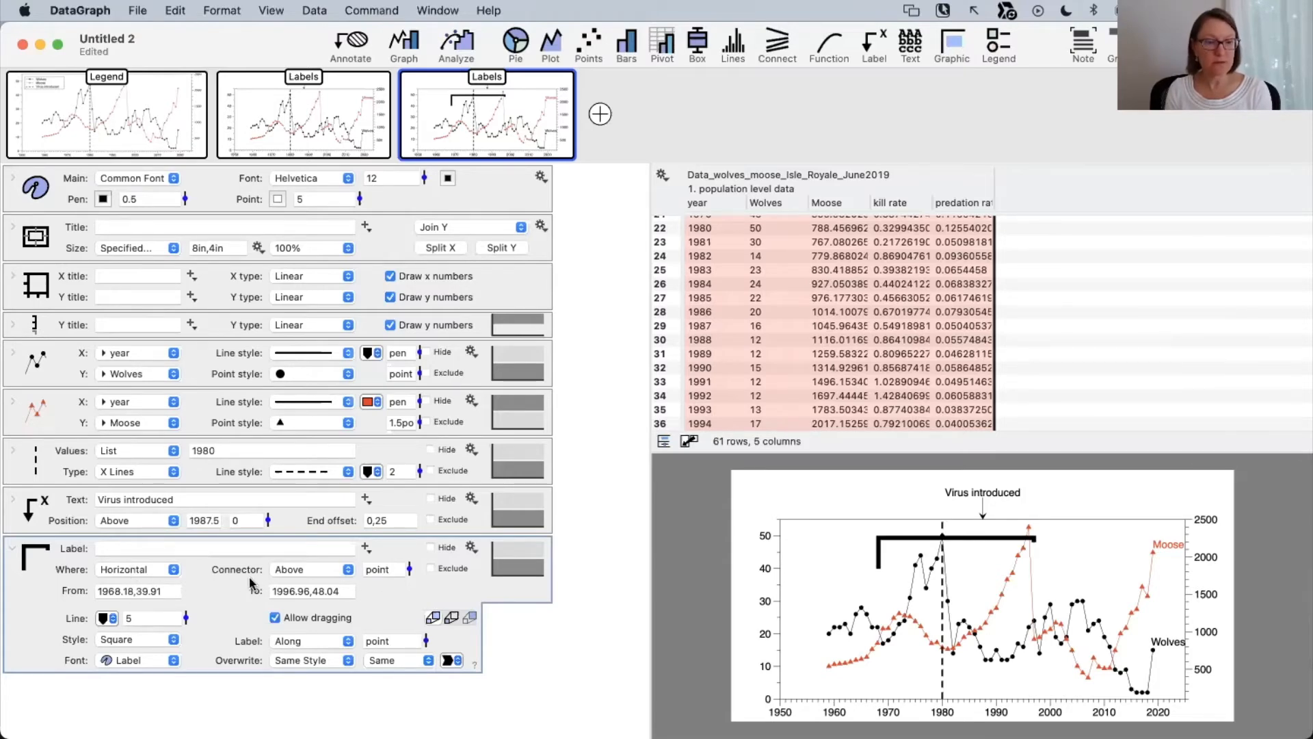
Try the bracket's Vertical placement, settle on Above, and set the spacing to 15.
left_click(134, 570)
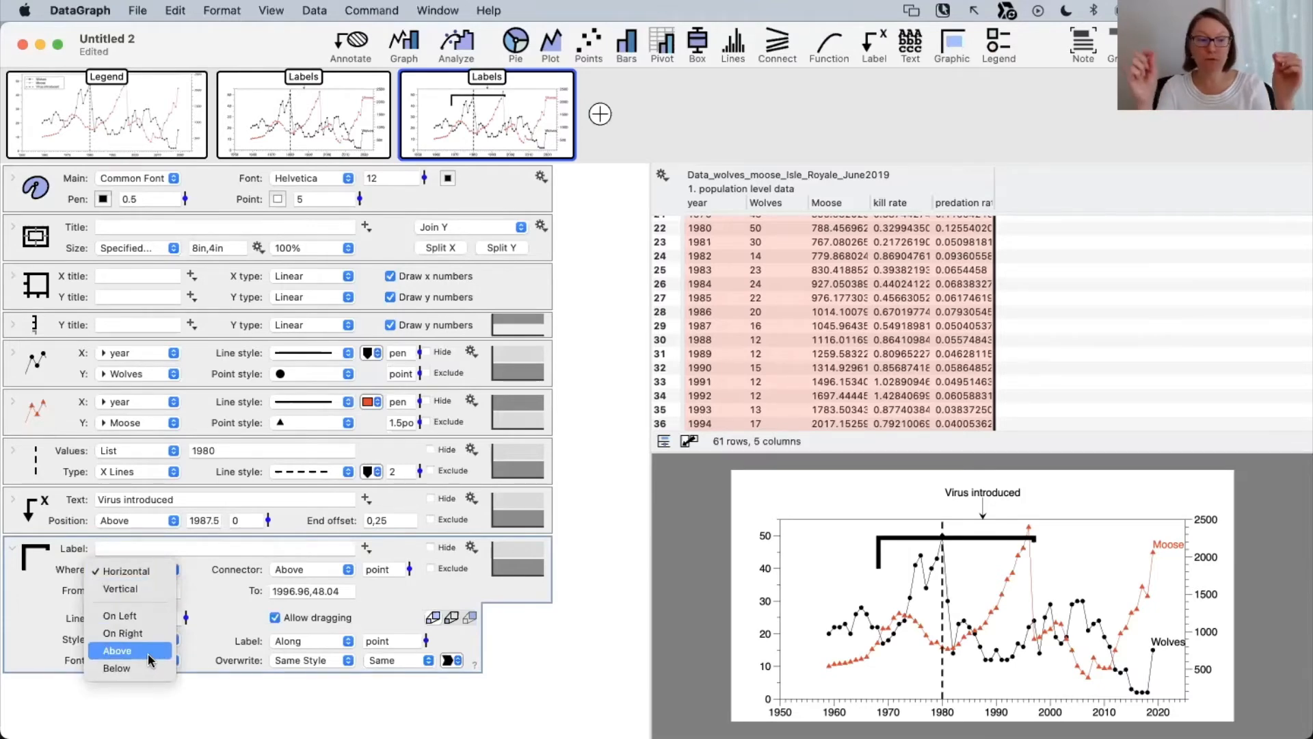
left_click(132, 590)
left_click(139, 578)
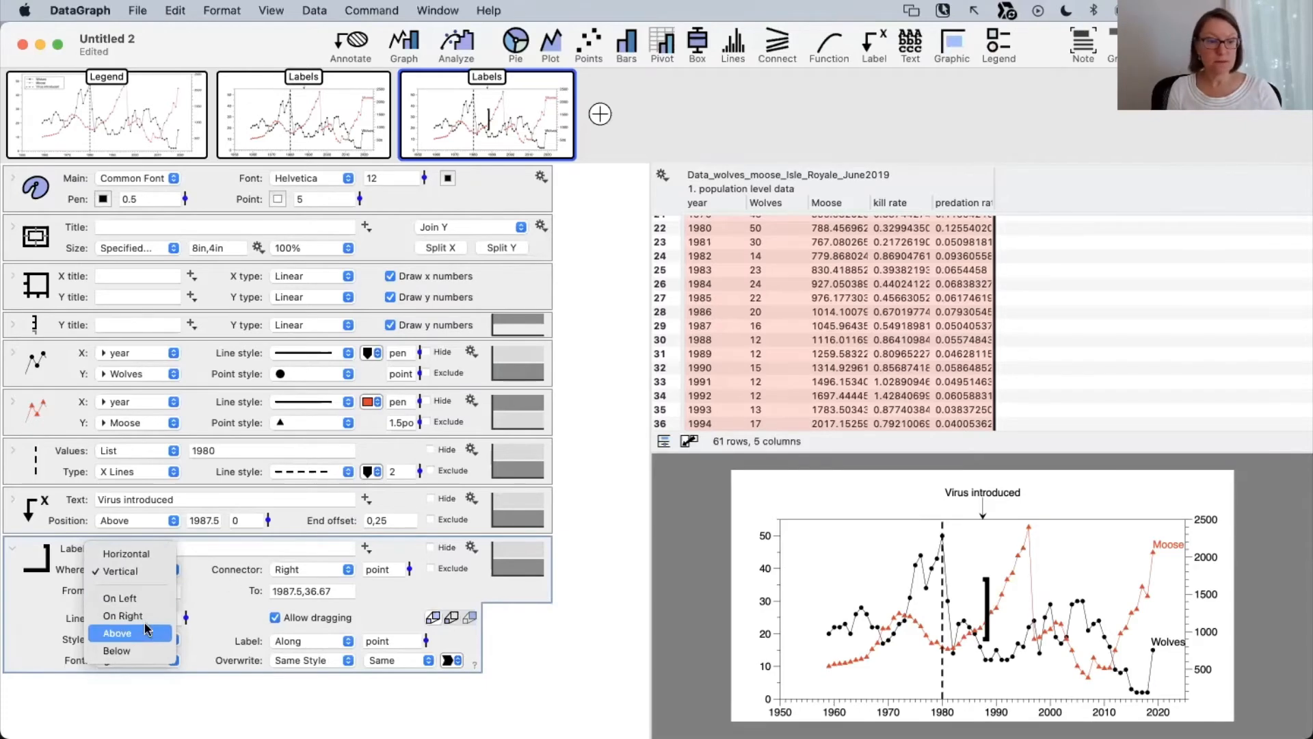
left_click(118, 633)
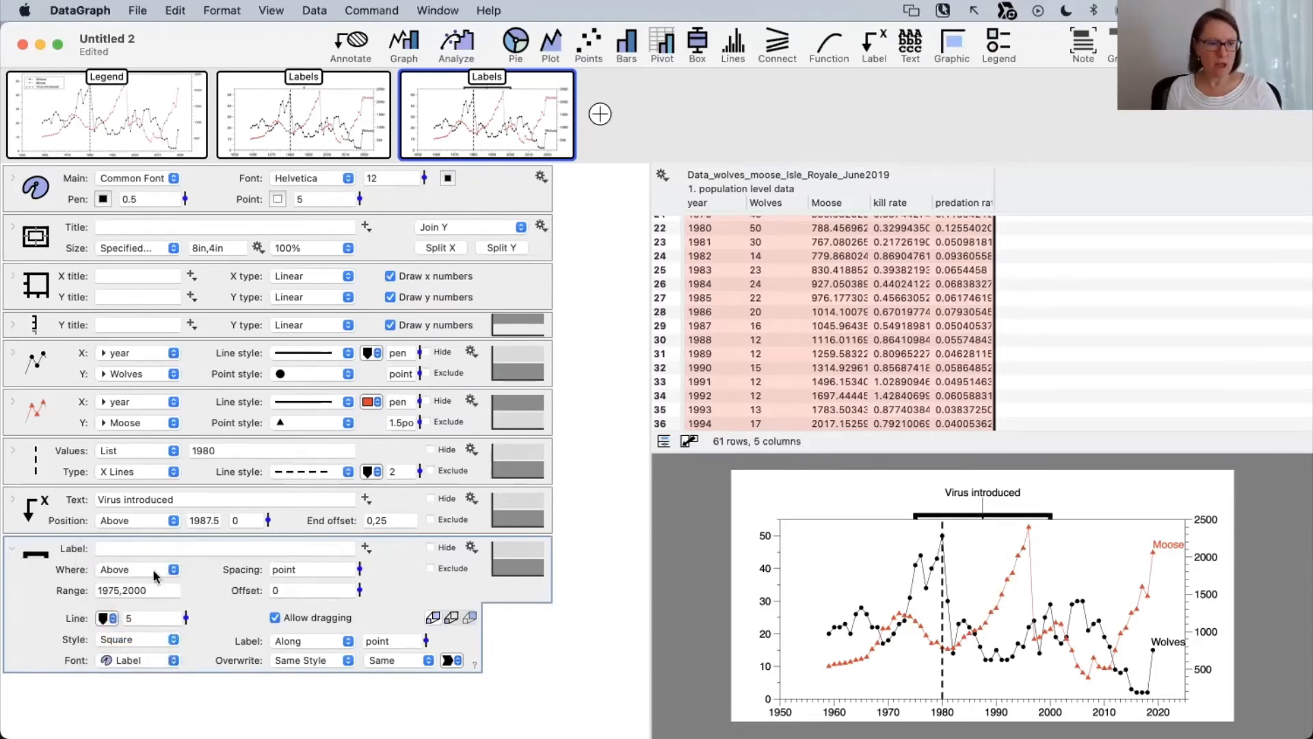
mouse_move(360, 570)
left_mouse_down()
mouse_move(349, 527)
mouse_move(345, 555)
left_mouse_up()
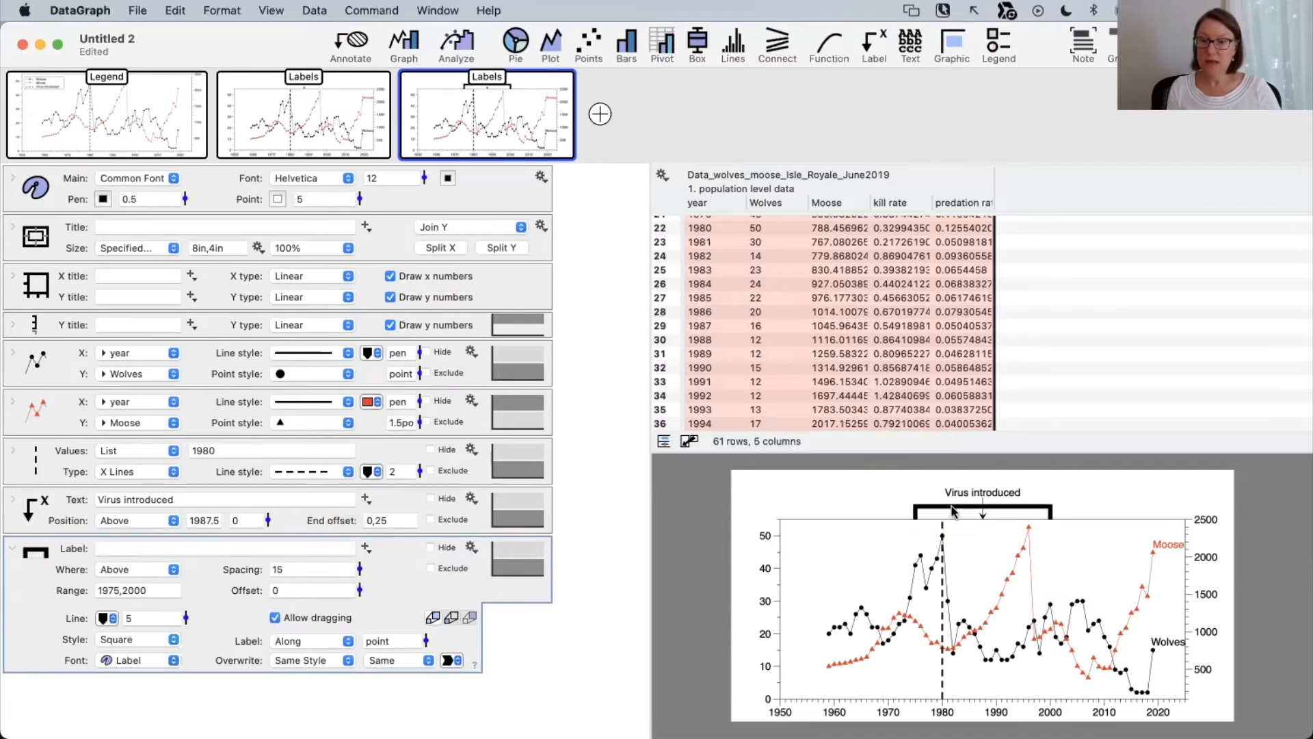
Adjust both ends of the bracket above the plot so its range runs from about 1951.96 to 1978.73.
left_click_drag(953, 507, 806, 519)
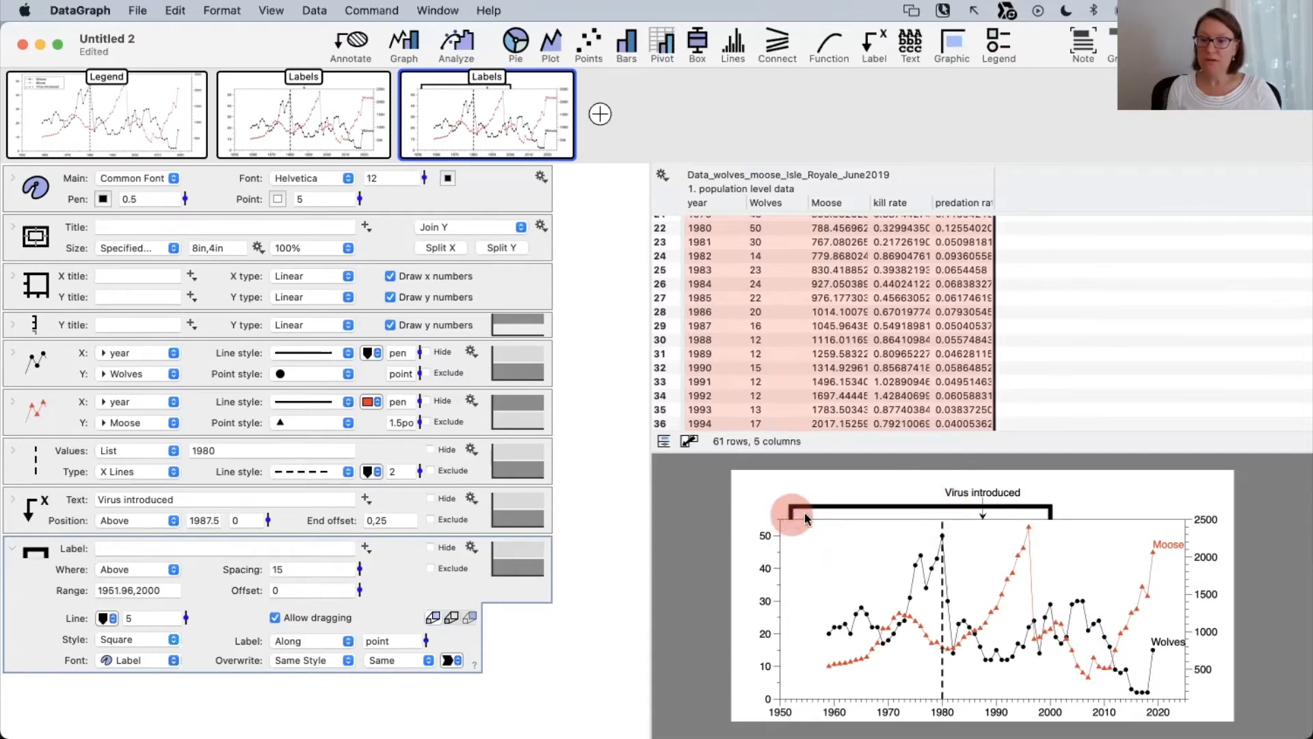
left_click(1051, 518)
left_click_drag(1051, 518, 936, 518)
left_click(845, 554)
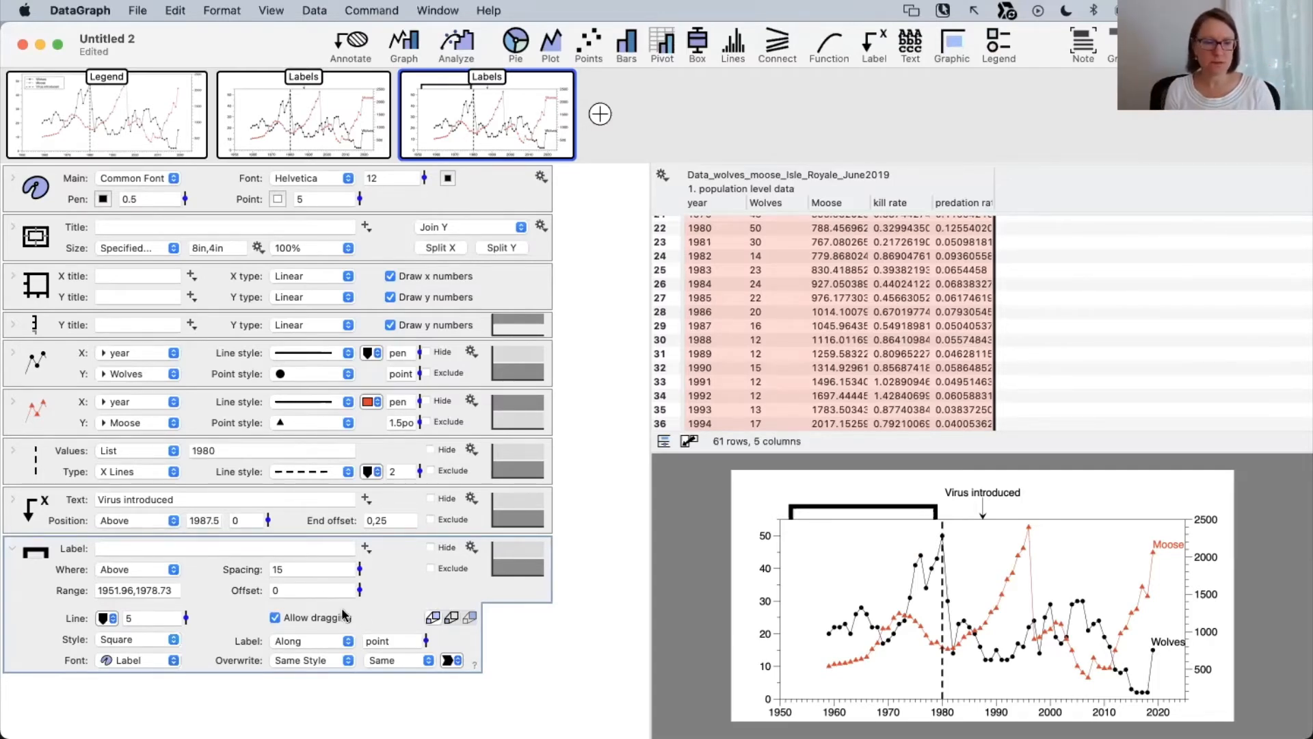
Set the bracket's offset to -5 and change its style to Curly.
mouse_move(359, 590)
left_mouse_down()
mouse_move(360, 576)
mouse_move(360, 592)
left_mouse_up()
left_click(142, 640)
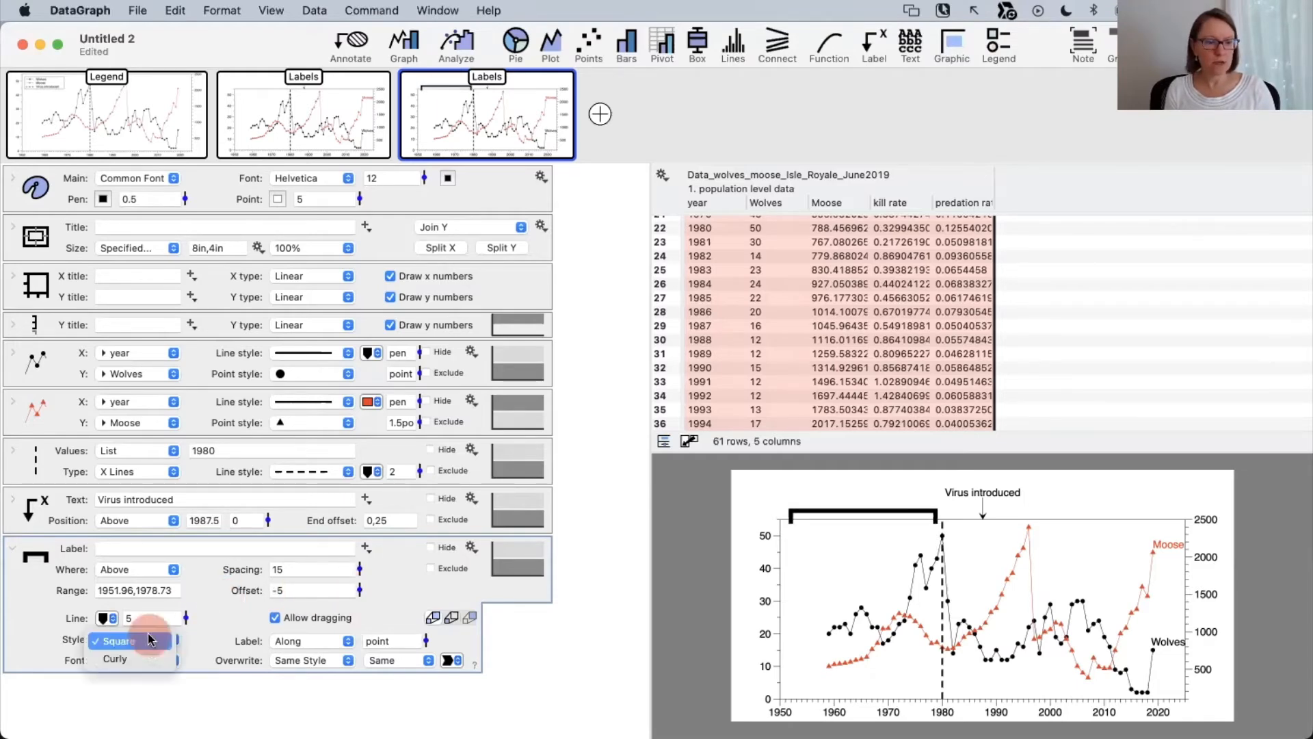
left_click(146, 657)
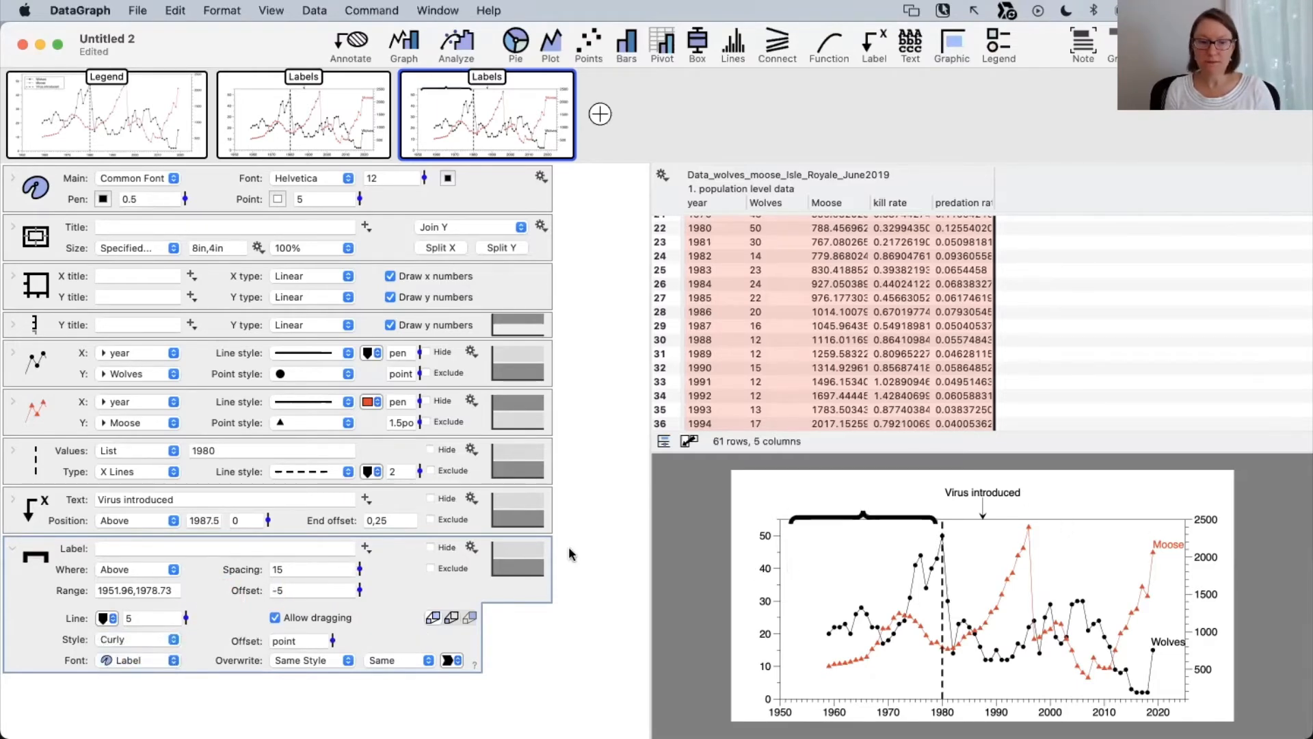
Set the curly bracket's offset to 4 and its line width to 3.
mouse_move(361, 592)
left_mouse_down()
mouse_move(359, 619)
mouse_move(357, 577)
left_mouse_up()
left_click(797, 505)
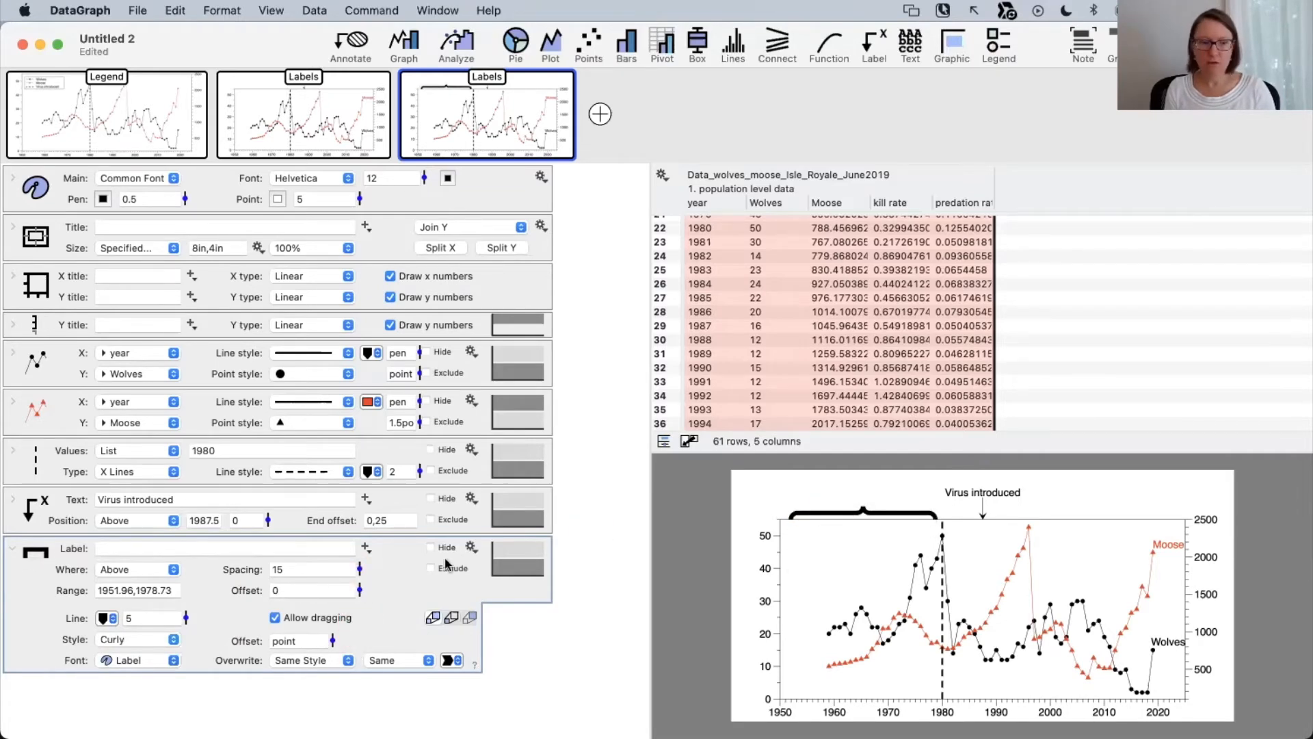
left_click_drag(186, 619, 359, 580)
left_click(731, 587)
Label the curly bracket "Before Virus".
left_click(163, 544)
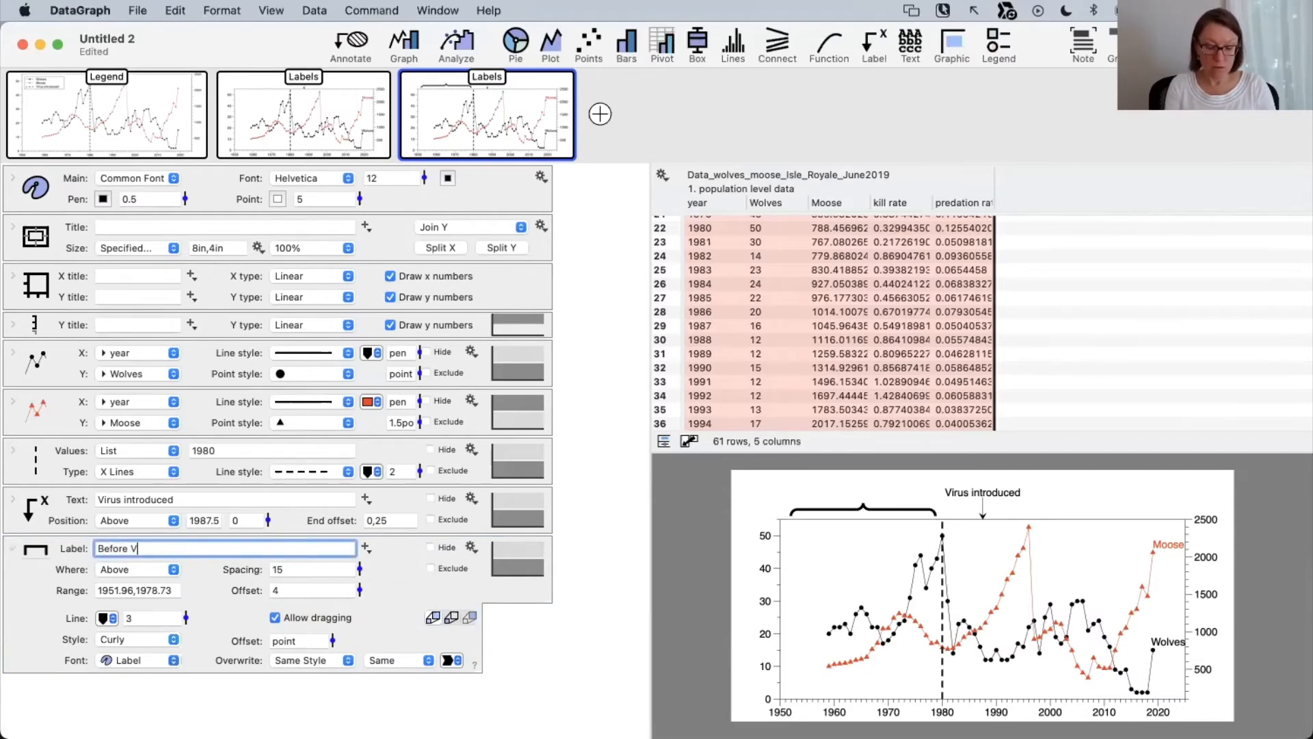
key("Return")
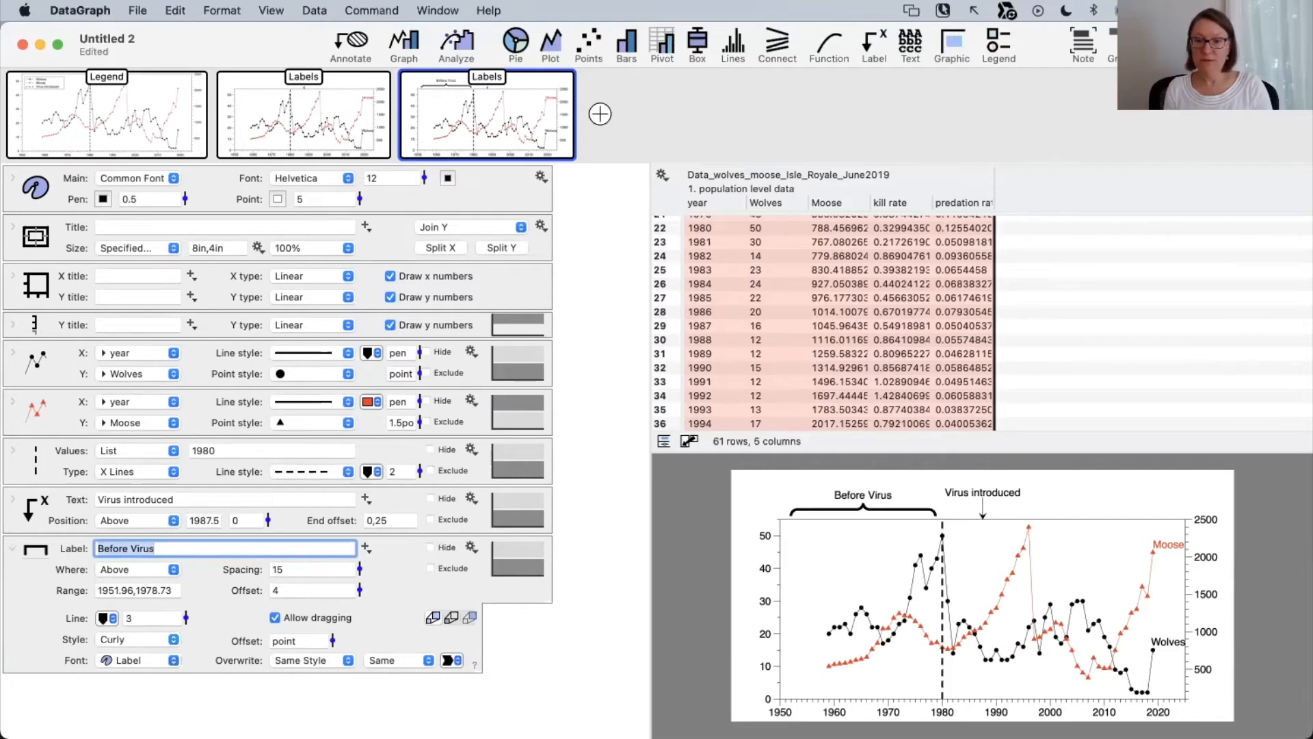
left_click(51, 600)
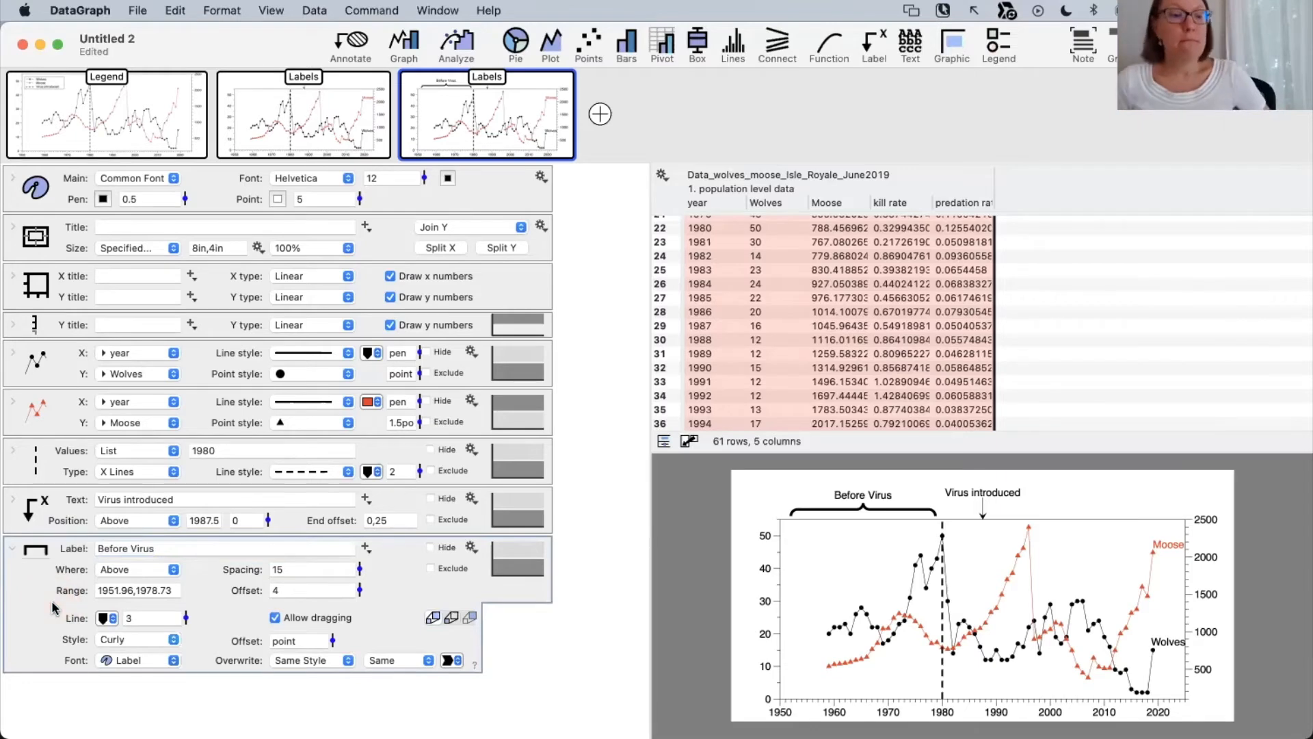
Delete the "Virus introduced" label from the graph.
left_click(985, 499)
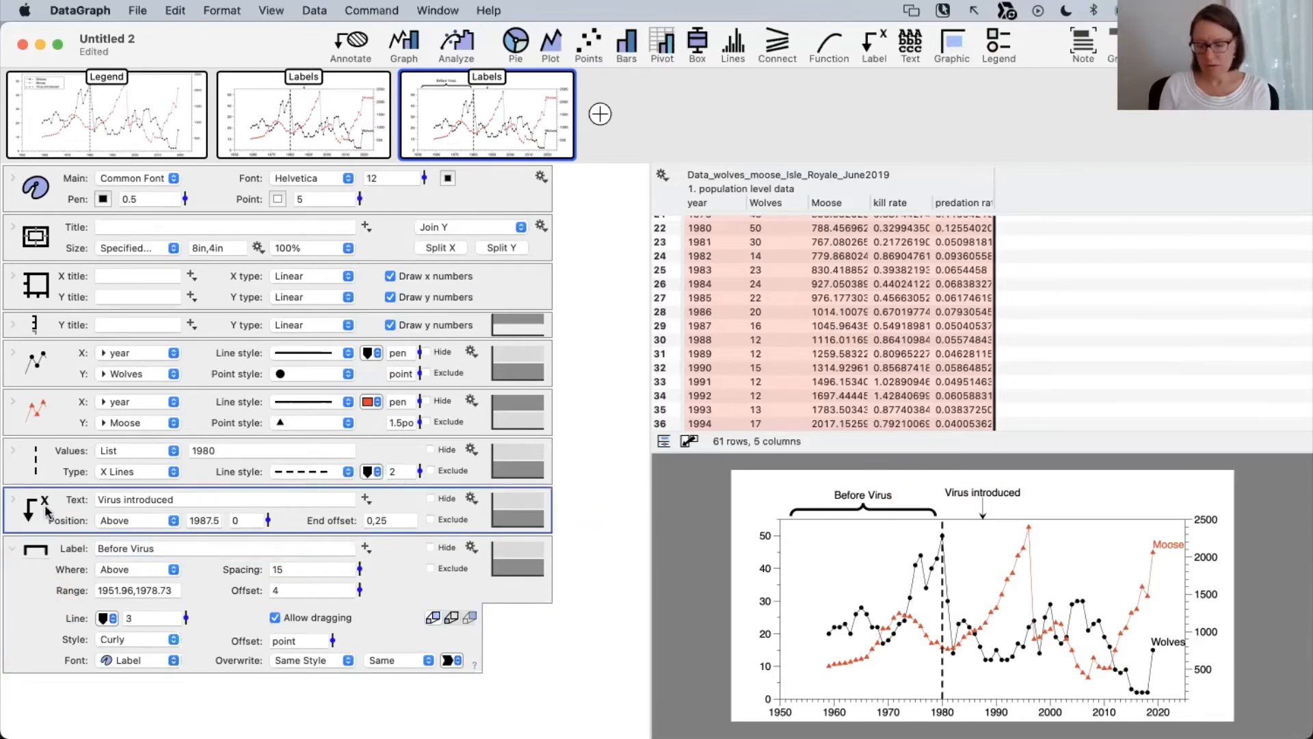
key("Delete")
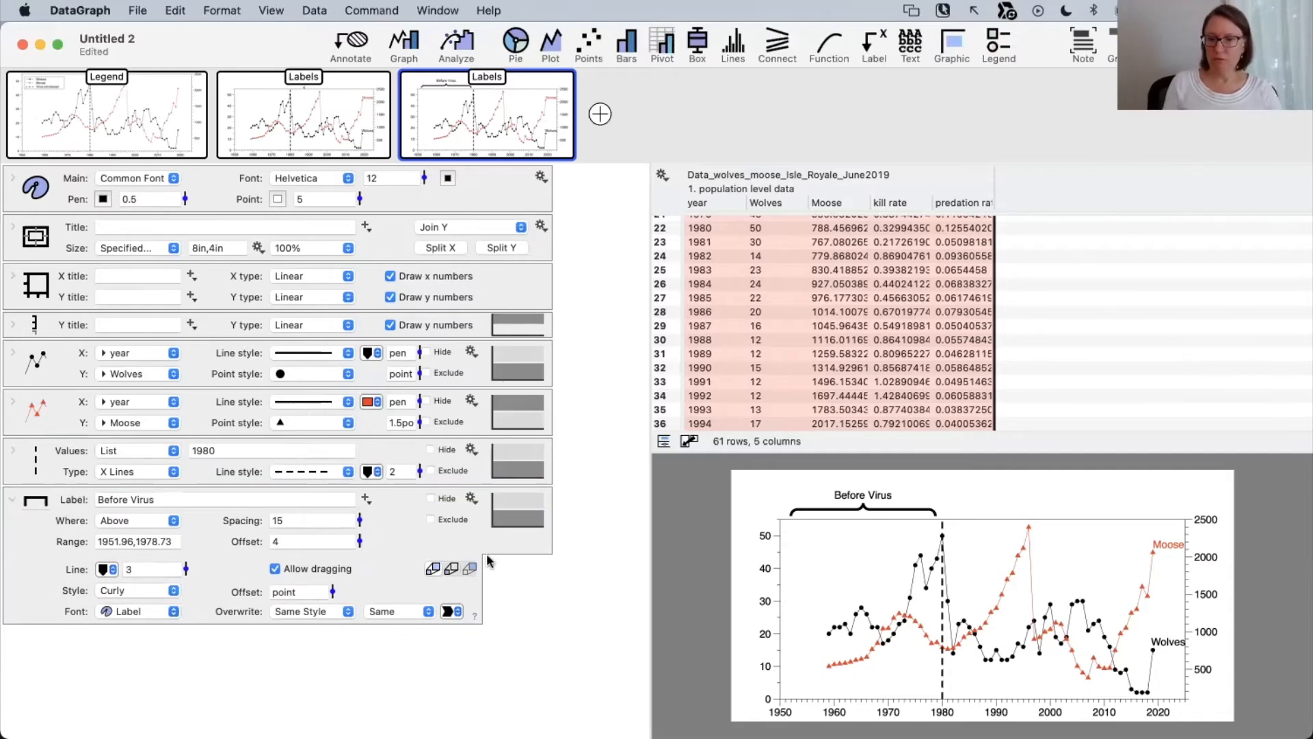
Duplicate the "Before Virus" bracket by copying and pasting it.
left_click(40, 553)
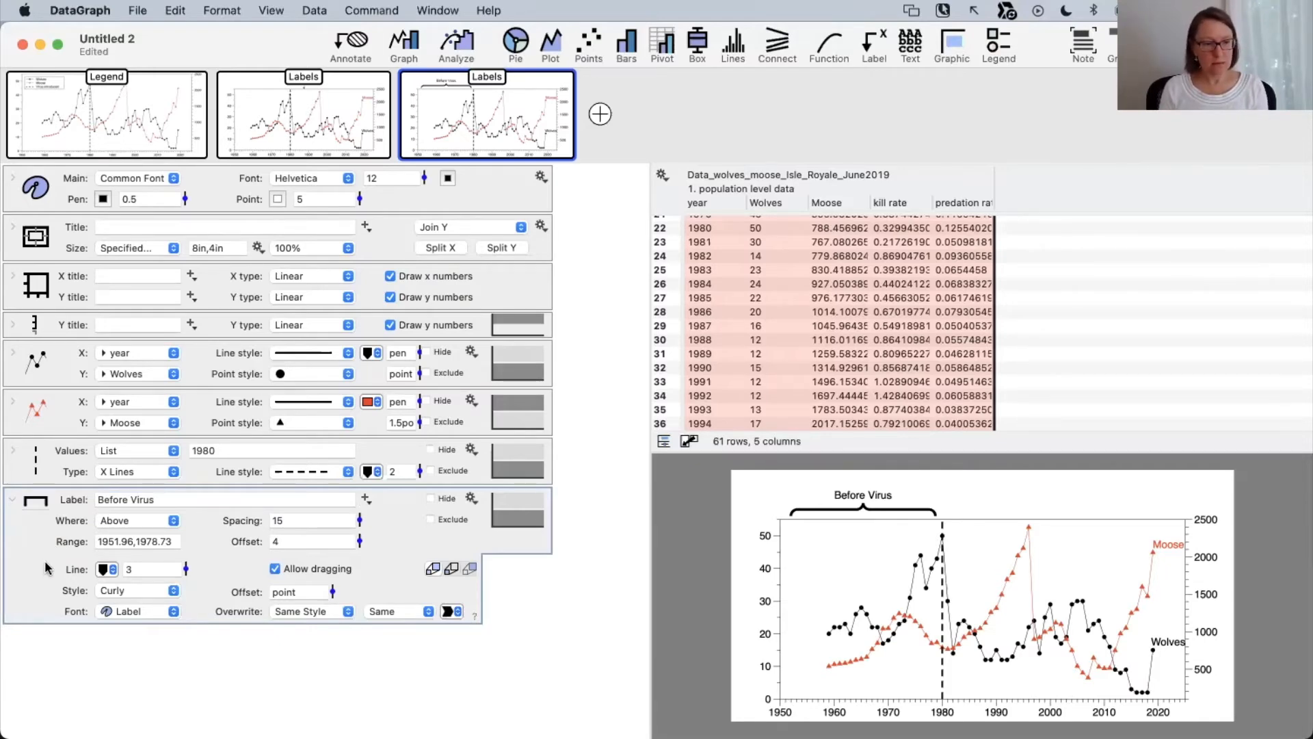
key("super+c")
left_click(177, 20)
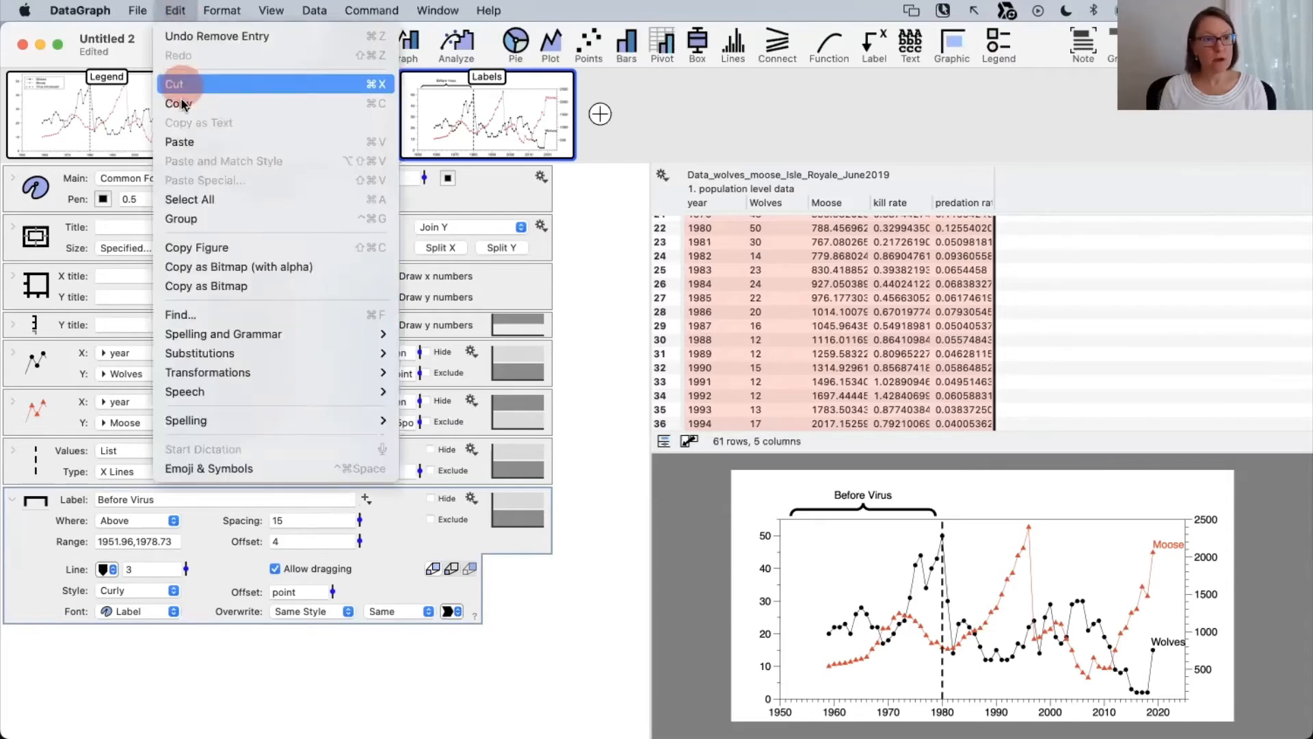
left_click(176, 20)
left_click(175, 21)
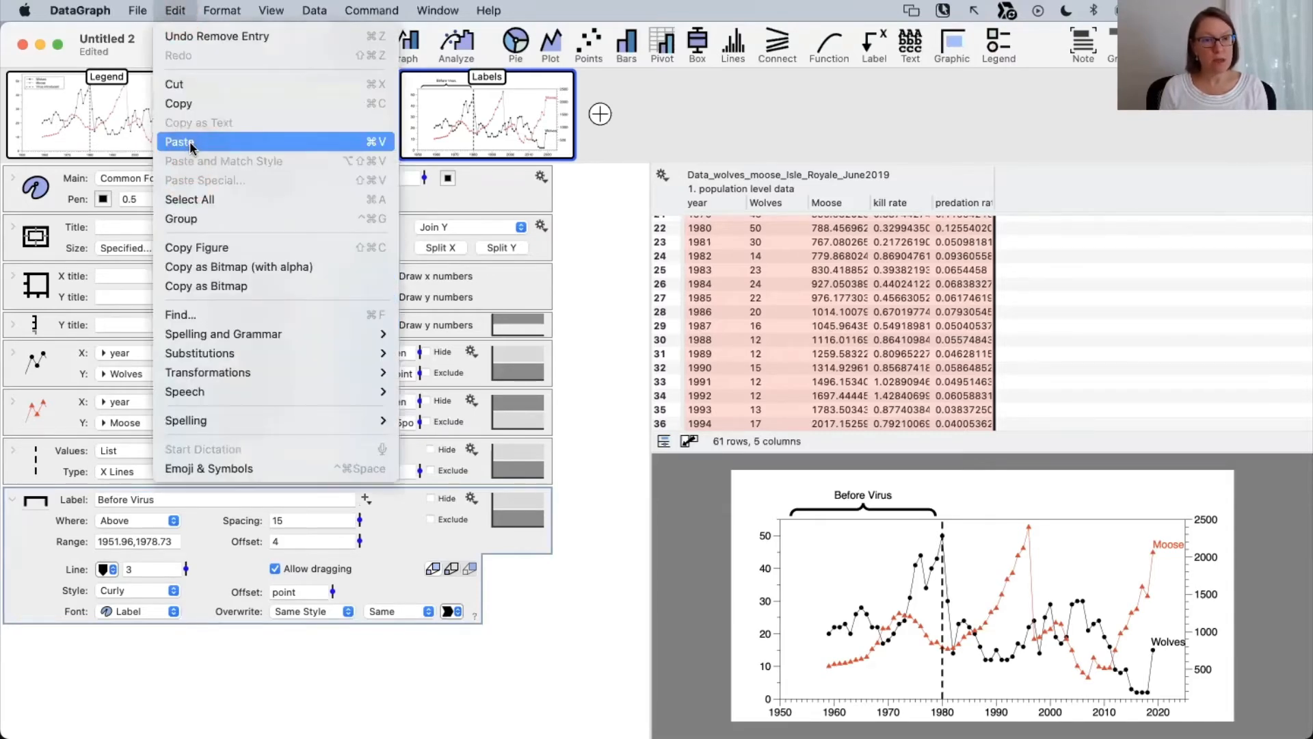
left_click(185, 137)
left_click(58, 684)
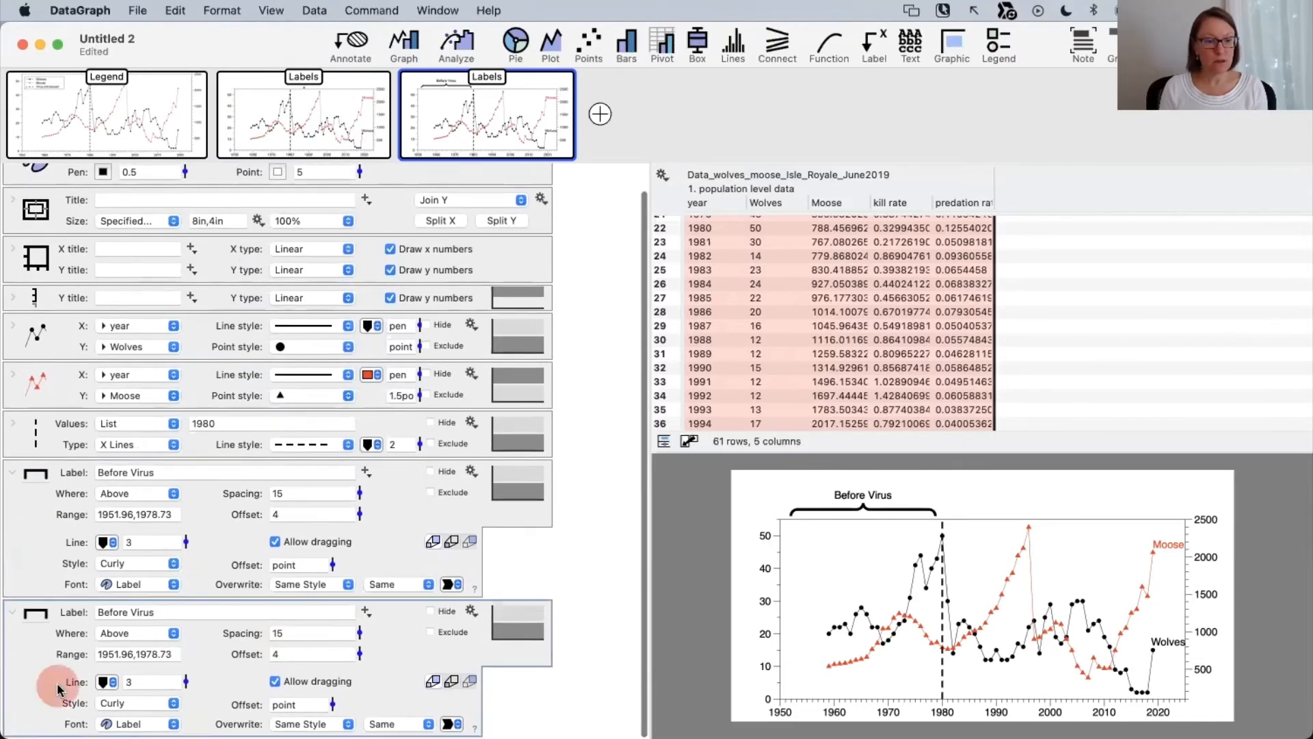
Move the duplicate bracket's ends past the dashed 1980 line so its range runs from about 1981.62 to 2023.18.
left_click(863, 510)
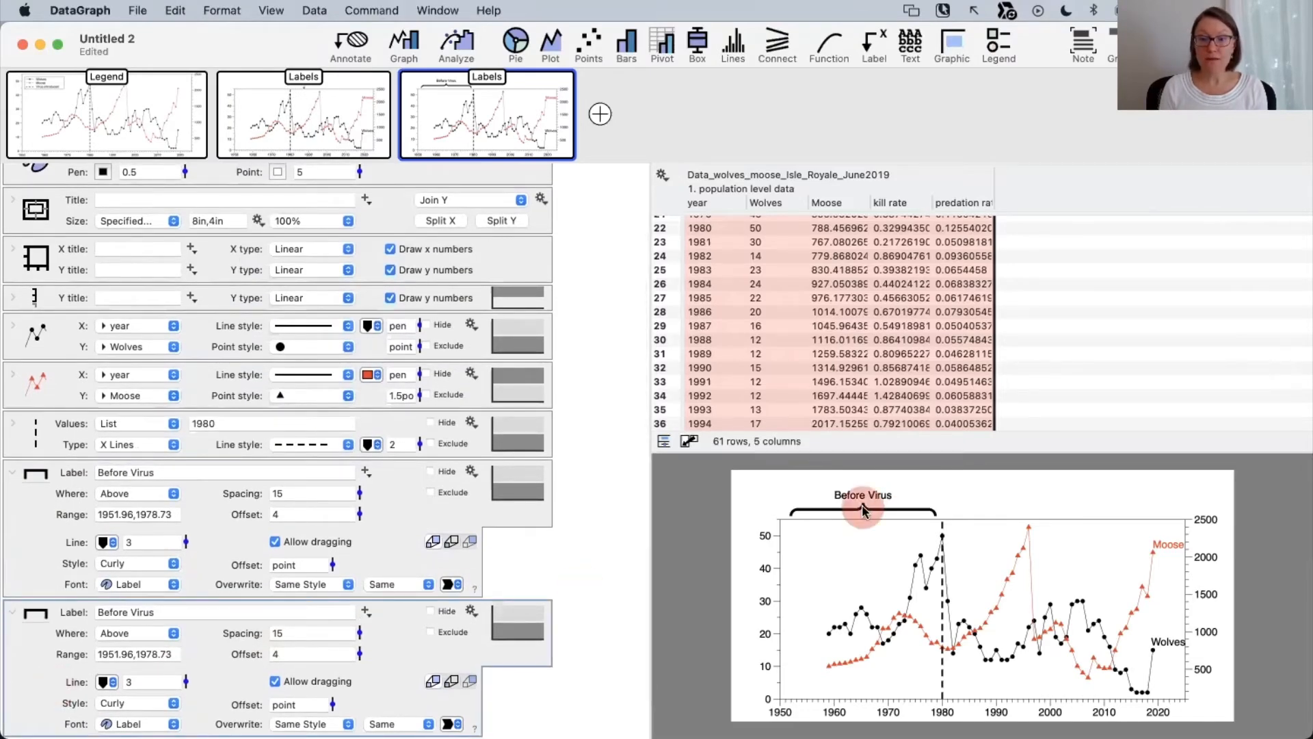
left_click_drag(882, 512, 1181, 522)
left_click(809, 518)
left_click_drag(810, 518, 953, 518)
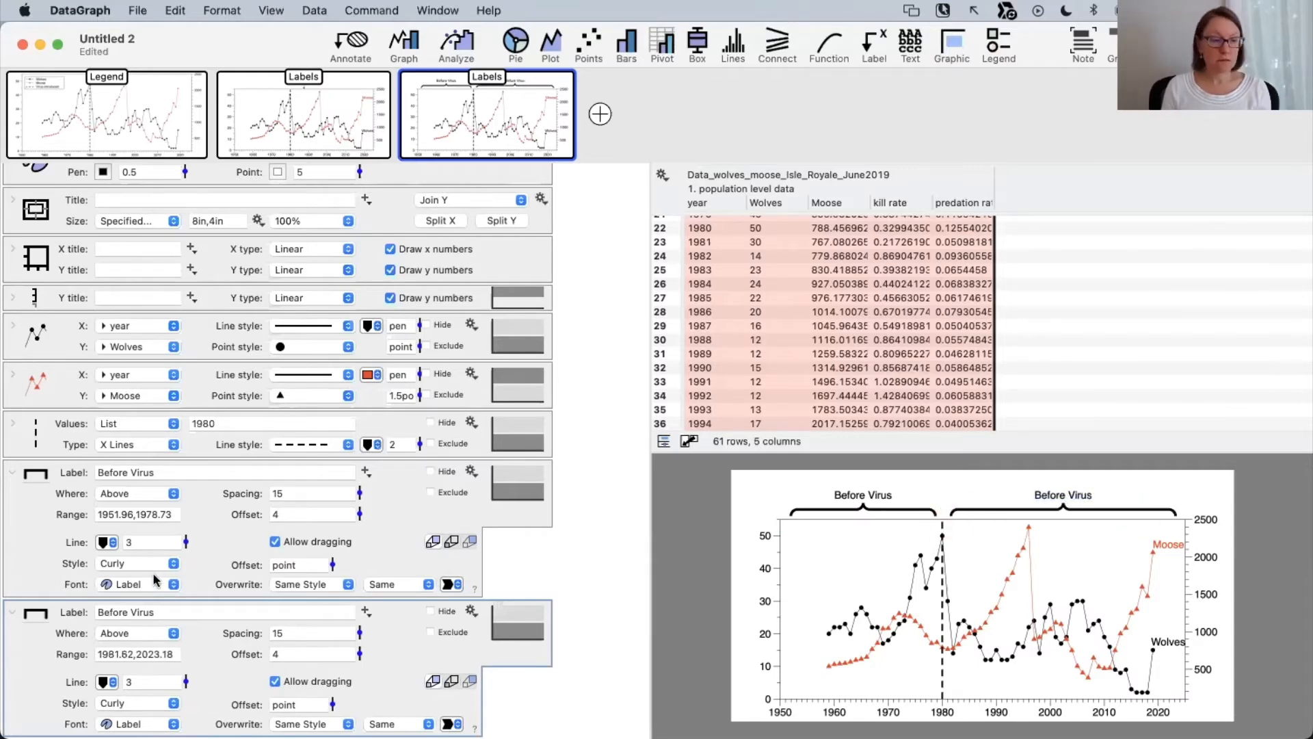
Change the duplicate bracket's label to "After Virus" and collapse its detailed settings.
double_click(122, 611)
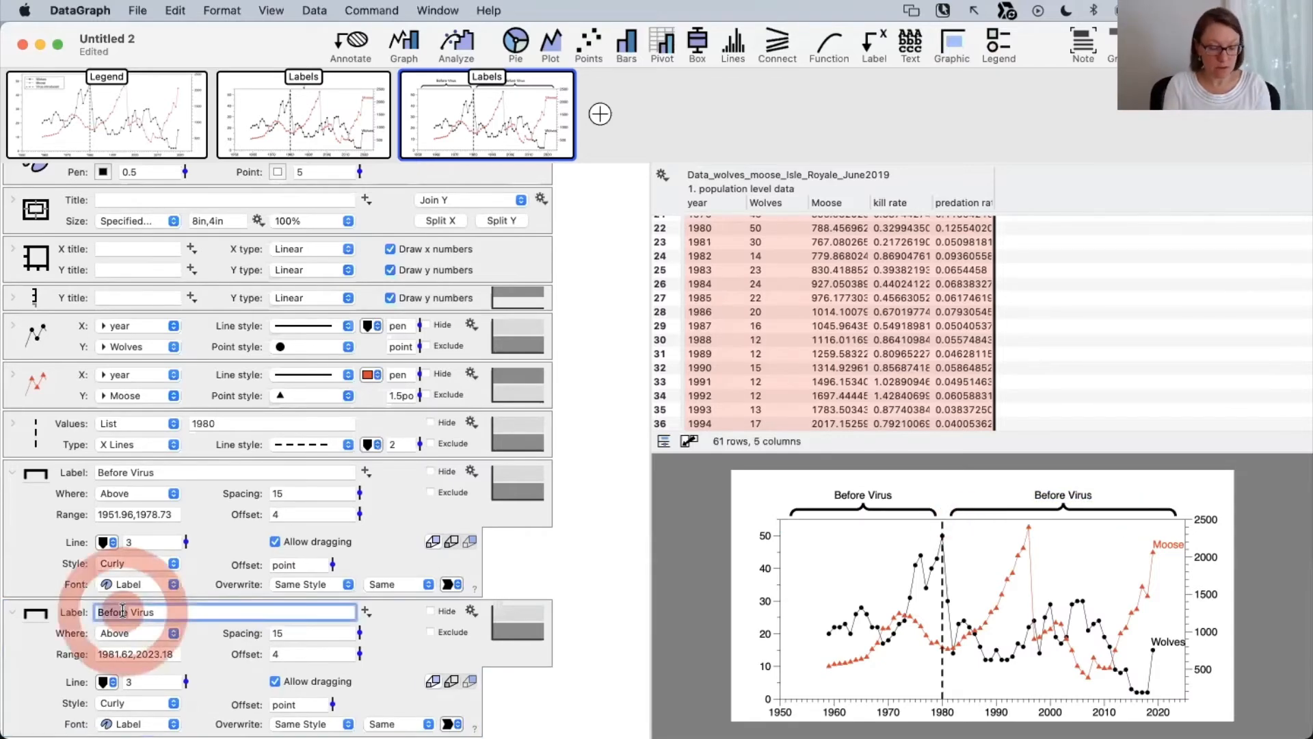
type("After")
key("Return")
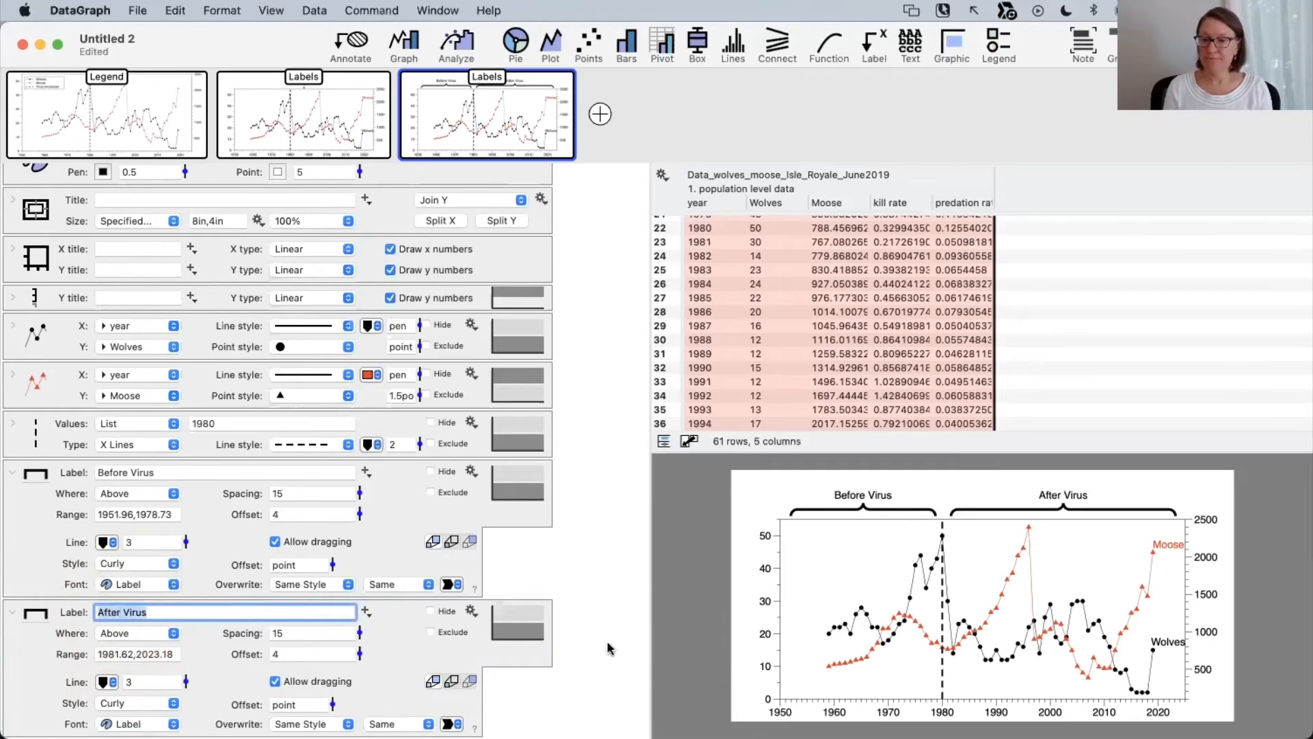
left_click(15, 613)
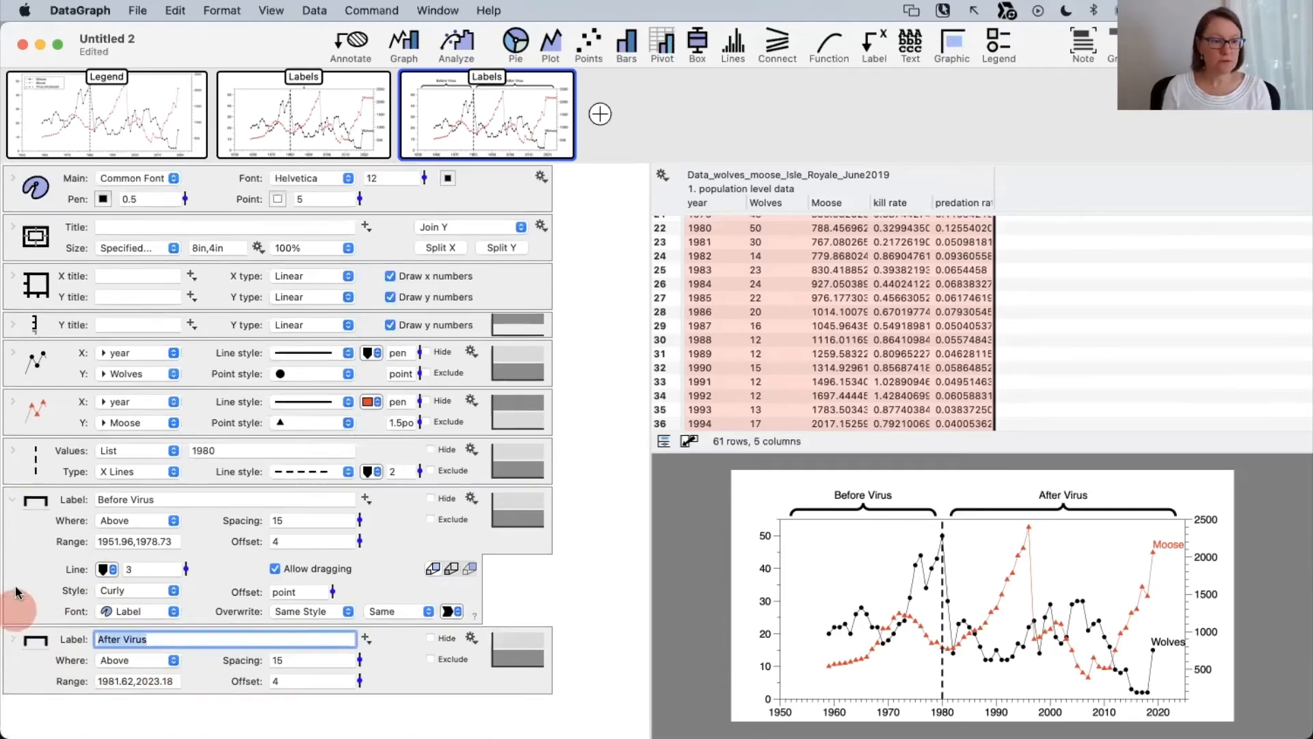
Collapse the "Before Virus" bracket's detailed settings and duplicate the current graph as a new one.
left_click(13, 500)
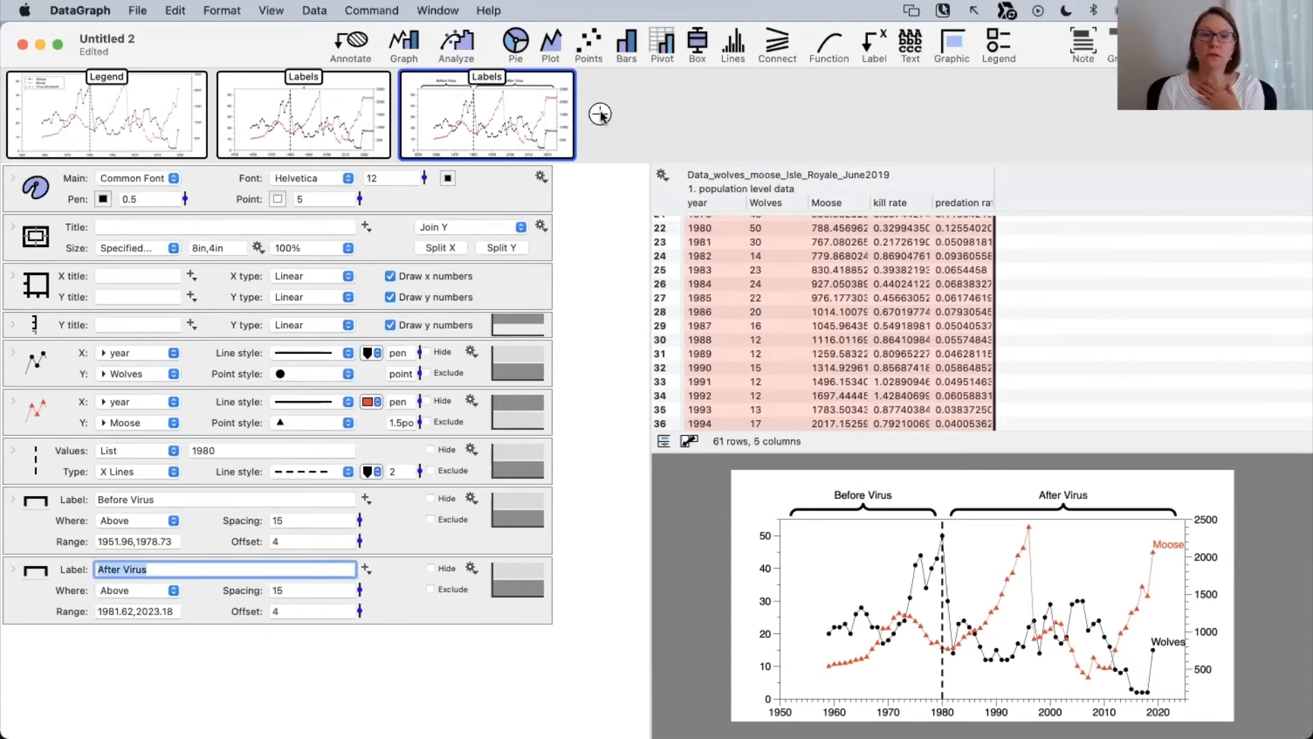
left_click(404, 134)
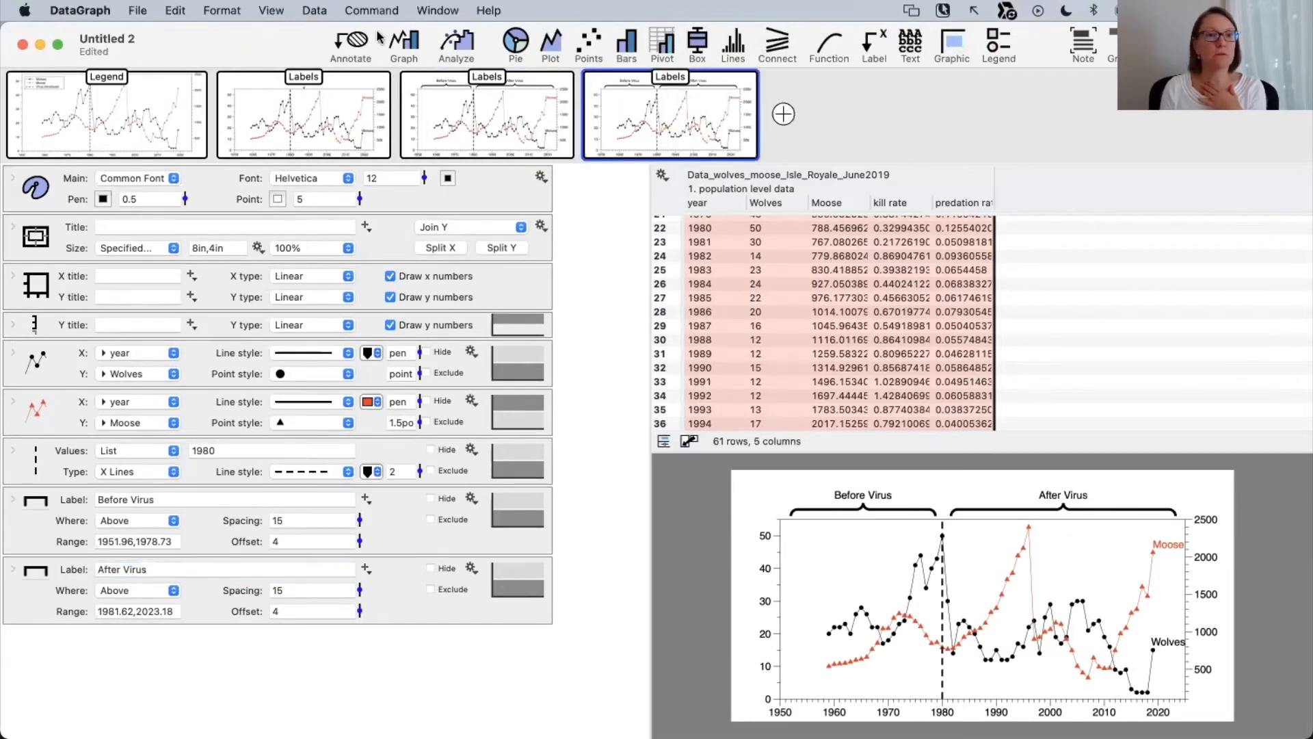
Add an oval Region annotation to the duplicated graph.
left_click(353, 45)
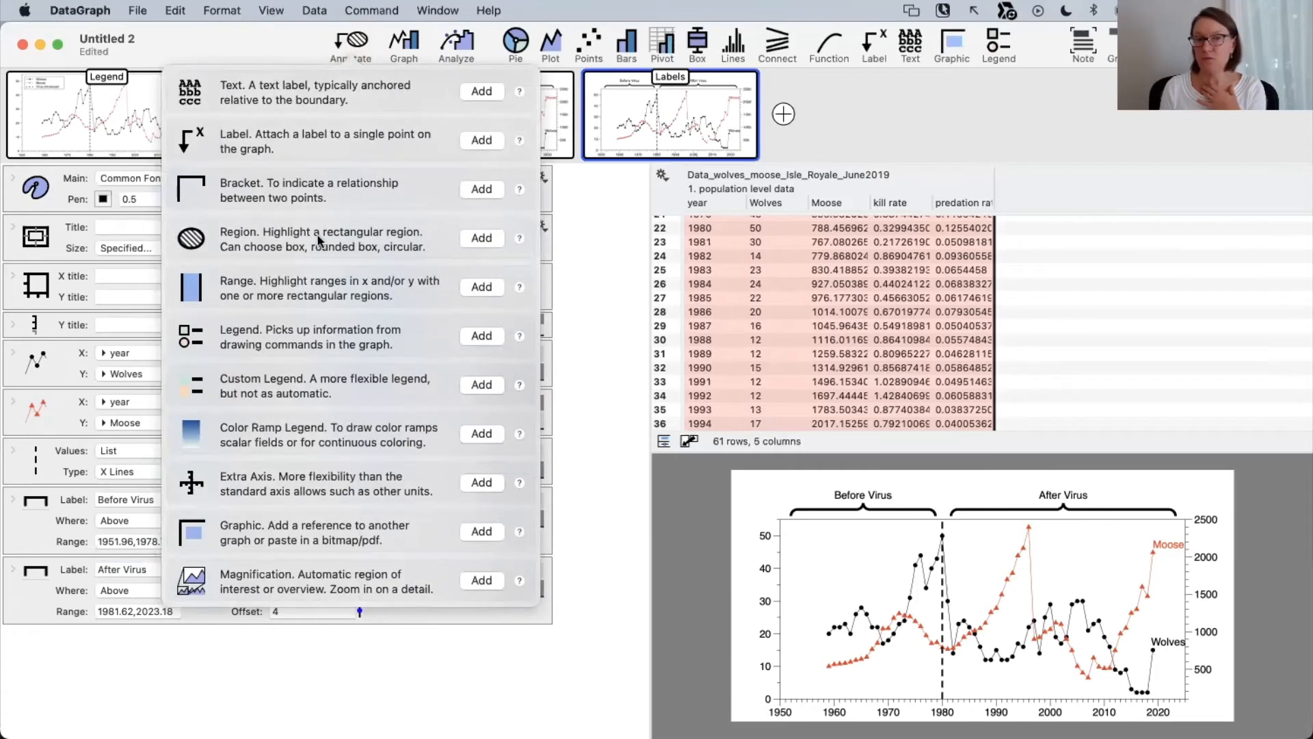
left_click(481, 238)
left_click(598, 577)
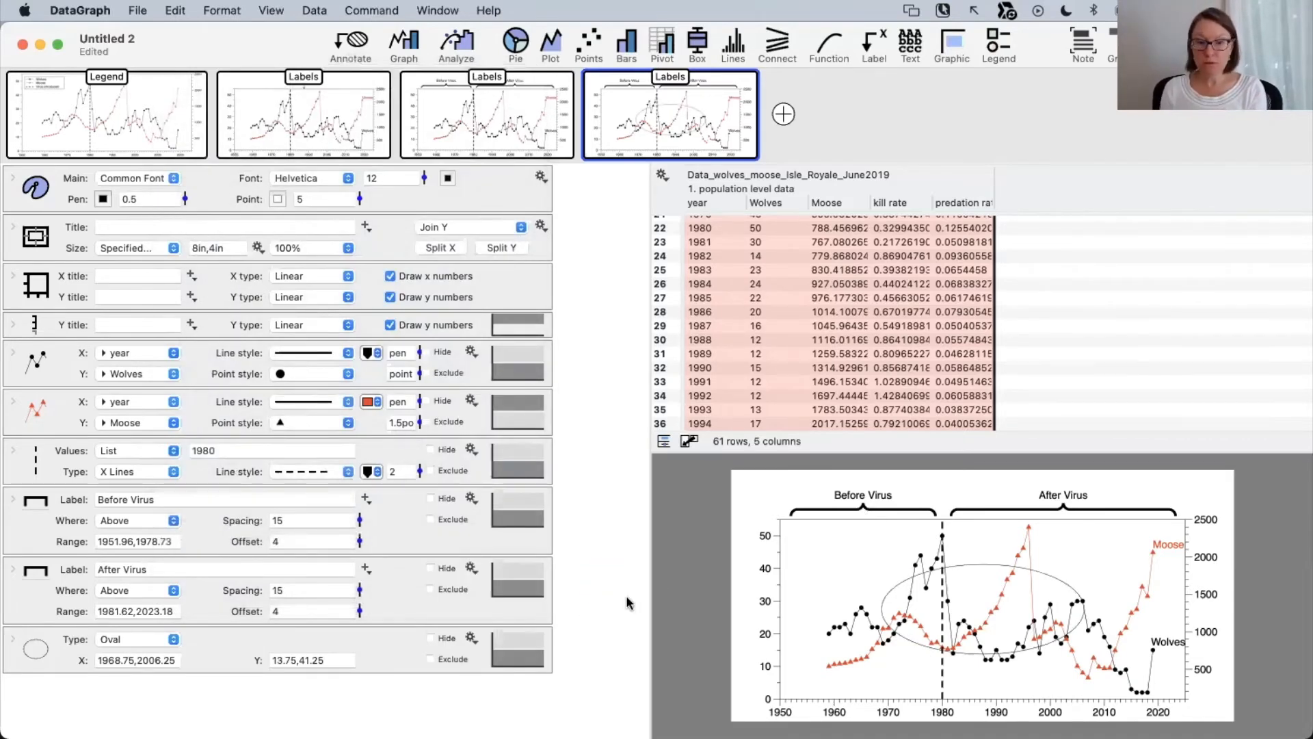
left_click_drag(577, 590, 537, 539)
key("Delete")
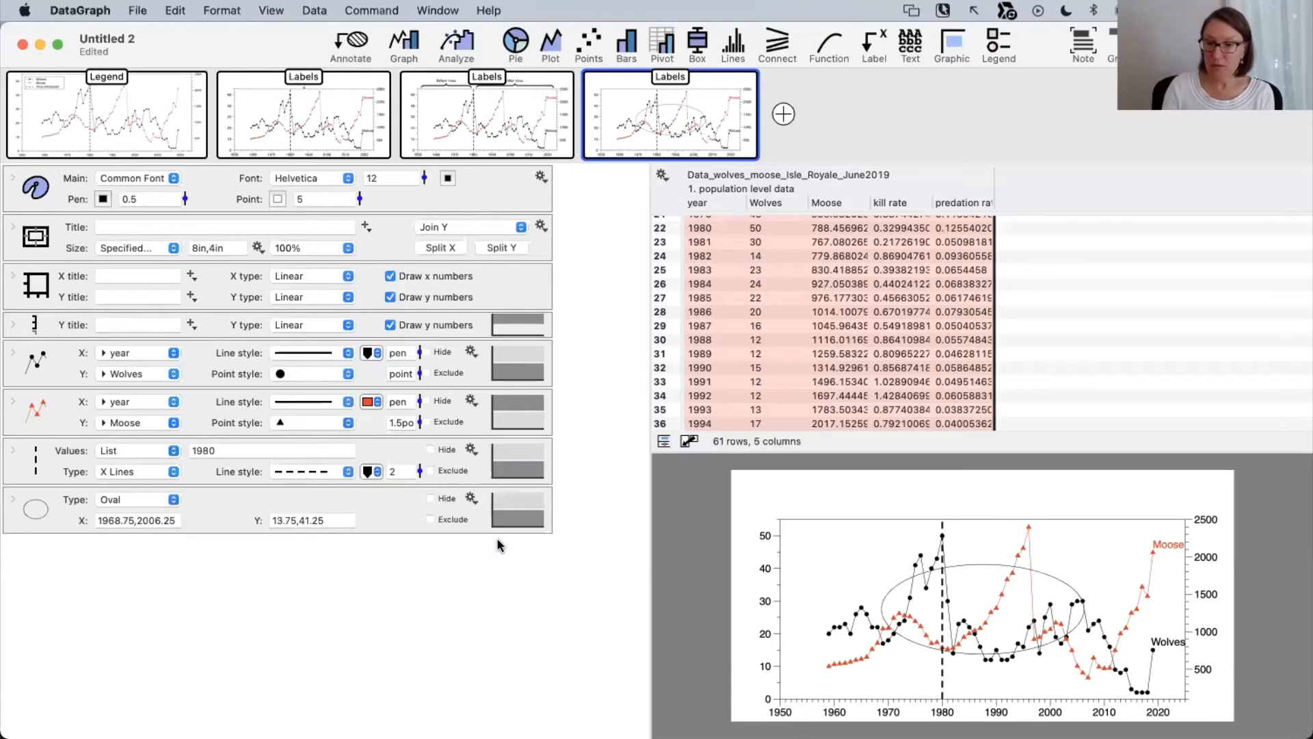
key("super+z")
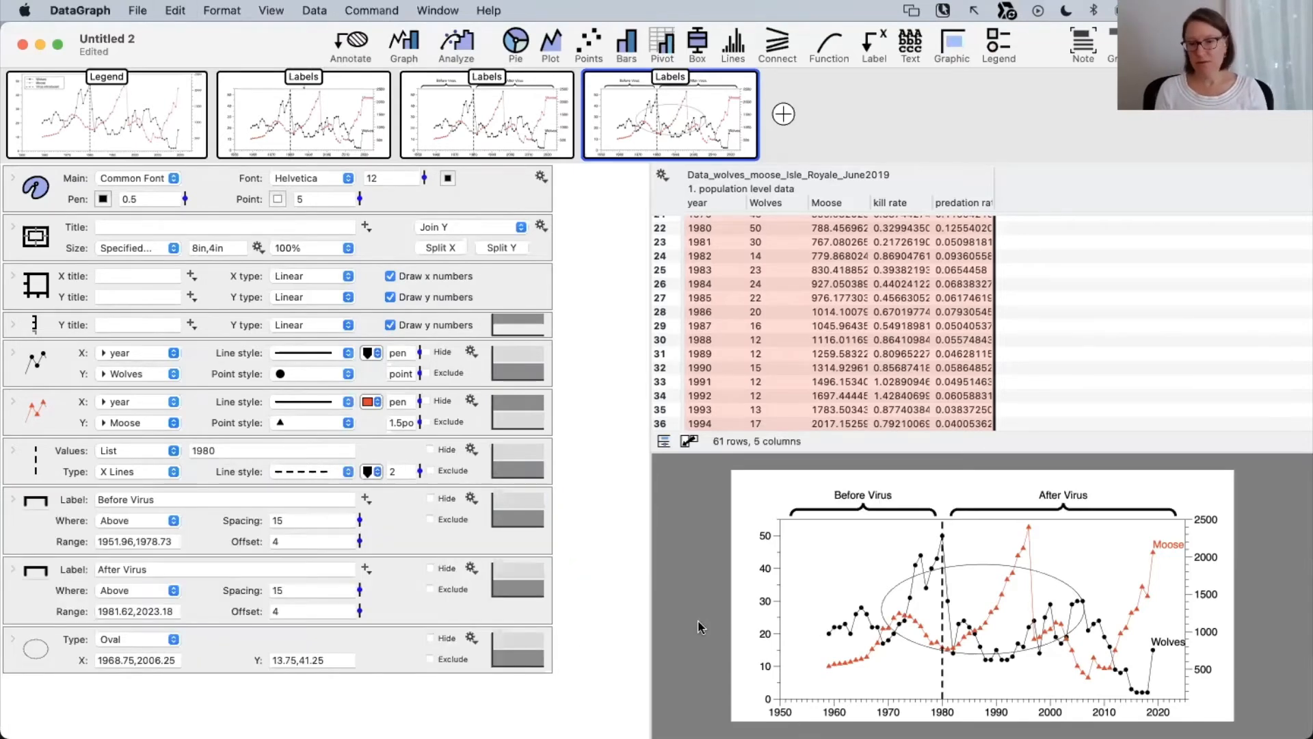
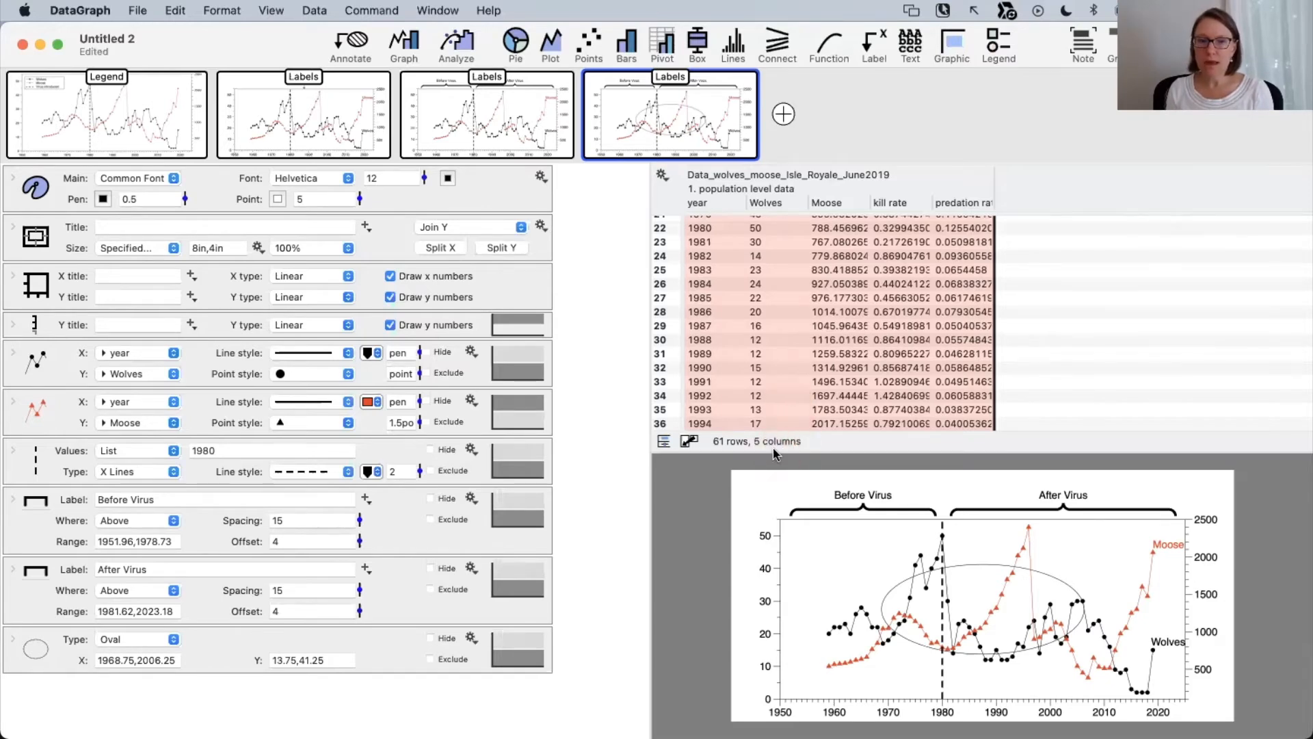
Set the graph size to Automatic and enlarge the graph area by shrinking the data table.
left_click(158, 248)
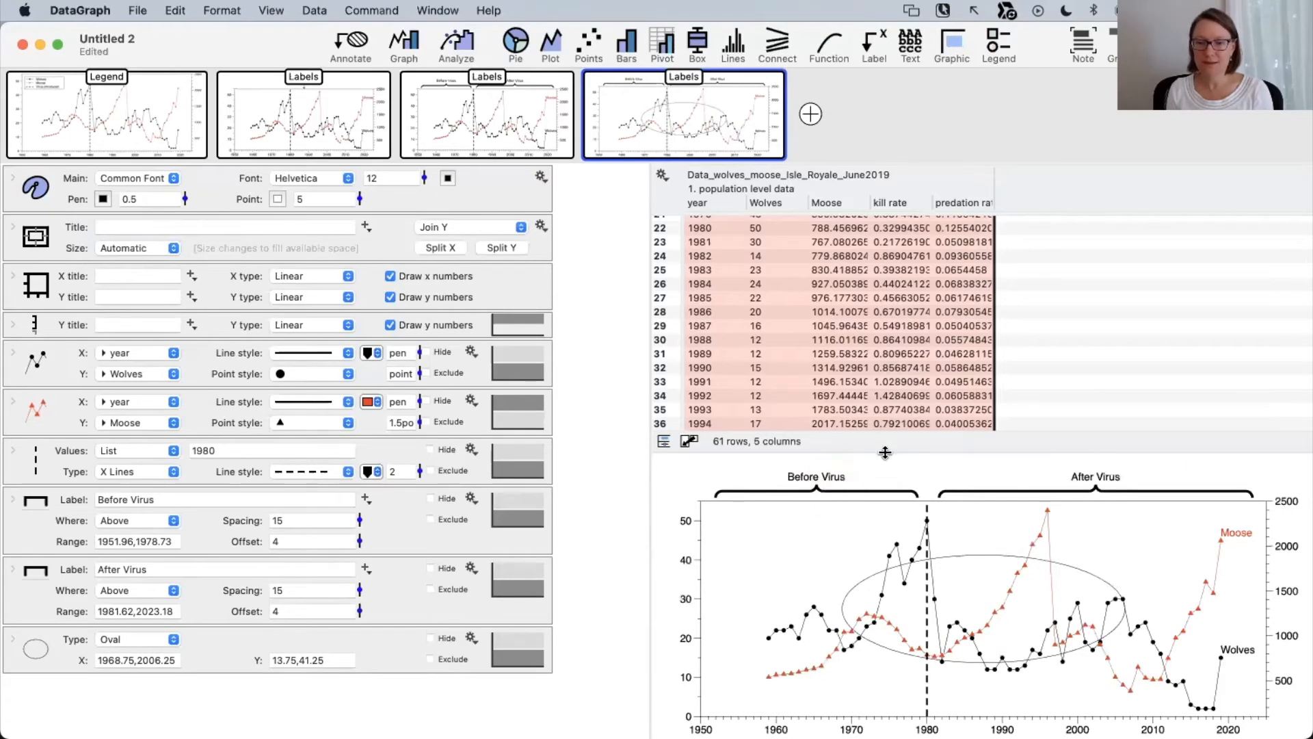
left_click_drag(886, 451, 886, 303)
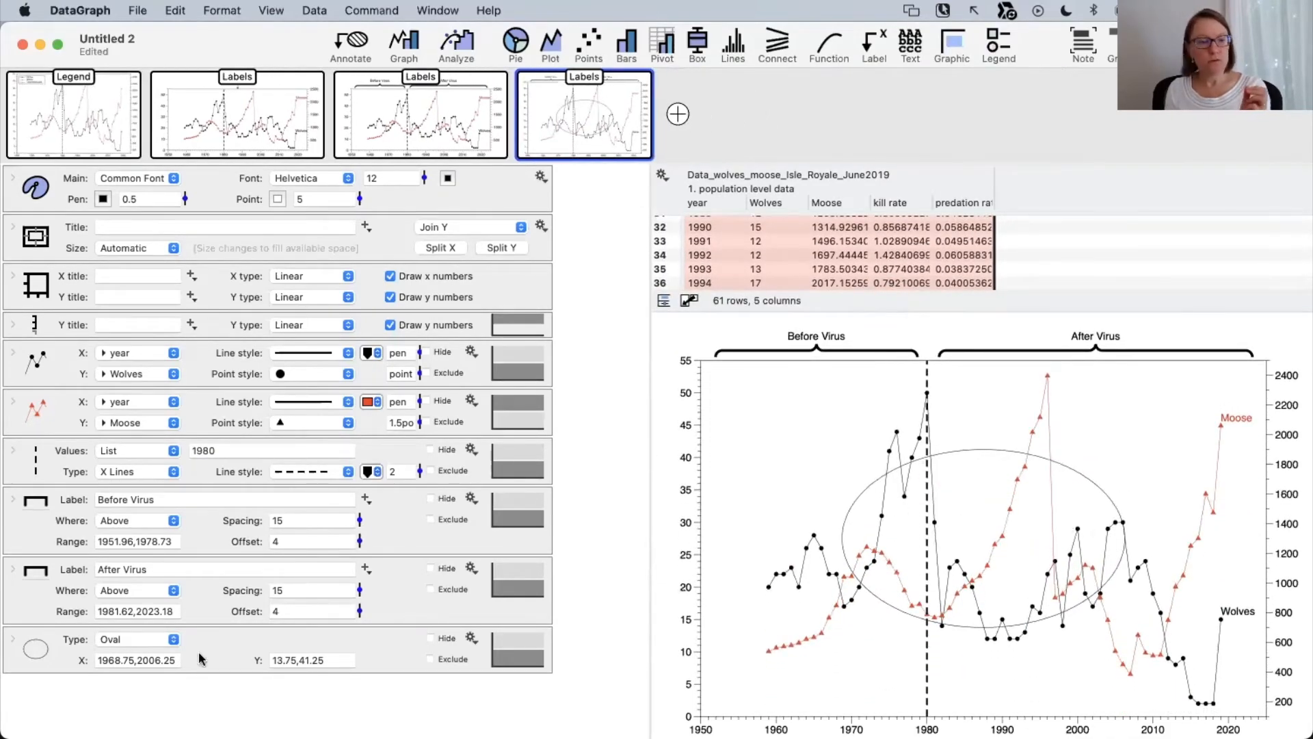
Expand the oval's settings, set its line width to 4, and enlarge the graph area further in height and width.
left_click(12, 640)
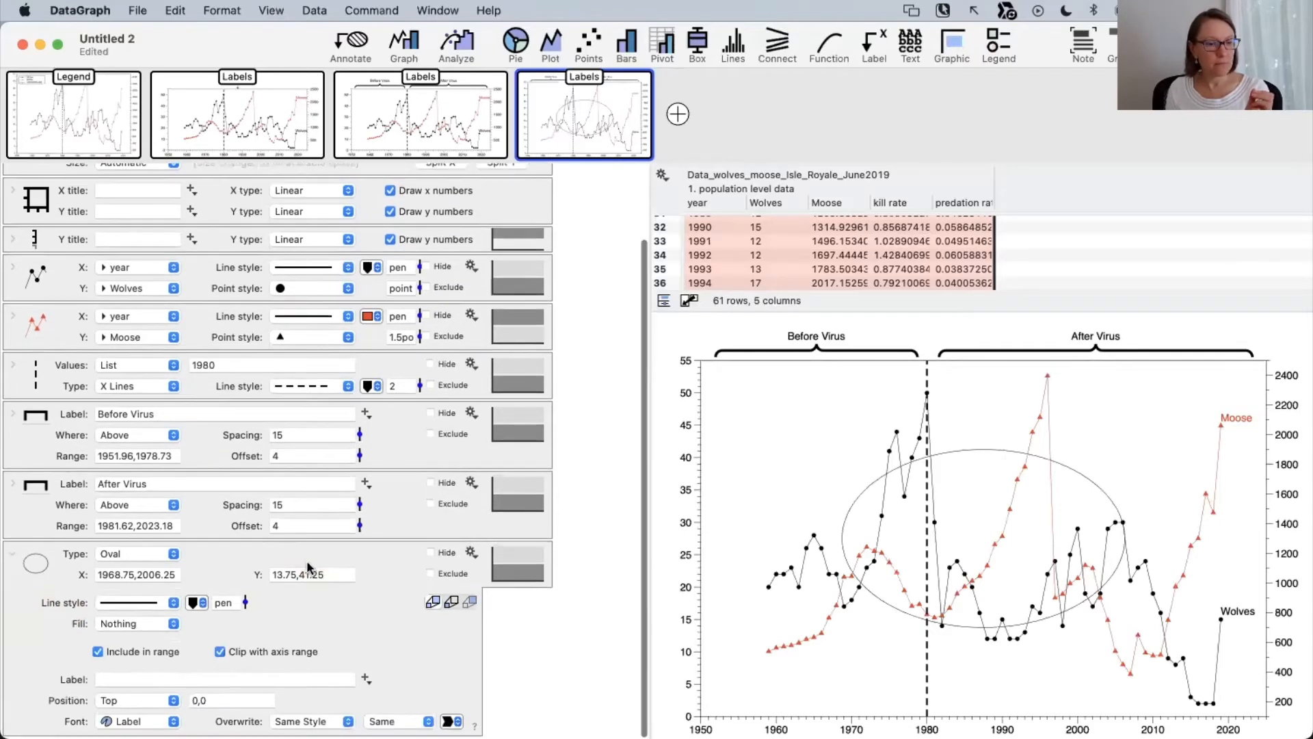
left_click_drag(245, 604, 246, 581)
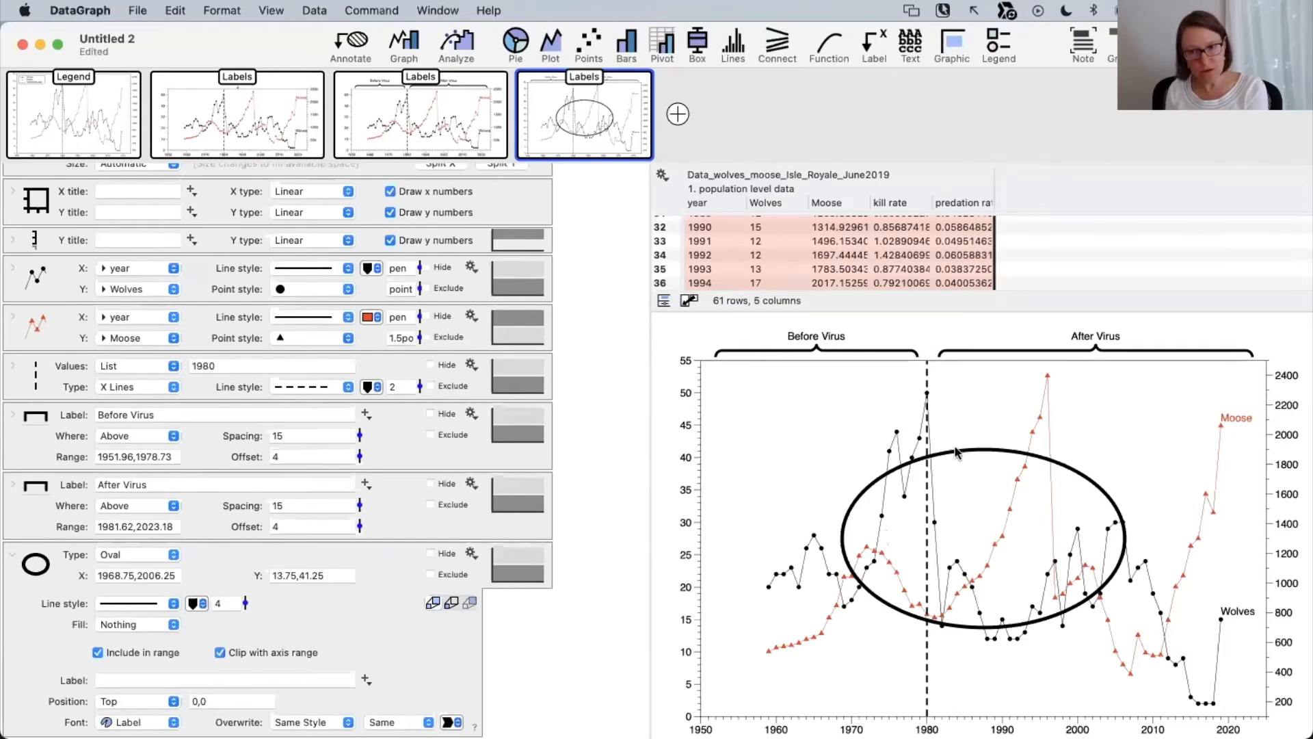
left_click_drag(869, 309, 886, 231)
left_click_drag(653, 352, 622, 363)
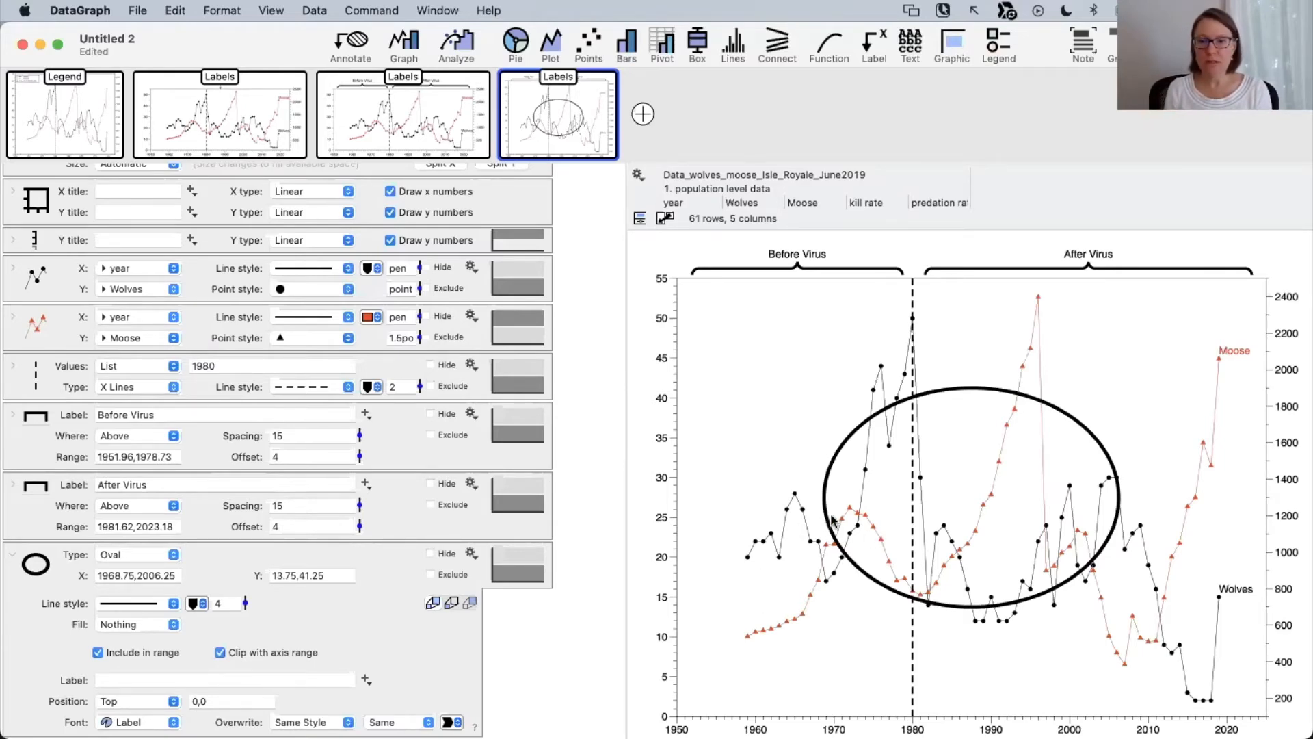
Exclude the dashed 1980 line from the graph and narrow the oval to an X range of about 1977.13 to 1983.9.
left_click_drag(826, 520, 889, 513)
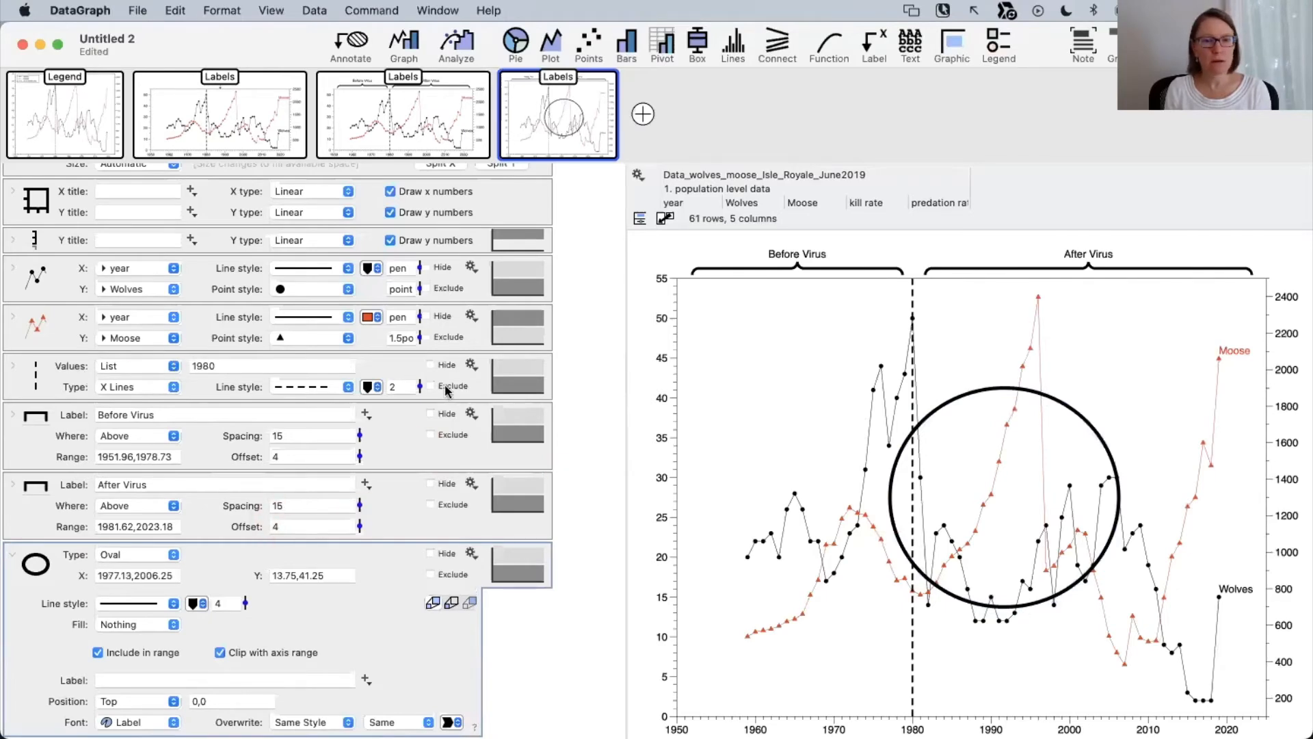
left_click(446, 384)
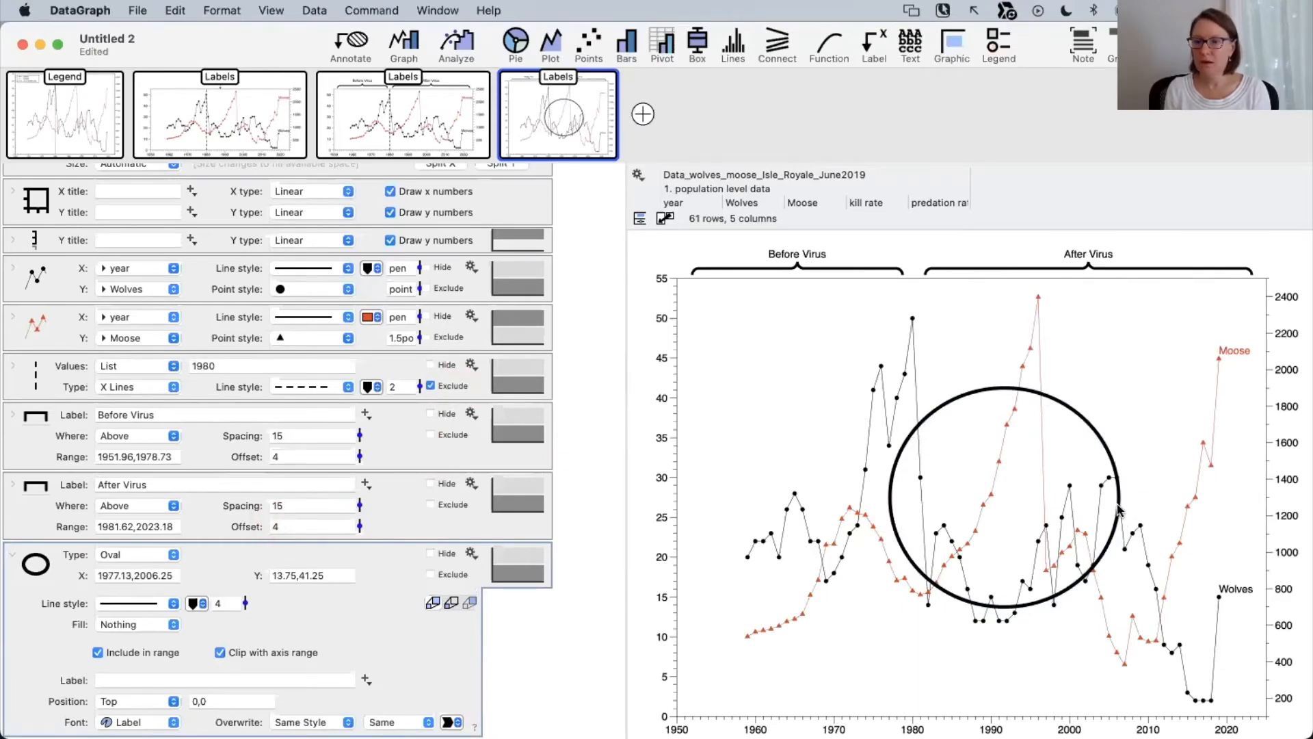
left_click_drag(1119, 506, 942, 499)
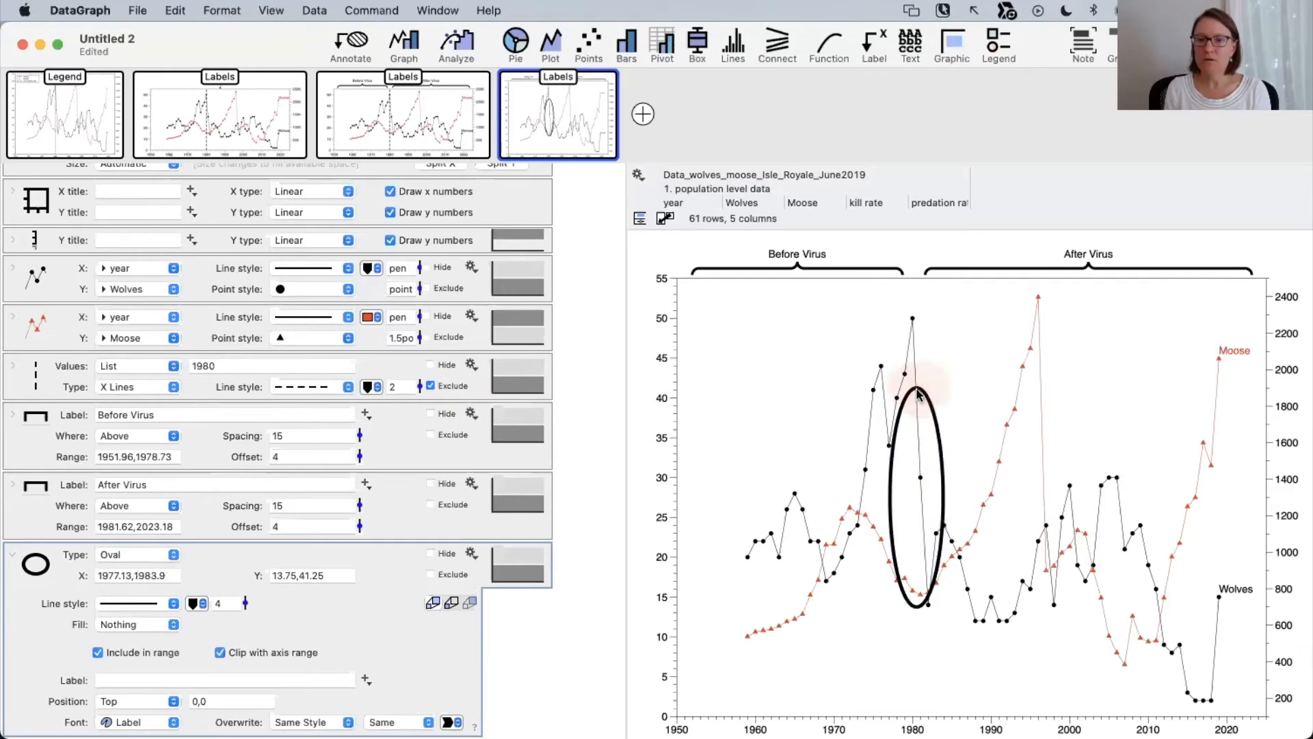
left_click_drag(918, 396, 918, 351)
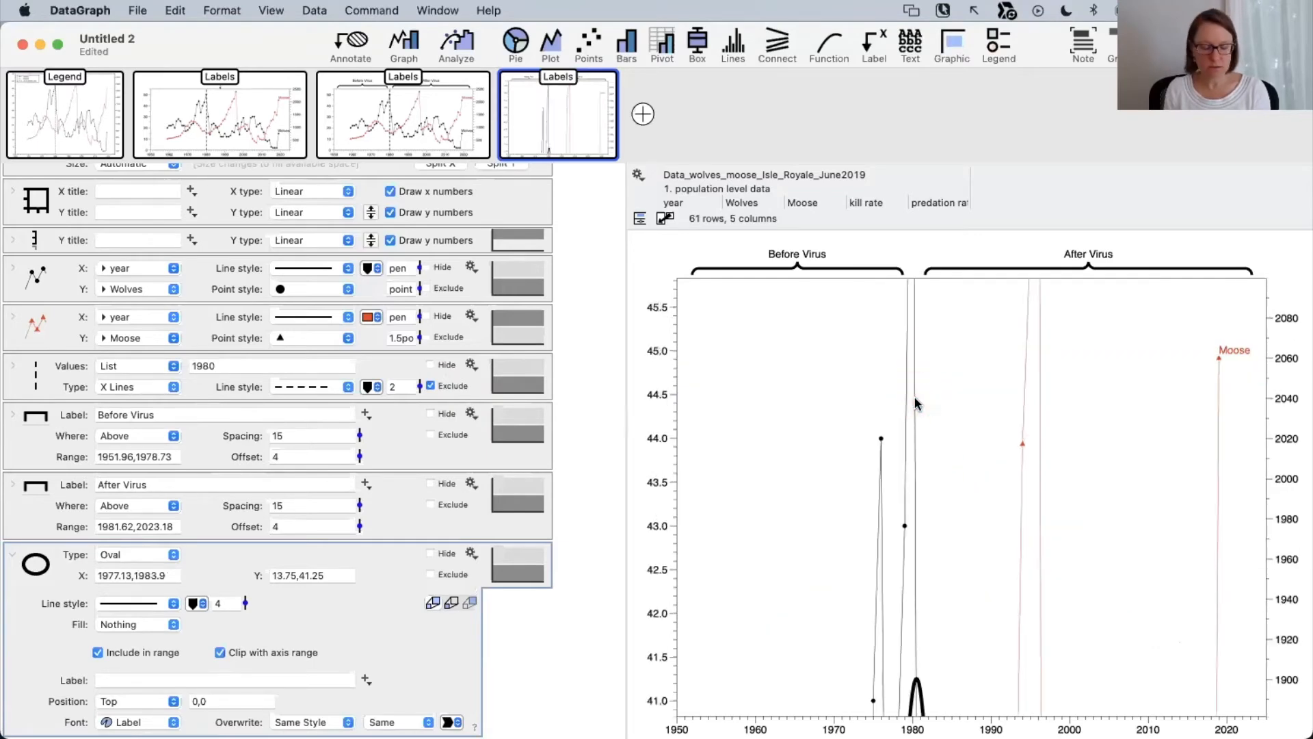
left_click(915, 396)
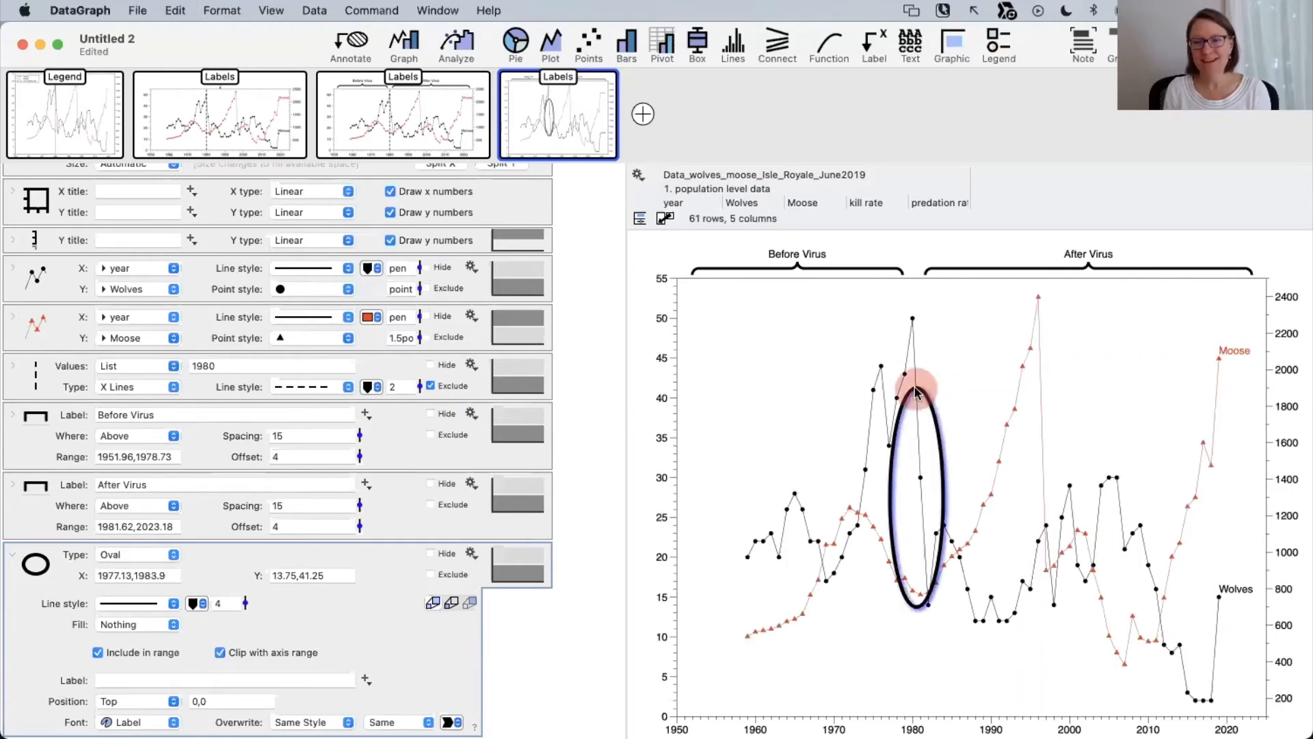
left_click_drag(915, 390, 956, 294)
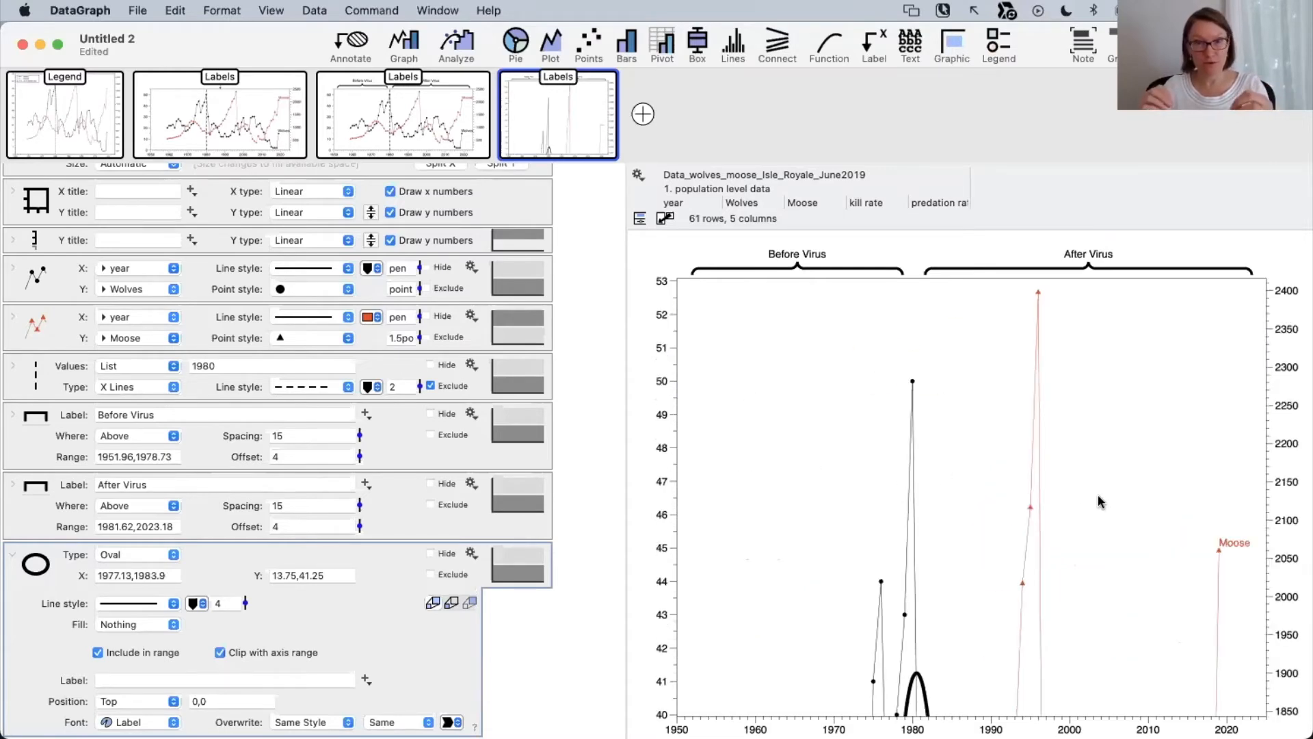
mouse_move(665, 364)
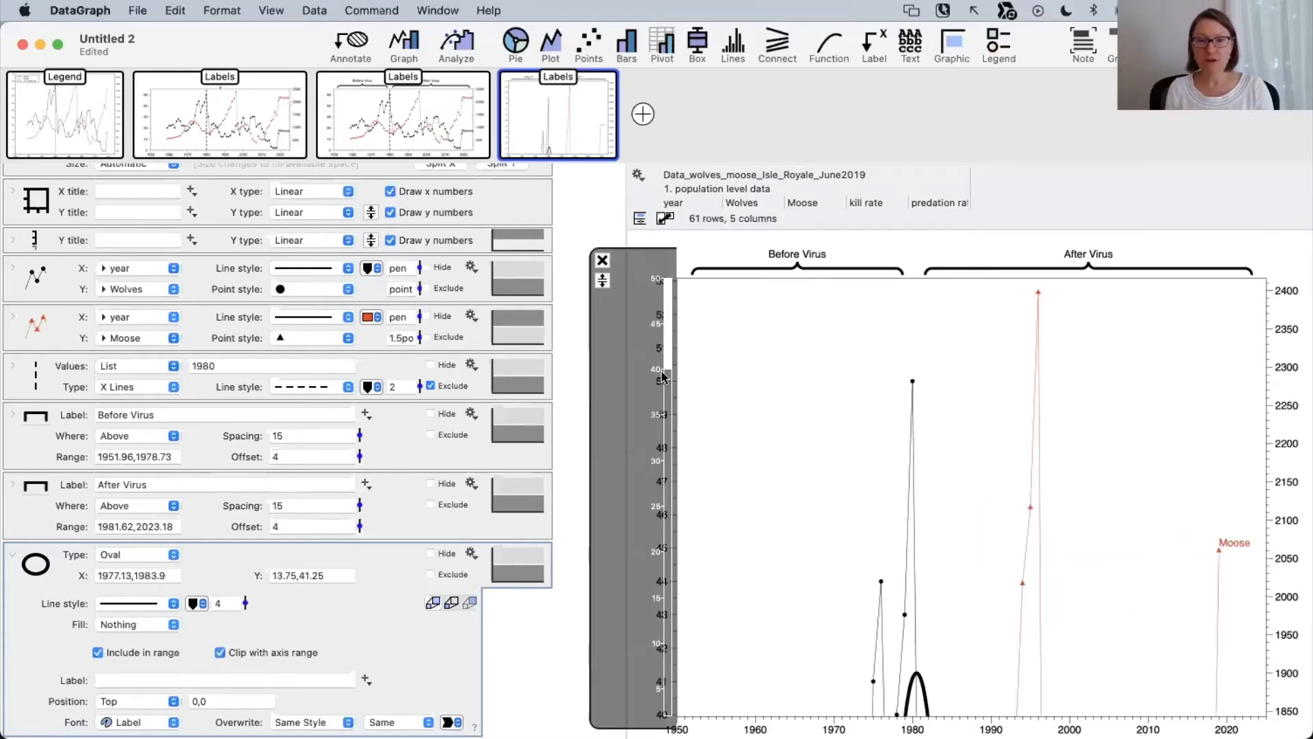
left_click(603, 282)
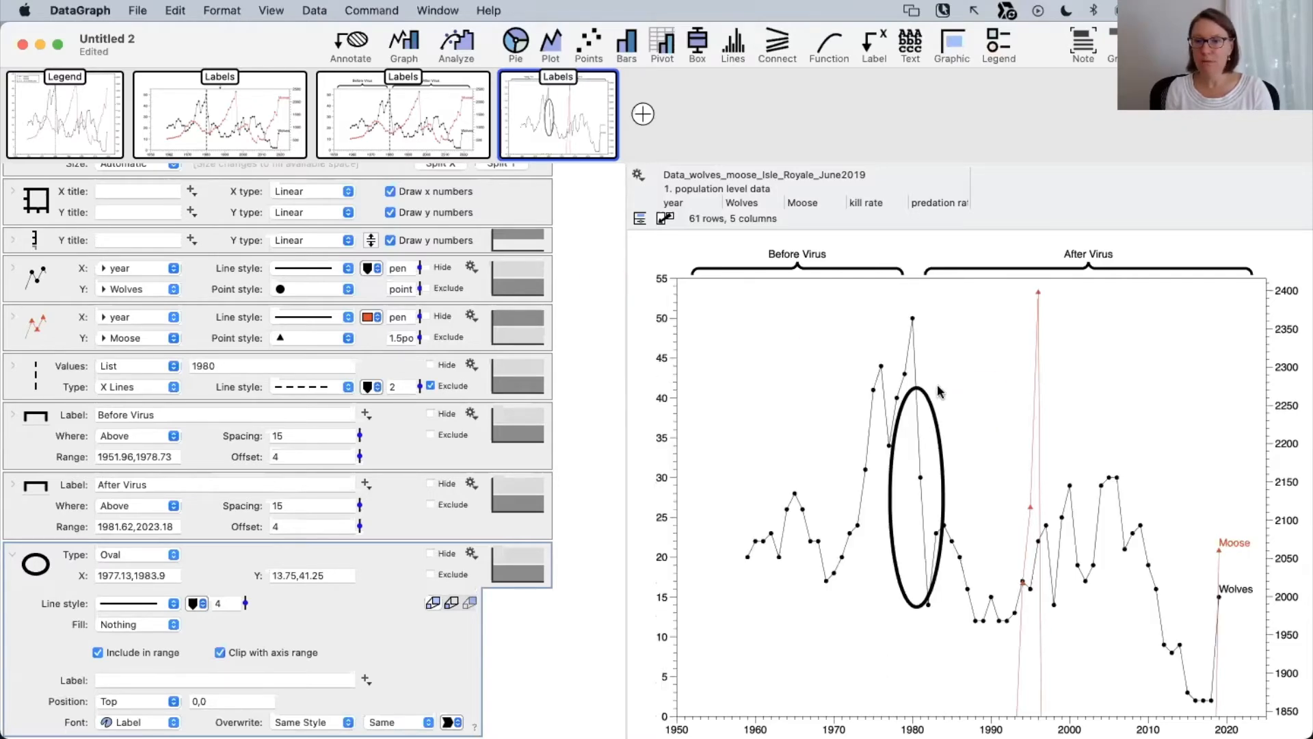
Stretch the oval around the wolves' 1980 peak and drop, to about 1976.71 to 1984.81 in X and 11.55 to 52.04 in Y.
left_click_drag(914, 393, 907, 307)
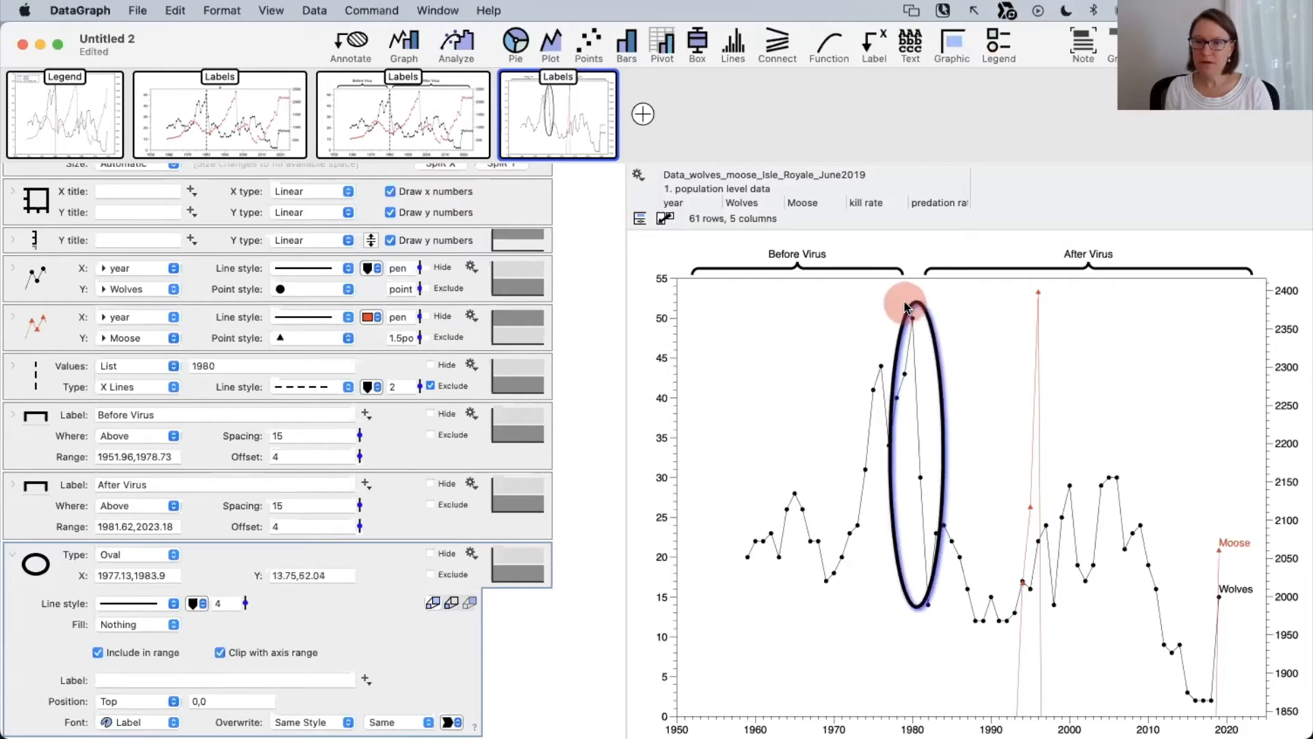
left_click(914, 608)
left_click_drag(915, 608, 924, 622)
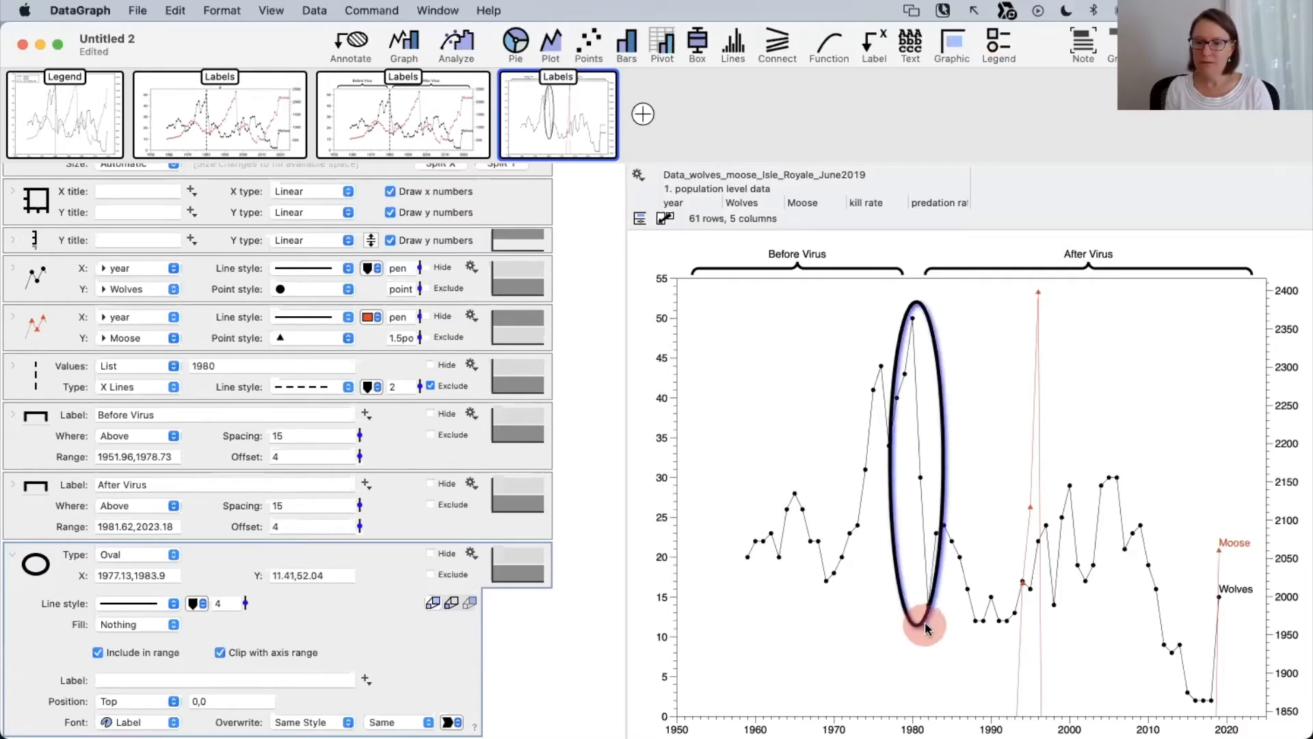
left_click(944, 536)
left_click(944, 484)
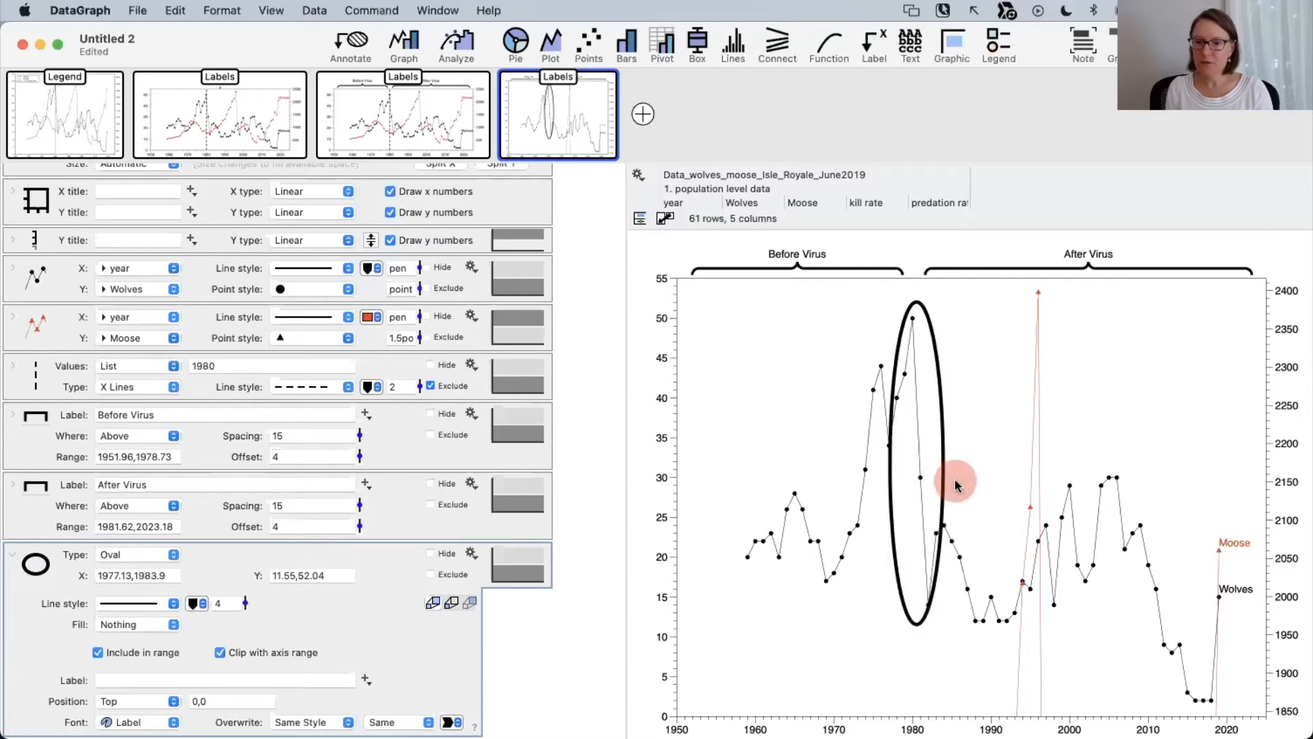
left_click(943, 469)
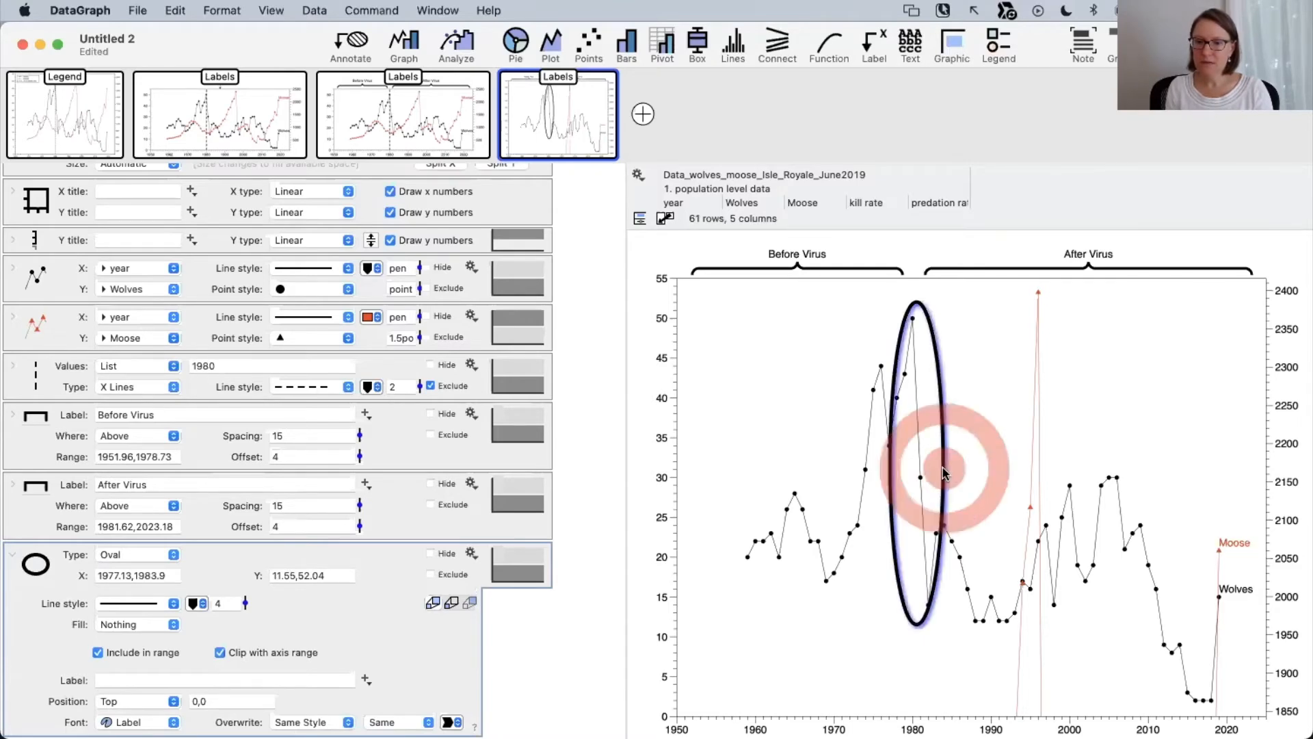
left_click_drag(944, 472, 885, 461)
left_click(927, 462)
left_click(366, 597)
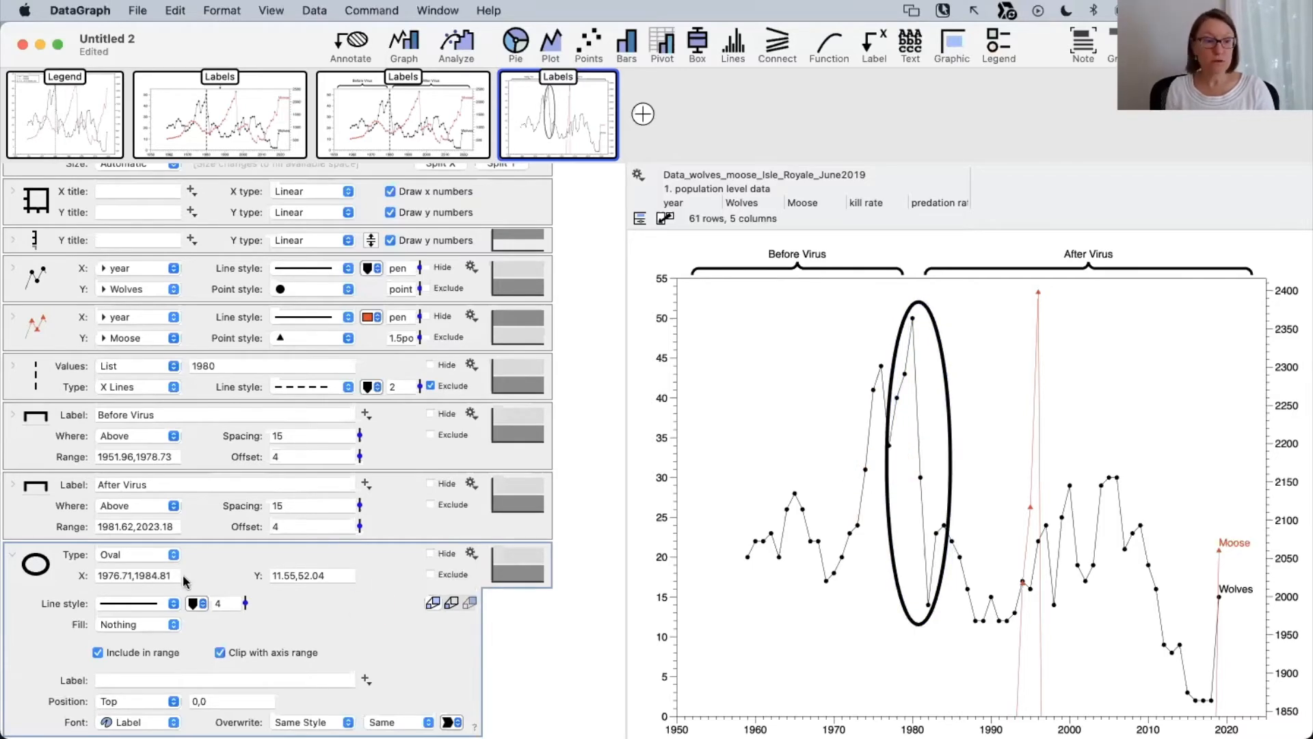
Highlight the oval's X and Y range values and nudge its starting edge to about X 1977.24.
left_click(57, 575)
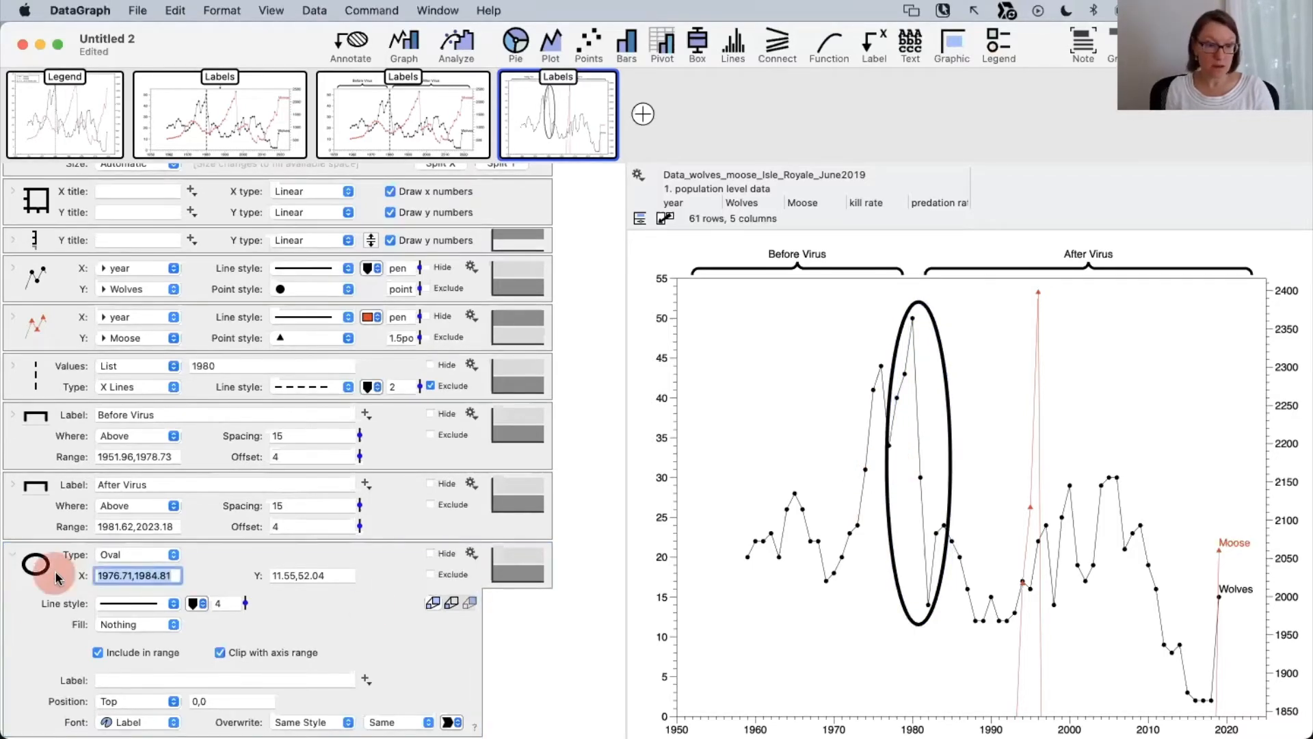
left_click(340, 574)
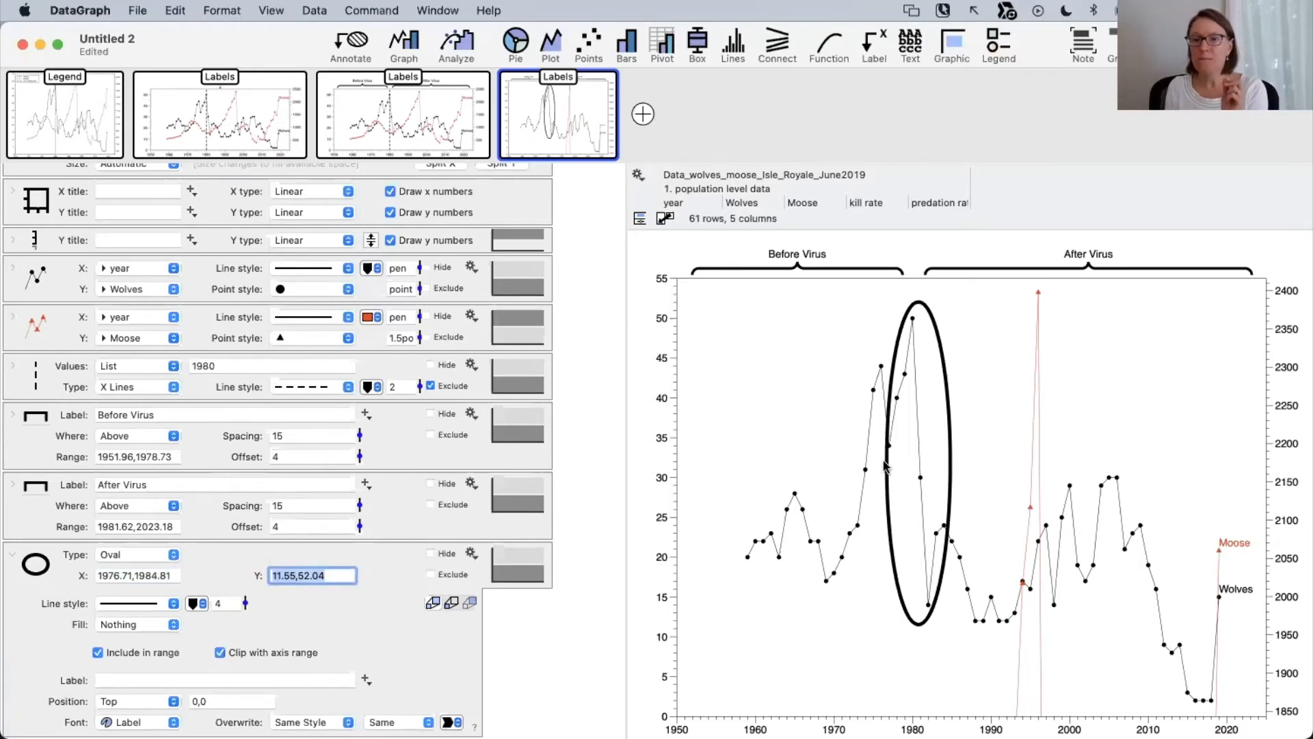
left_click_drag(887, 465, 891, 468)
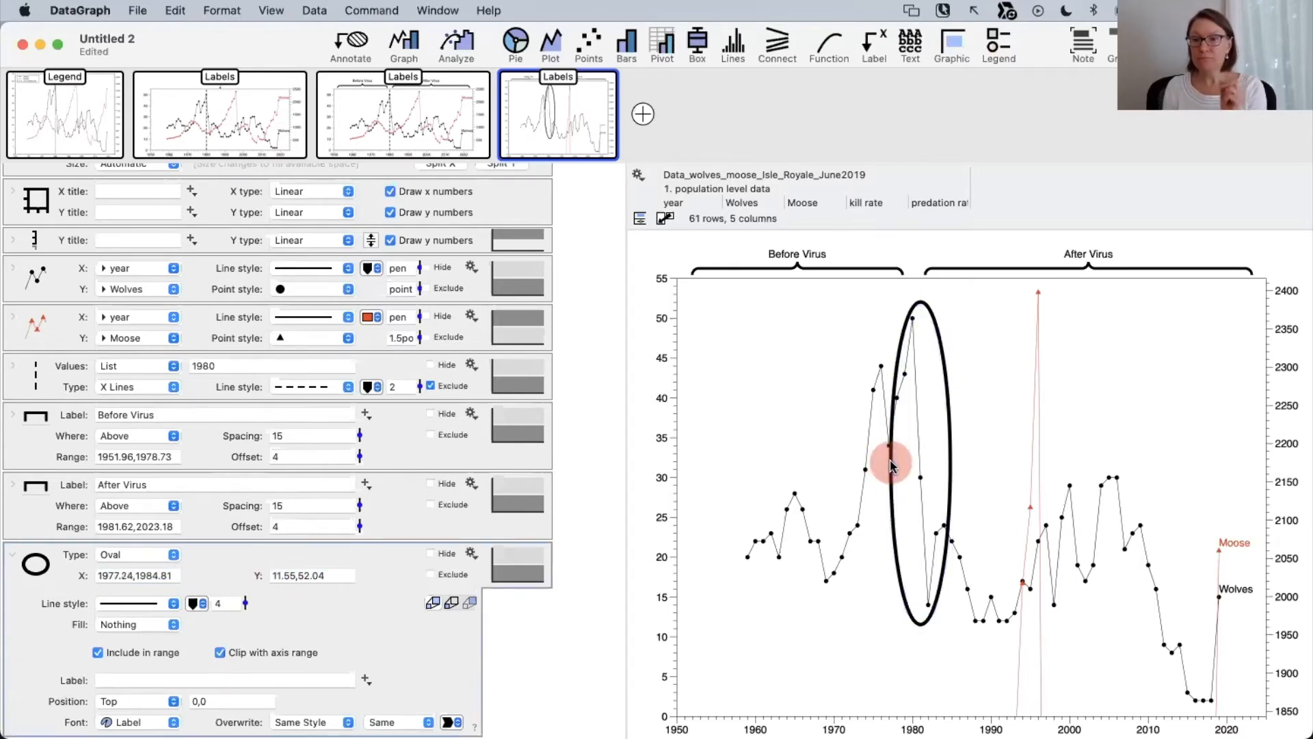
left_click(999, 431)
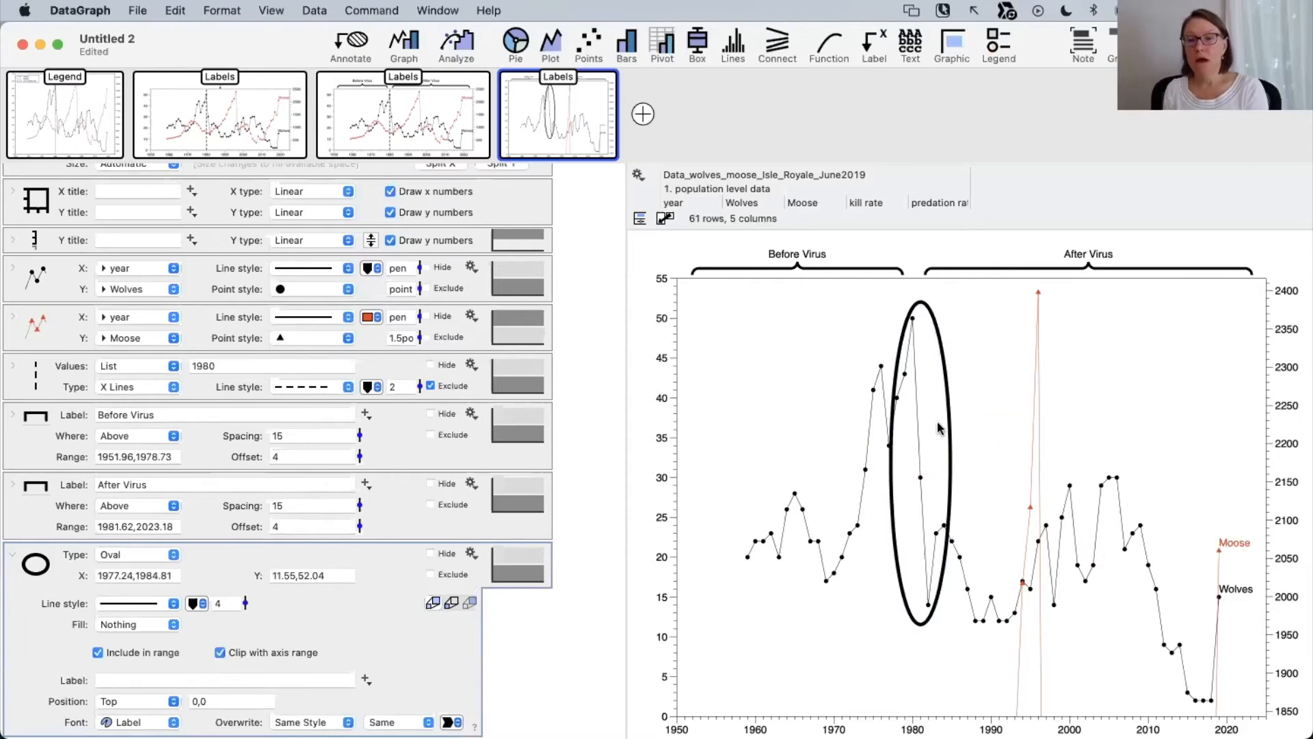
Reduce the graph area's height to reveal the data rows, and fill the oval with a solid color using Fill Color 1.
left_click(867, 228)
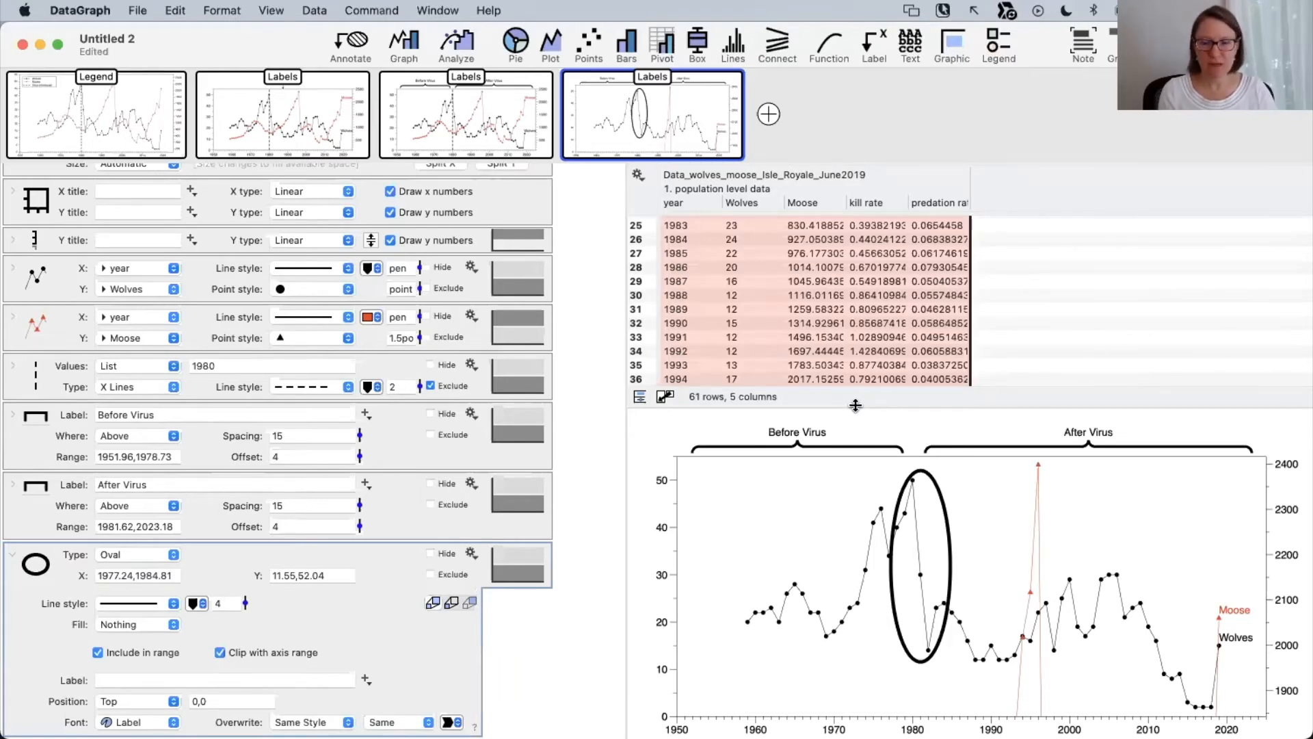
left_click(126, 625)
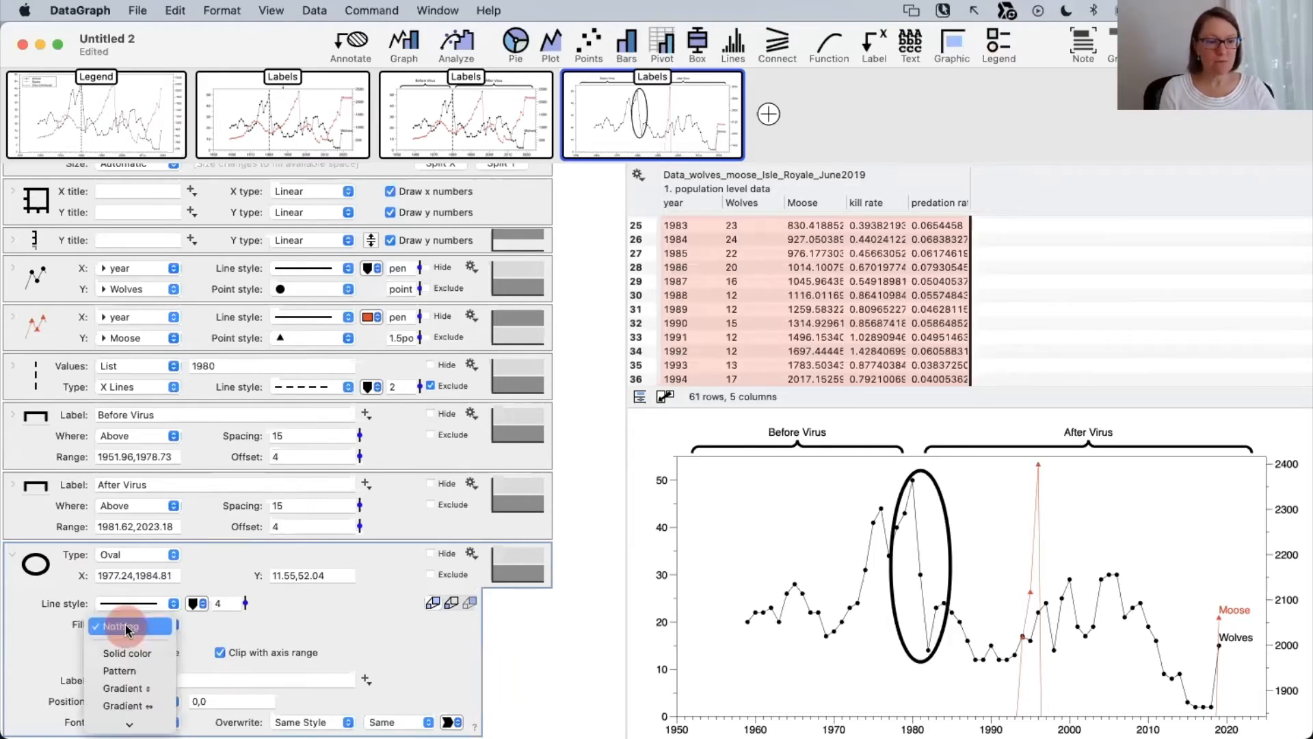
left_click(133, 652)
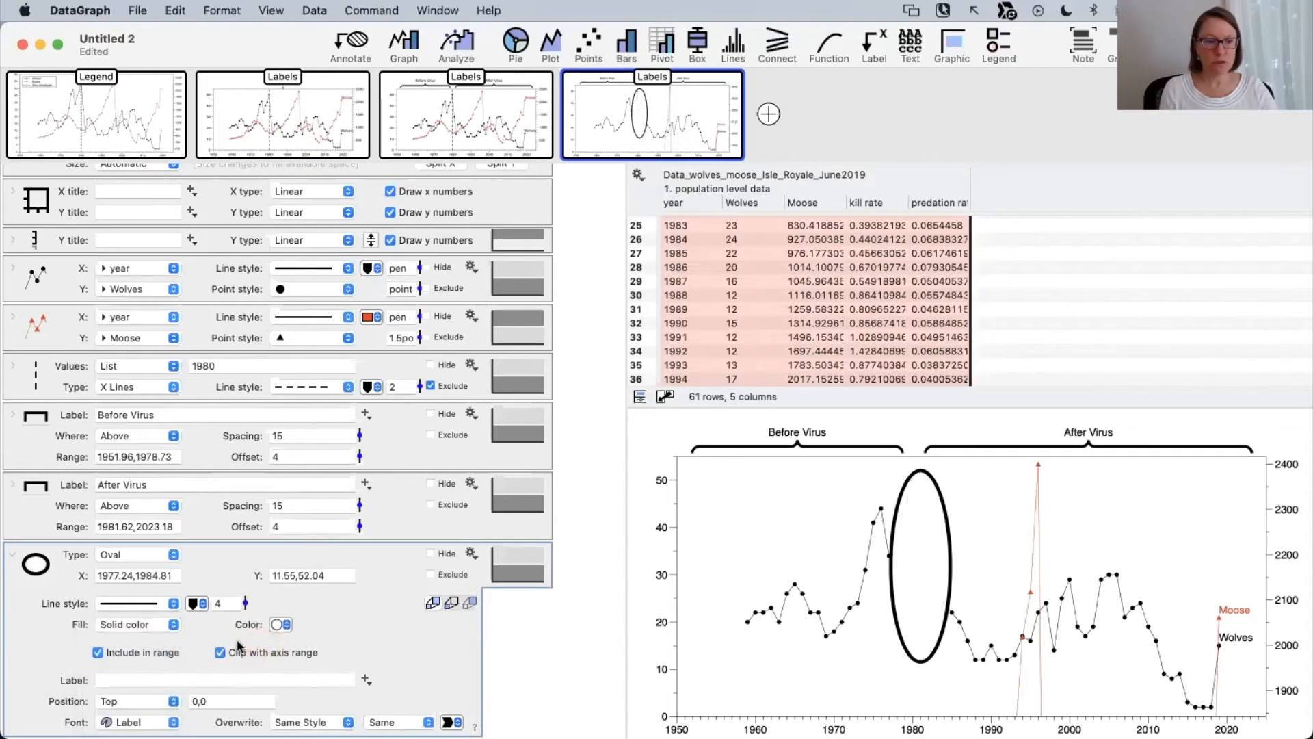
left_click(285, 626)
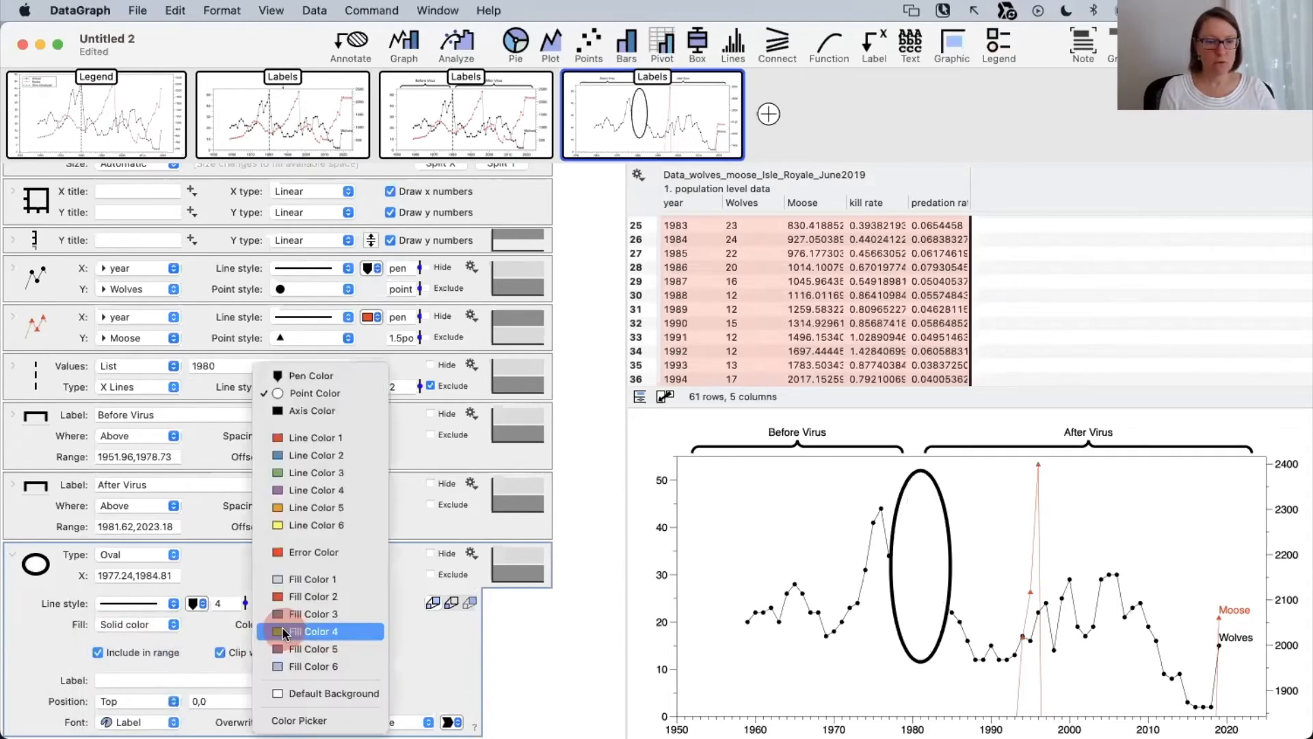
left_click(318, 581)
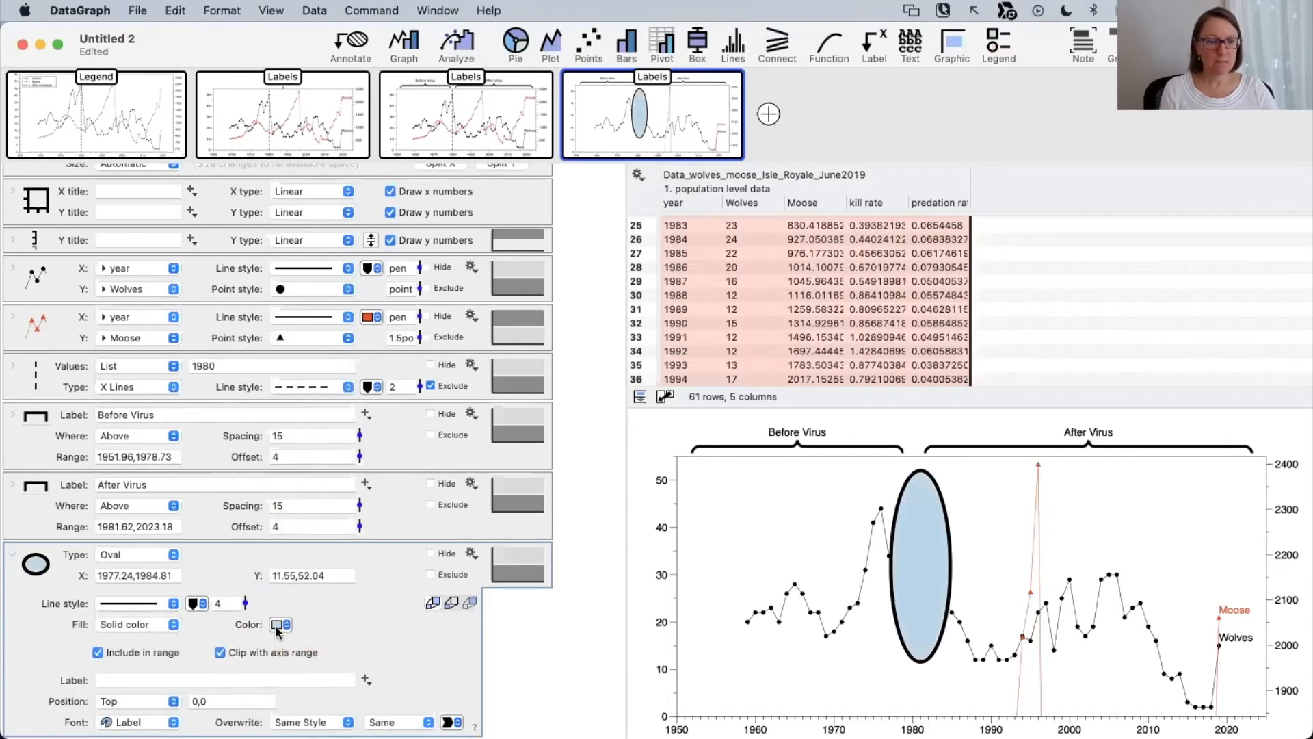
Fill the oval with a custom Banana yellow color at 25% opacity and close the color picker.
left_click(275, 625)
left_click(280, 712)
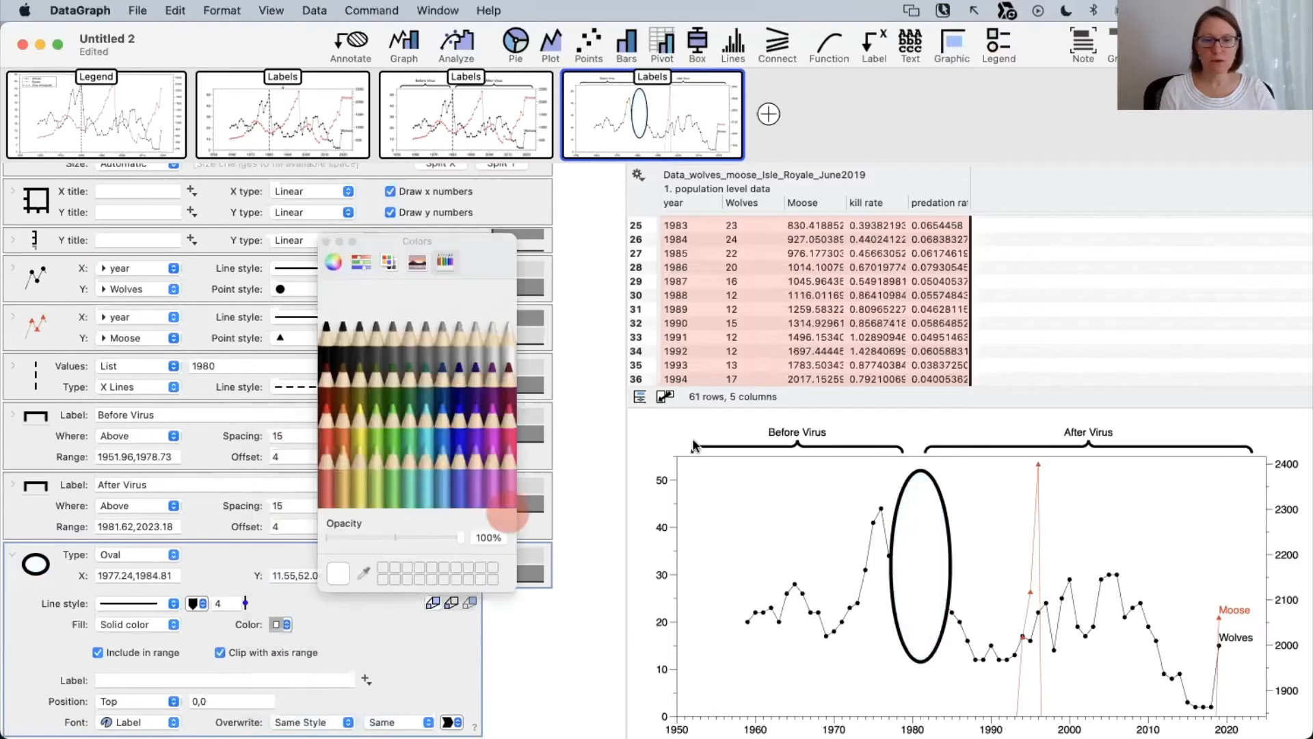
left_click(362, 502)
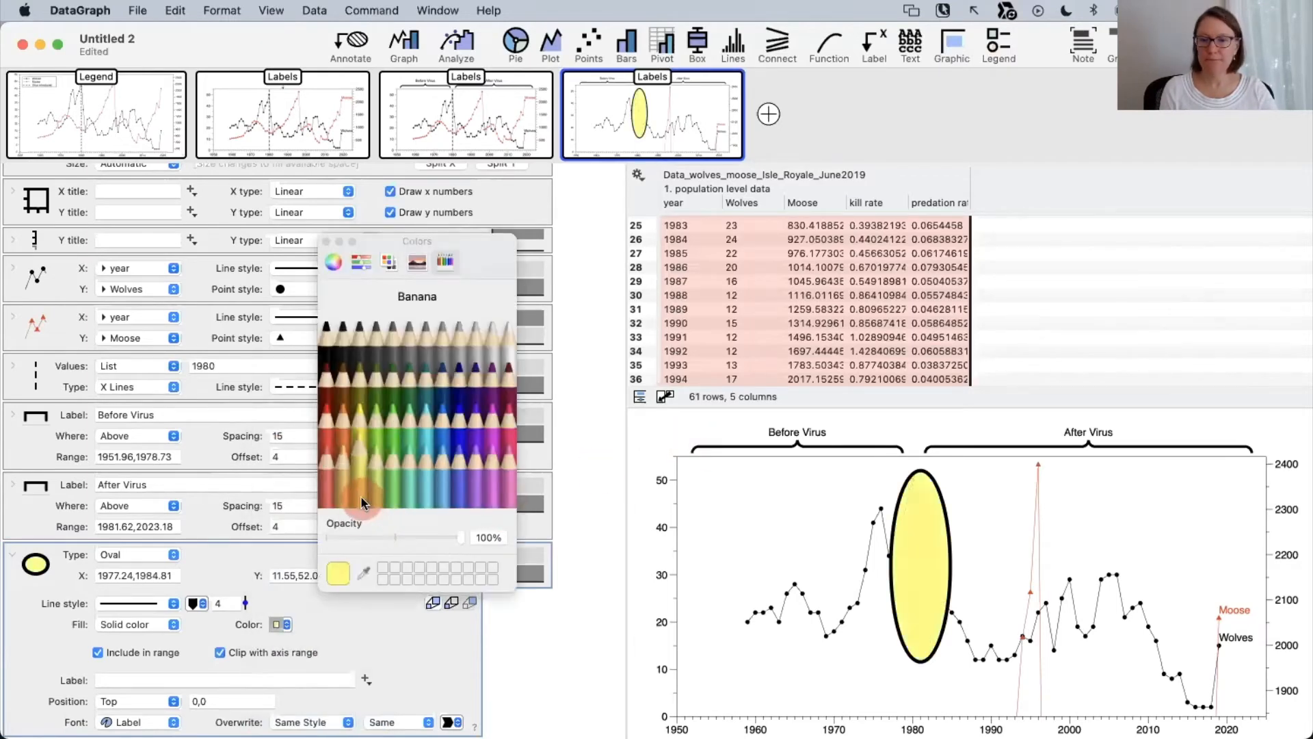
left_click(361, 538)
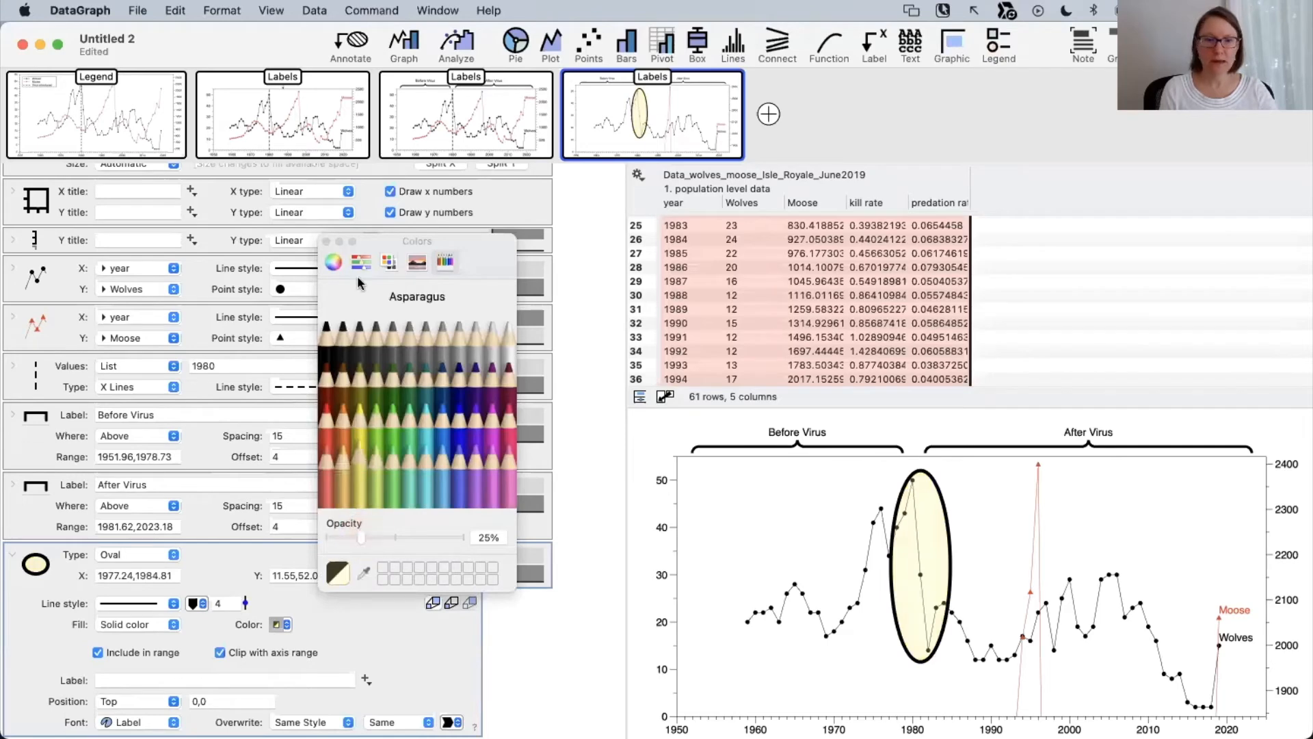
left_click(326, 241)
Shift the oval to about 1976.87 to 1984.44 in X and 11.21 to 51.7 in Y, and thin its outline to 2.
left_click(708, 576)
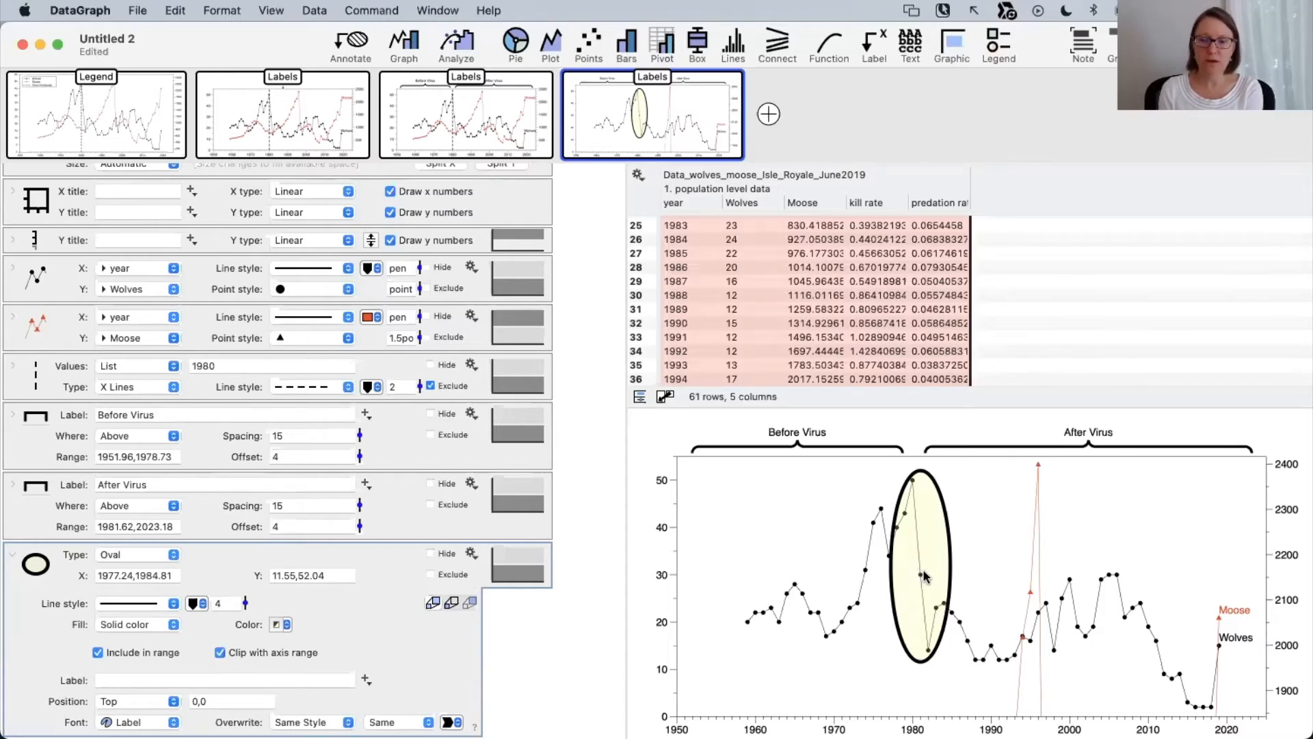
mouse_move(917, 576)
left_mouse_down()
mouse_move(865, 562)
mouse_move(1056, 558)
mouse_move(855, 577)
mouse_move(924, 549)
mouse_move(954, 572)
mouse_move(918, 563)
mouse_move(926, 599)
left_mouse_up()
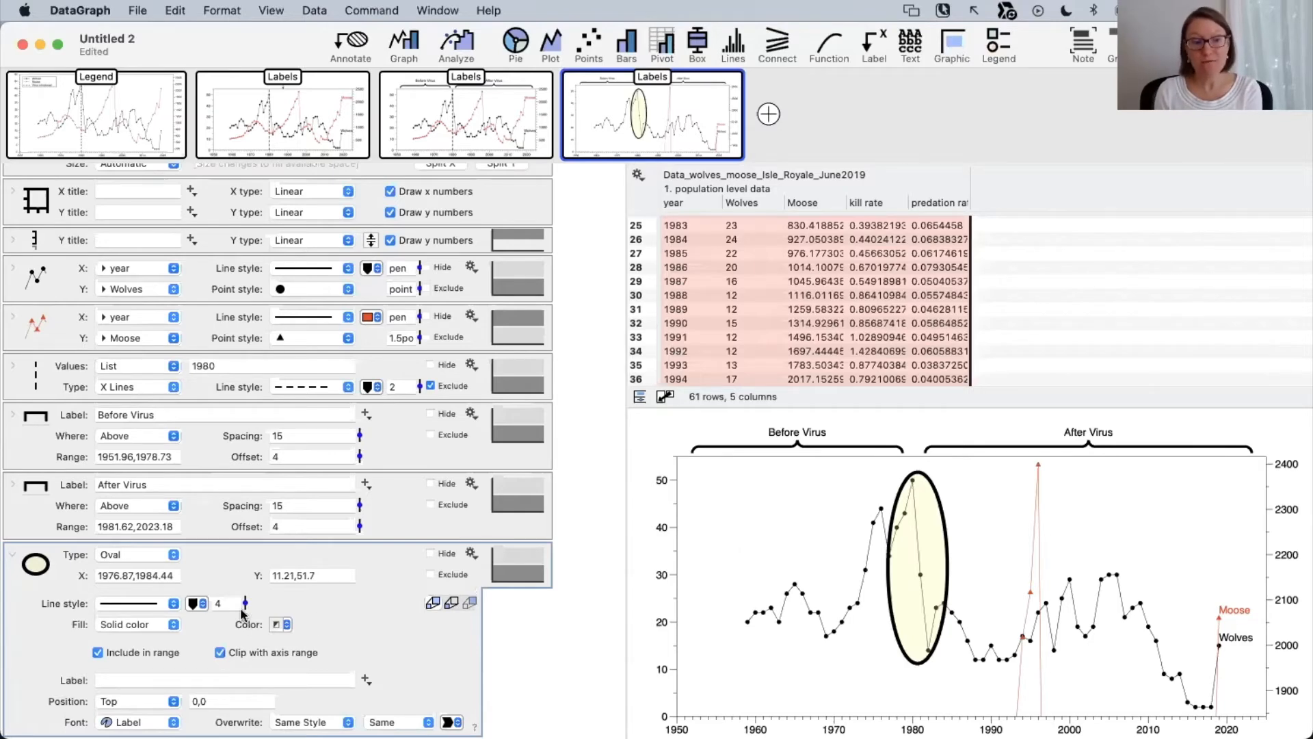
left_click_drag(244, 604, 244, 631)
left_click(380, 616)
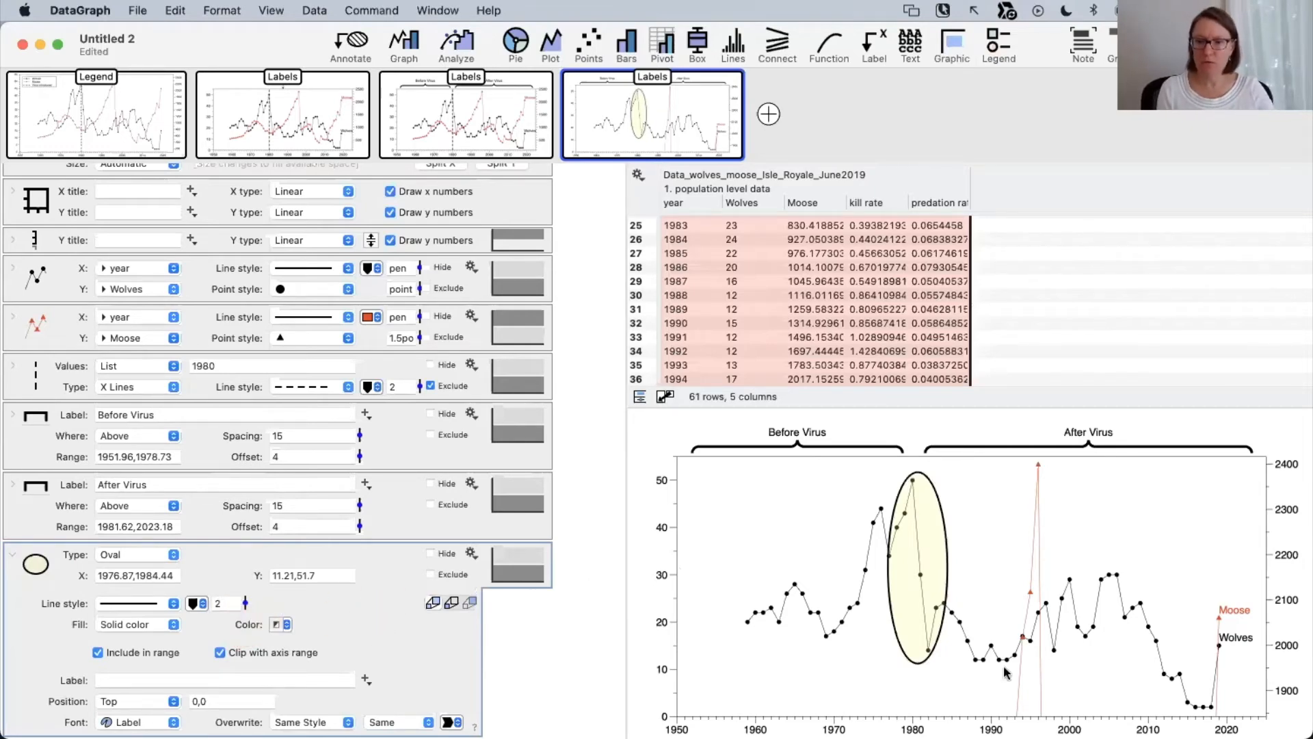
Label the oval "Loss due to virus".
scroll(338, 577, "down", 1)
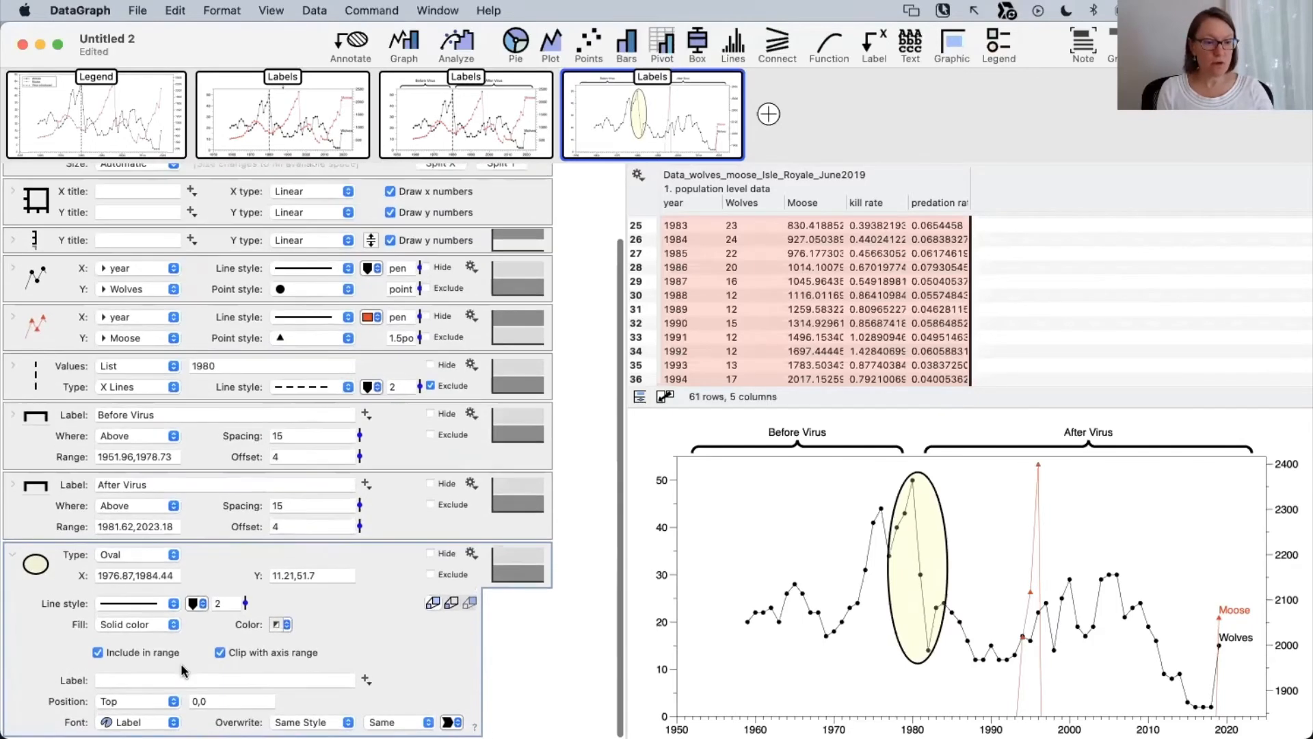
left_click(185, 677)
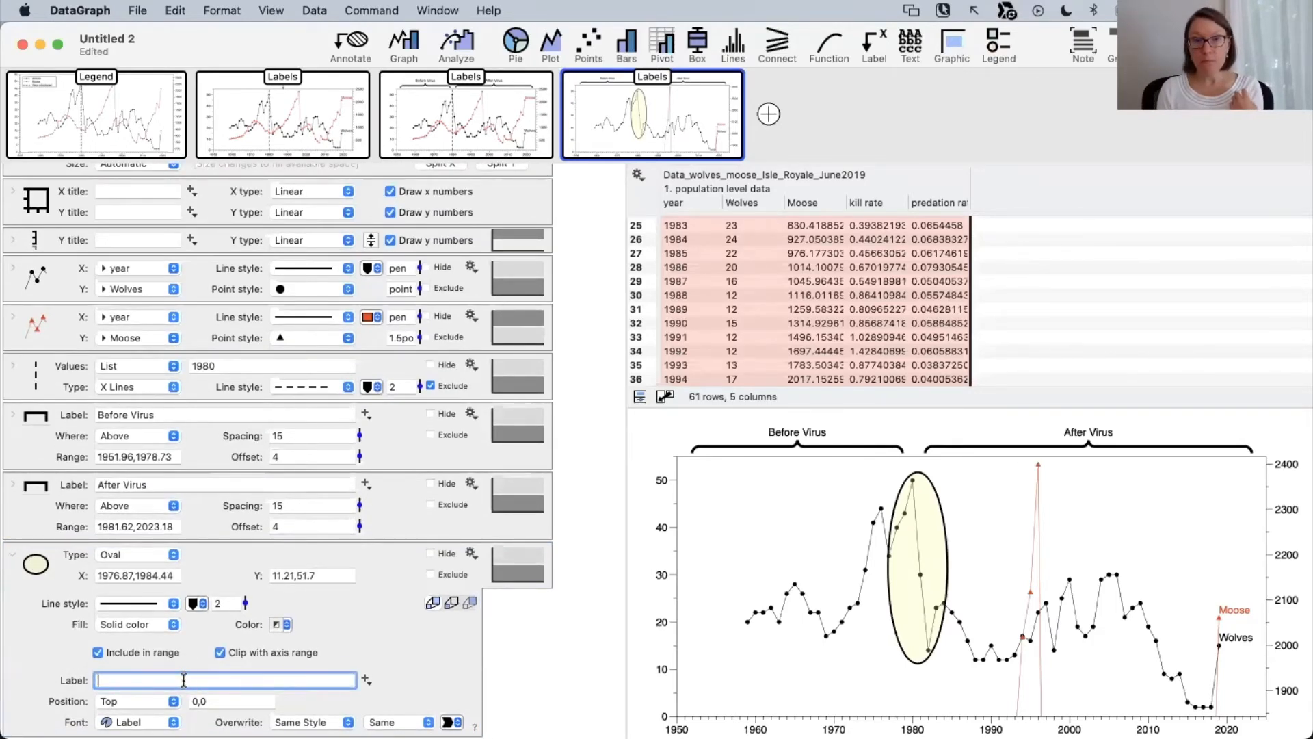
type("L")
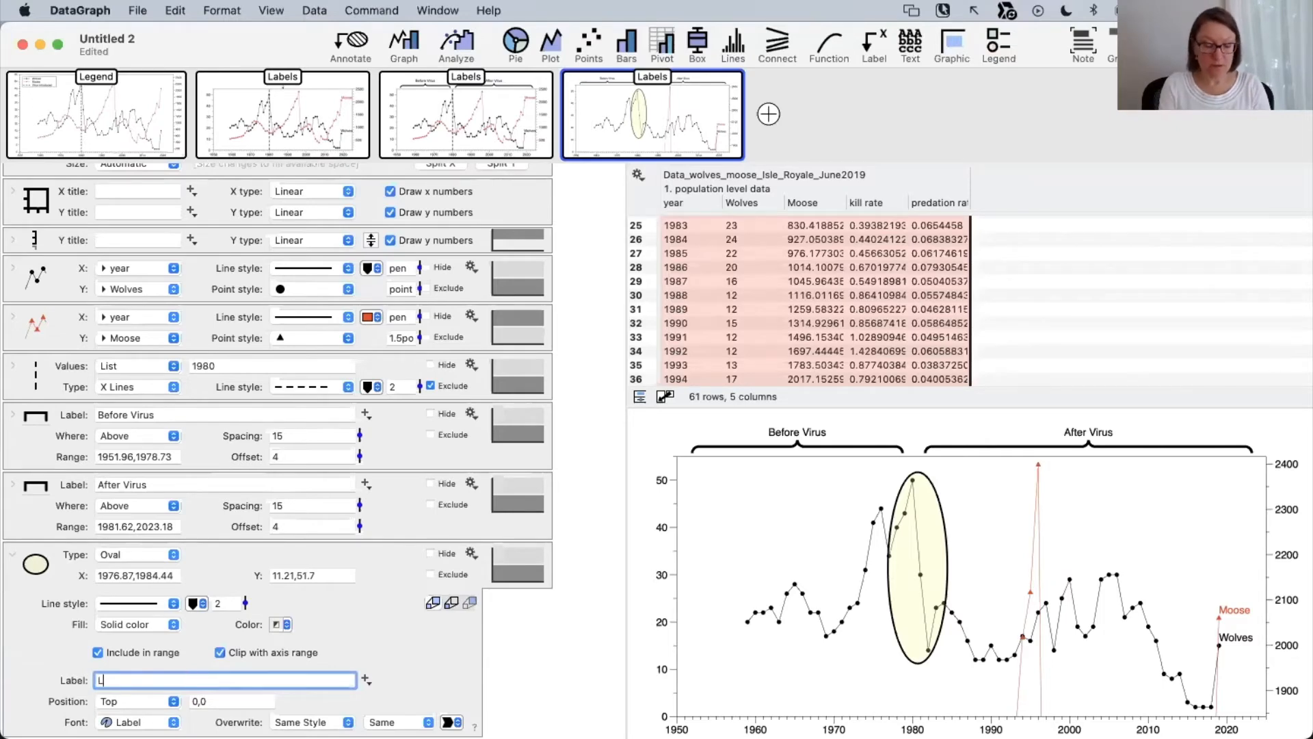
type("oss due to ")
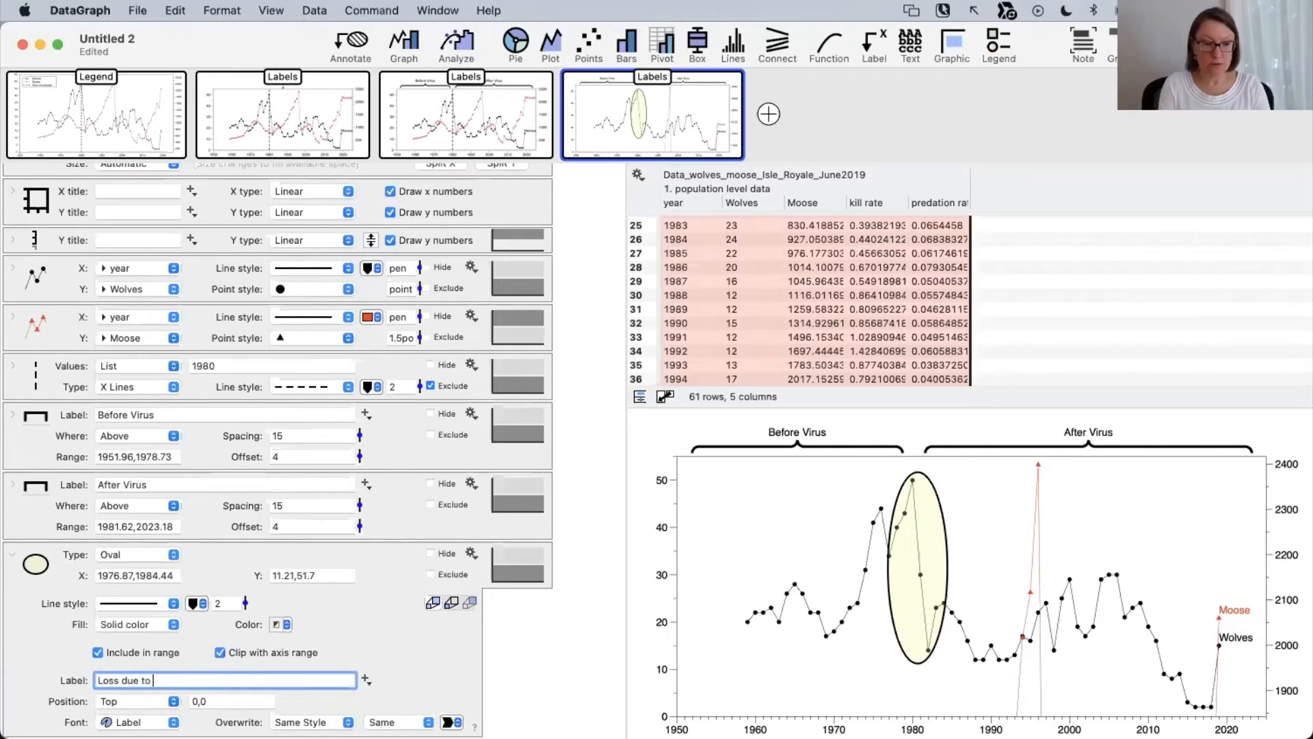
type("vir")
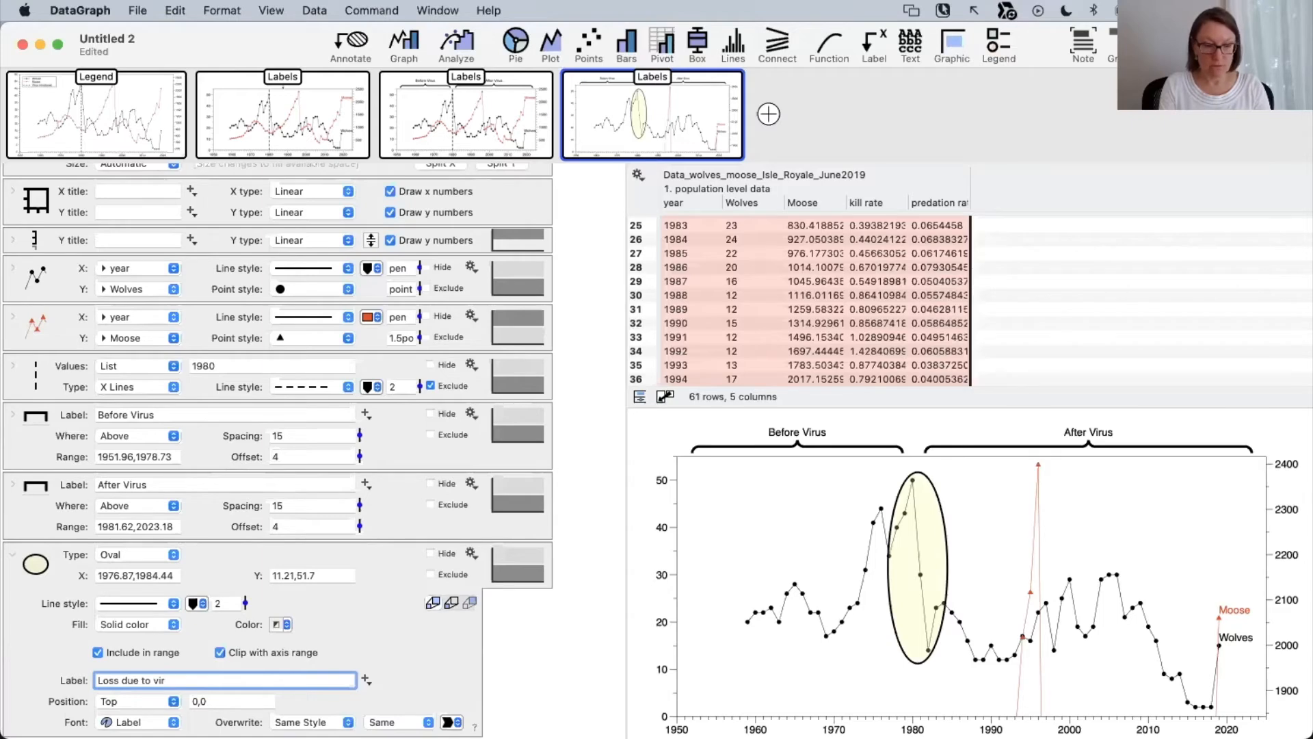
type("us")
key("Return")
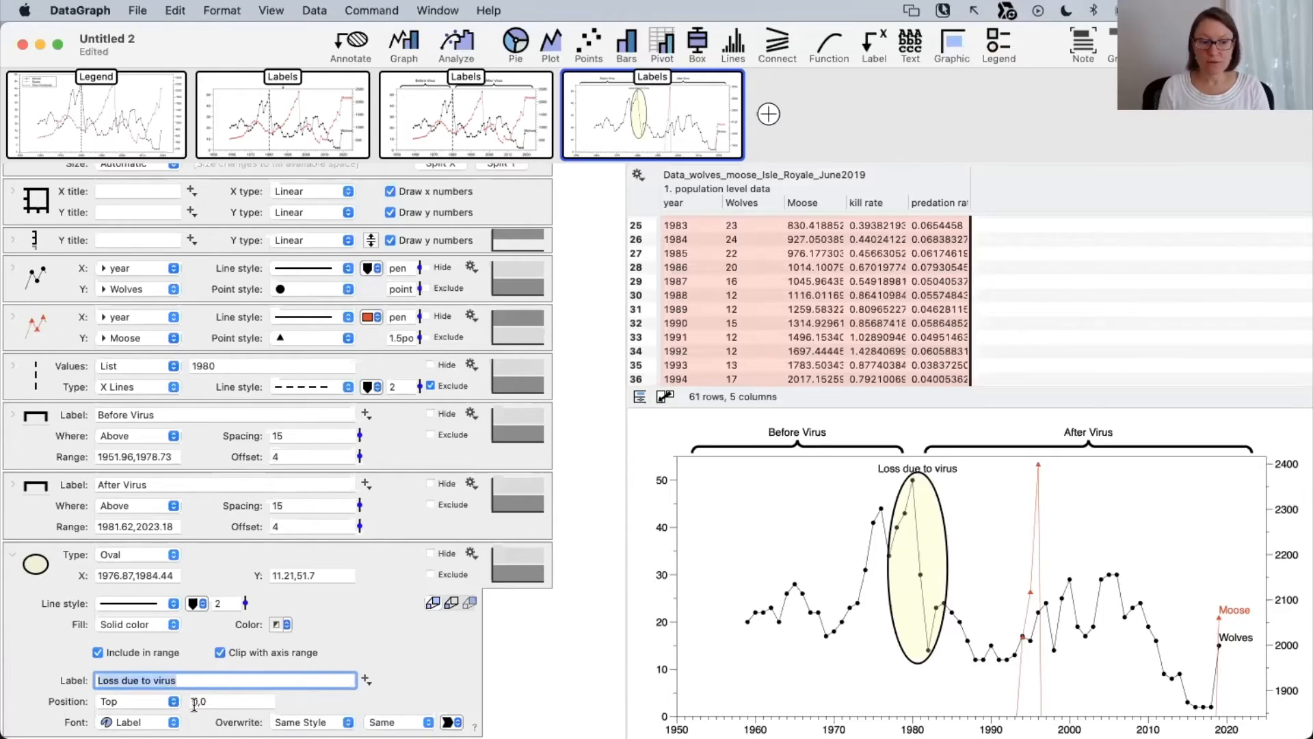
Keep the oval's label at the Top position and set its offset to 5,5.
scroll(194, 705, "down", 2)
left_click(126, 698)
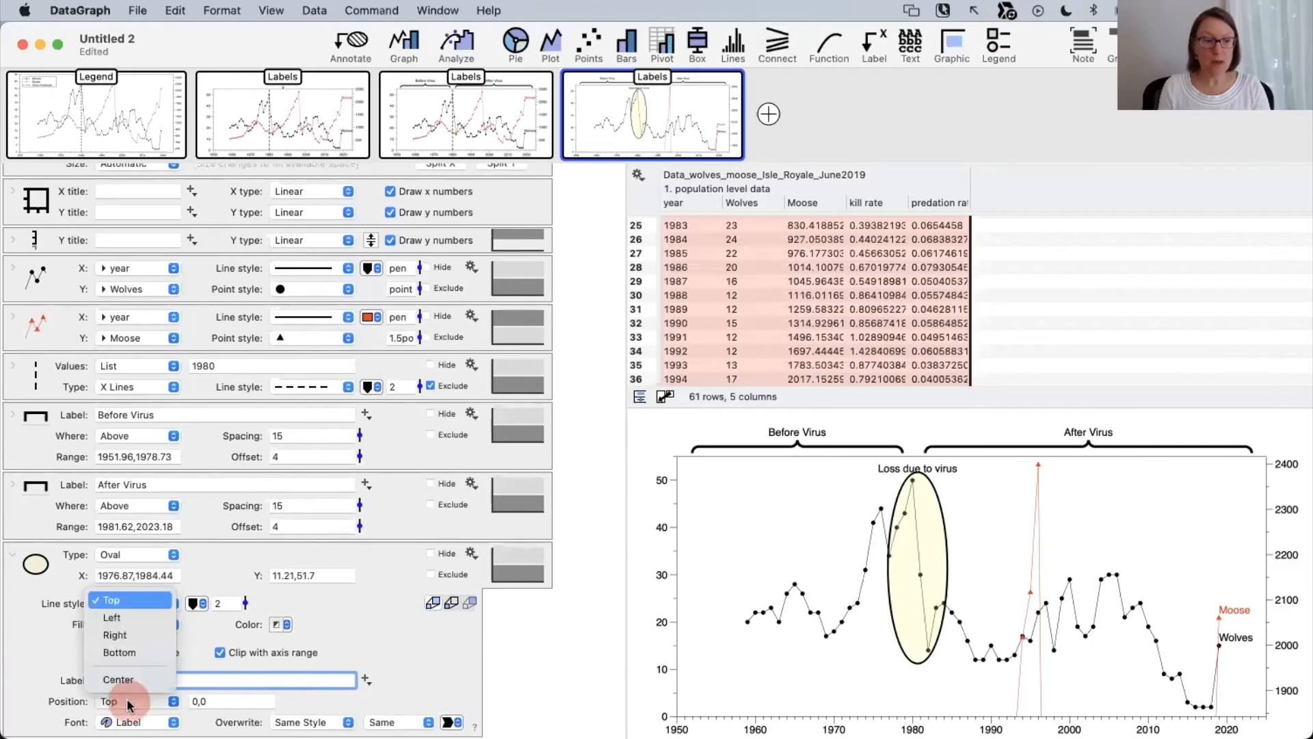
left_click(248, 681)
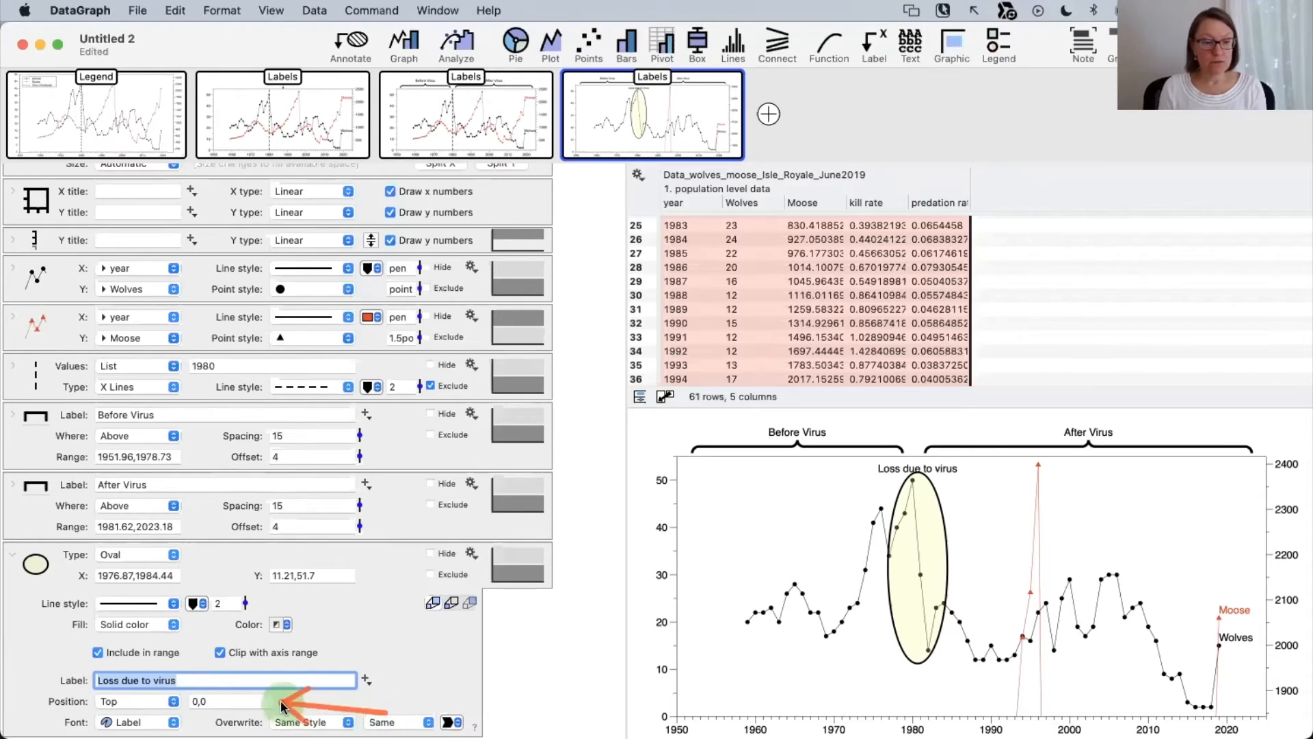
left_click(226, 701)
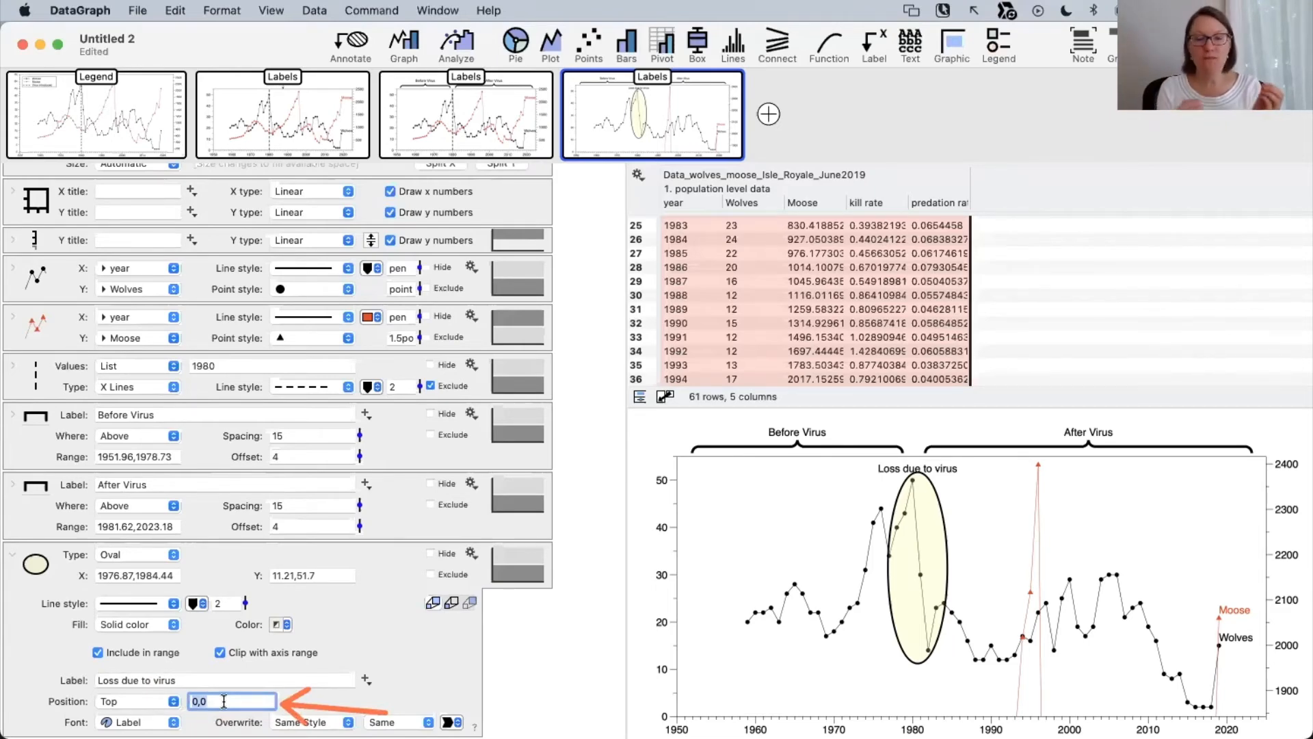
type("6")
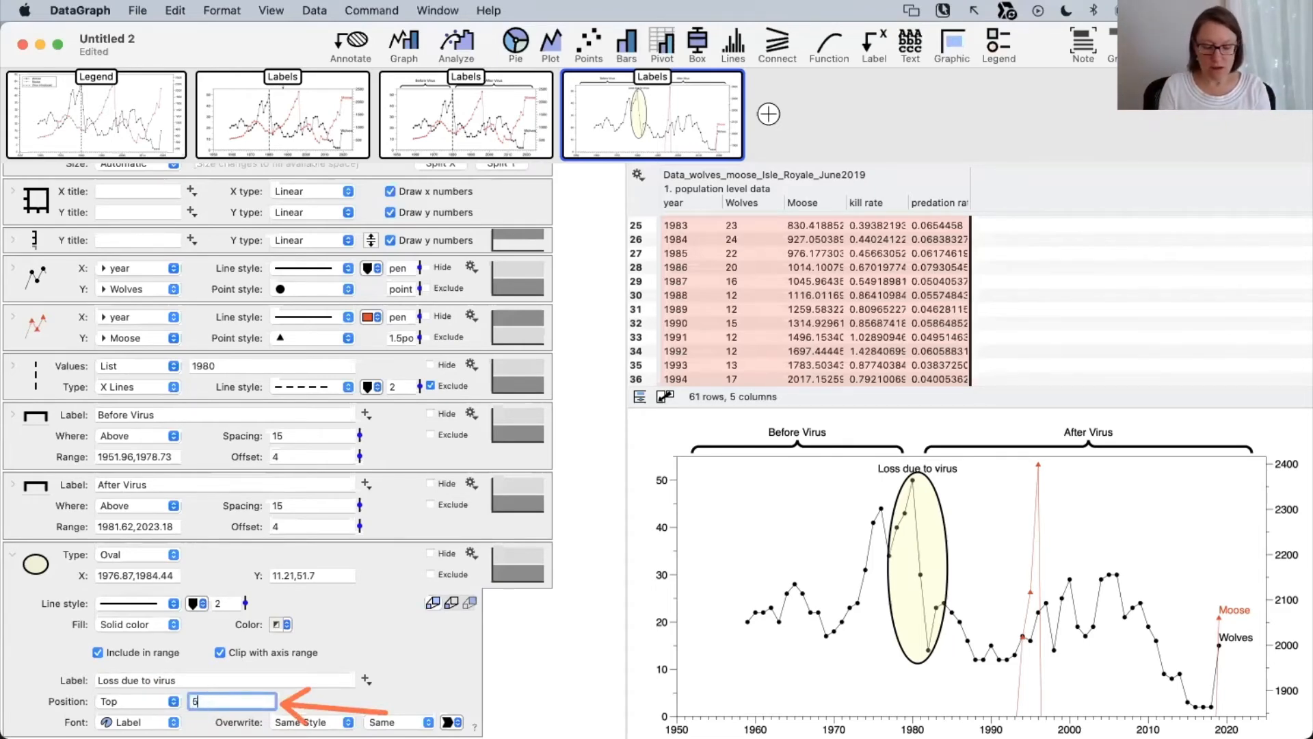
type(",5")
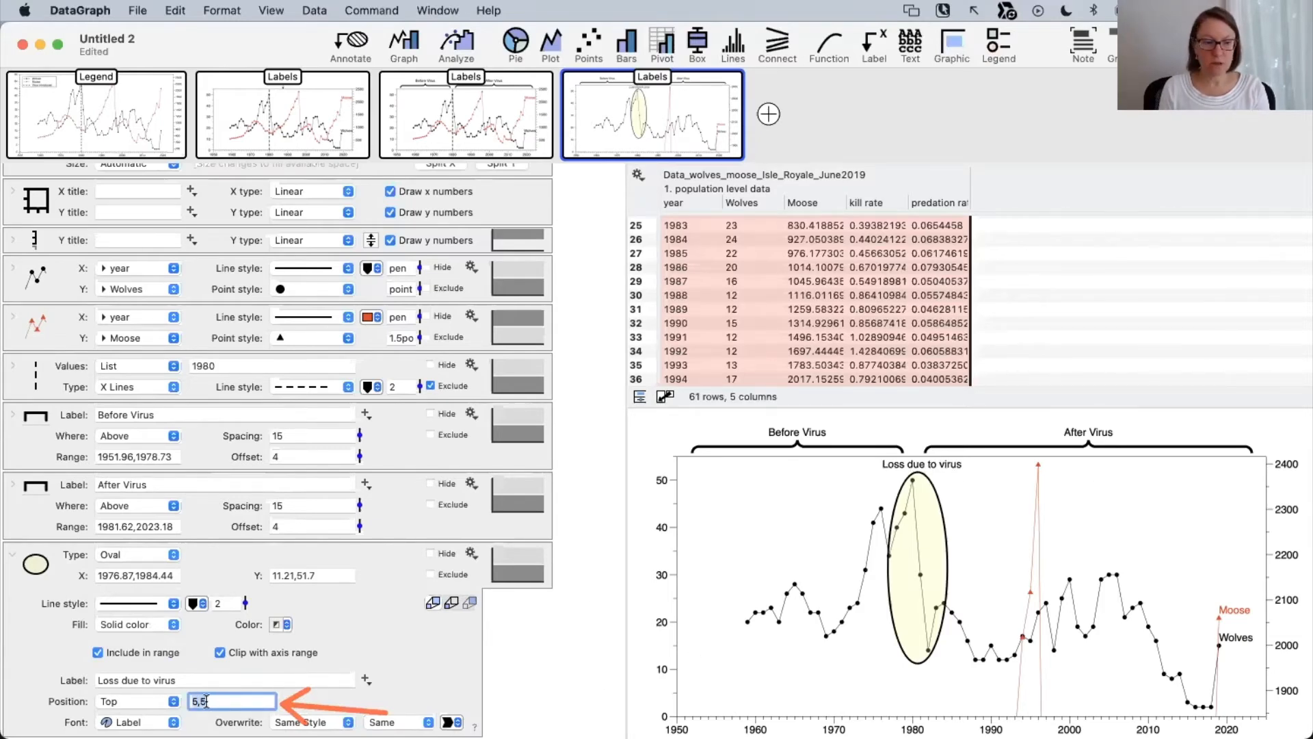
Set the oval label's offset to 0,5.
mouse_move(297, 715)
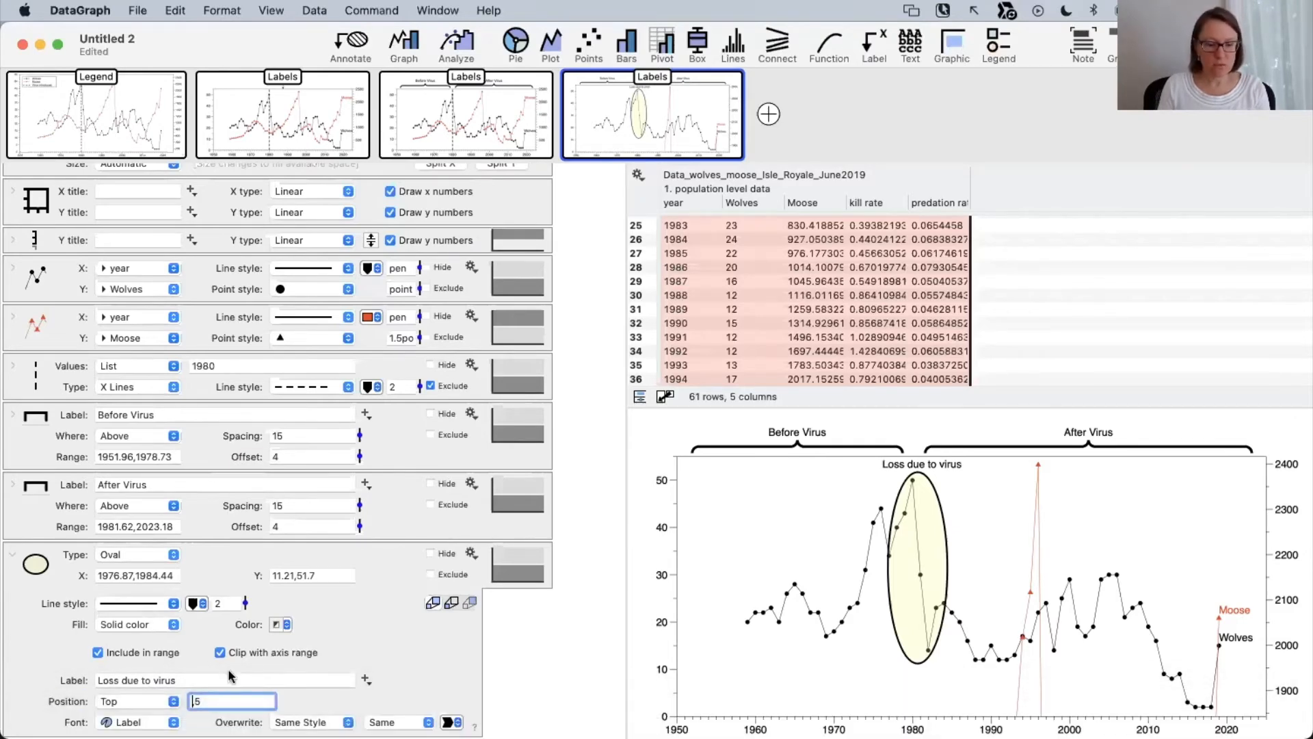
type("0")
key("Return")
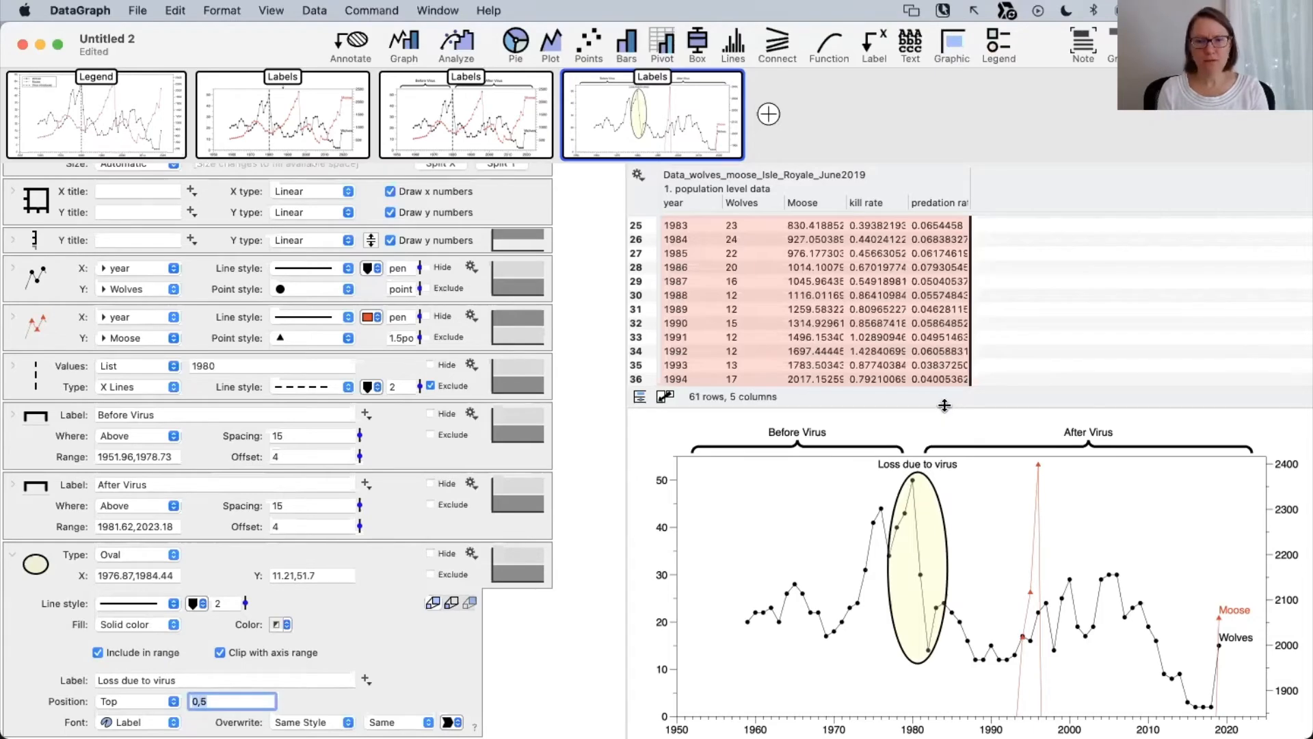
Reduce the graph area's height slightly and add a line break to the oval's label, making it "Loss due \n to virus".
mouse_move(945, 407)
left_mouse_down()
mouse_move(945, 480)
mouse_move(941, 355)
mouse_move(927, 422)
left_mouse_up()
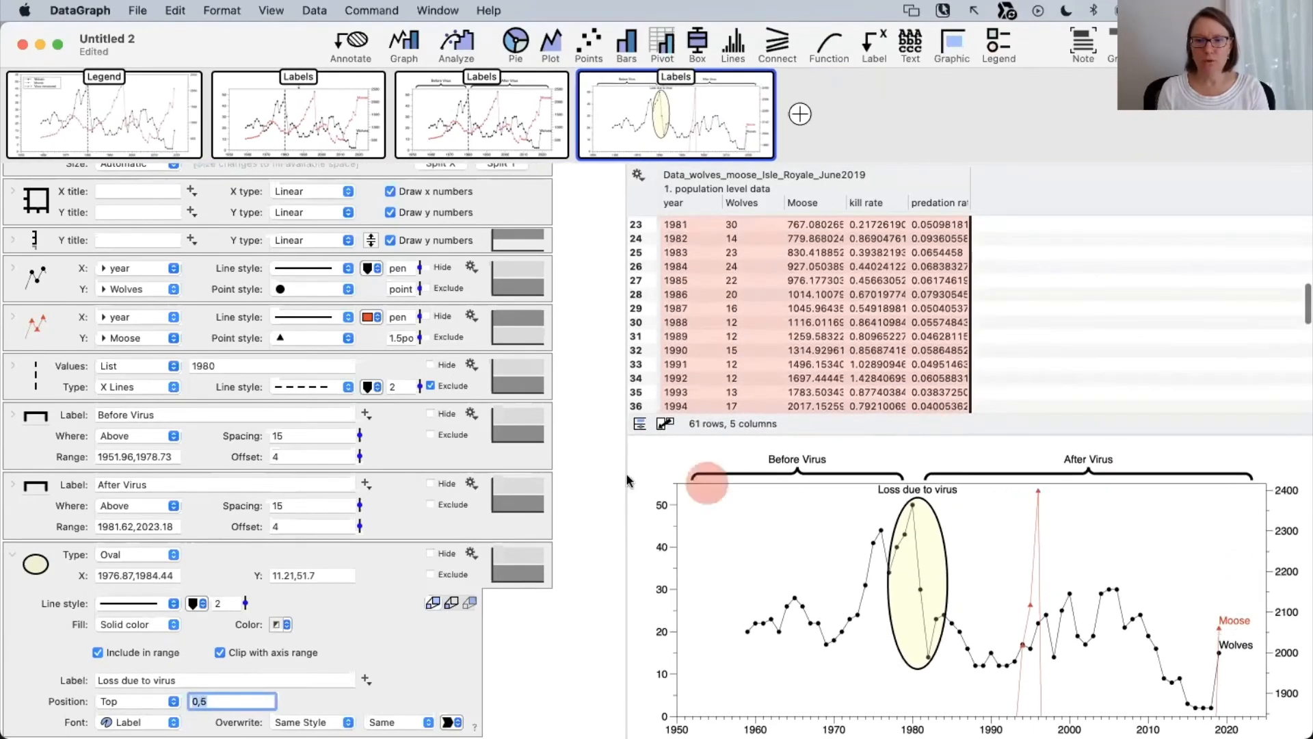
left_click(140, 680)
left_click(268, 680)
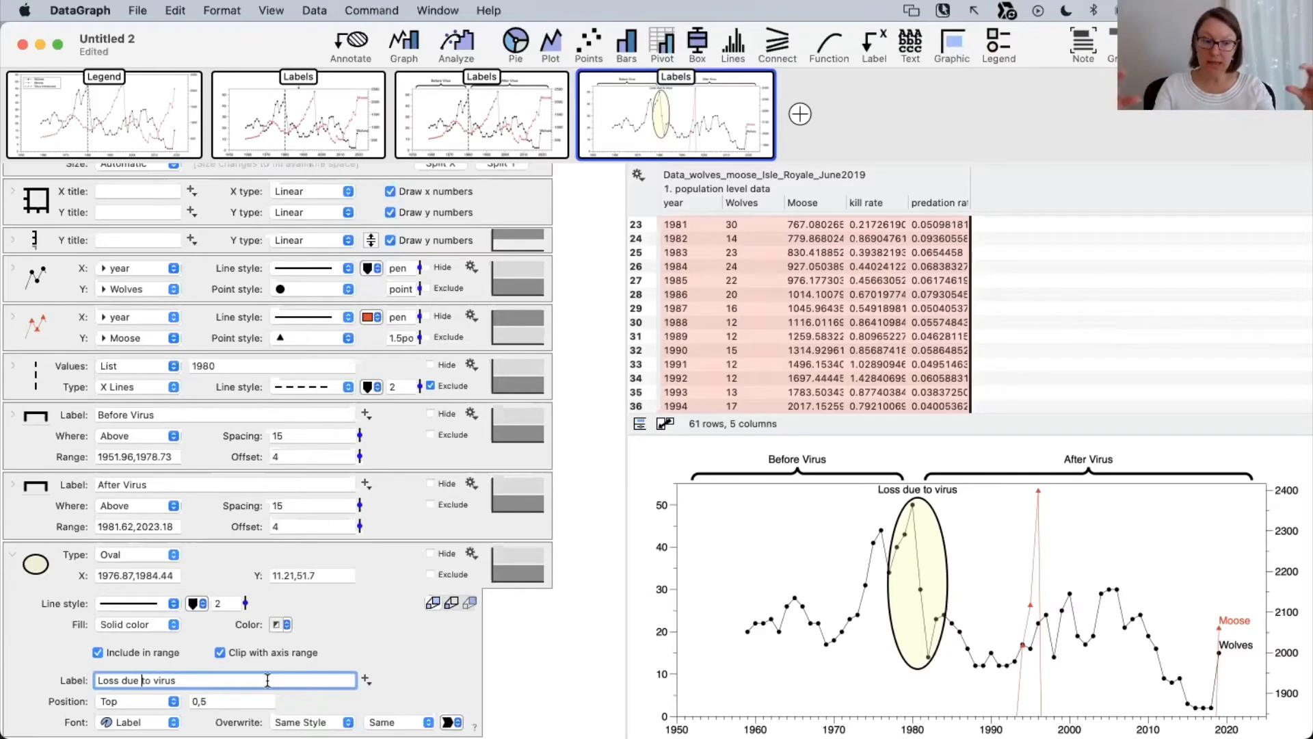
left_click(142, 680)
type("\\n")
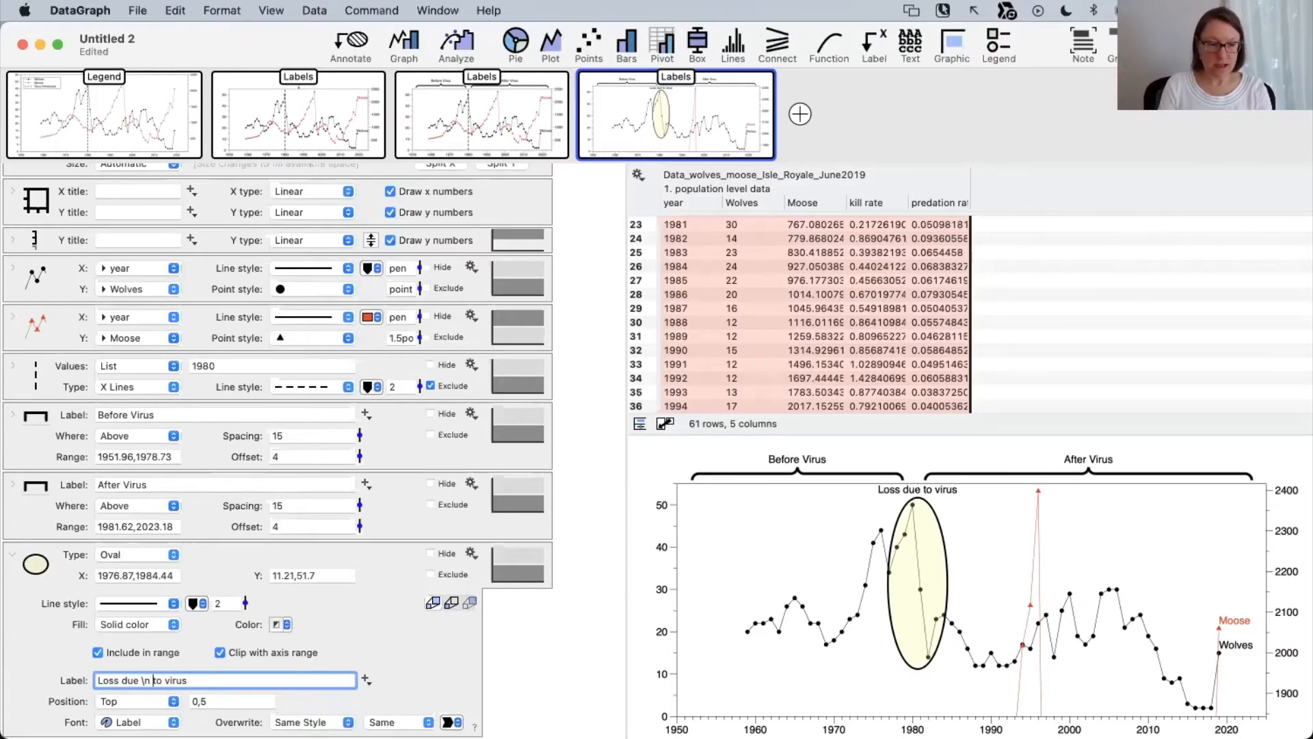
key("Return")
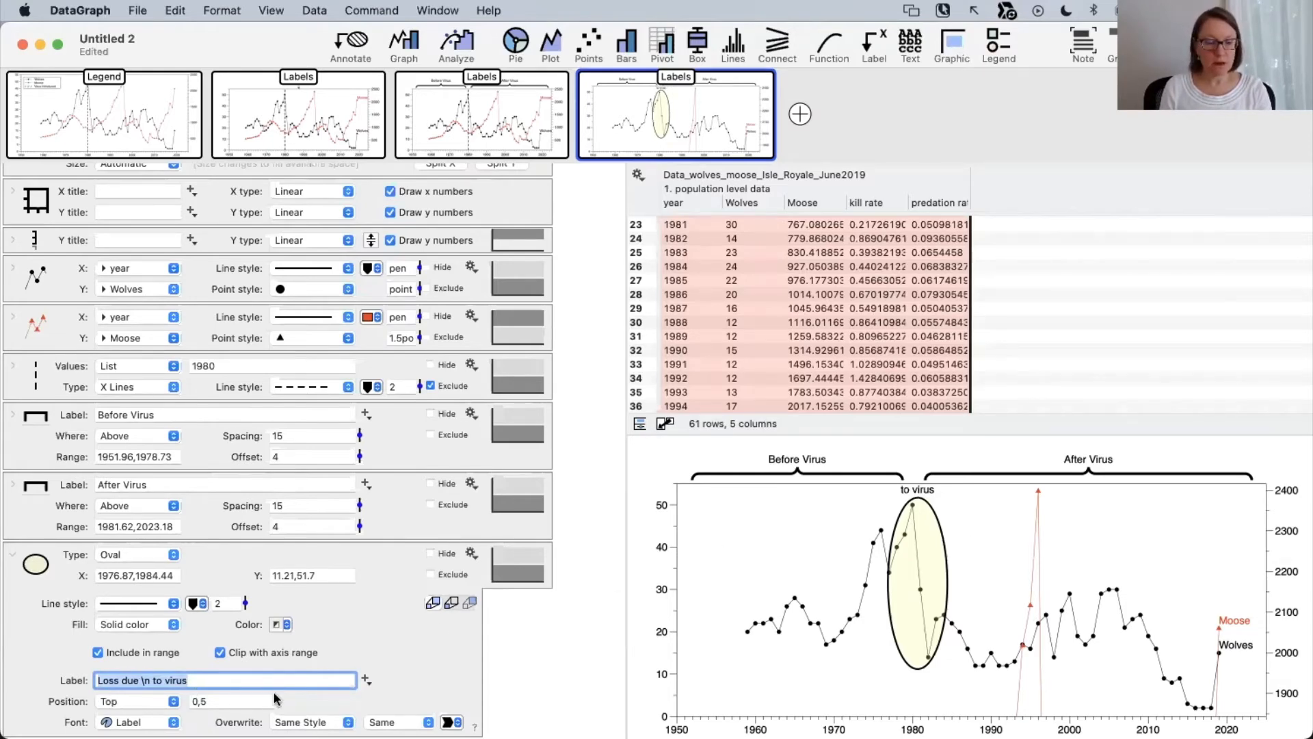
Set the oval label's offset to 20,-20.
left_click(226, 698)
type("0")
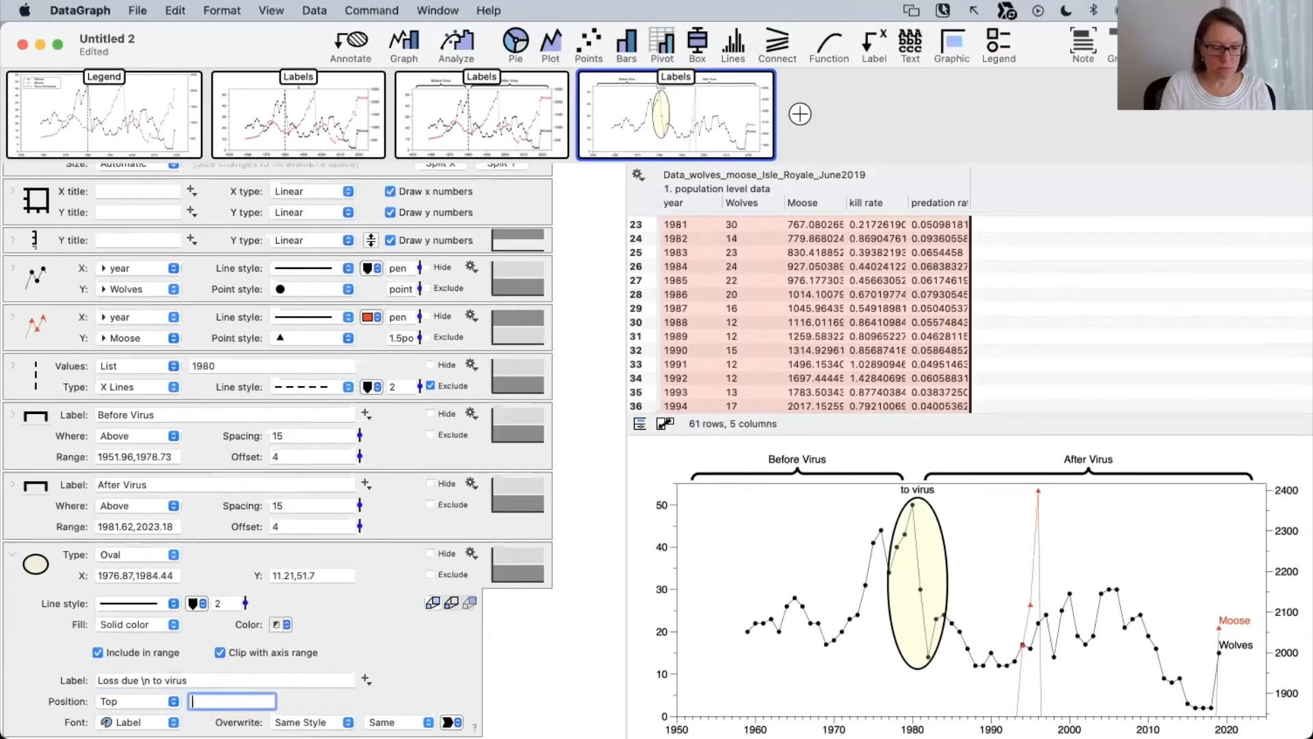
type("0")
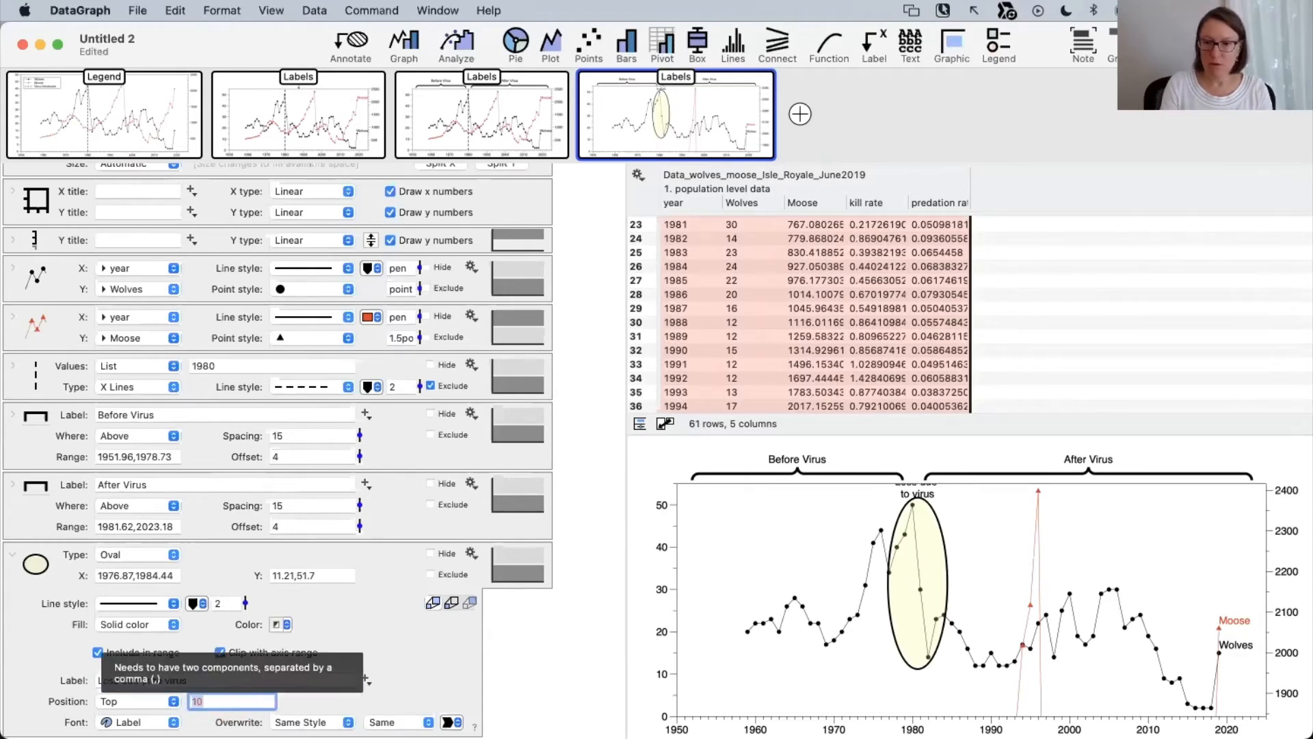
key("BackSpace")
key("BackSpace")
type("20")
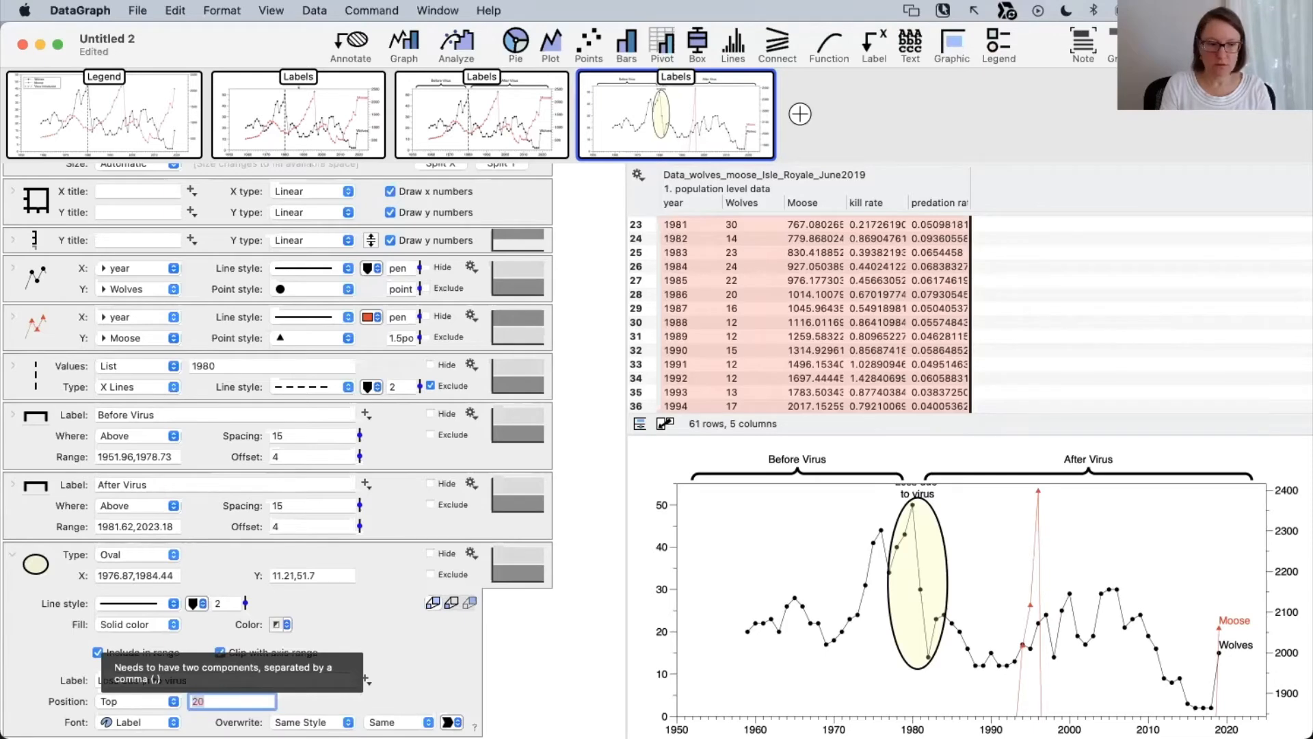
type(",-20")
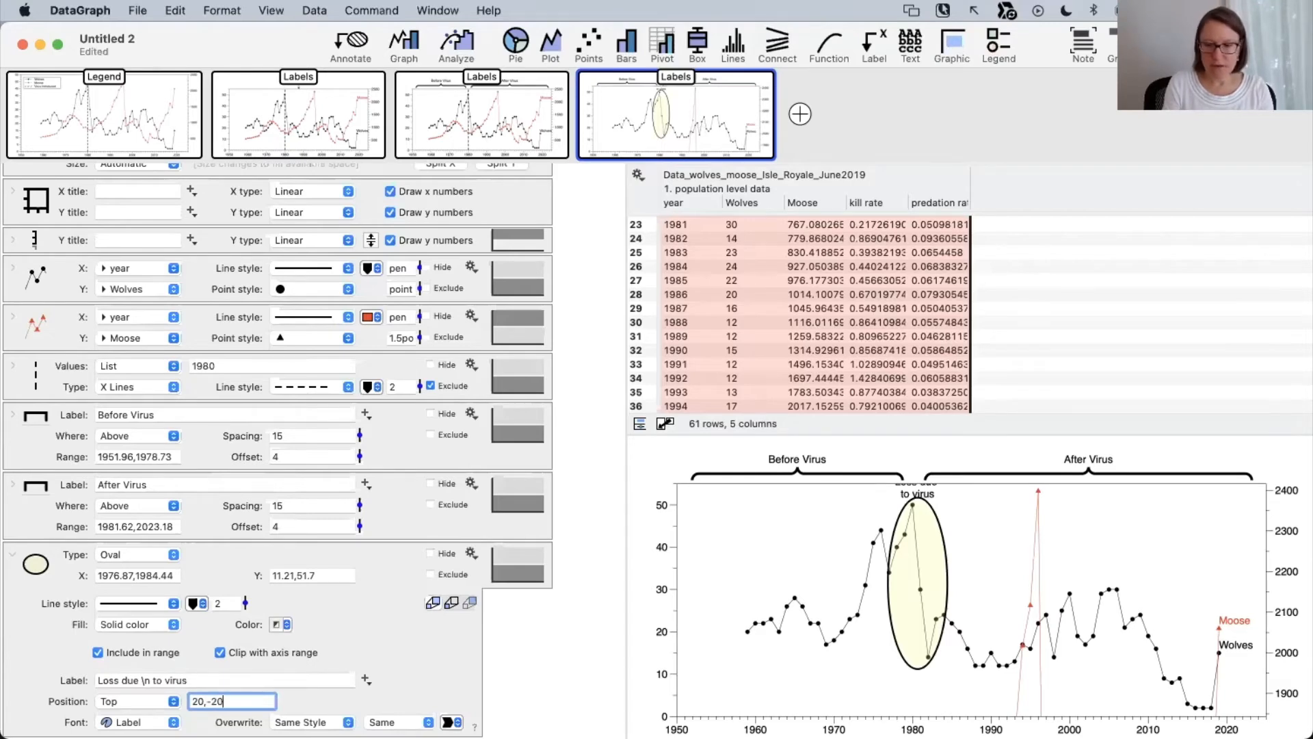
key("Return")
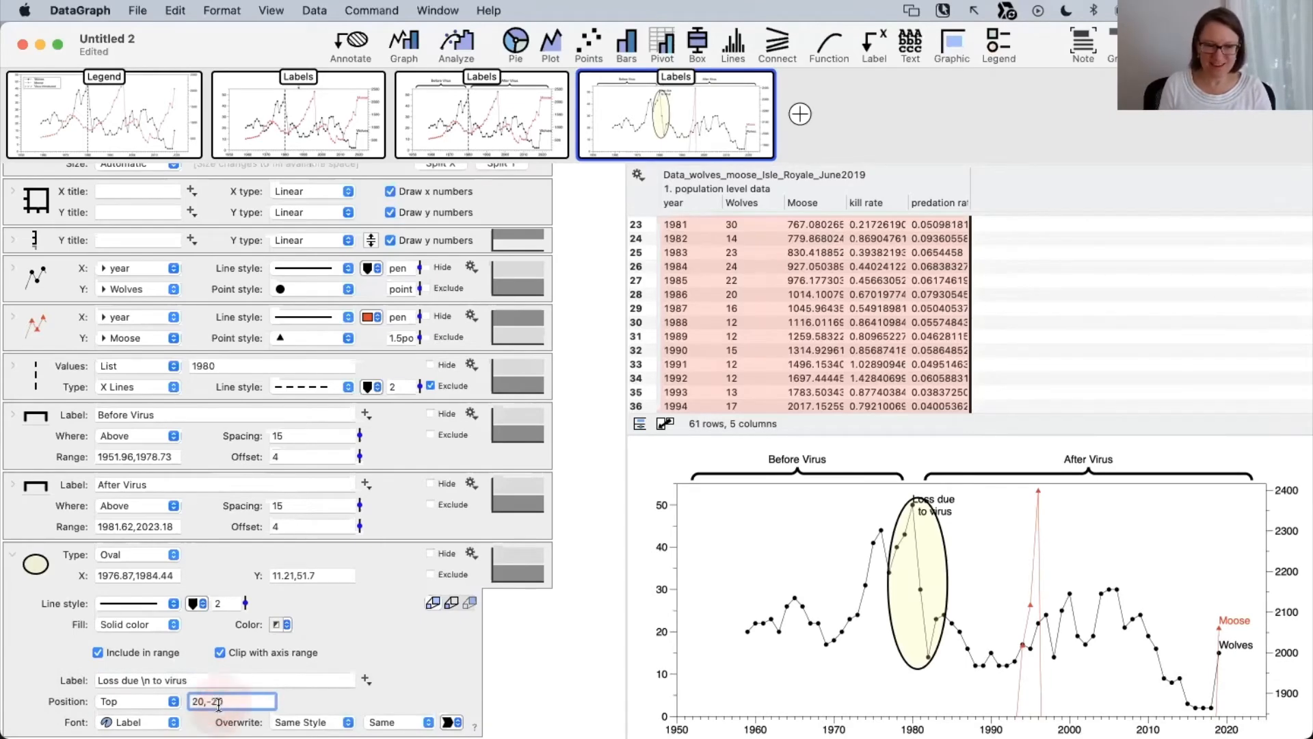
Move the oval's label beside the oval with an offset of 50,-20 and enlarge the graph area's height.
key("BackSpace")
key("BackSpace")
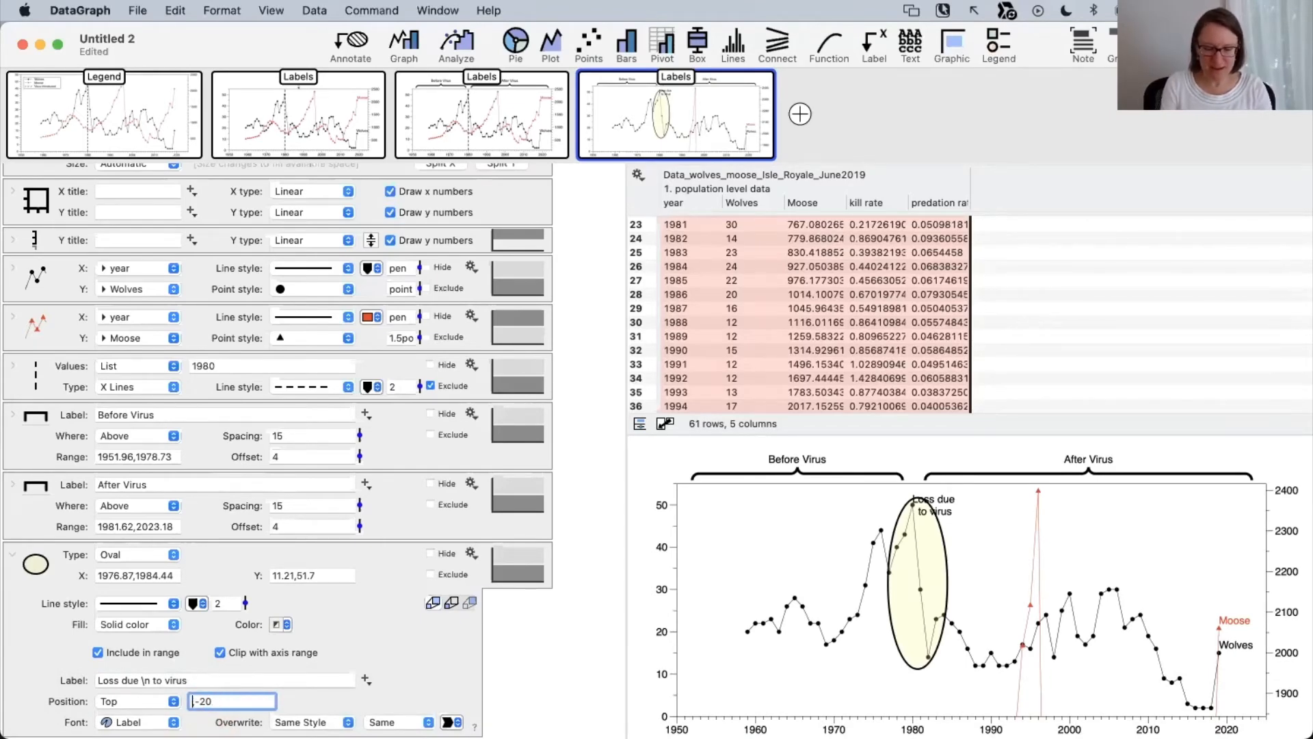
type("50")
key("Return")
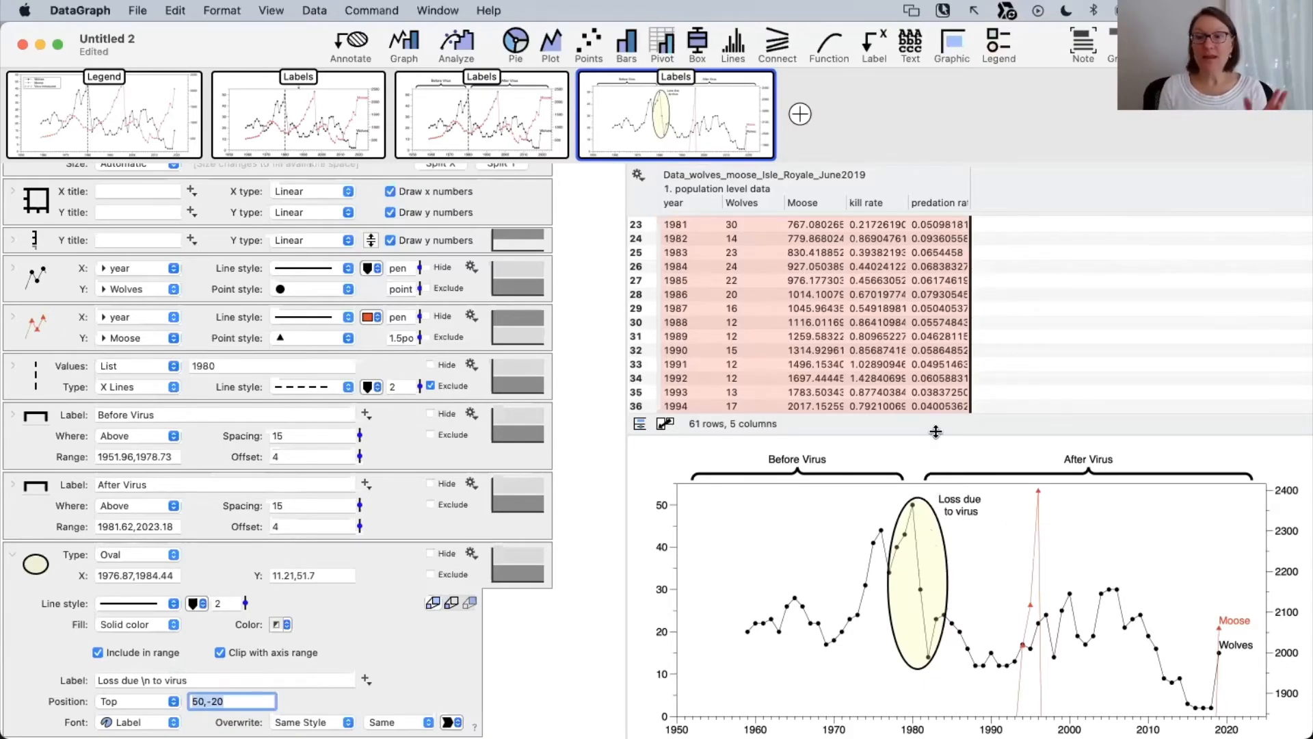
left_click_drag(936, 431, 976, 362)
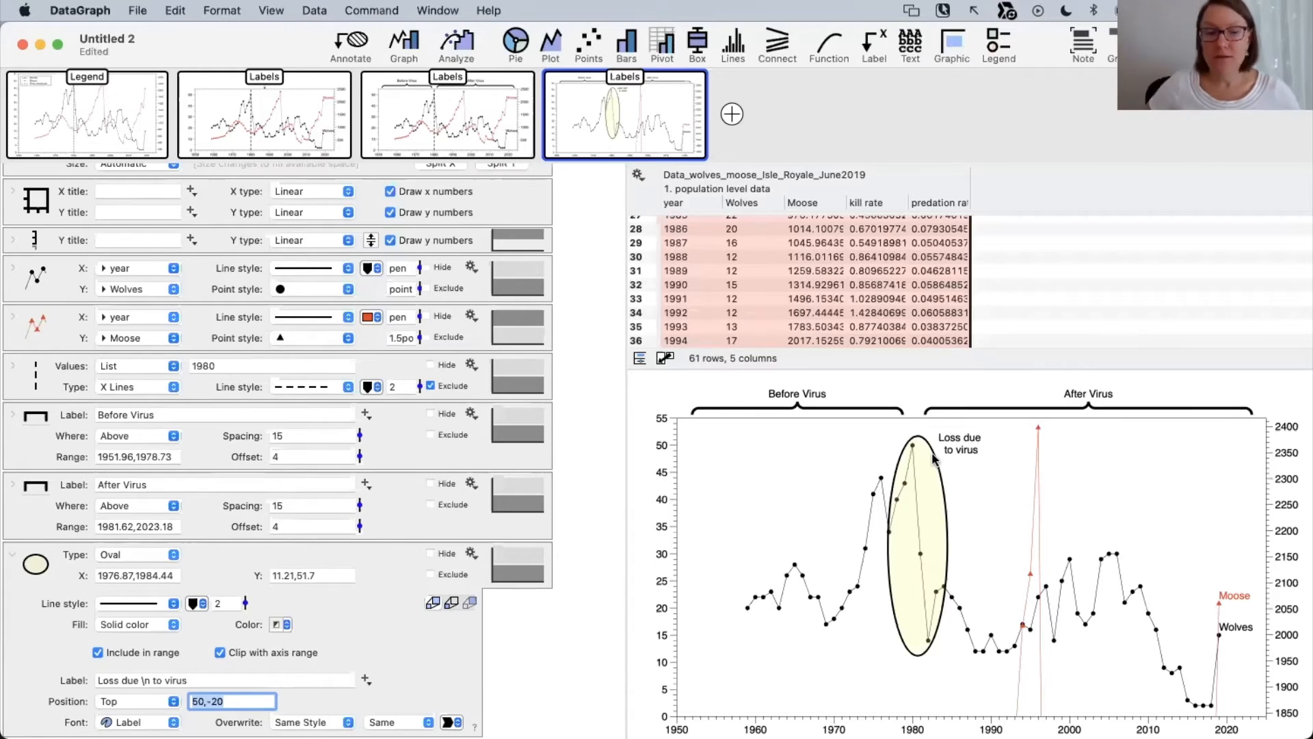
Collapse the oval's settings and reset the Moose axis to its full range.
left_click(12, 556)
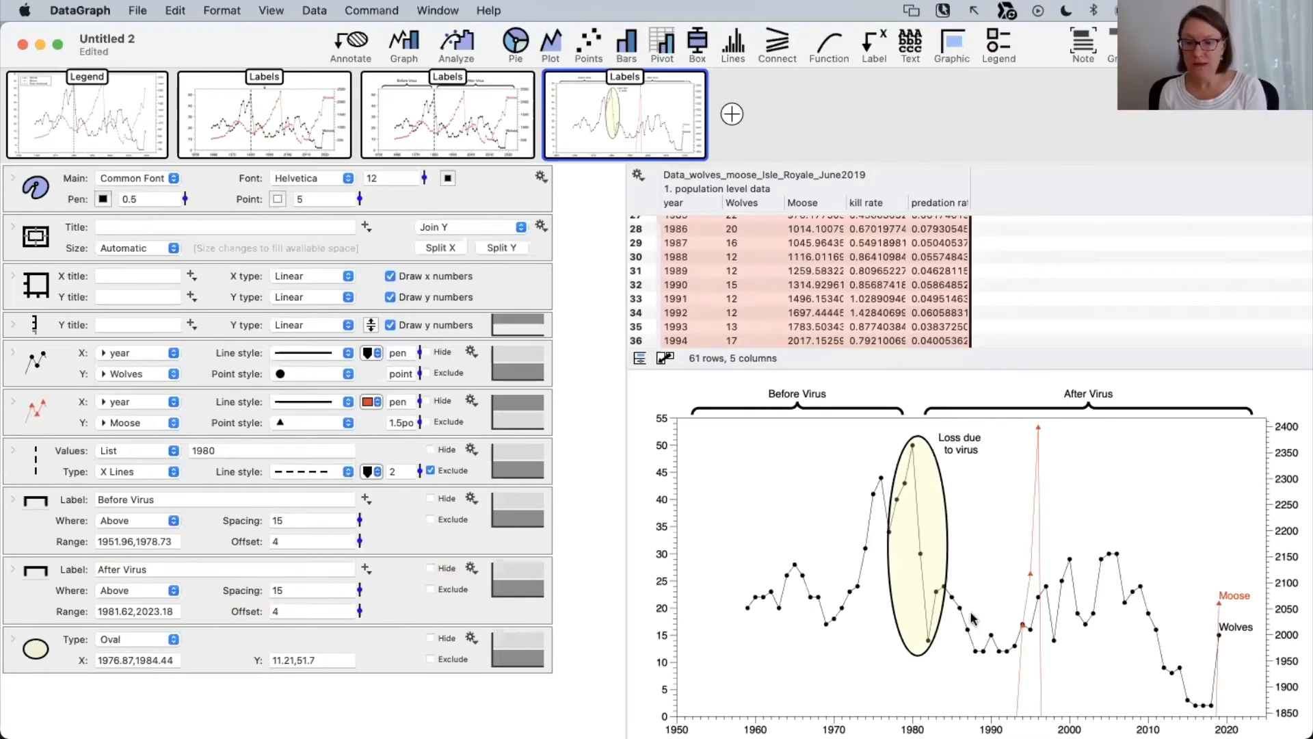
left_click_drag(663, 461, 661, 452)
mouse_move(1300, 450)
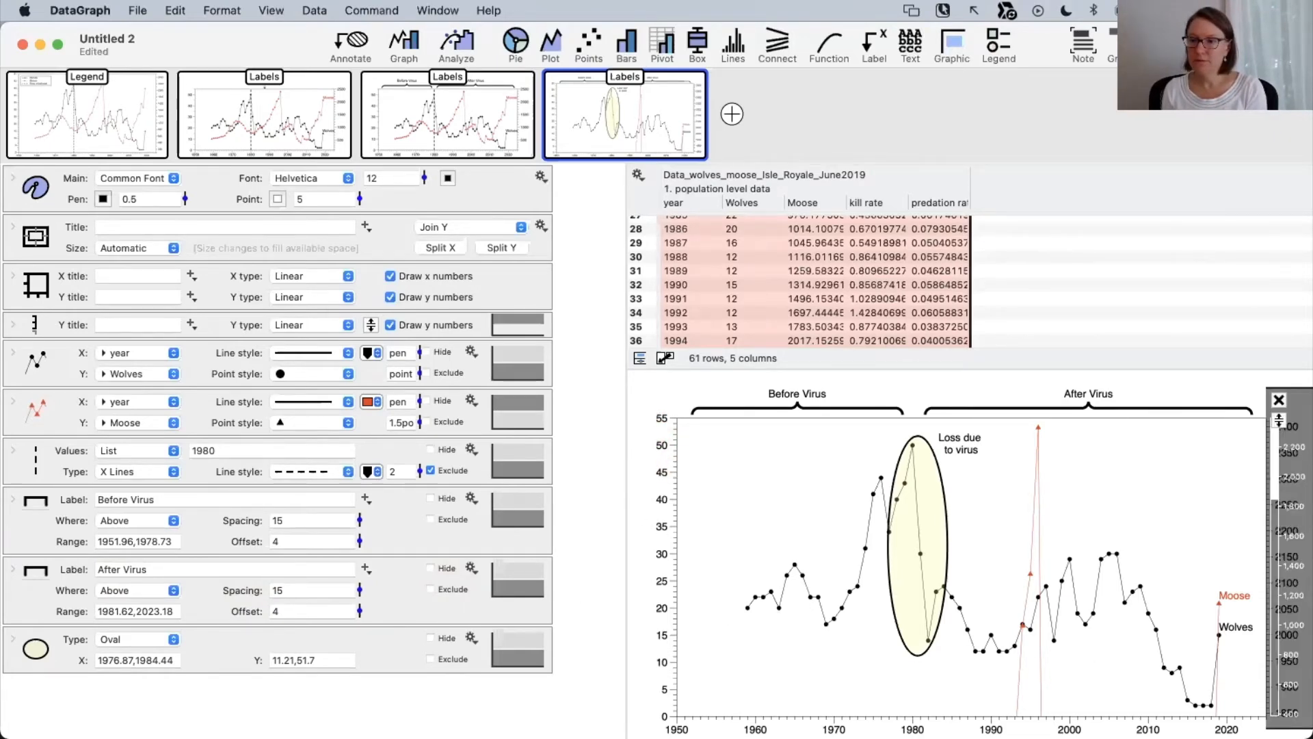
left_click(1279, 420)
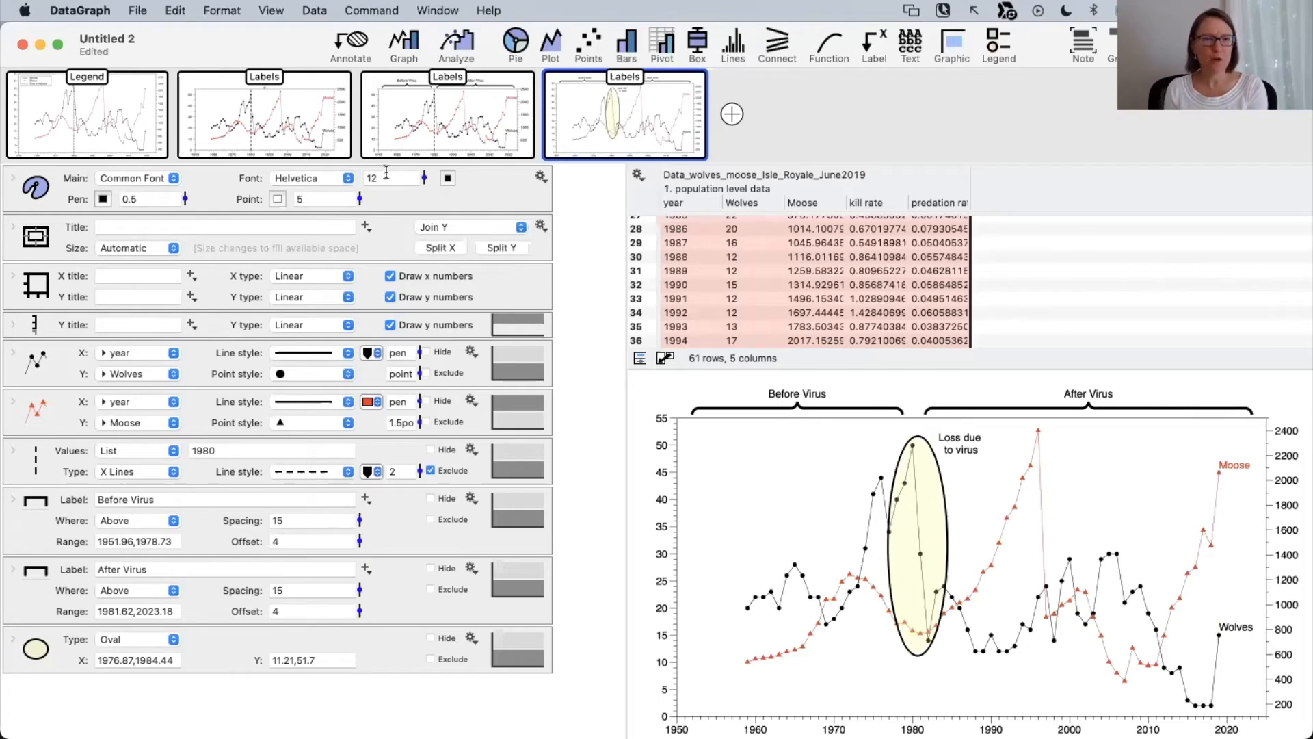
left_click(351, 40)
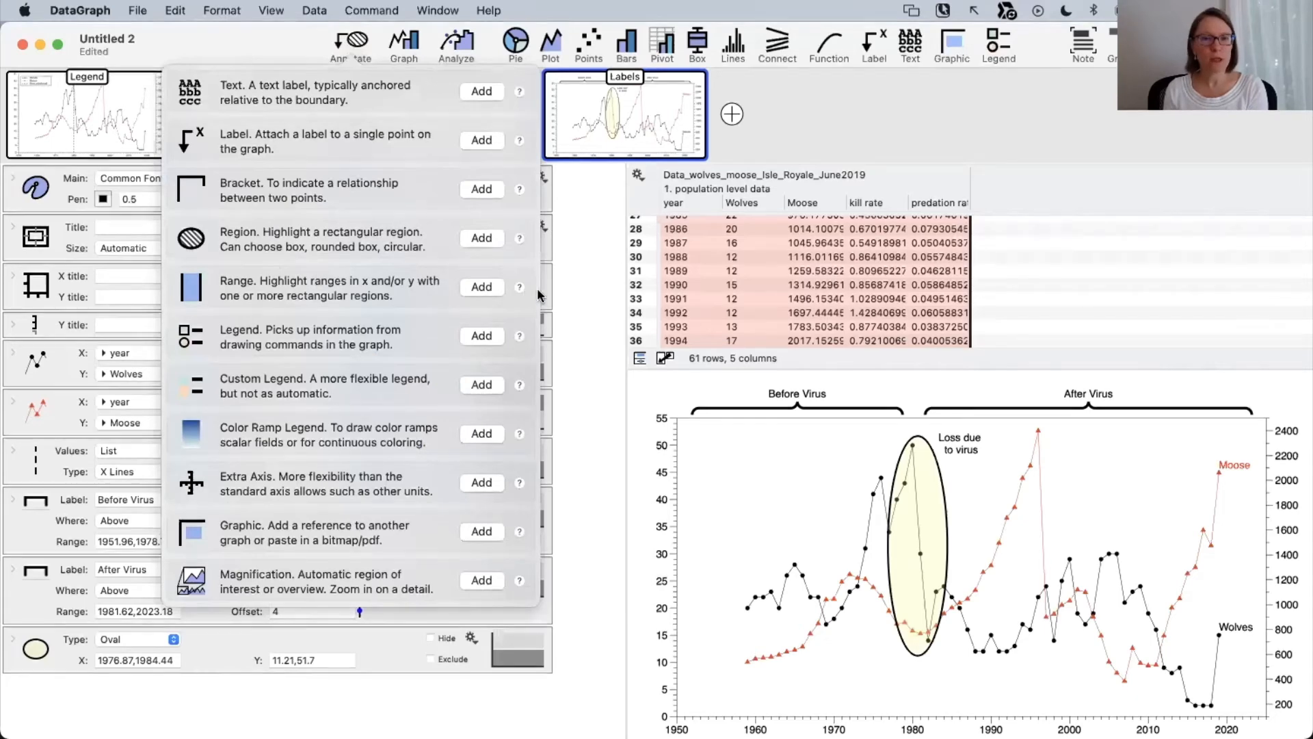
left_click(732, 114)
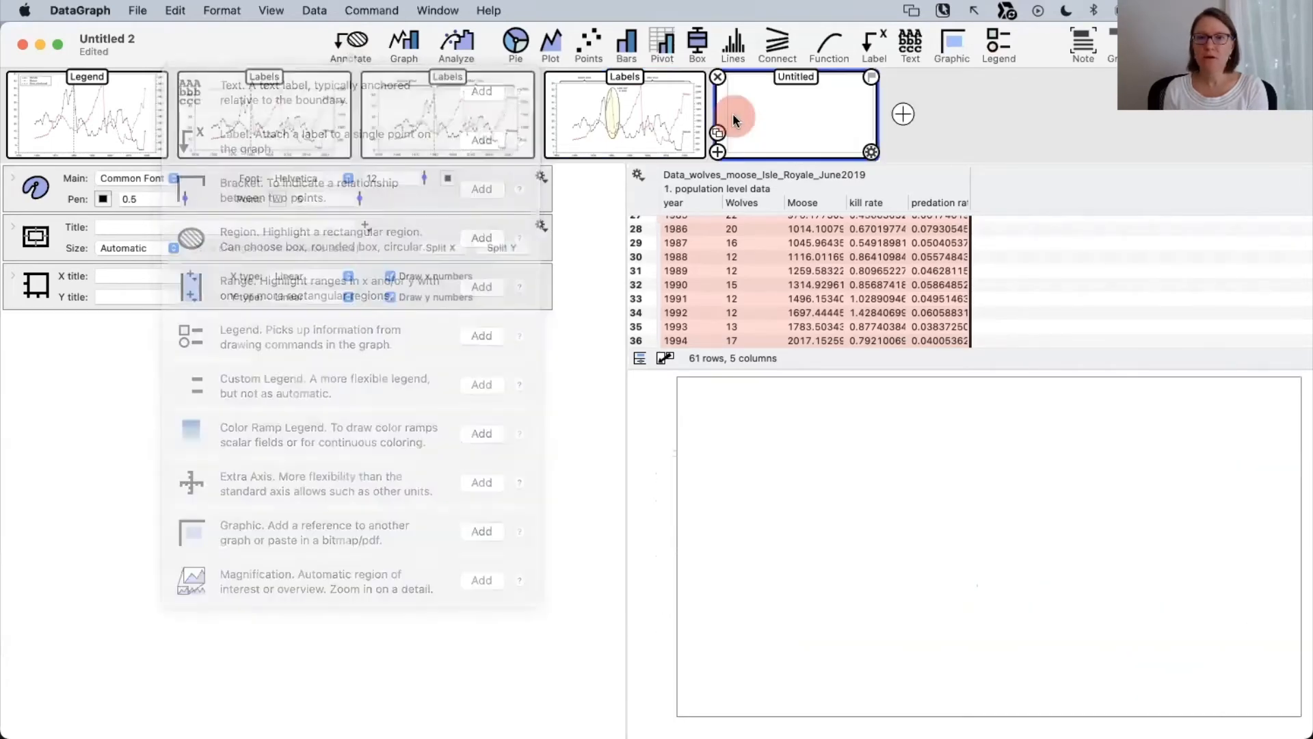
left_click(717, 77)
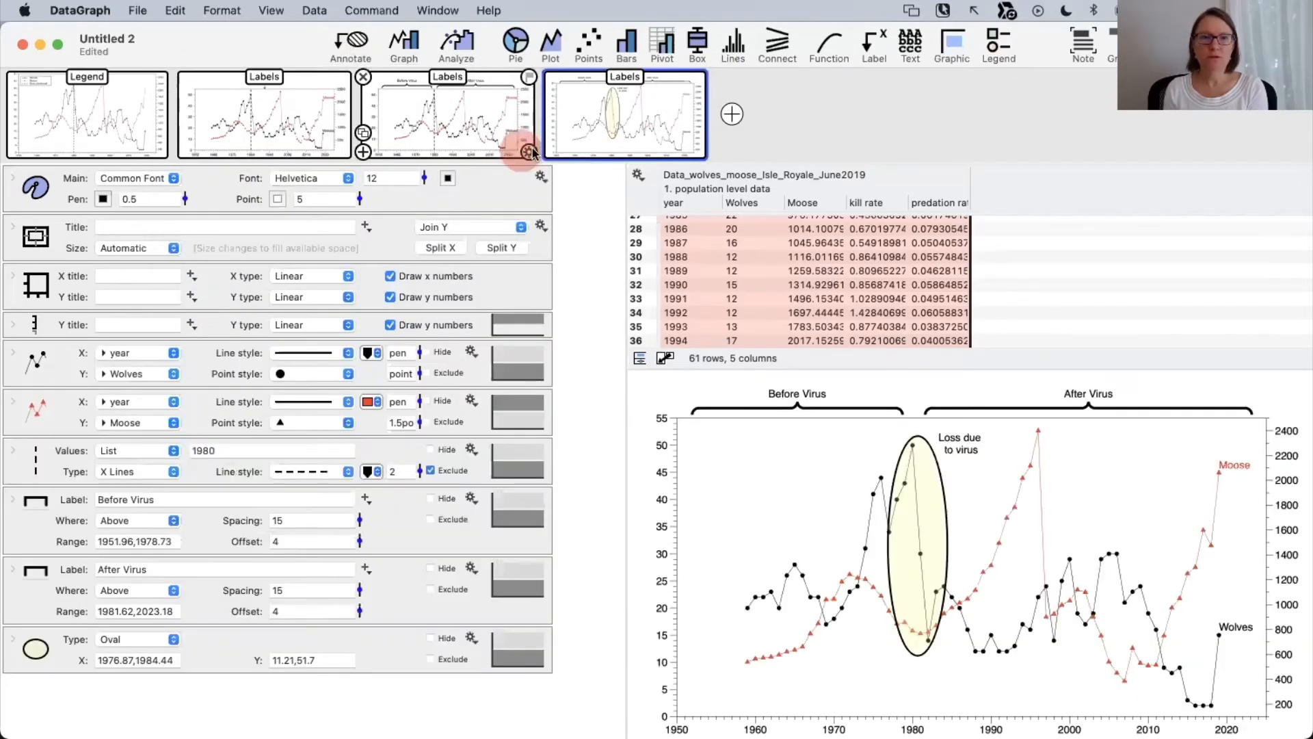
Duplicate the graph with the labeled oval and make the copy the active graph.
left_click(547, 134)
left_click(772, 125)
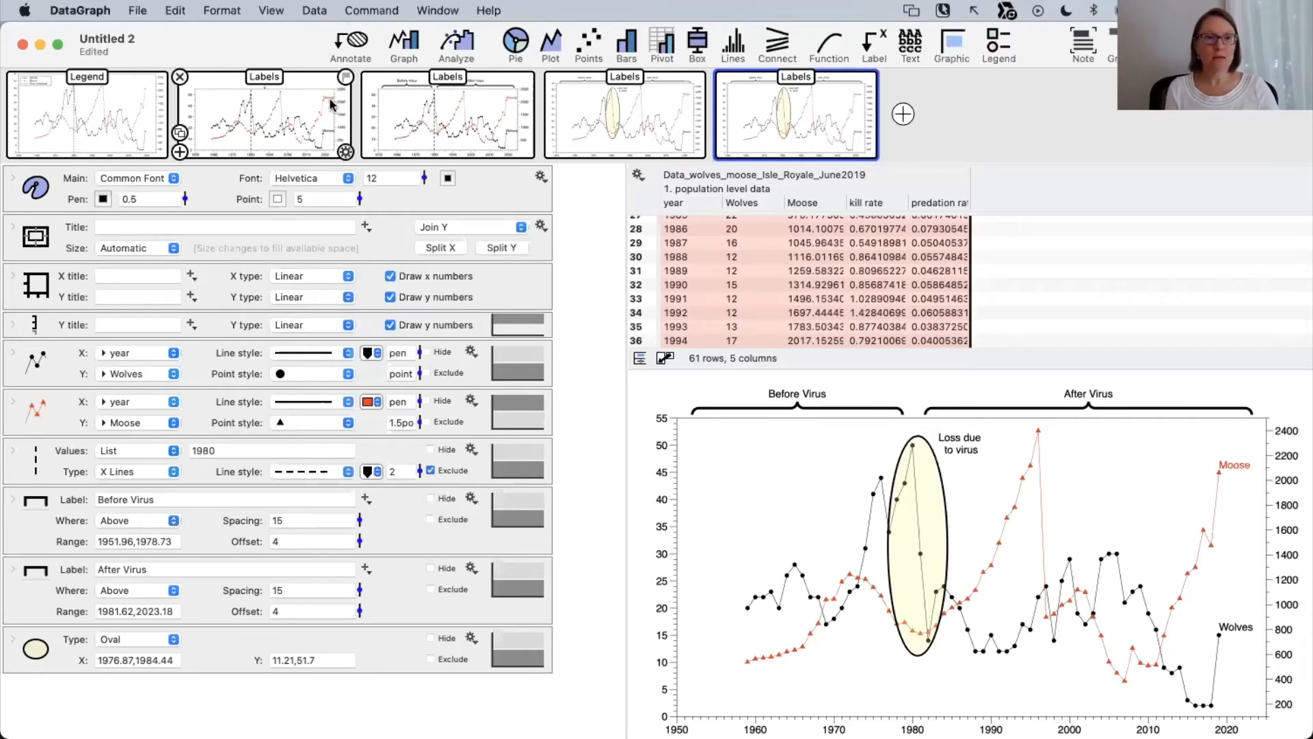
left_click(281, 41)
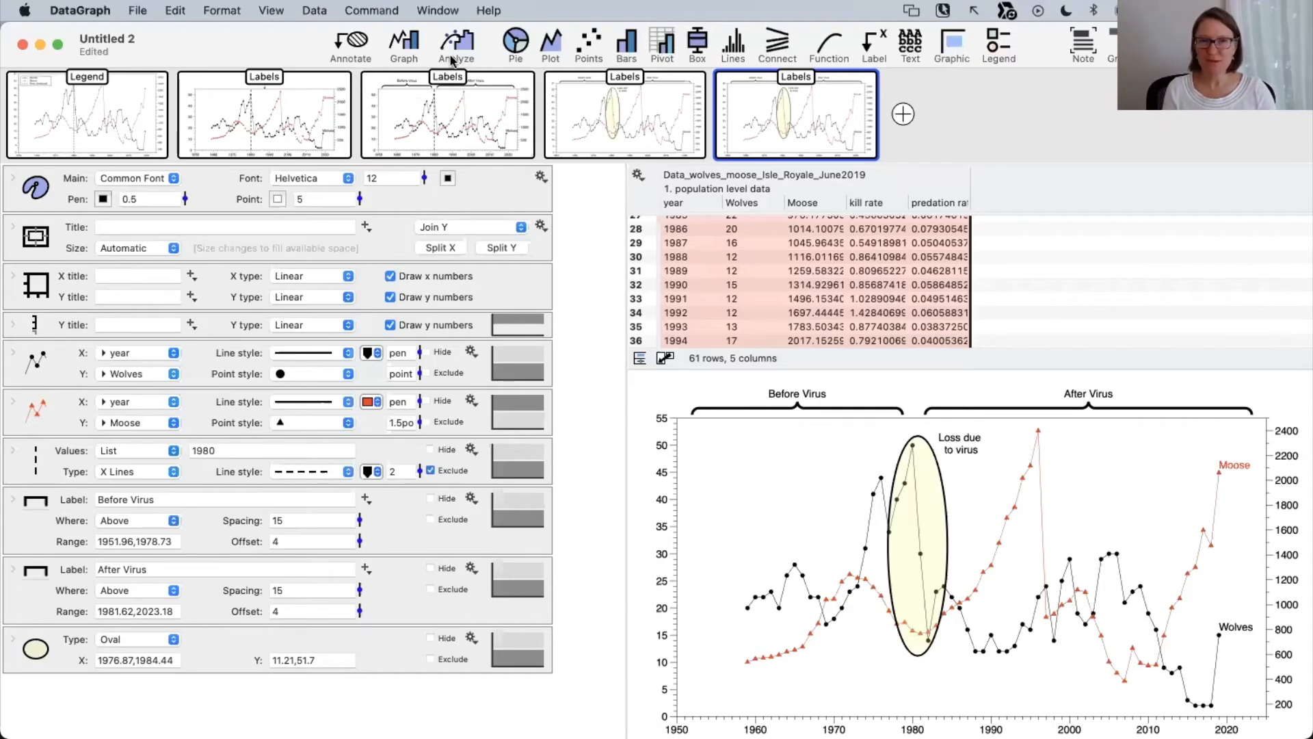
Add a Range highlight to the copied graph and delete its oval region.
left_click(356, 43)
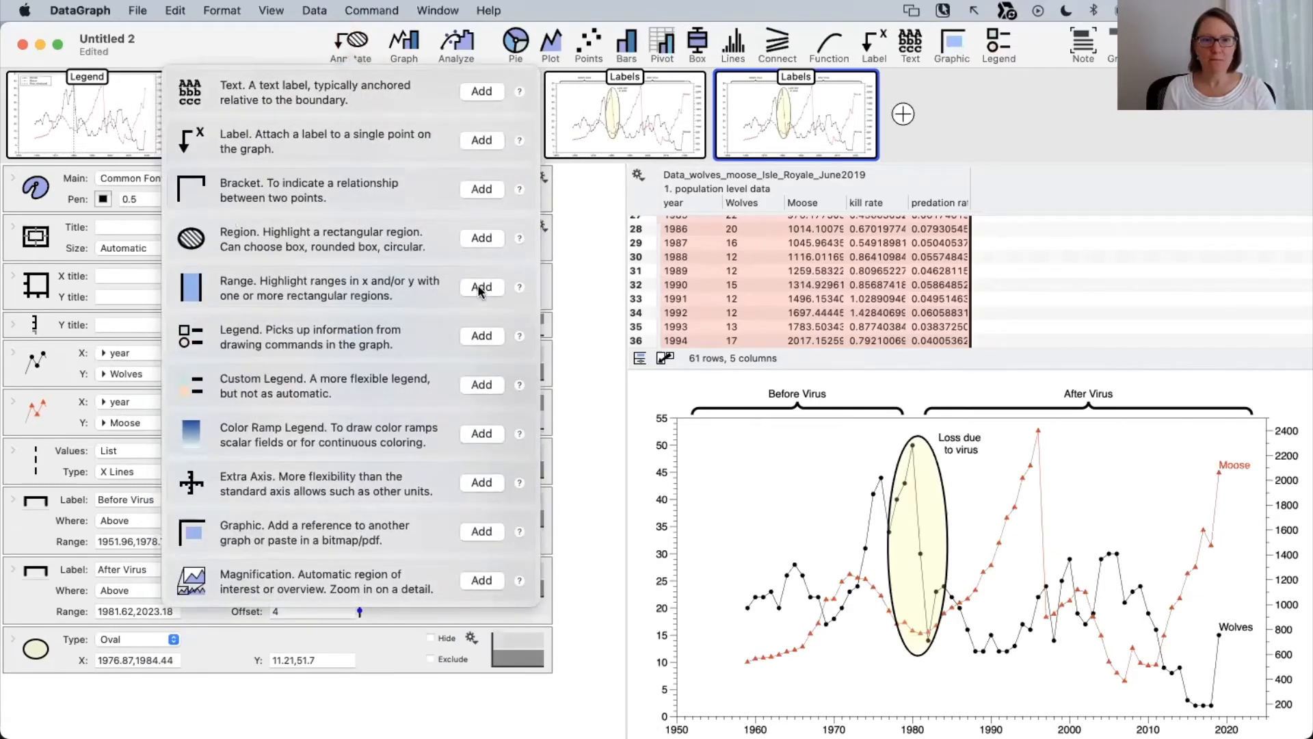
left_click(481, 288)
left_click(44, 646)
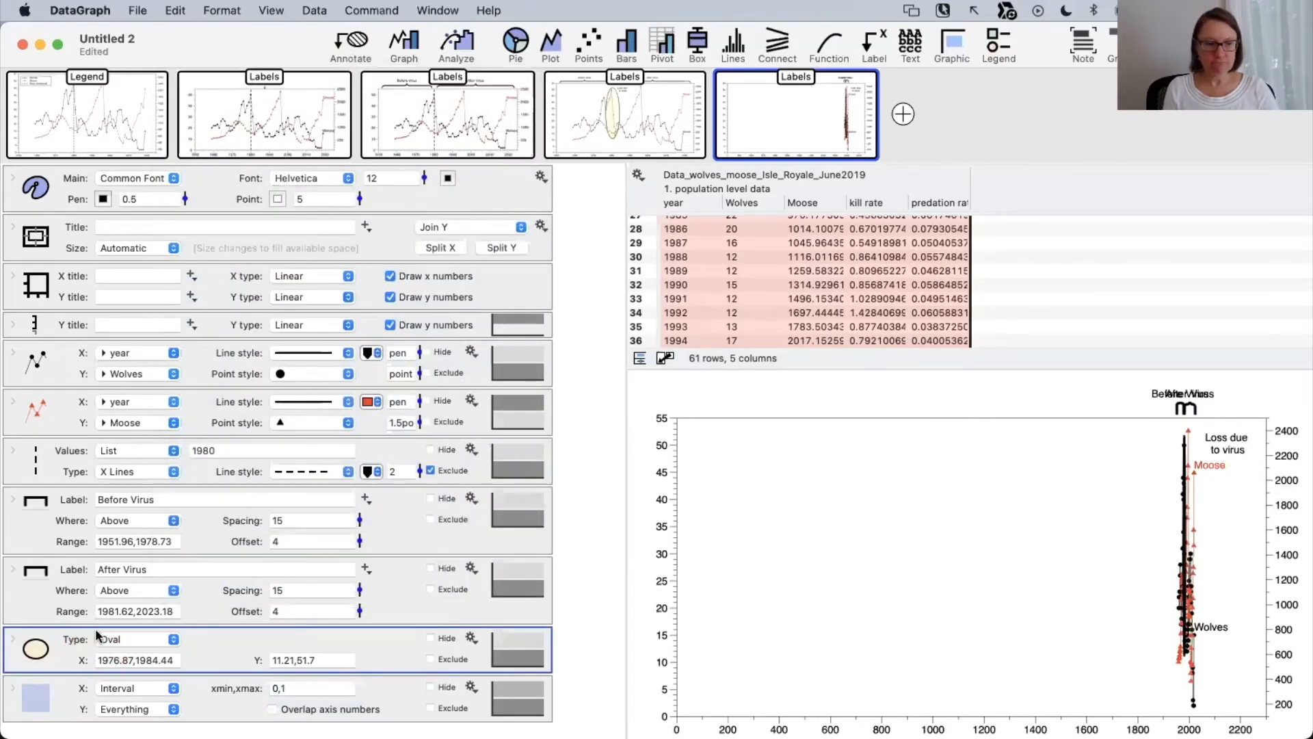
key("BackSpace")
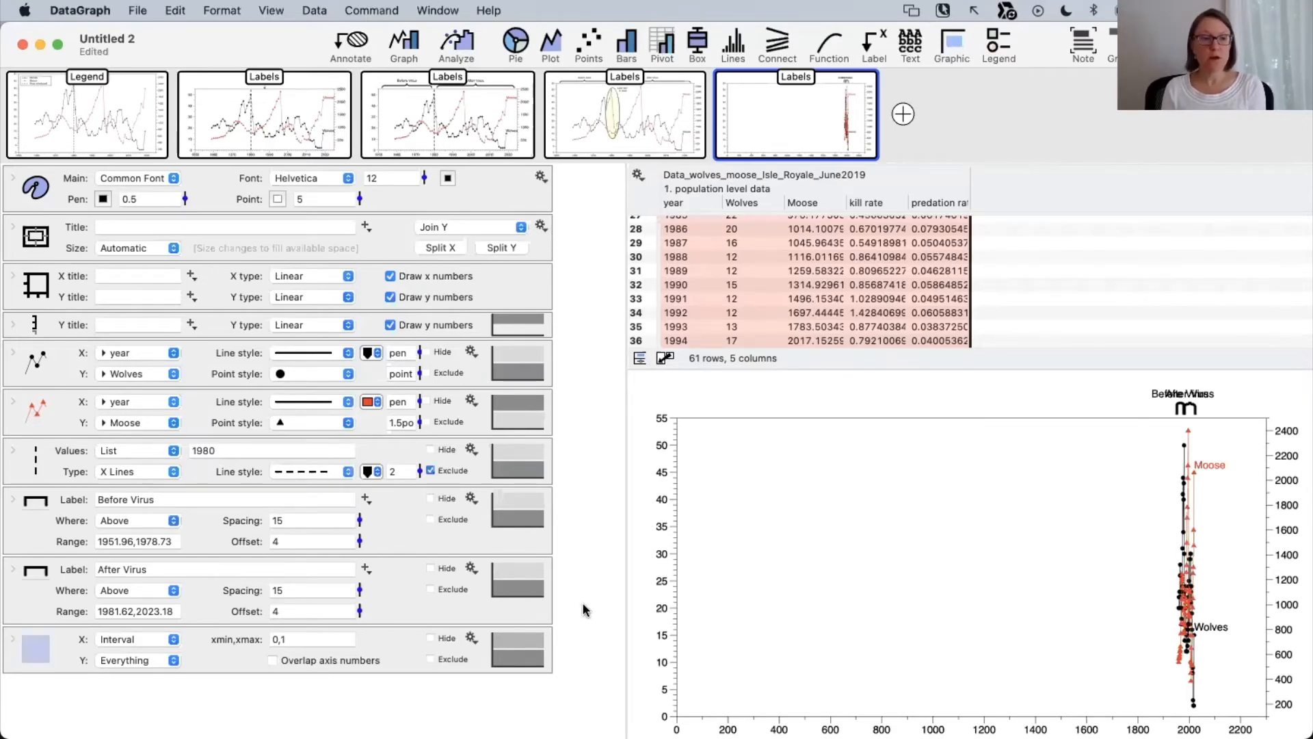
Group the Before Virus and After Virus brackets, name the group "Brackets", and collapse it.
left_click_drag(596, 606, 415, 507)
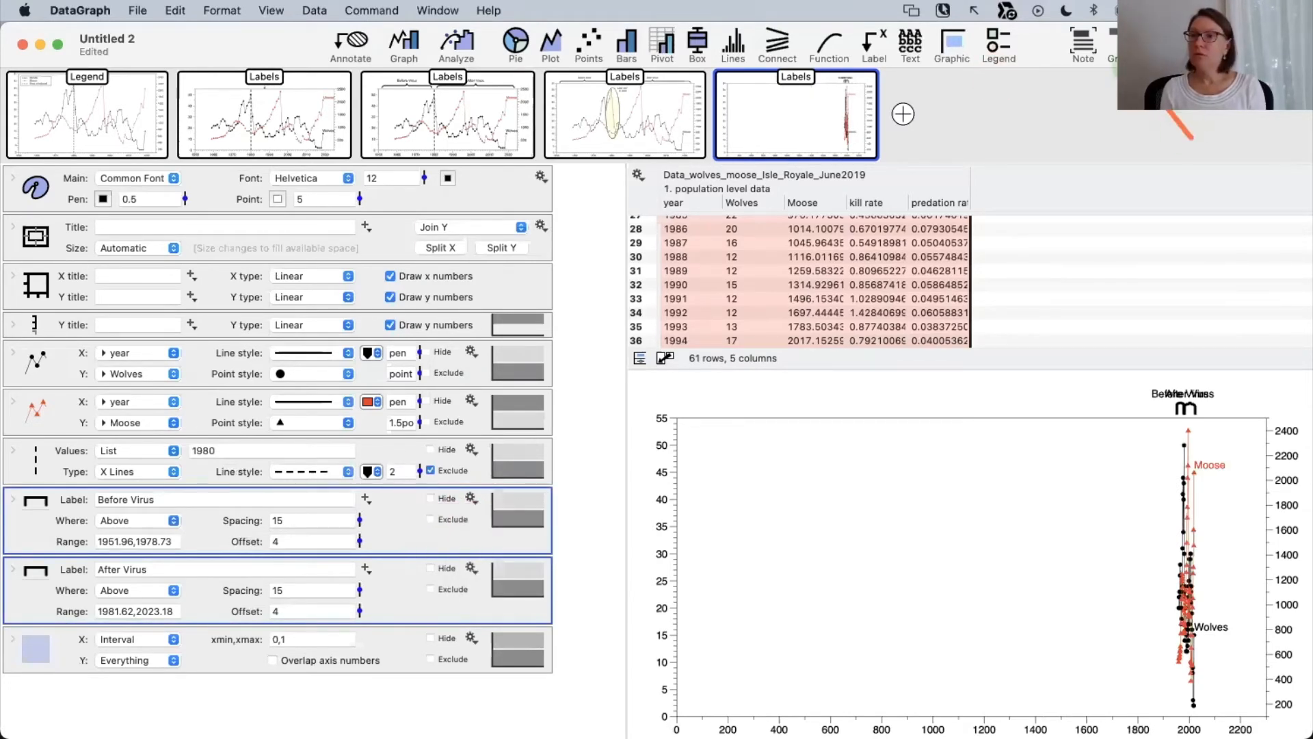
left_click(1123, 44)
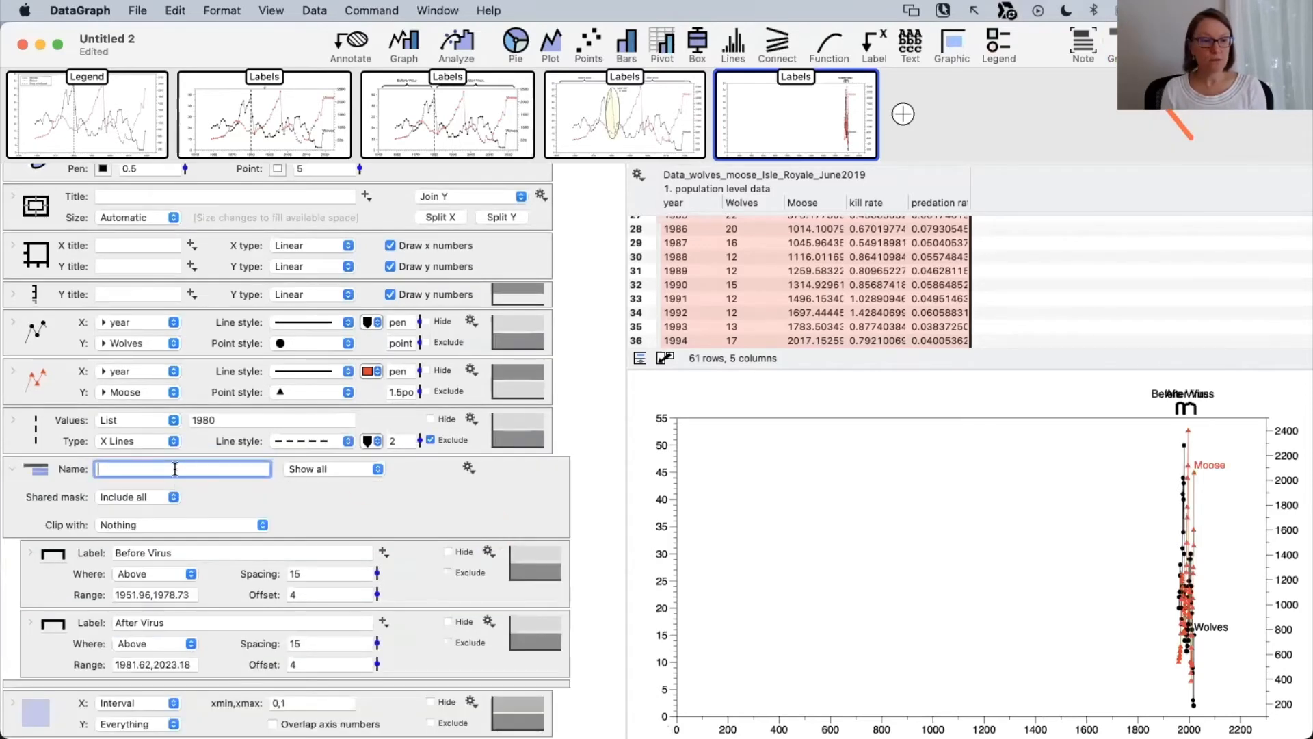
type("Brac")
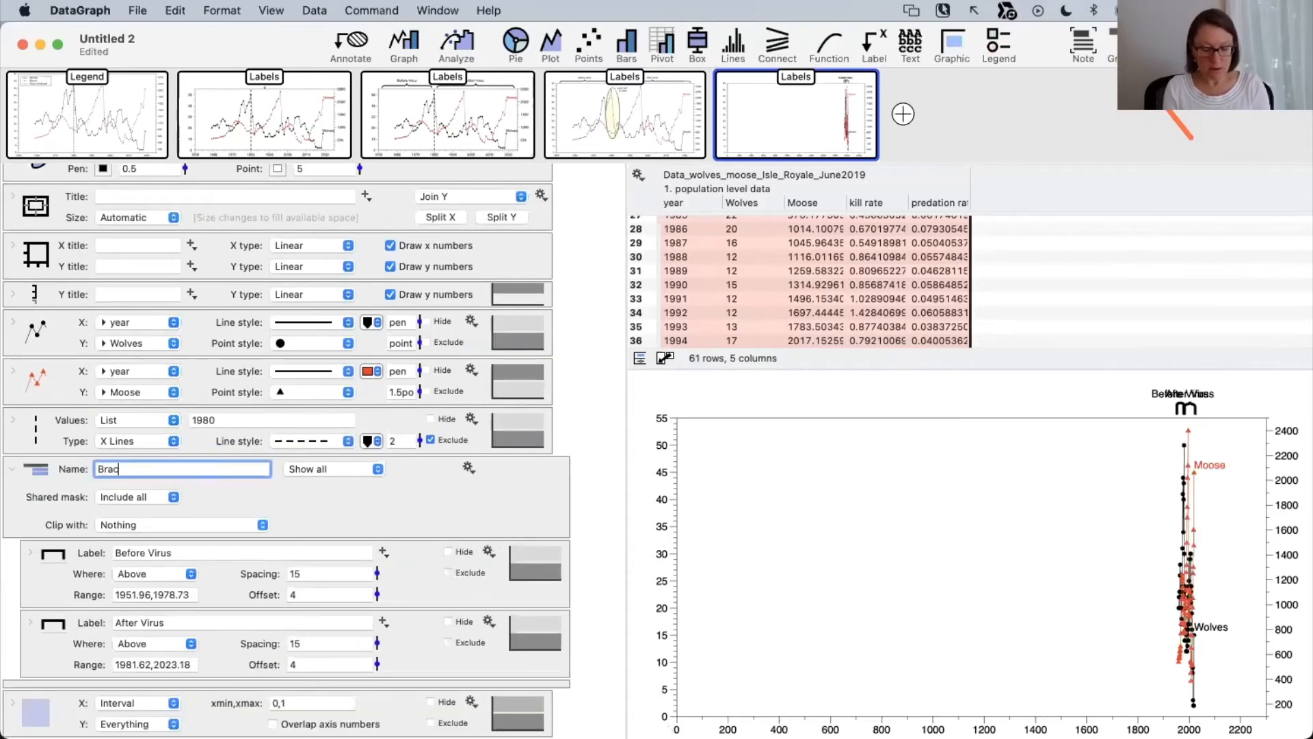
type("kets")
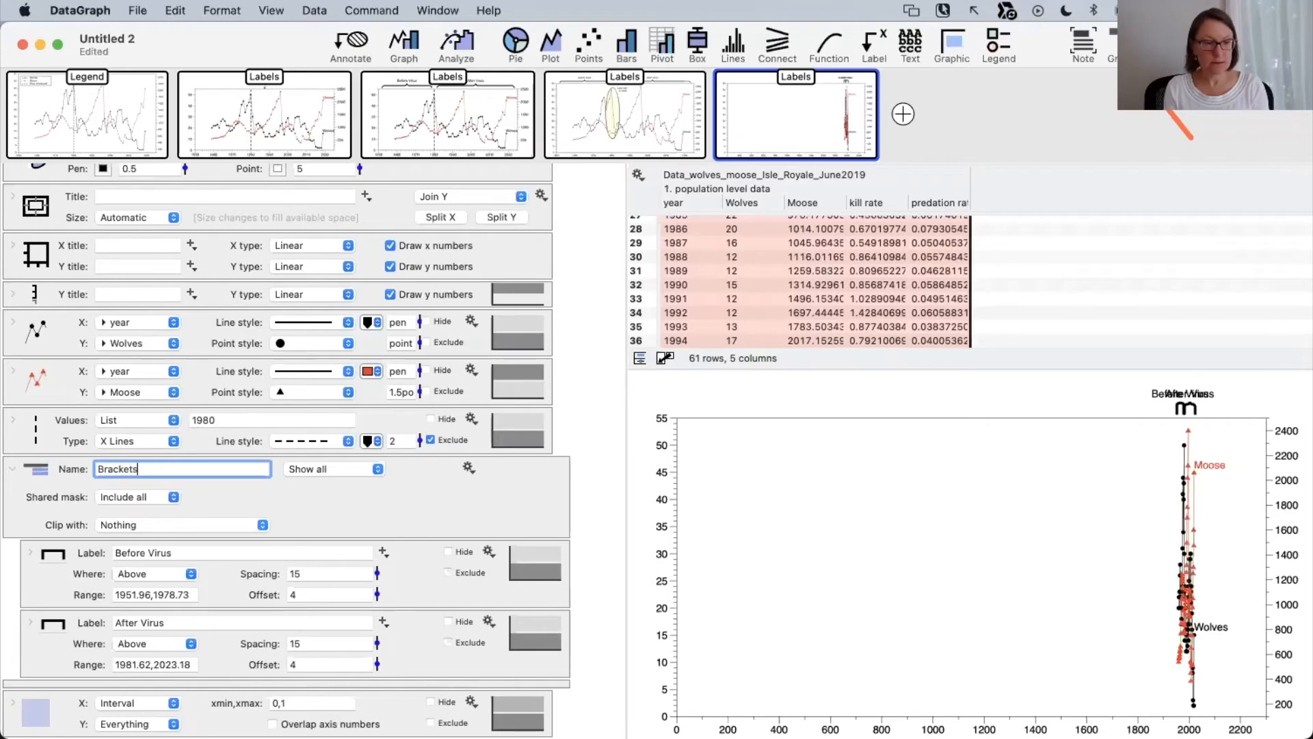
left_click(13, 469)
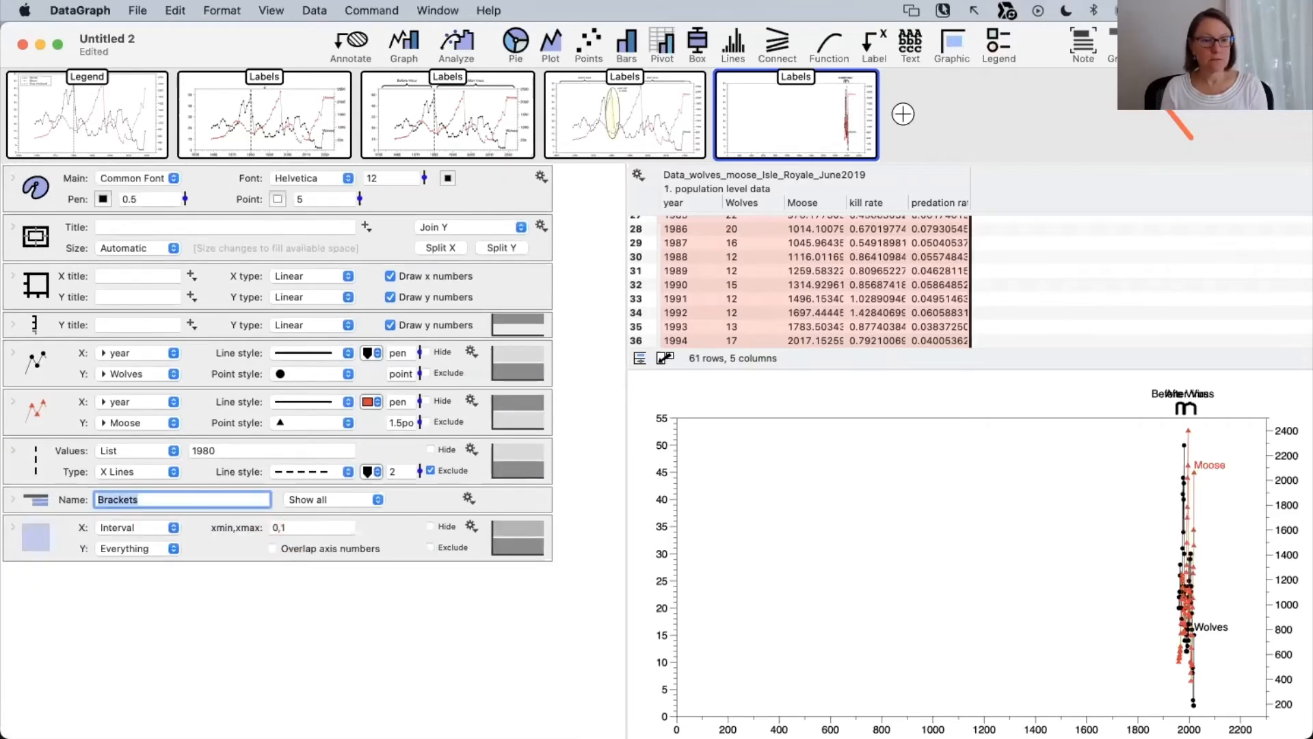
left_click(339, 718)
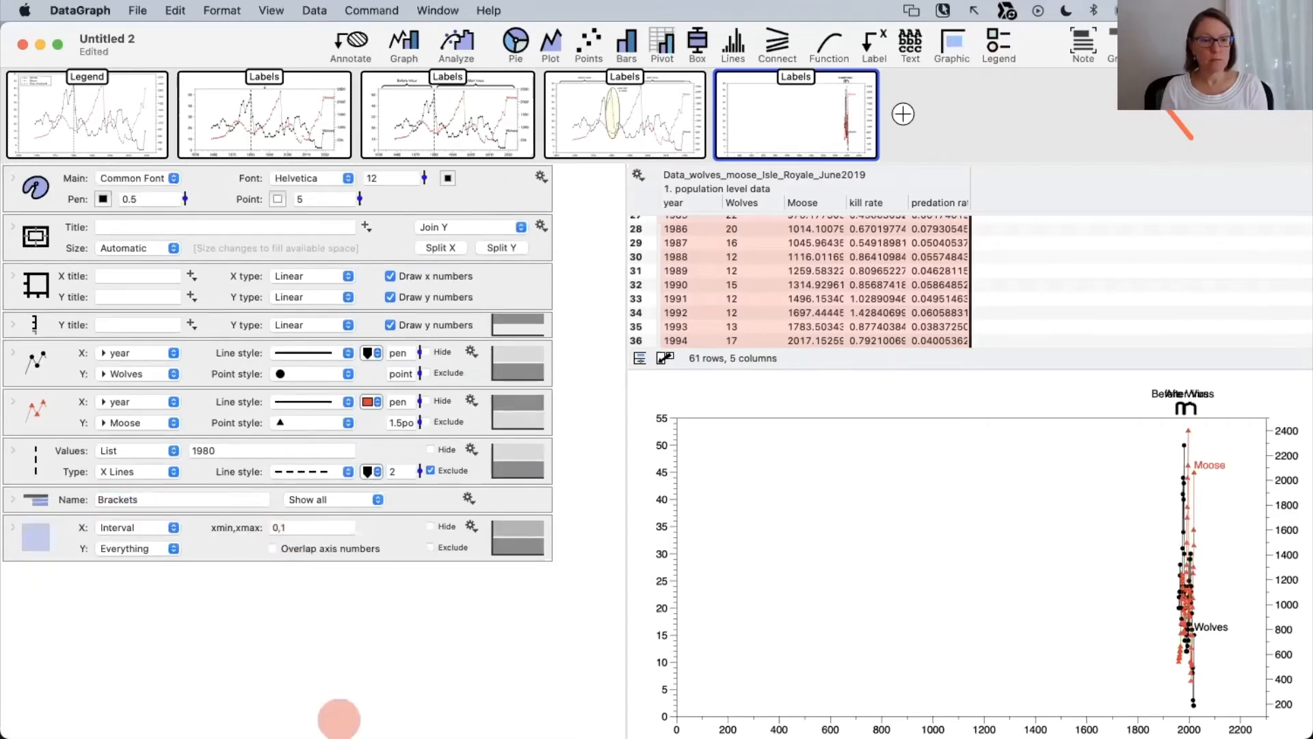
Set the Brackets group to Hide all.
left_click(326, 498)
left_click(300, 514)
left_click(602, 610)
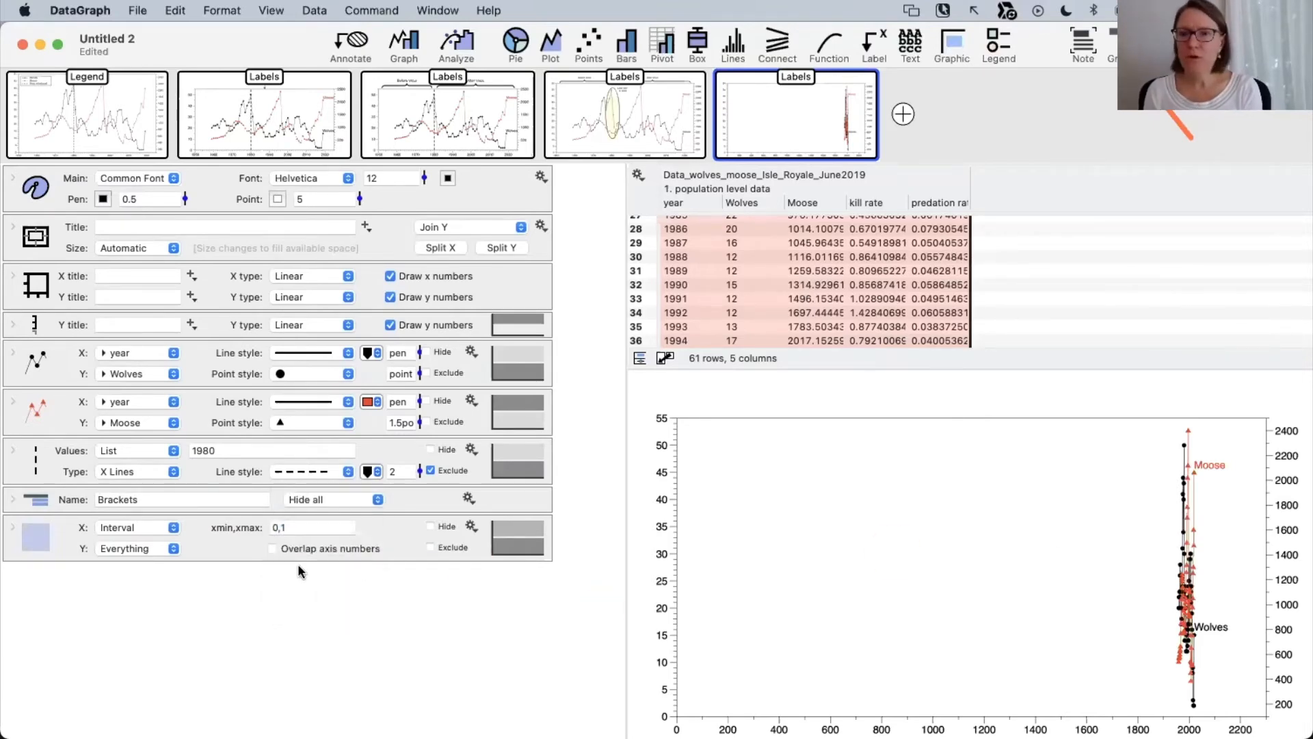
Expand the Range highlight's settings and exclude it from the axis range calculation.
left_click(39, 535)
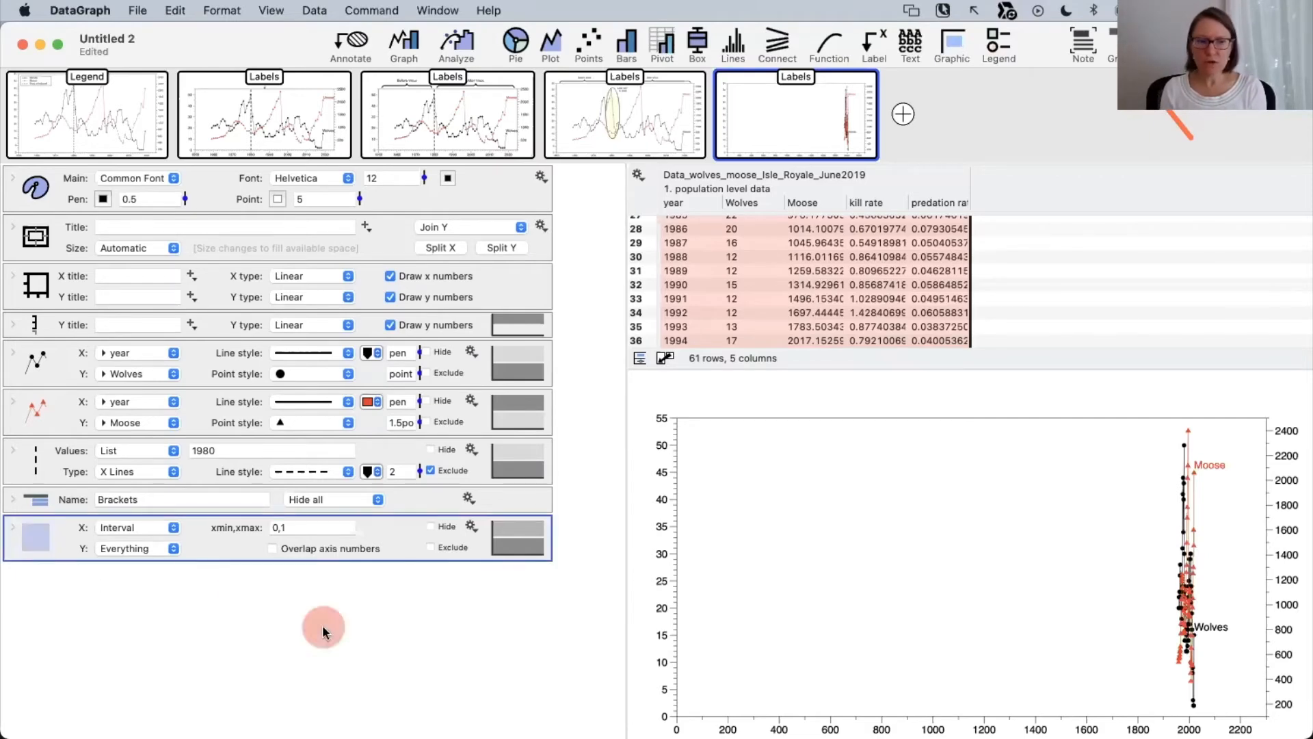
left_click(274, 527)
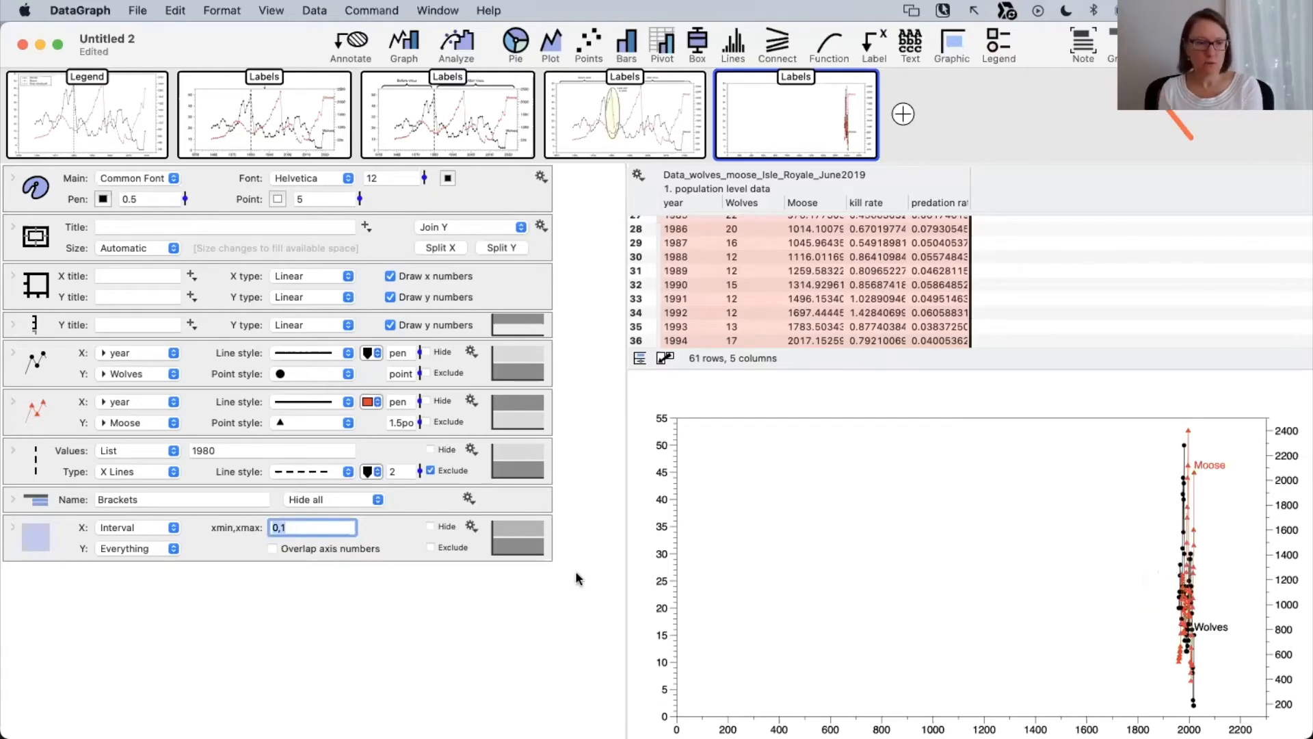
left_click(13, 528)
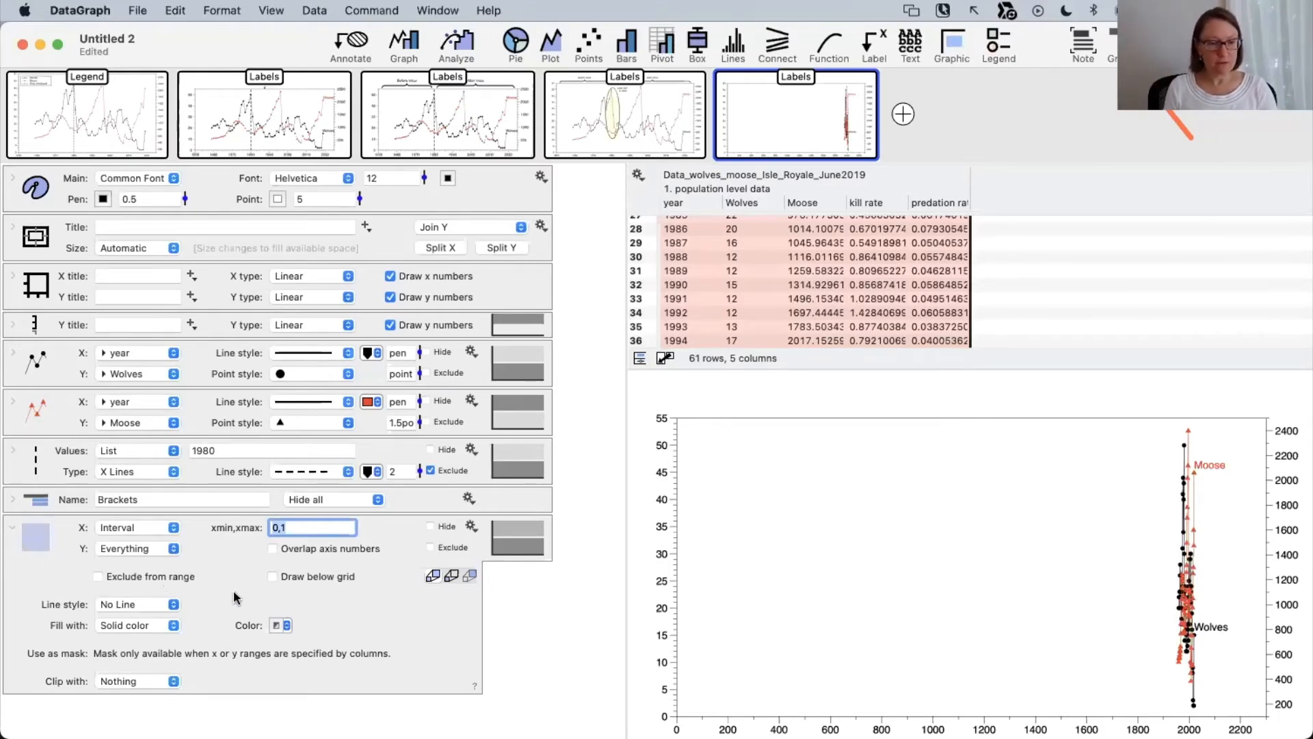
left_click(97, 577)
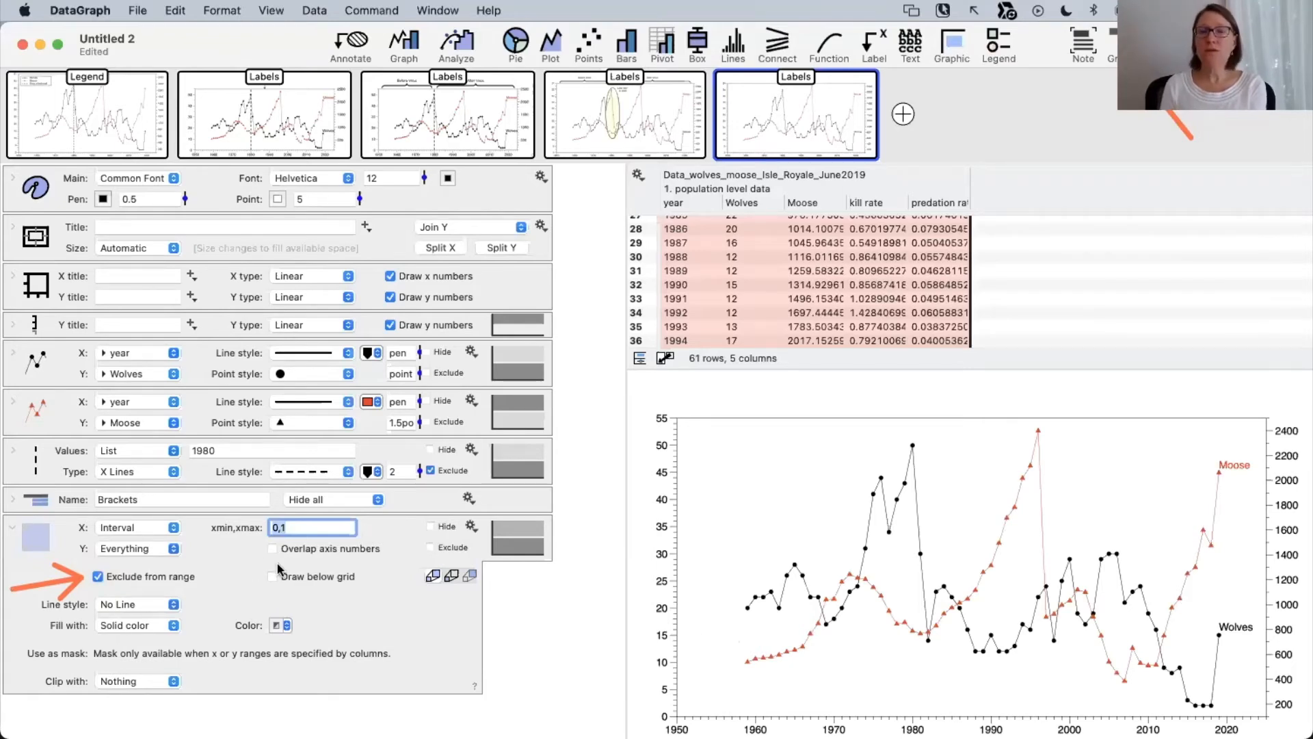
Set the Range highlight's X interval to 0,1980.
left_click(306, 527)
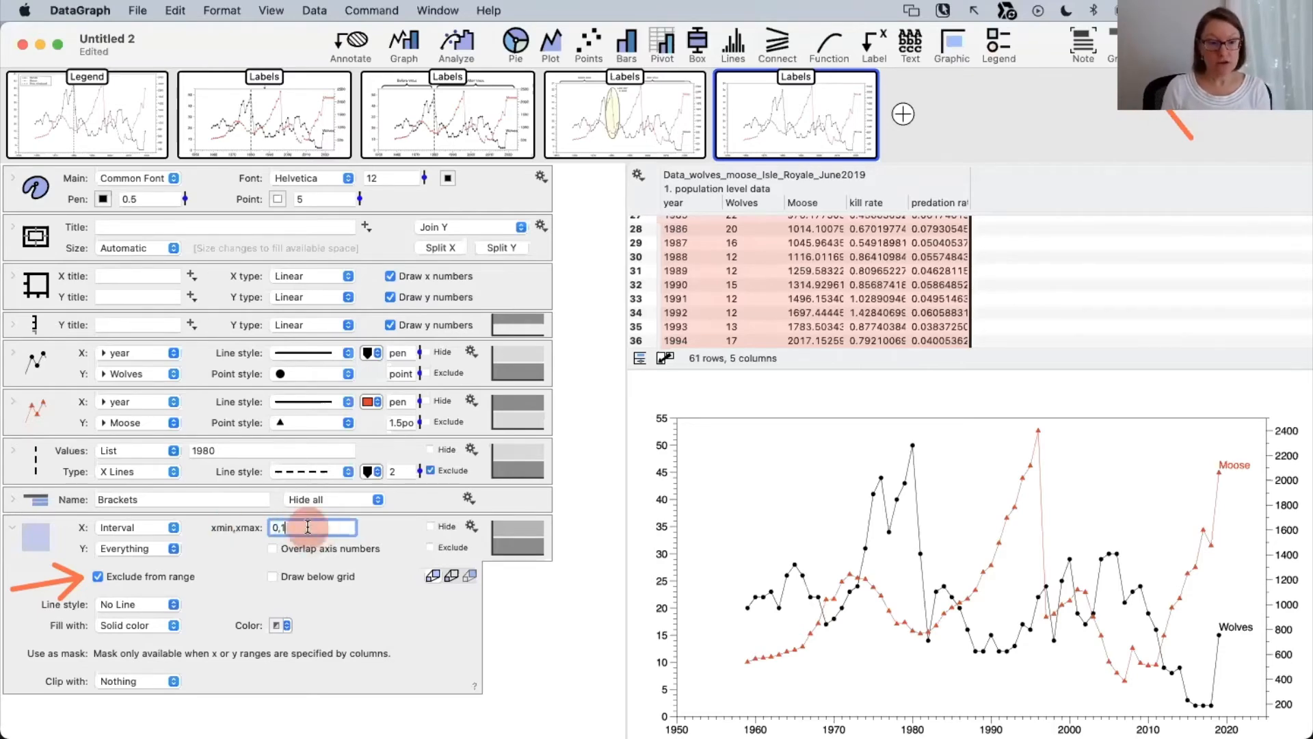
left_click(307, 527)
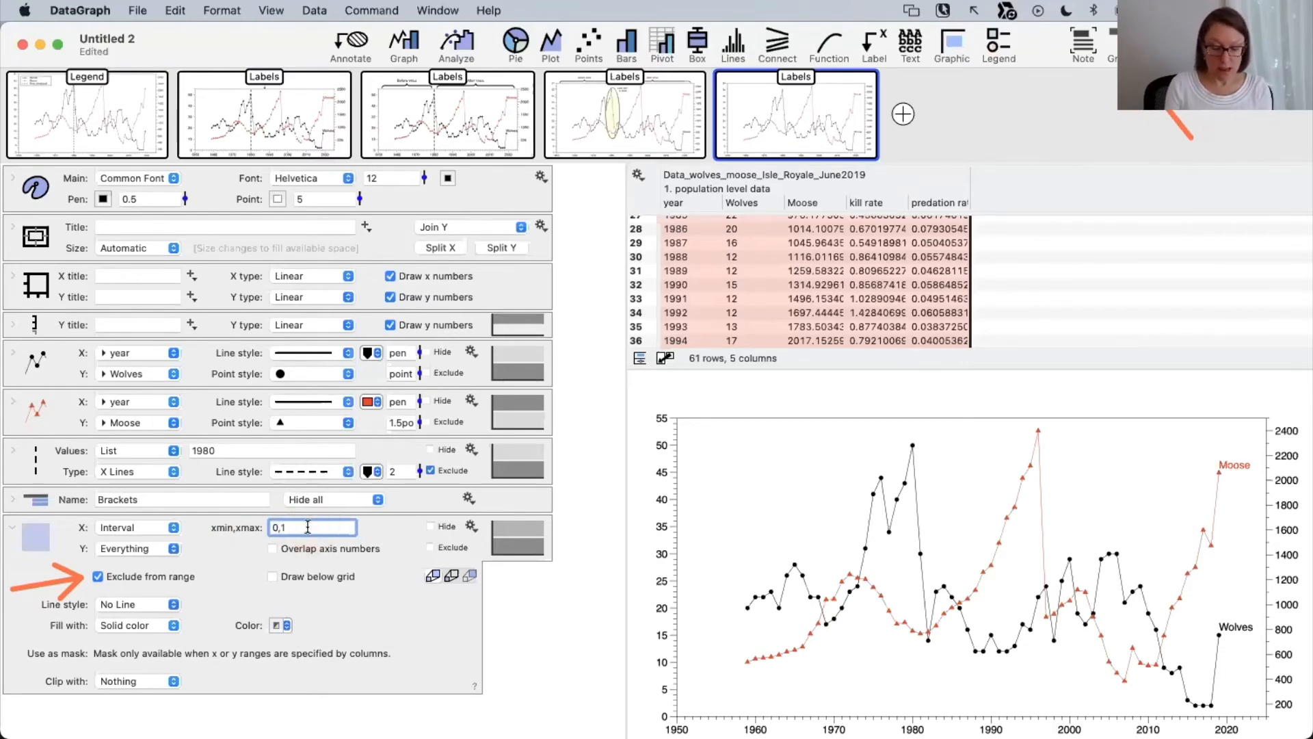
type("198")
key("BackSpace")
key("BackSpace")
key("BackSpace")
key("BackSpace")
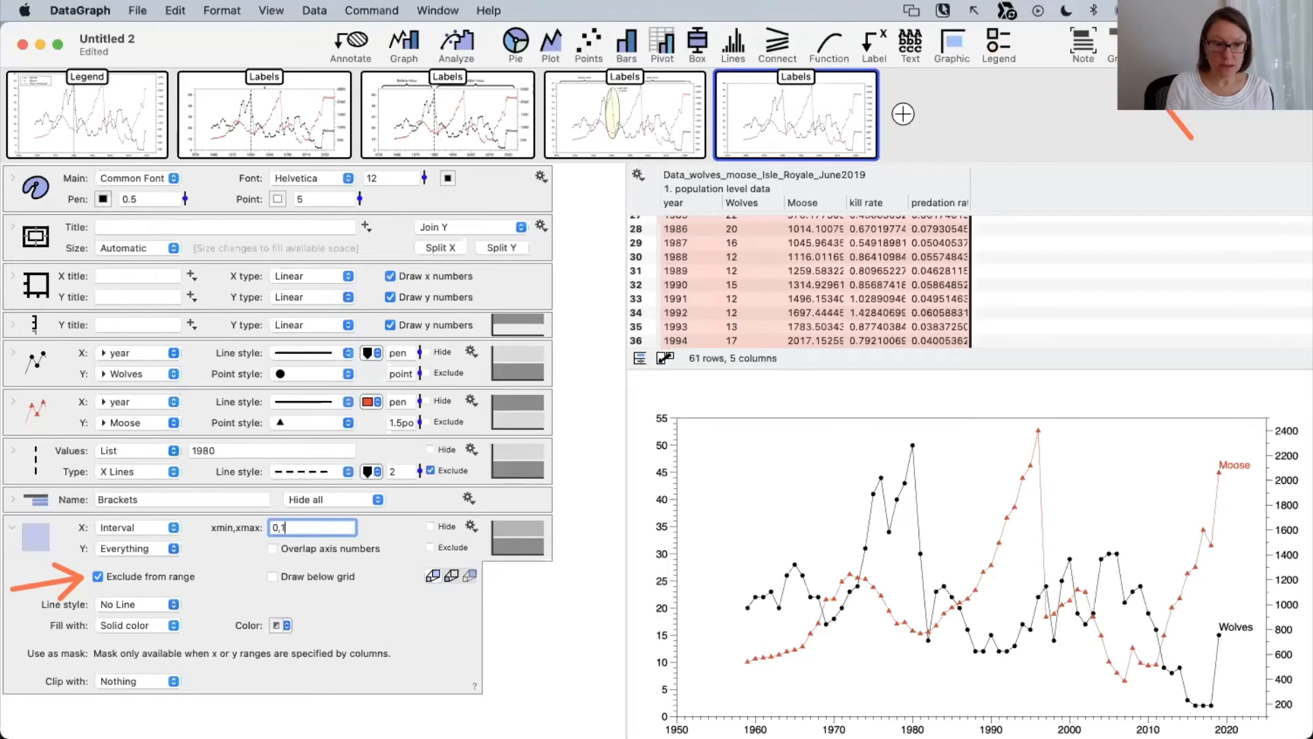
type("980")
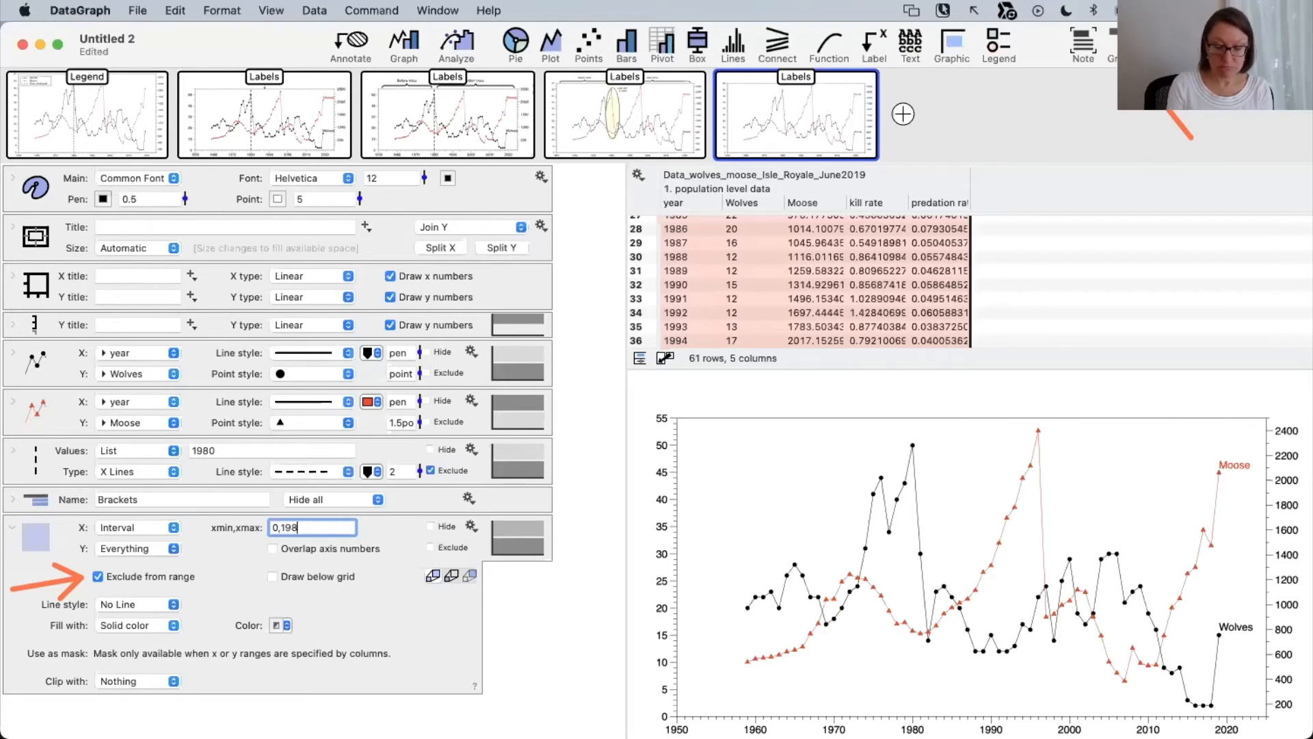
key("Return")
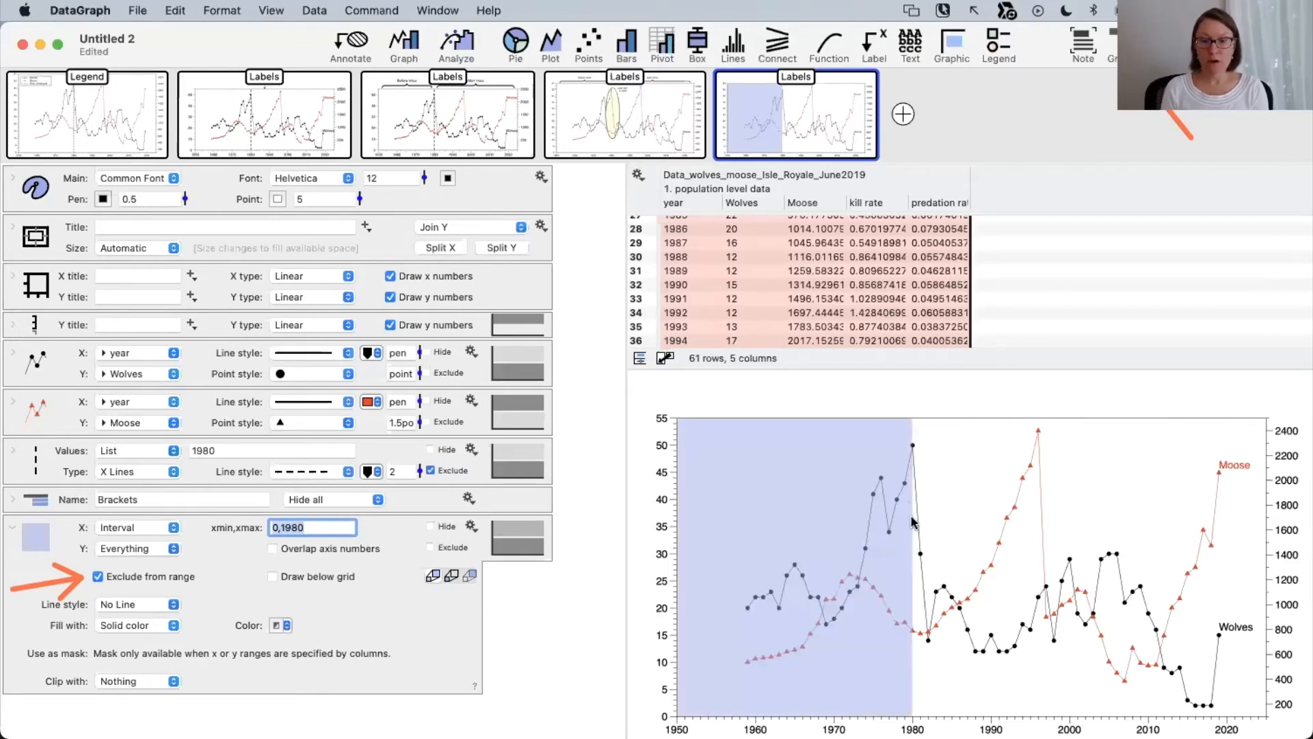
Move the Range highlight above the Wolves plot in the command list, behind the data, and collapse its settings.
left_click(317, 531)
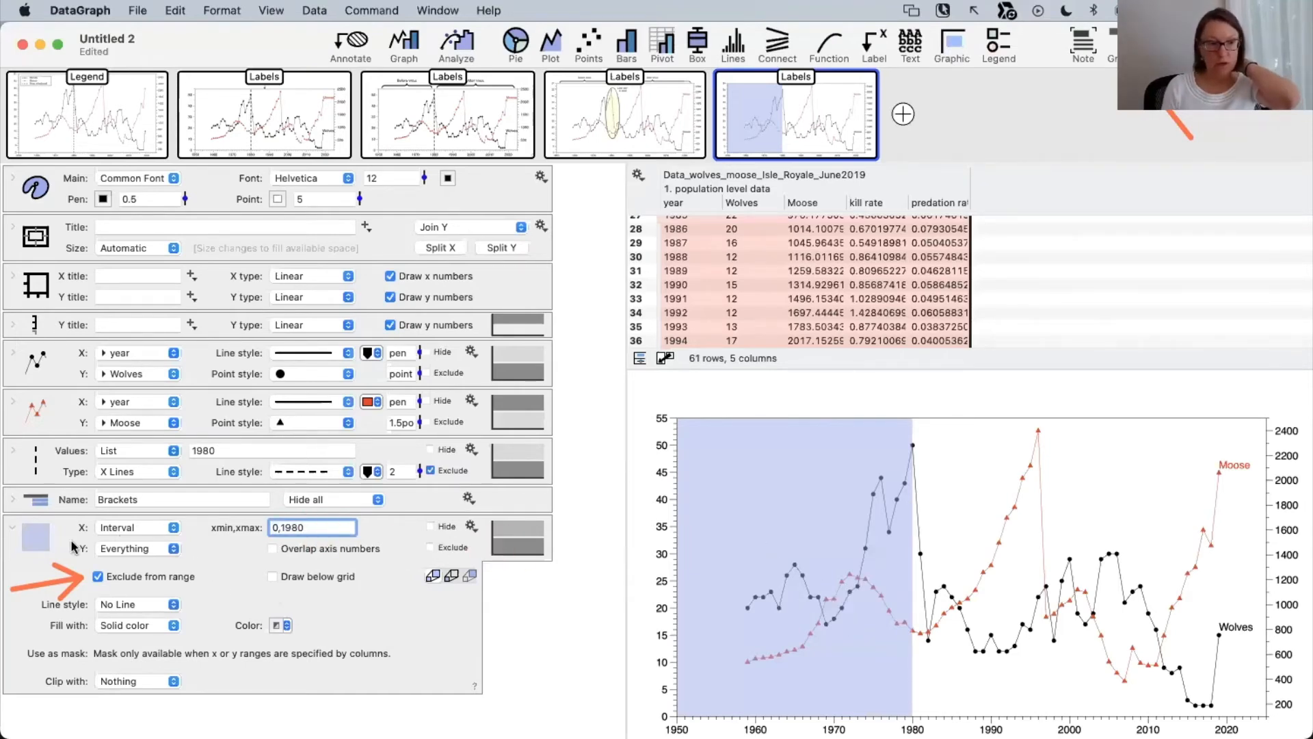
left_click(37, 542)
left_click_drag(37, 542, 58, 345)
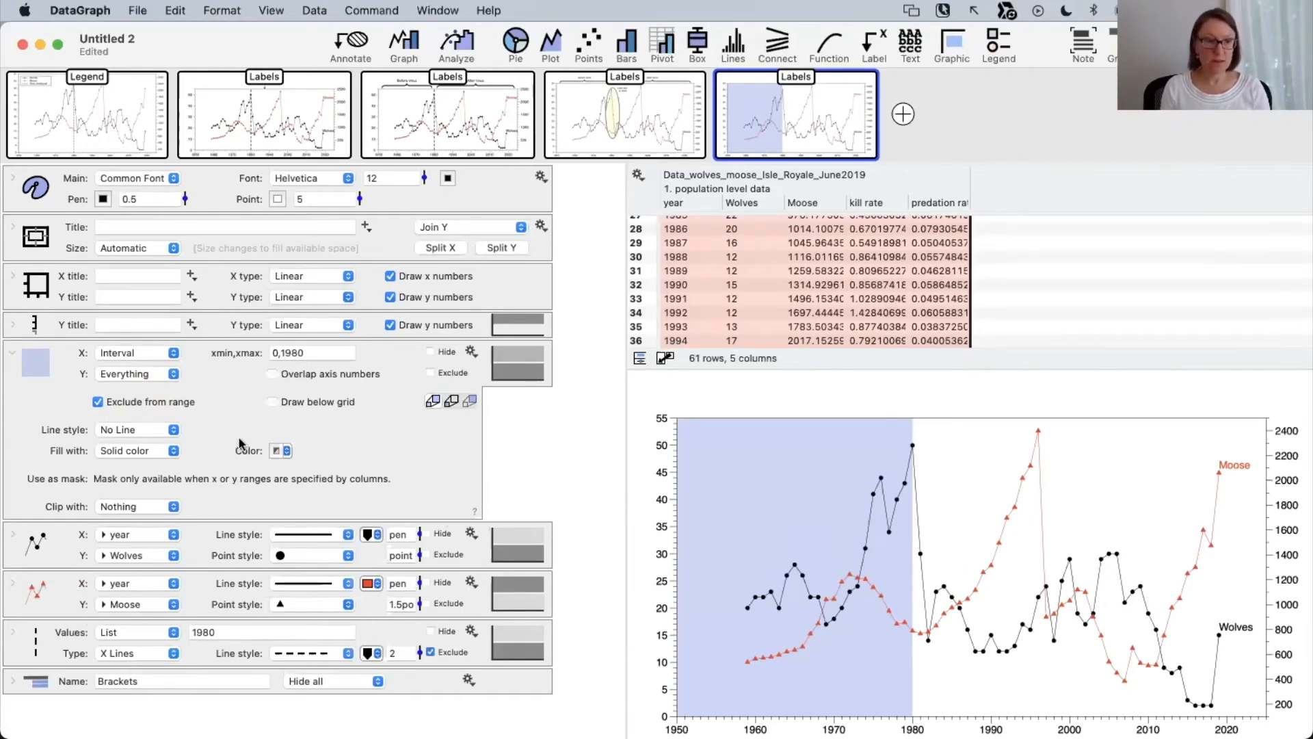
left_click(59, 365)
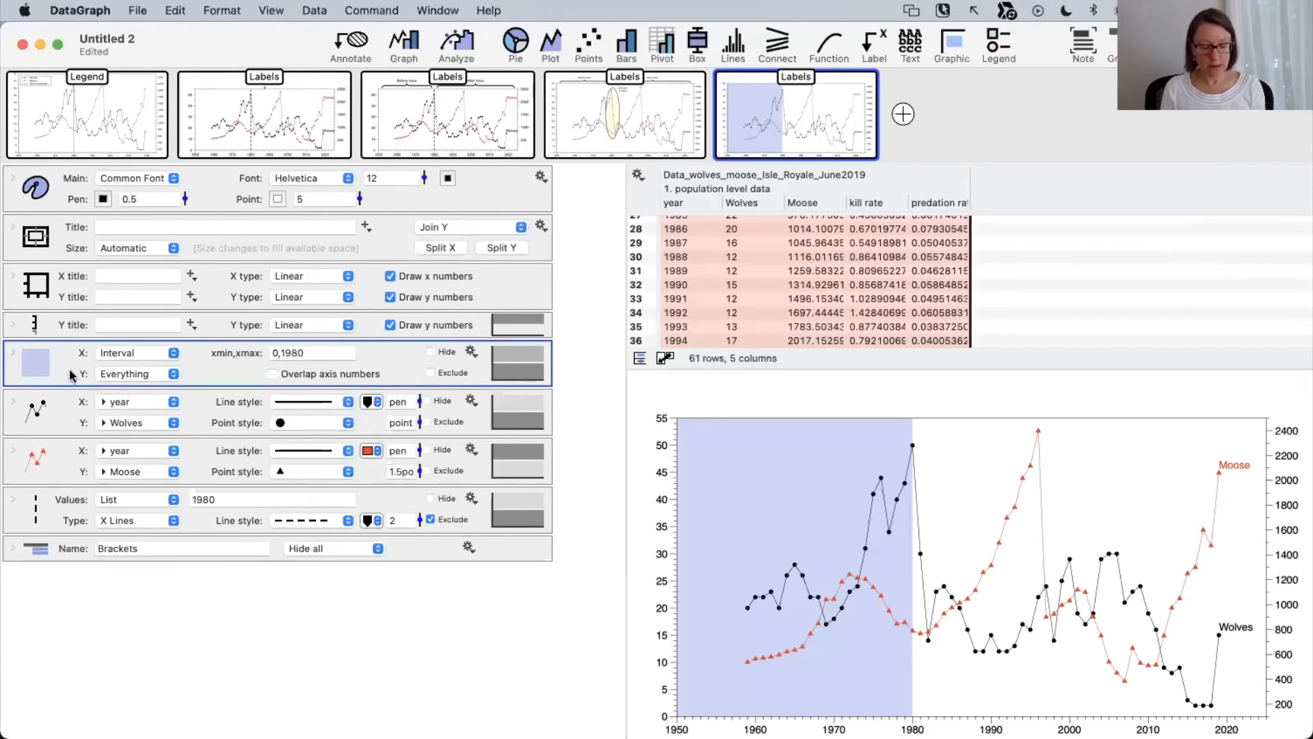
Copy the Range highlight and paste a duplicate directly below it in the command list.
left_click(176, 10)
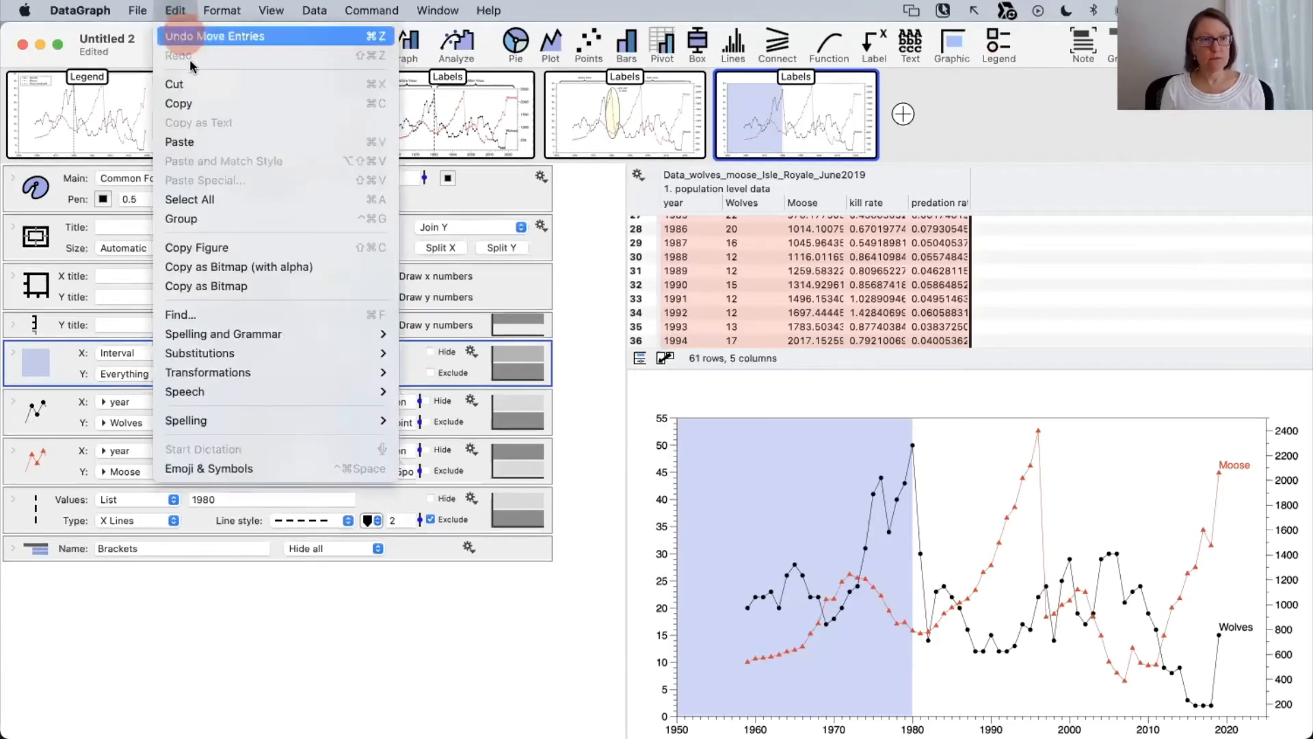
left_click(191, 103)
left_click(176, 10)
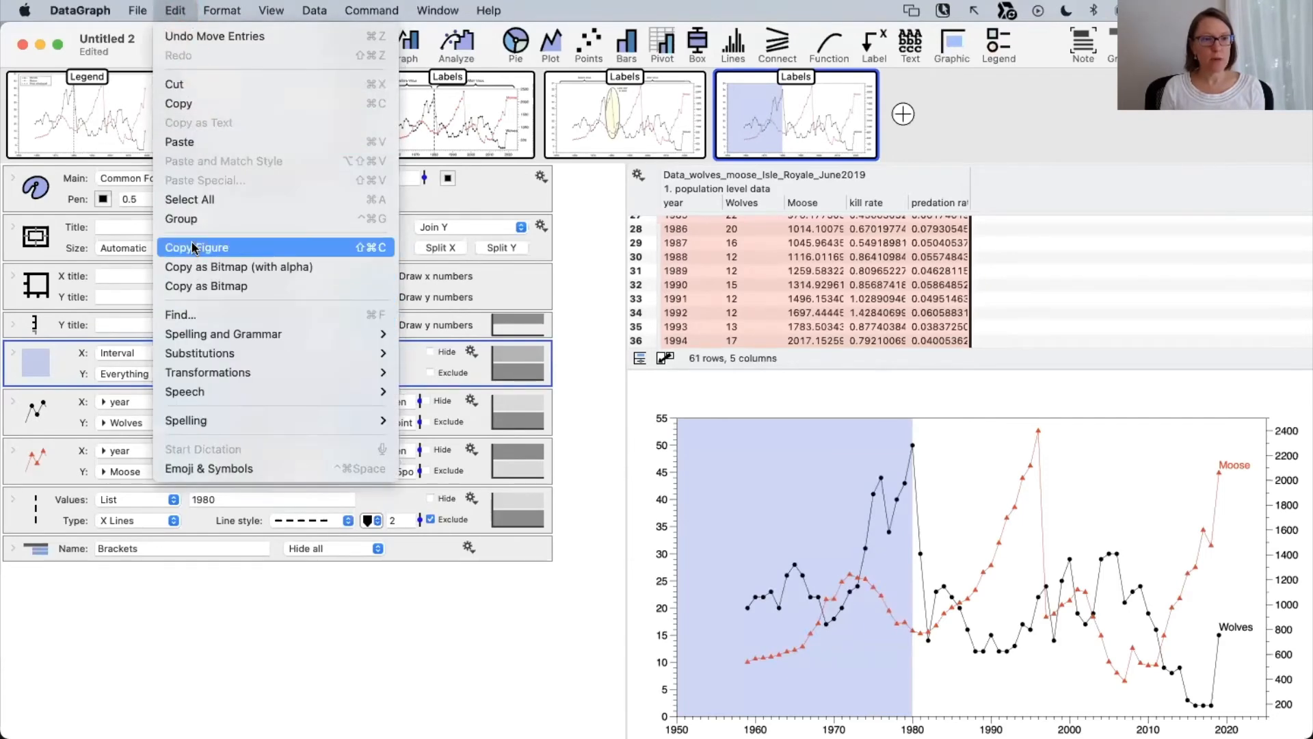
left_click(183, 143)
left_click(68, 417)
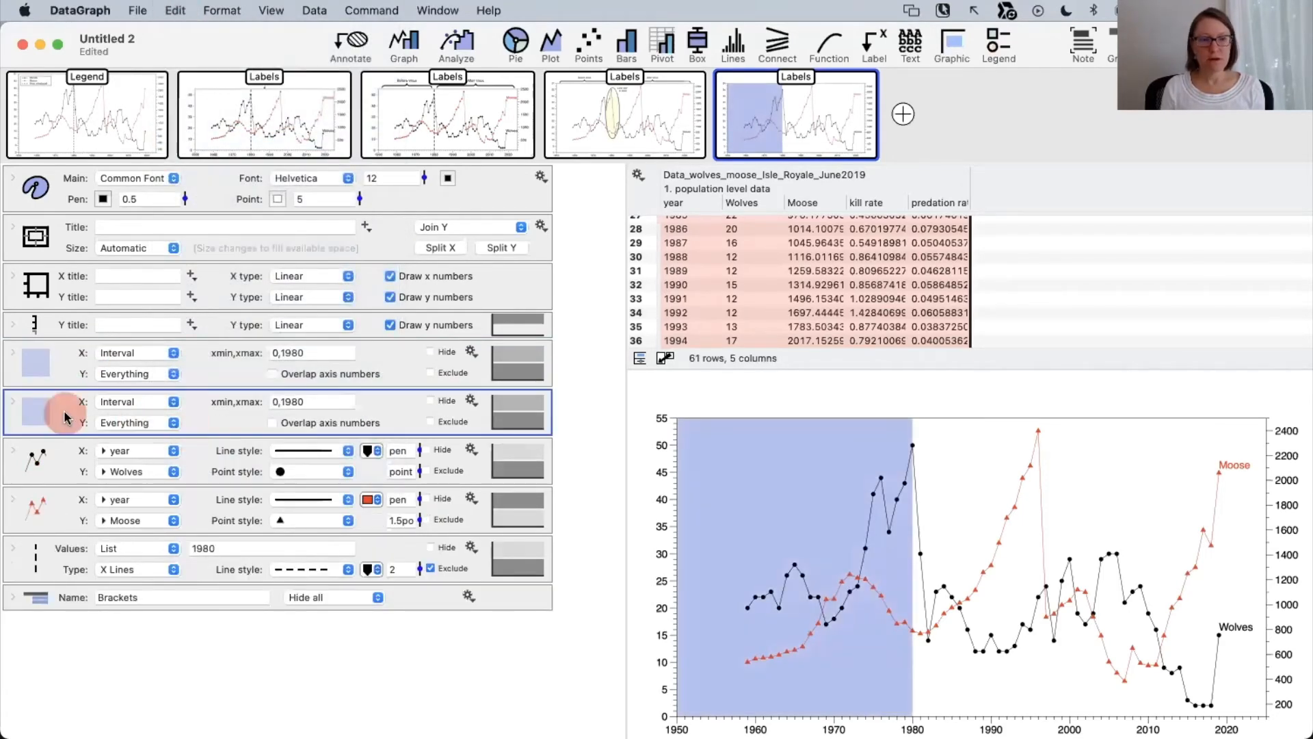
Set the duplicate Range highlight's X interval to 1980,inf and expand its settings.
left_click_drag(308, 402, 234, 404)
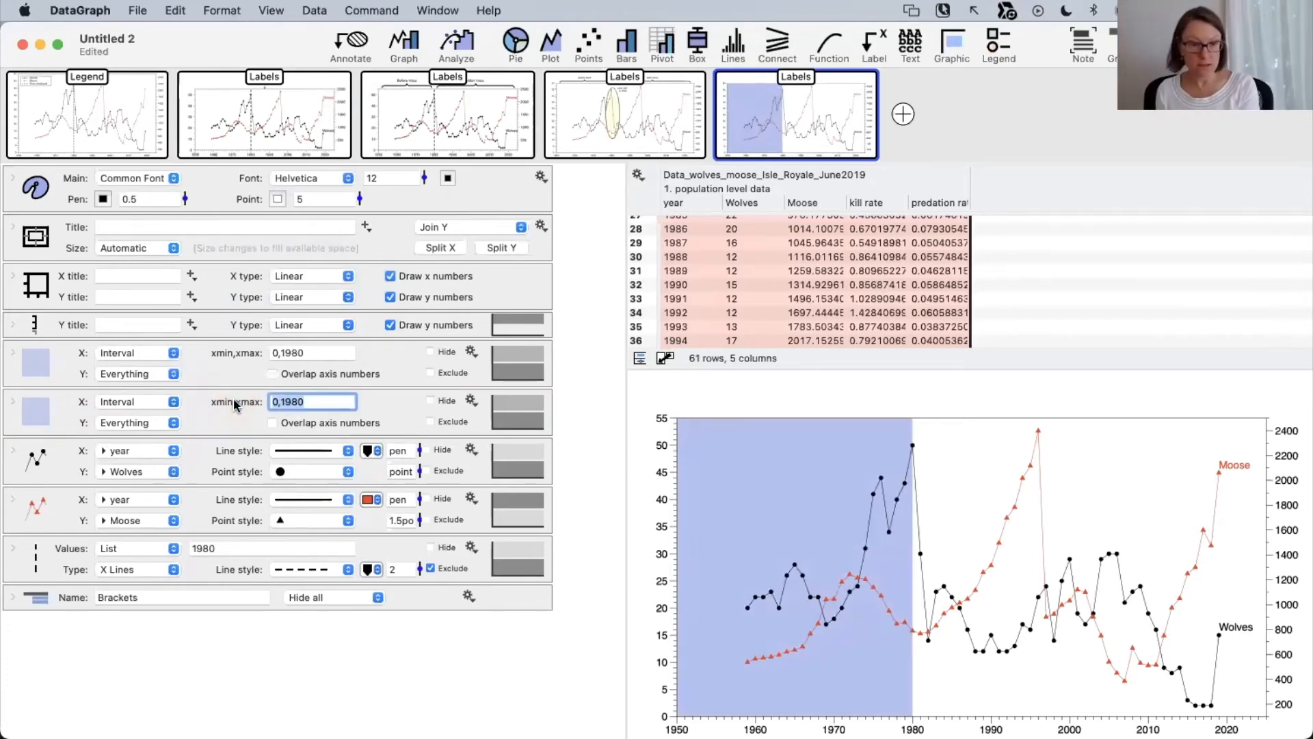
type("1980")
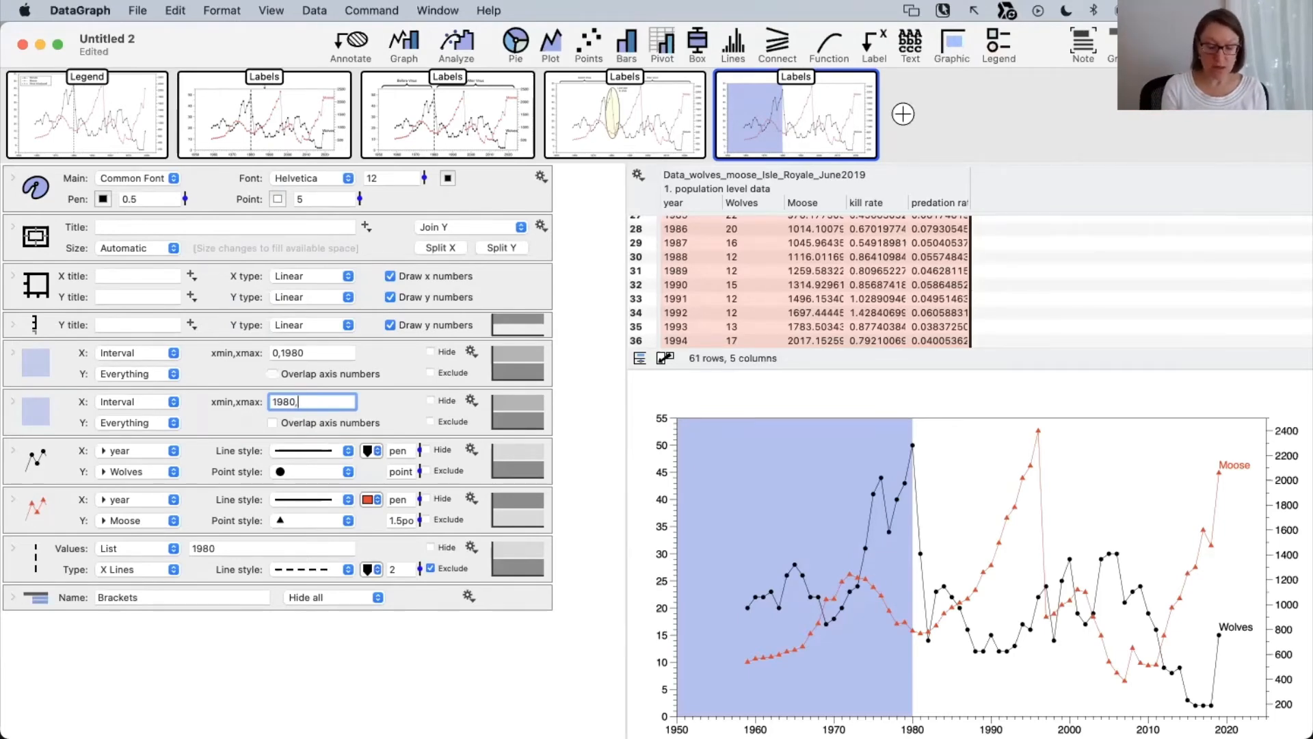
type("nf")
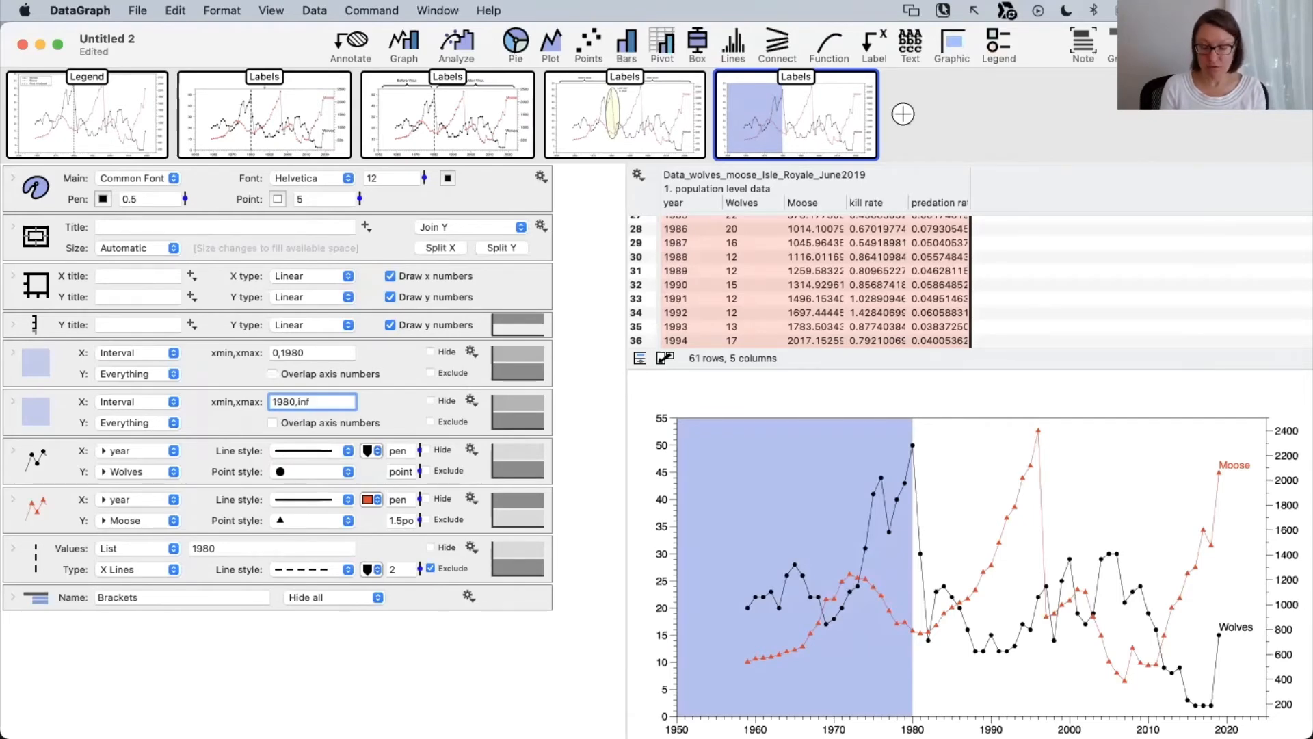
key("Return")
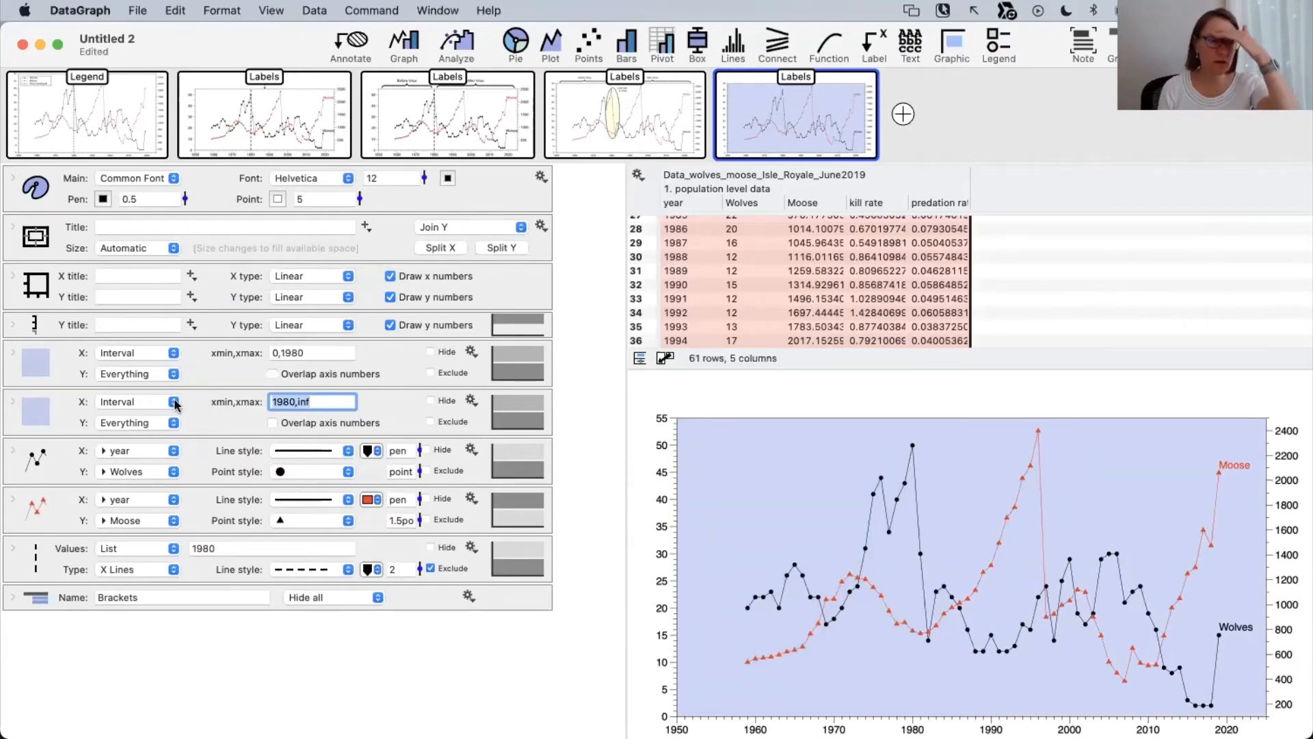
left_click(13, 403)
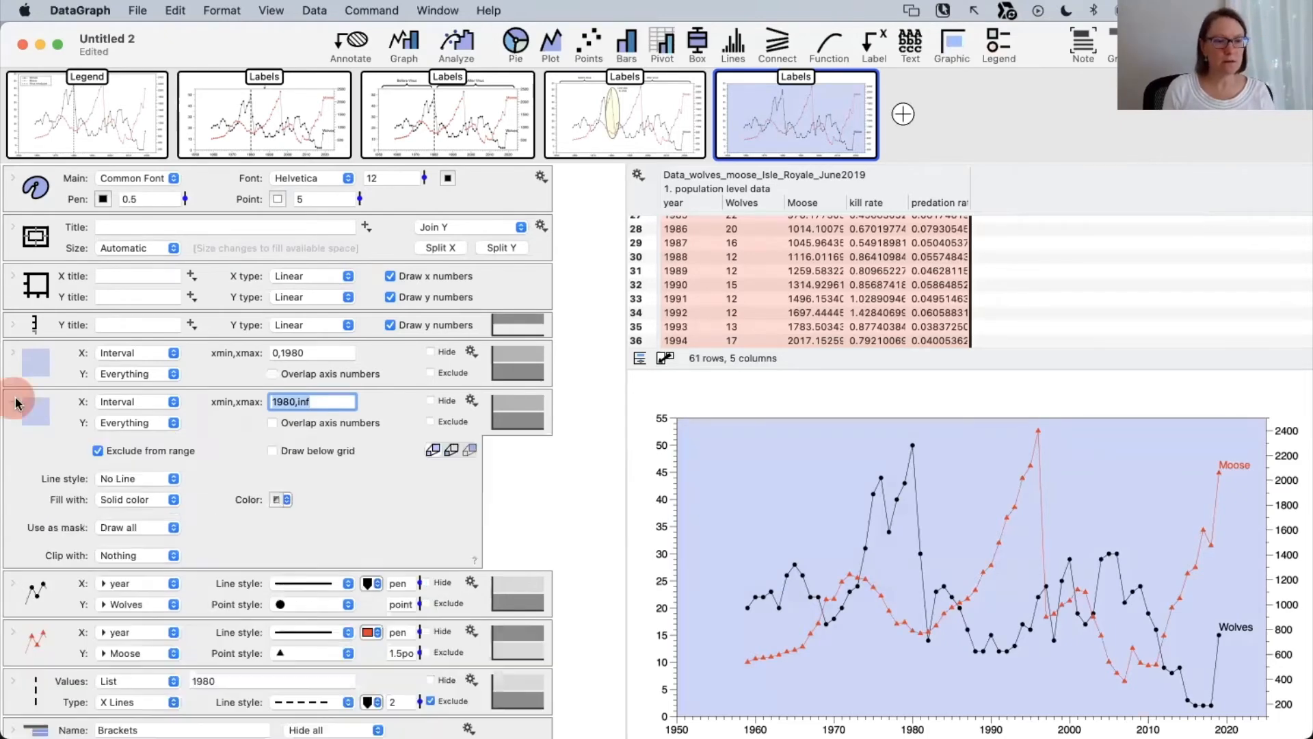
Fill the 1980,inf Range highlight with the Mercury gray color at 100% opacity and collapse its settings.
left_click(275, 499)
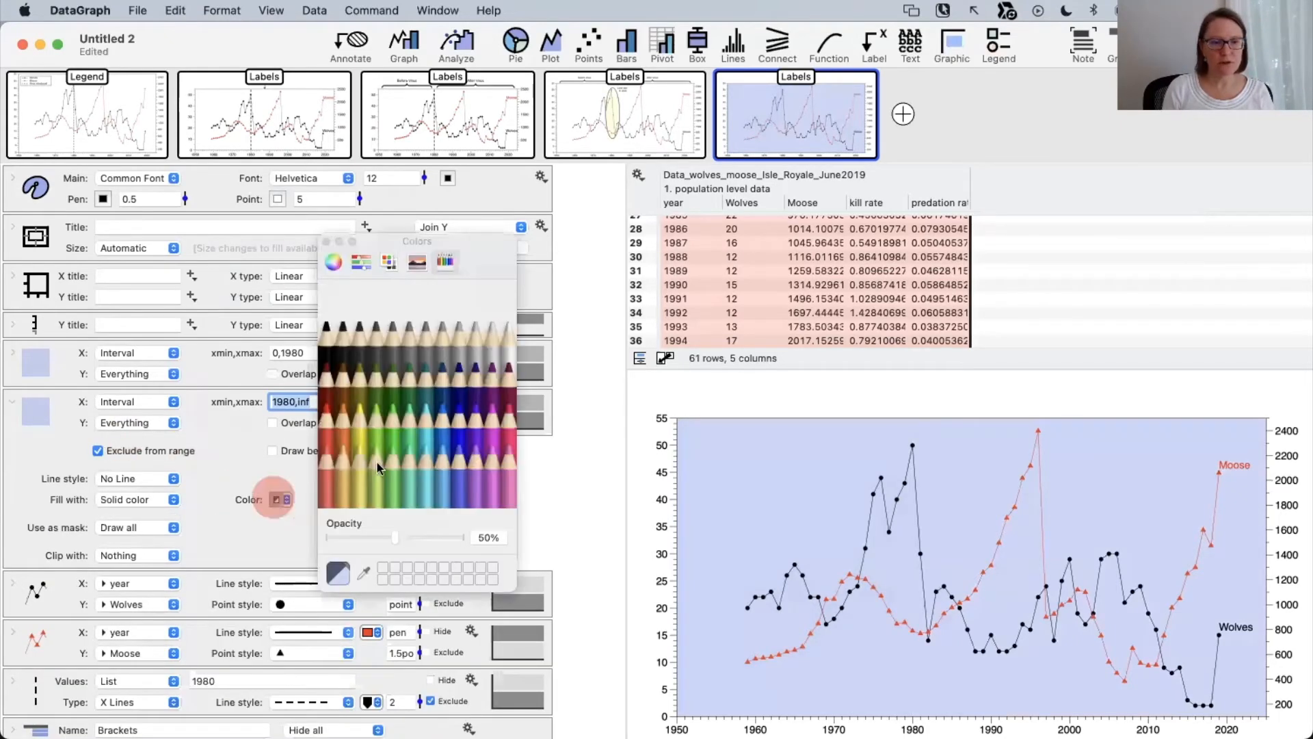
left_click(462, 358)
left_click(487, 356)
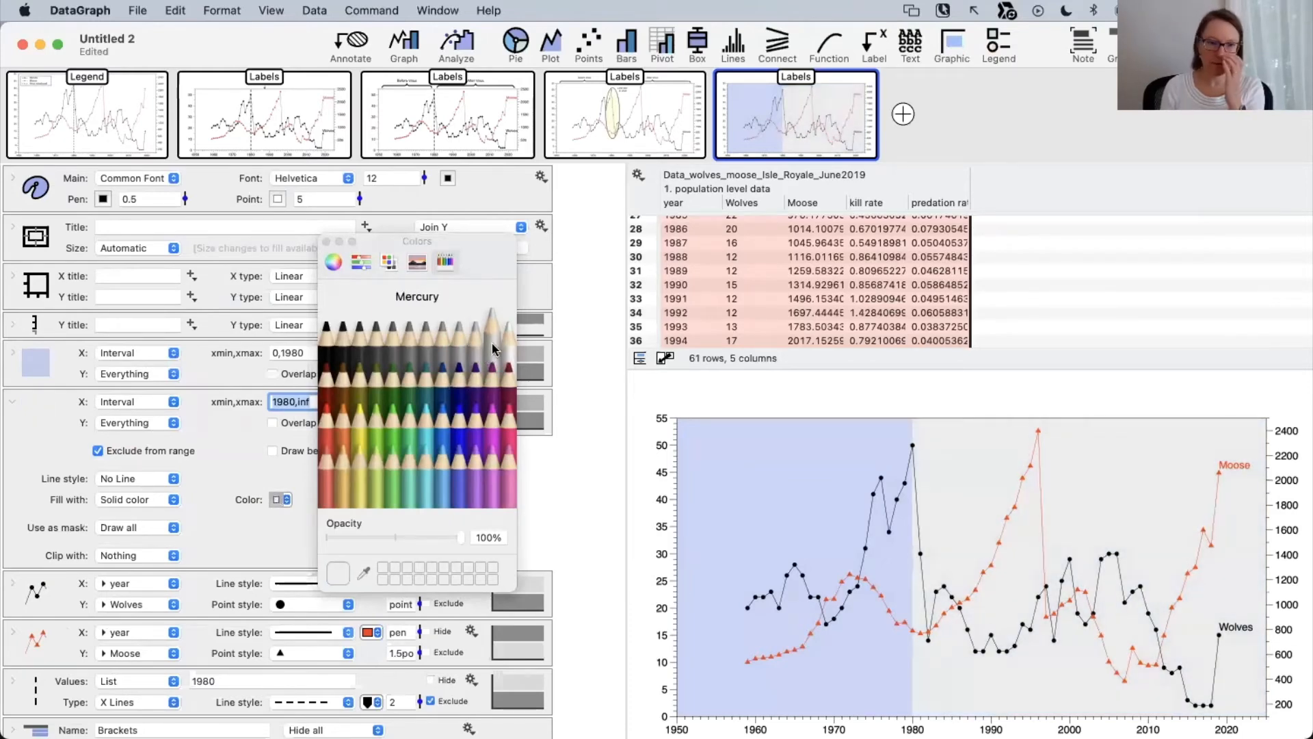
left_click(478, 354)
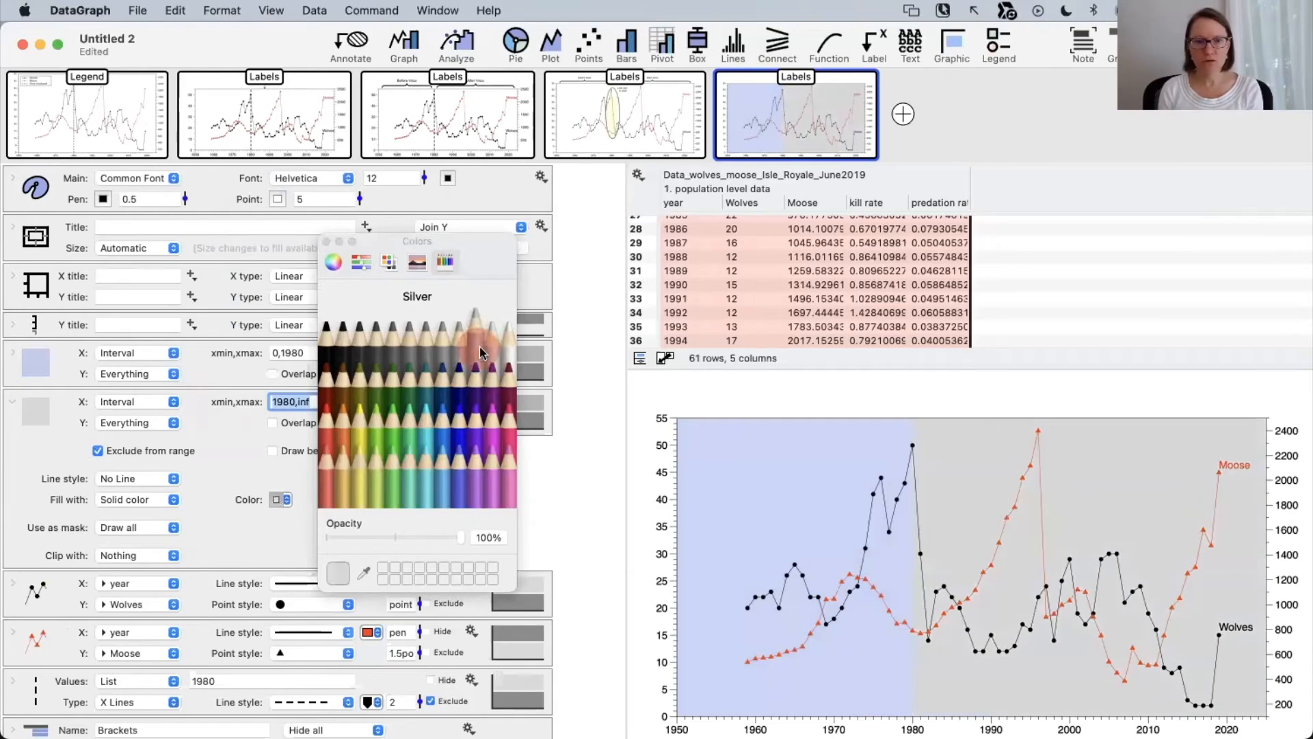
left_click(493, 354)
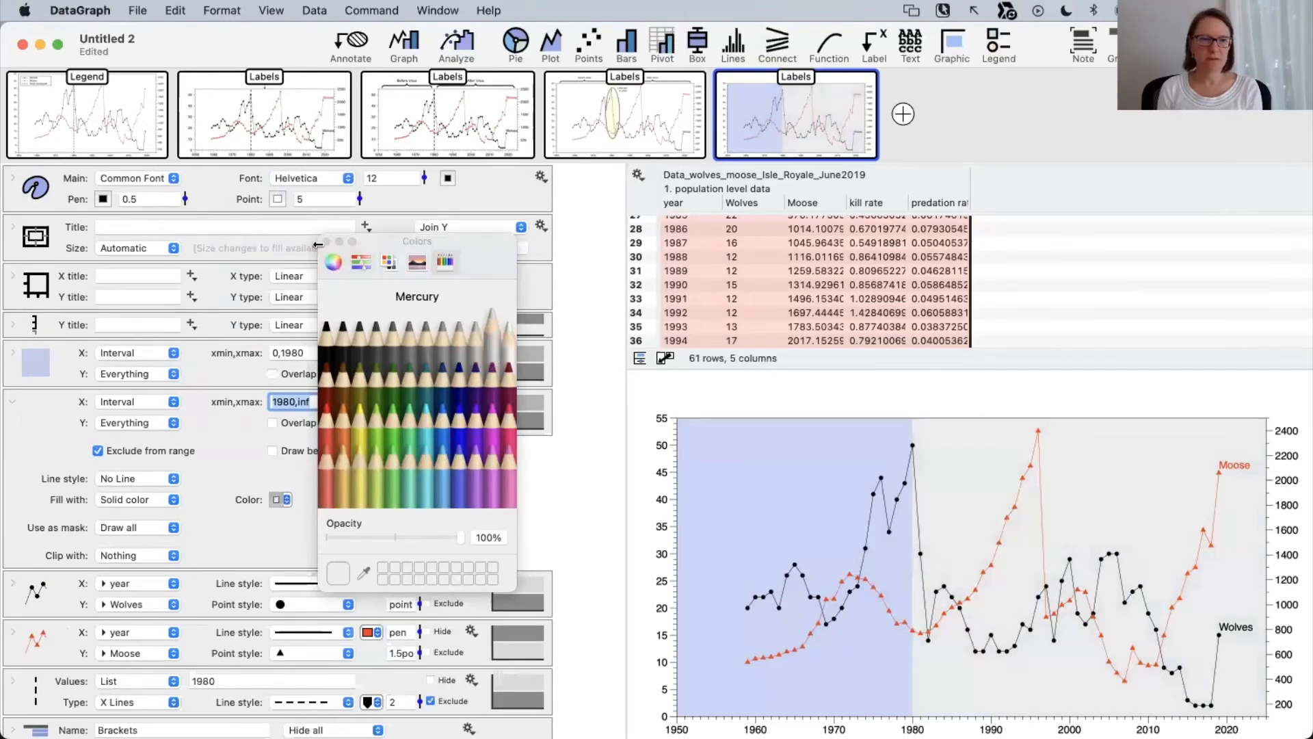
left_click(130, 418)
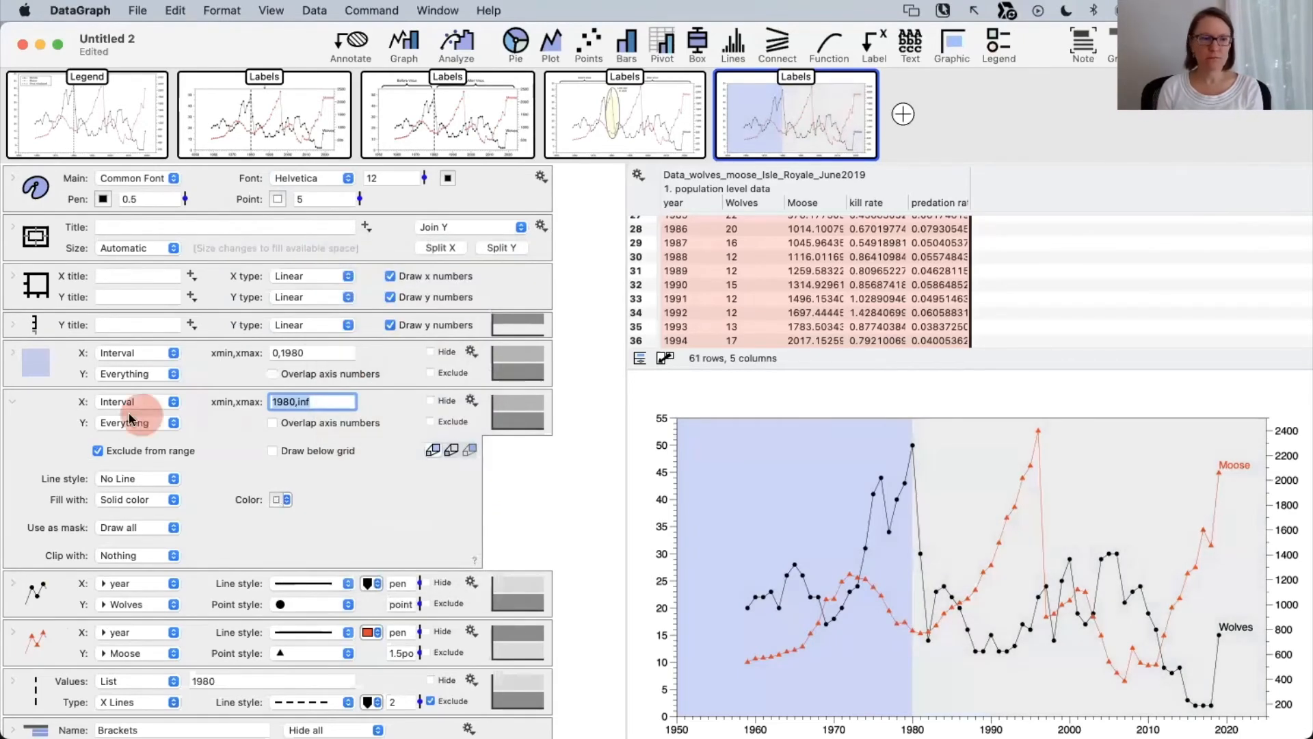
left_click(11, 404)
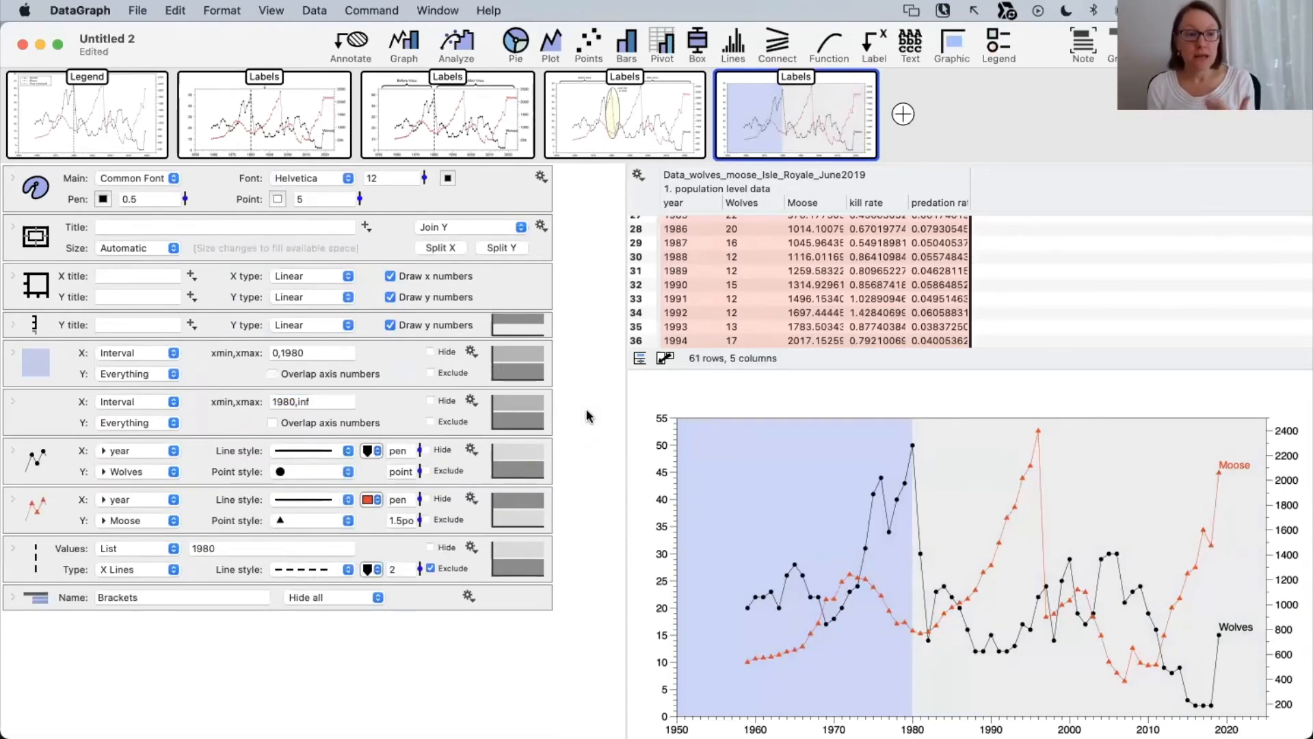
Review the X and Y range type options of the 1980,inf Range highlight without changing them.
left_click(11, 403)
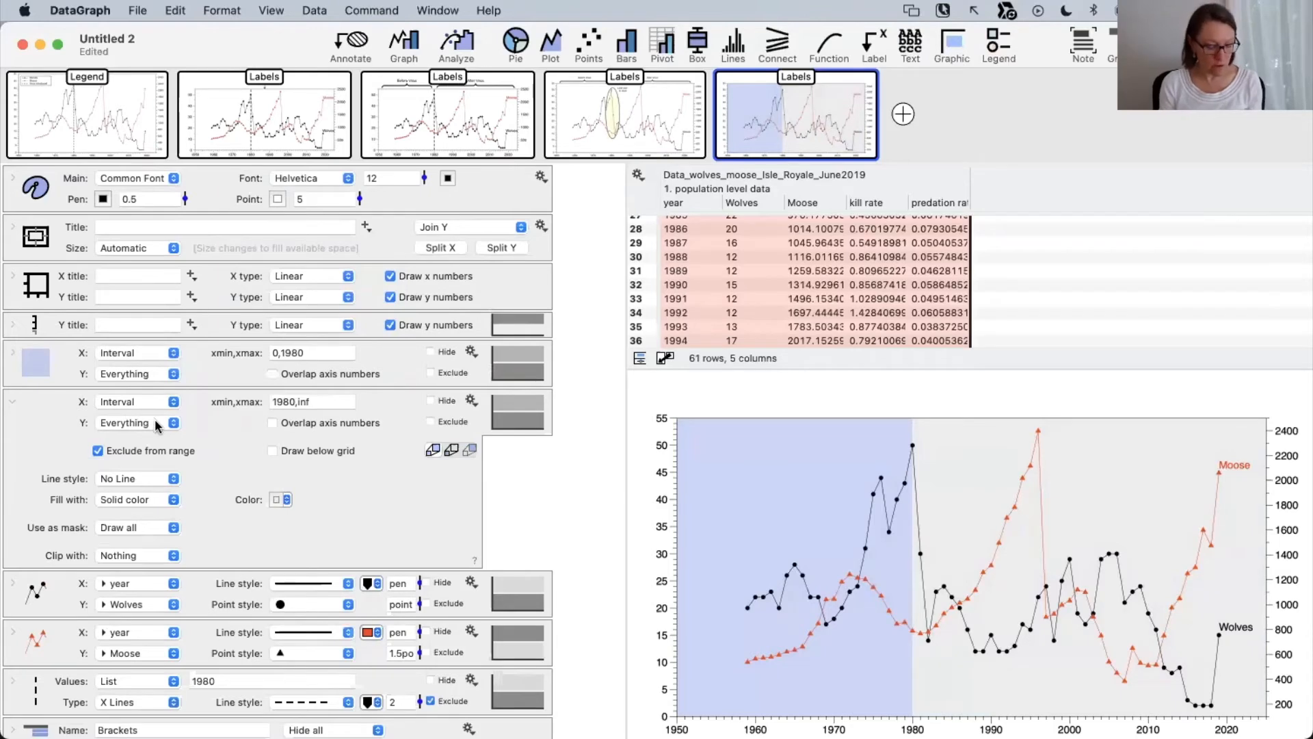
left_click(126, 403)
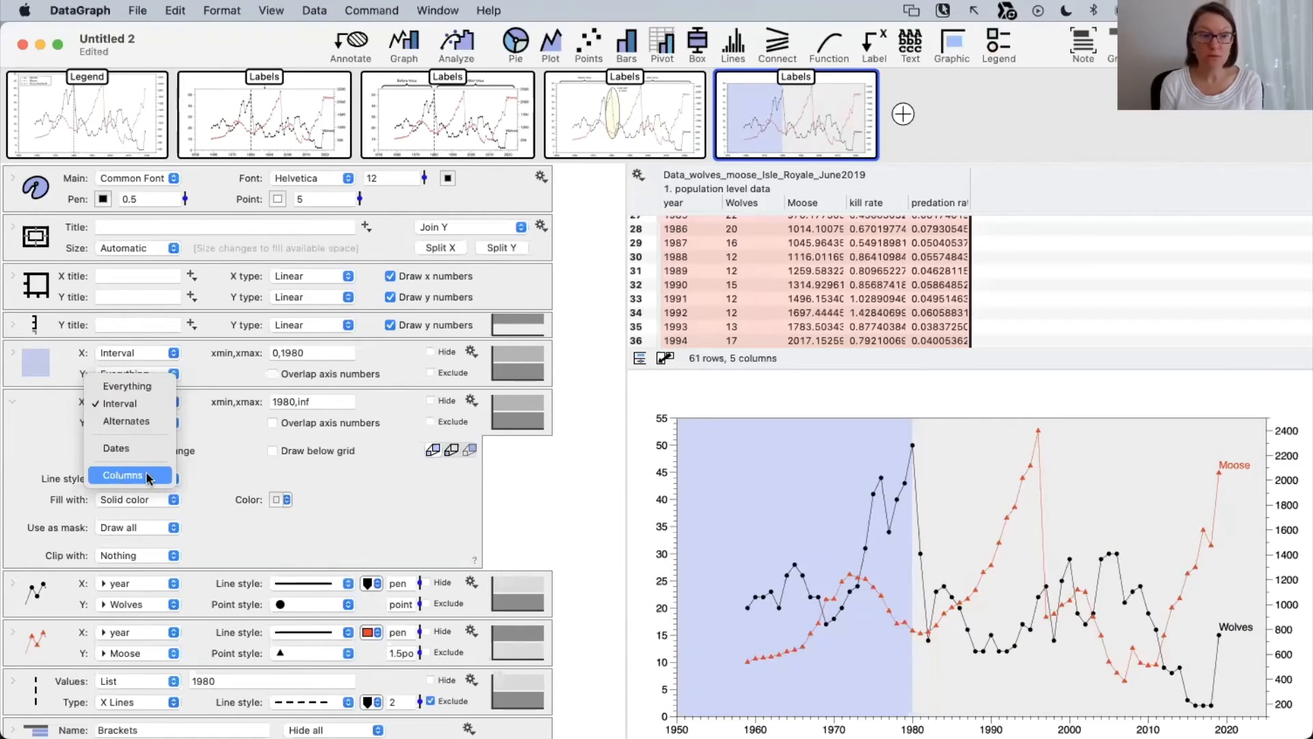
left_click(221, 470)
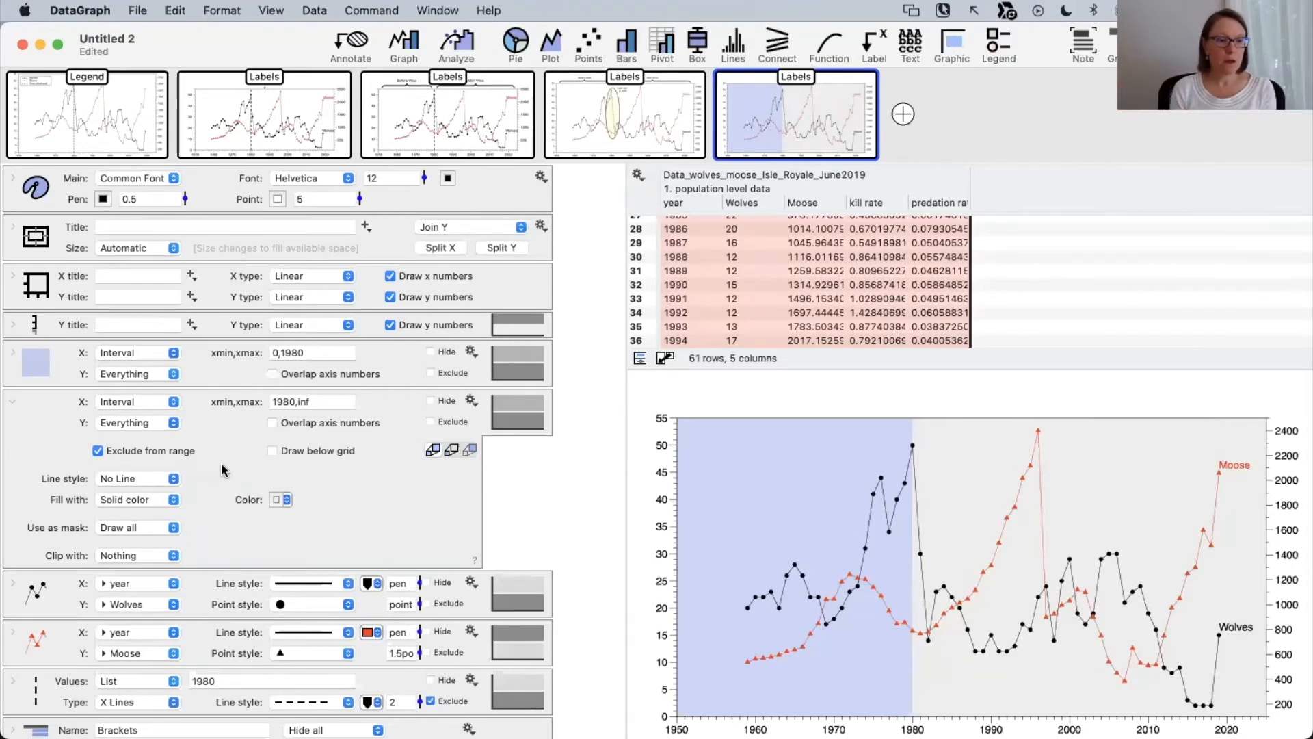
left_click(140, 424)
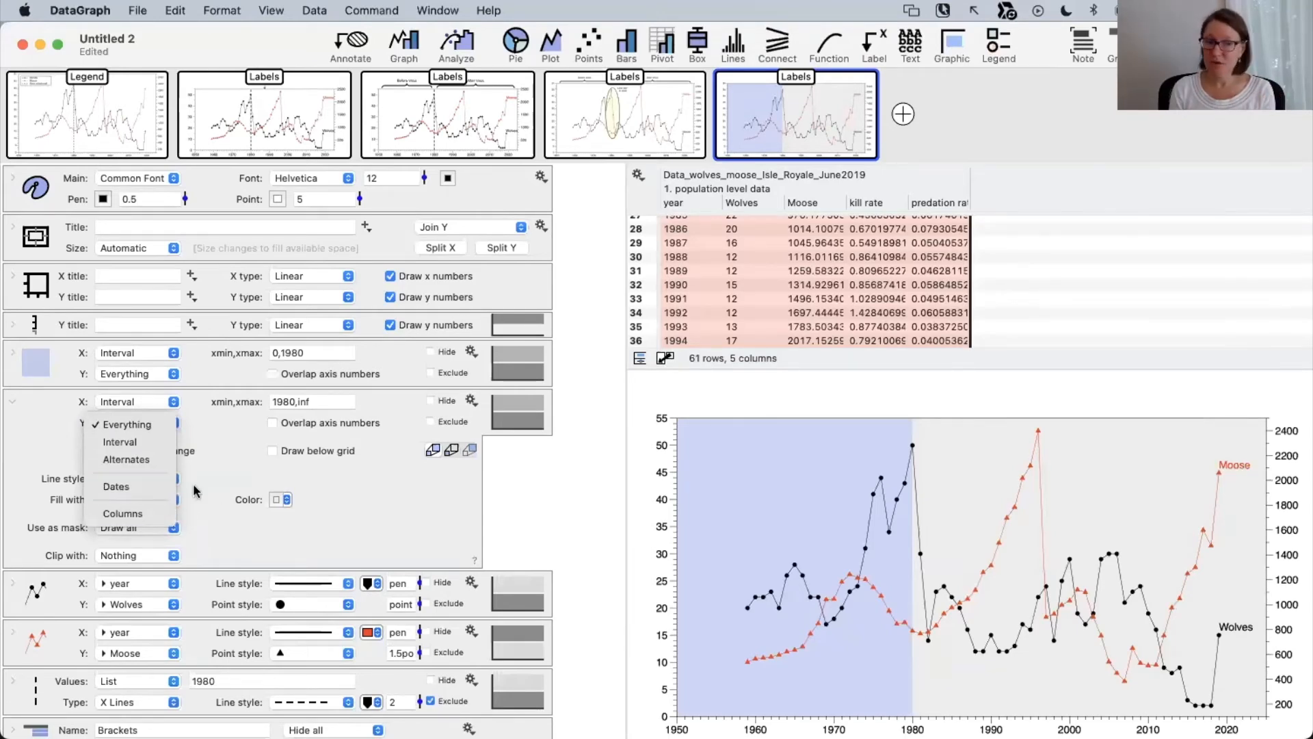
left_click(219, 475)
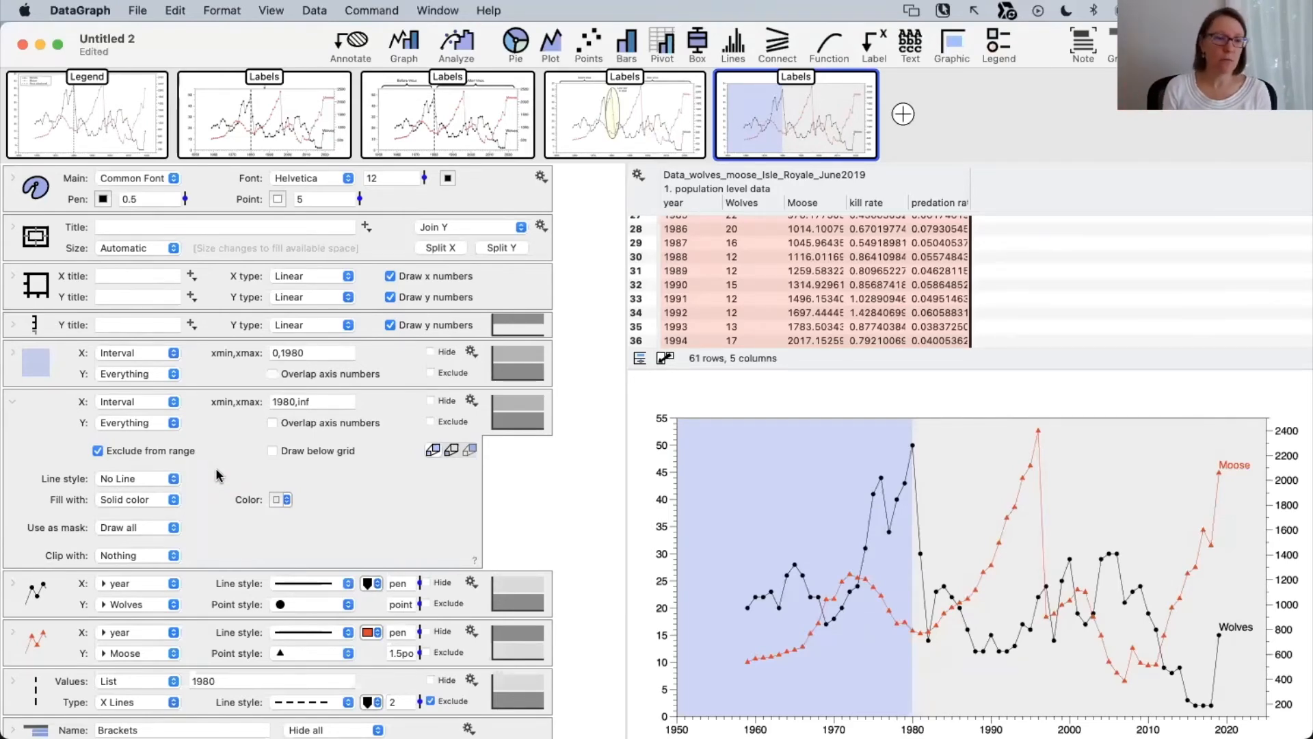
left_click(14, 408)
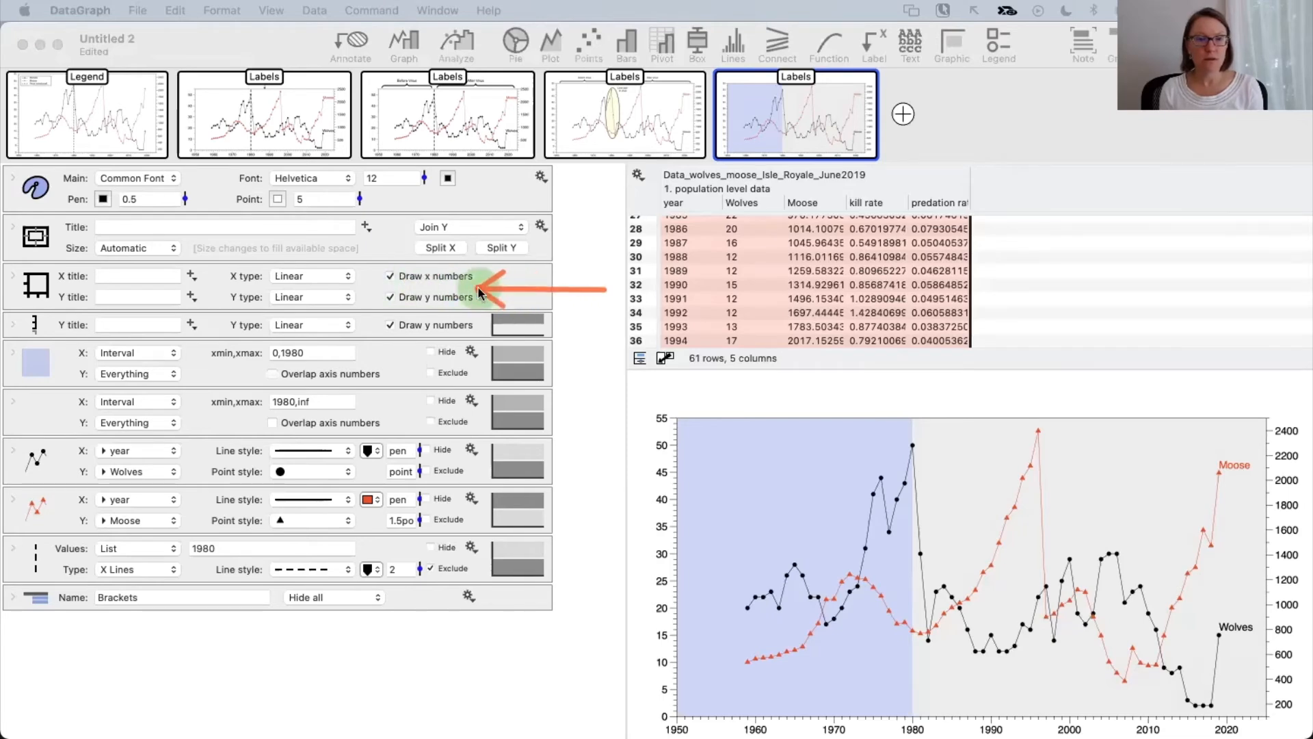
Expand the main axis settings to show the include, padding and restrict options for x and y.
left_click(13, 278)
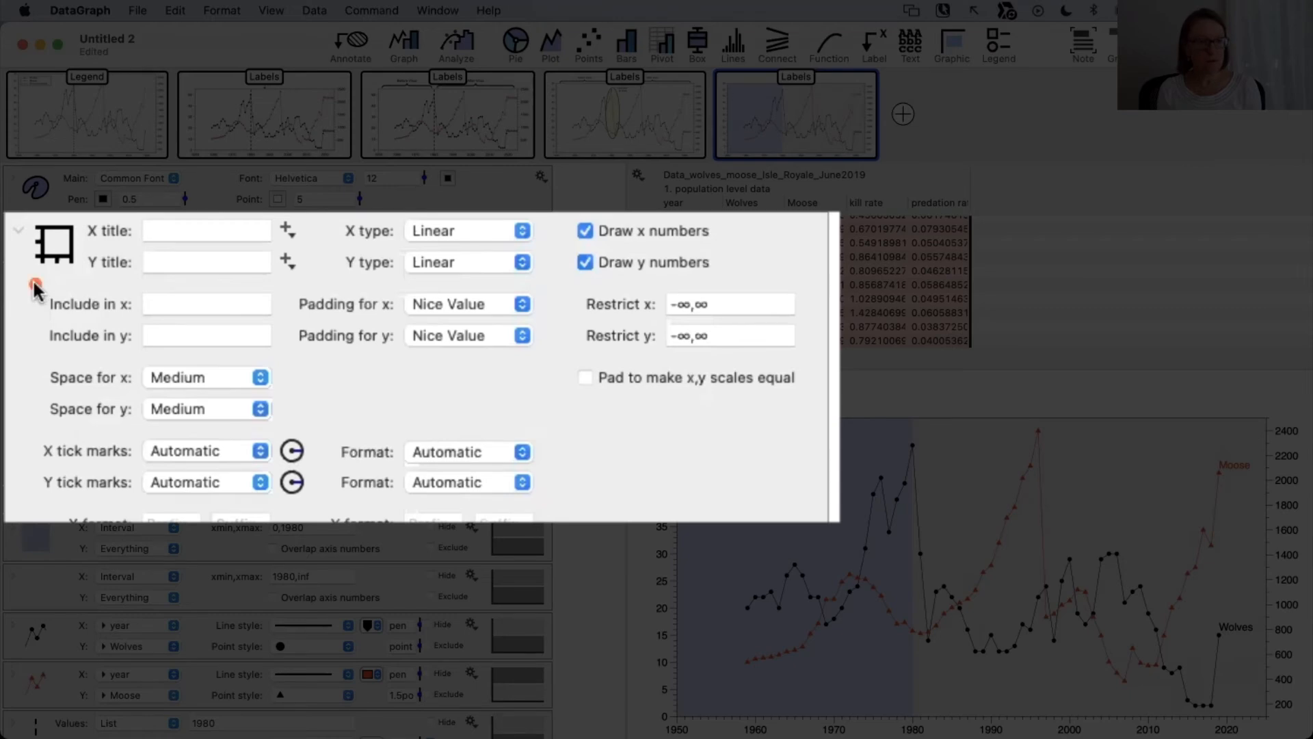
mouse_move(24, 283)
left_mouse_down()
mouse_move(372, 362)
mouse_move(812, 360)
left_mouse_up()
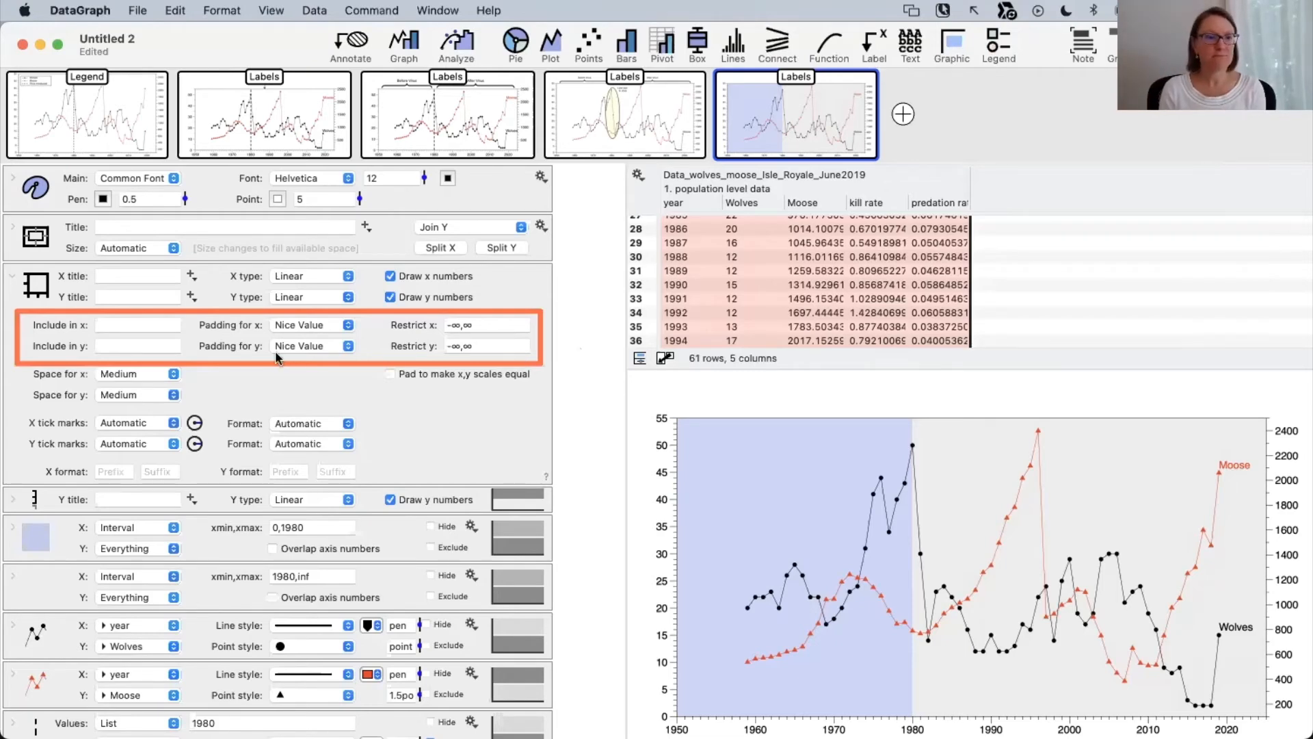
left_click(50, 342)
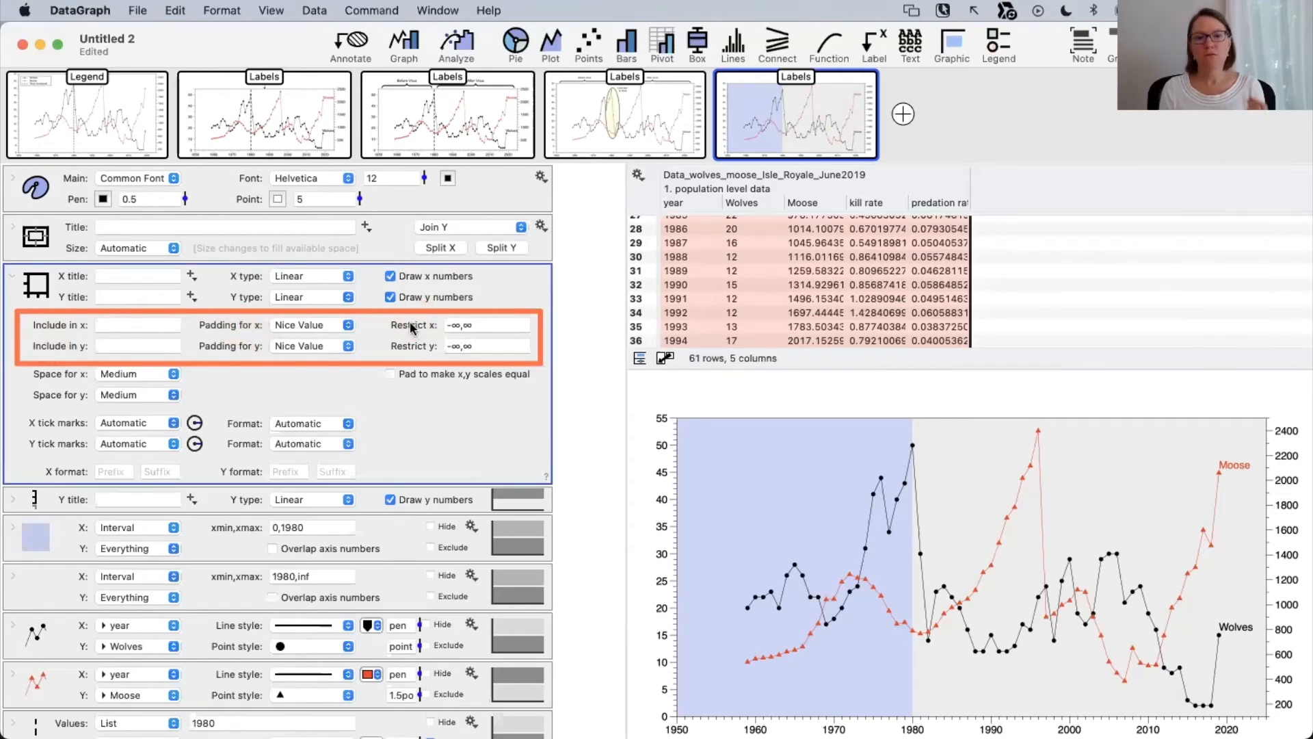
Restrict the x axis to an upper limit of 2020, keeping the lower limit at −∞.
left_click(481, 324)
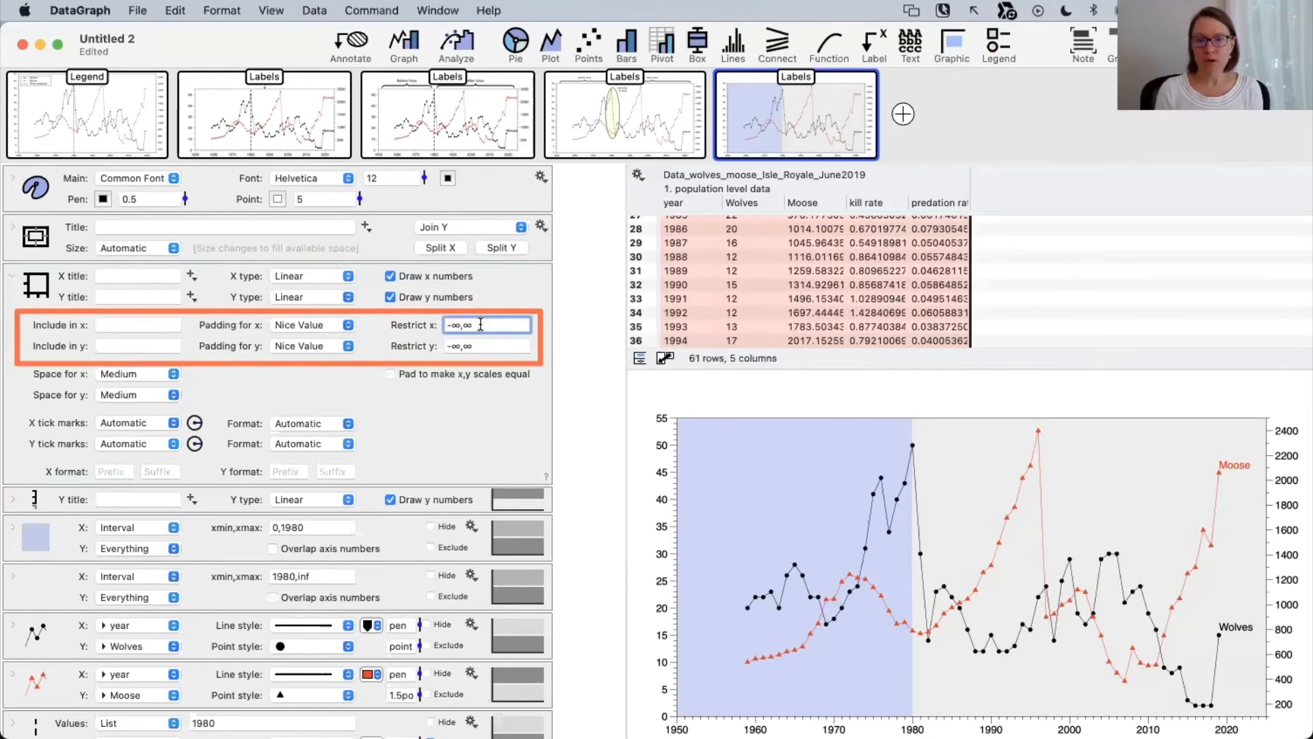
double_click(481, 324)
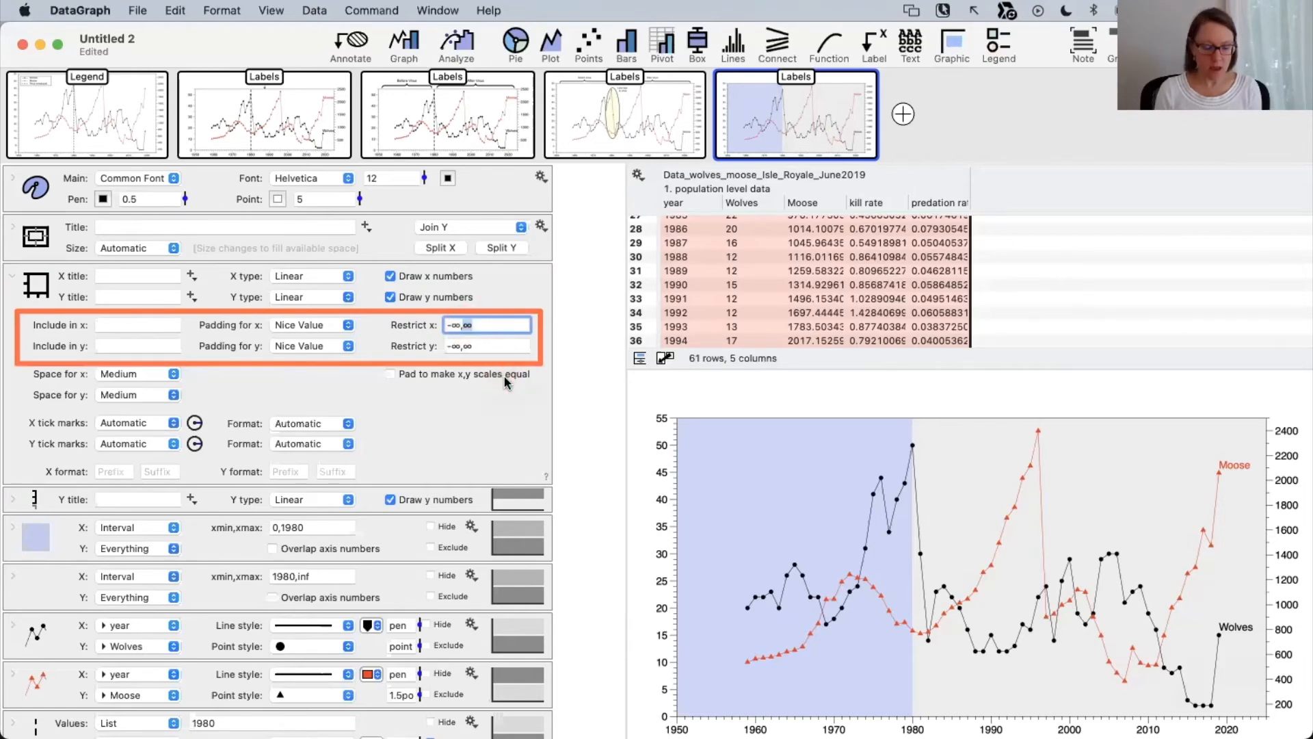
type("2020")
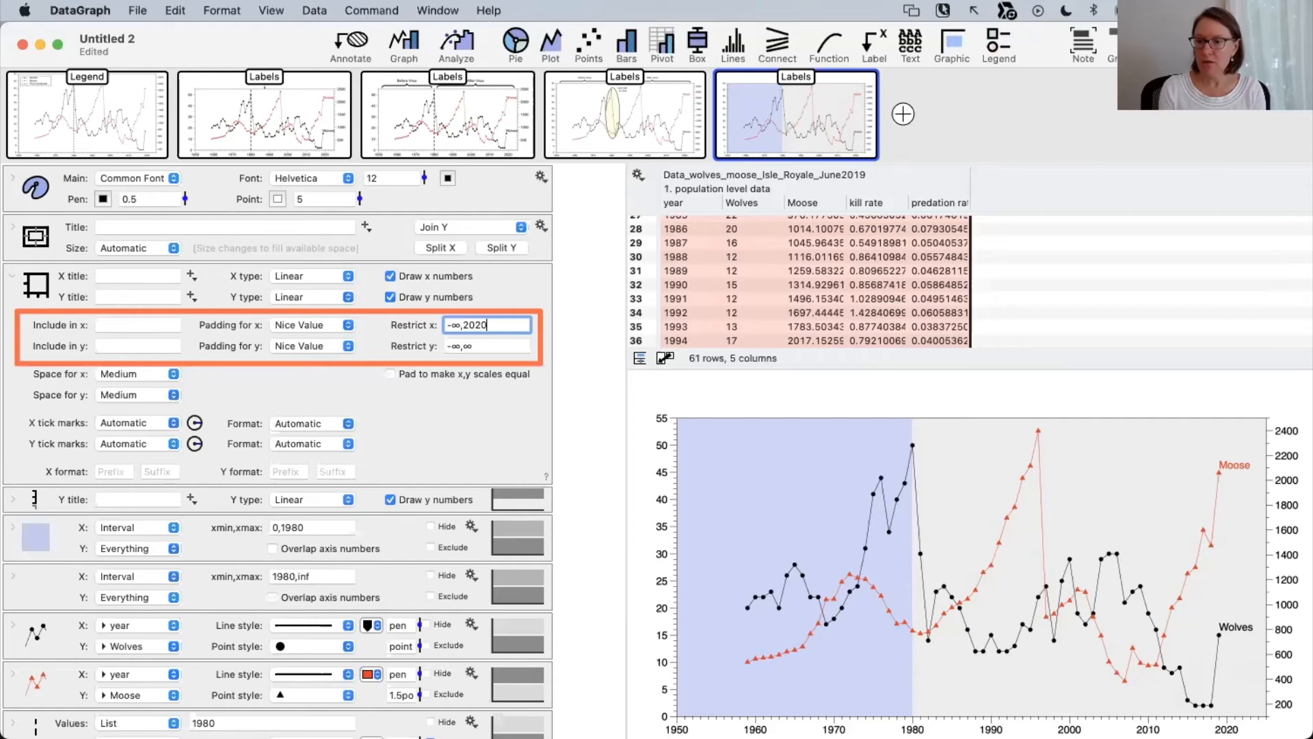
key("Return")
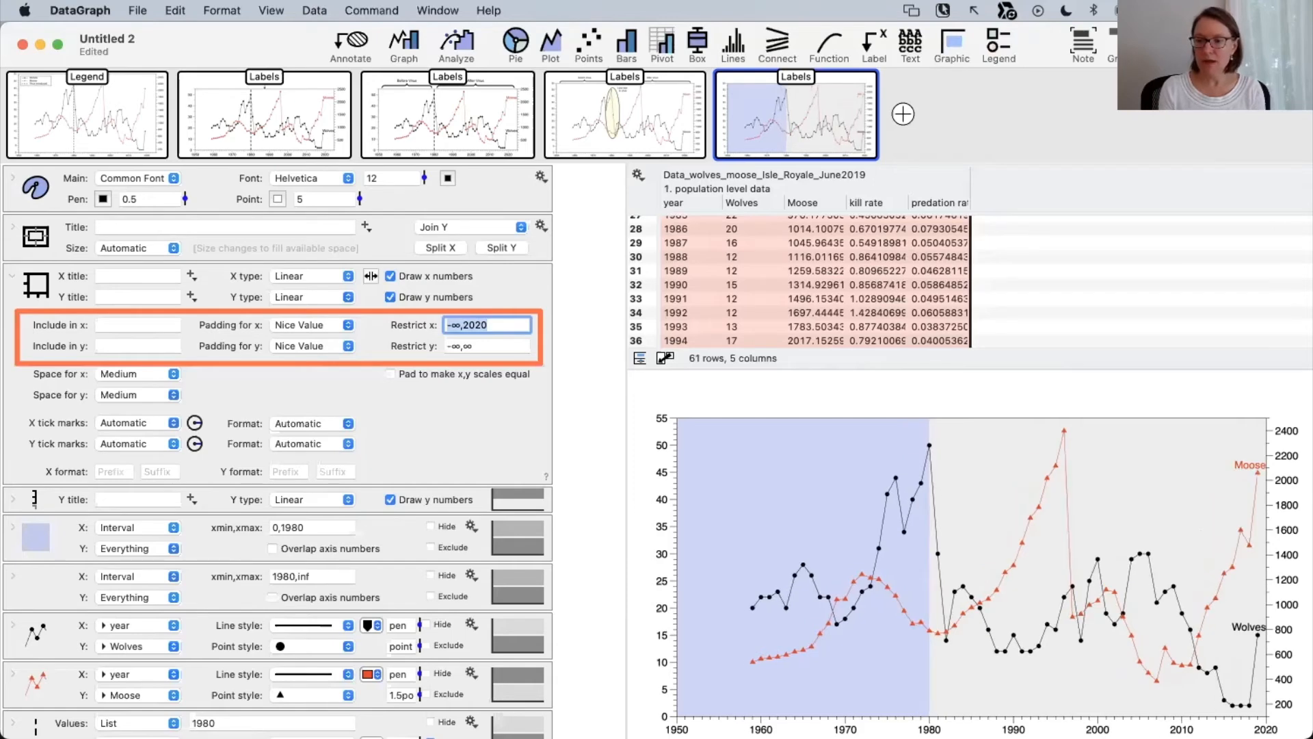
left_click(501, 325)
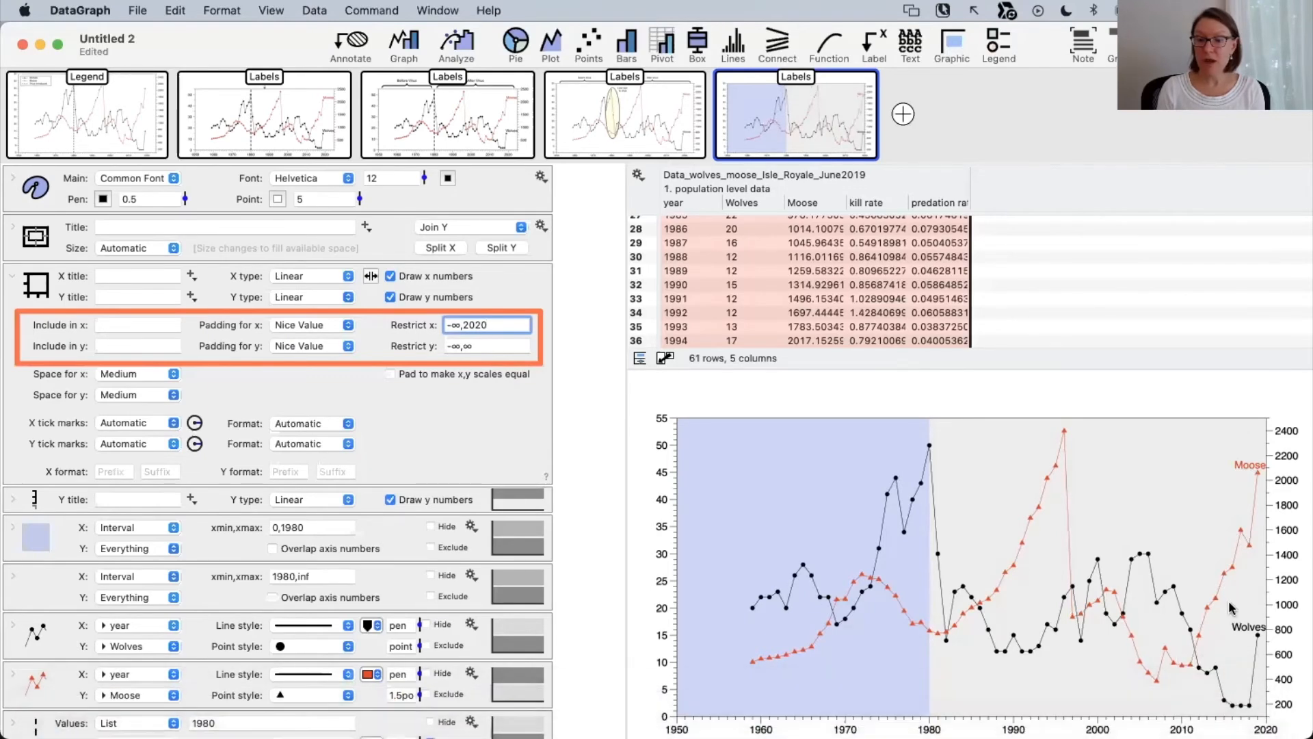
left_click(792, 721)
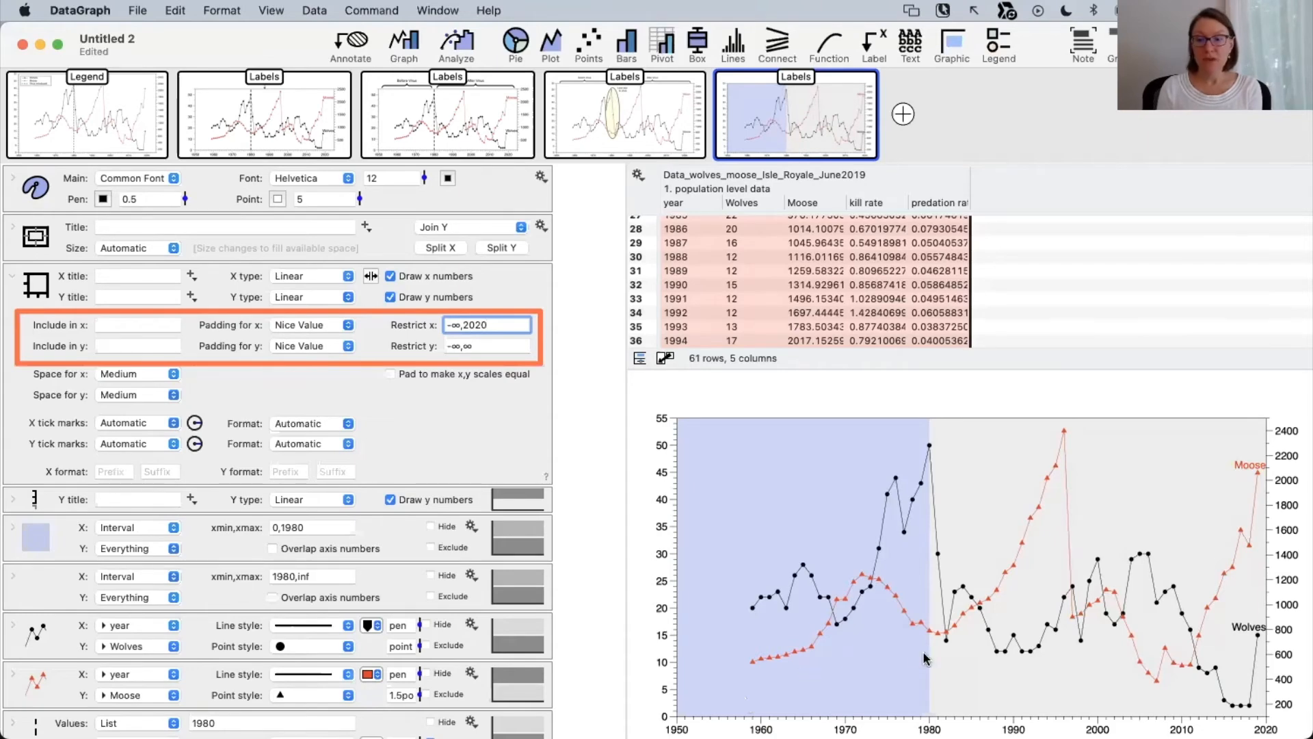
Crop the graph's x axis to successively narrower year spans, down to about 1986–1994, and remove the crop.
left_click_drag(899, 658, 1205, 649)
left_click(780, 561)
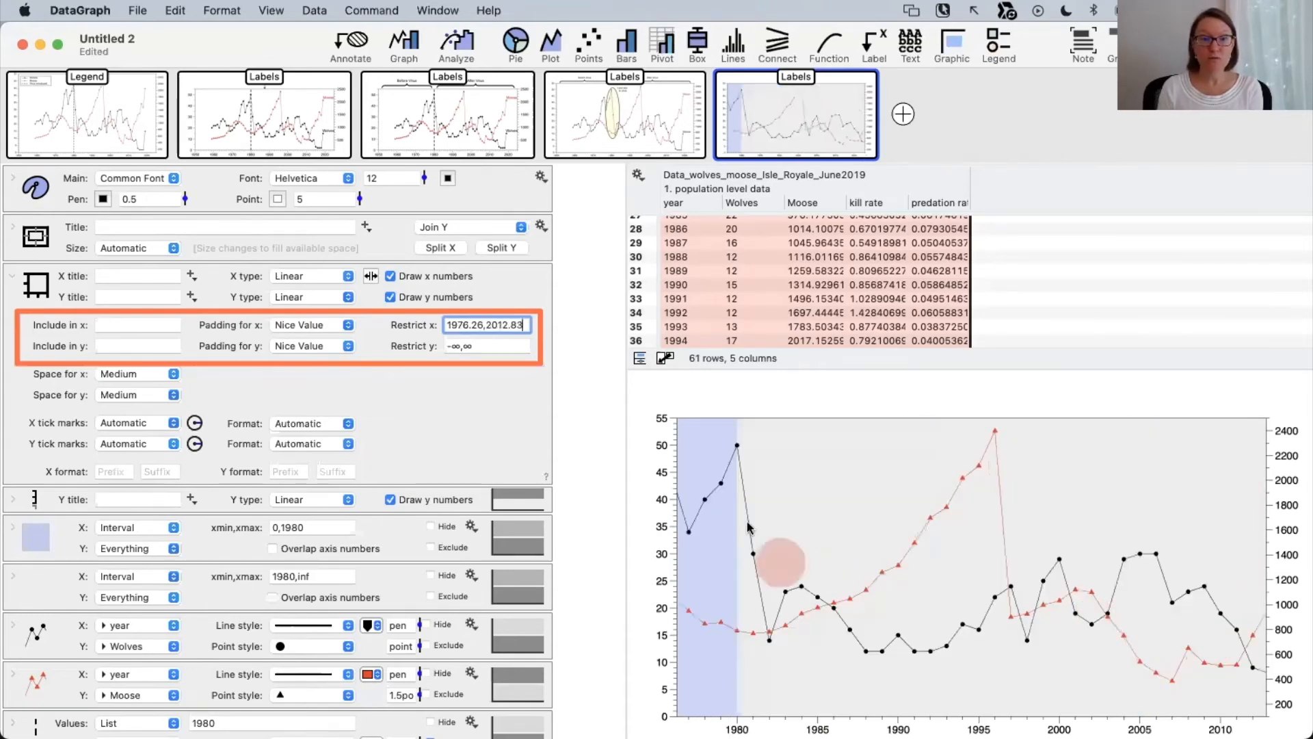
left_click_drag(964, 544, 711, 532)
left_click_drag(1265, 561, 950, 559)
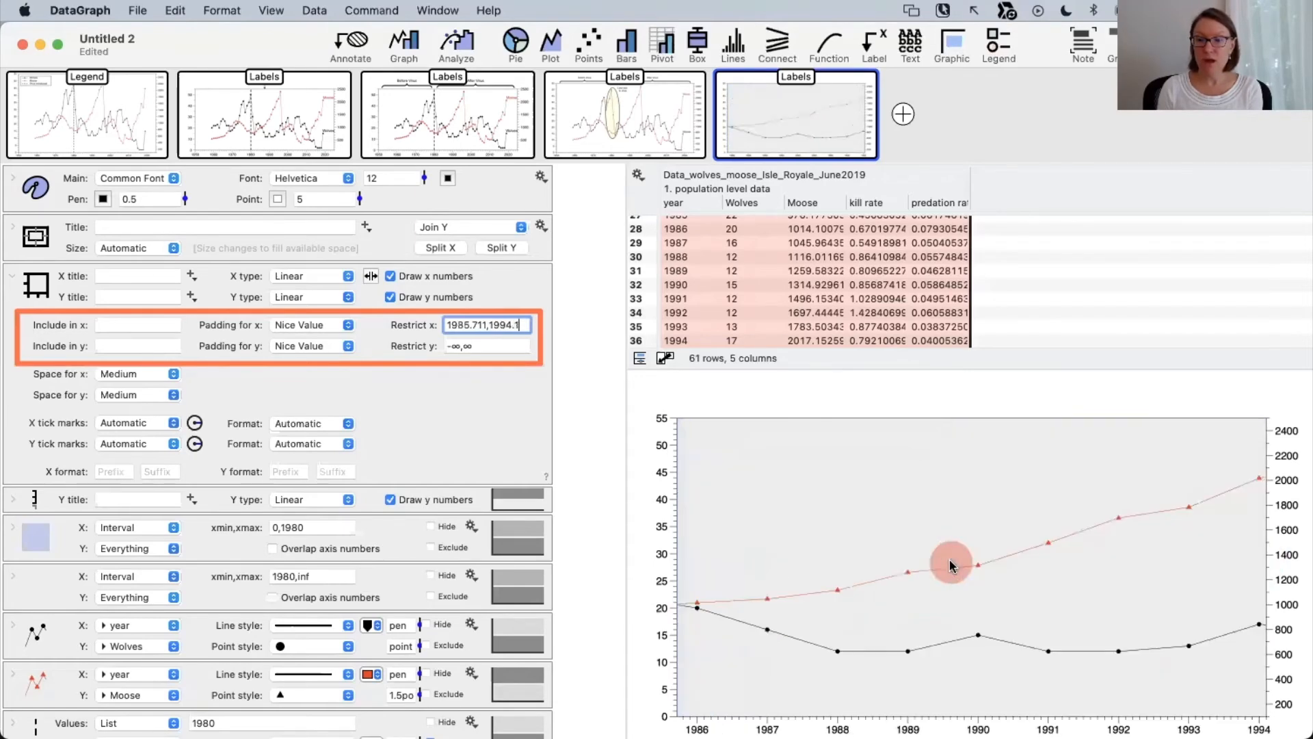
left_click(633, 717)
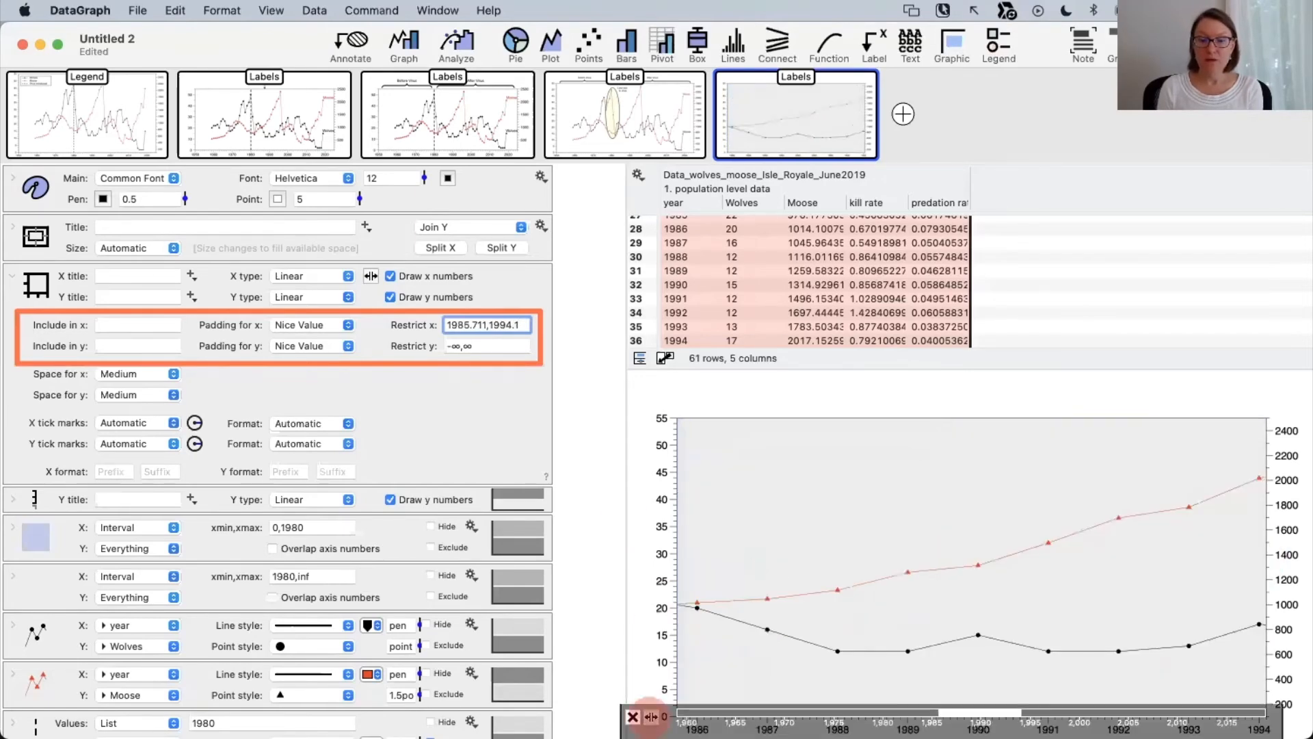
left_click(997, 631)
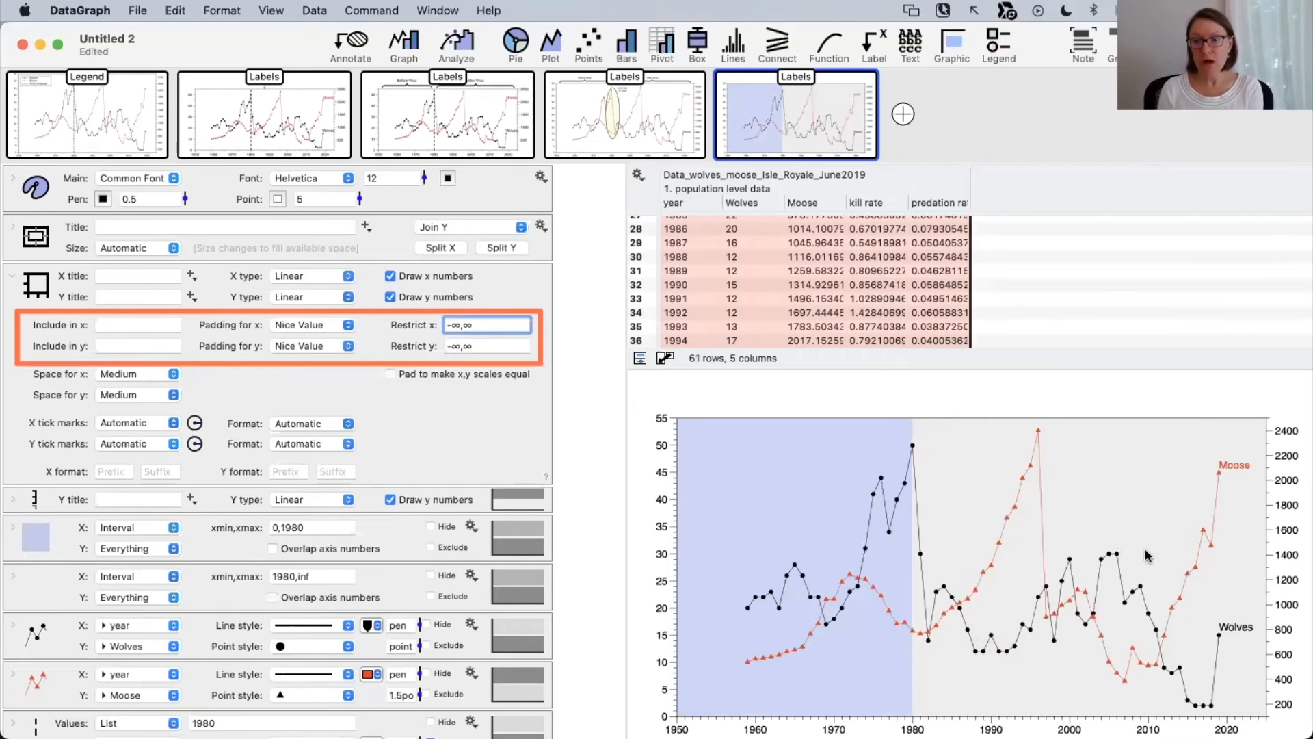
Crop the x axis to about 1977–2004, shift the visible span to about 1967–1993, and remove the crop.
left_click_drag(888, 618, 1098, 614)
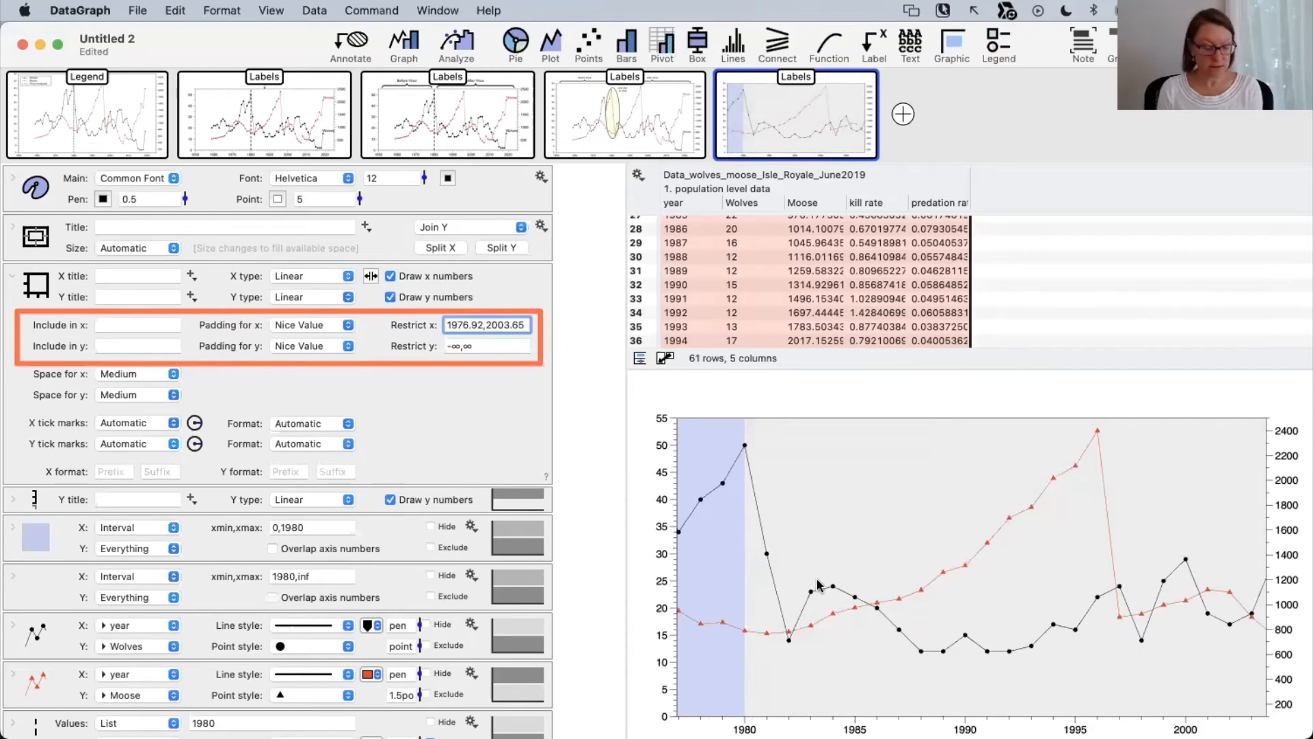
mouse_move(788, 712)
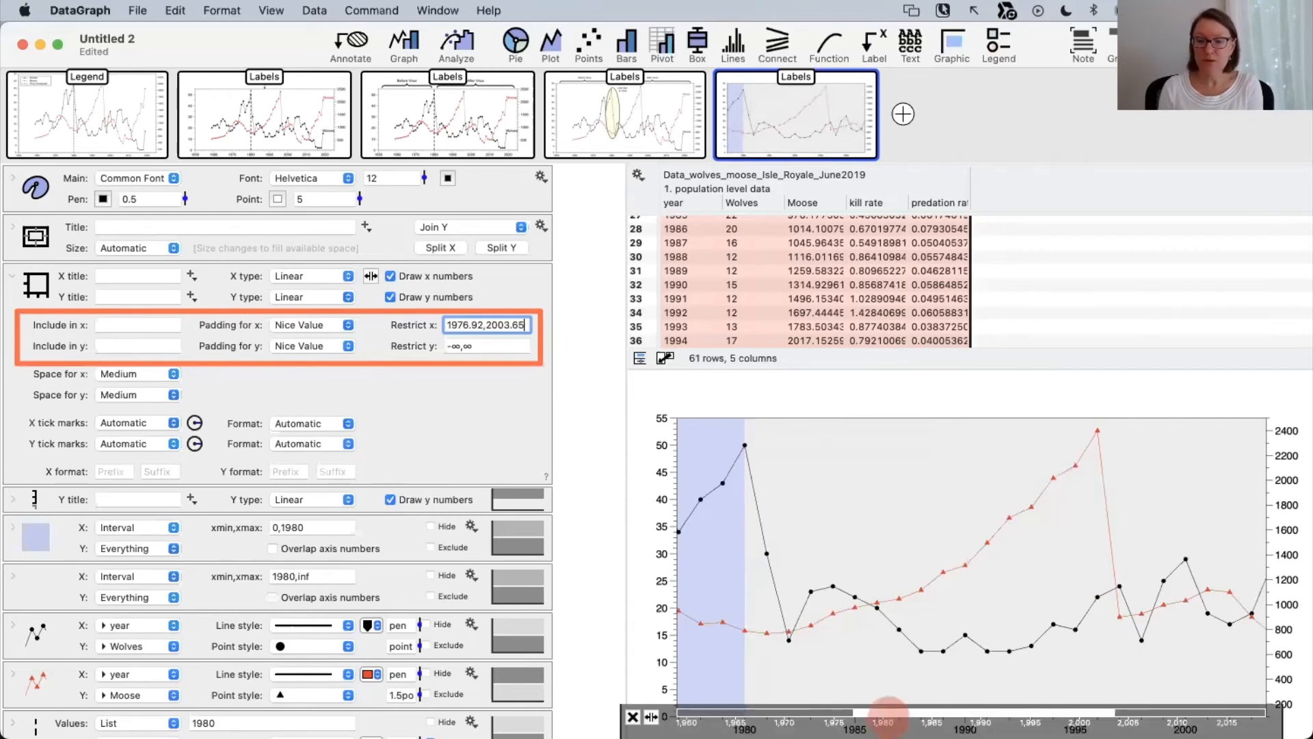
left_click_drag(880, 710, 785, 712)
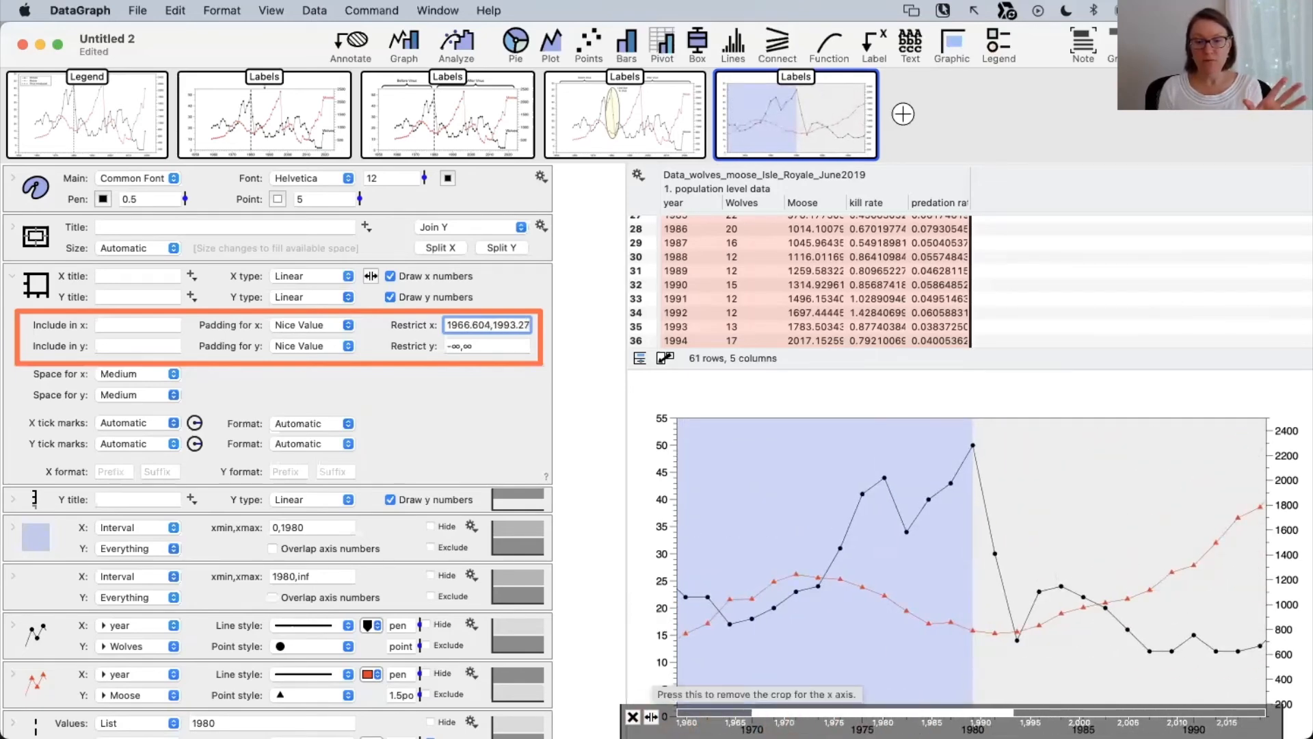
left_click(633, 716)
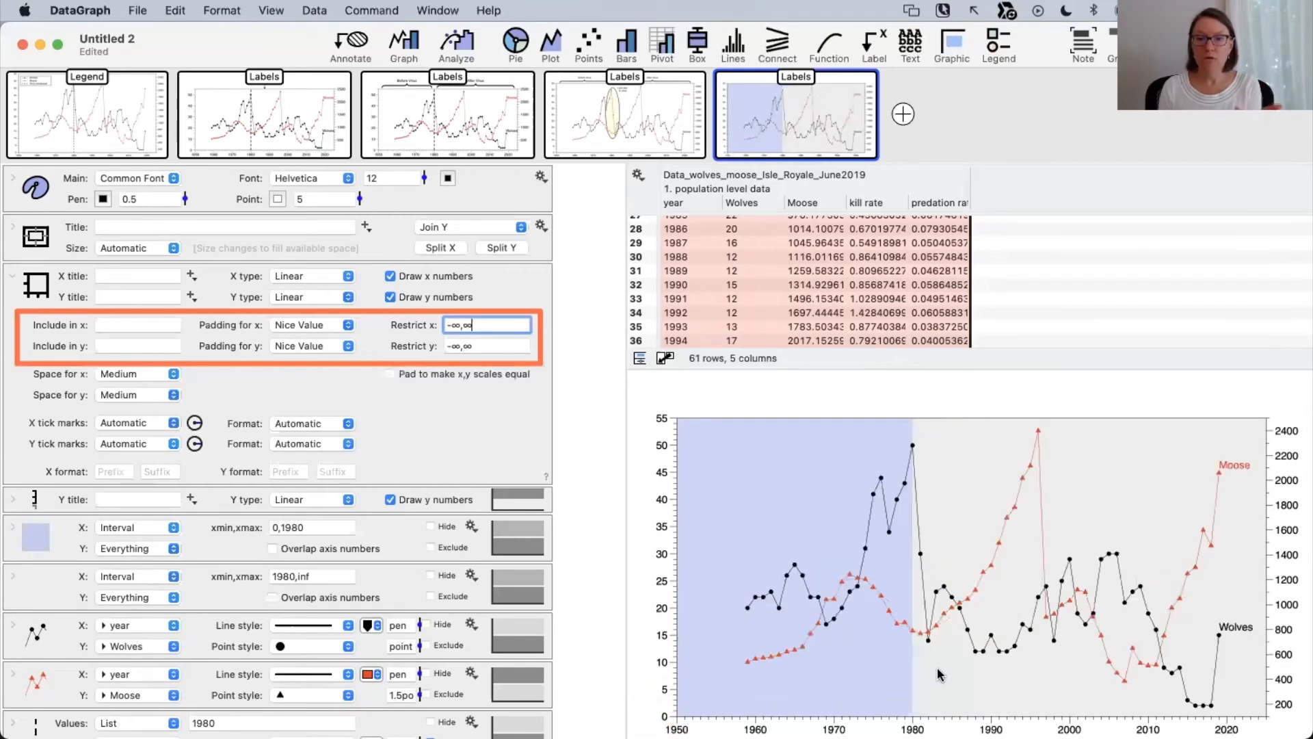
Set the padding for x to None in the main axis settings.
left_click(602, 357)
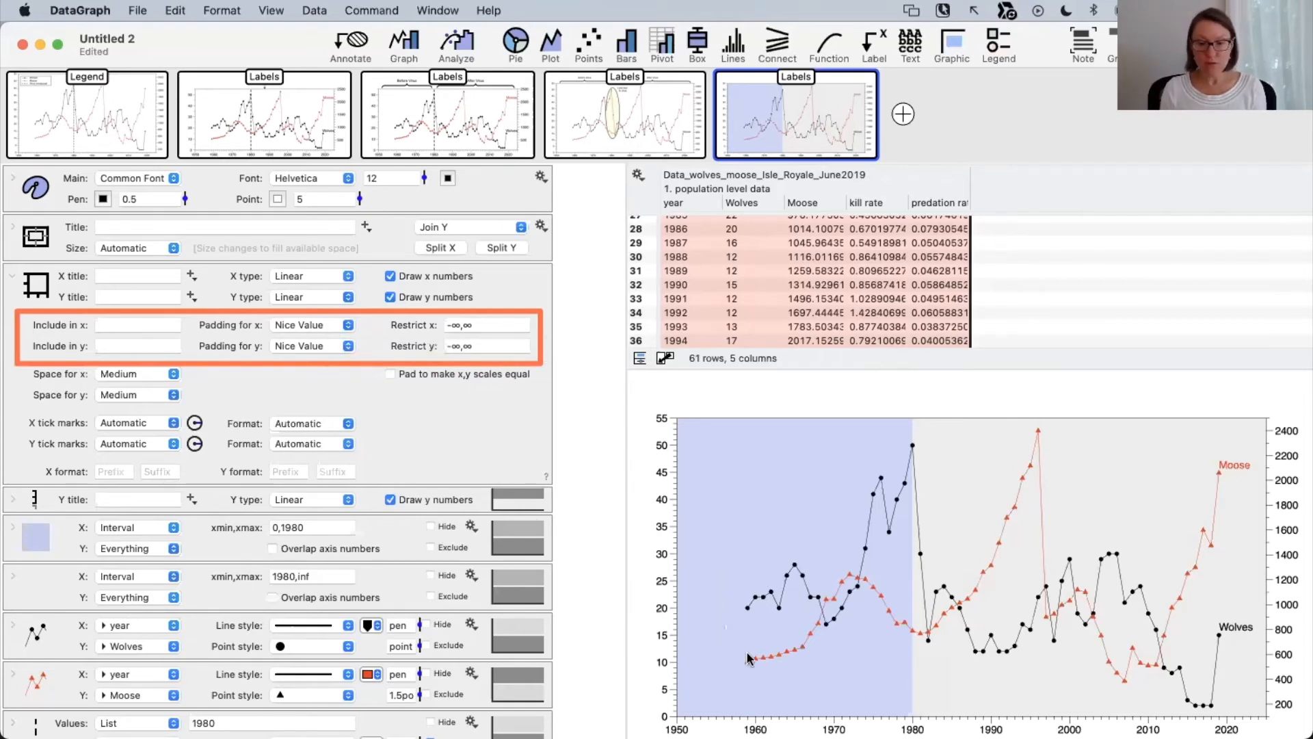
left_click_drag(743, 661, 680, 662)
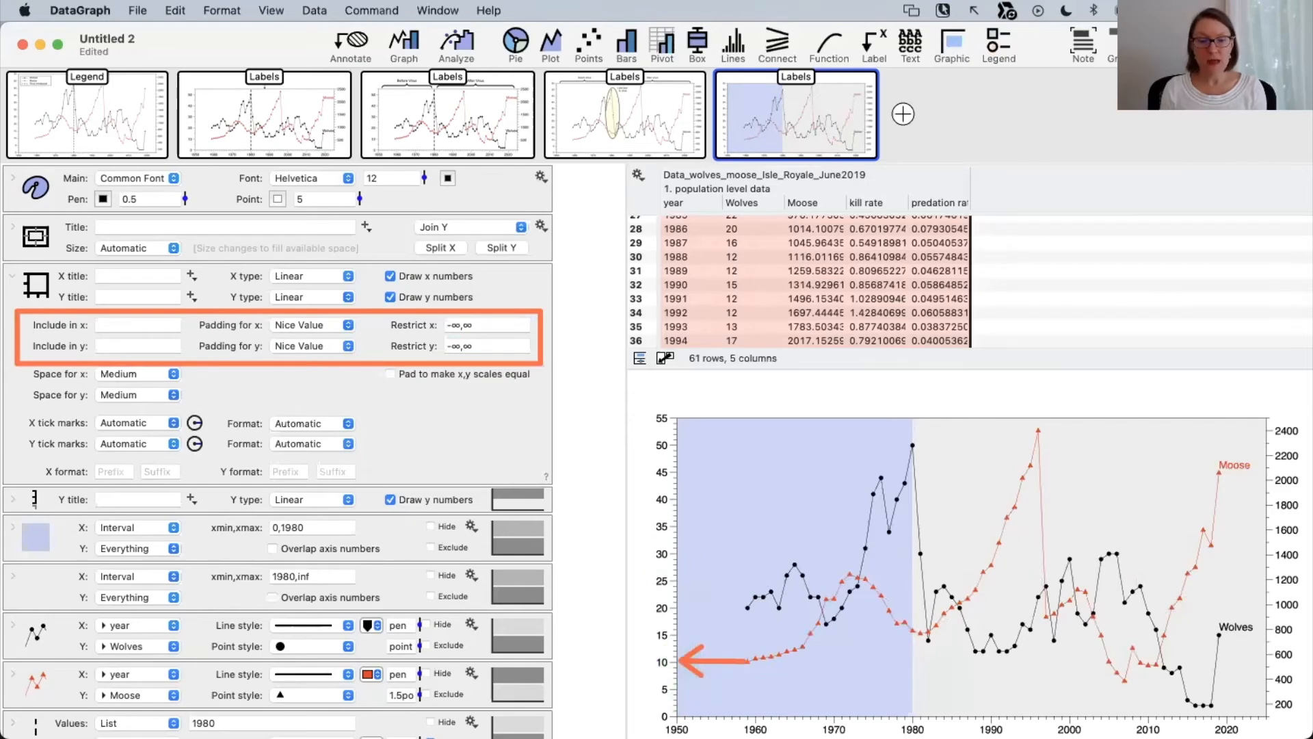
left_click(310, 325)
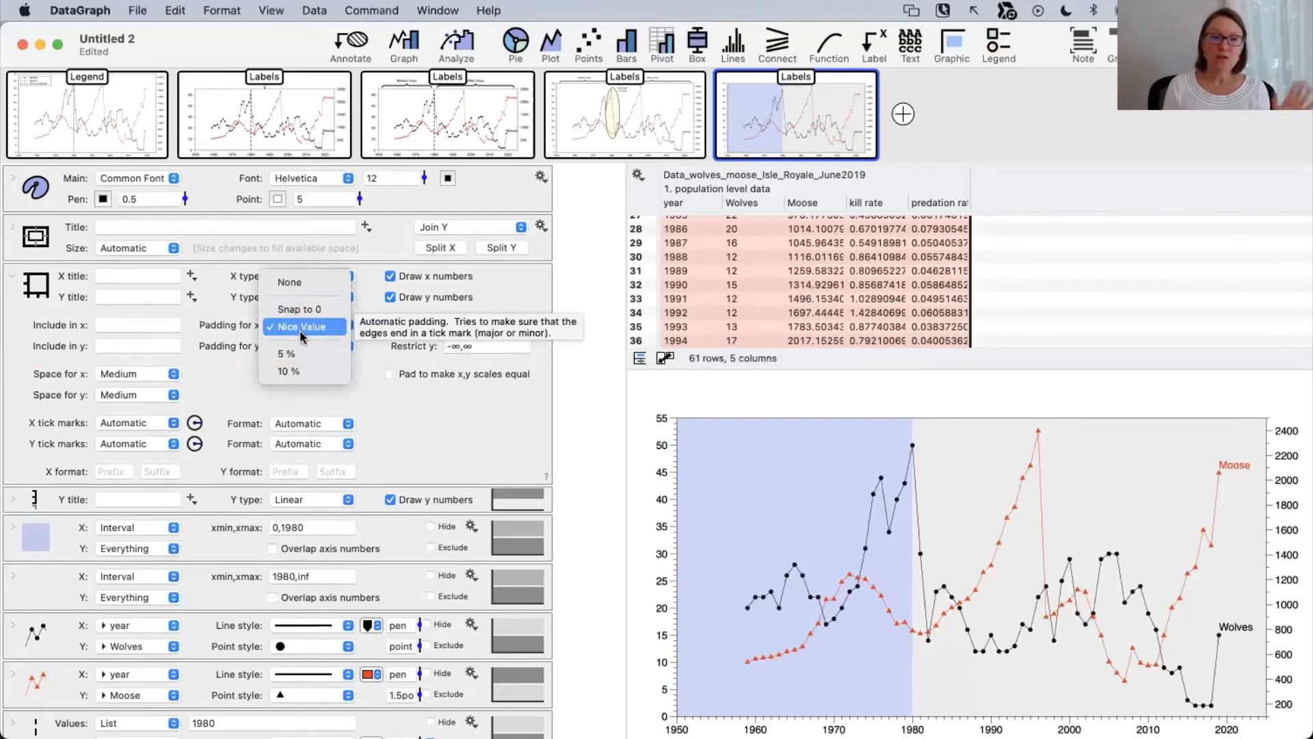
left_click(297, 283)
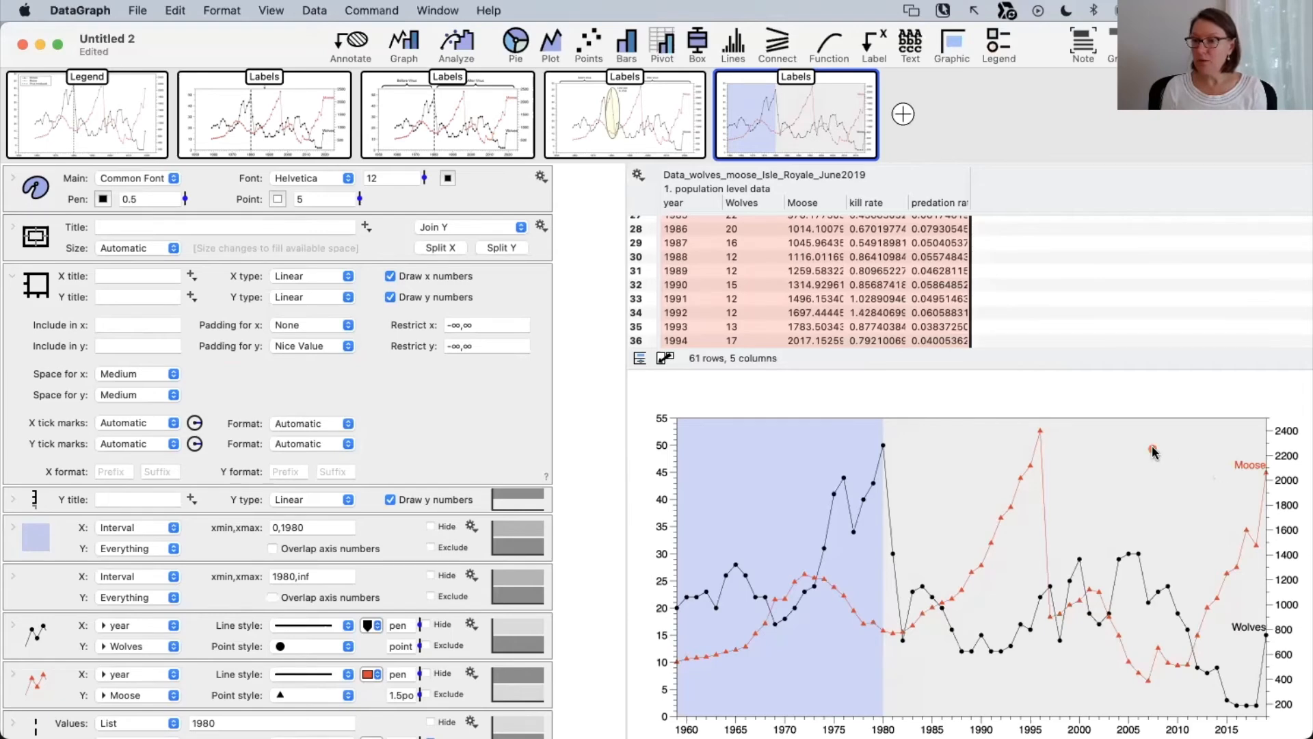
mouse_move(1153, 449)
left_mouse_down()
mouse_move(1239, 455)
mouse_move(1237, 605)
mouse_move(1225, 463)
left_mouse_up()
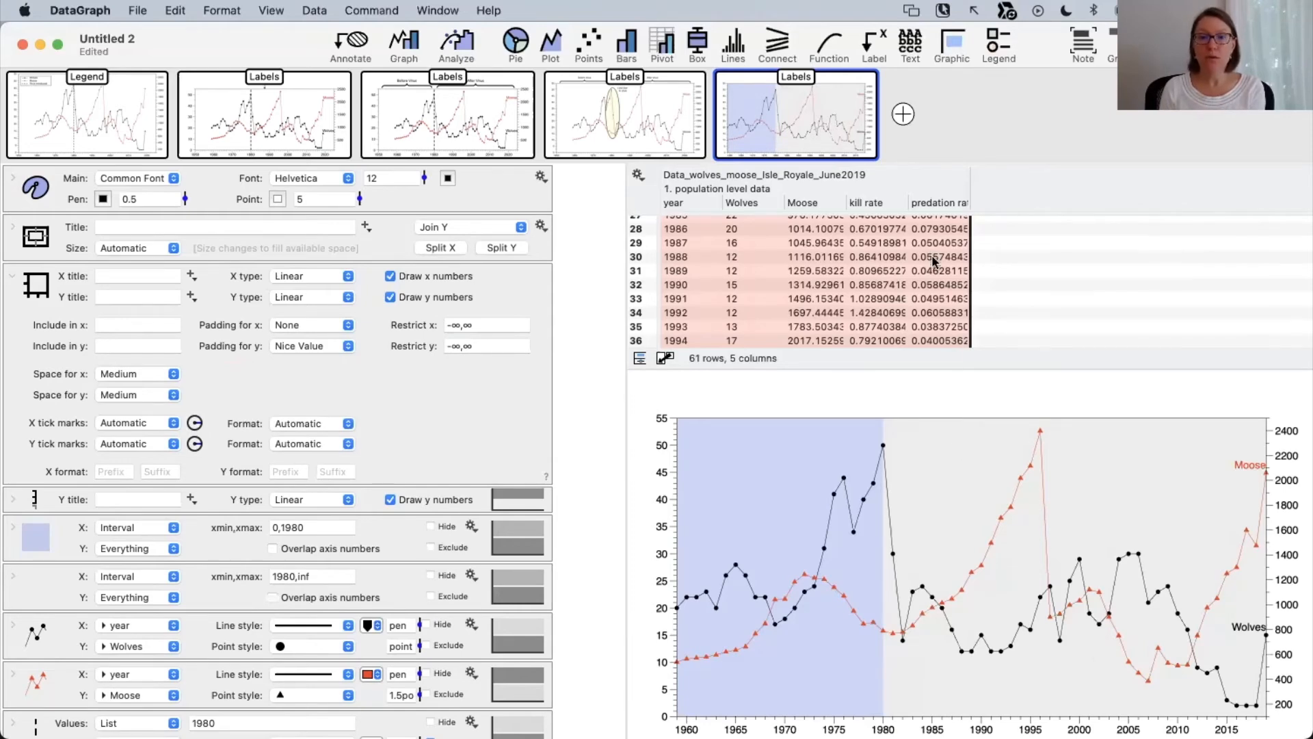
Examine the final years at the end of the population data table.
scroll(932, 257, "down", 1)
scroll(931, 257, "down", 10)
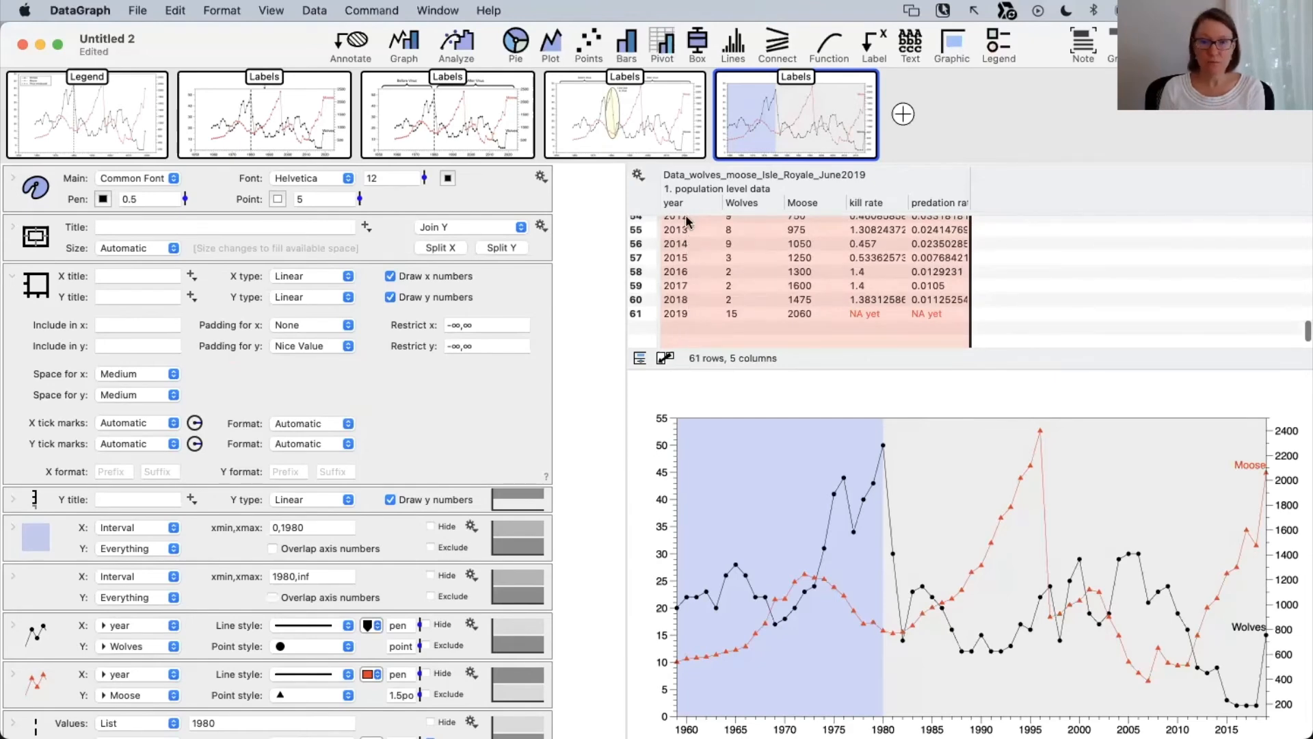
Include the value 2020 in the x axis range through the main axis settings.
left_click(678, 331)
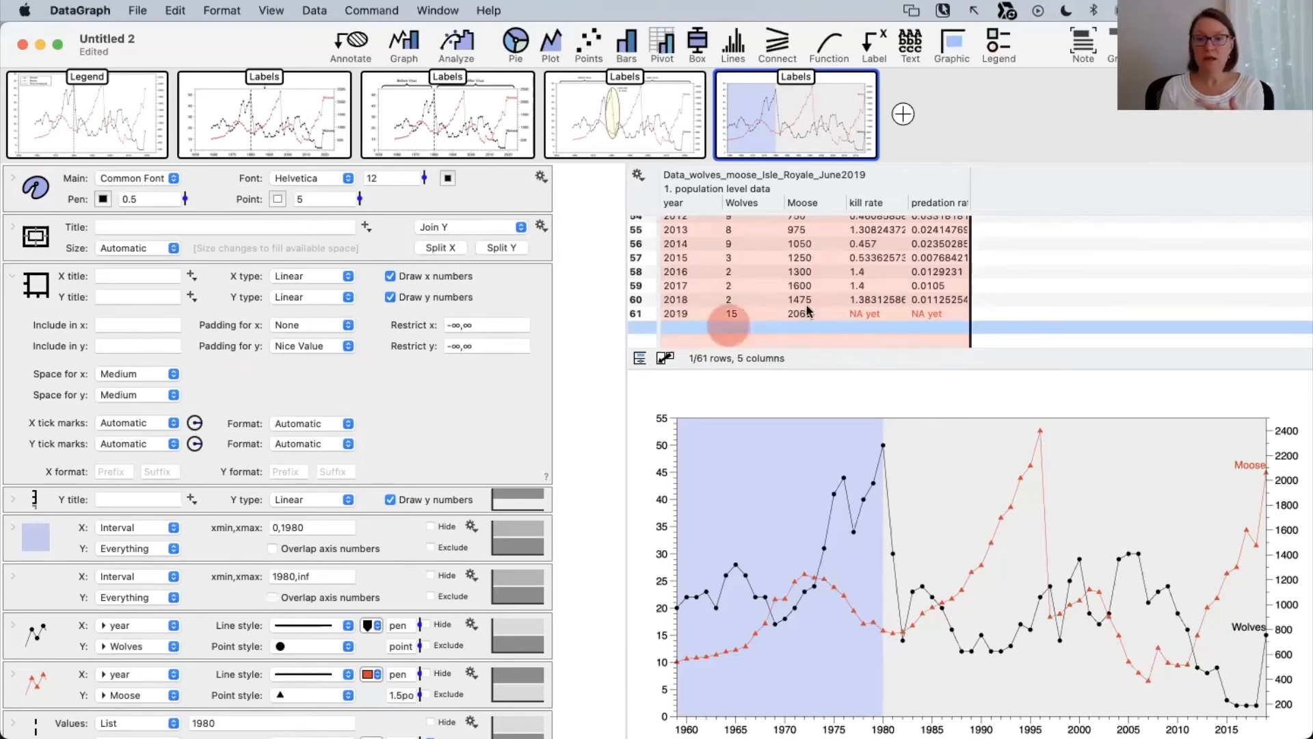
scroll(817, 308, "down", 2)
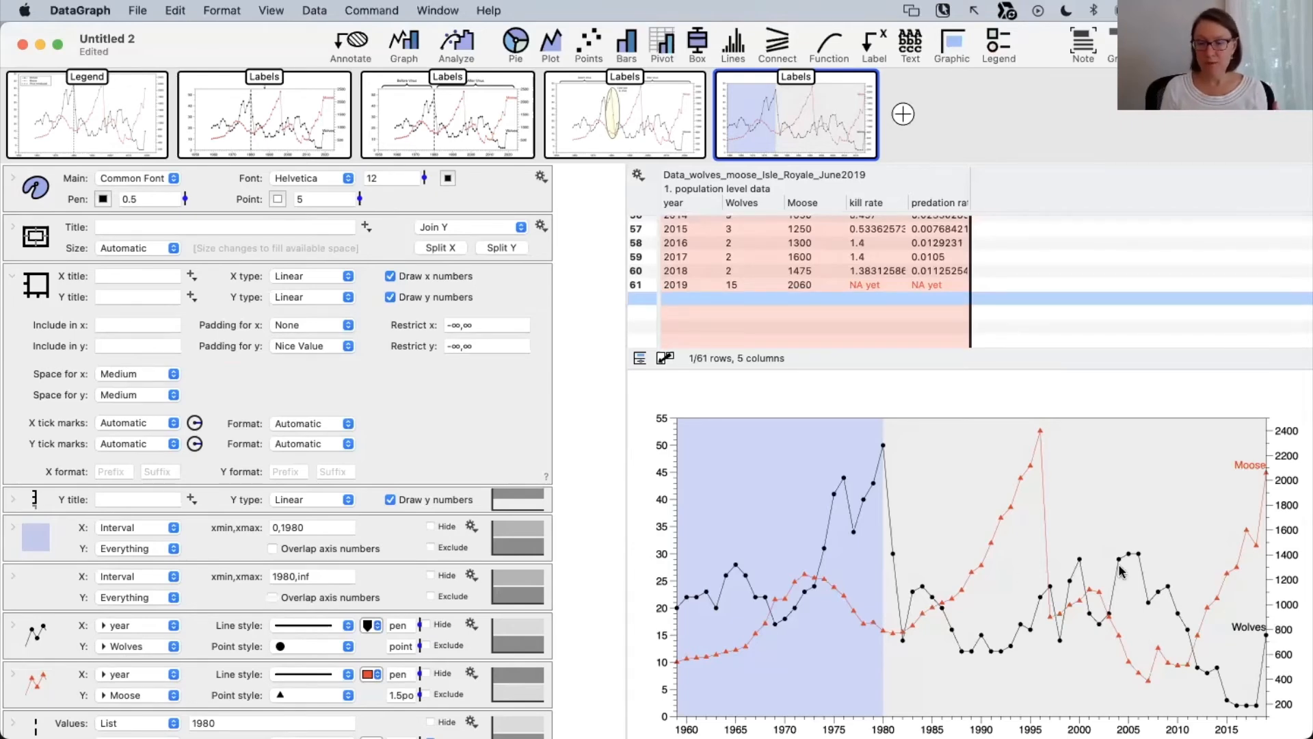
left_click(128, 324)
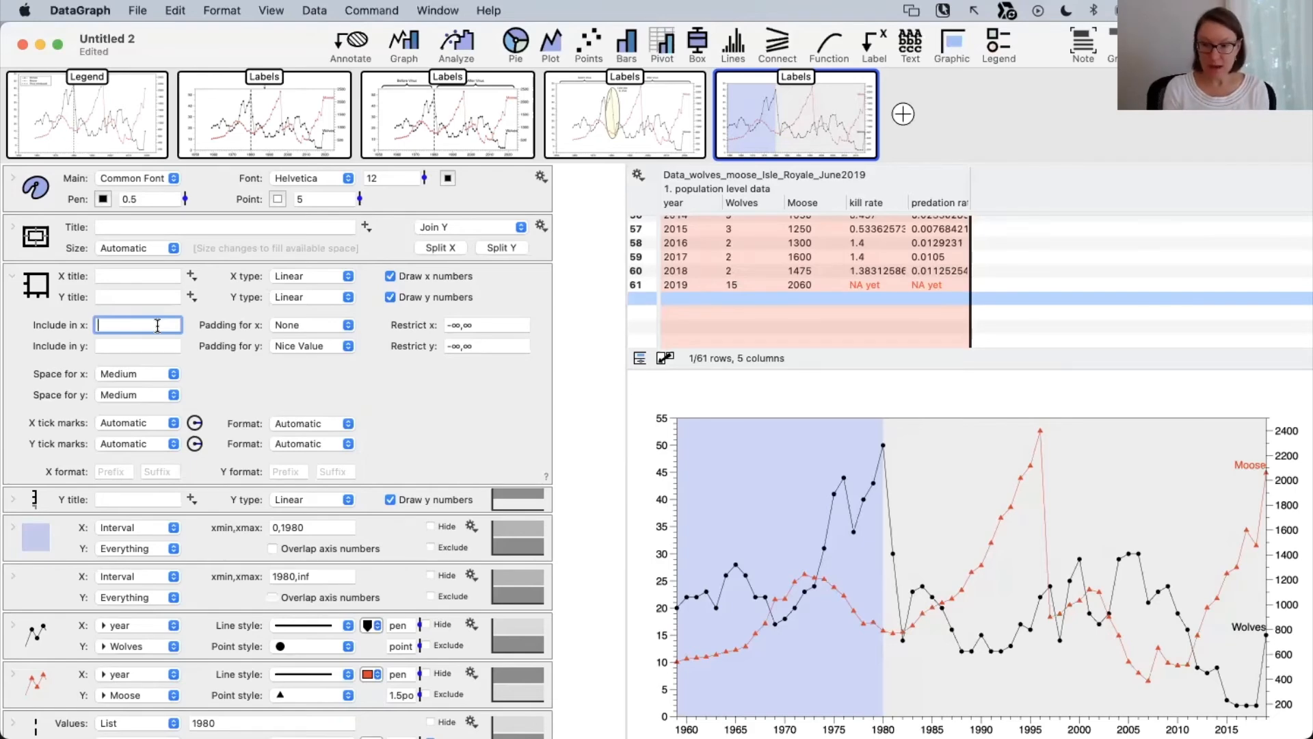
type("2")
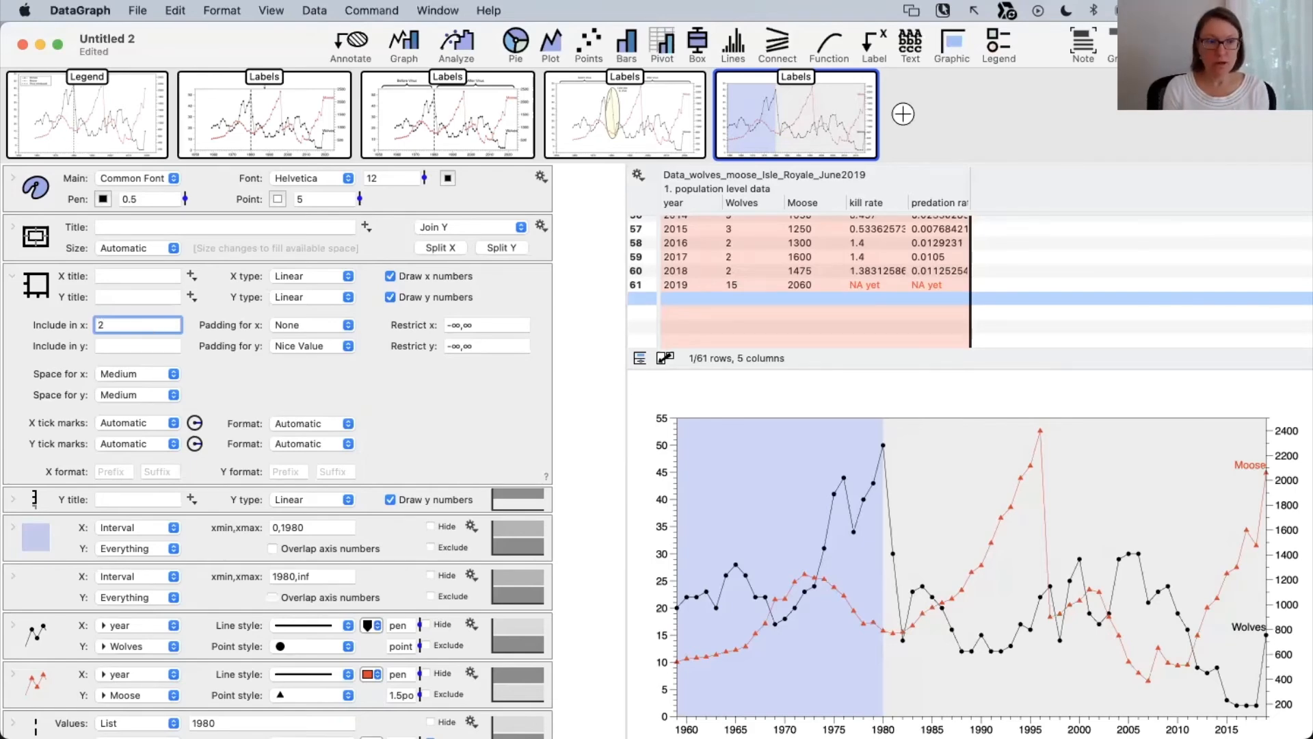
type("020")
key("Return")
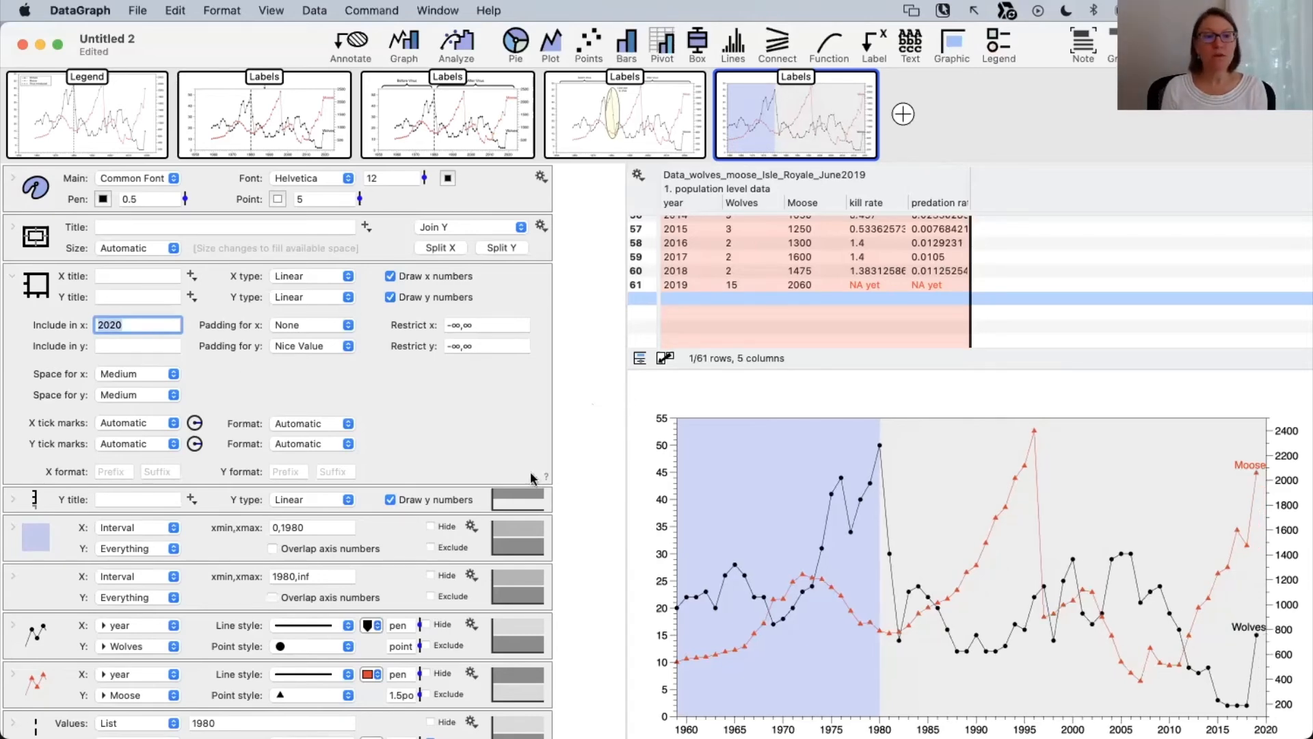
left_click(457, 429)
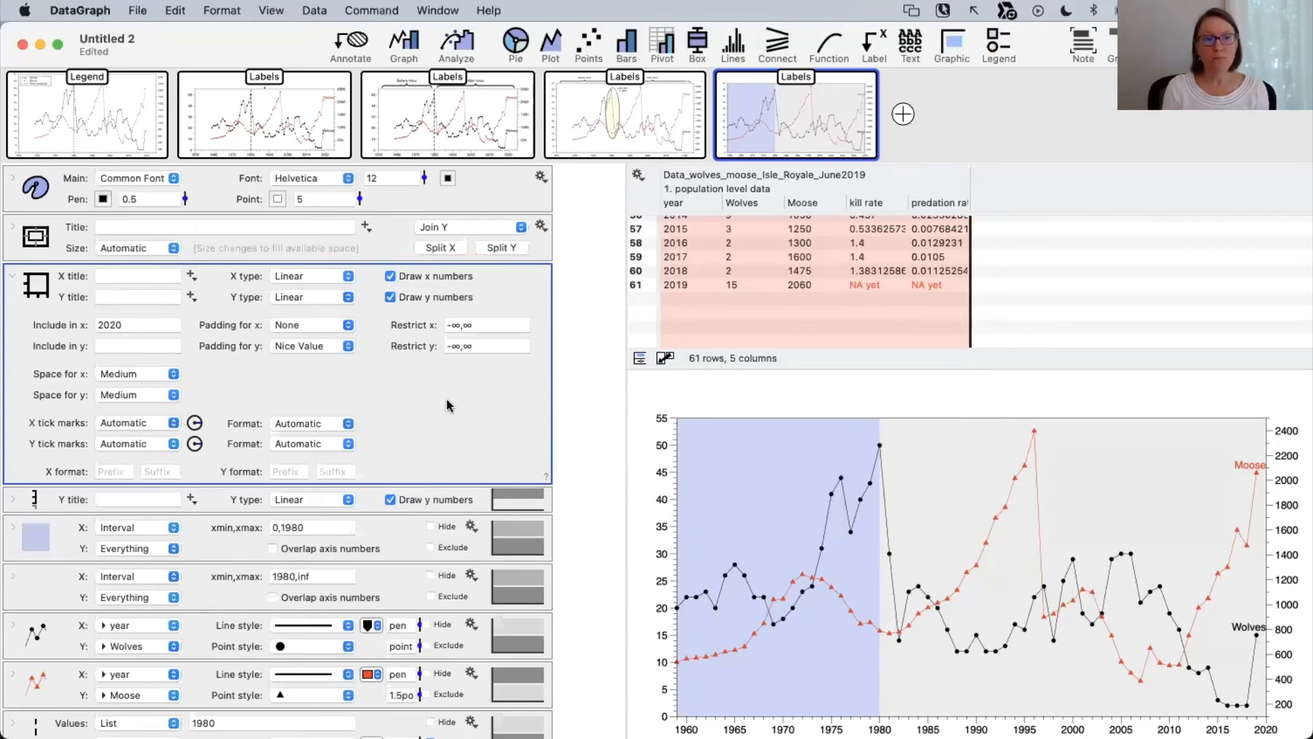
Restrict the x axis range to -∞,2050.
left_click(303, 326)
left_click(303, 325)
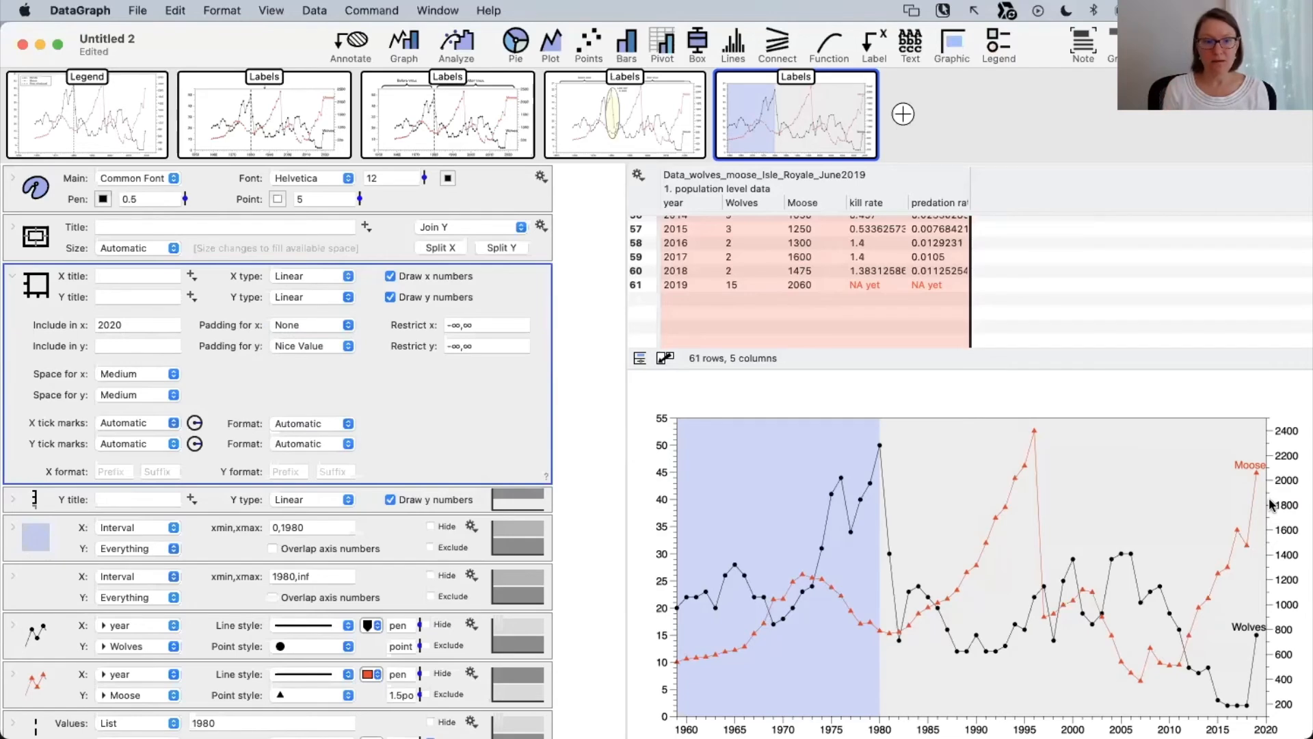
left_click(481, 322)
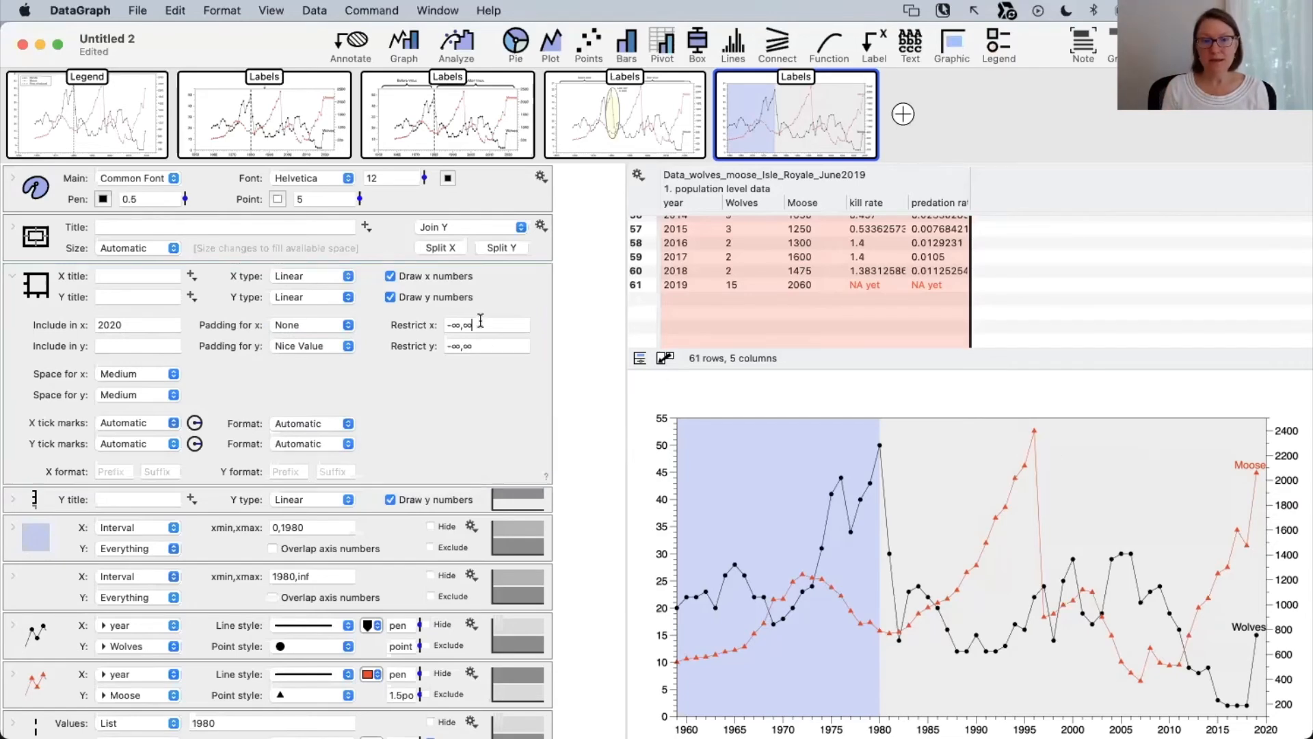
left_click(410, 321)
left_click(504, 322)
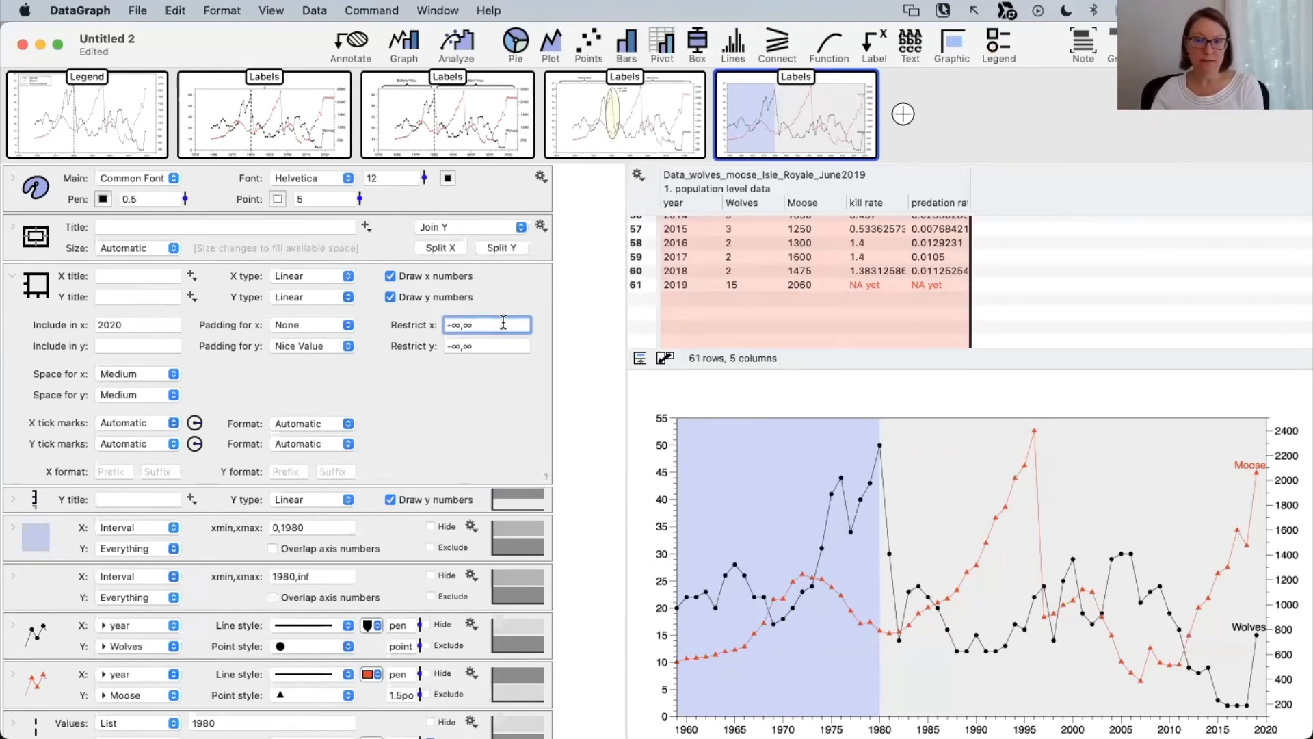
key("BackSpace")
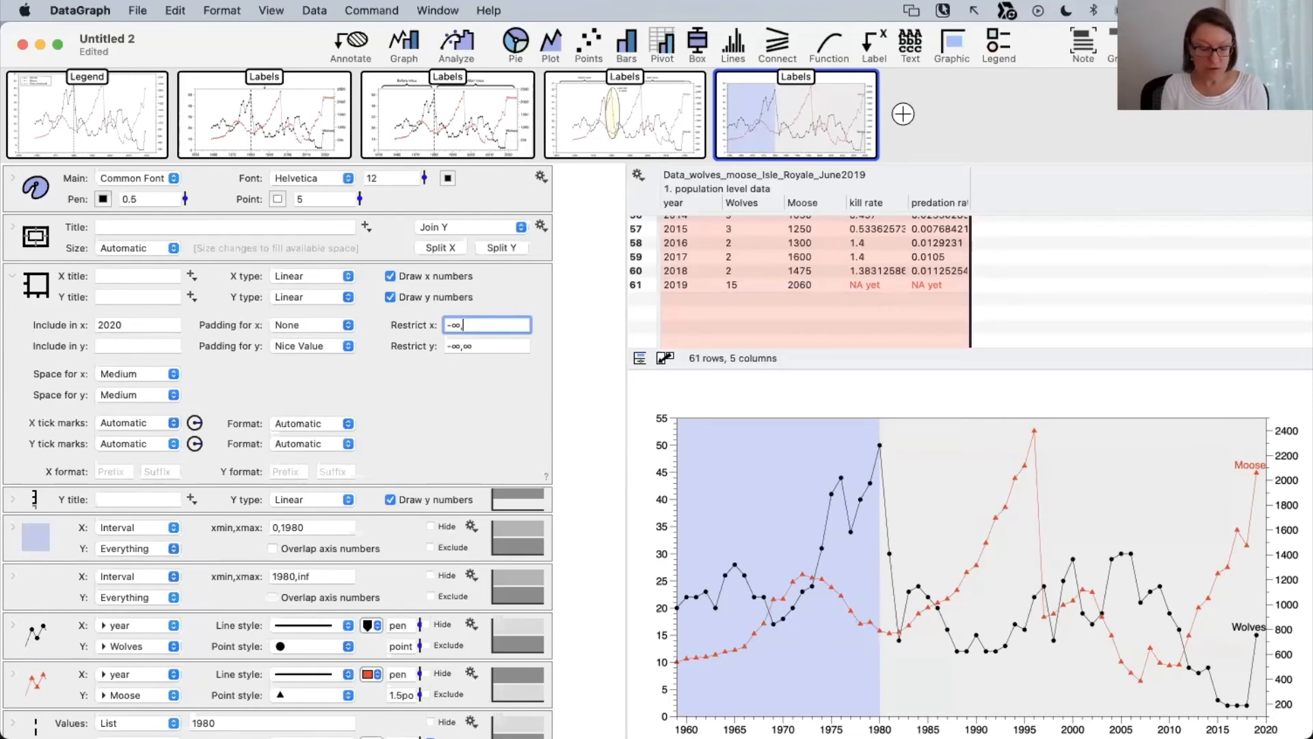
type("2050")
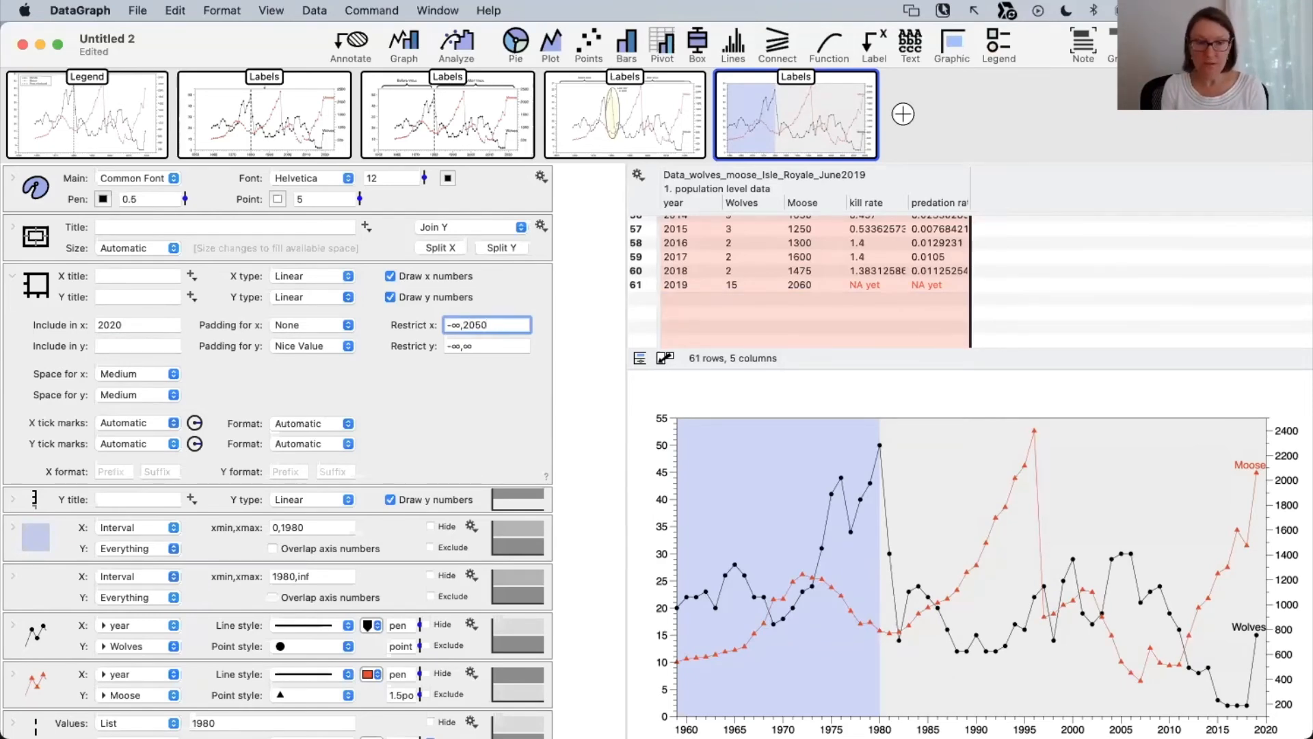
key("Return")
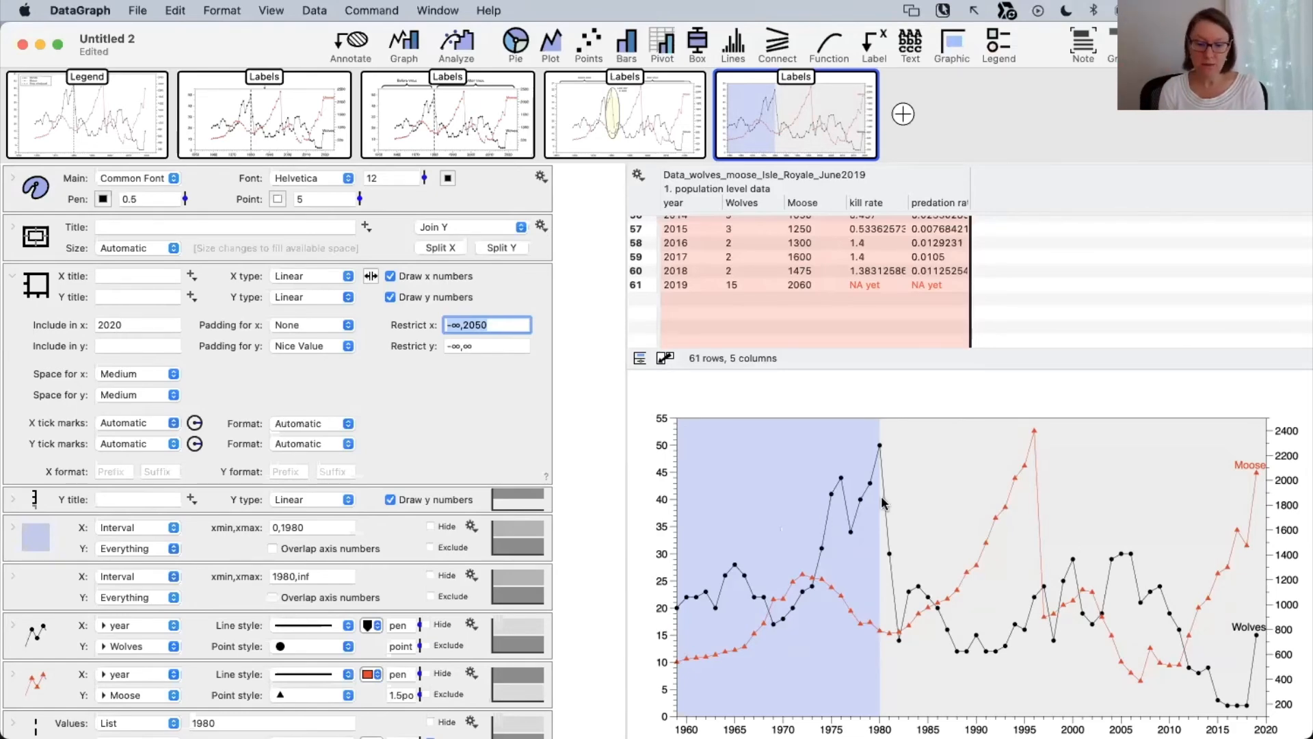
Set the upper limit of the x axis restriction to inf.
left_click(501, 325)
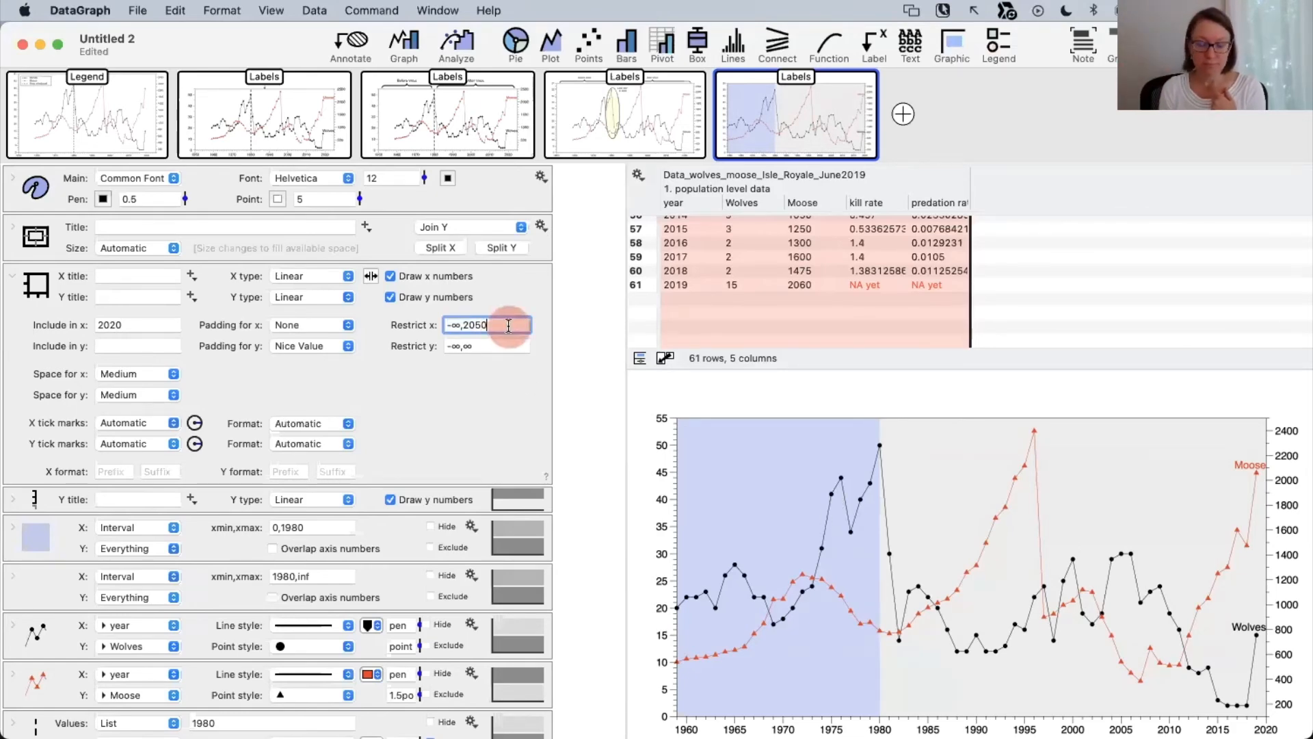
key("BackSpace")
key("BackSpace")
key("BackSpace")
key("BackSpace")
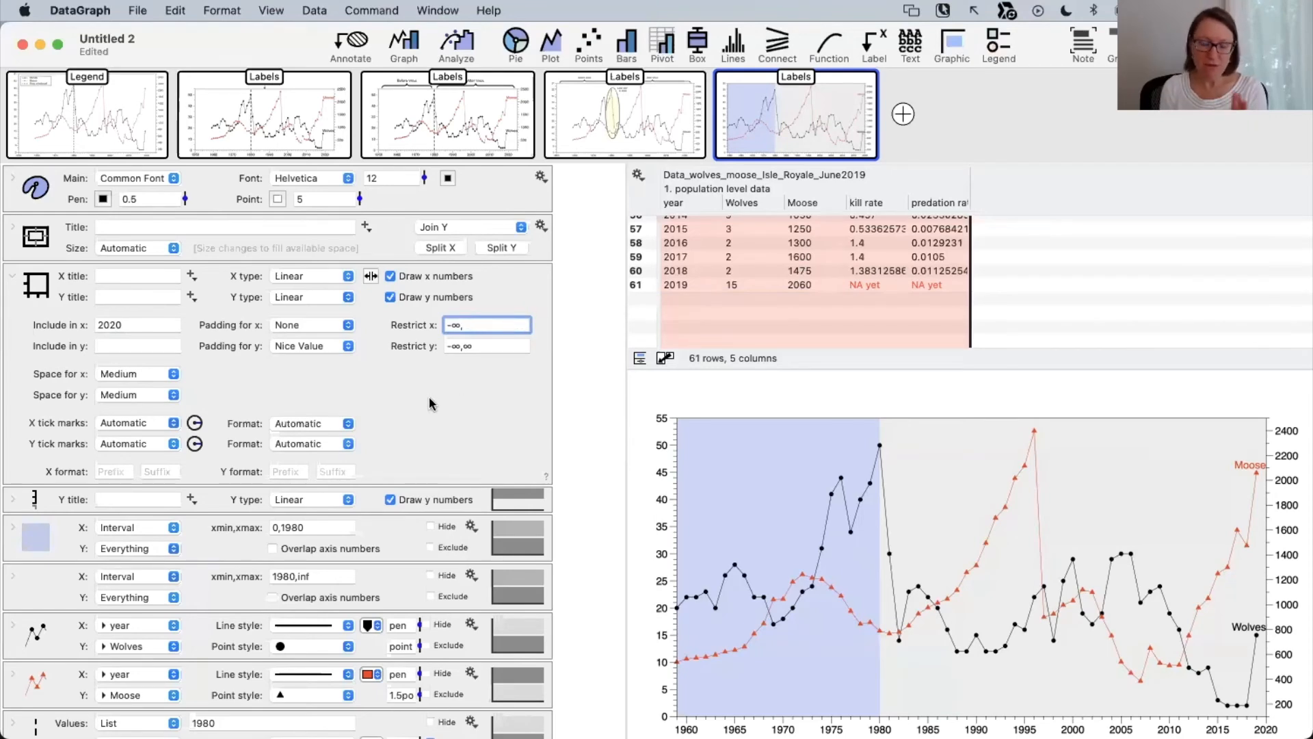
type("inf")
left_click(457, 407)
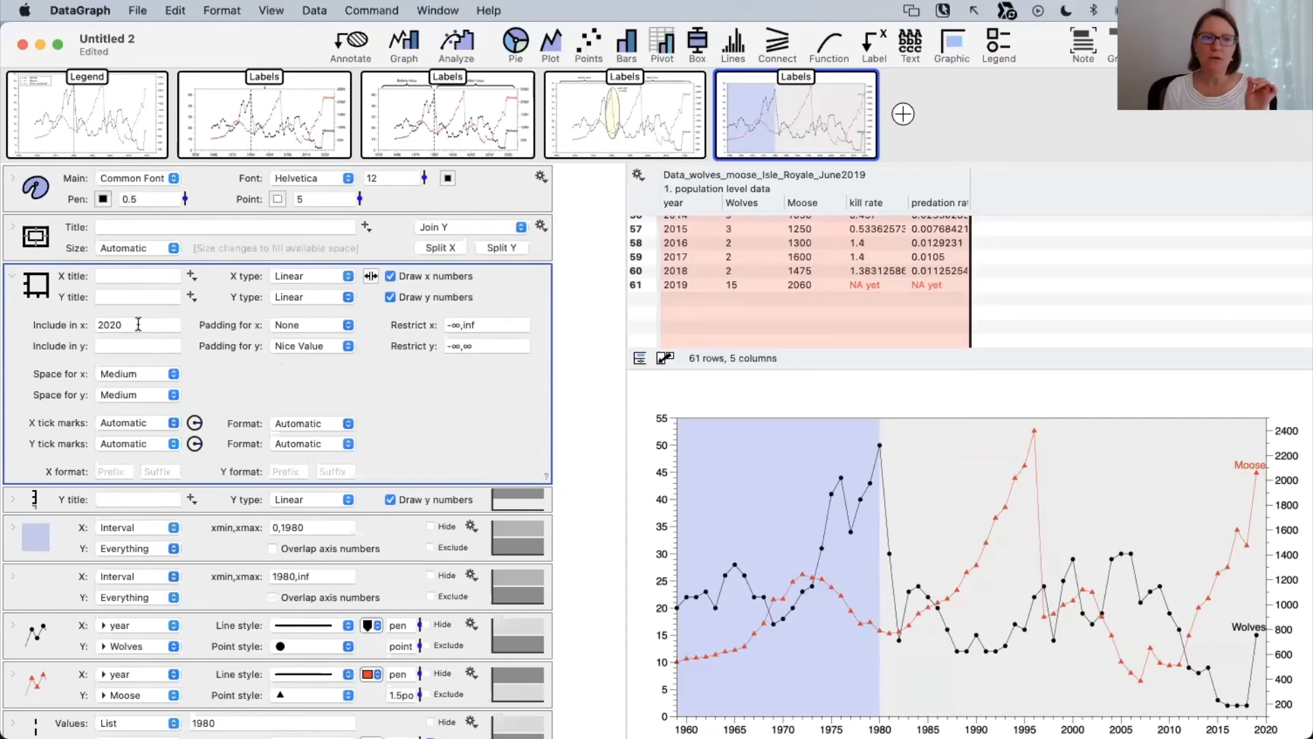
Clear the extra value included in the x axis range.
left_click(322, 326)
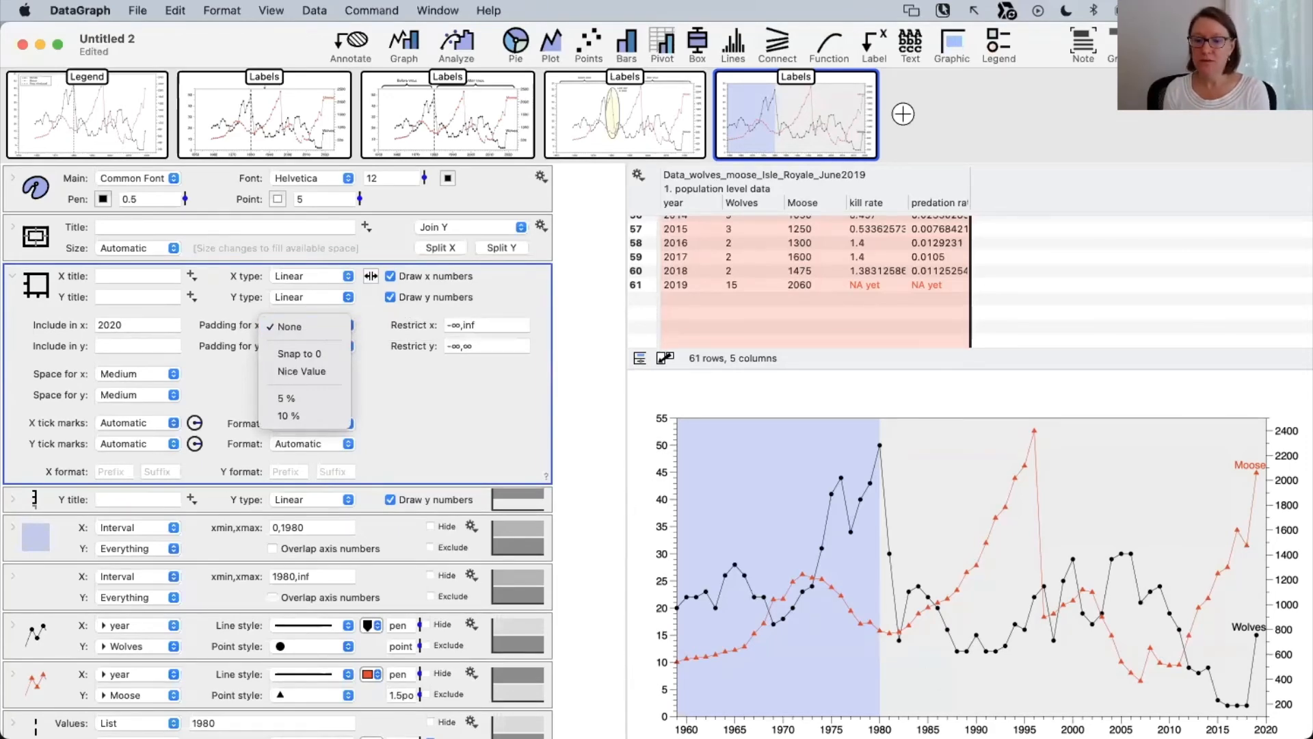
left_click(956, 715)
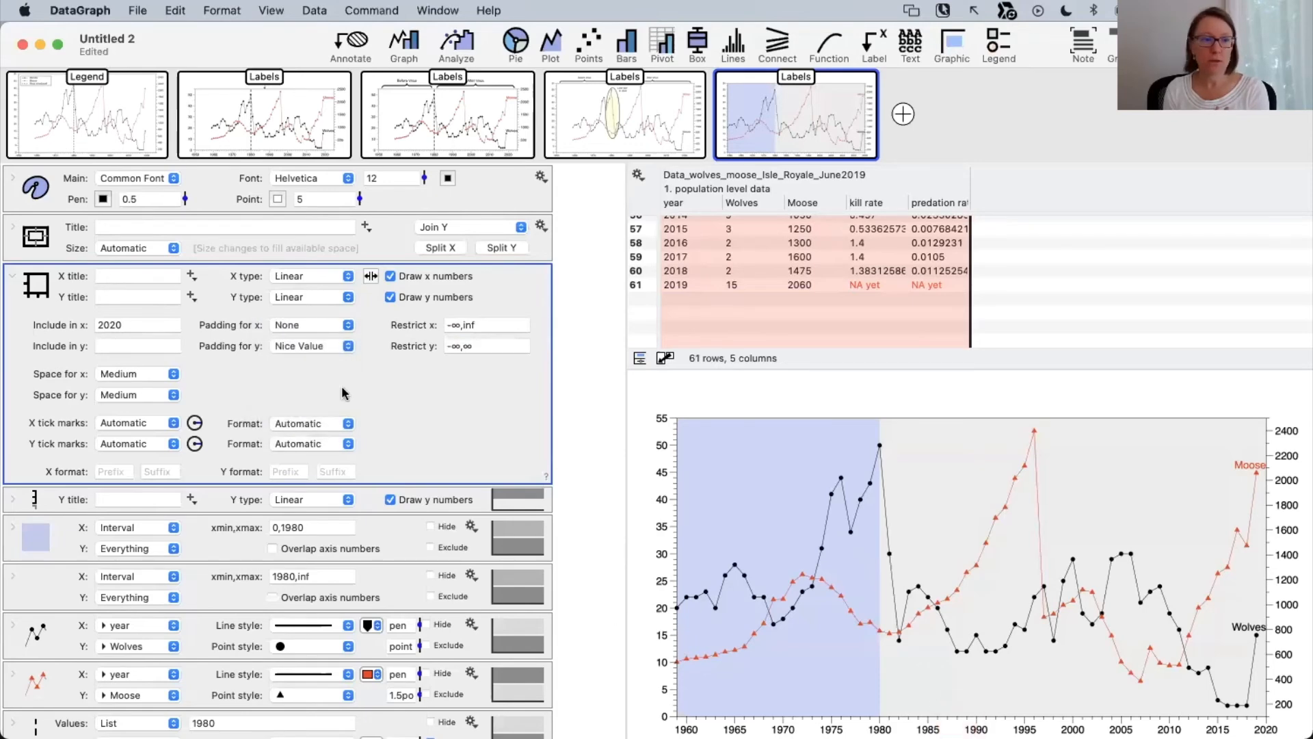
double_click(127, 324)
key("BackSpace")
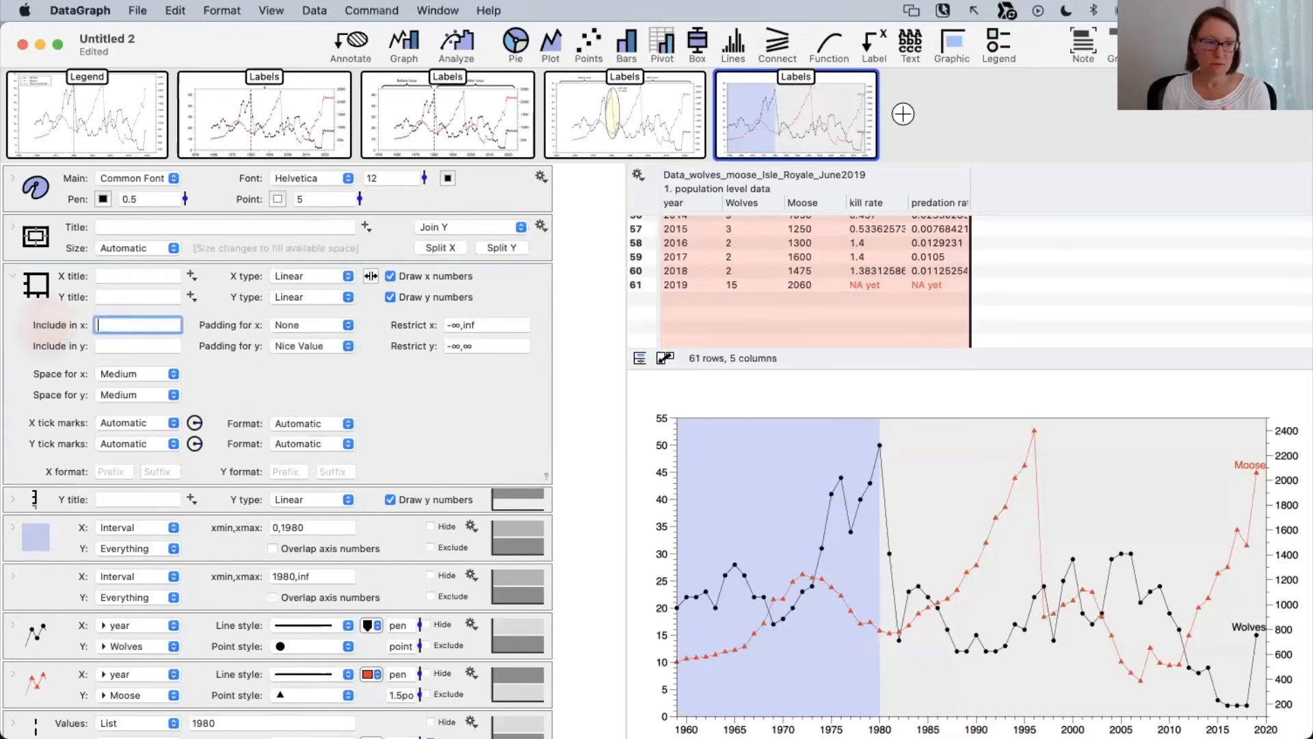
left_click(281, 405)
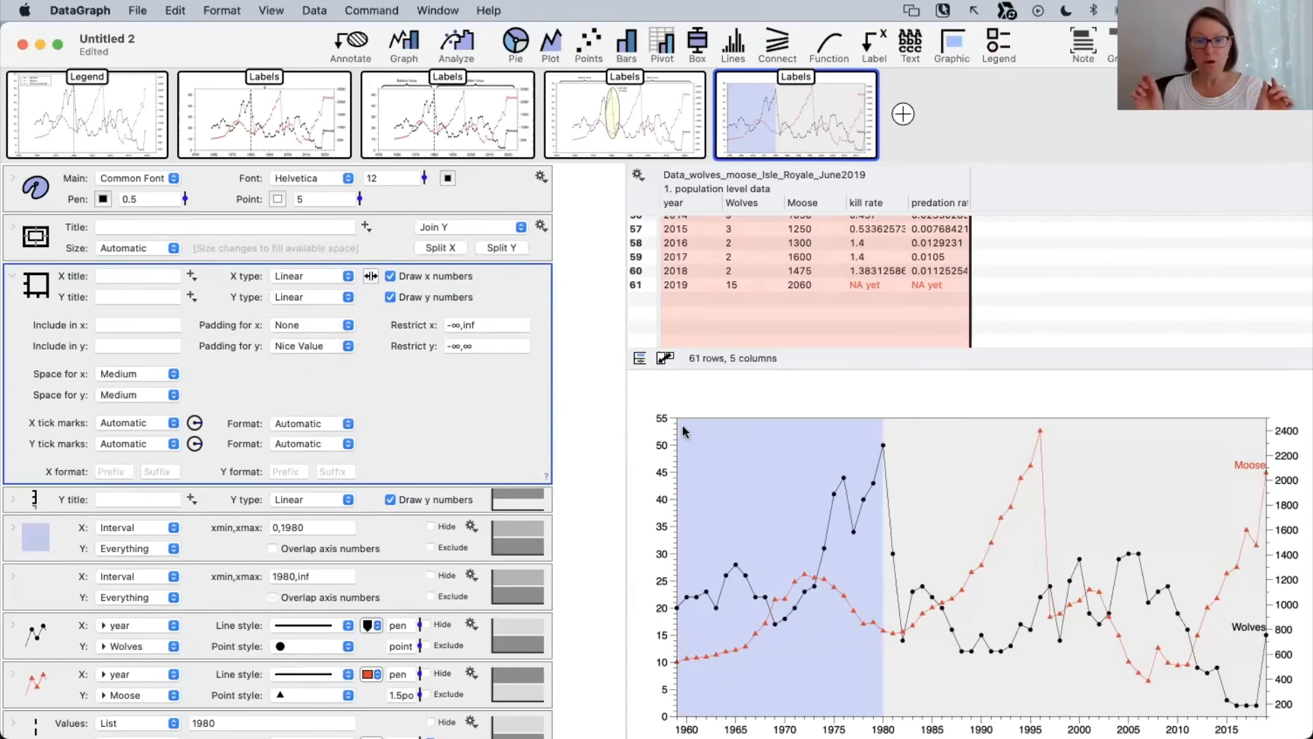
Compare 5 % and 10 % padding for the x axis, and leave it at 5 %.
left_click(321, 326)
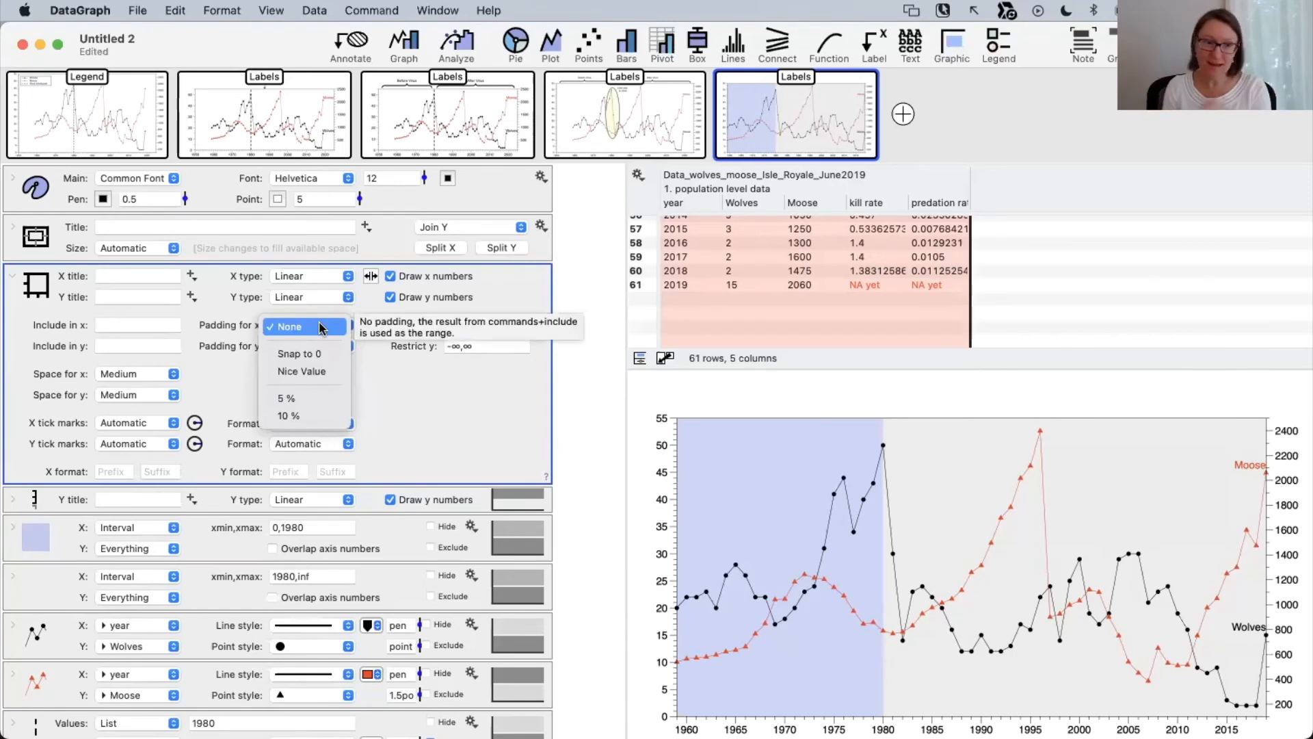
left_click(301, 398)
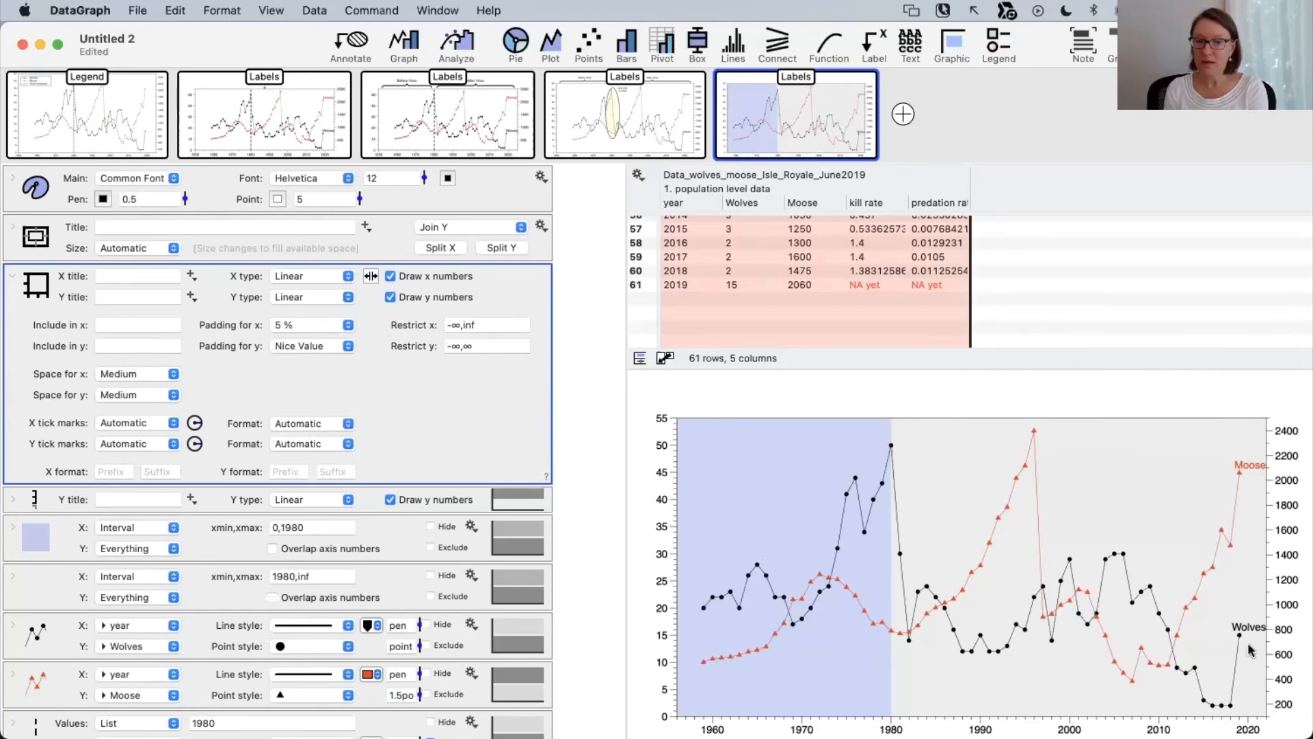
left_click(317, 325)
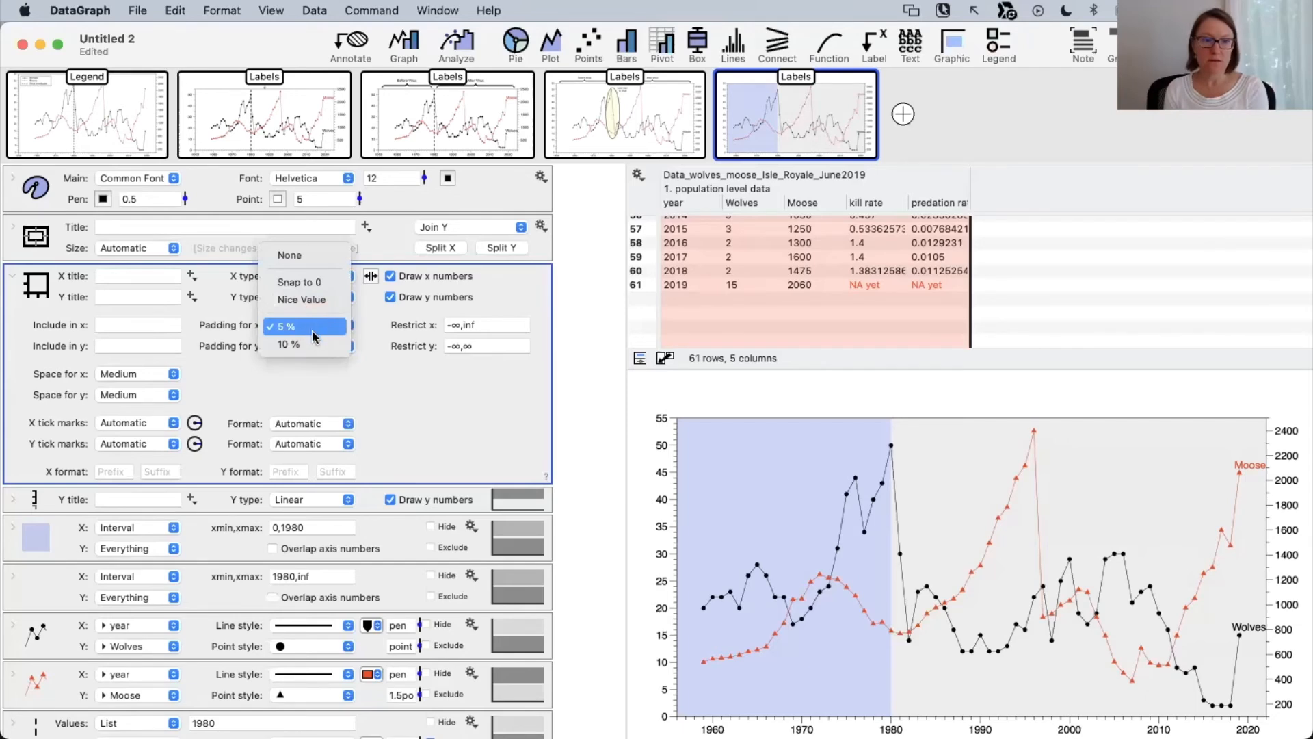
left_click(309, 344)
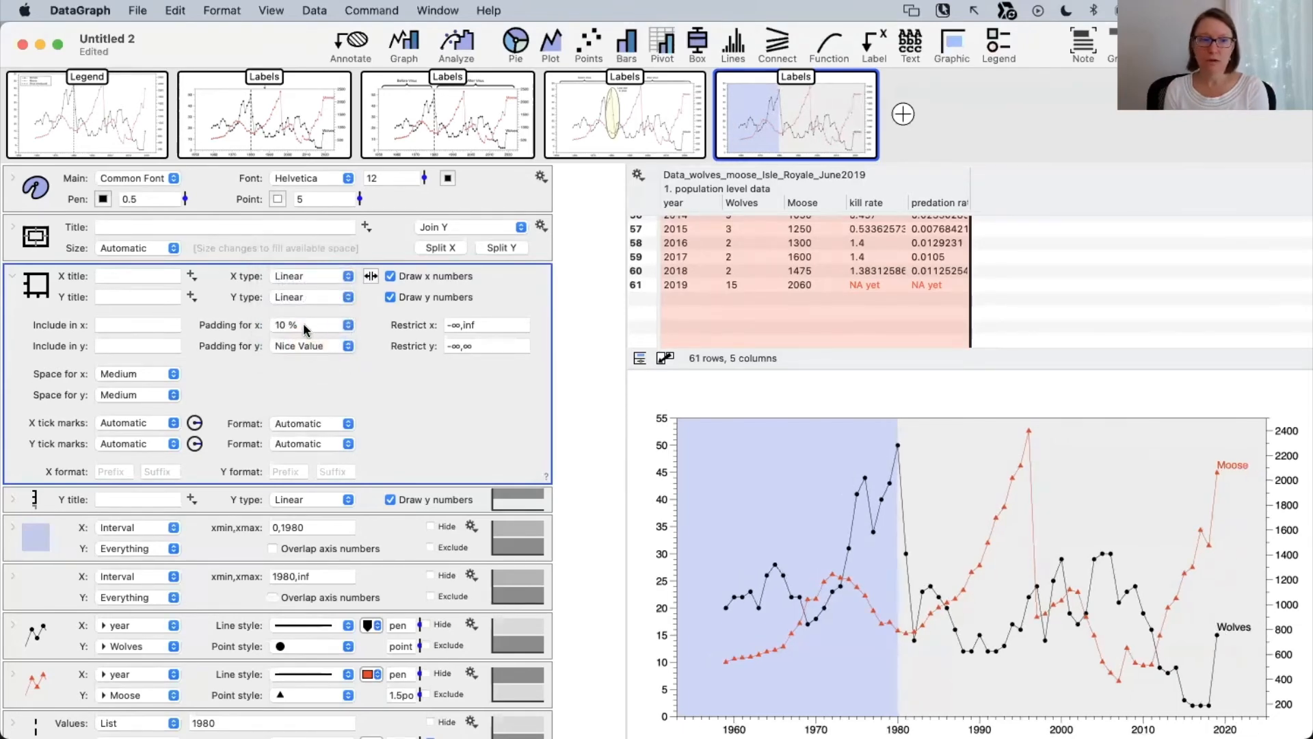
left_click(302, 323)
left_click(303, 309)
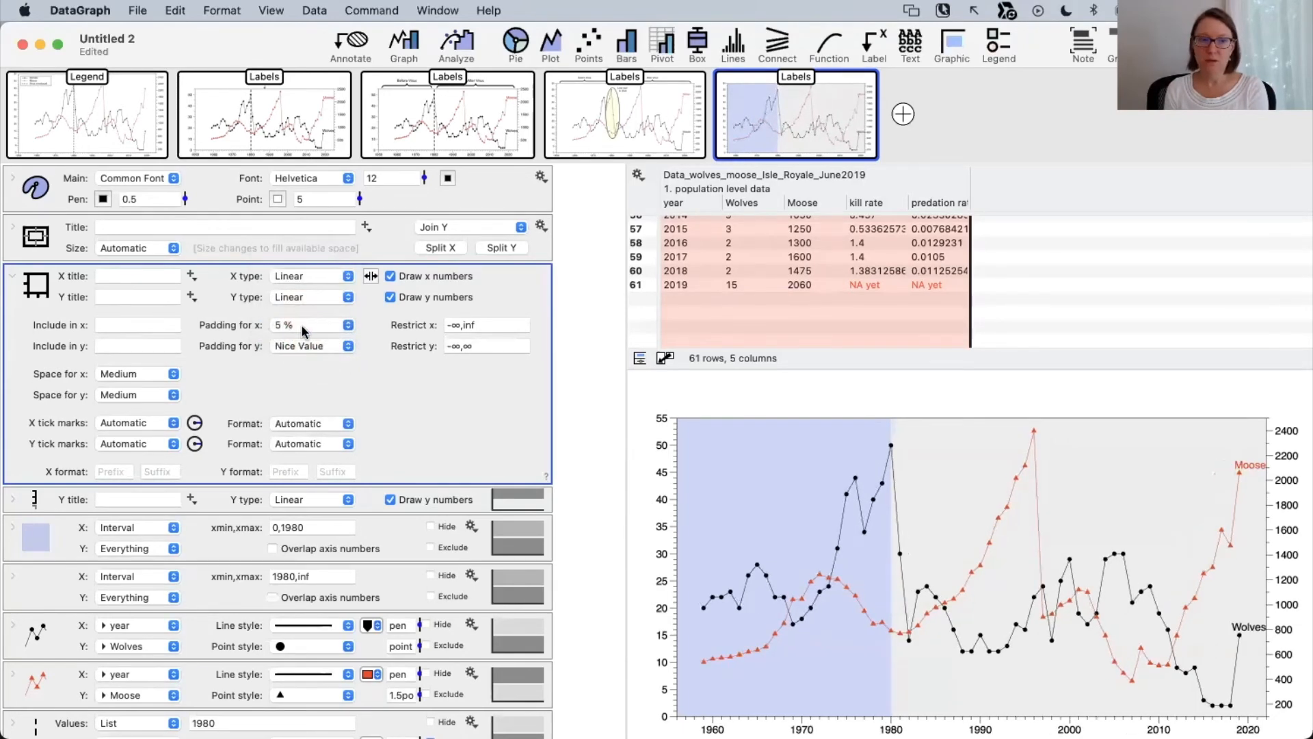
Try Nice Value and 10 % as the padding for x, and return it to 5 %.
left_click(301, 325)
left_click(301, 298)
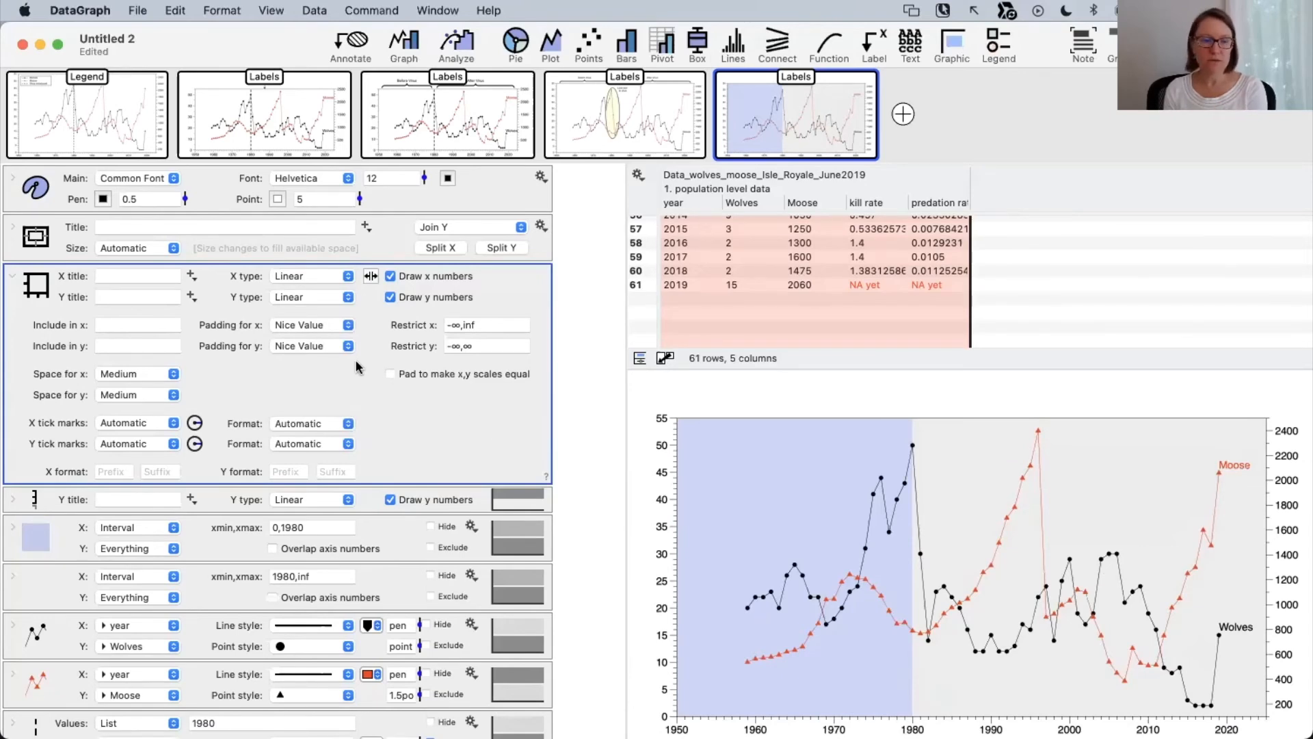
left_click(305, 324)
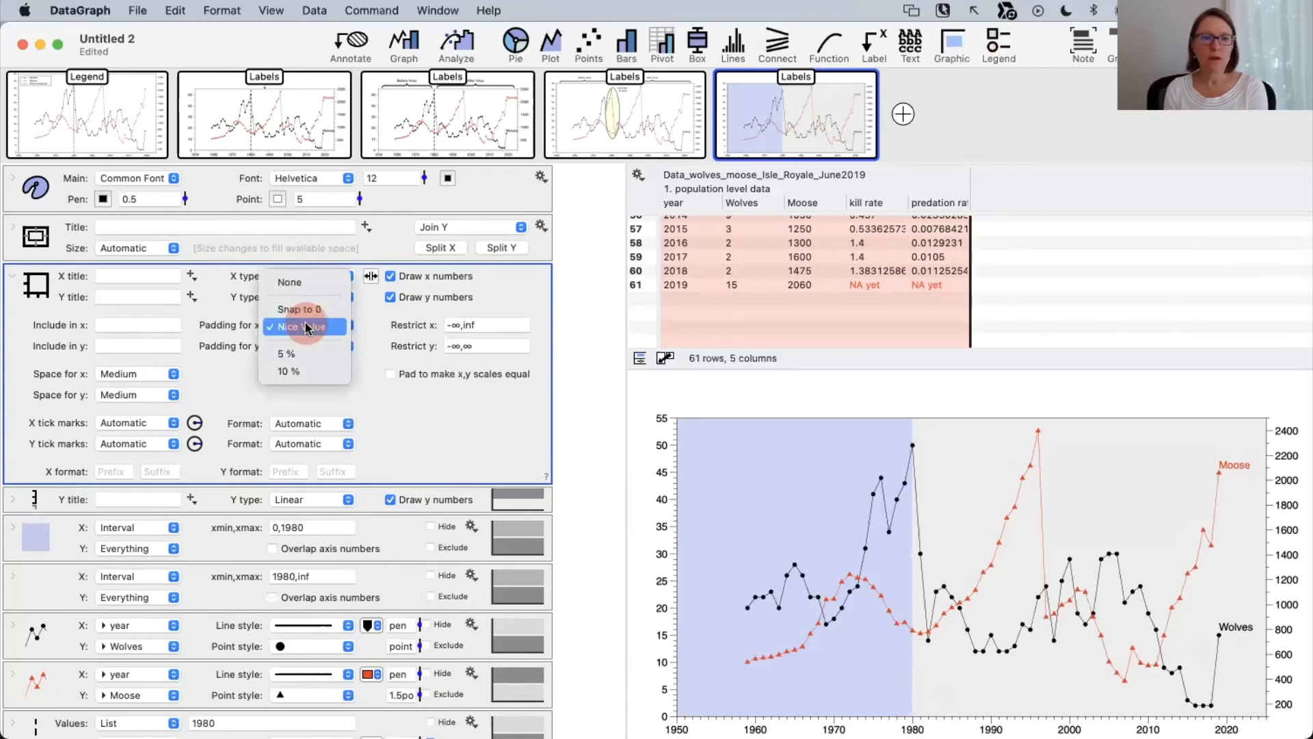
left_click(293, 370)
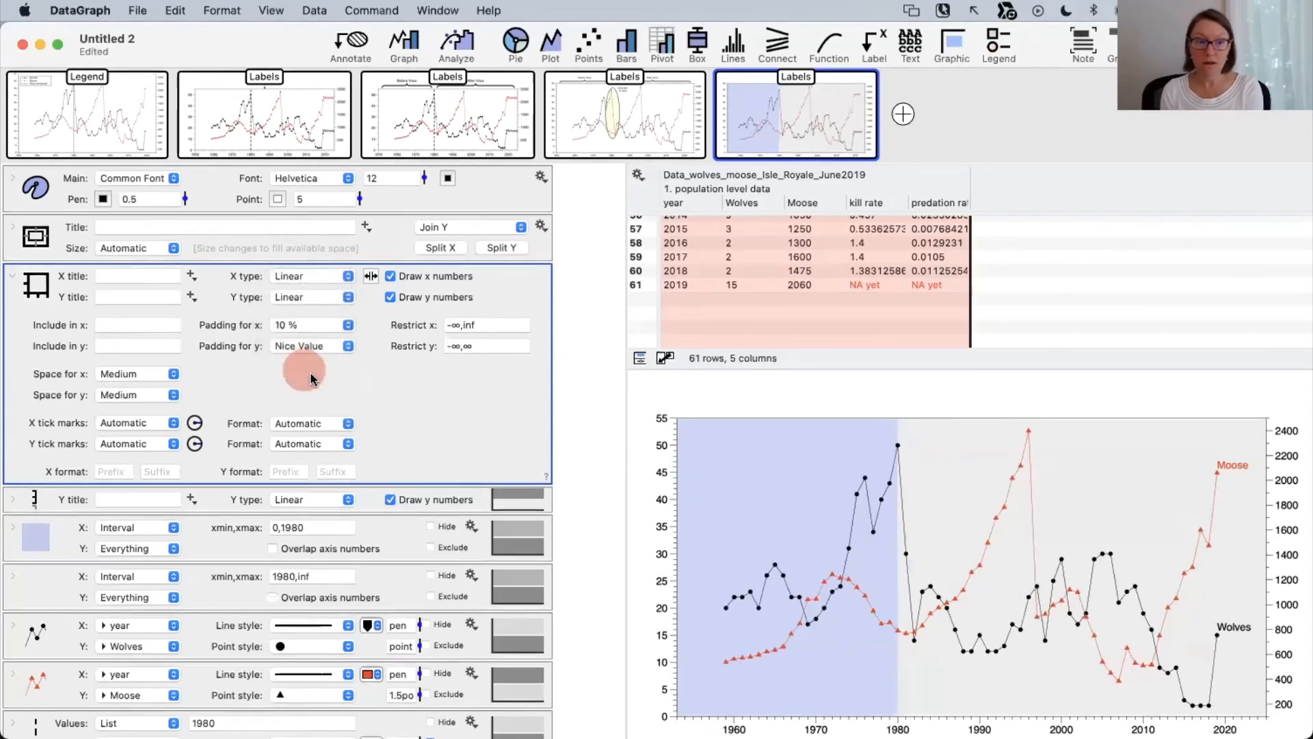
left_click(298, 322)
left_click(299, 316)
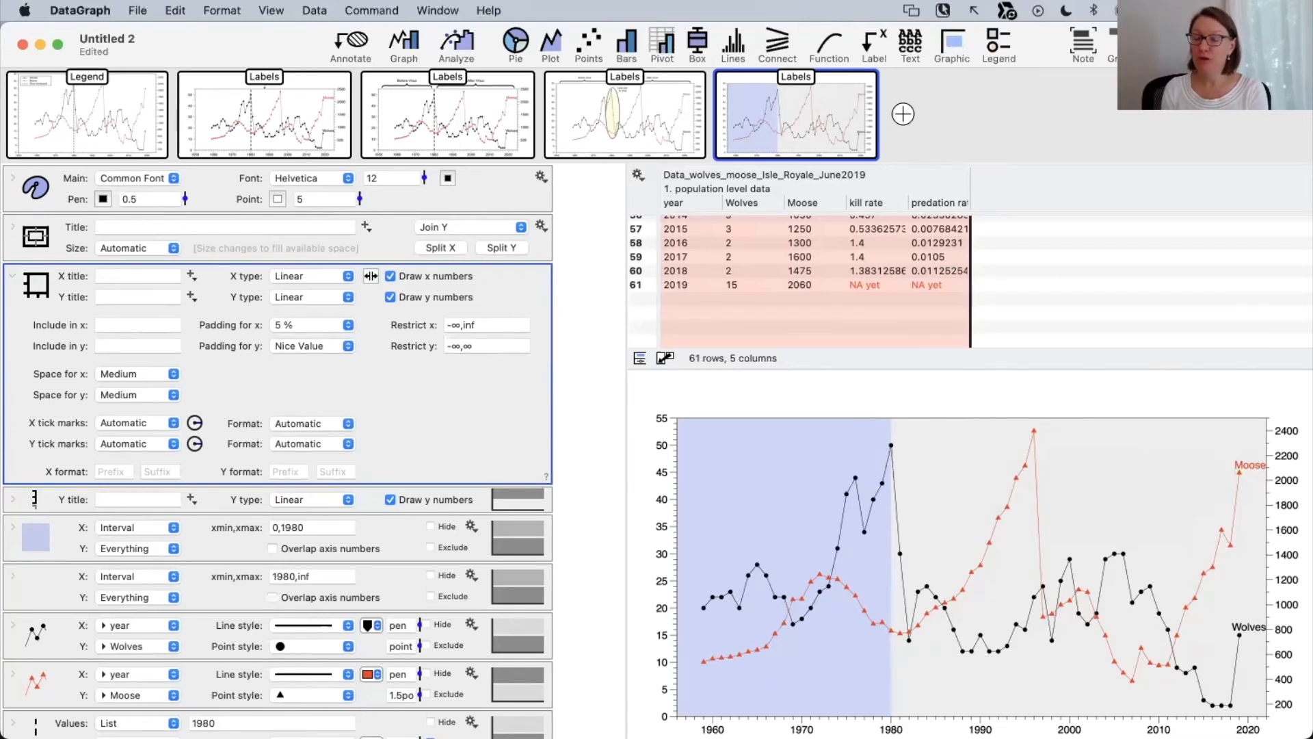
Open the Axis Settings window for the x axis directly from the graph, reposition it, and close it.
right_click(833, 723)
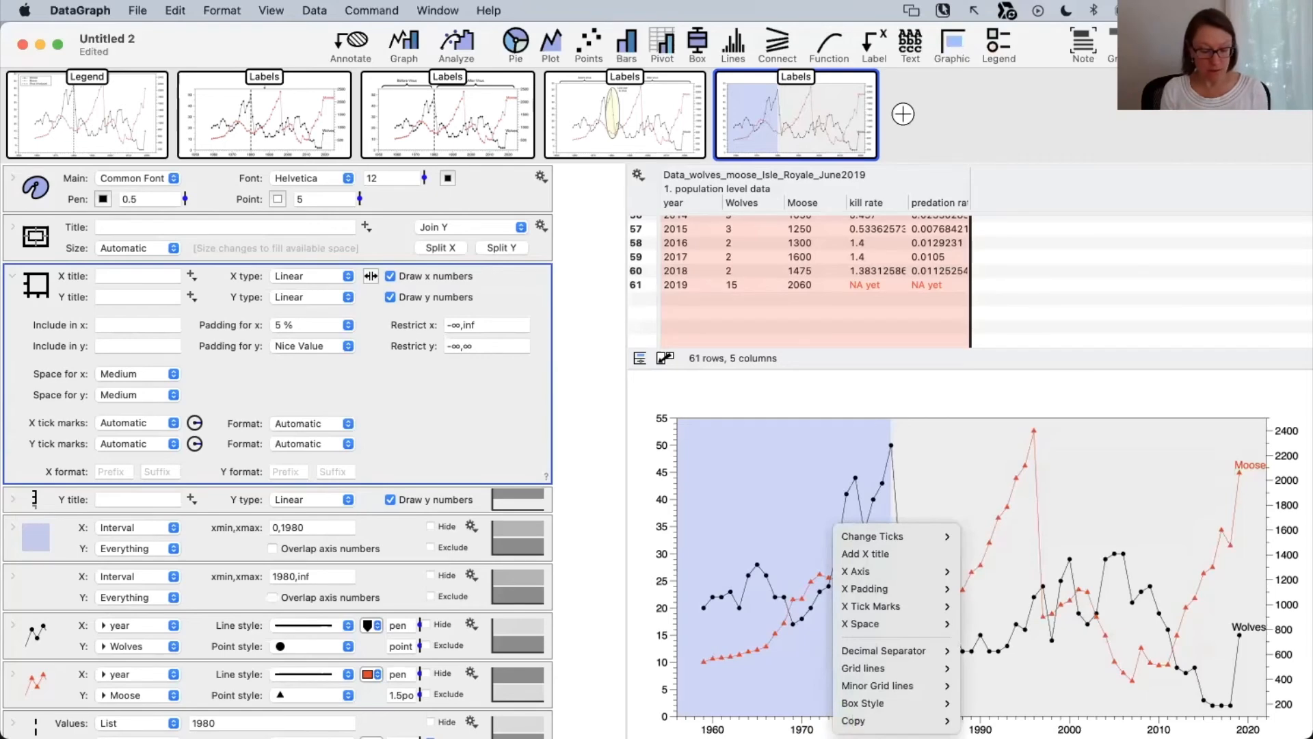
right_click(820, 723)
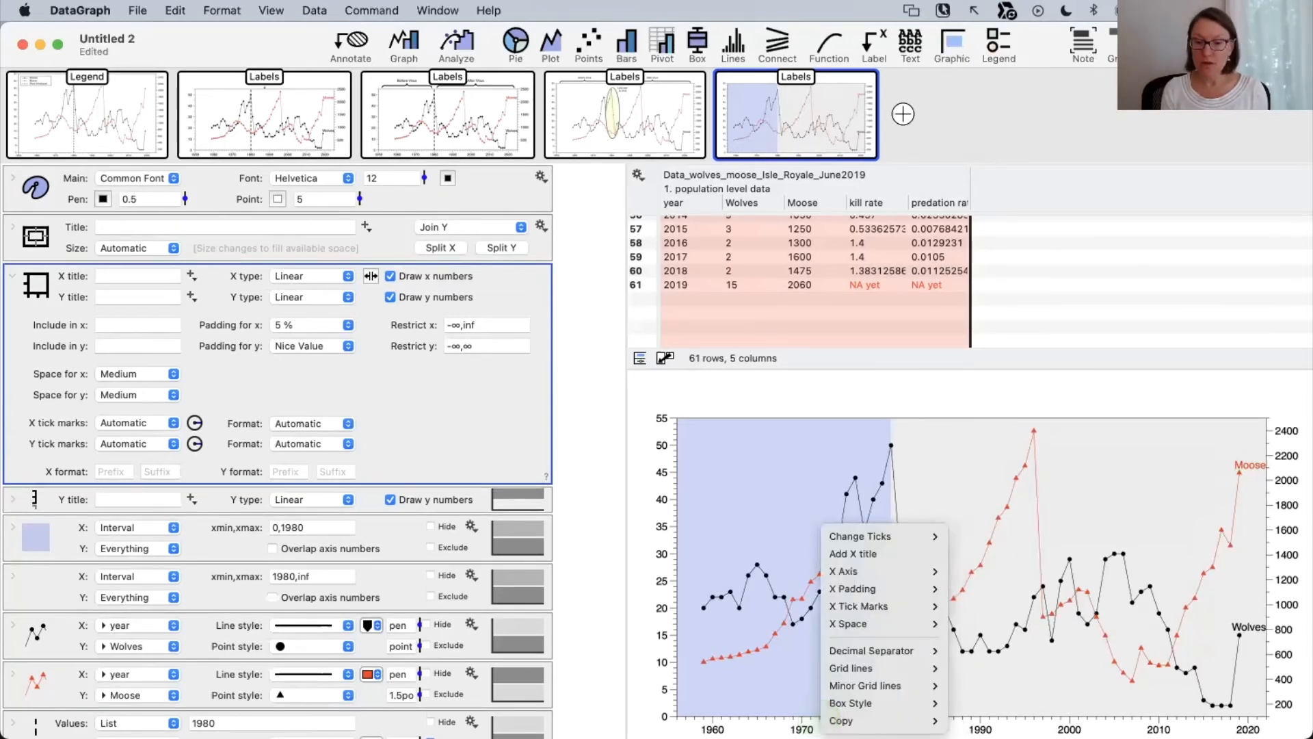
right_click(816, 723)
left_click(814, 719)
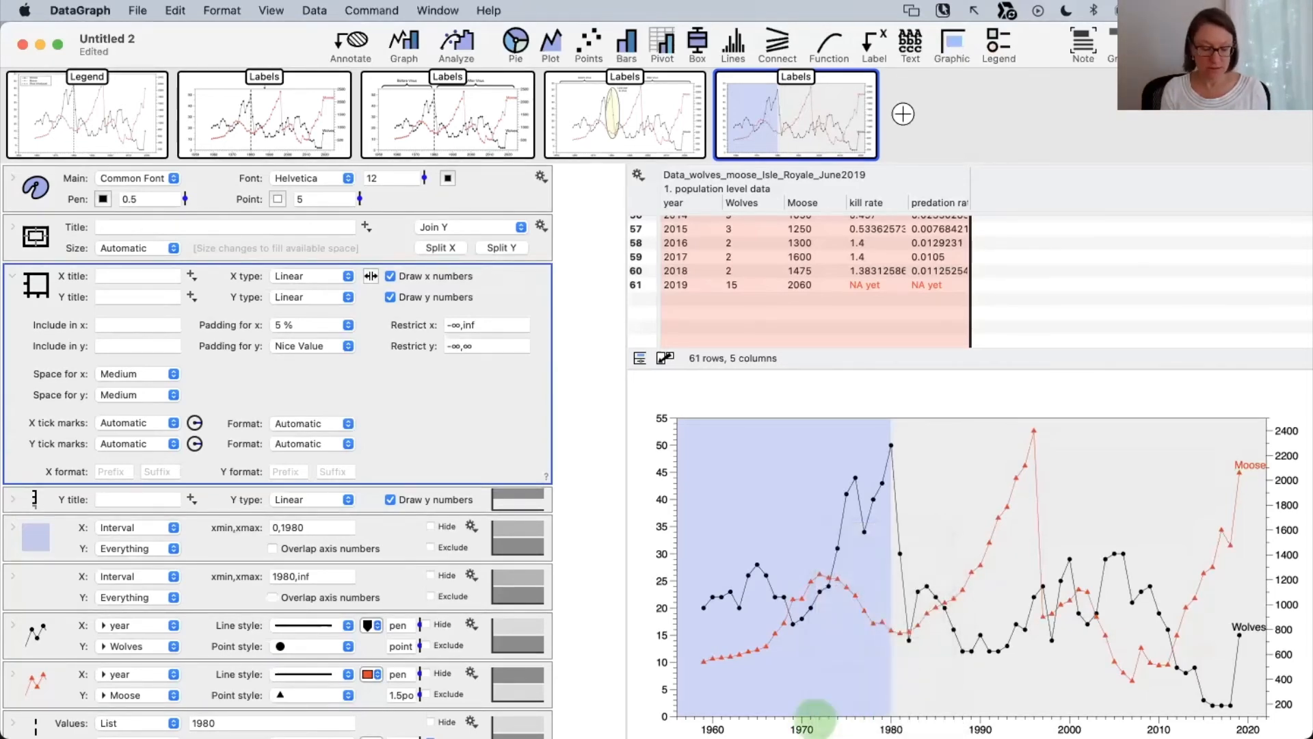
right_click(827, 720)
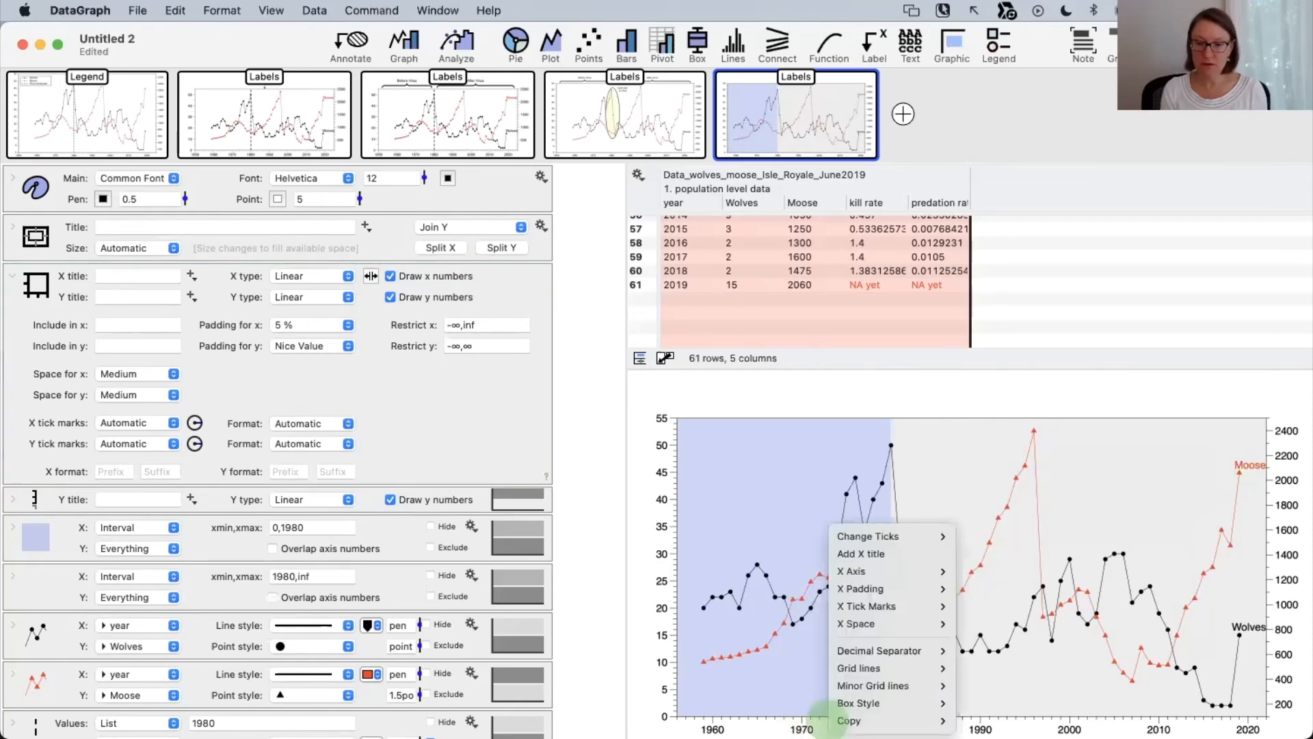
right_click(805, 718)
double_click(805, 717)
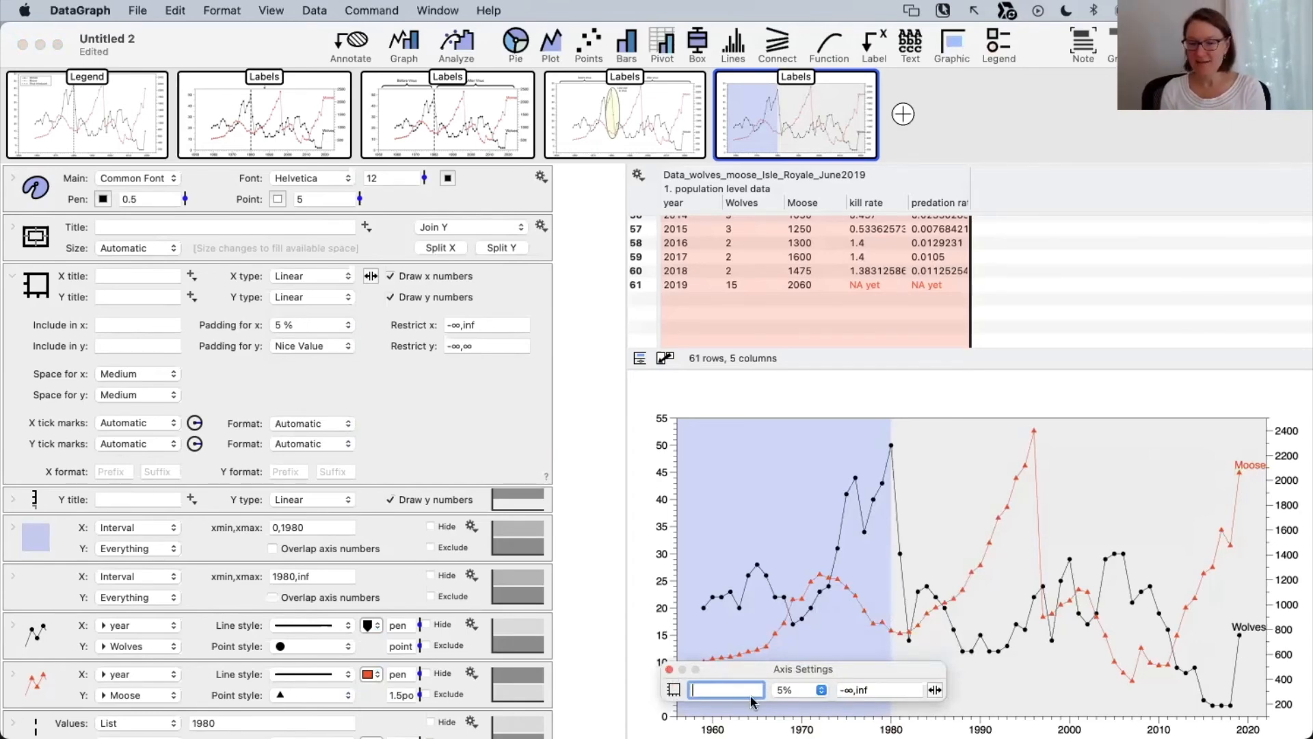
left_click_drag(821, 667, 740, 653)
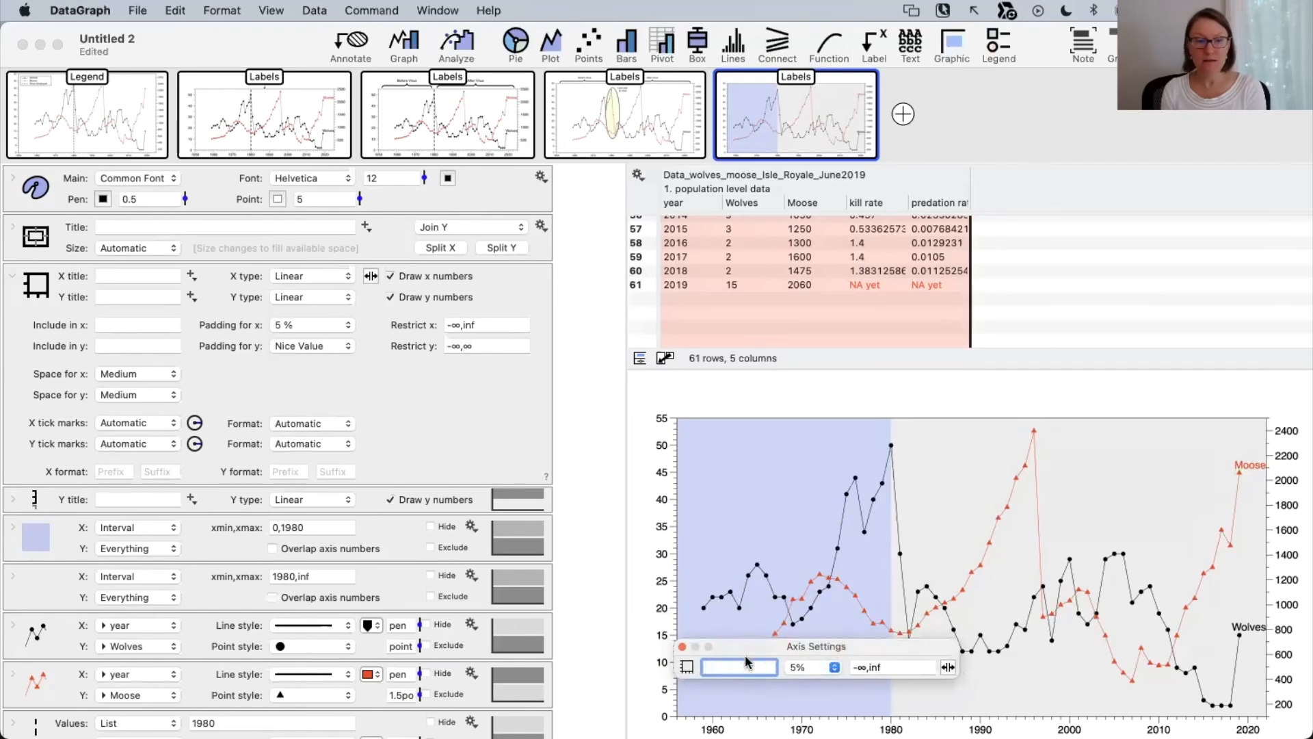
left_click(683, 646)
left_click(761, 698)
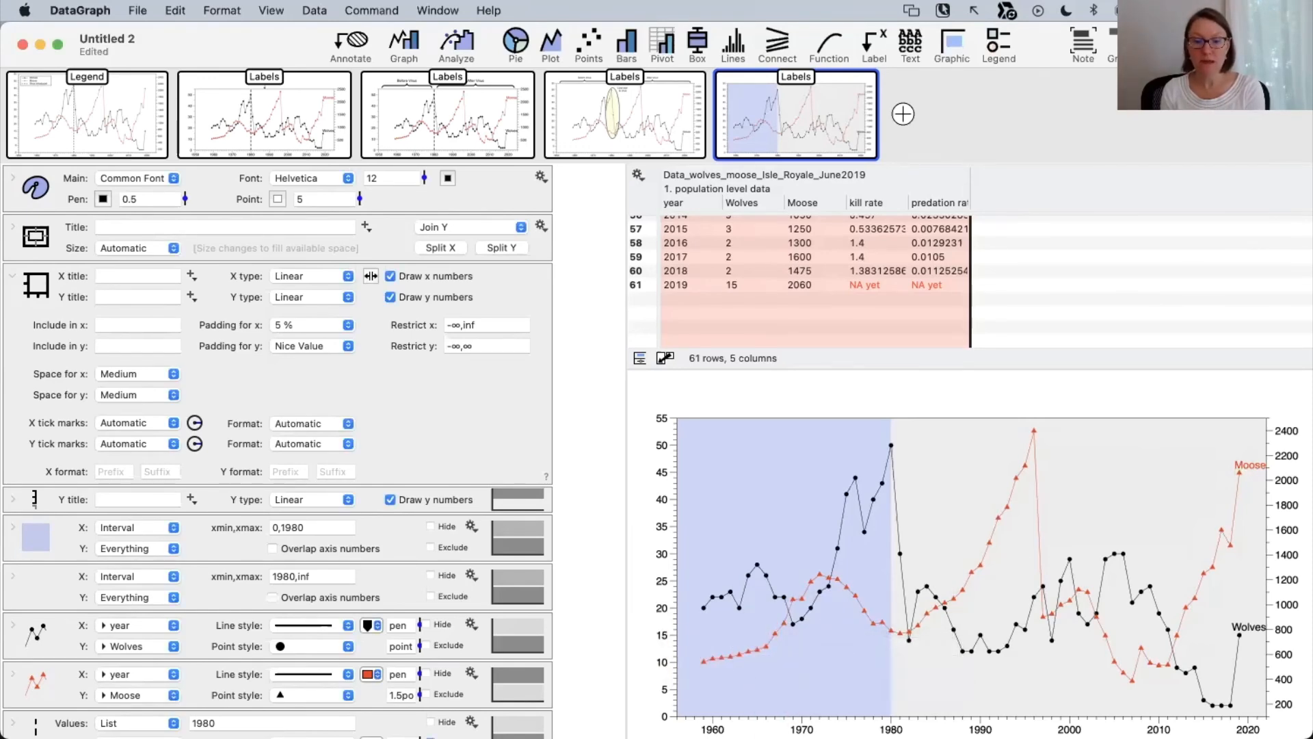
Try 10 % padding for the x axis in the Axis Settings opened from the graph, and return it to 5 %.
left_click(772, 717)
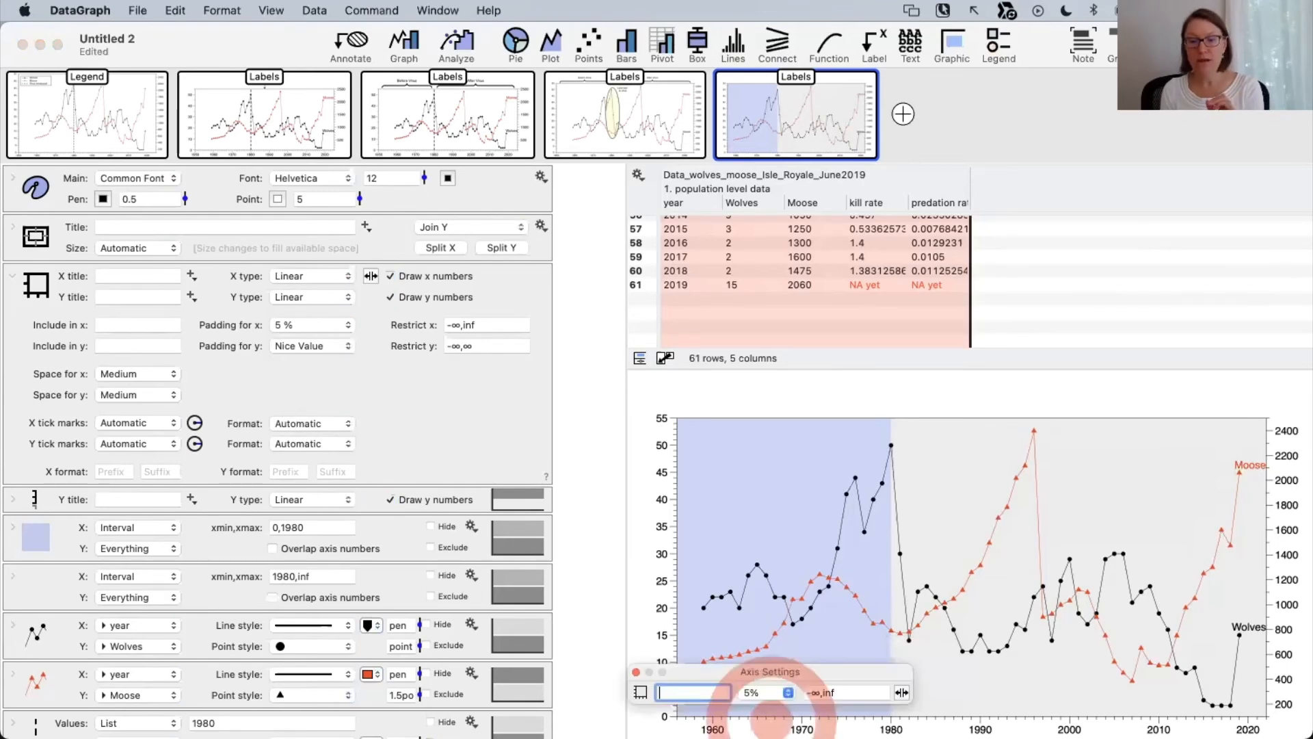
left_click_drag(754, 668, 753, 621)
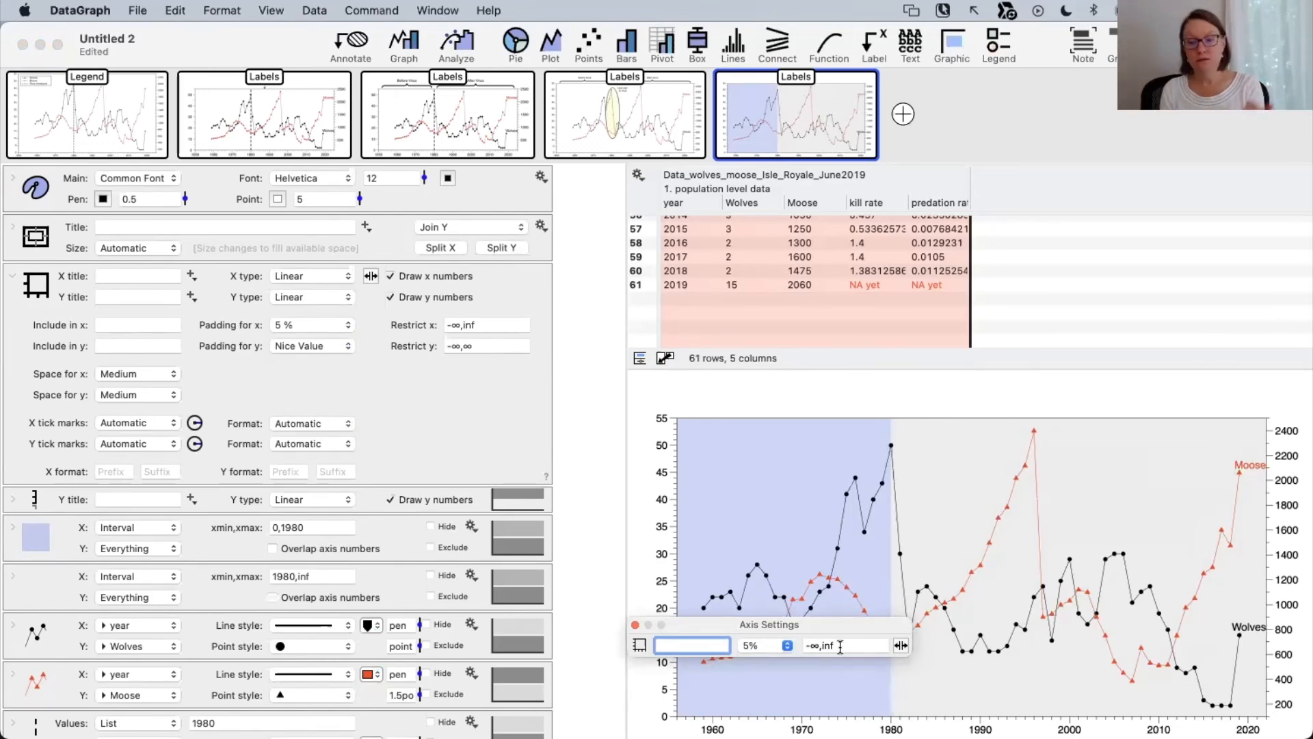
left_click(761, 645)
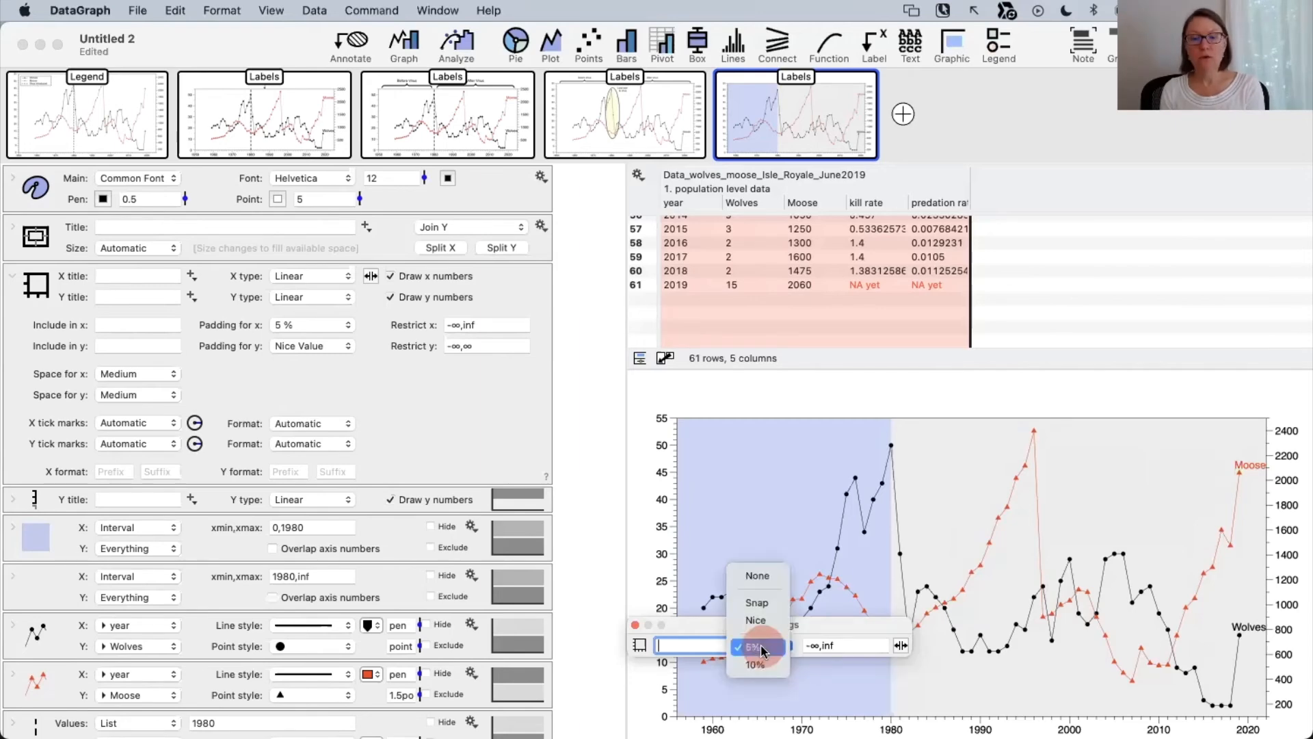
left_click(763, 664)
left_click(760, 645)
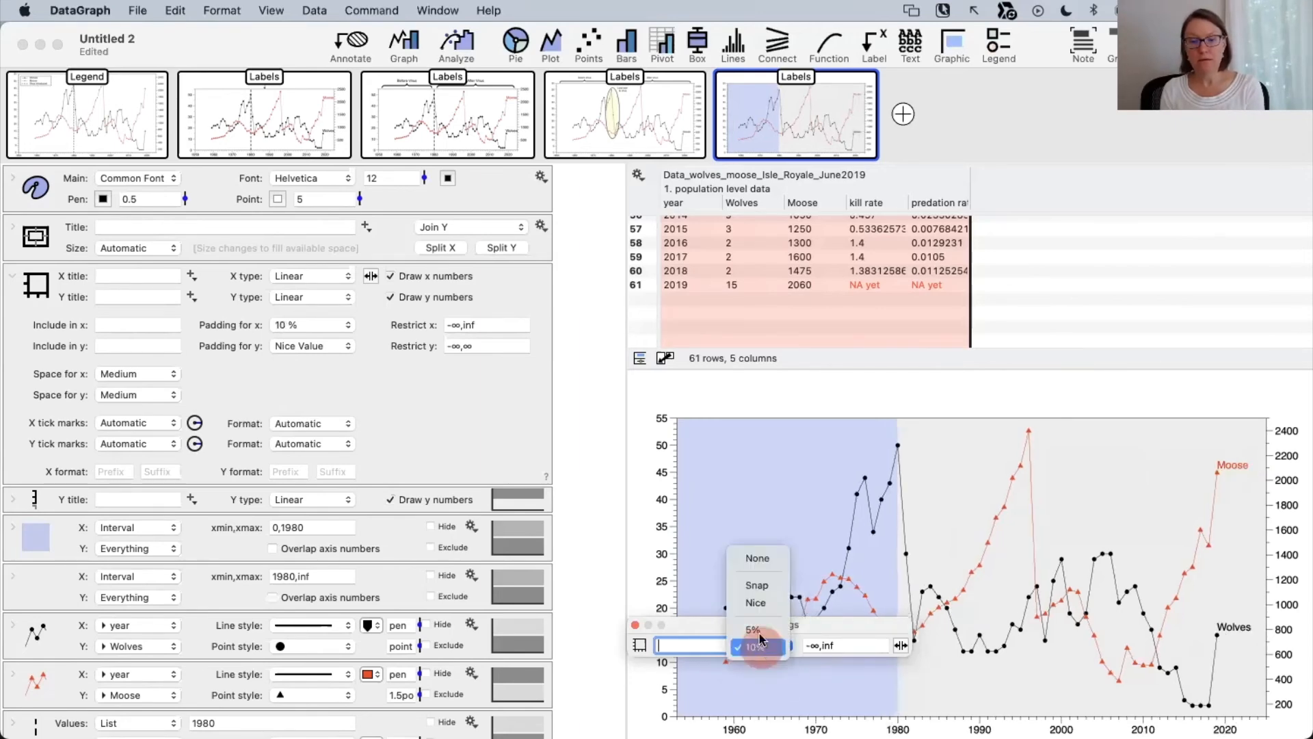
left_click(758, 624)
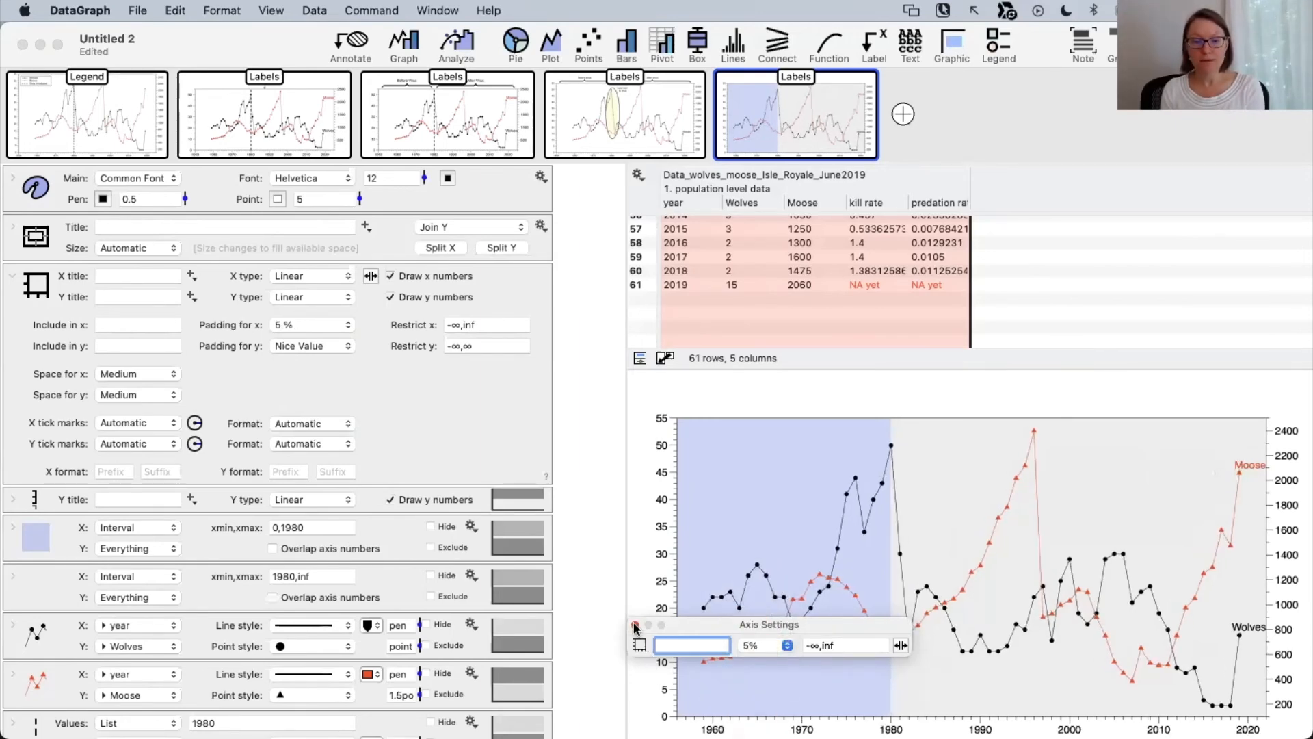
left_click(725, 550)
In the Axis Settings of the wolves' y axis, try None as the padding, set it to 5 %, and close the settings.
left_click(664, 544)
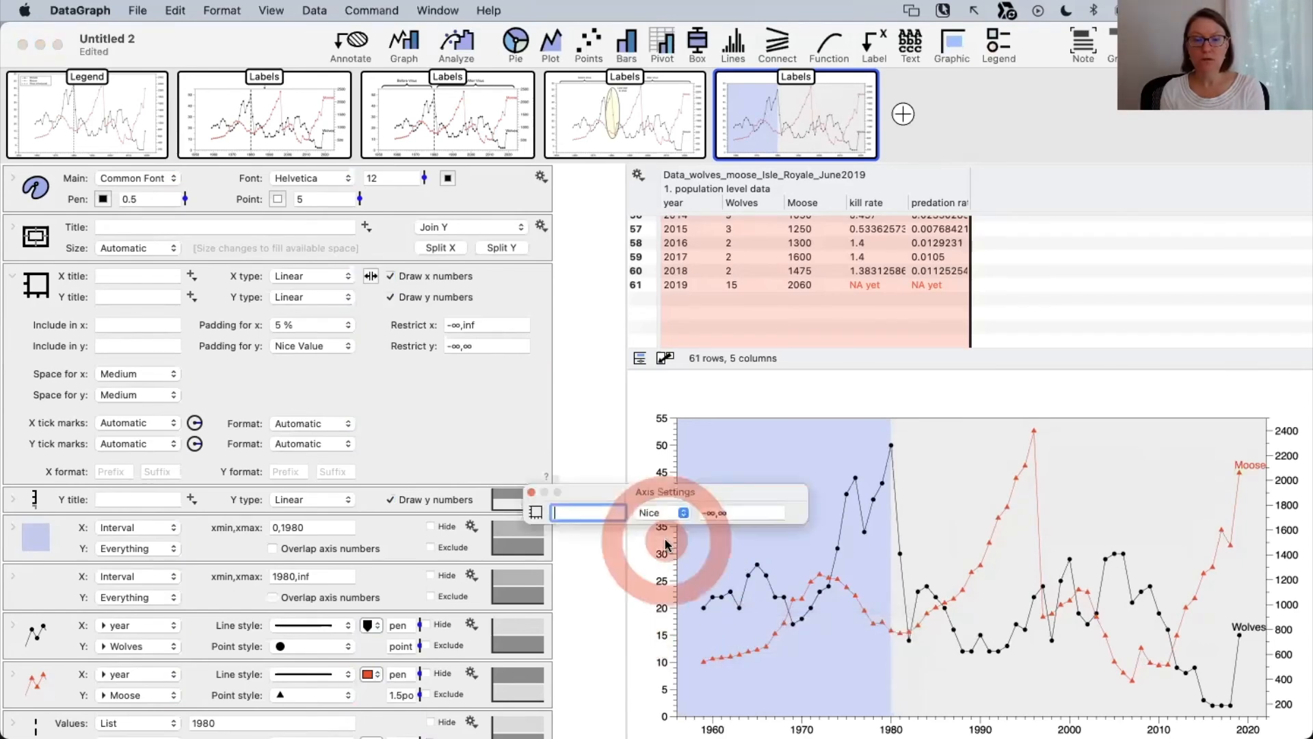
left_click(666, 512)
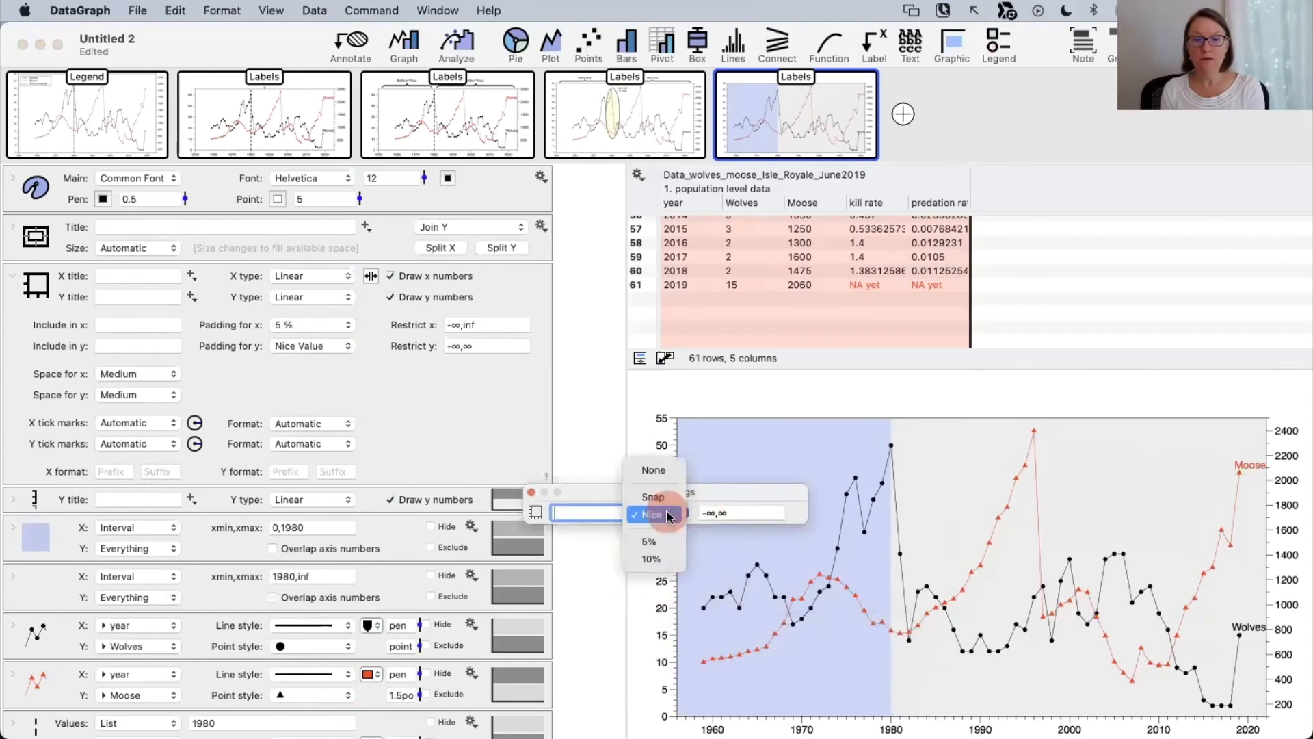
left_click(666, 462)
left_click(673, 701)
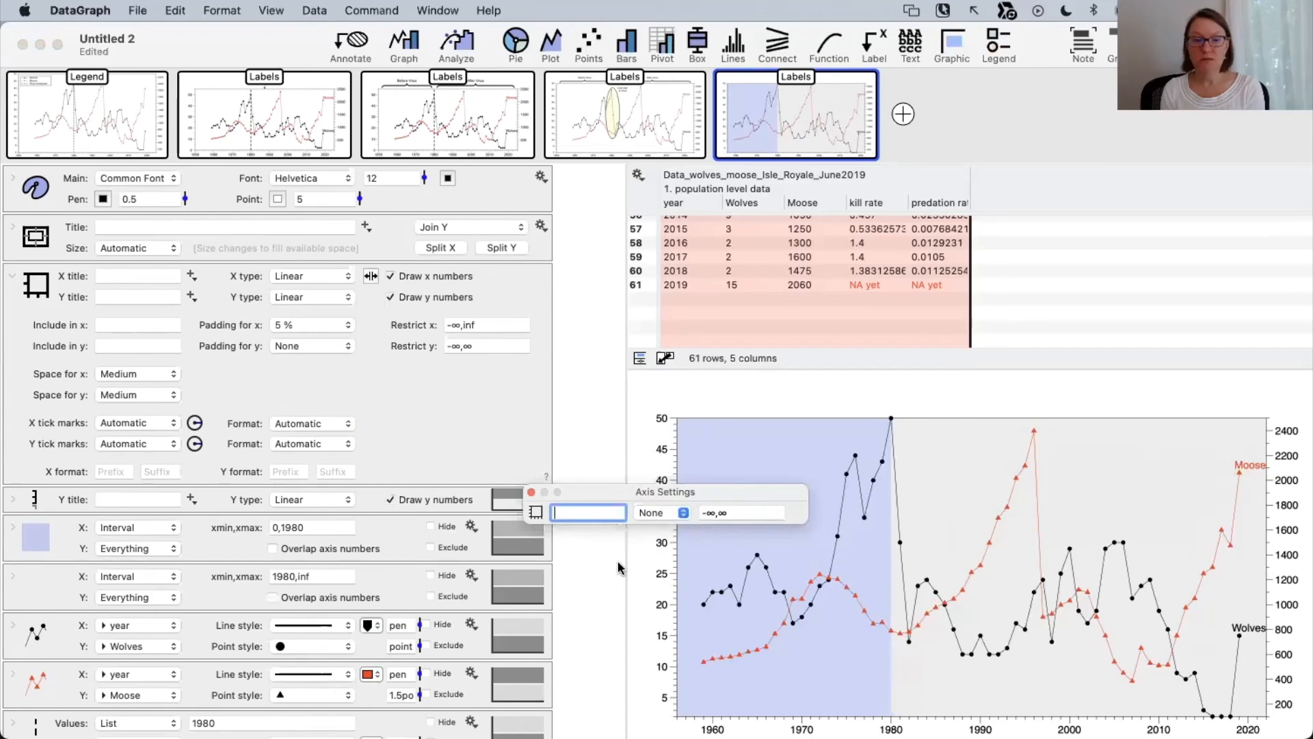
left_click(655, 516)
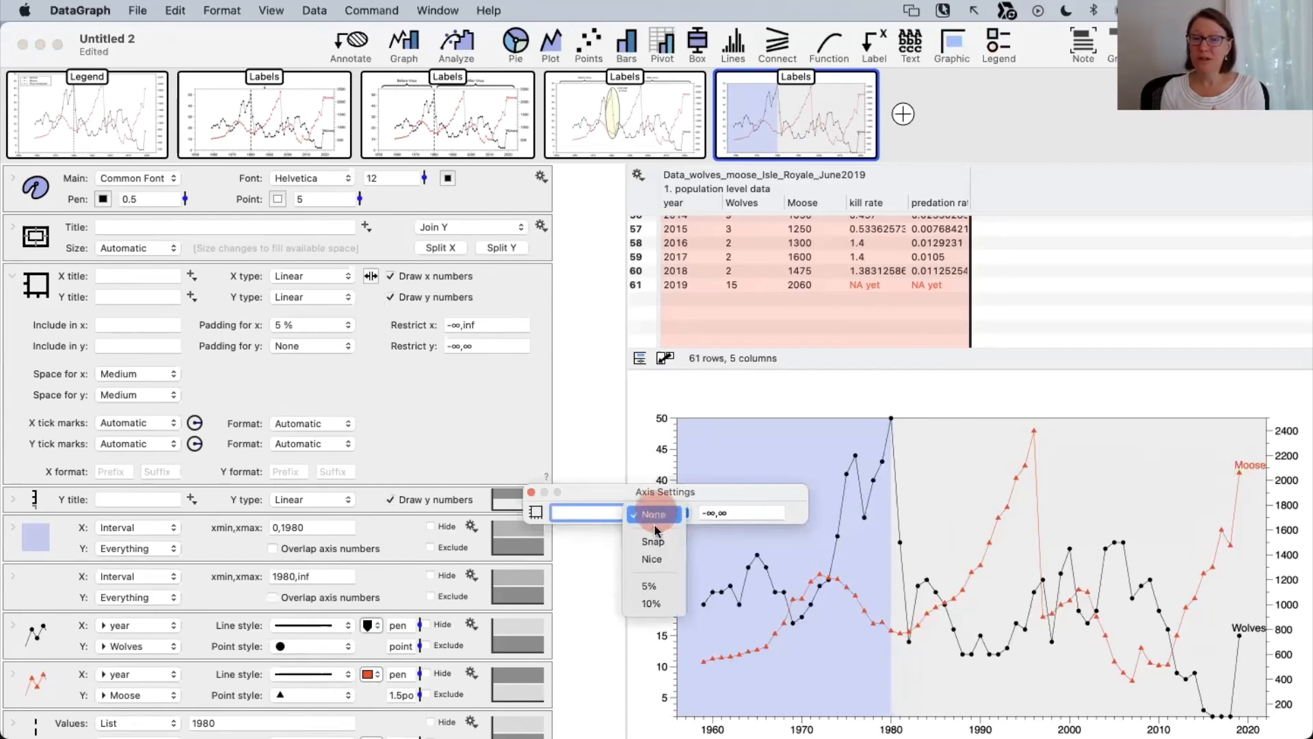
left_click(648, 587)
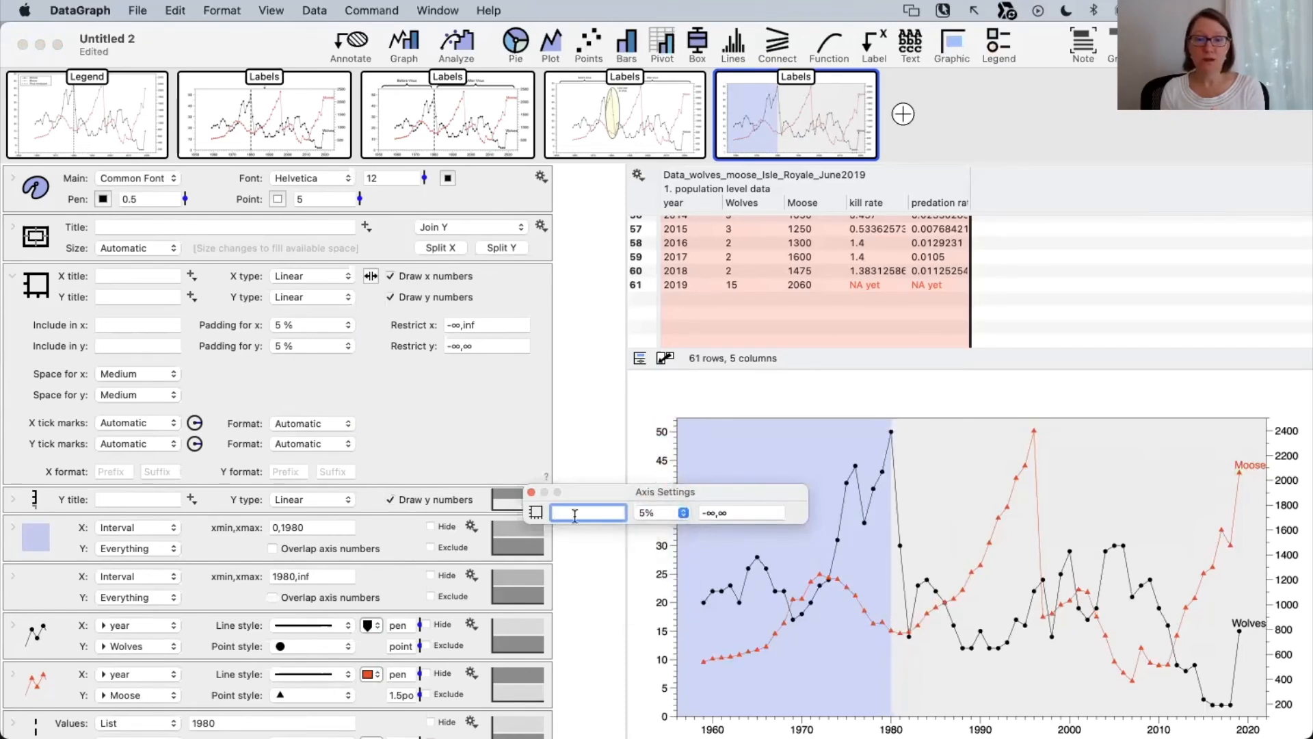
left_click(531, 492)
left_click(838, 662)
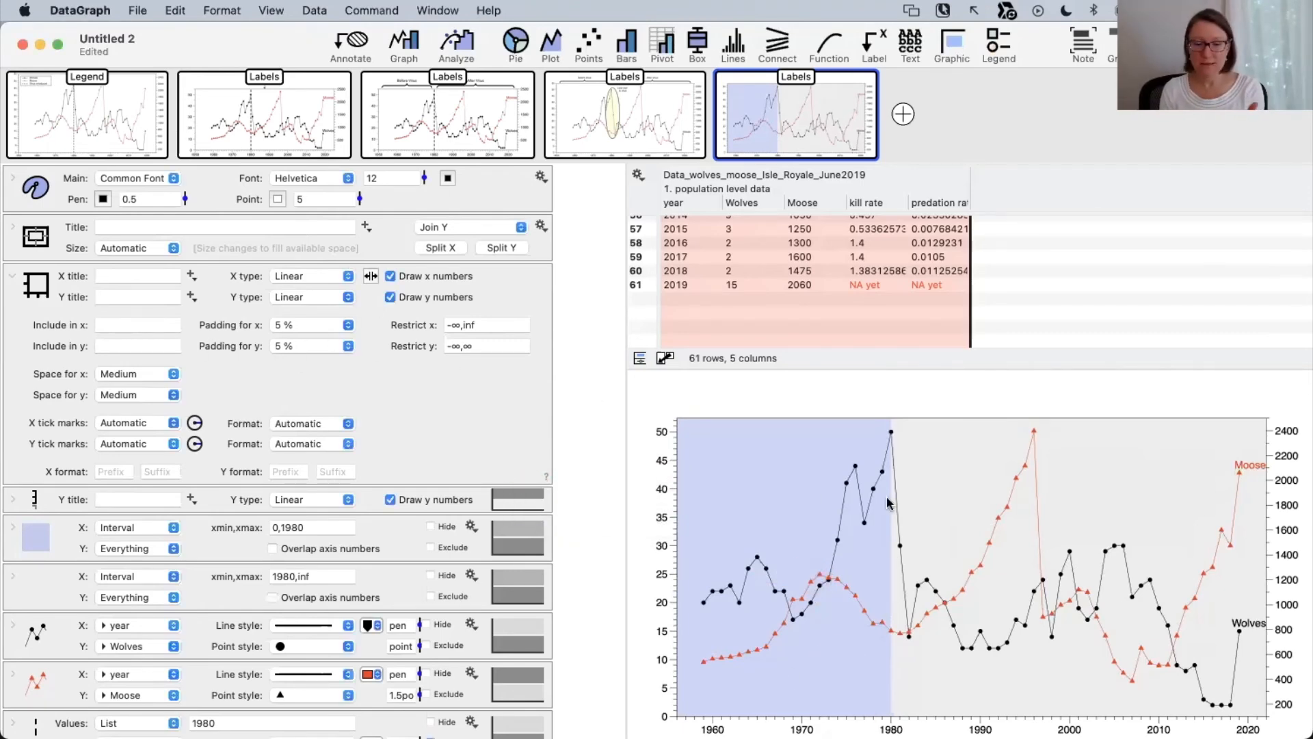
left_click(860, 716)
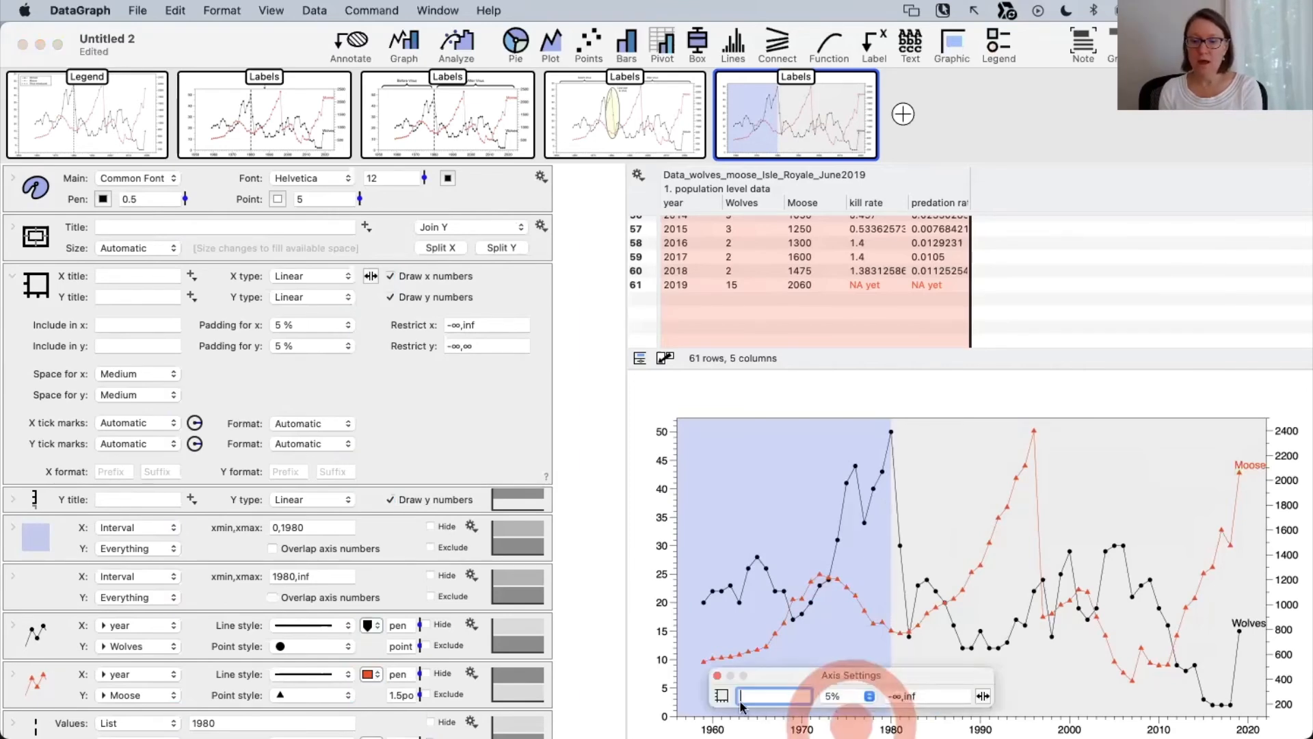
left_click(717, 675)
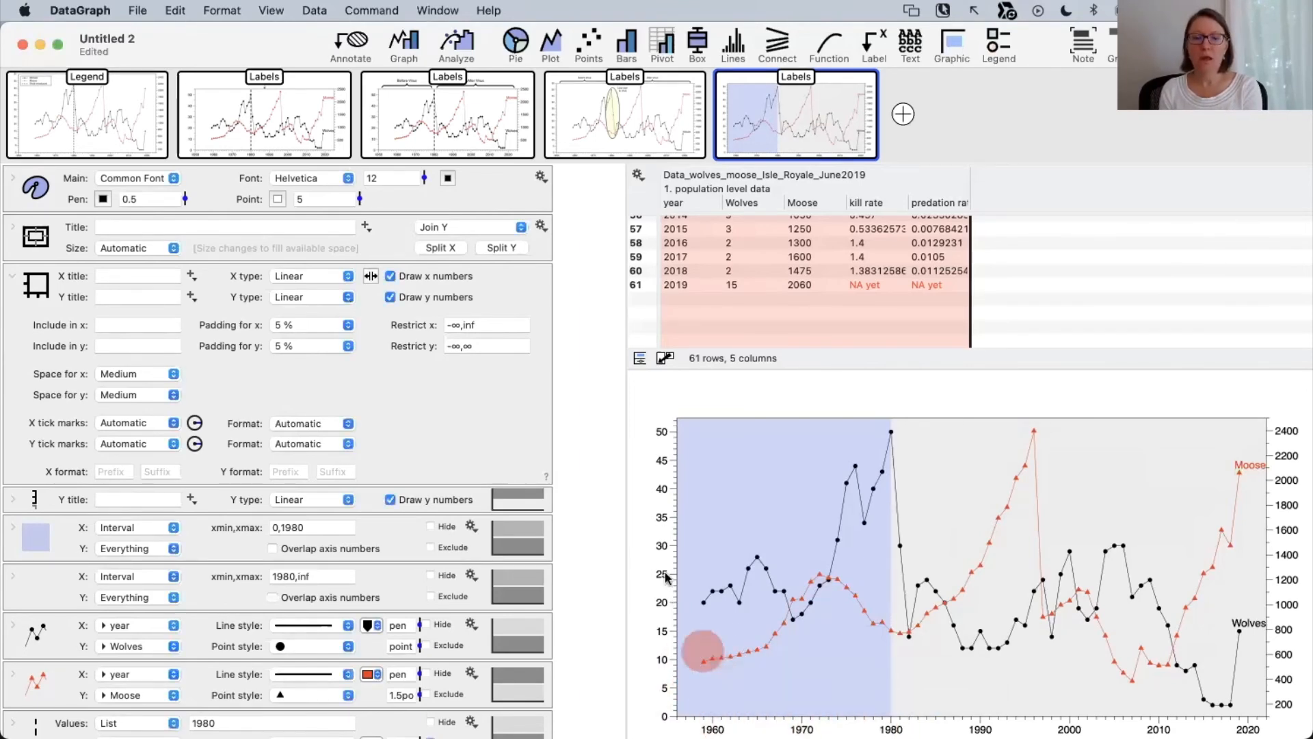
Try including the values 1920,2050 in the wolves' y axis range, clear them again, and close the axis settings.
left_click(666, 573)
left_click(671, 526)
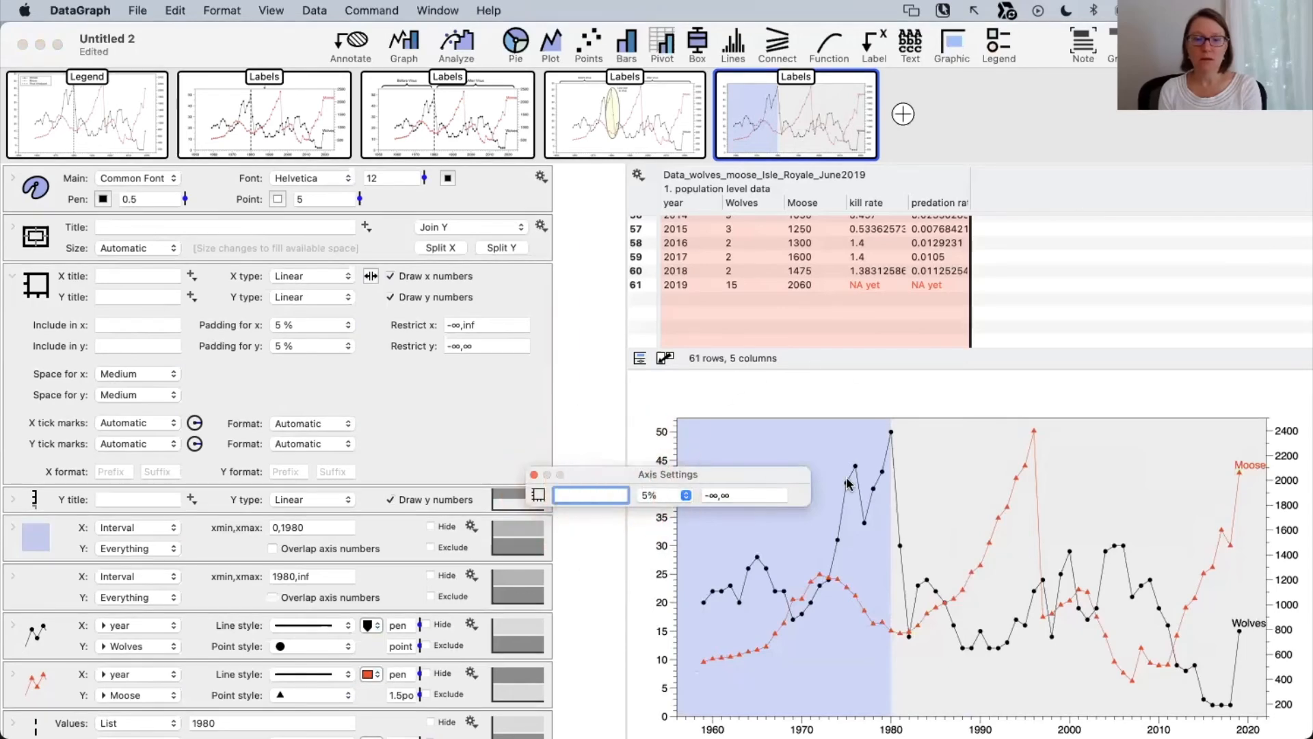
left_click(576, 494)
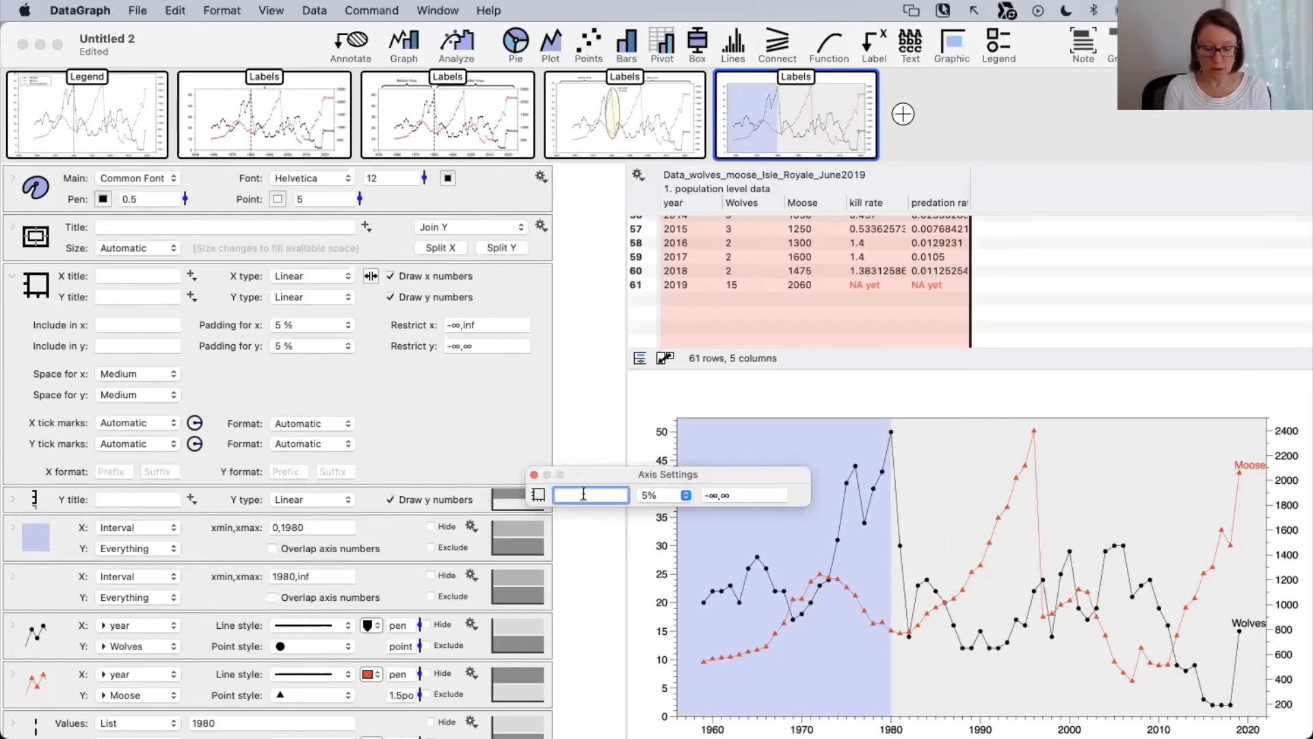
type("1920")
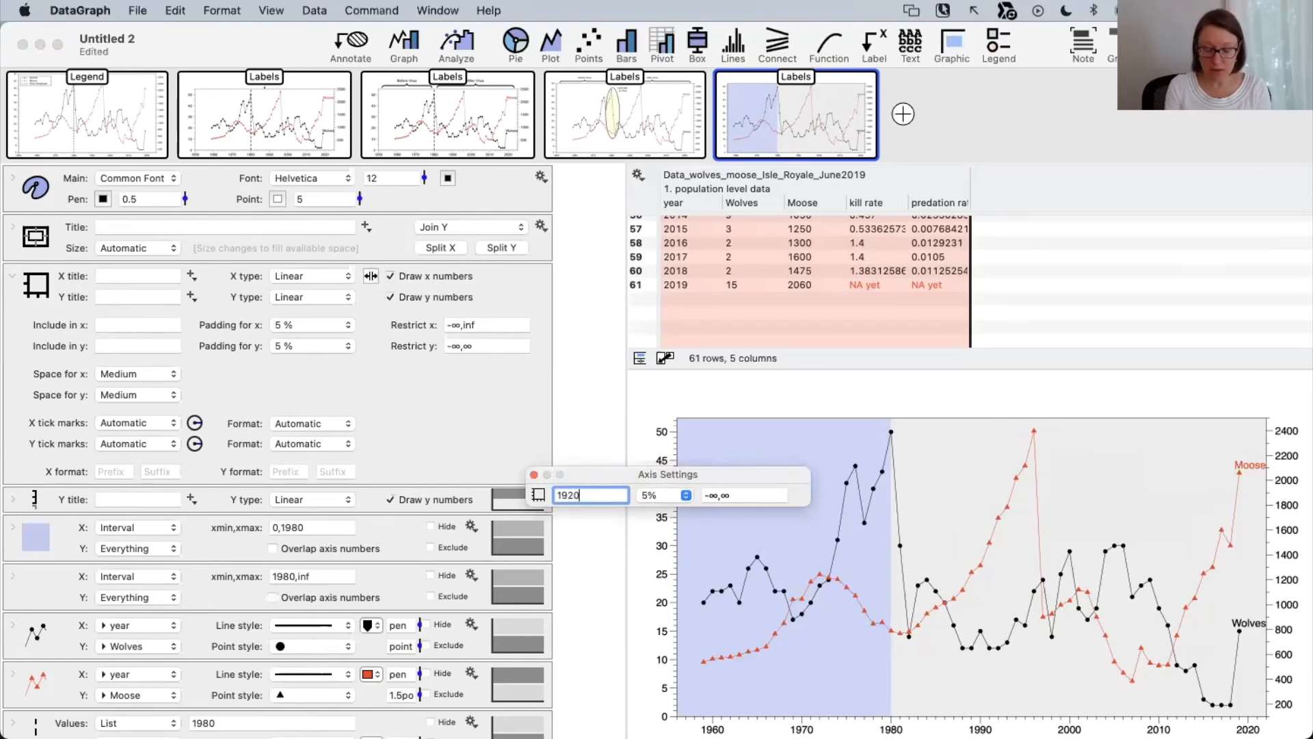
type(",20")
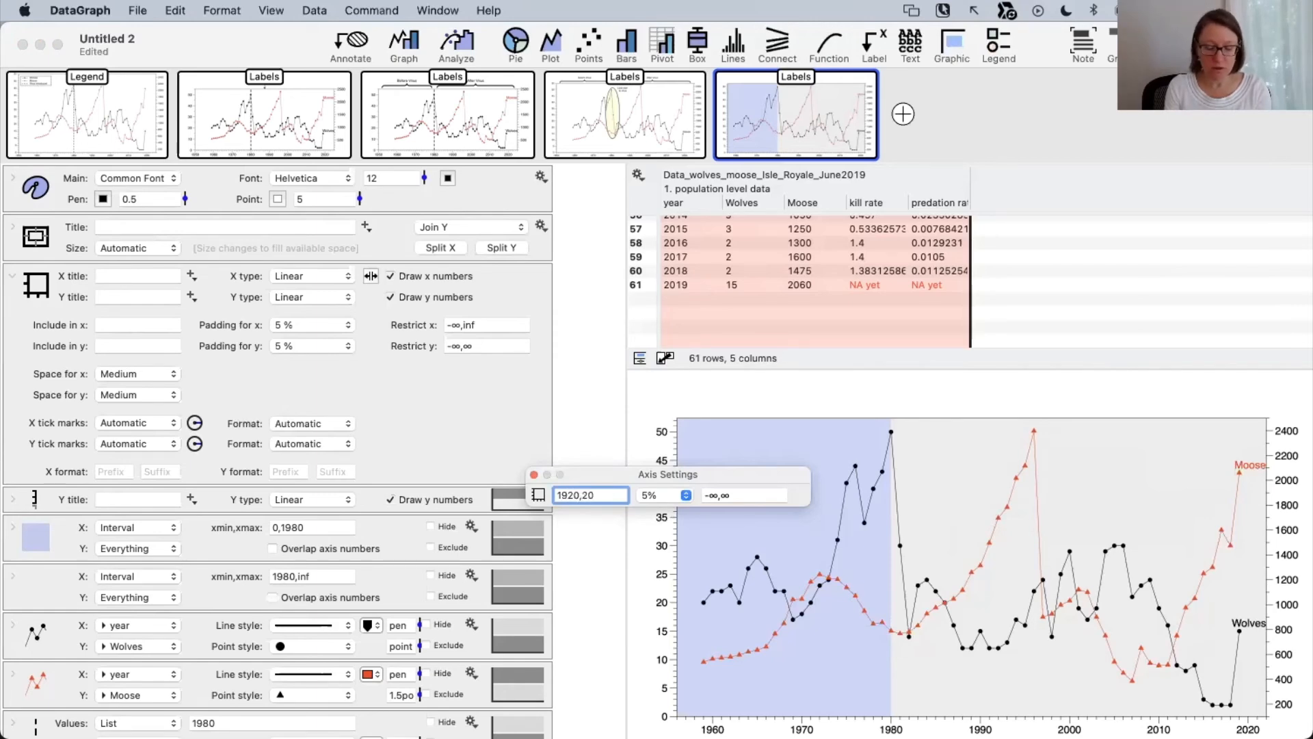
type("50")
key("Return")
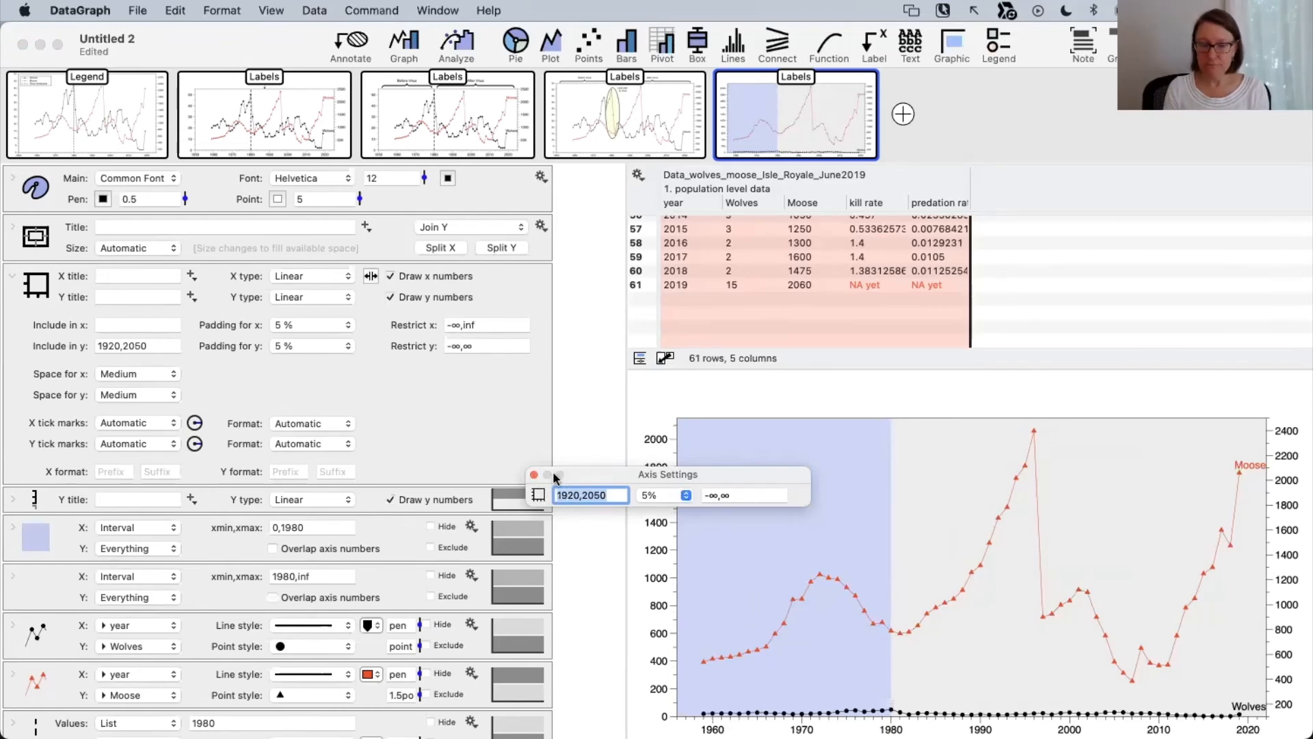
key("BackSpace")
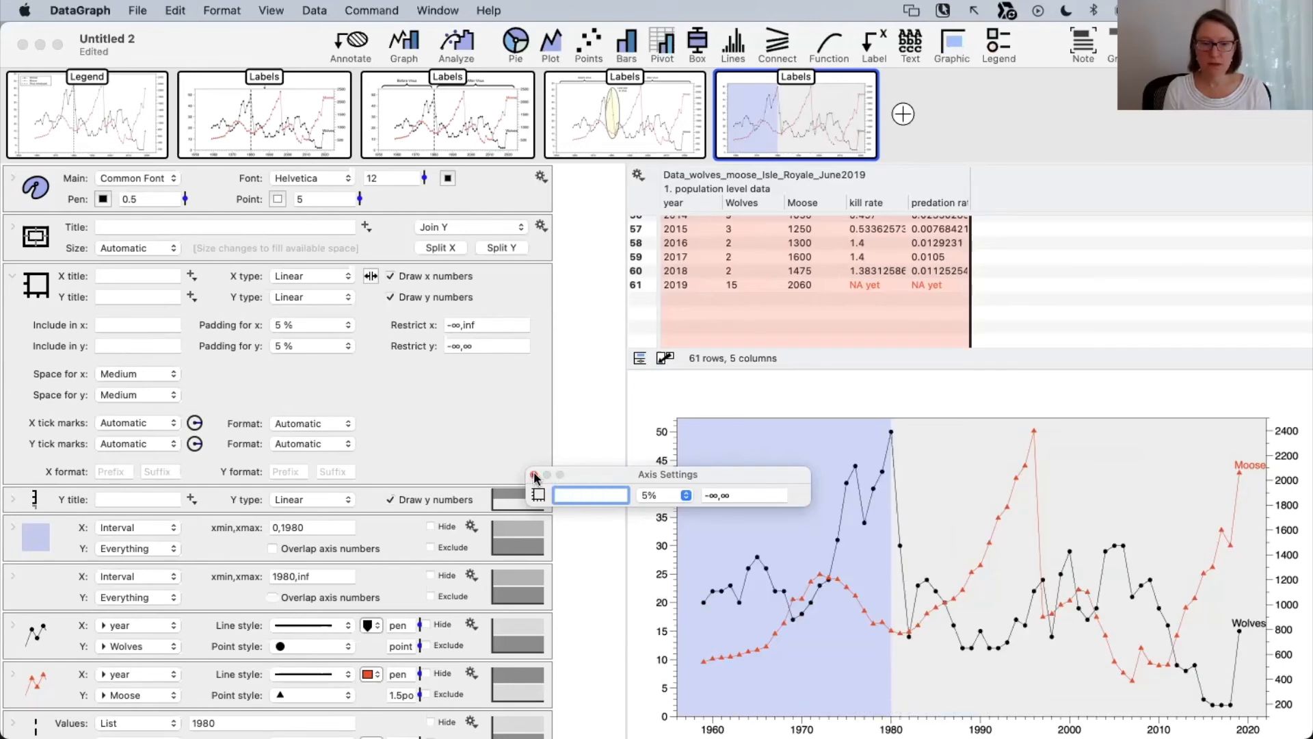
left_click(533, 475)
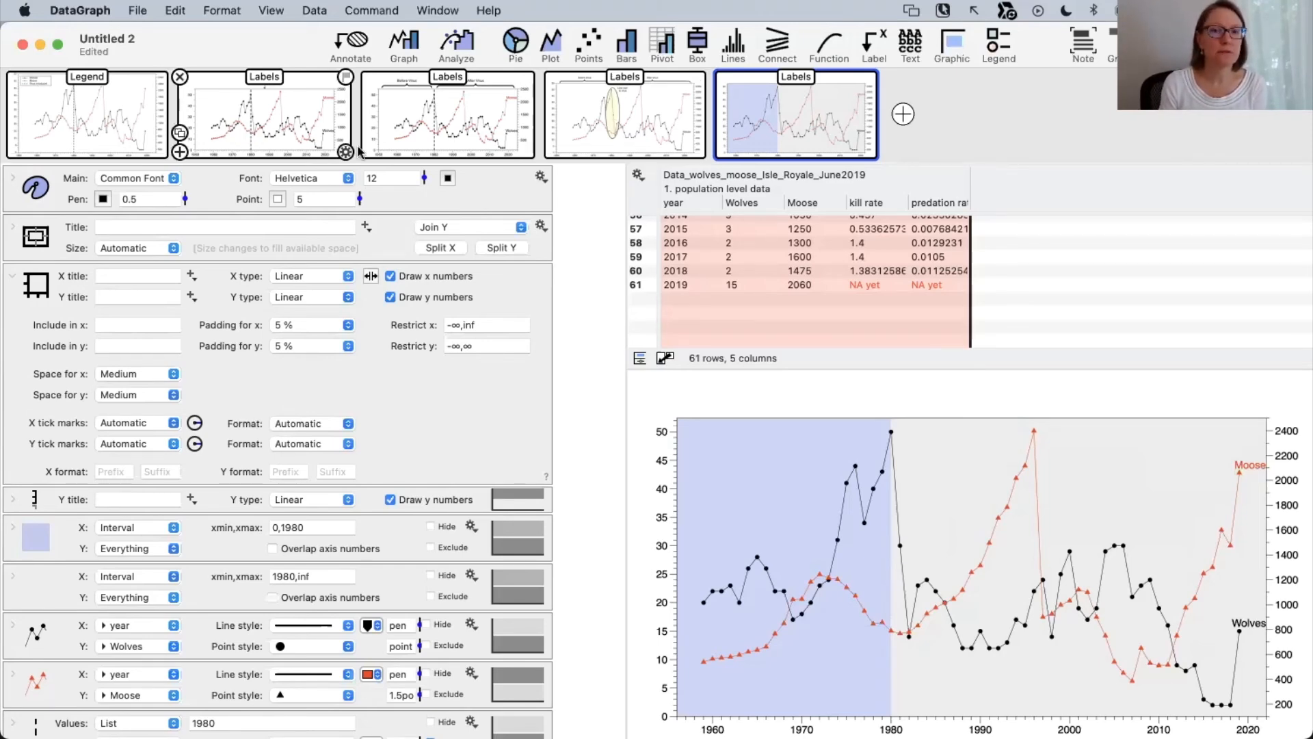
Add a new blank graph, and enlarge the data table area so that its first rows can be seen.
left_click(903, 115)
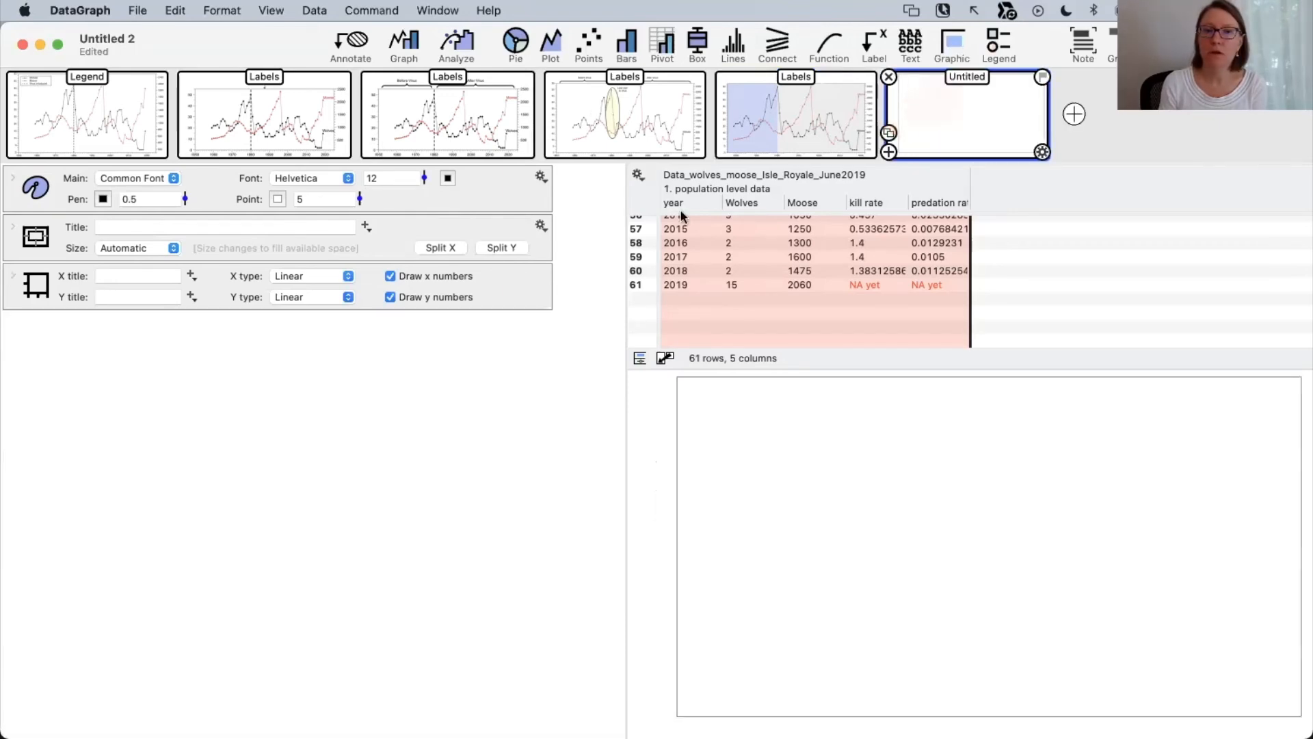
scroll(710, 275, "up", 15)
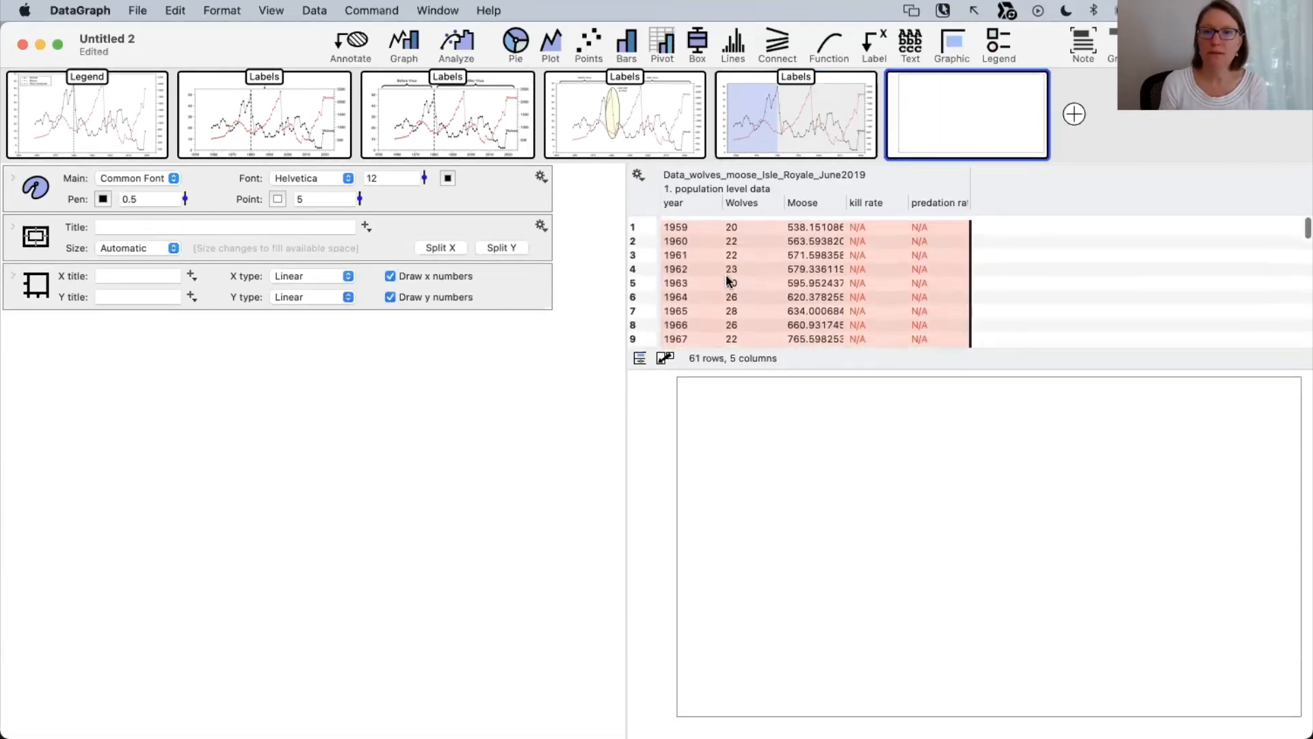
left_click_drag(731, 368, 729, 419)
Create two line plots from the data table, one of Wolves and one of Moose, both against year.
left_click(700, 207)
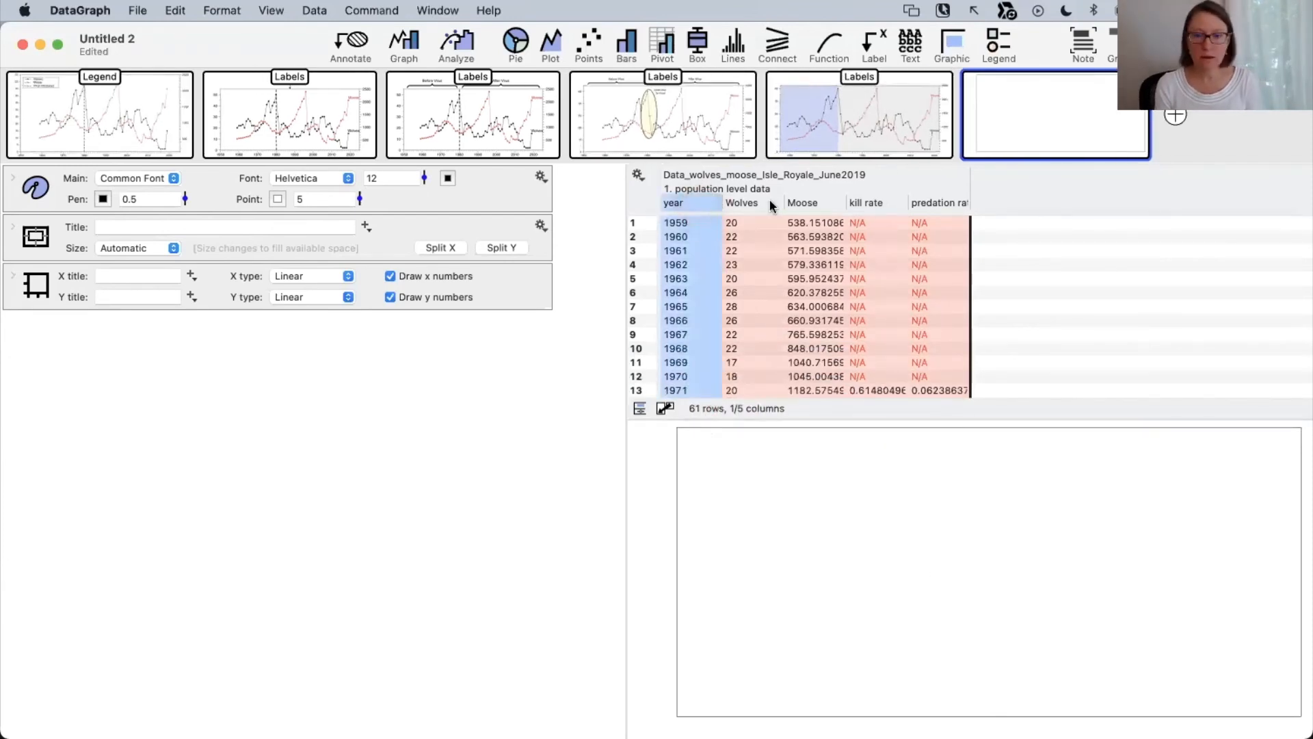
left_click(743, 203, "shift")
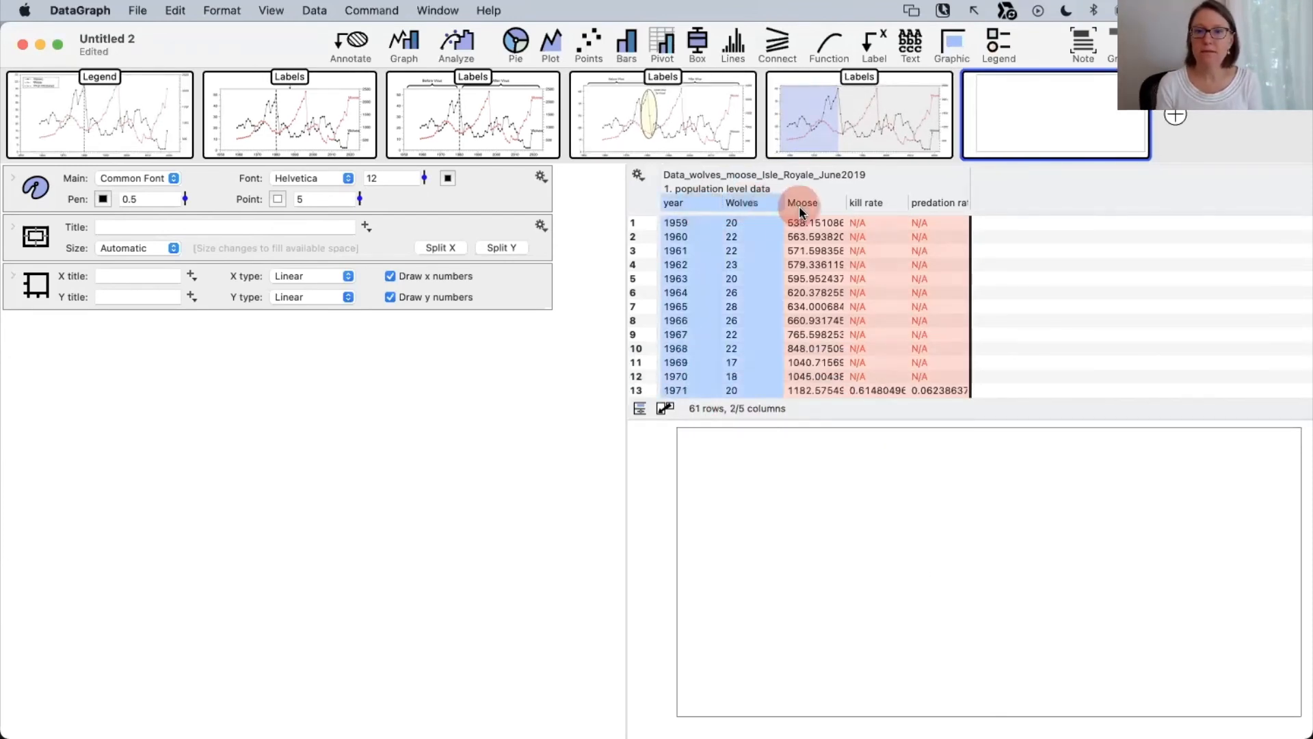
left_click(802, 203, "shift")
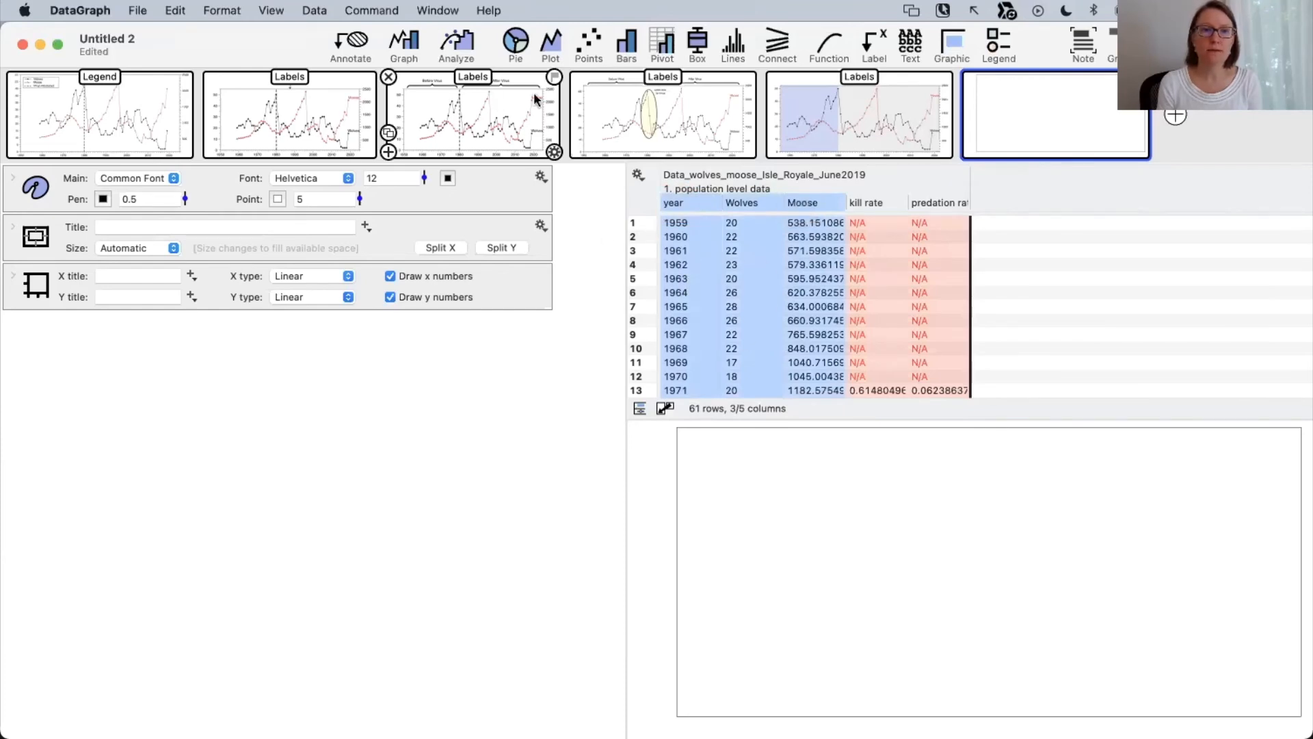
left_click(551, 47)
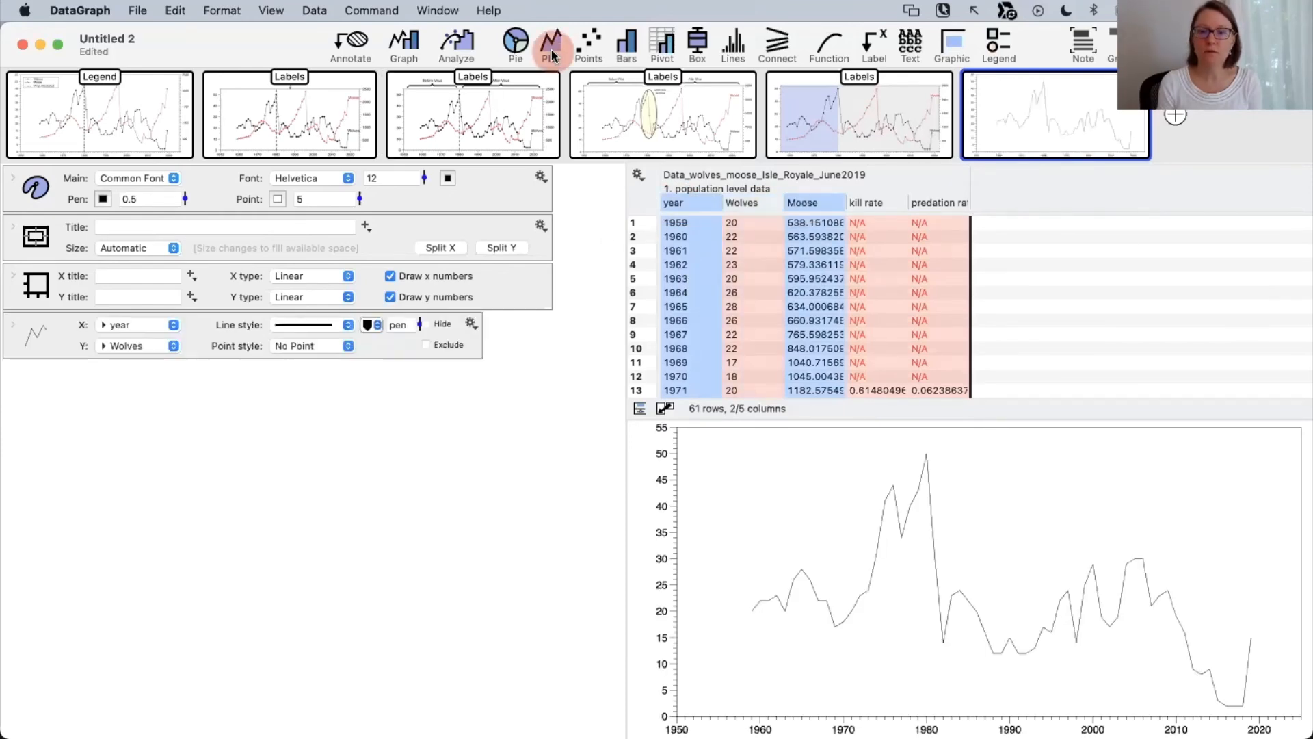
left_click(552, 47)
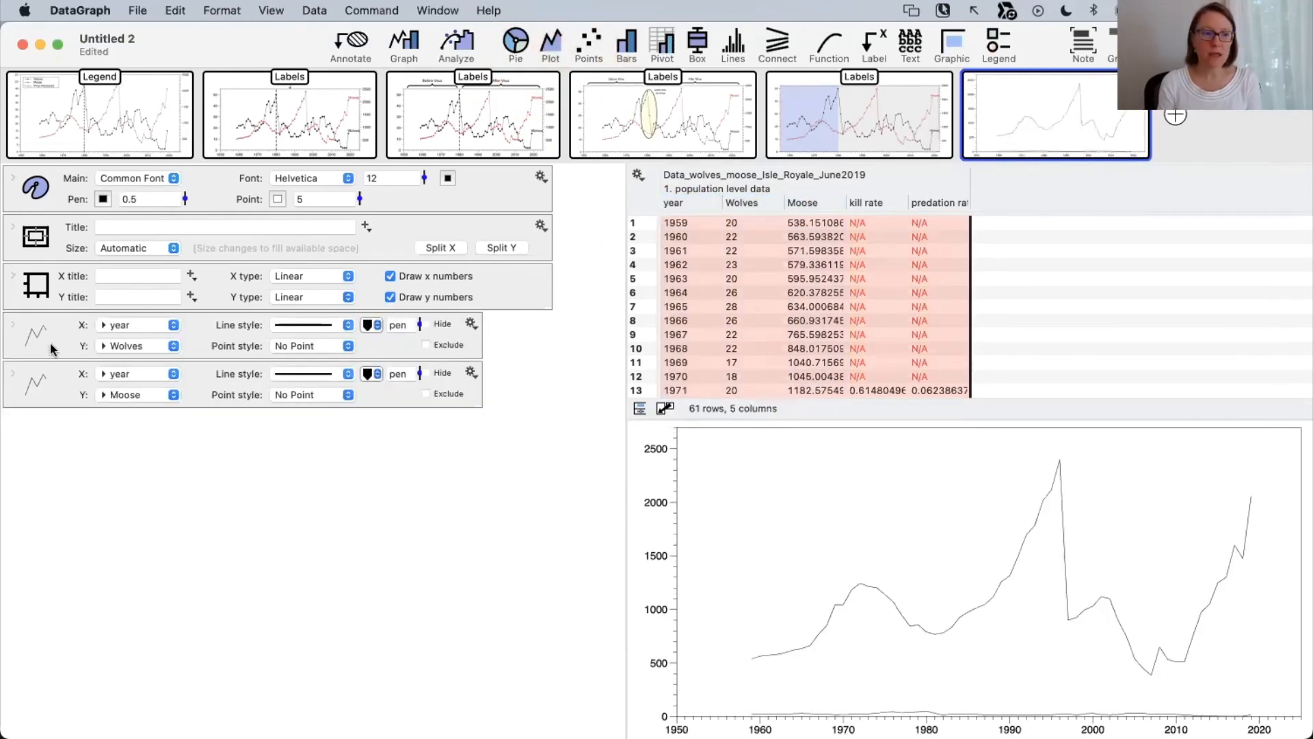
Split the y axis of the new graph, and set the axis arrangement to Join Y.
left_click(47, 388)
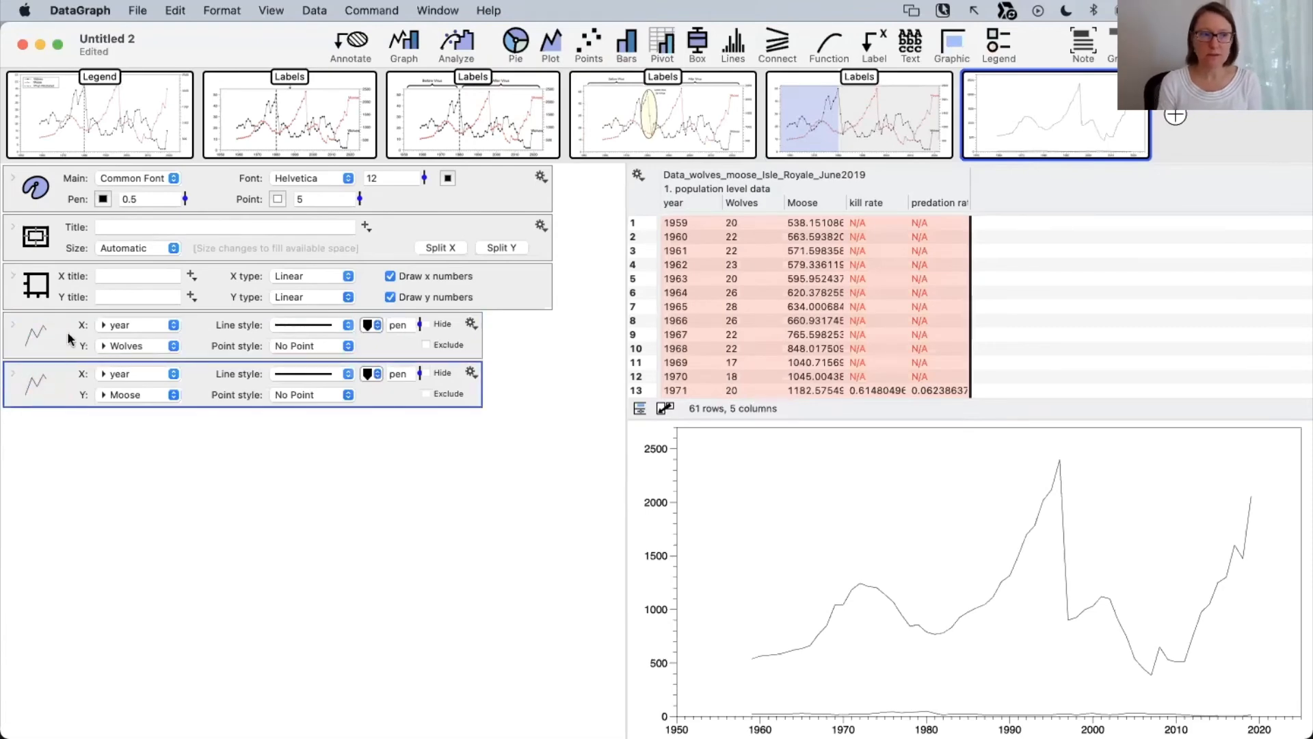
left_click(36, 237)
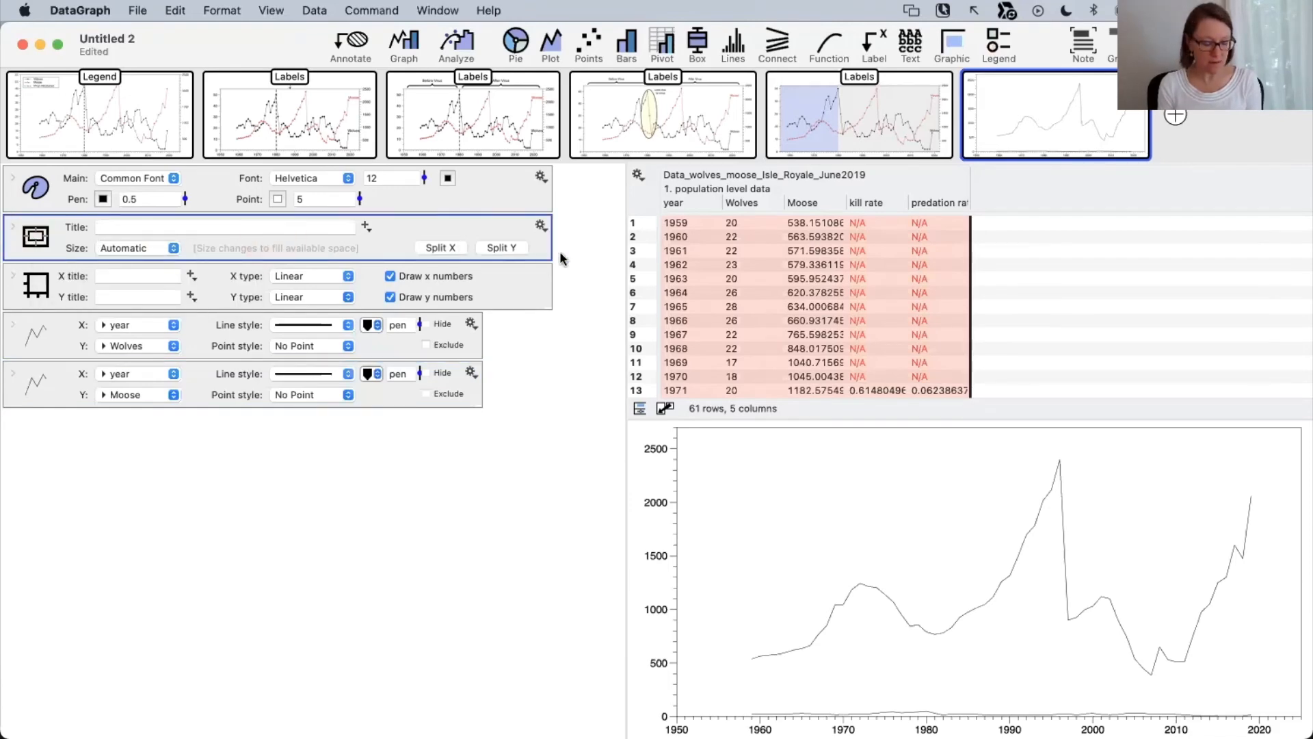
left_click(521, 247)
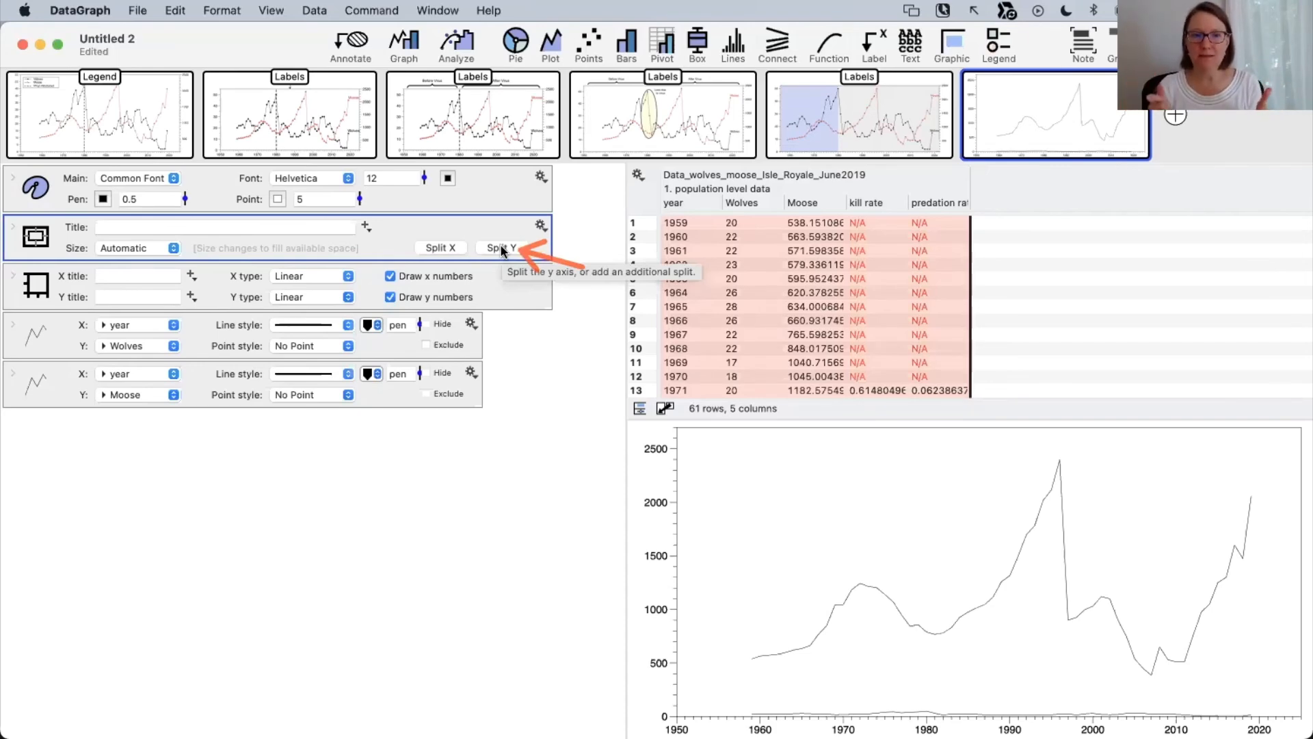
left_click(501, 248)
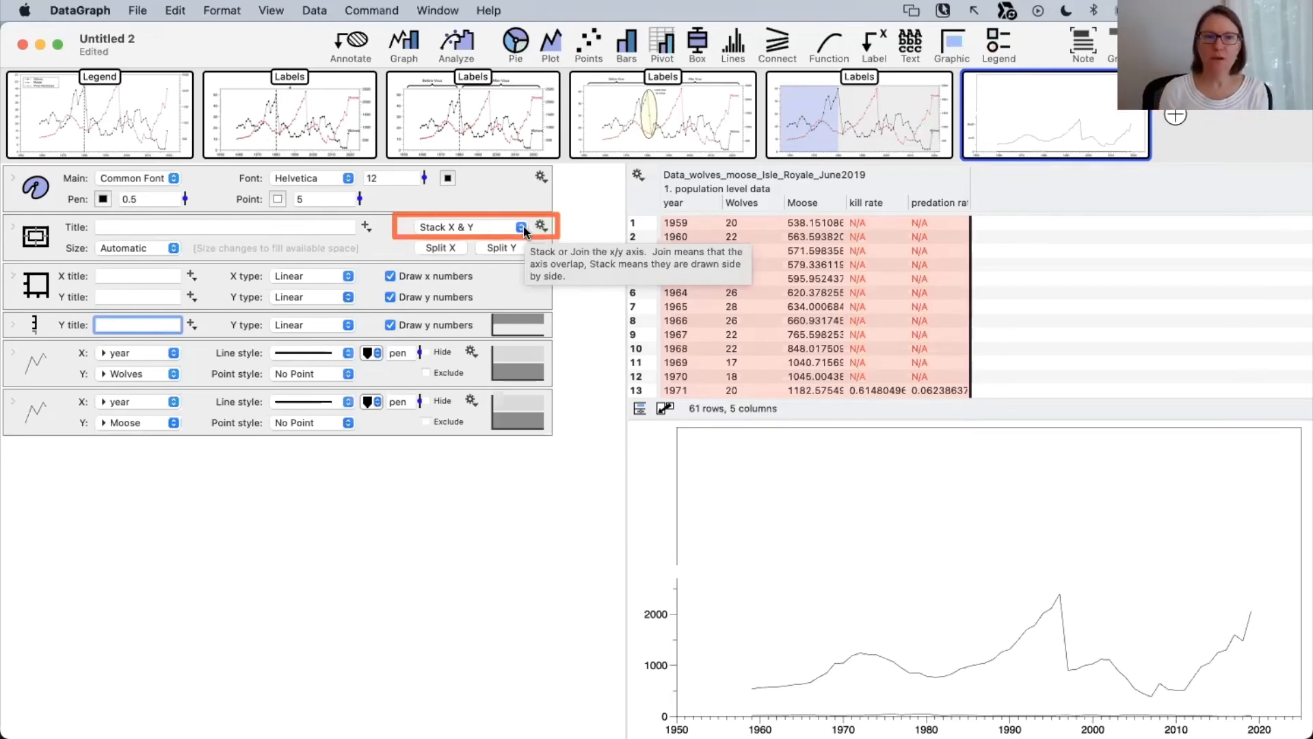
left_click(506, 228)
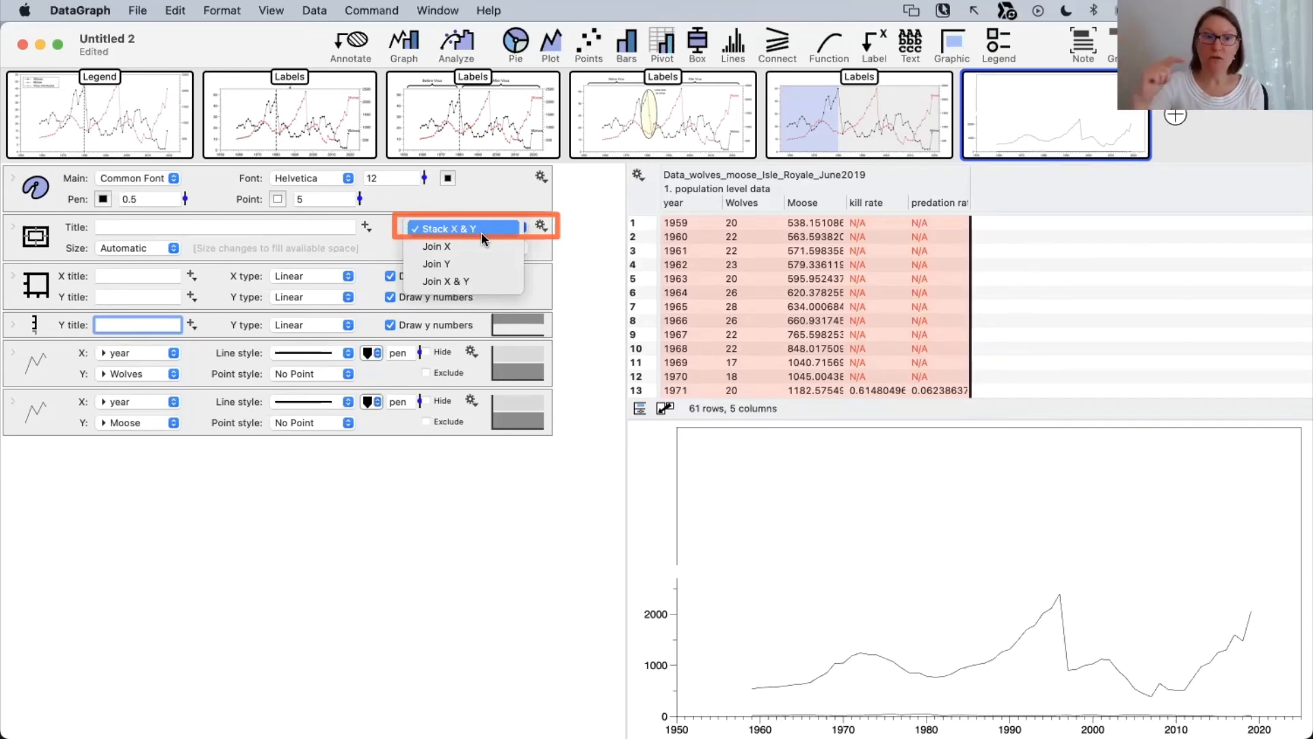
left_click(458, 263)
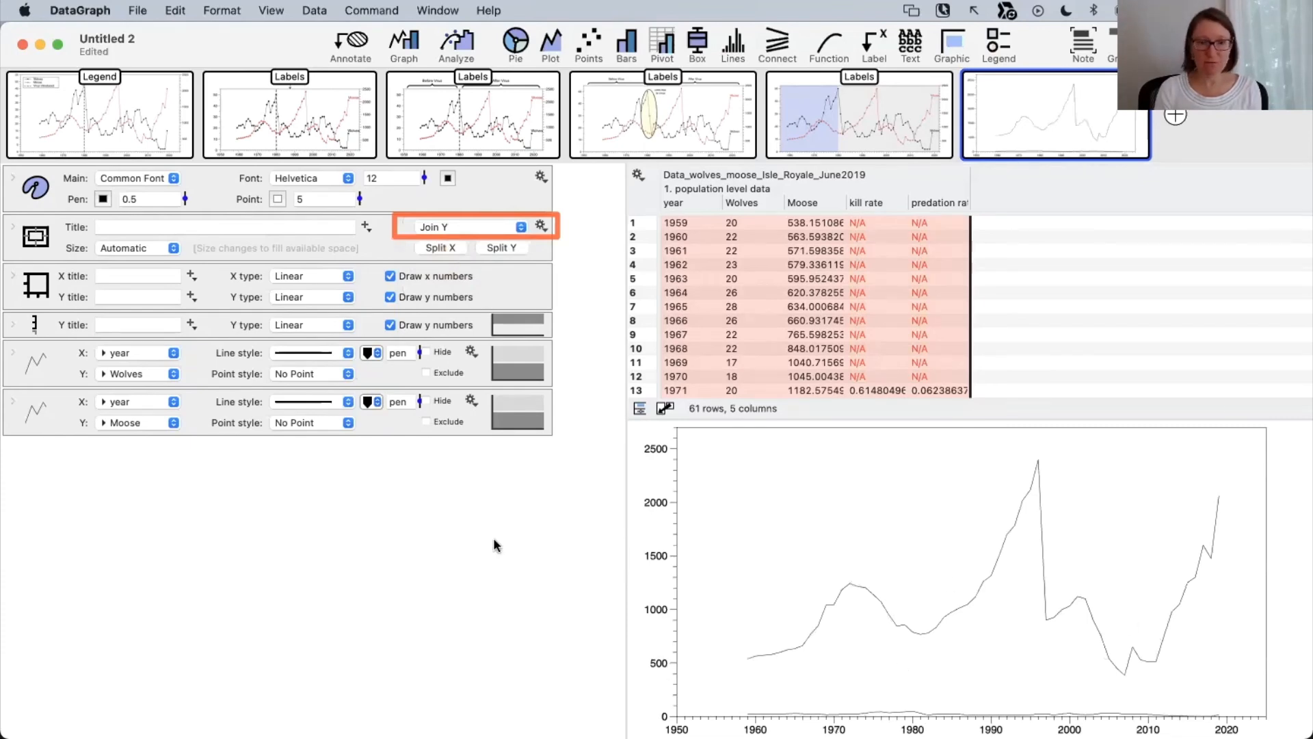
Assign the Moose plot to the second y axis, leaving the Wolves plot on the first.
left_click(55, 354)
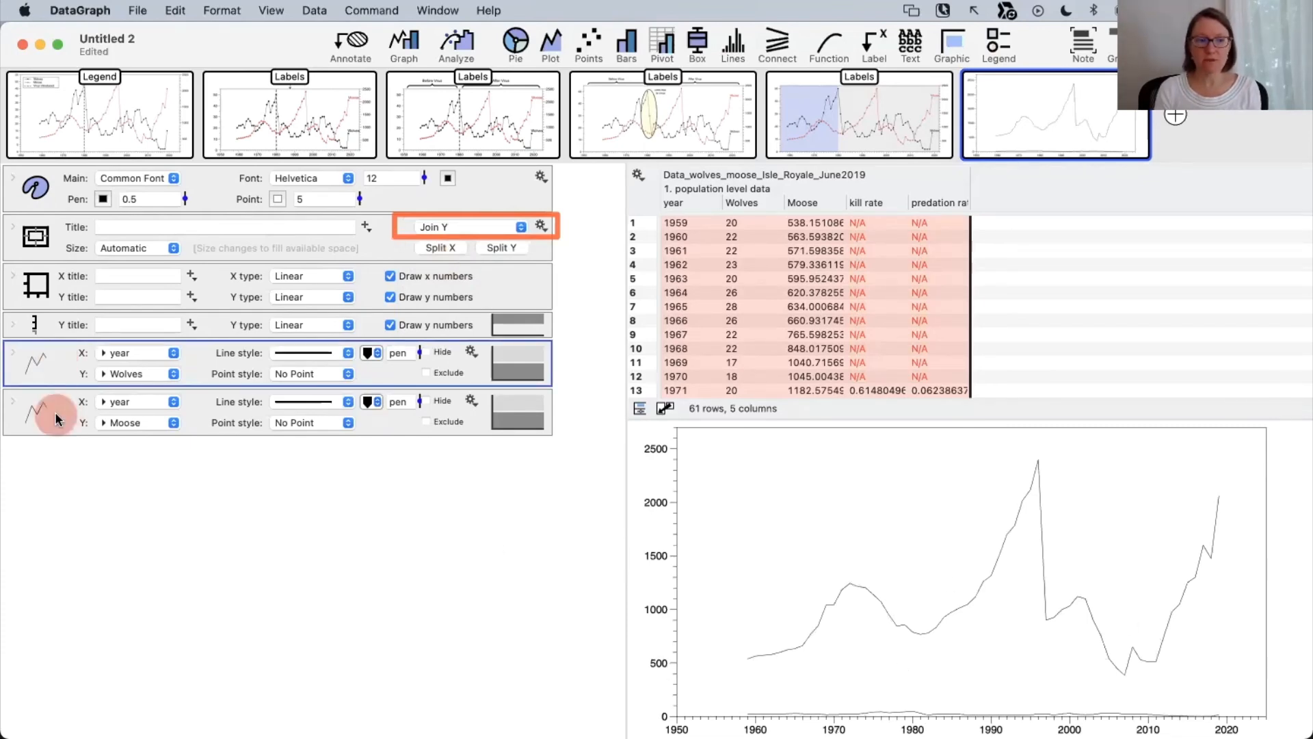
left_click(57, 419)
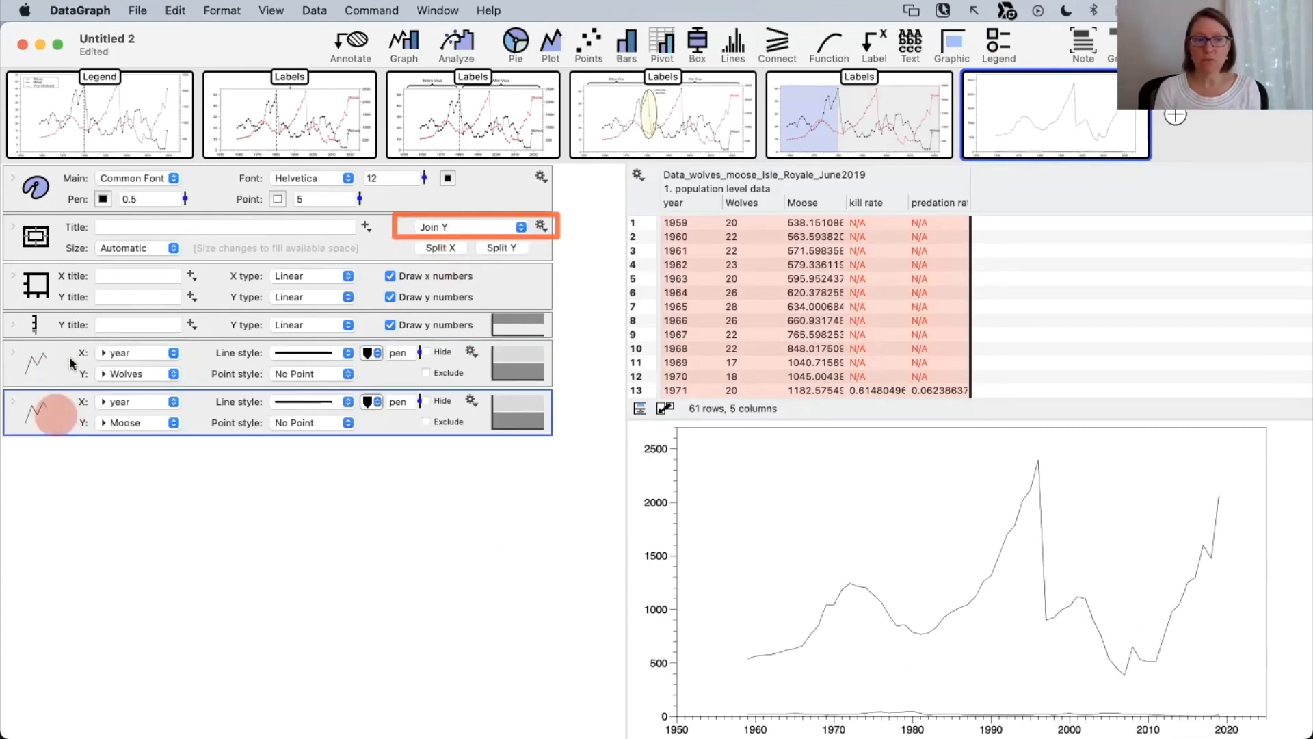
left_click(524, 405)
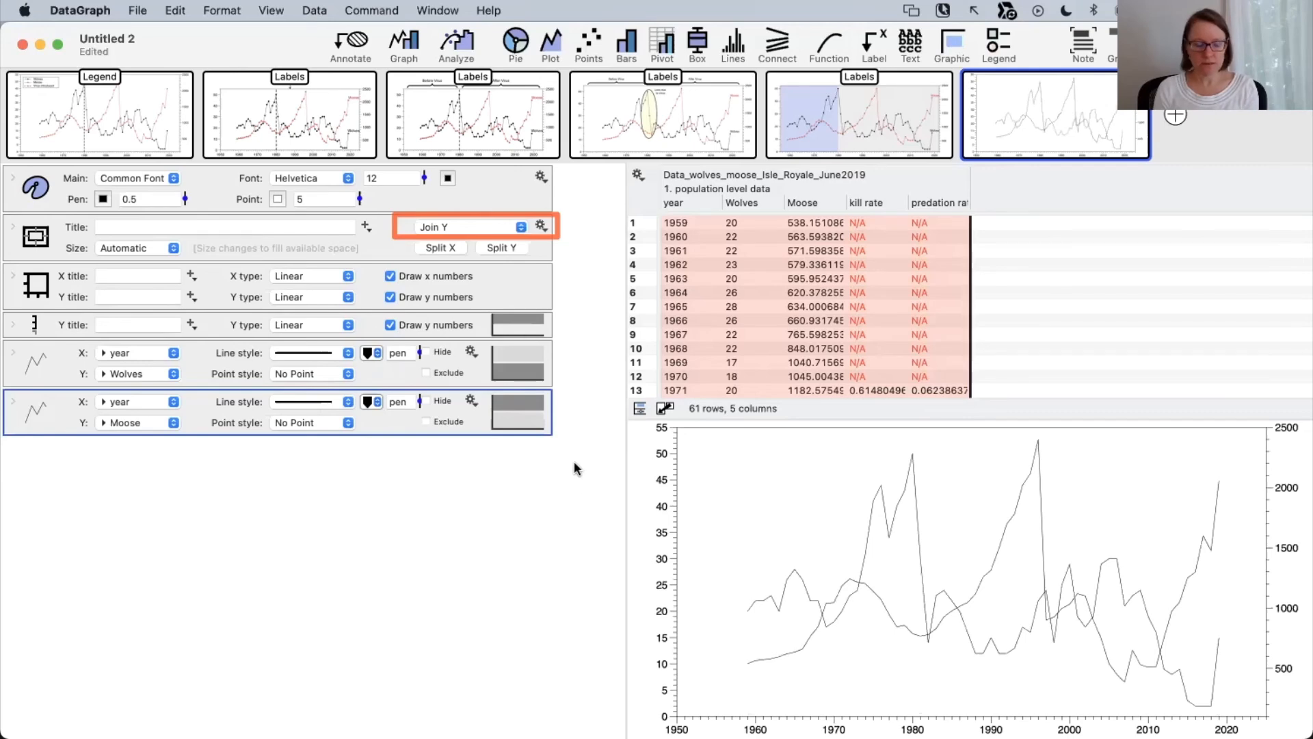
left_click(569, 512)
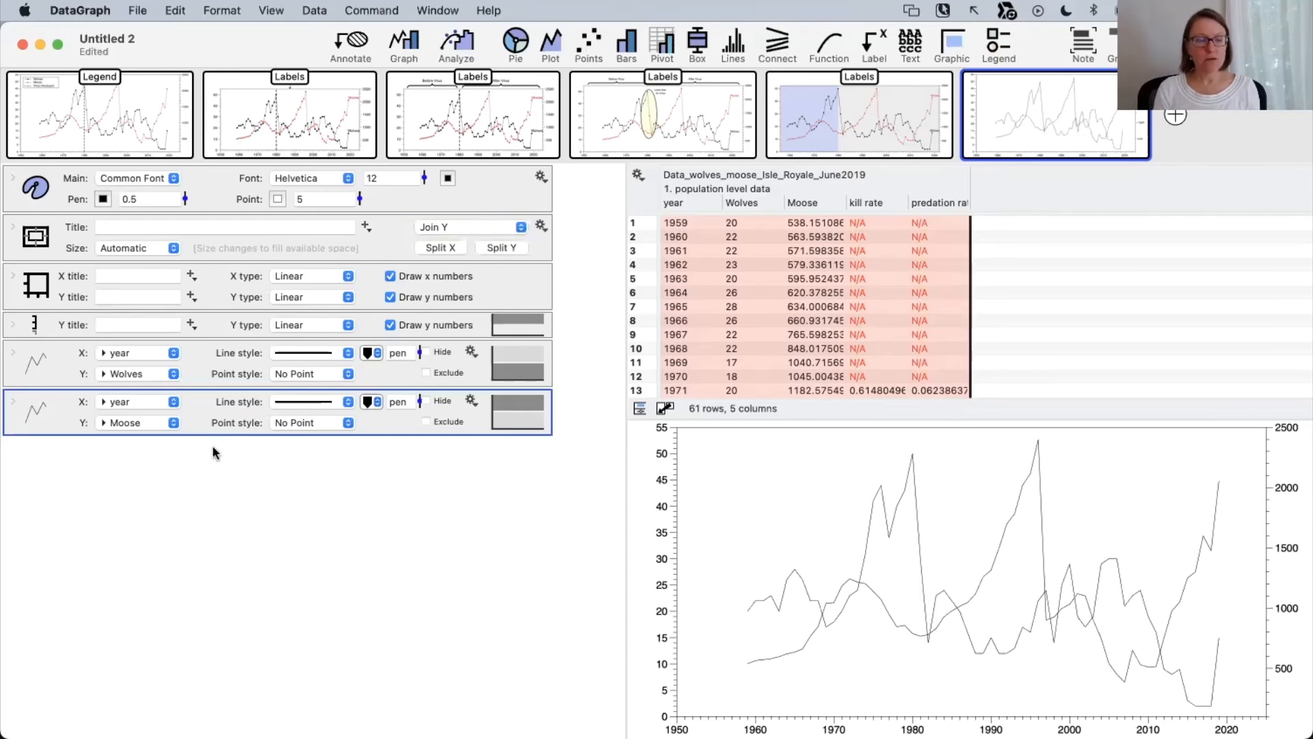
Try the Stack X & Y axis arrangement for the graph, and set it back to Join Y.
left_click(53, 327)
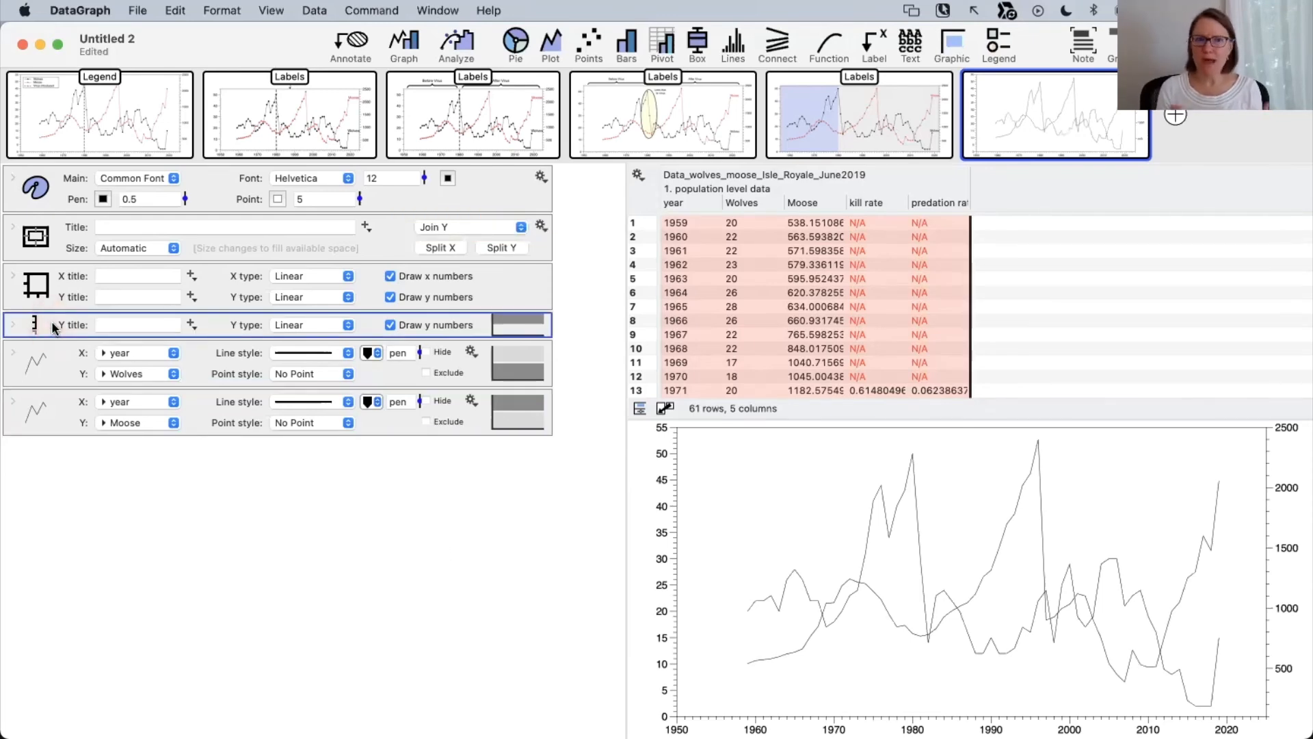
left_click(474, 225)
left_click(474, 198)
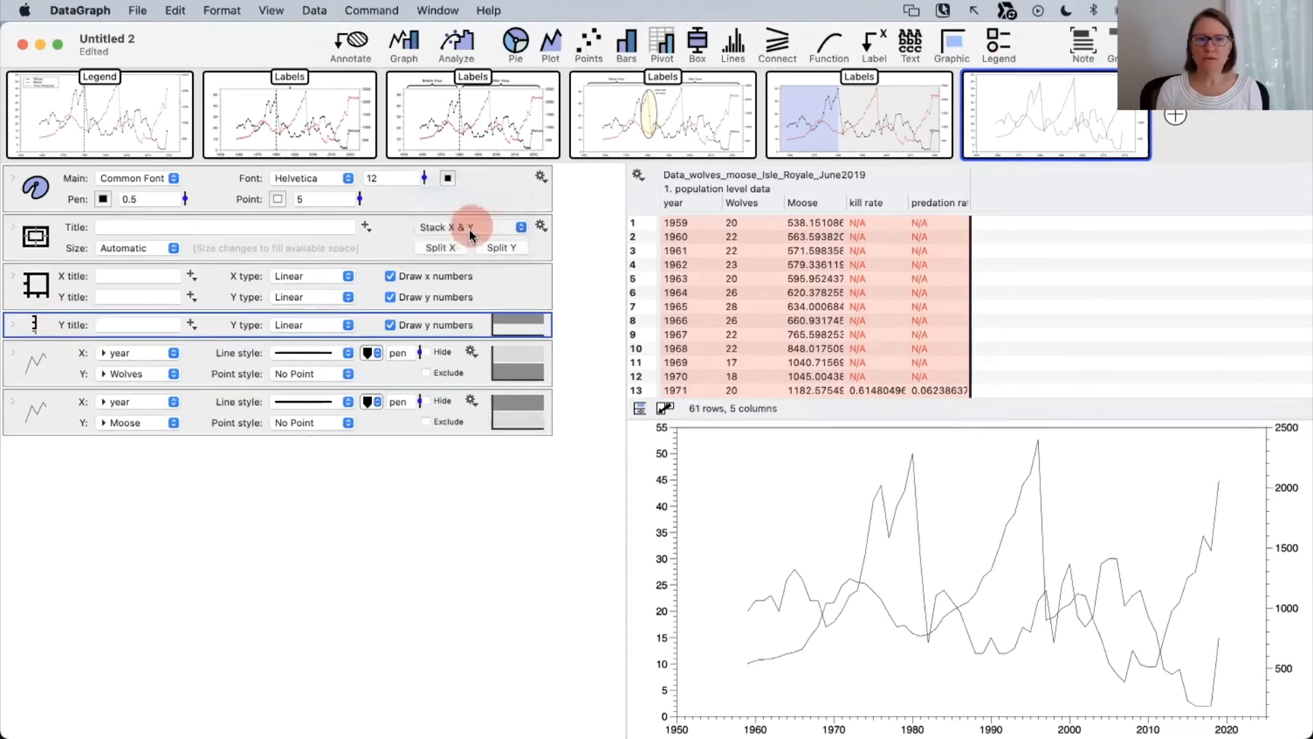
left_click(469, 228)
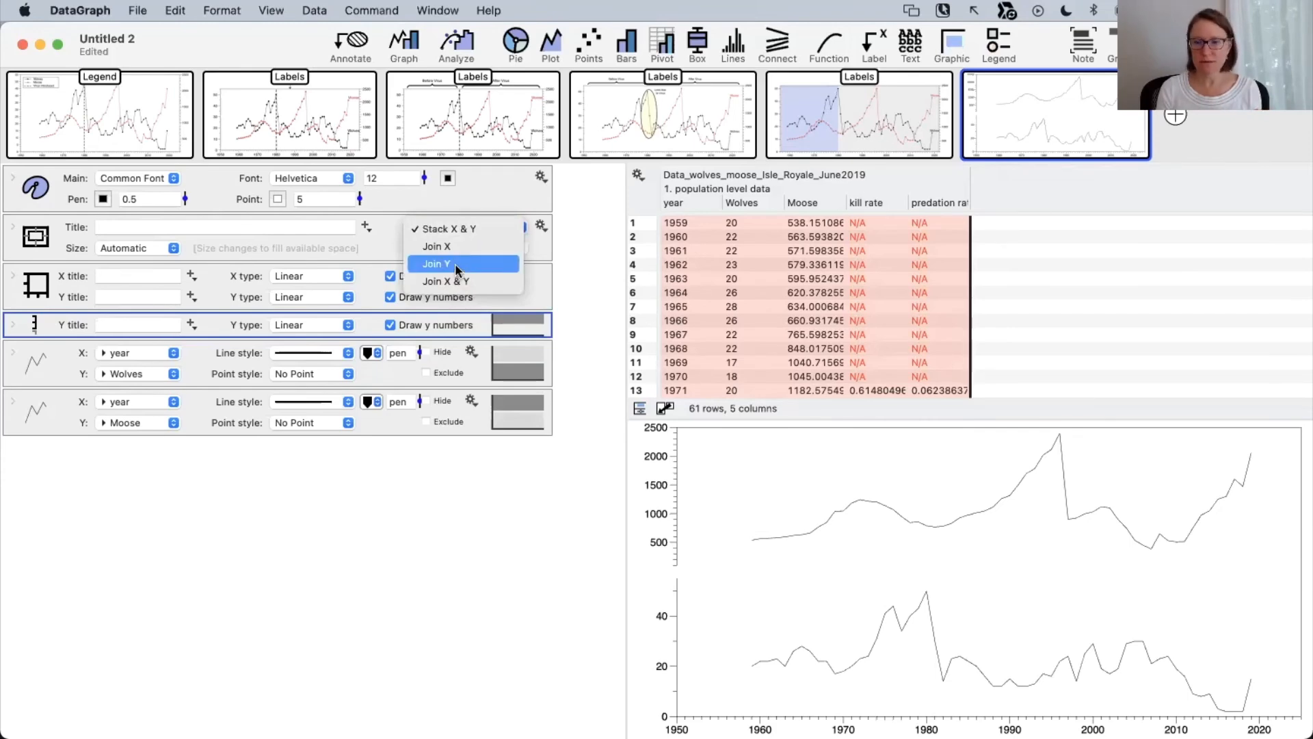
left_click(454, 264)
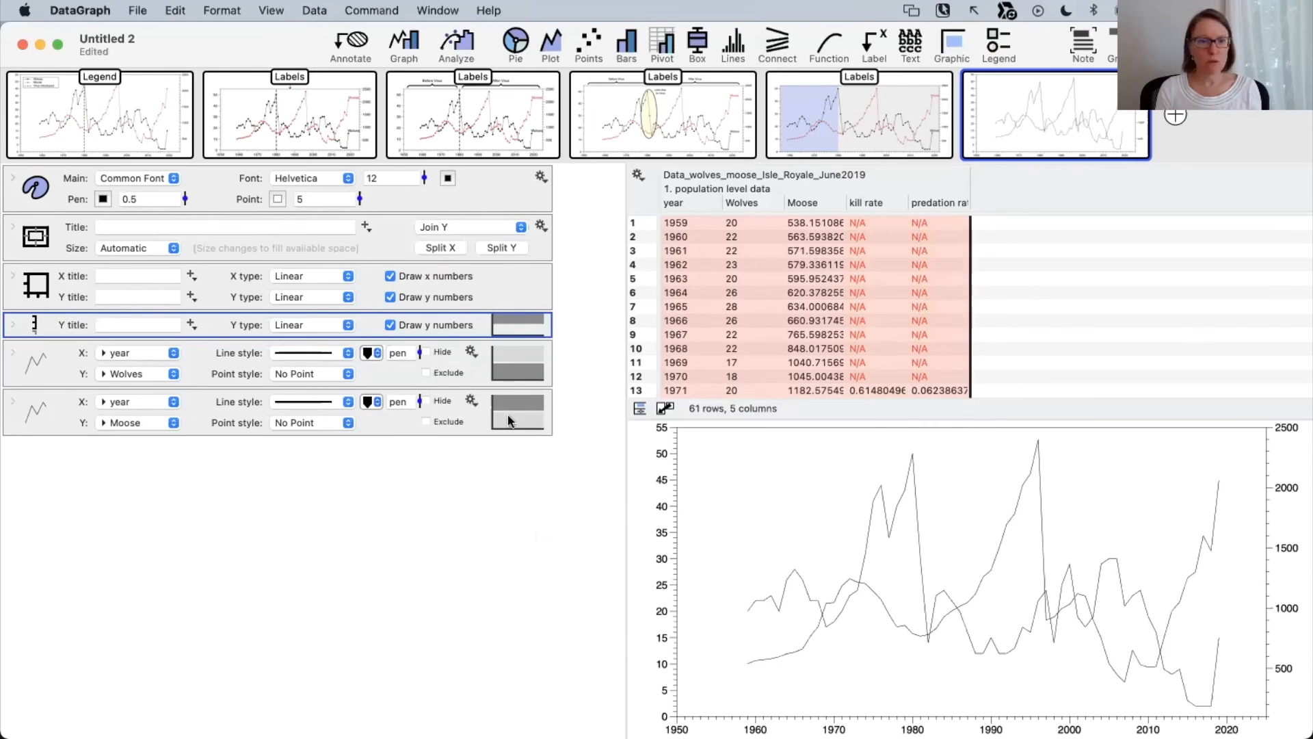
Delete the second y axis, undo the deletion, and select that axis again.
left_click(53, 323)
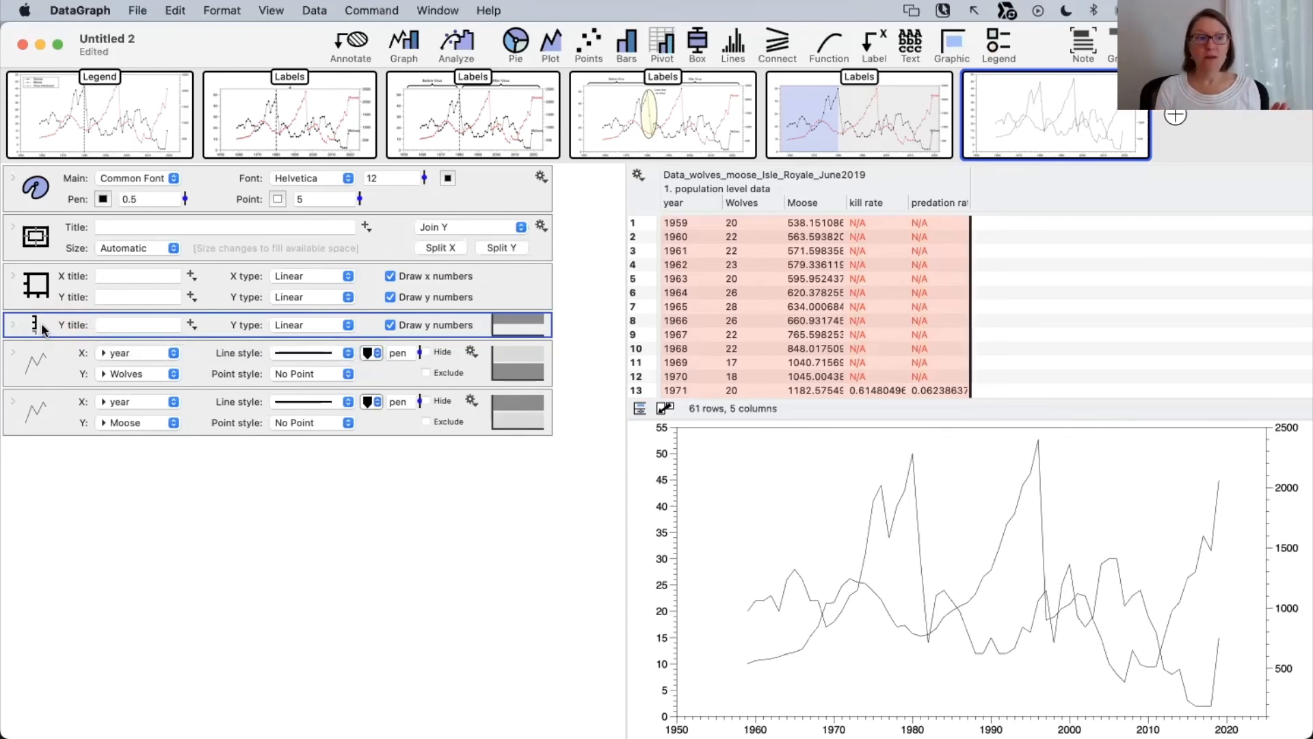
left_click(41, 326)
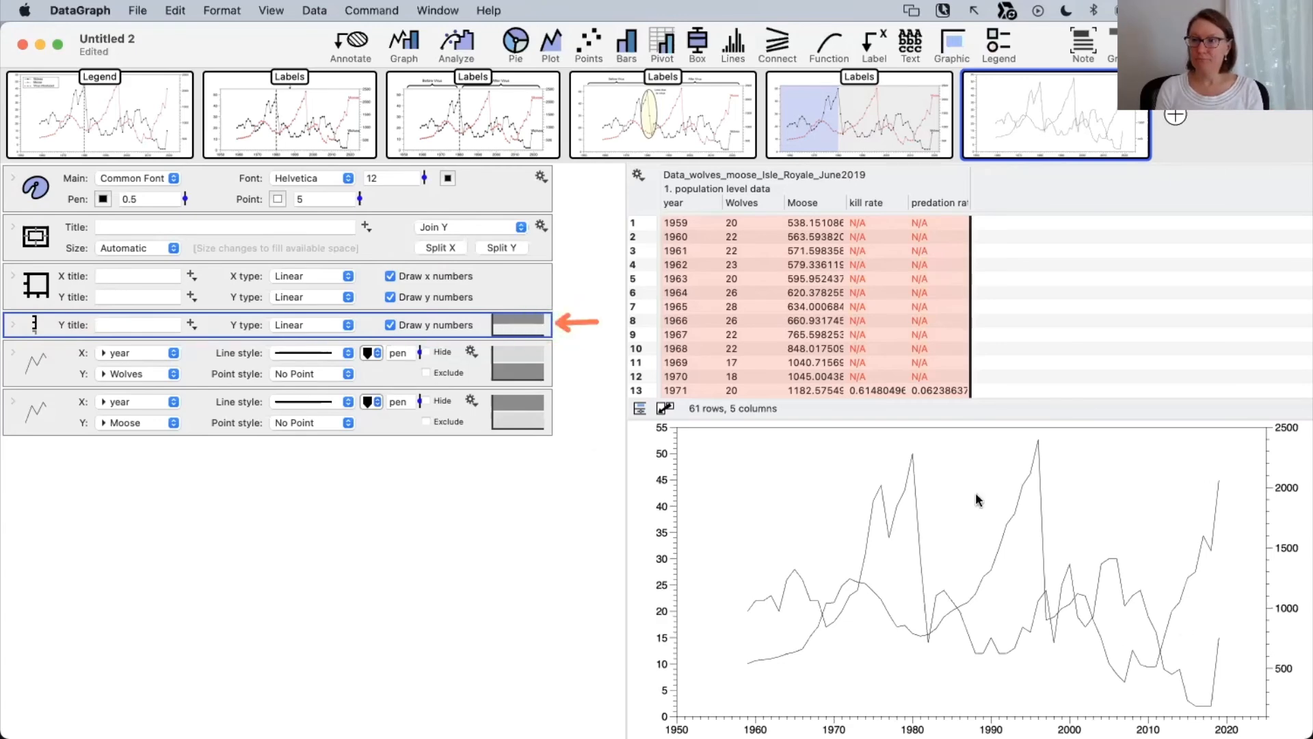
left_click(41, 326)
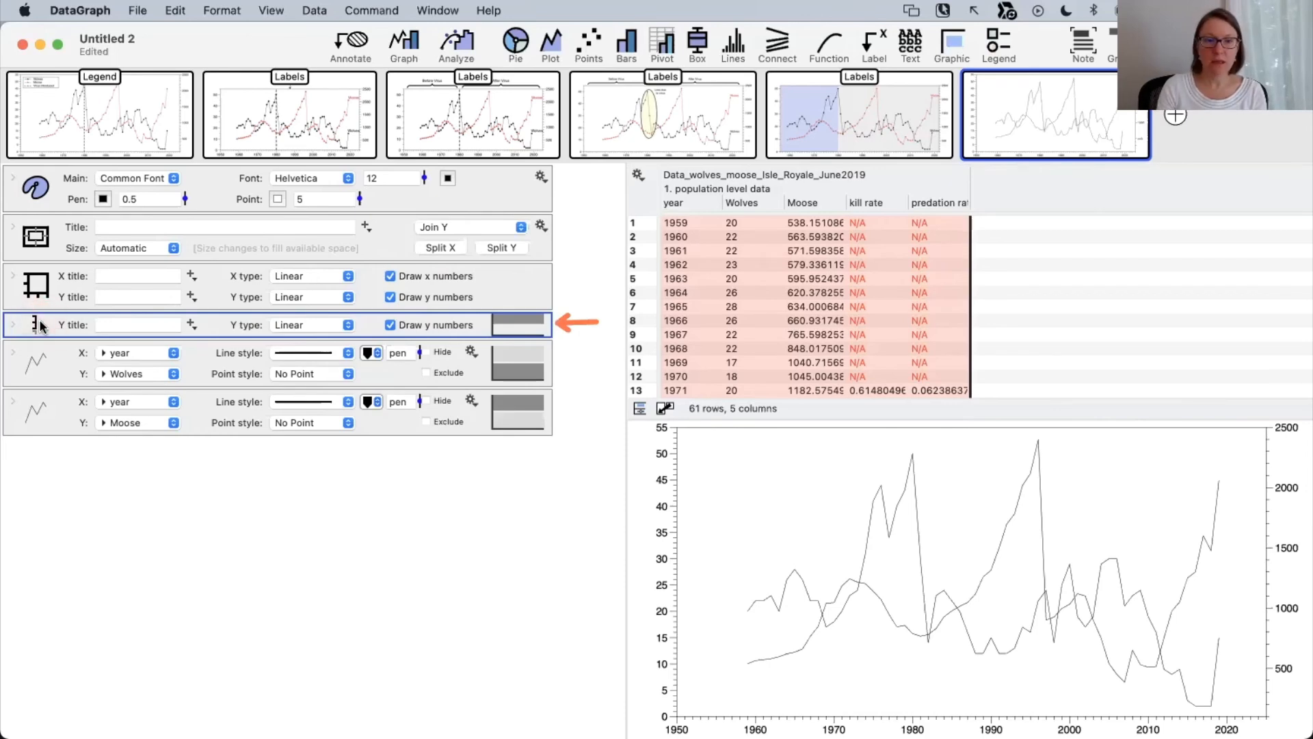
key("BackSpace")
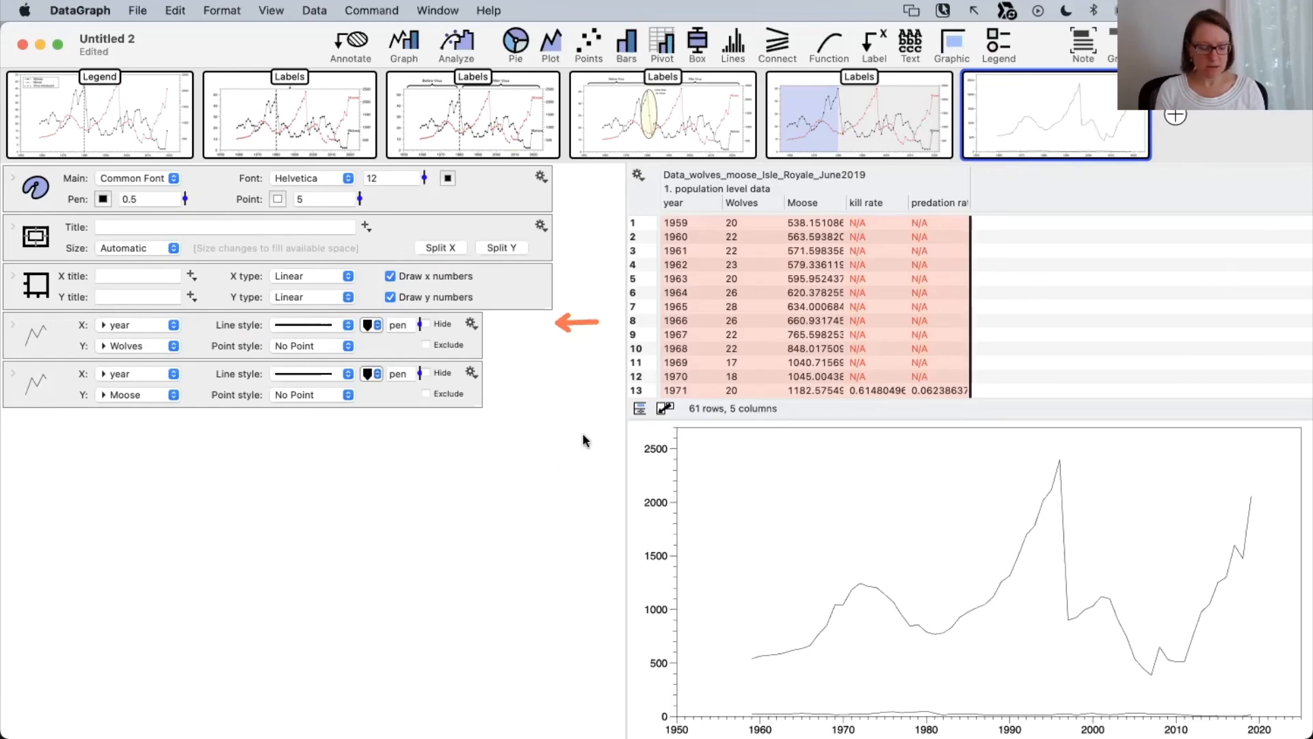
key("super+z")
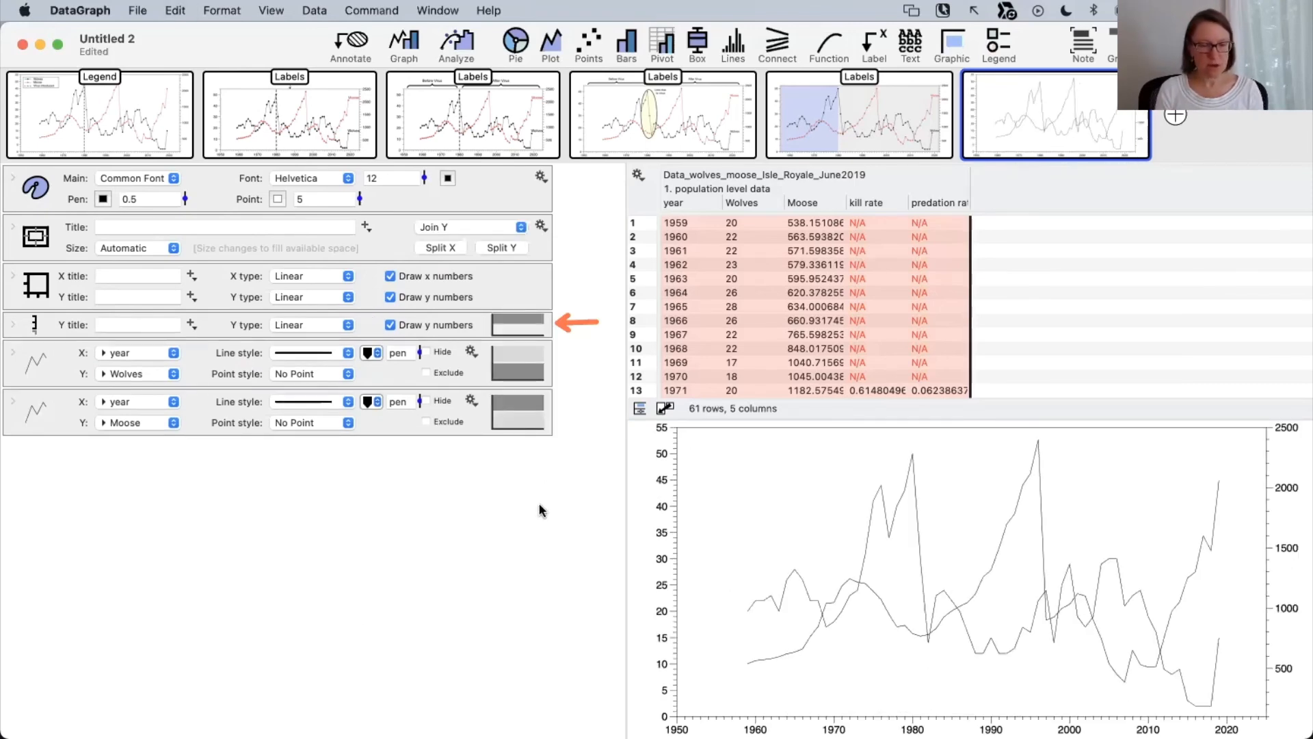
left_click(62, 326)
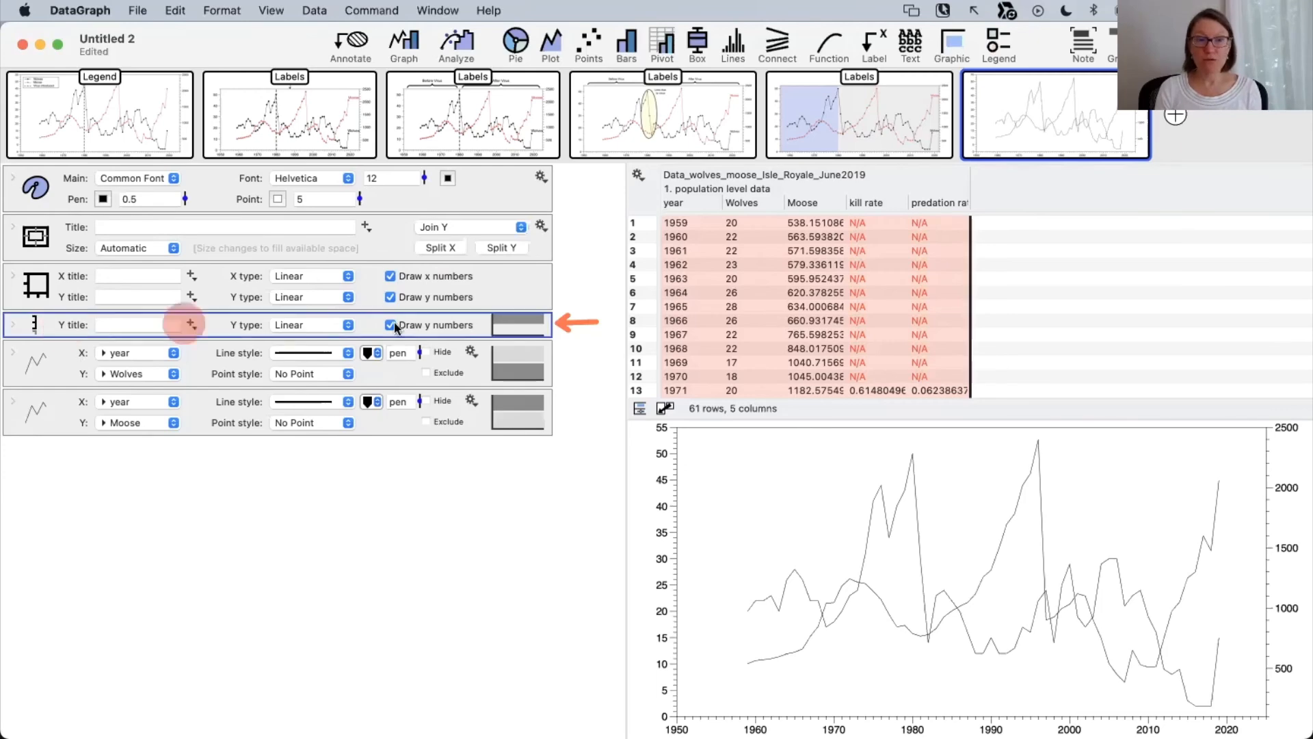
Split the y axis three more times, and select each of the added axes in turn.
left_click(503, 248)
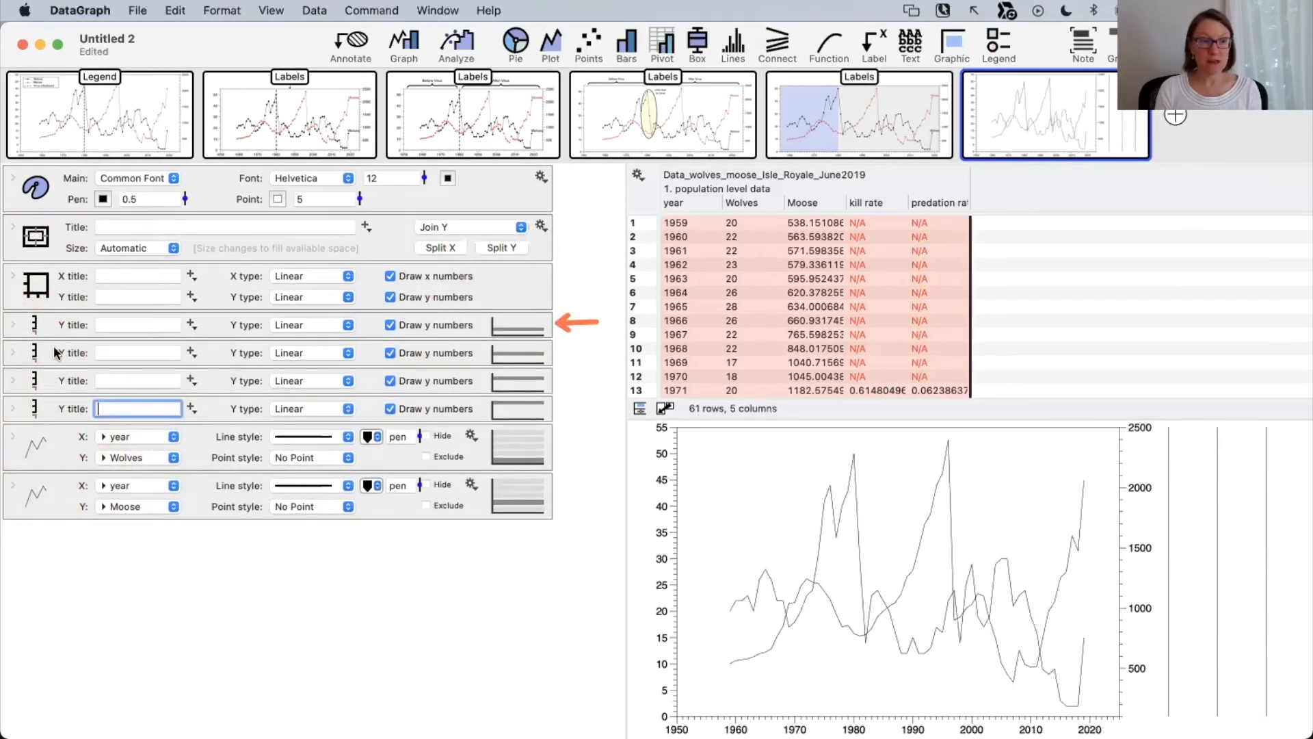
left_click(50, 350)
left_click(45, 381)
left_click(46, 405)
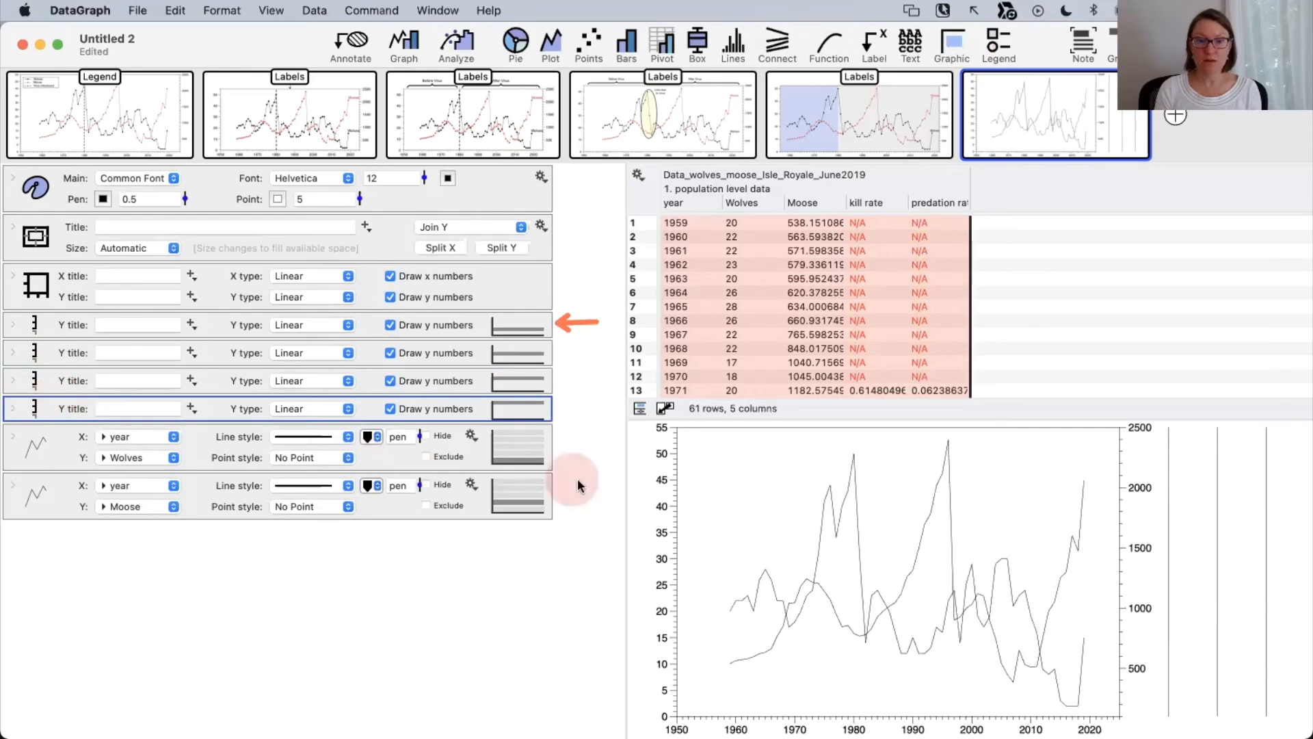
Try different y axis assignments for both plots, ending with Wolves on the second axis and Moose on the third.
left_click_drag(579, 525, 507, 455)
left_click(521, 438)
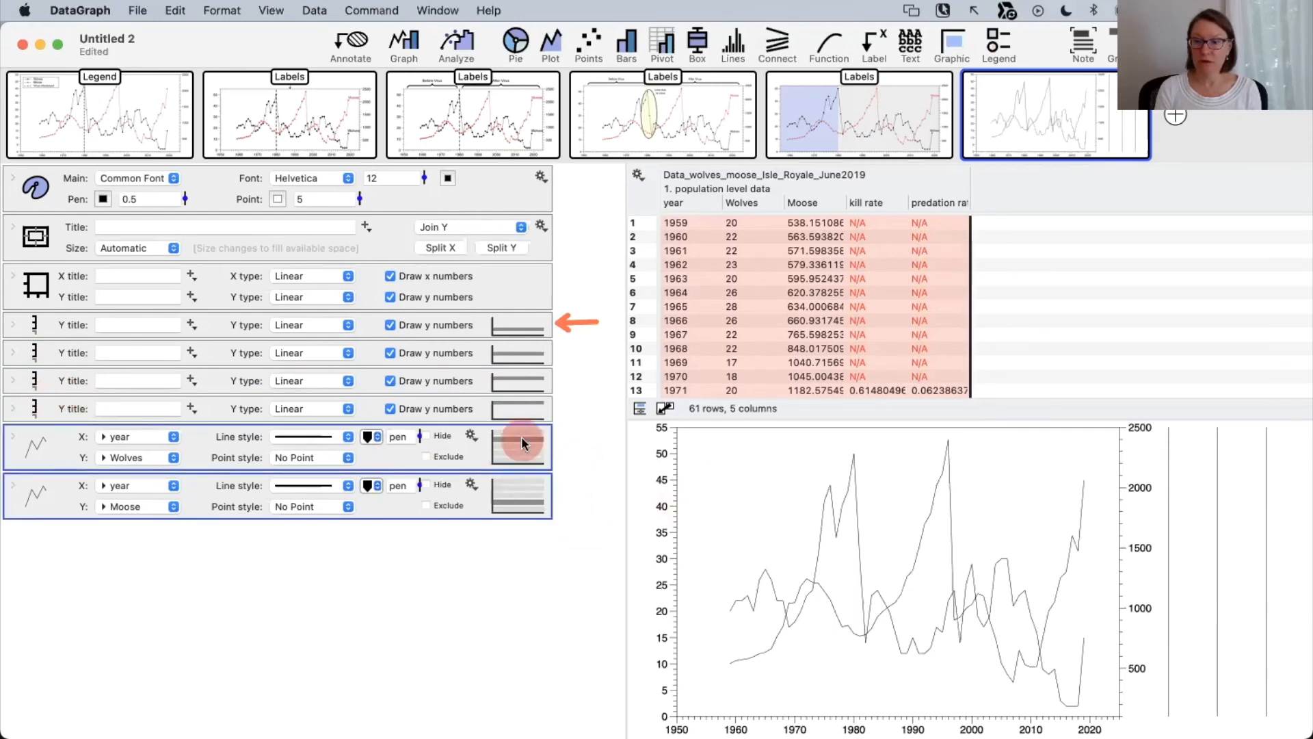
left_click(516, 482)
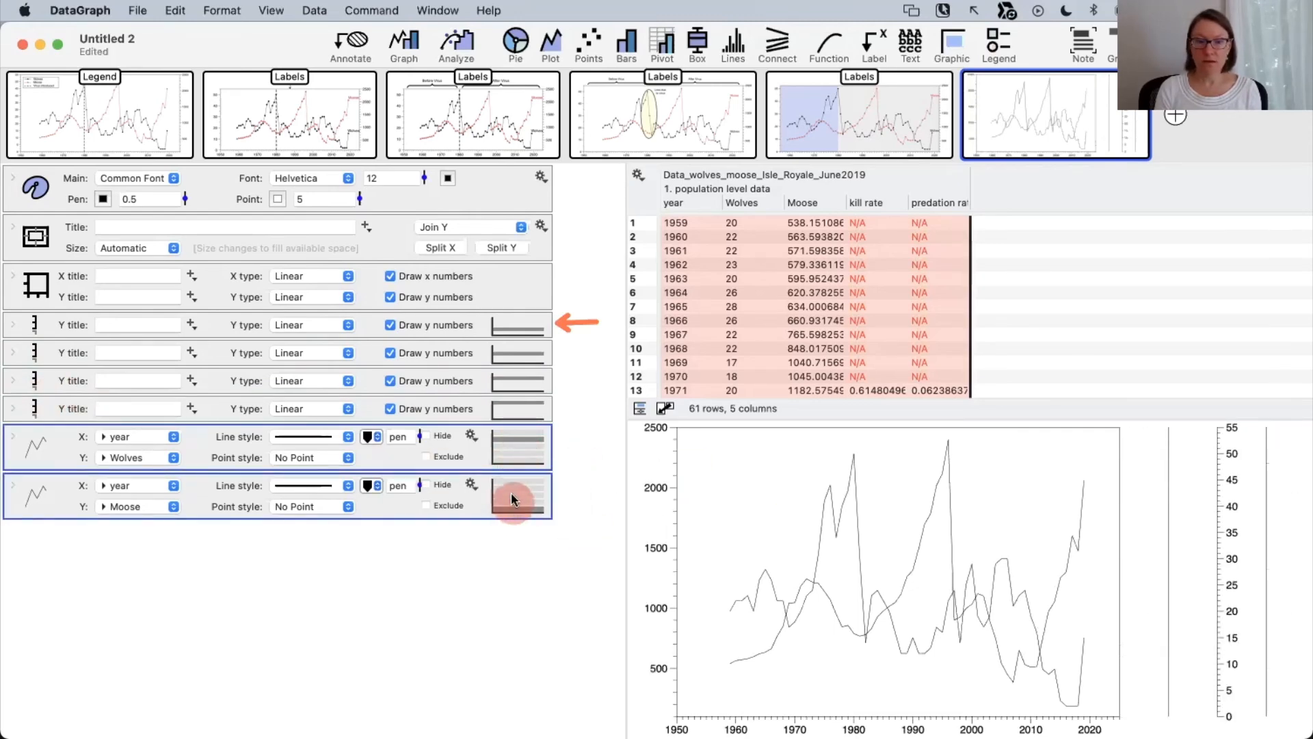
left_click(511, 490)
left_click(513, 455)
left_click(513, 456)
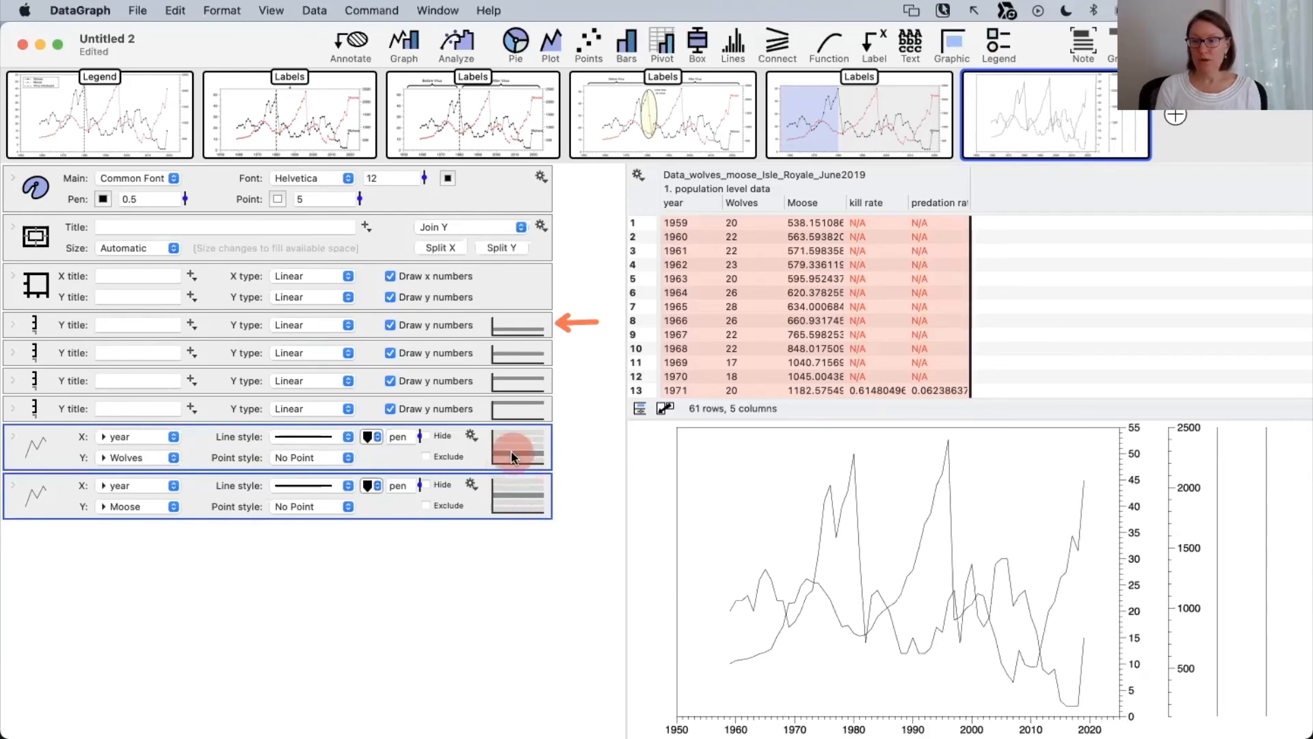
left_click(515, 487)
left_click(513, 491)
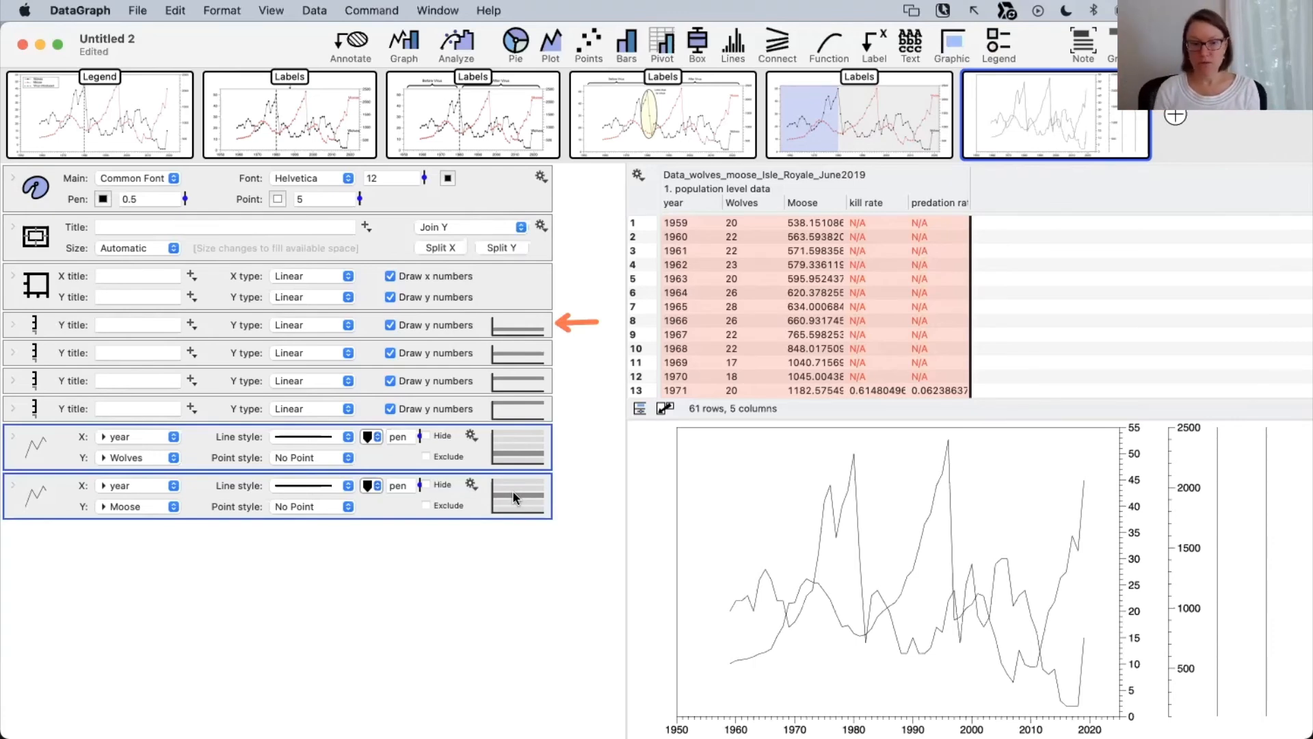
Reassign the Moose plot to the fifth y axis and the Wolves plot to the third.
left_click(496, 479)
left_click(506, 432)
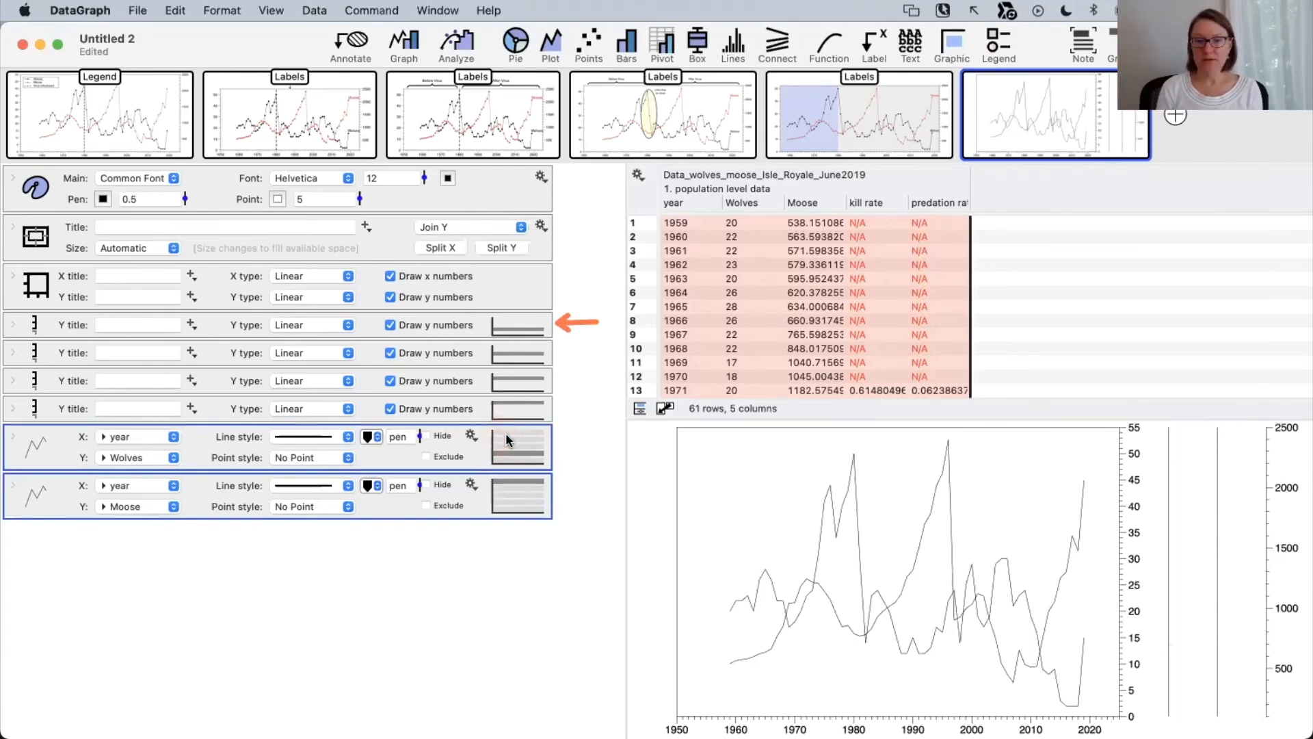
left_click(506, 433)
left_click(507, 447)
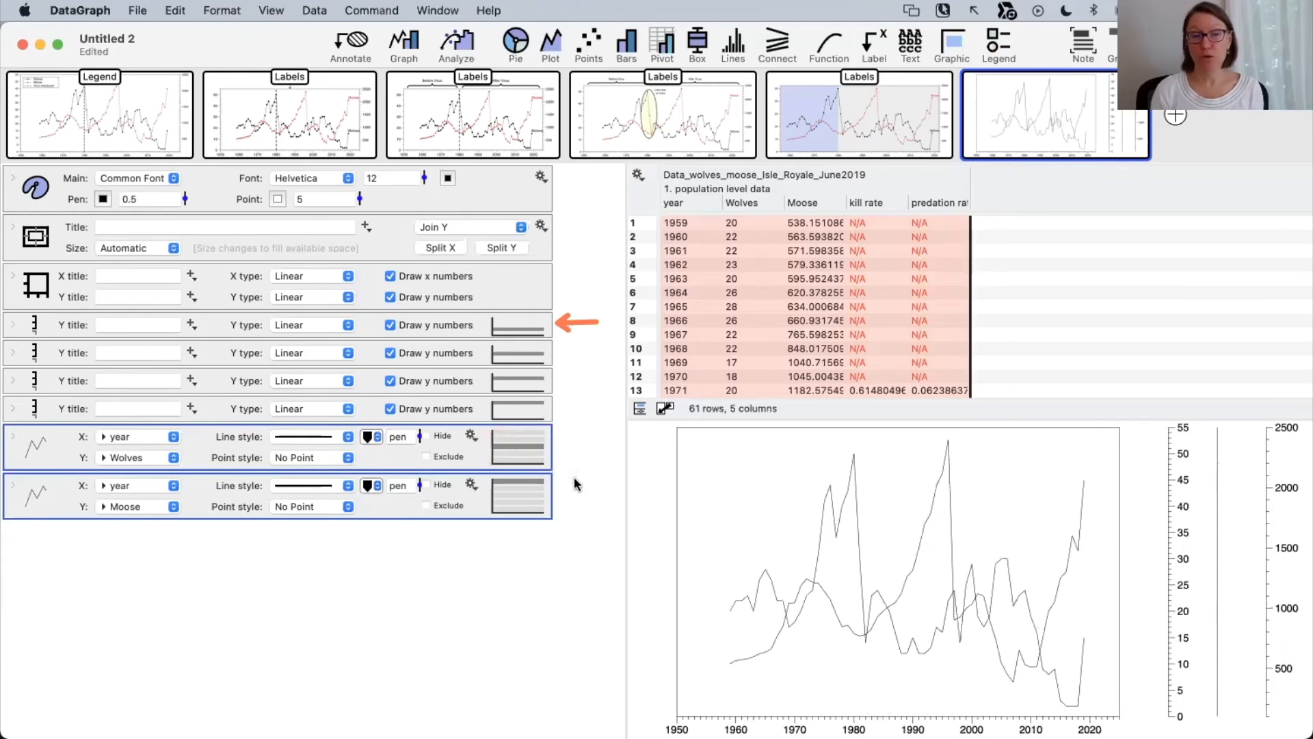
Delete the three extra y axes, and assign the Moose plot to the first y axis.
left_click_drag(581, 416, 513, 355)
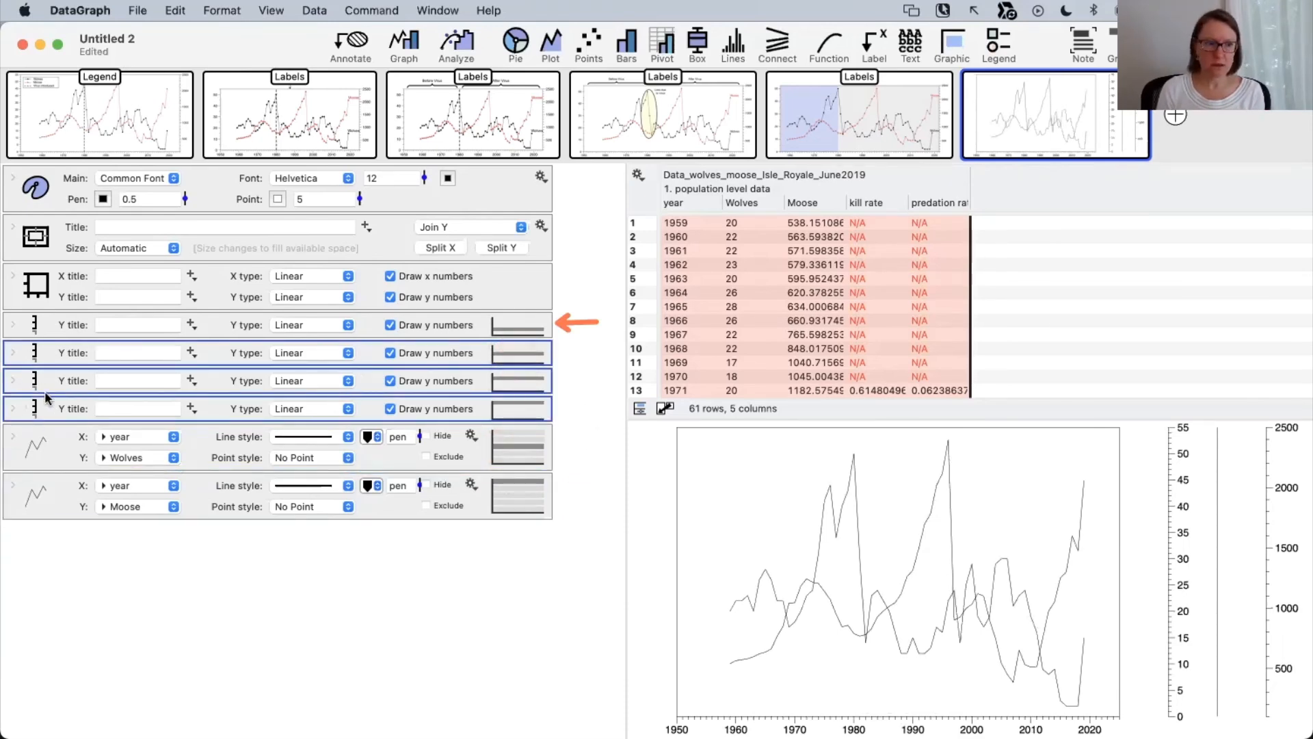
key("Delete")
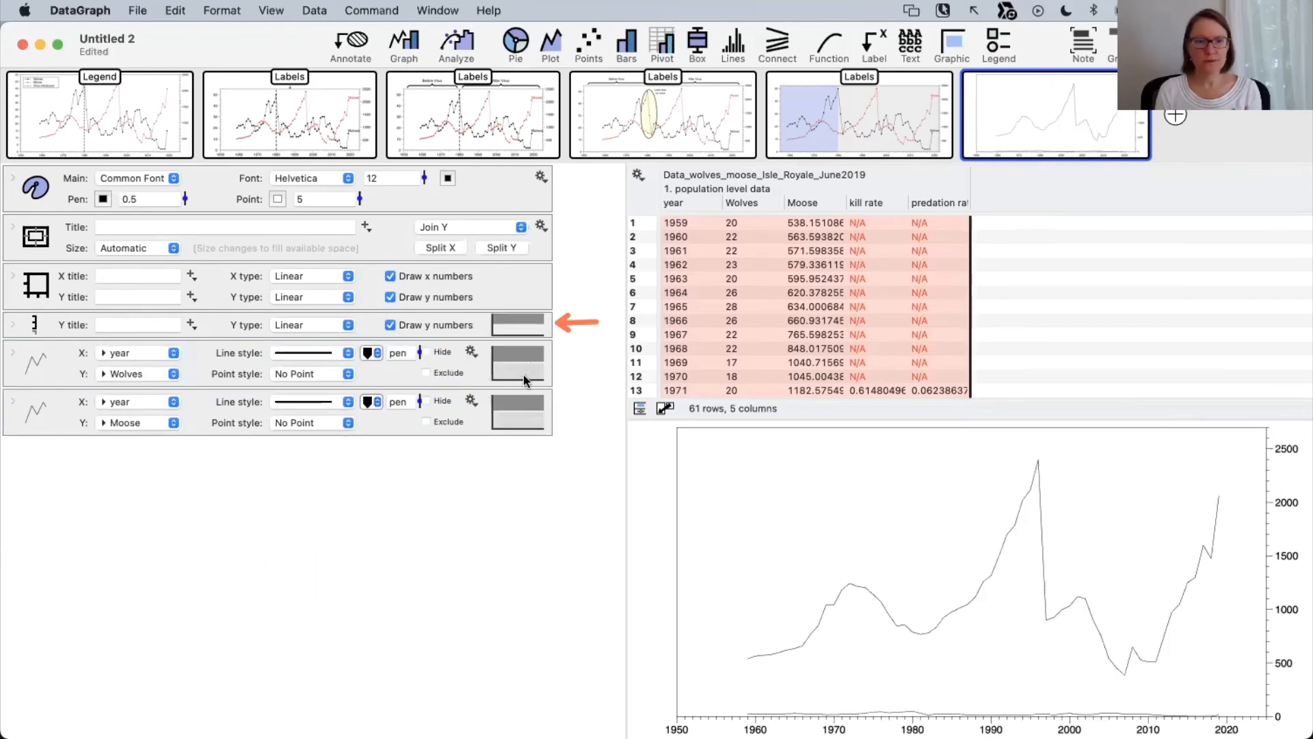
left_click(509, 422)
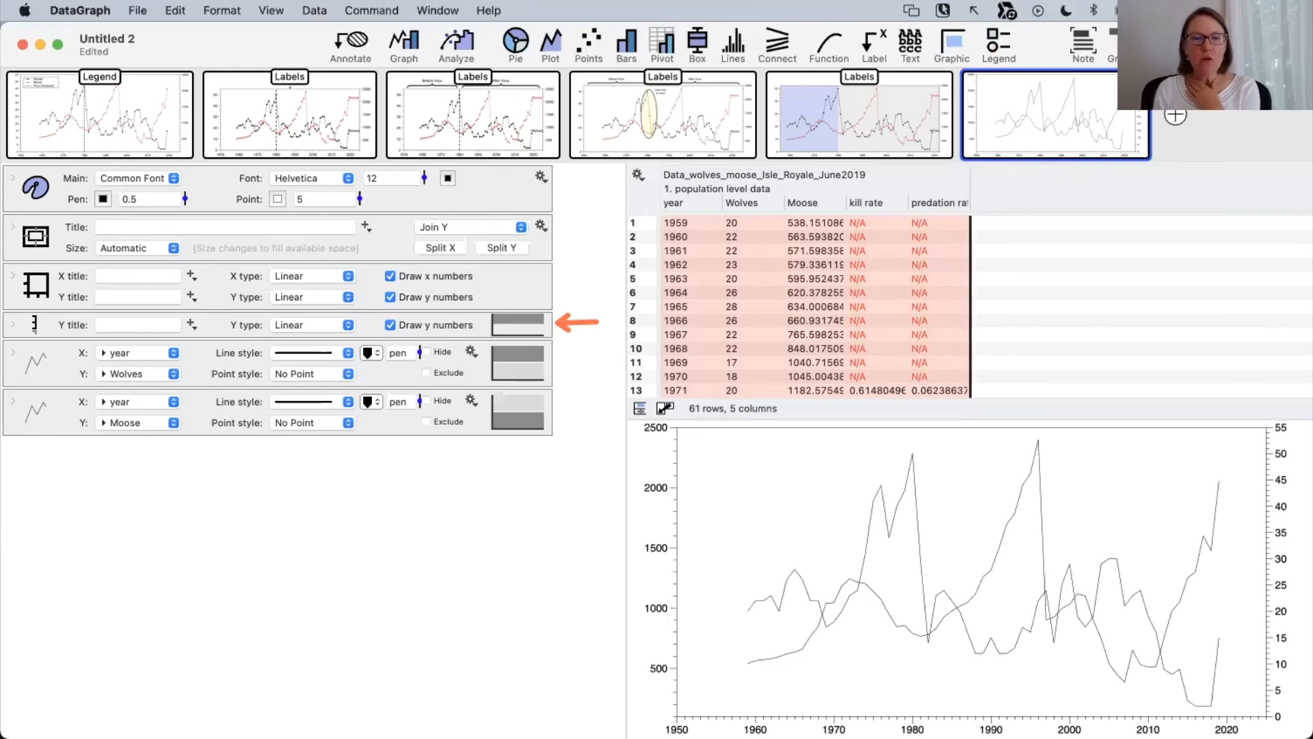
Expand the second y axis settings, open their online help page, and read about stacked and joined axes.
mouse_move(510, 140)
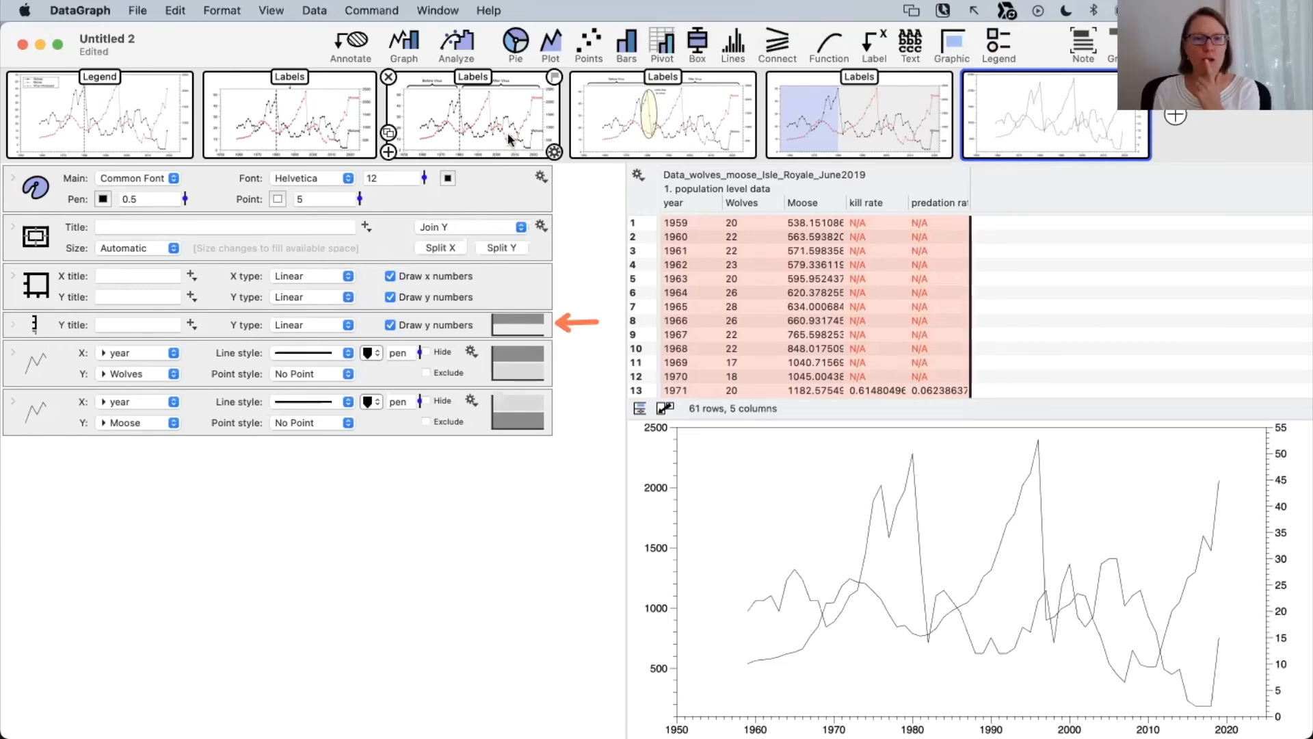
left_click(13, 326)
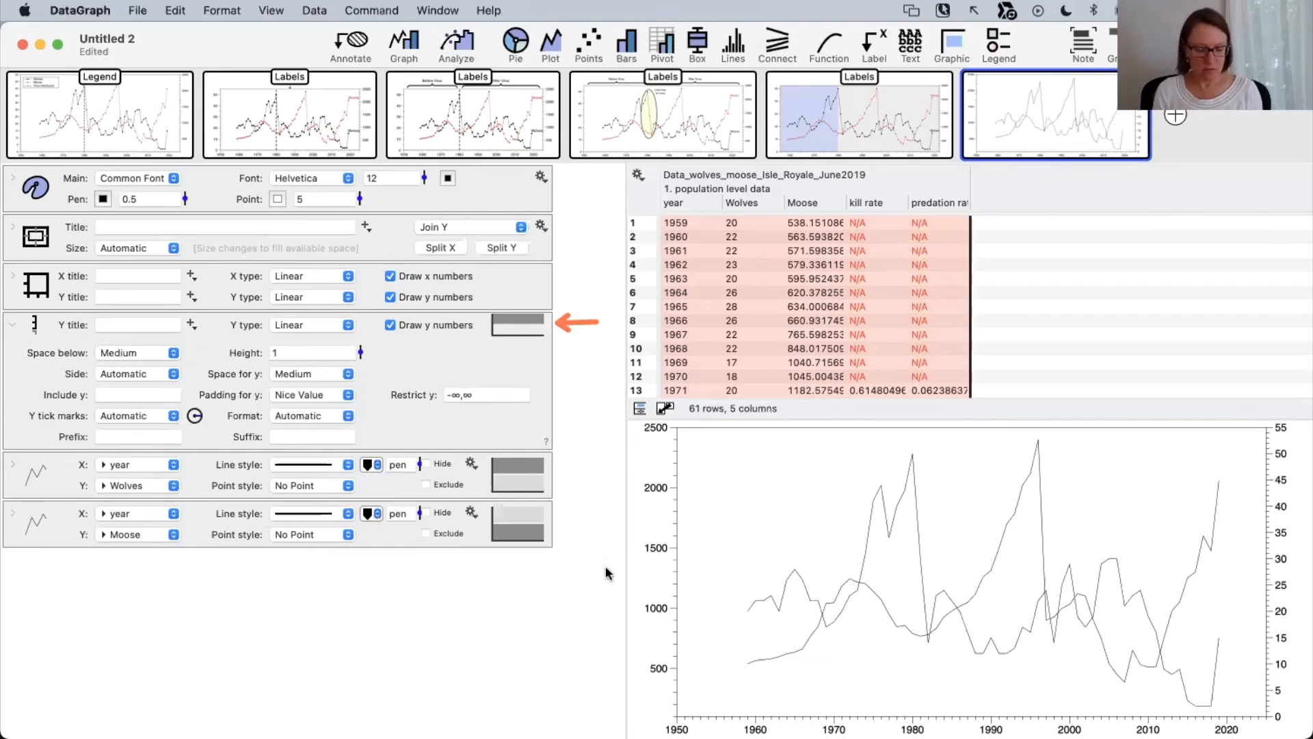
left_click_drag(606, 594, 547, 446)
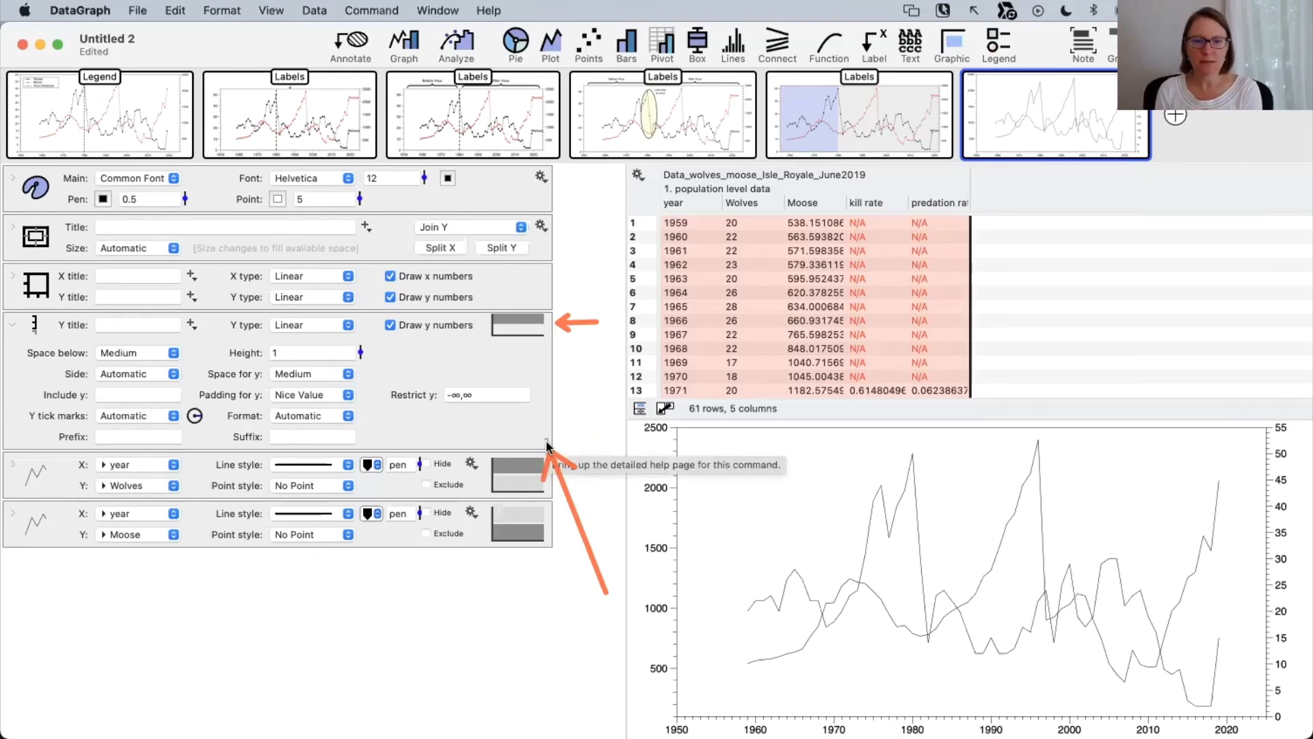
left_click(547, 445)
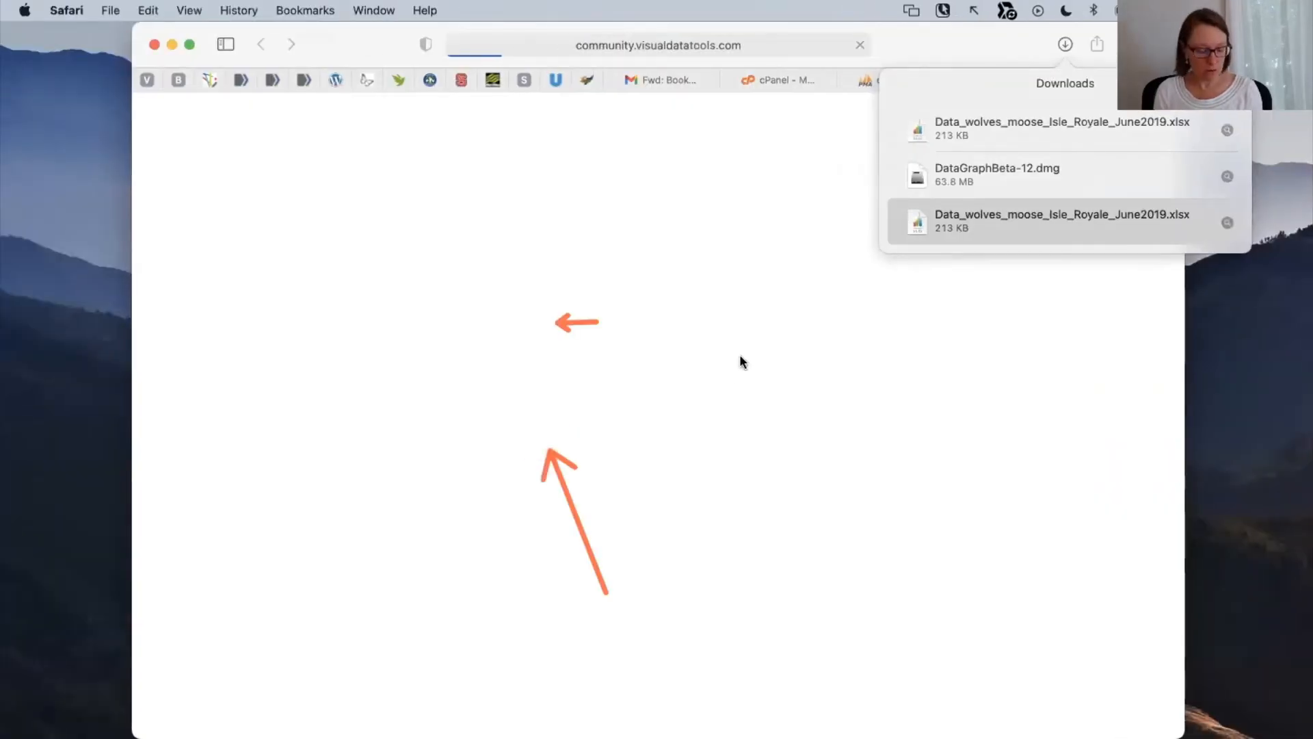
scroll(804, 584, "down", 10)
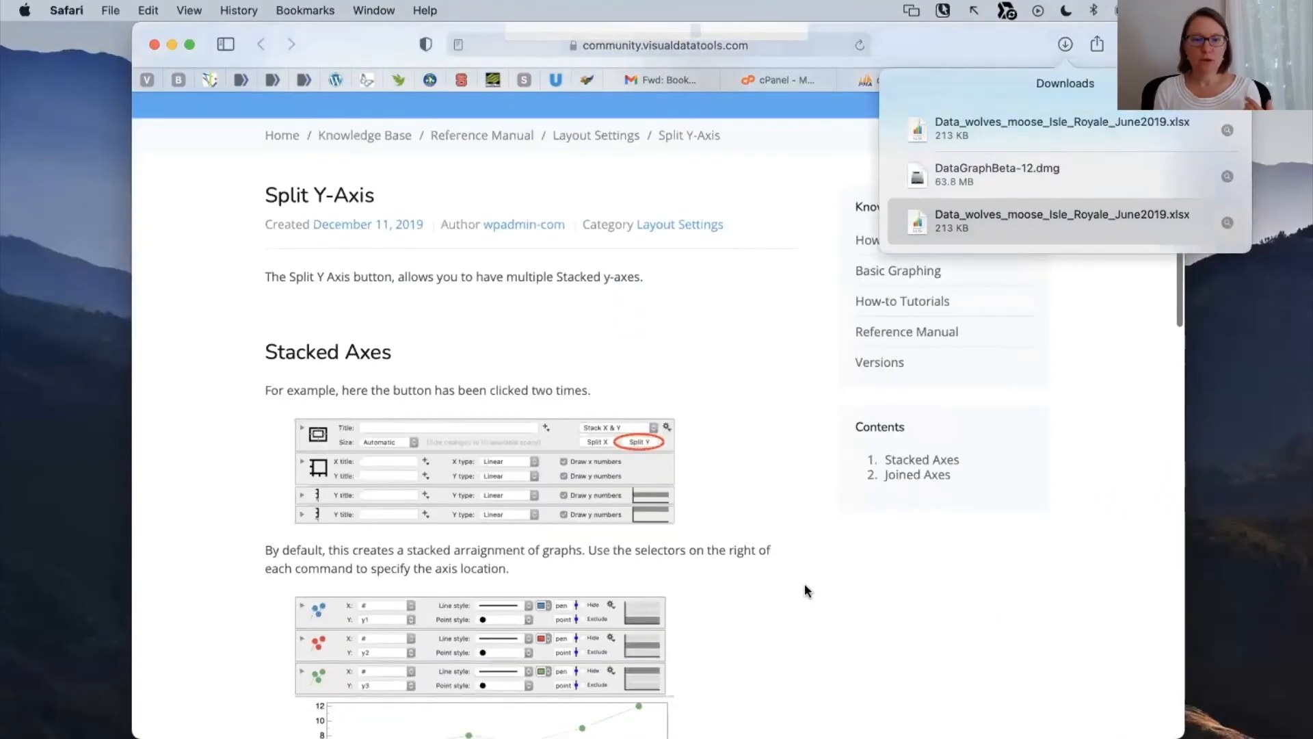
scroll(806, 589, "down", 10)
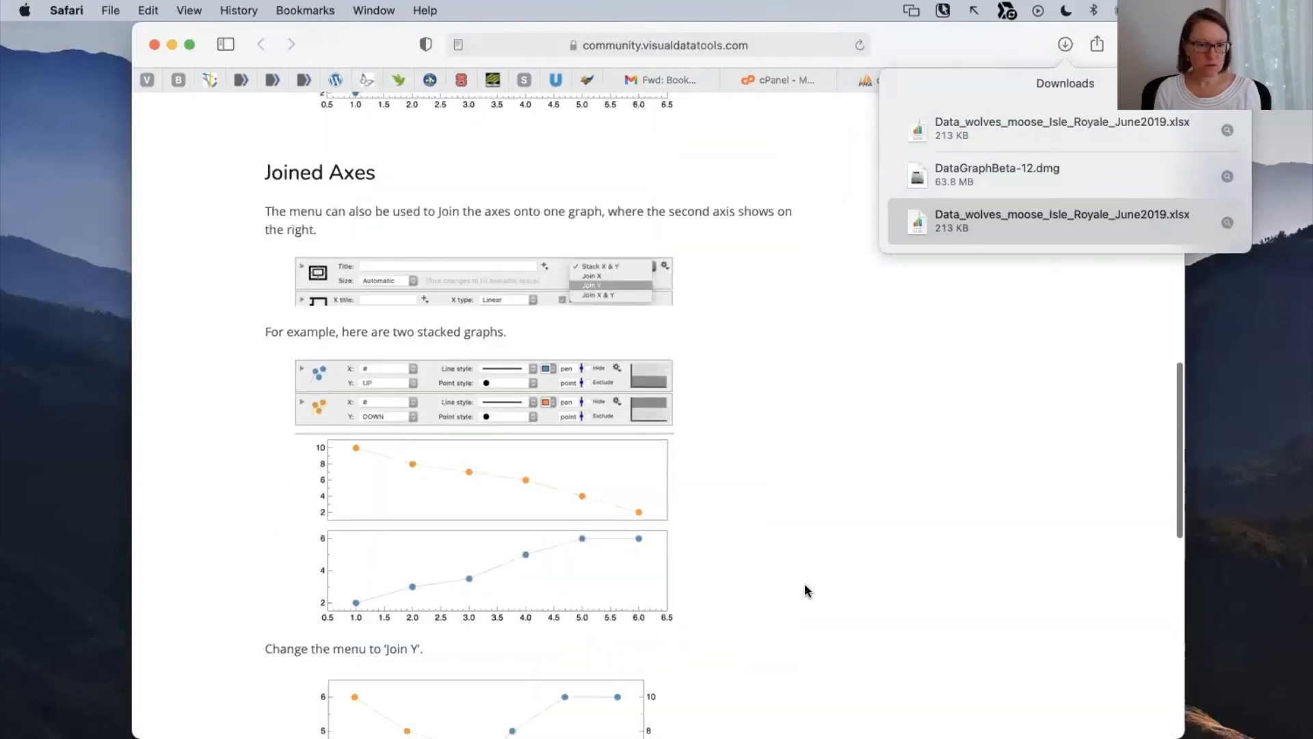
scroll(807, 589, "up", 20)
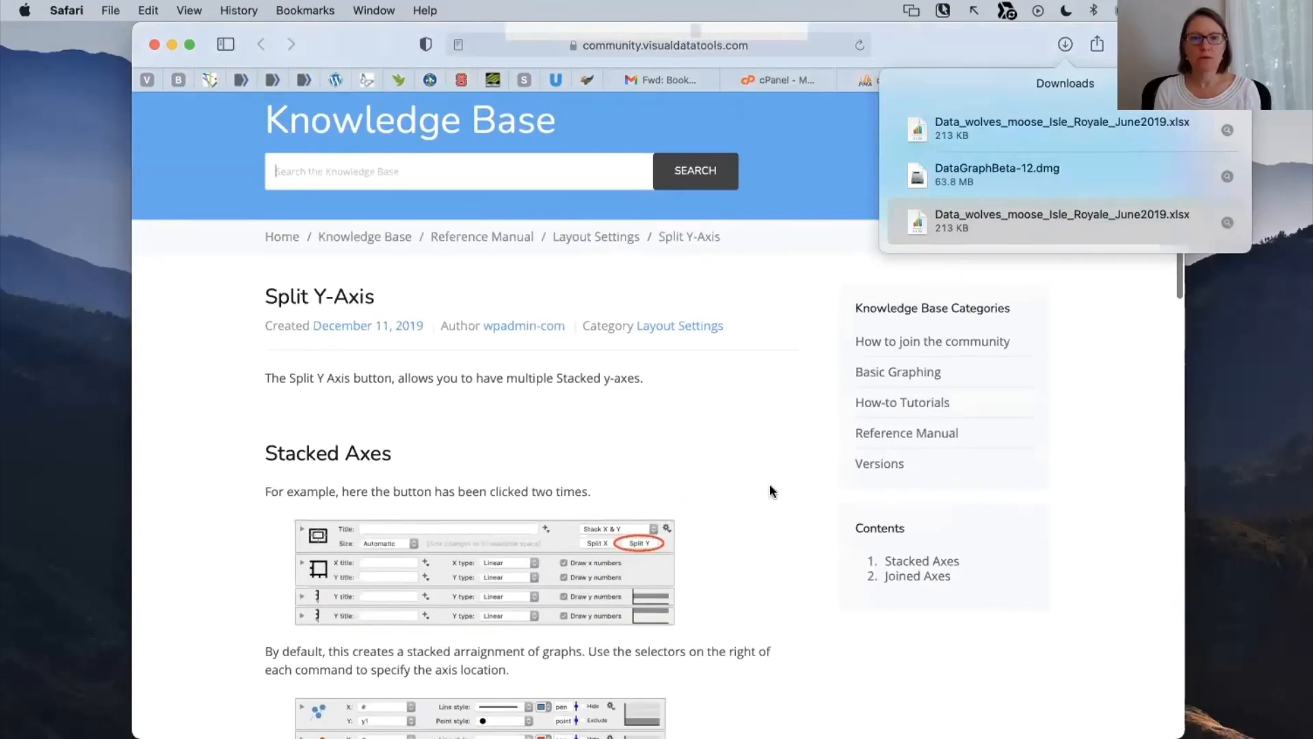
Go to the Layout Settings category of the knowledge base, and open the Split X-Axis article.
left_click(609, 237)
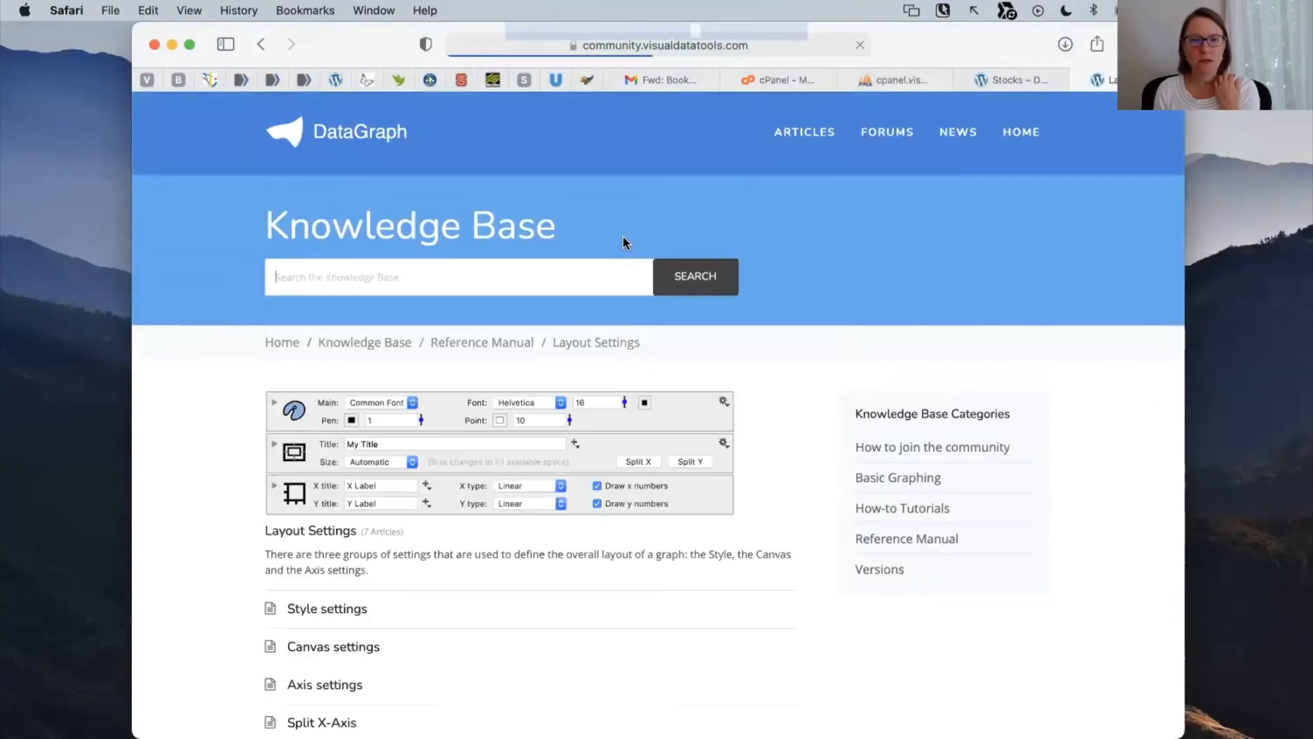
scroll(542, 607, "down", 4)
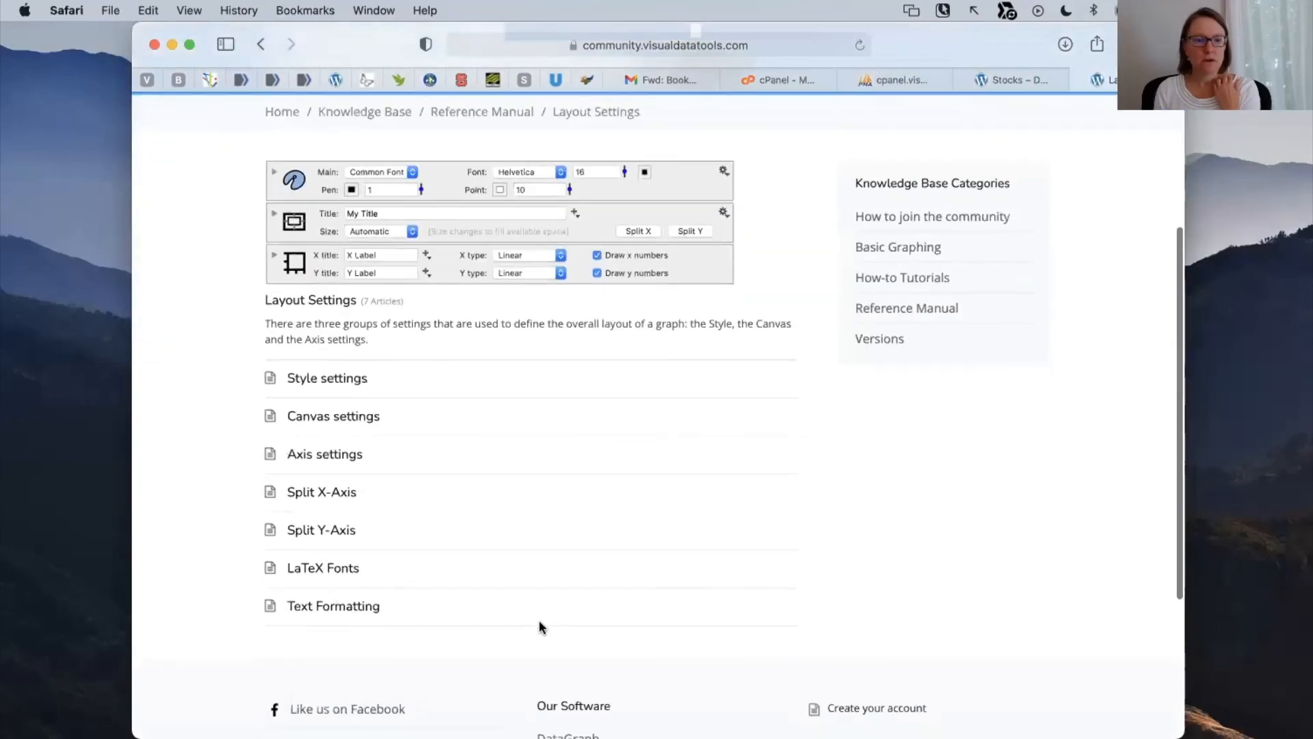
left_click(331, 494)
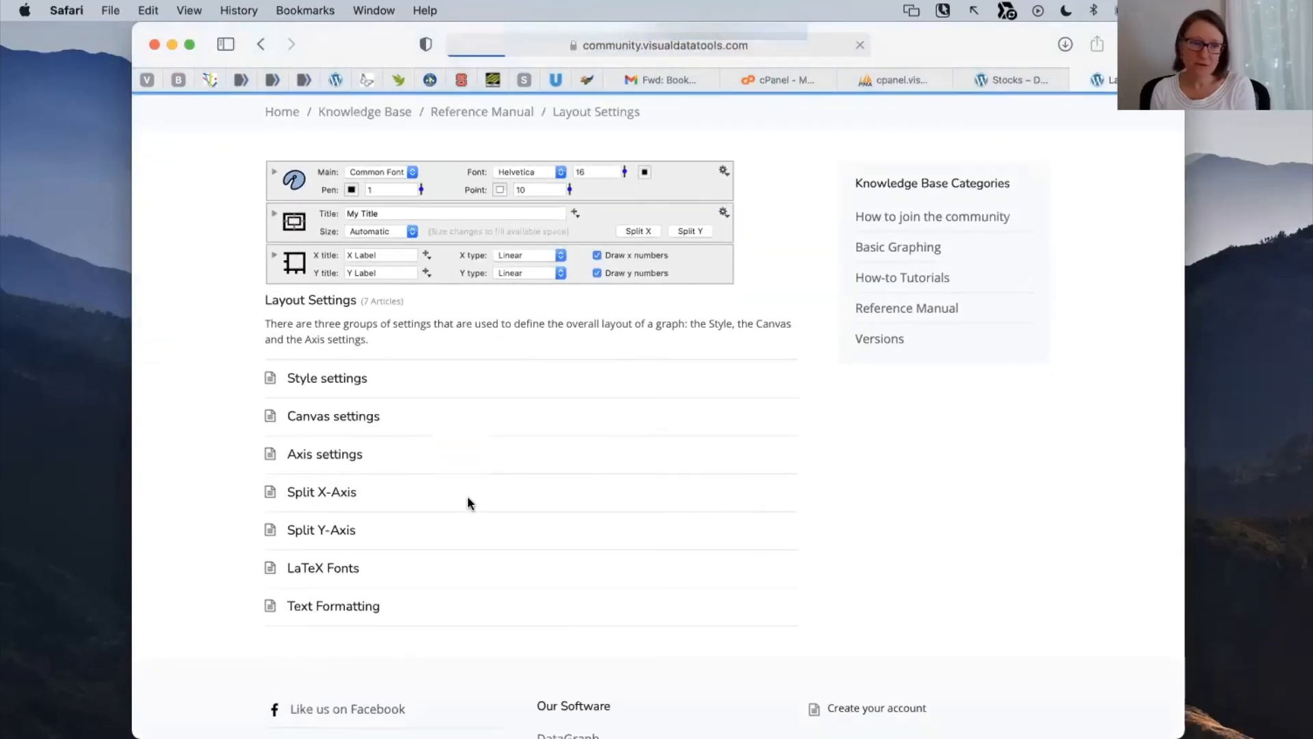
Read the Split X-Axis article, including the section on adding a split and the axis graphic.
scroll(666, 645, "down", 6)
scroll(667, 647, "down", 8)
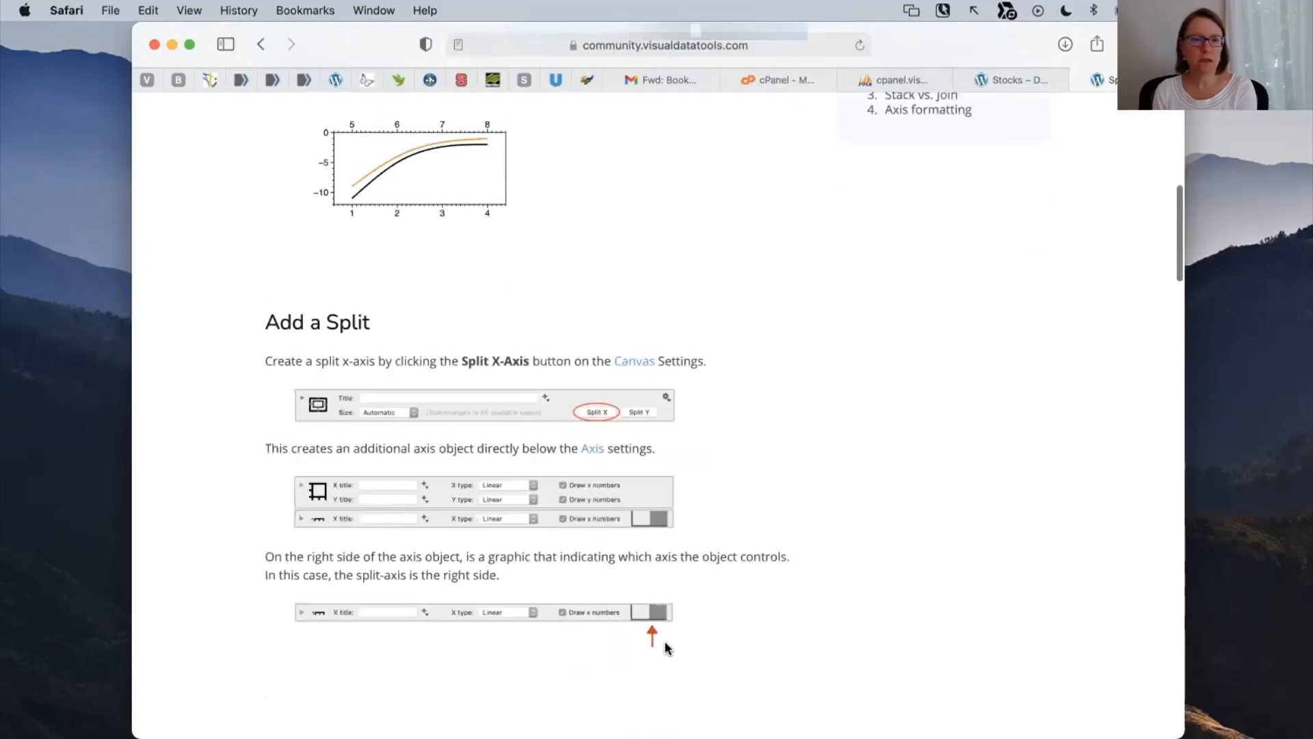
scroll(668, 649, "up", 15)
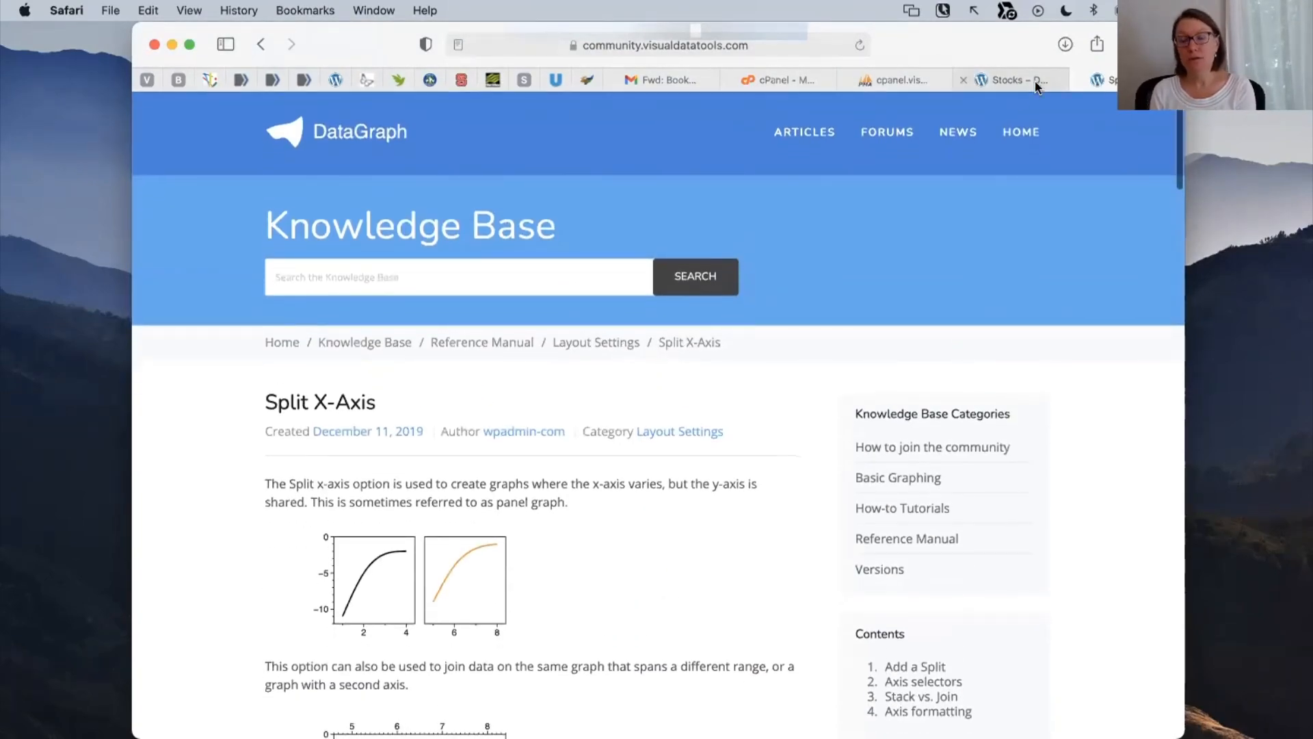
Switch to DataGraph, show the column list, collapse the wolves and moose data group and exclude it from the table, and widen the settings area.
key("ctrl+Left")
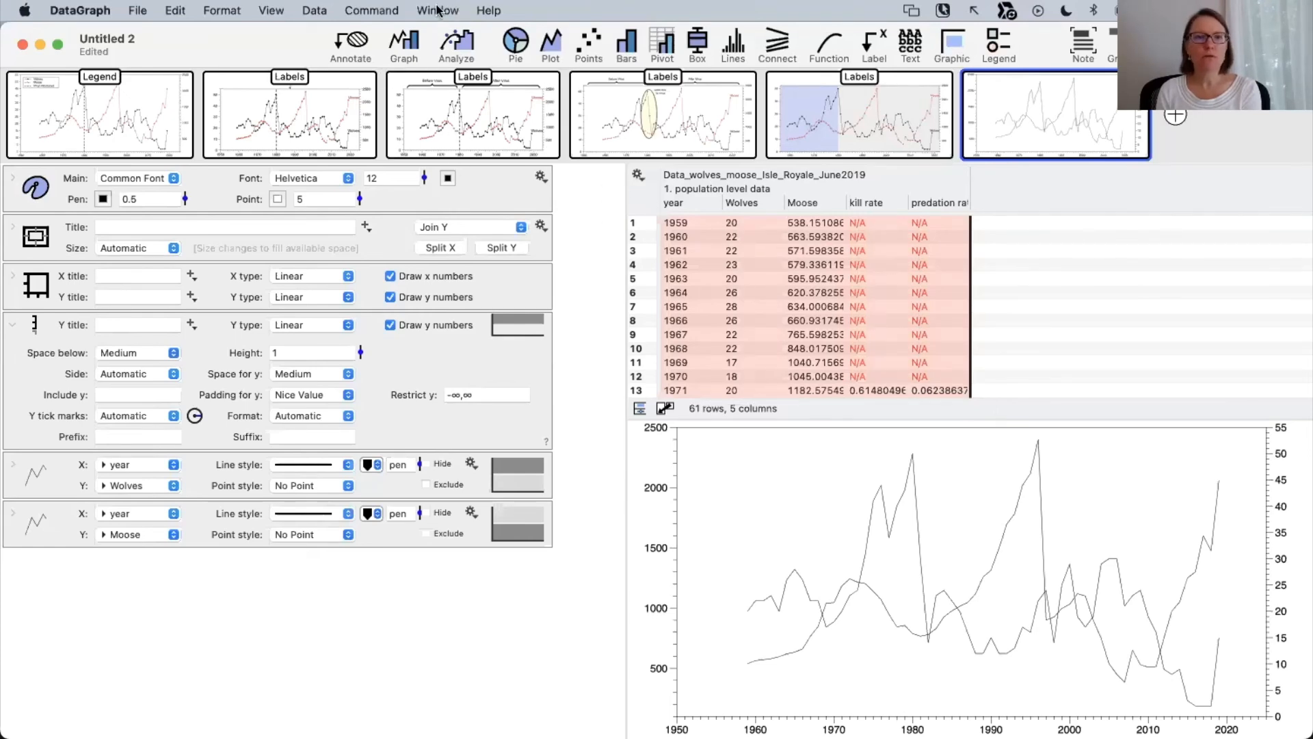
left_click(1284, 46)
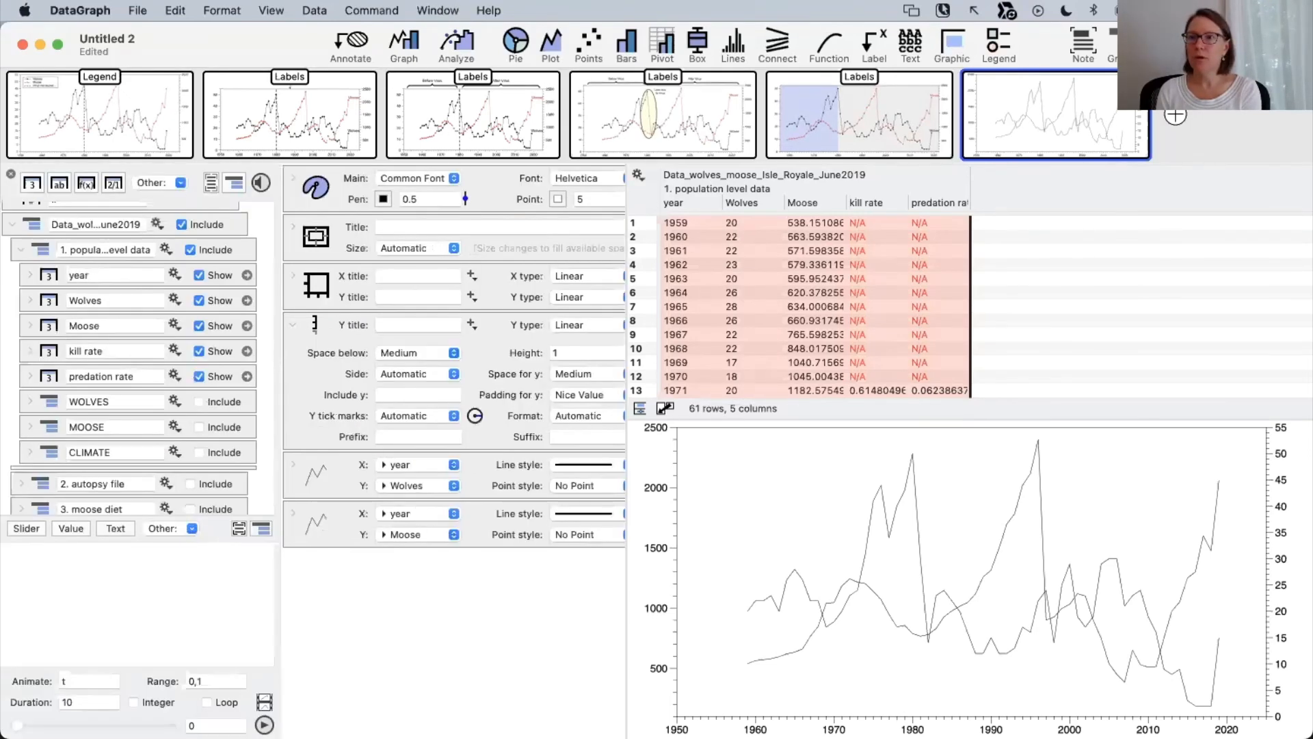
scroll(37, 294, "up", 1)
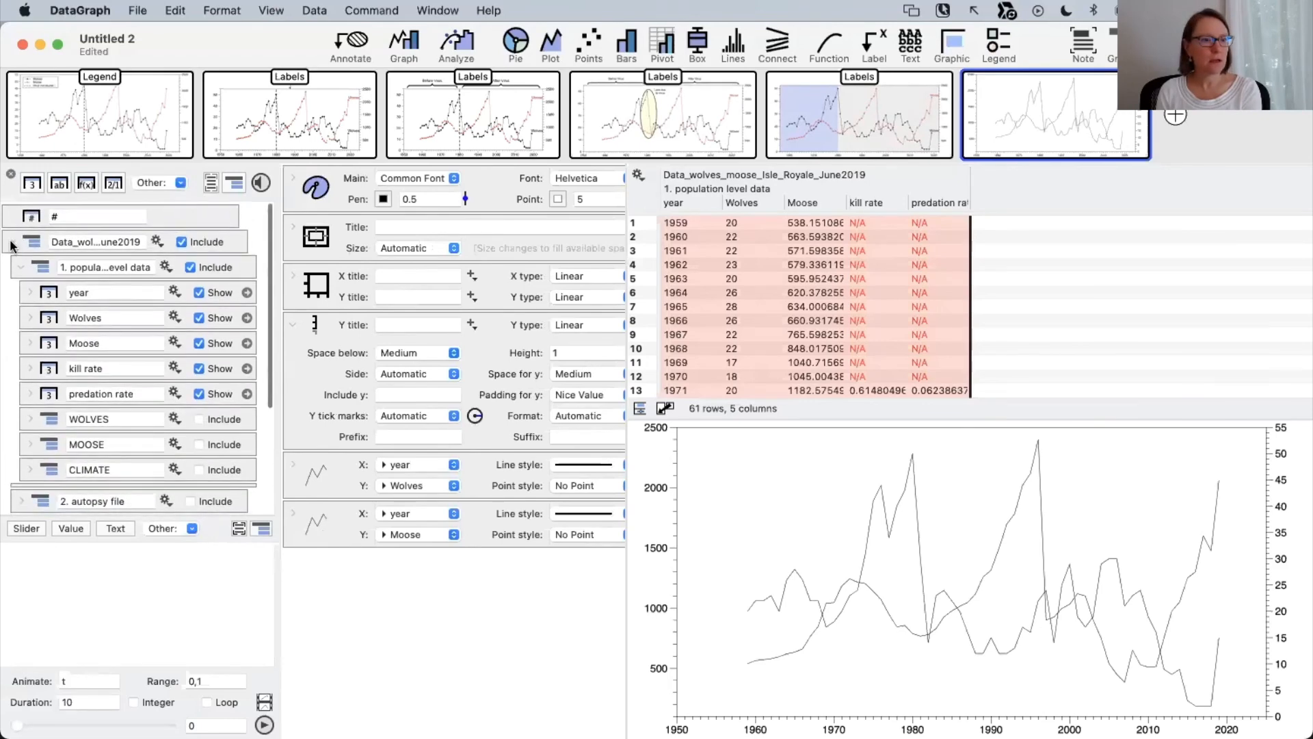
left_click(13, 241)
left_click(201, 243)
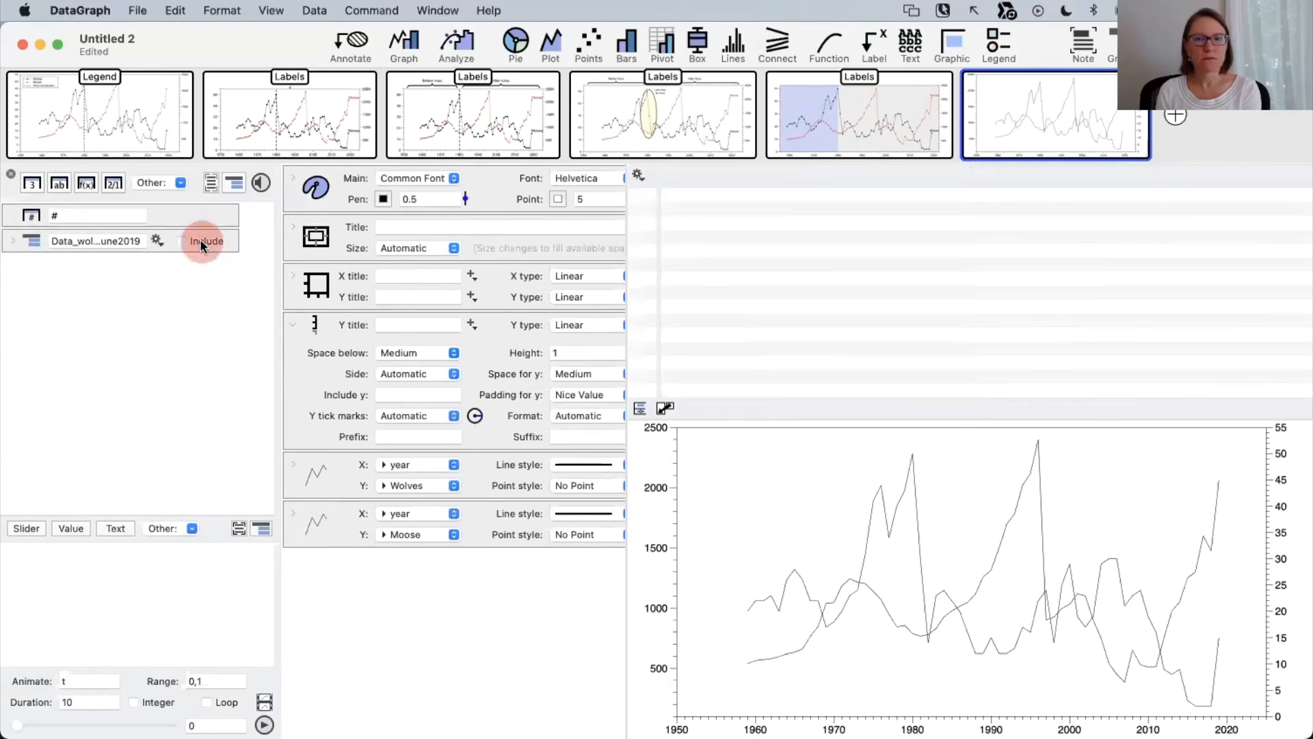
left_click_drag(660, 285, 796, 283)
Switch to the Untitled document with the Numbers column, and collapse that column's settings.
left_click(438, 11)
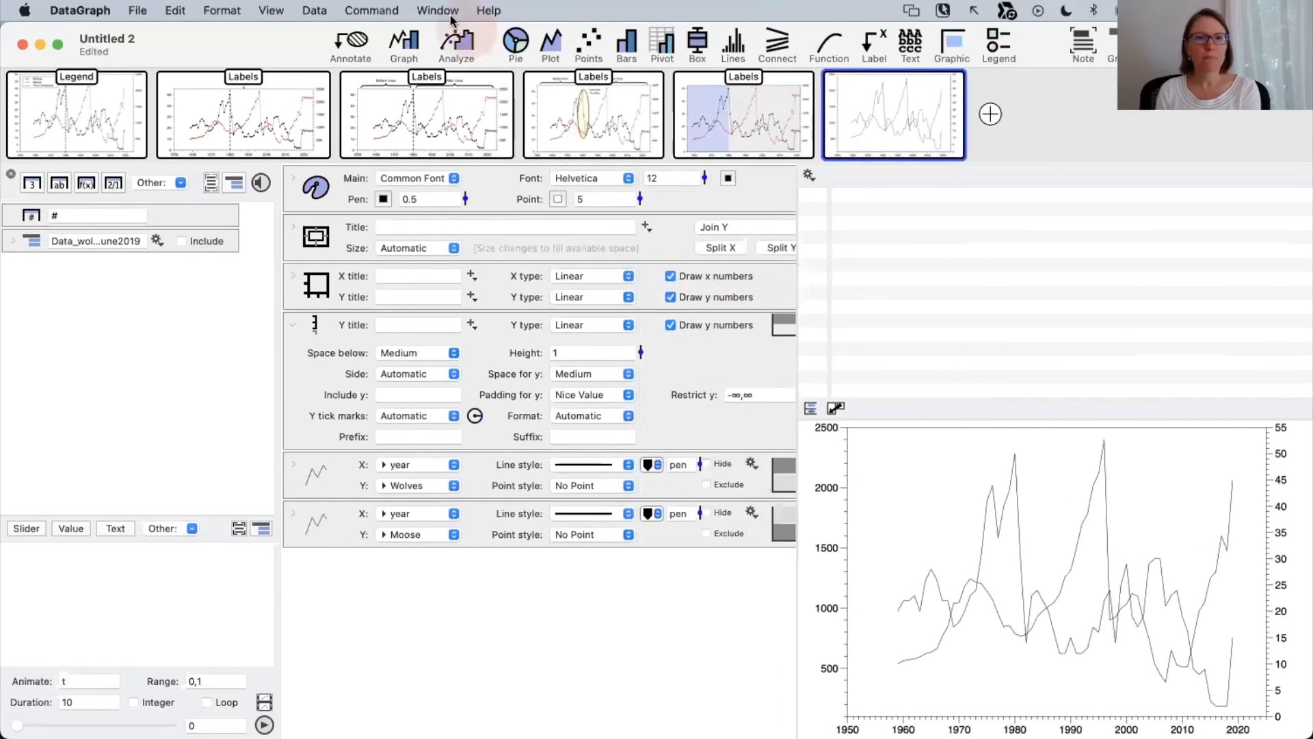
left_click(449, 334)
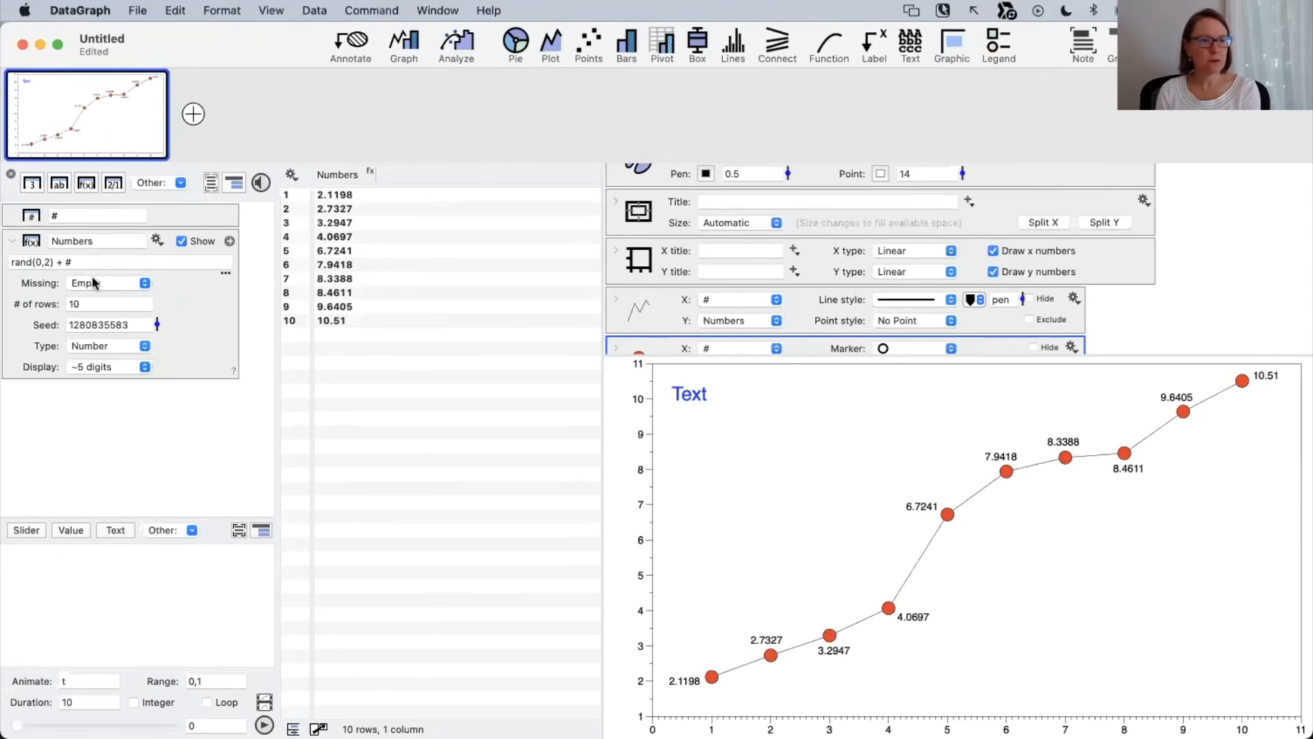
left_click(11, 243)
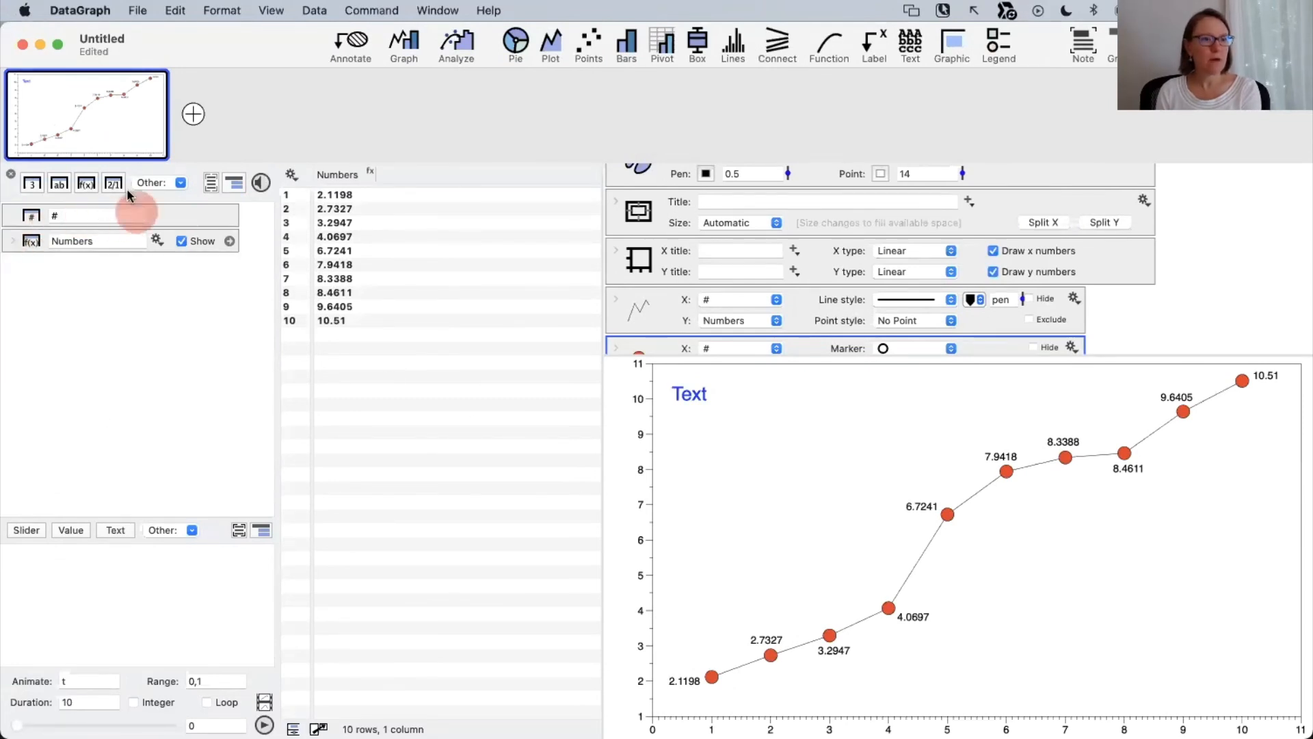
left_click(32, 183)
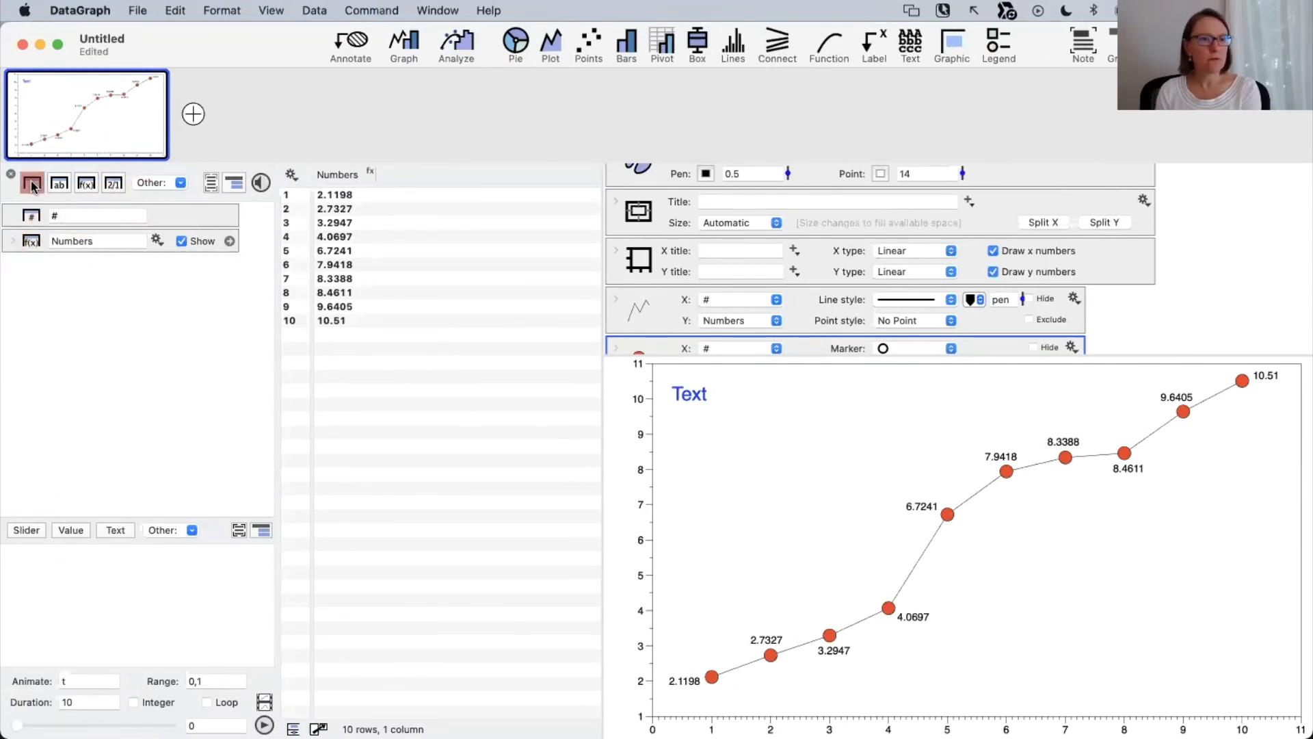
left_click(31, 266)
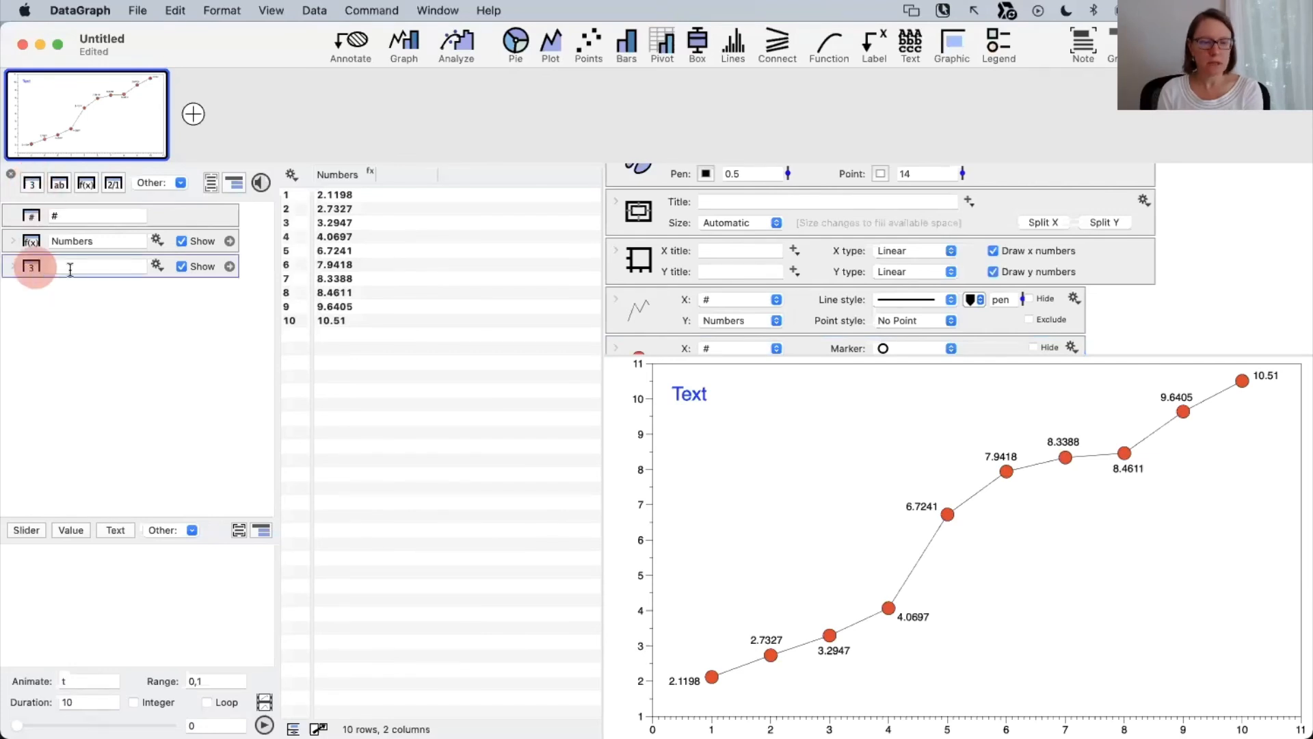
key("Delete")
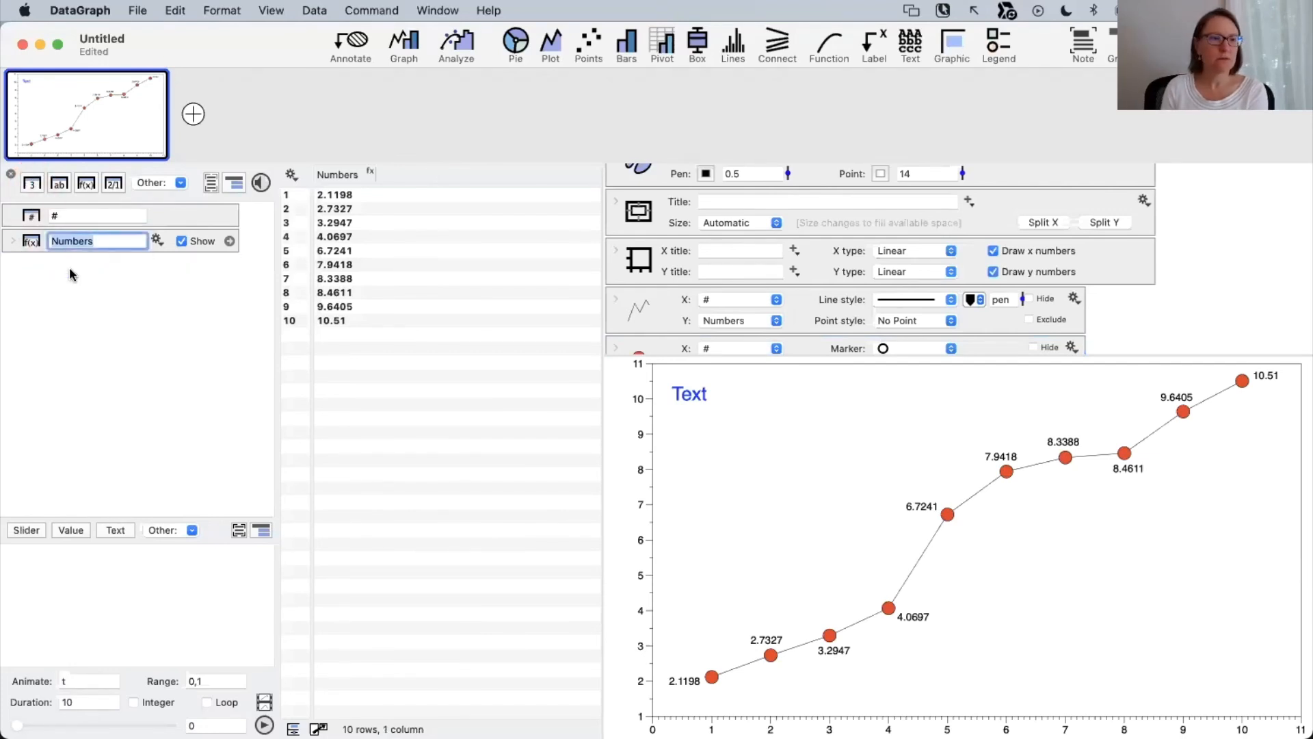
Add a date column below the Numbers column and name it Date.
left_click_drag(109, 330, 110, 186)
left_click(112, 184)
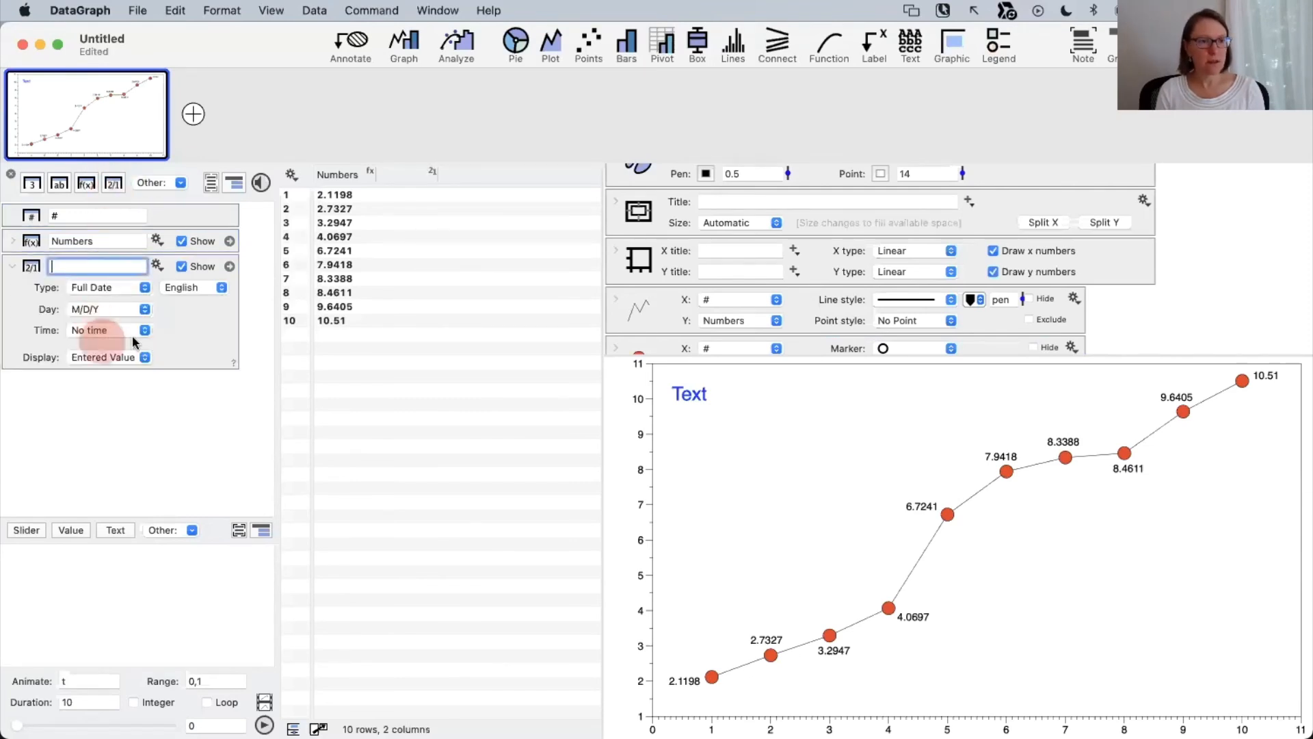
type("D")
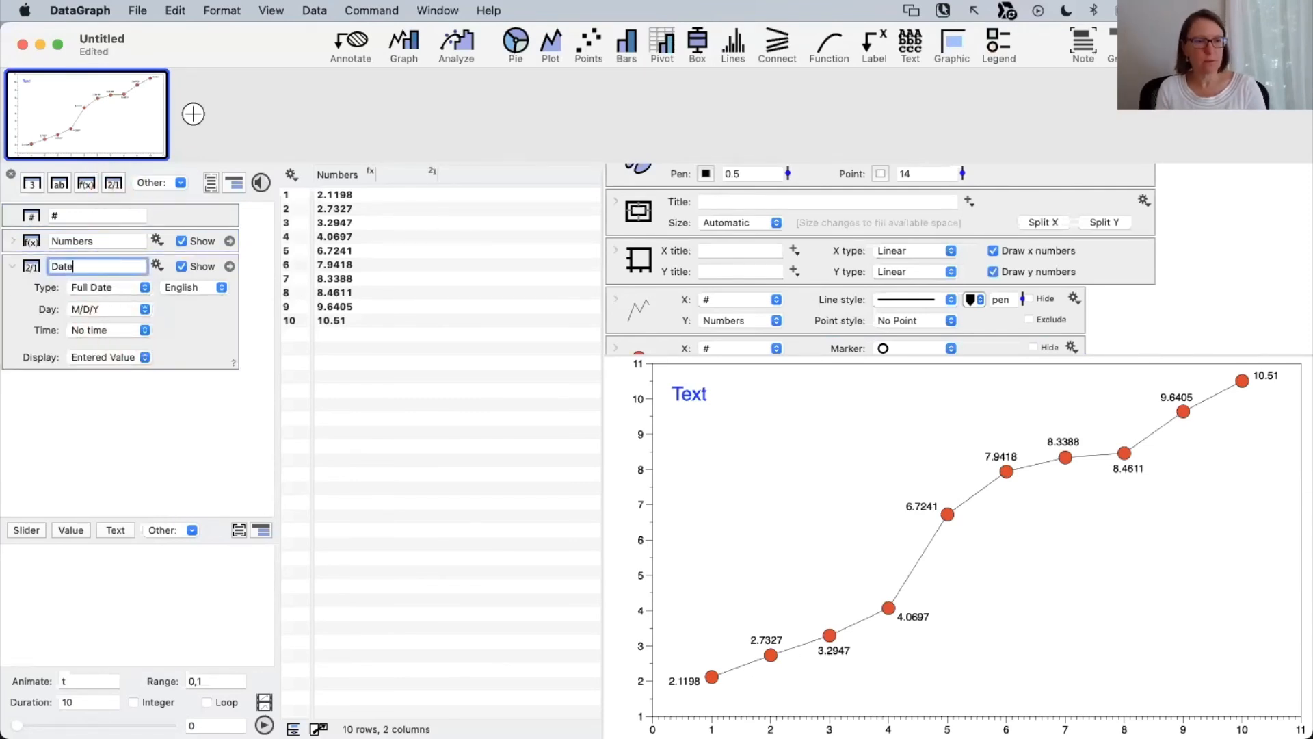
type("ate")
key("Return")
Widen the Date column in the data table and enter 2020:01:01 in its first row.
left_click(412, 199)
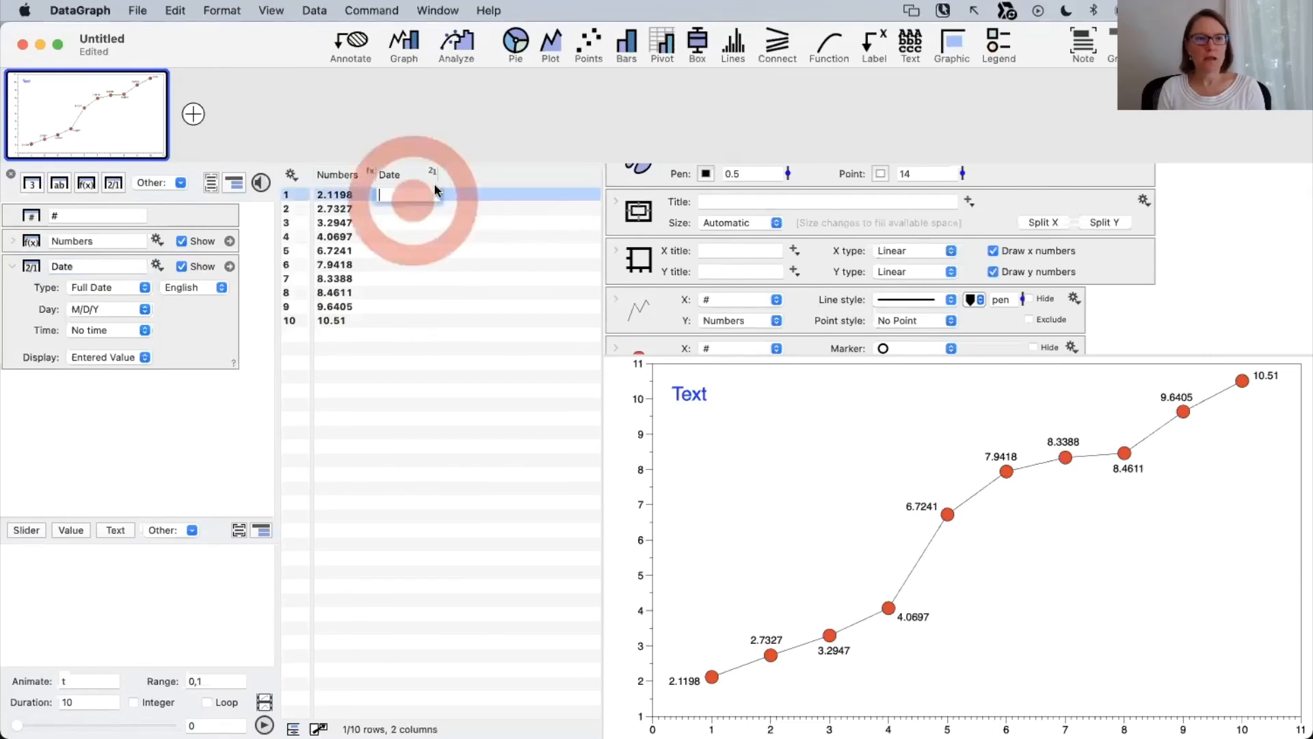
left_click(438, 183)
left_click_drag(439, 178, 453, 178)
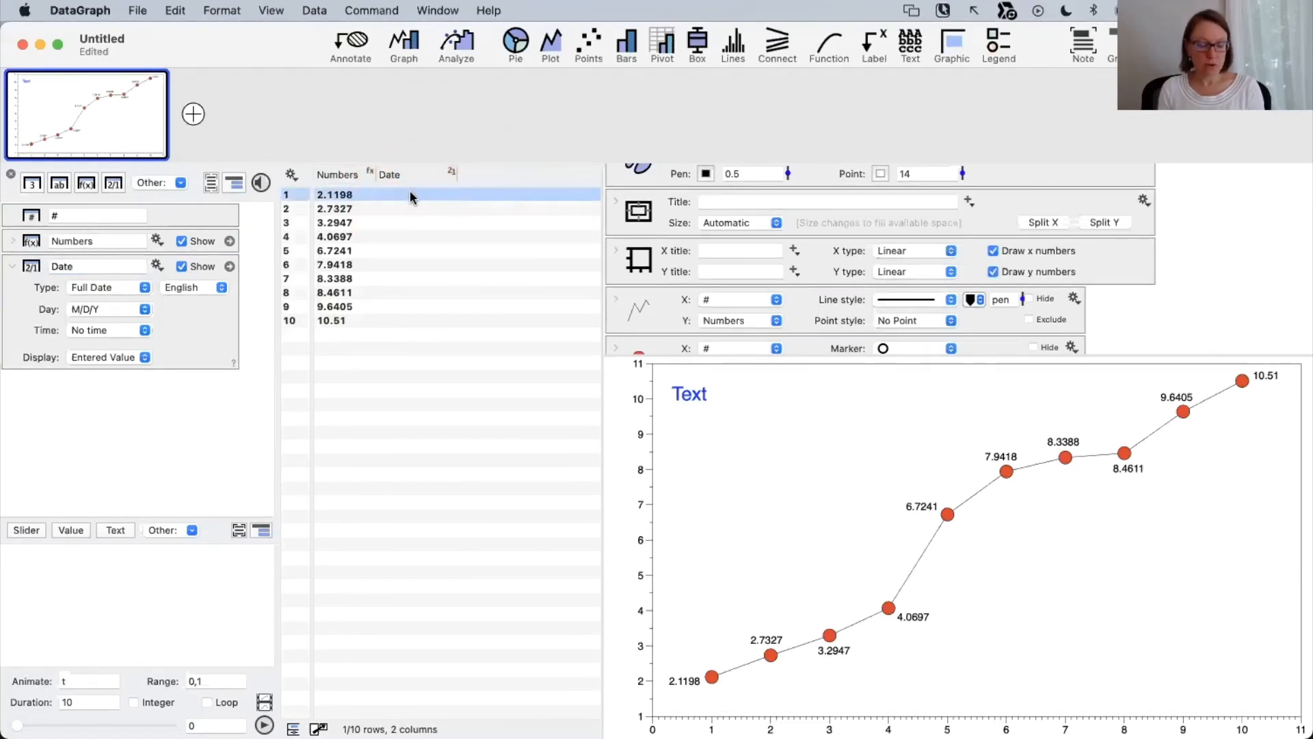
left_click(412, 197)
type("2020")
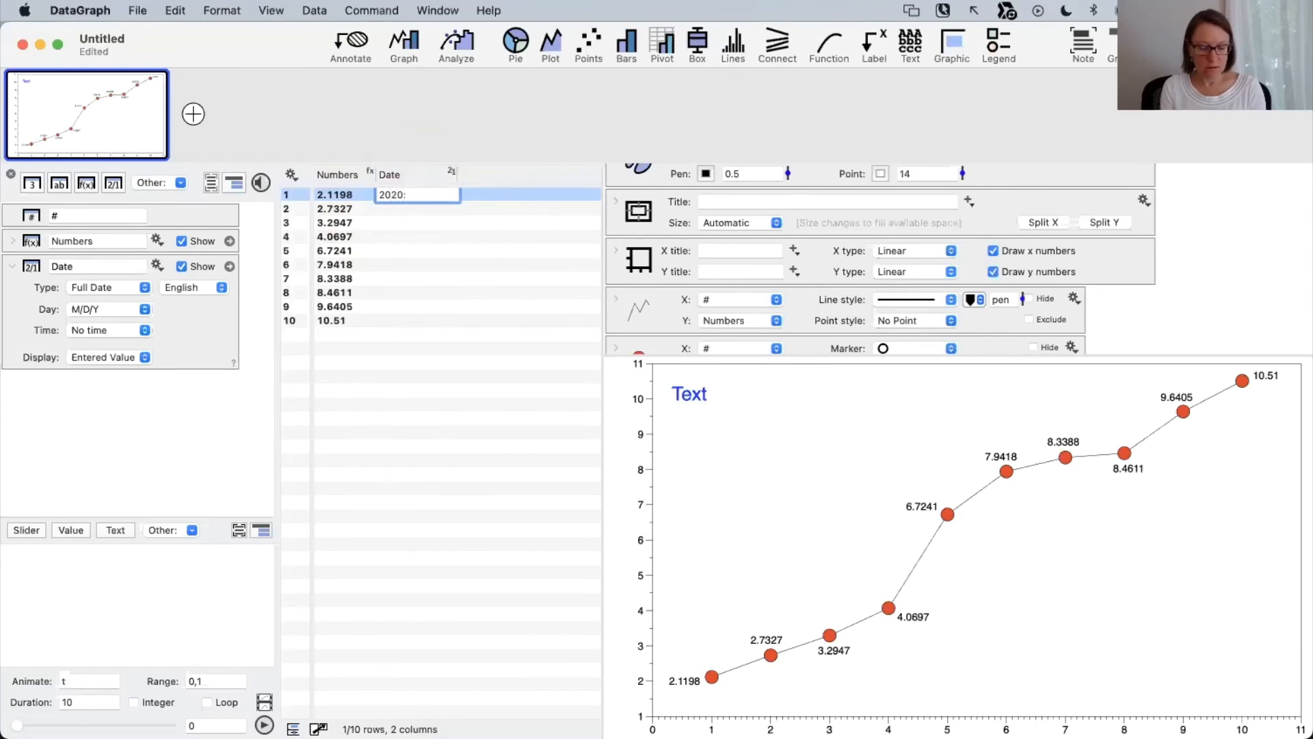
type(":01")
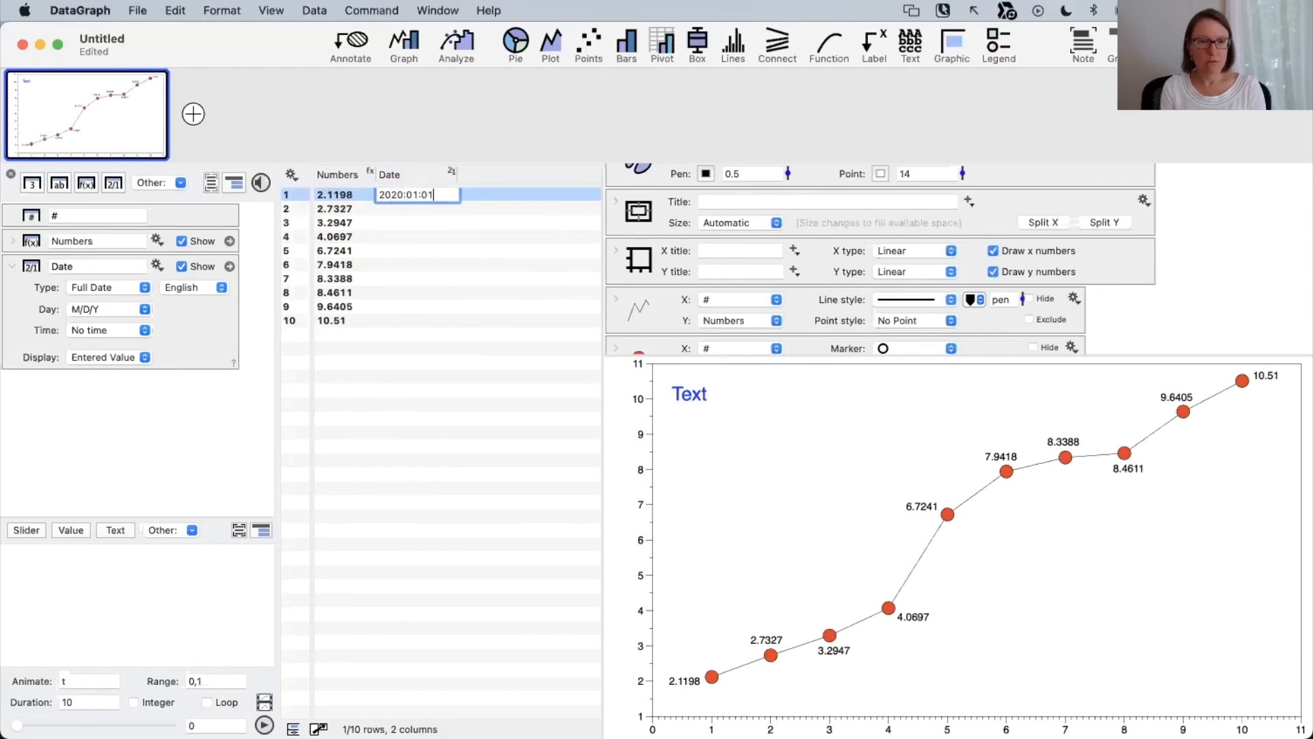
left_click(425, 196)
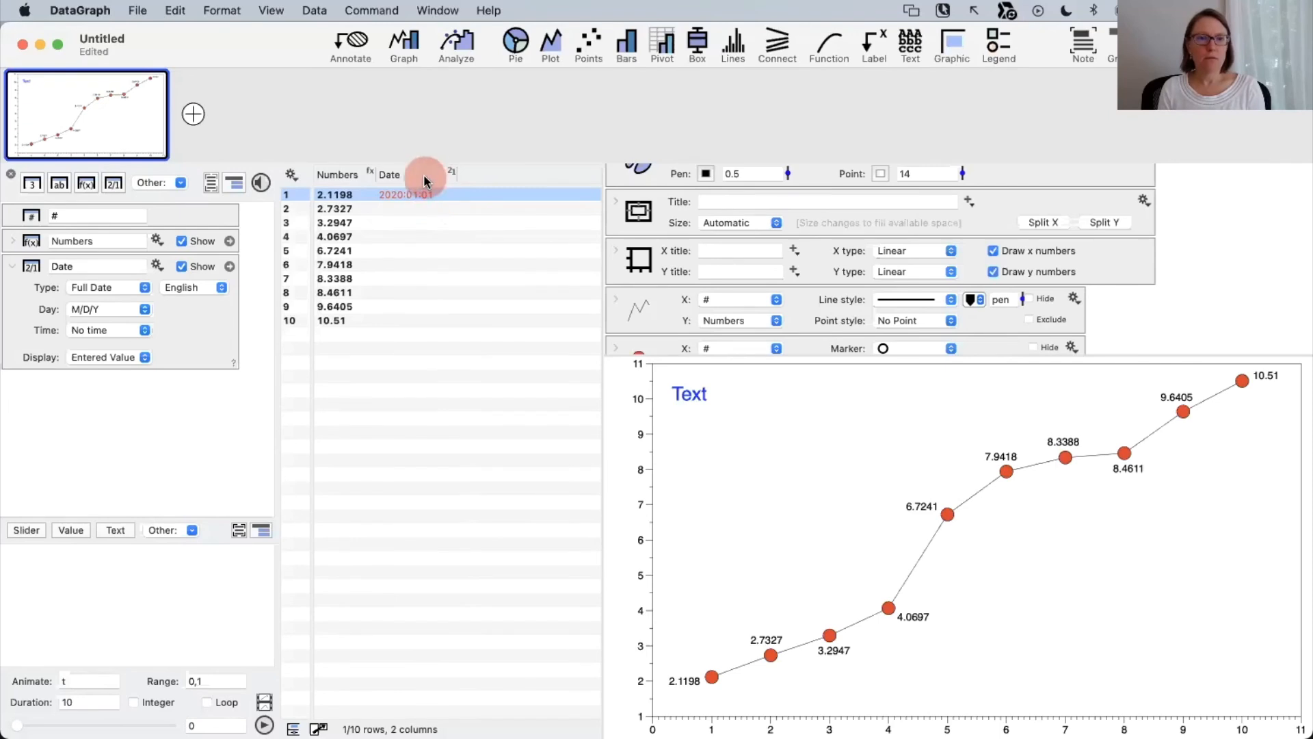
left_click(425, 179)
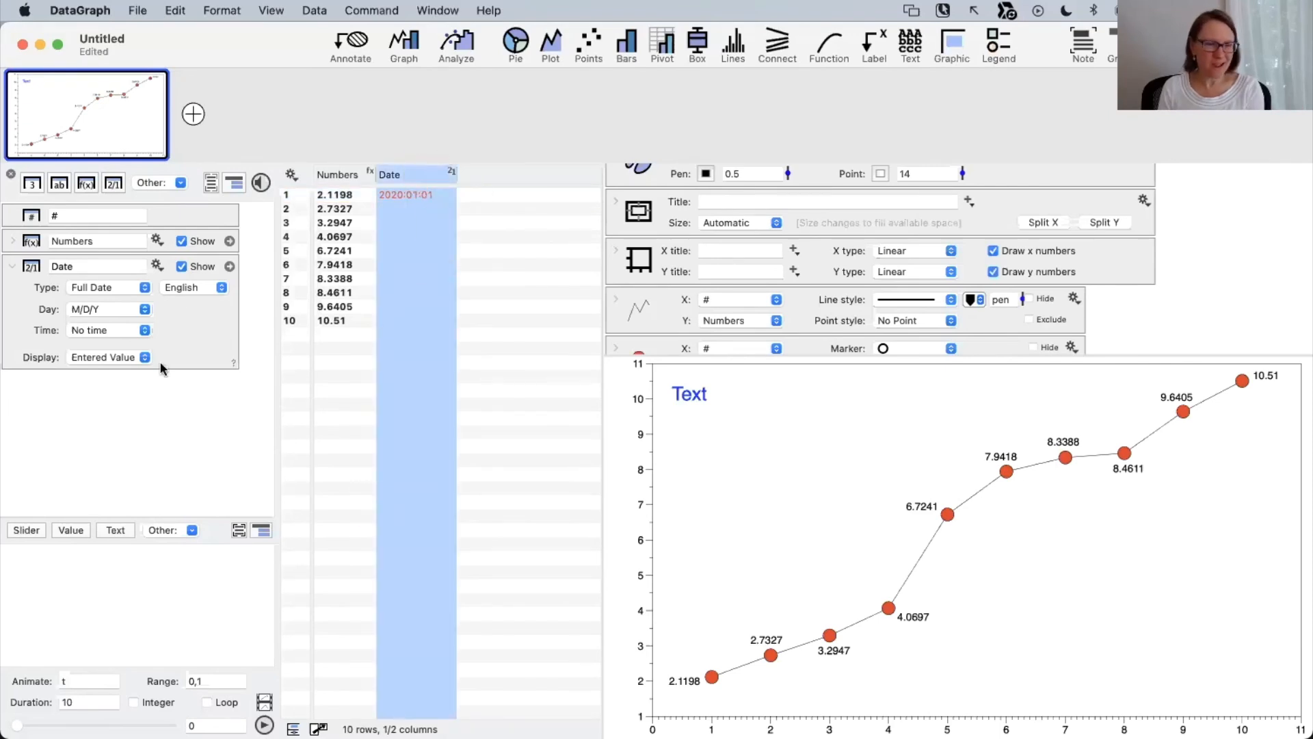
Check which date formats work for the entered value, and set the Date column to DG Format.
left_click(157, 266)
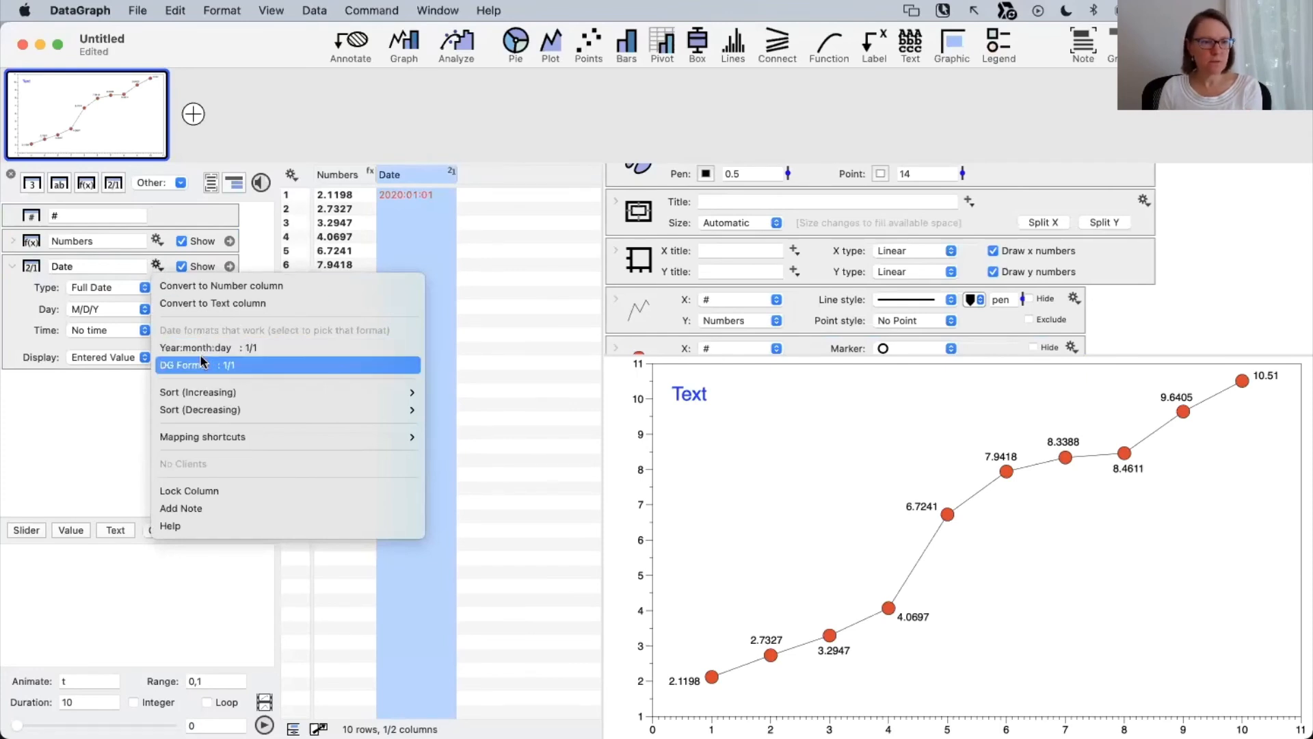
left_click(94, 465)
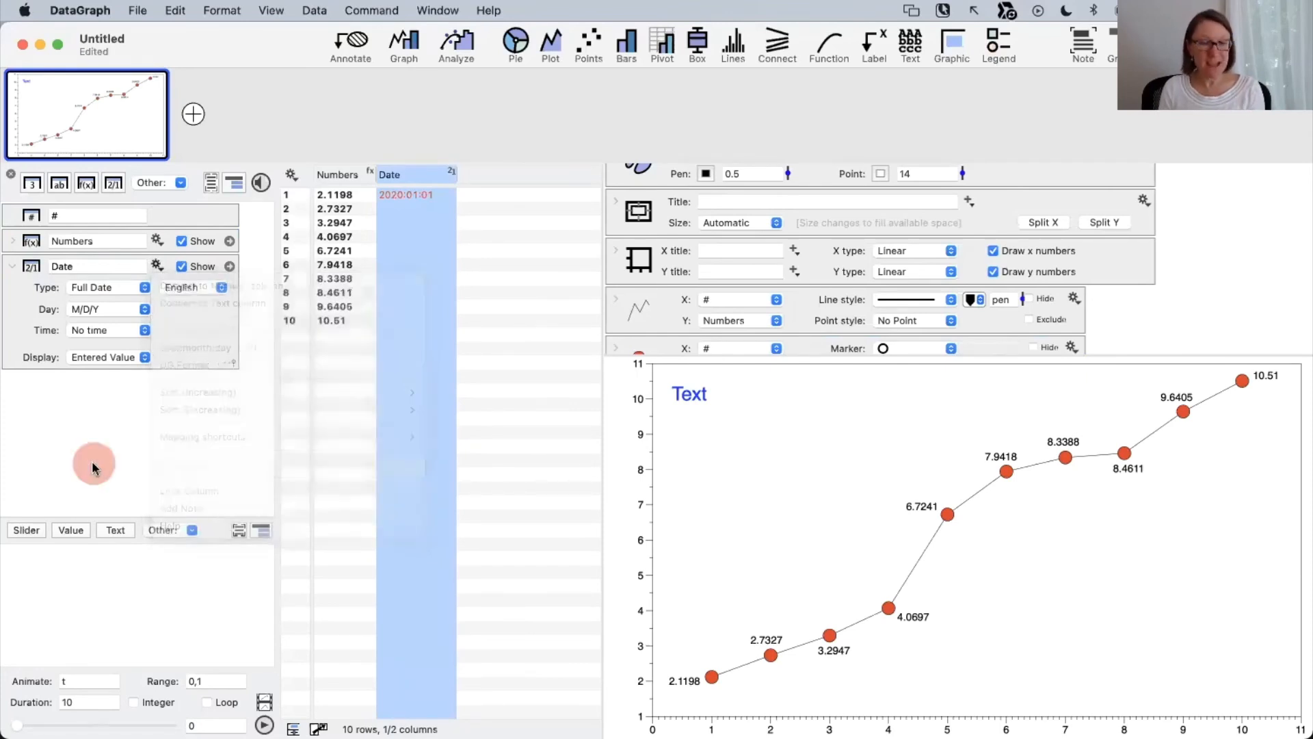
left_click(446, 267)
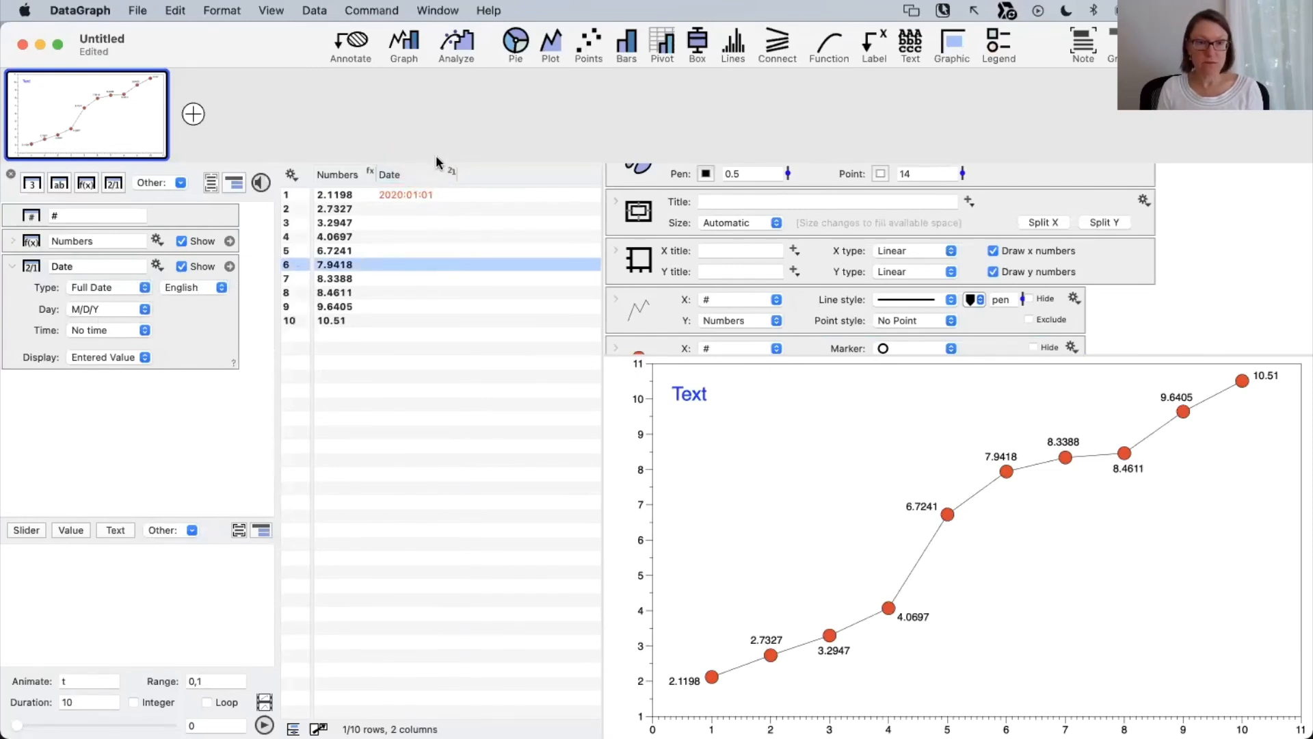
left_click(416, 175)
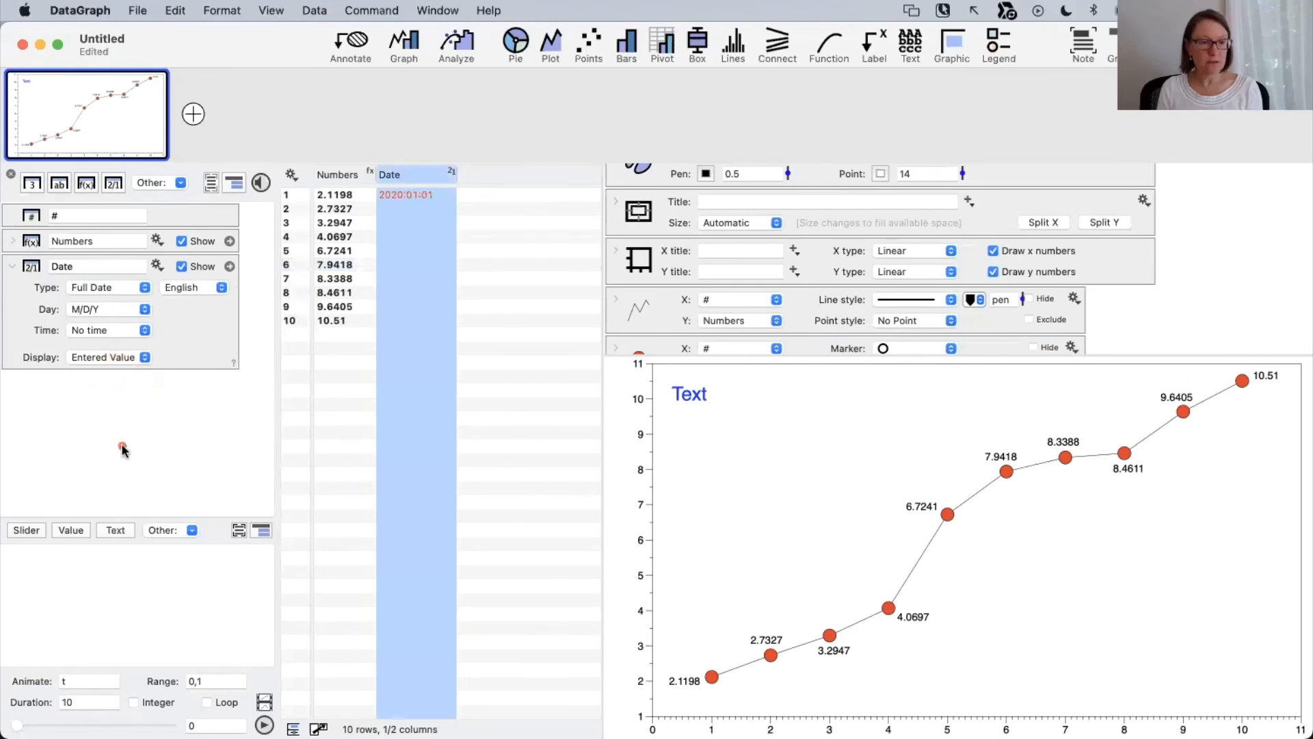
left_click(157, 264)
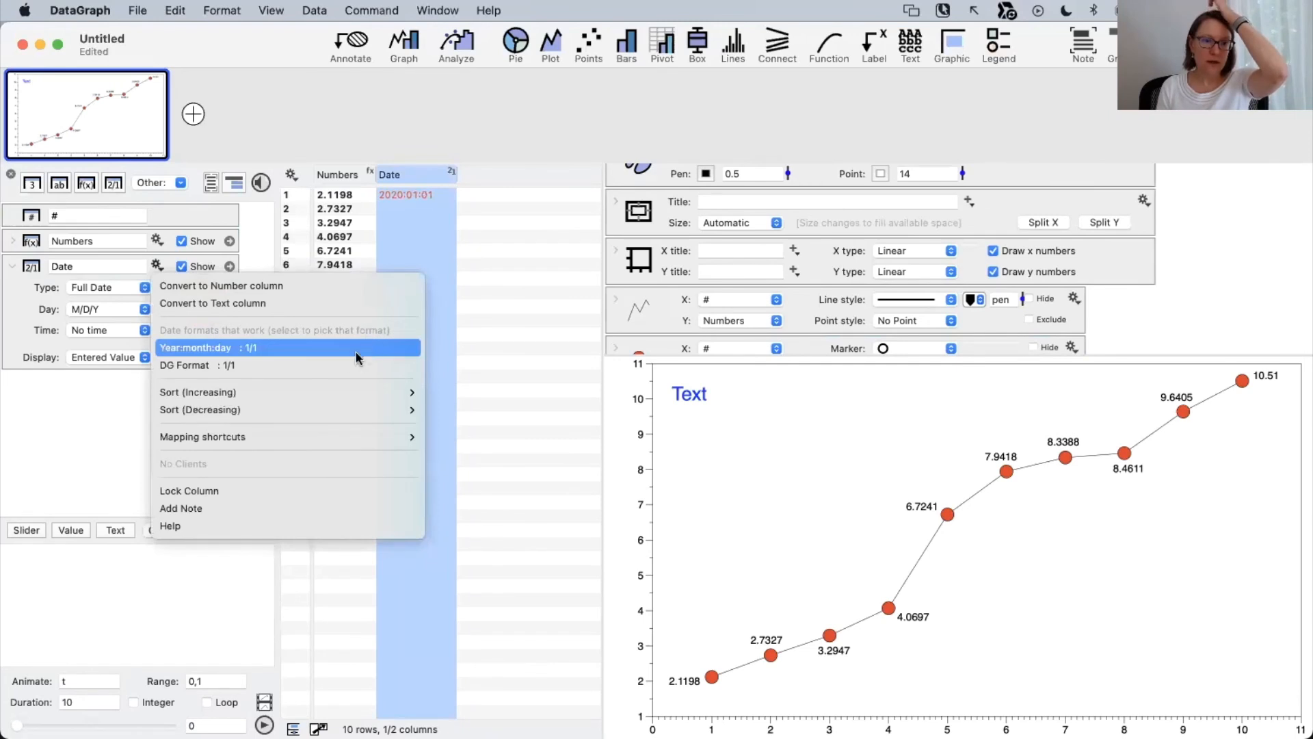
left_click(244, 370)
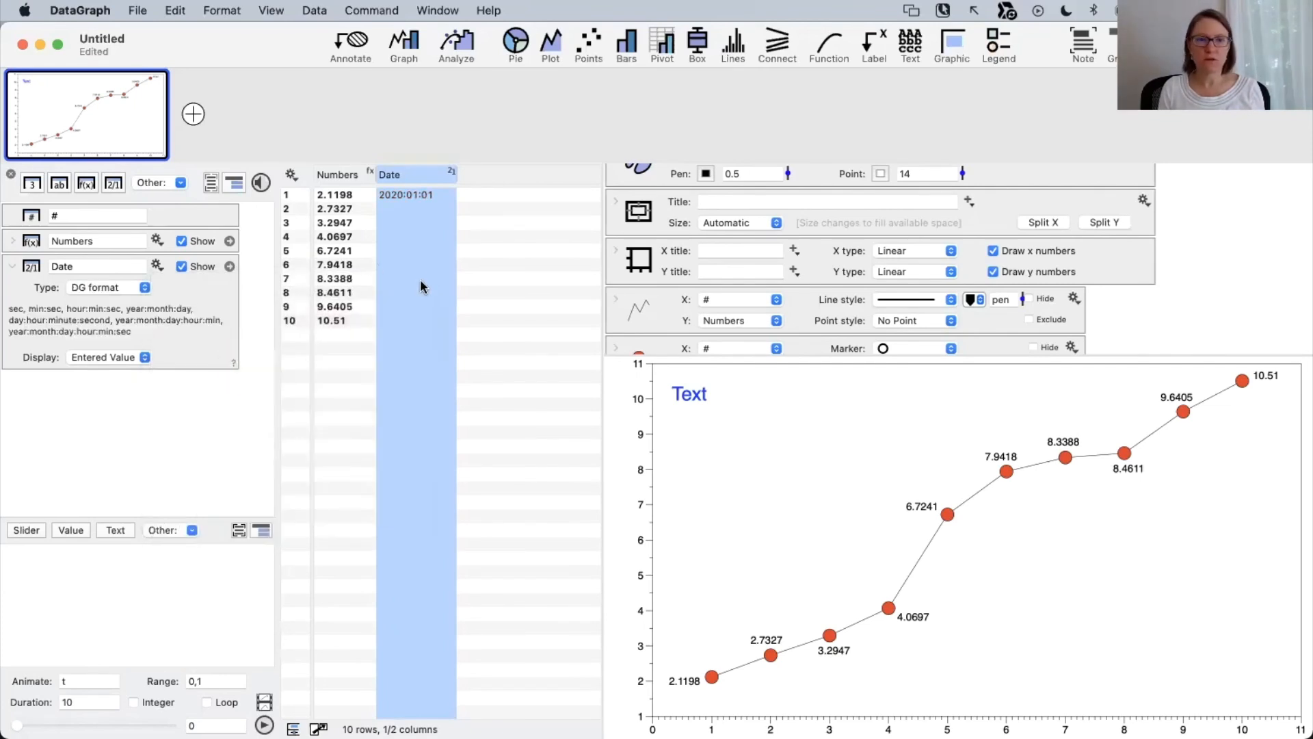
left_click(419, 281)
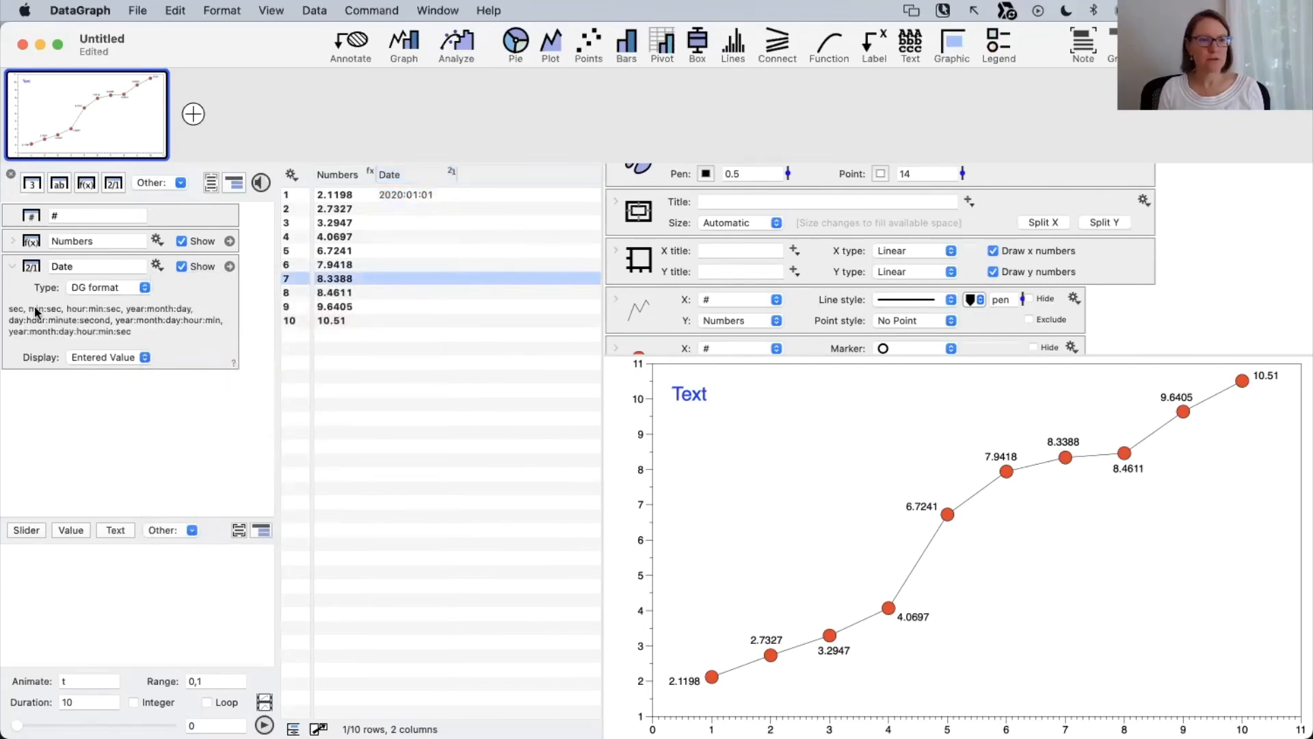
Fill rows 2 to 4 of the Date column with 2020:01:01.
double_click(413, 195)
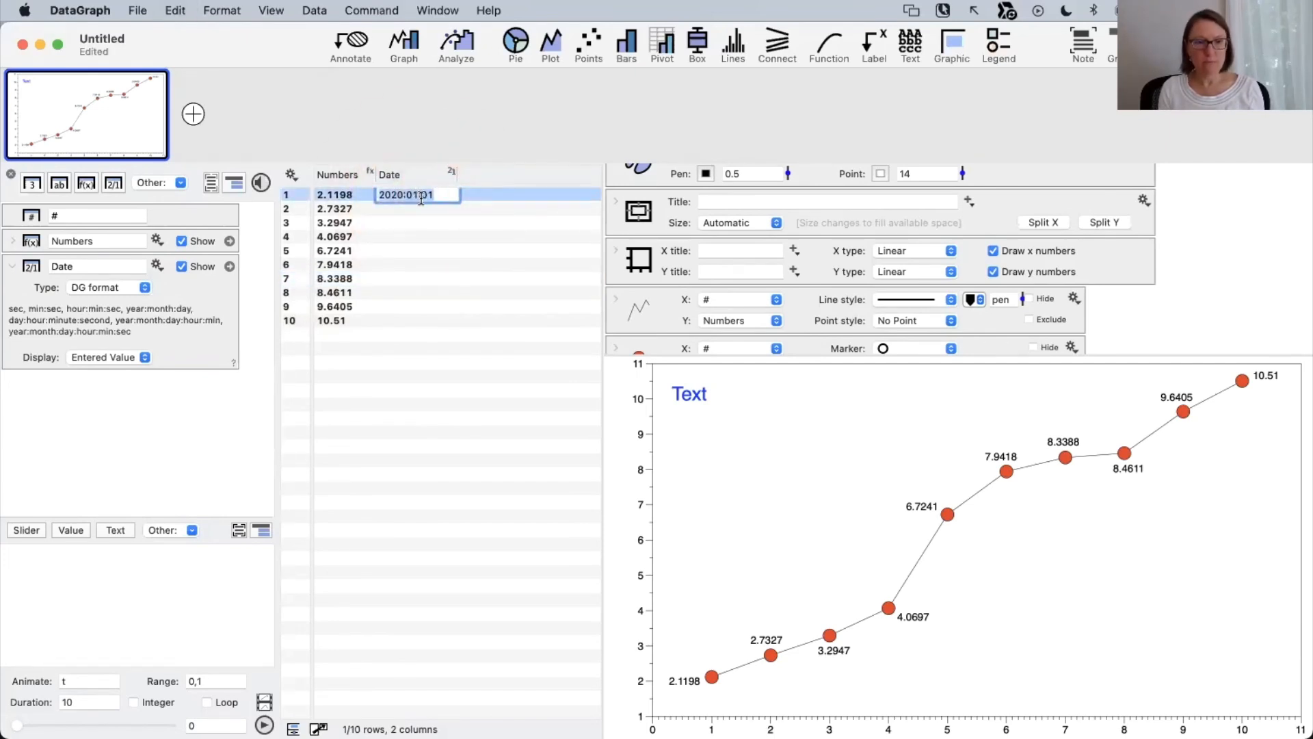
key("Return")
type("2020:01:01")
key("Return")
type("2020:01:01")
key("Return")
type("2020:01:01")
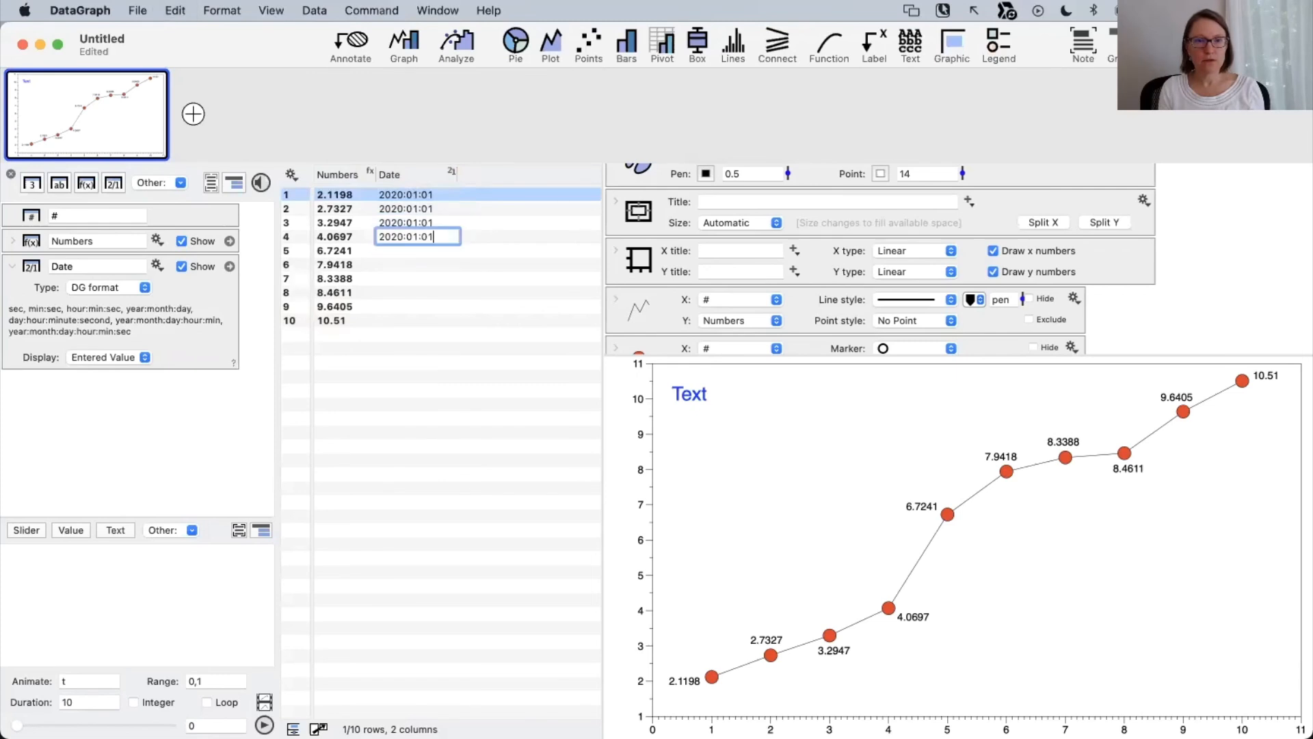
Change the dates in rows 2, 3 and 4 to 2020:01:02, 2020:01:03 and 2020:01:04.
double_click(443, 210)
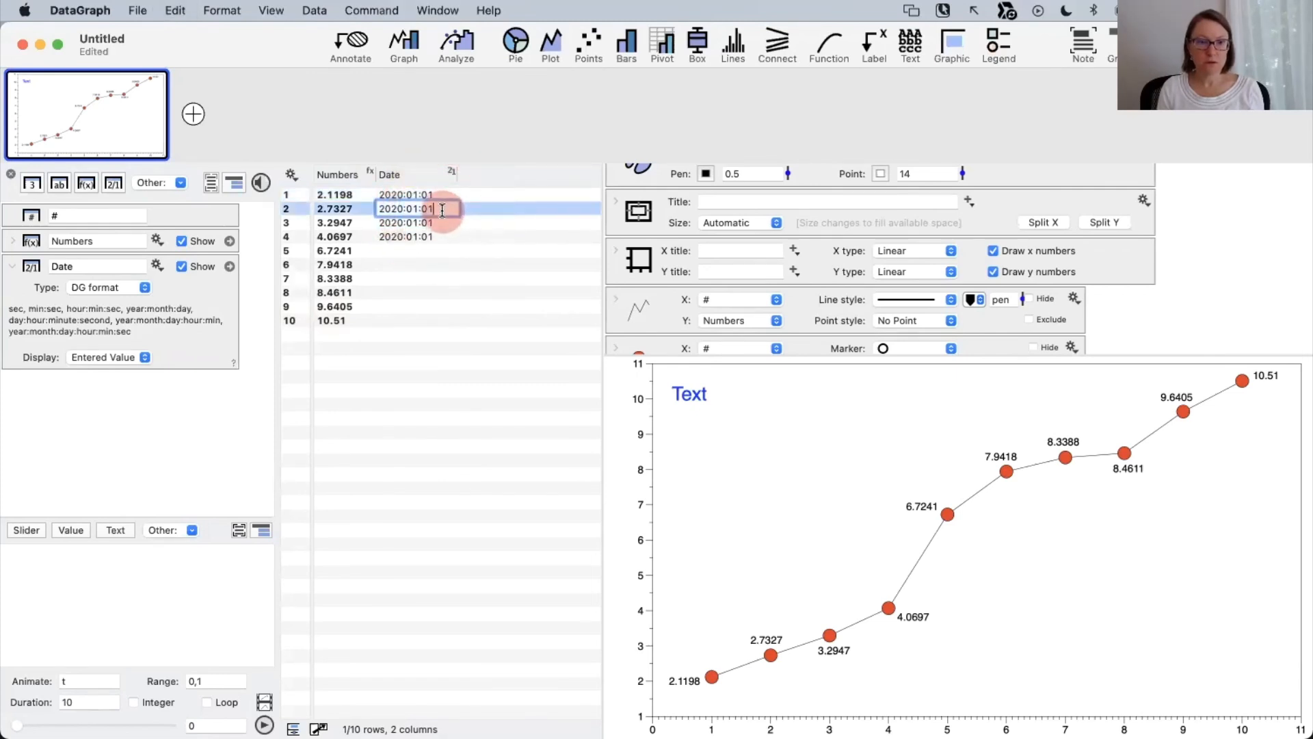
key("BackSpace")
type("2")
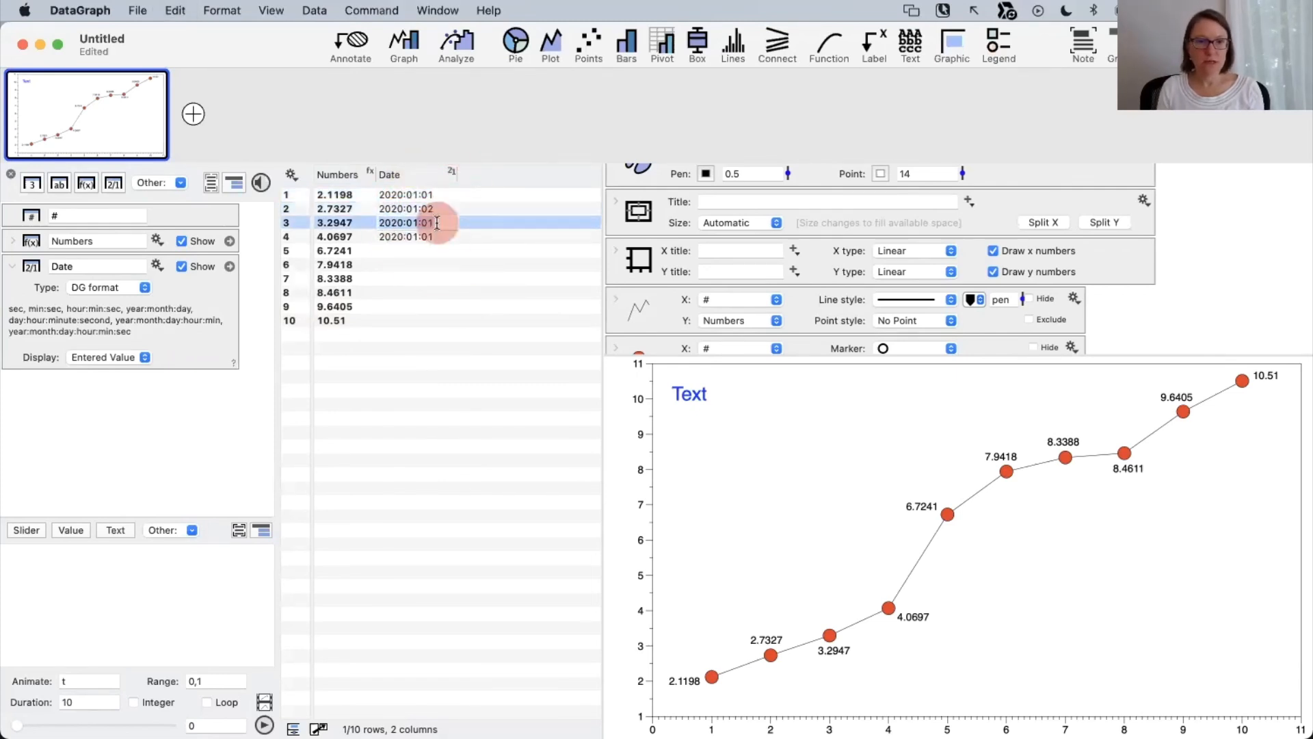
double_click(437, 222)
key("BackSpace")
type("3")
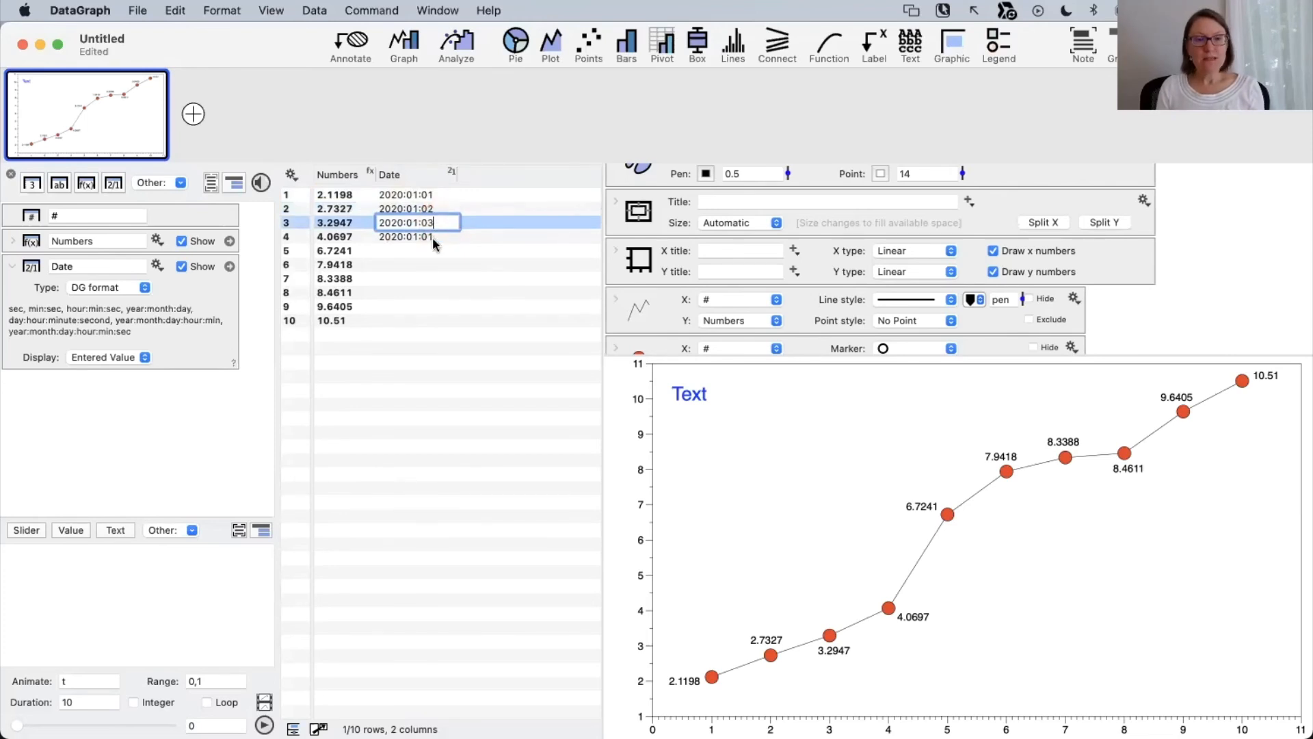
left_click(434, 237)
double_click(434, 237)
key("BackSpace")
type("4")
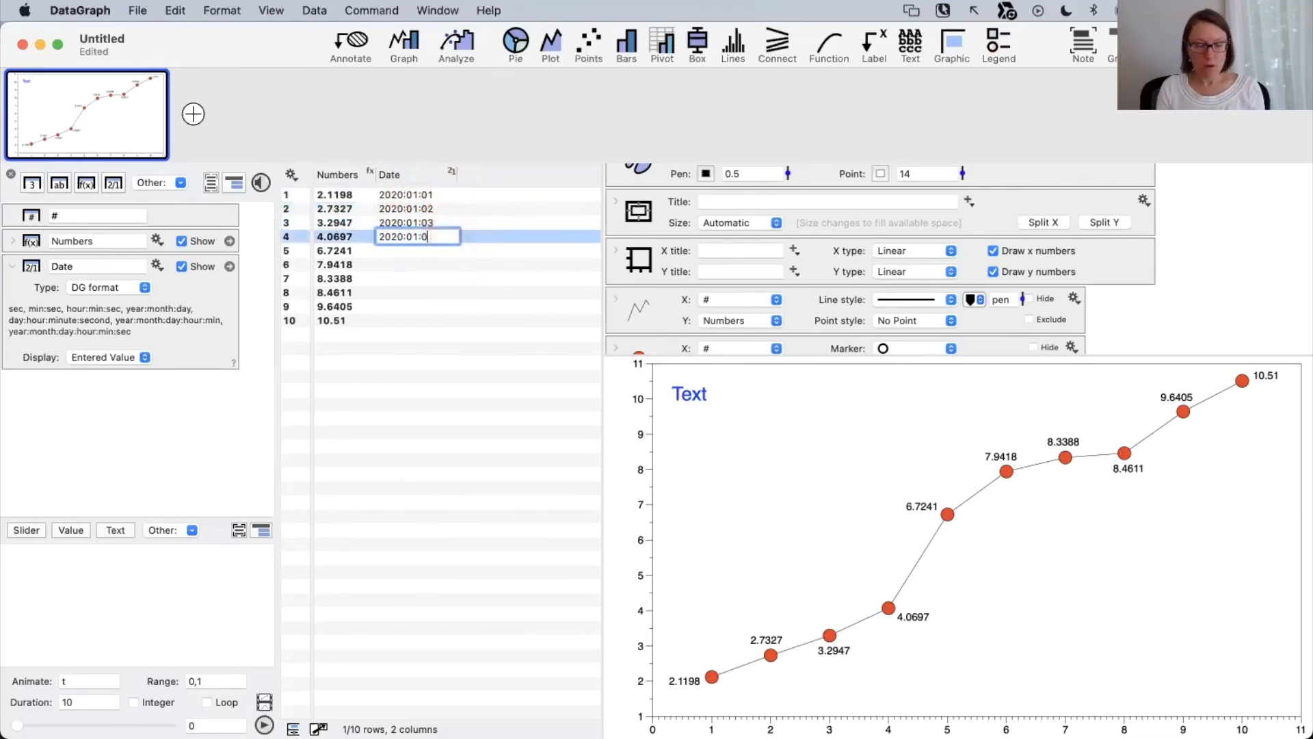
key("Return")
left_click(461, 333)
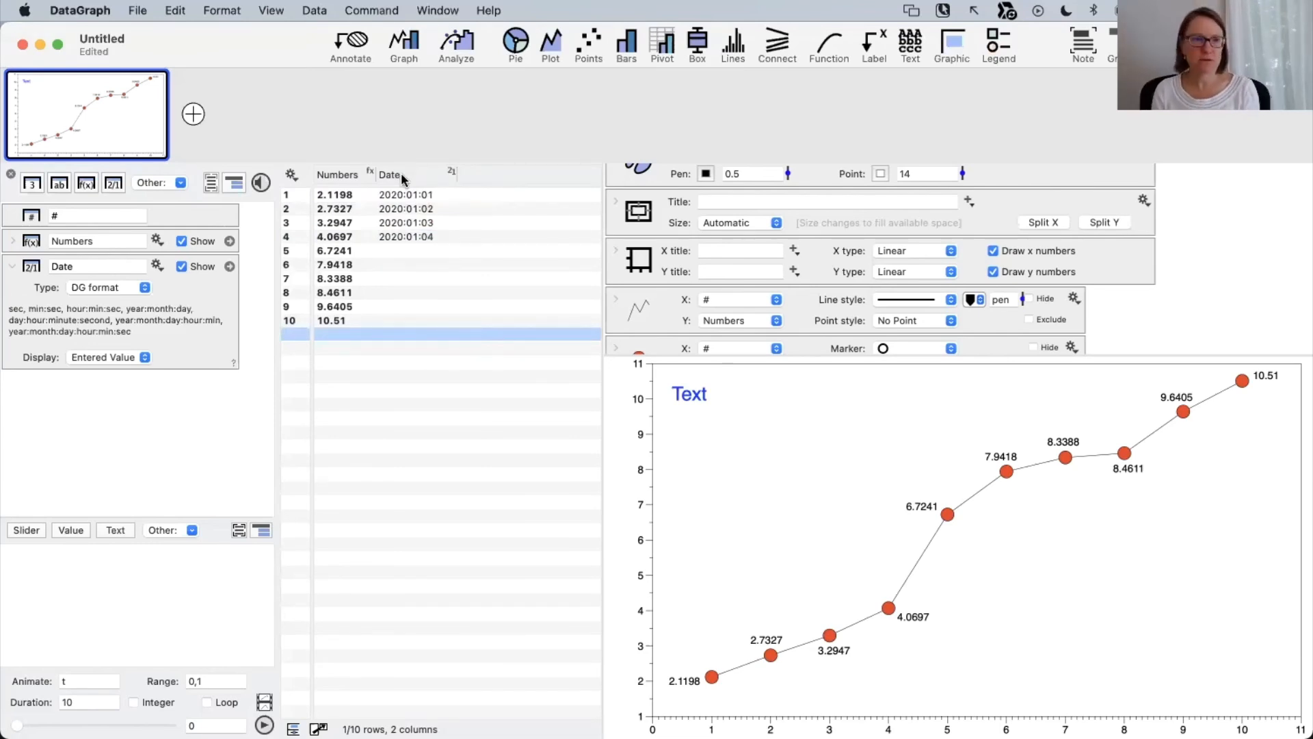
mouse_move(65, 121)
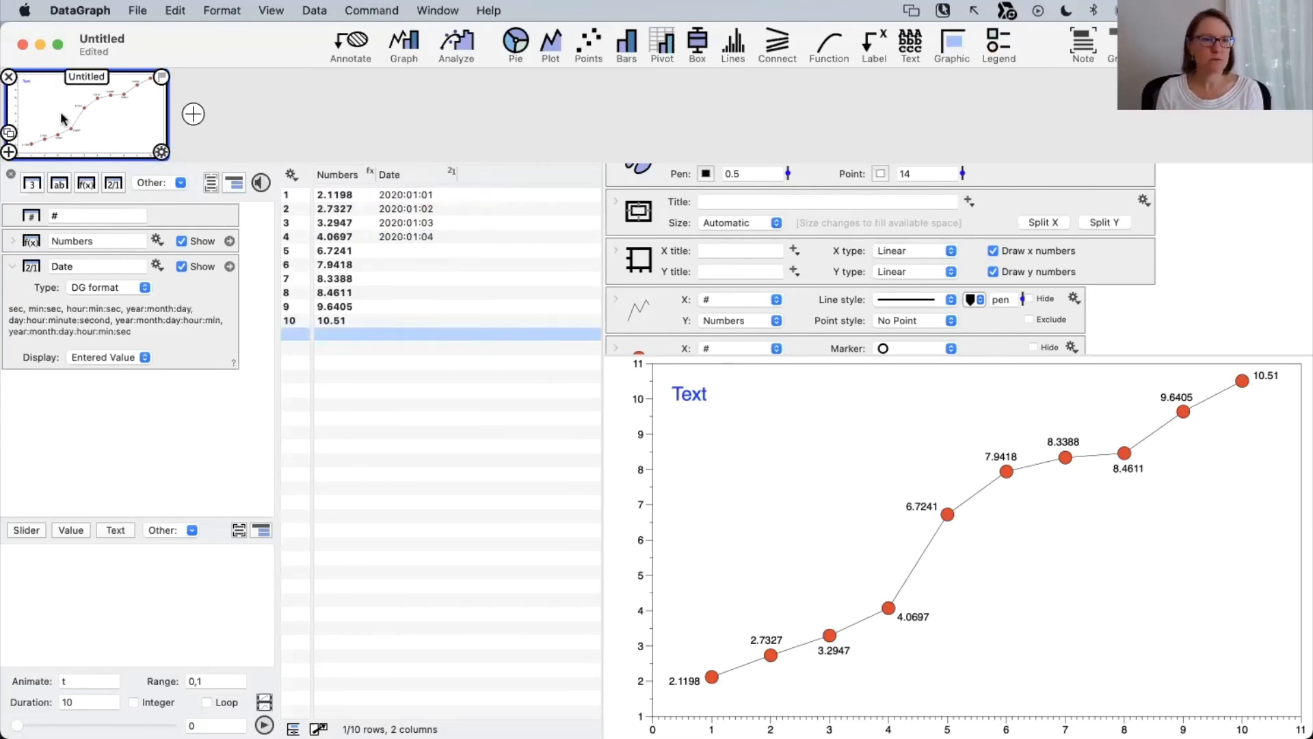
Duplicate the graph and use the Date column as X for both the line plot and the points.
left_click(9, 132)
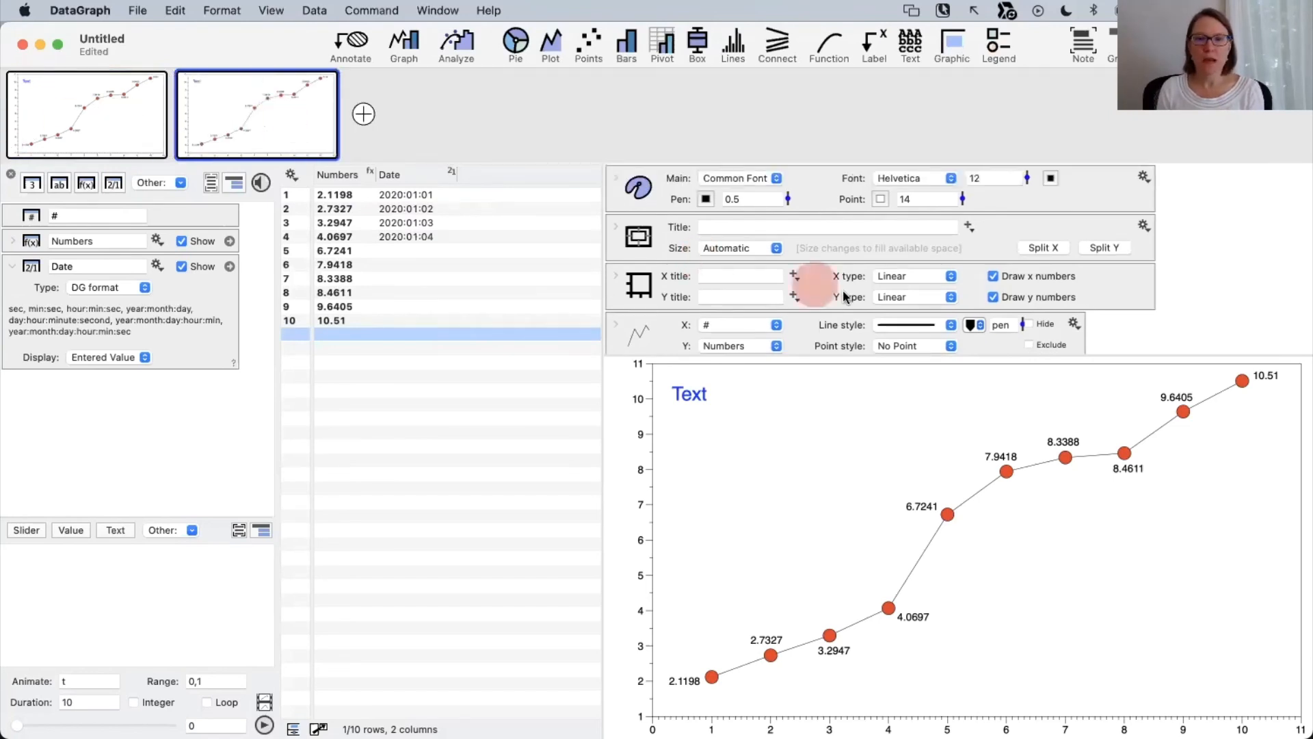
scroll(844, 292, "down", 3)
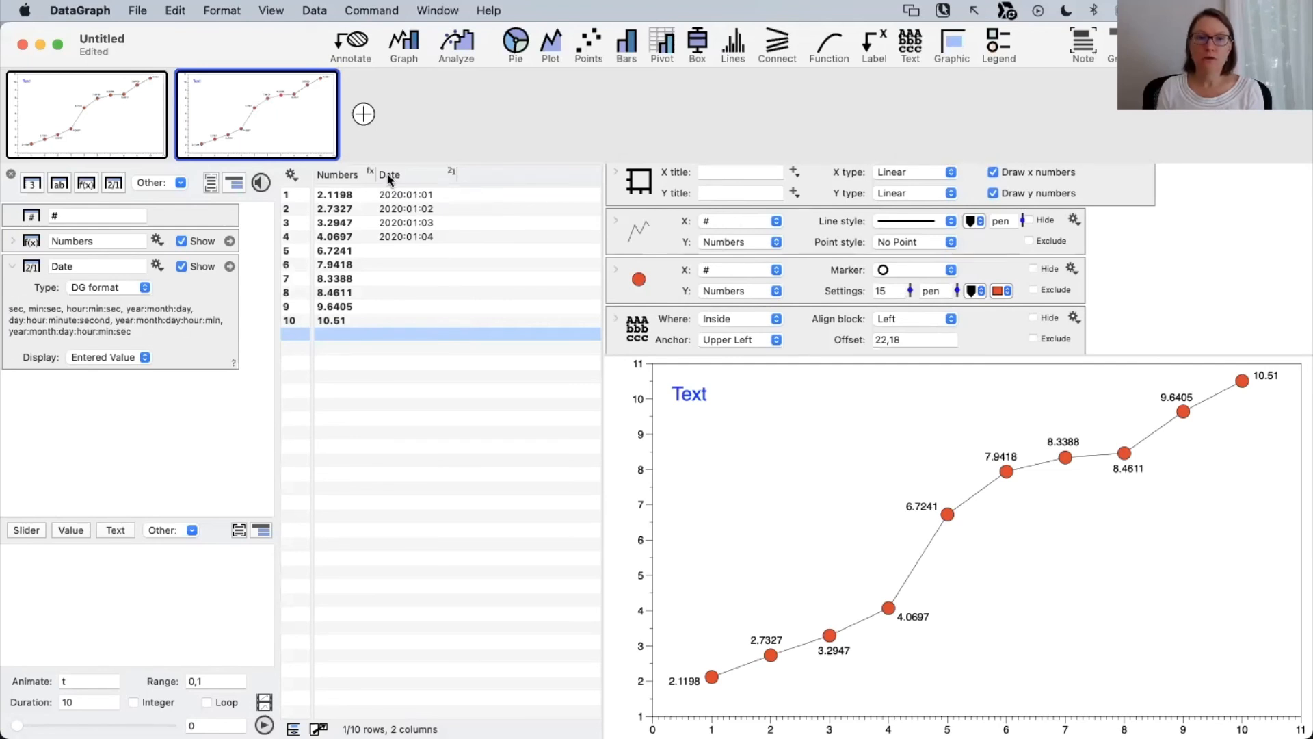
left_click_drag(389, 176, 729, 220)
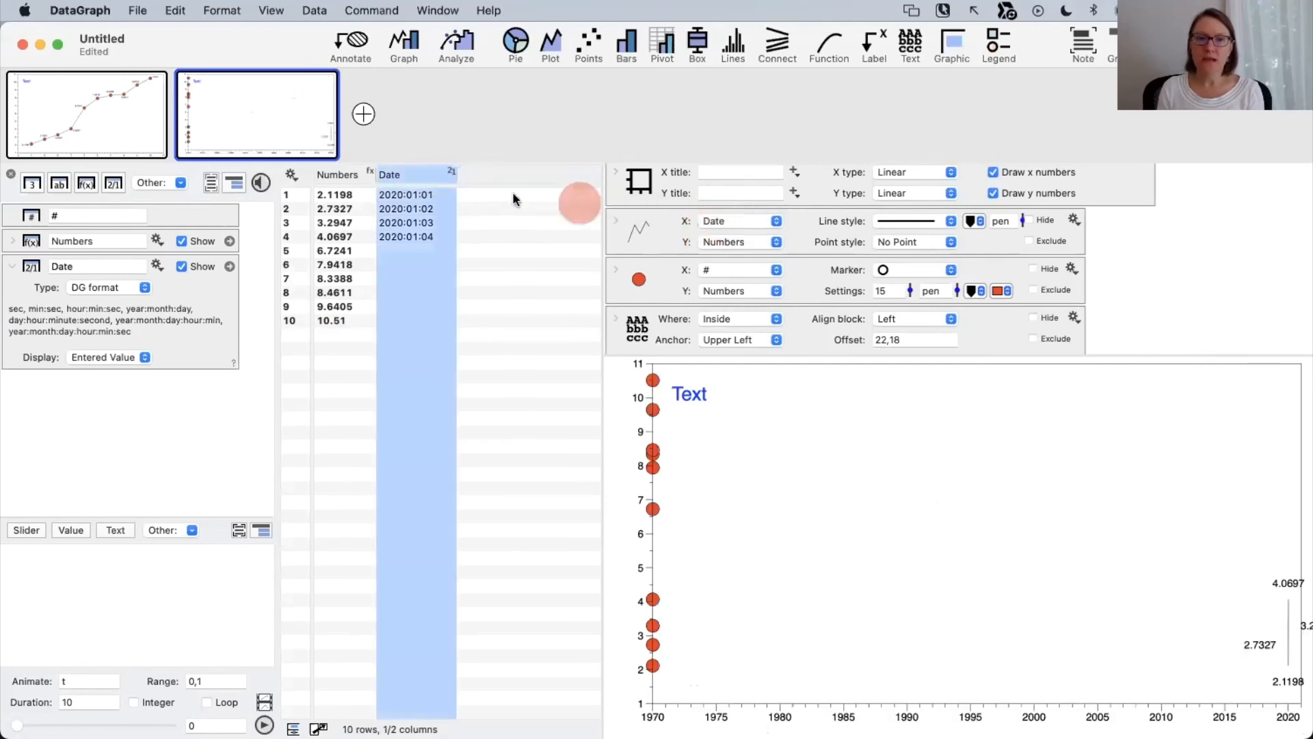
mouse_move(387, 176)
left_mouse_down()
mouse_move(782, 260)
mouse_move(771, 277)
left_mouse_up()
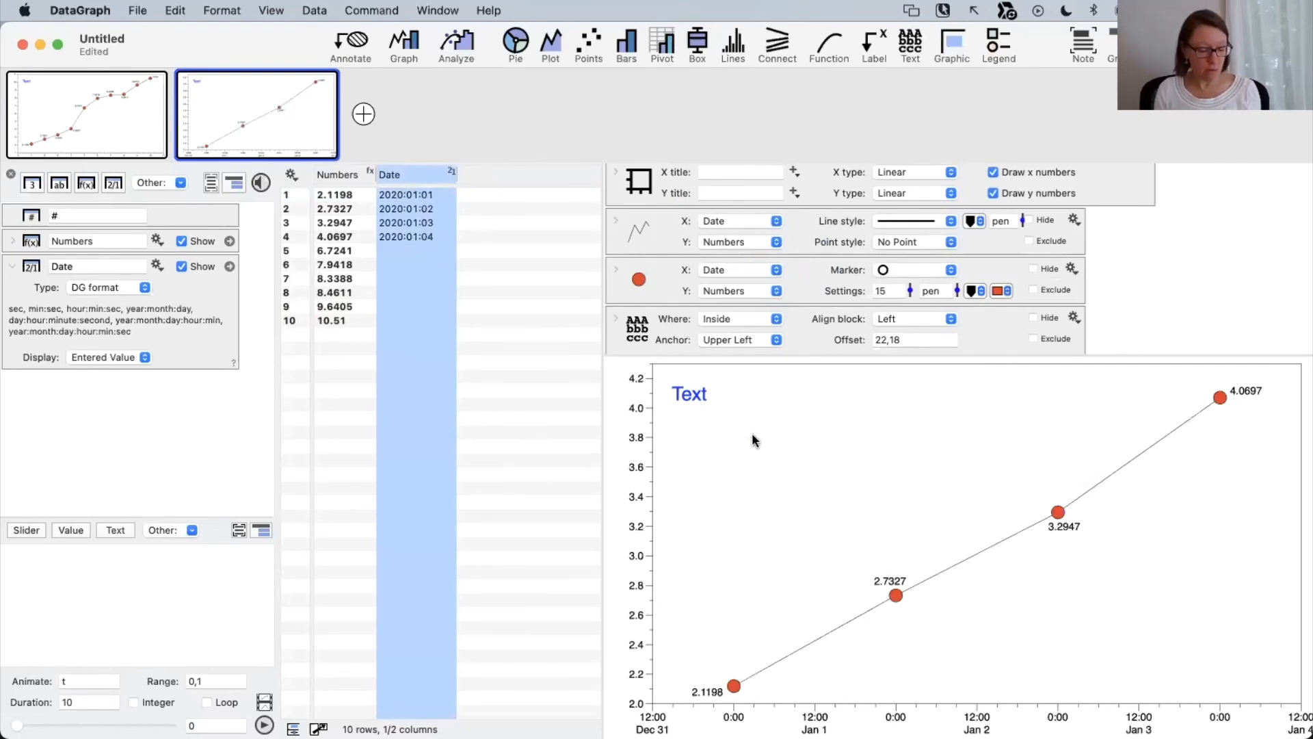
left_click_drag(793, 447, 709, 400)
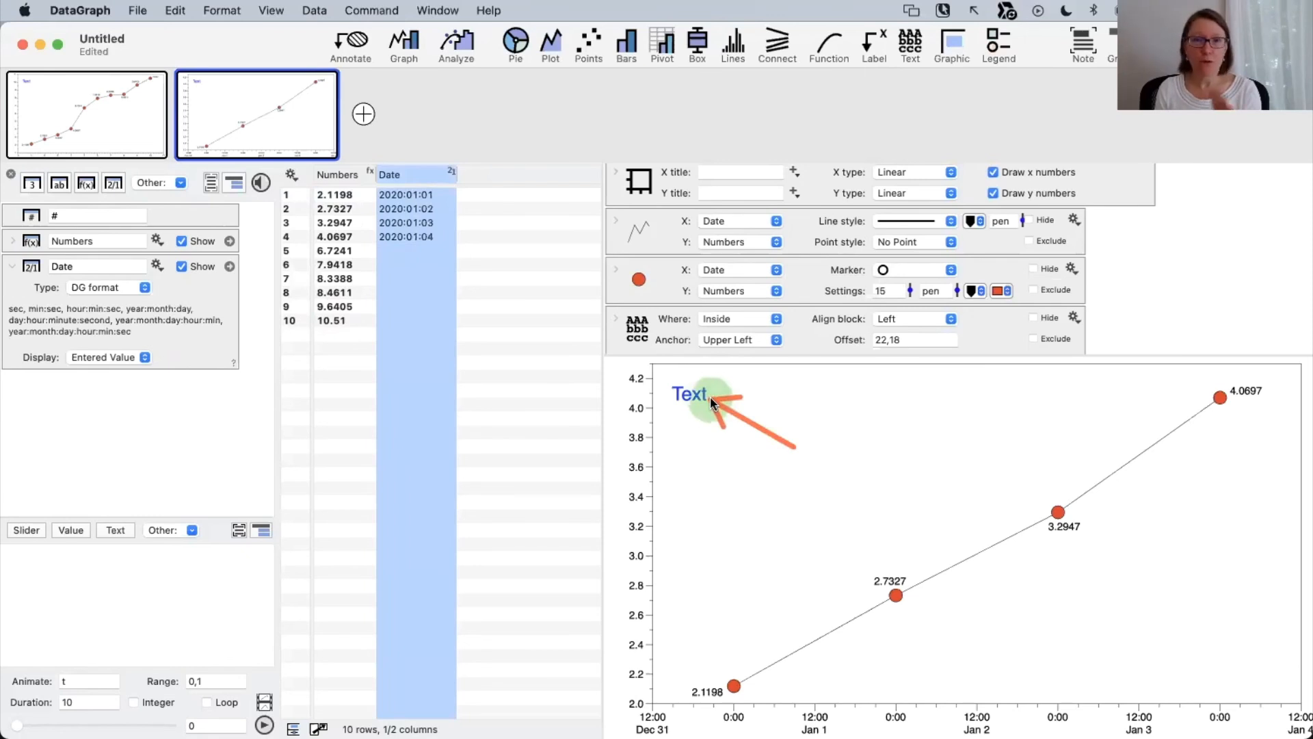
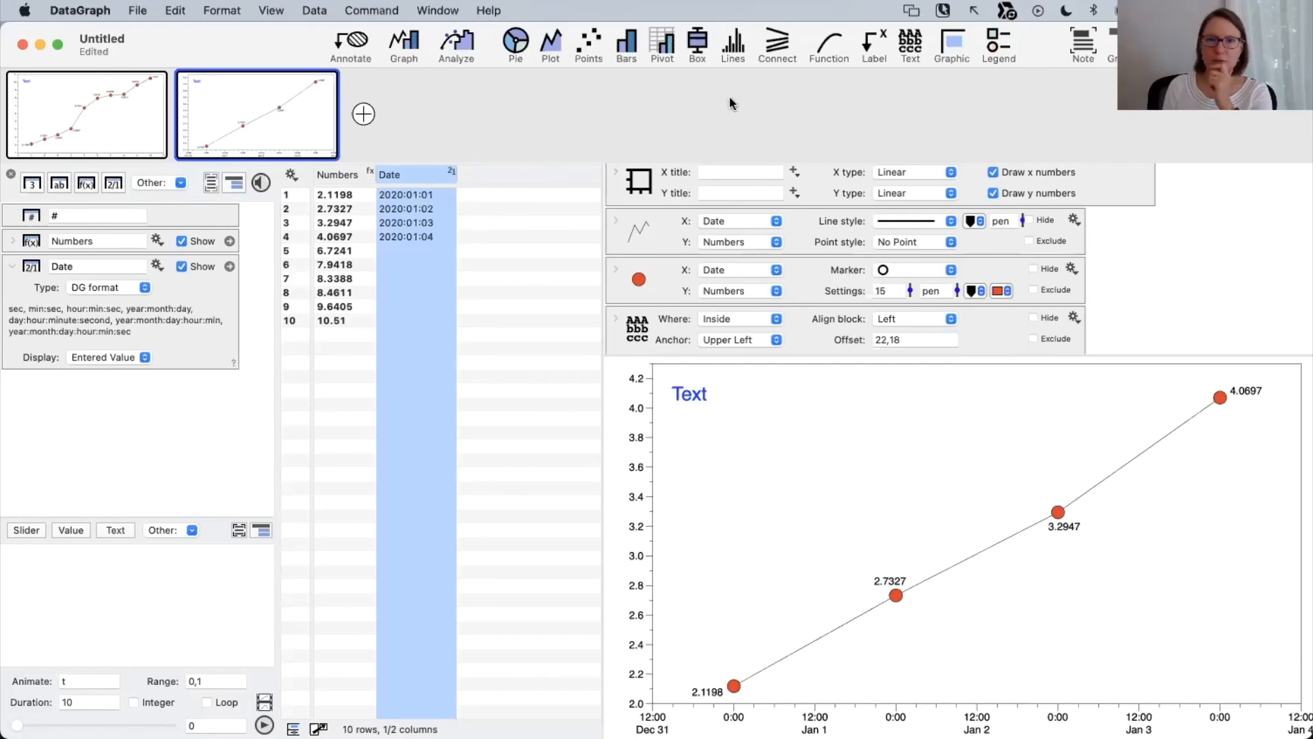
Try adding X lines at the Date column's values to the duplicated graph, and undo the addition.
left_click(732, 54)
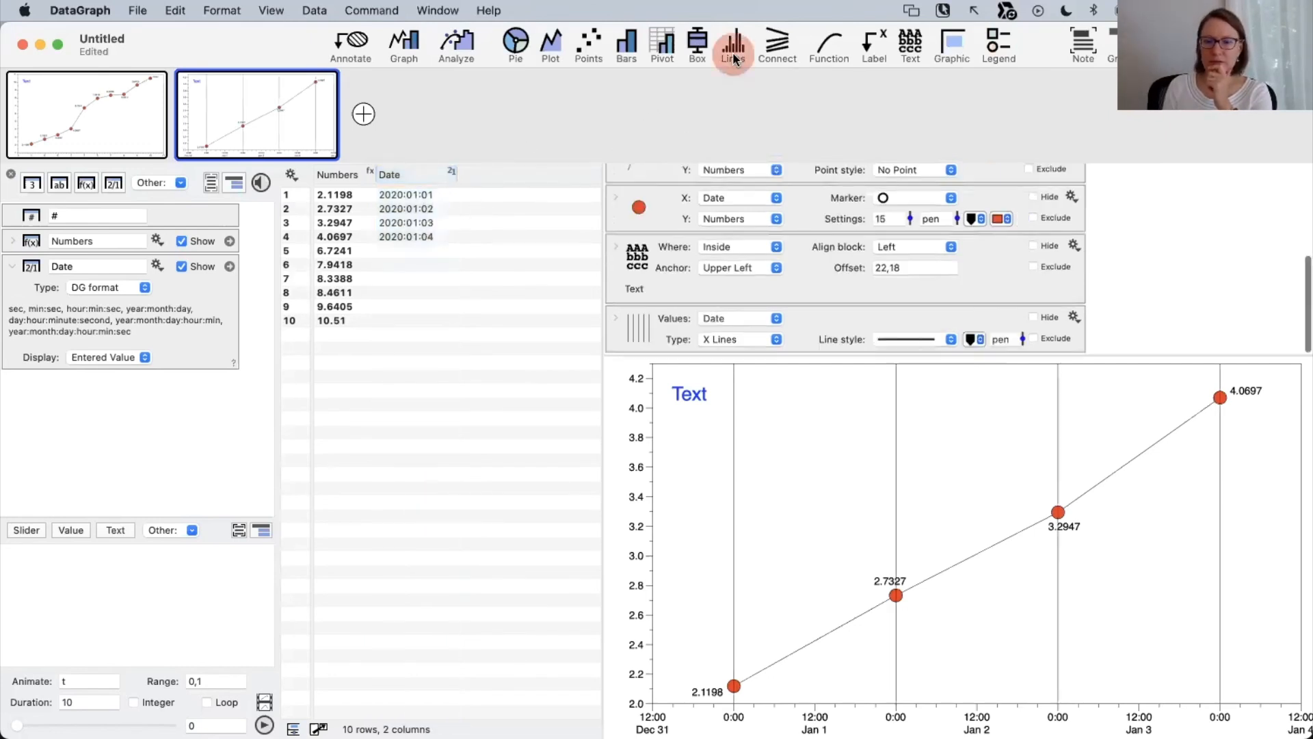
key("super+z")
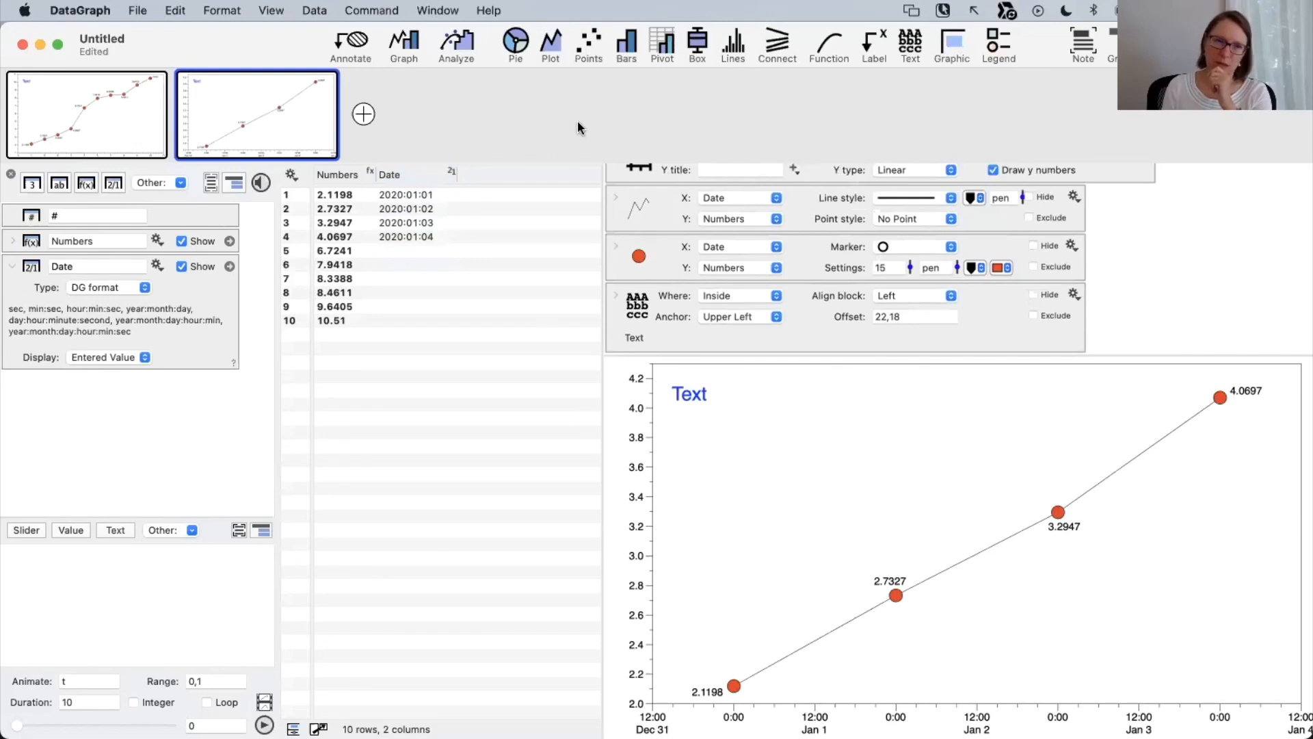
Fill rows 5 to 10 of the Date column with alternating 2020:01:03 and 2020:01:04, and move Date before Numbers.
left_click(416, 209)
left_click_drag(413, 223, 399, 305)
left_click(396, 302)
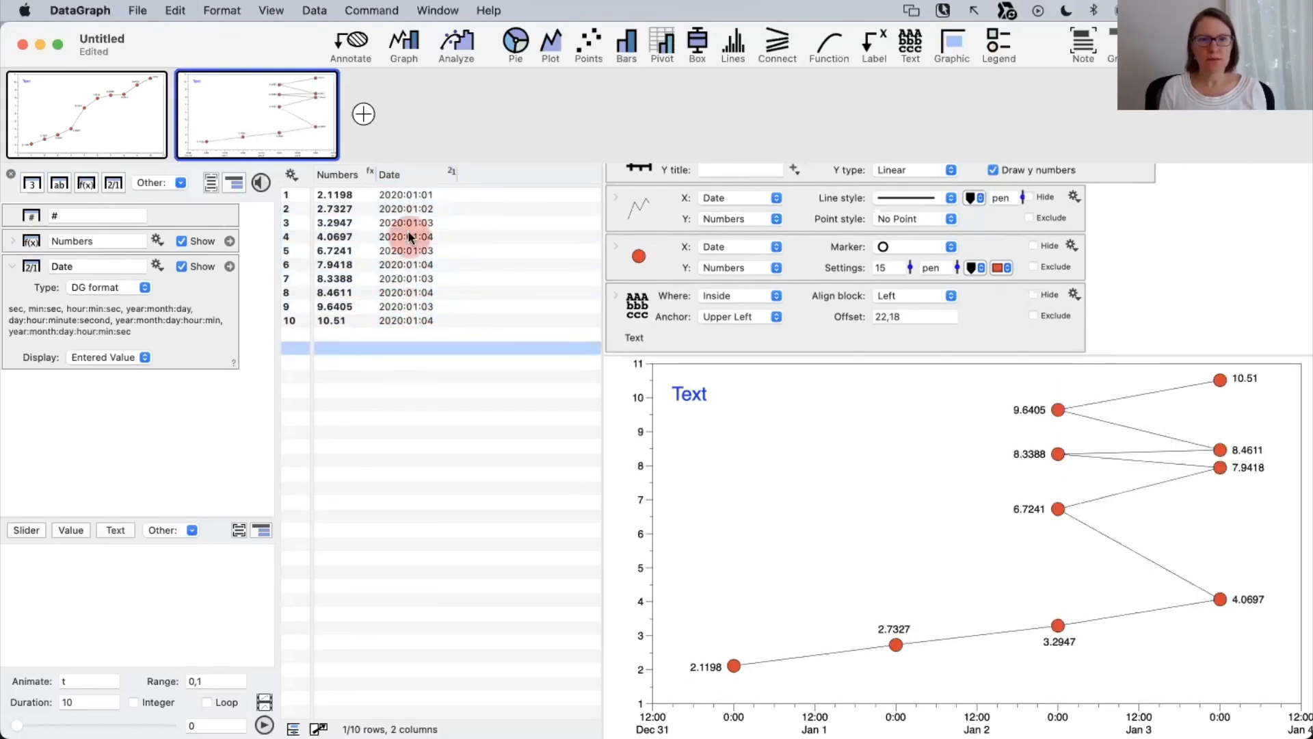
left_click_drag(420, 175, 326, 176)
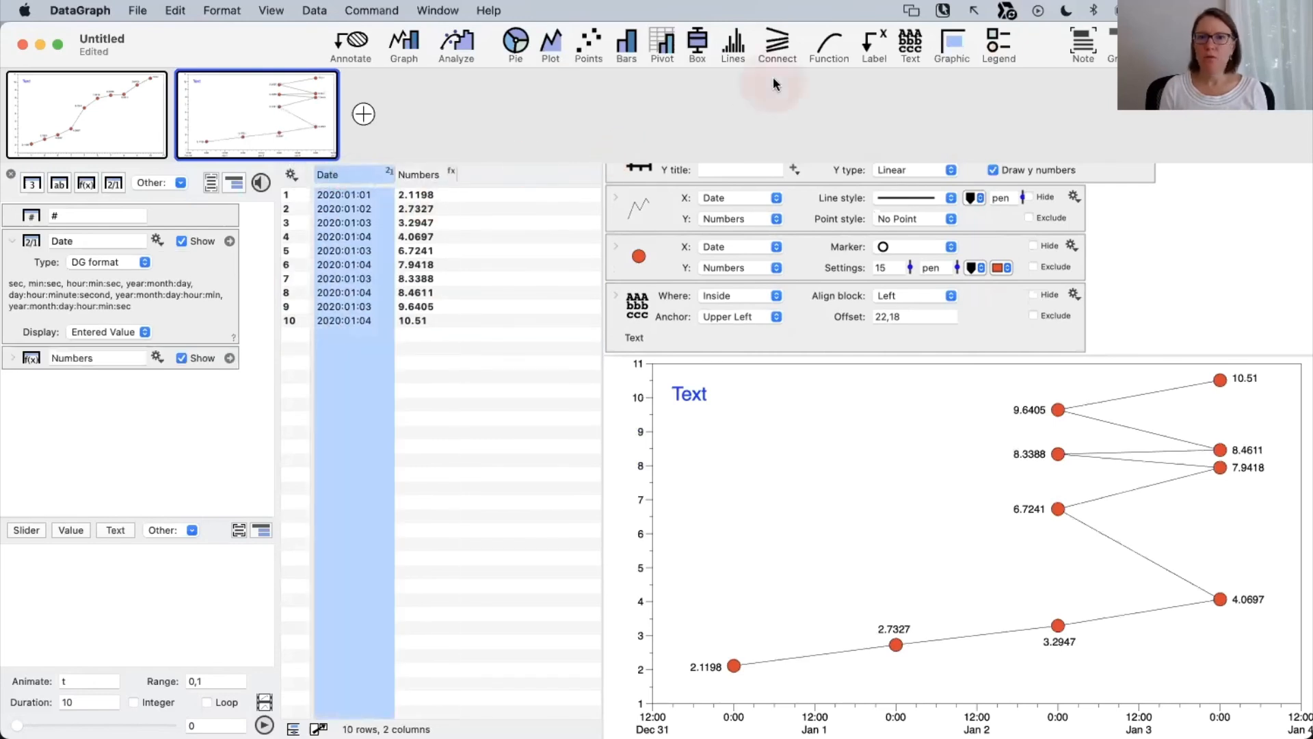
Add a new graph with a box plot of the Numbers column, positioned by Date.
left_click(363, 114)
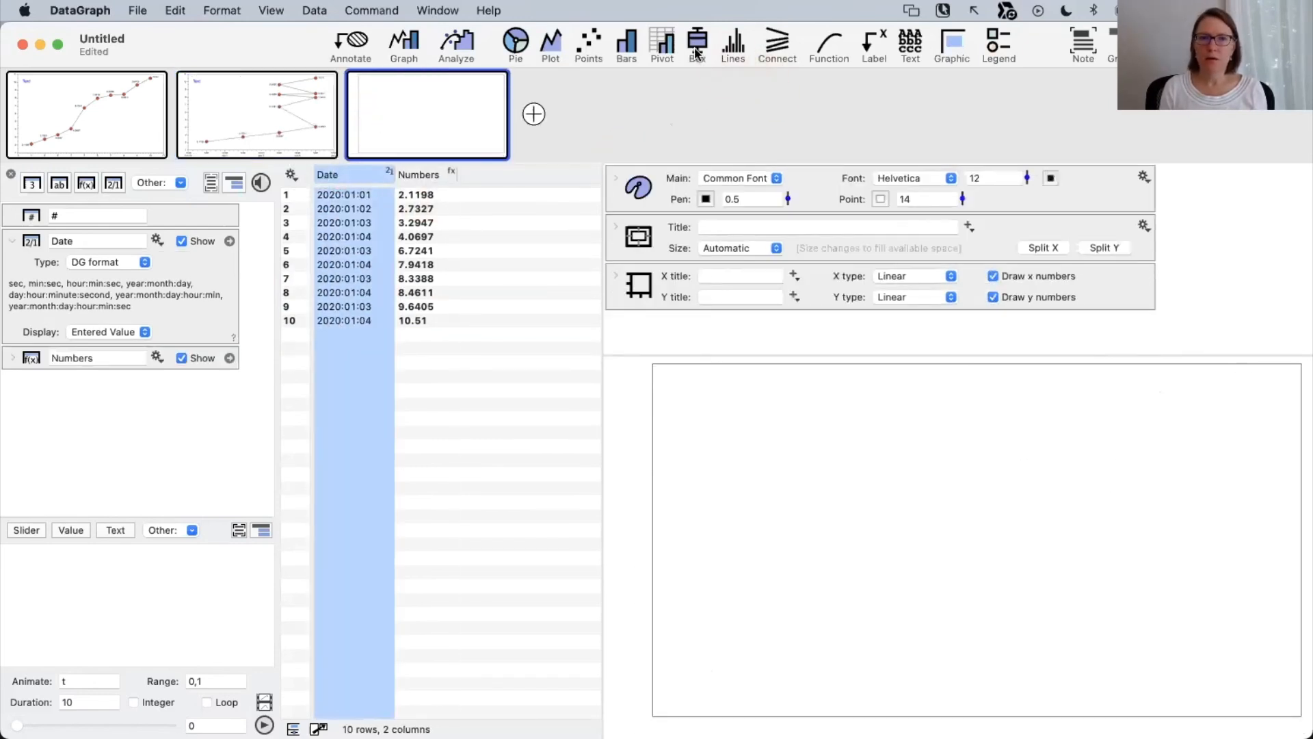
left_click(431, 175)
left_click(698, 45)
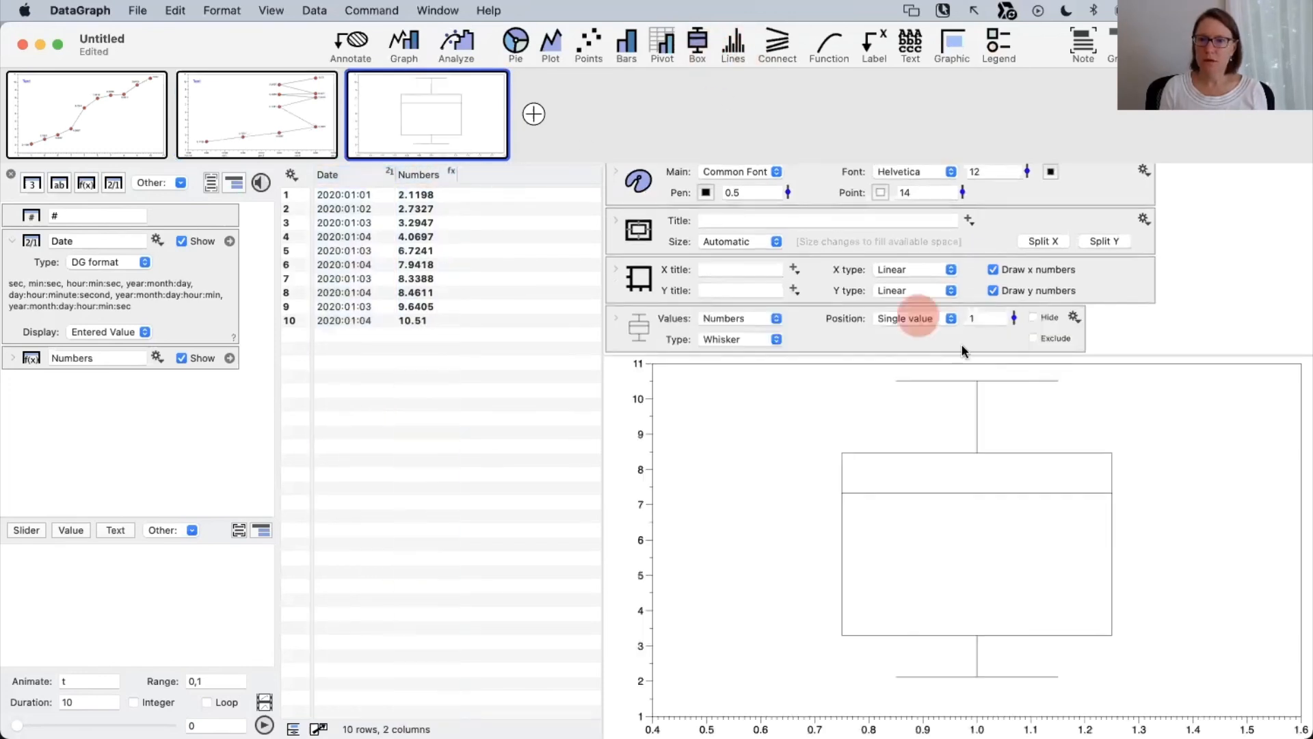
left_click(892, 319)
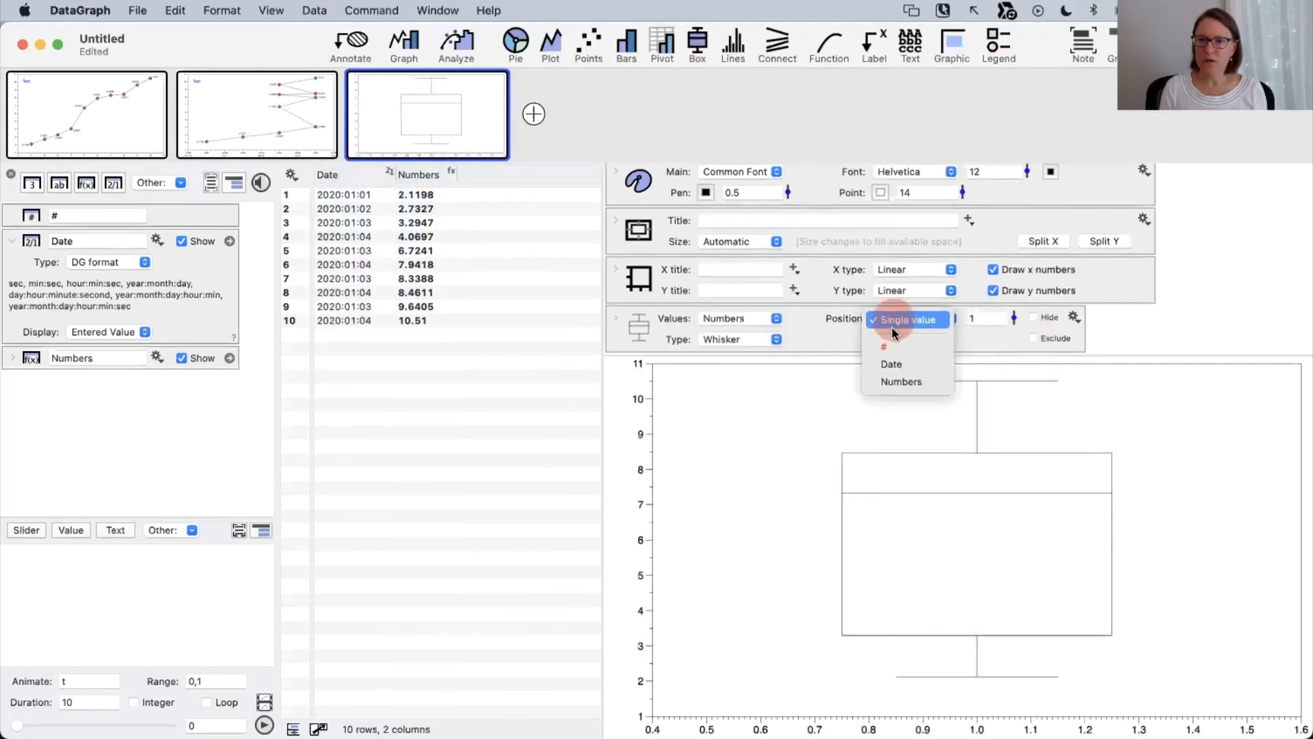
left_click(911, 369)
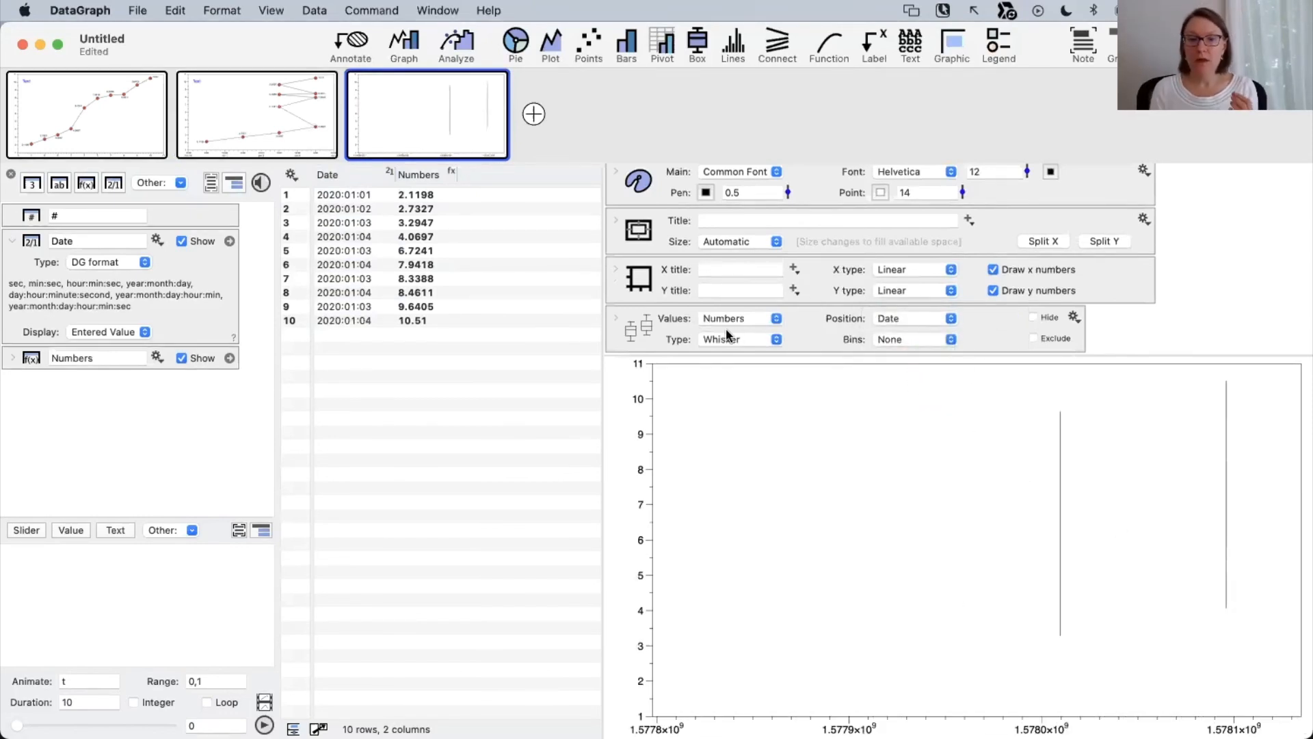
Widen the date-positioned boxes, trying widths such as 5884, 29000 and 47000, set the width to 19000, and collapse the box settings.
left_click(616, 316)
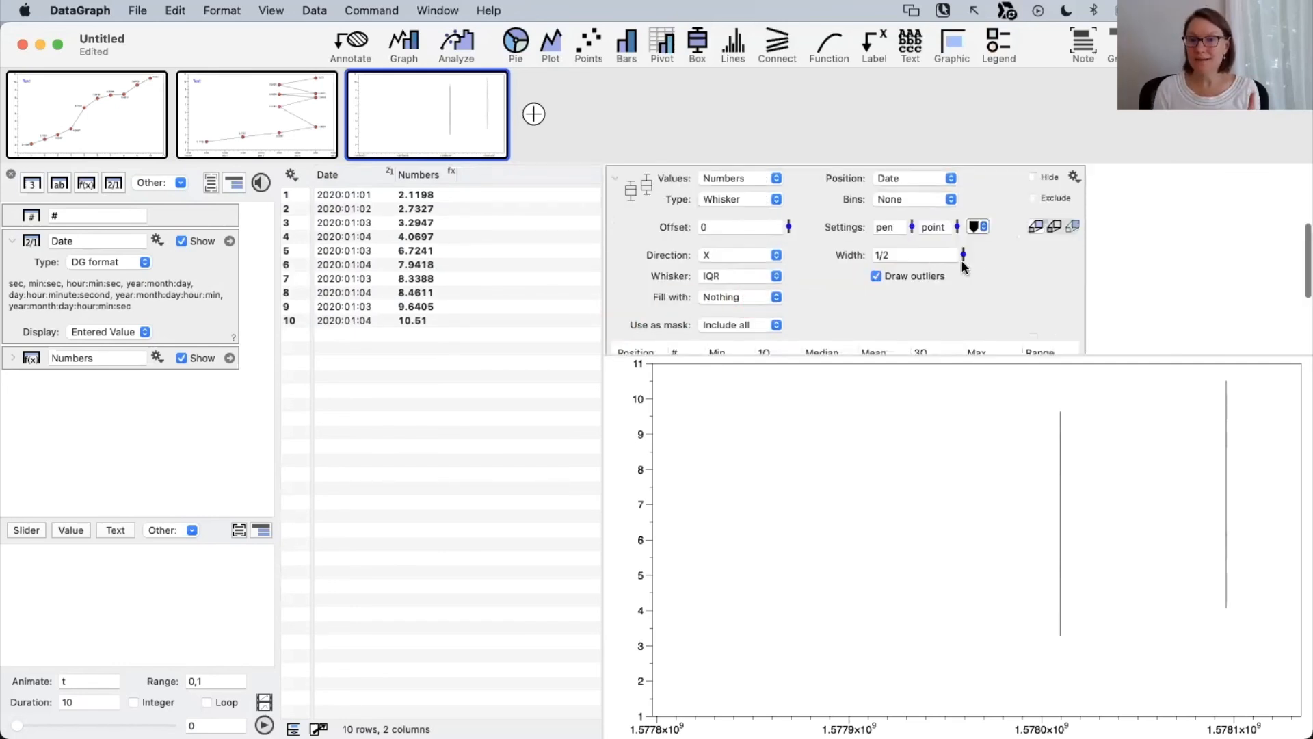
left_click_drag(963, 255, 962, 305)
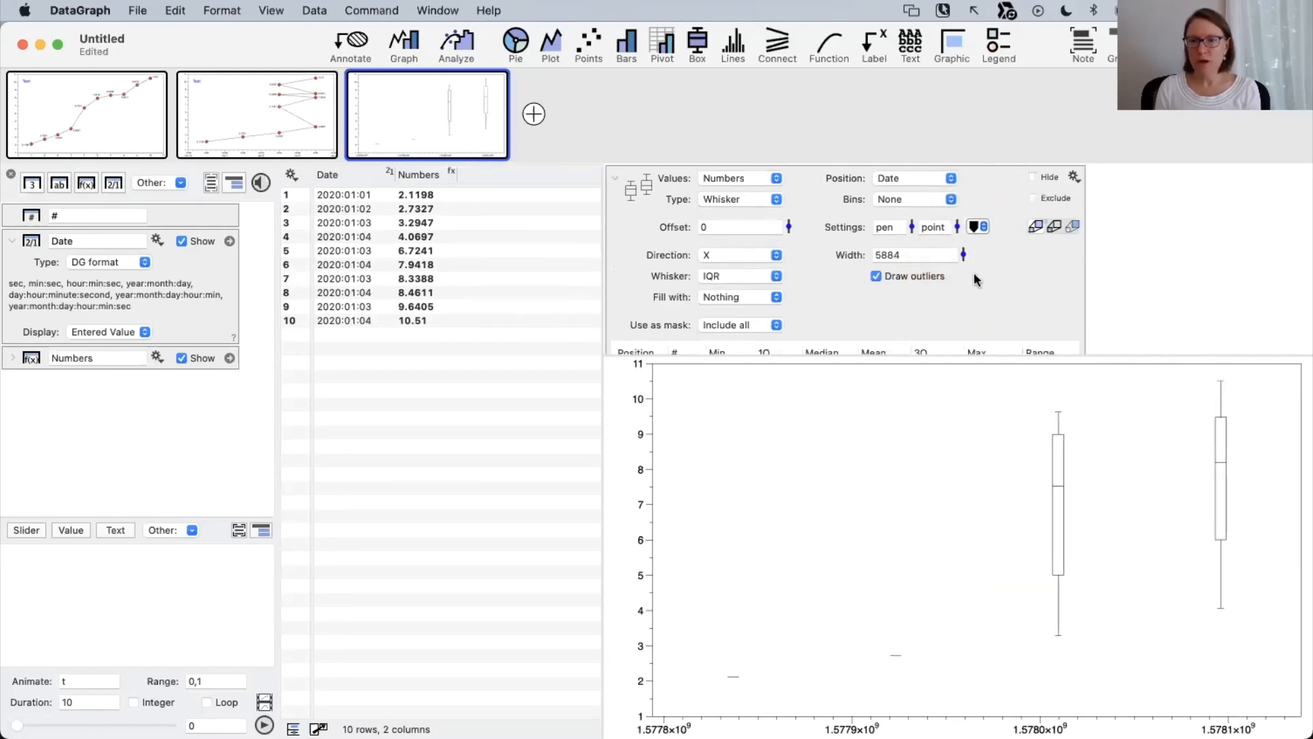
left_click_drag(963, 256, 972, 227)
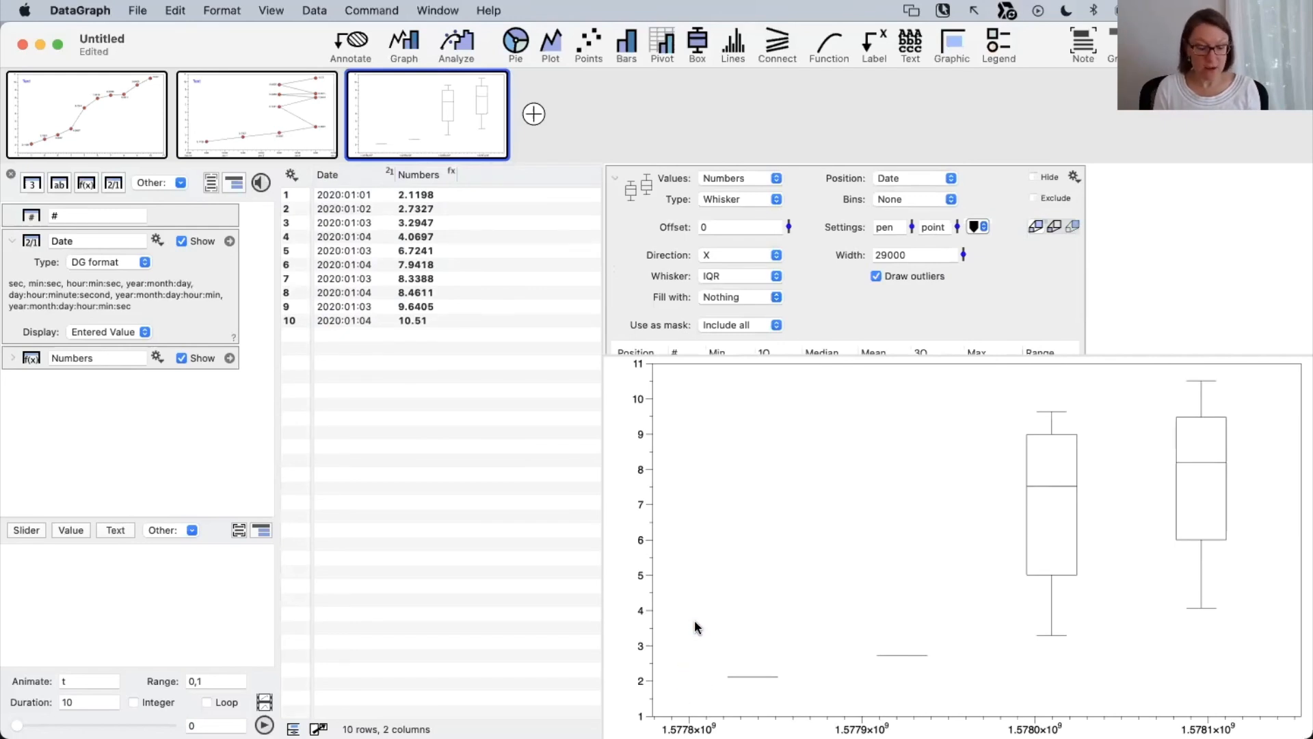
mouse_move(692, 626)
left_mouse_down()
mouse_move(692, 718)
mouse_move(674, 725)
mouse_move(1219, 717)
left_mouse_up()
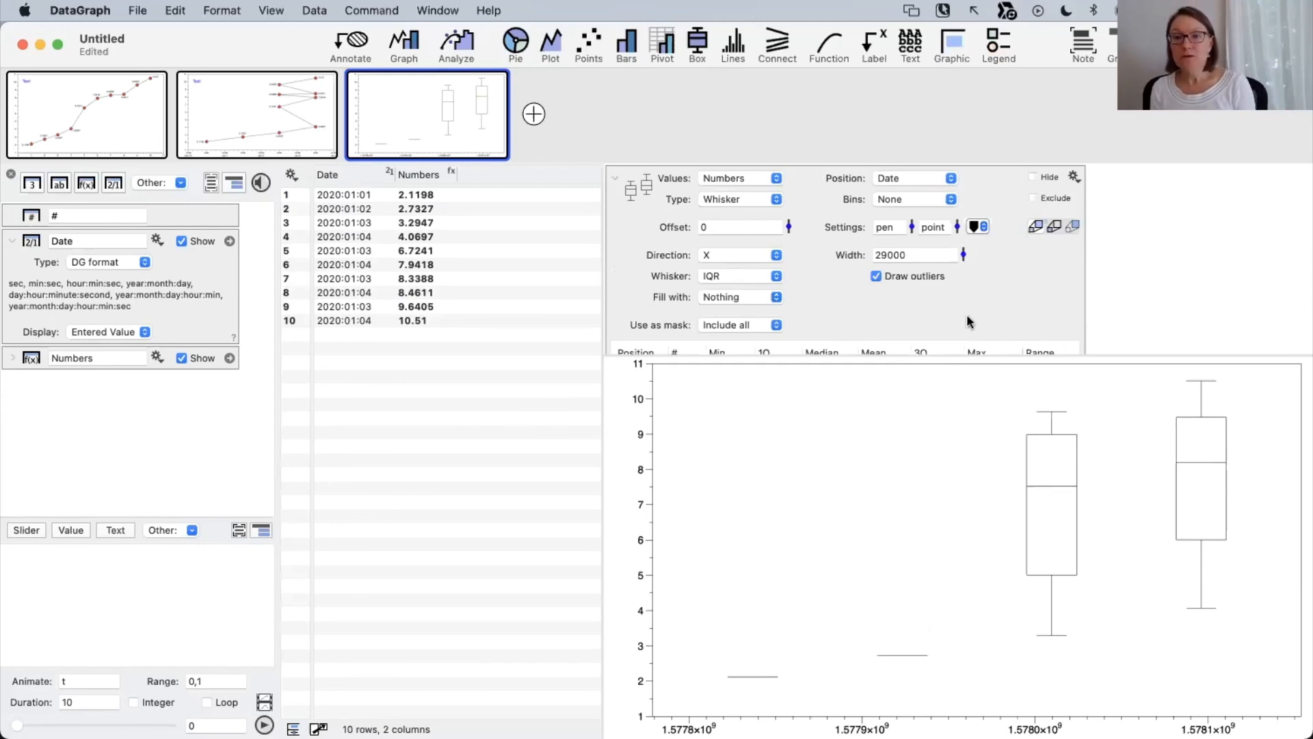
left_click_drag(963, 255, 841, 258)
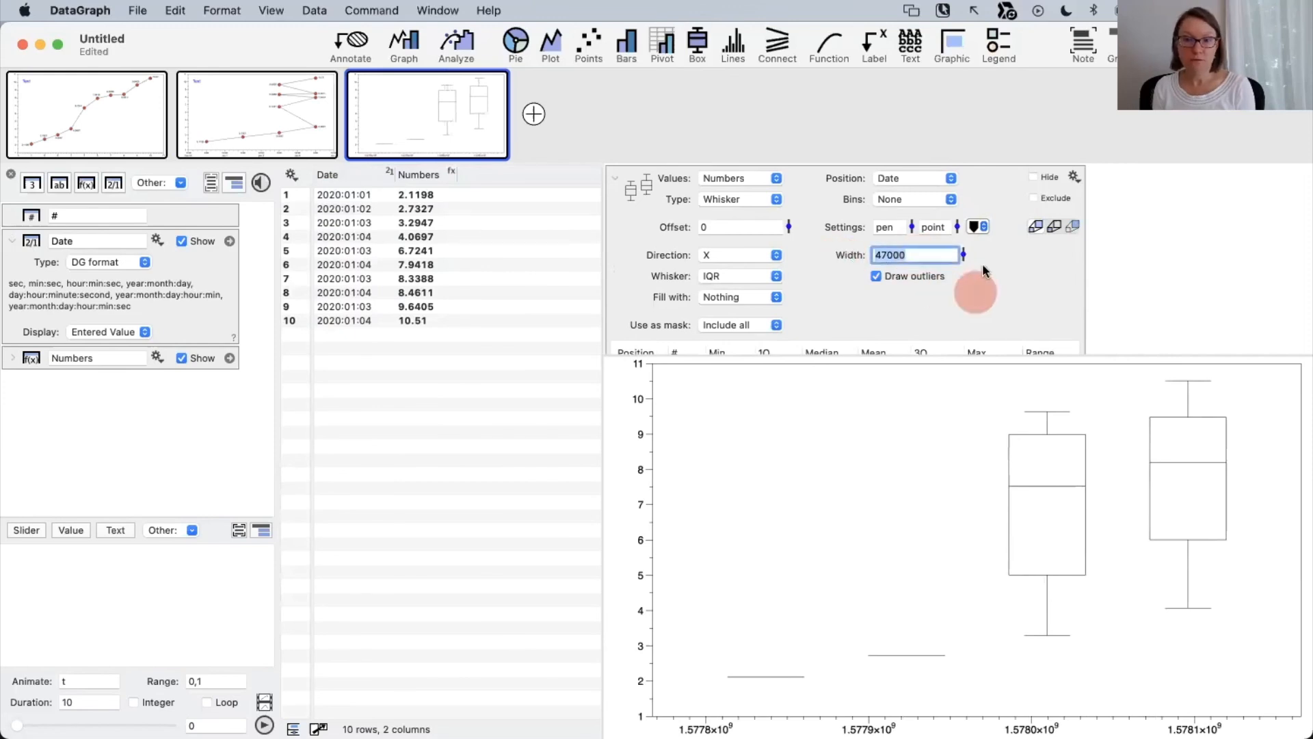
left_click_drag(963, 255, 965, 294)
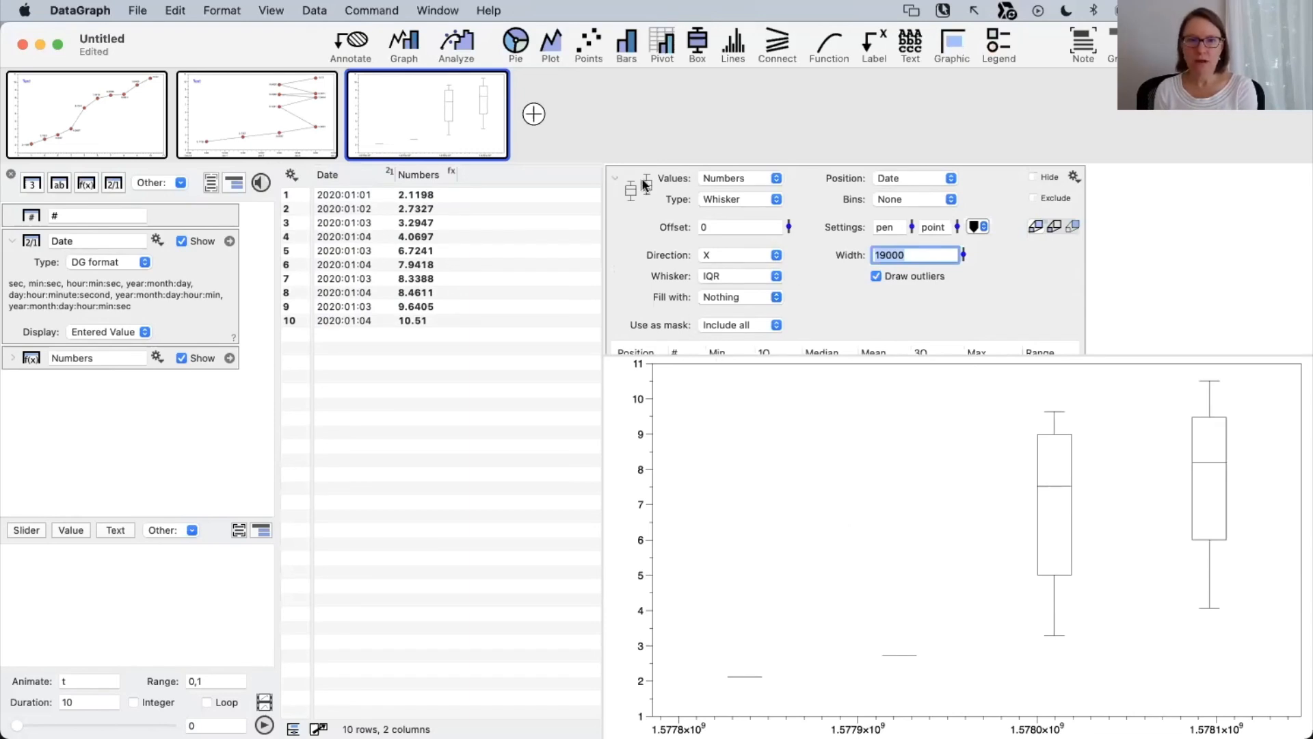
left_click(615, 176)
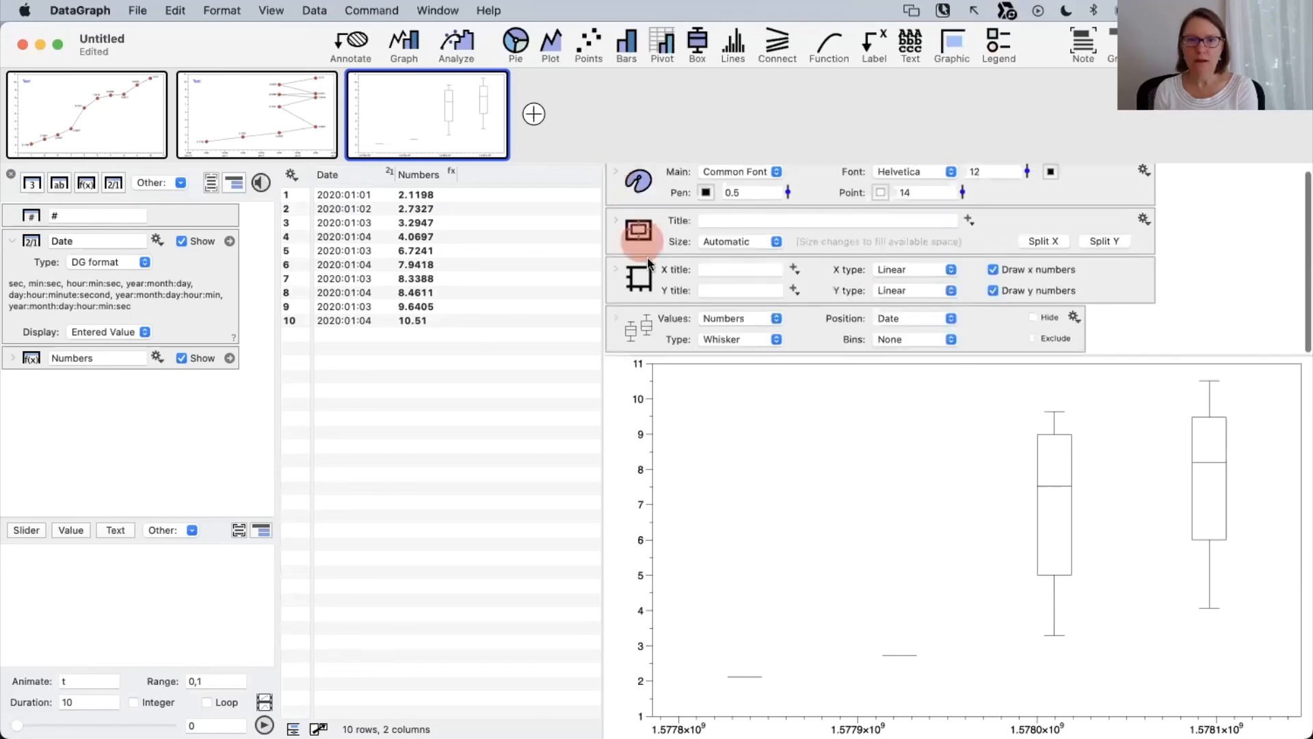
left_click(631, 333)
left_click(522, 238)
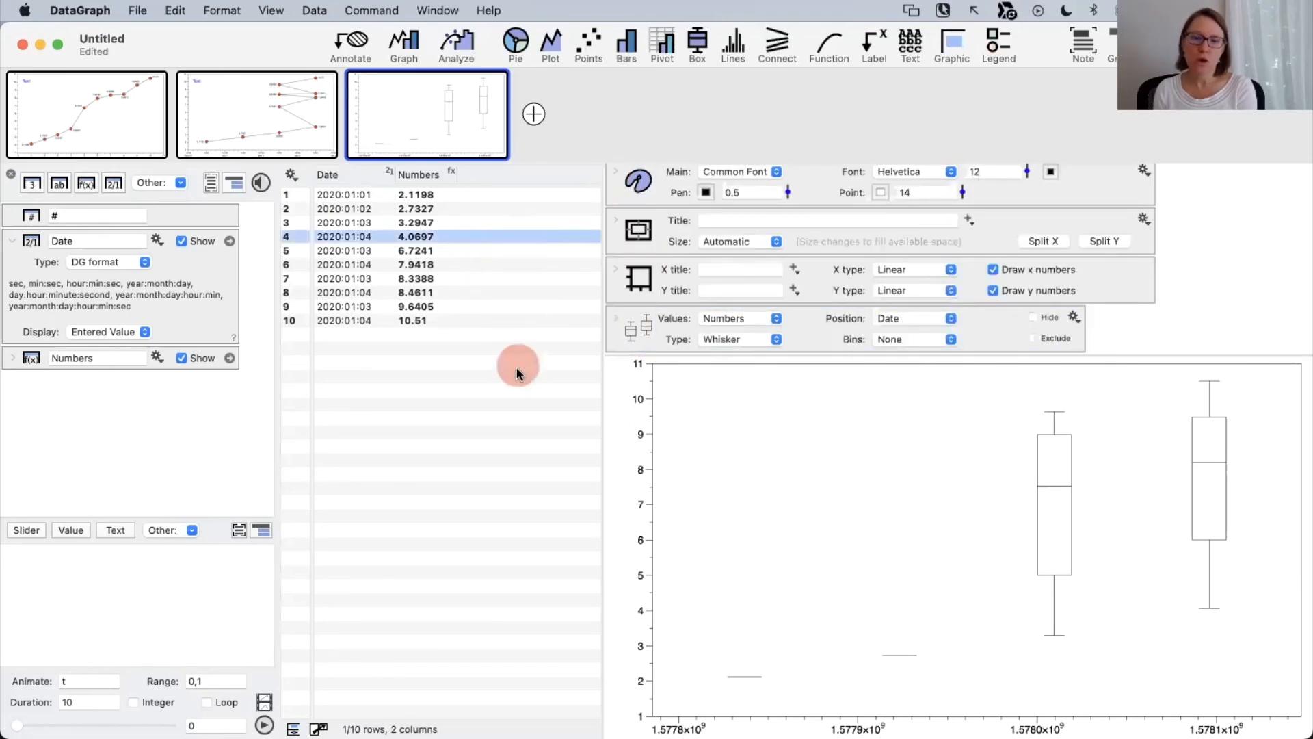
Add a points command to the box plot graph with Date as X and Numbers as Y.
left_click(347, 177)
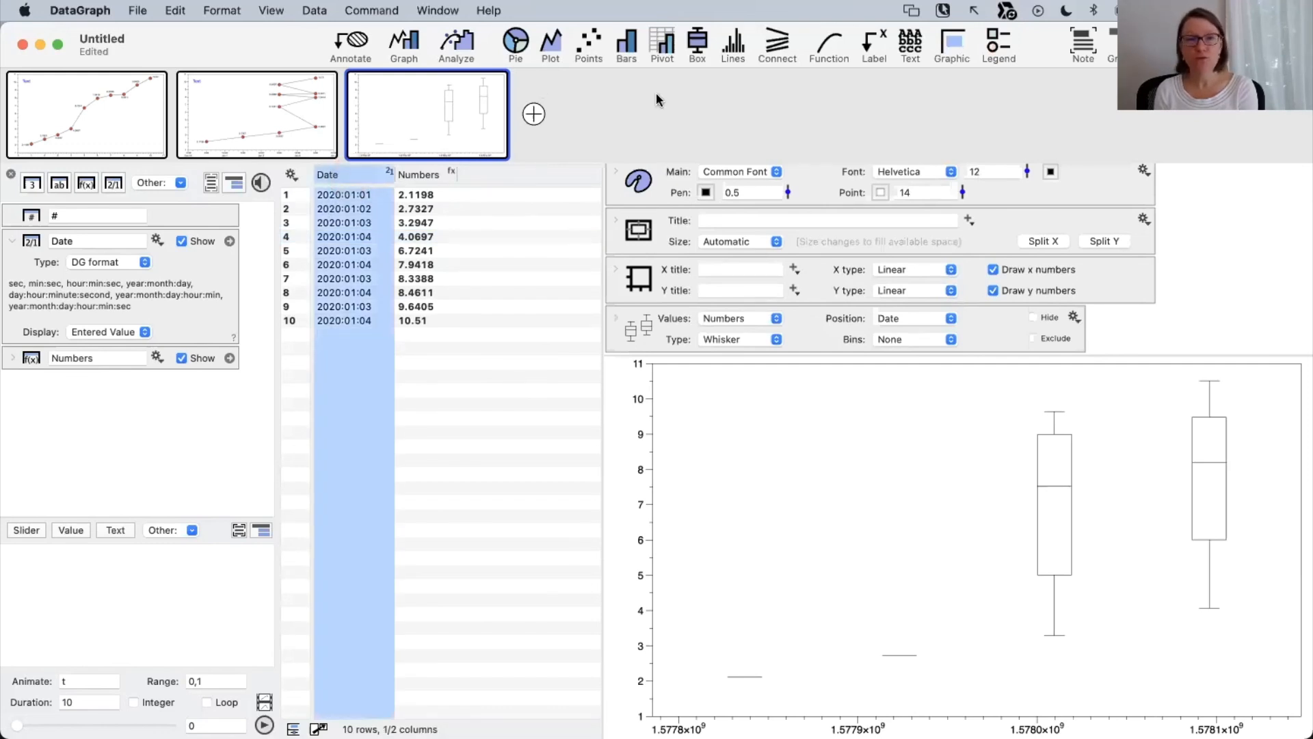
mouse_move(421, 76)
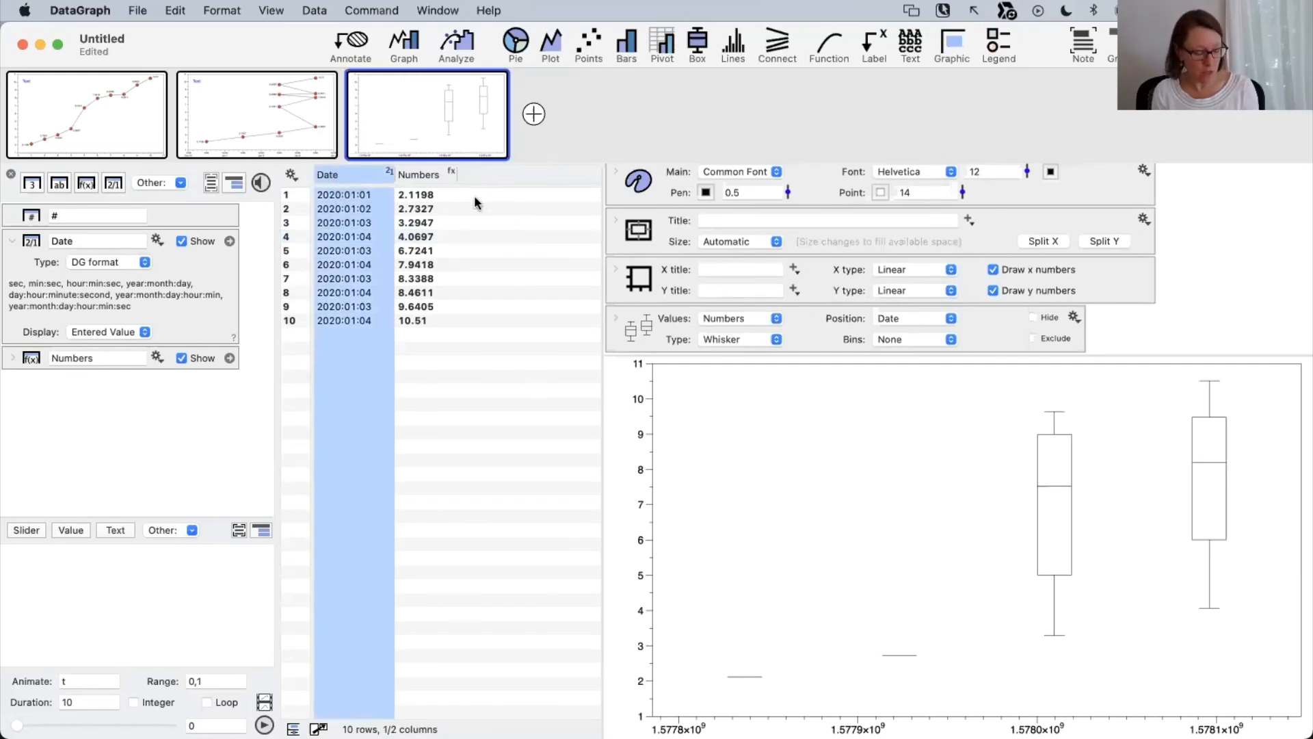
left_click(436, 180, "shift")
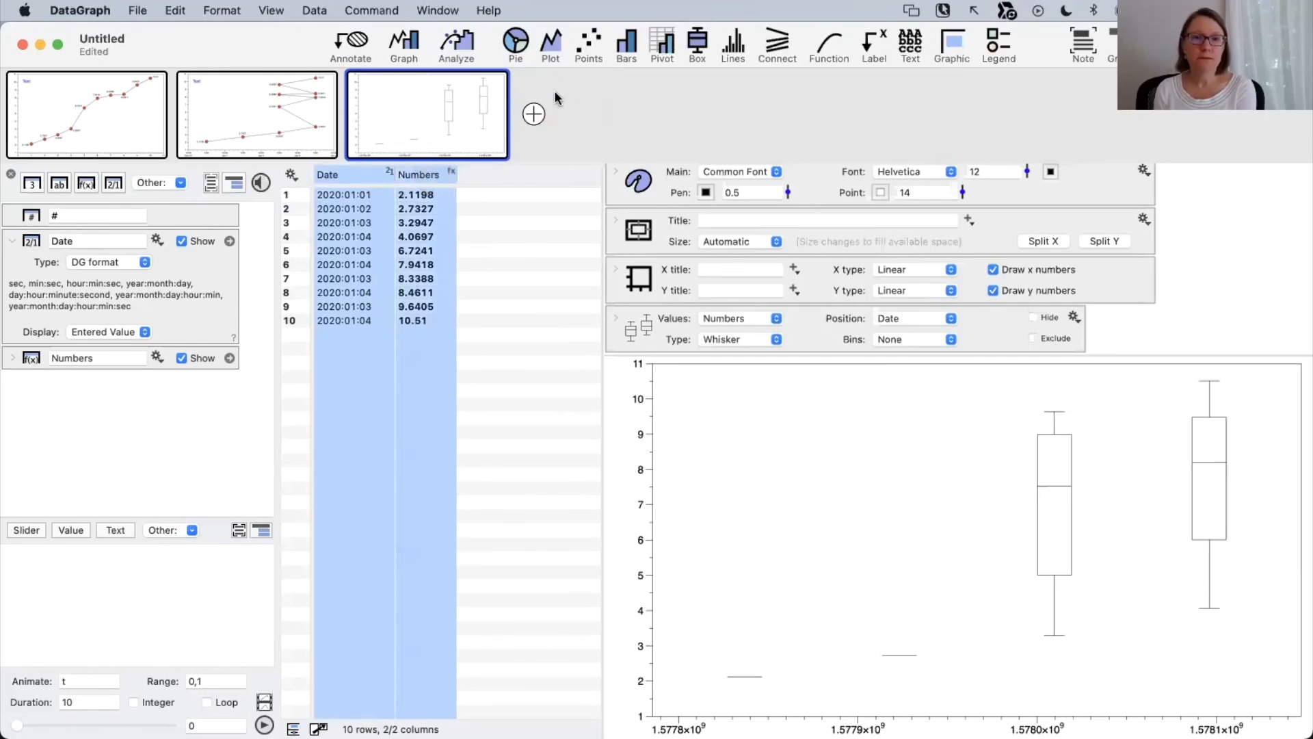
left_click(580, 55)
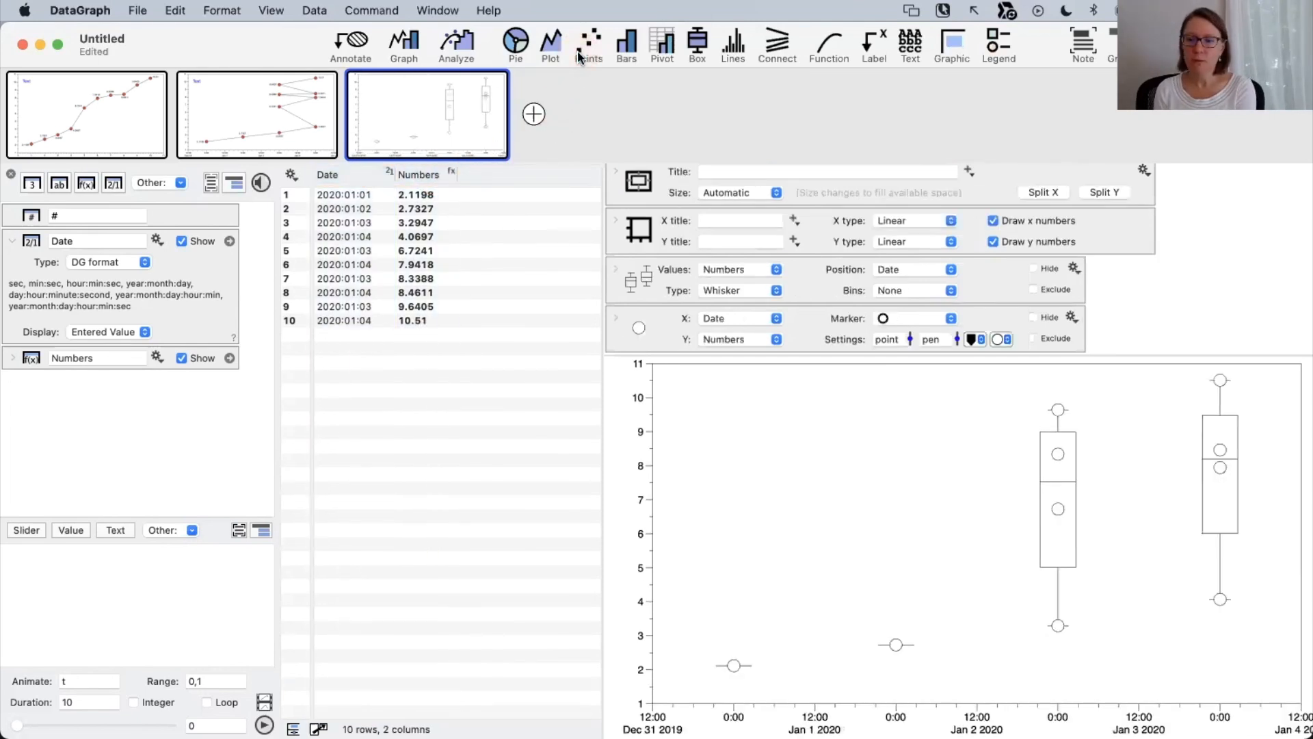
Toggle the visibility of the points over the box plot to compare both views, and leave the points hidden.
left_click(1038, 317)
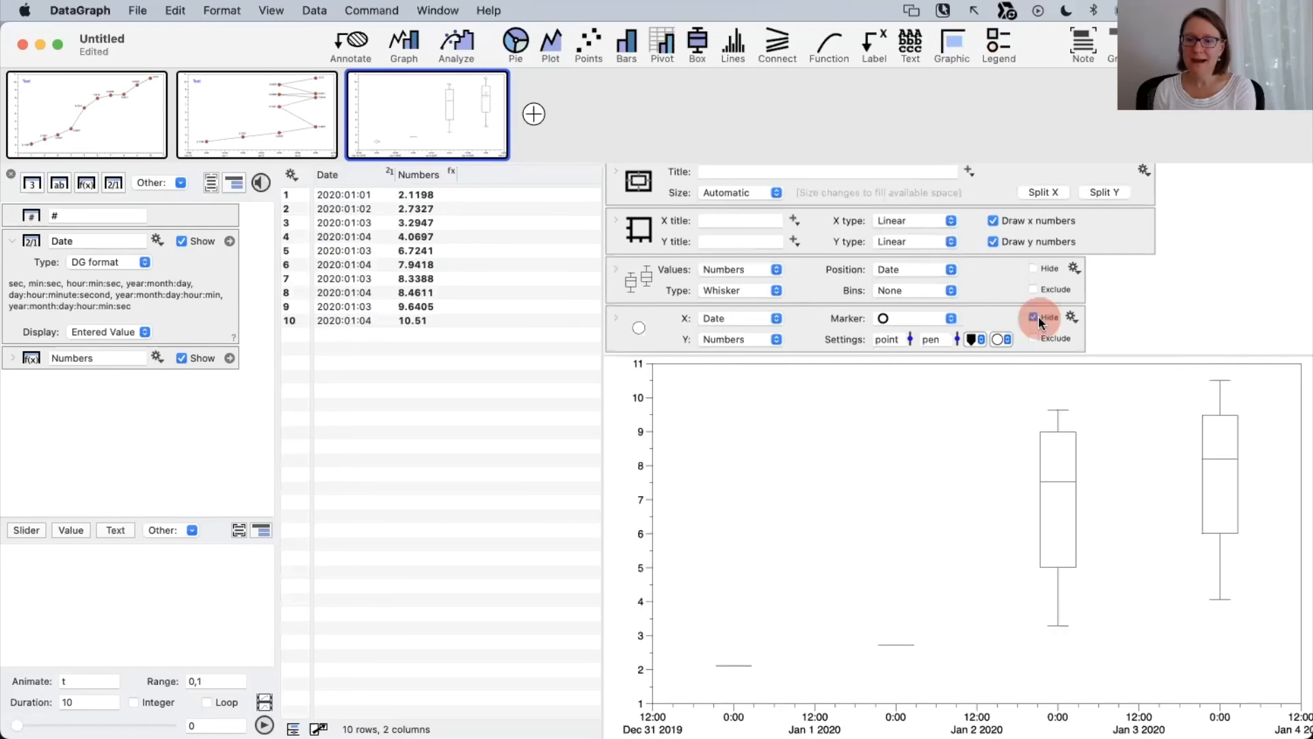
left_click(669, 334)
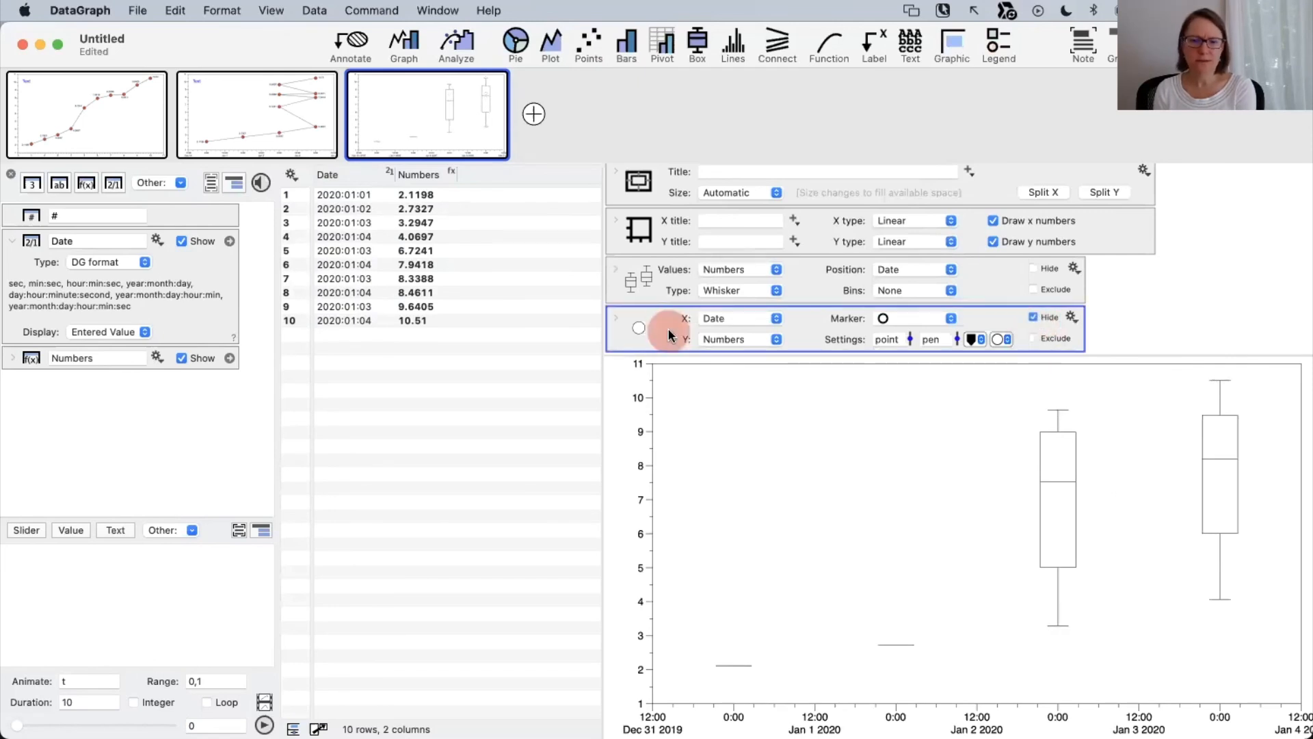
left_click(1034, 317)
left_click(1035, 316)
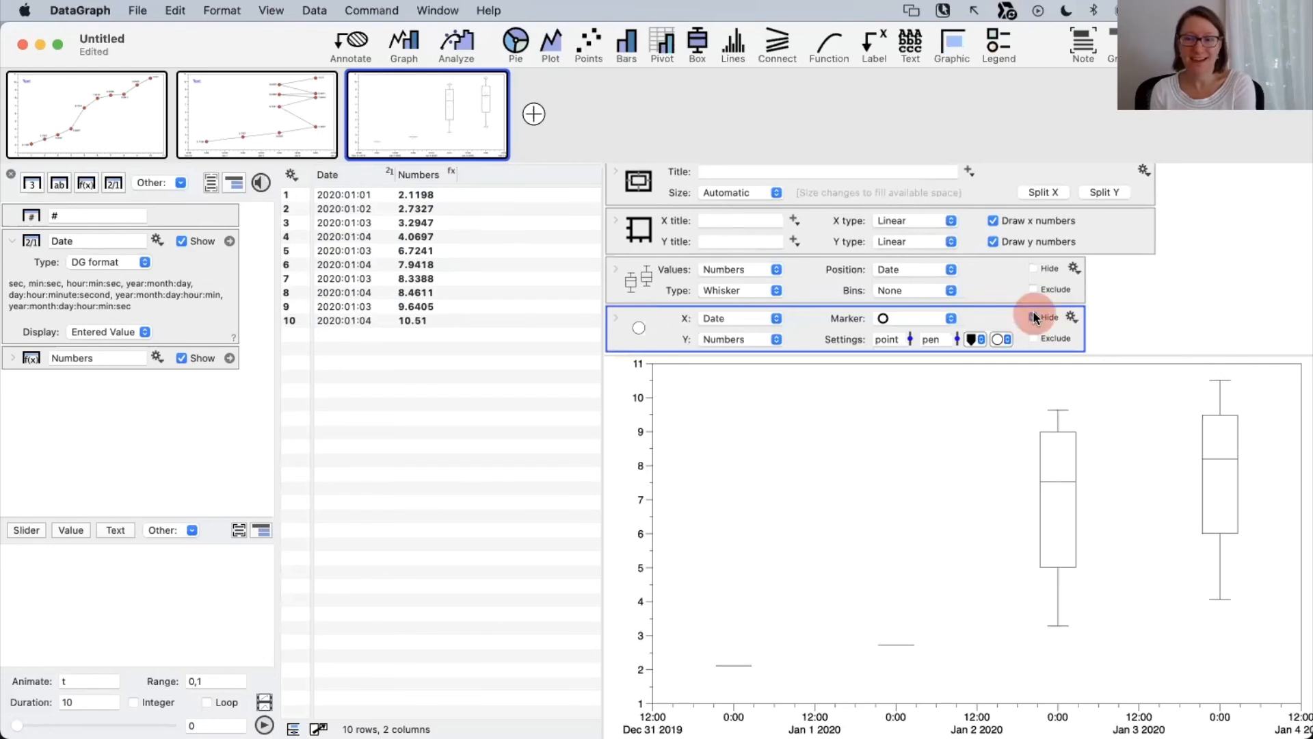
left_click(1084, 307)
left_click(1033, 317)
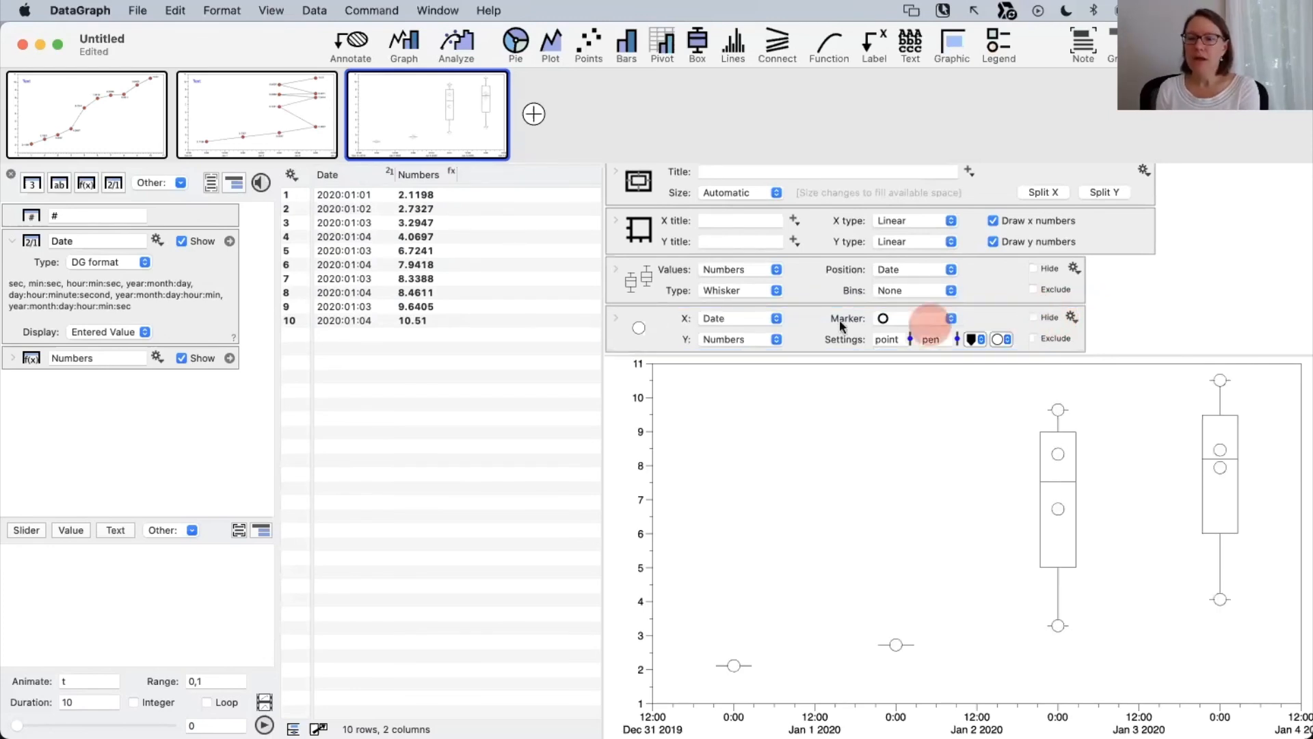
left_click(1033, 317)
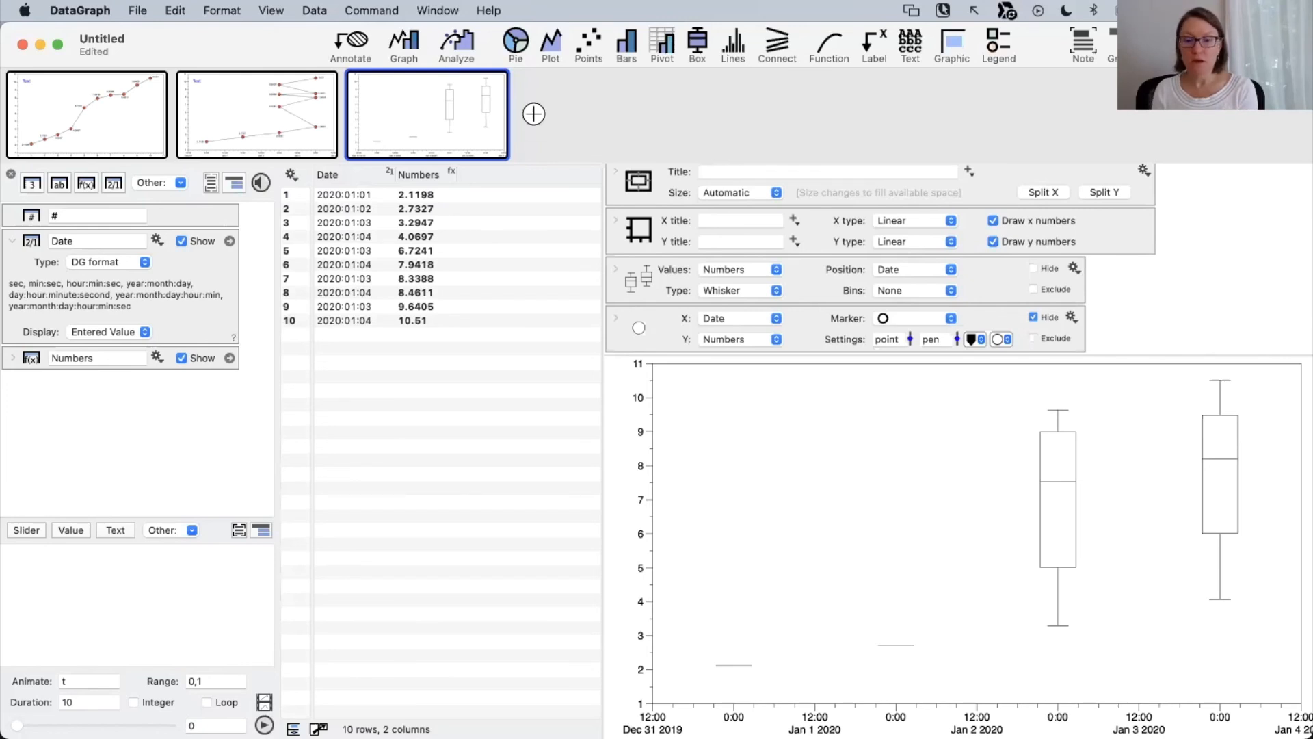
left_click(14, 242)
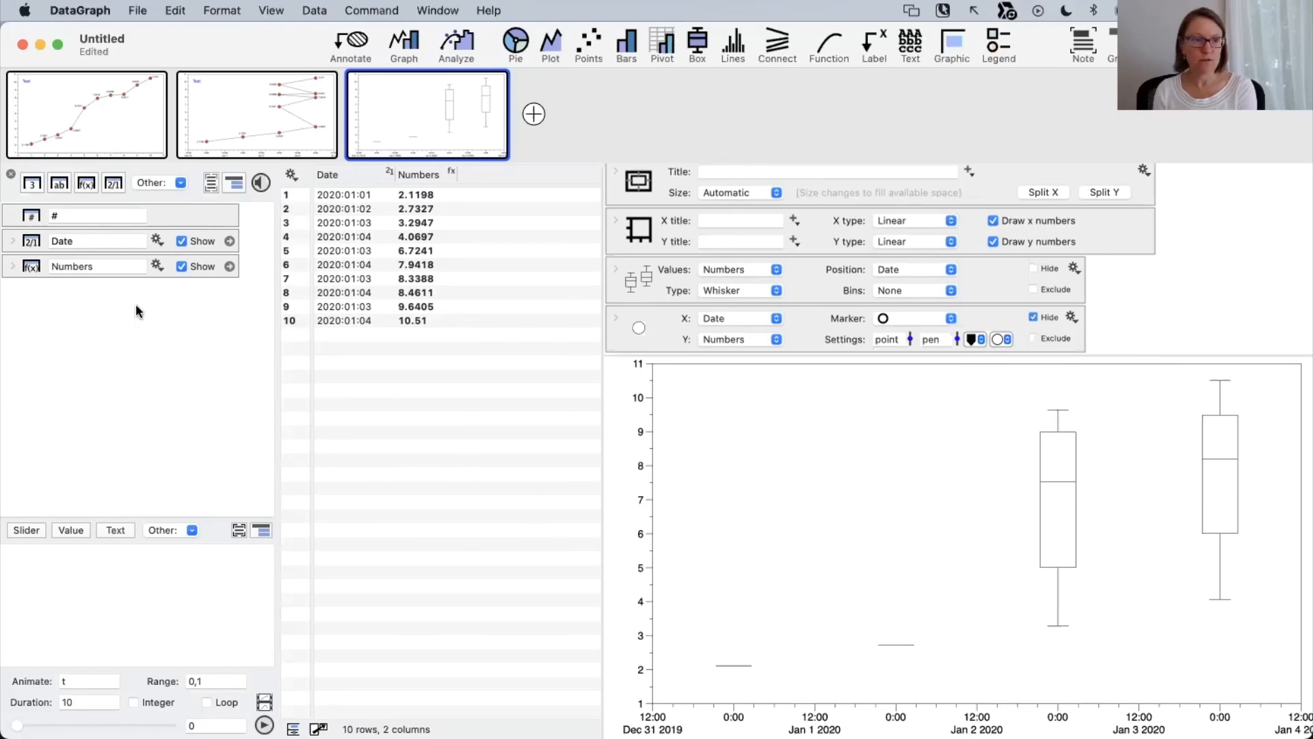
left_click(84, 182)
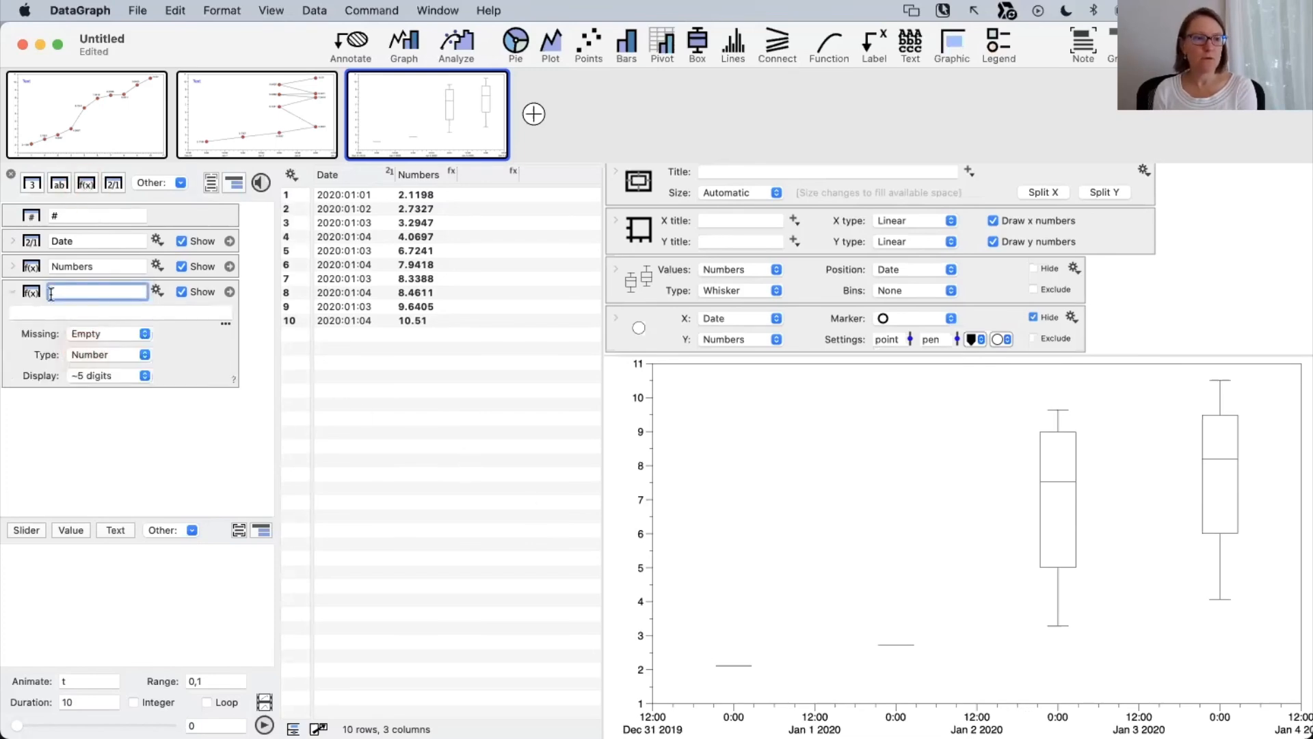
left_click(62, 313)
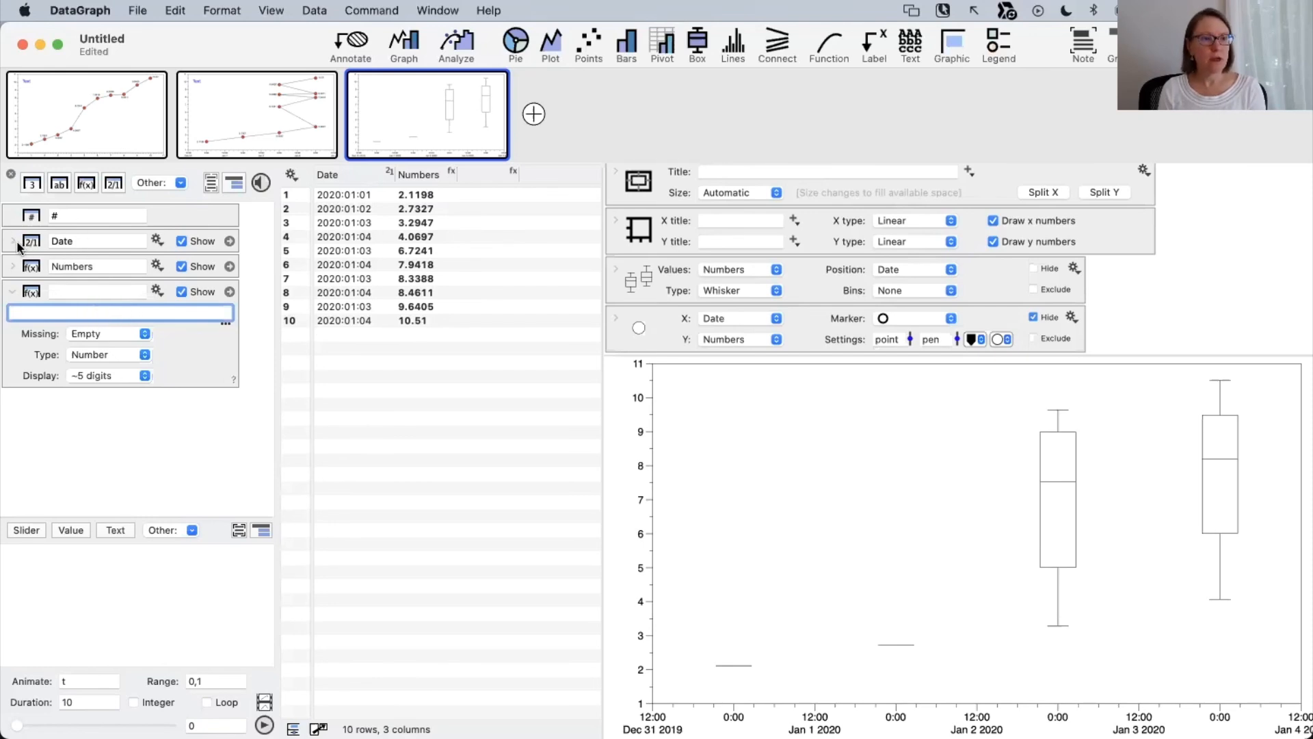
left_click(35, 356)
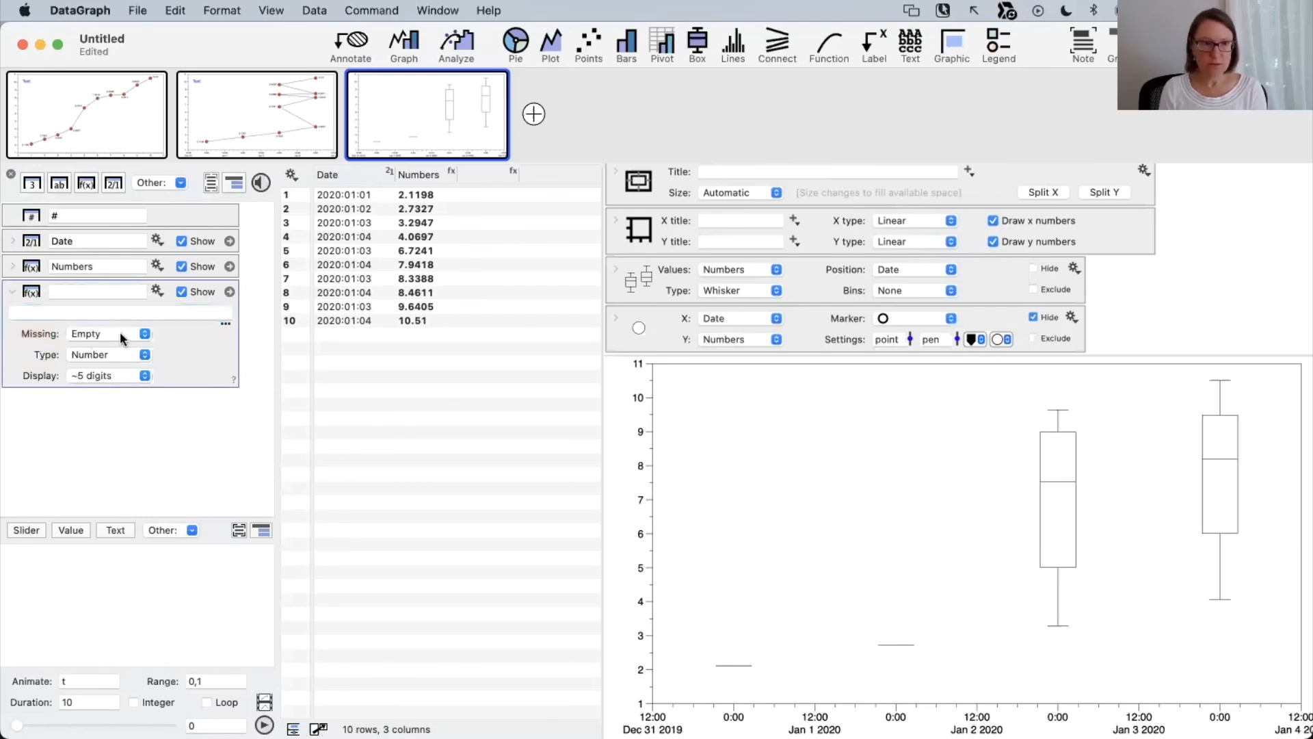
key("BackSpace")
Set the Date column's display format to Month d.
left_click(13, 241)
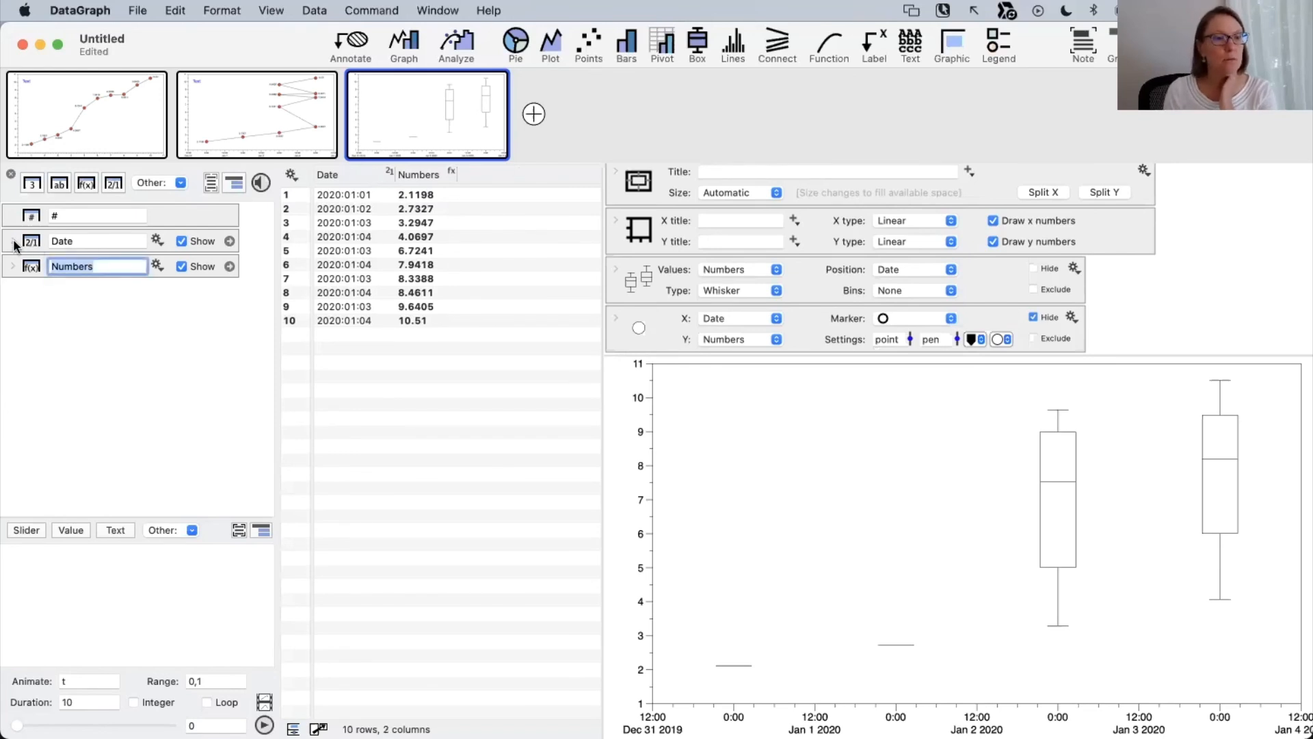
left_click(108, 332)
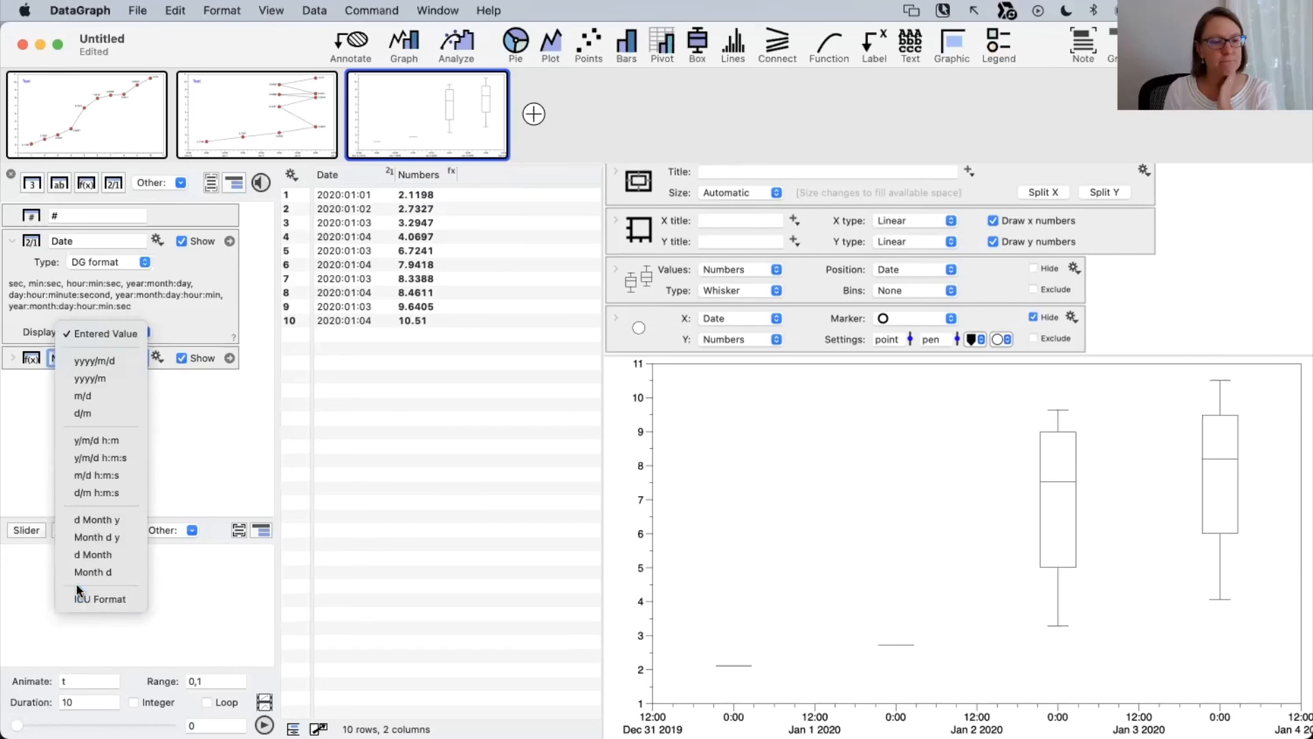
left_click(96, 572)
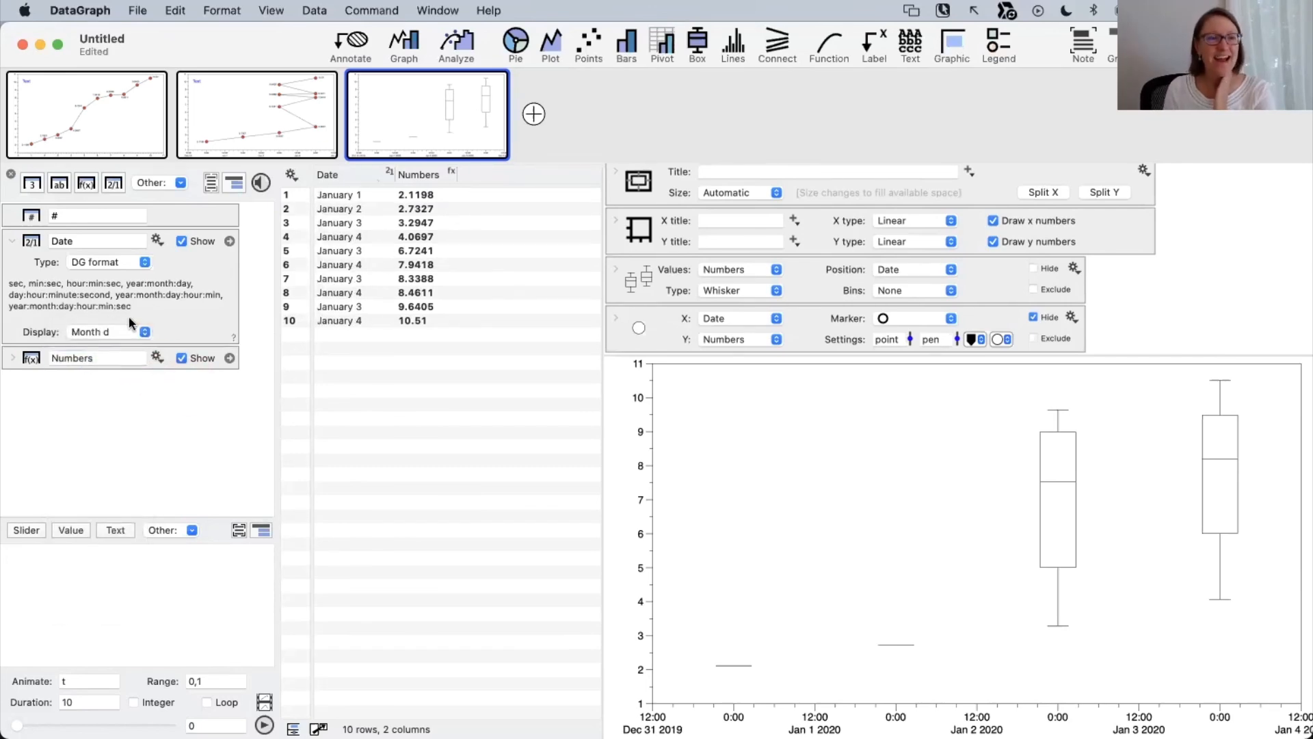
left_click(109, 332)
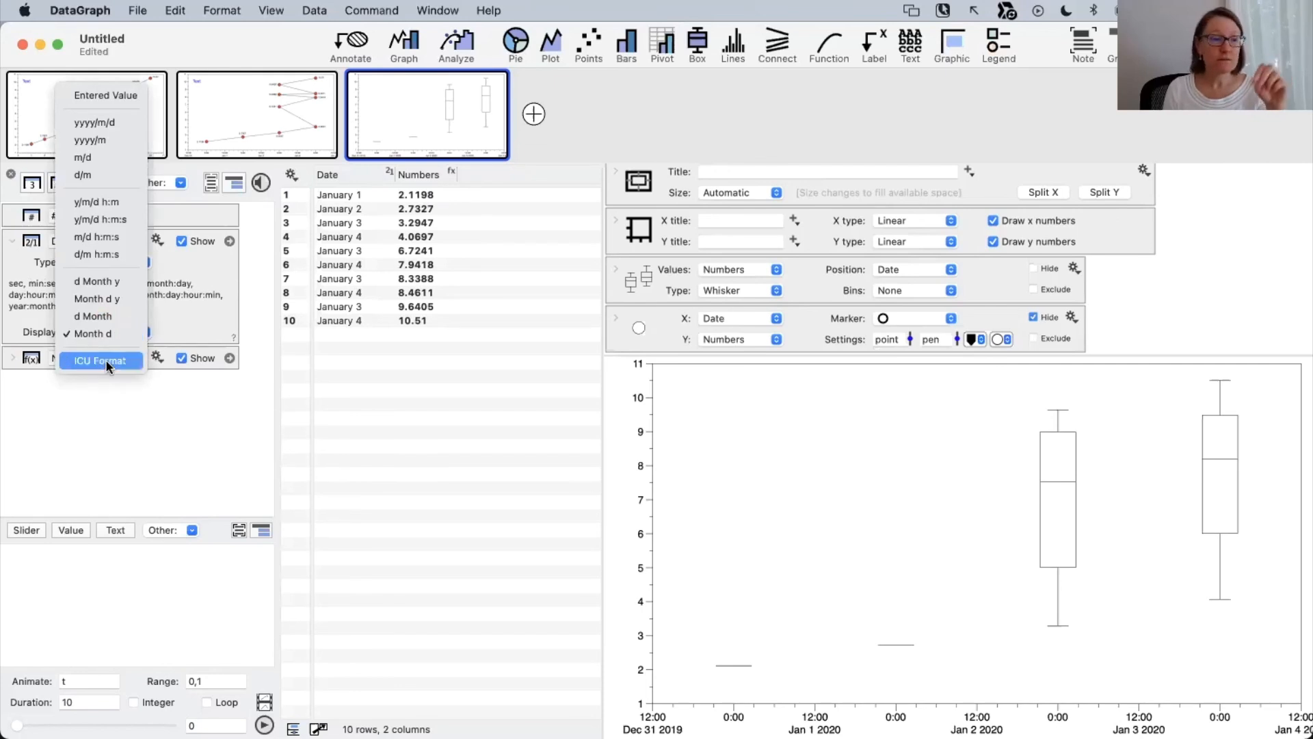
left_click(207, 299)
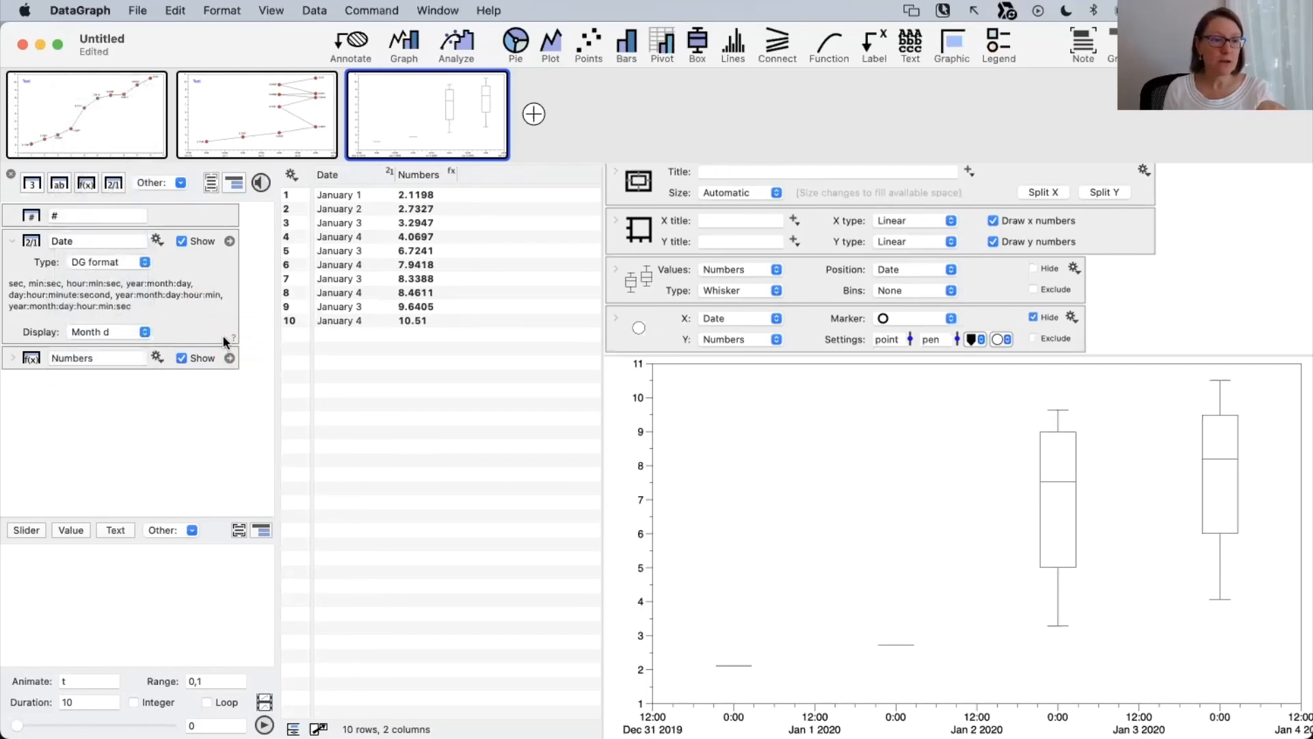
left_click(123, 333)
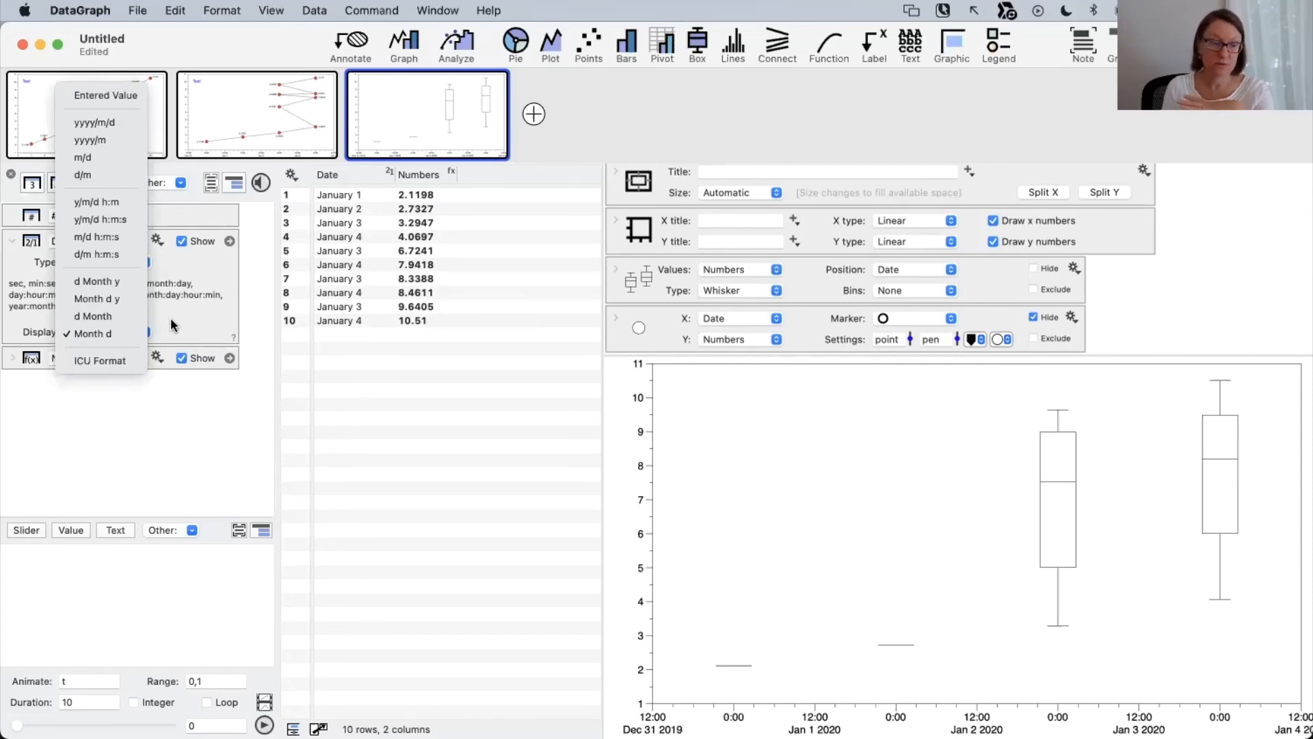
left_click(103, 334)
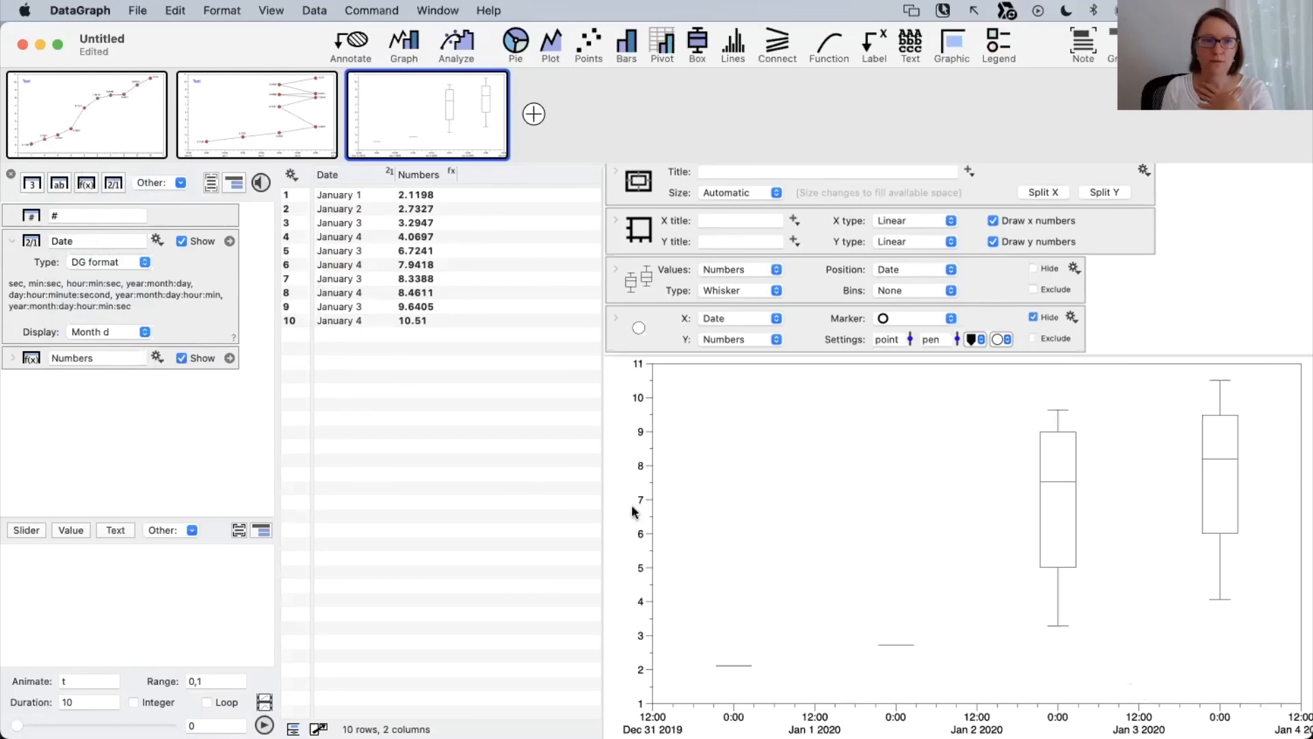
Collapse the Date column's settings, then add a text expression column and place it after the Numbers column.
left_click(372, 173)
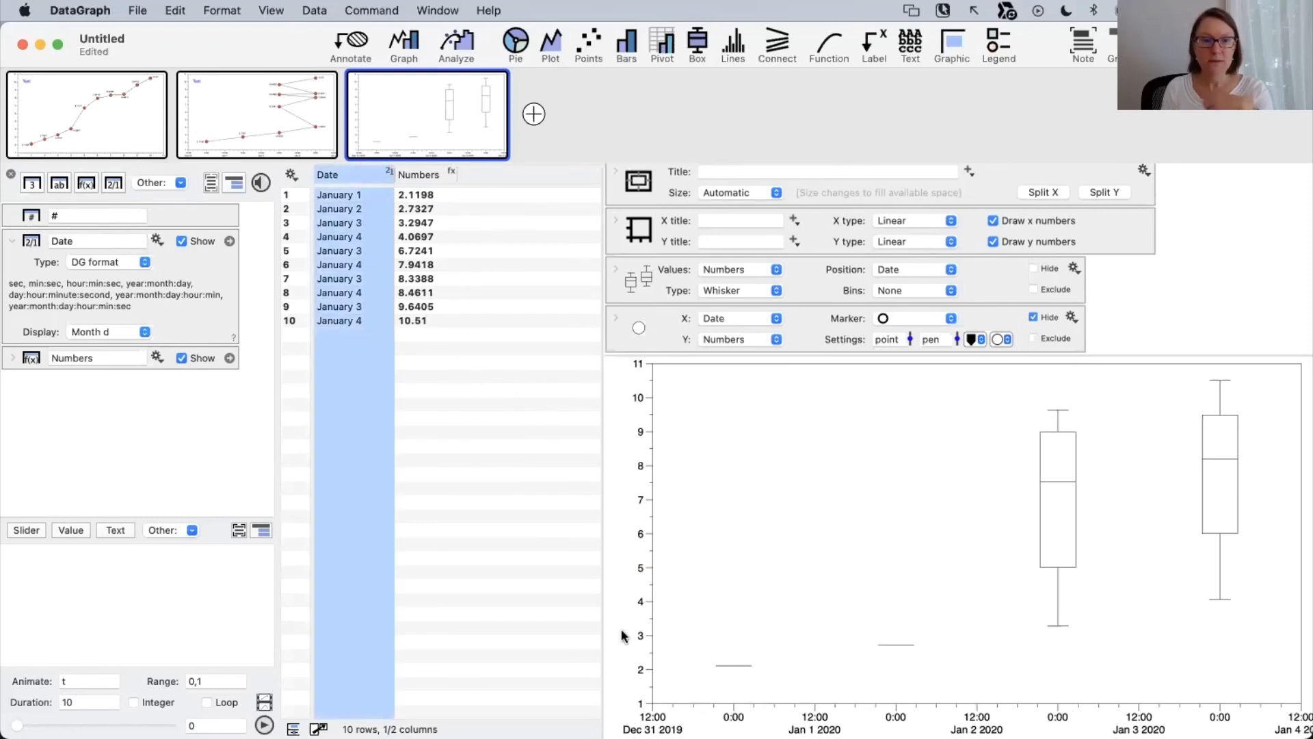
left_click(13, 241)
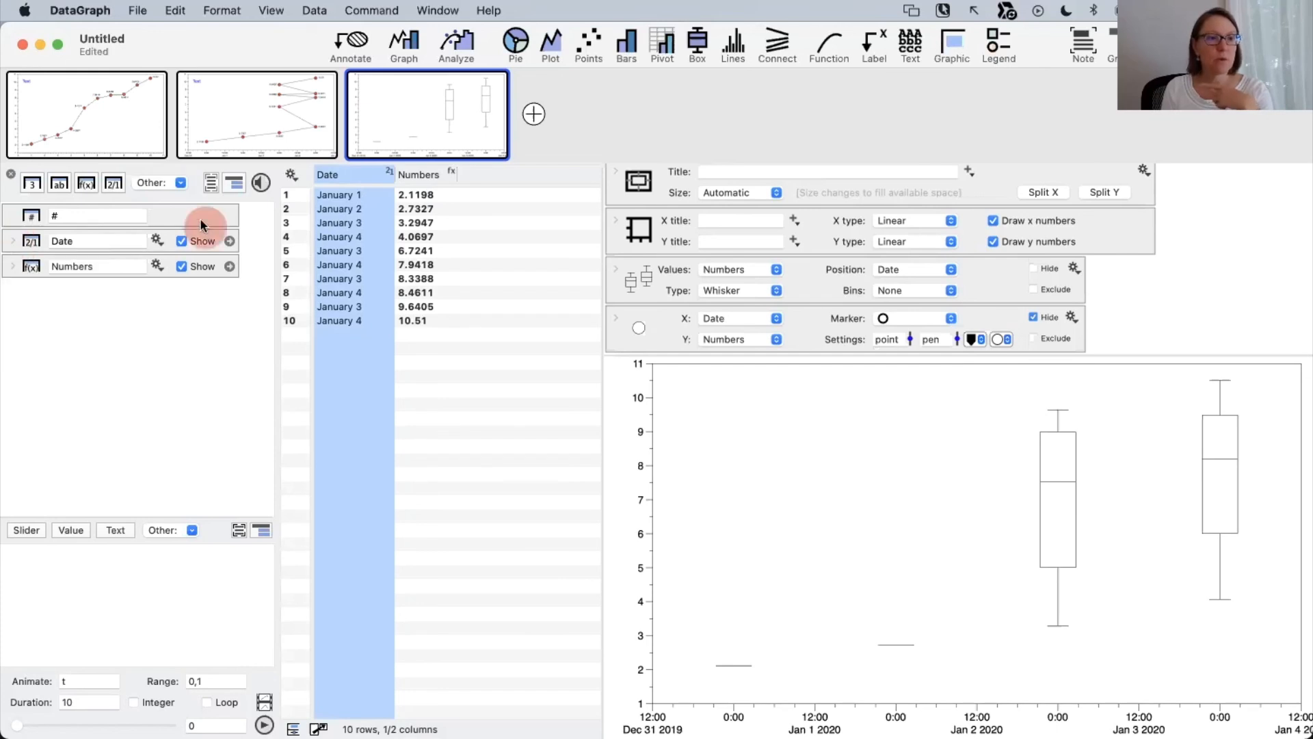
left_click(166, 181)
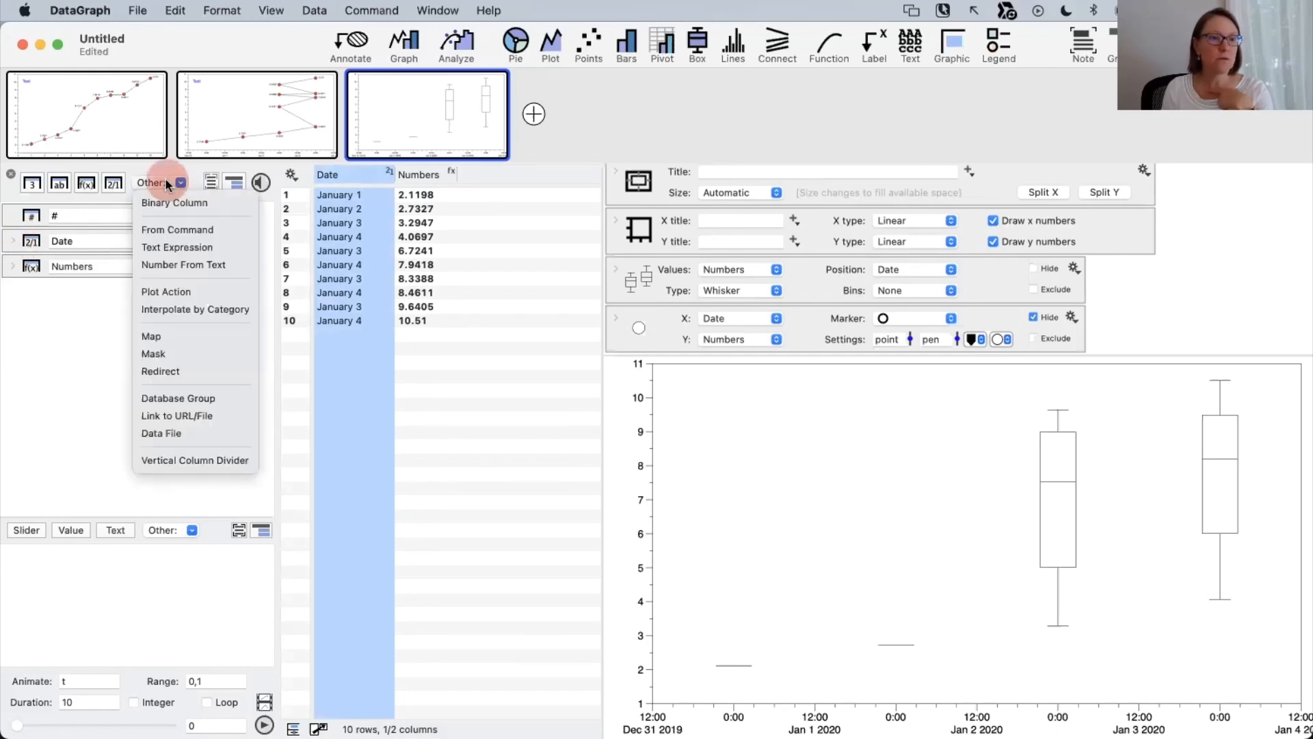
left_click(192, 247)
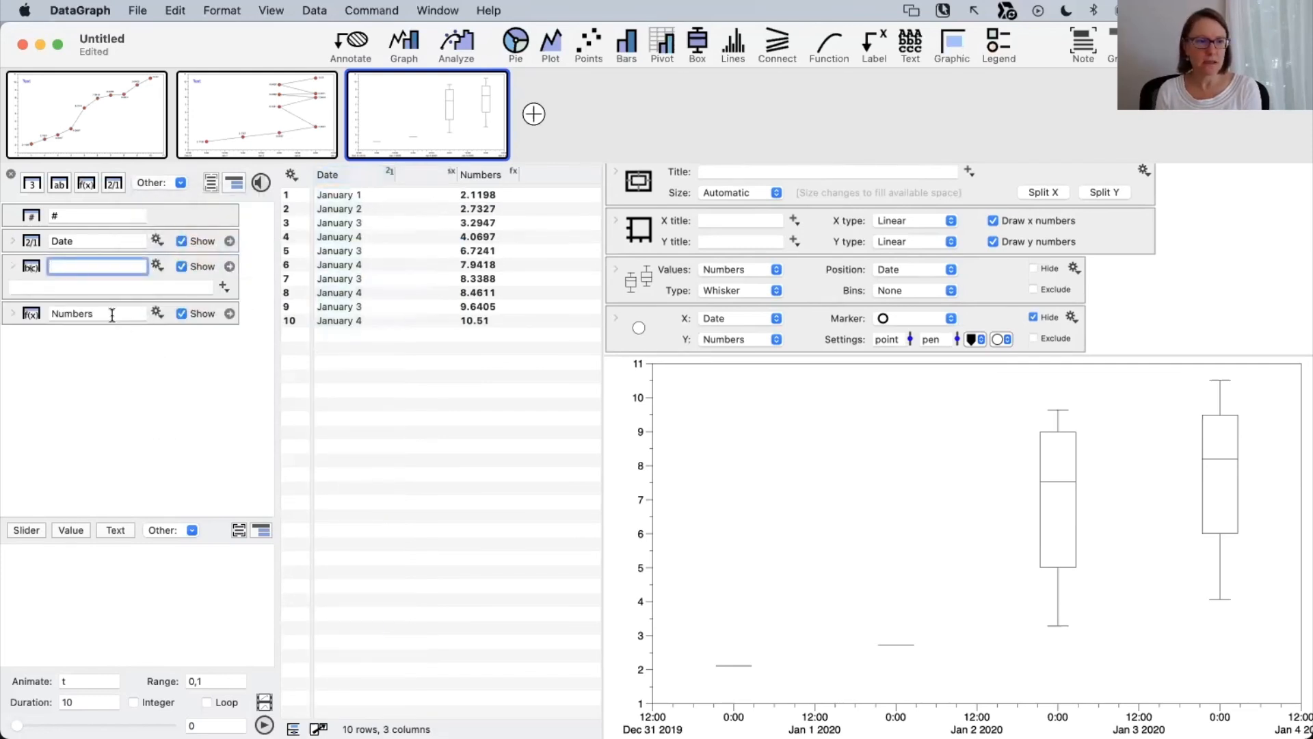
left_click_drag(31, 264, 31, 318)
Insert the Date column into the text expression and name the new column Text.
left_click(223, 311)
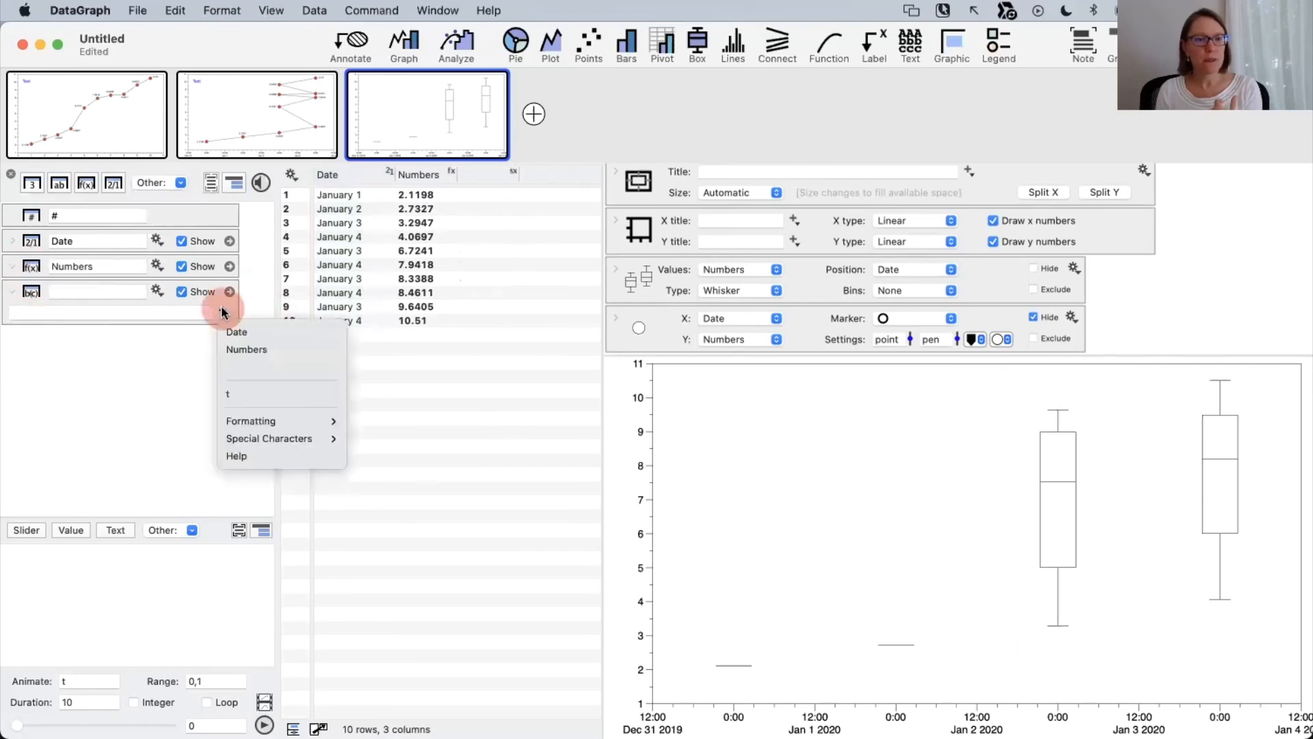
left_click(239, 336)
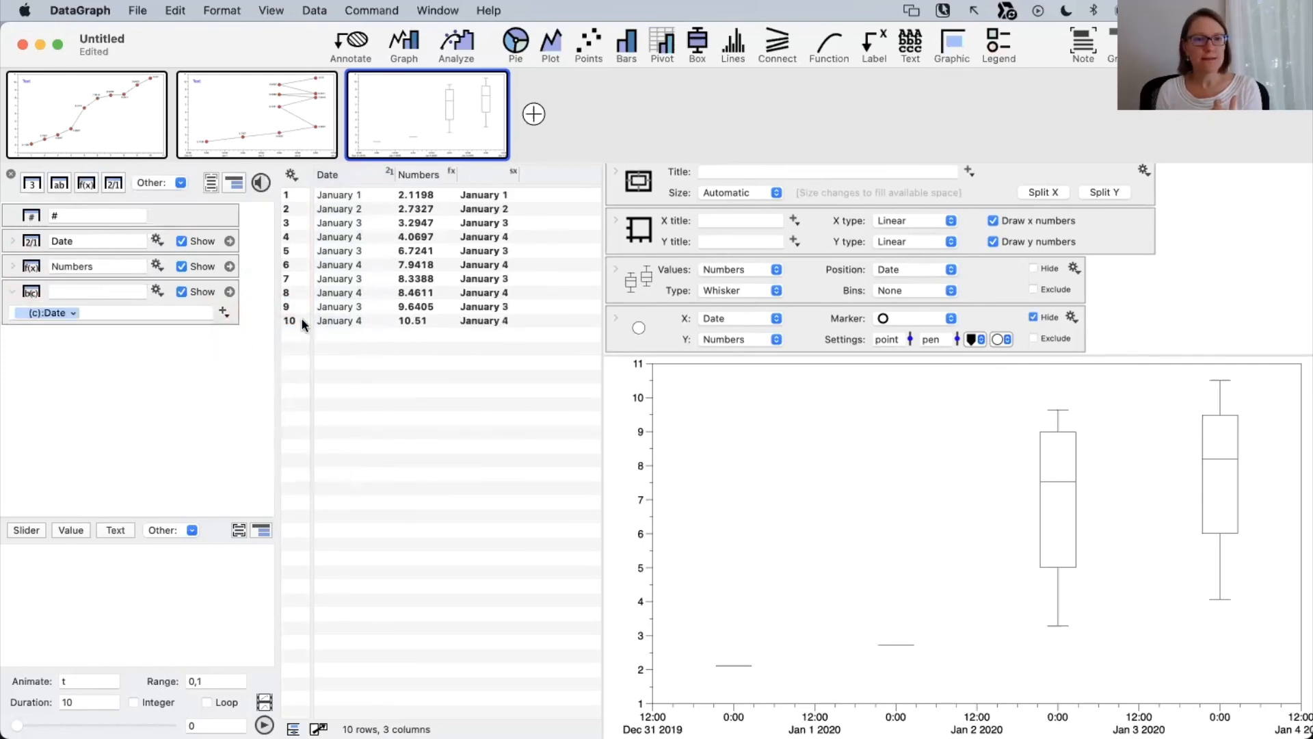
double_click(482, 175)
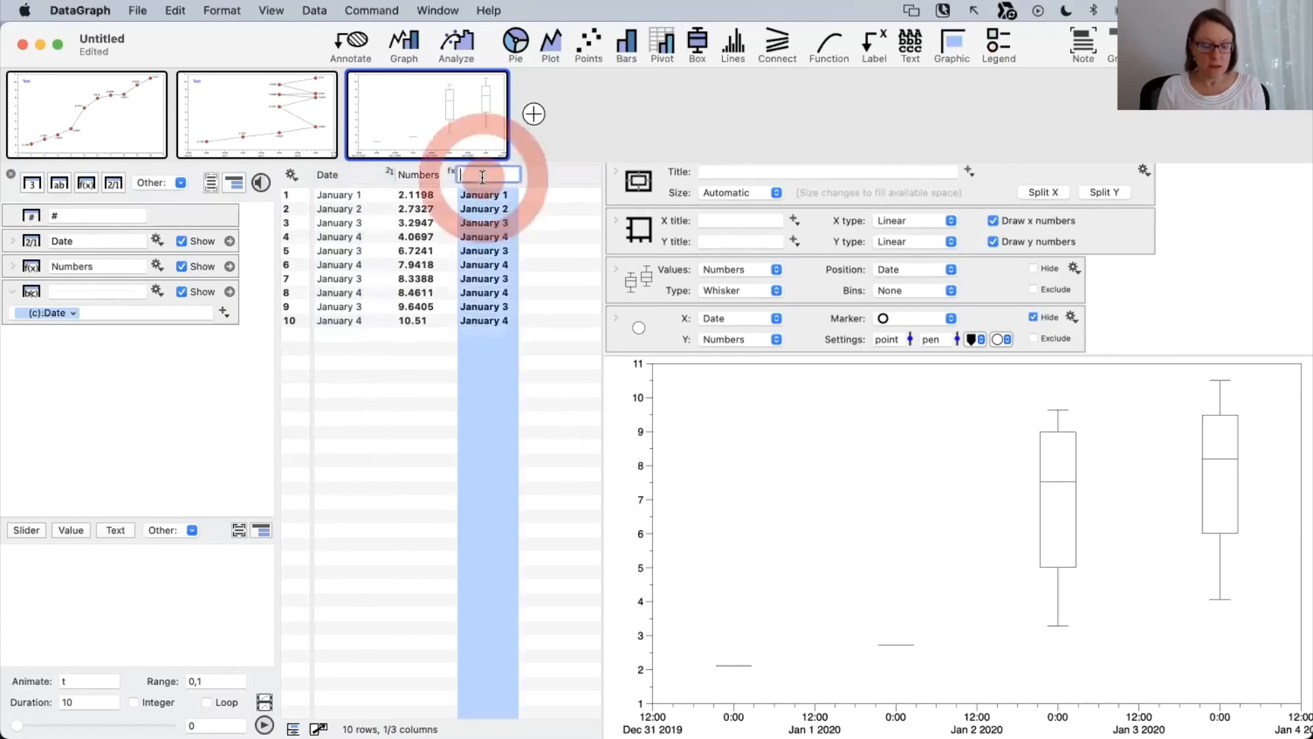
type("Text")
key("Return")
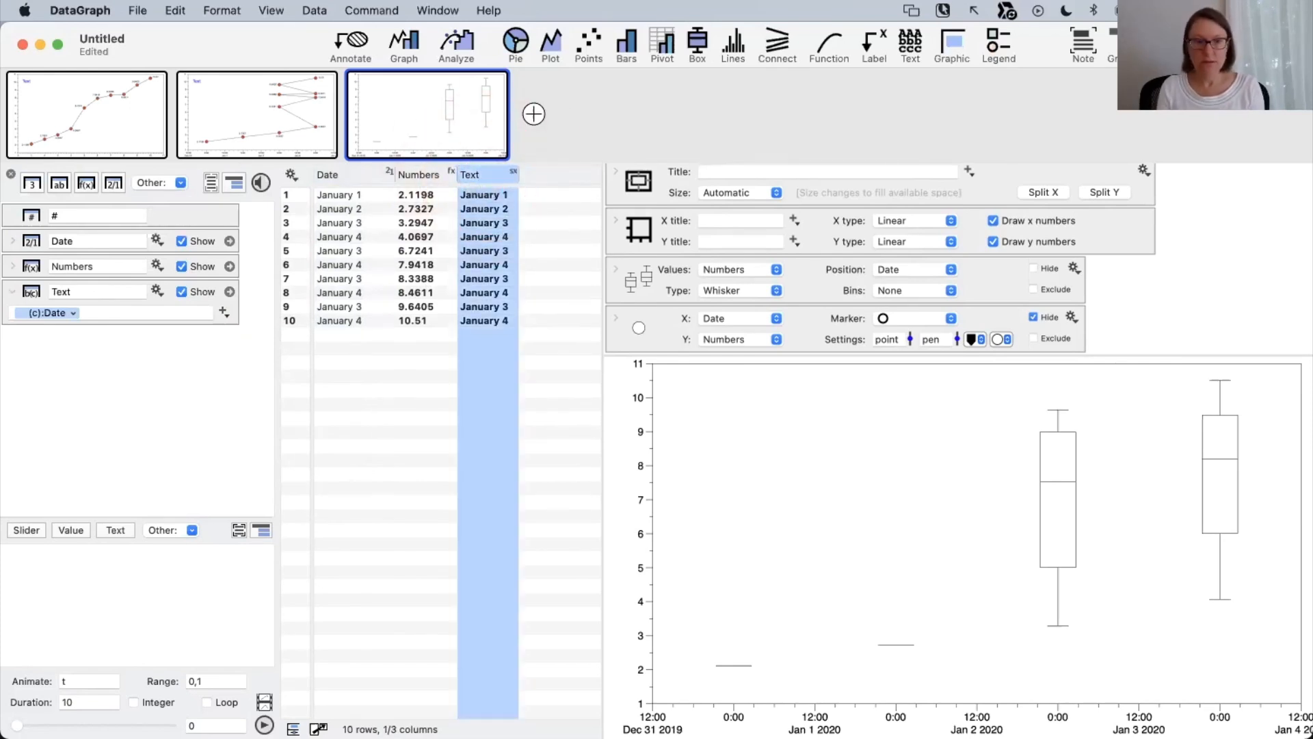
left_click(534, 422)
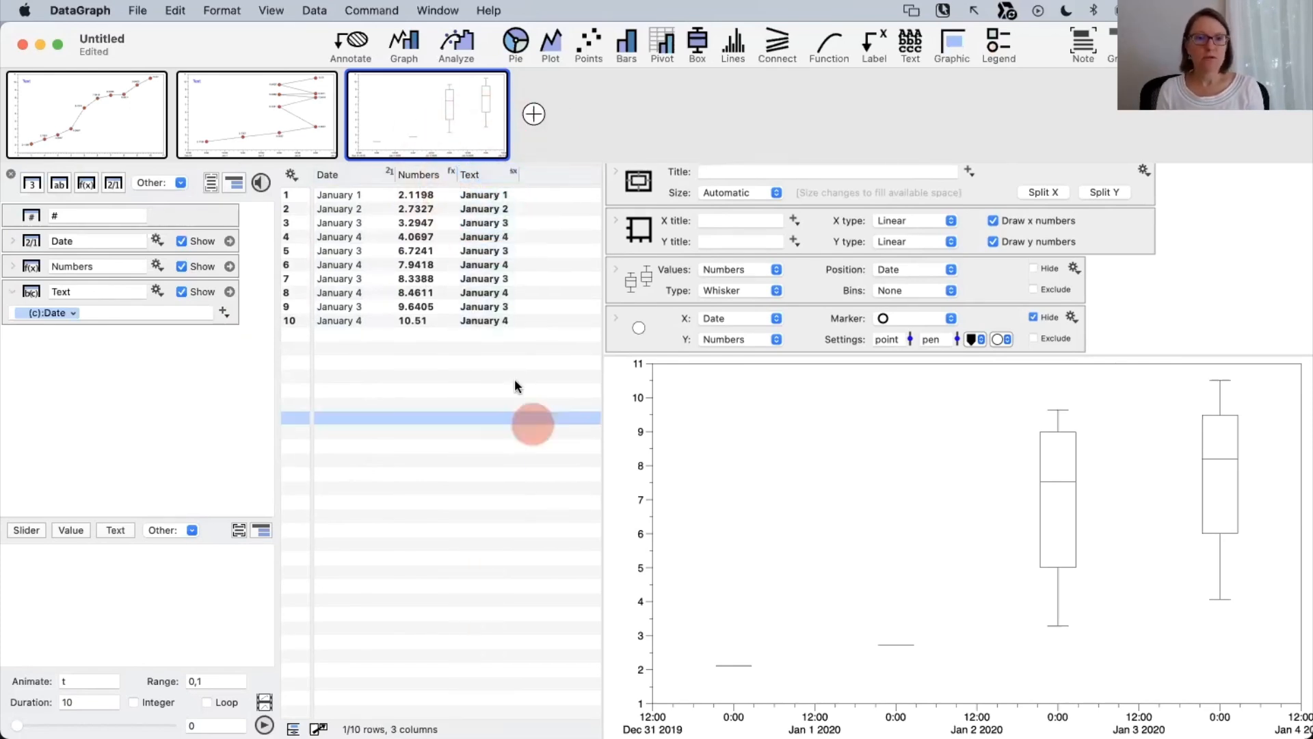
left_click(489, 174)
left_click(337, 173)
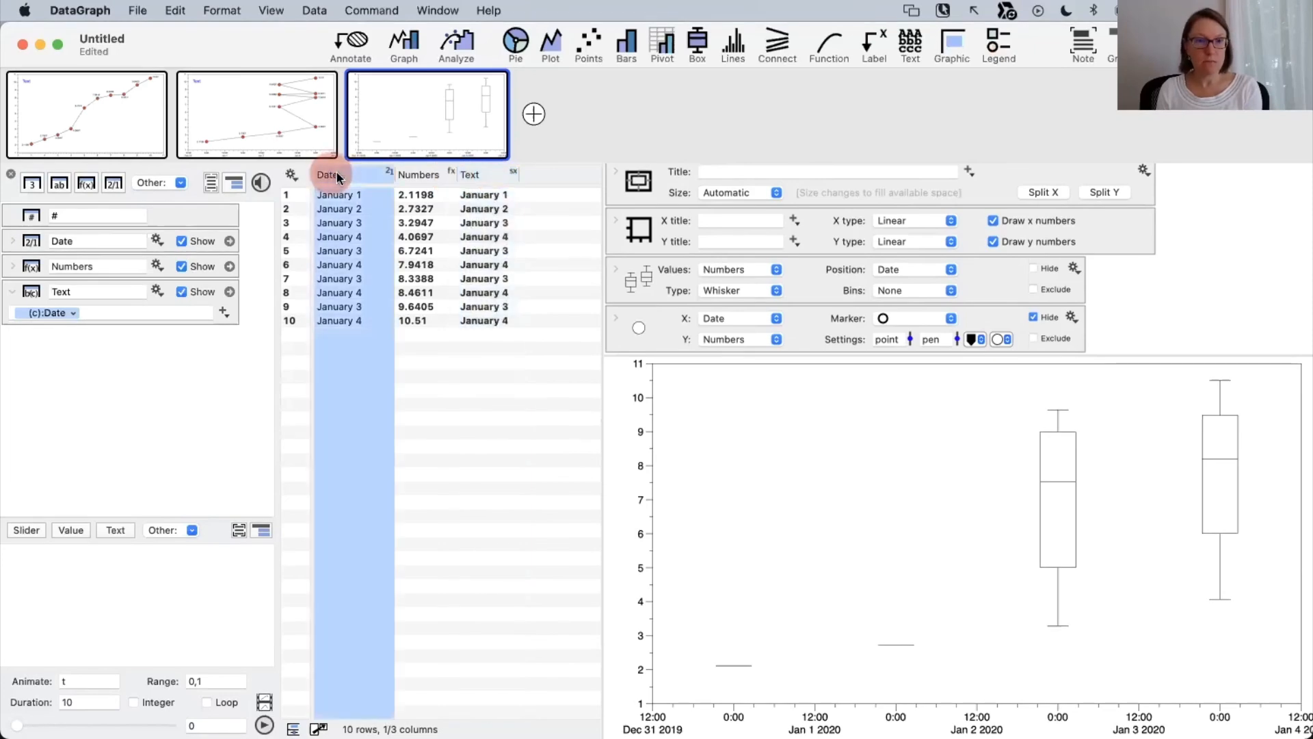
left_click(484, 174)
Position the box plot by the Text column and exclude the hidden points command from the graph.
scroll(830, 320, "down", 1)
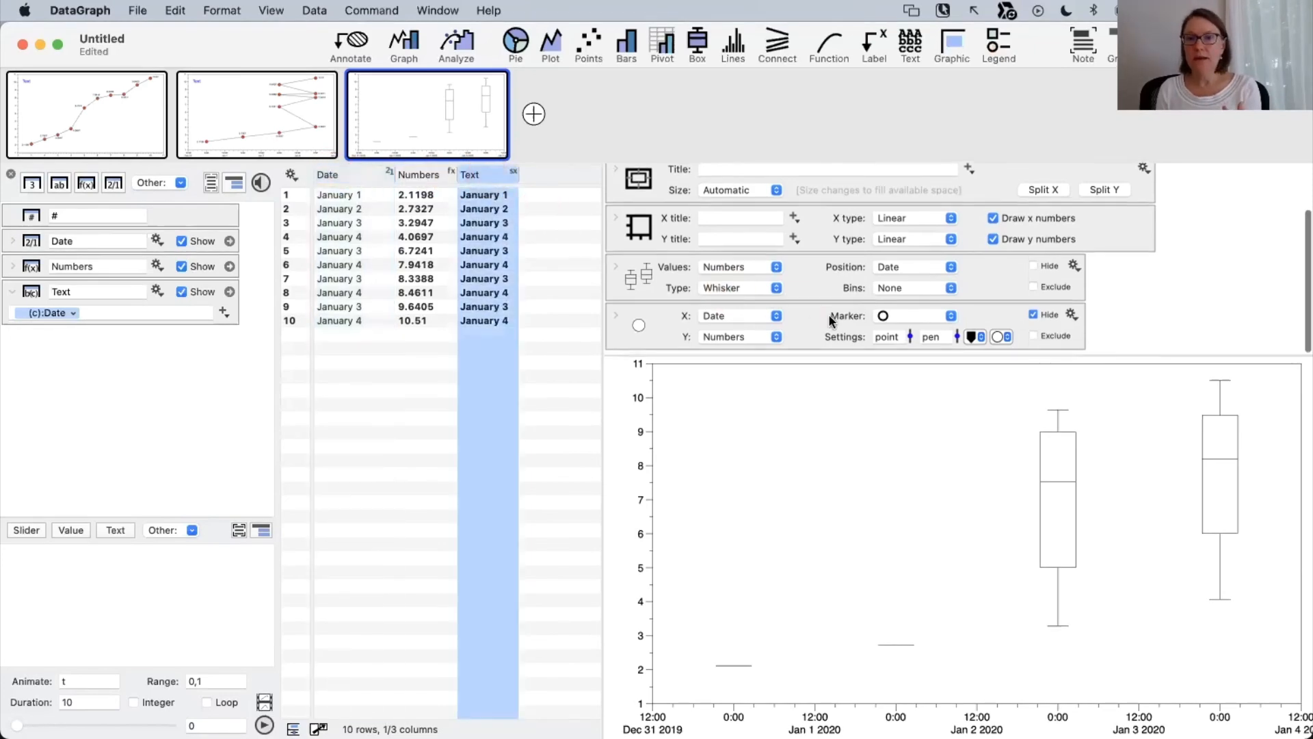
left_click(911, 269)
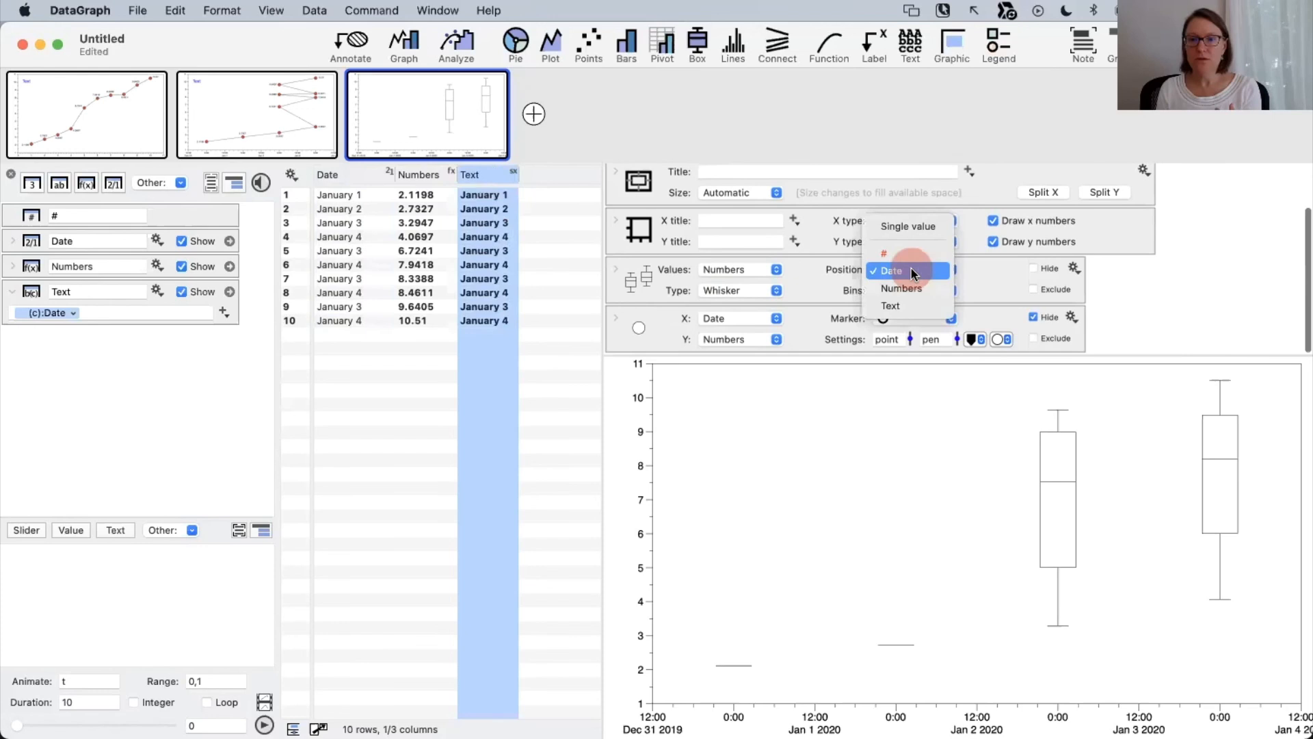
left_click(922, 305)
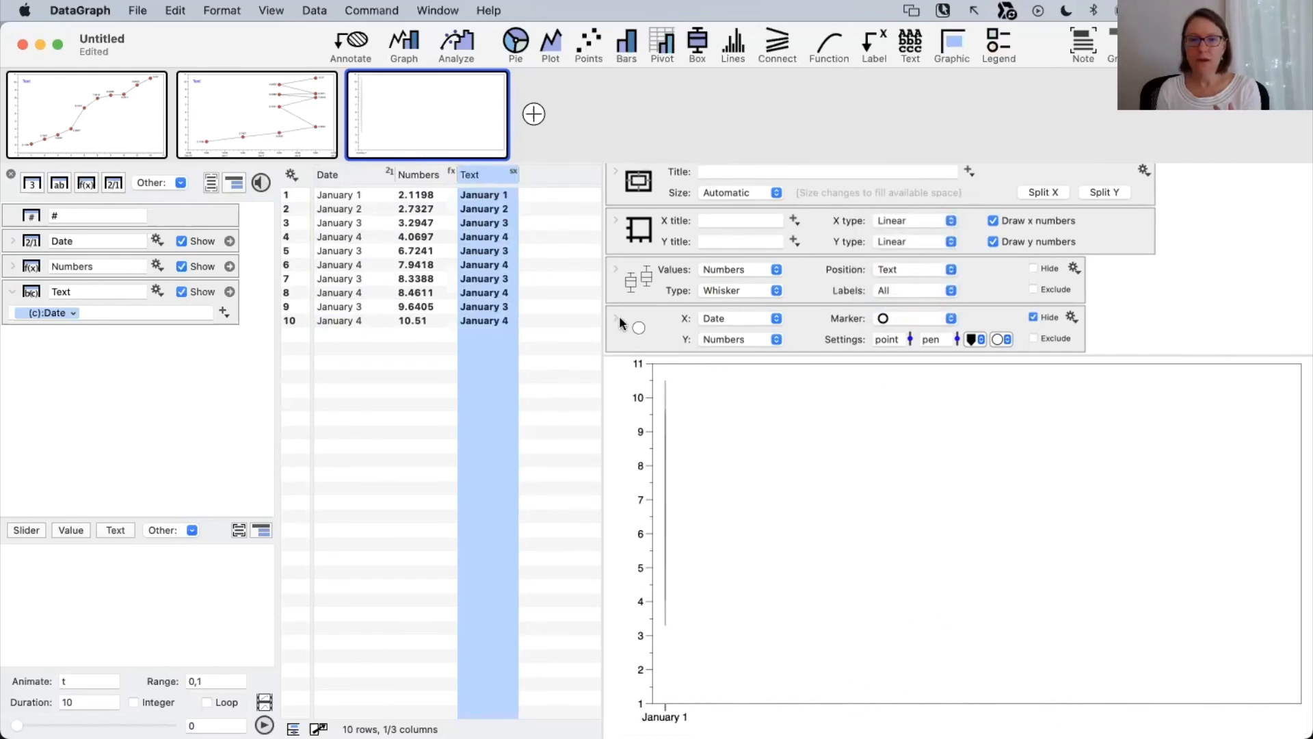
left_click(1037, 336)
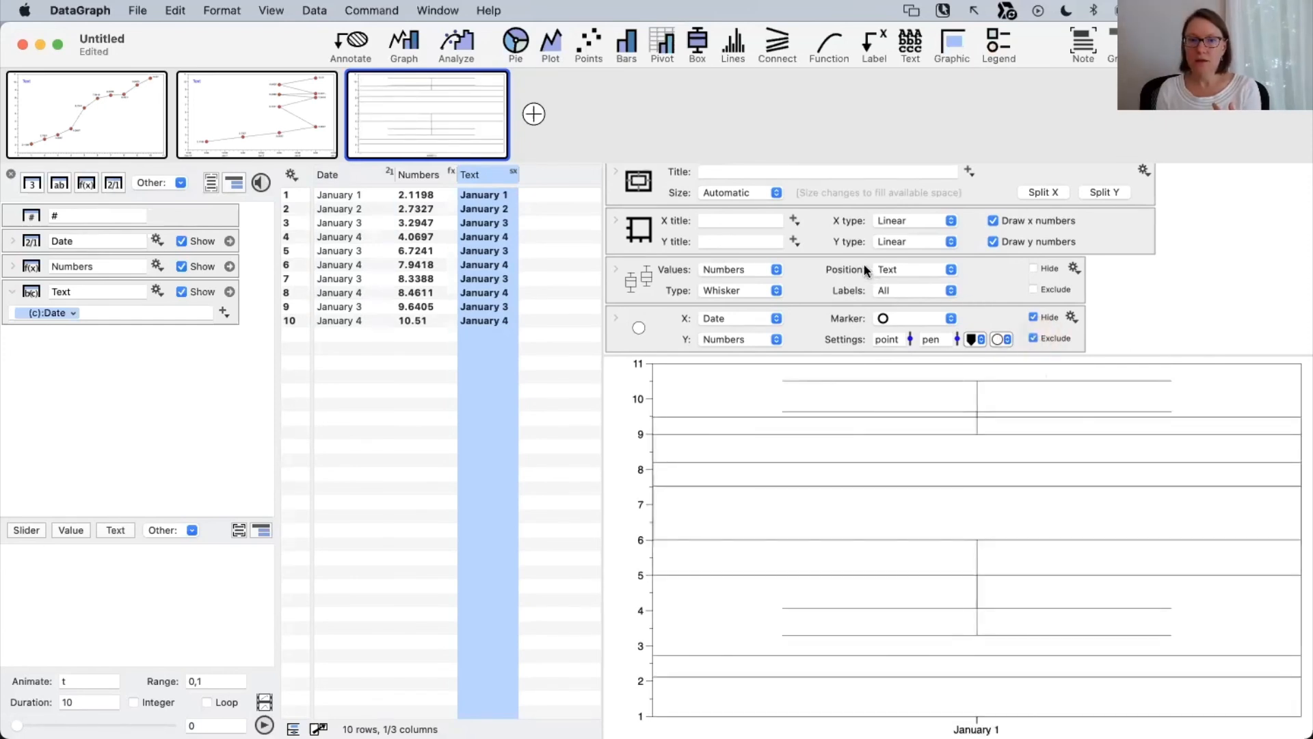
scroll(842, 284, "down", 2)
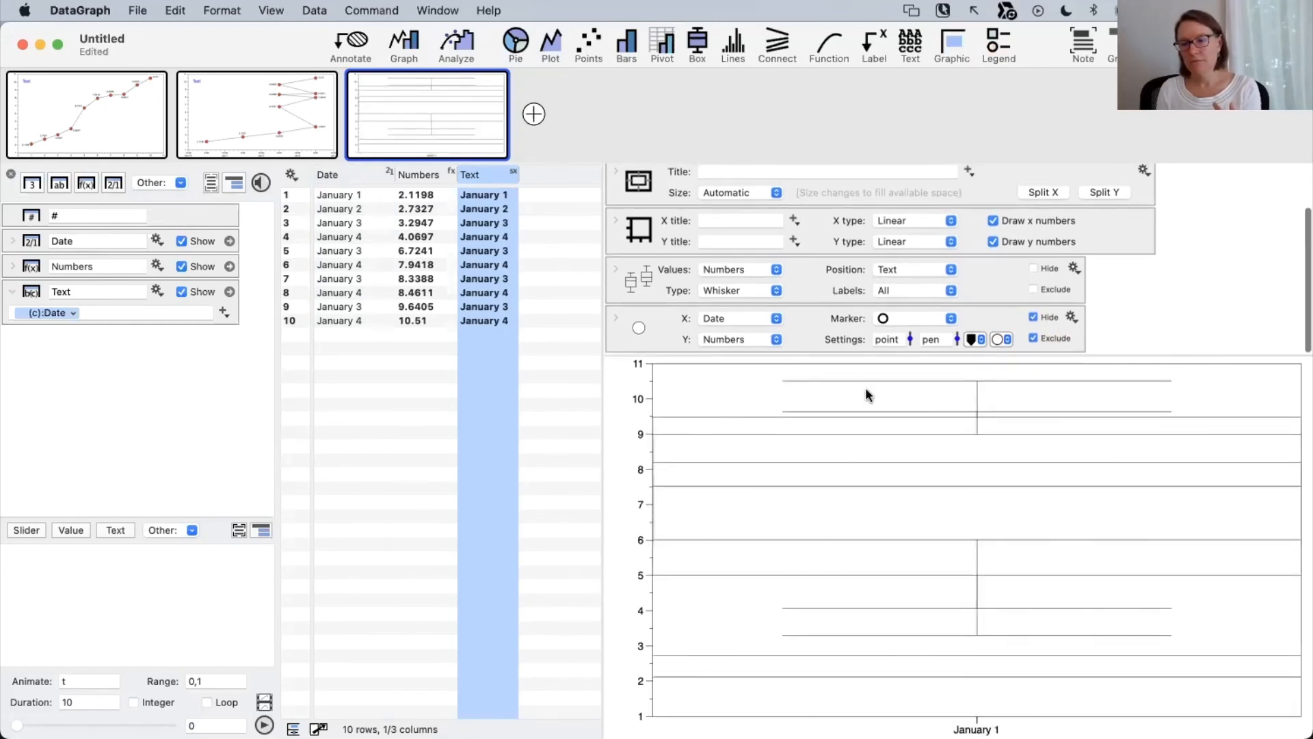
Expand the box plot settings and reduce the box width to 0.5 for the text-positioned boxes.
left_click(616, 269)
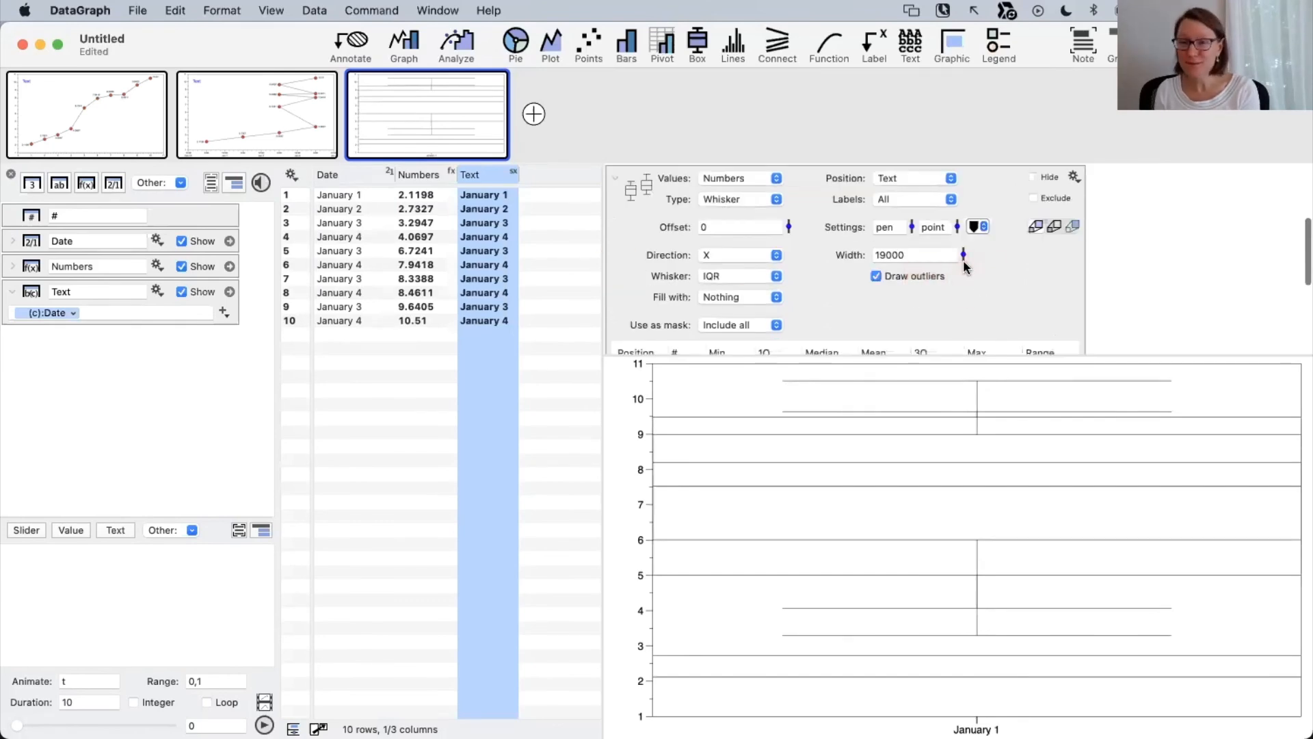
mouse_move(963, 270)
left_mouse_down()
mouse_move(963, 286)
mouse_move(966, 230)
mouse_move(959, 295)
mouse_move(963, 236)
mouse_move(960, 283)
left_mouse_up()
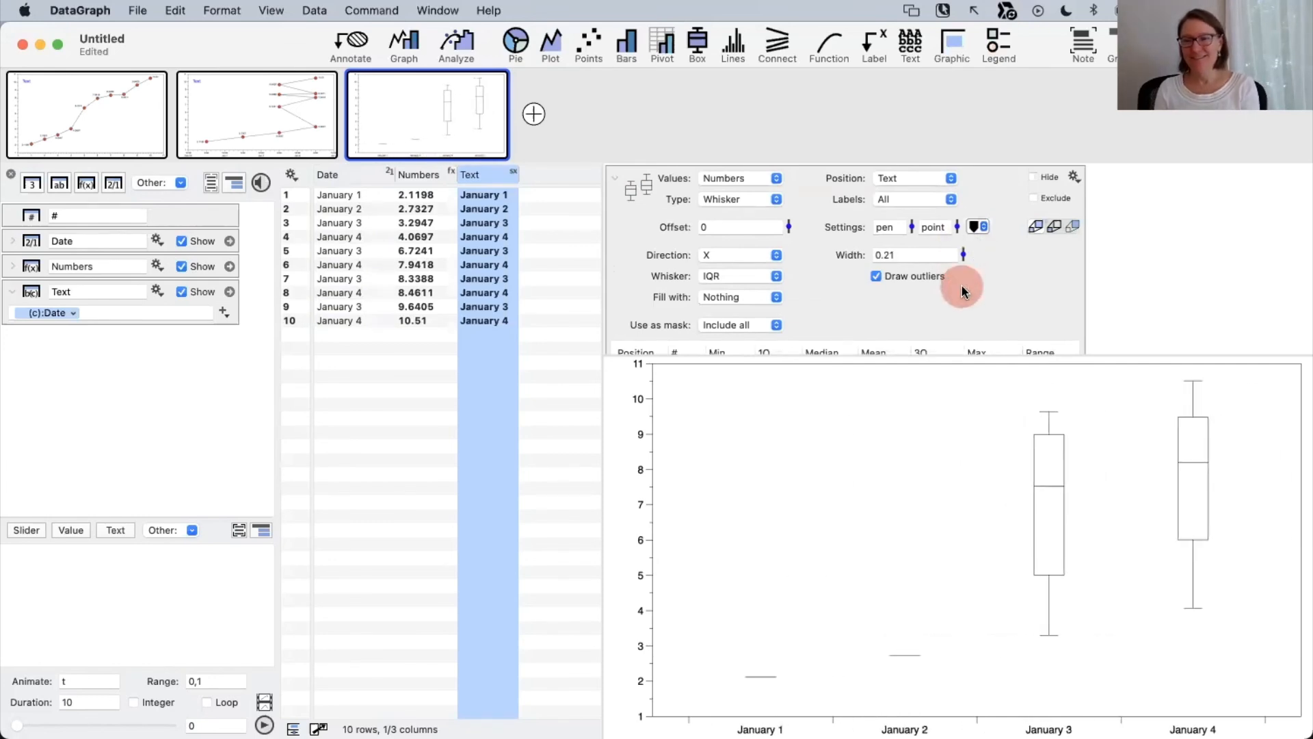
double_click(931, 255)
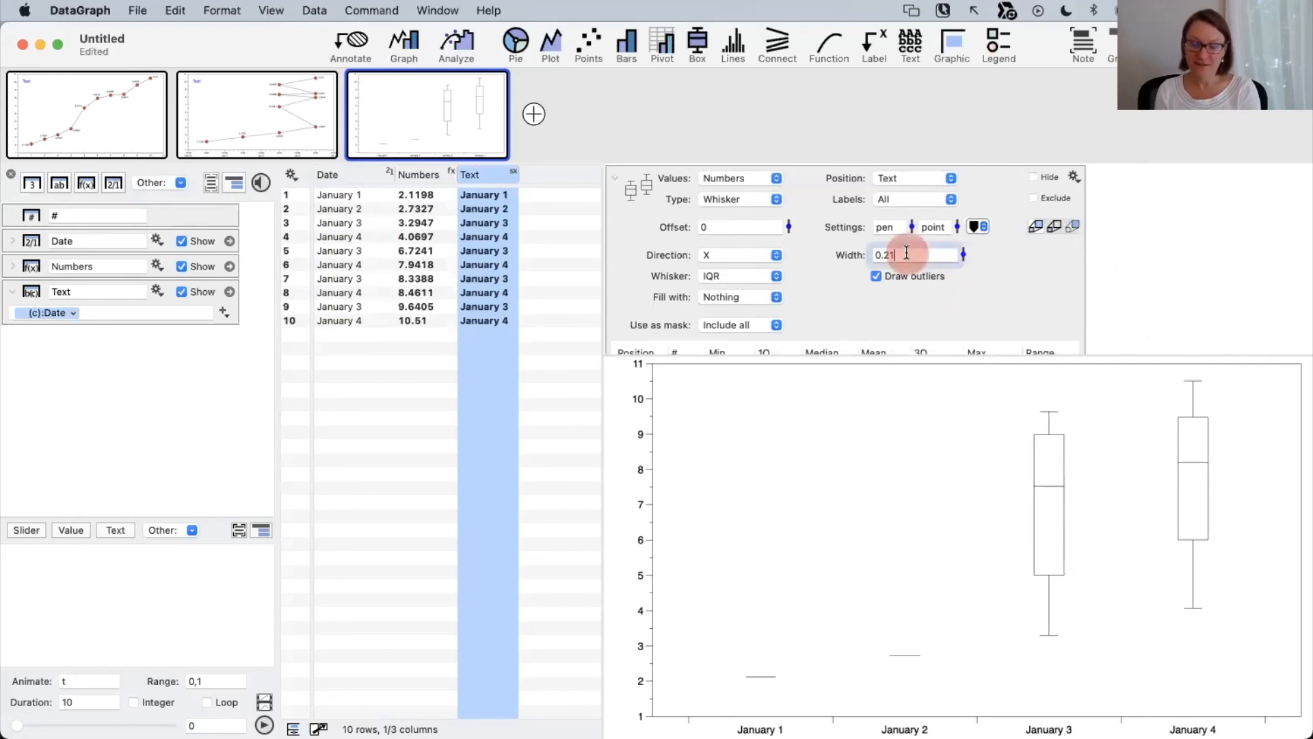
type("0.5")
key("Return")
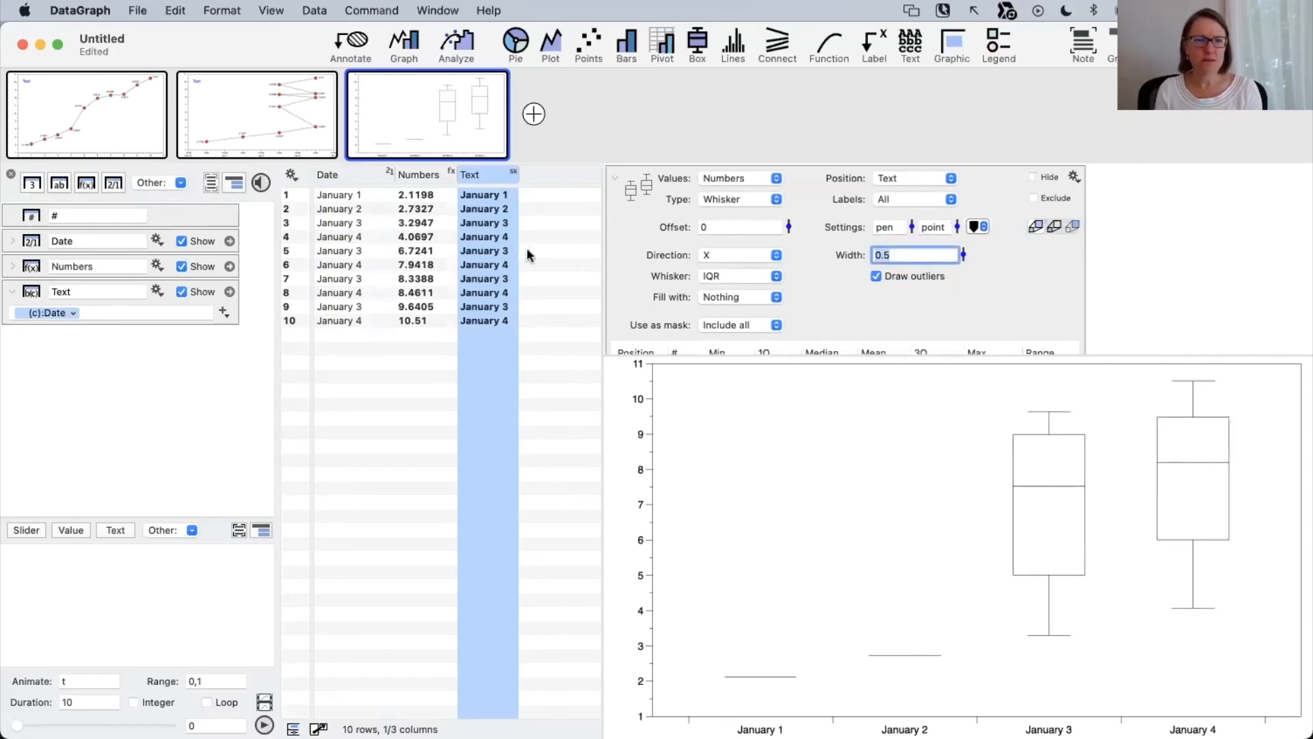
Move the Text column before Numbers and add a new graph with a box plot of Numbers positioned by Text.
left_click_drag(487, 175, 412, 179)
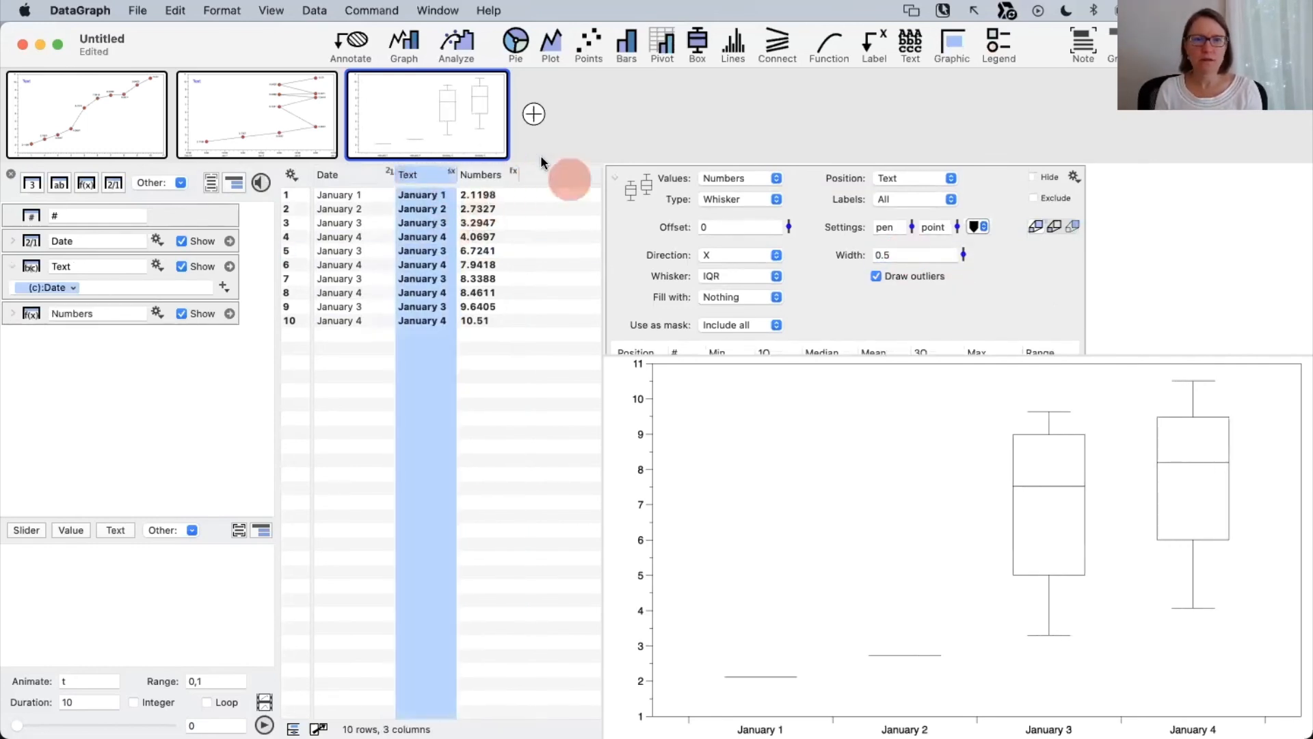
left_click(534, 114)
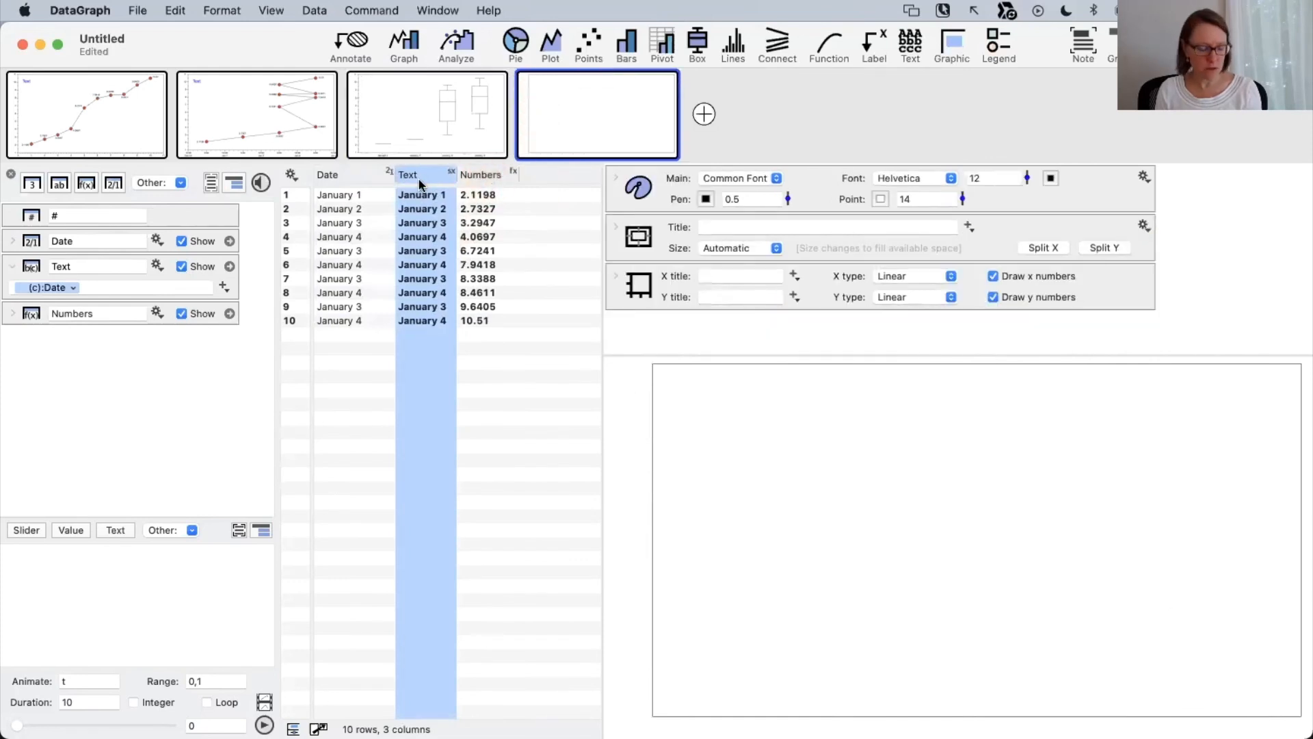
left_click(475, 176)
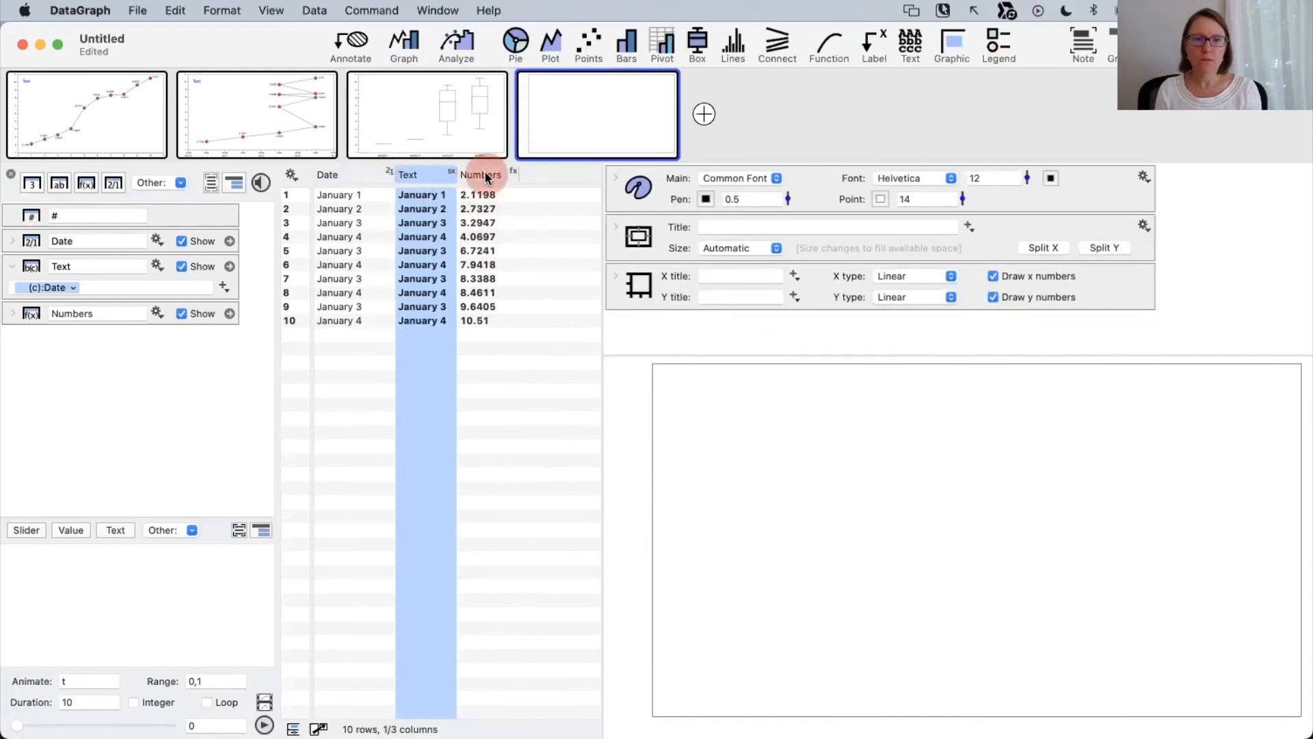
left_click(486, 175, "super")
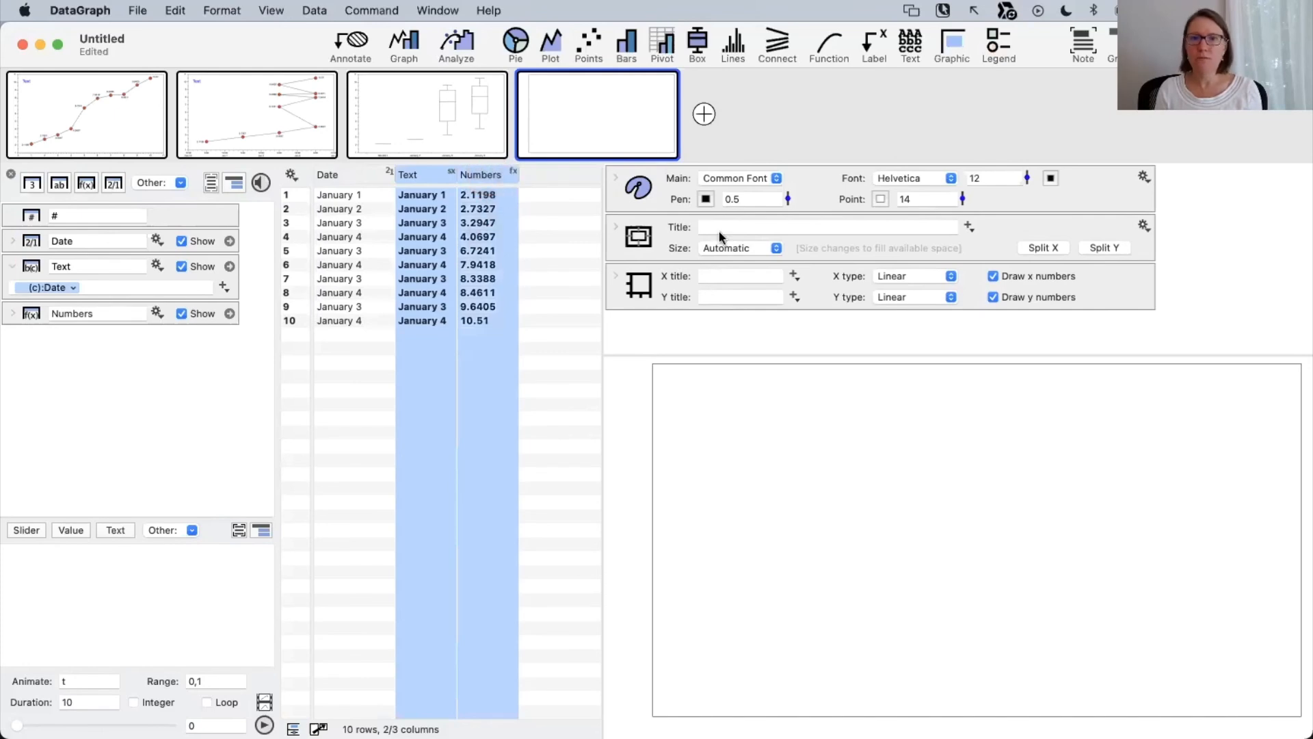
left_click(697, 46)
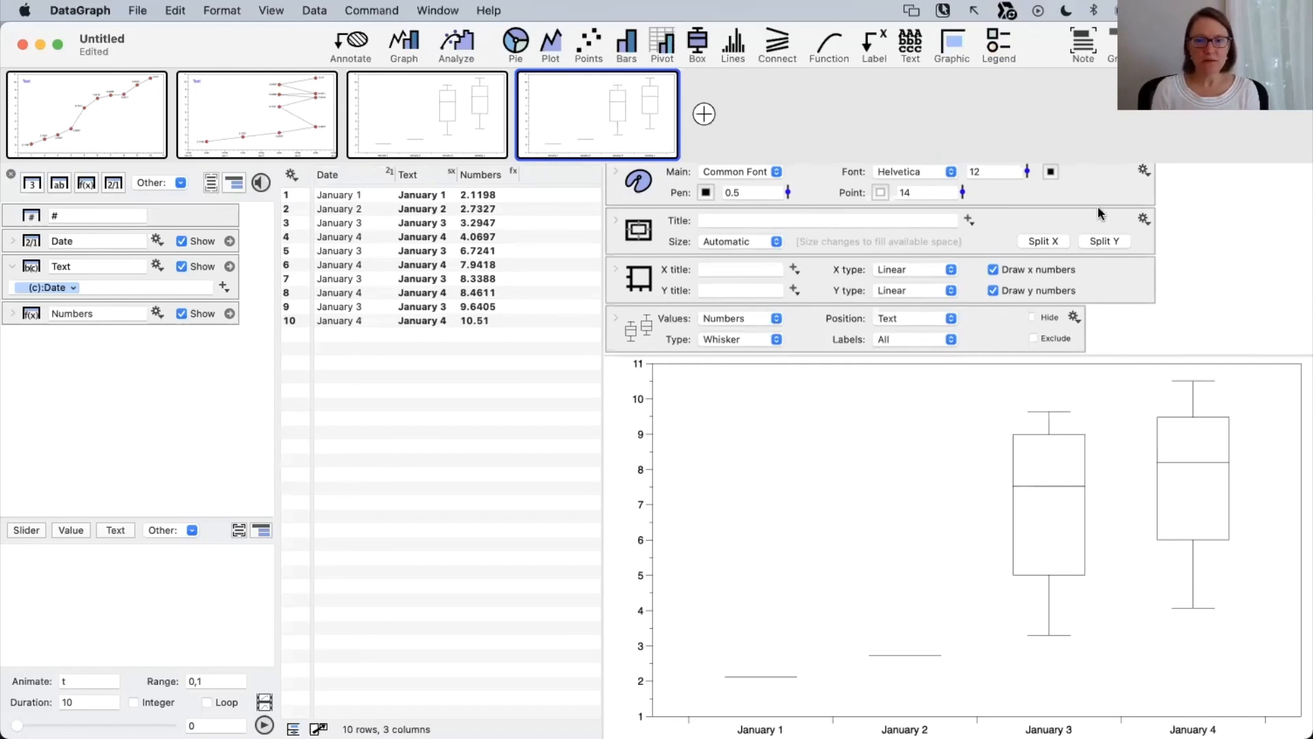
left_click(355, 176)
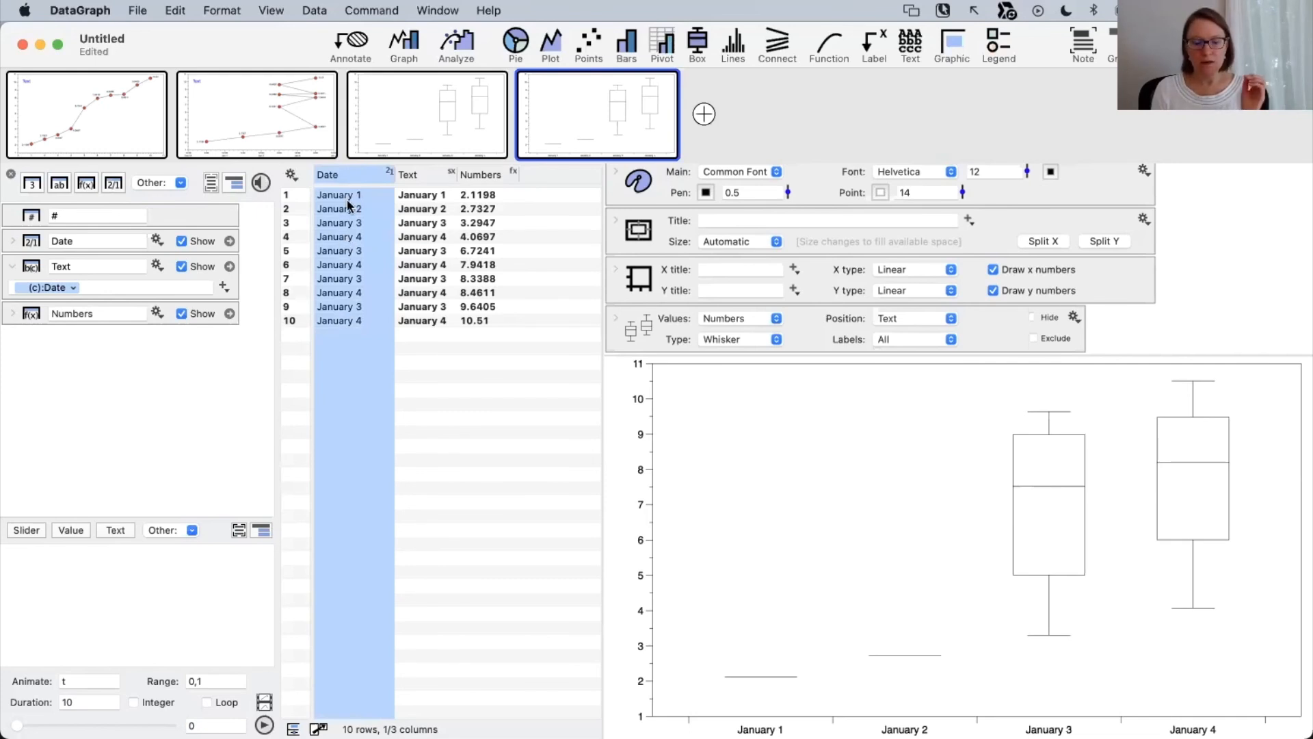
left_click(441, 178)
left_click(552, 472)
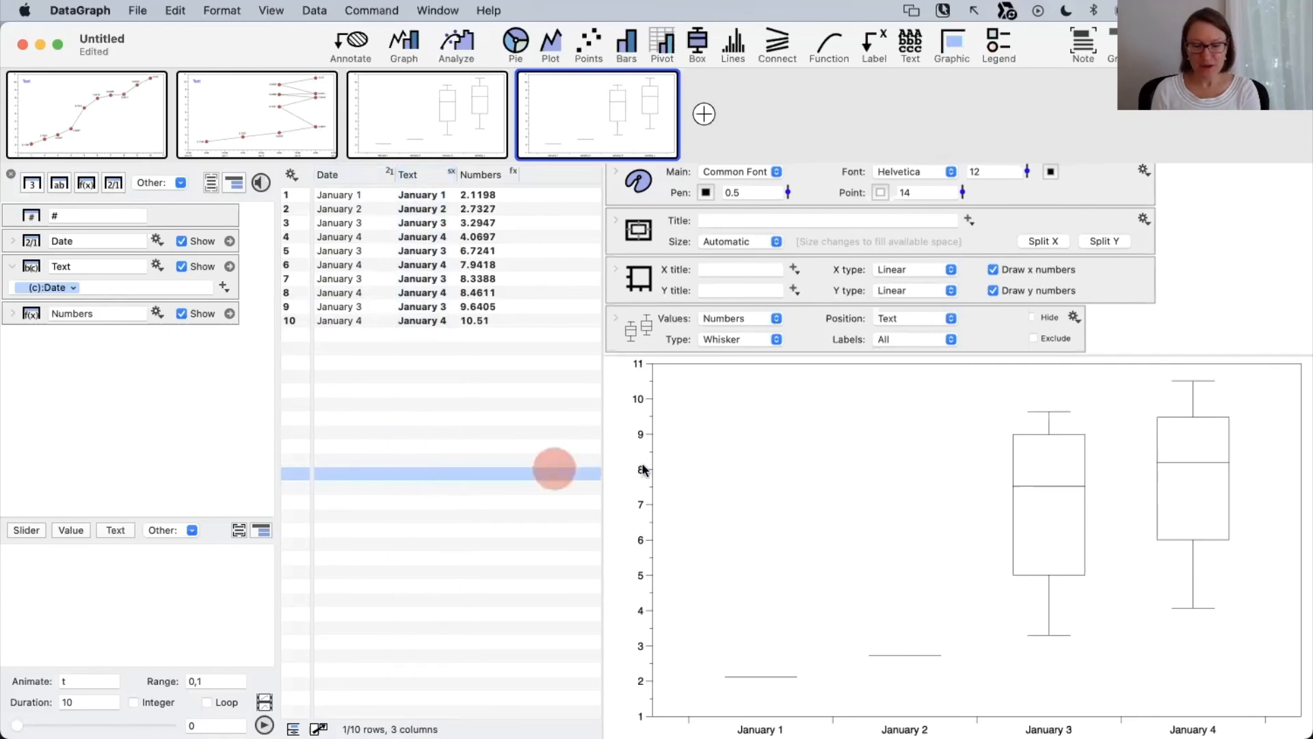